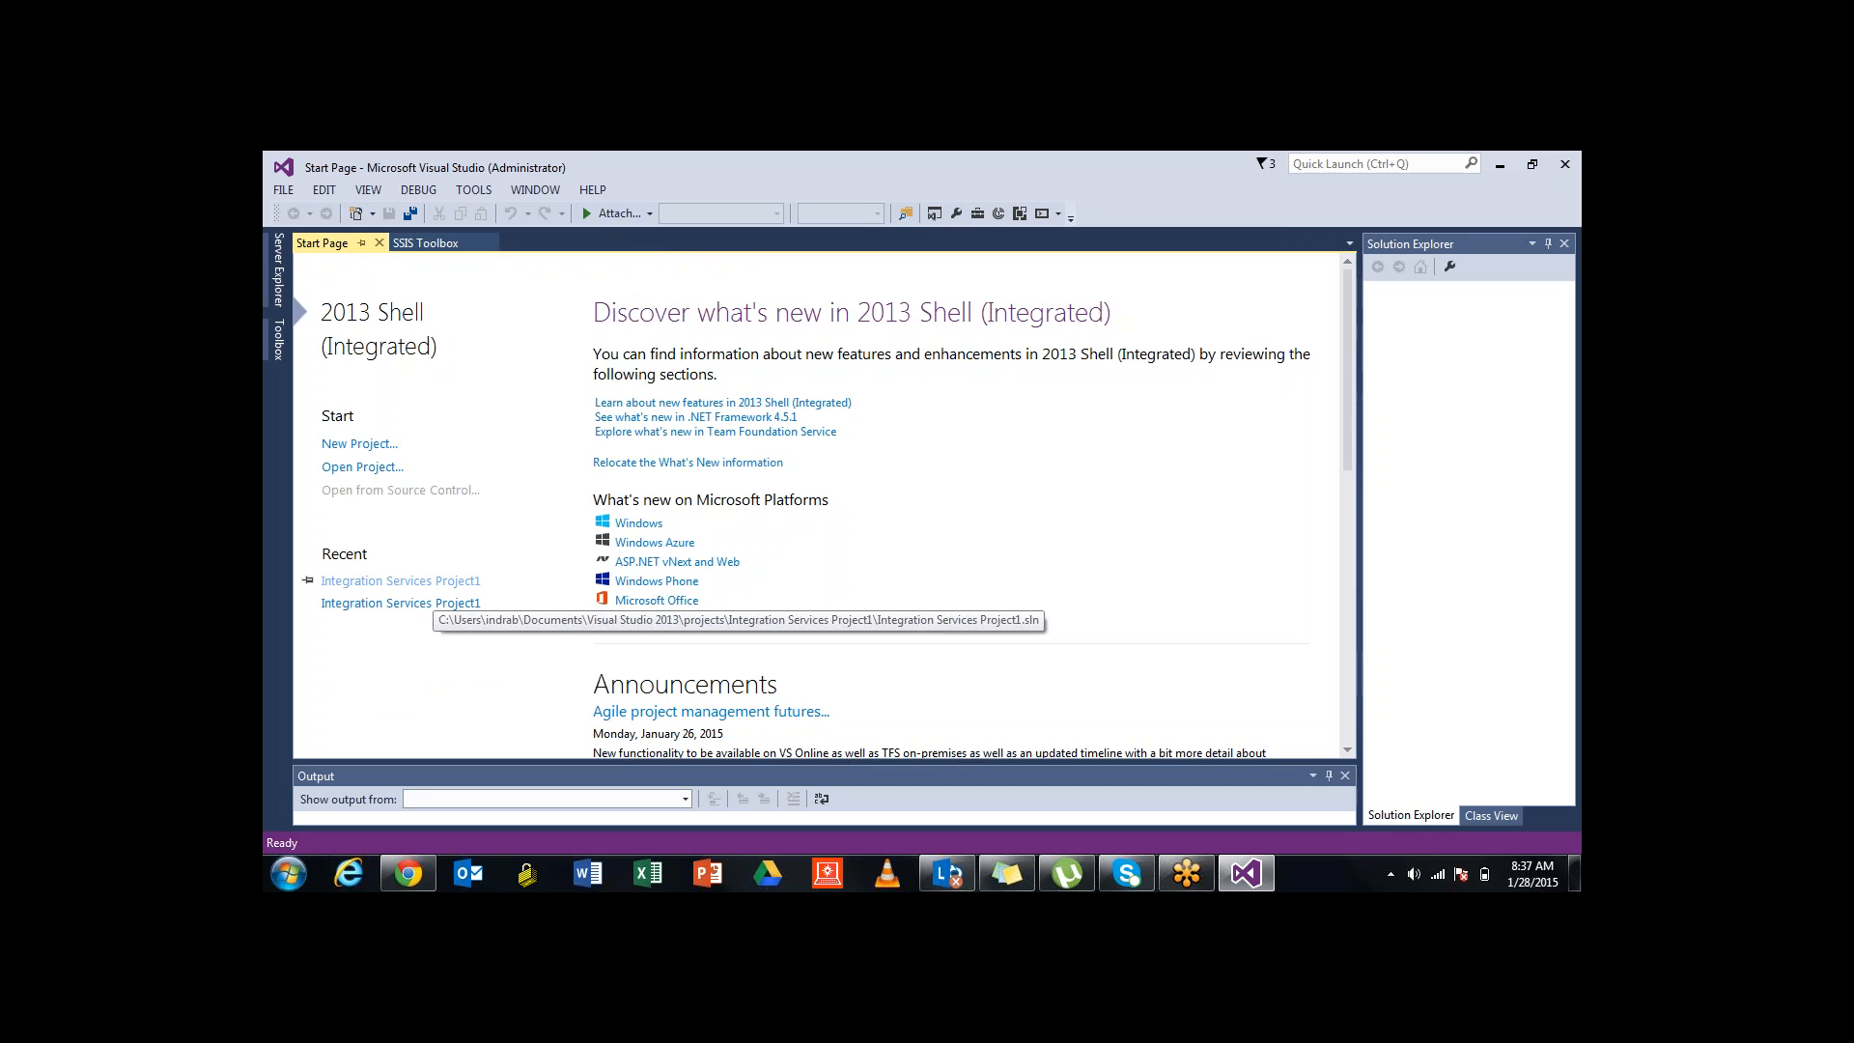
# Dismiss the SQL Server feedback notification on the Start Page
pyautogui.scroll(-5, 823, 508)
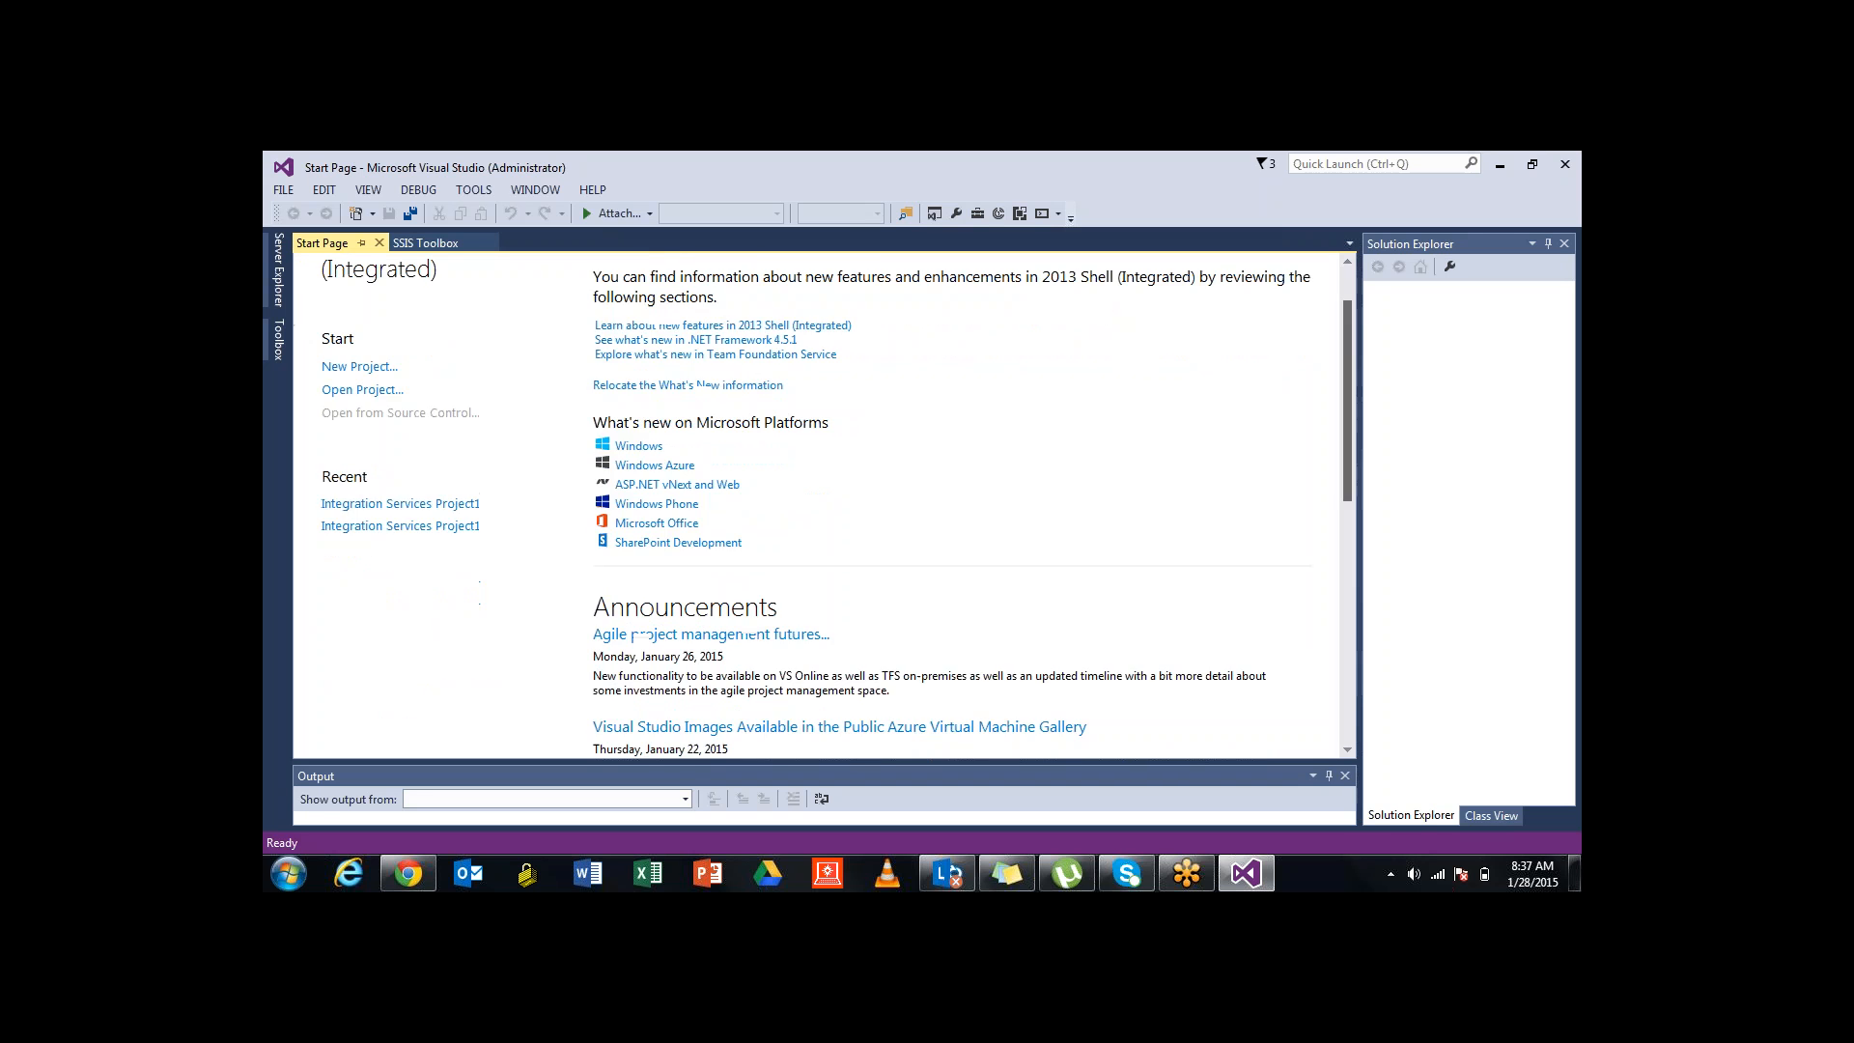
pyautogui.scroll(-4, 822, 508)
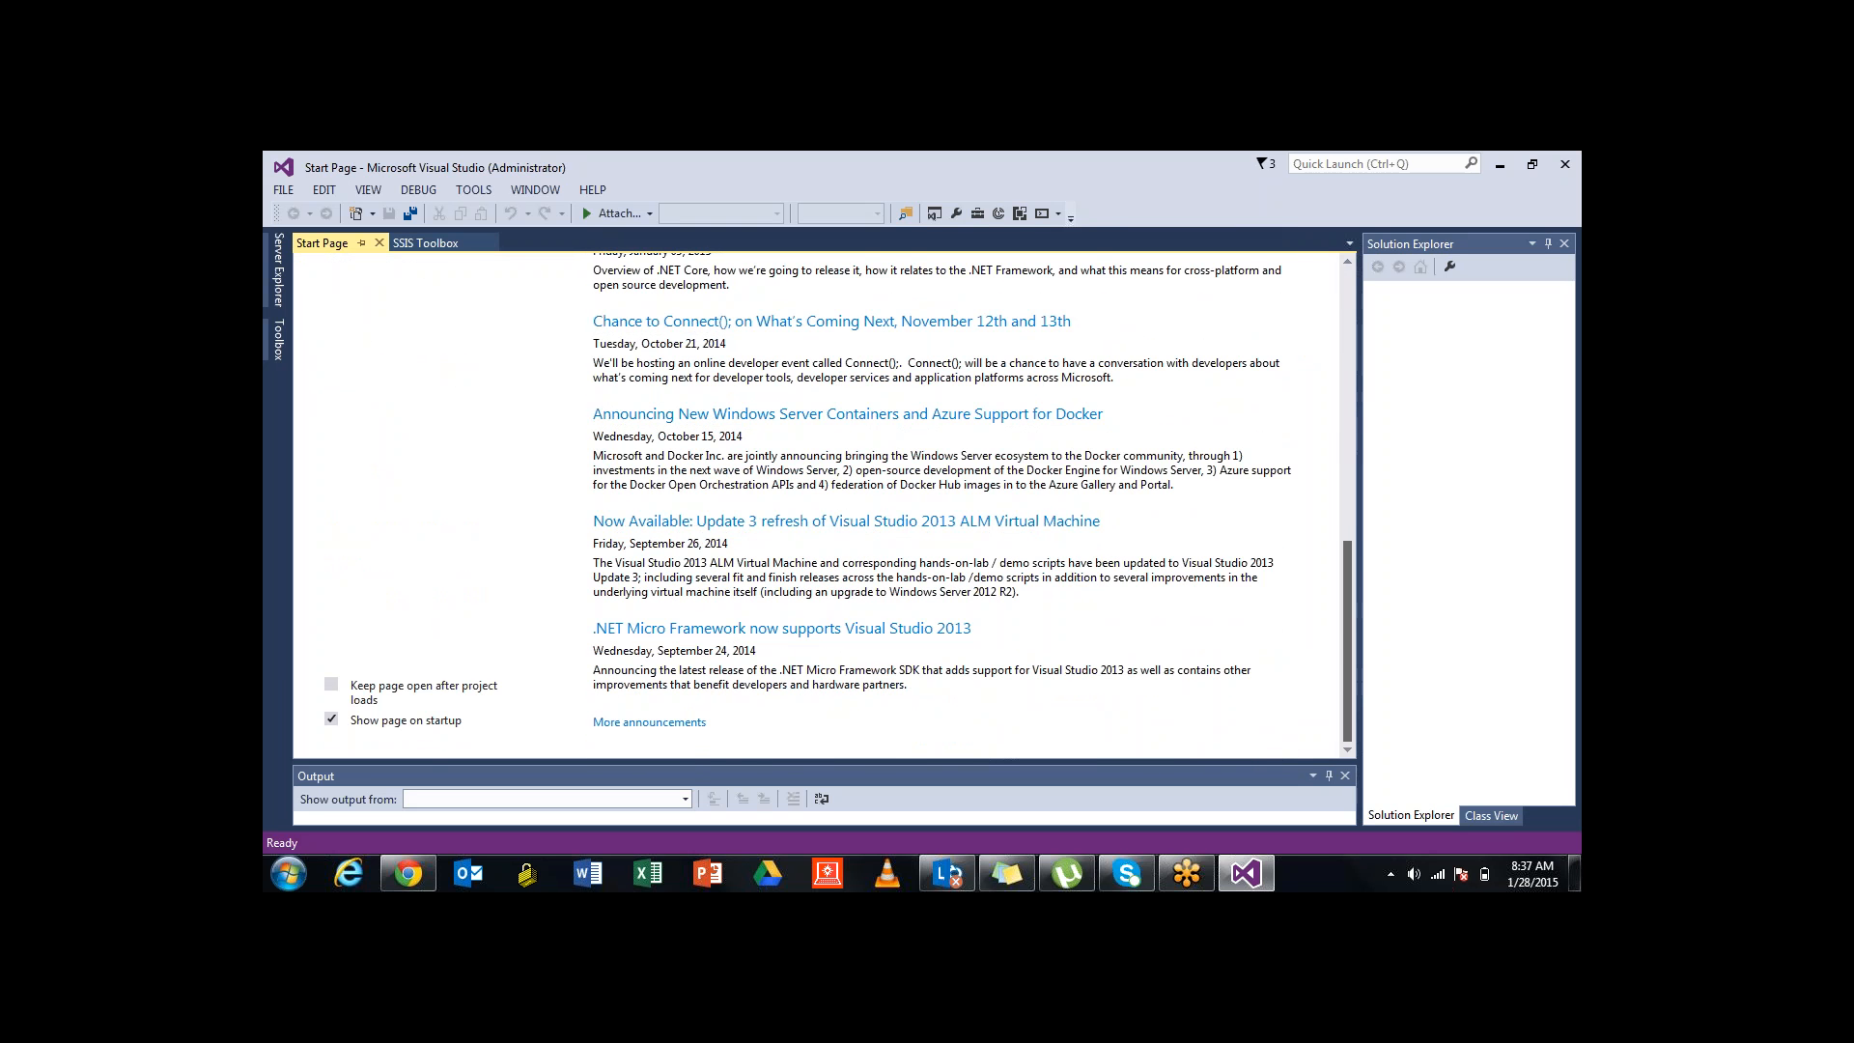
pyautogui.scroll(10, 822, 508)
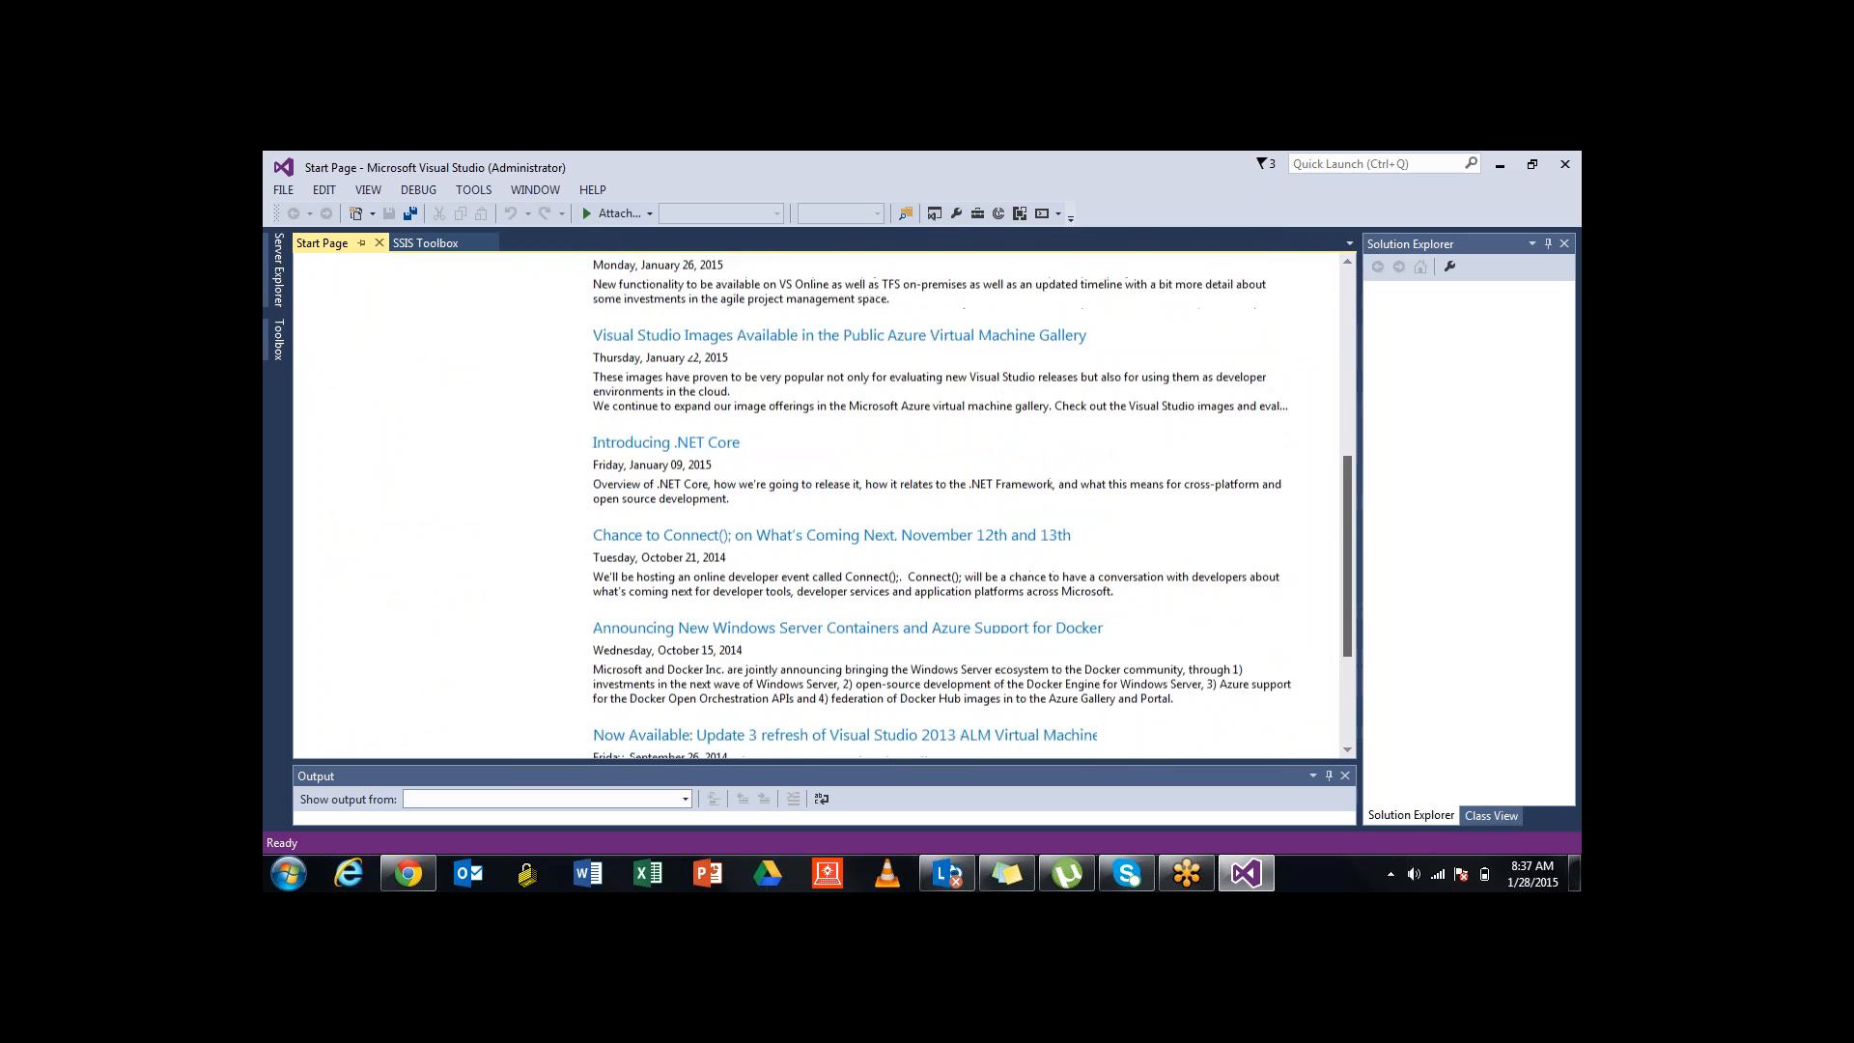
pyautogui.moveTo(1347, 385); pyautogui.dragTo(1347, 370)
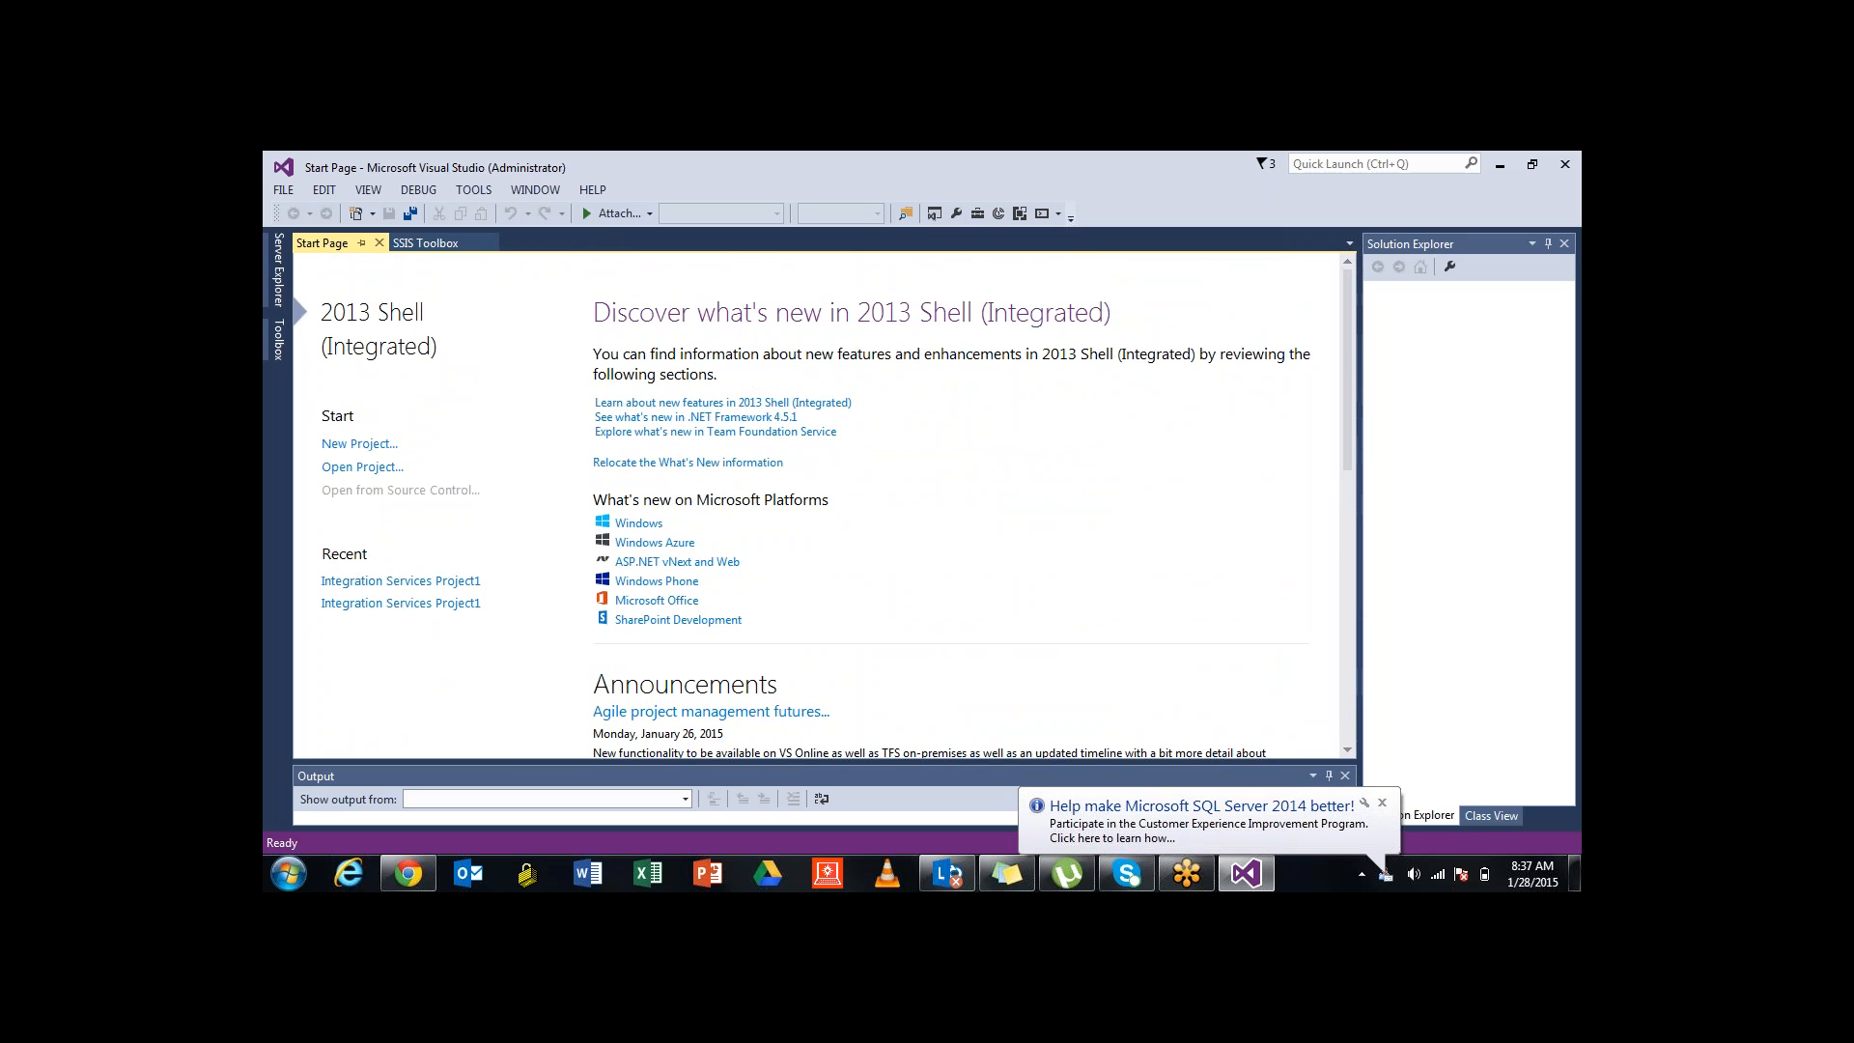
pyautogui.click(1382, 802)
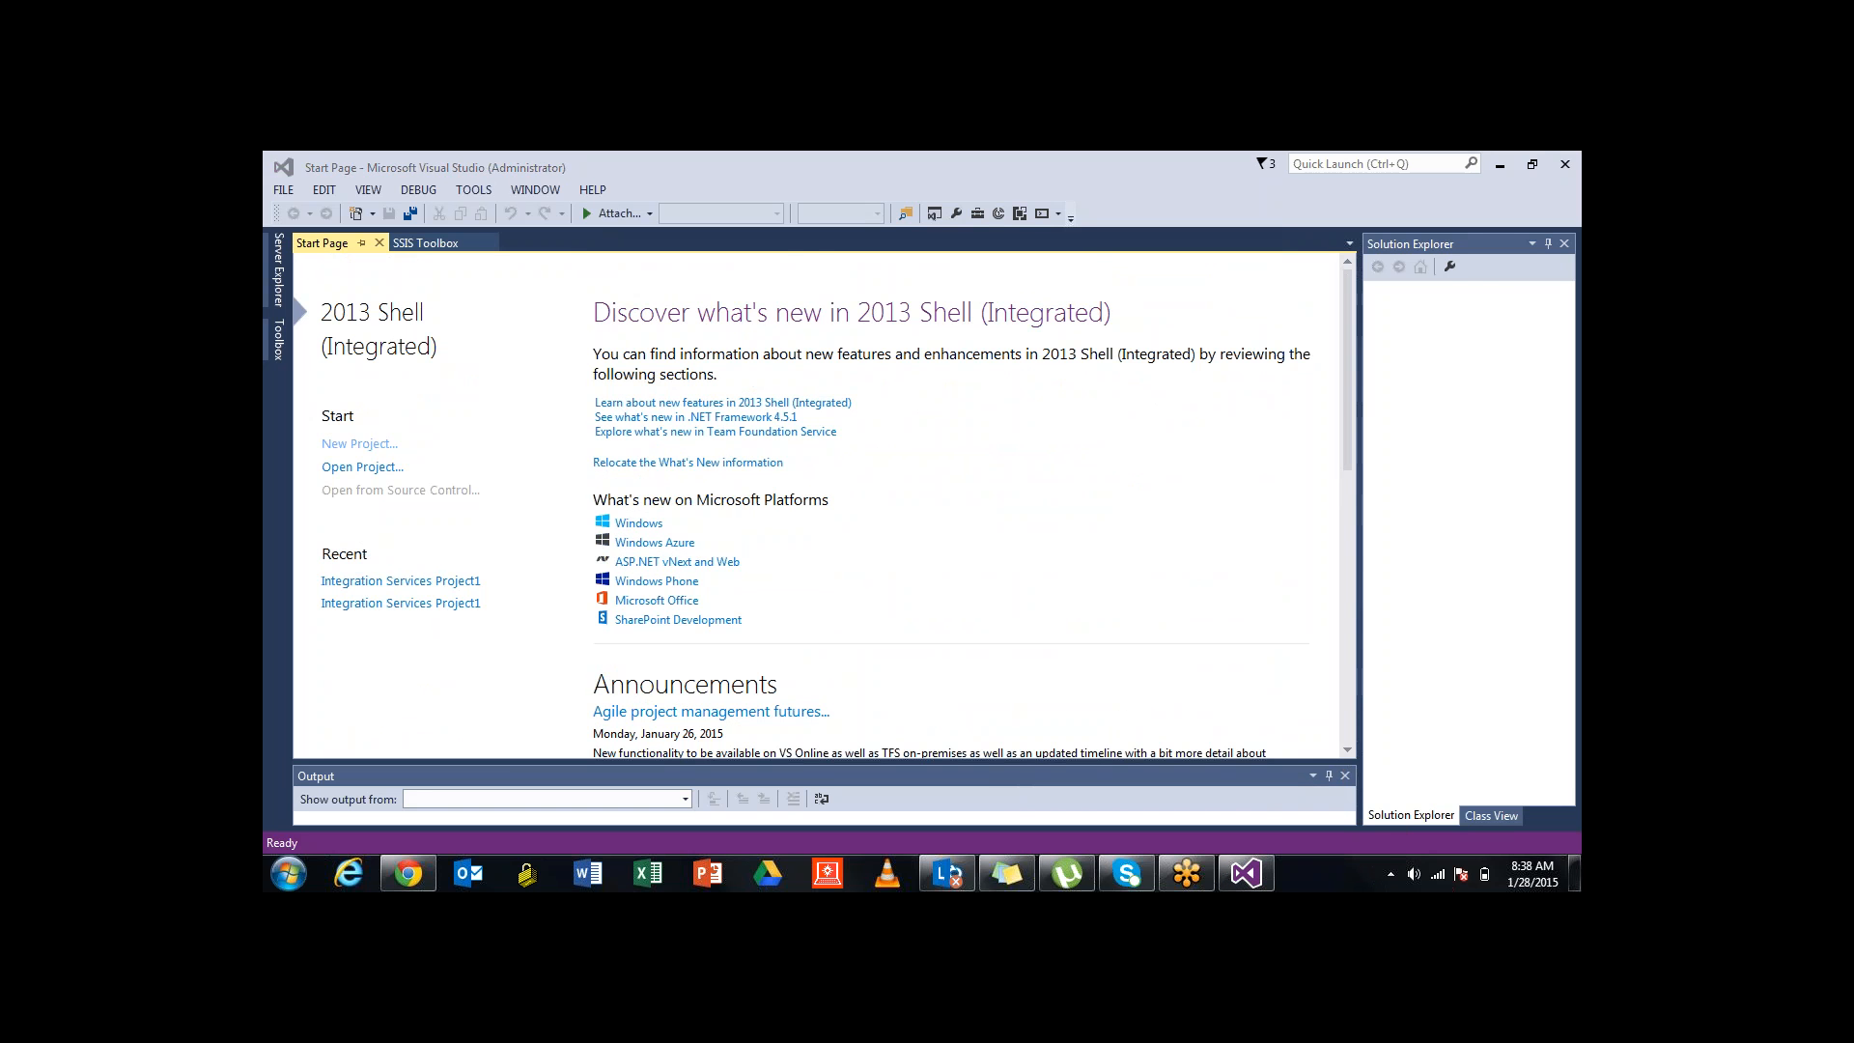
# Choose the Integration Services Project template under Business Intelligence in New Project
pyautogui.click(359, 444)
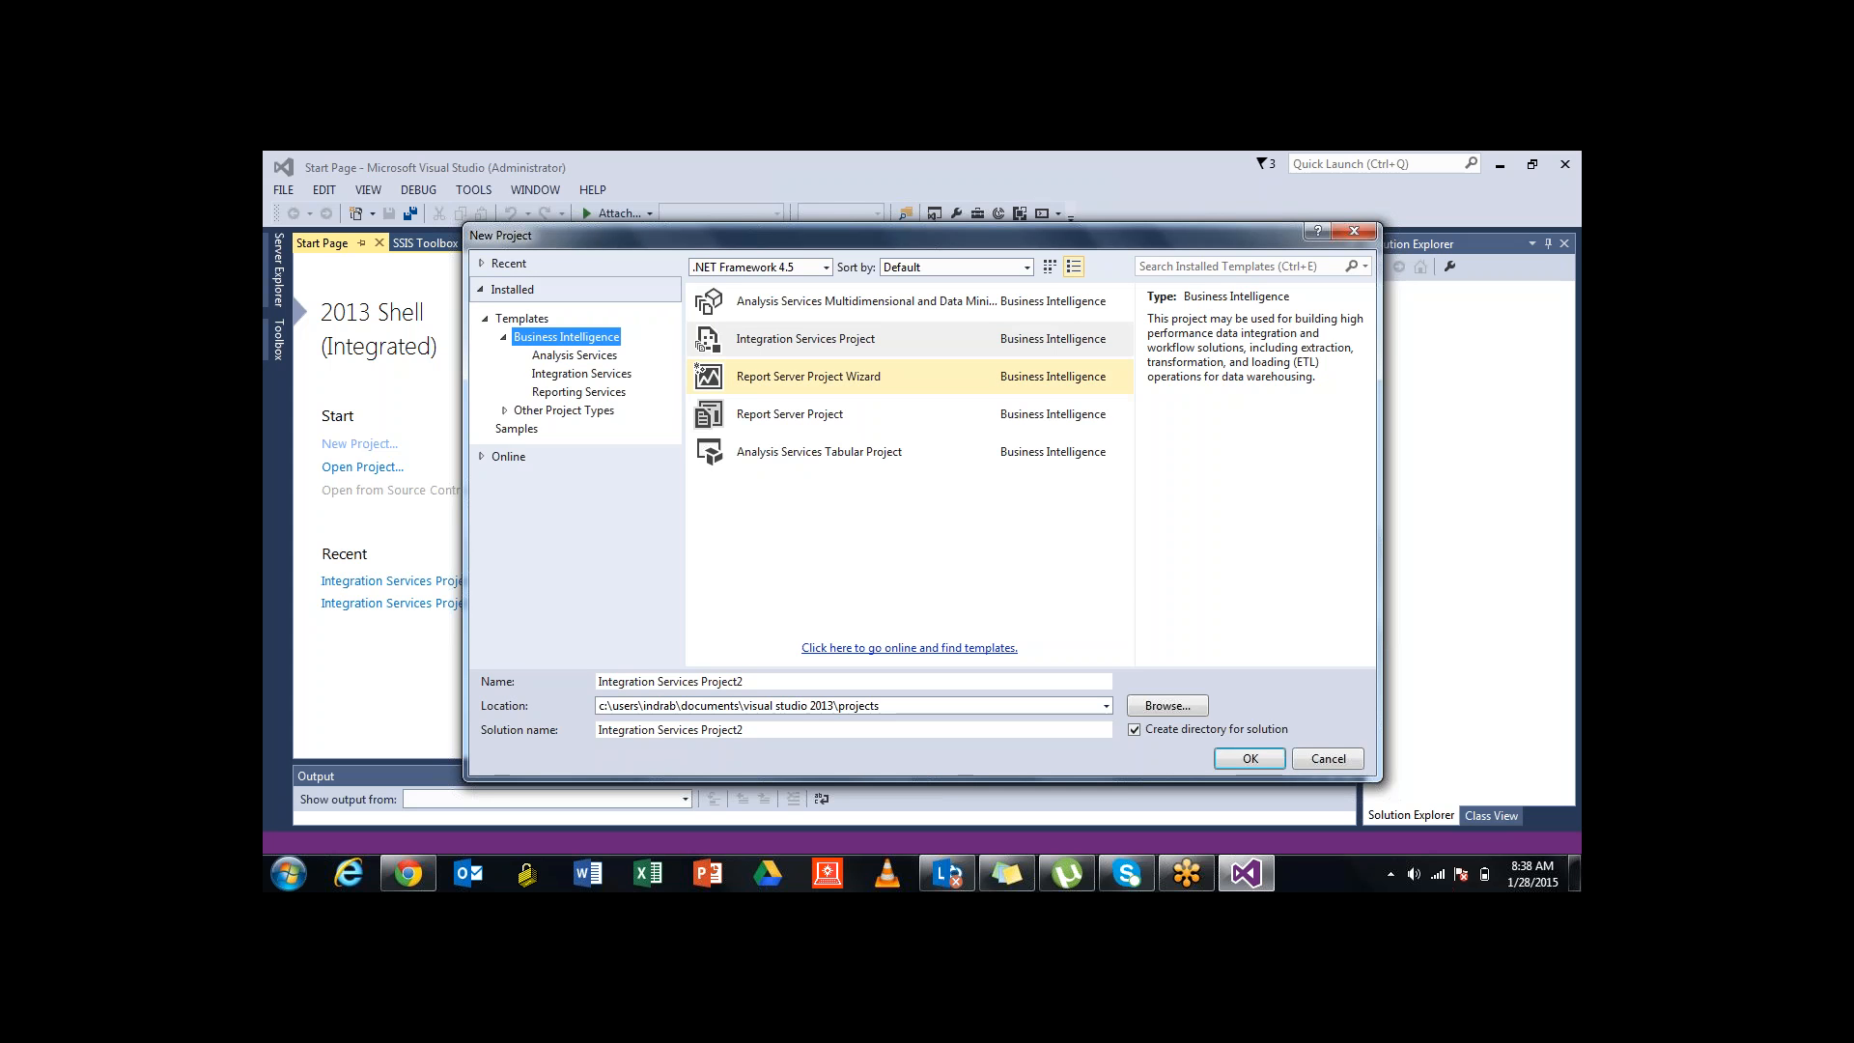
pyautogui.click(809, 377)
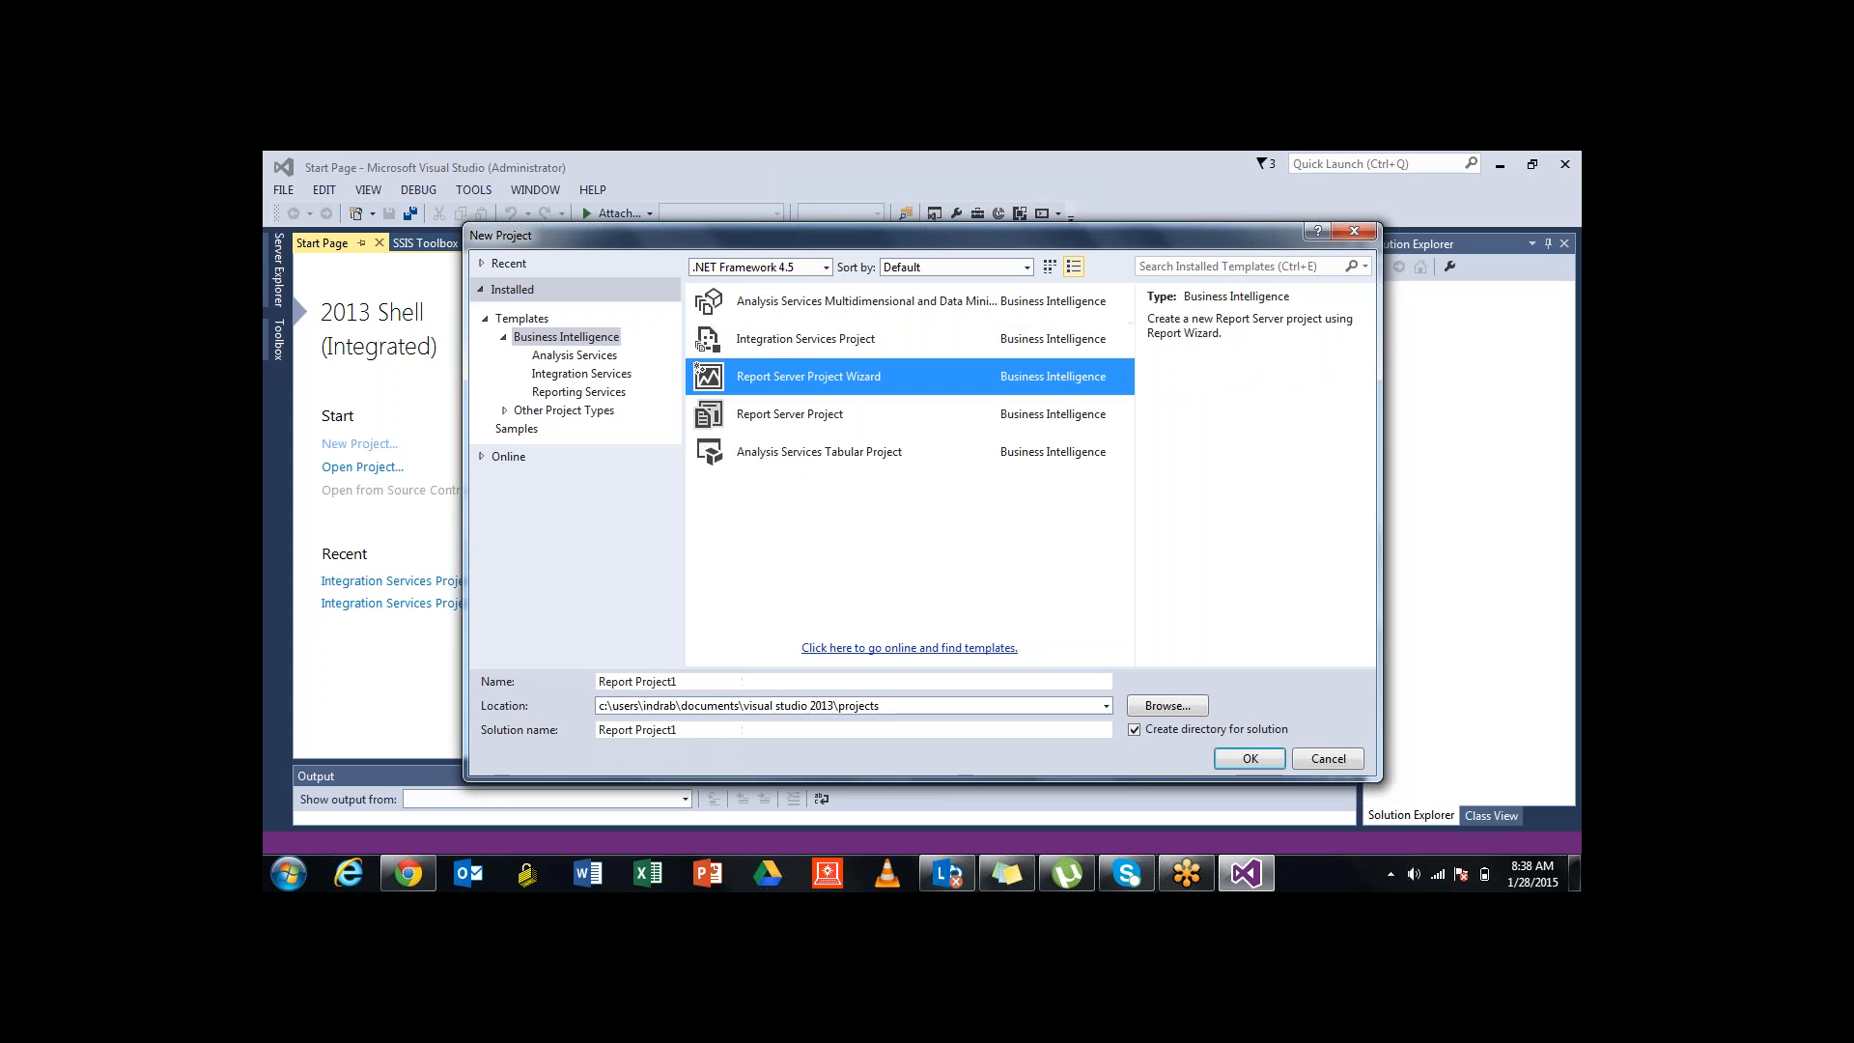
pyautogui.click(787, 416)
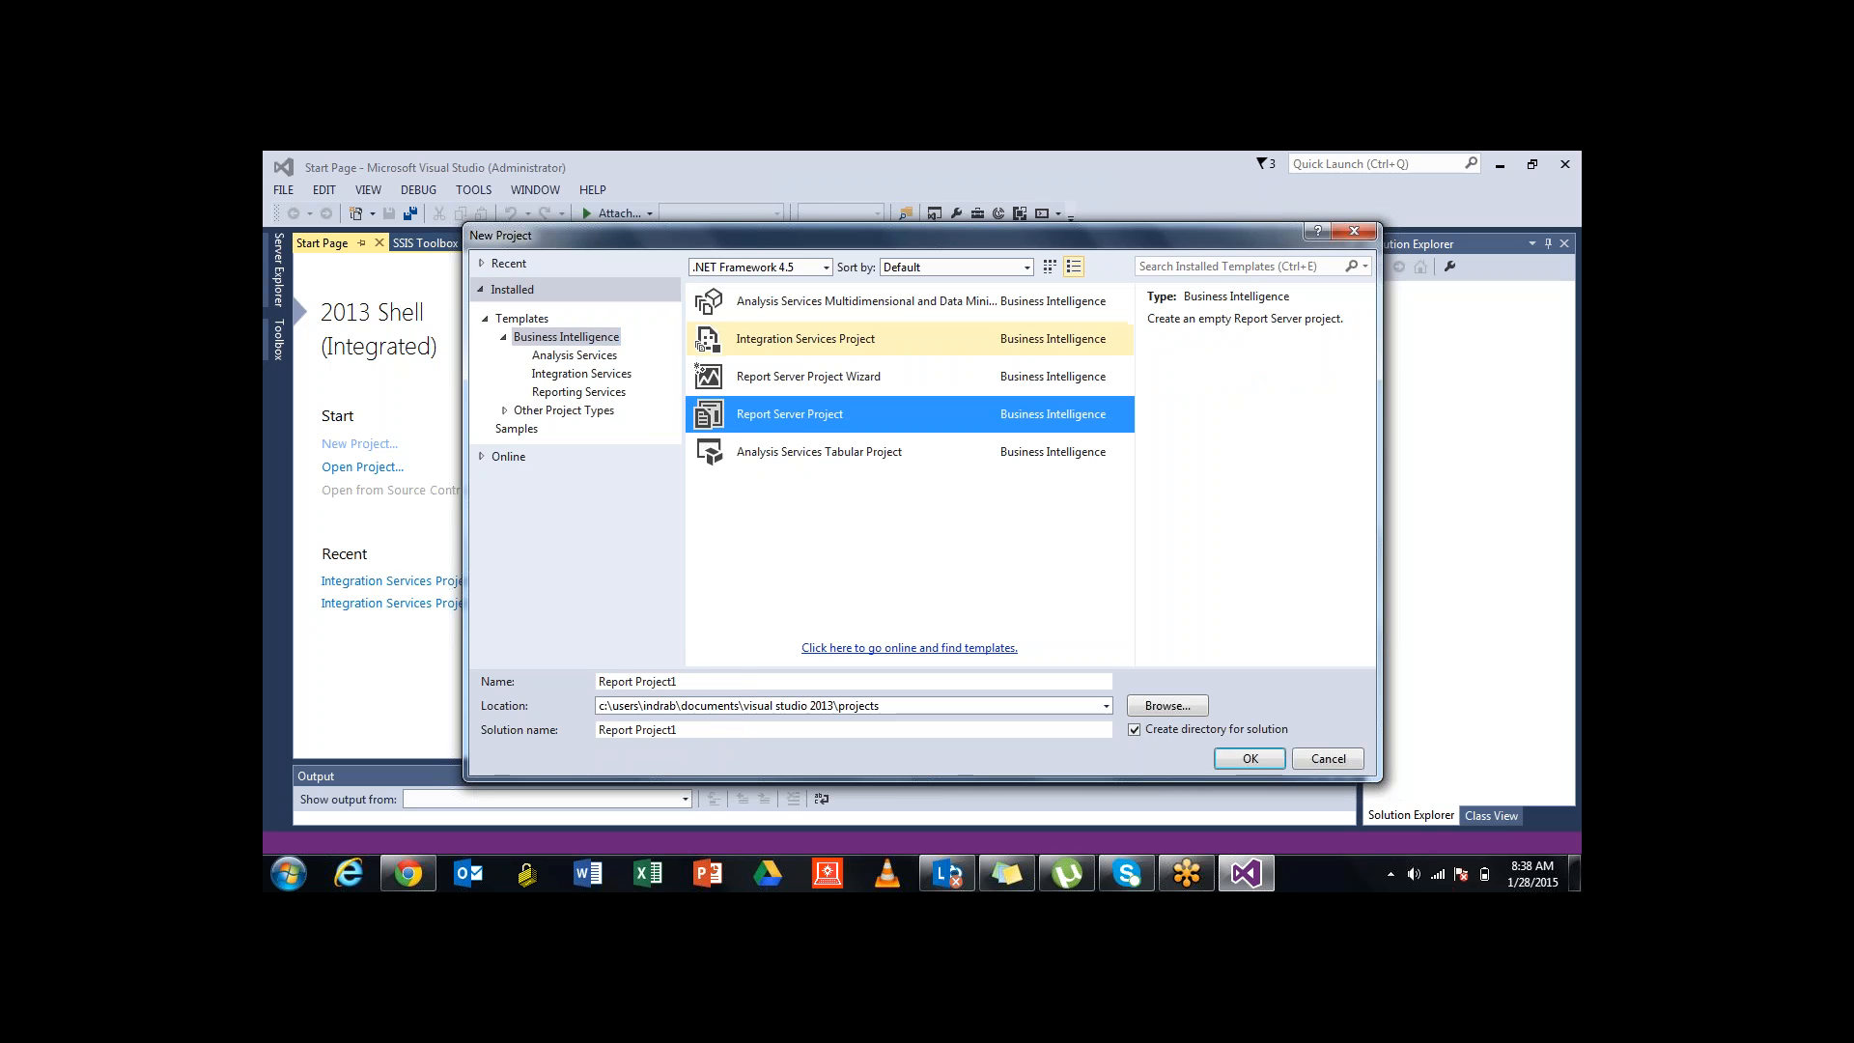
pyautogui.click(806, 339)
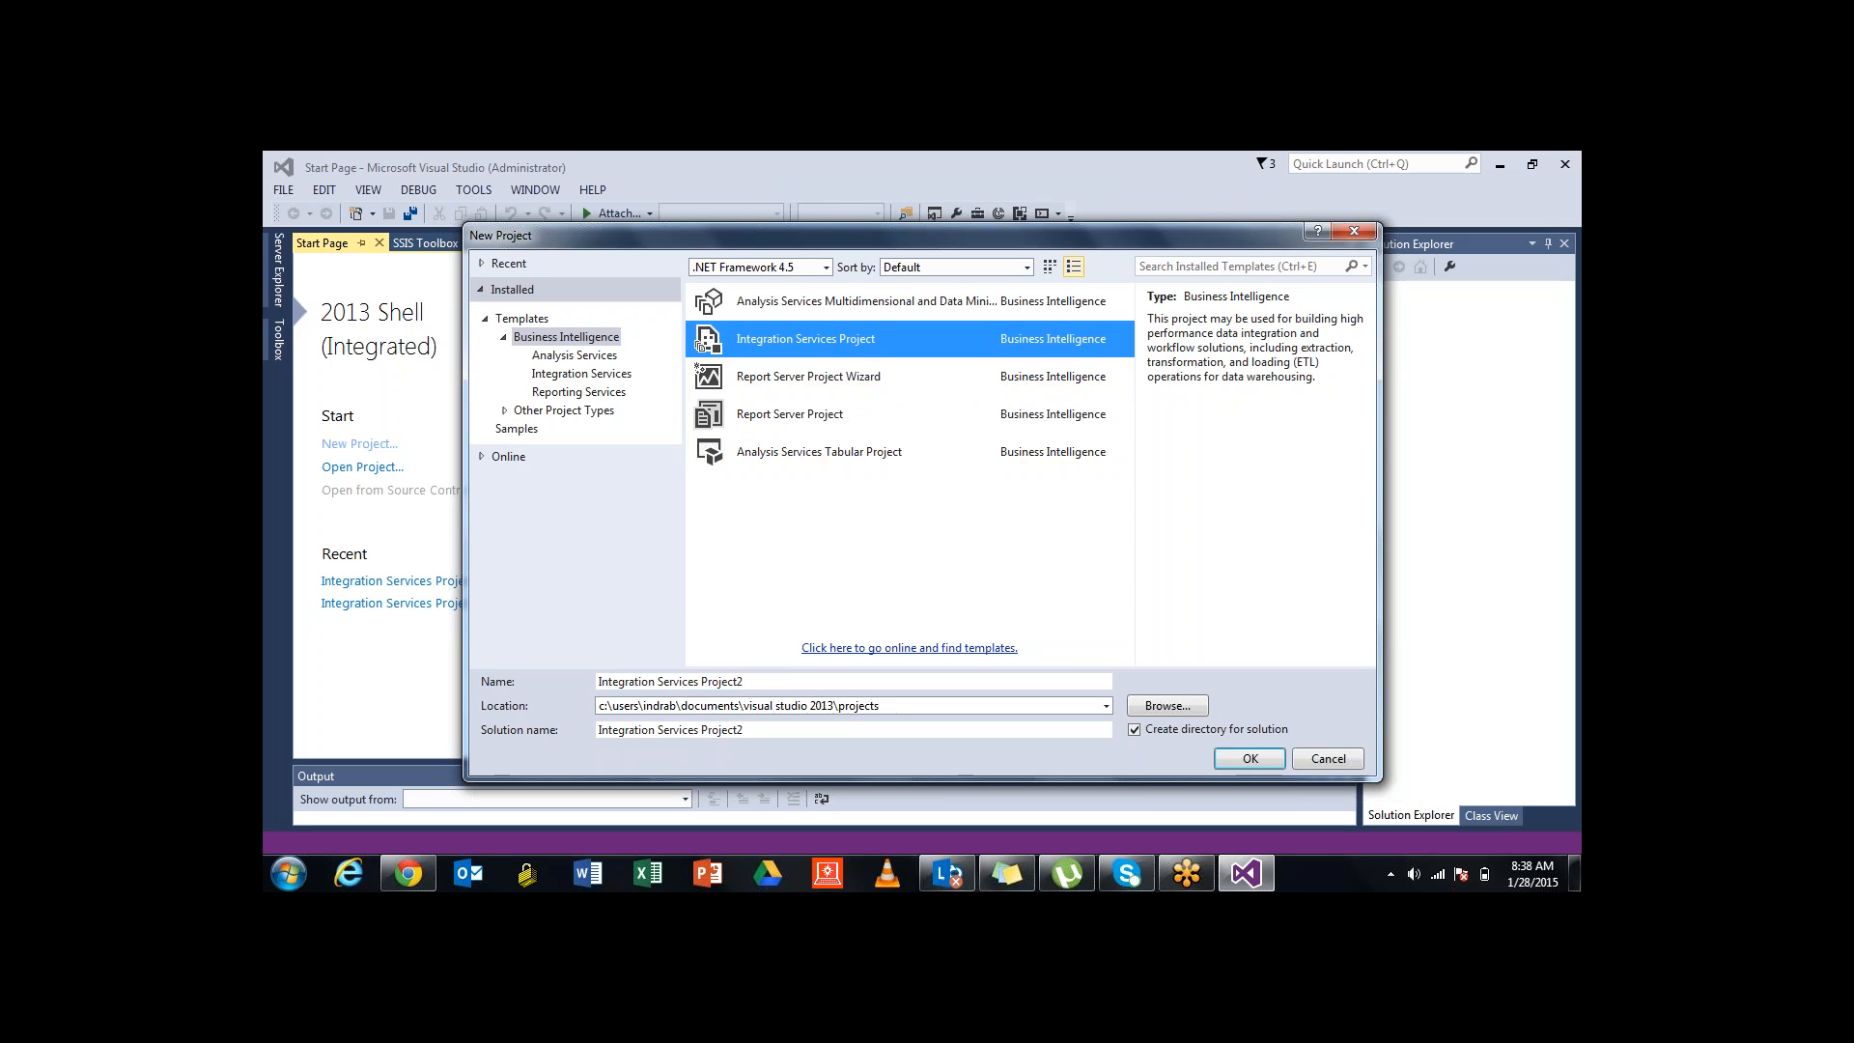
pyautogui.moveTo(746, 682); pyautogui.dragTo(596, 681)
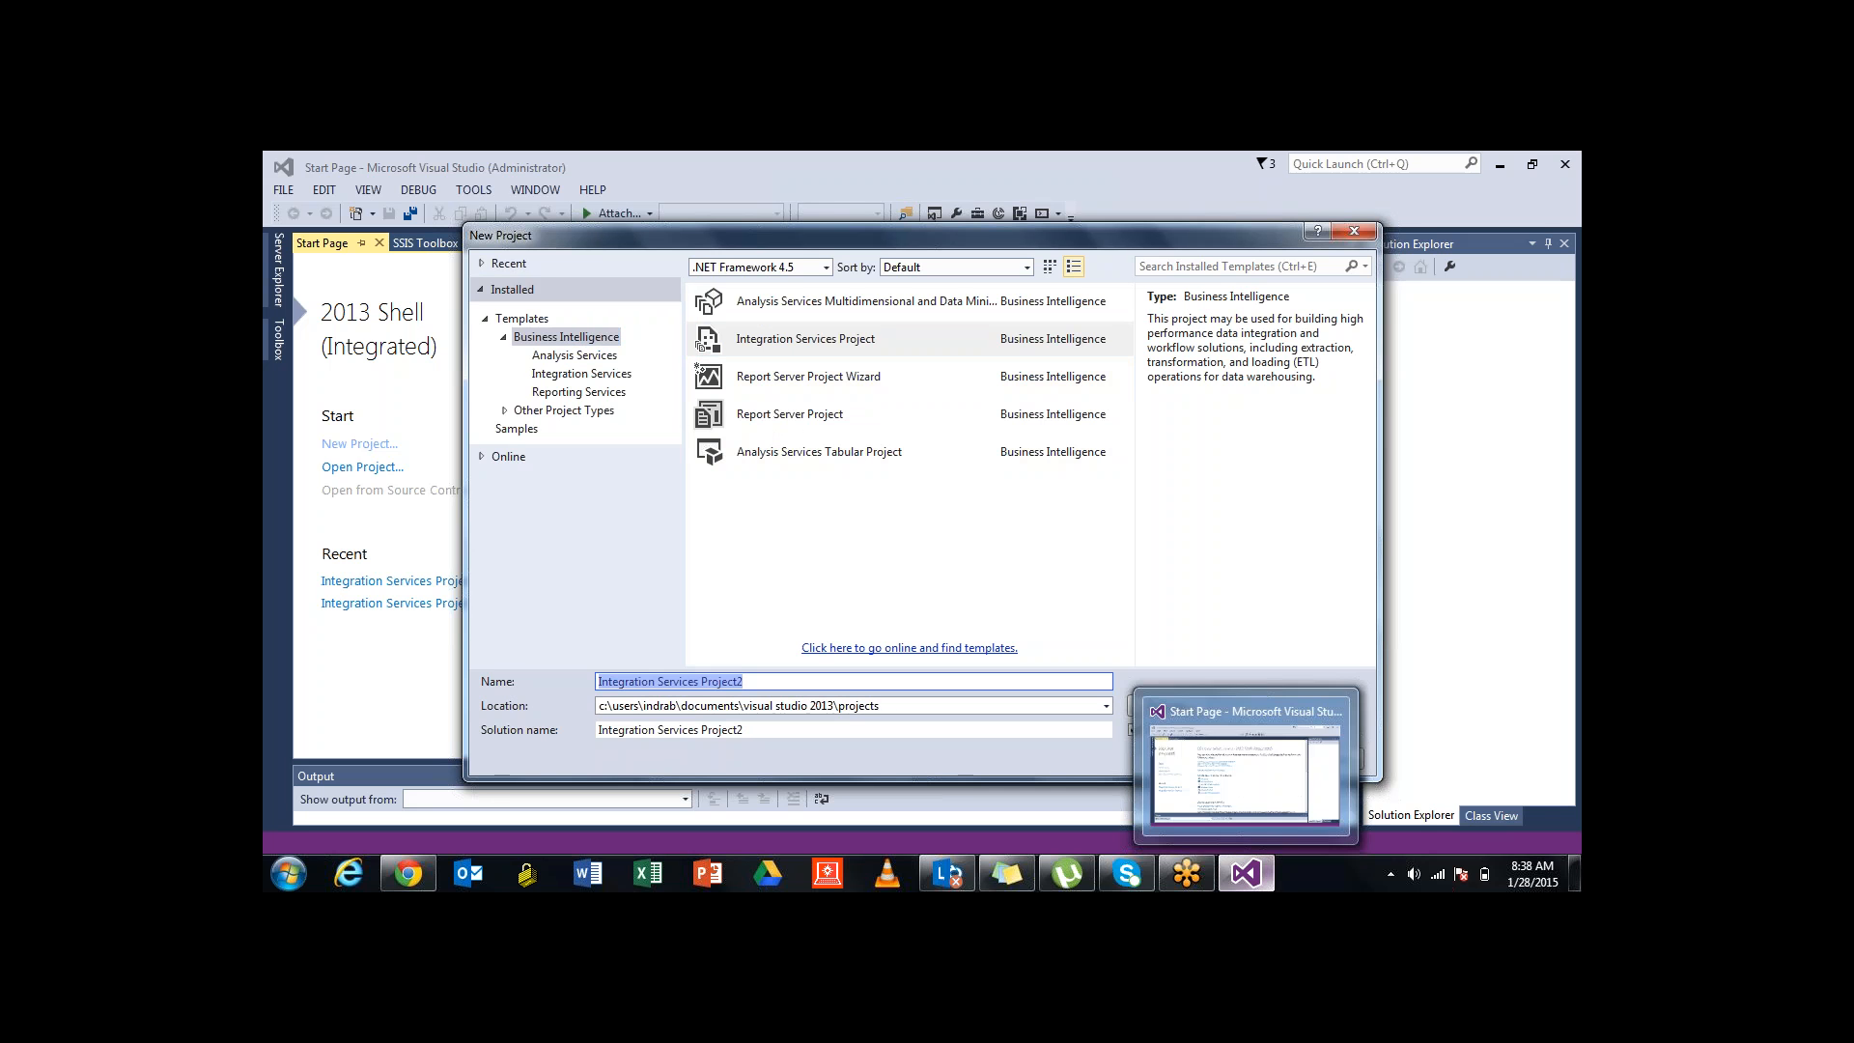
# Create the project 'OnLine SSIS Training' in the default location
pyautogui.write('OnL')
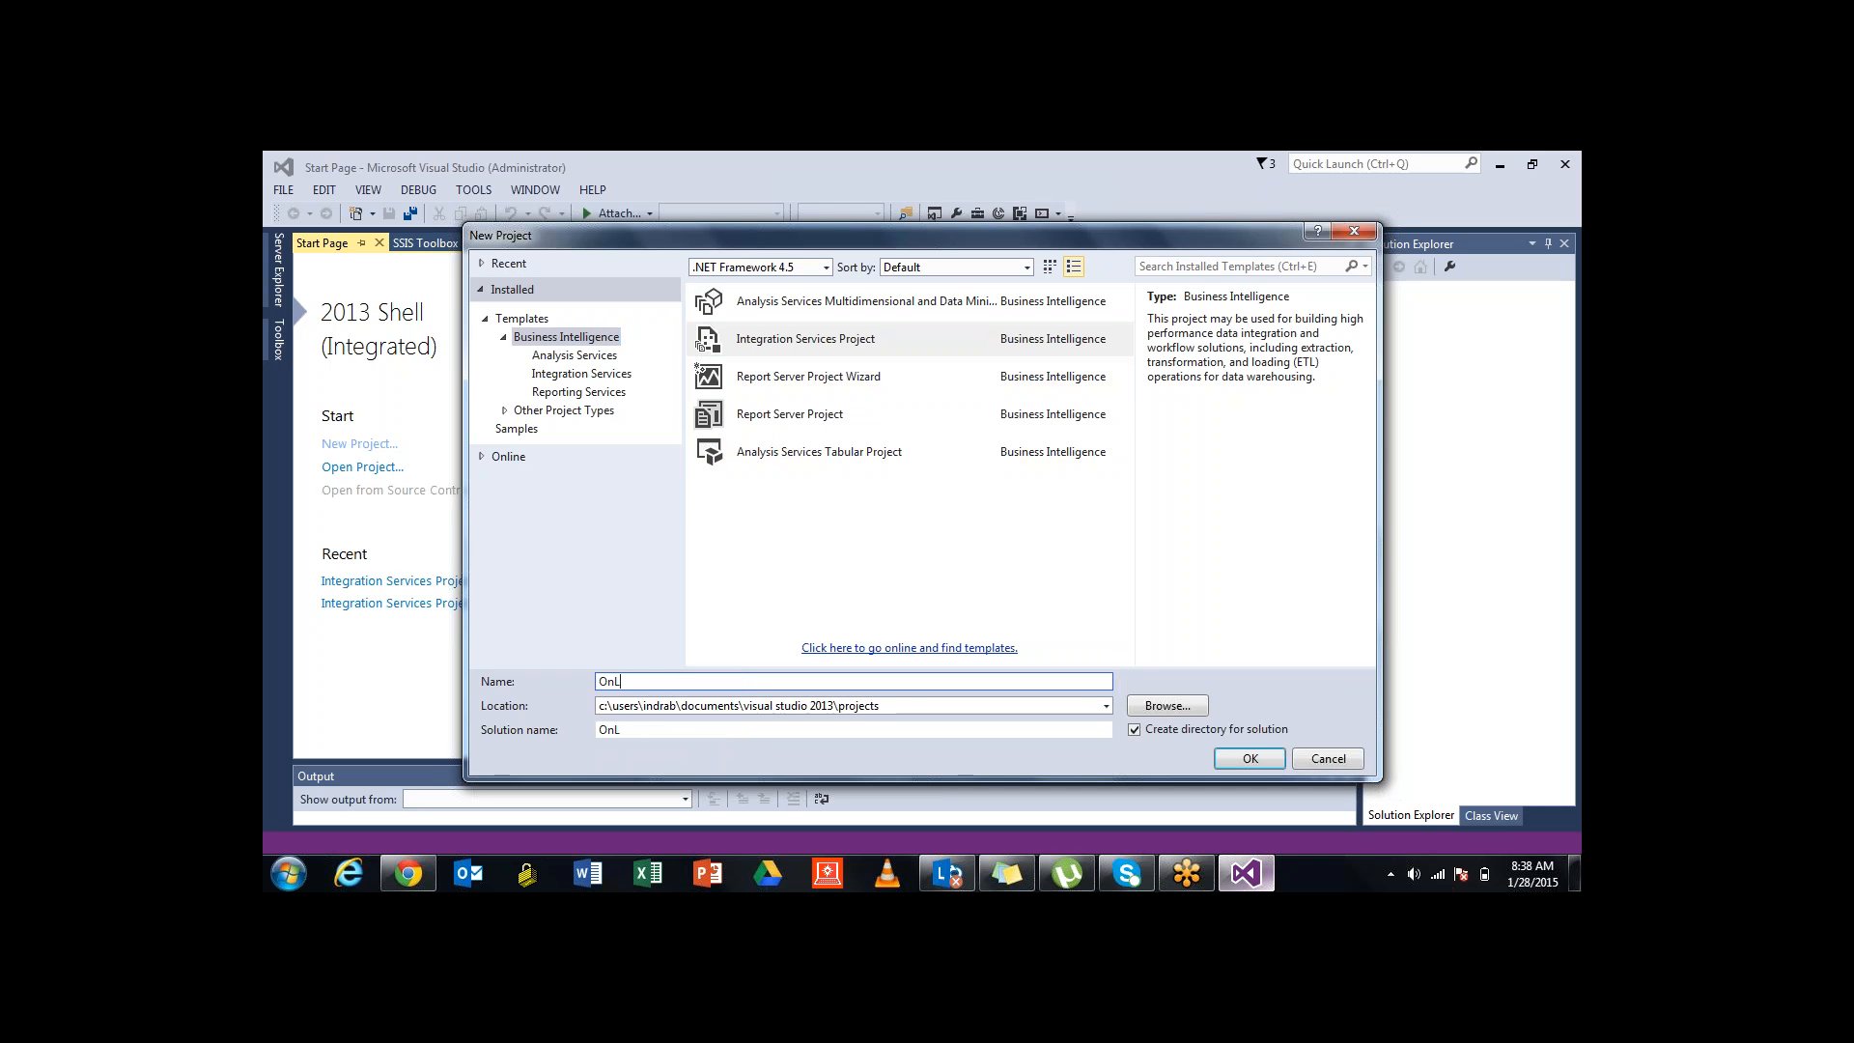
pyautogui.write('ine SSIS Training')
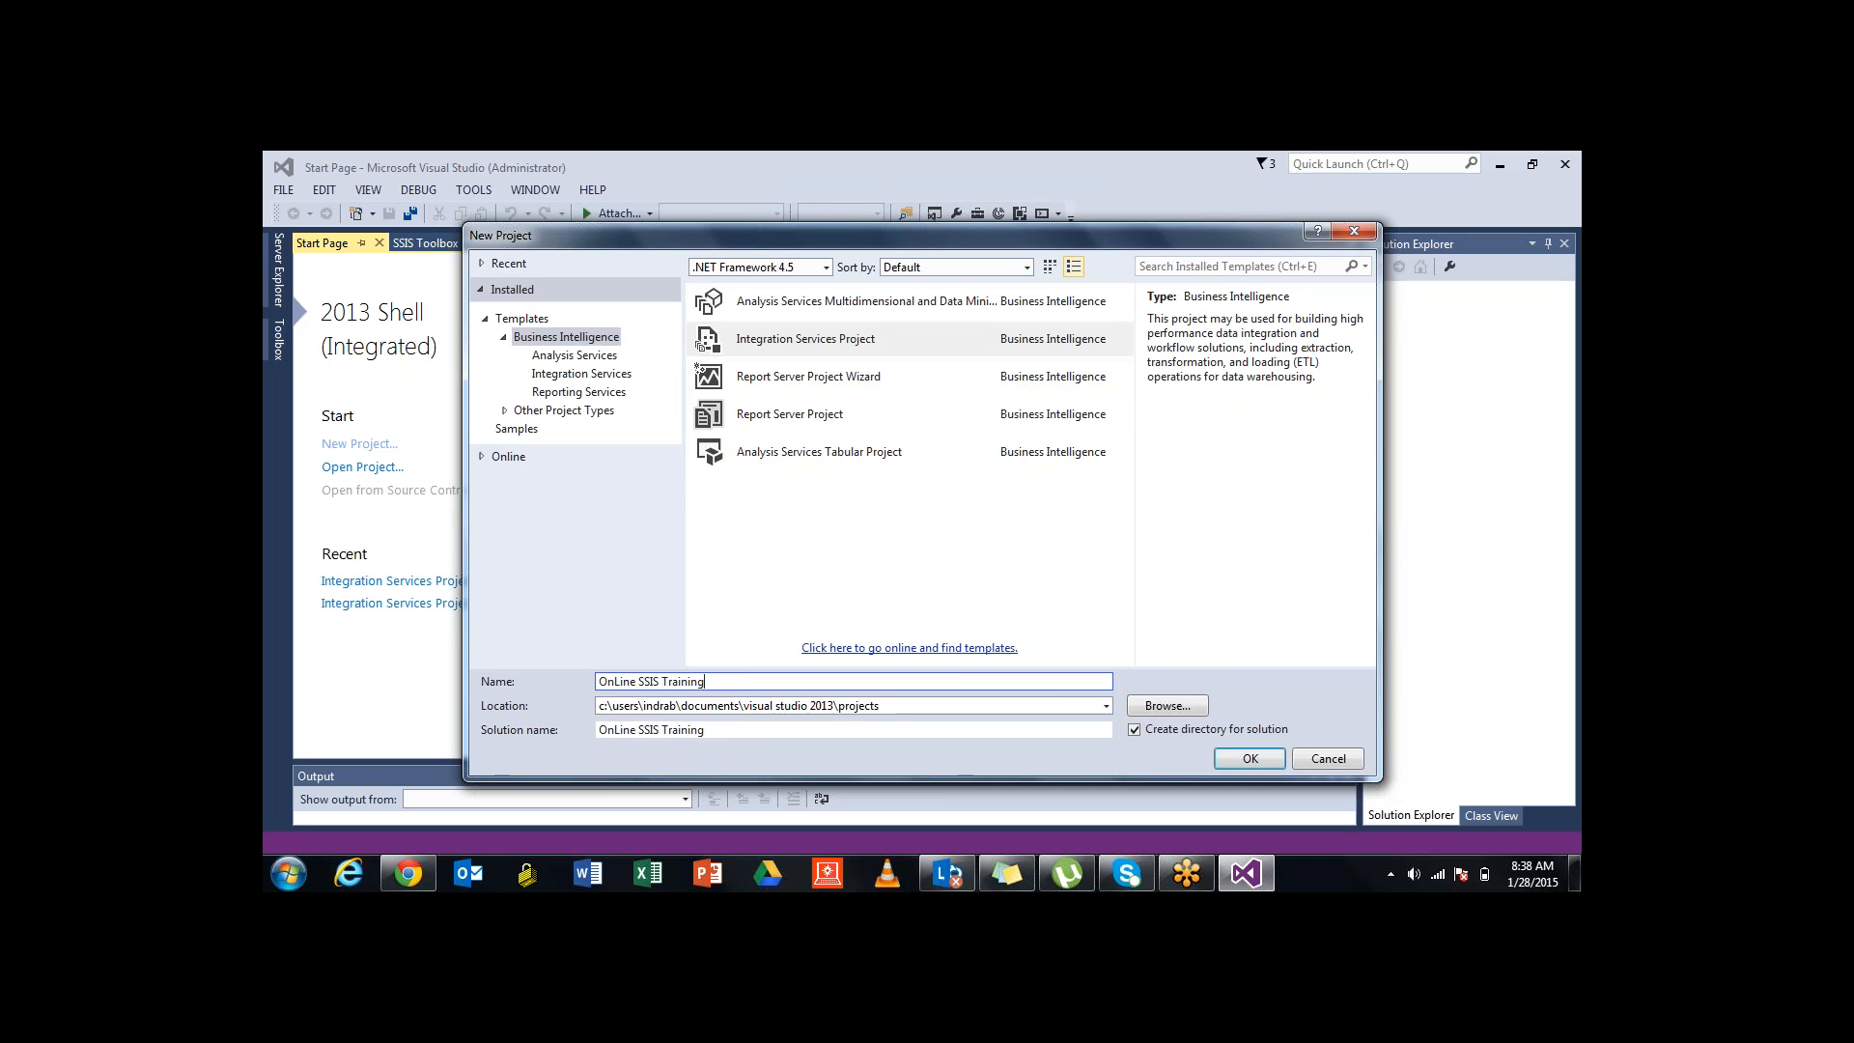
pyautogui.press('Tab')
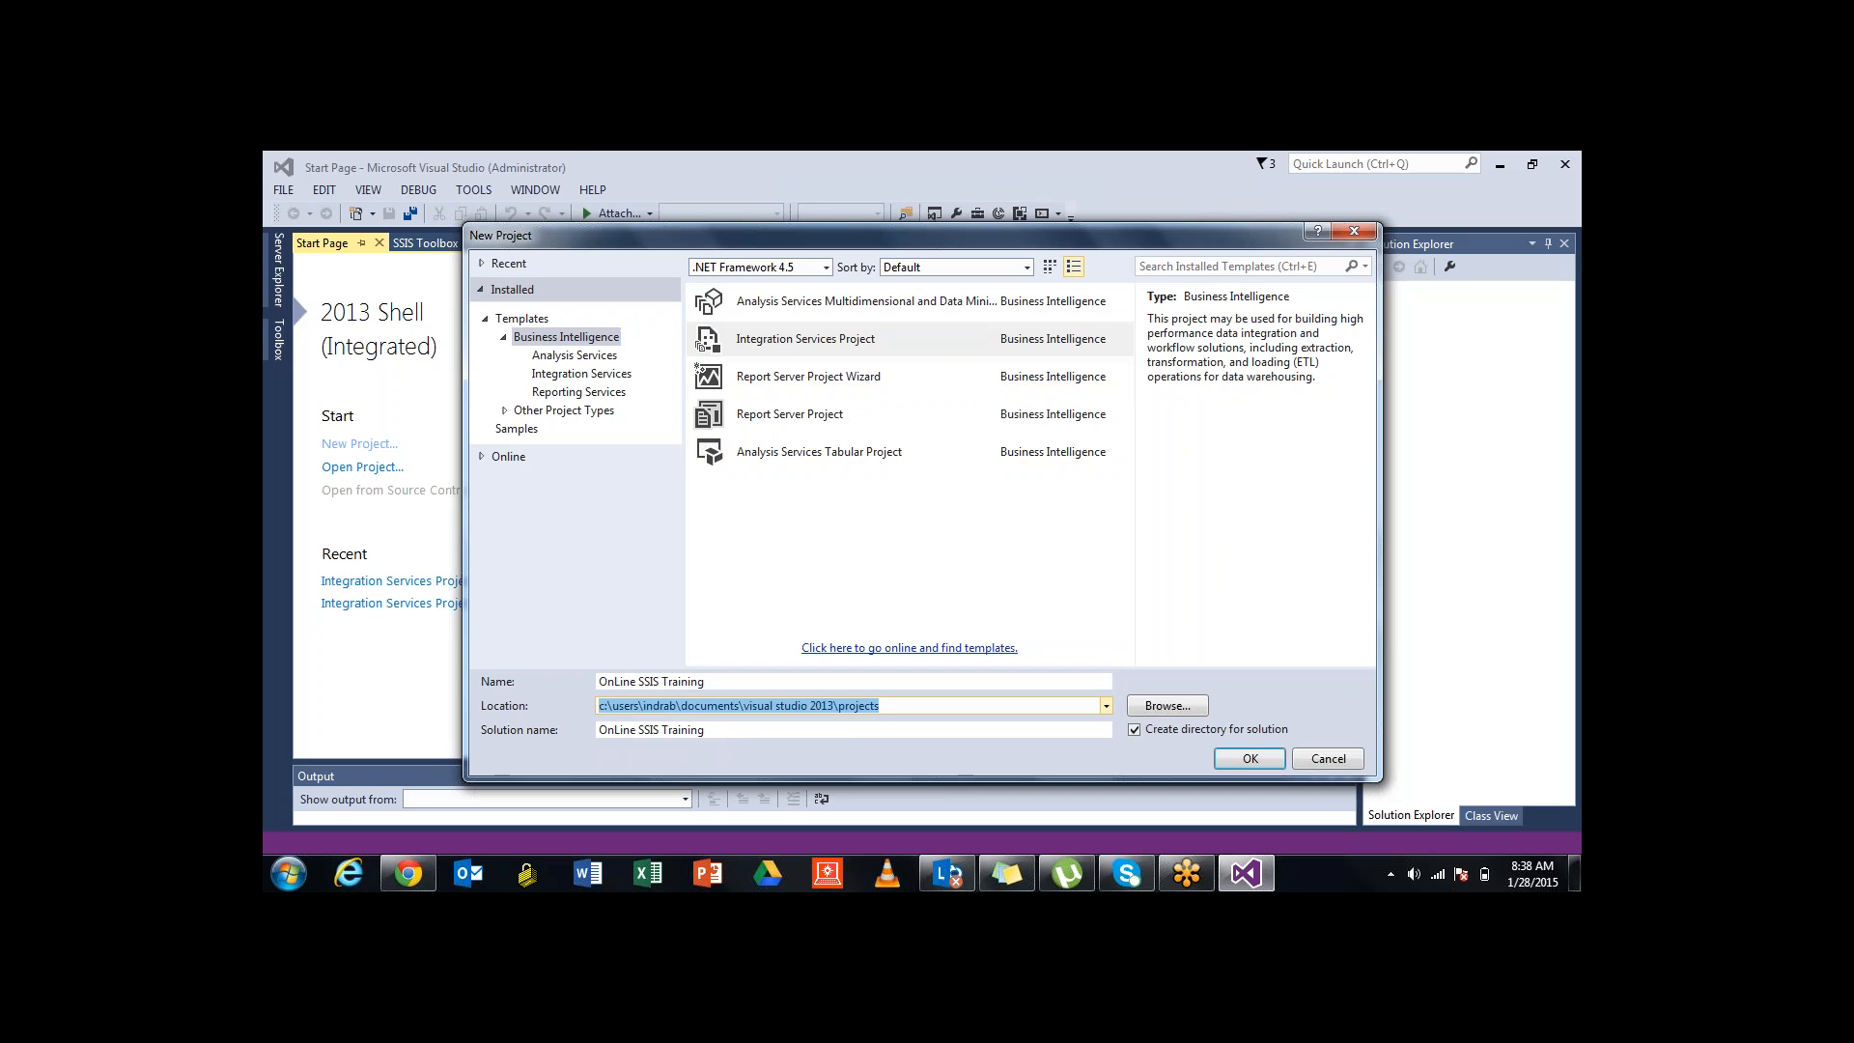
pyautogui.press('End')
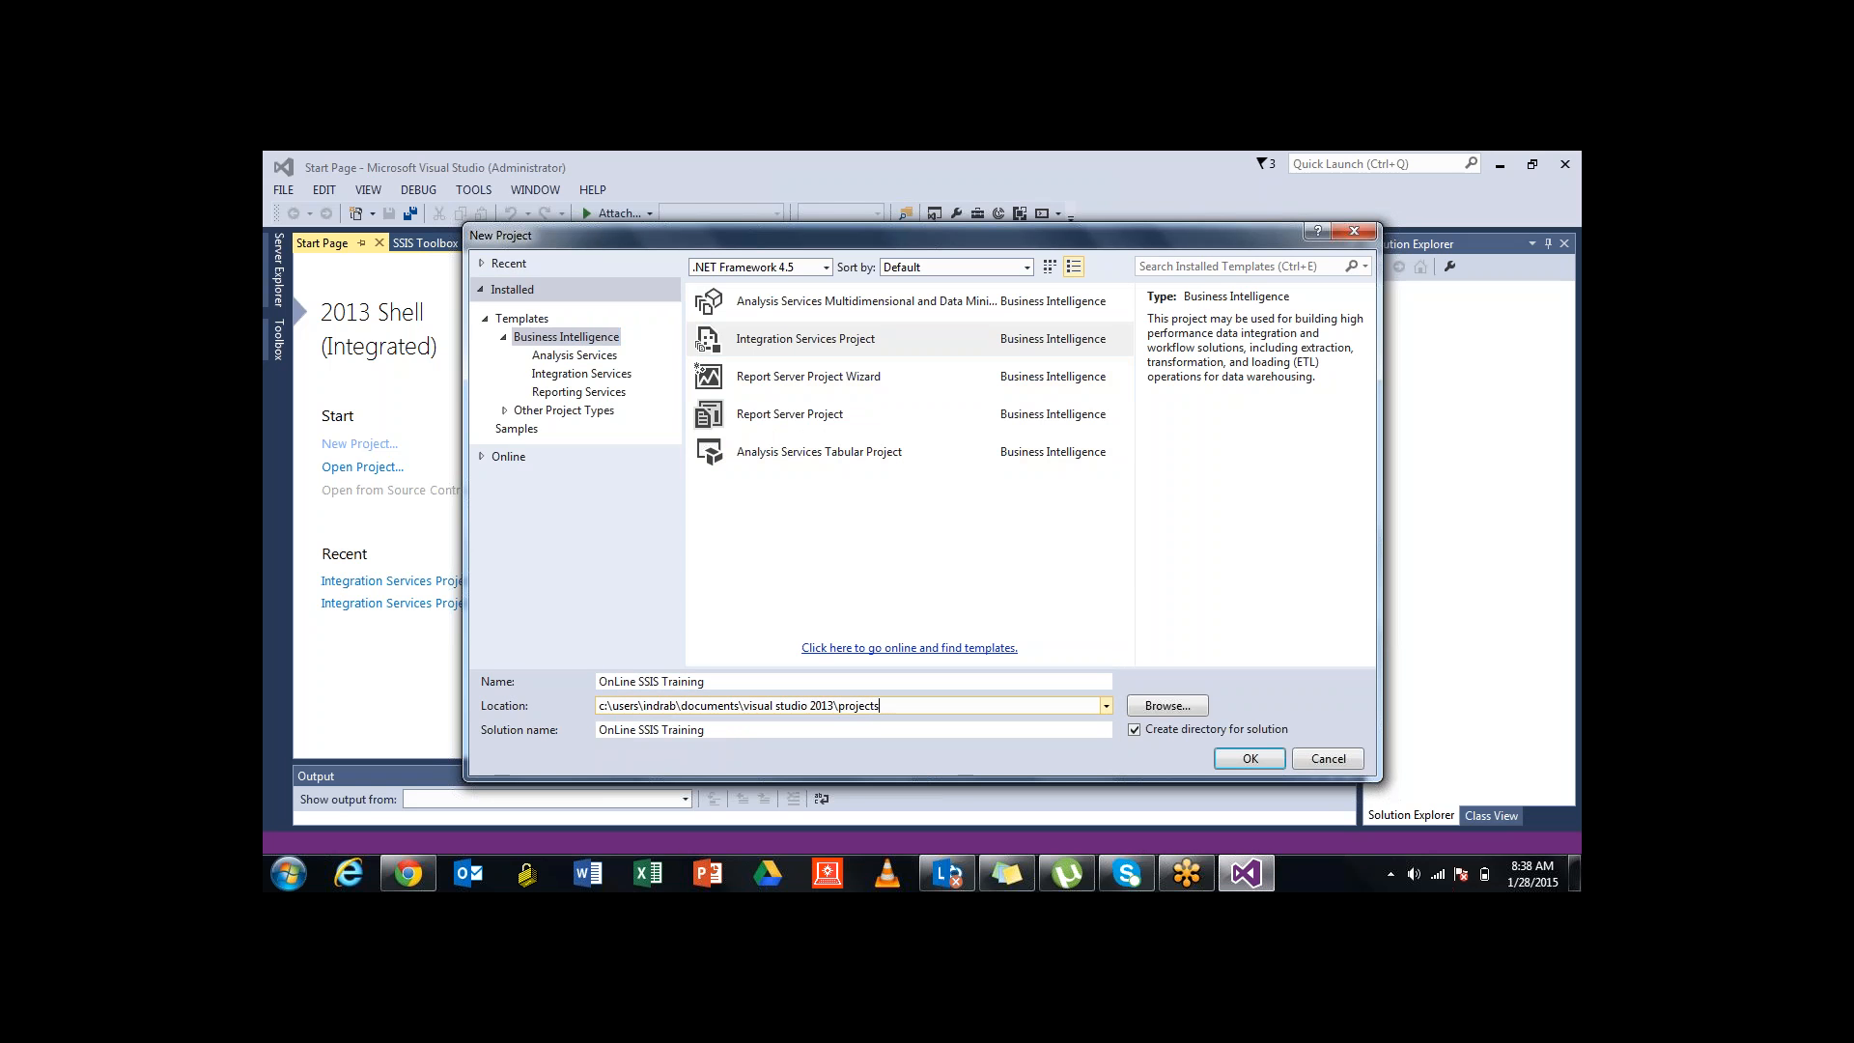
pyautogui.click(1167, 706)
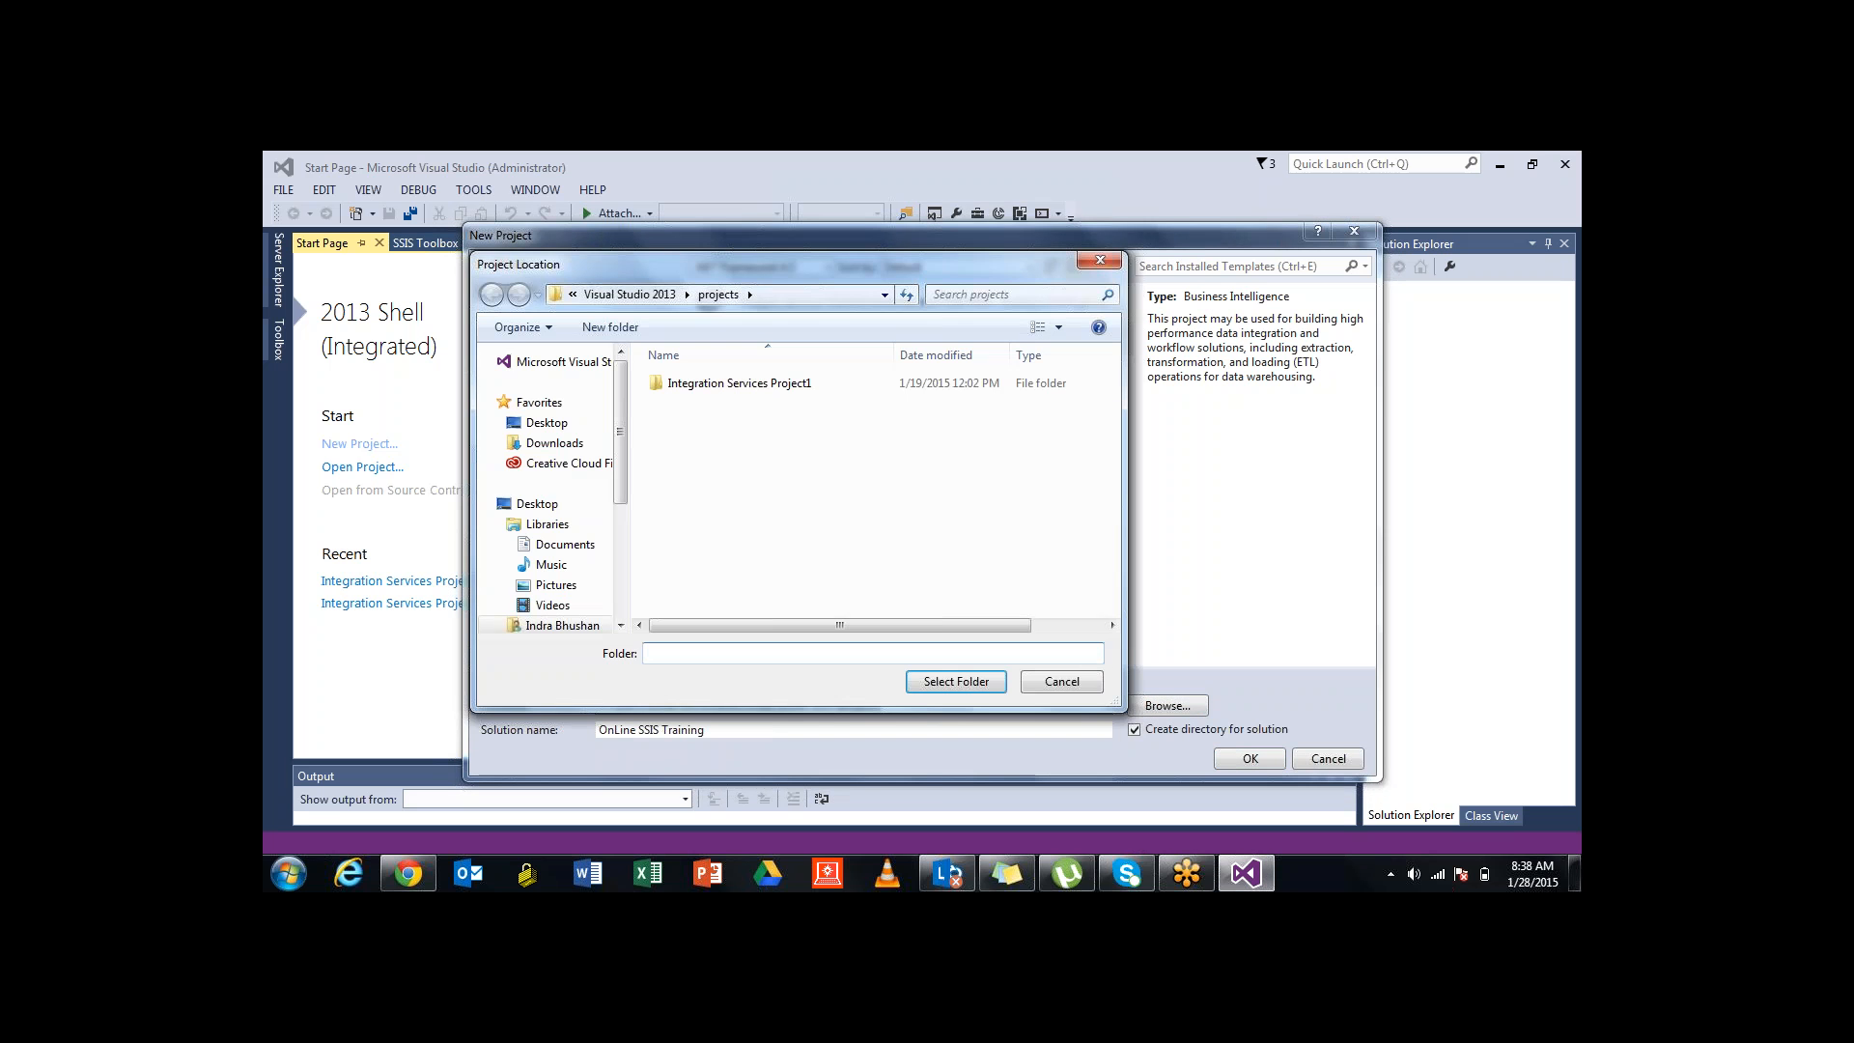
pyautogui.click(1100, 261)
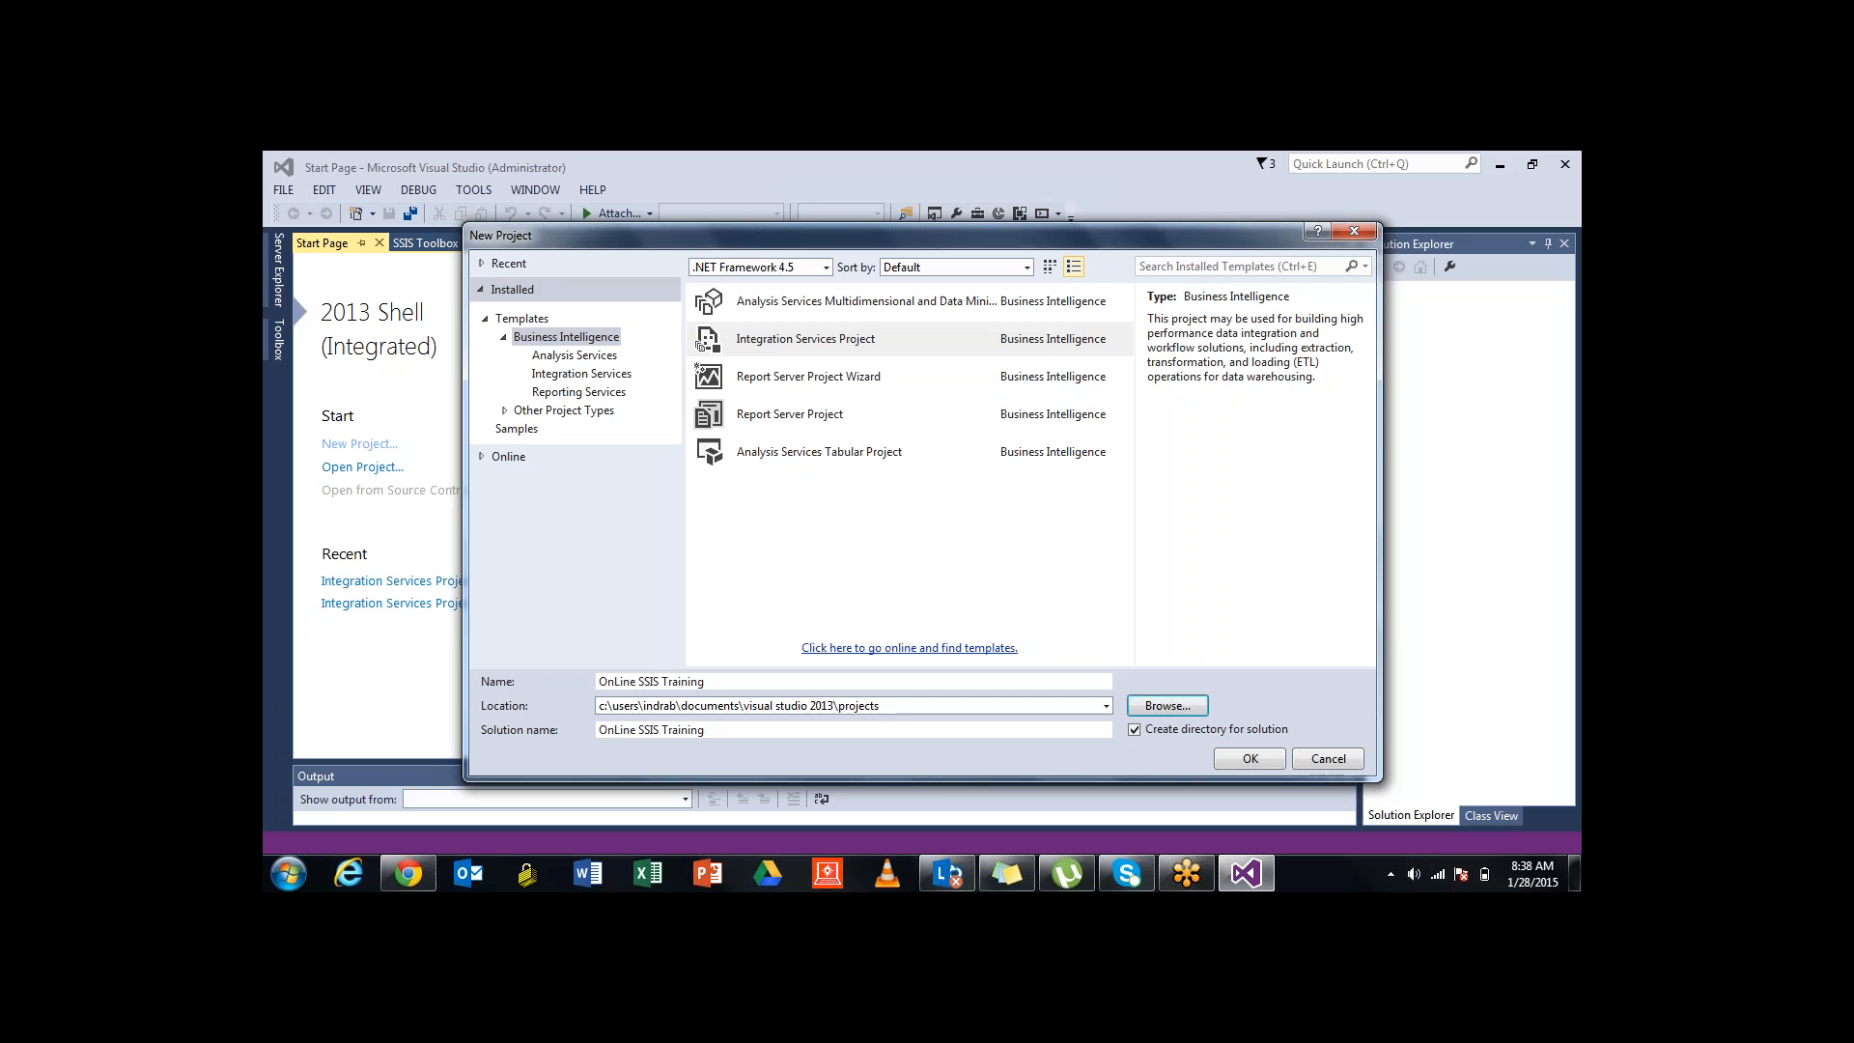
pyautogui.click(1250, 759)
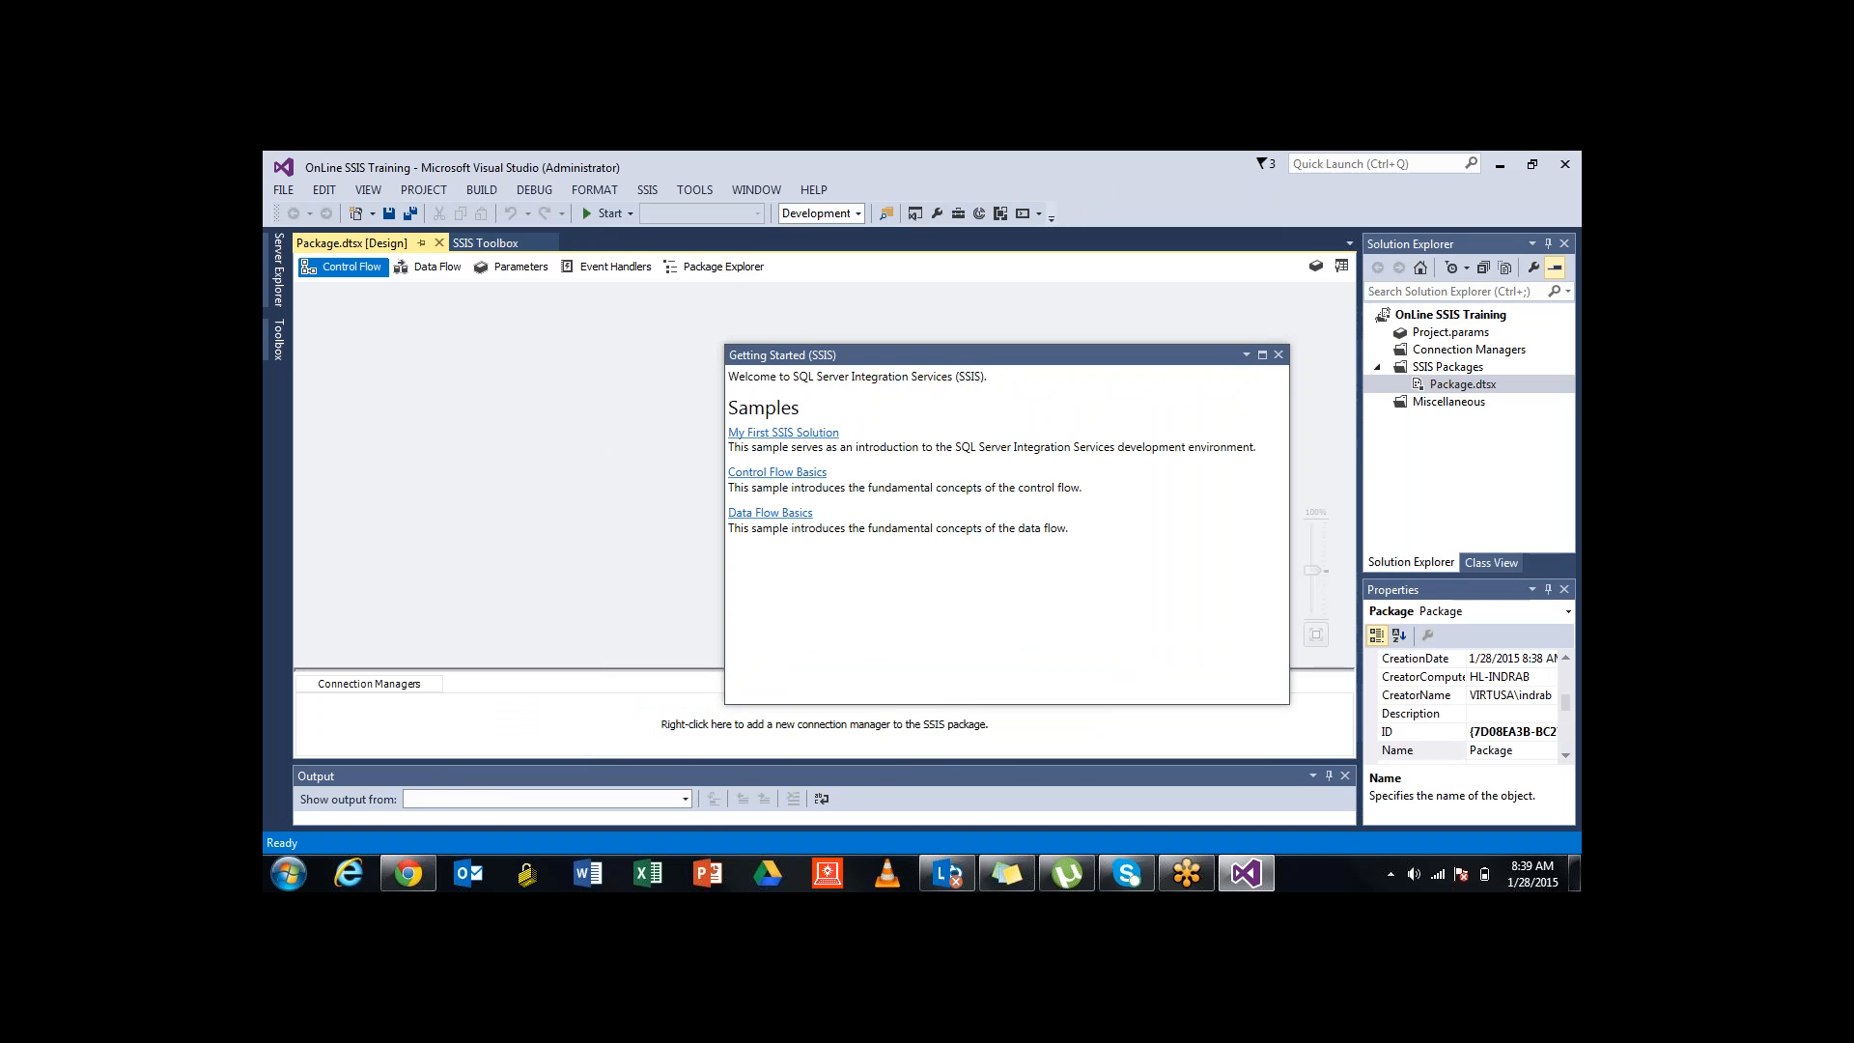
# Close Getting Started and set the package File Name in Properties to OnLineTraining.dtsx
pyautogui.click(1278, 355)
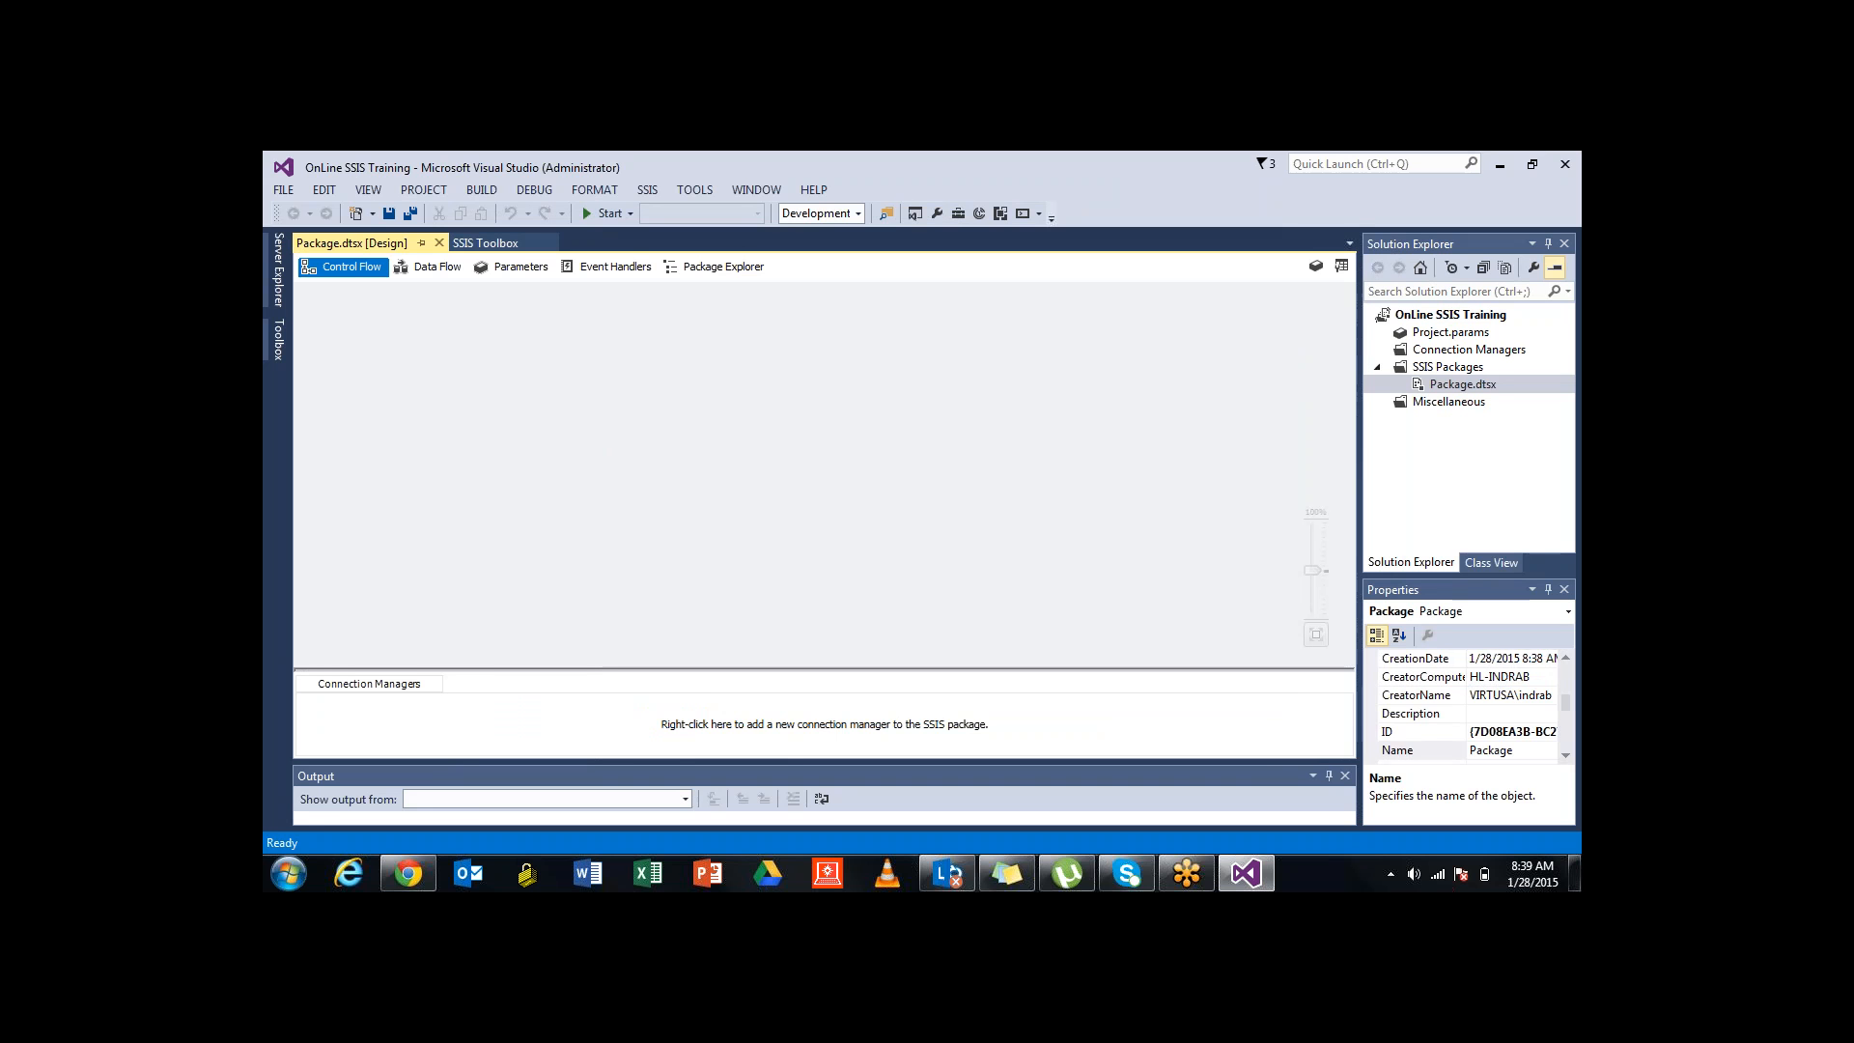
pyautogui.click(1462, 384)
pyautogui.click(1514, 677)
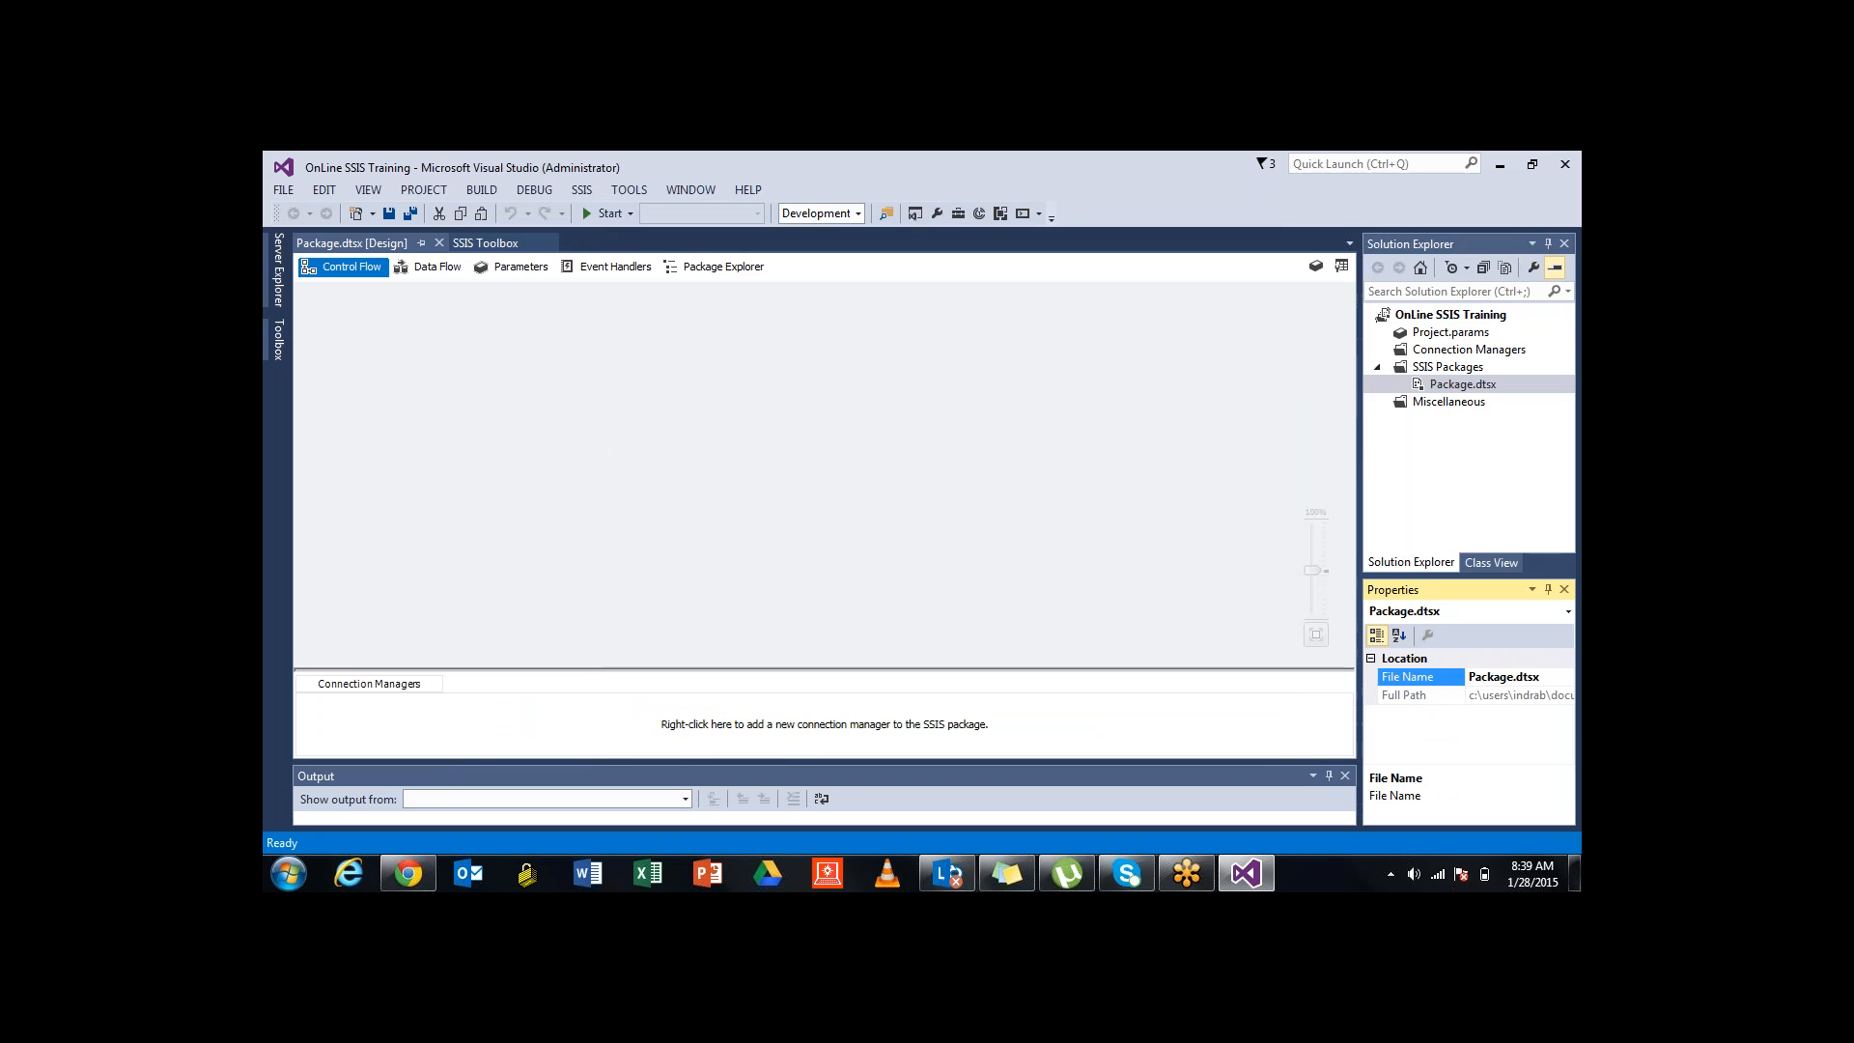
pyautogui.moveTo(1514, 677); pyautogui.dragTo(1468, 677)
pyautogui.click(1574, 873)
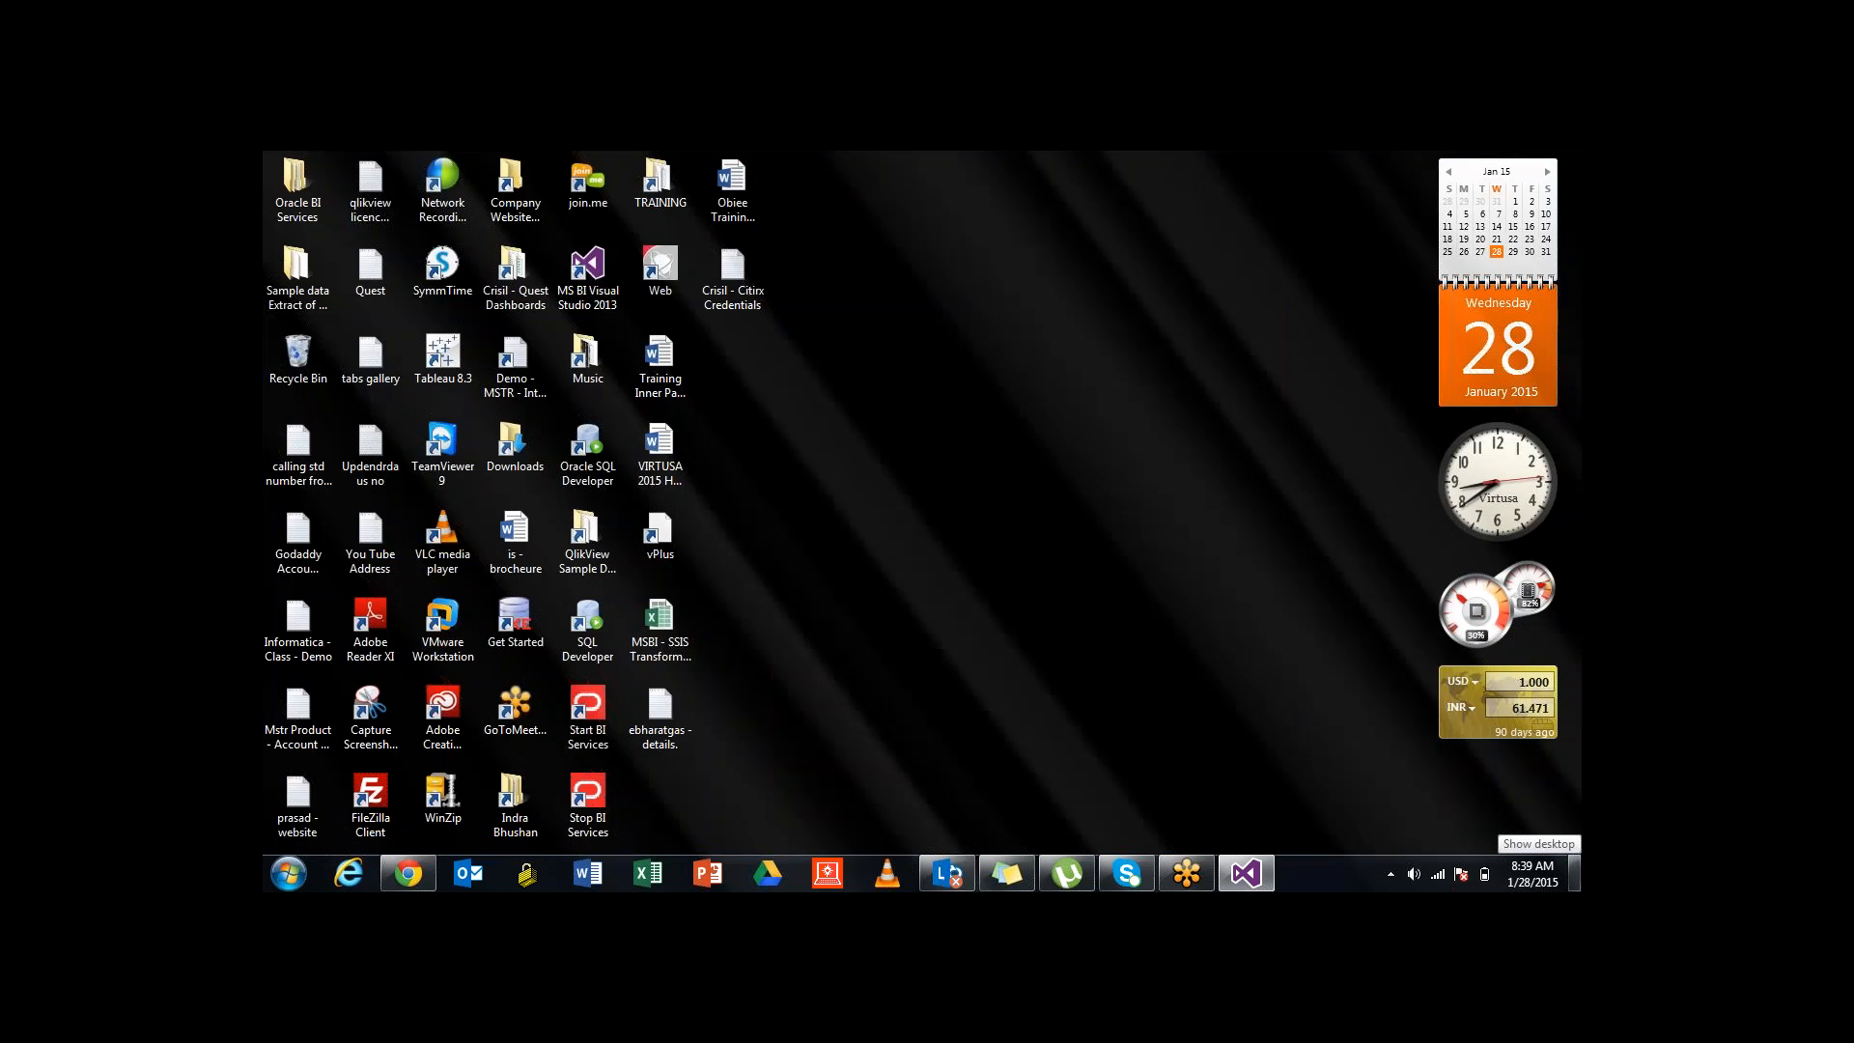
pyautogui.click(1574, 873)
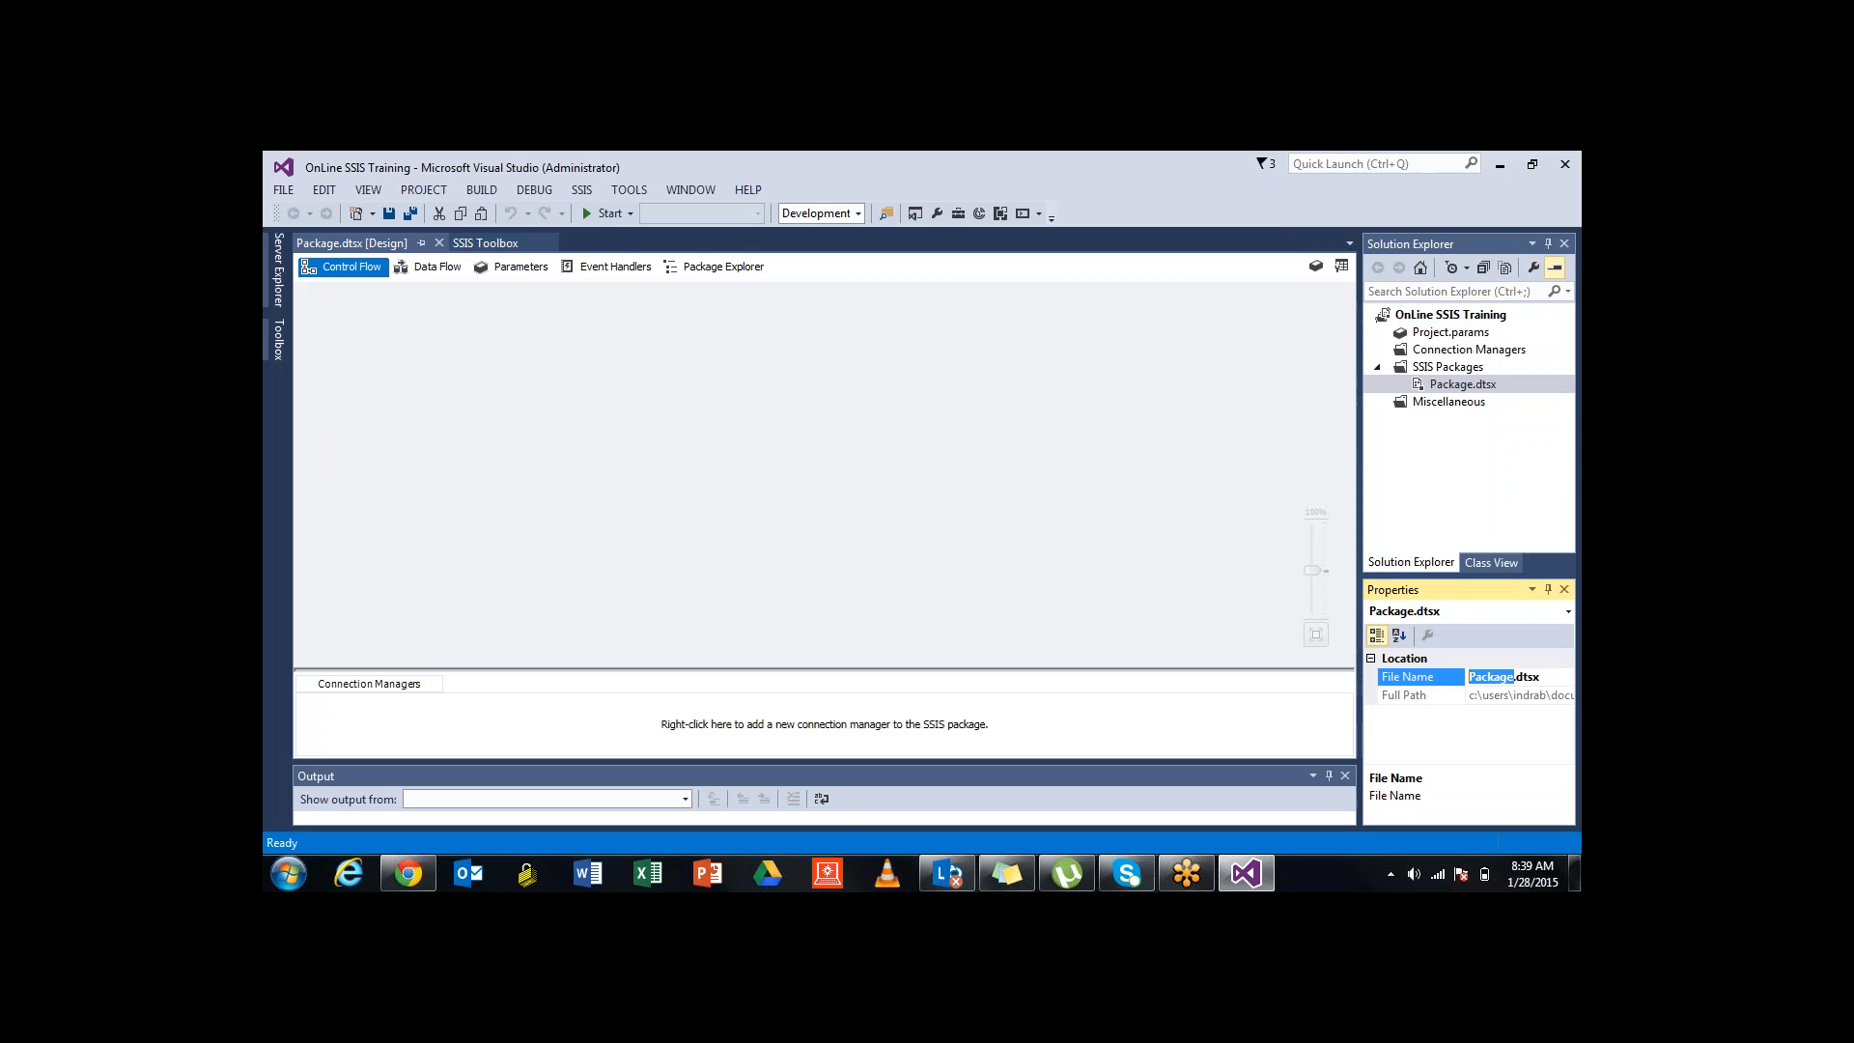
pyautogui.write('0')
pyautogui.write('nLine')
pyautogui.write('T')
pyautogui.write('raining')
pyautogui.press('Return')
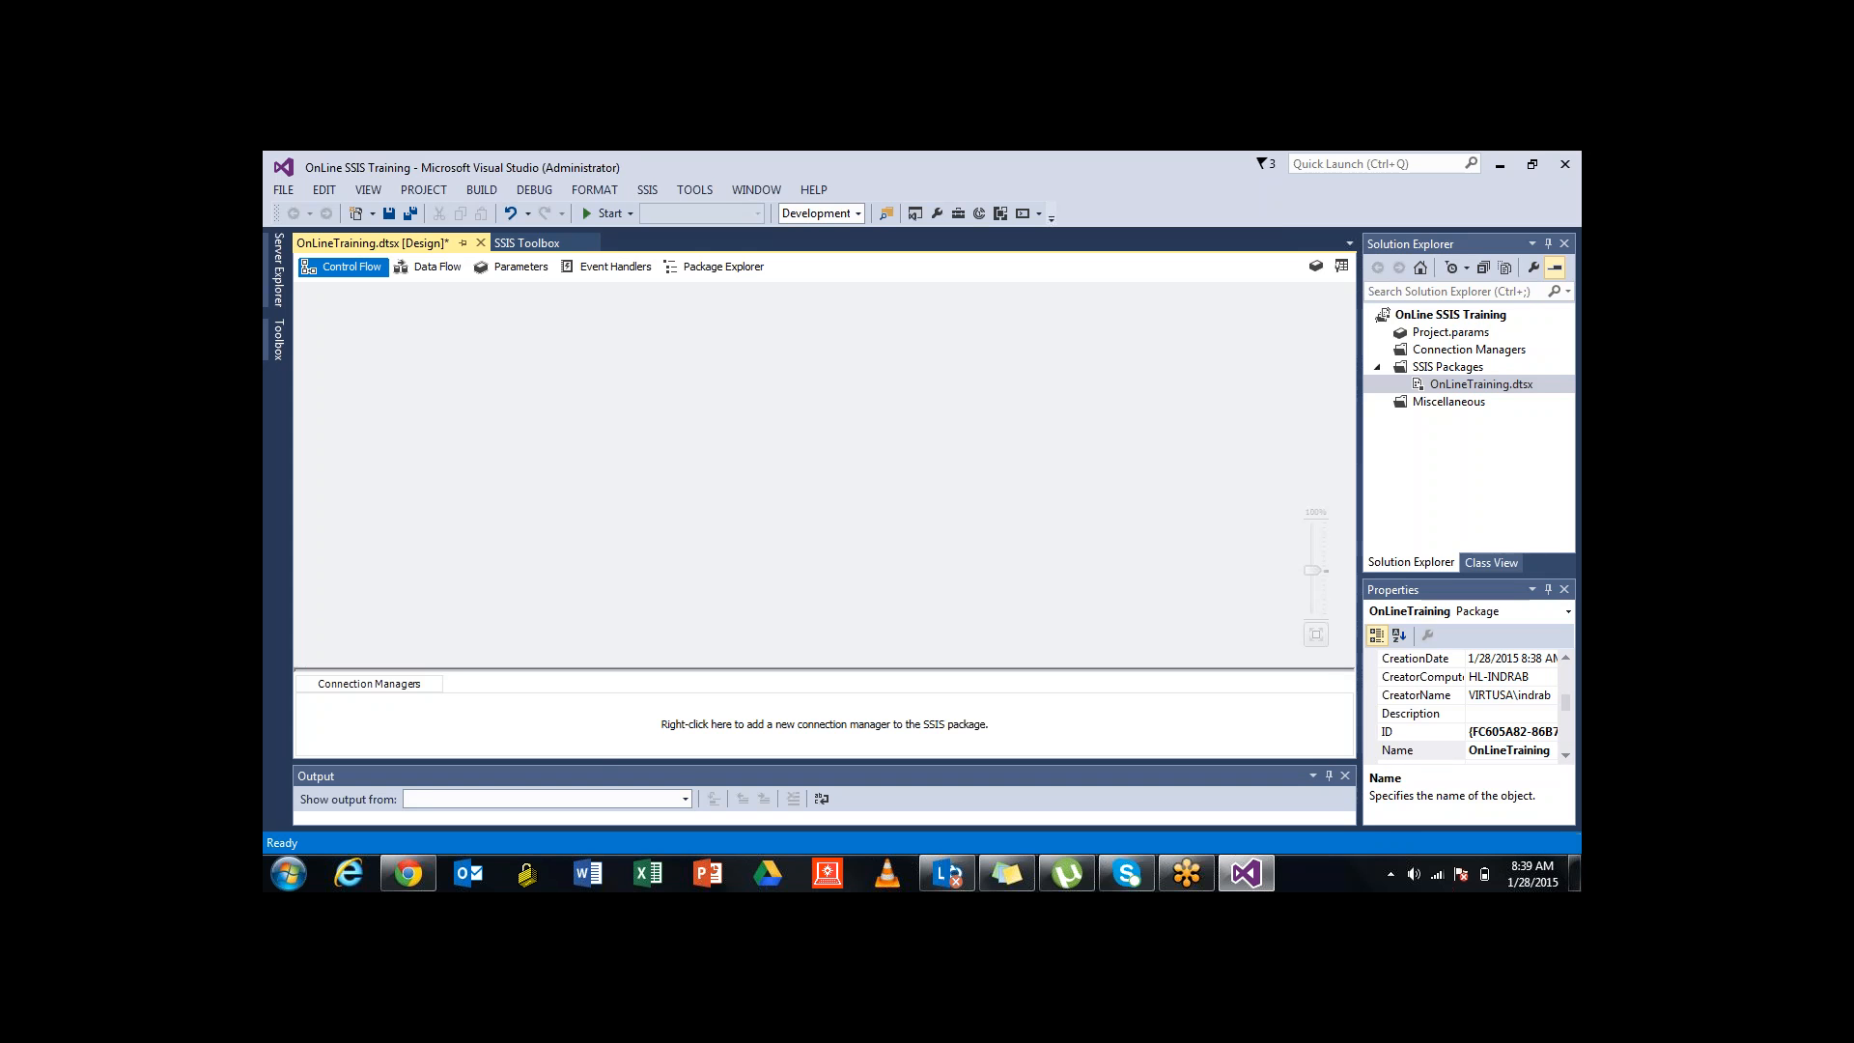
pyautogui.moveTo(1360, 428); pyautogui.dragTo(1340, 429)
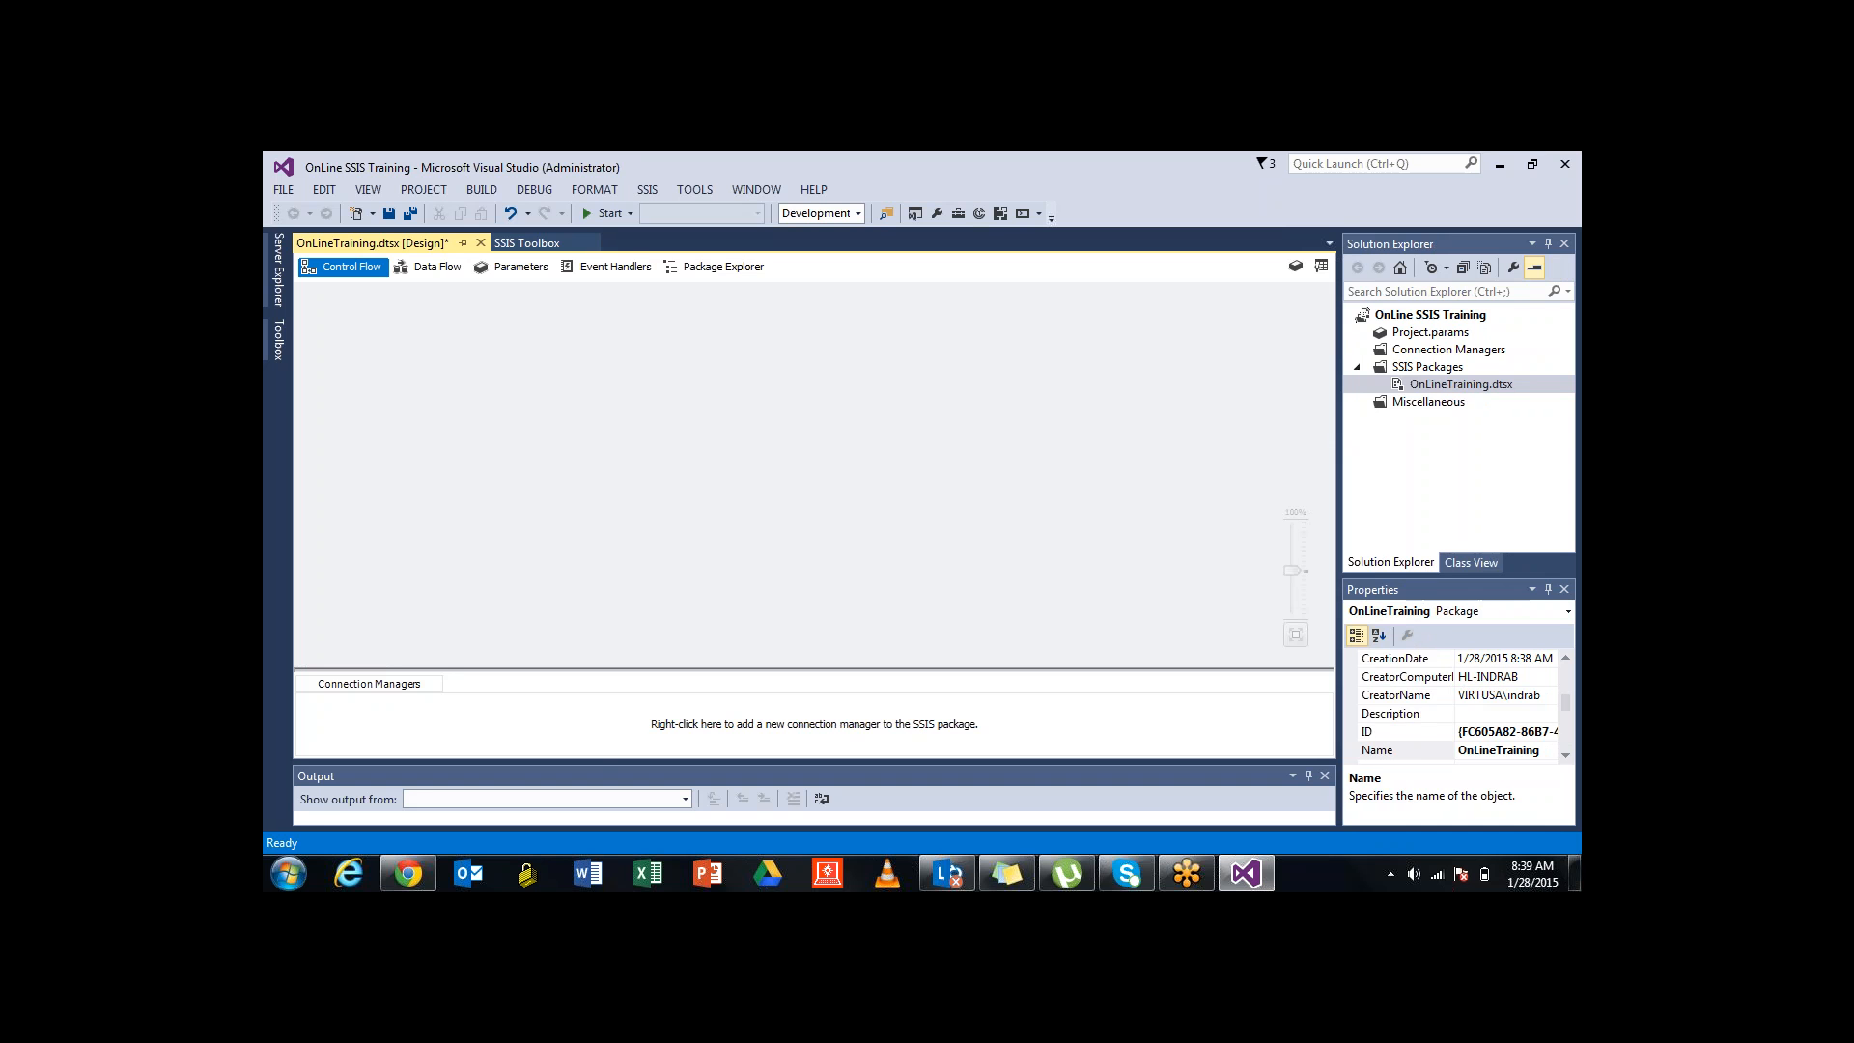
# Inspect Project.params, Connection Managers and SSIS Packages, then display the SSIS Toolbox
pyautogui.click(1430, 332)
pyautogui.click(1448, 350)
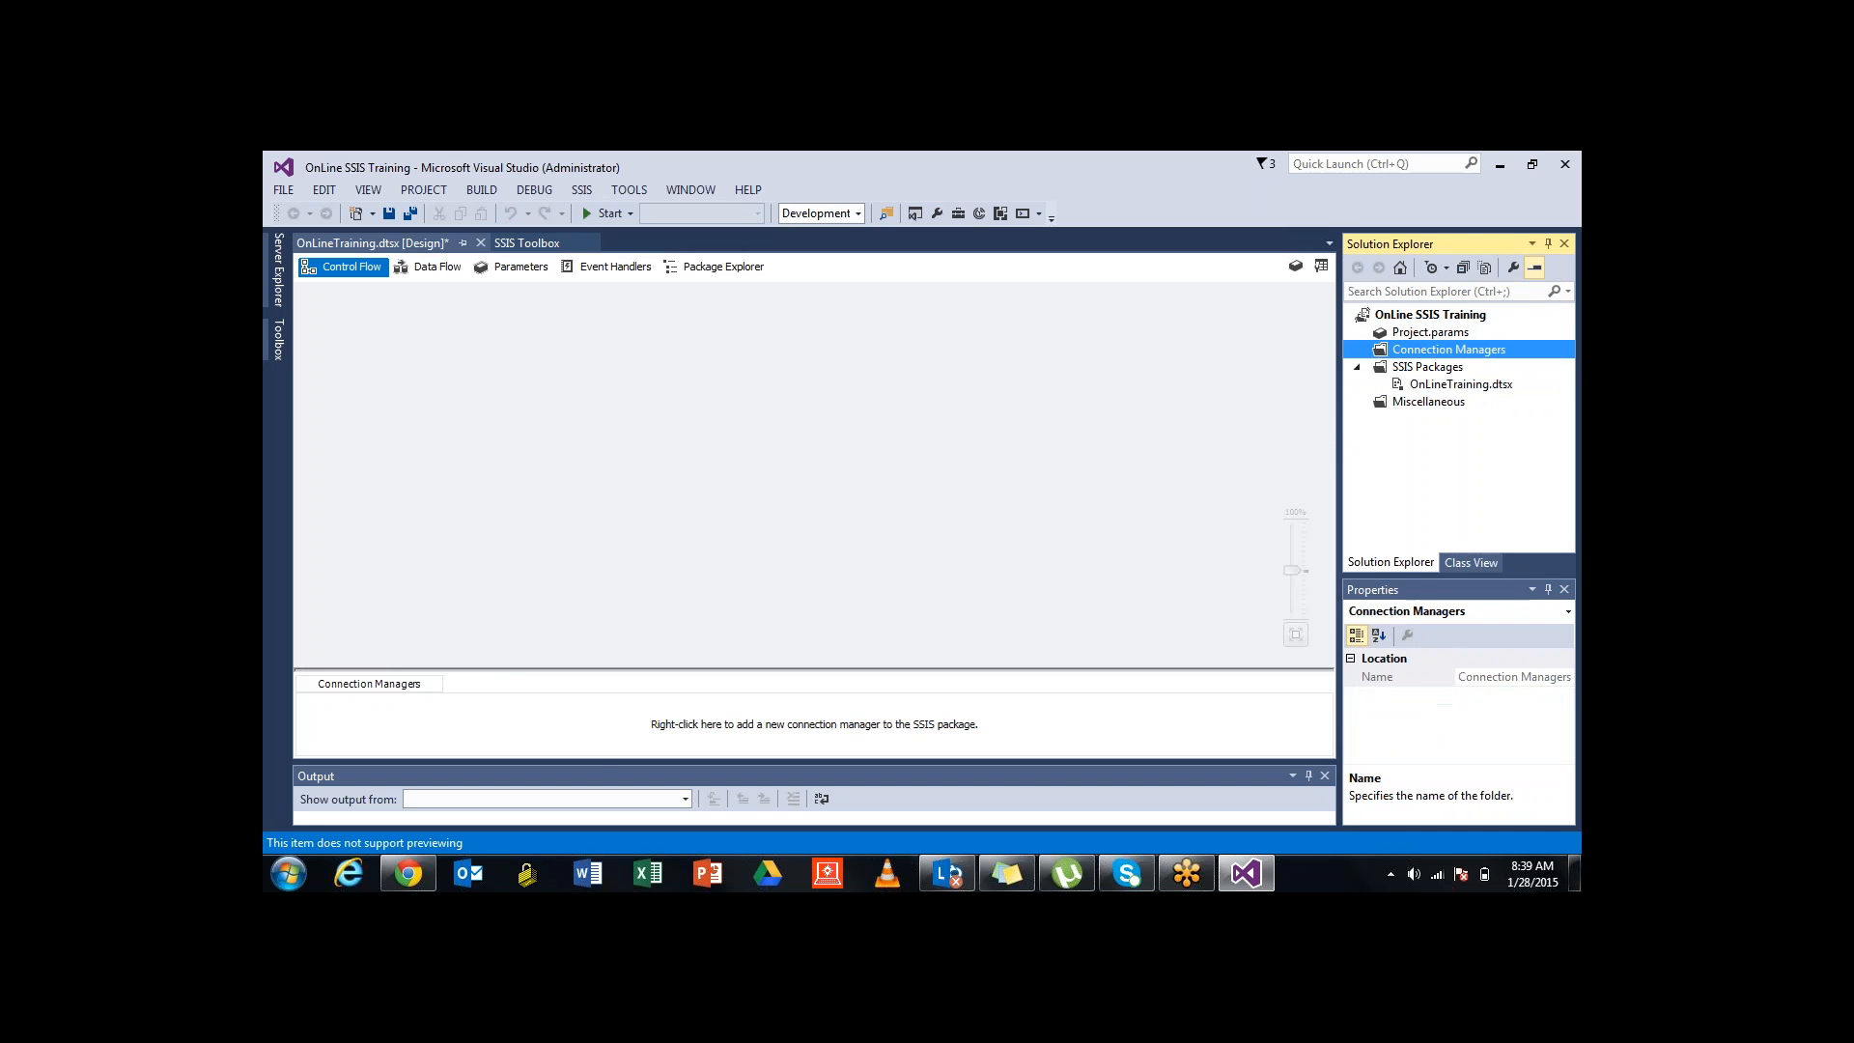
pyautogui.click(1427, 367)
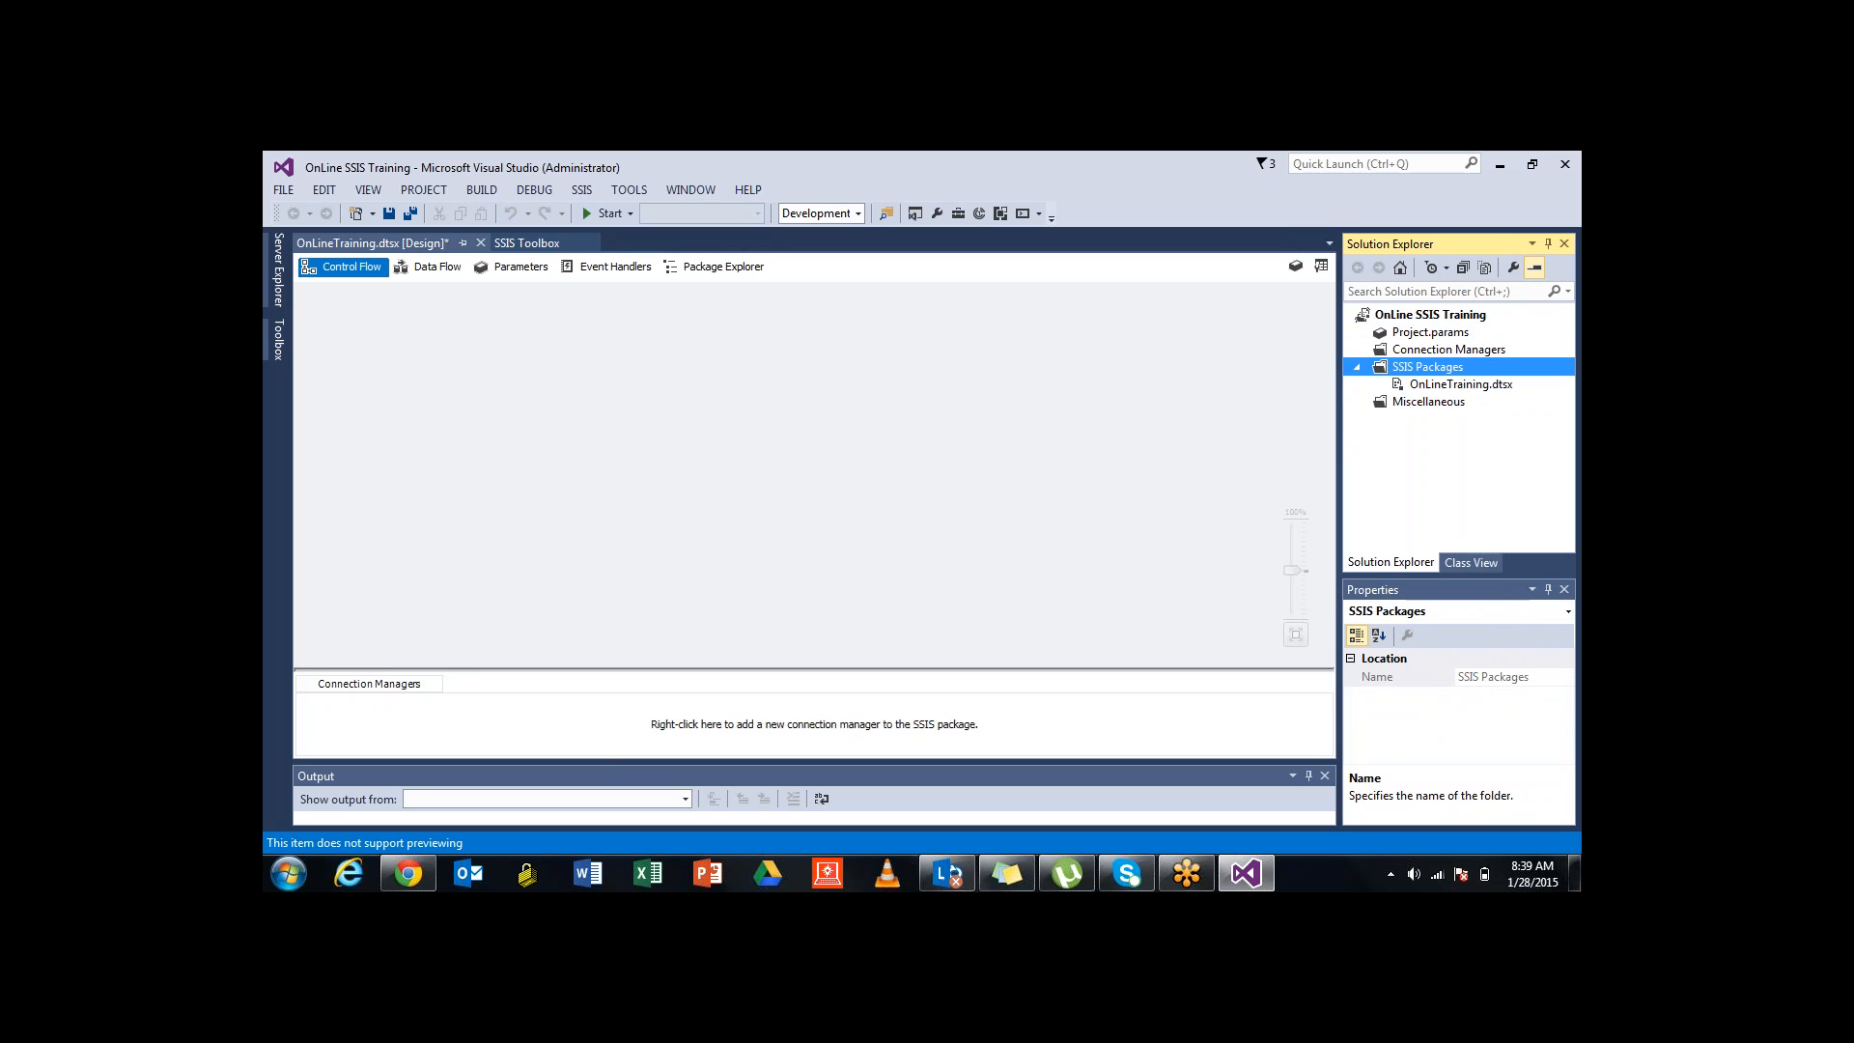
pyautogui.click(1461, 385)
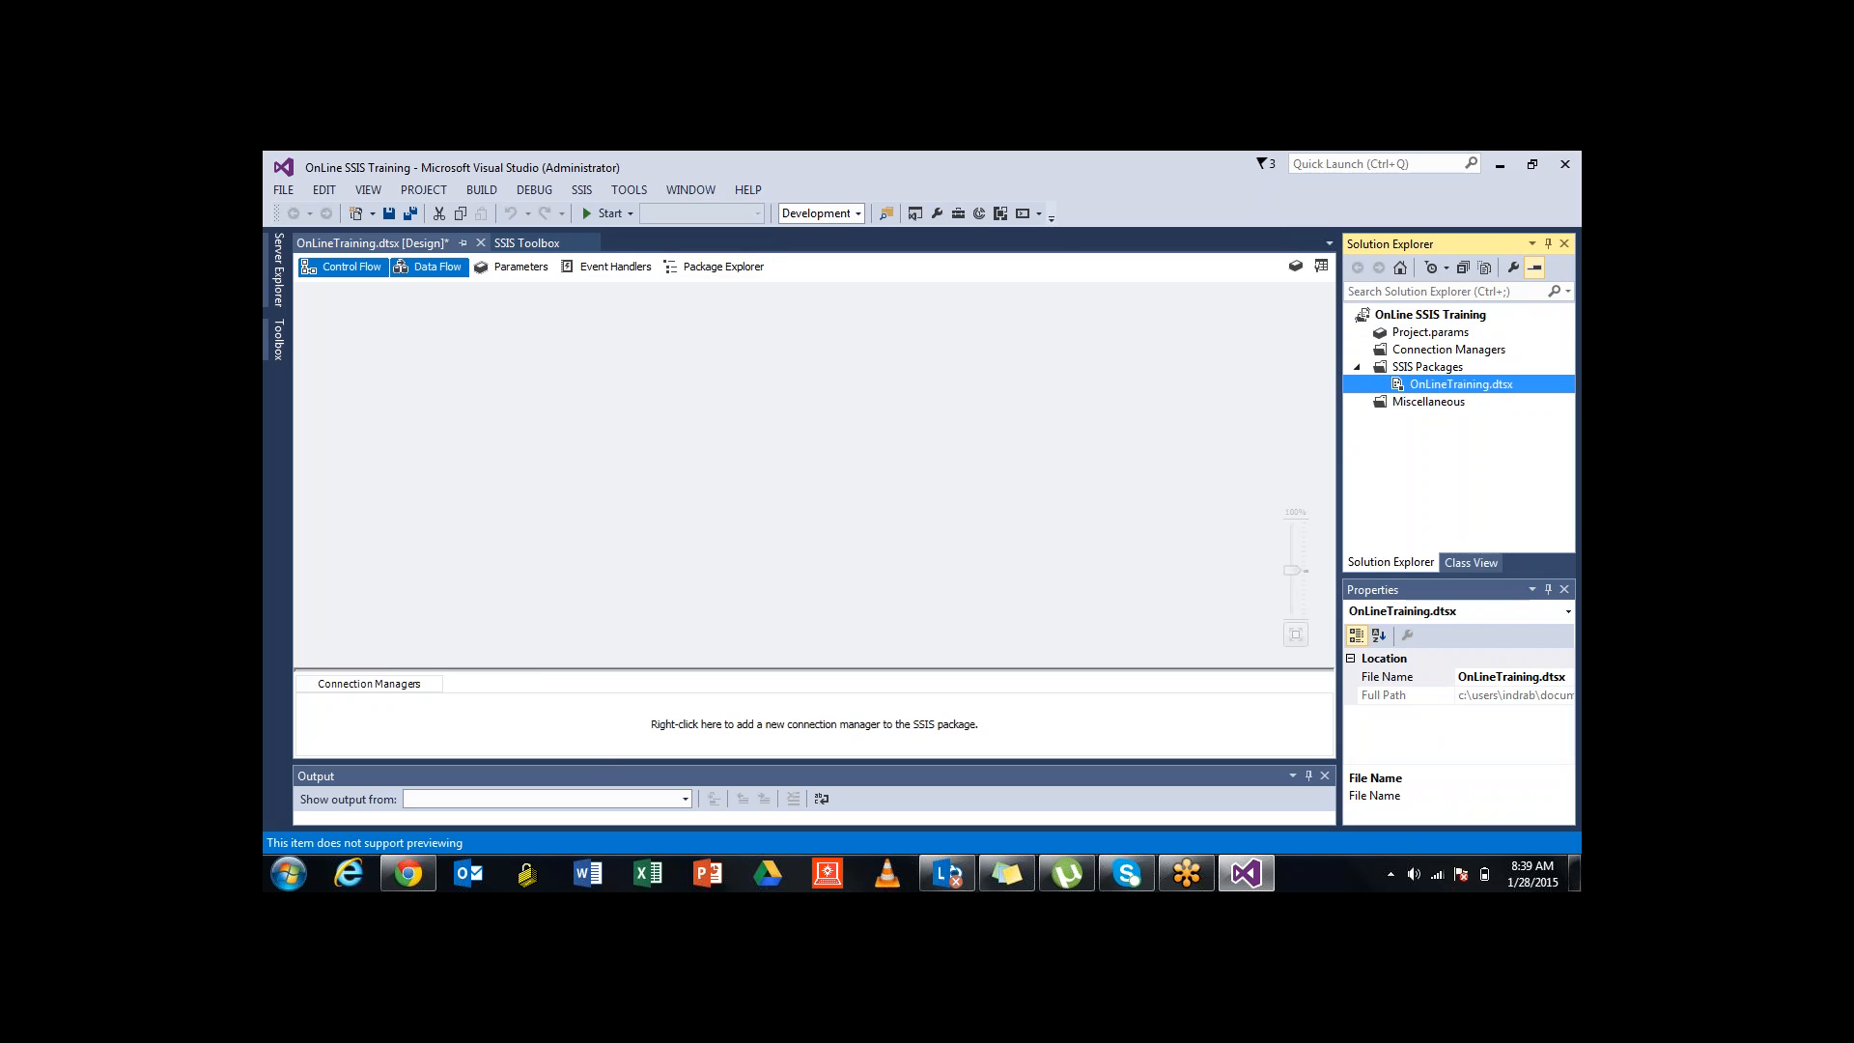
pyautogui.click(344, 267)
pyautogui.click(526, 243)
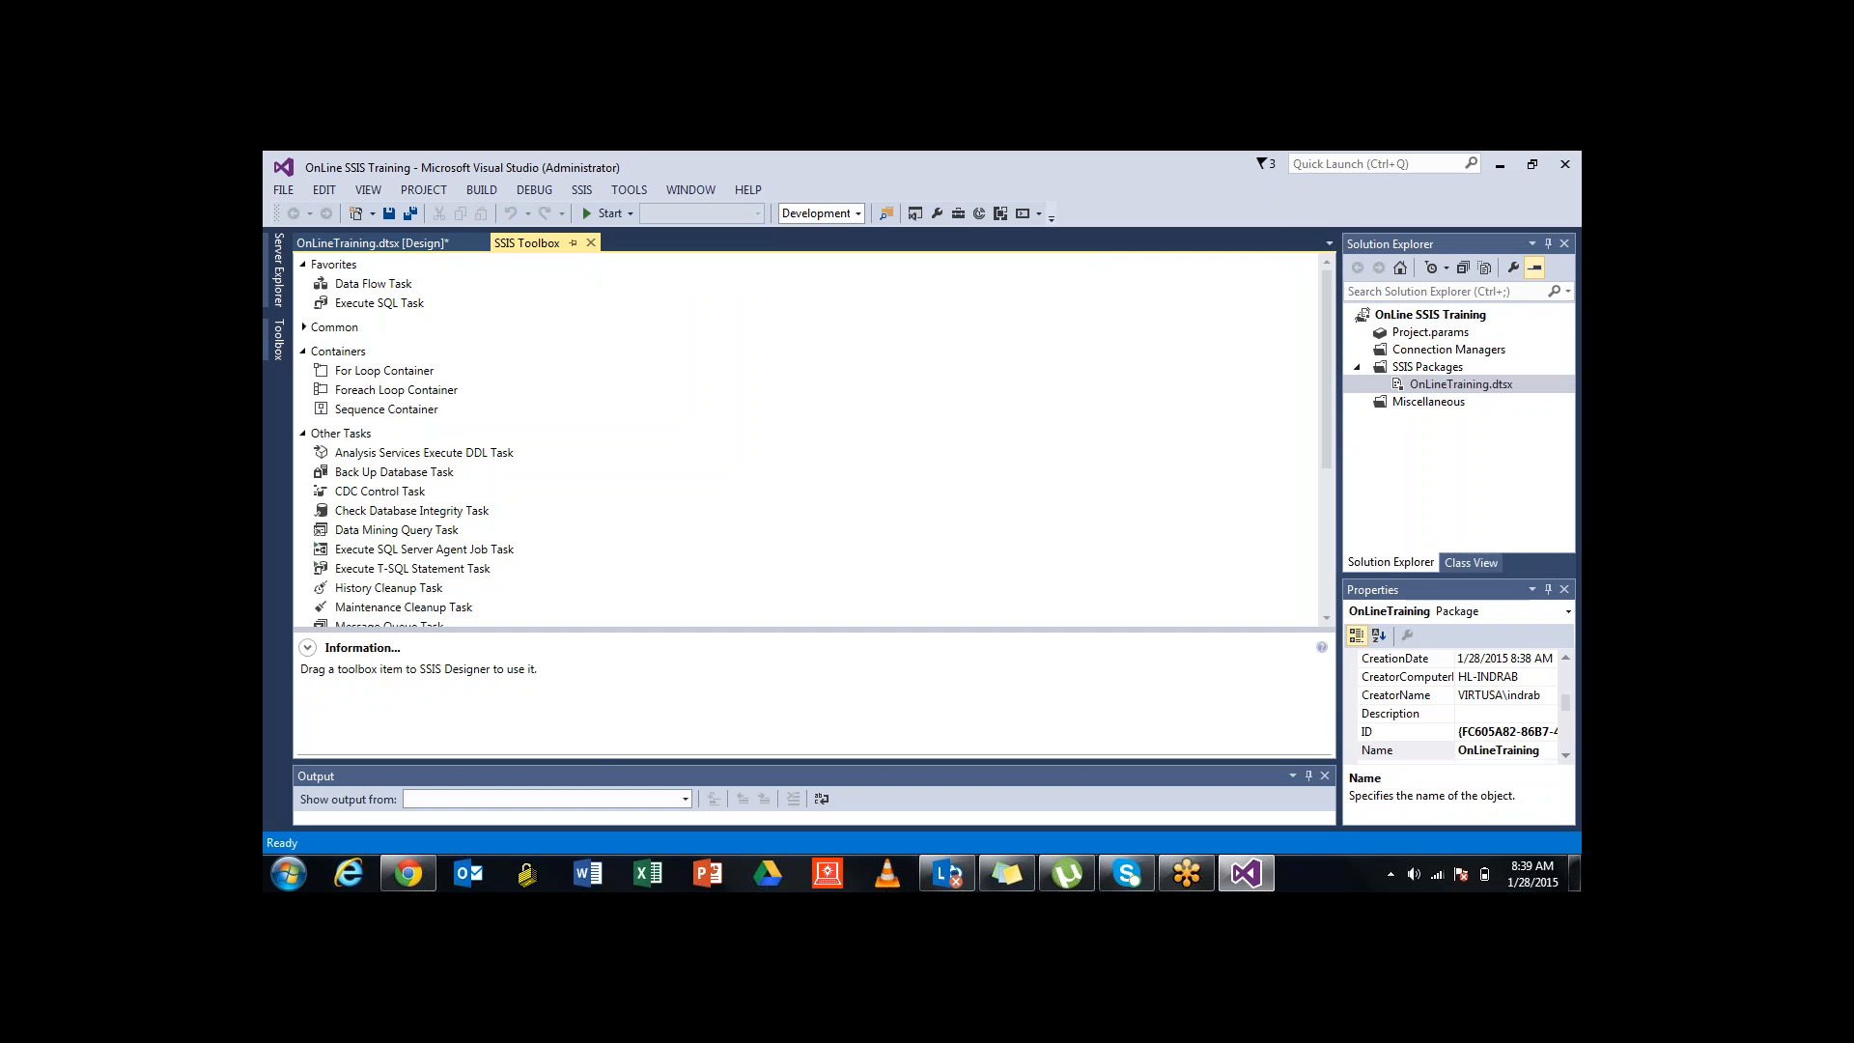
pyautogui.click(373, 284)
pyautogui.click(379, 303)
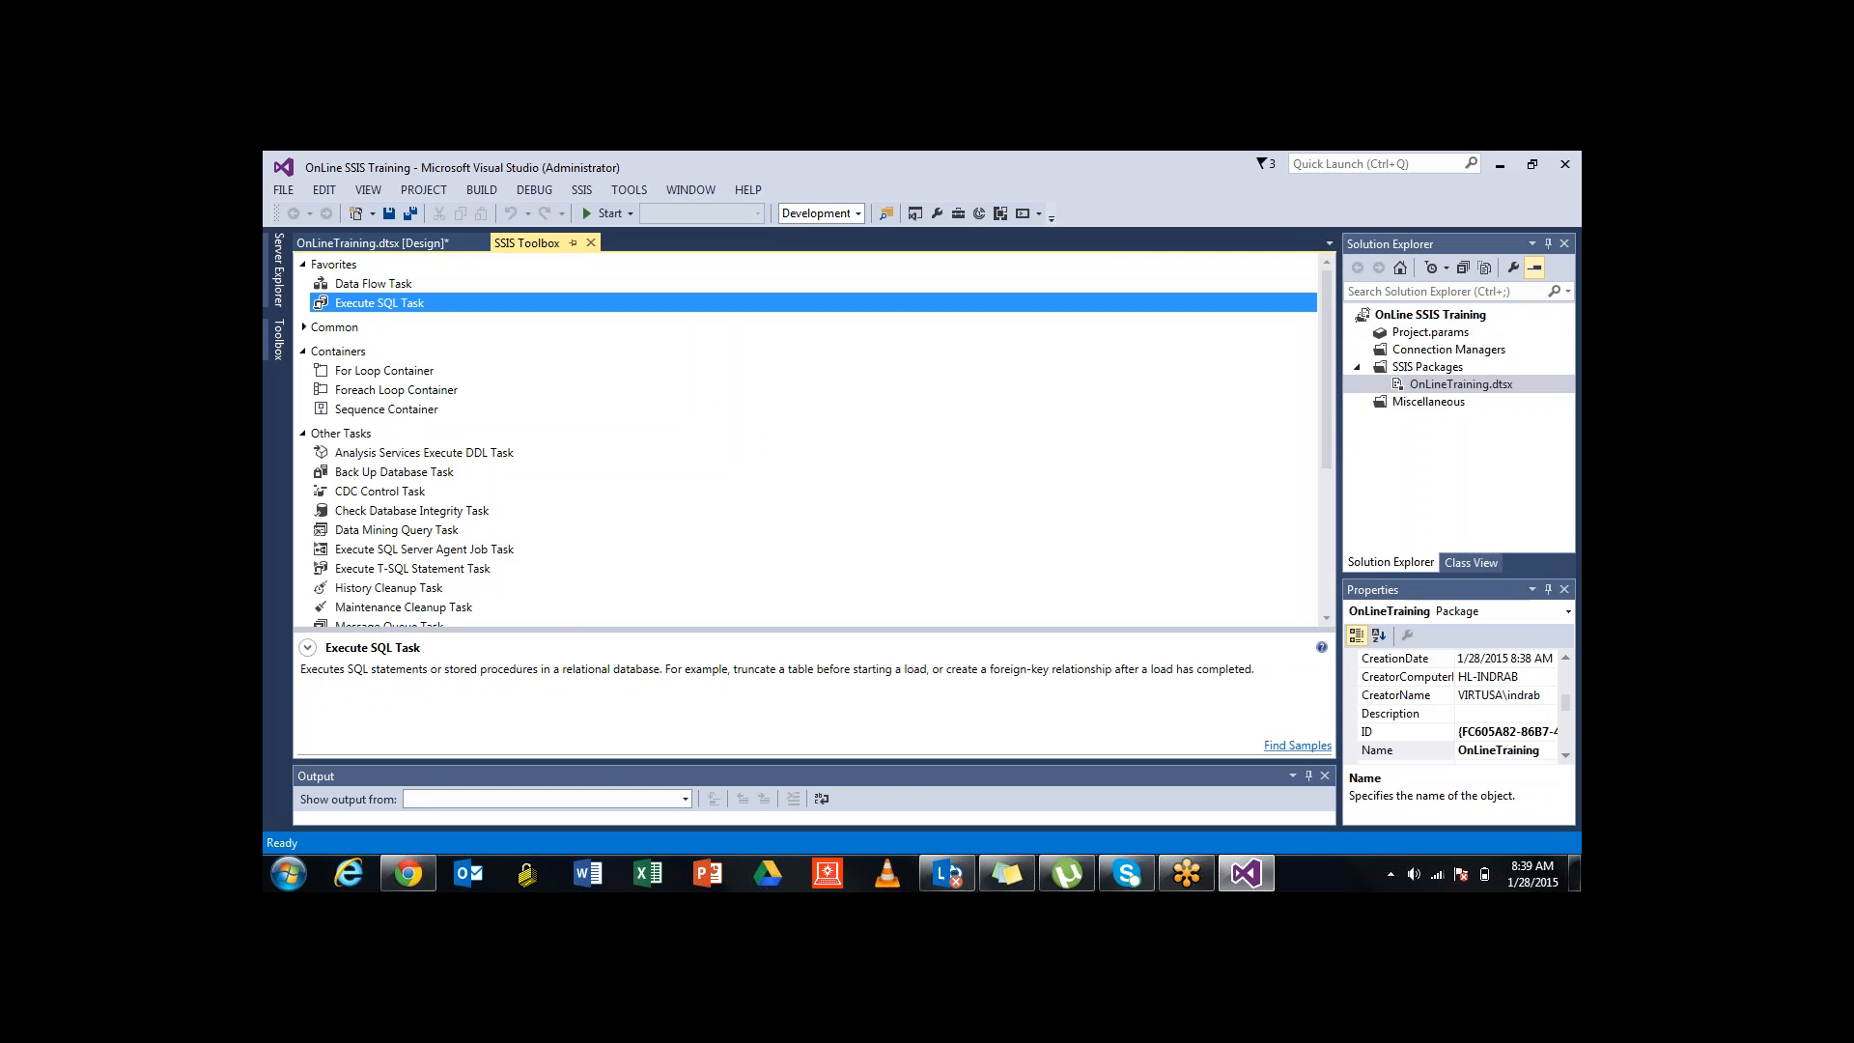
pyautogui.click(372, 284)
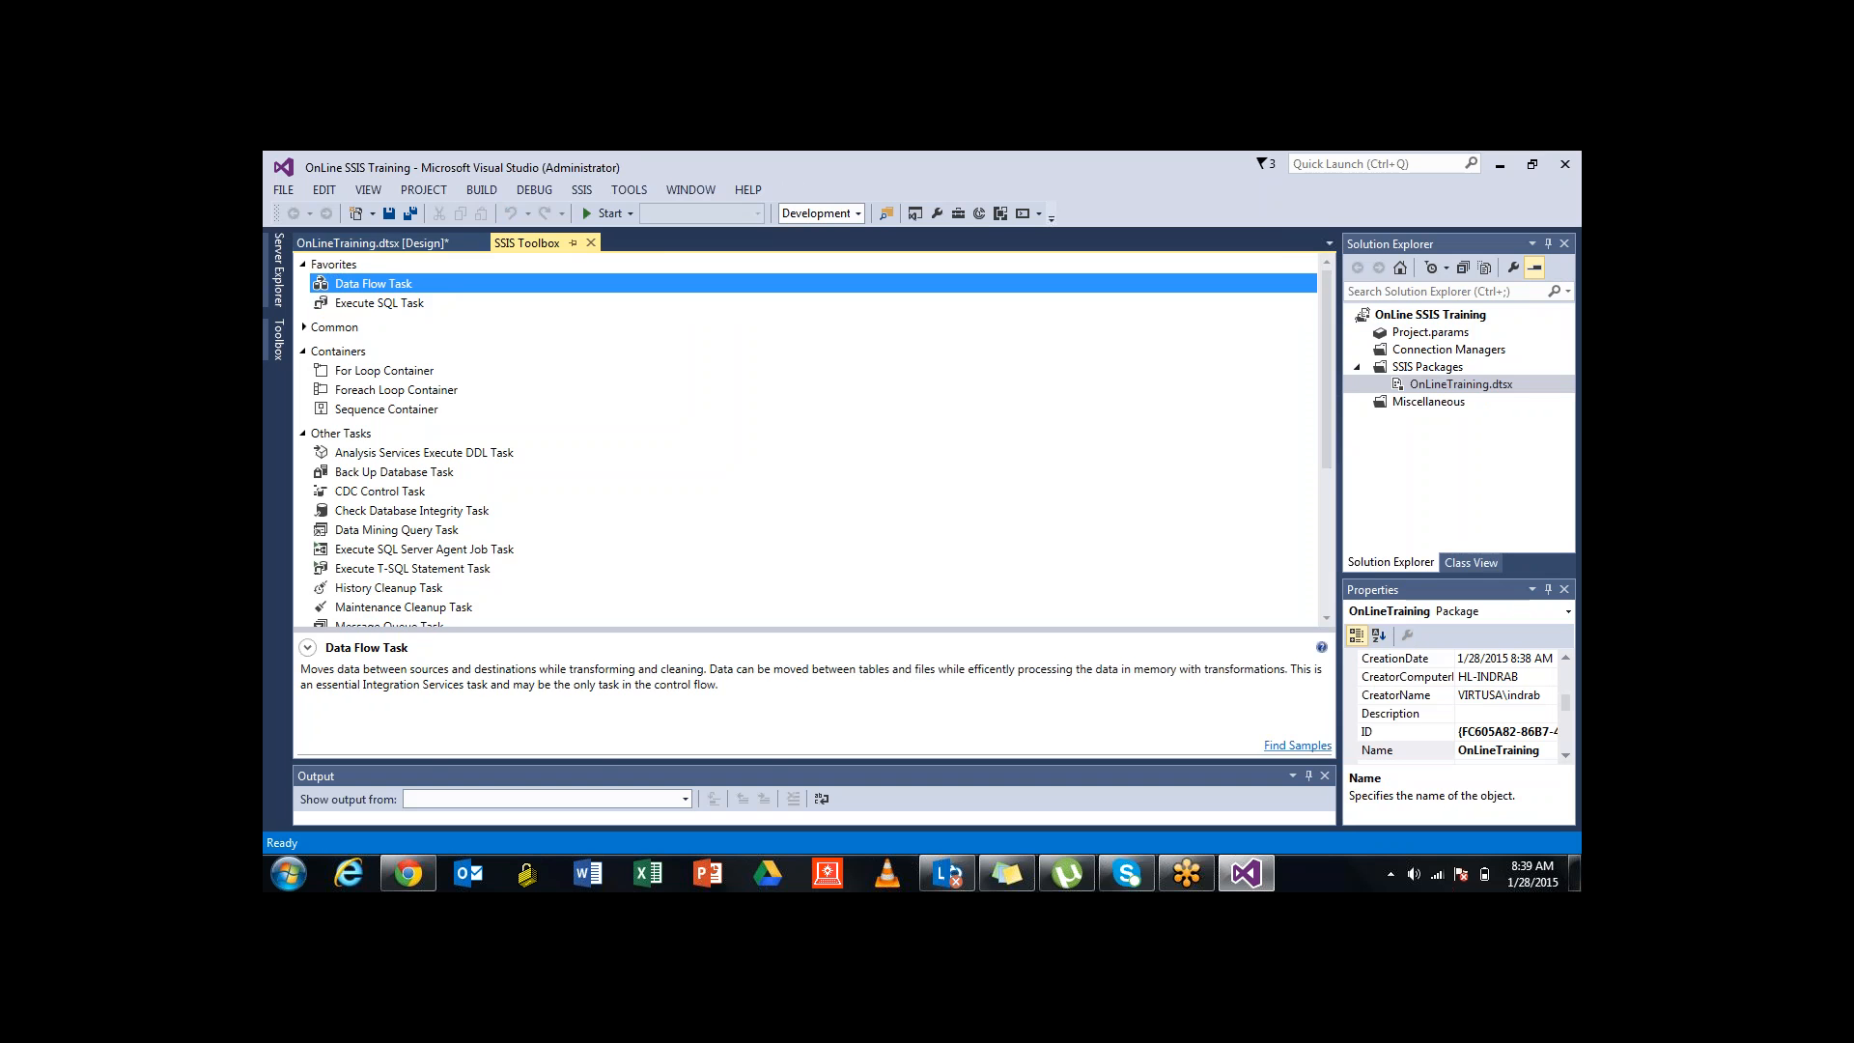
pyautogui.click(376, 243)
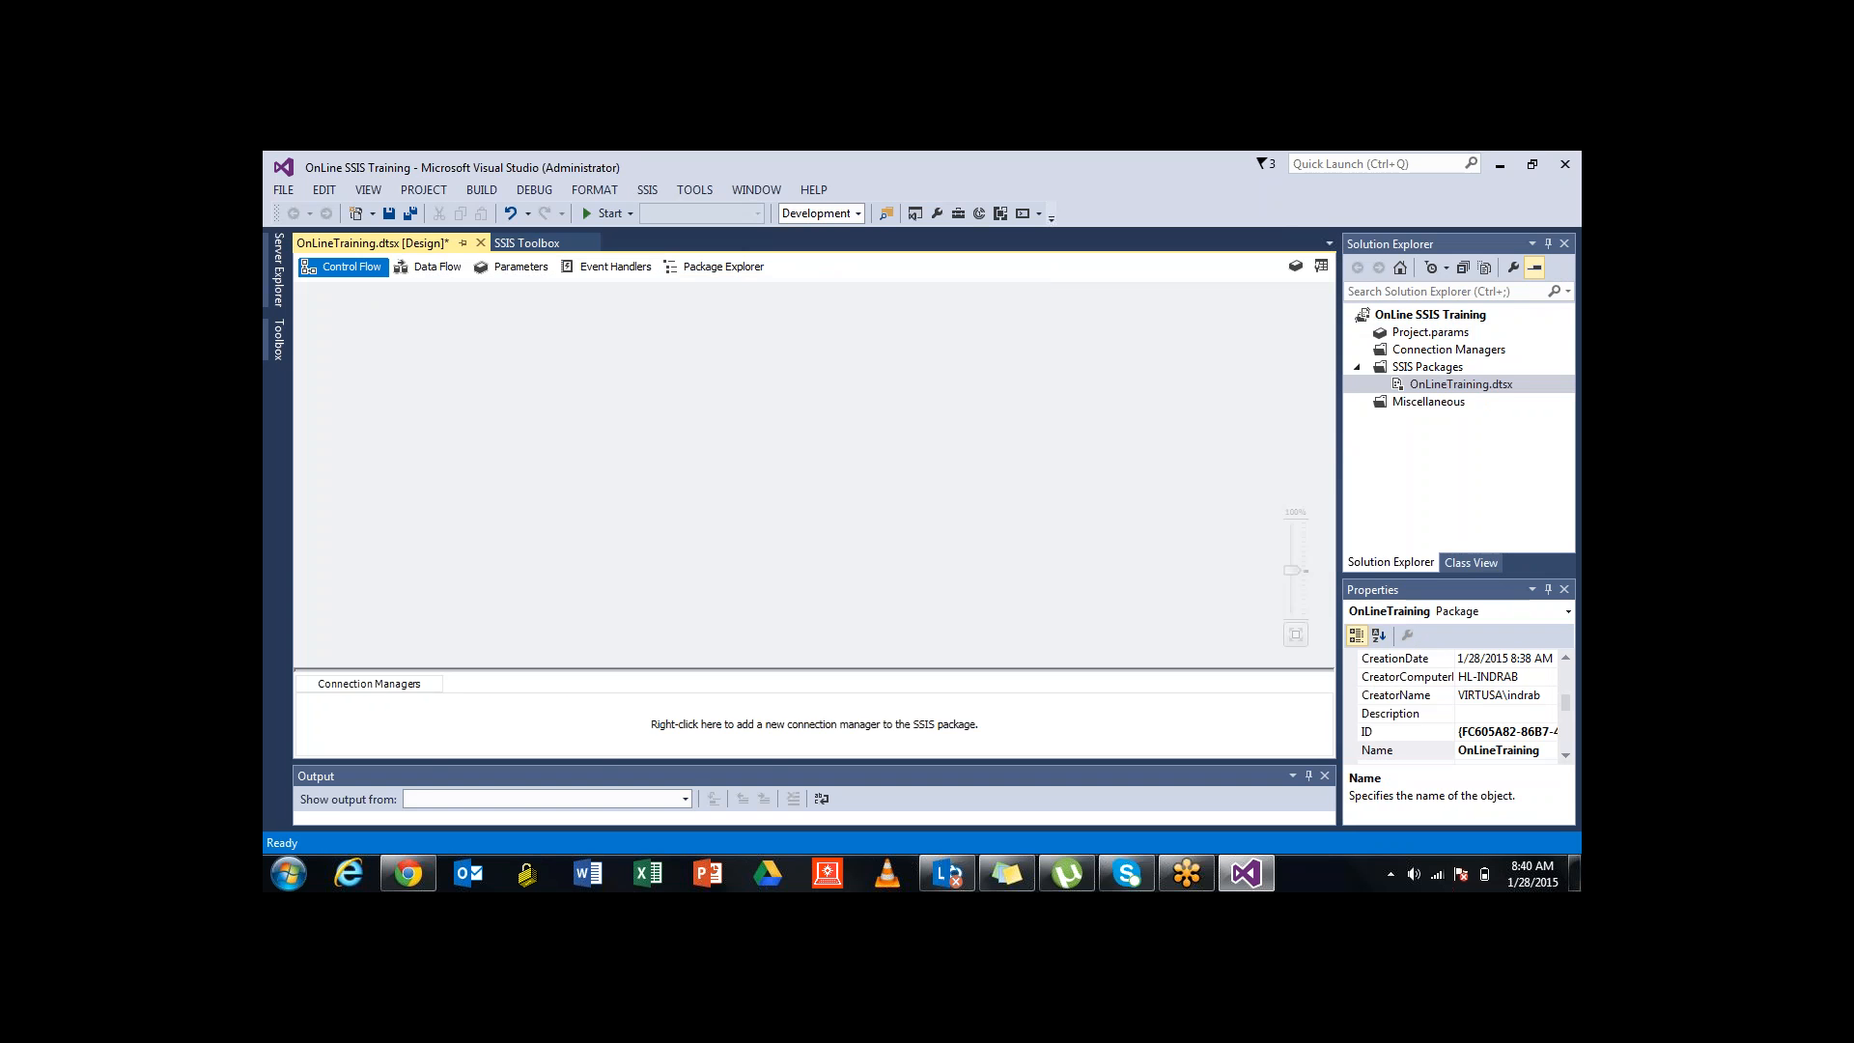
pyautogui.click(429, 266)
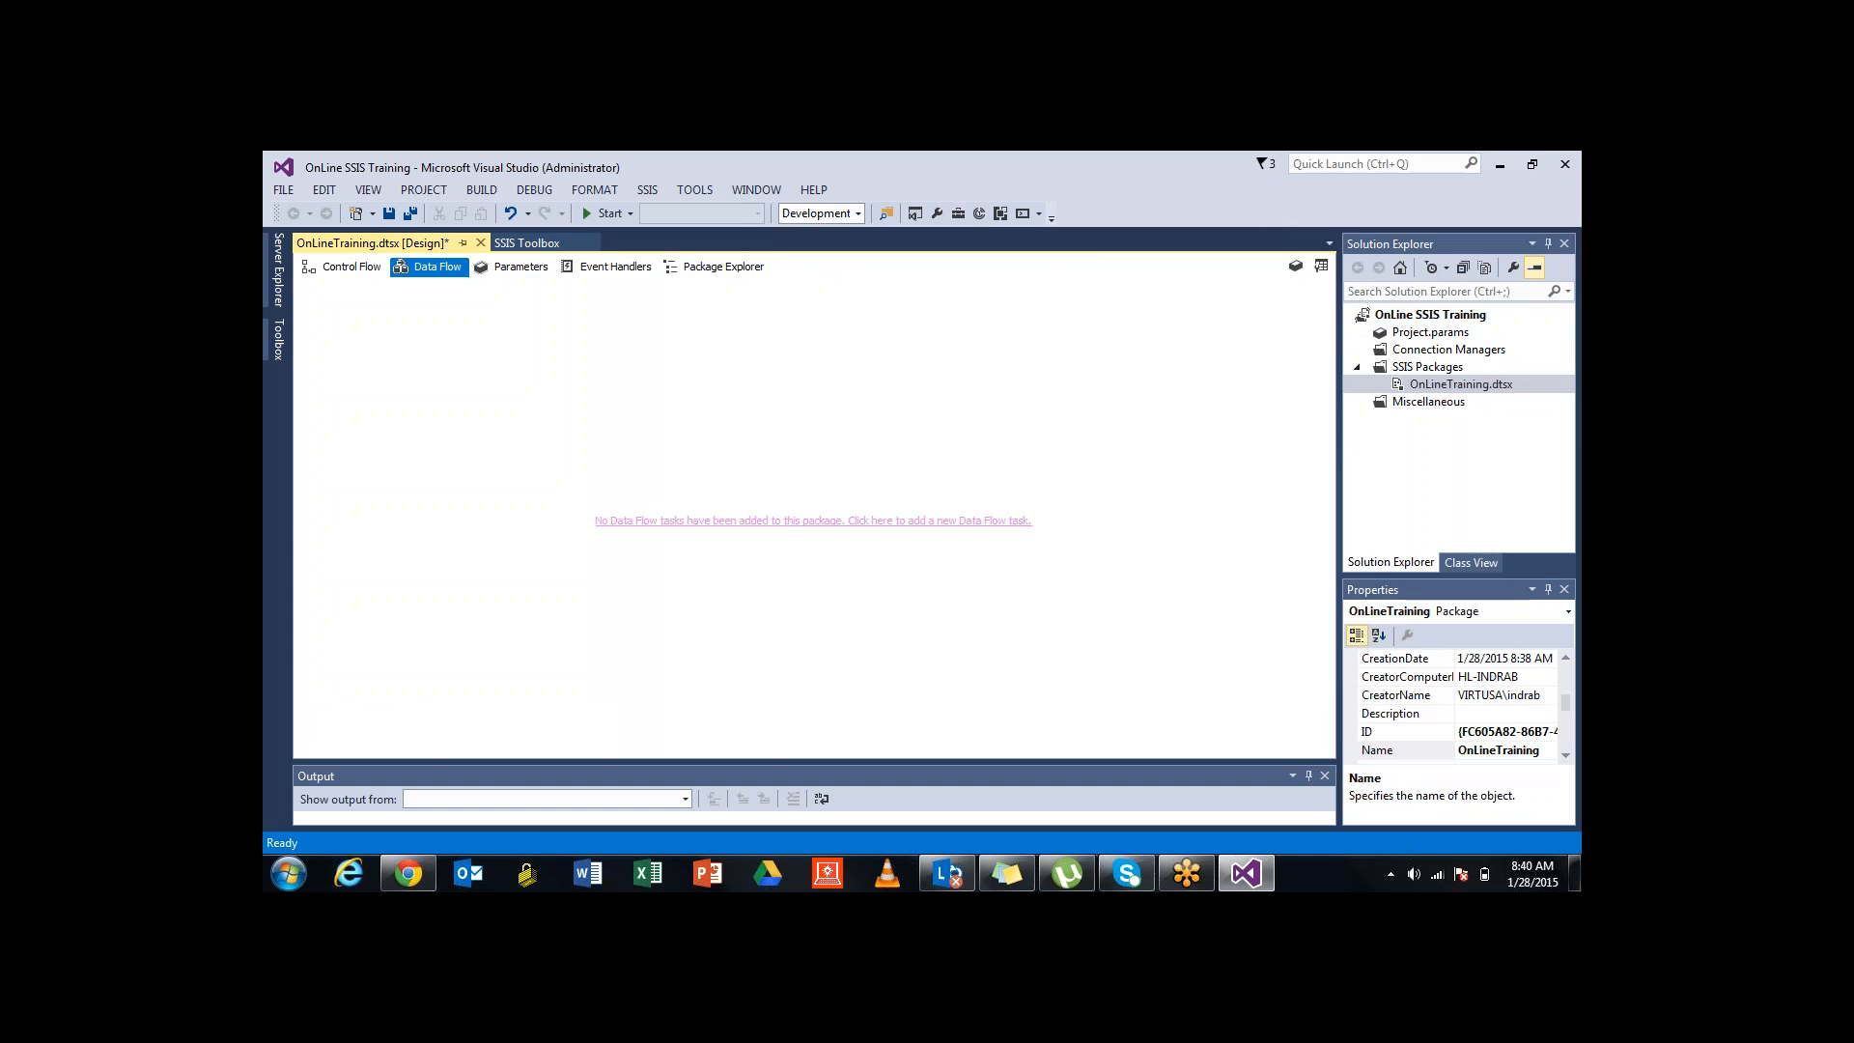
pyautogui.click(512, 267)
pyautogui.click(616, 266)
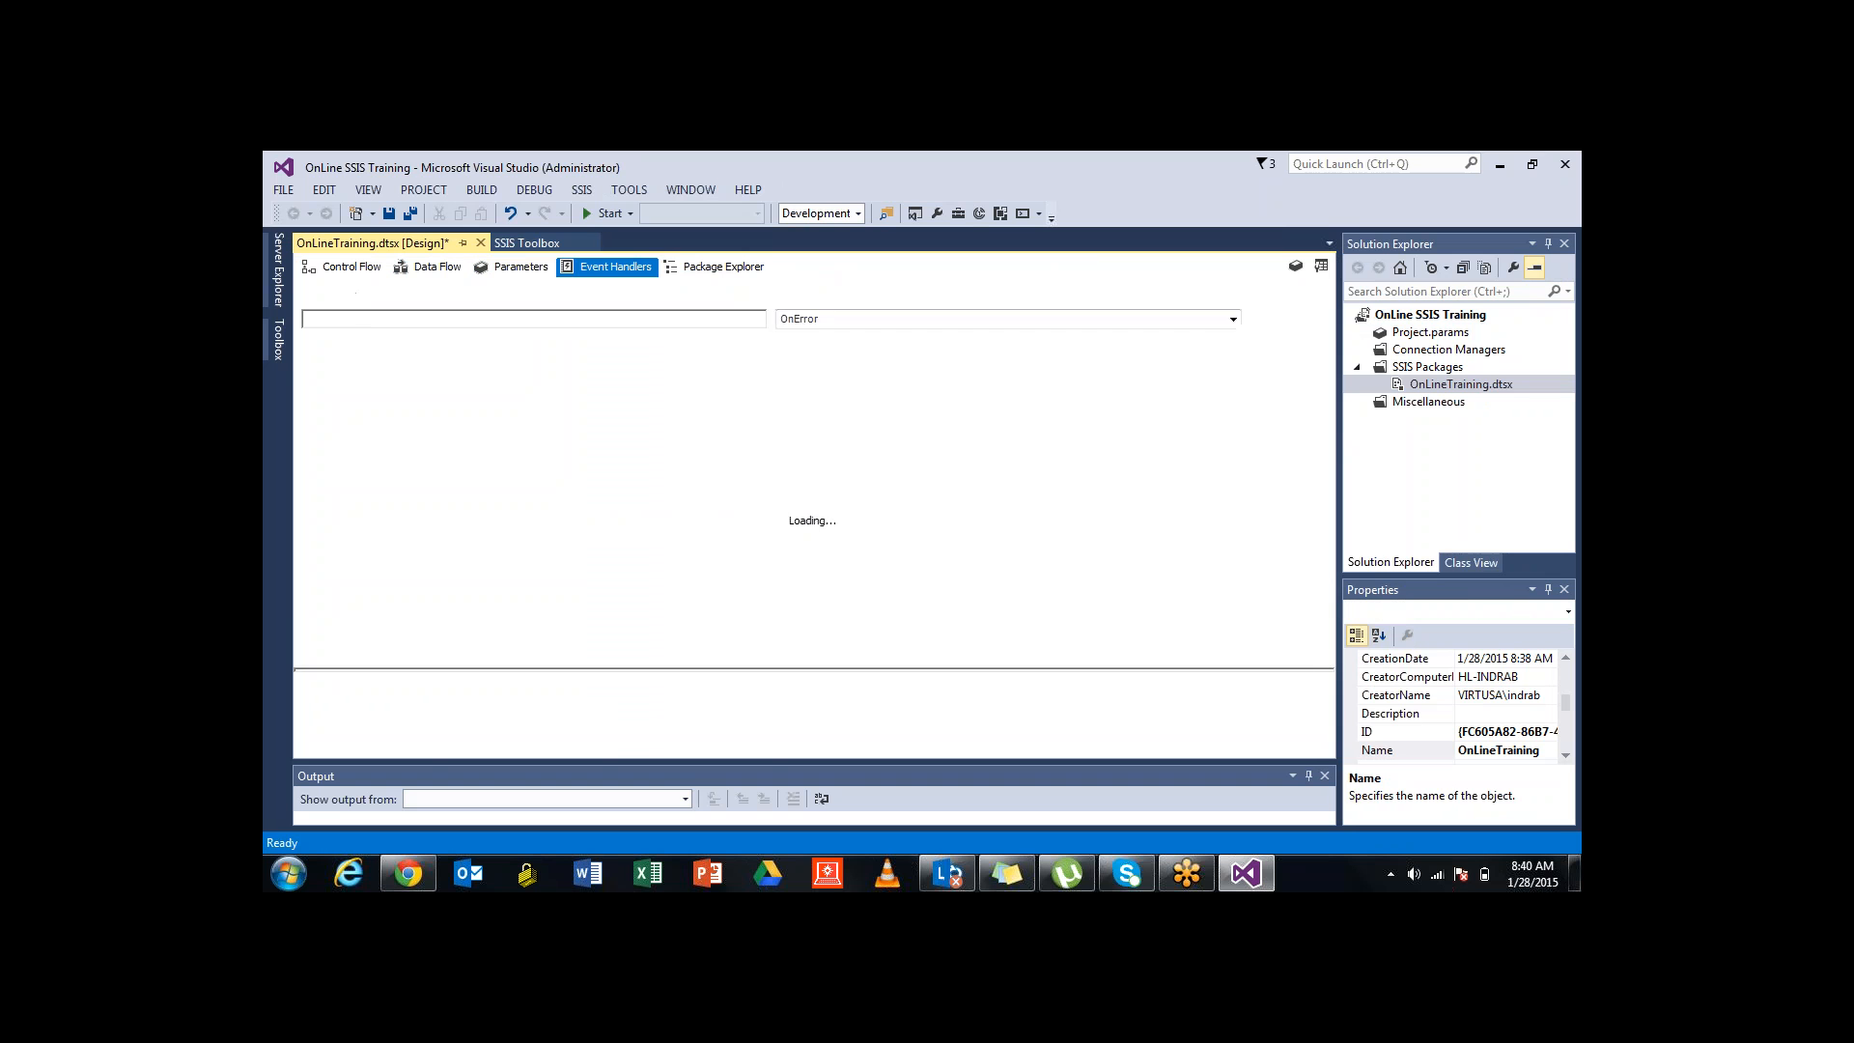
pyautogui.click(723, 266)
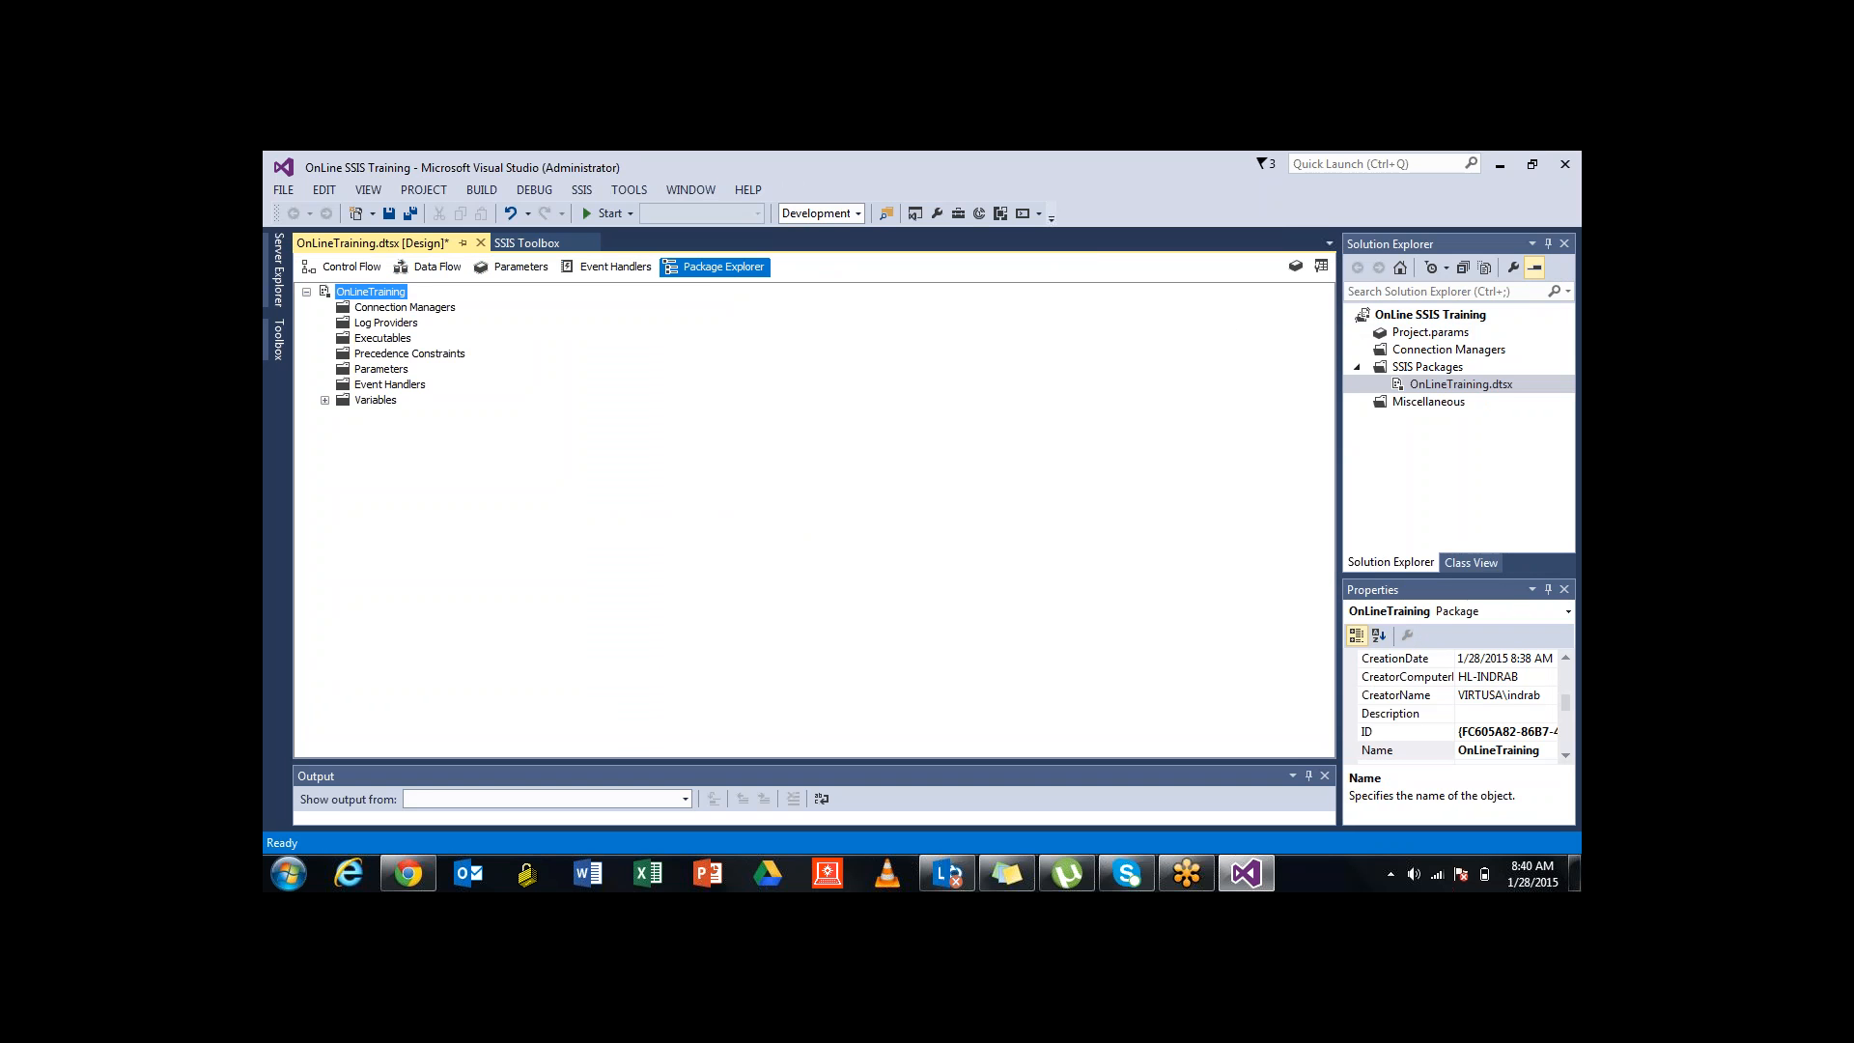
pyautogui.click(347, 267)
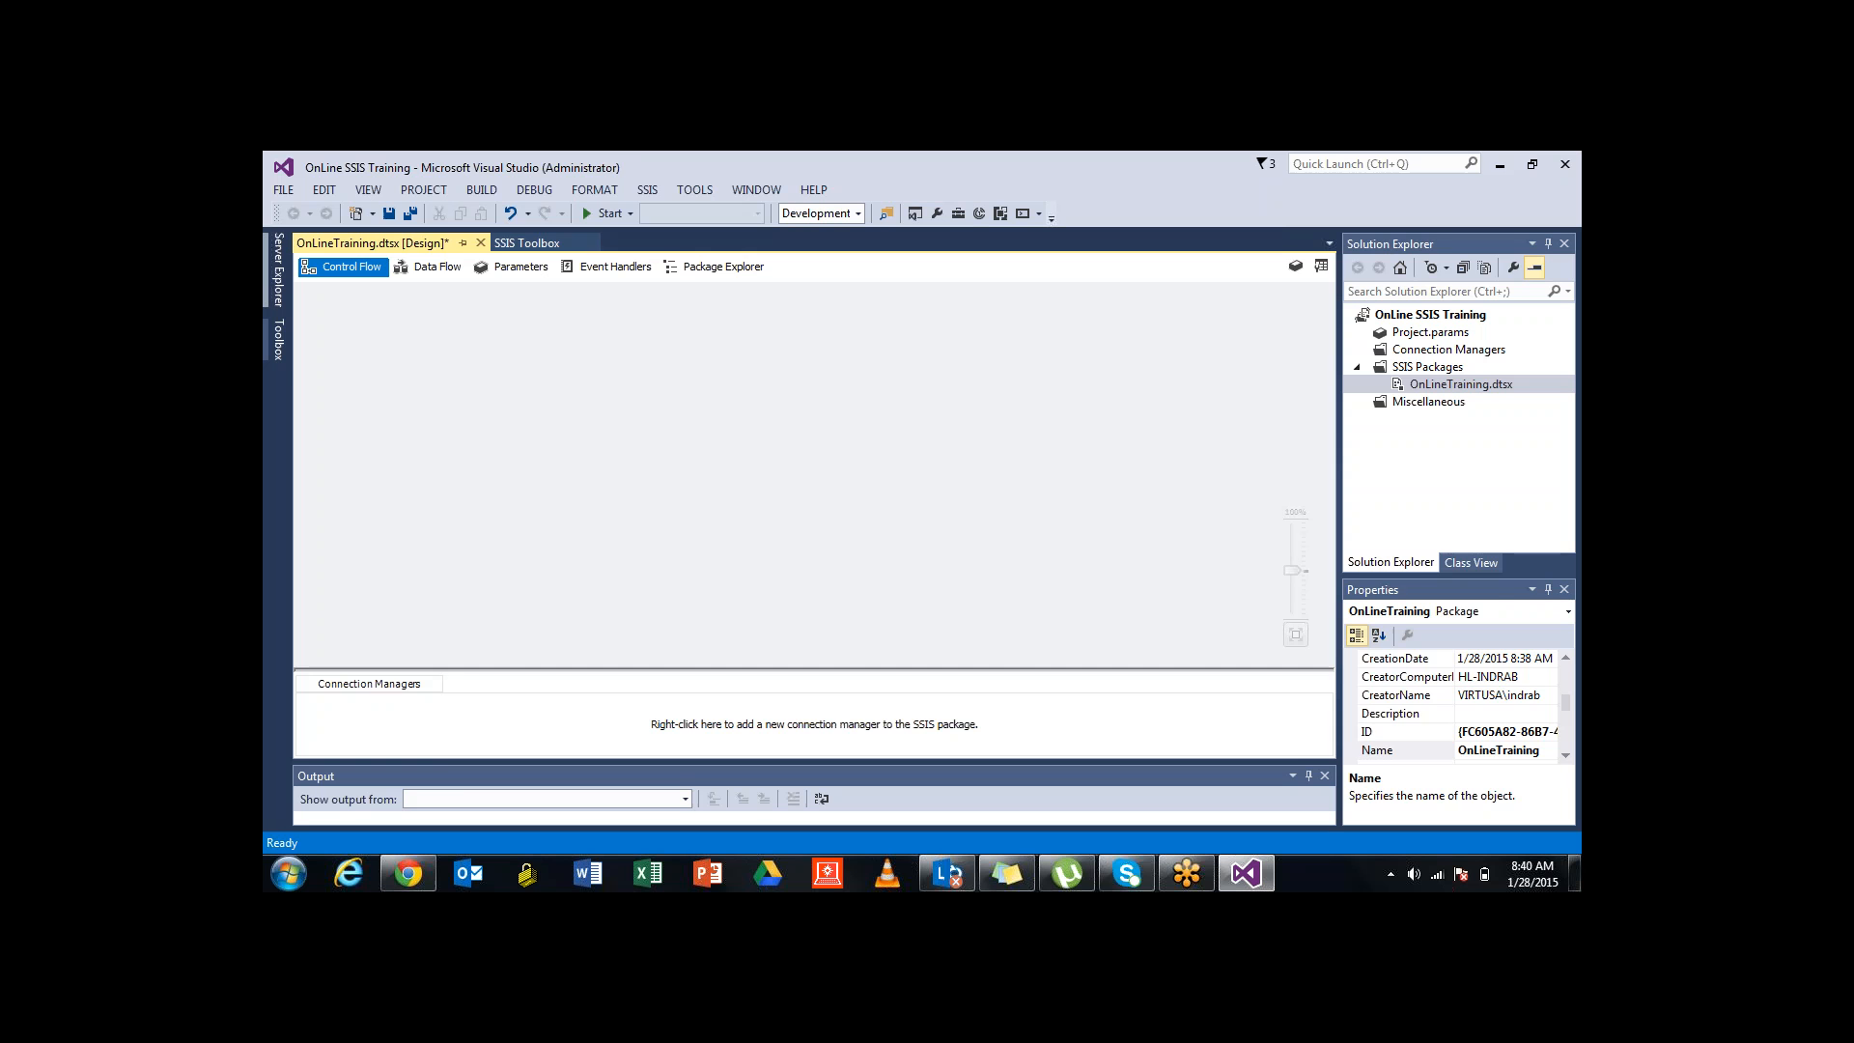
# Cancel the ODBC.localhost Oracle logon and start Add Connection from Data Connections
pyautogui.click(278, 271)
pyautogui.click(321, 306)
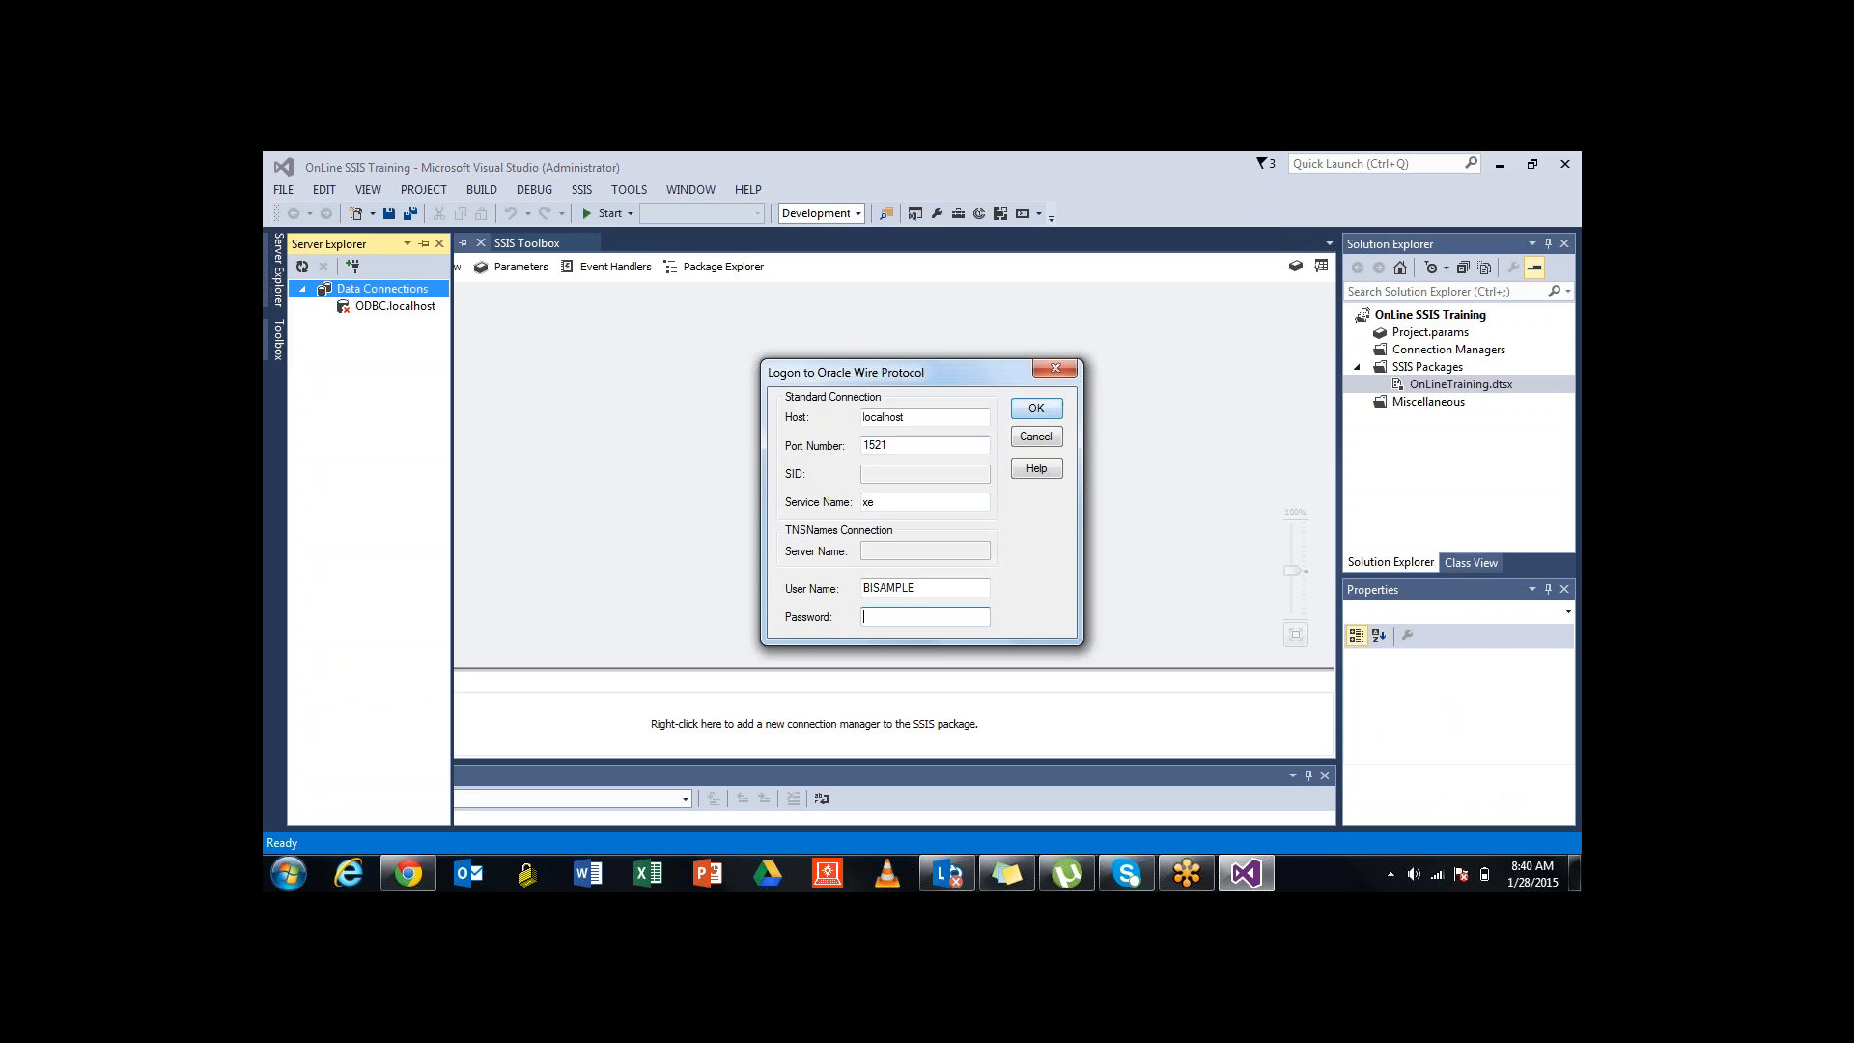
pyautogui.press('Escape')
pyautogui.click(1073, 458)
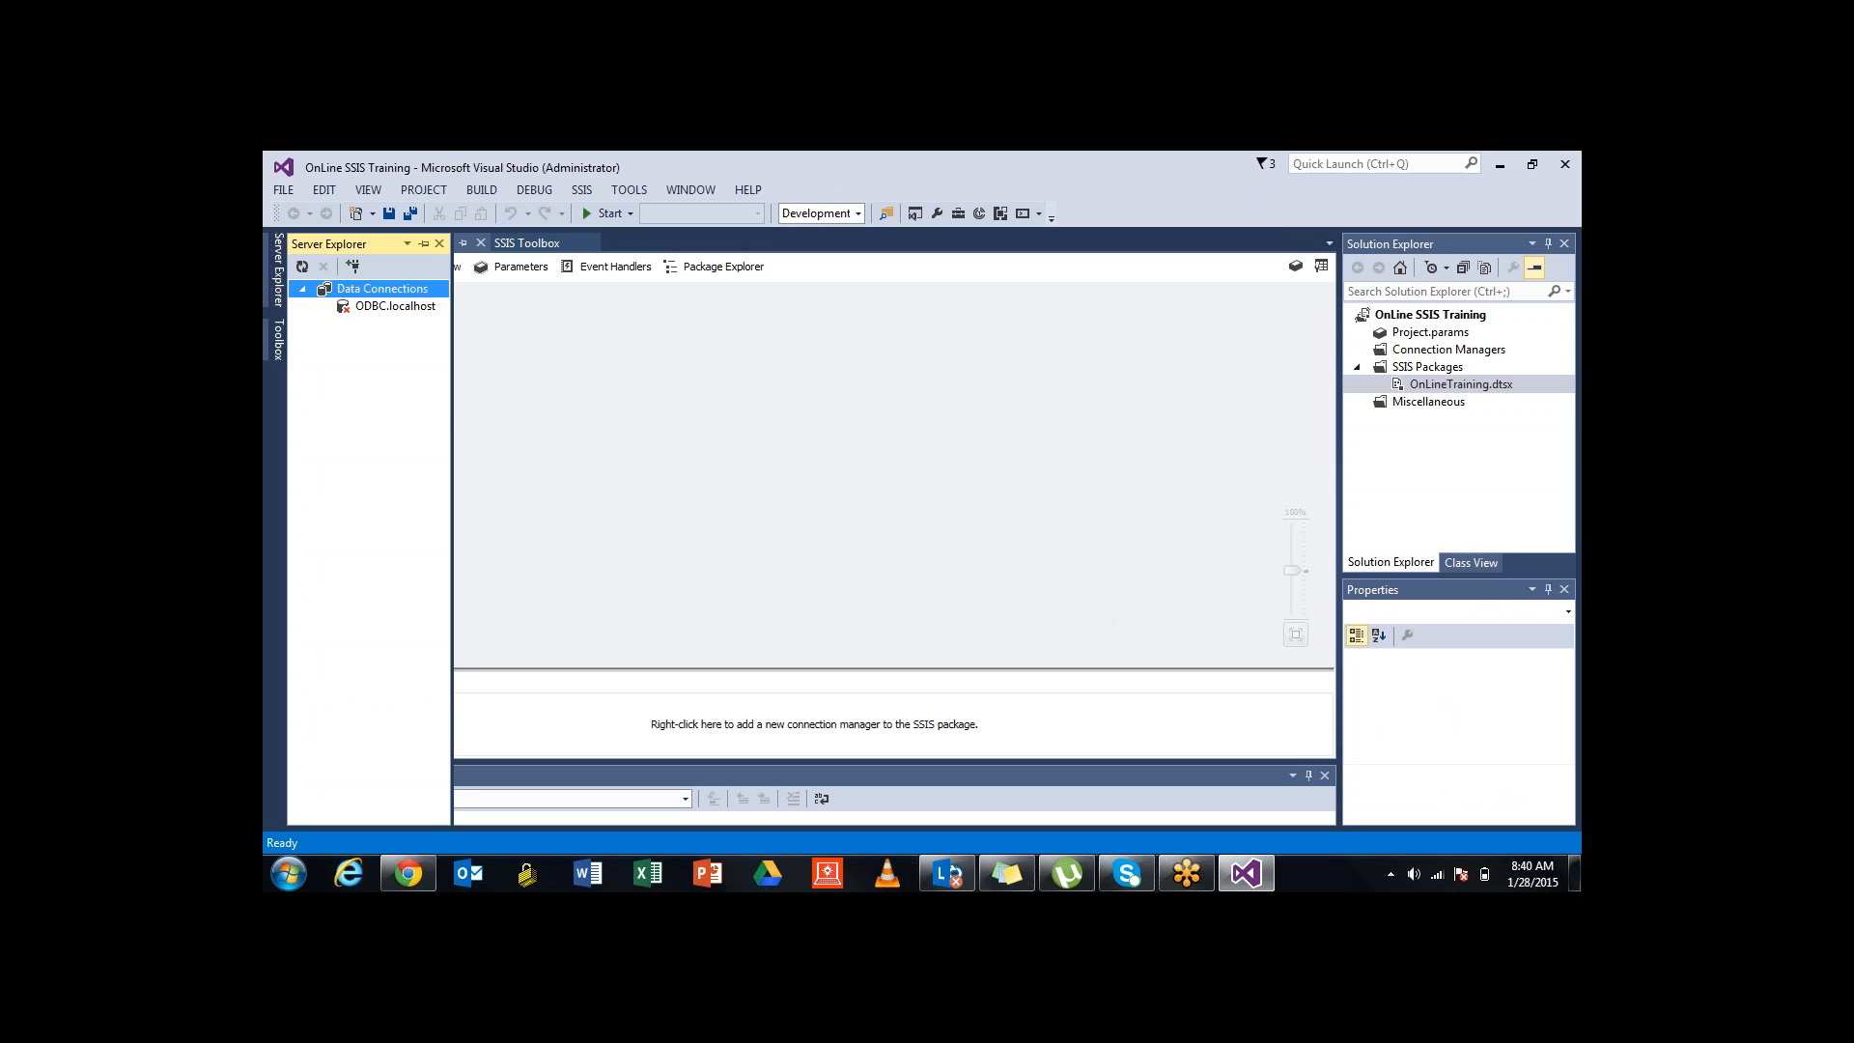
pyautogui.rightClick(394, 292)
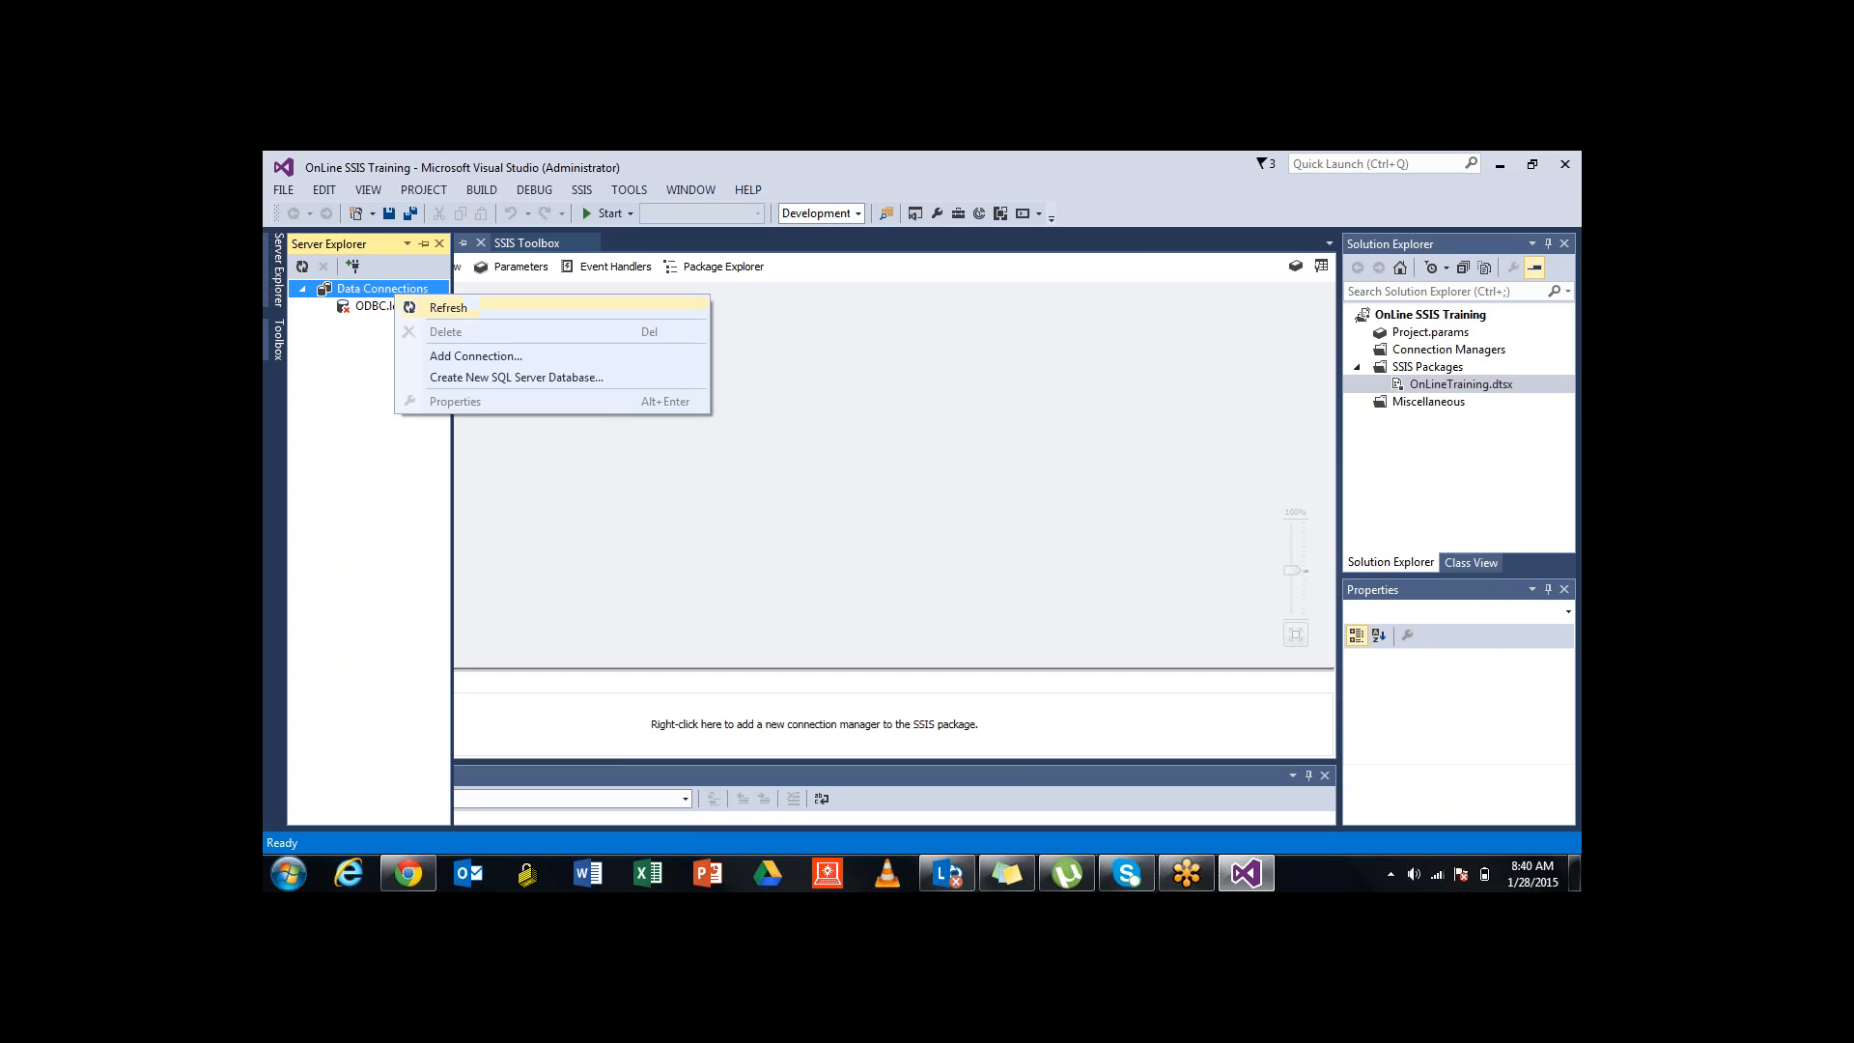
pyautogui.click(476, 356)
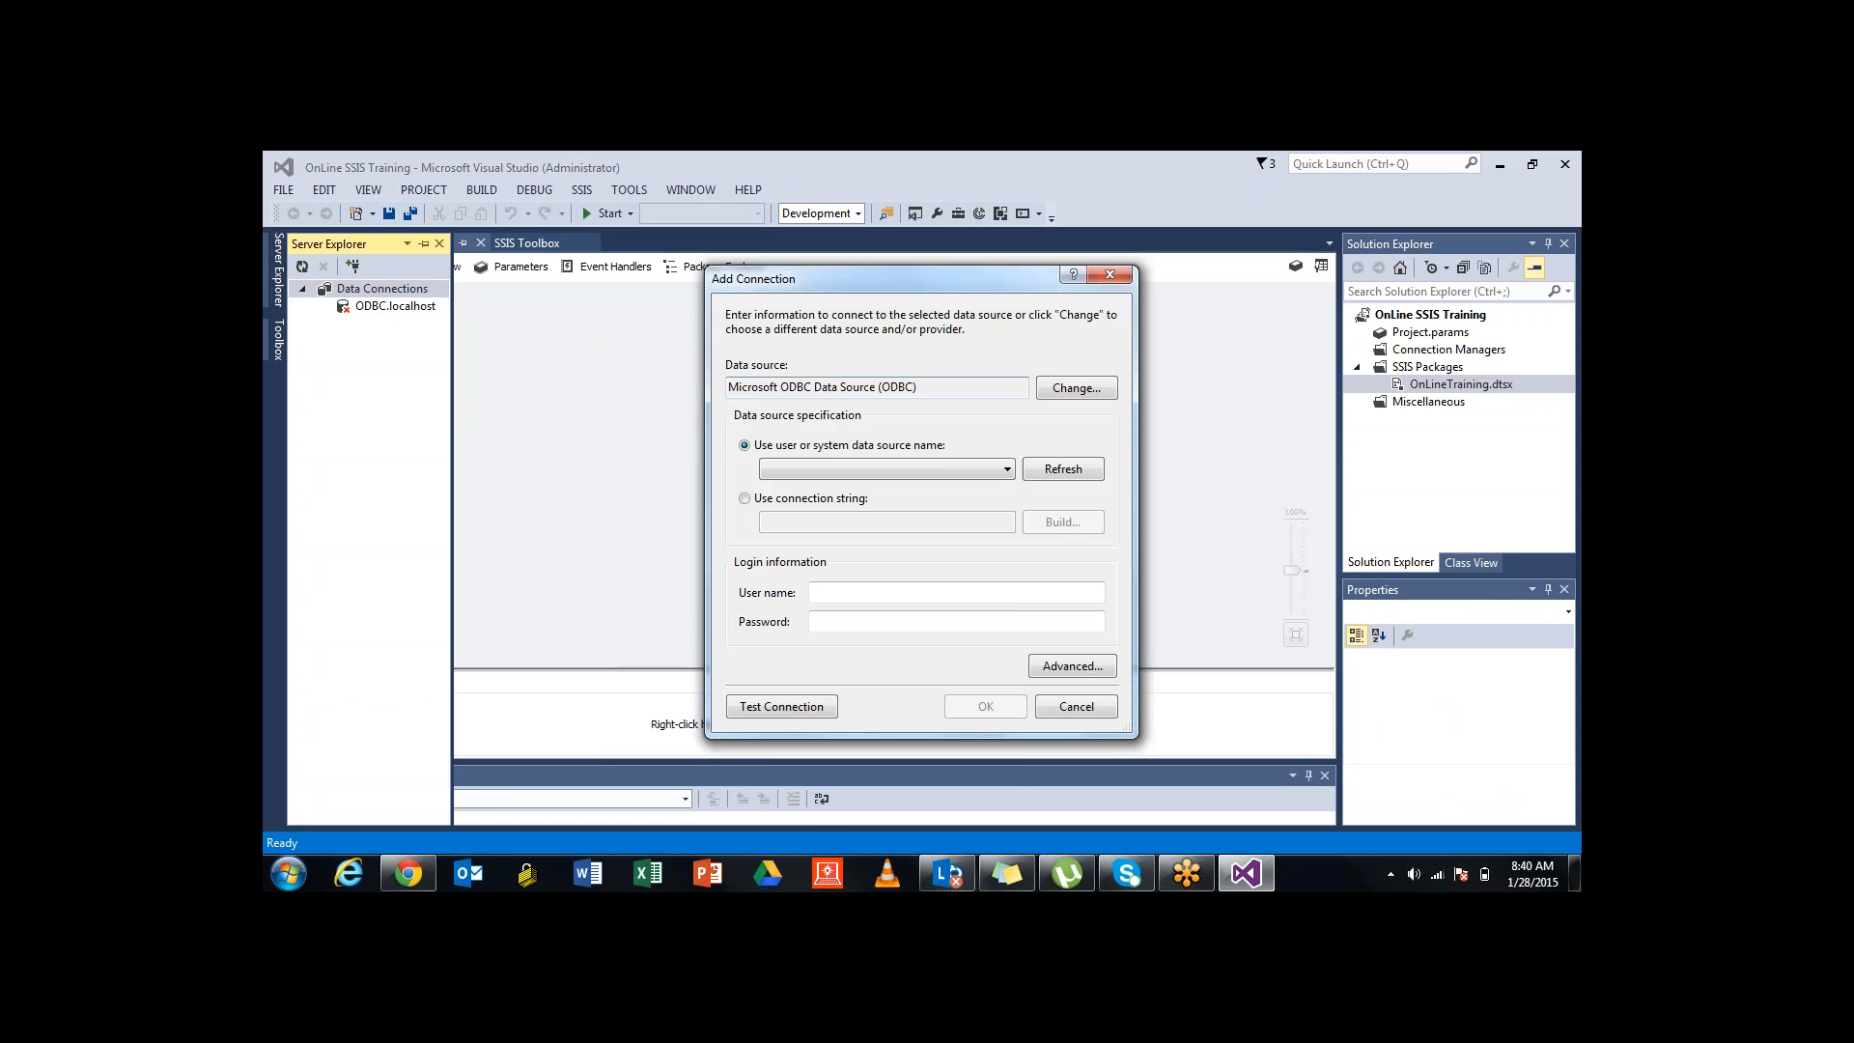
# Review the ODBC data source names, keeping Microsoft ODBC Data Source as the type
pyautogui.click(1006, 469)
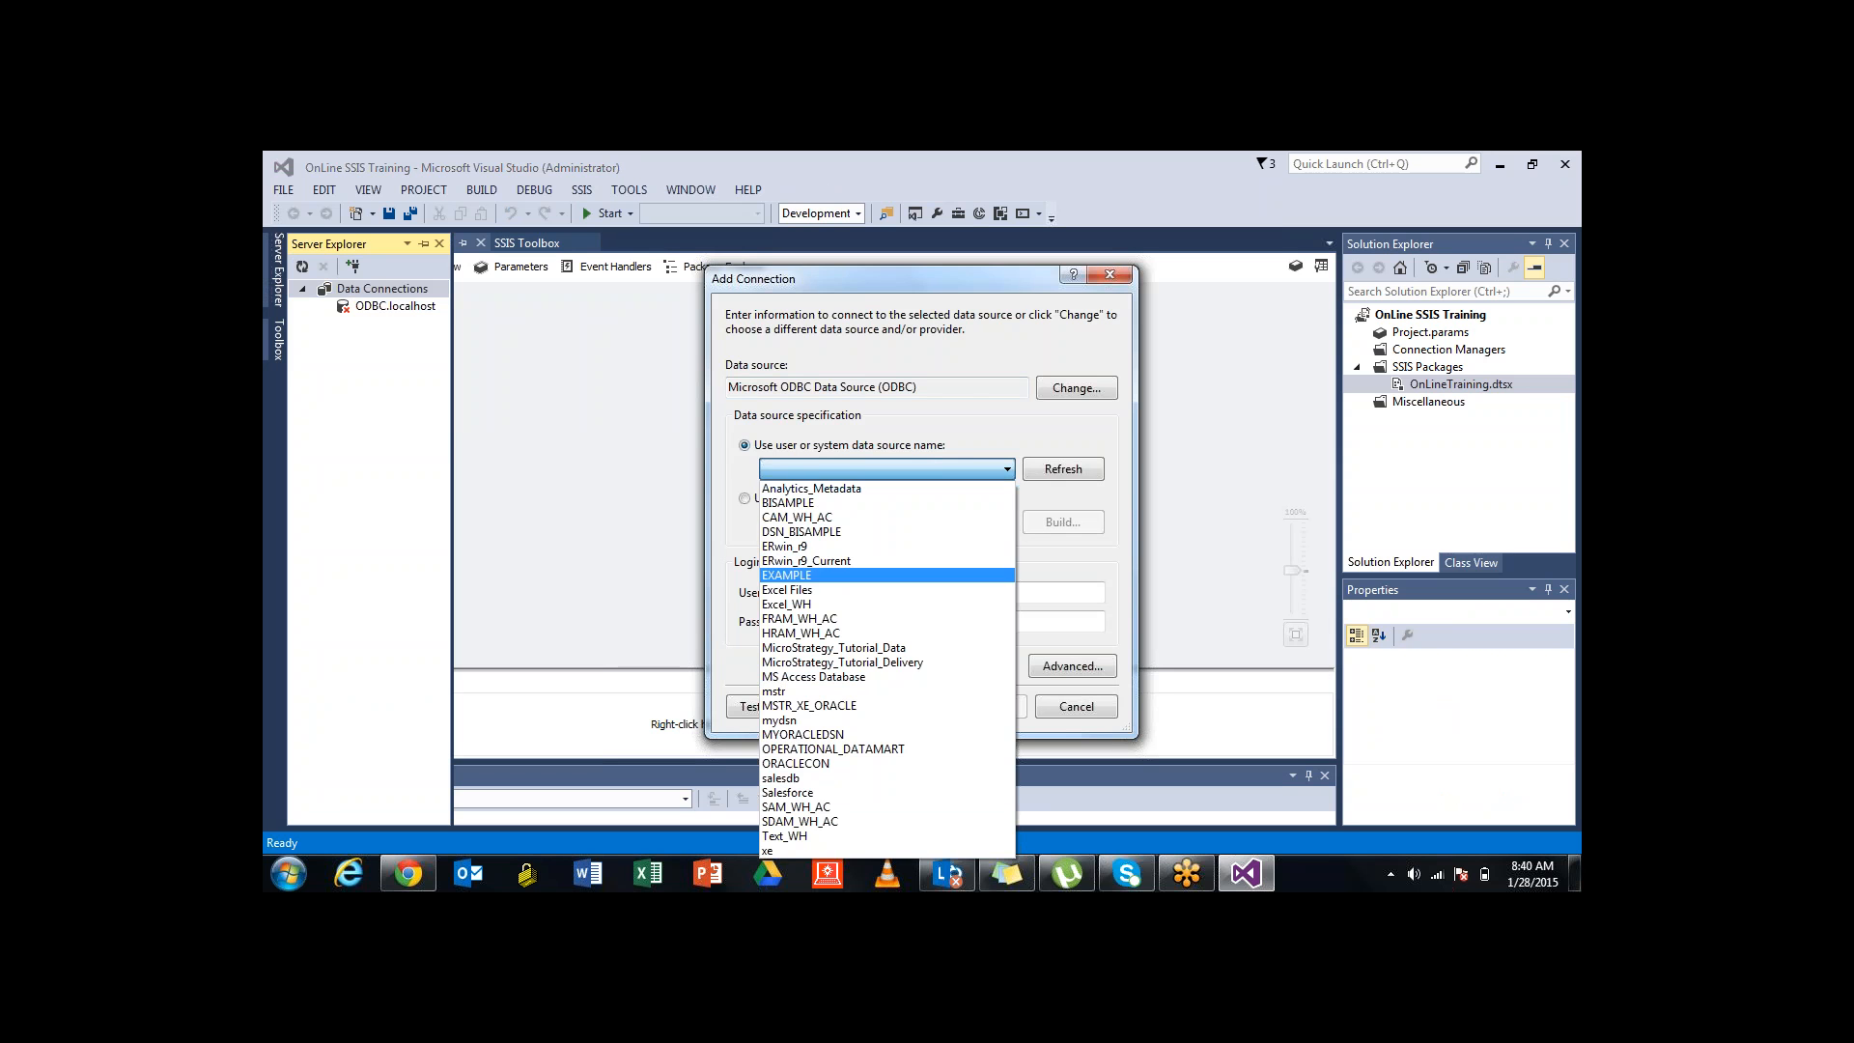
pyautogui.click(744, 383)
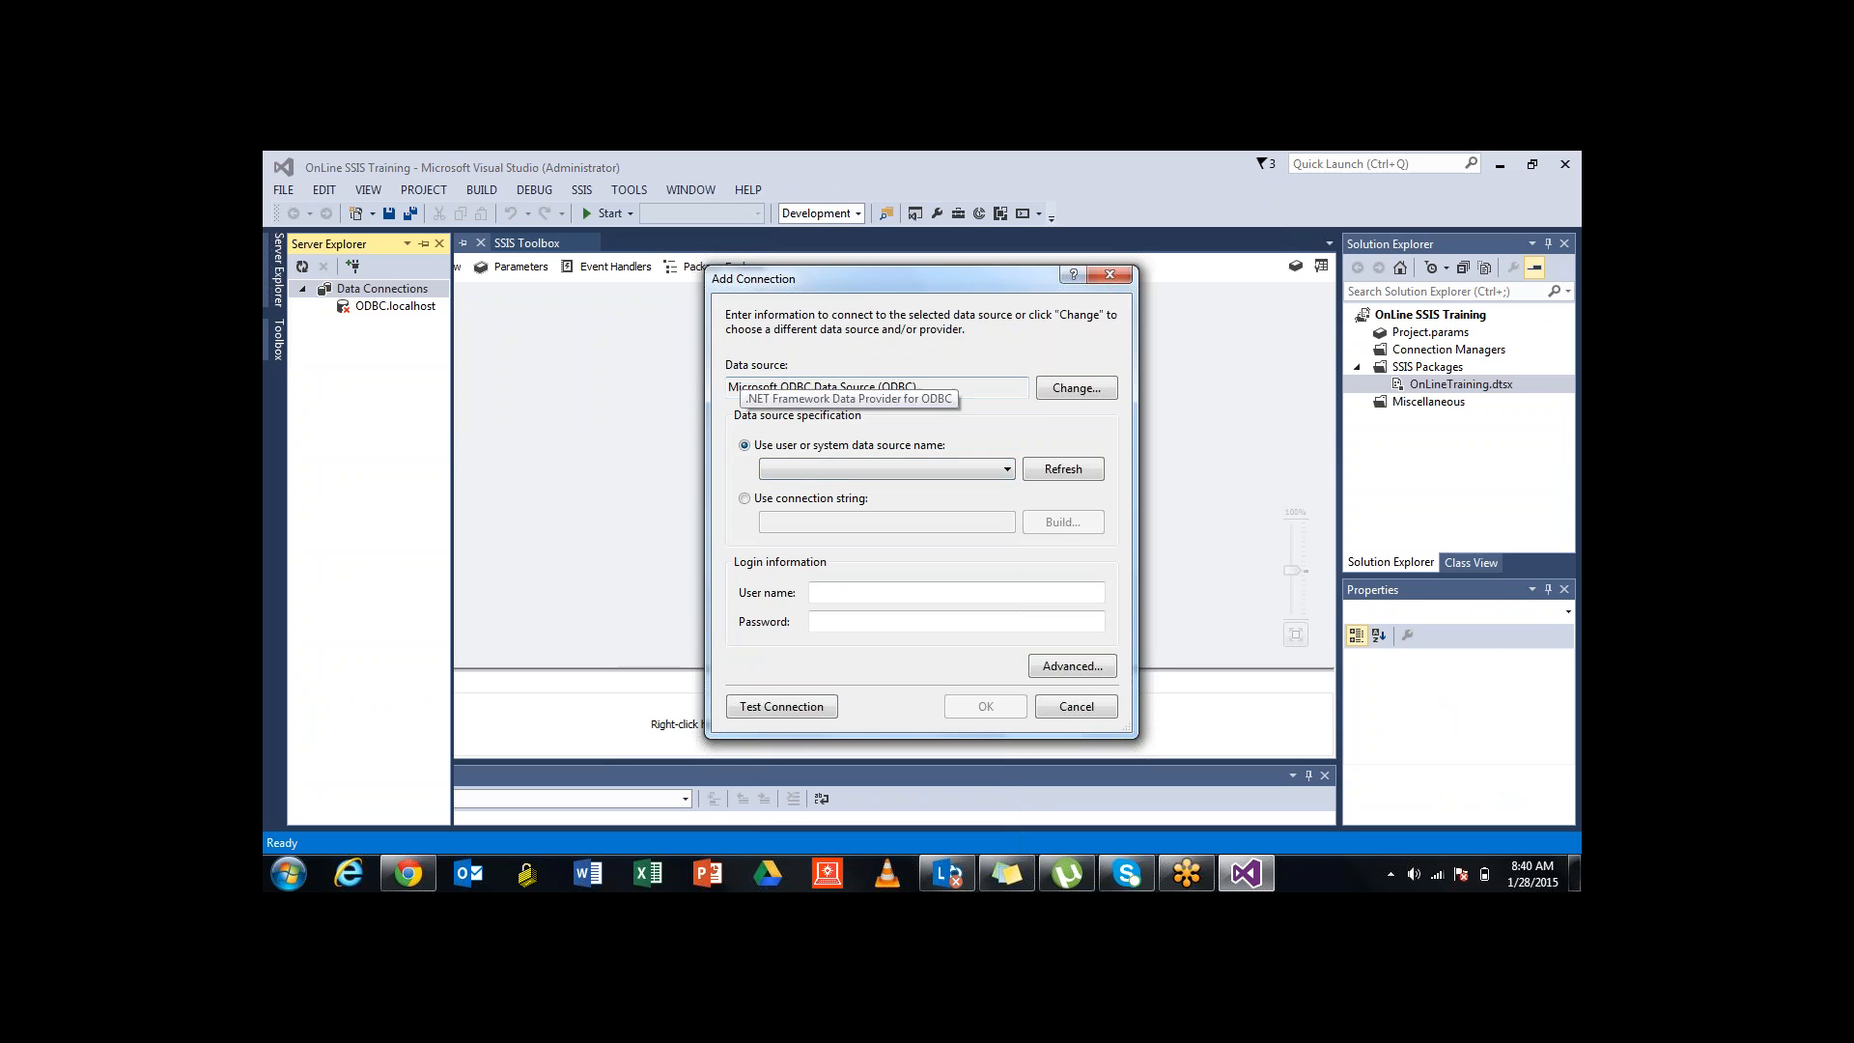
pyautogui.moveTo(924, 387); pyautogui.dragTo(726, 388)
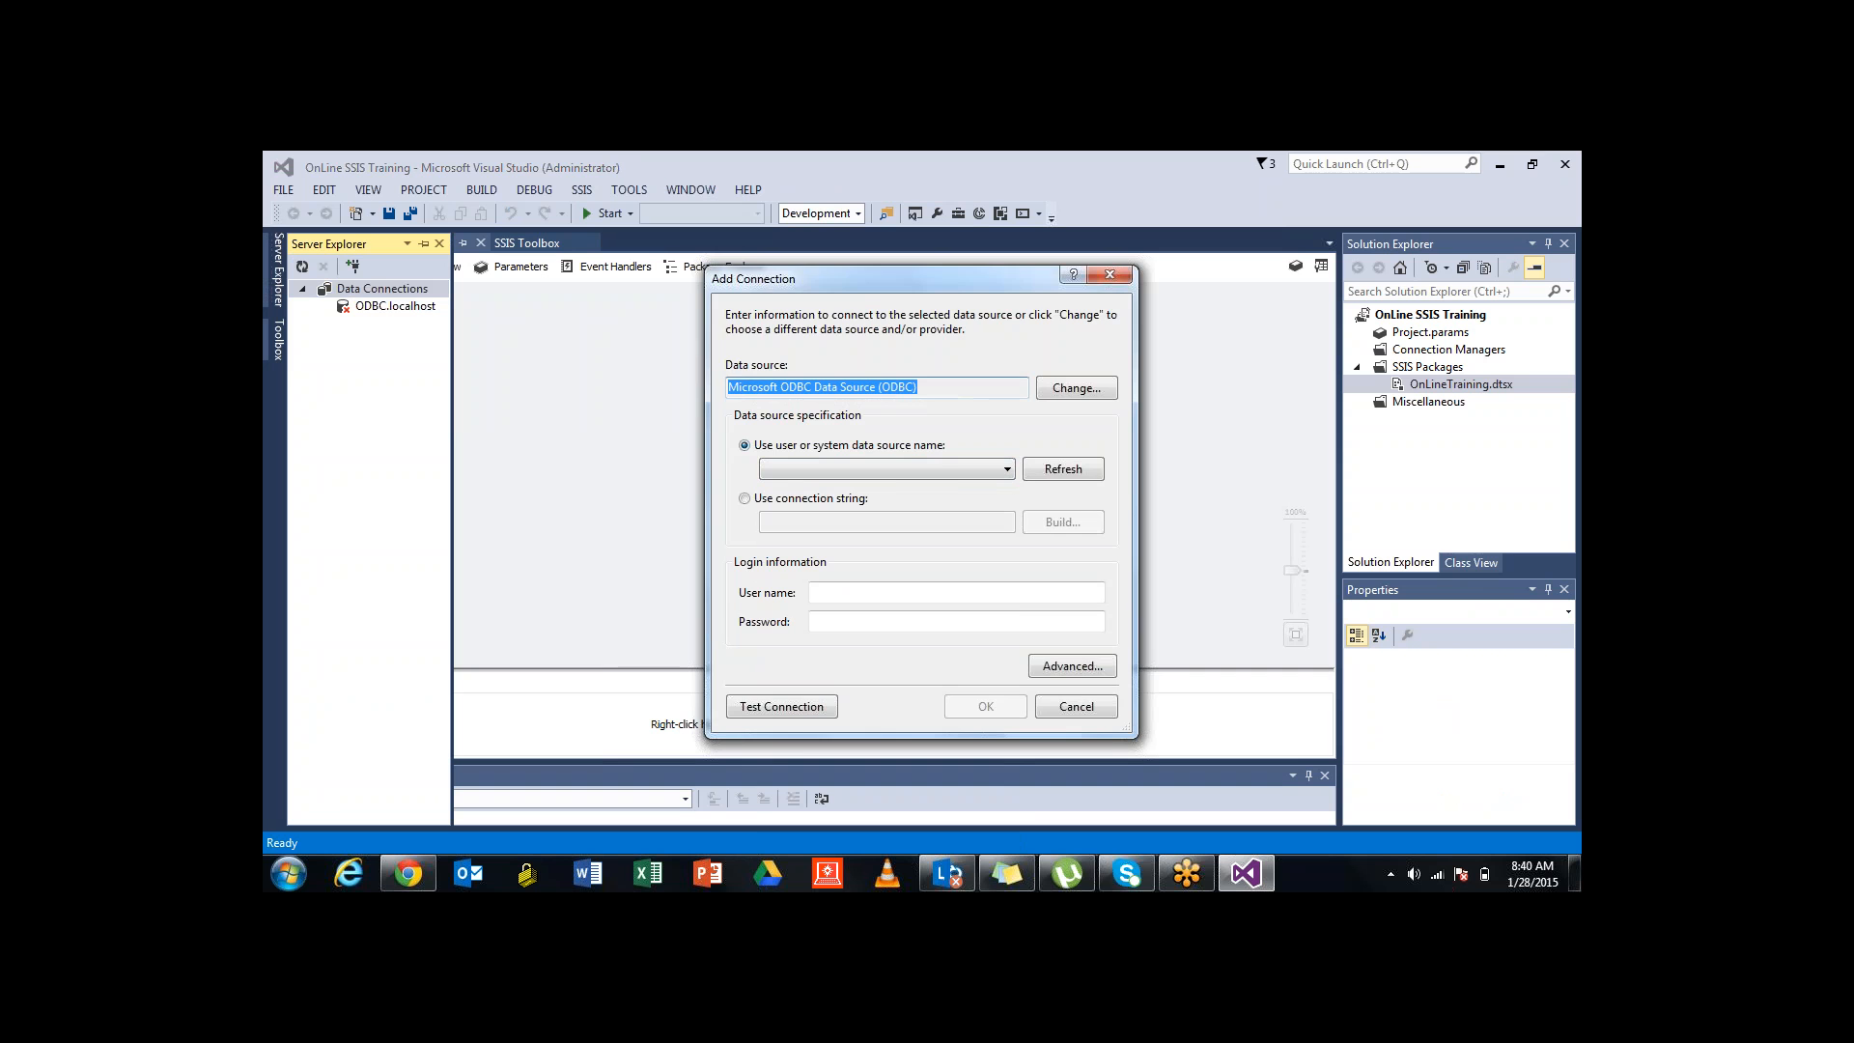
pyautogui.click(1077, 387)
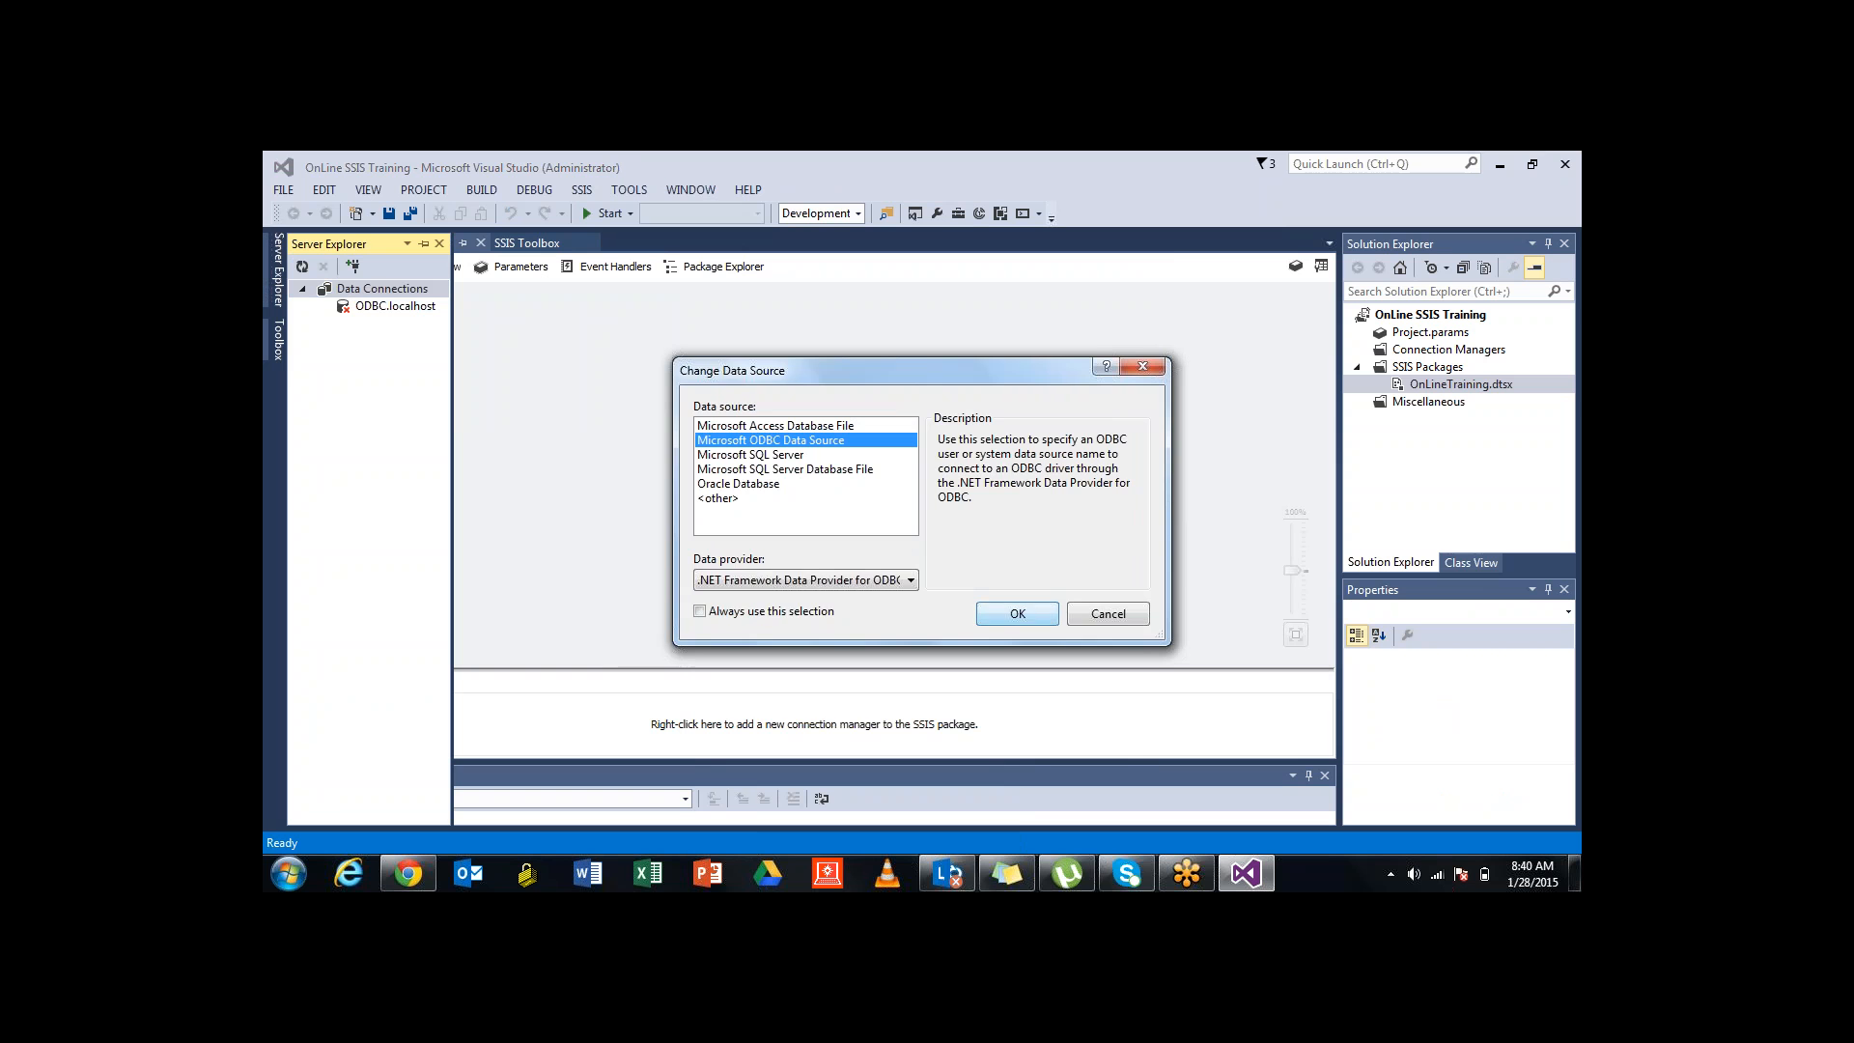
pyautogui.click(1017, 613)
pyautogui.click(1007, 468)
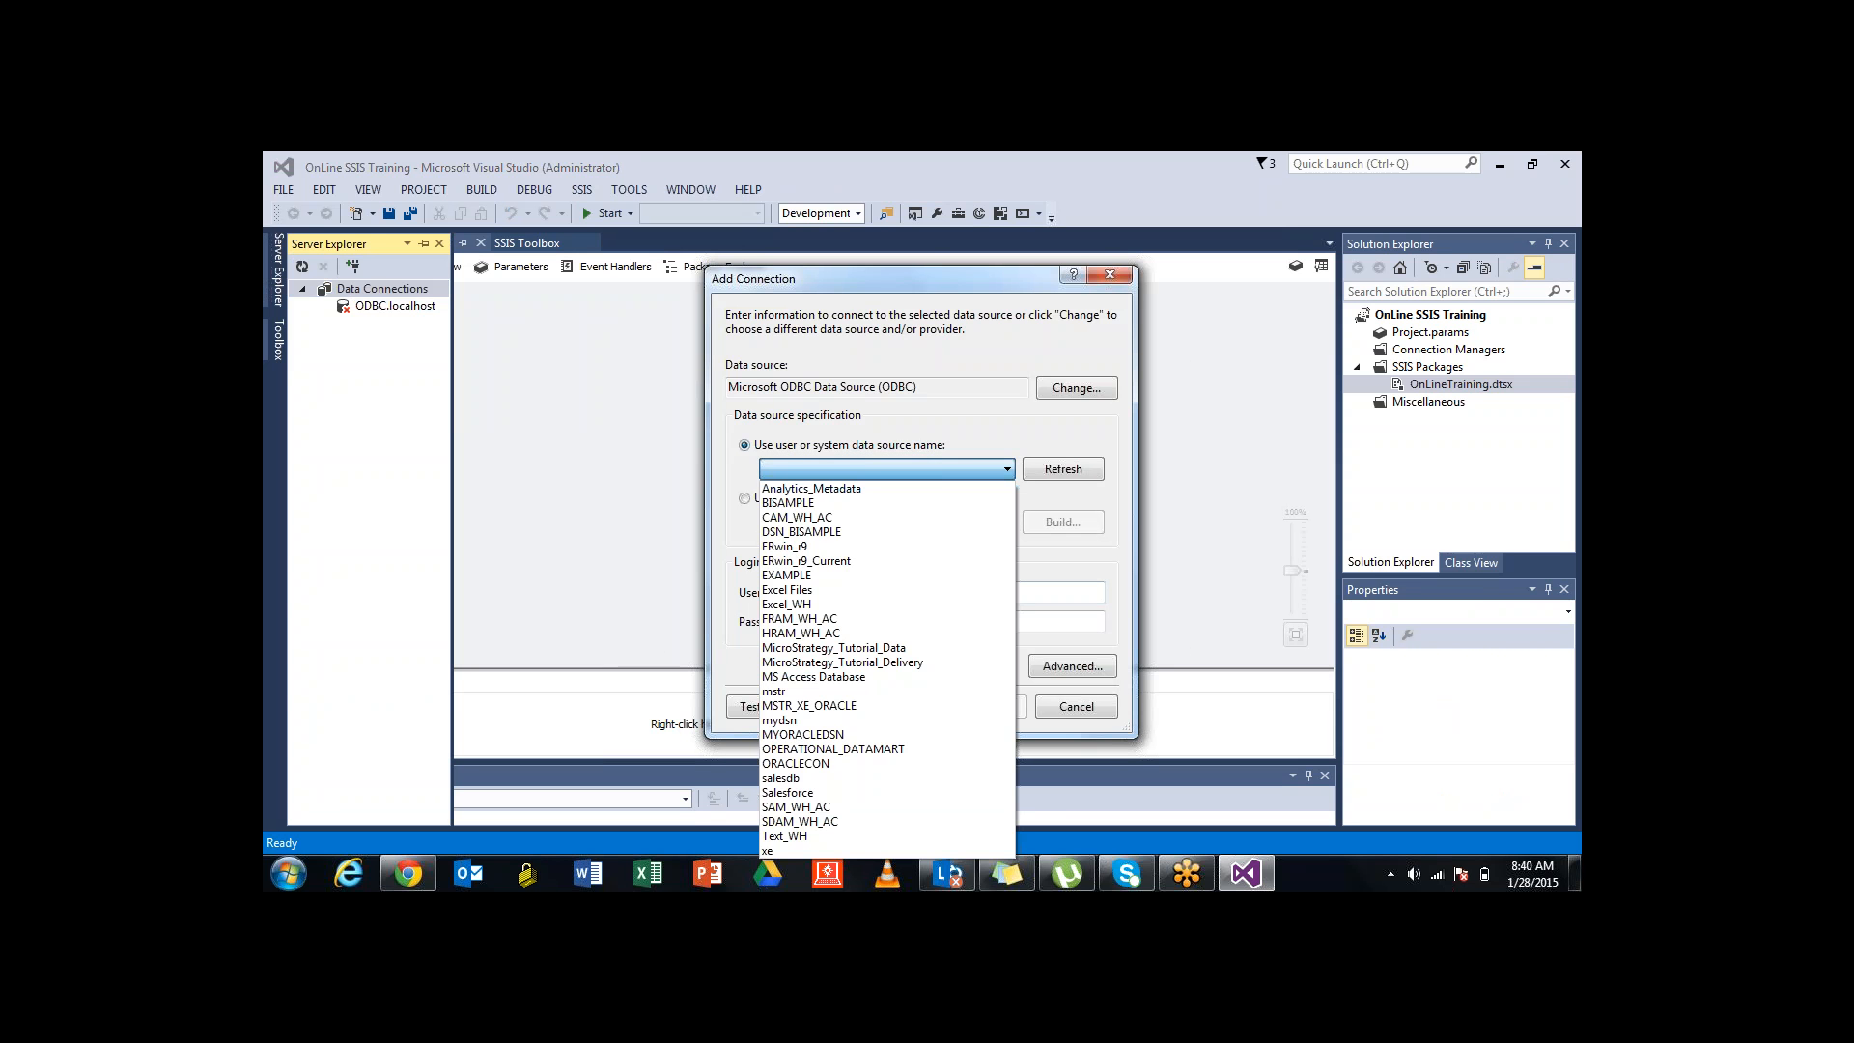
pyautogui.click(1077, 388)
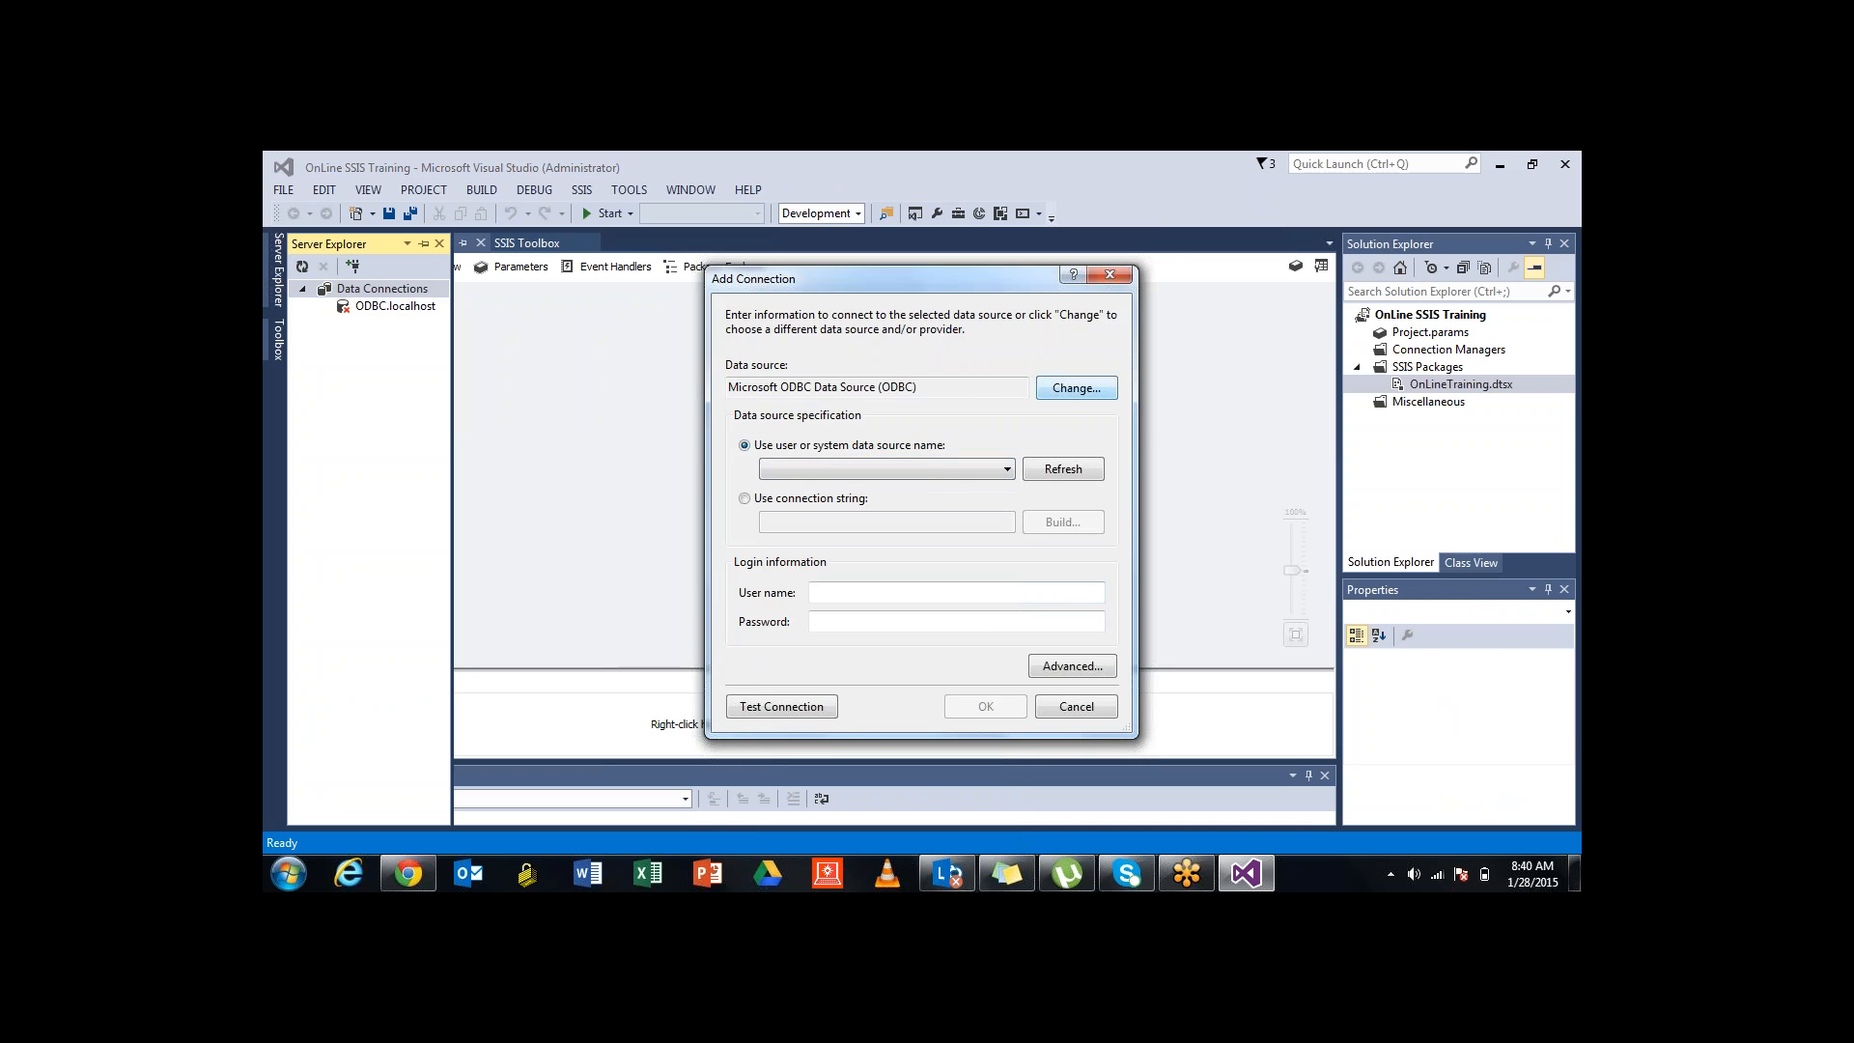
# Try Microsoft SQL Server and Oracle Database data sources, then cancel Add Connection
pyautogui.click(1077, 388)
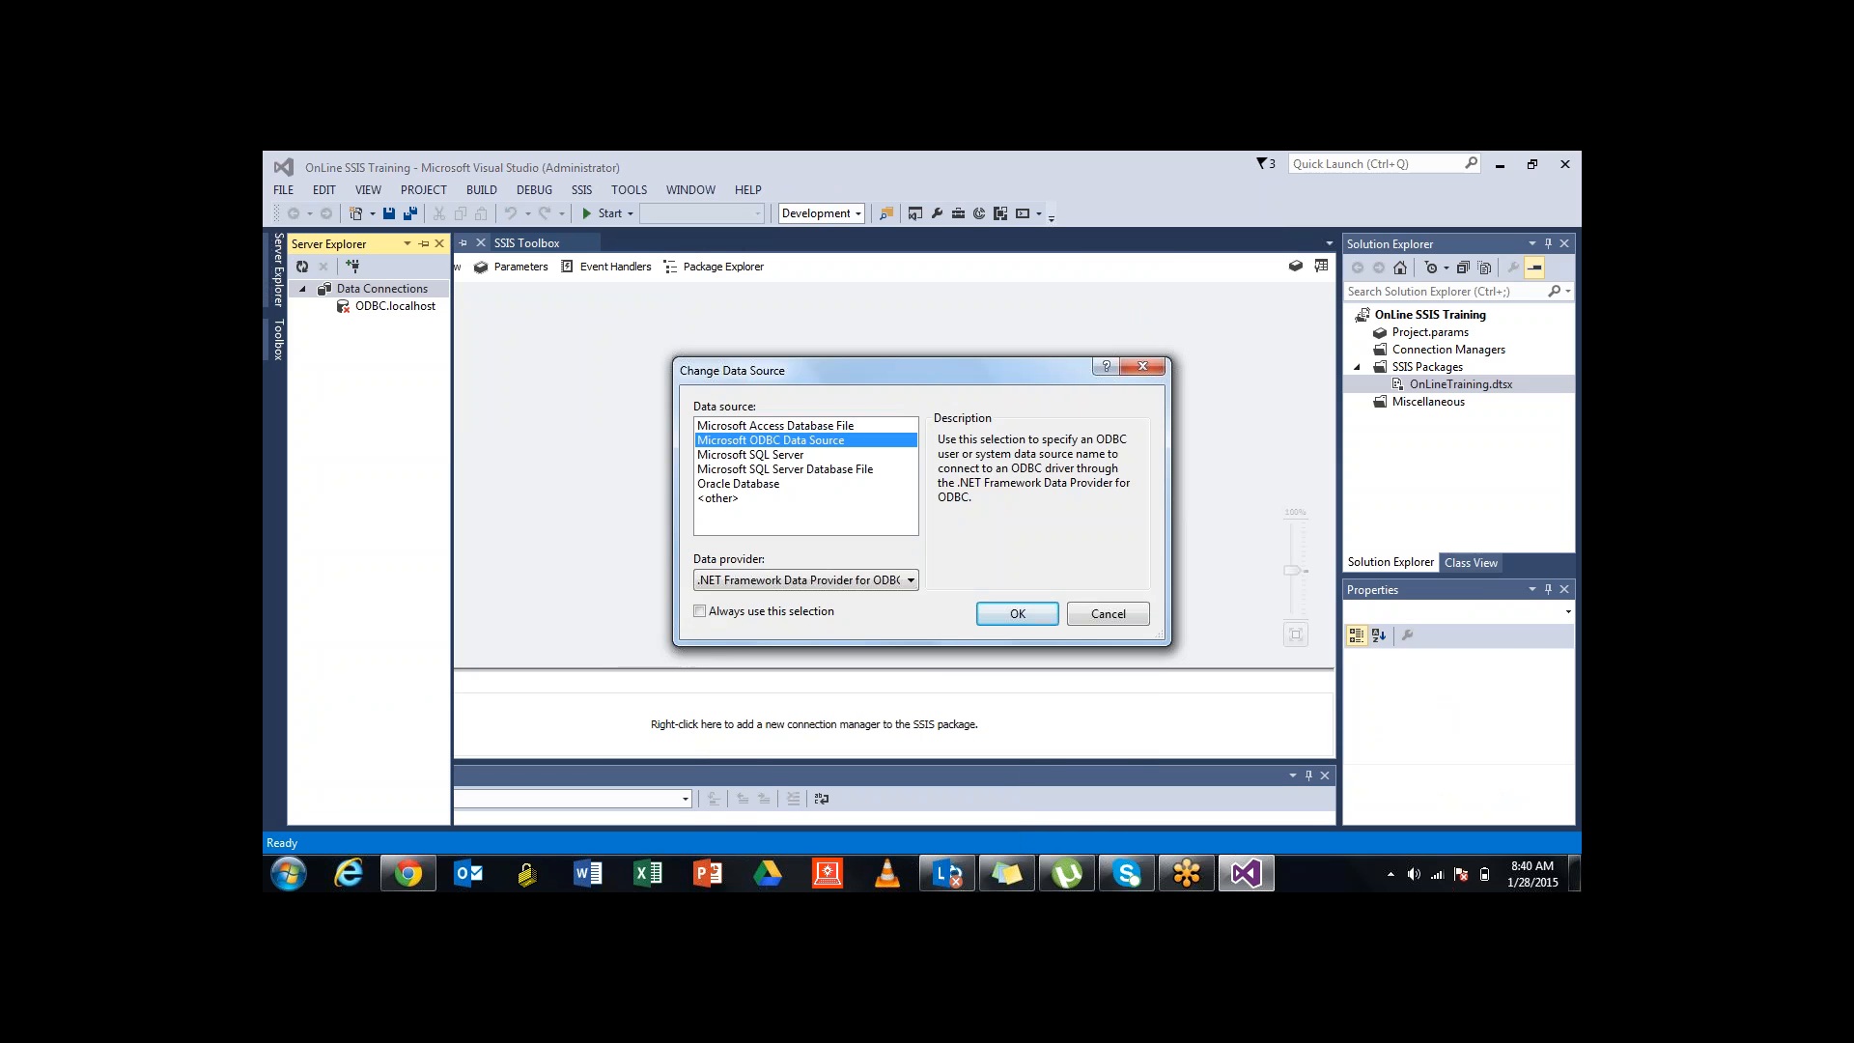
pyautogui.click(750, 454)
pyautogui.click(785, 470)
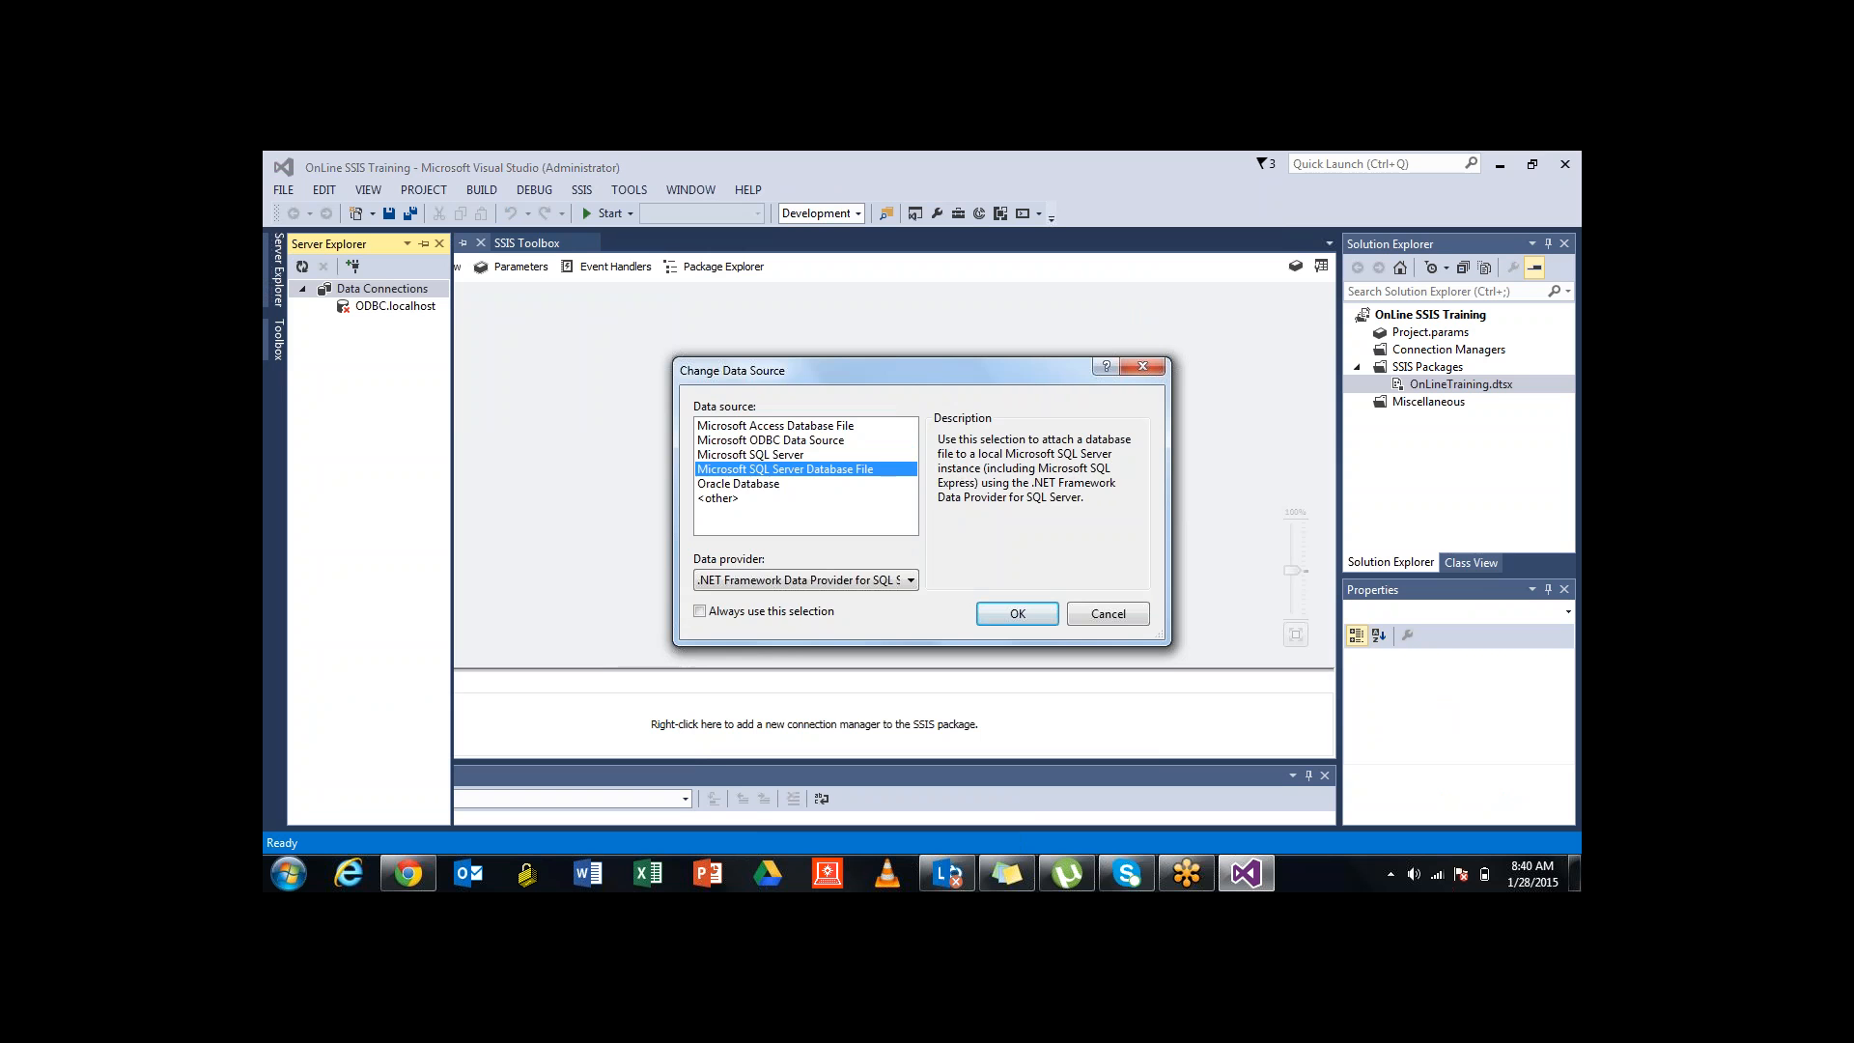
pyautogui.click(750, 454)
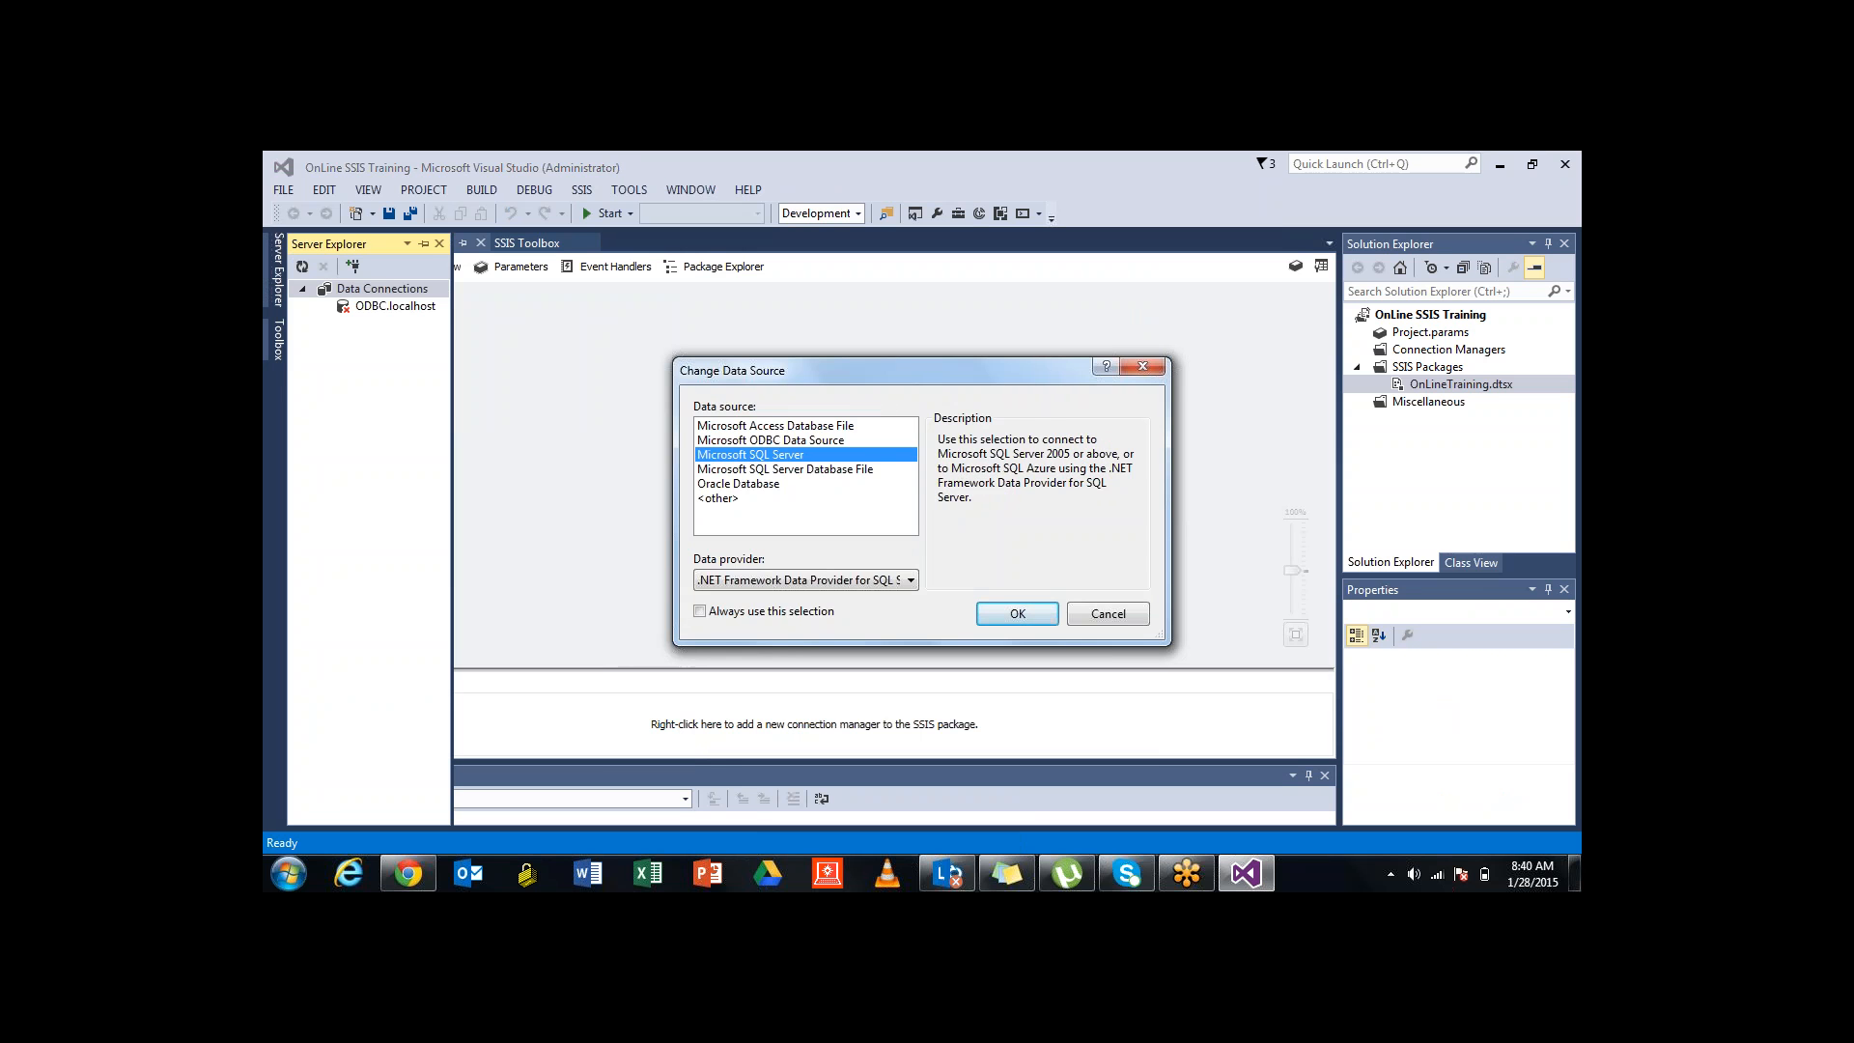
pyautogui.click(739, 484)
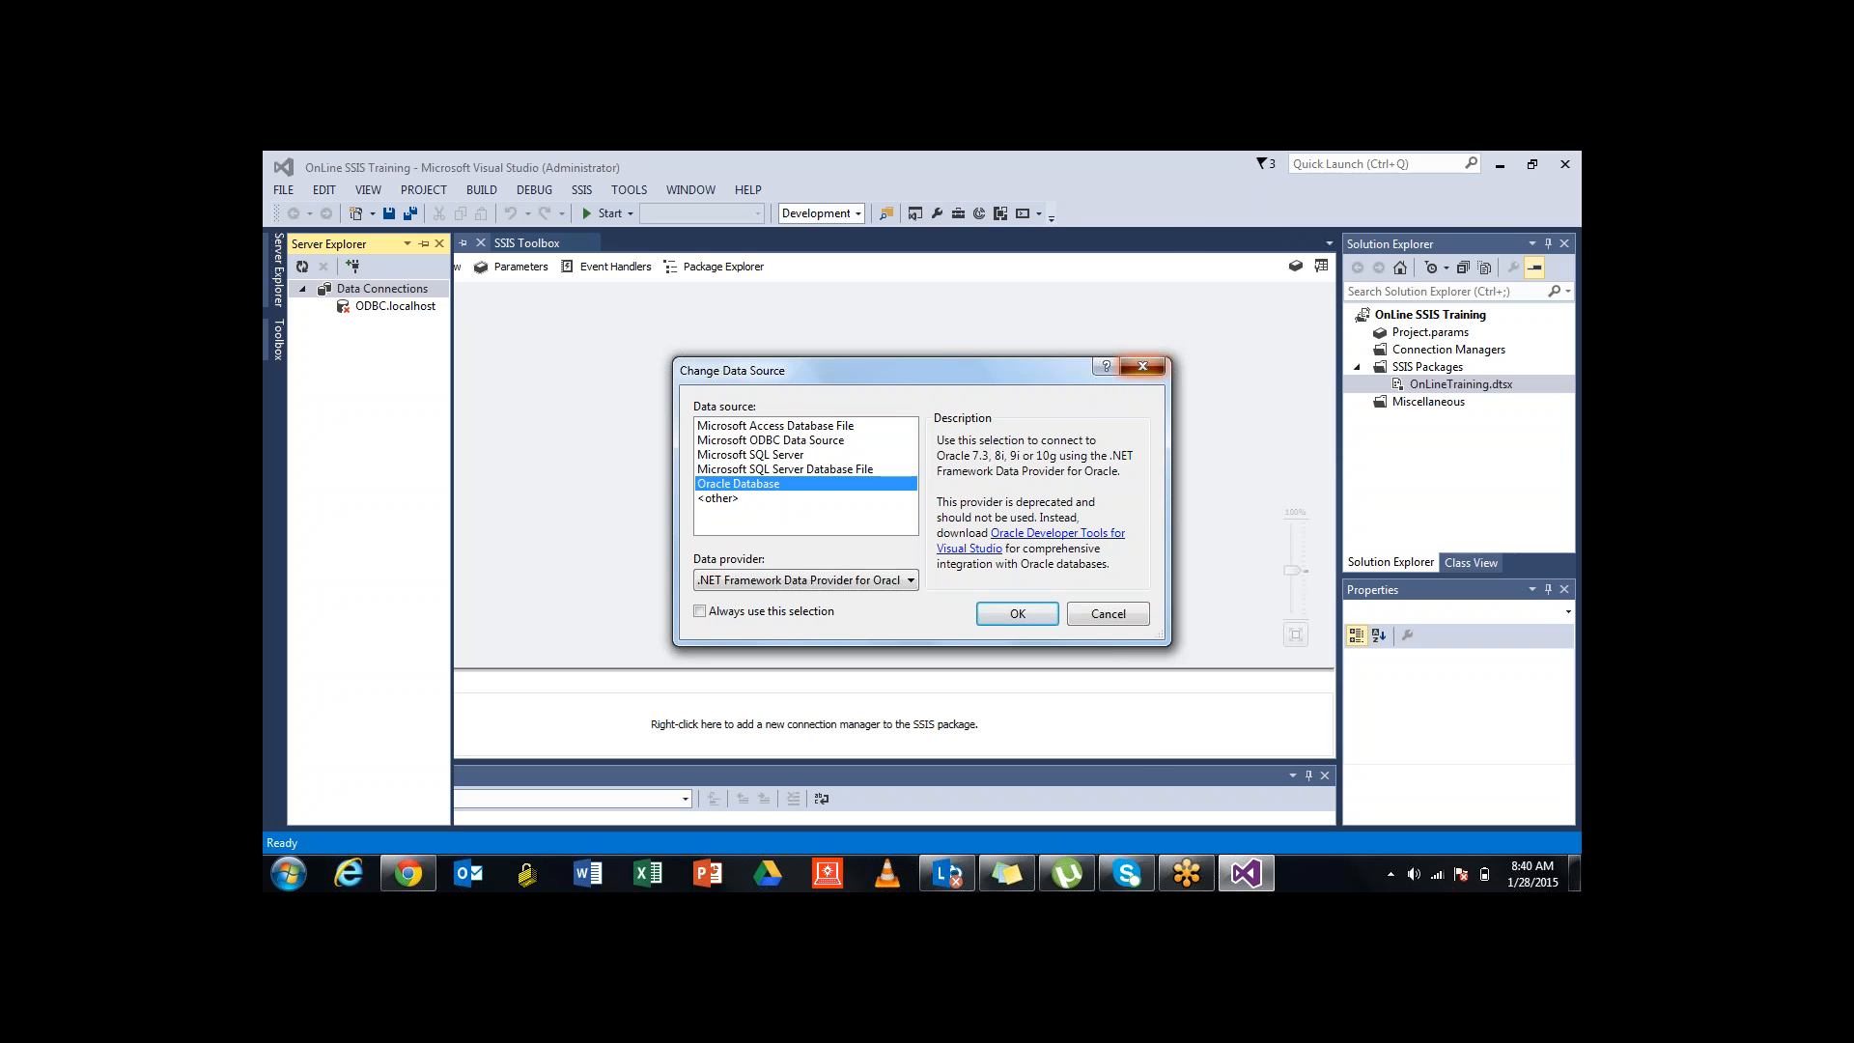
pyautogui.doubleClick(750, 454)
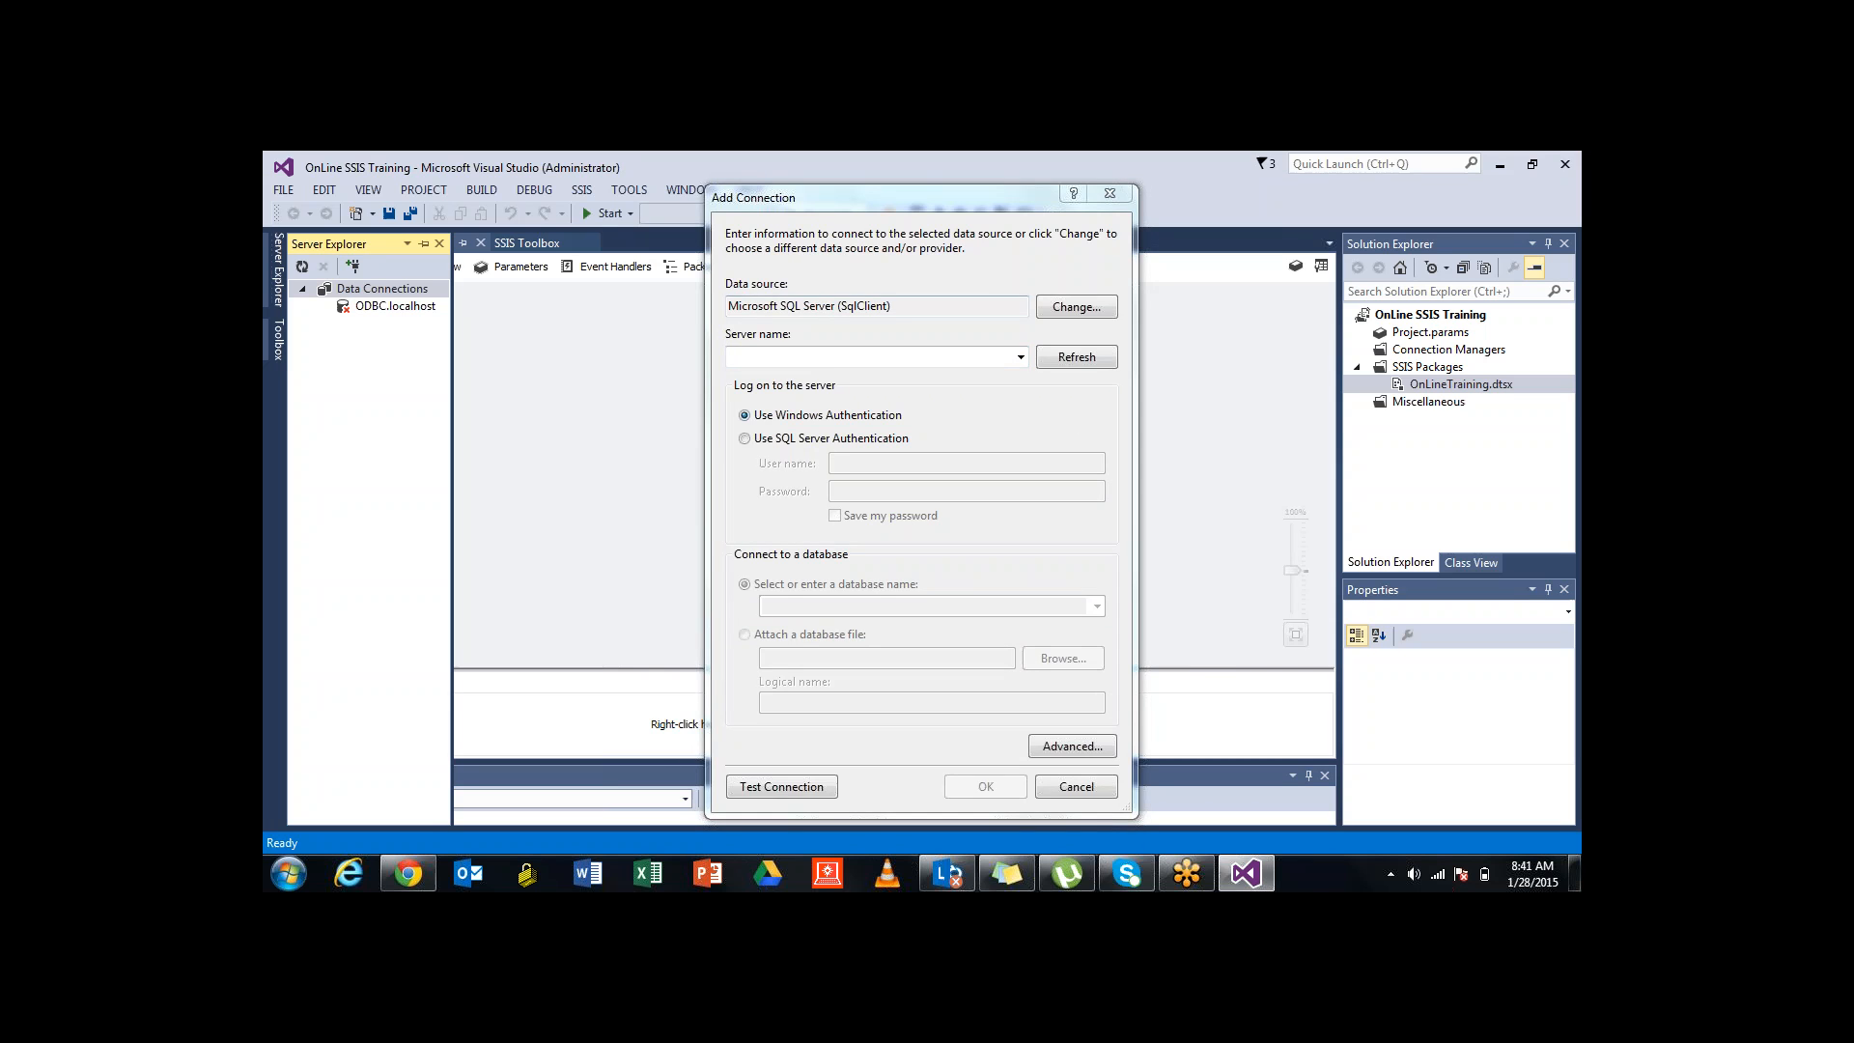
pyautogui.press('Escape')
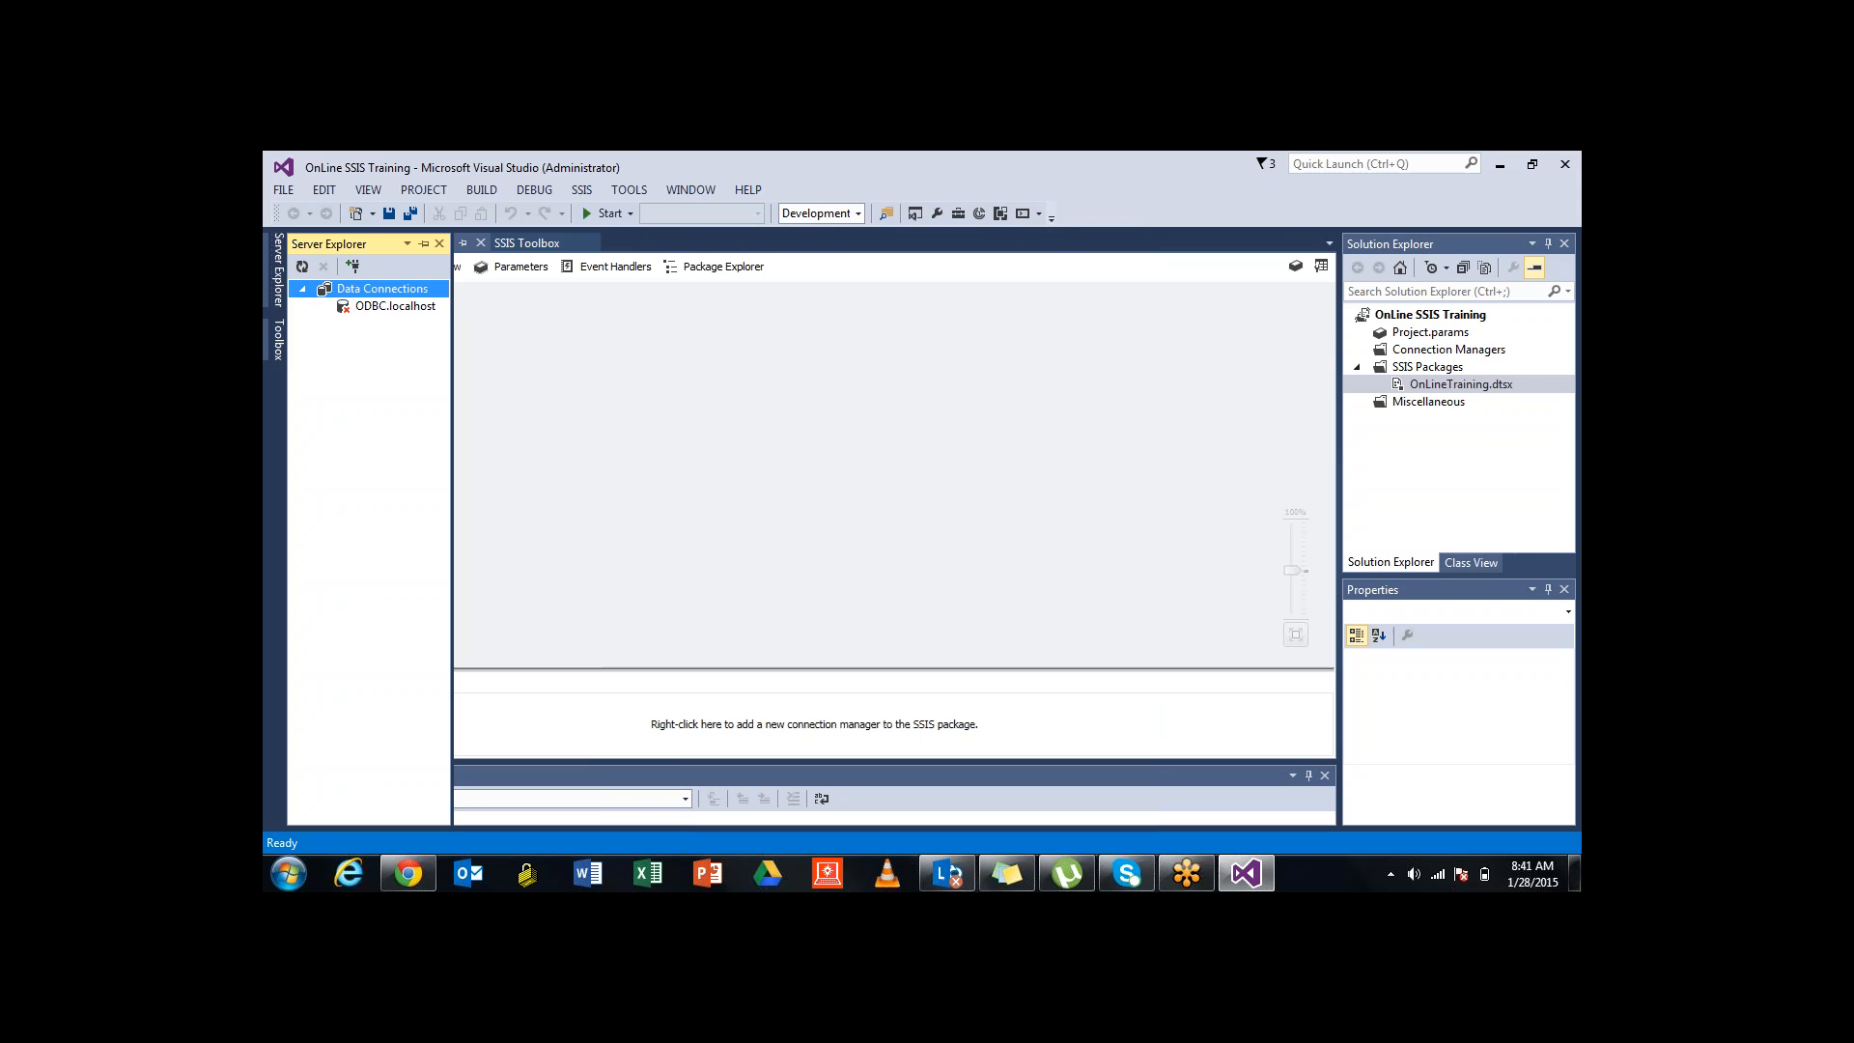
# Refresh ODBC.localhost and submit the Oracle logon with the account password
pyautogui.click(395, 306)
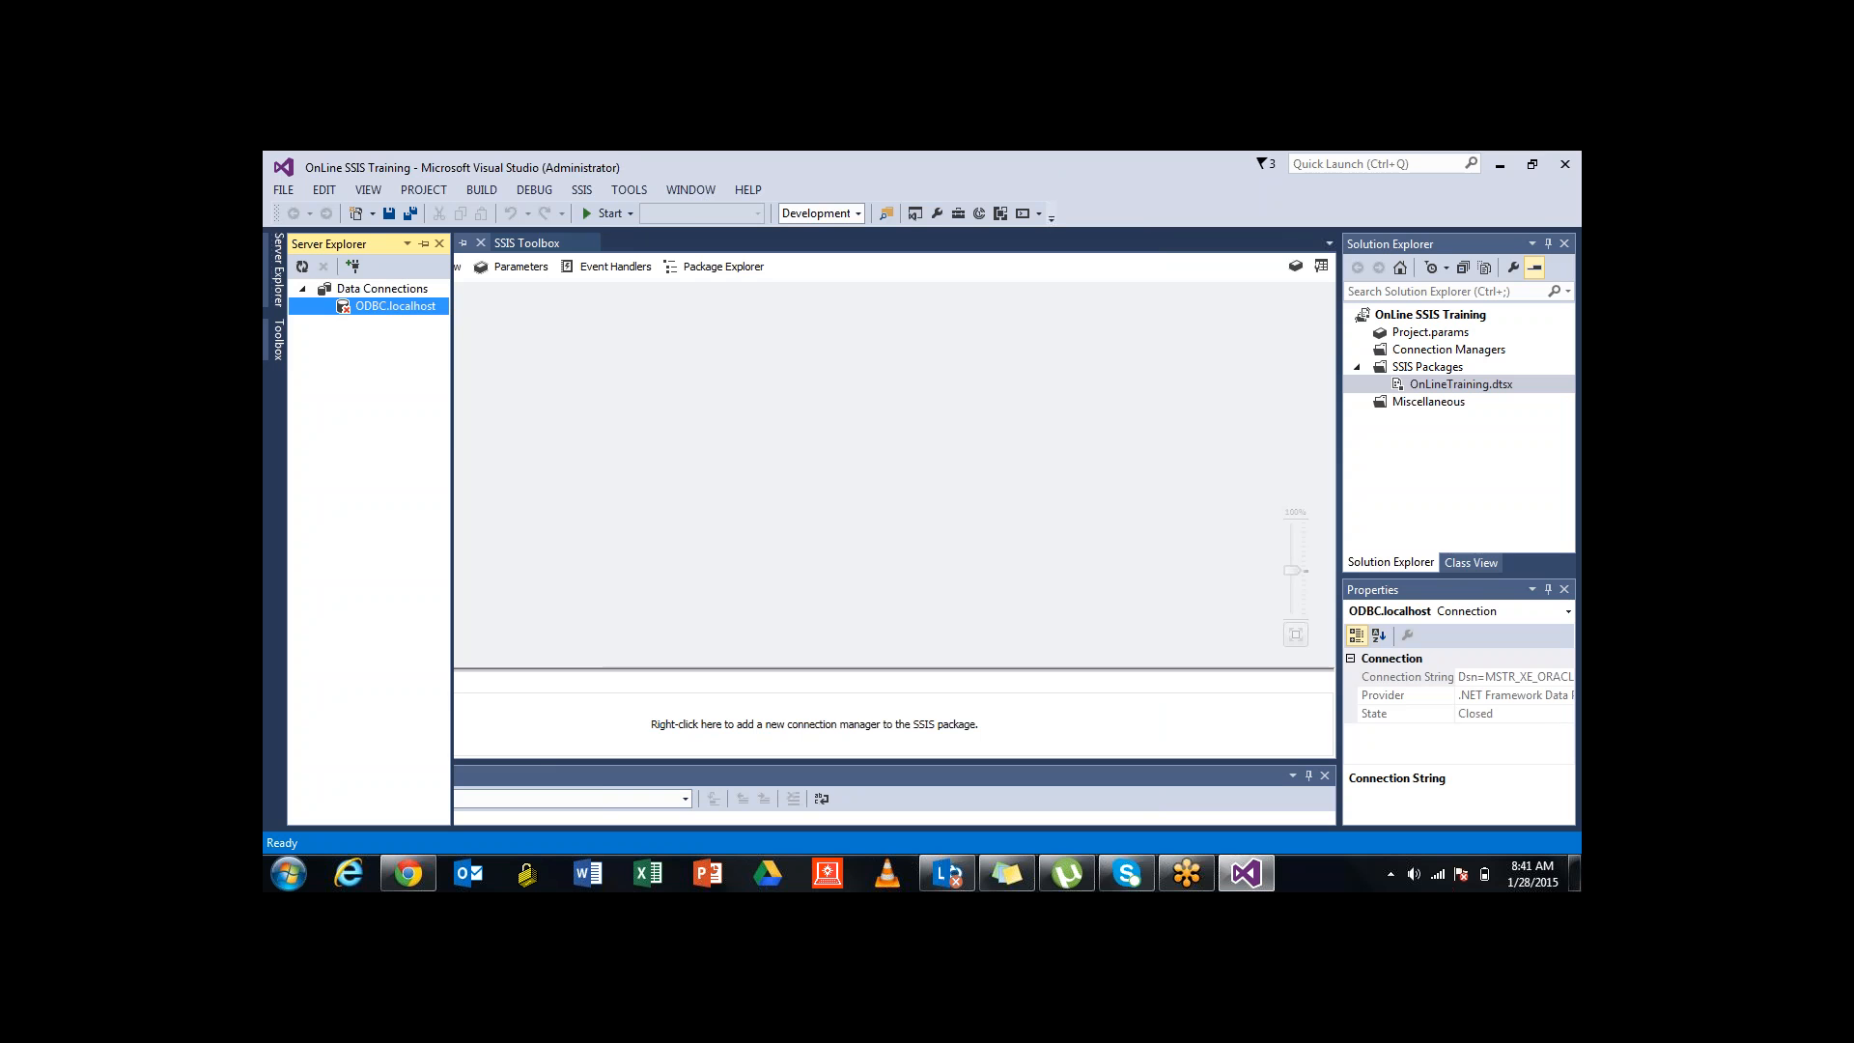
pyautogui.rightClick(376, 308)
pyautogui.click(430, 319)
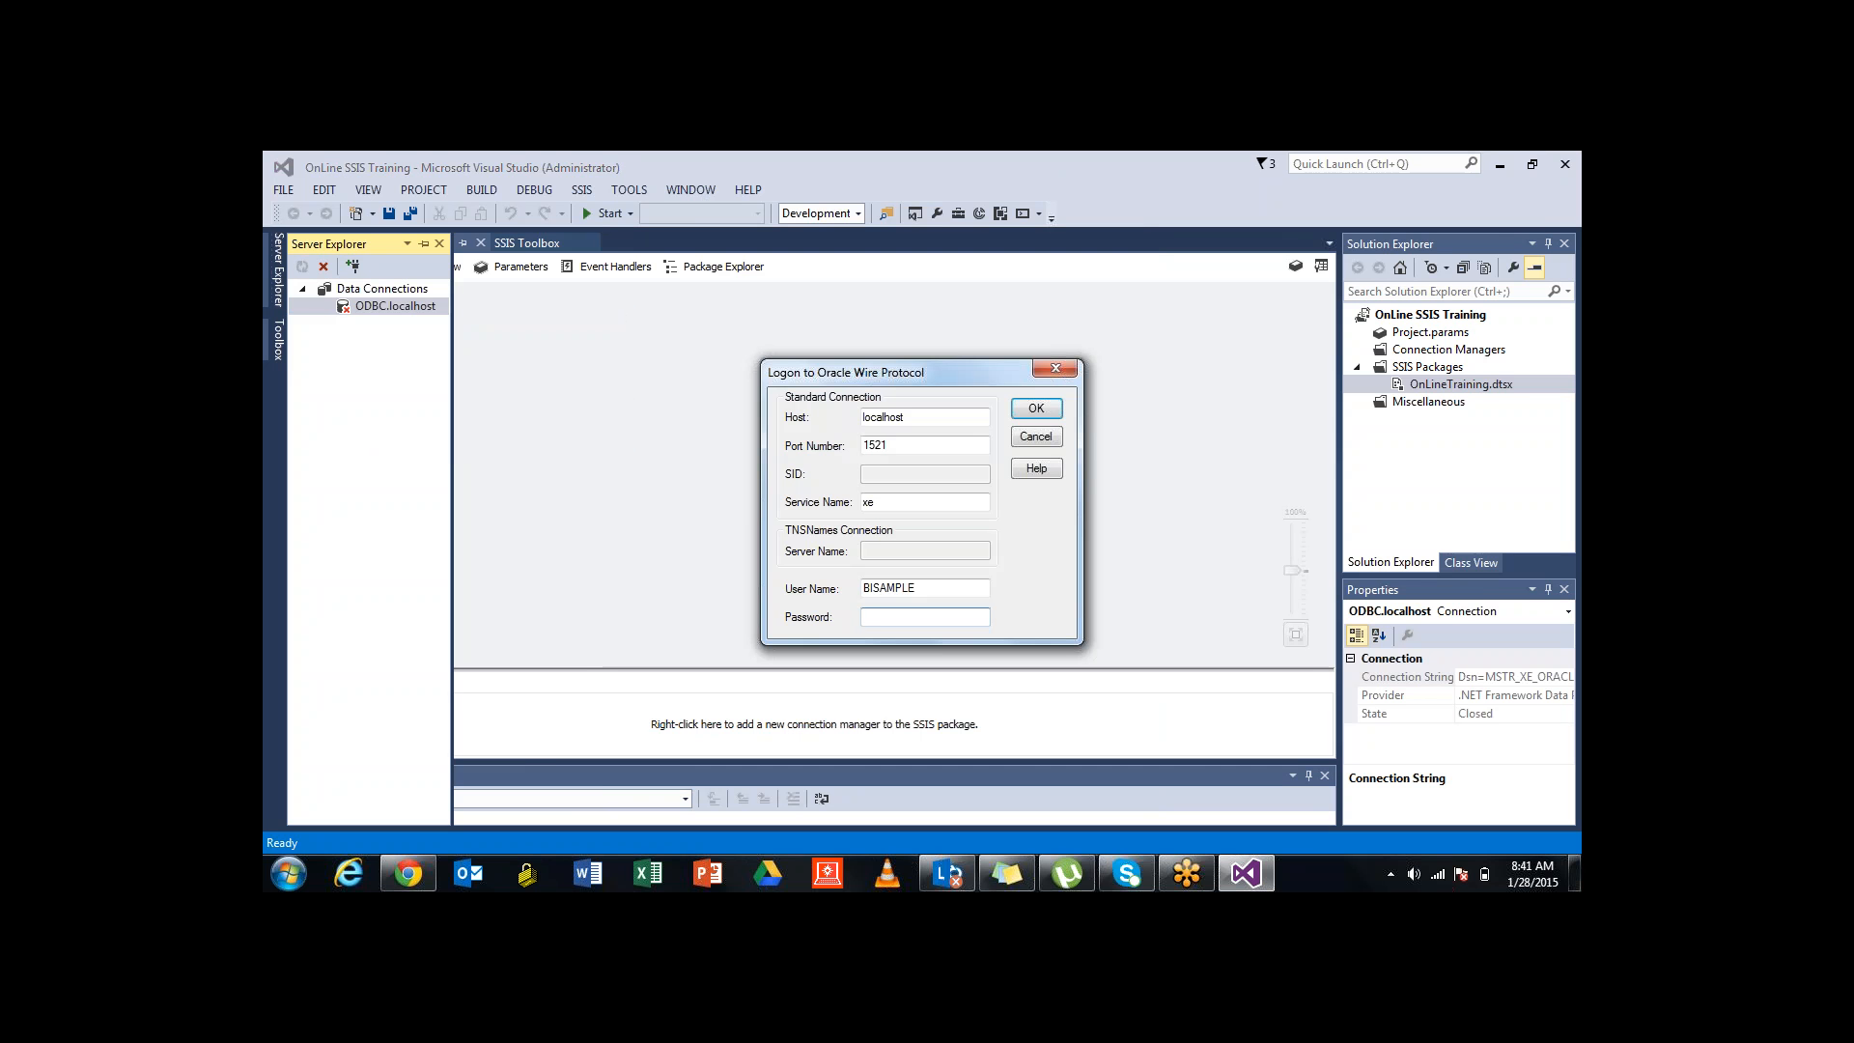
pyautogui.hotkey('shift', 'Tab')
pyautogui.hotkey('ctrl', 'c')
pyautogui.press('Tab')
pyautogui.write('BISAMPLE')
pyautogui.press('Return')
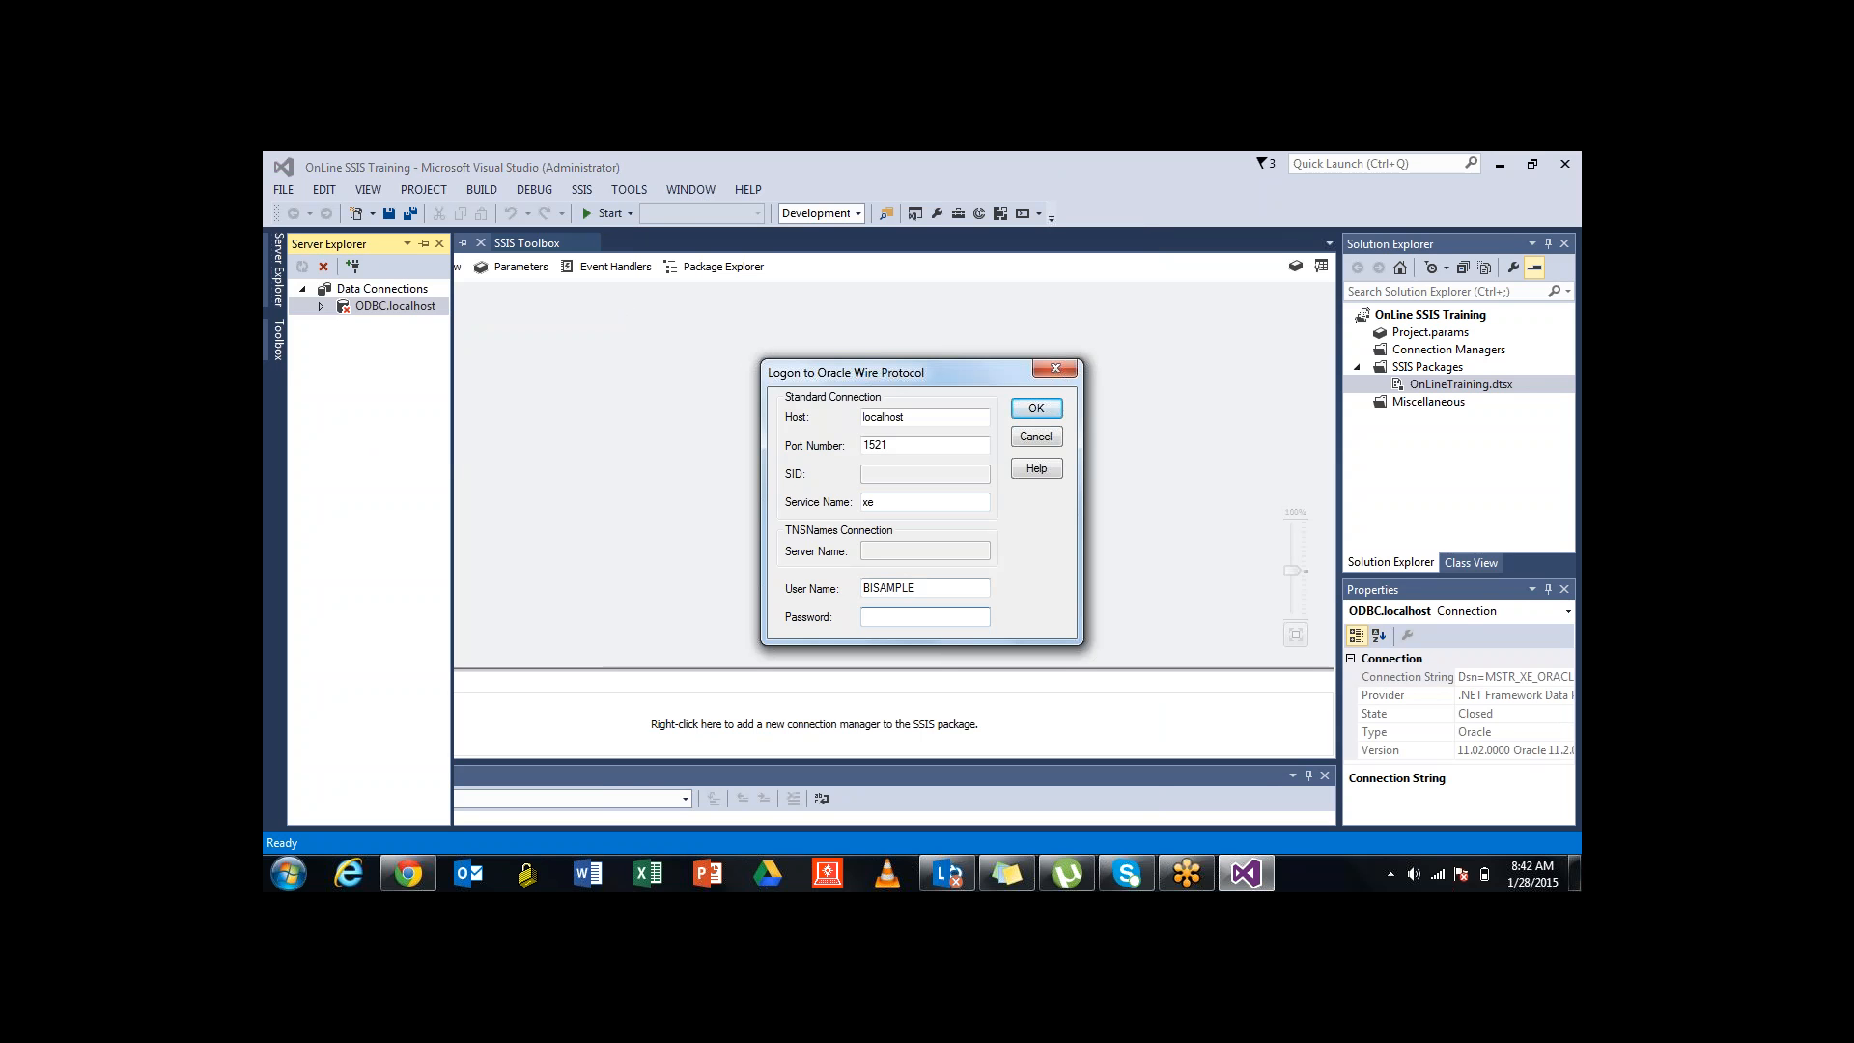
# Paste the account password into the Oracle logon and connect
pyautogui.press('super')
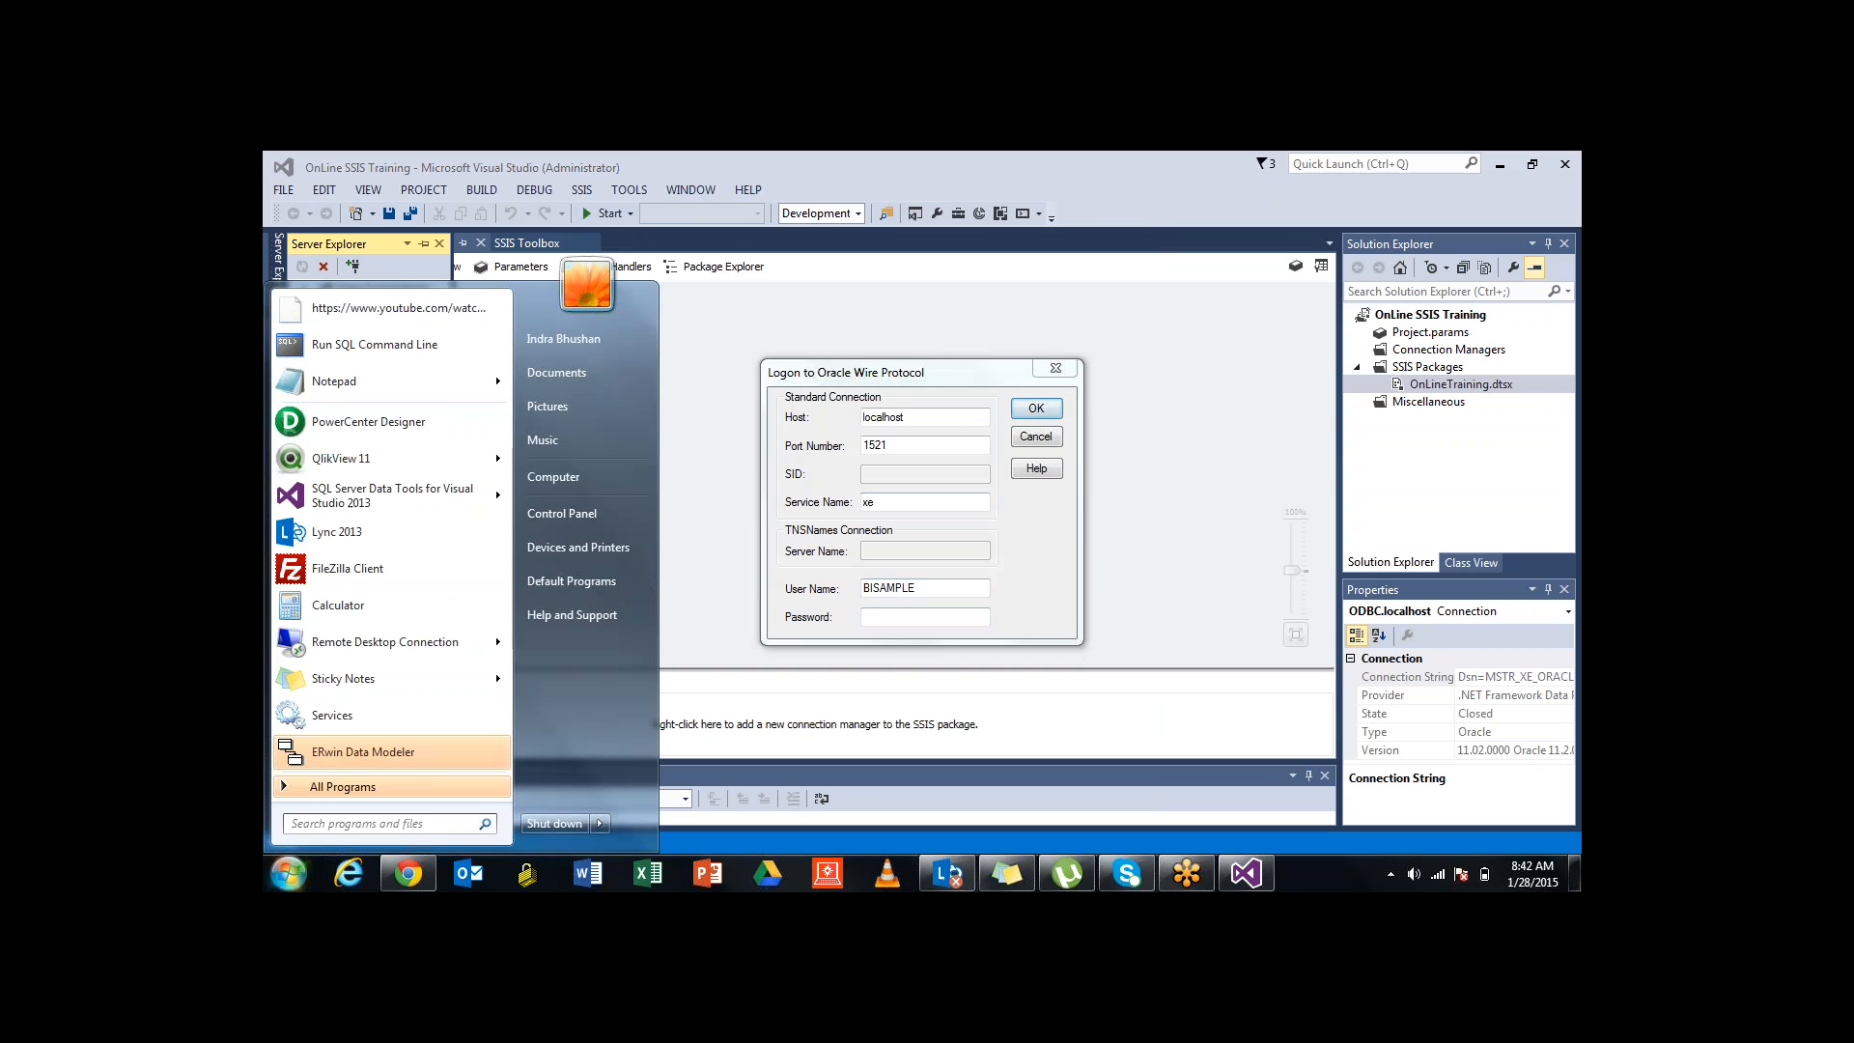
pyautogui.hotkey('ctrl', 'v')
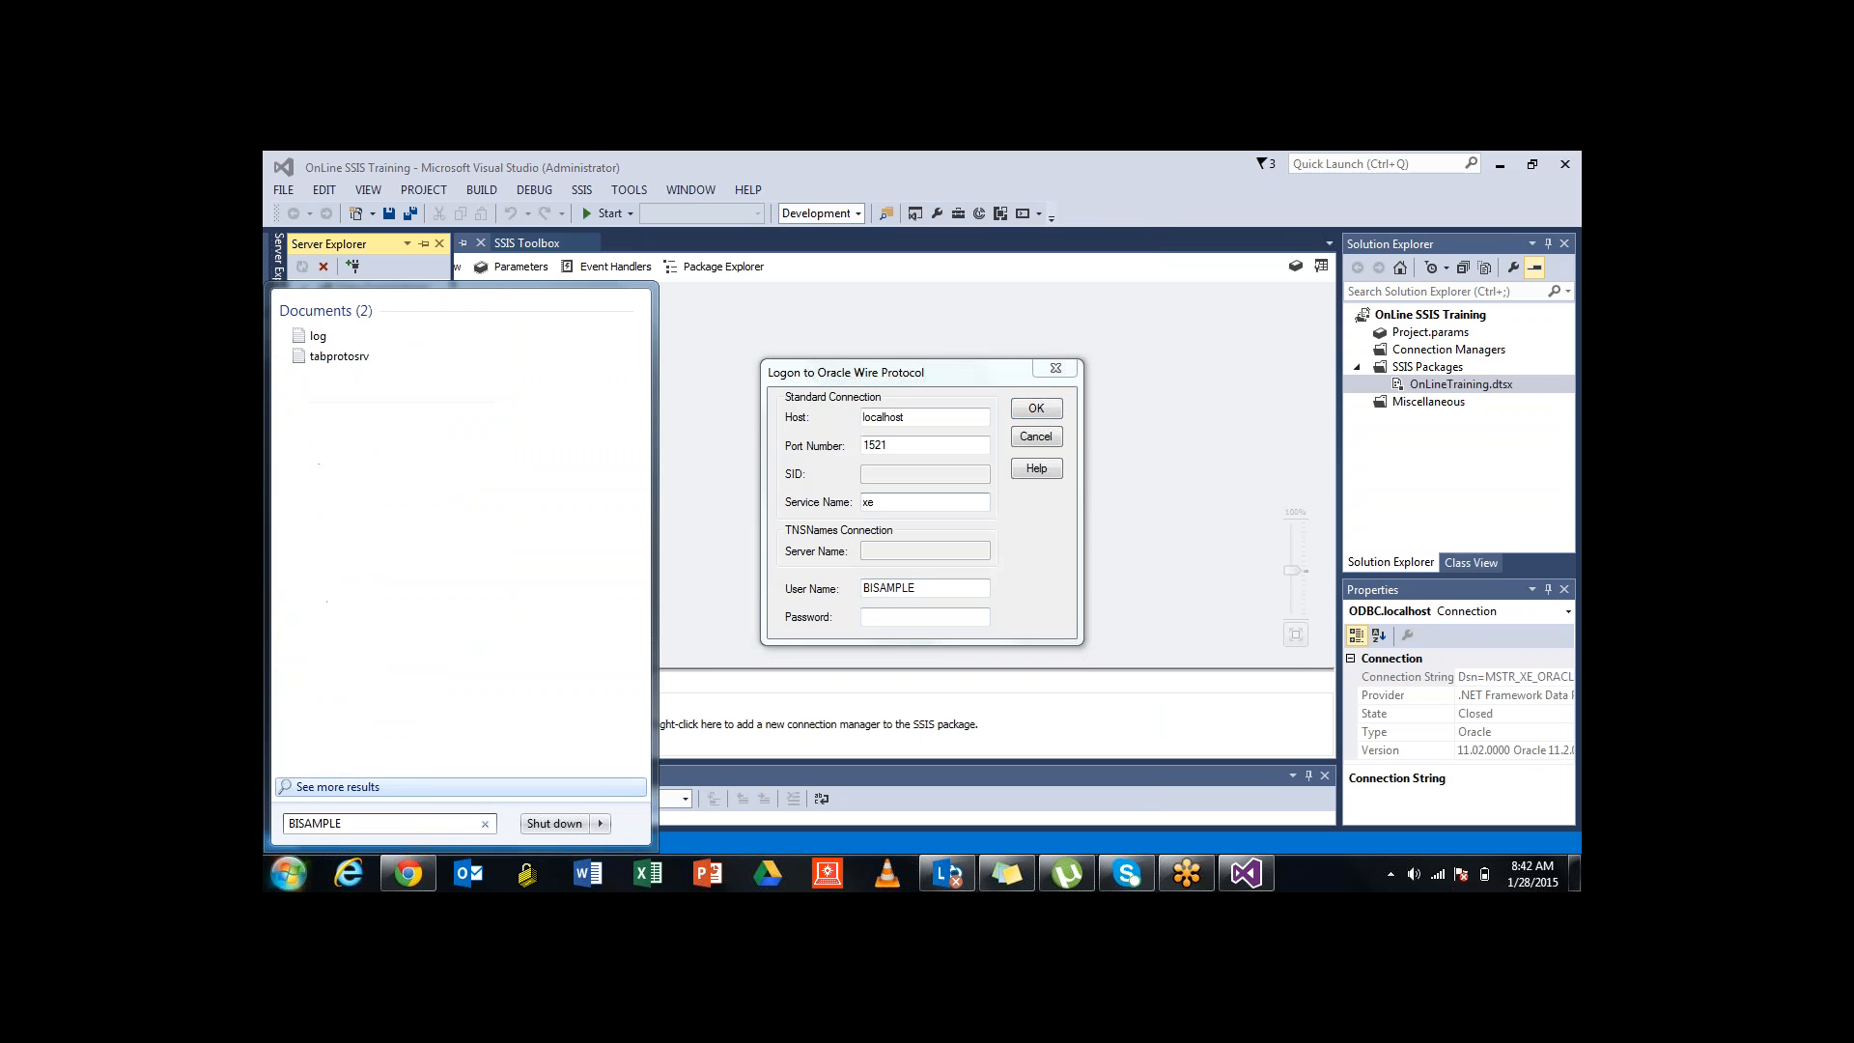
pyautogui.press('super')
pyautogui.hotkey('ctrl', 'v')
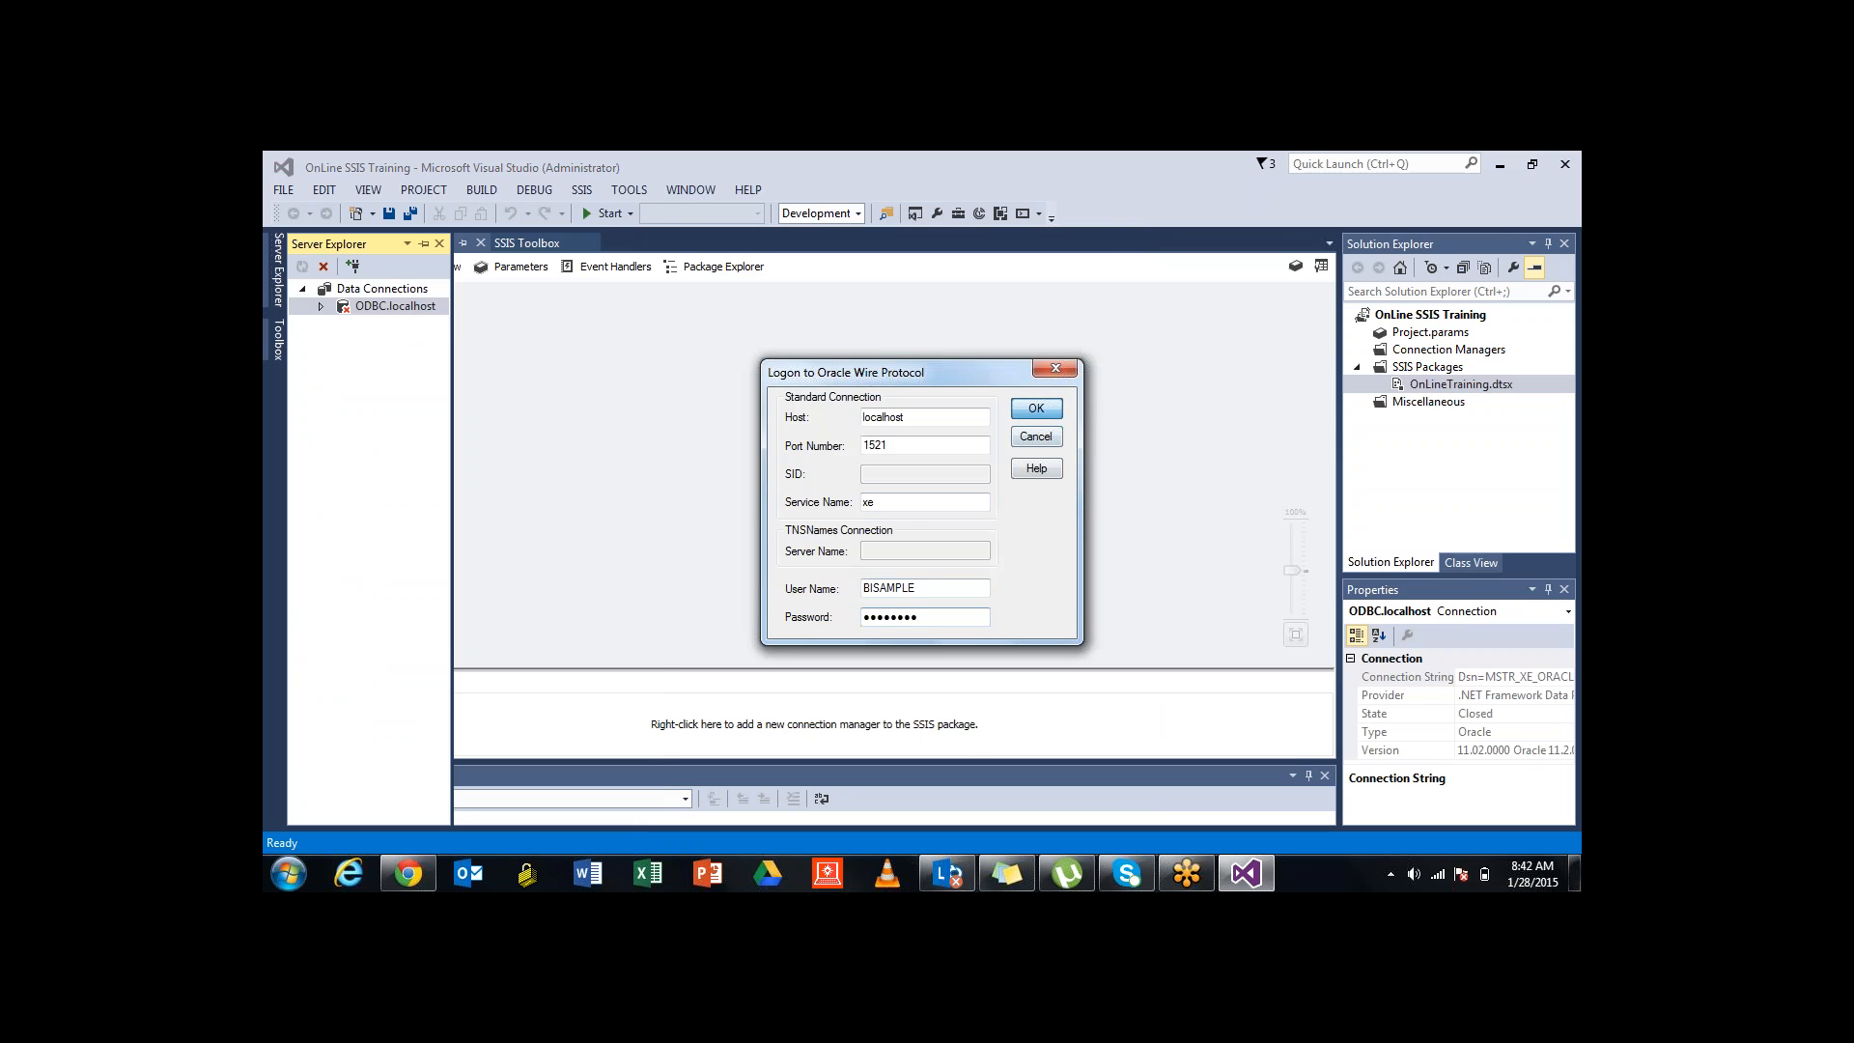
pyautogui.press('Return')
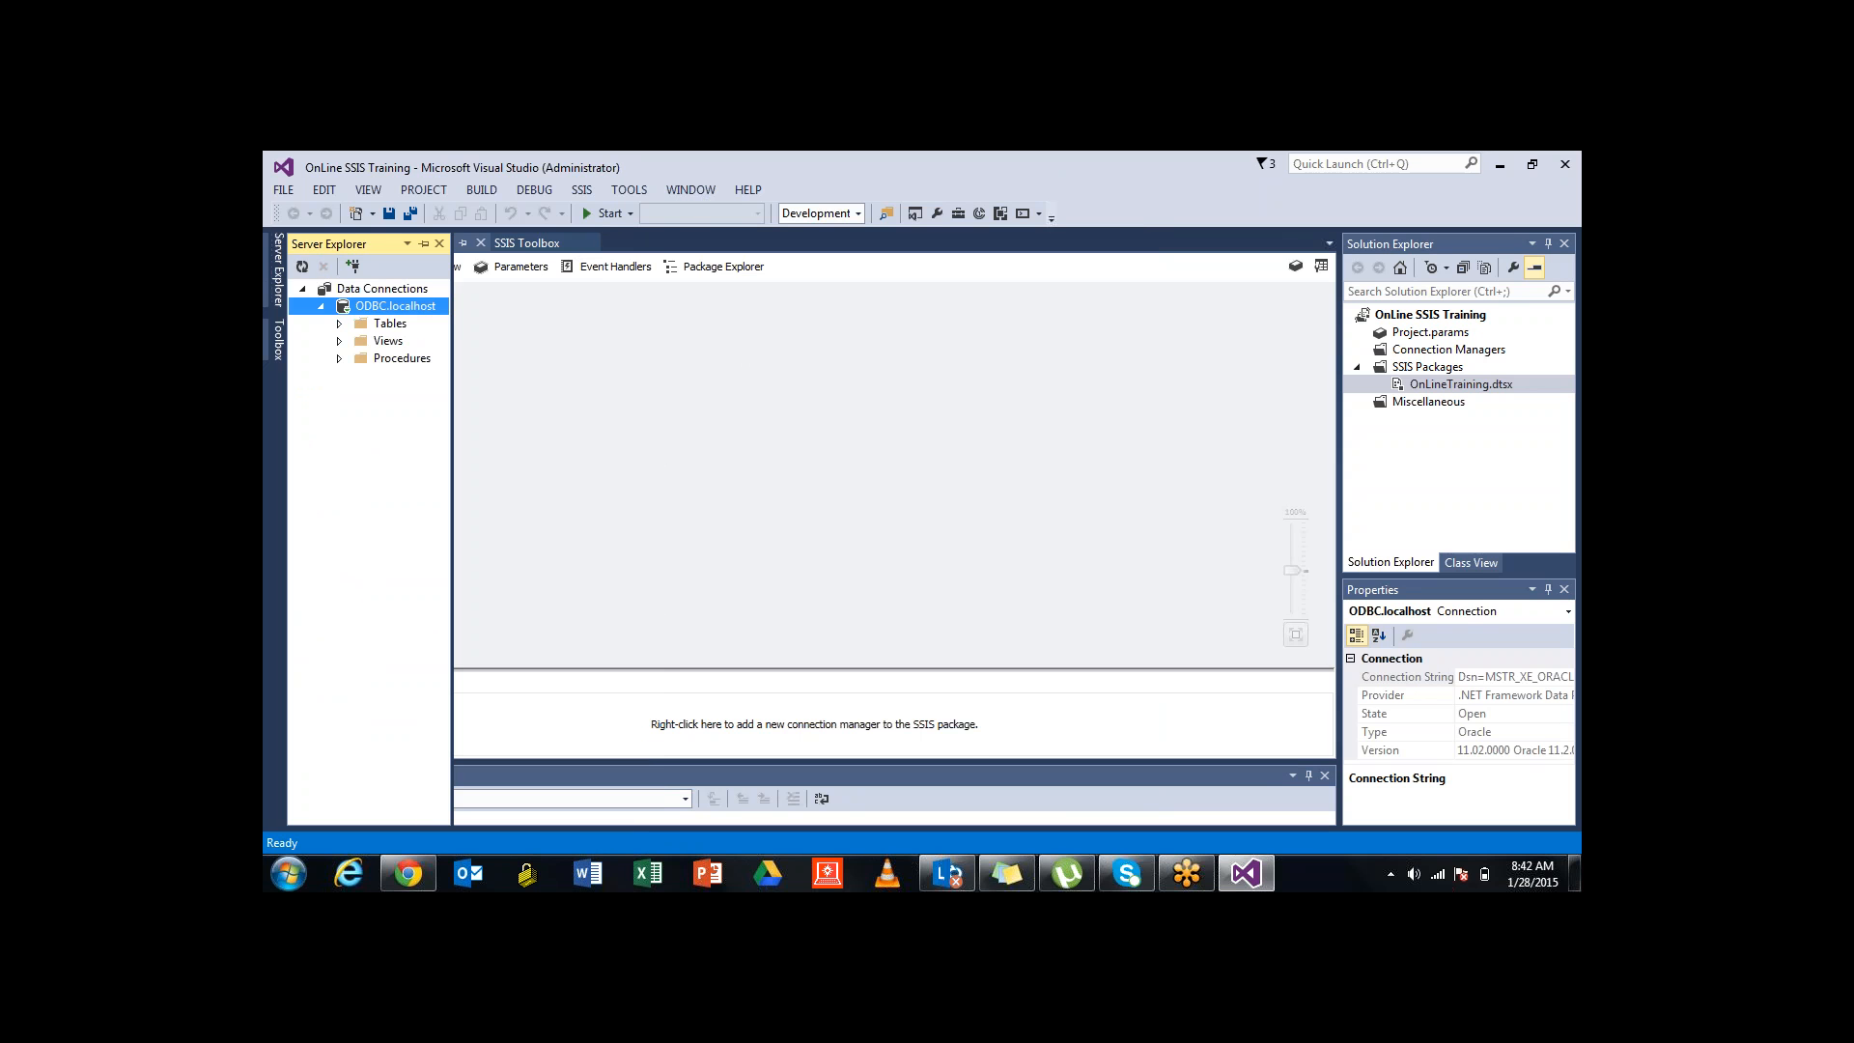
# Expand ODBC.localhost's Tables folder, dismissing the ODBC driver warnings
pyautogui.click(339, 323)
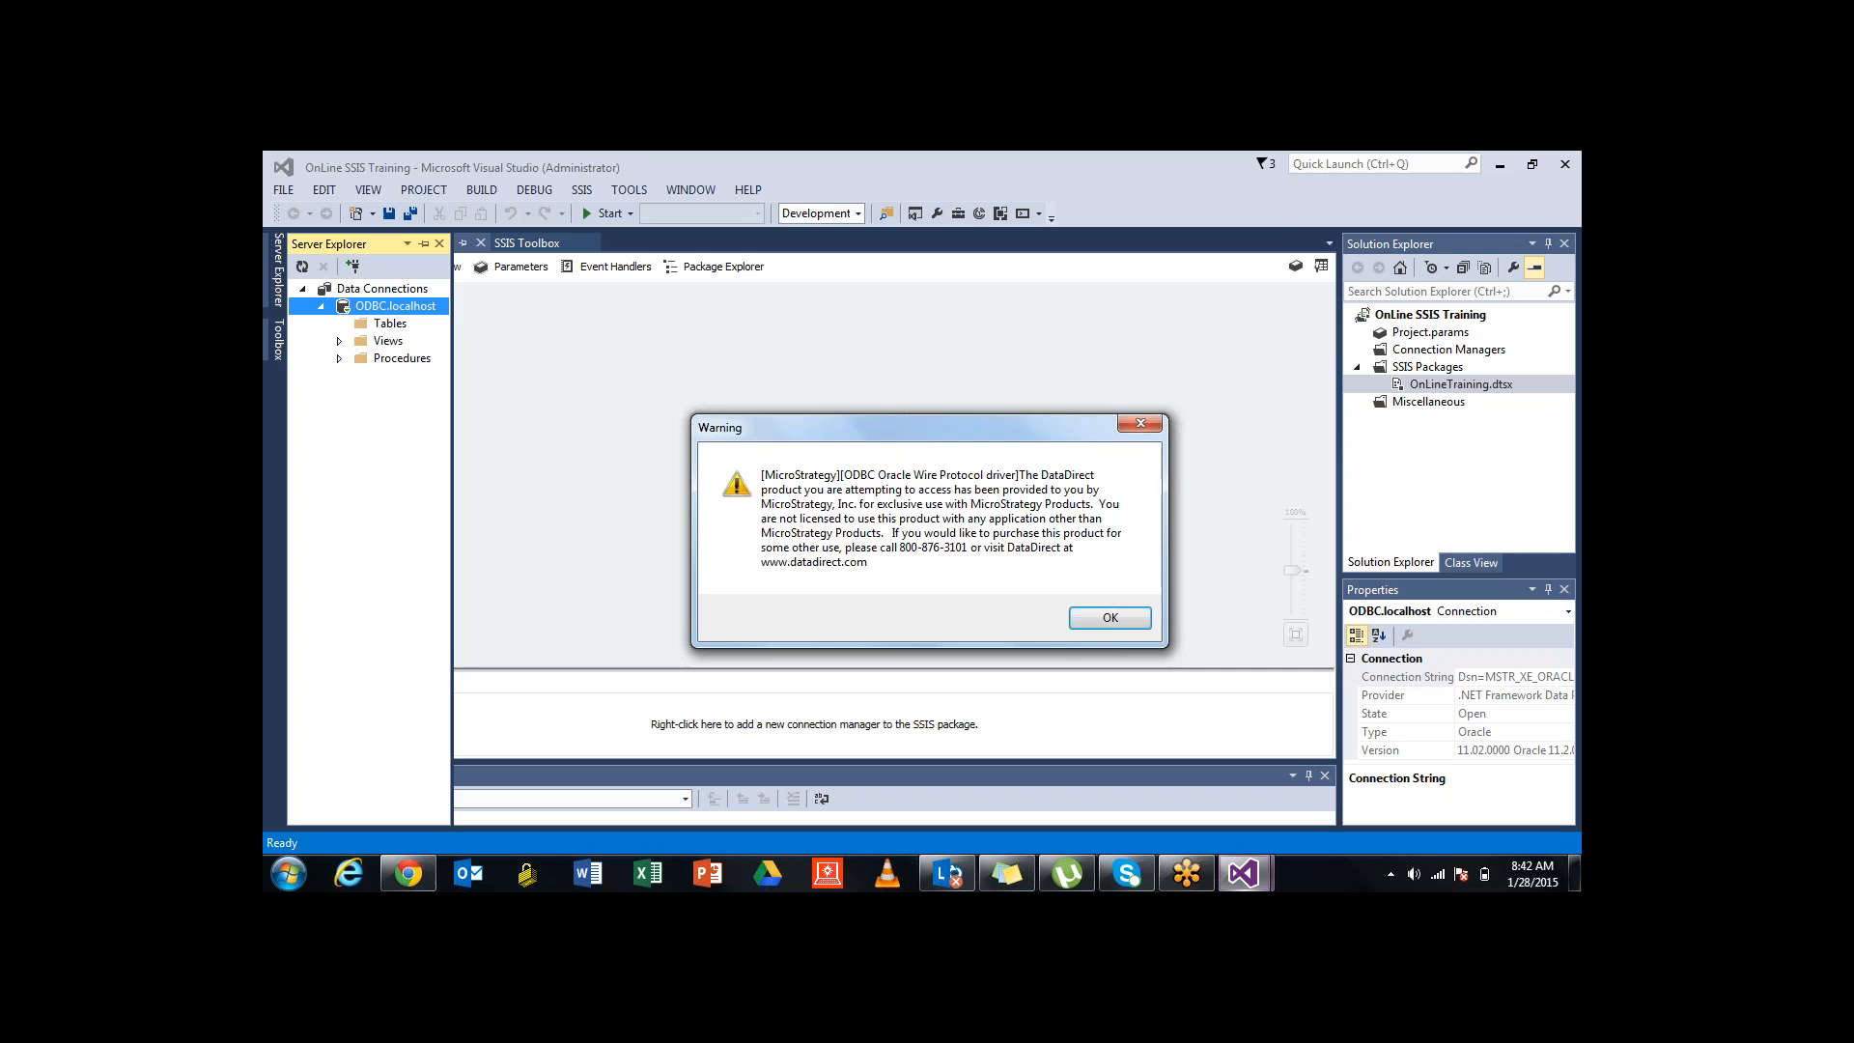
pyautogui.press('Return')
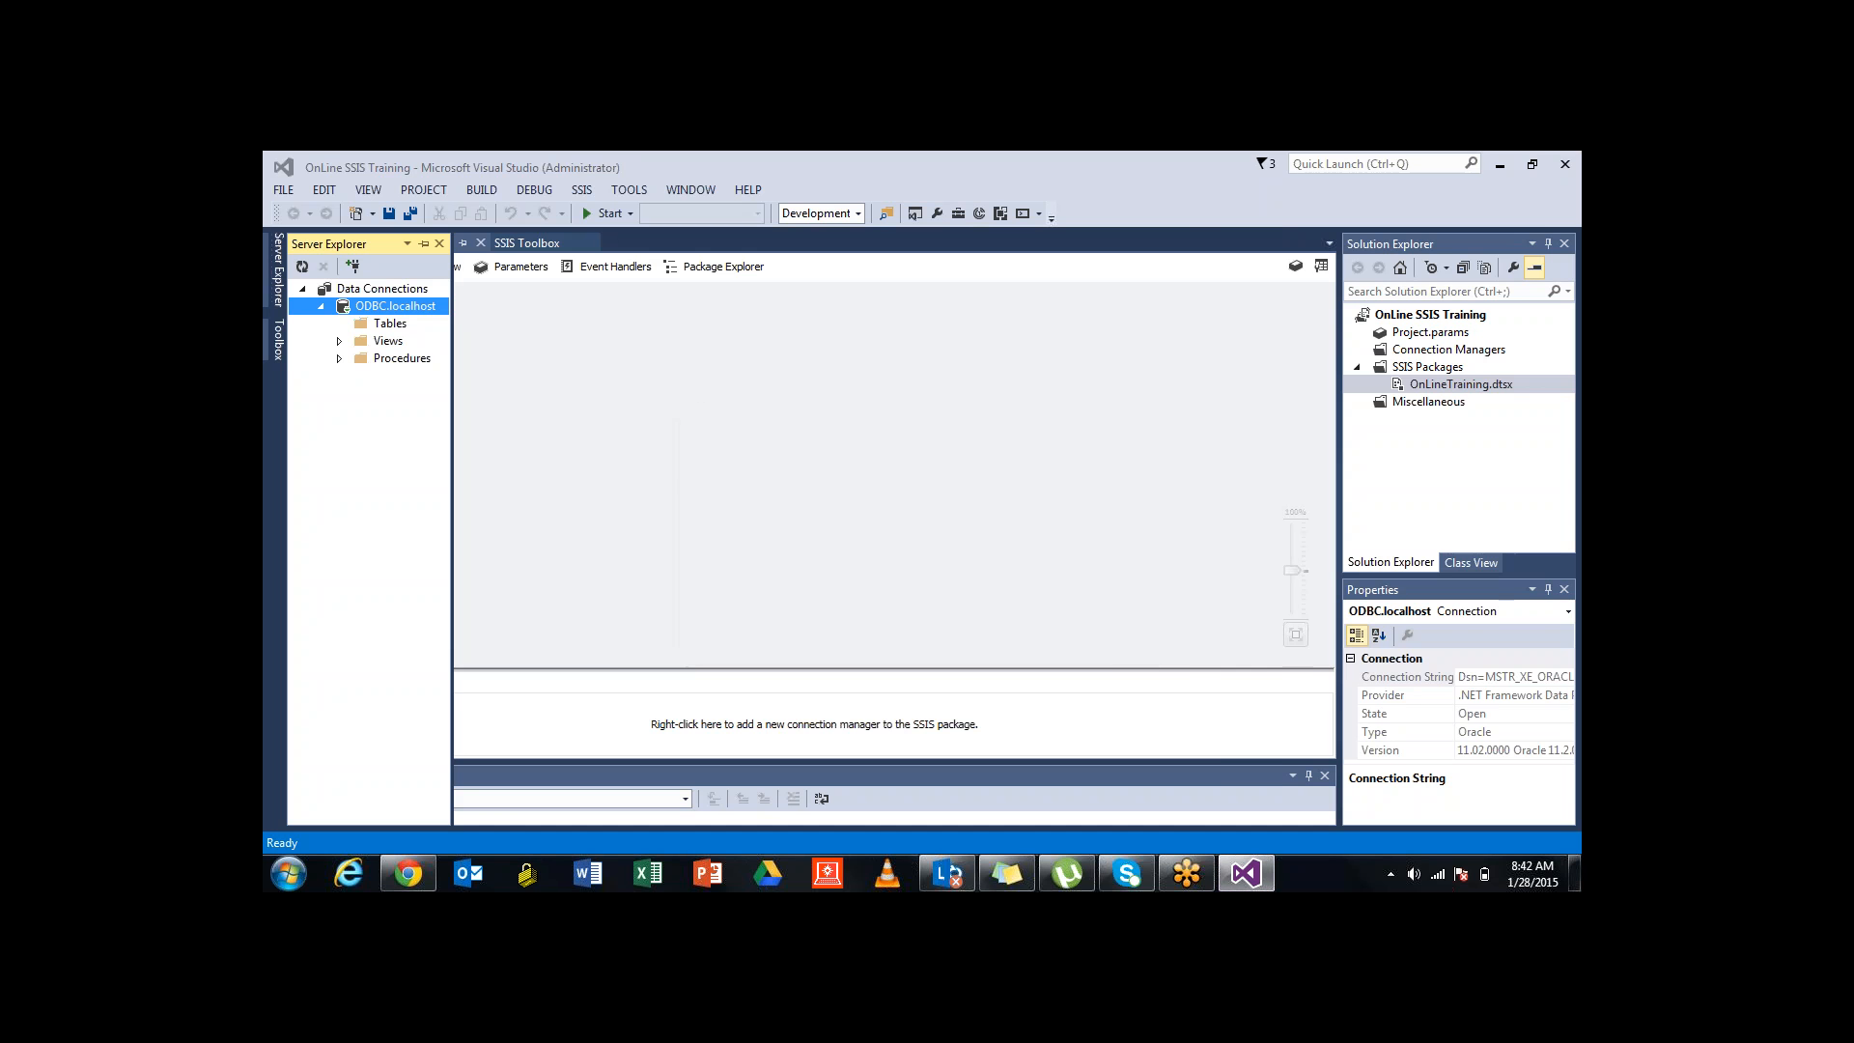
pyautogui.click(1110, 618)
pyautogui.click(1111, 618)
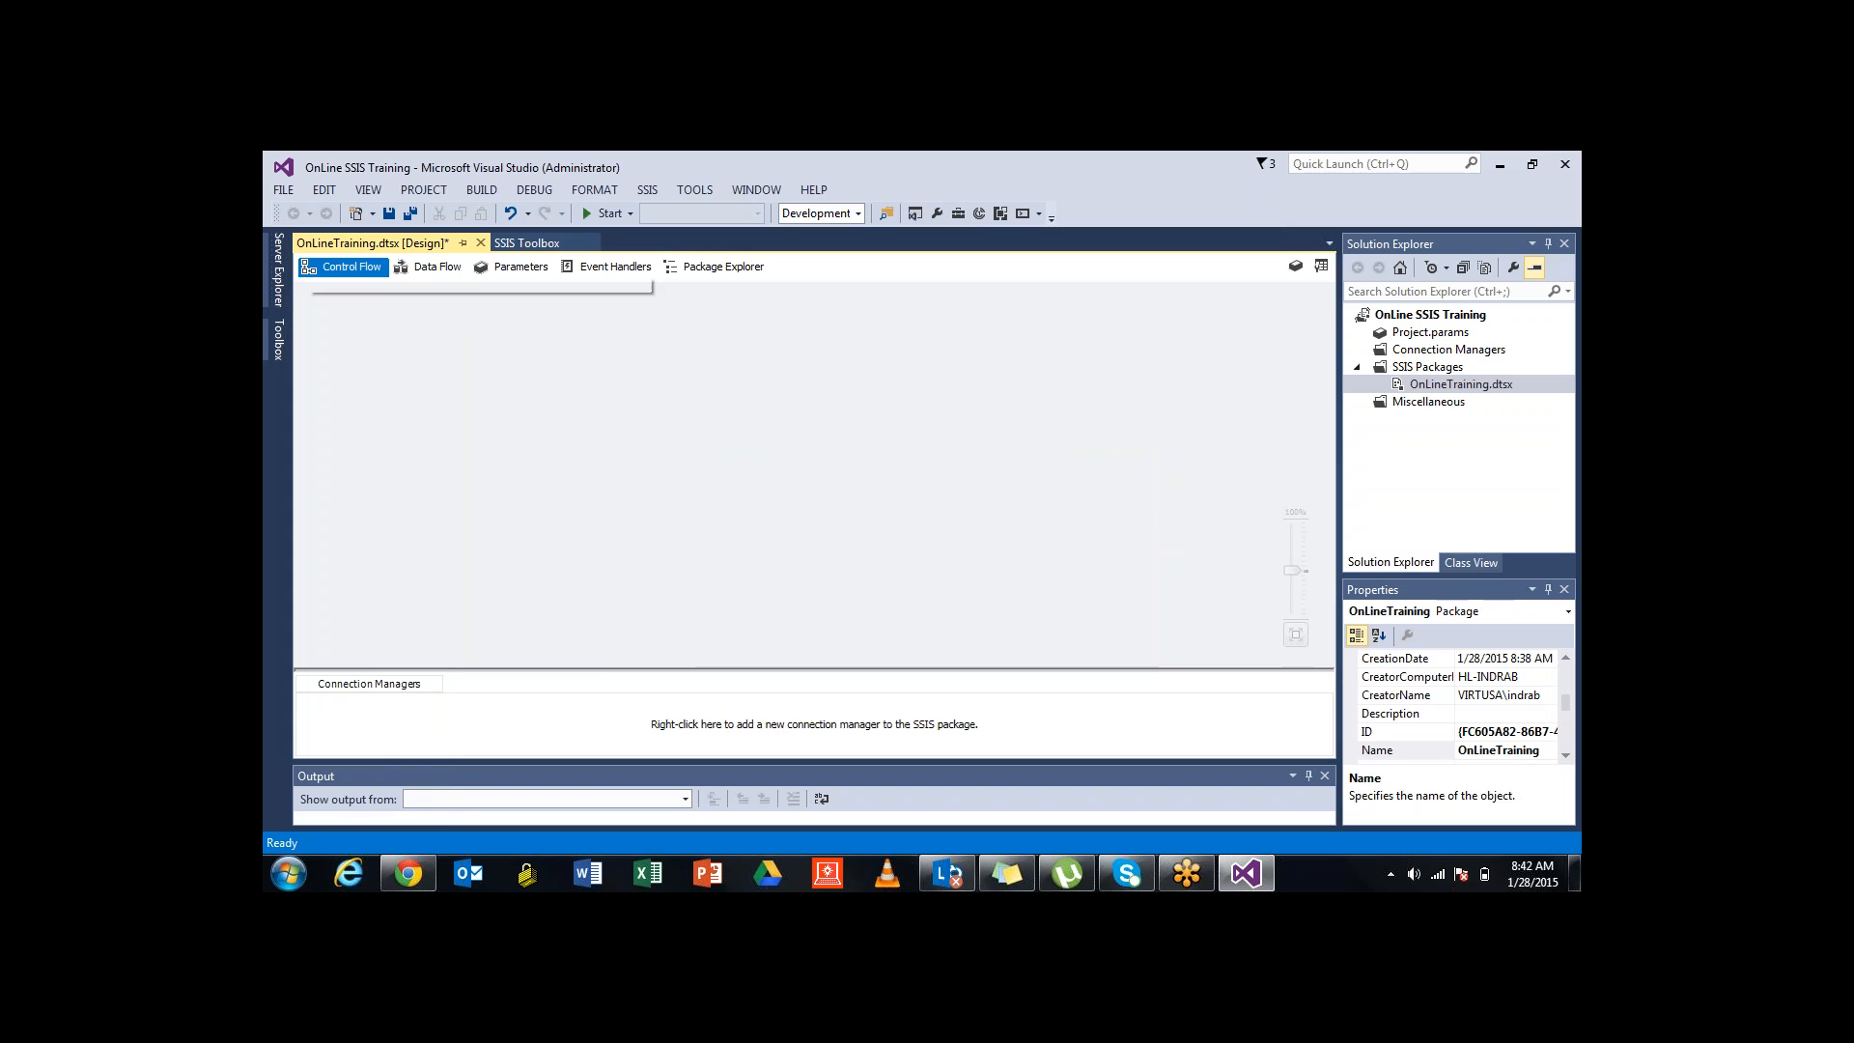
pyautogui.click(278, 270)
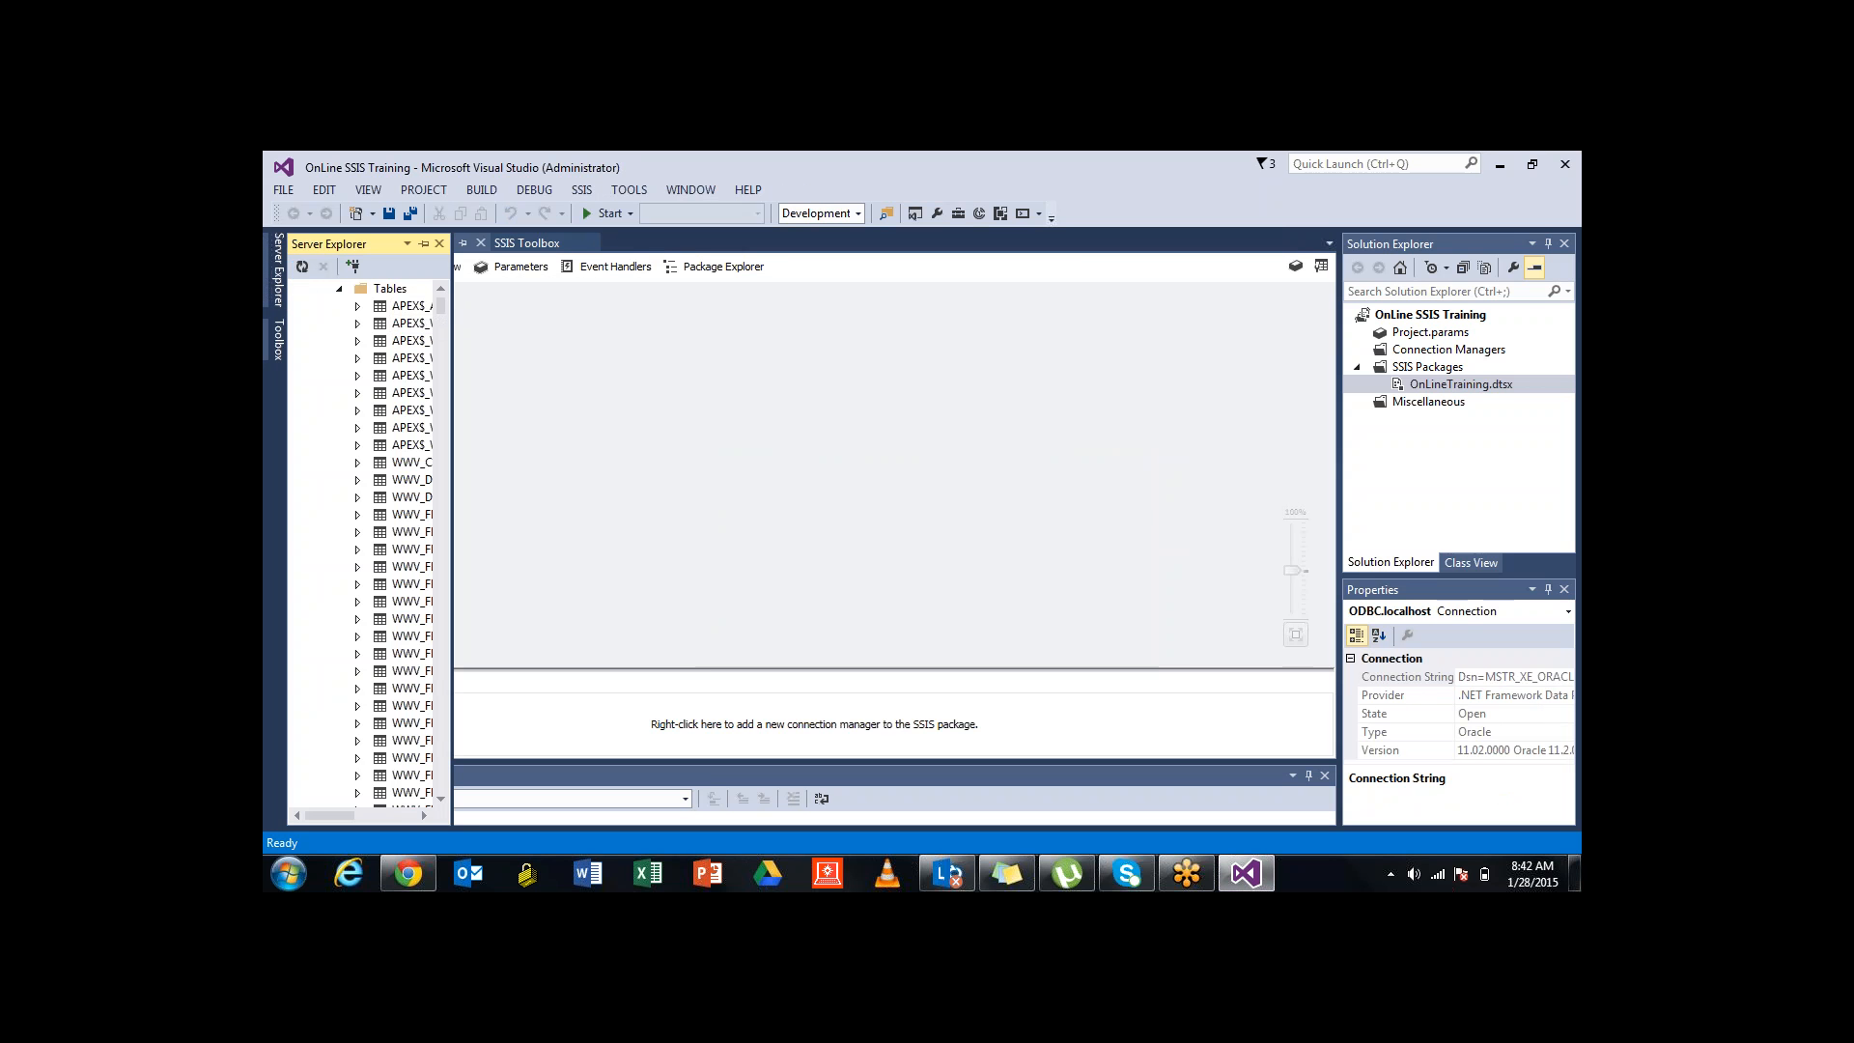
# Widen Server Explorer and scroll through tables like APEX_ACL, INF_TRG_DIM_EMP and SAMP_CUSTOMERS_D
pyautogui.moveTo(452, 439); pyautogui.dragTo(514, 439)
pyautogui.scroll(-15, 473, 440)
pyautogui.scroll(-20, 434, 512)
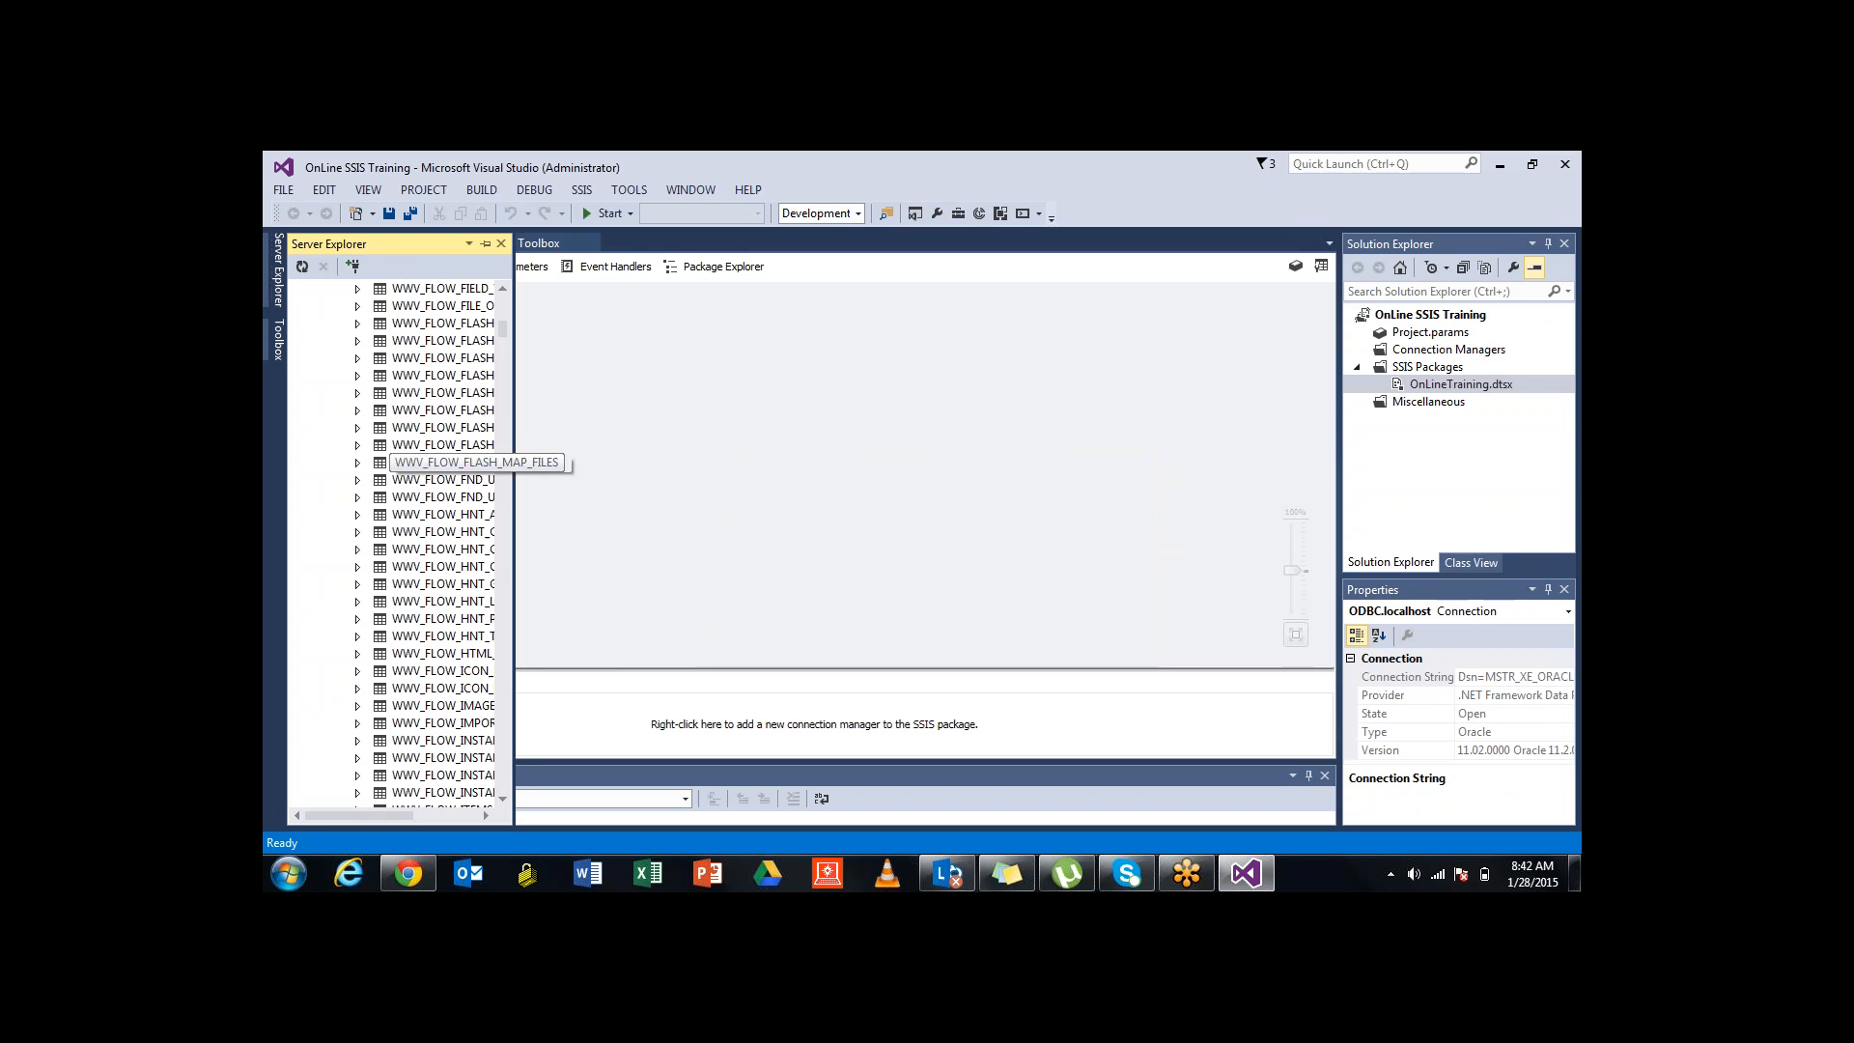
pyautogui.scroll(-20, 435, 502)
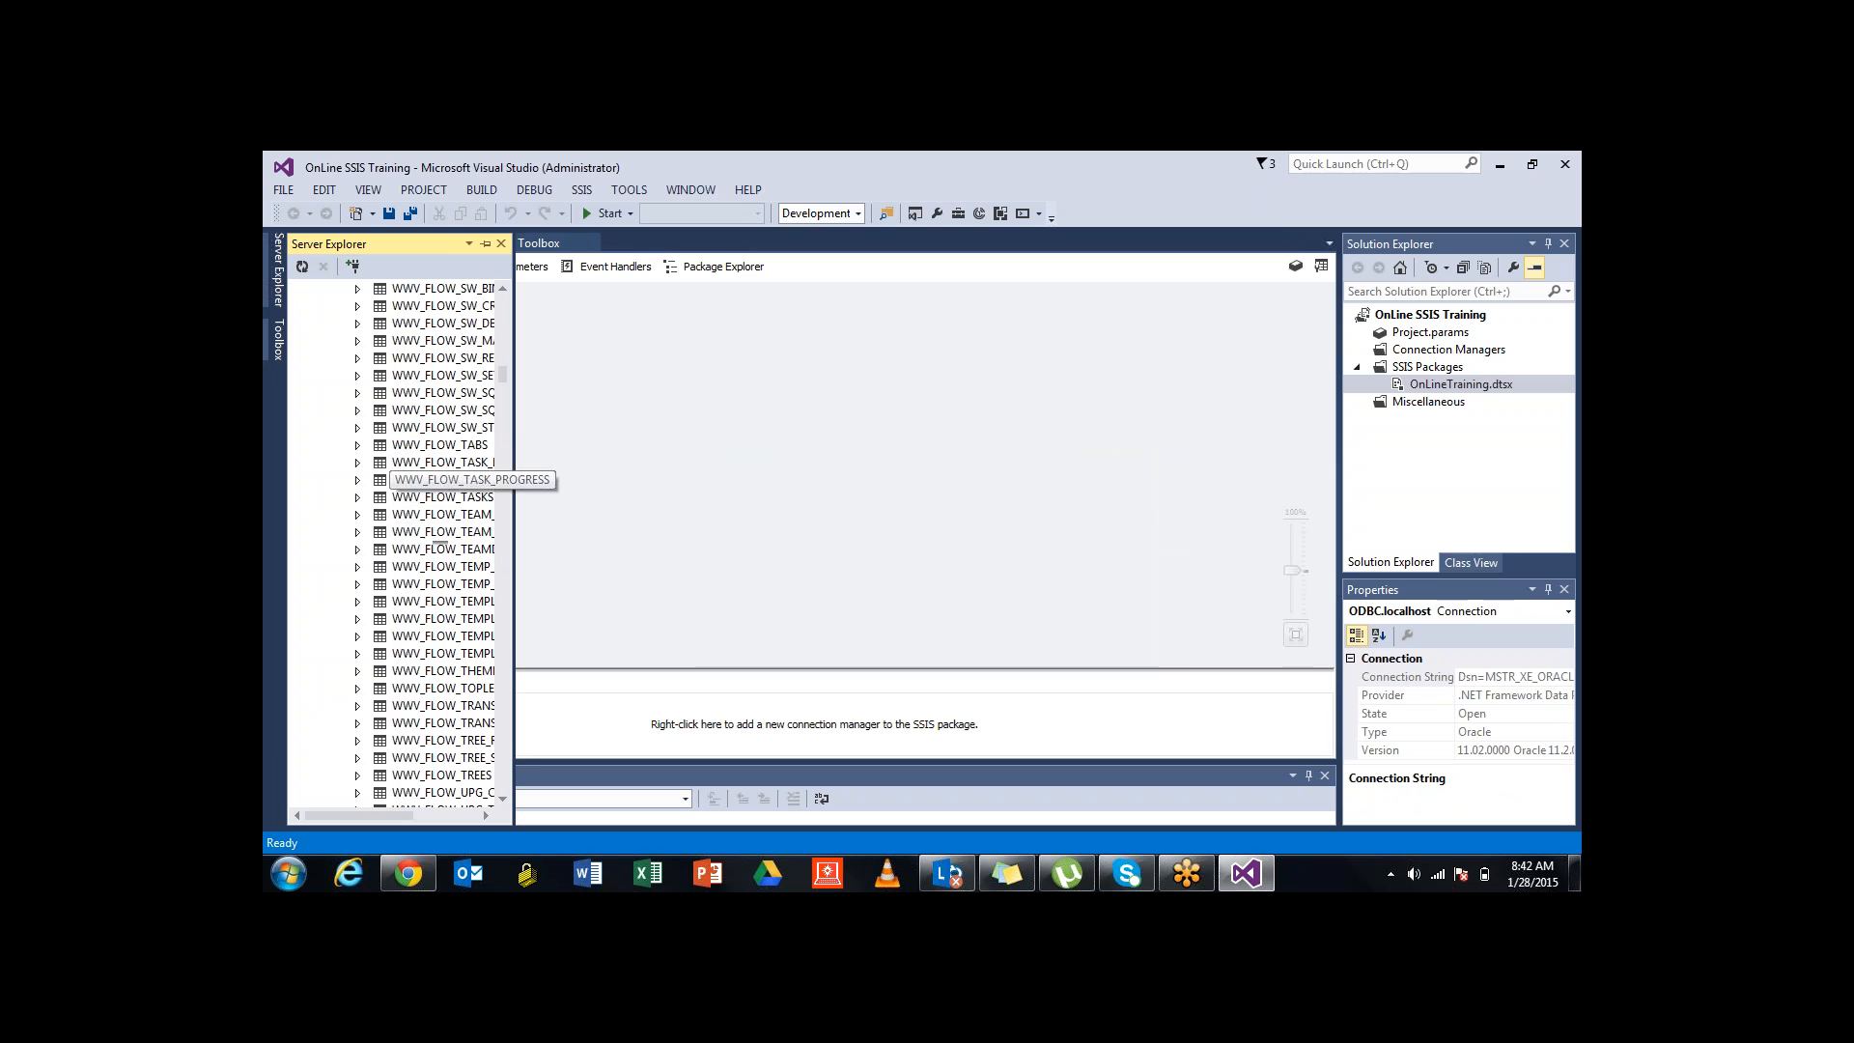
pyautogui.scroll(-20, 435, 541)
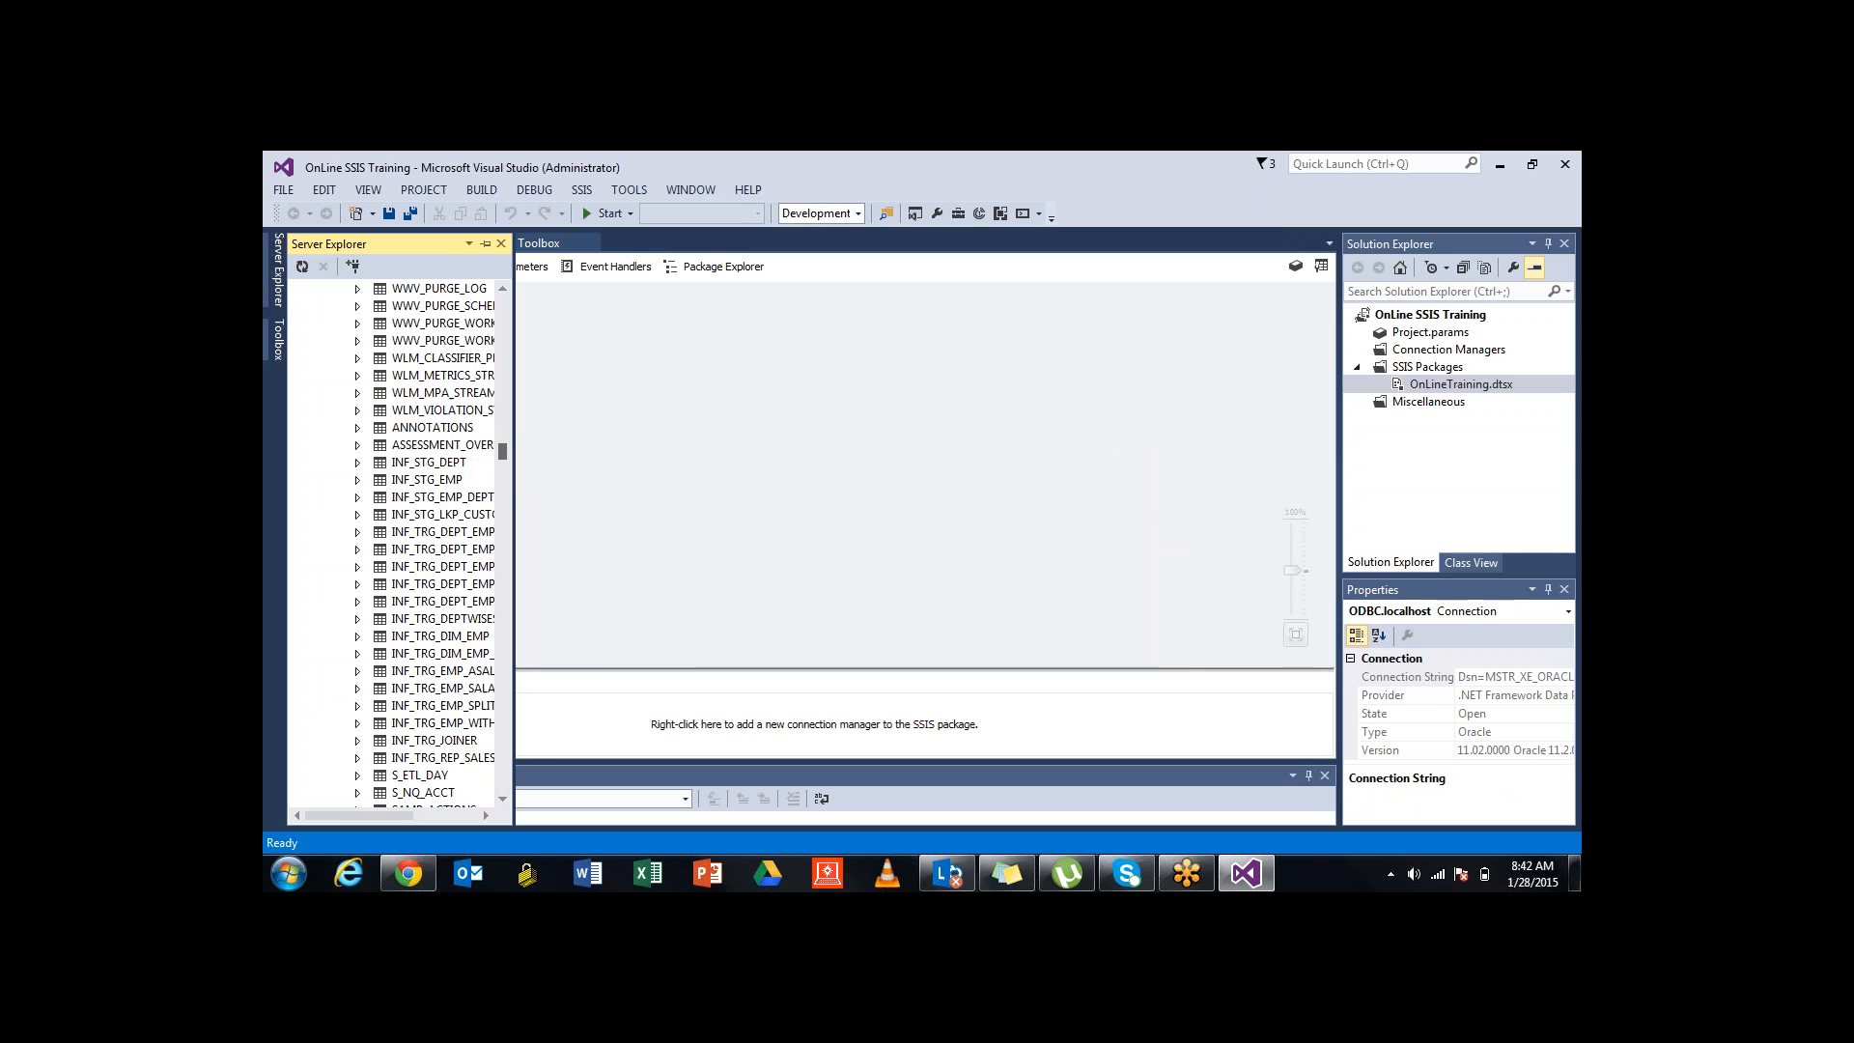
pyautogui.scroll(5, 434, 541)
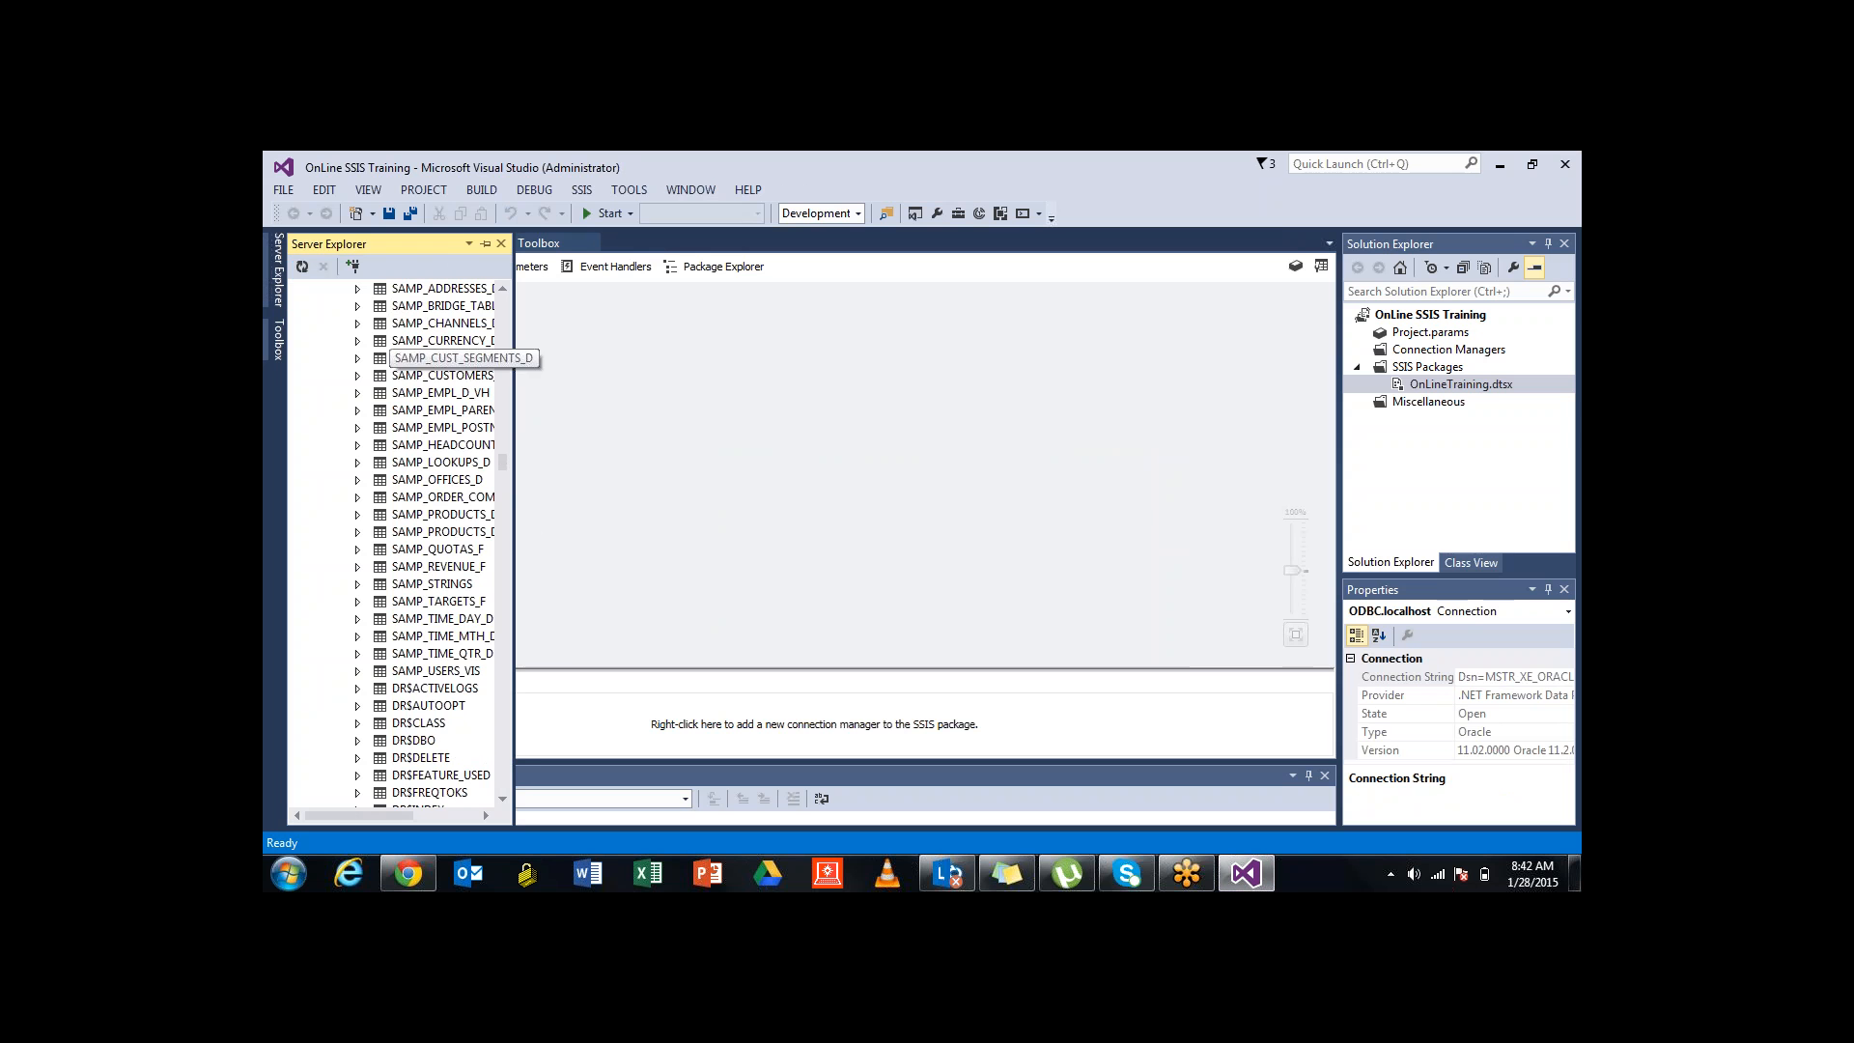
pyautogui.scroll(15, 434, 541)
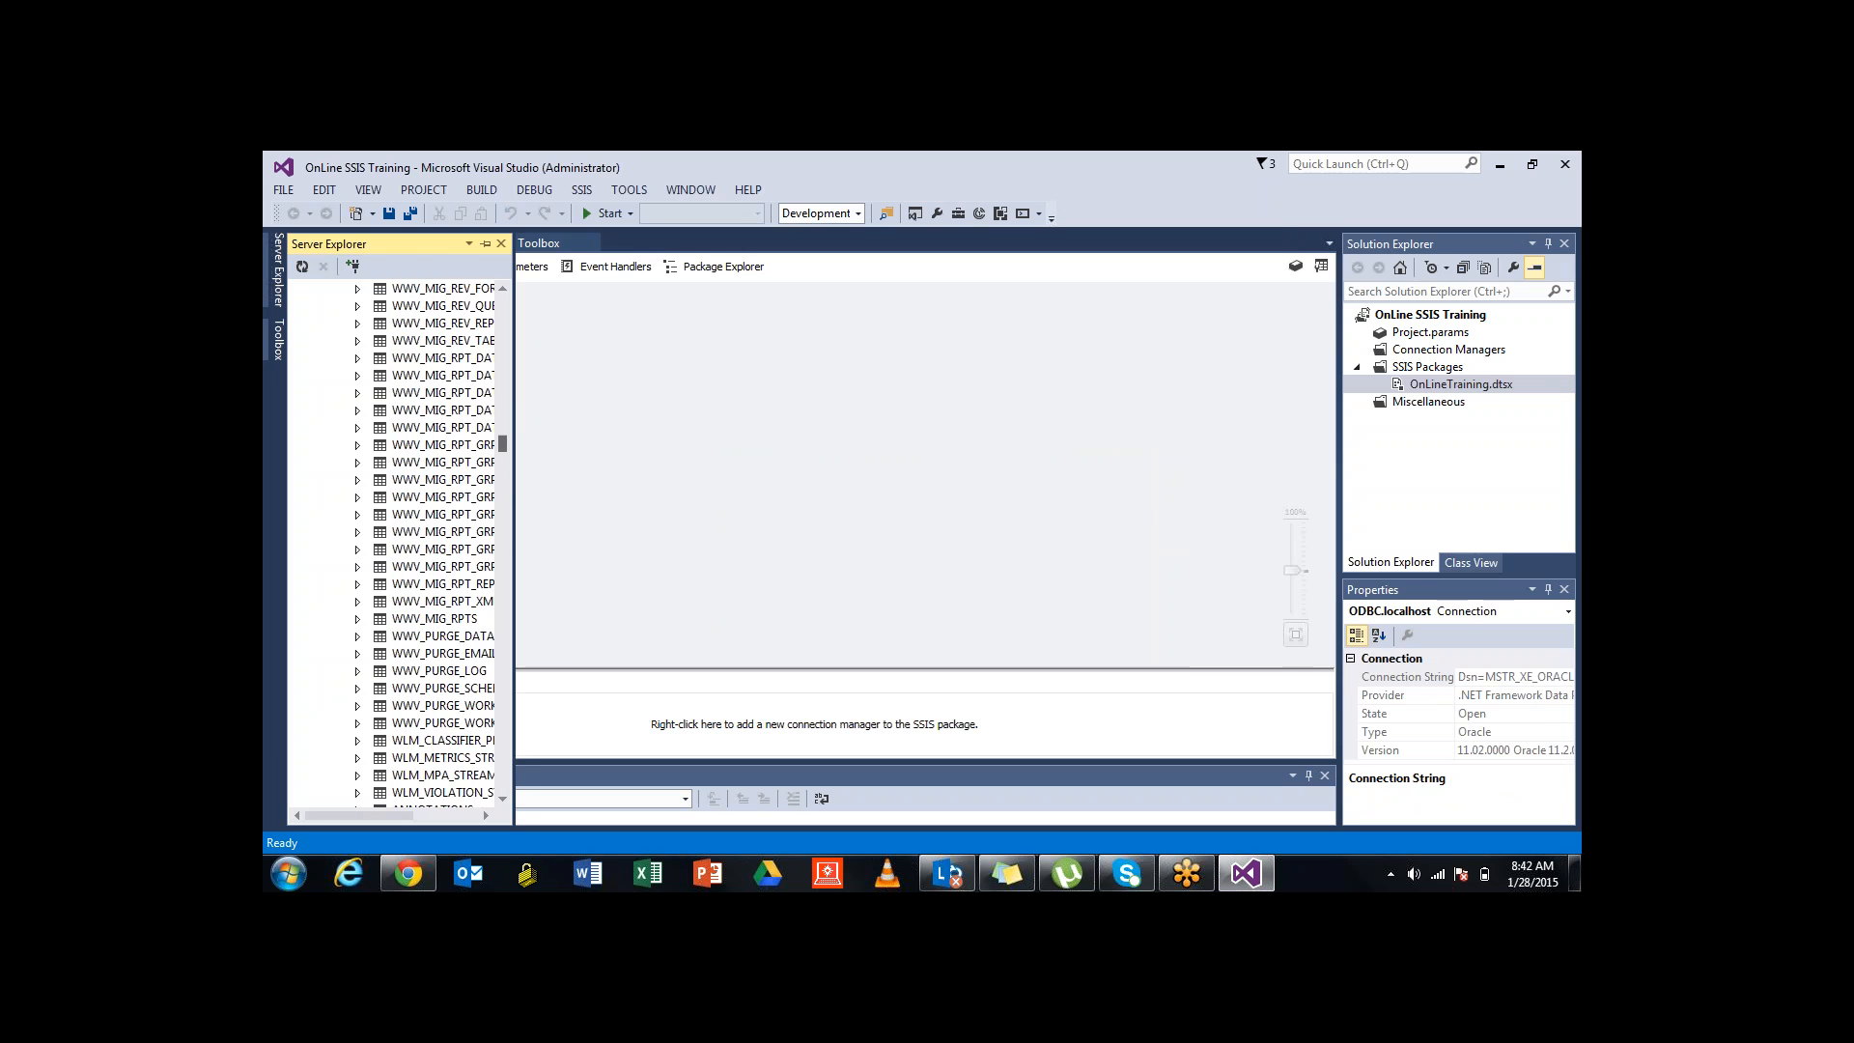
pyautogui.scroll(20, 435, 541)
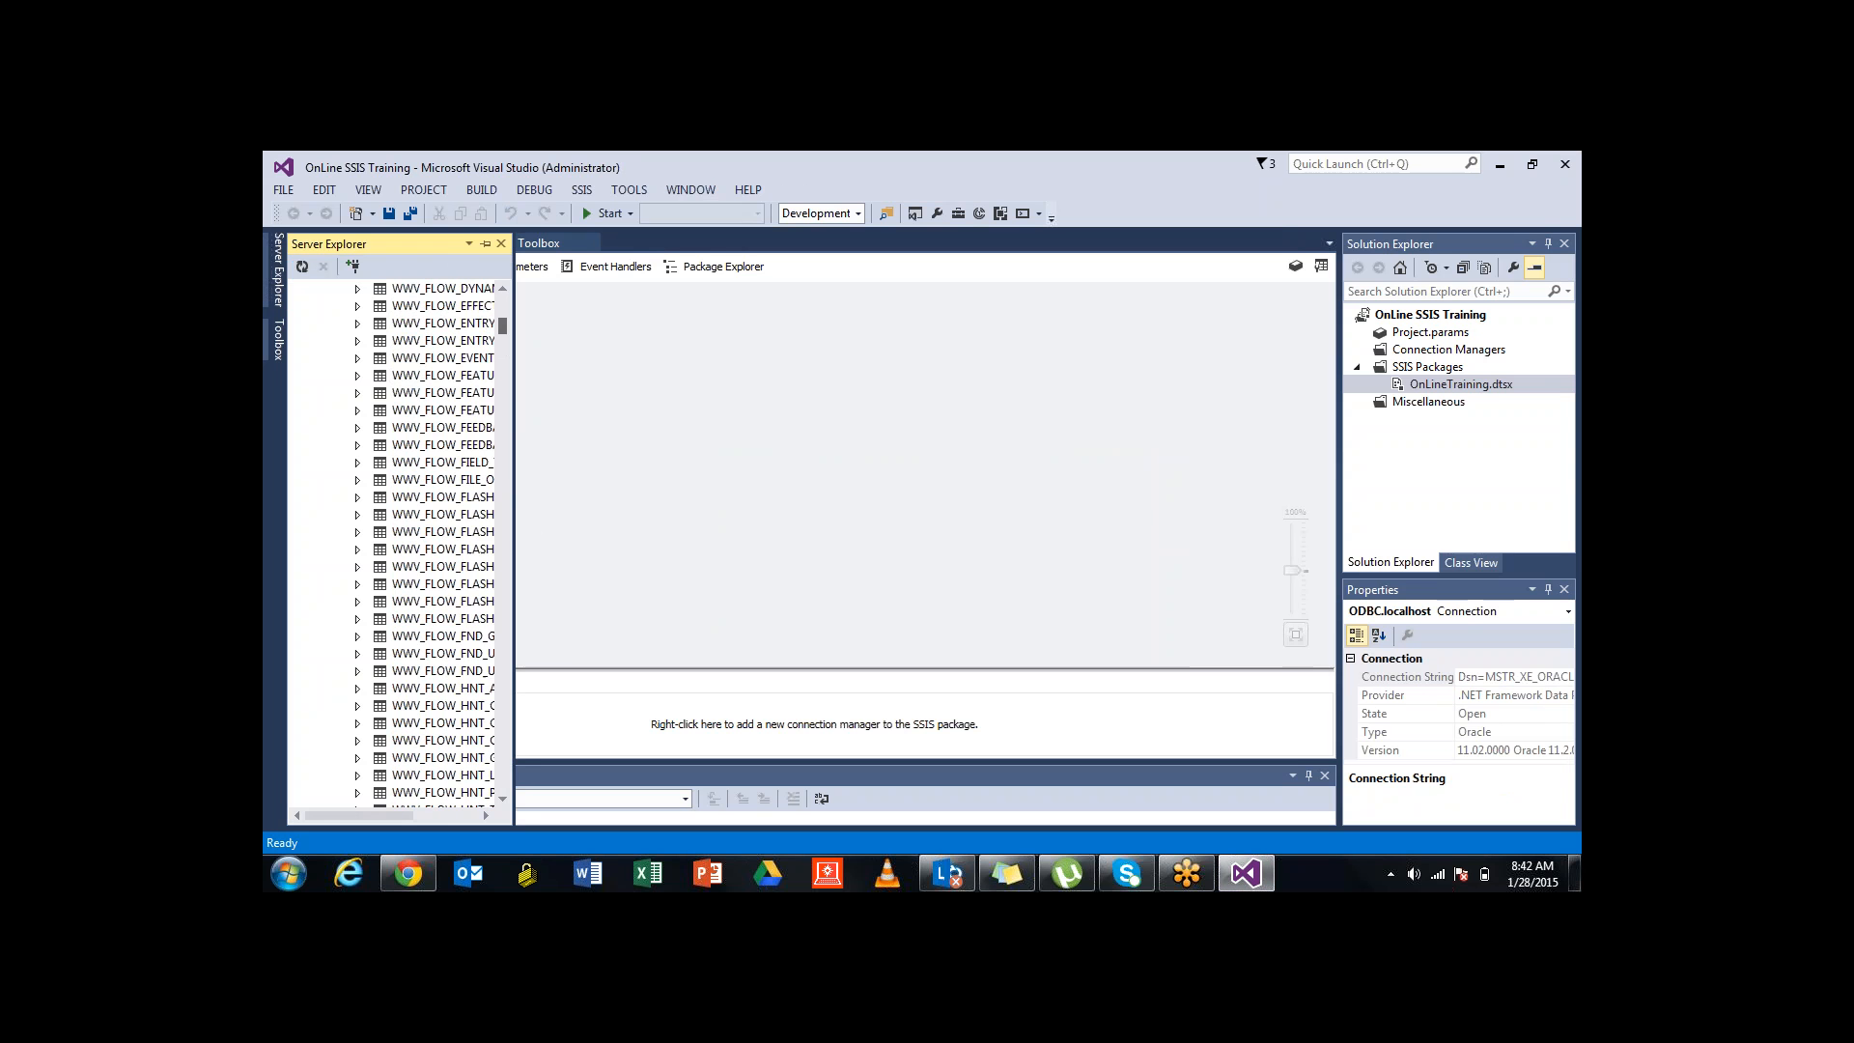
pyautogui.scroll(10, 434, 541)
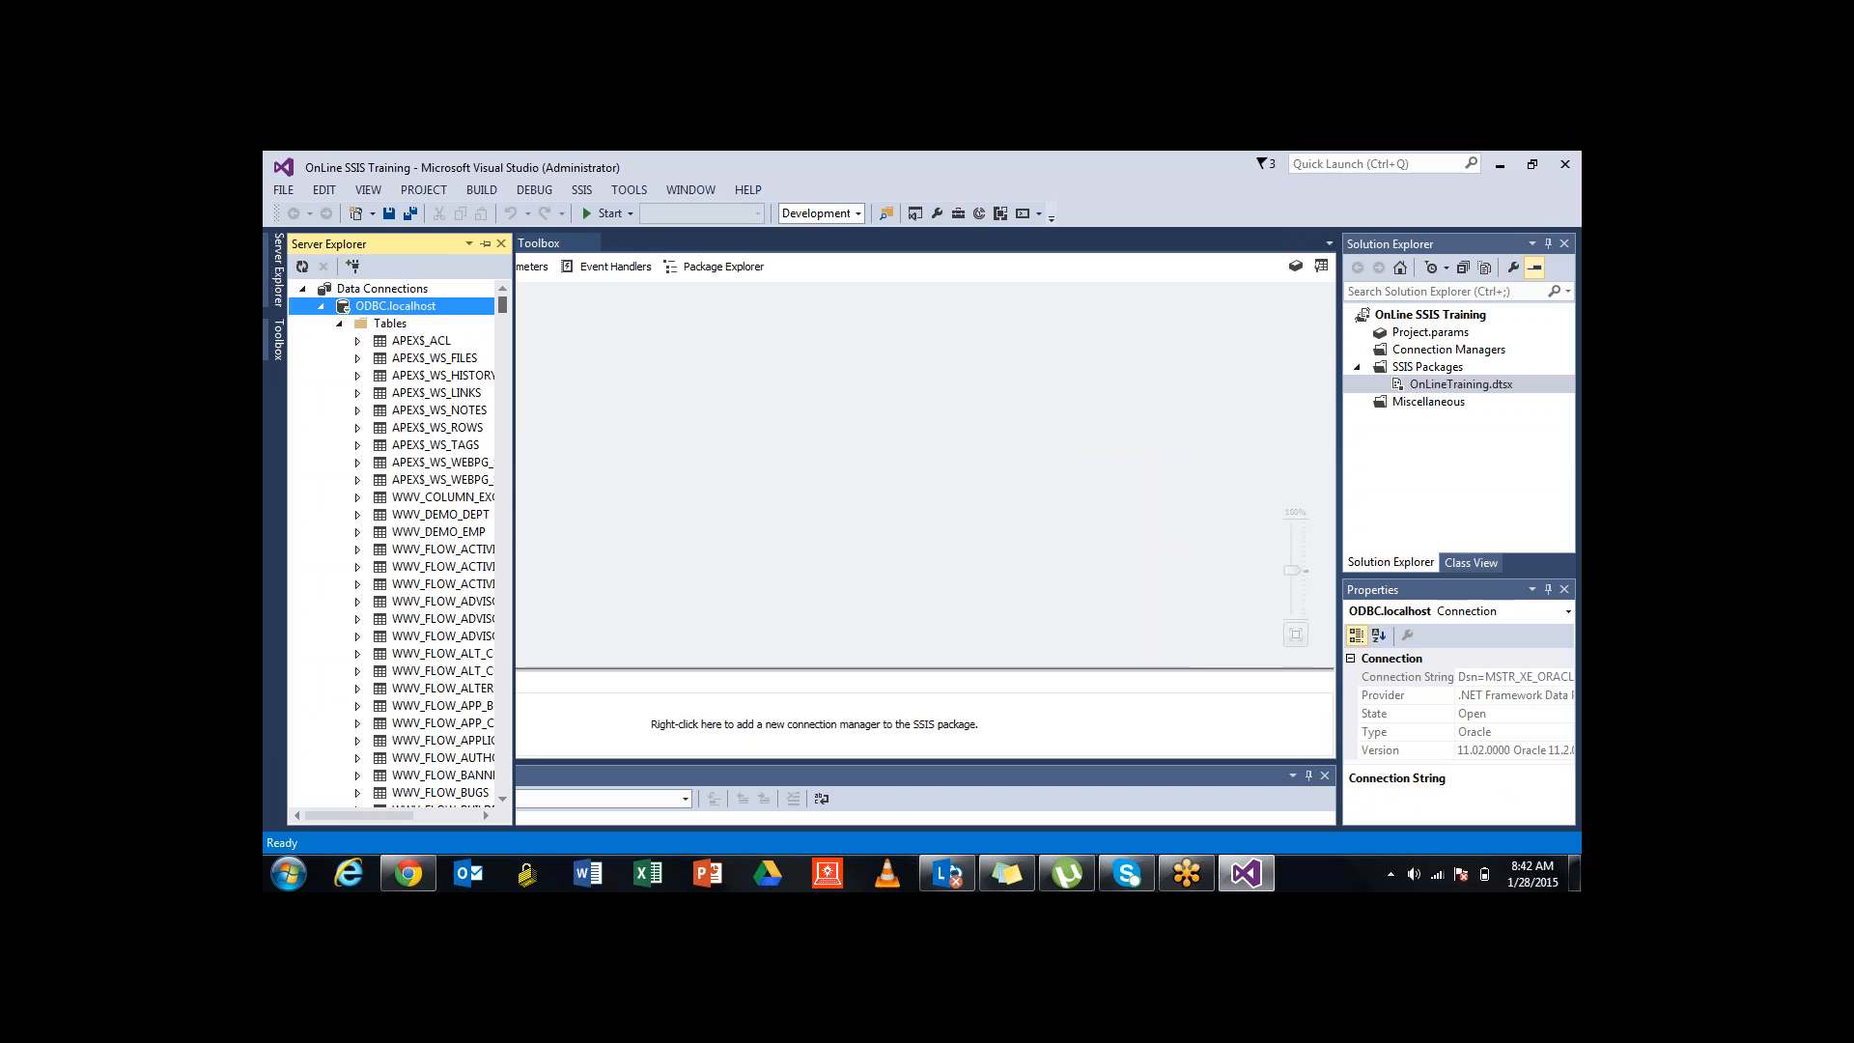
pyautogui.scroll(-20, 434, 541)
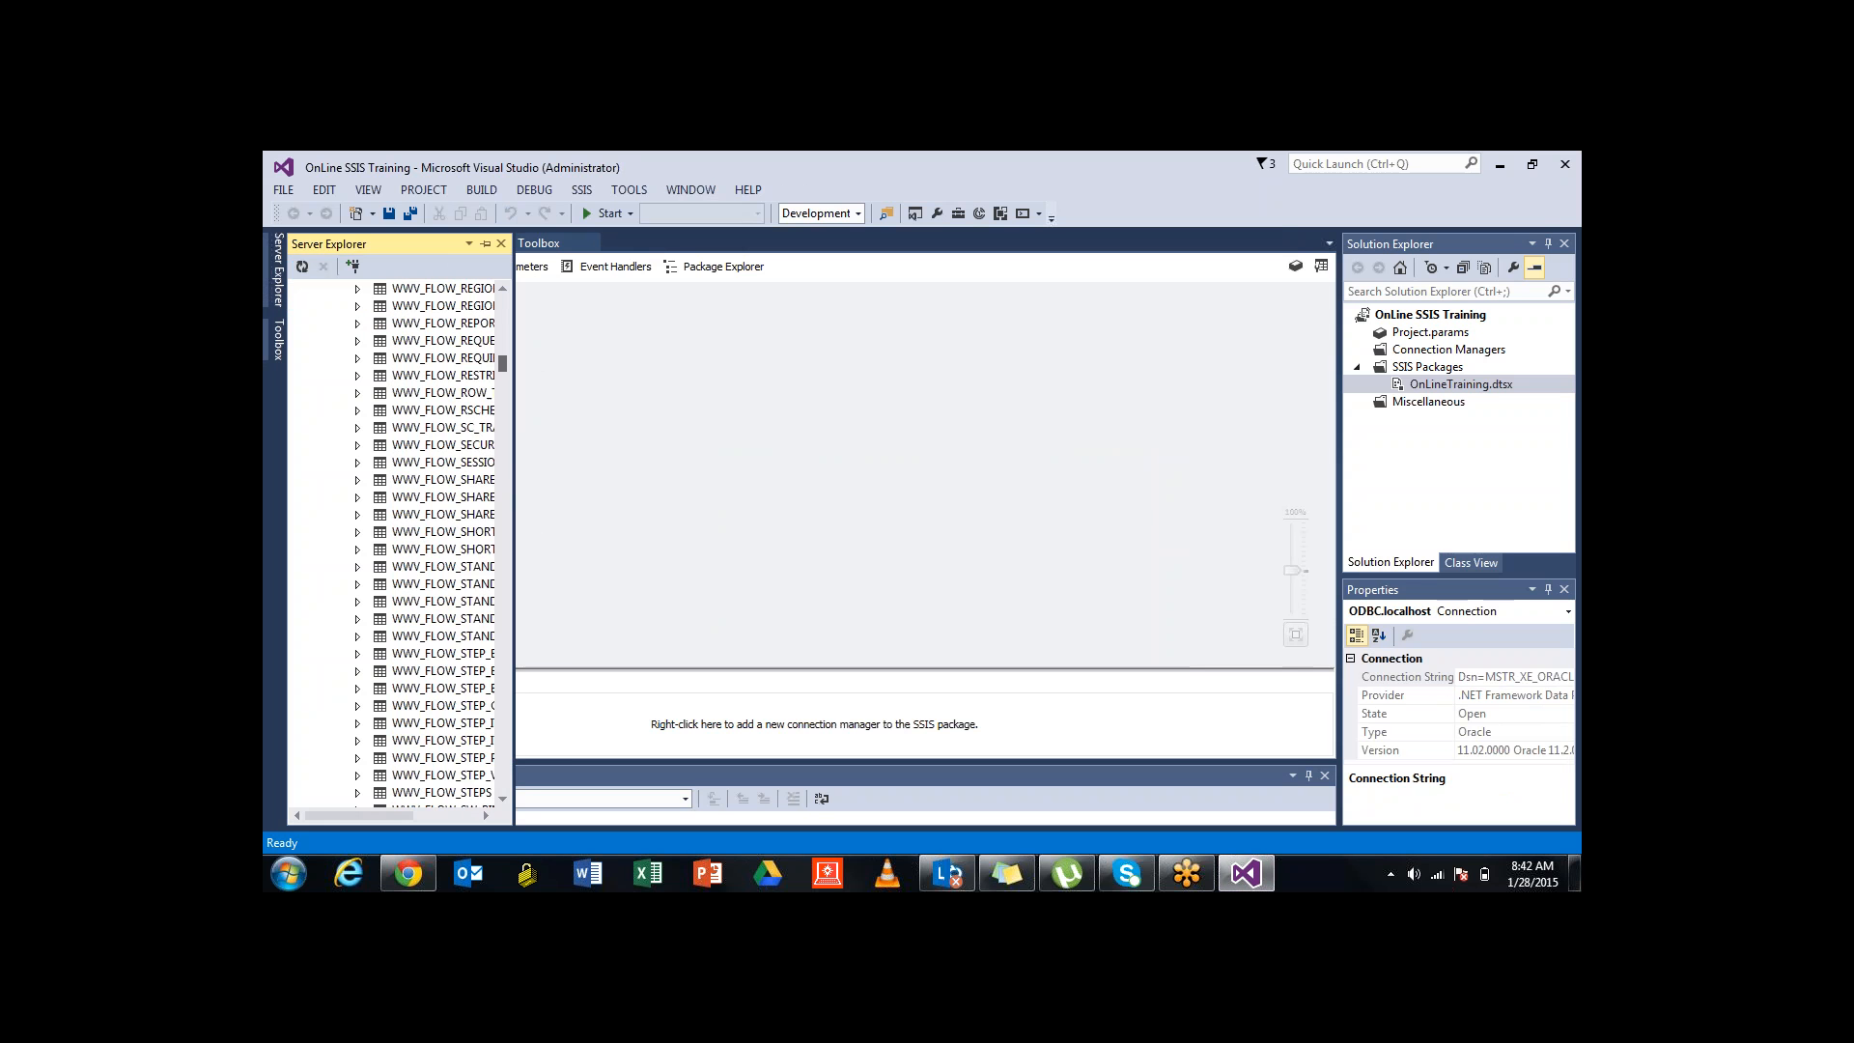
pyautogui.scroll(-15, 435, 541)
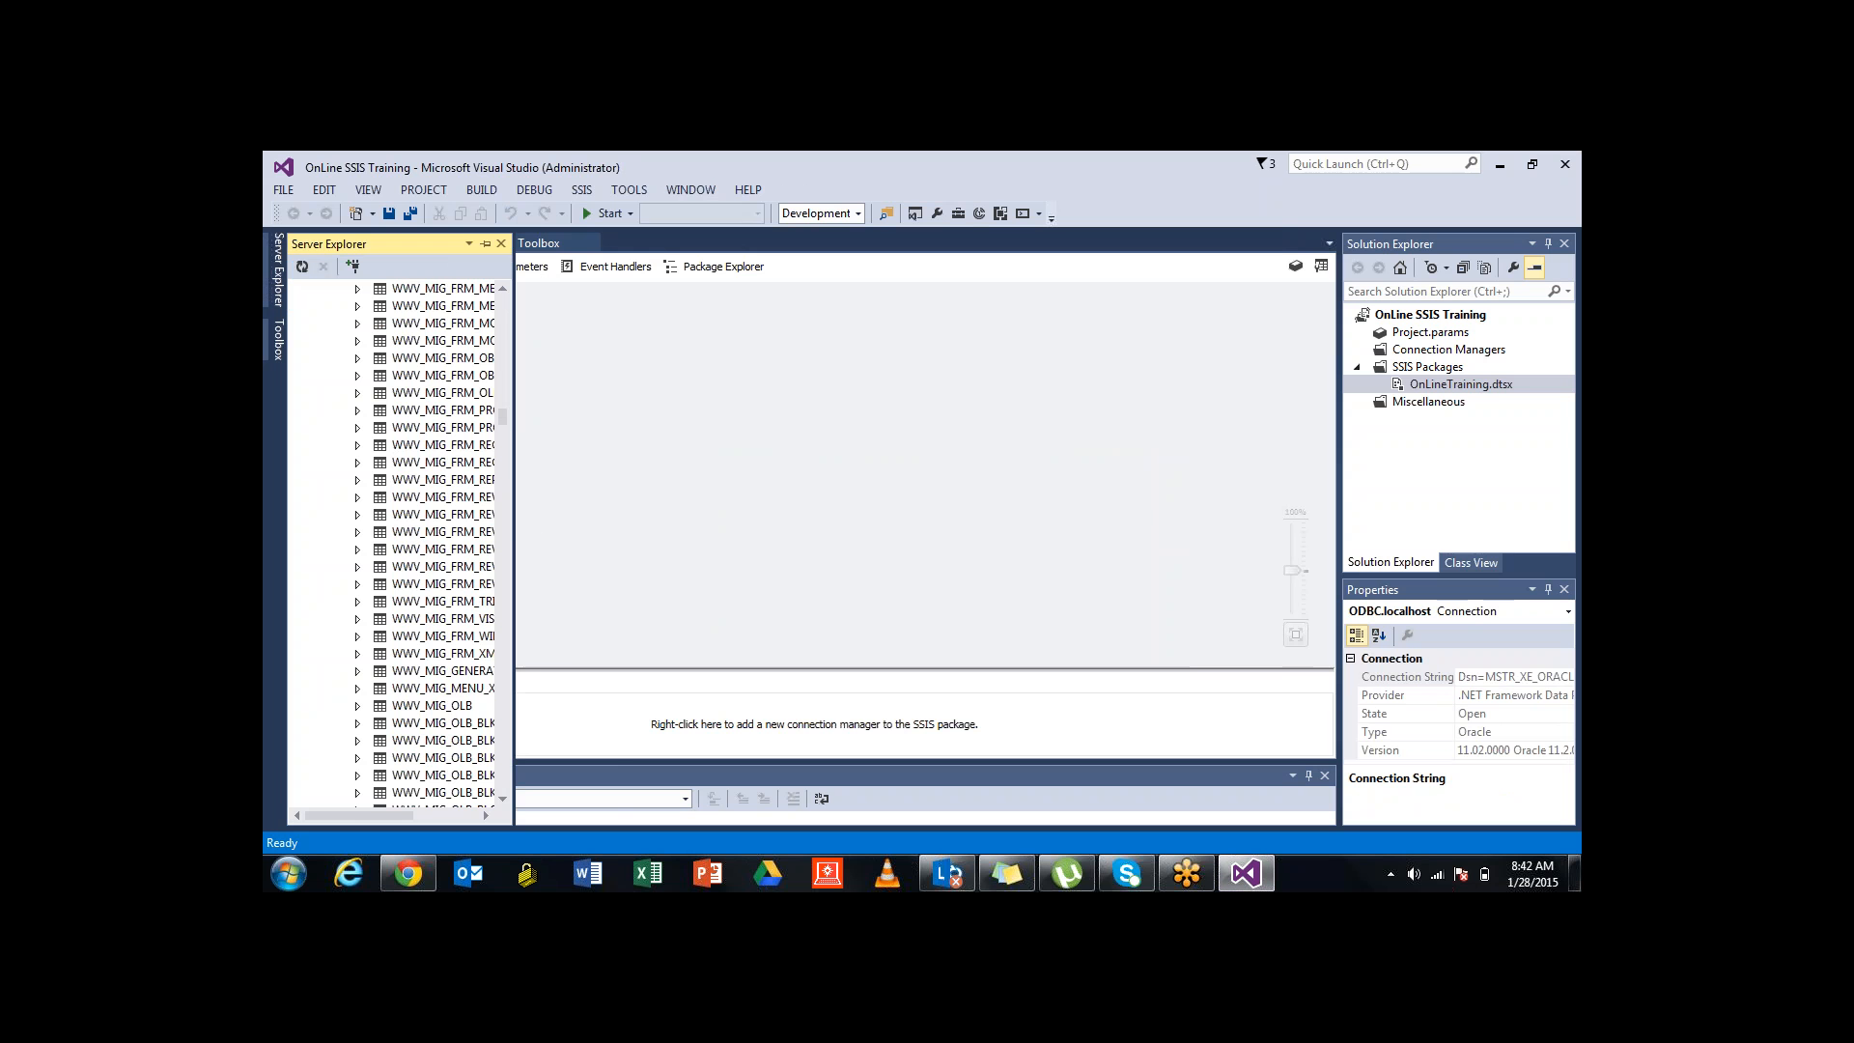
pyautogui.moveTo(513, 531); pyautogui.dragTo(609, 531)
pyautogui.scroll(-4, 434, 541)
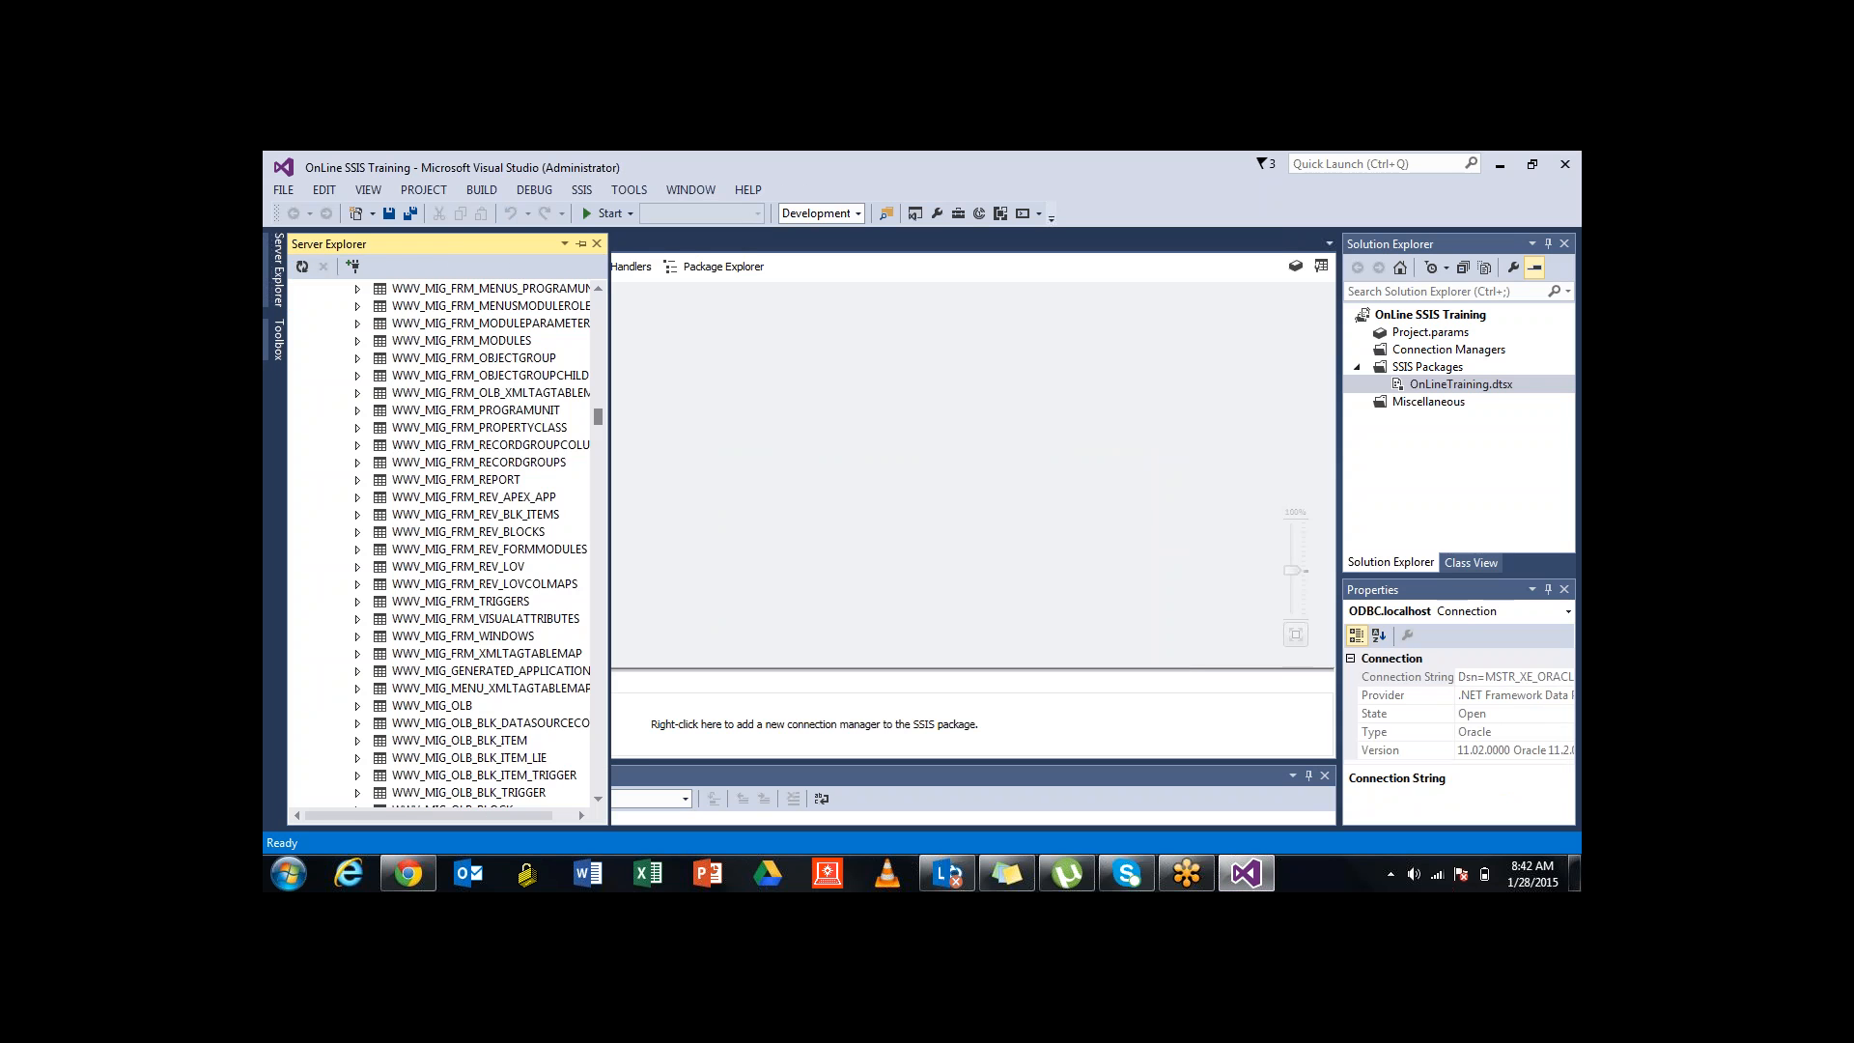
pyautogui.scroll(-10, 434, 541)
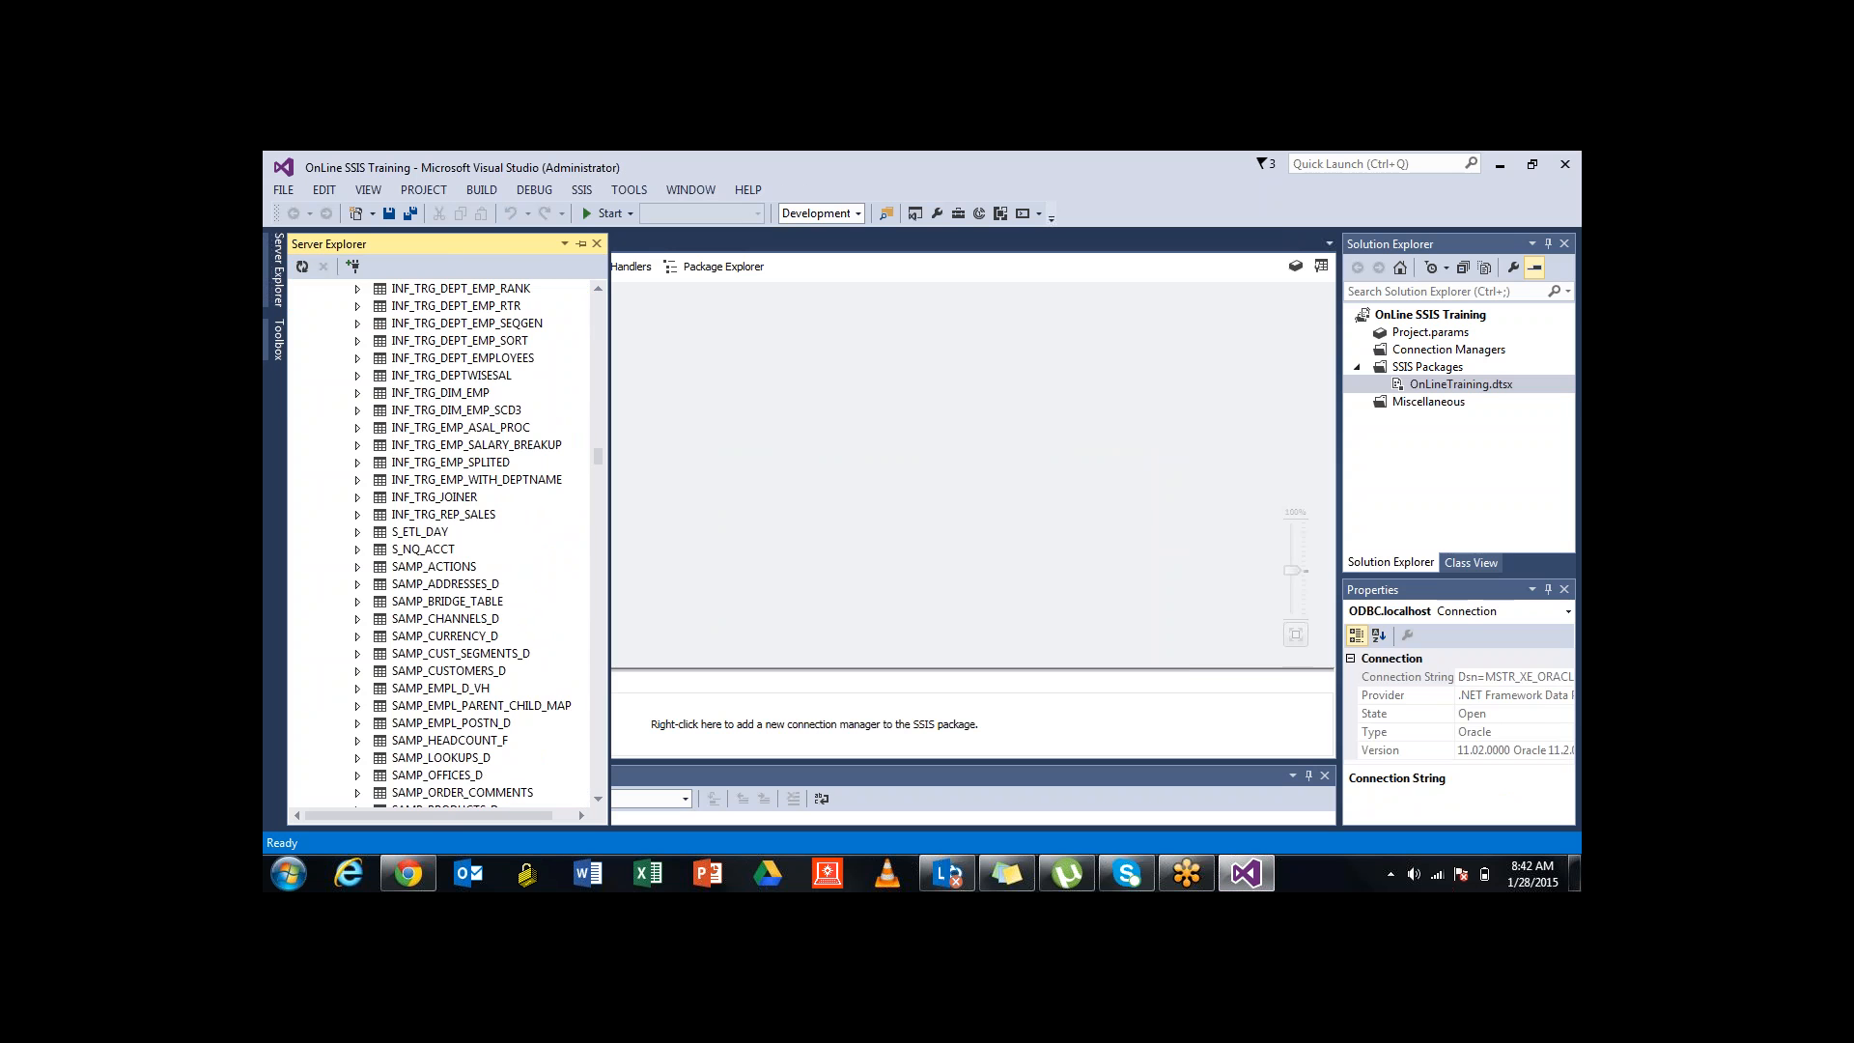
# View properties of INF_STG_DEPT, INF_STG_EMP and INF_TRG_DEPT_EMP_RTR, then shrink Server Explorer back
pyautogui.click(456, 409)
pyautogui.scroll(6, 435, 540)
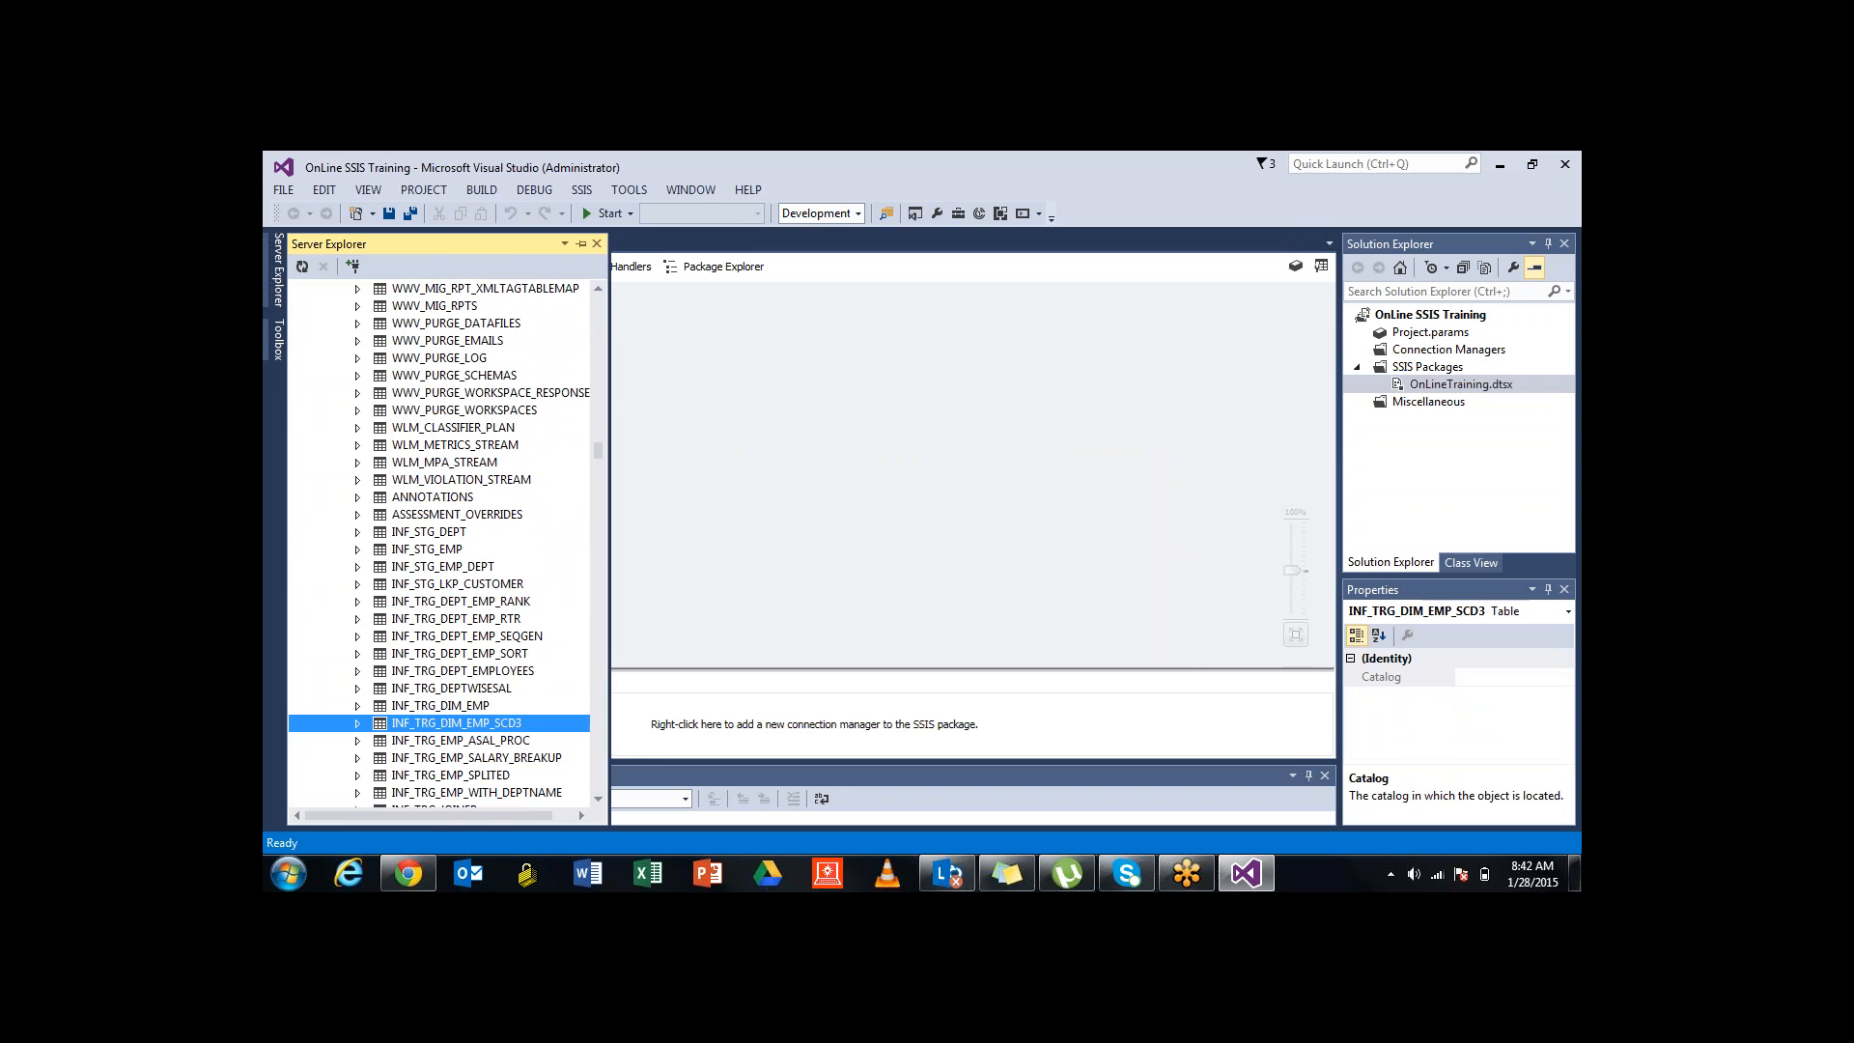
pyautogui.click(429, 532)
pyautogui.scroll(-4, 429, 532)
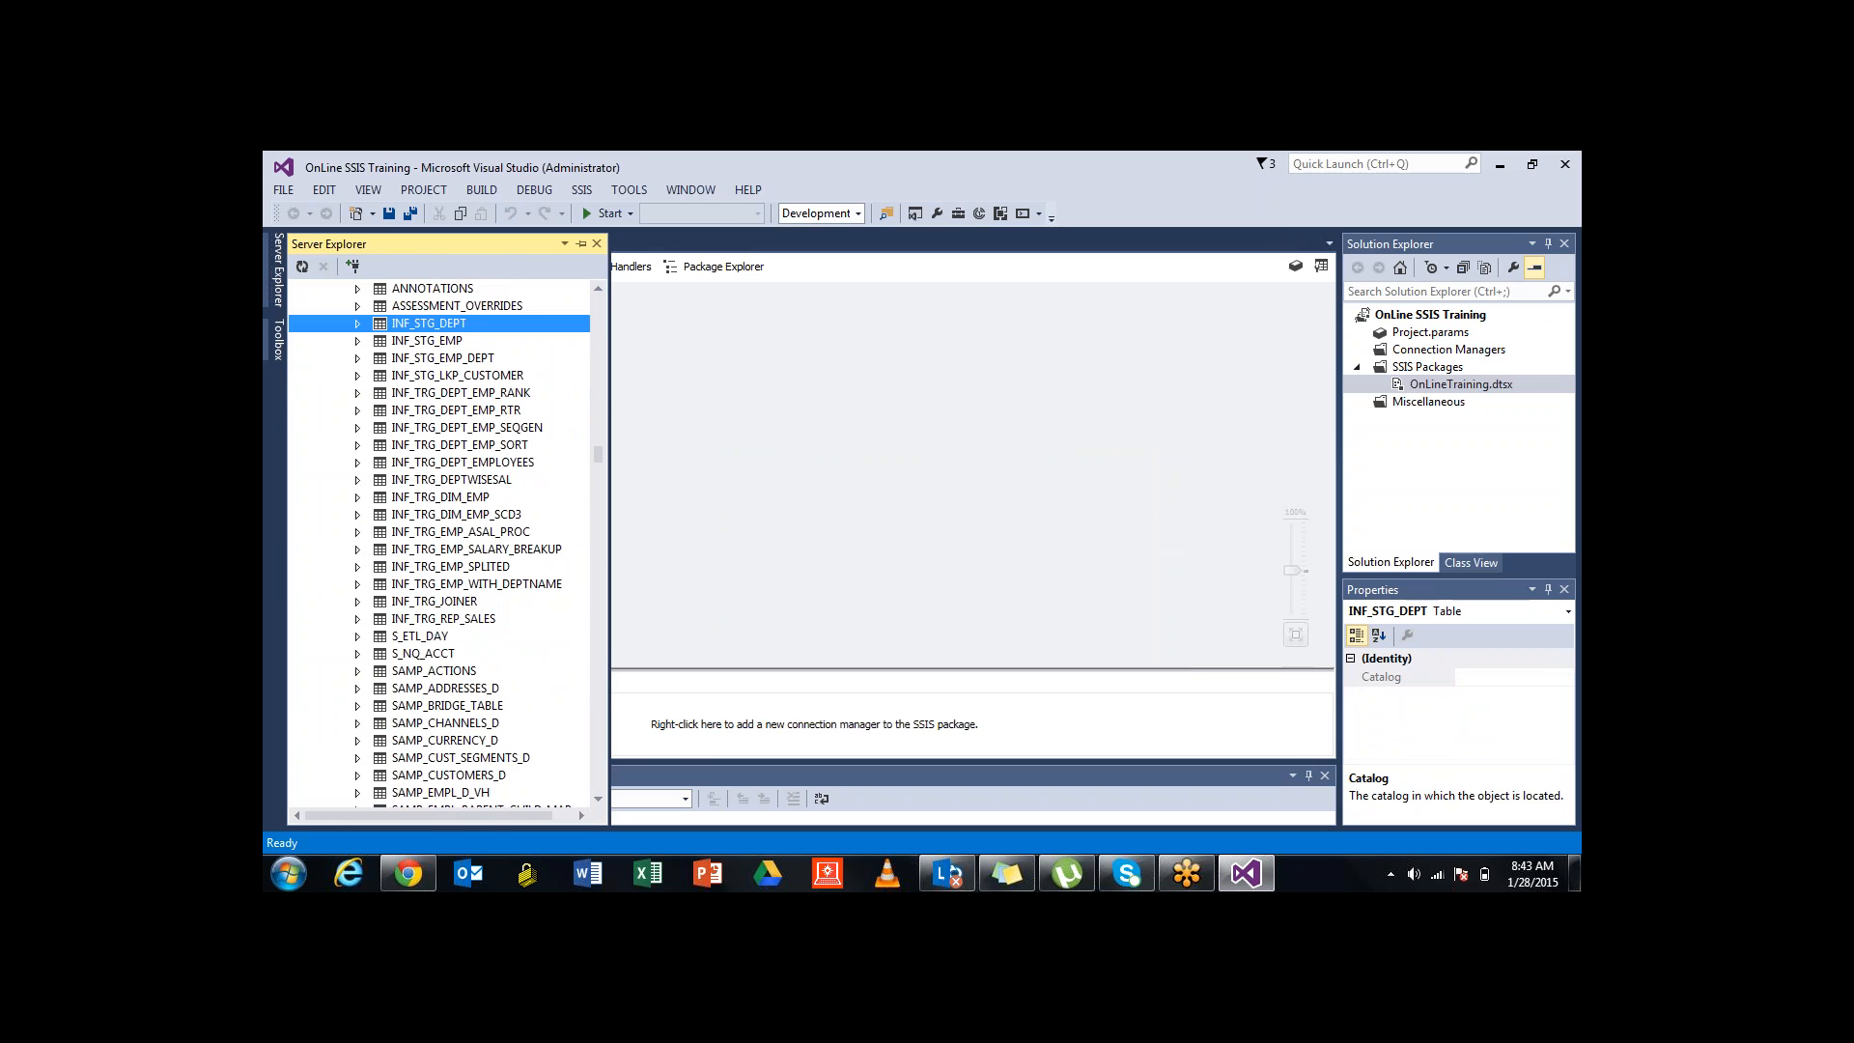
pyautogui.keyDown('shift'); pyautogui.click(444, 619); pyautogui.keyUp('shift')
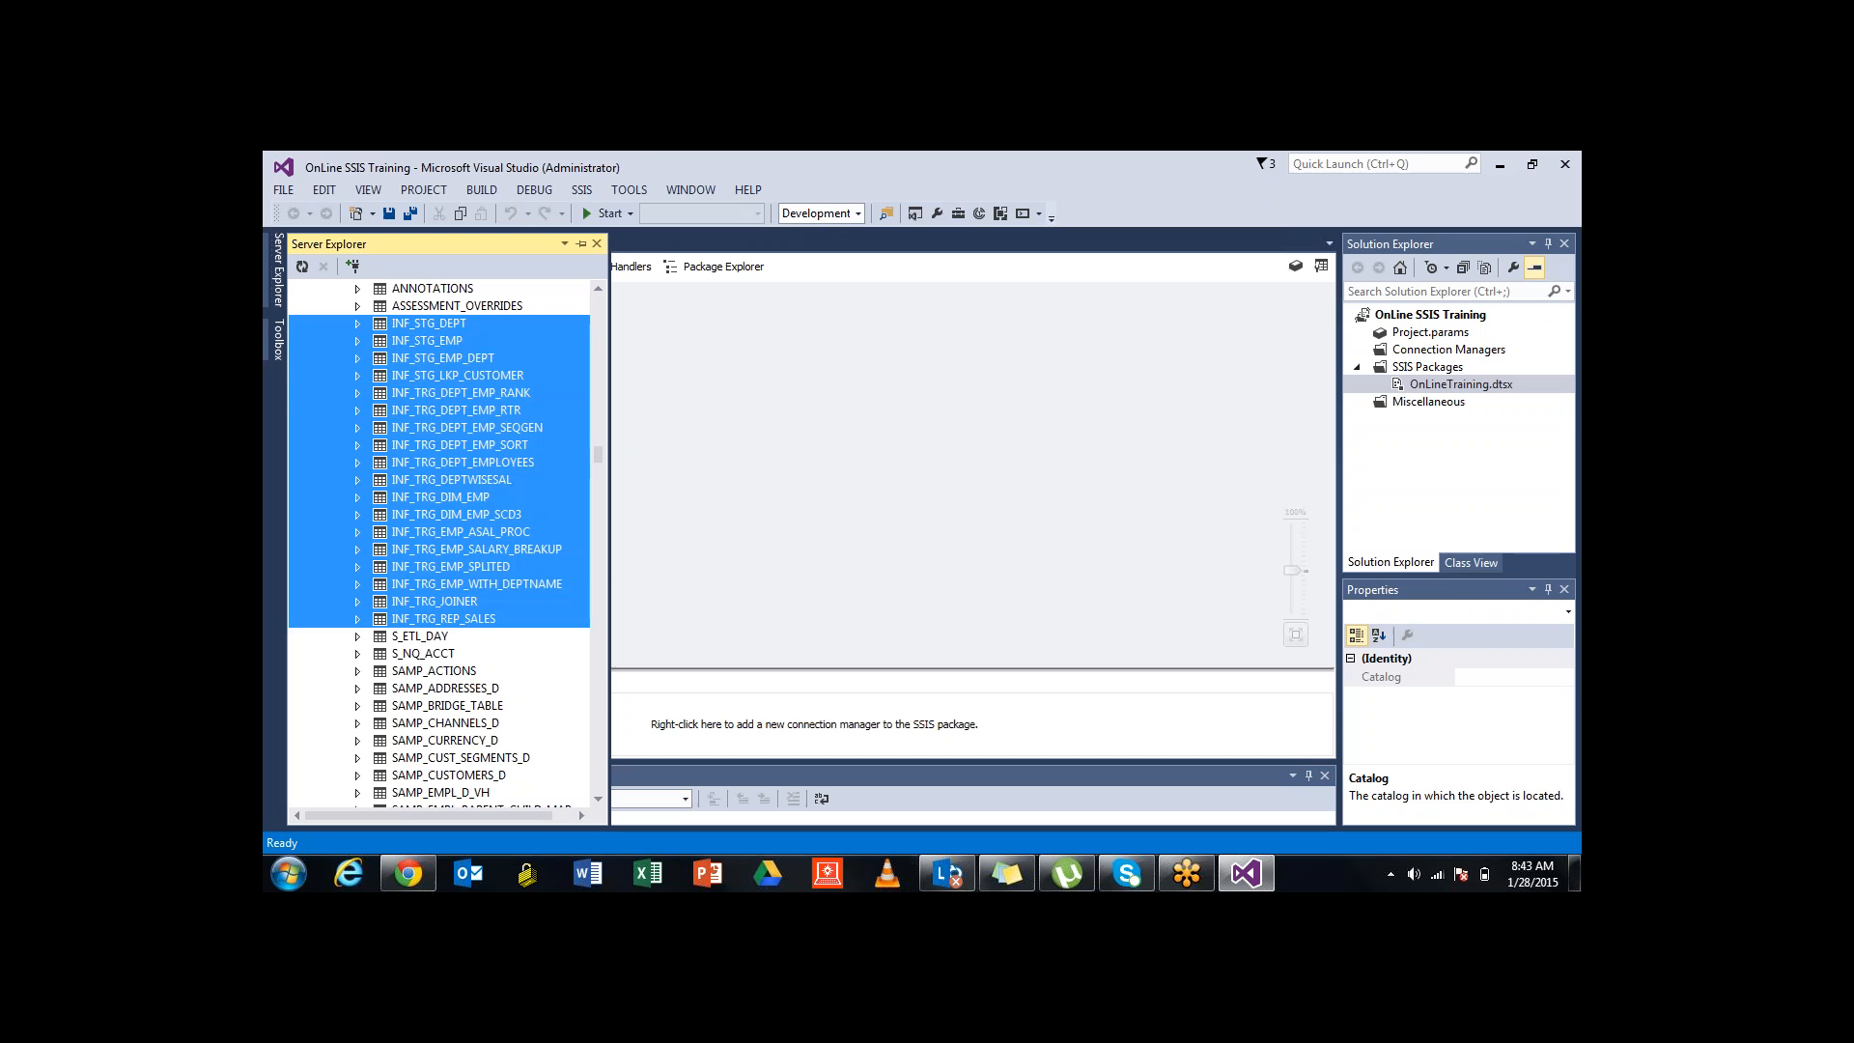
pyautogui.click(427, 341)
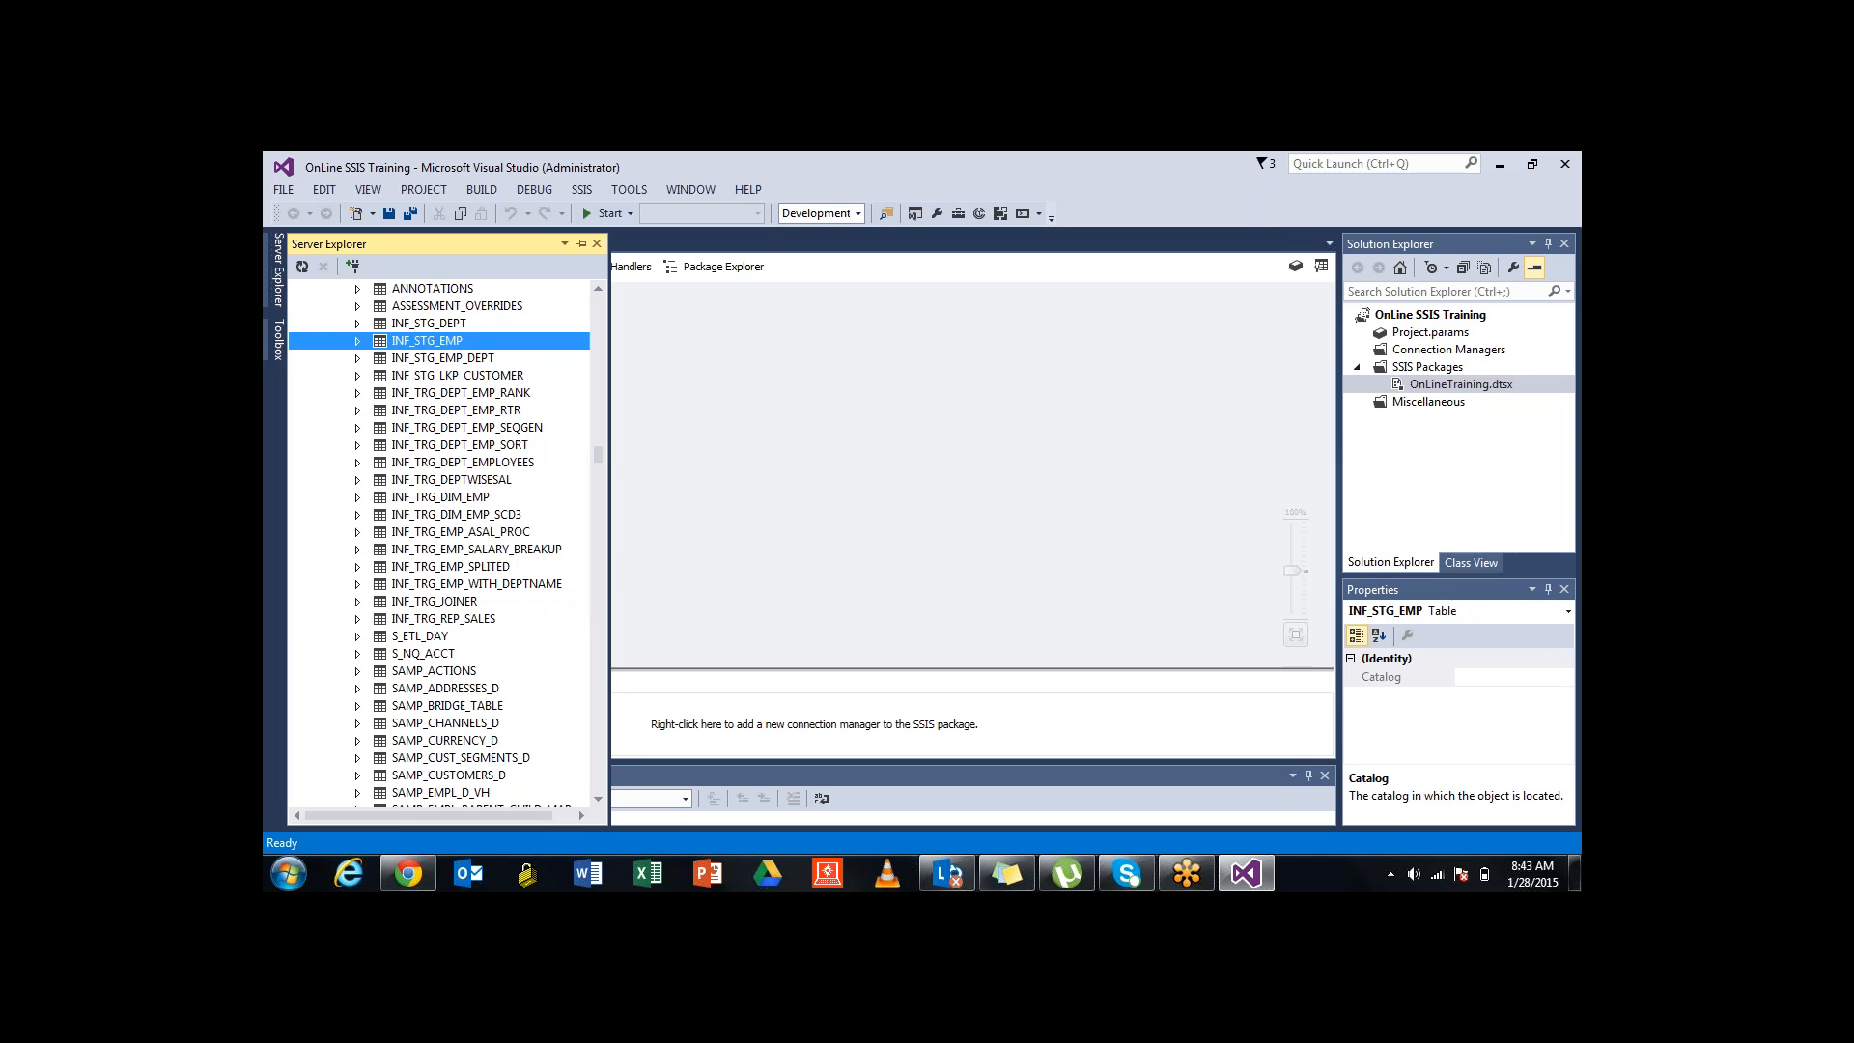
pyautogui.click(429, 324)
pyautogui.moveTo(610, 531); pyautogui.dragTo(590, 531)
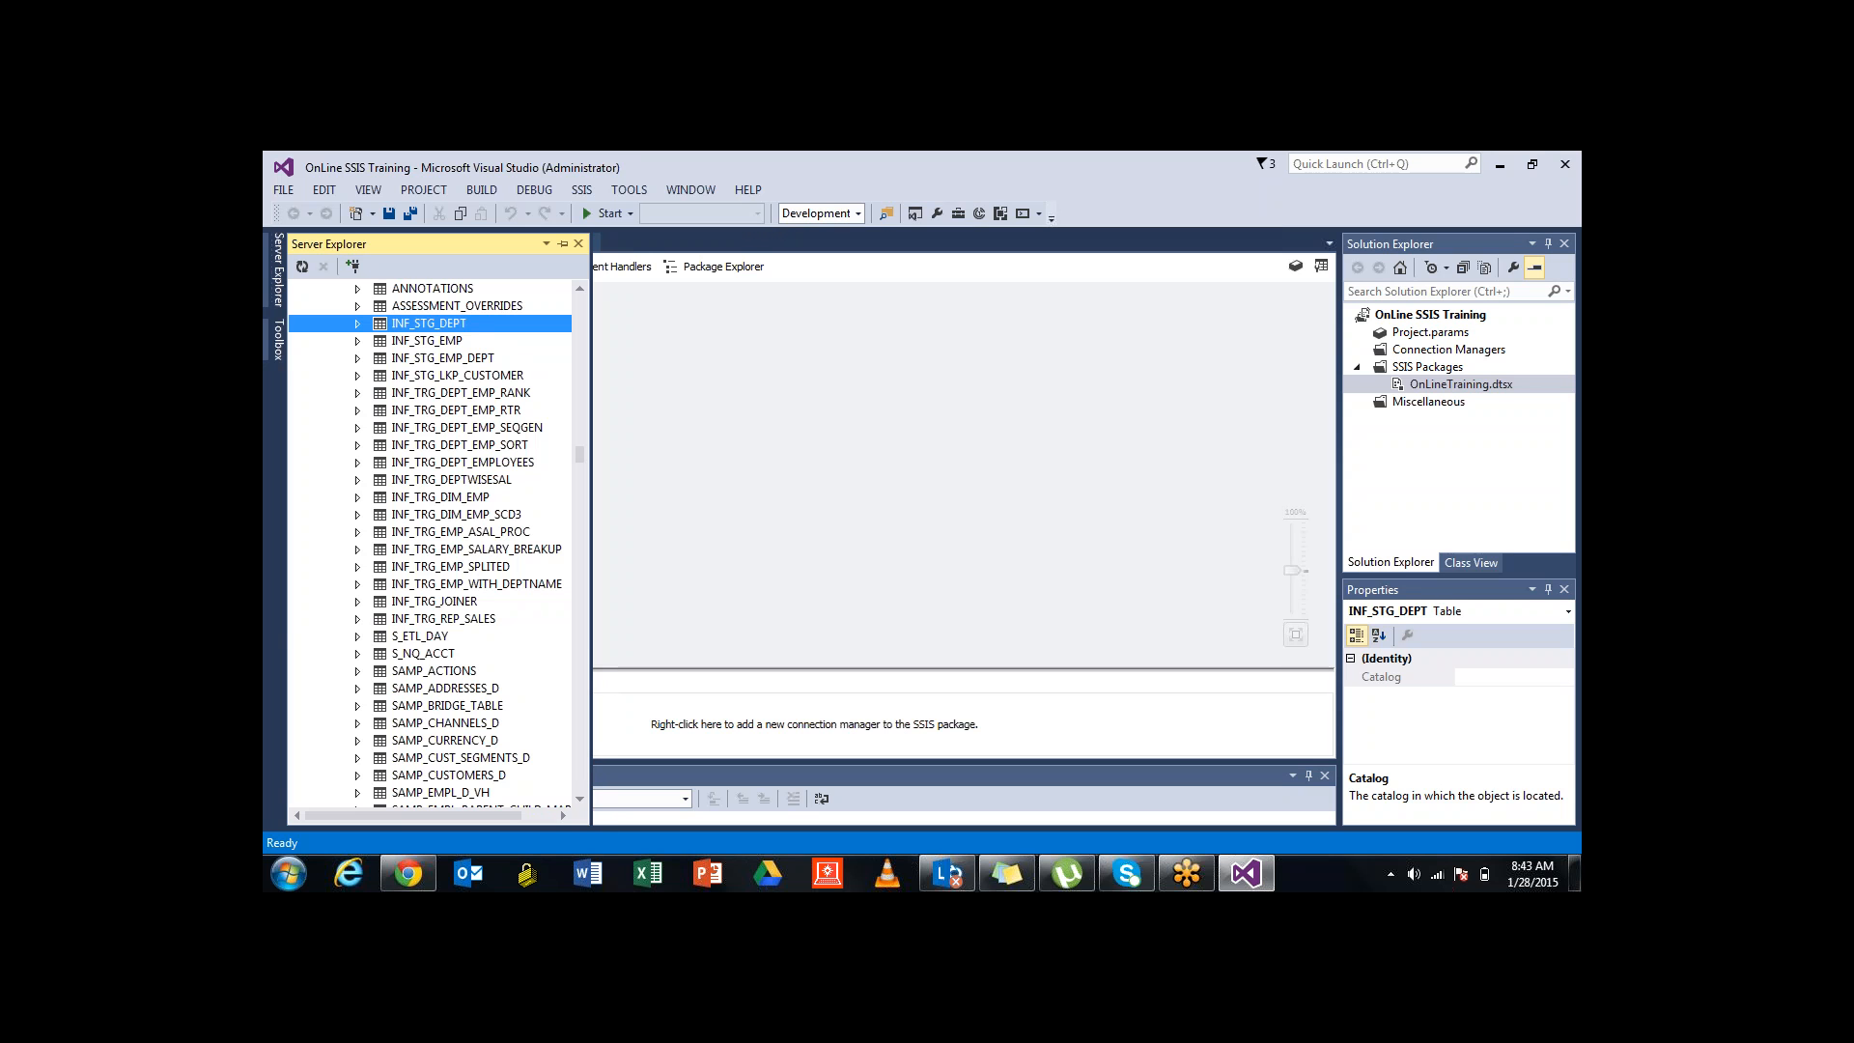
pyautogui.click(427, 341)
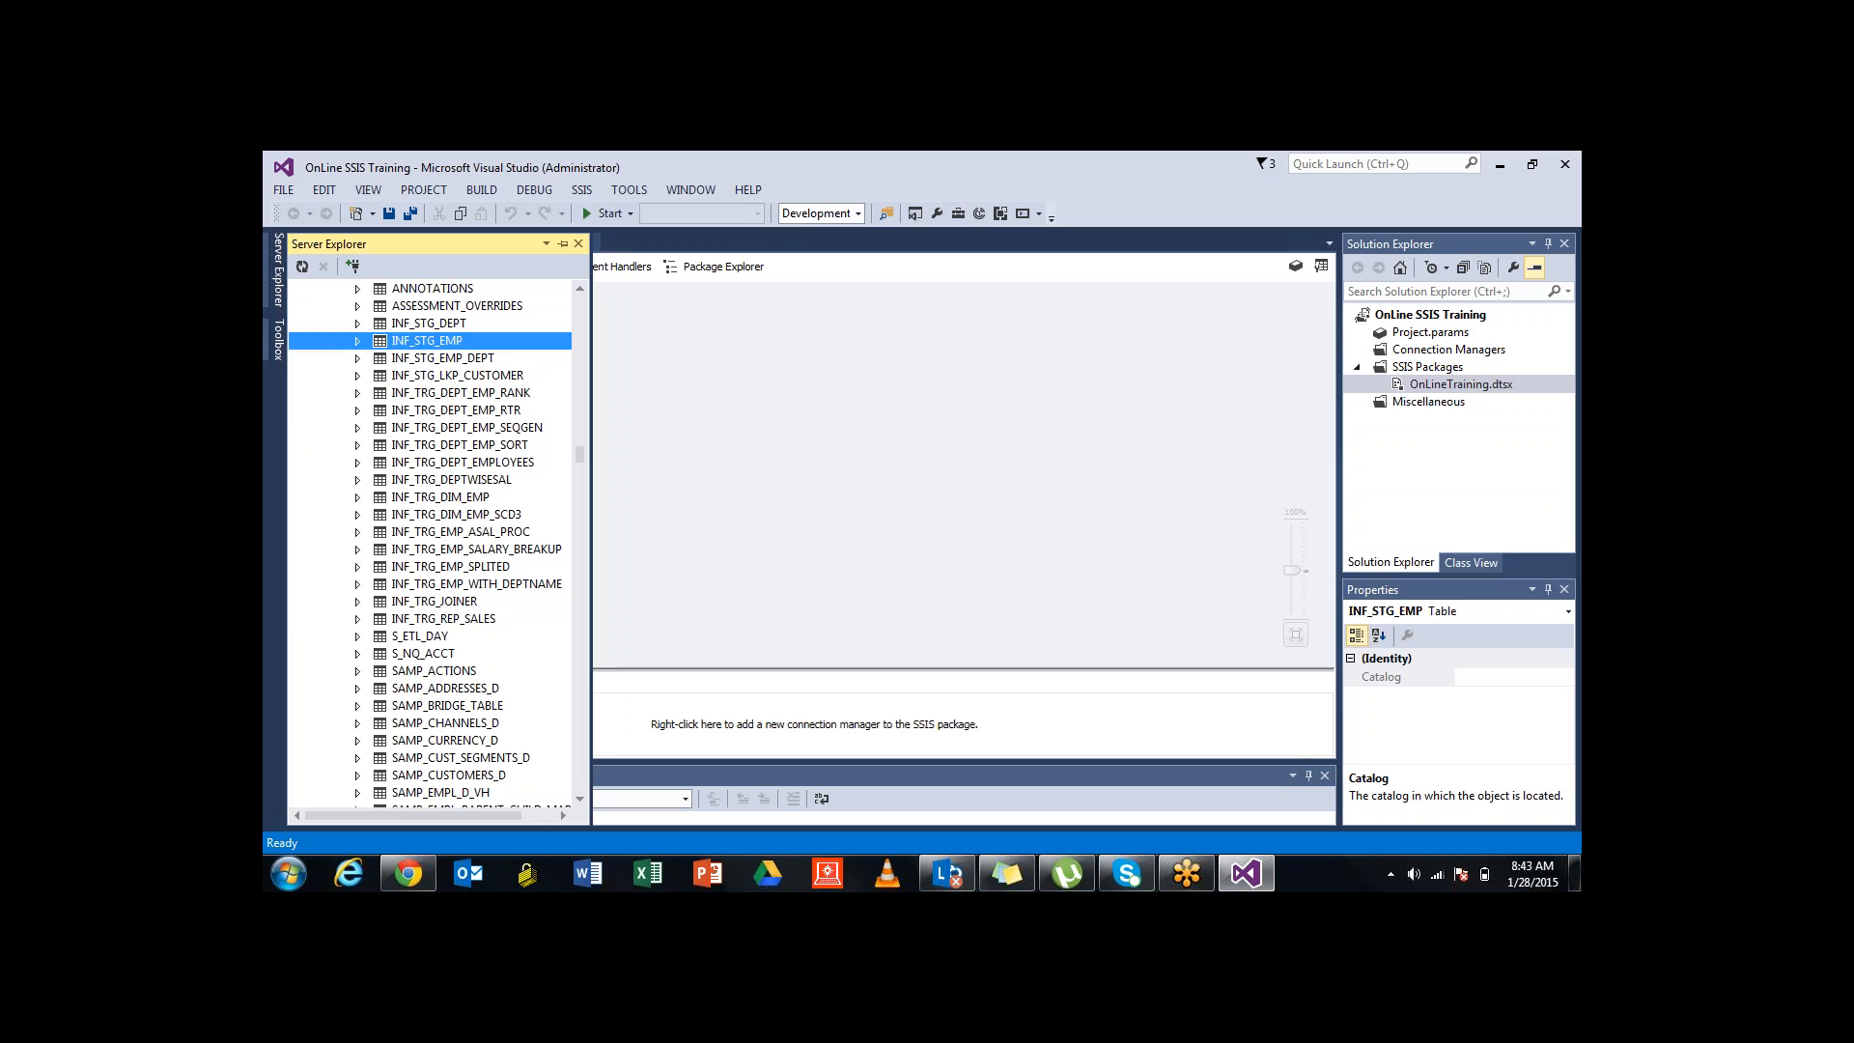
pyautogui.click(456, 410)
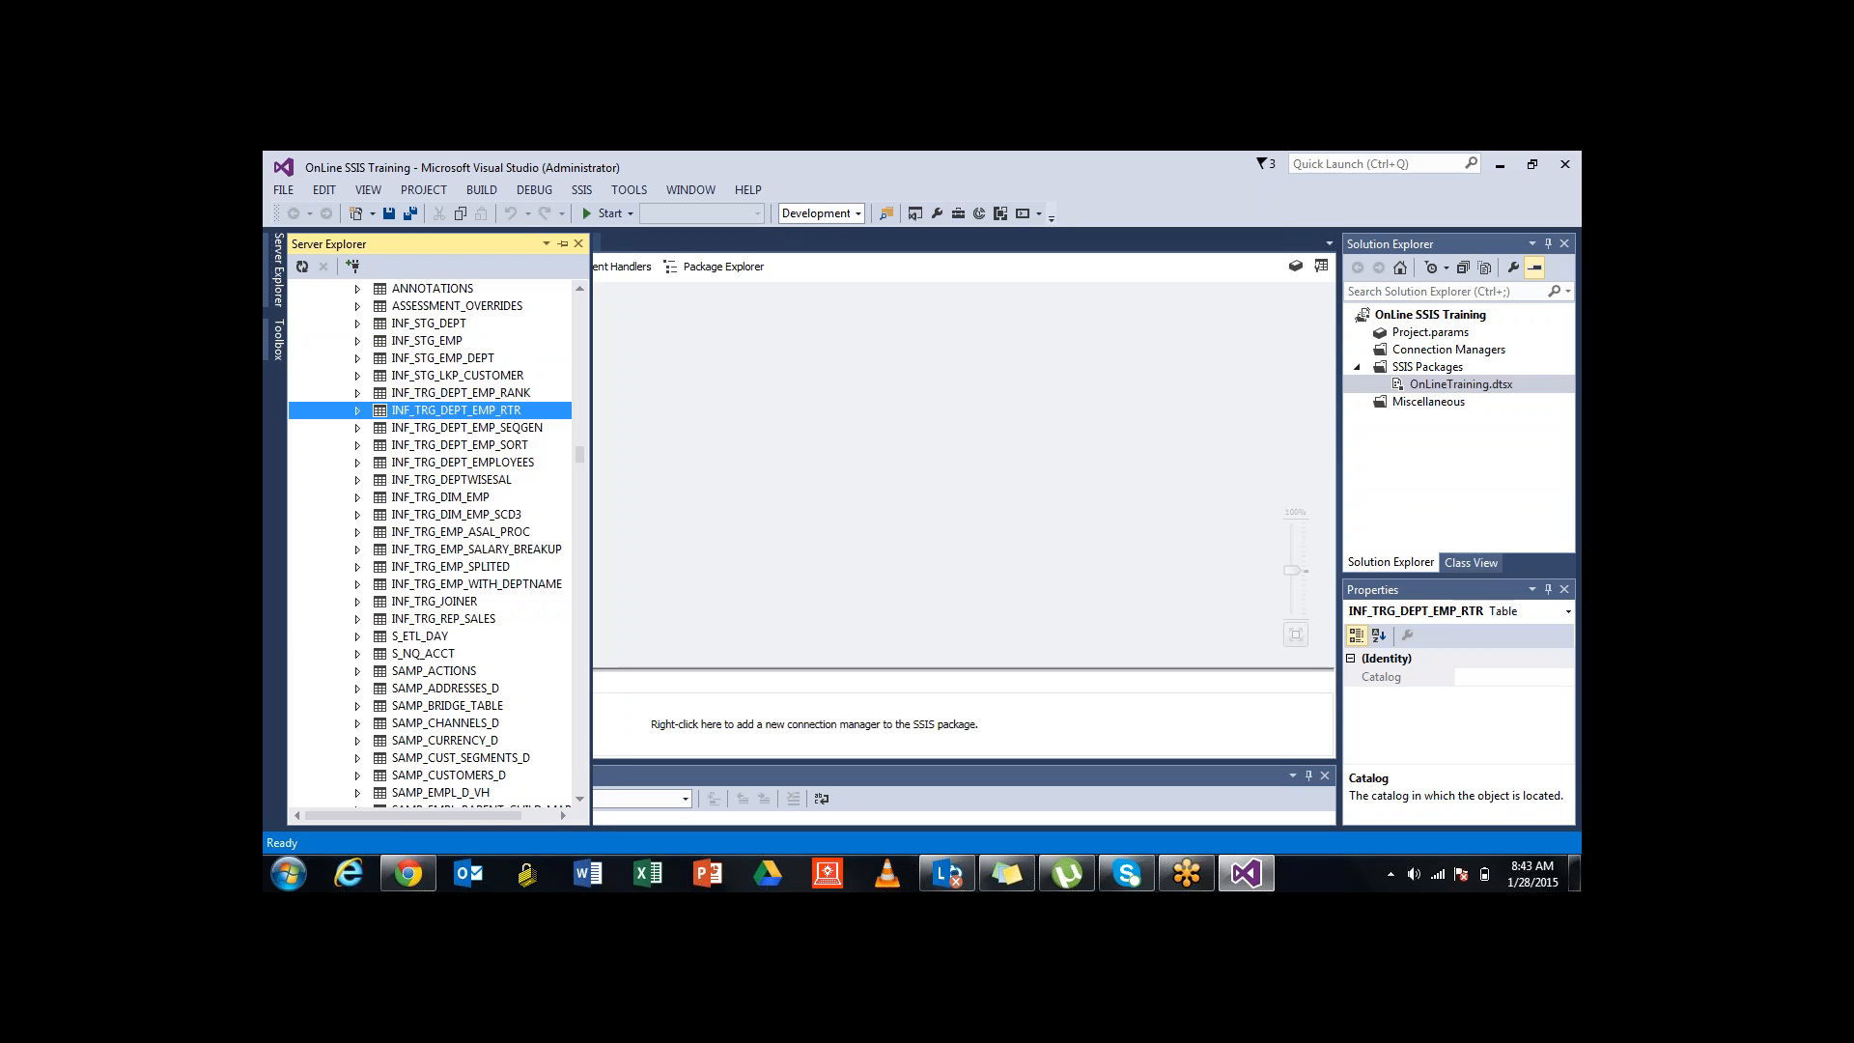
pyautogui.moveTo(591, 397); pyautogui.dragTo(409, 397)
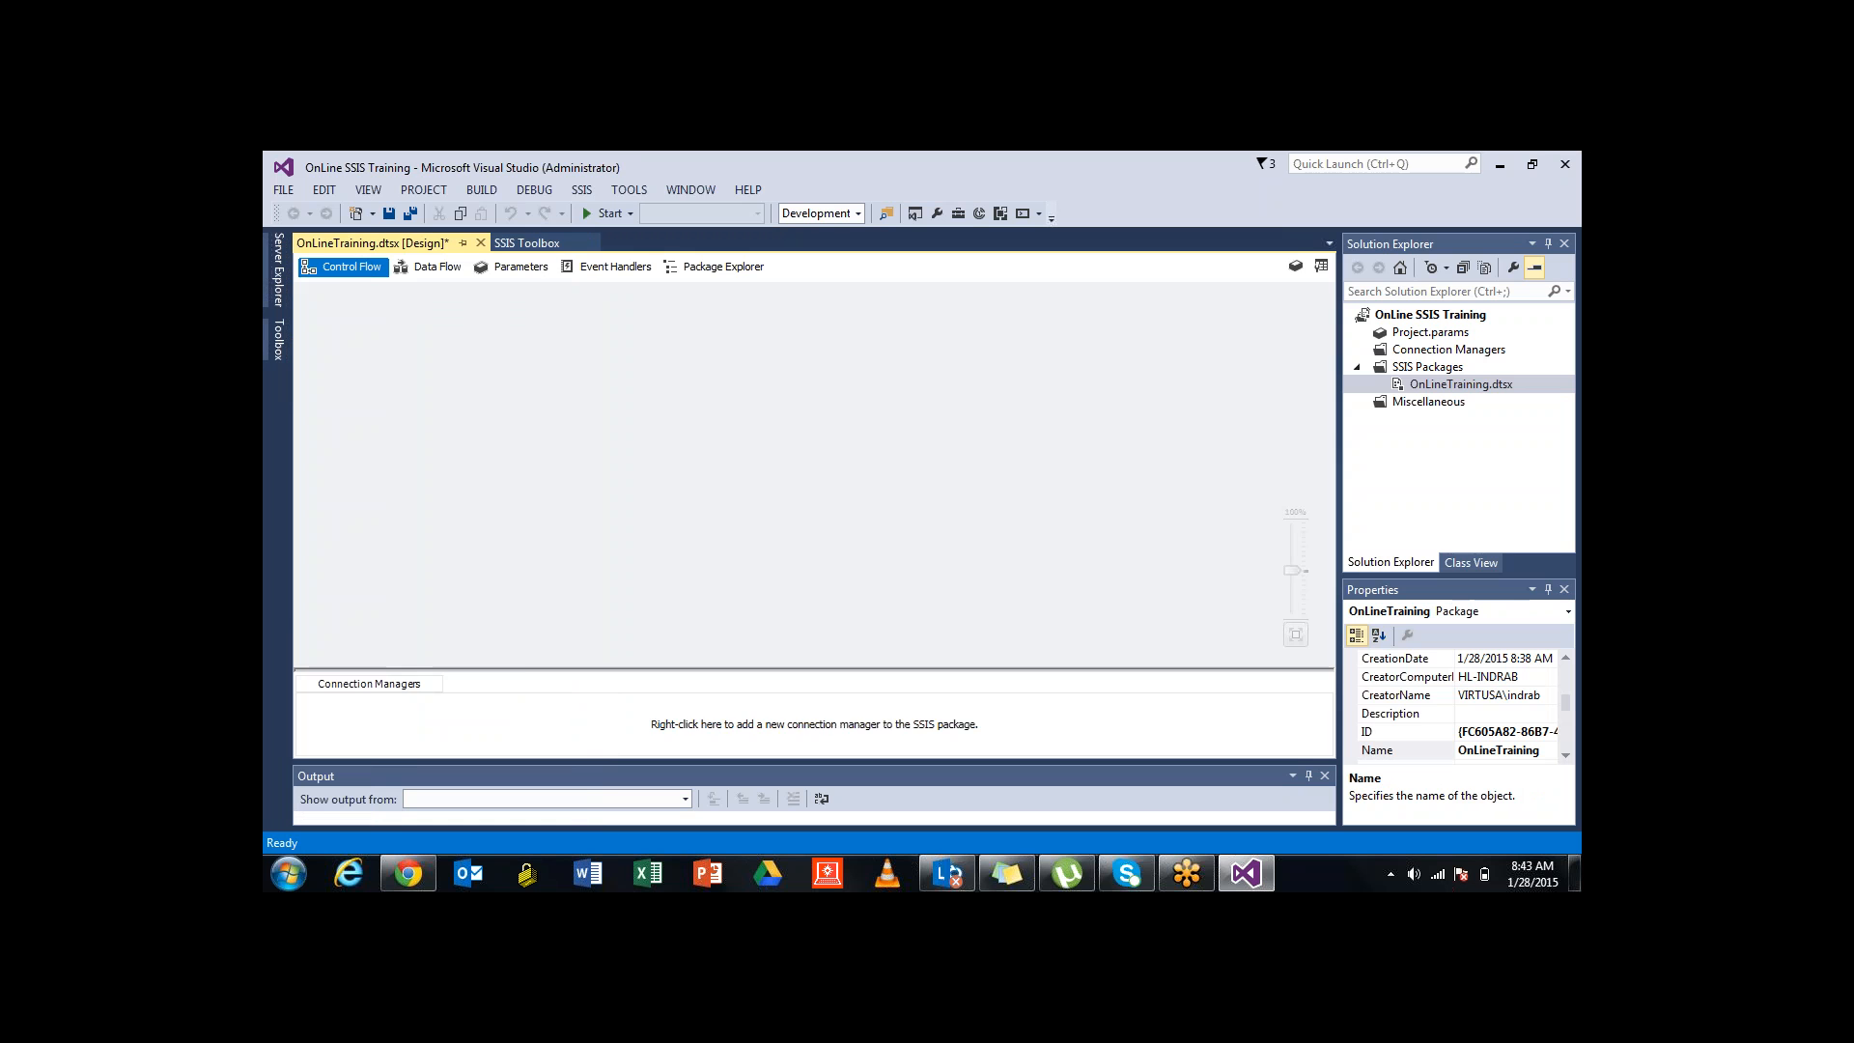
# Browse the SSIS Toolbox items for both the Control Flow and Data Flow pages
pyautogui.click(526, 242)
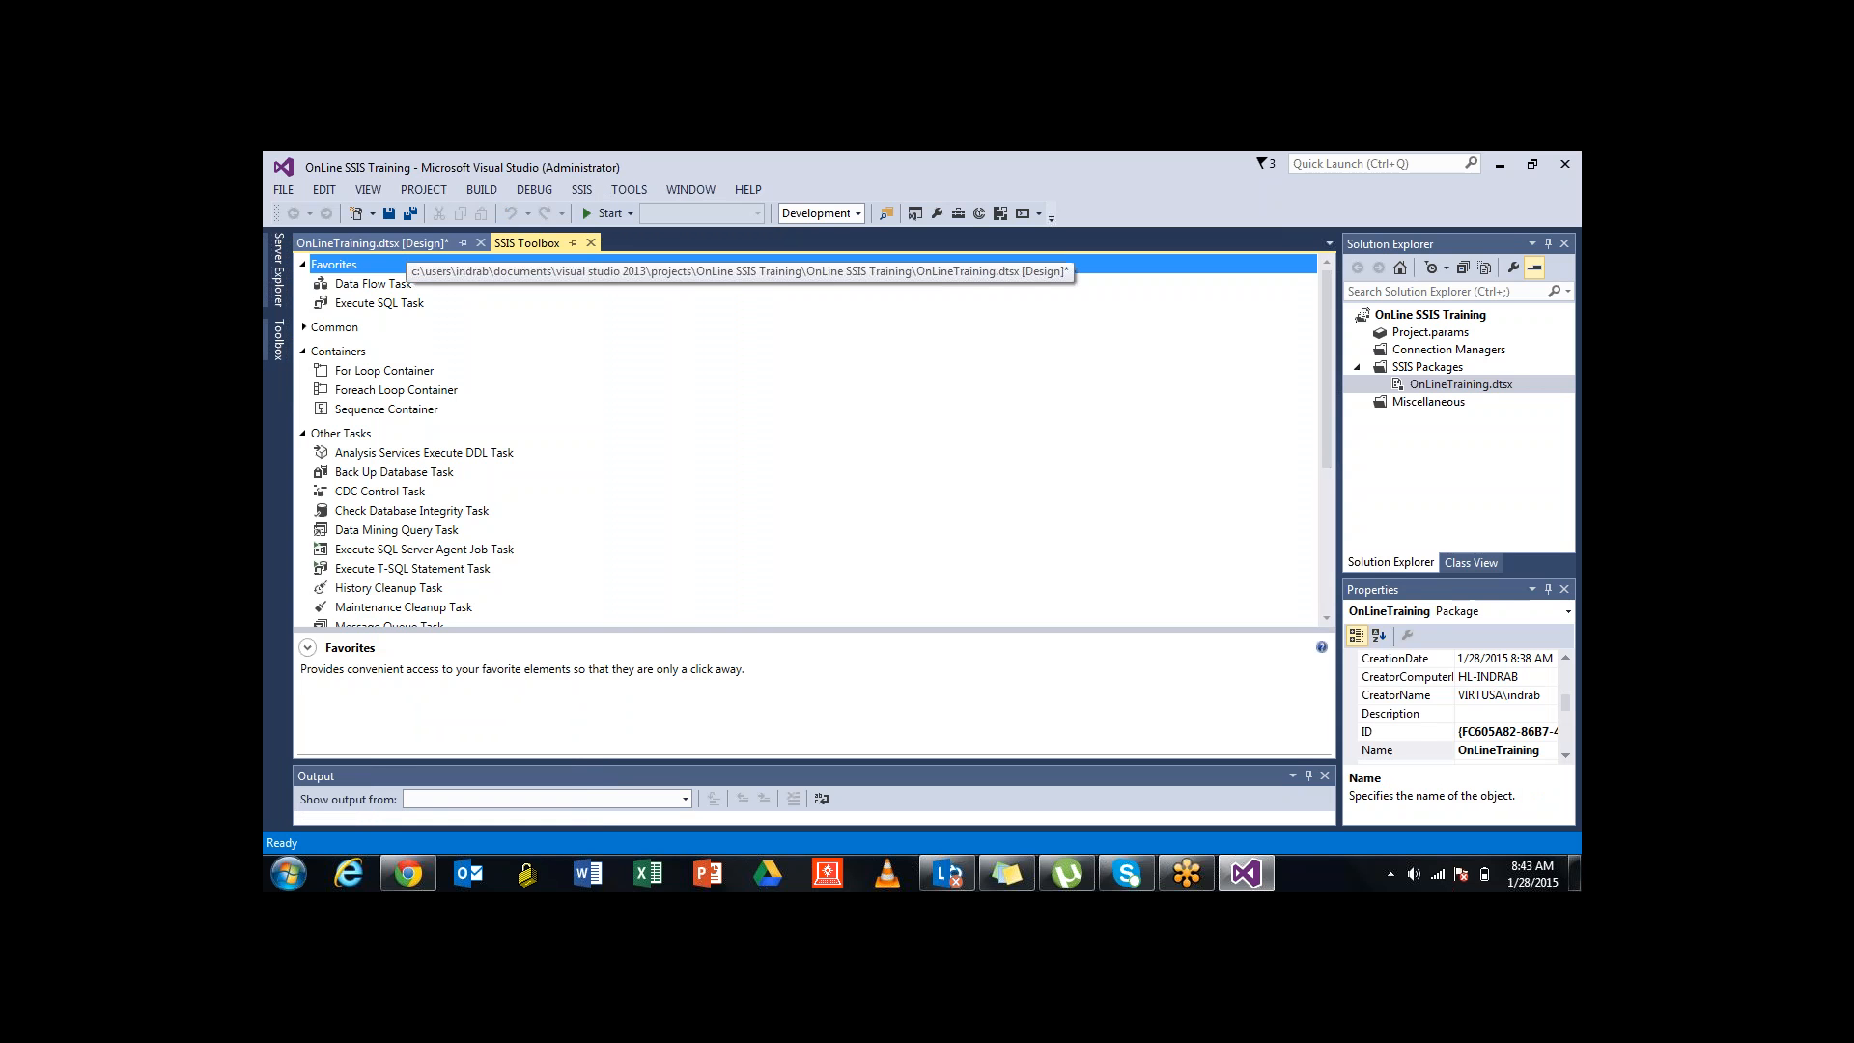
pyautogui.click(372, 243)
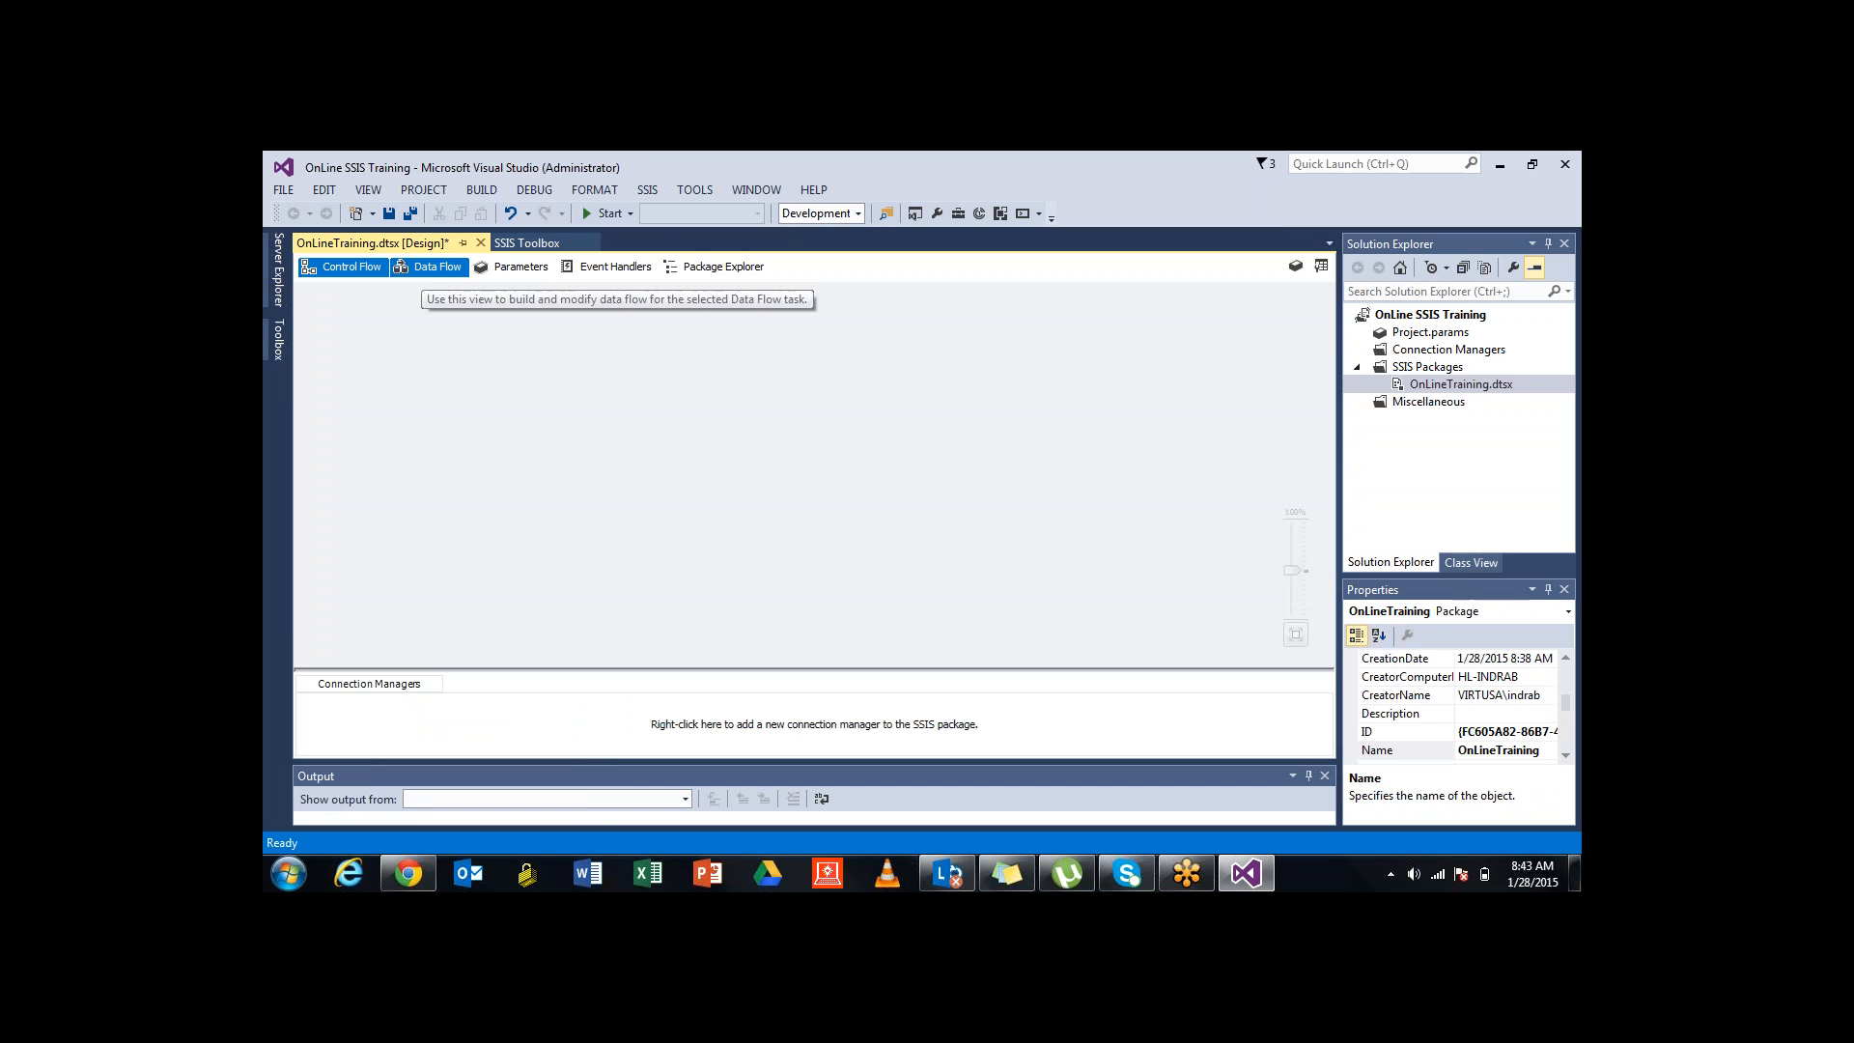
pyautogui.click(430, 267)
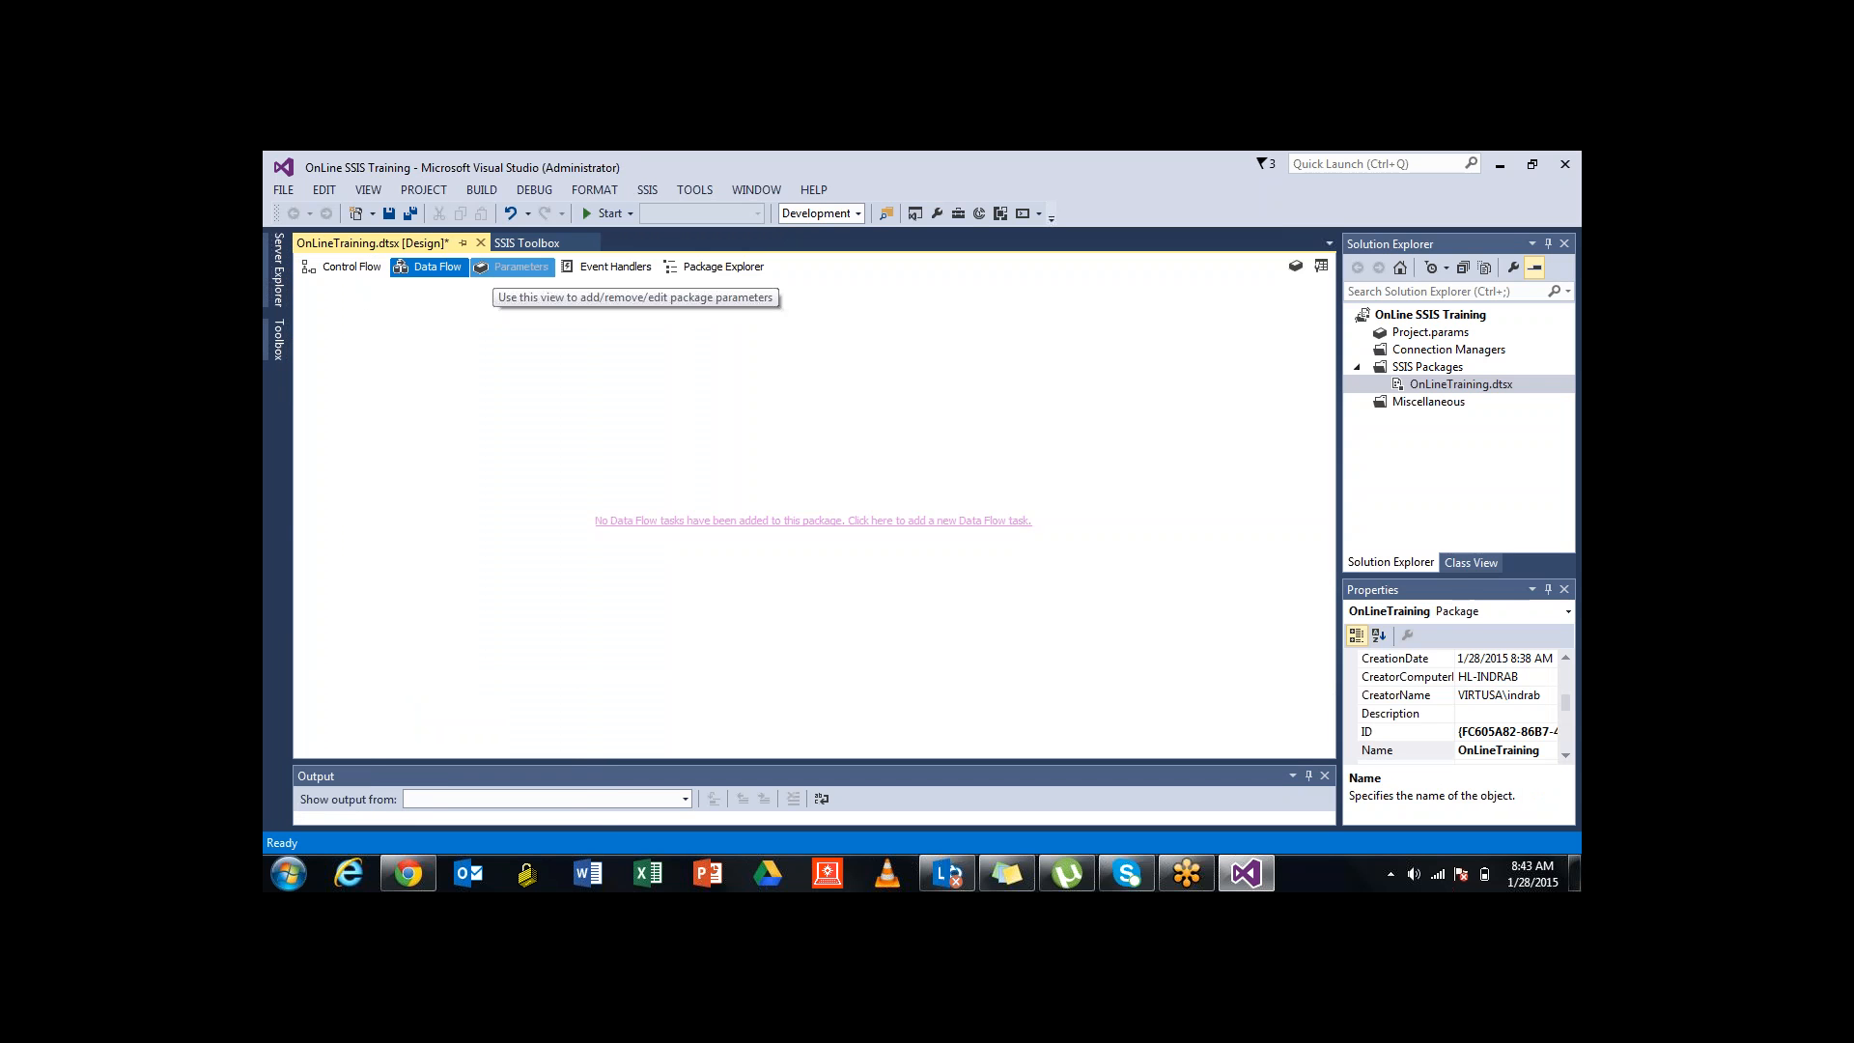
pyautogui.click(526, 242)
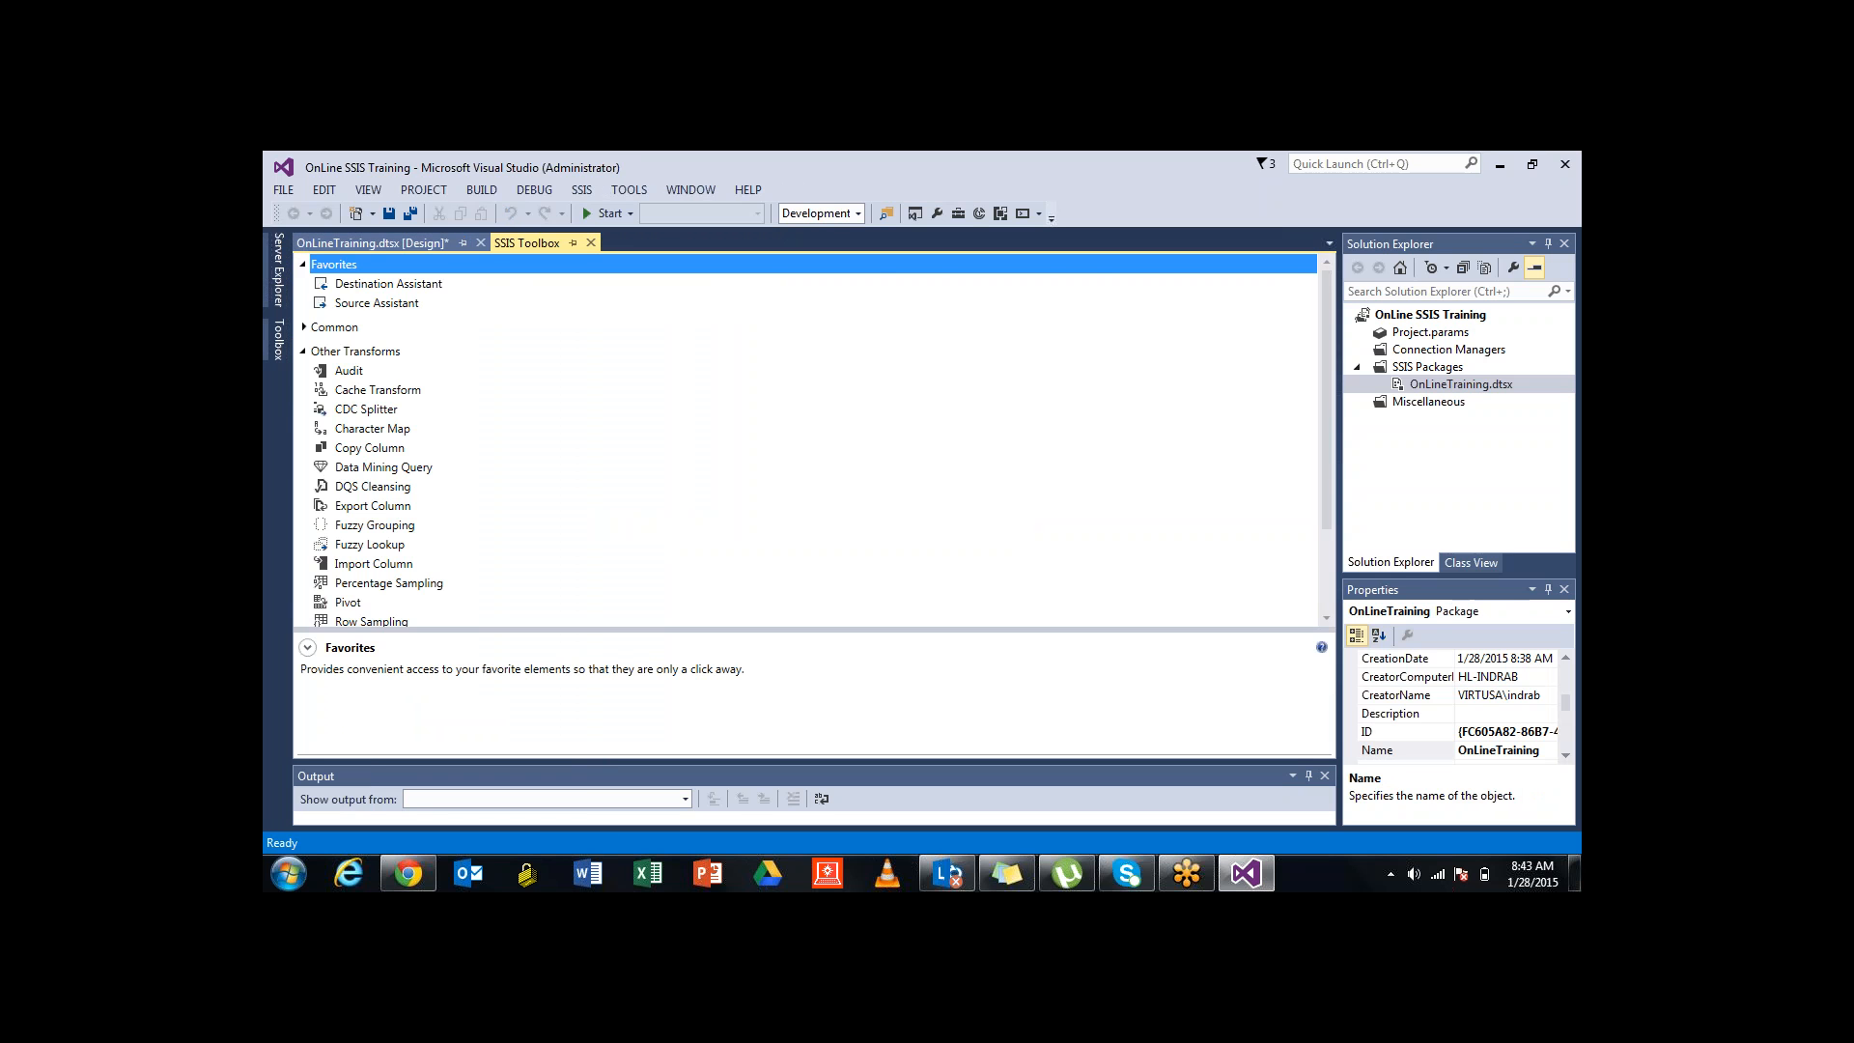
pyautogui.click(420, 243)
pyautogui.click(342, 267)
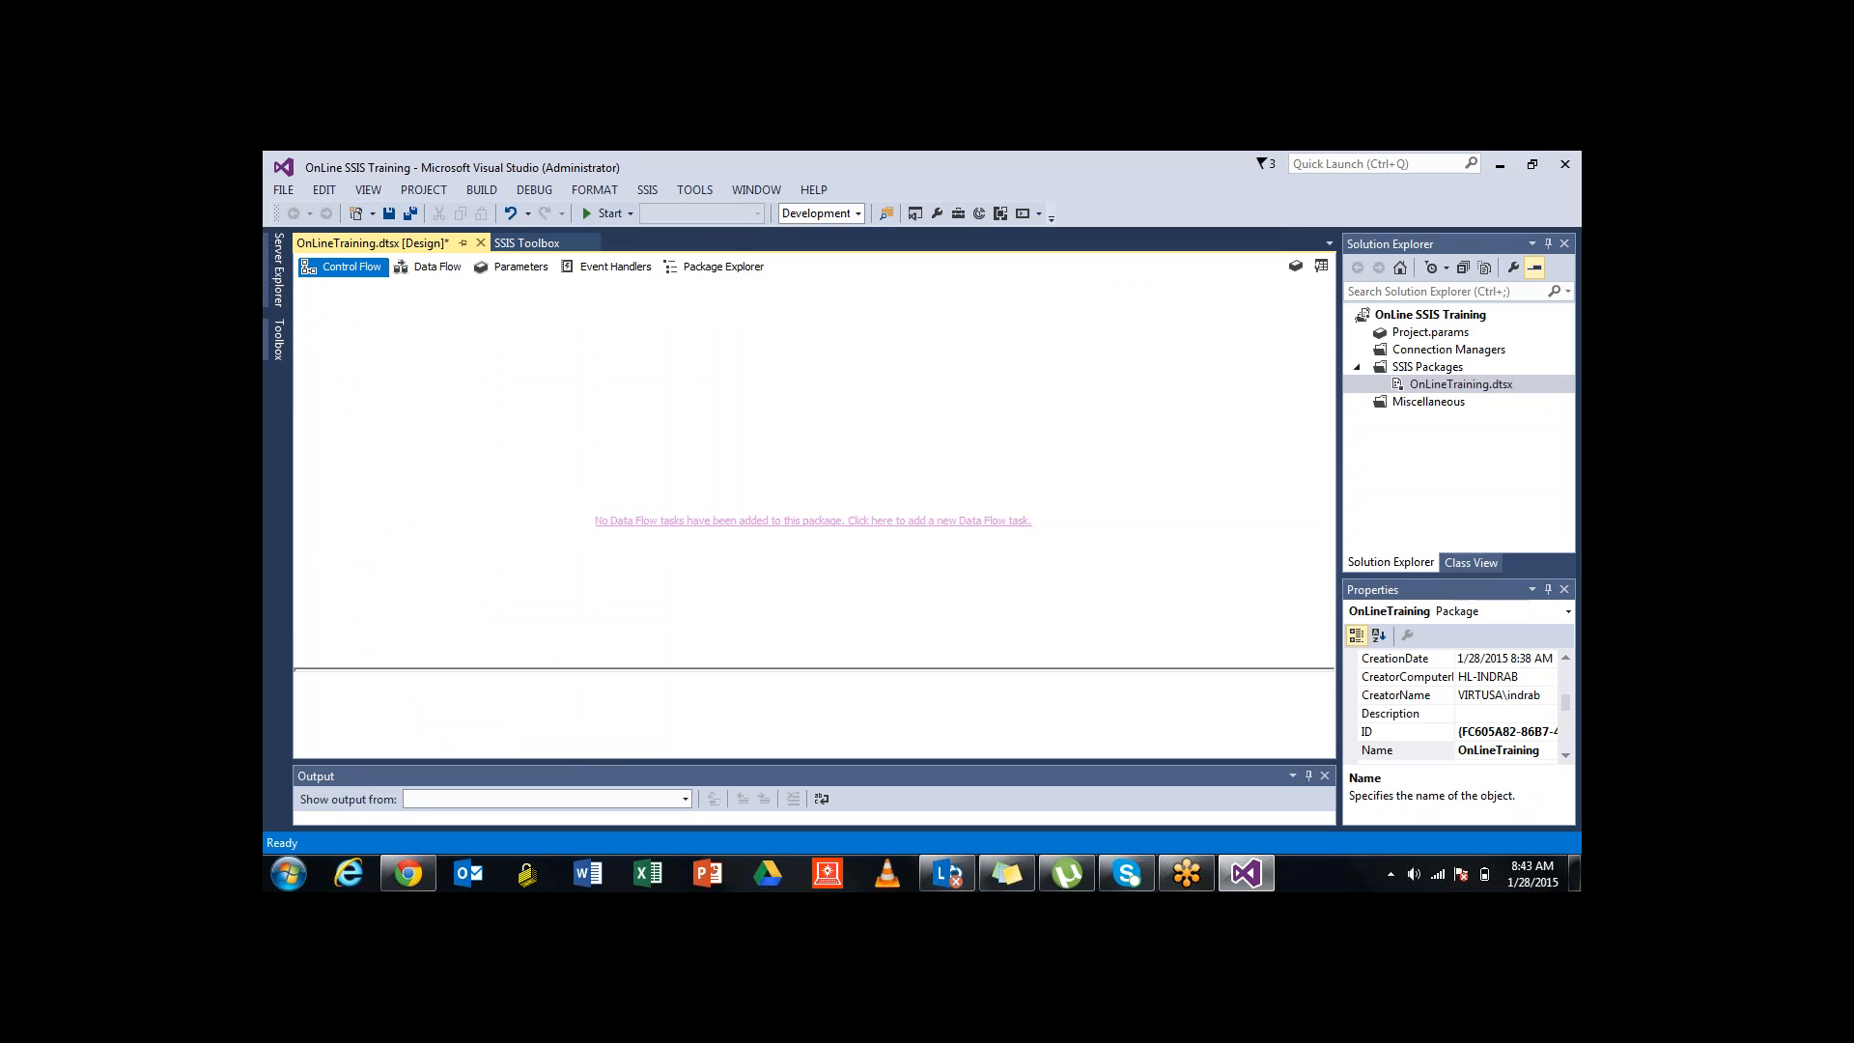
pyautogui.click(526, 242)
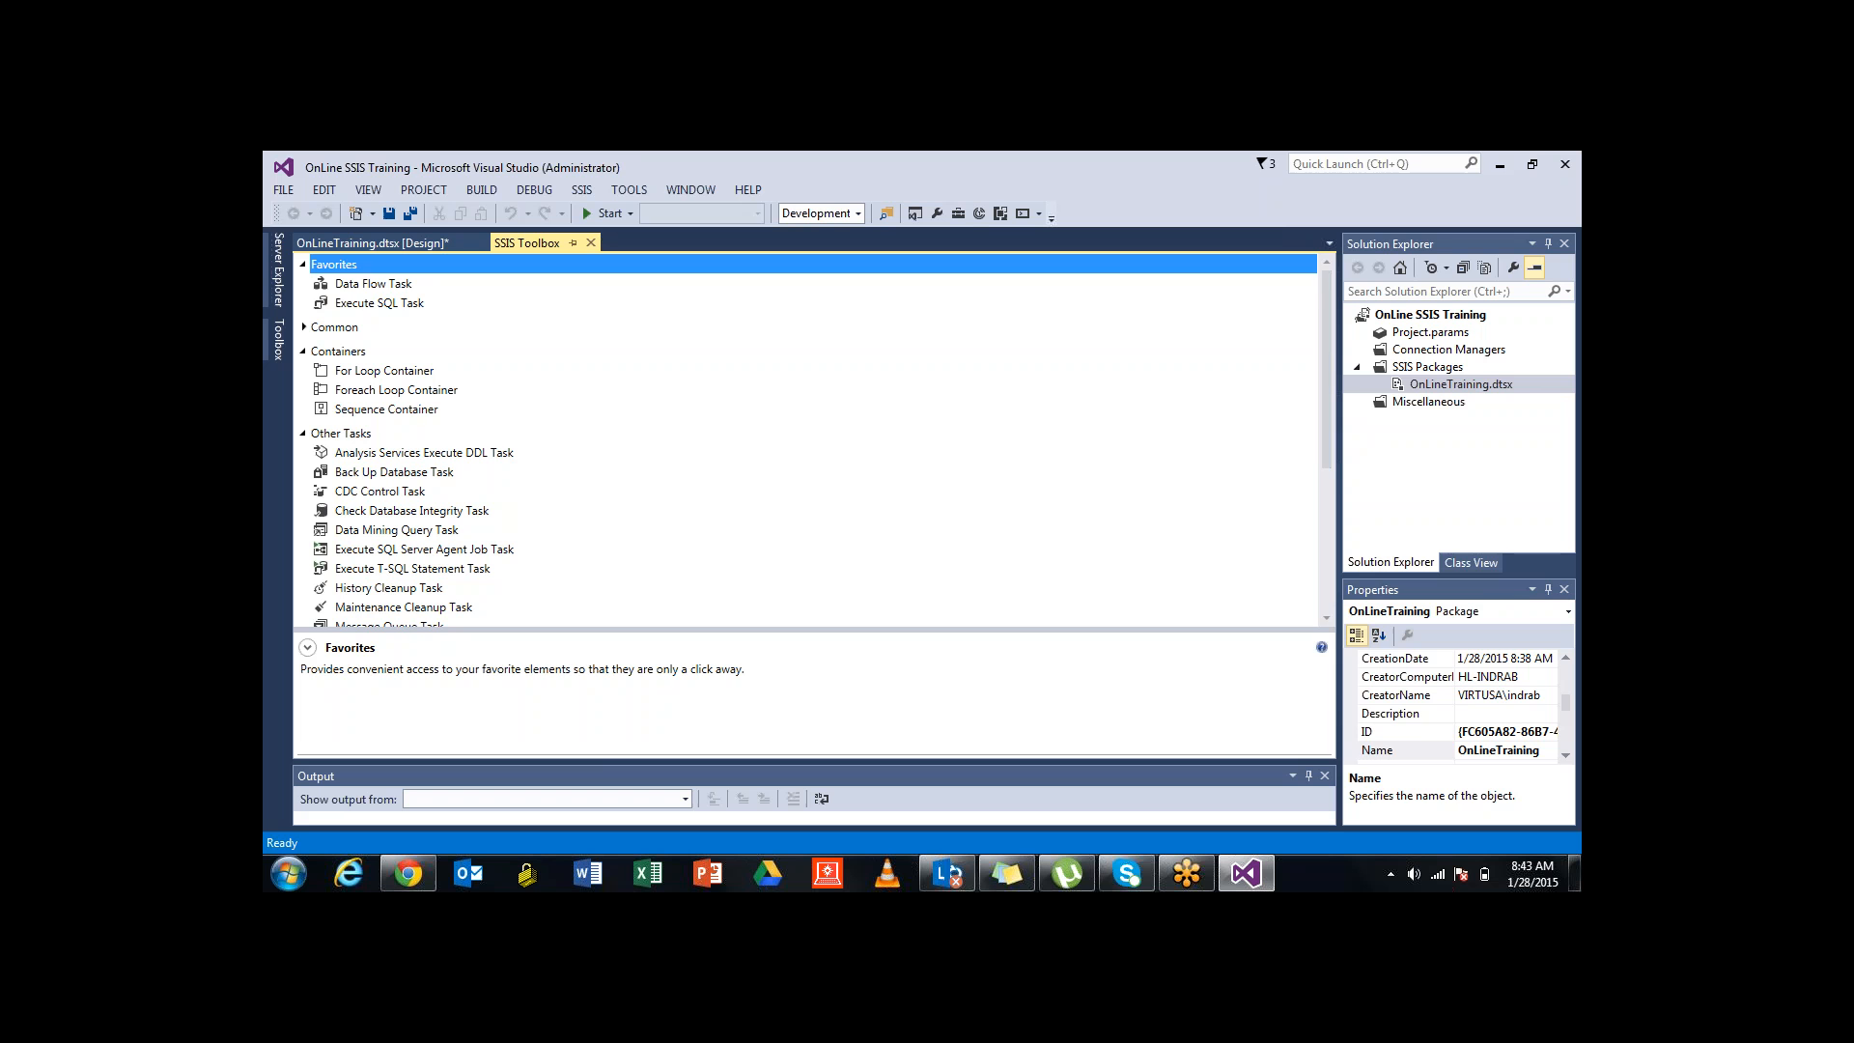
pyautogui.press('Down')
pyautogui.press('Down')
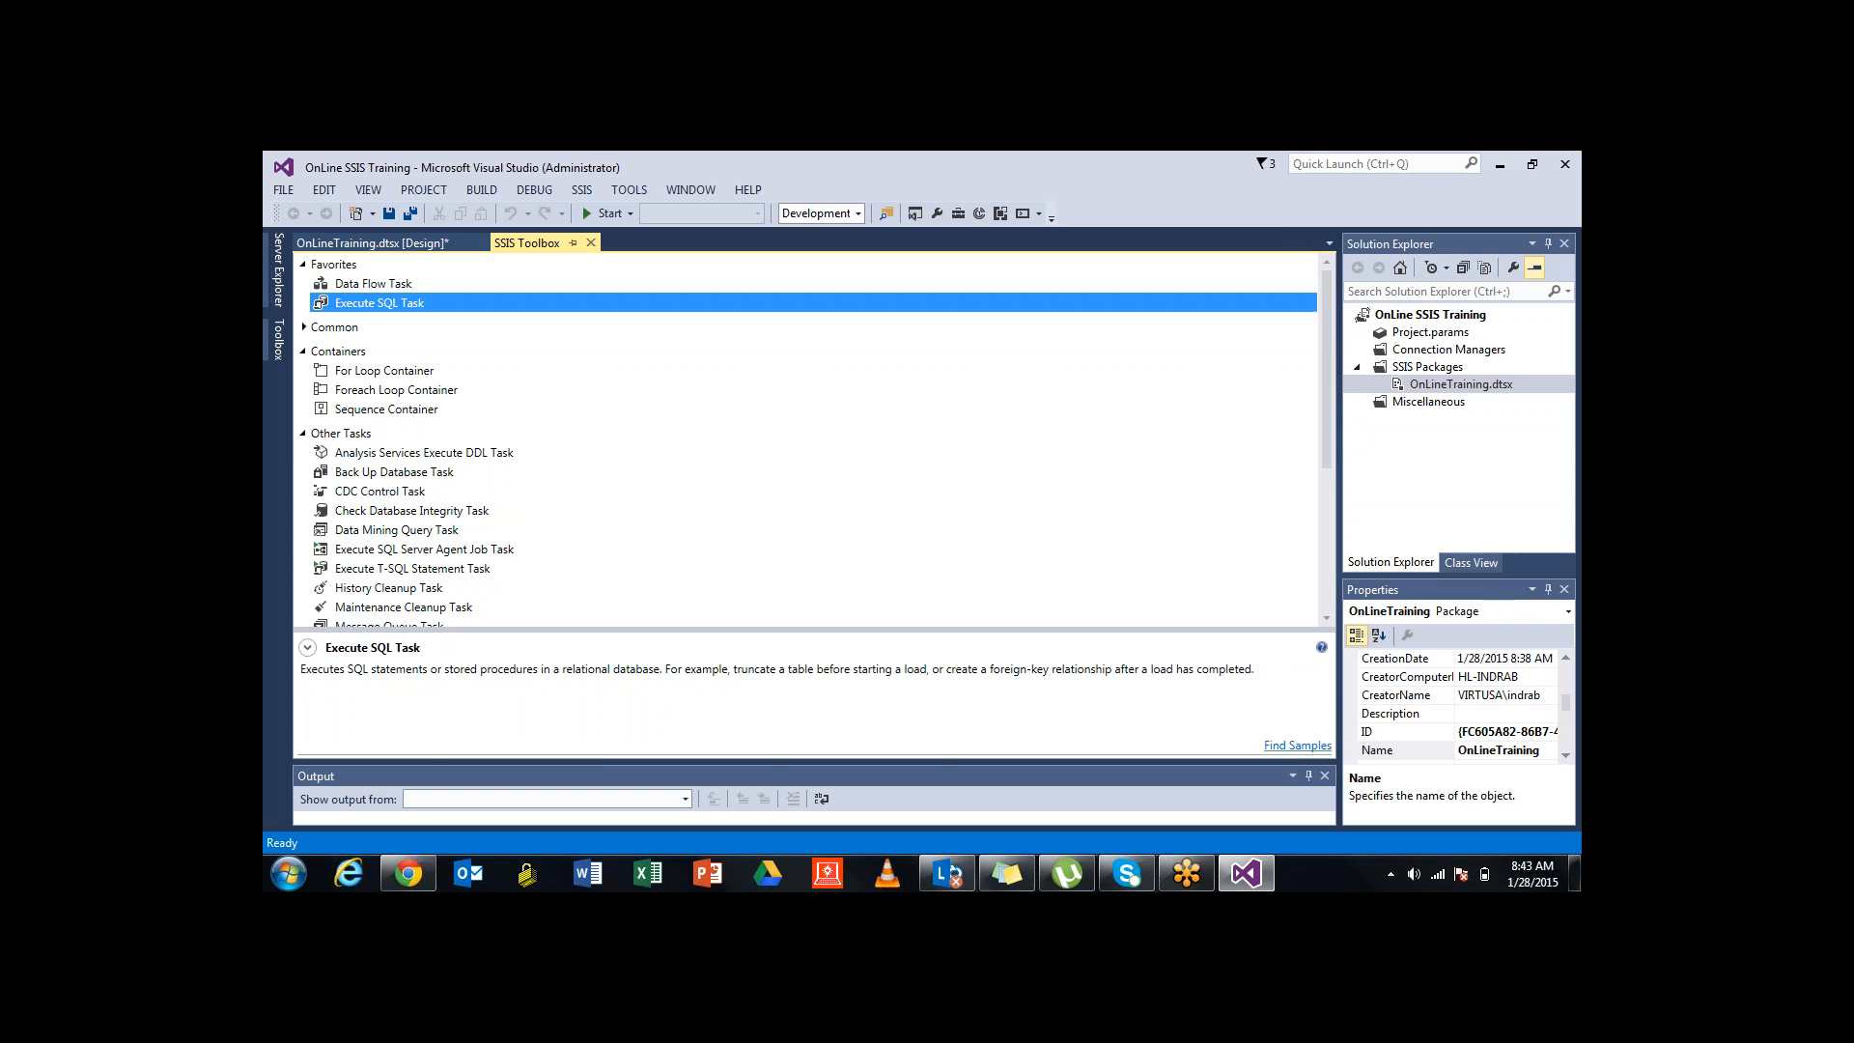
pyautogui.click(386, 243)
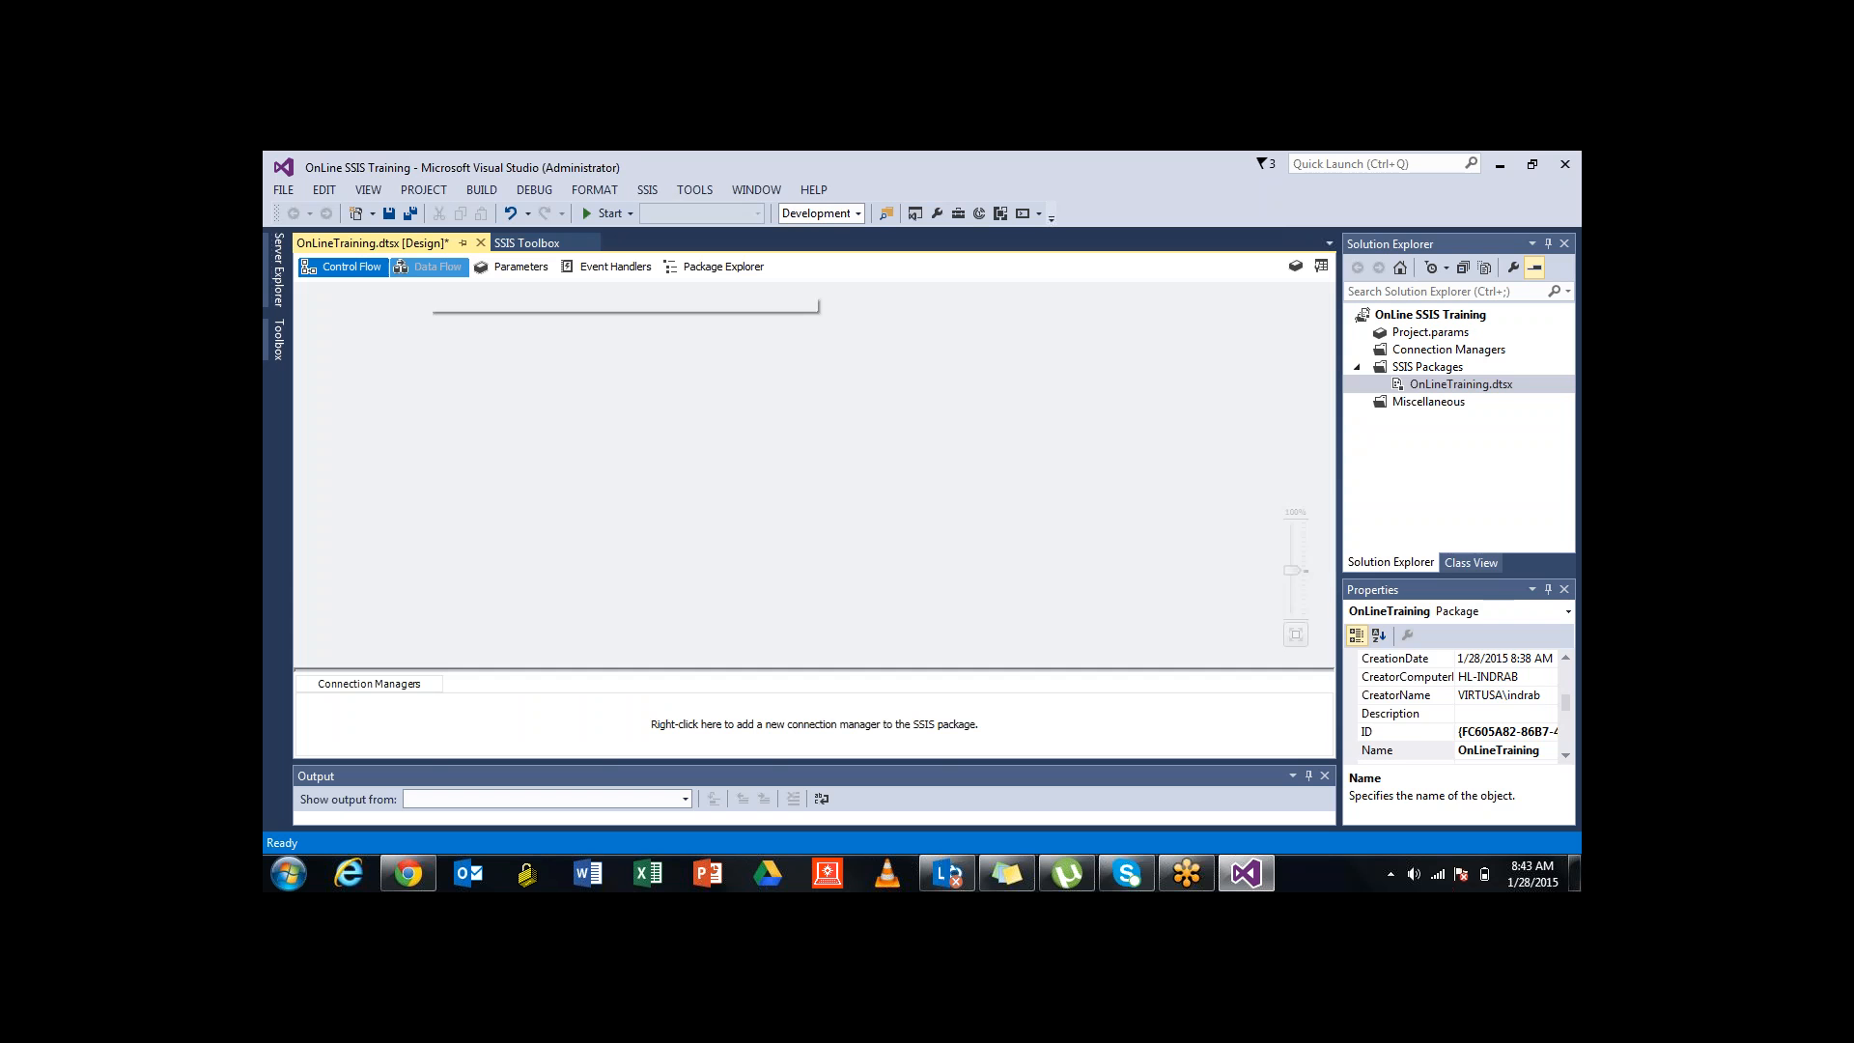
pyautogui.click(432, 268)
pyautogui.click(527, 243)
pyautogui.press('Down')
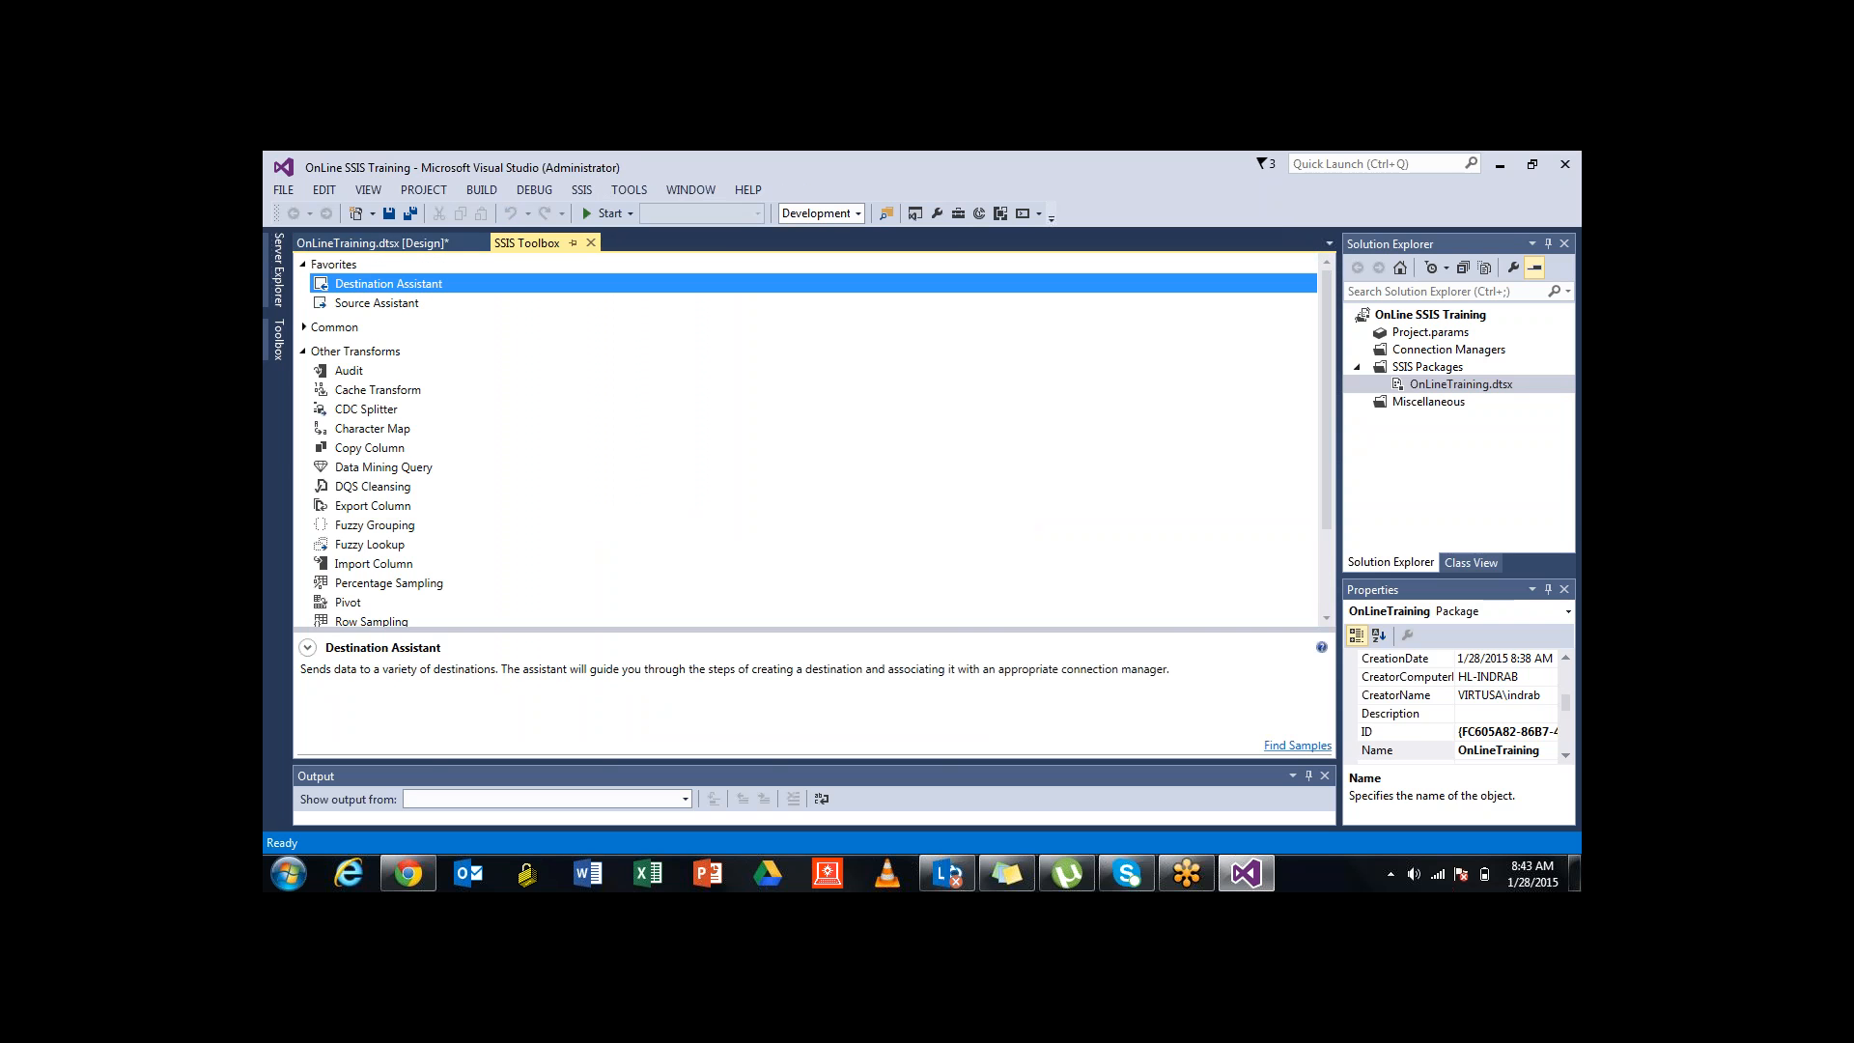
pyautogui.press('Down')
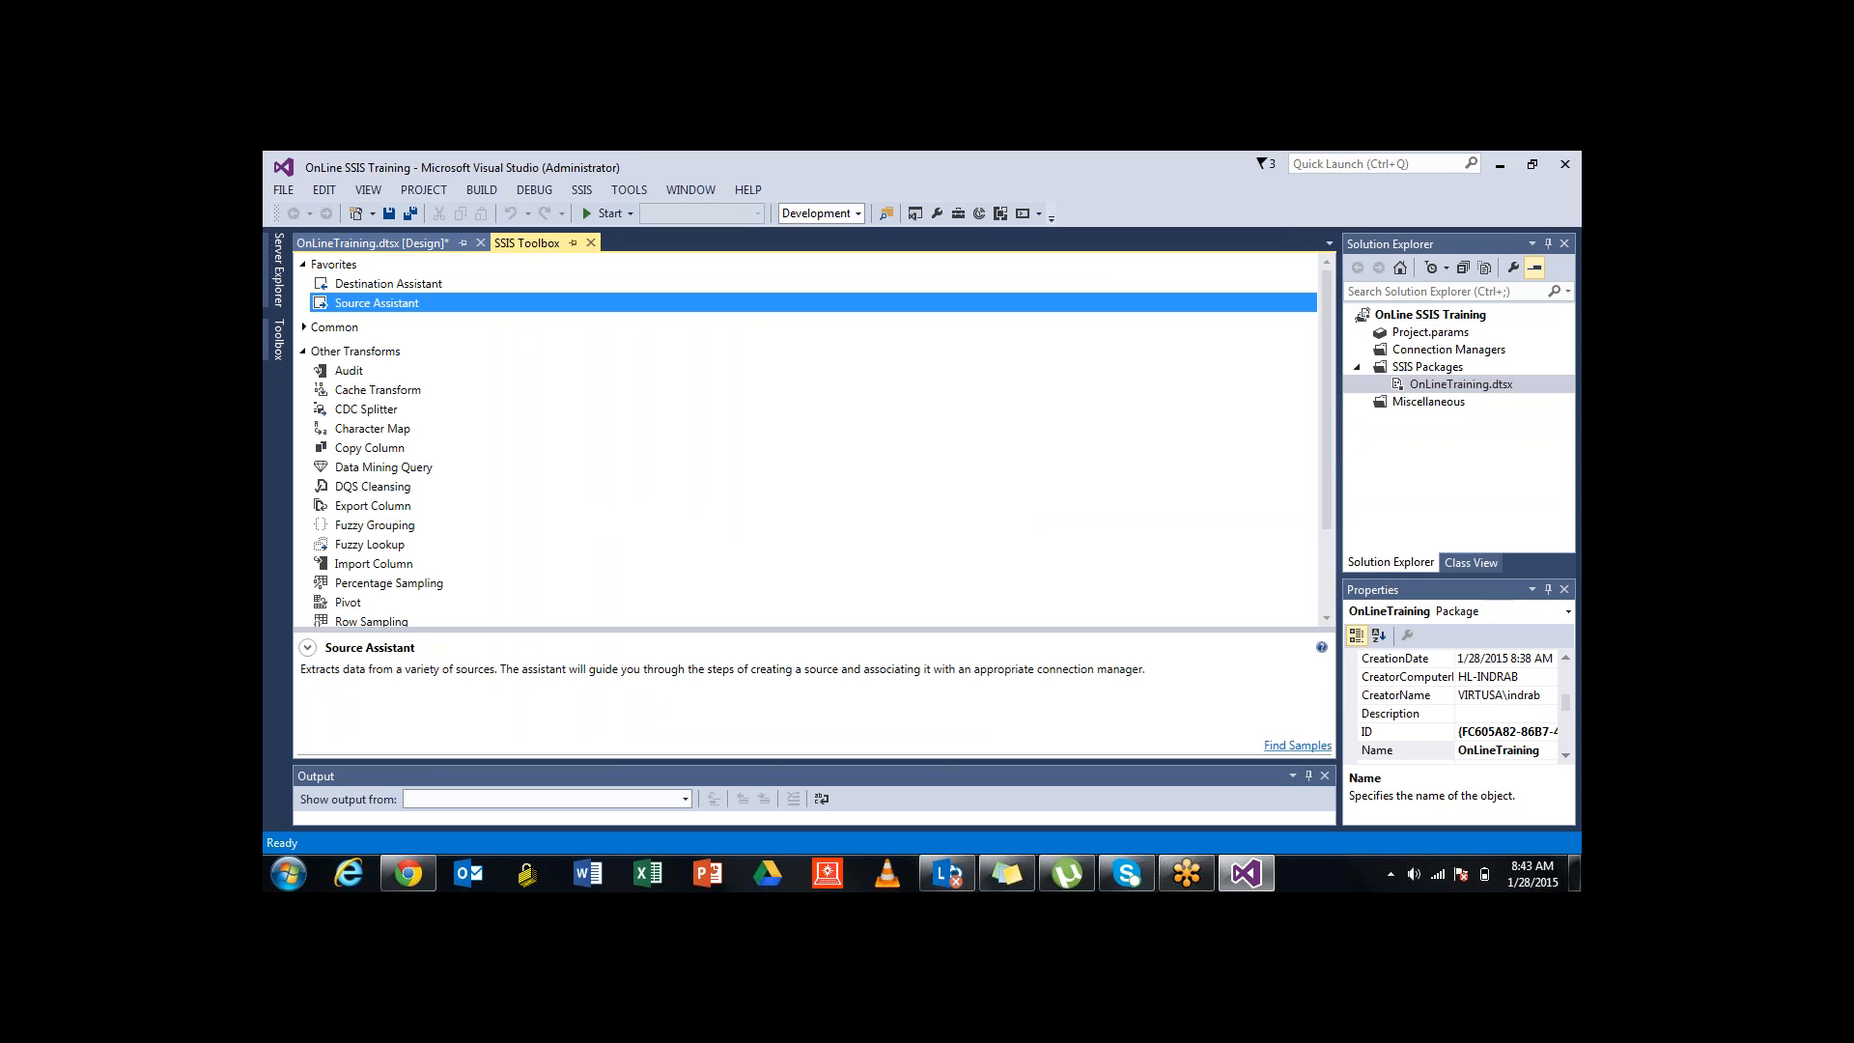
pyautogui.click(386, 244)
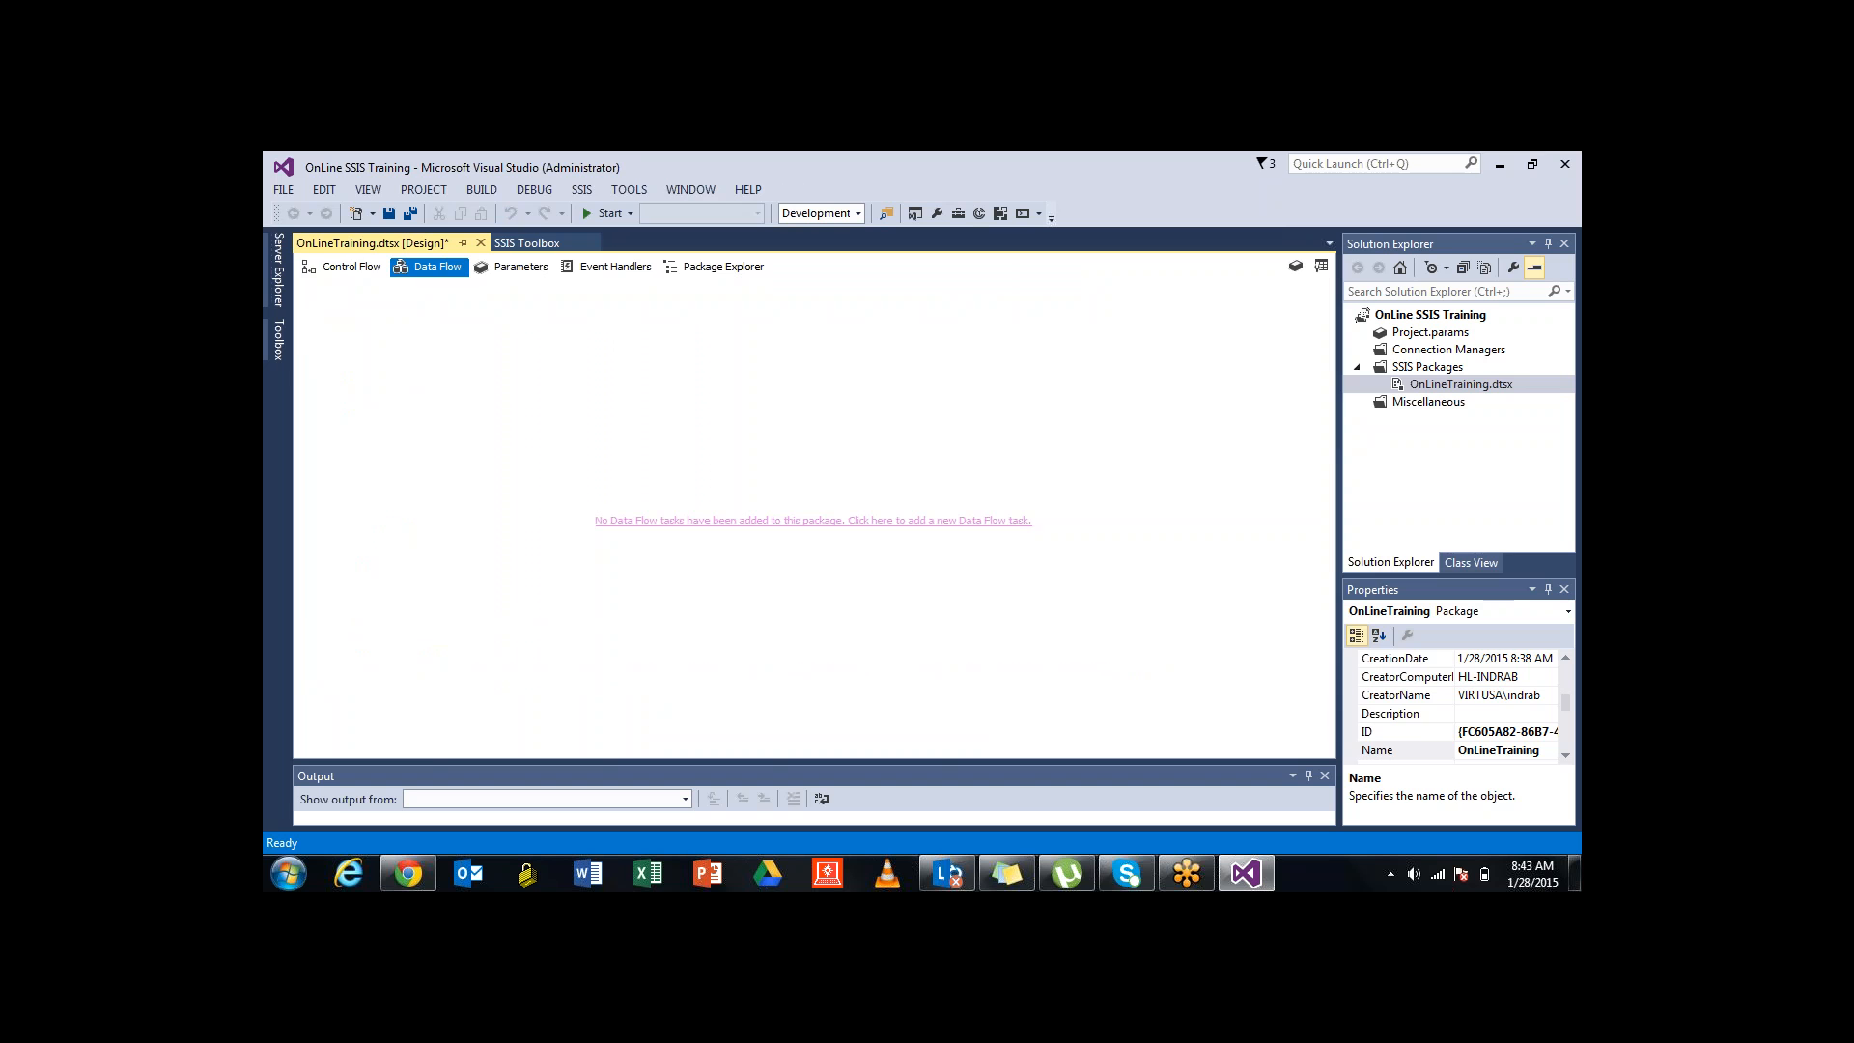
pyautogui.click(344, 268)
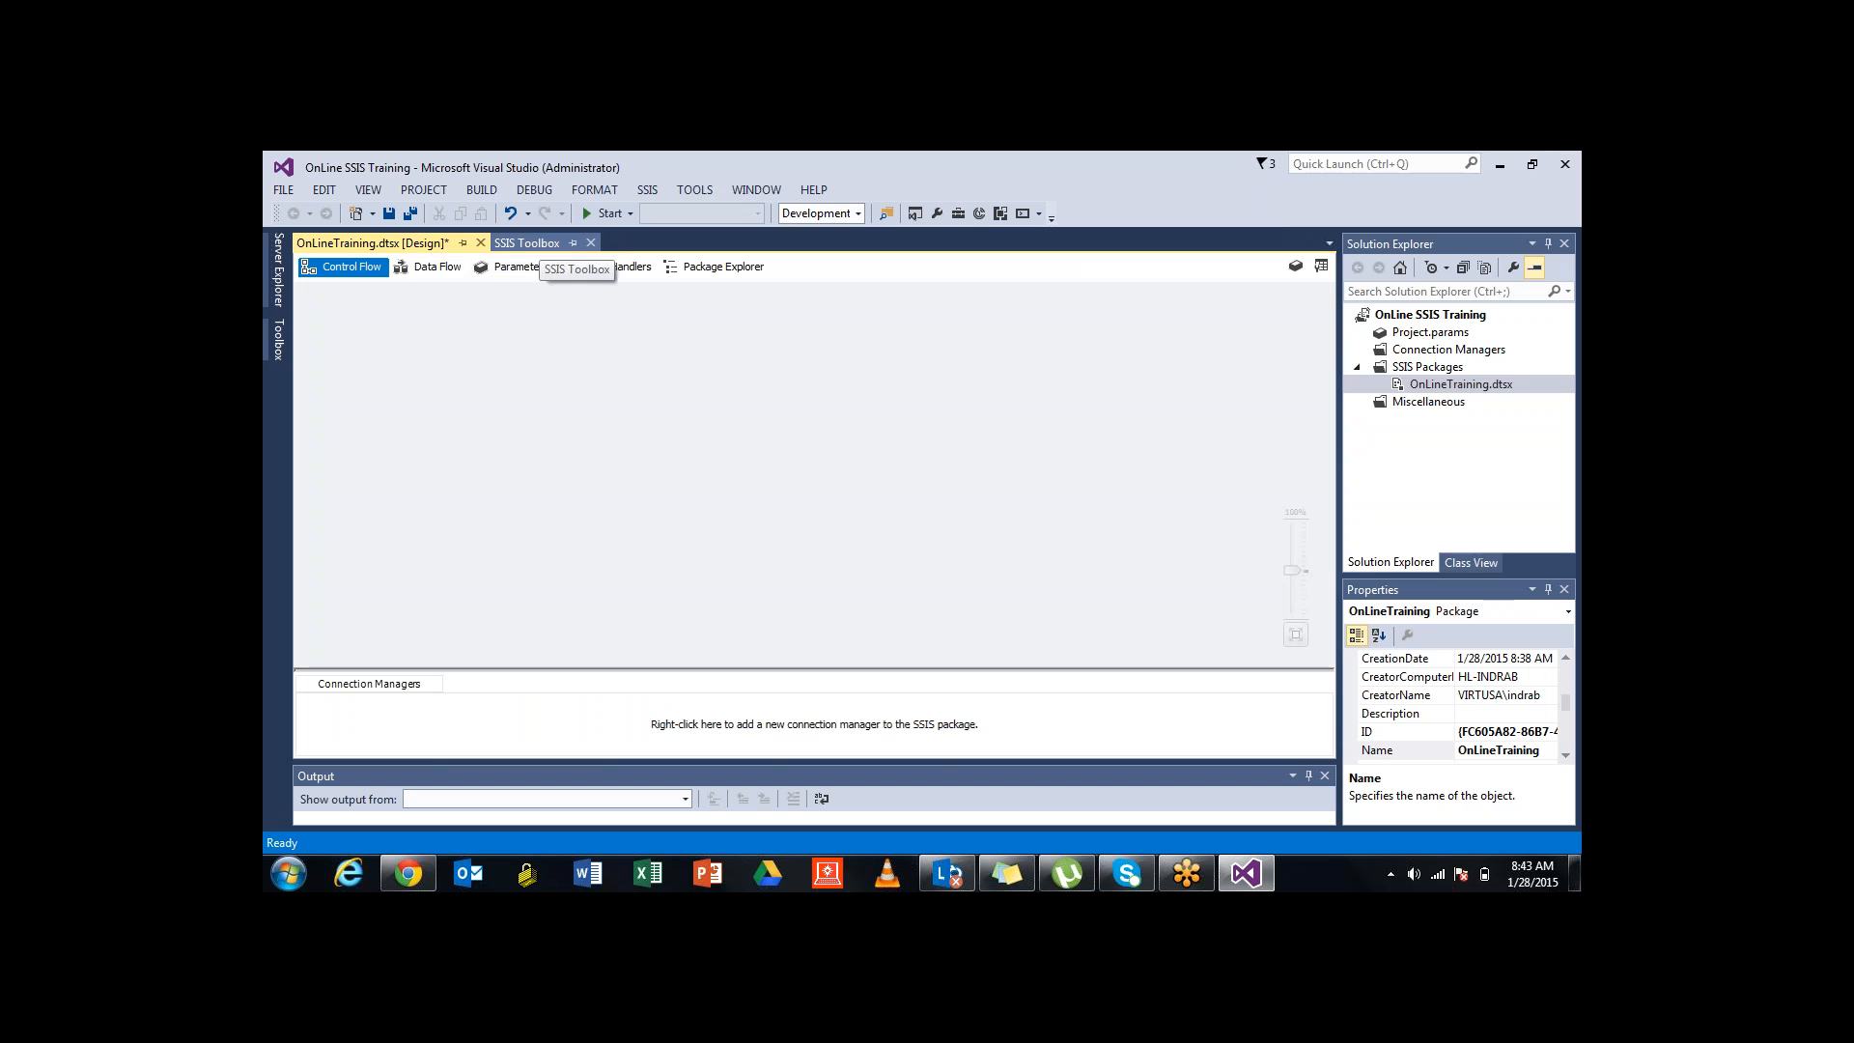
# Add a Data Flow Task to the Control Flow and move it lower-right on the canvas
pyautogui.click(526, 243)
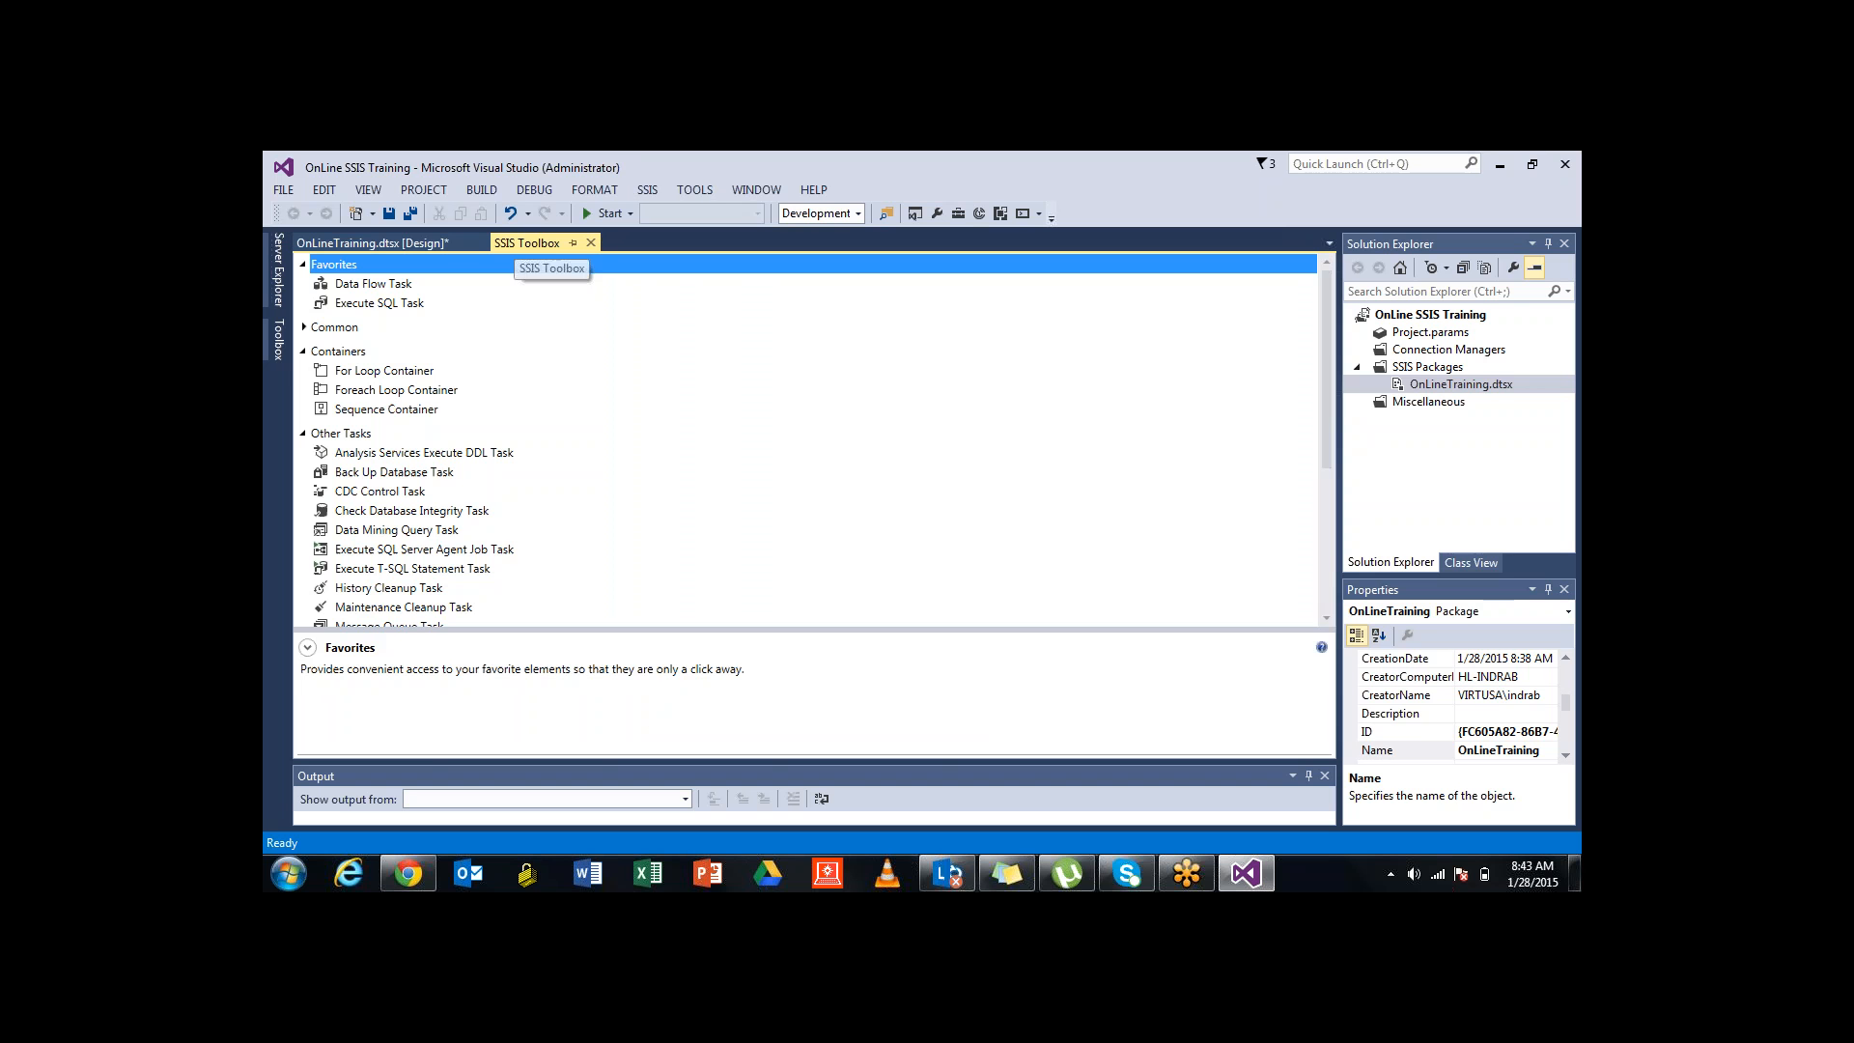
pyautogui.click(372, 284)
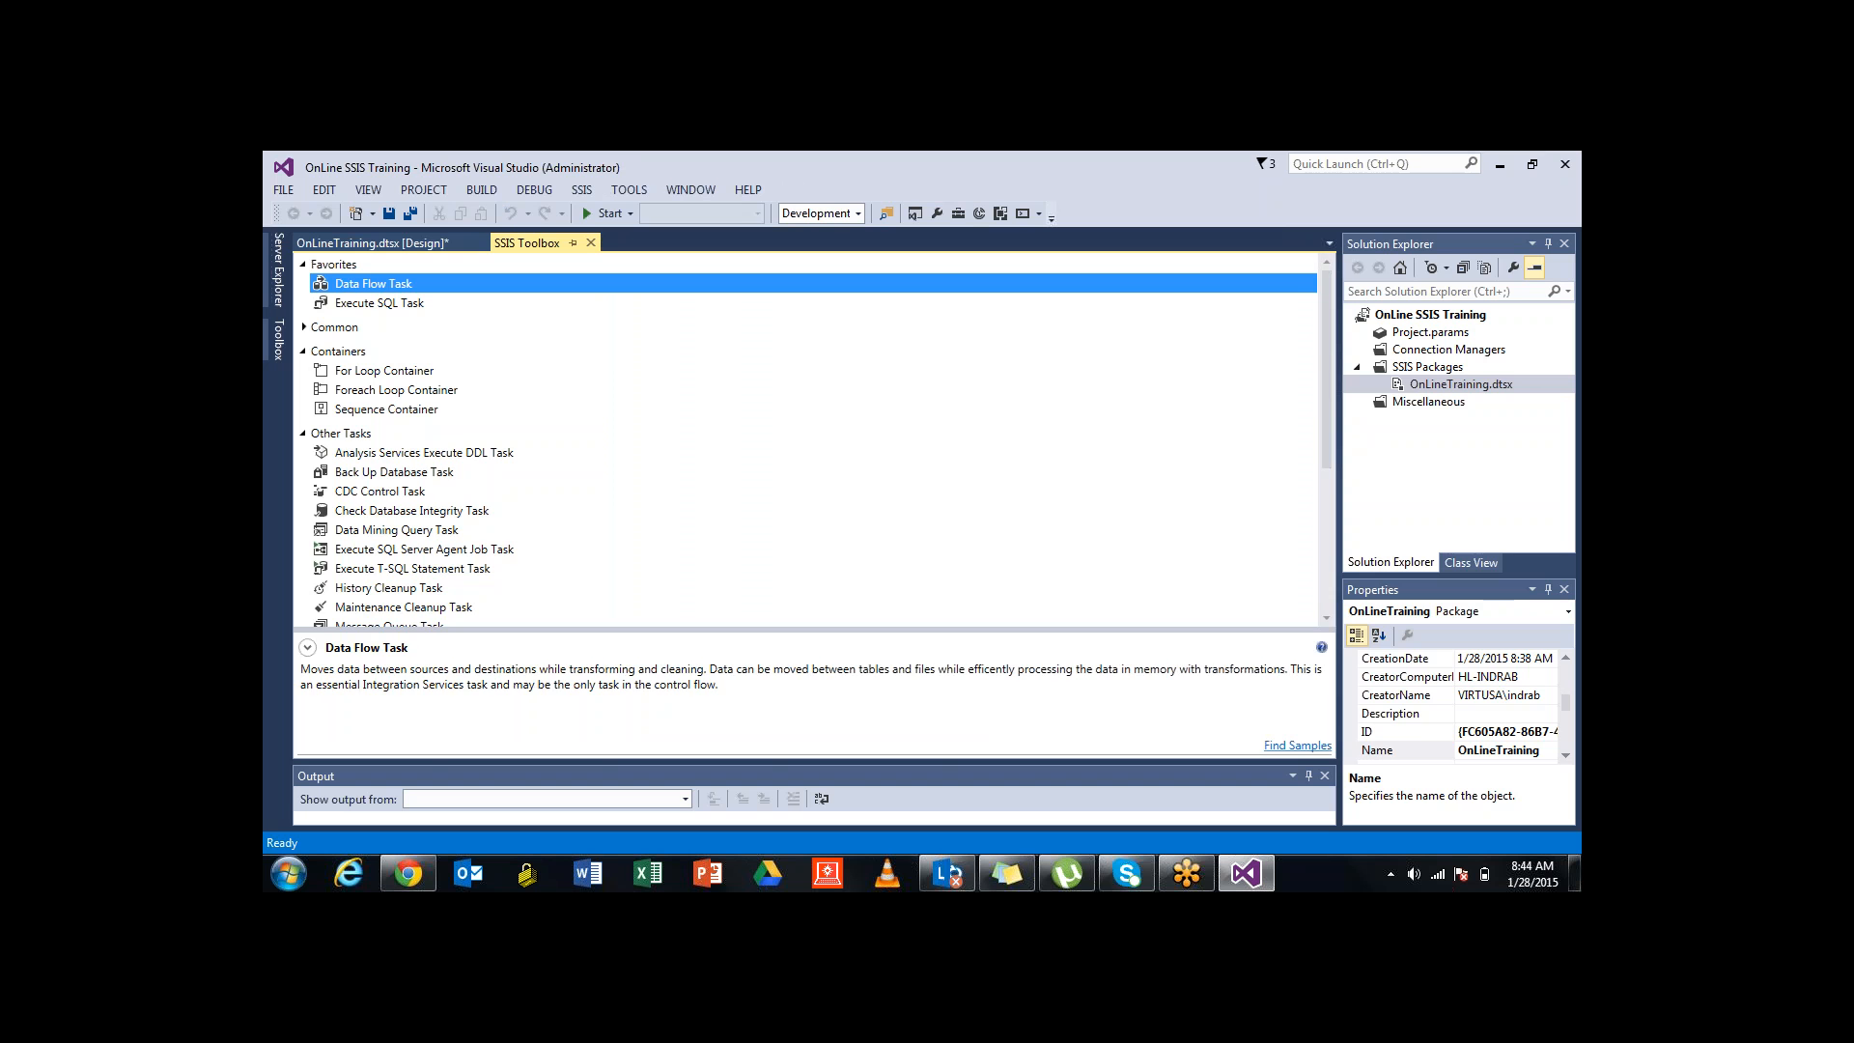
pyautogui.doubleClick(373, 284)
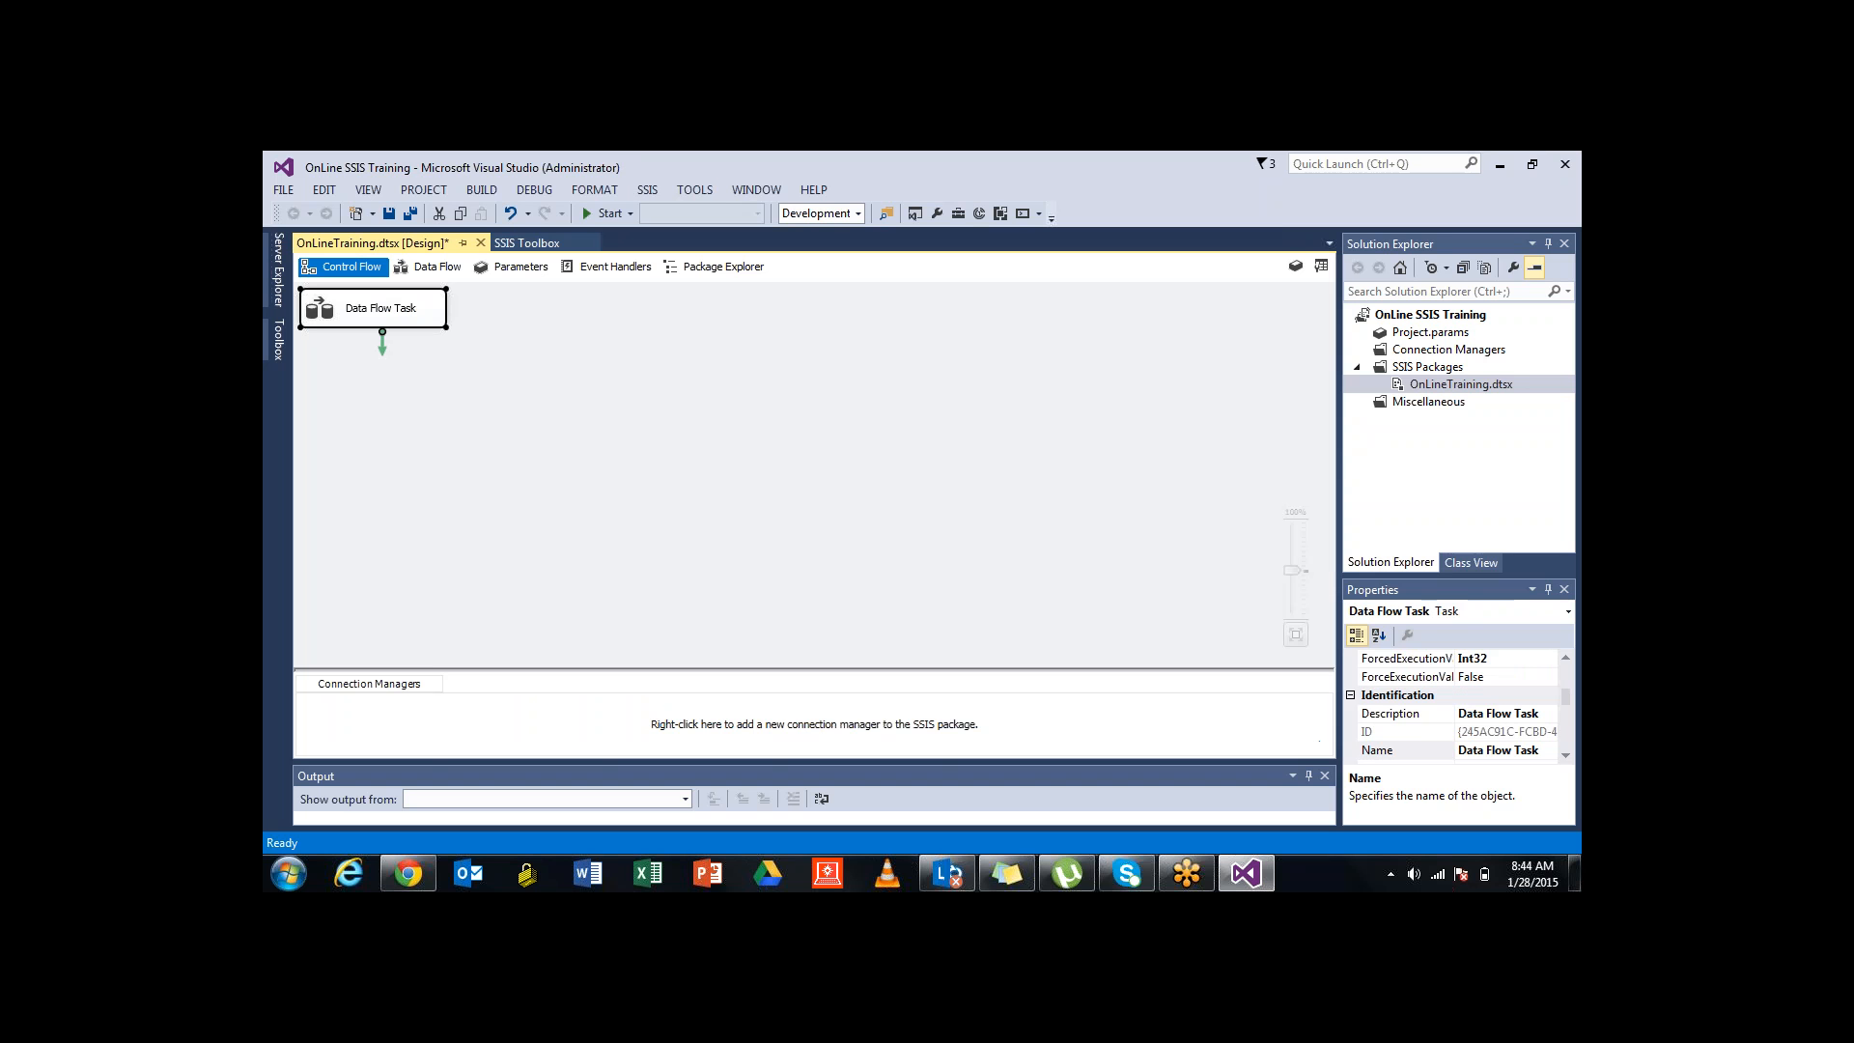
pyautogui.moveTo(376, 309); pyautogui.dragTo(495, 397)
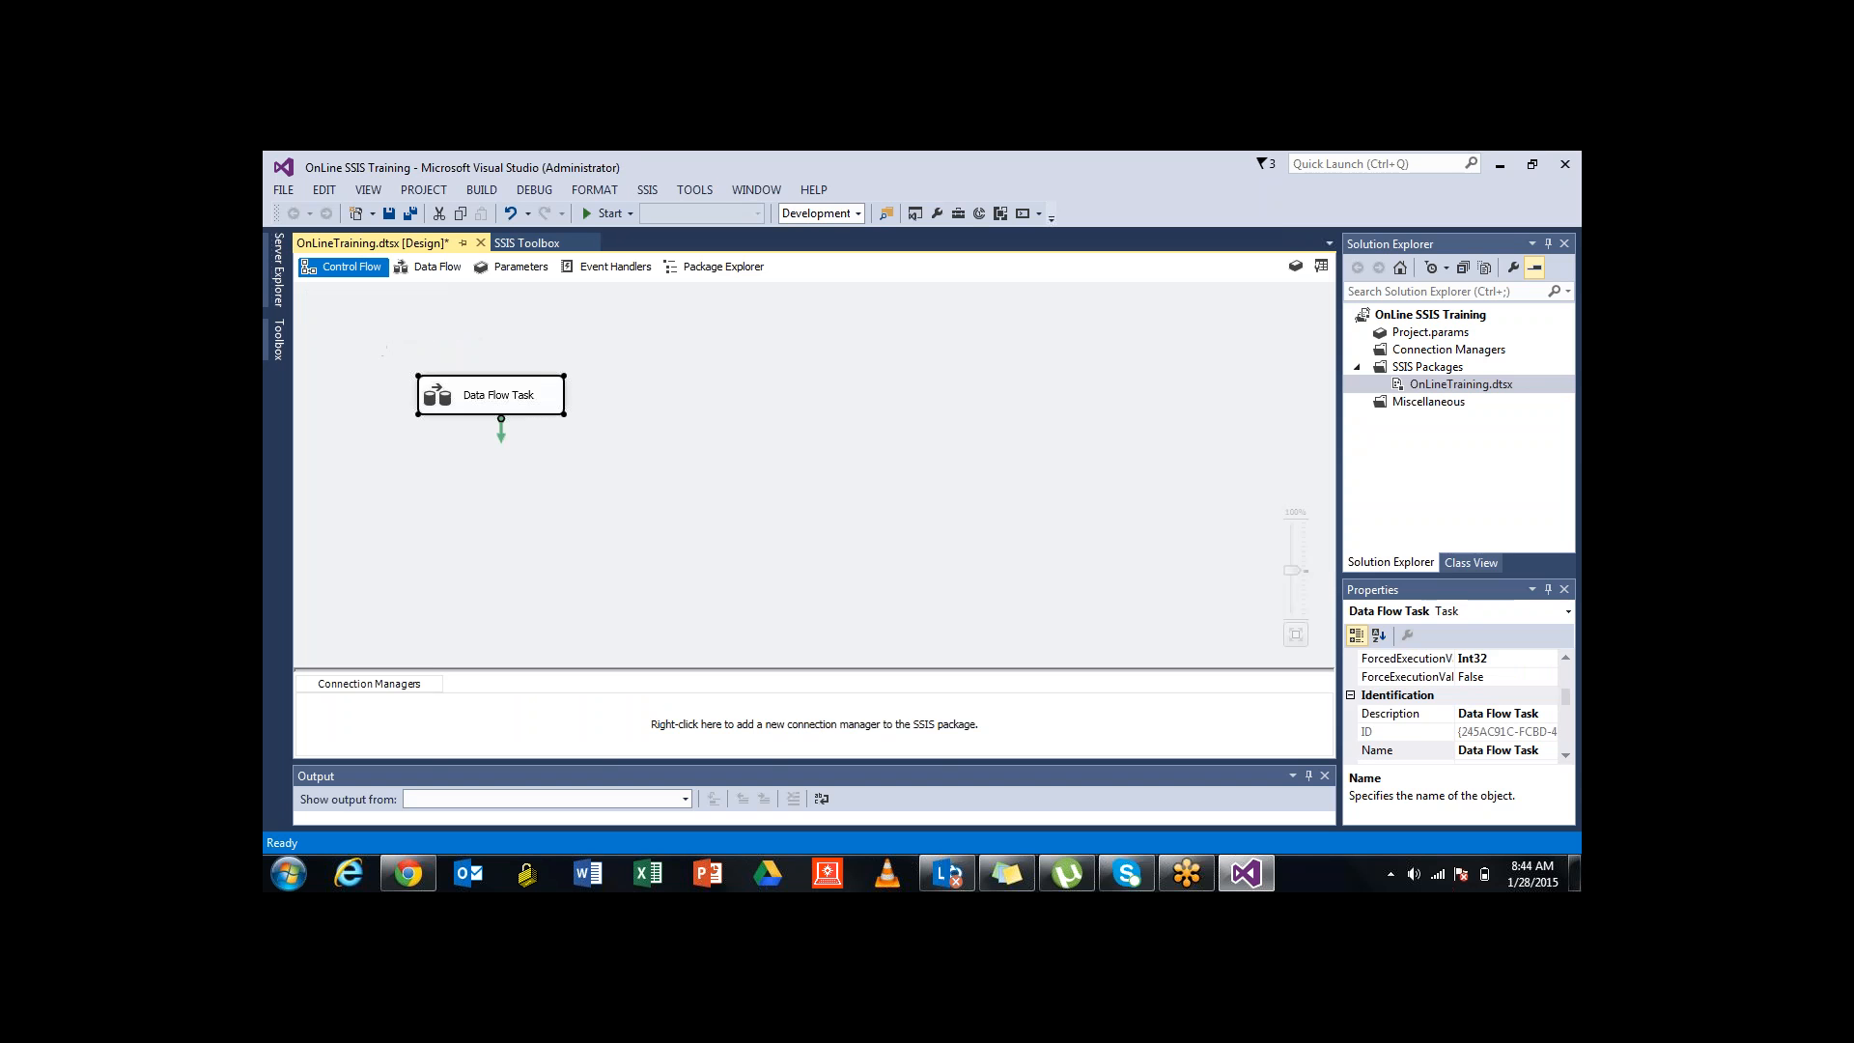
pyautogui.click(501, 426)
pyautogui.click(500, 406)
pyautogui.press('F2')
pyautogui.click(638, 454)
pyautogui.doubleClick(491, 395)
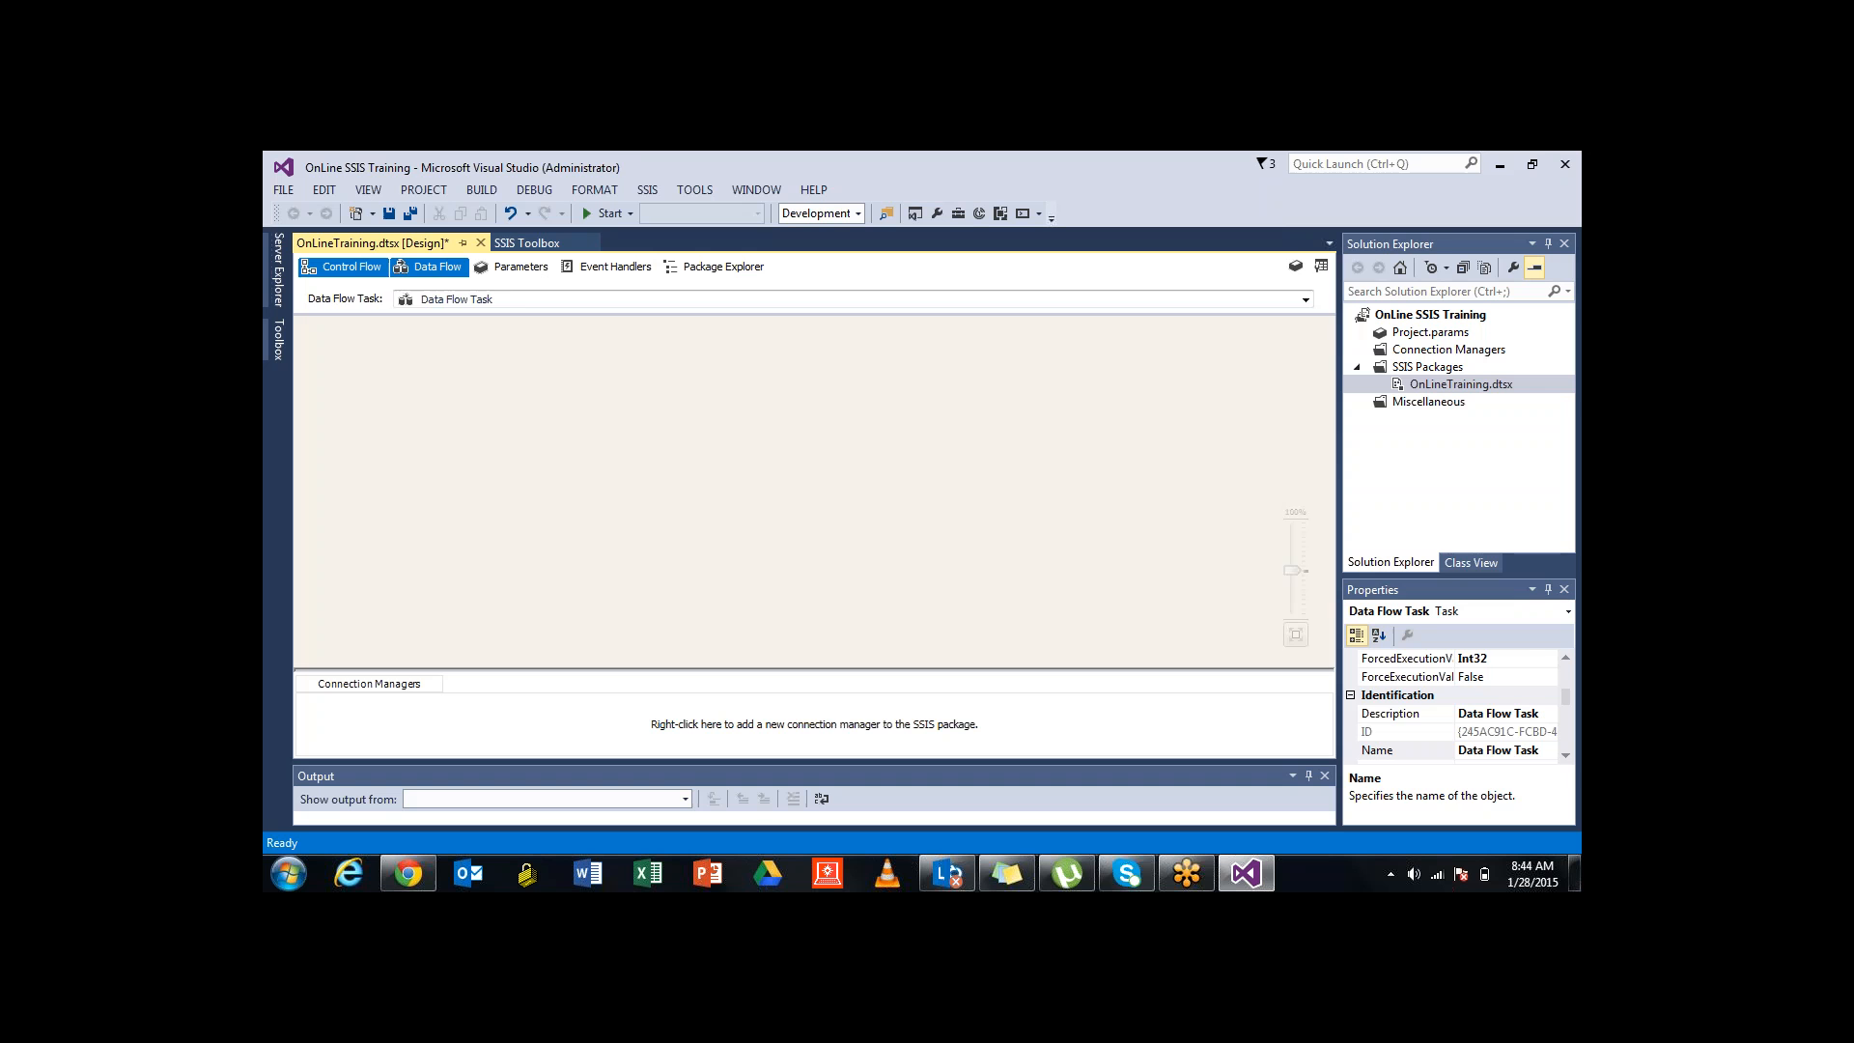
pyautogui.click(344, 268)
pyautogui.click(618, 453)
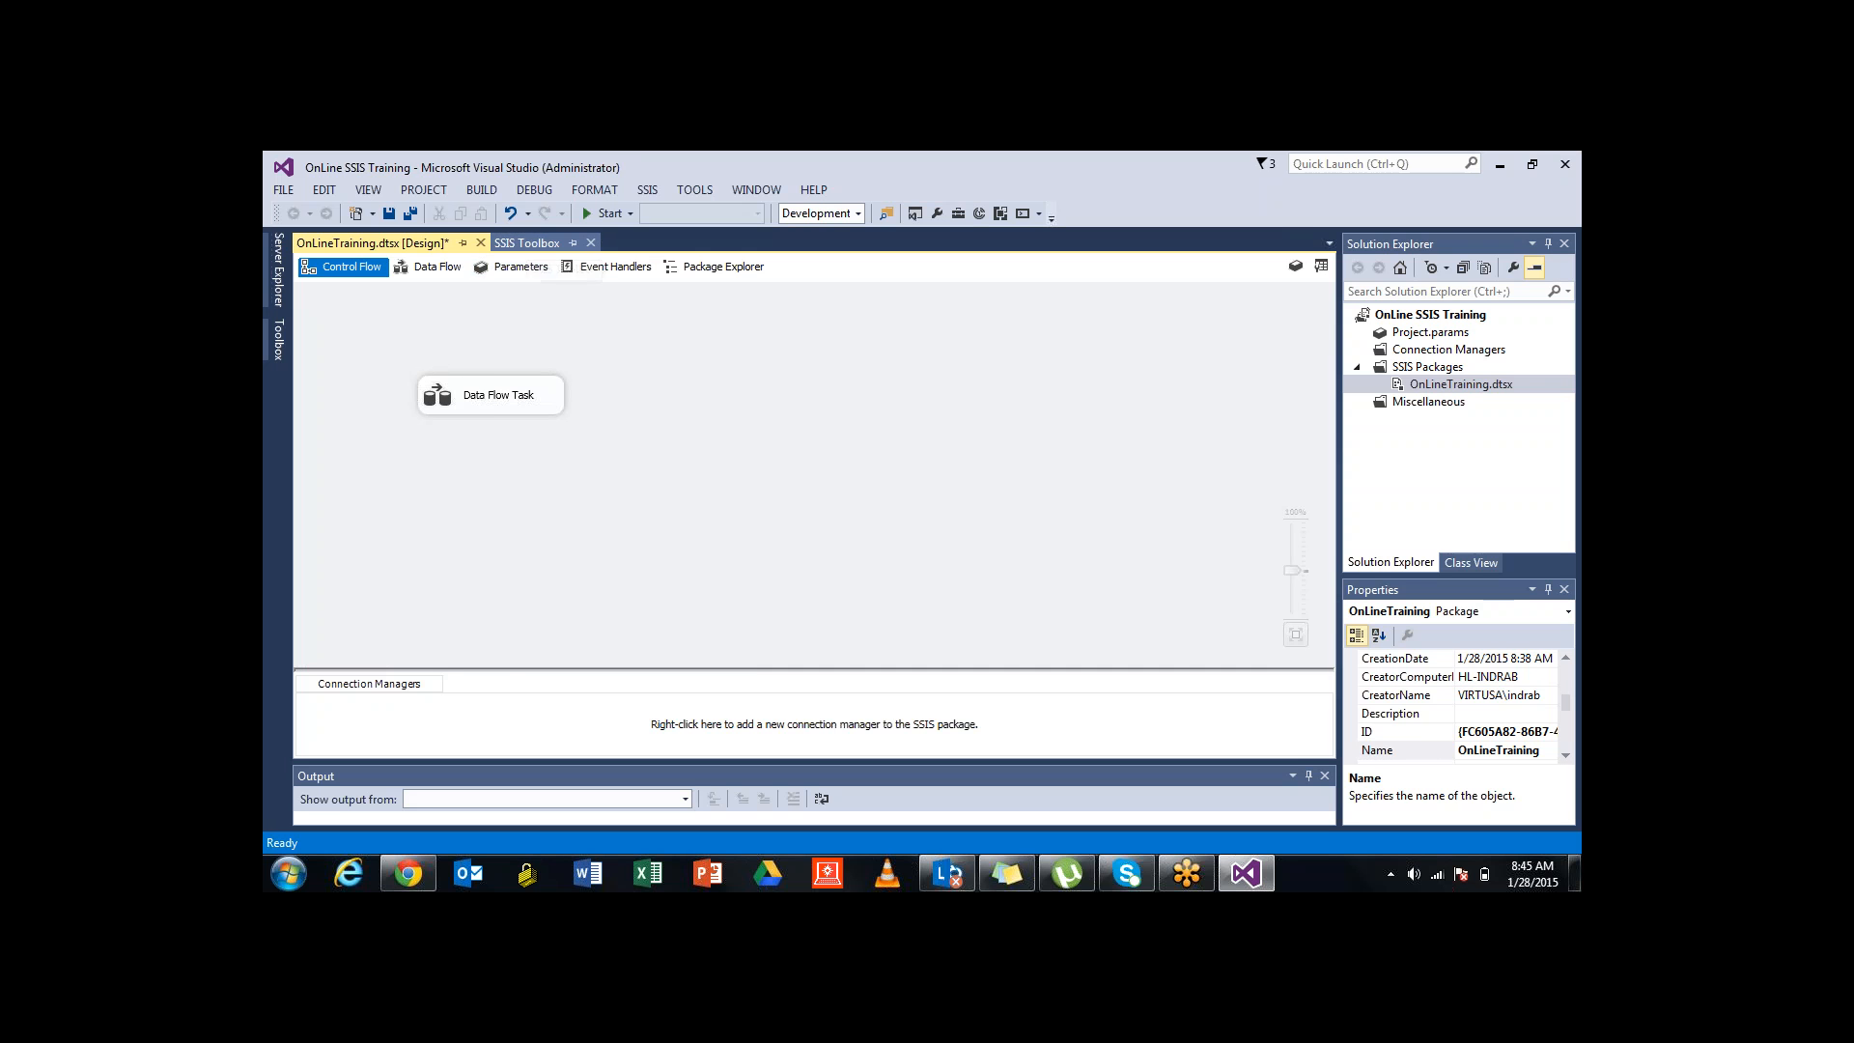
# Add a second Data Flow Task from the SSIS Toolbox and move the original task lower right
pyautogui.click(526, 243)
pyautogui.click(373, 284)
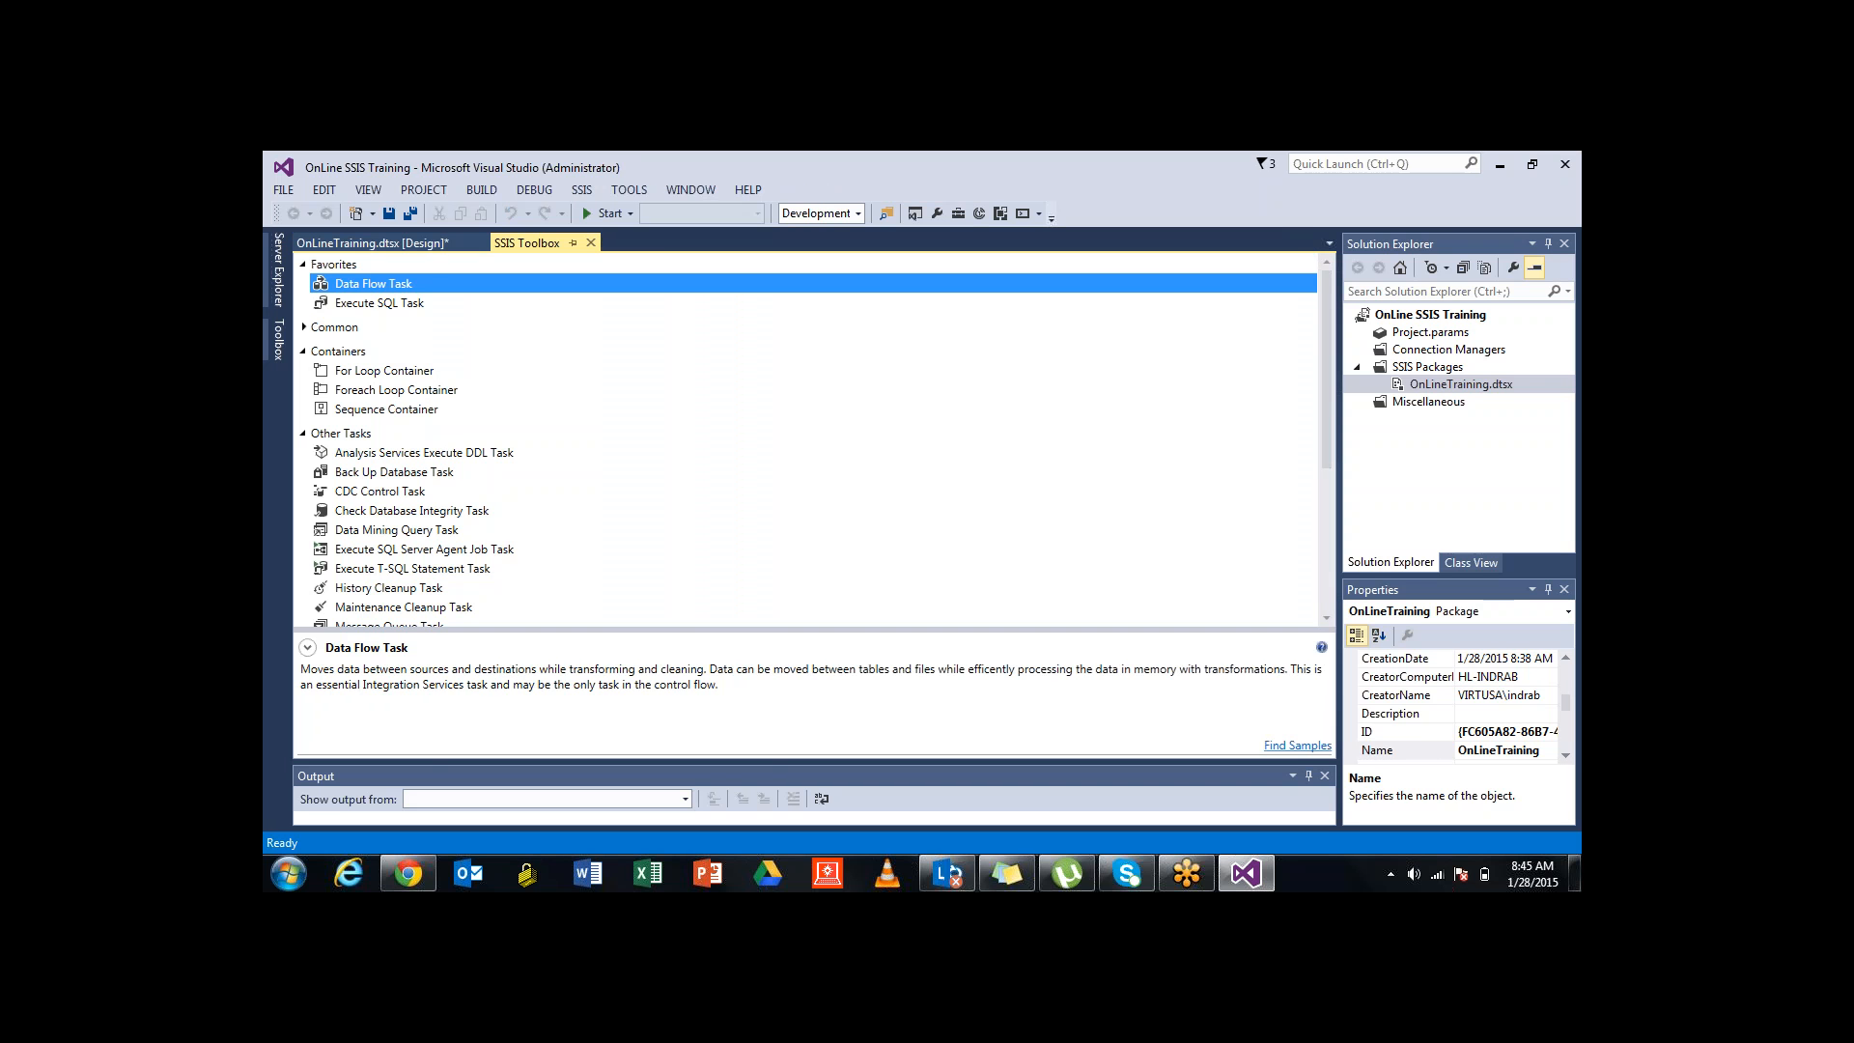
pyautogui.doubleClick(373, 284)
pyautogui.click(372, 289)
pyautogui.moveTo(499, 395); pyautogui.dragTo(707, 503)
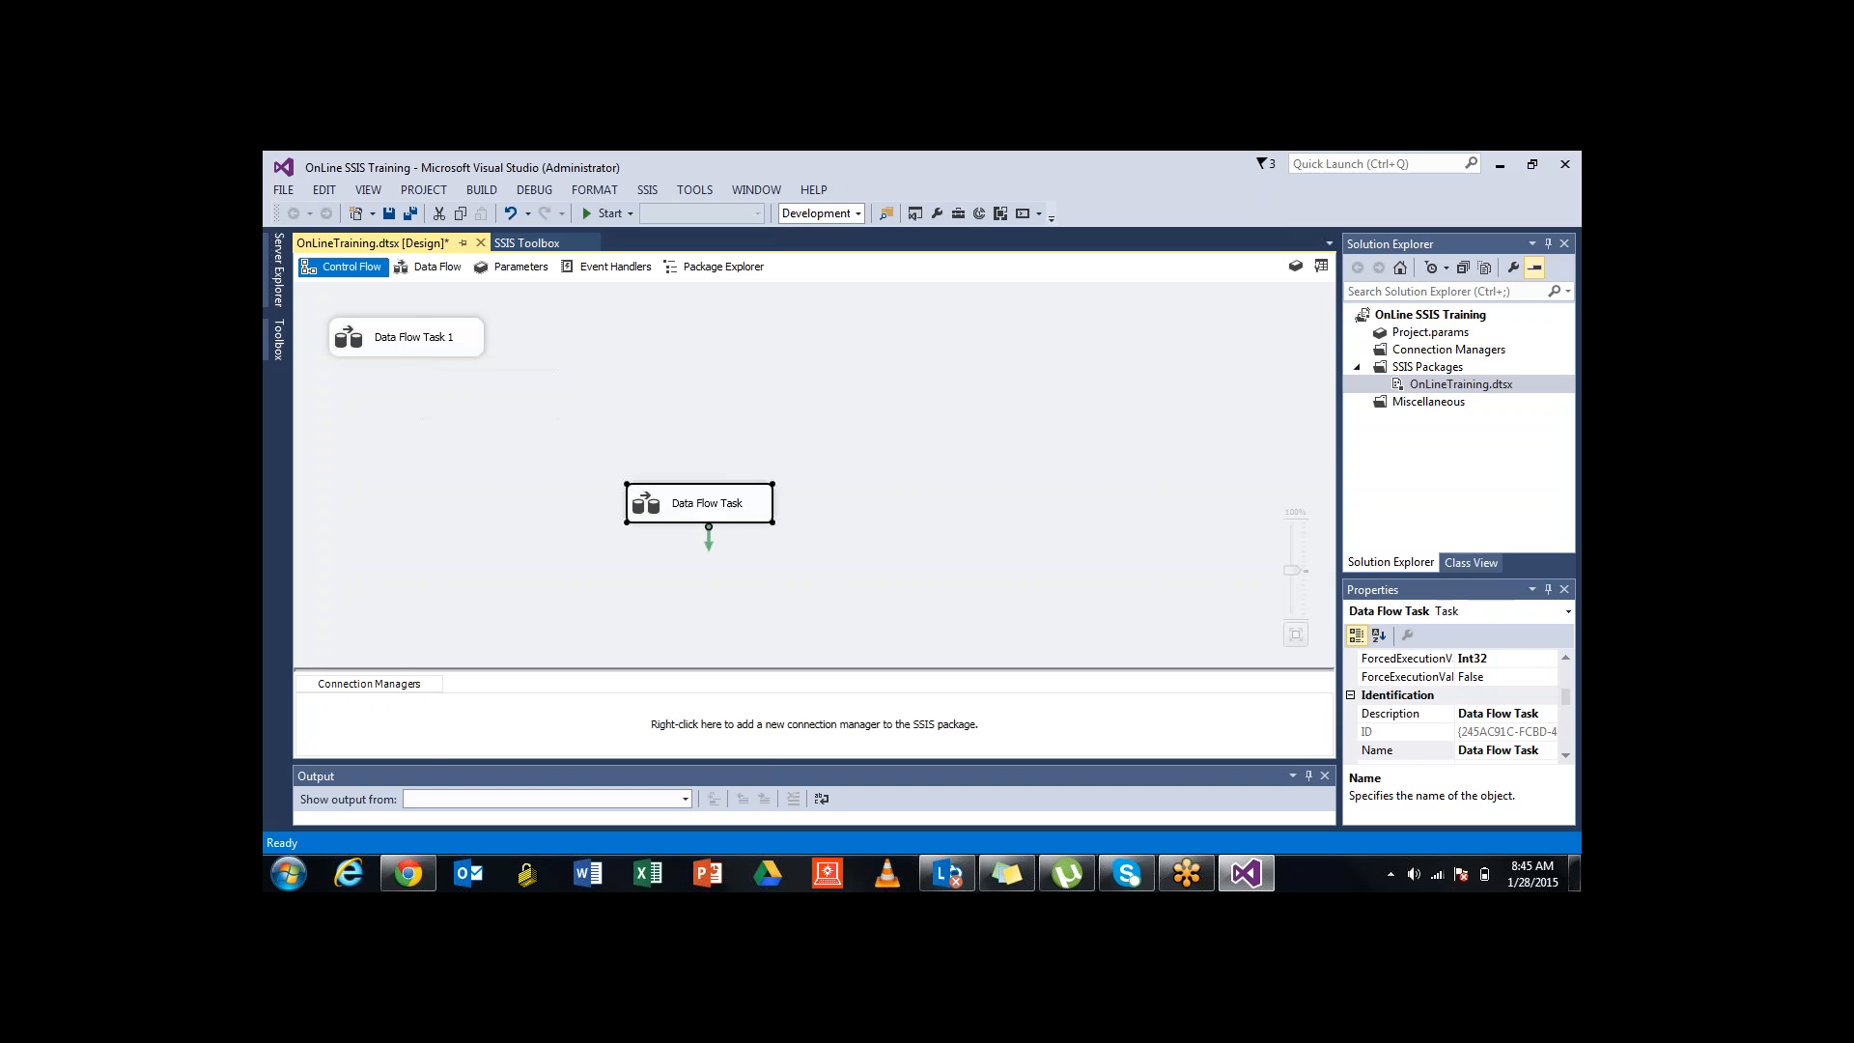
pyautogui.click(618, 415)
# Link Data Flow Task 1 to the original Data Flow Task, then delete the original task
pyautogui.click(413, 337)
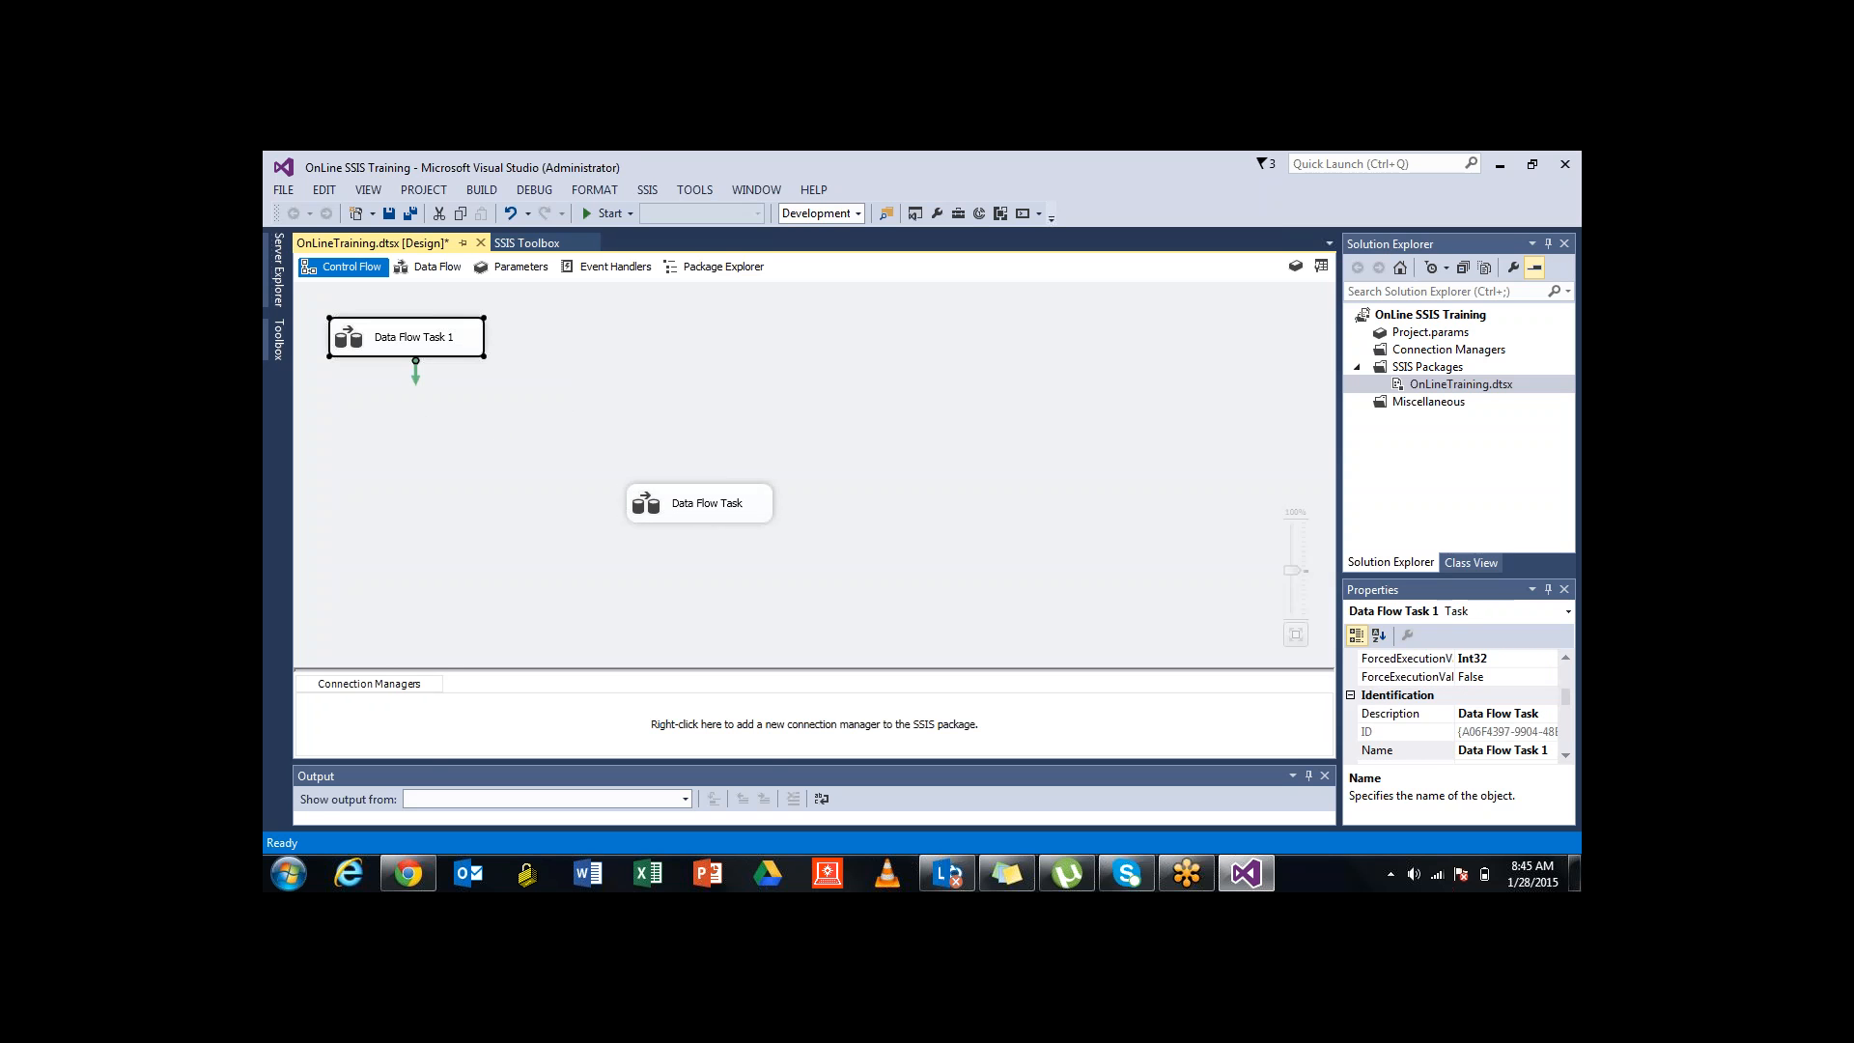
pyautogui.moveTo(415, 375); pyautogui.dragTo(705, 489)
pyautogui.click(618, 463)
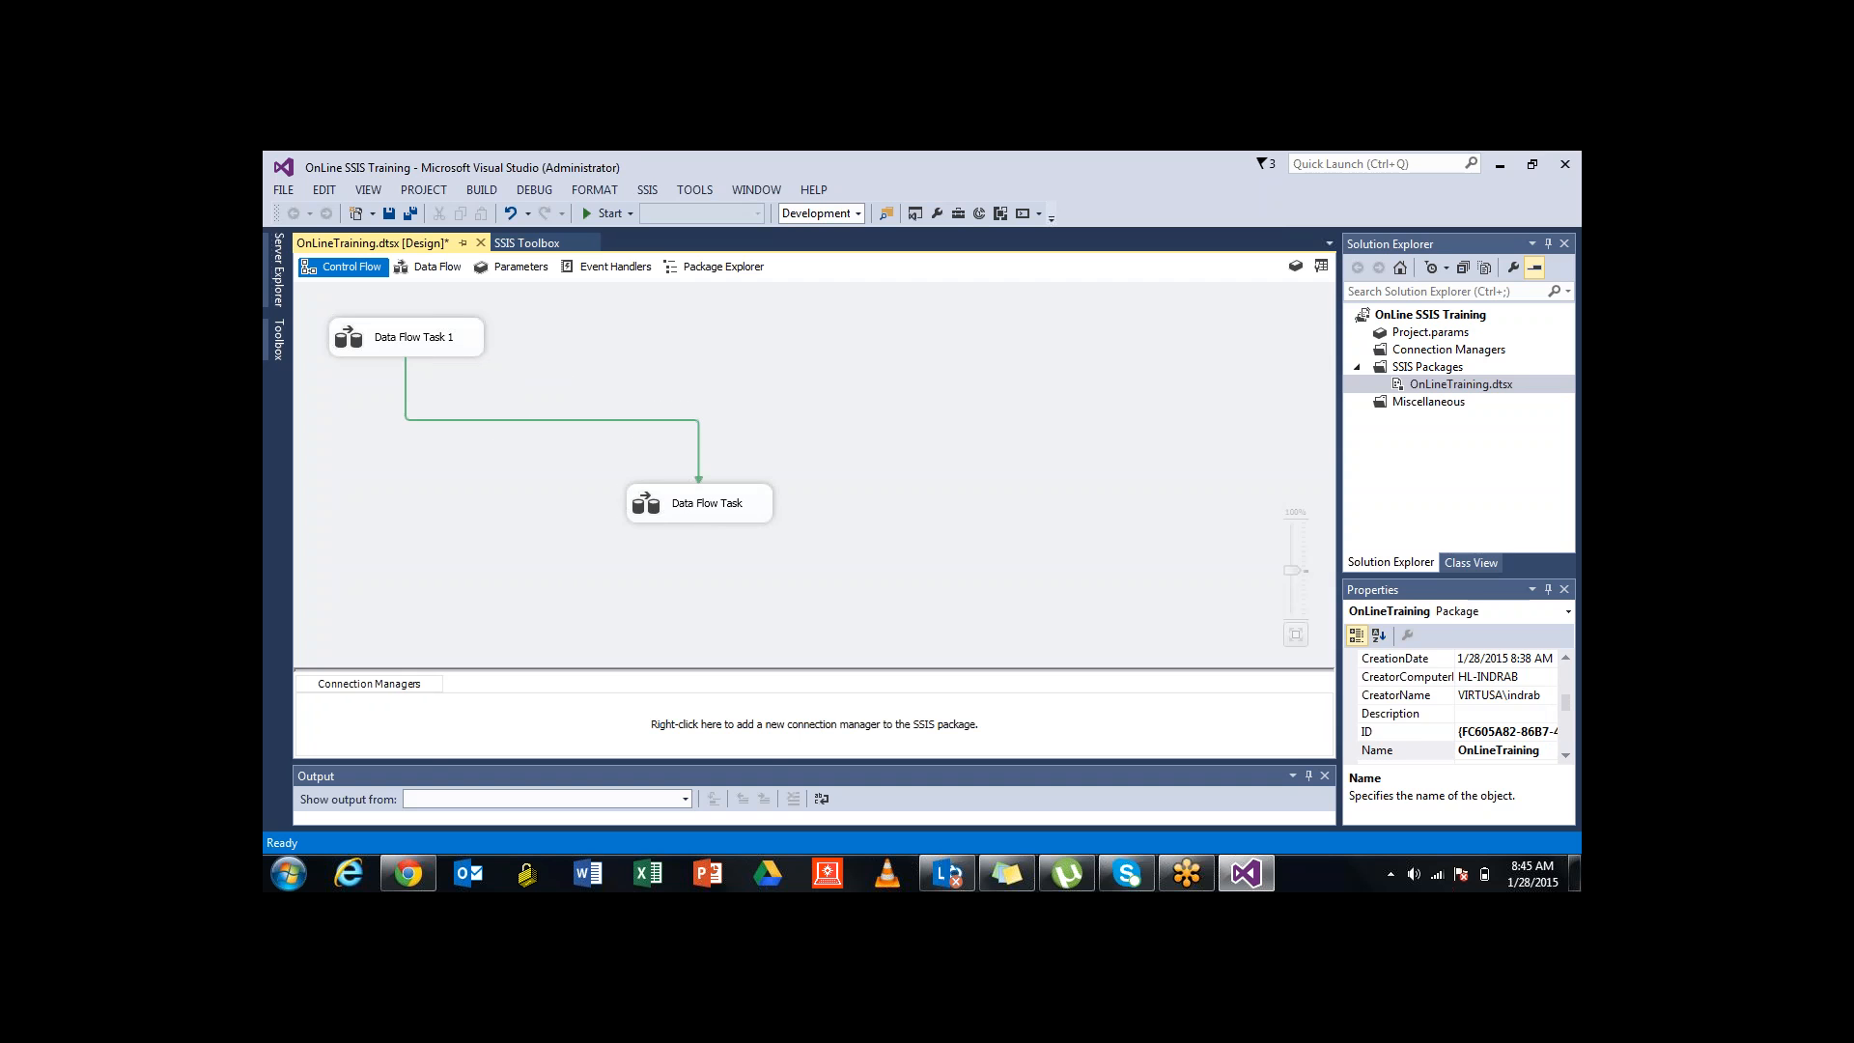
pyautogui.click(708, 510)
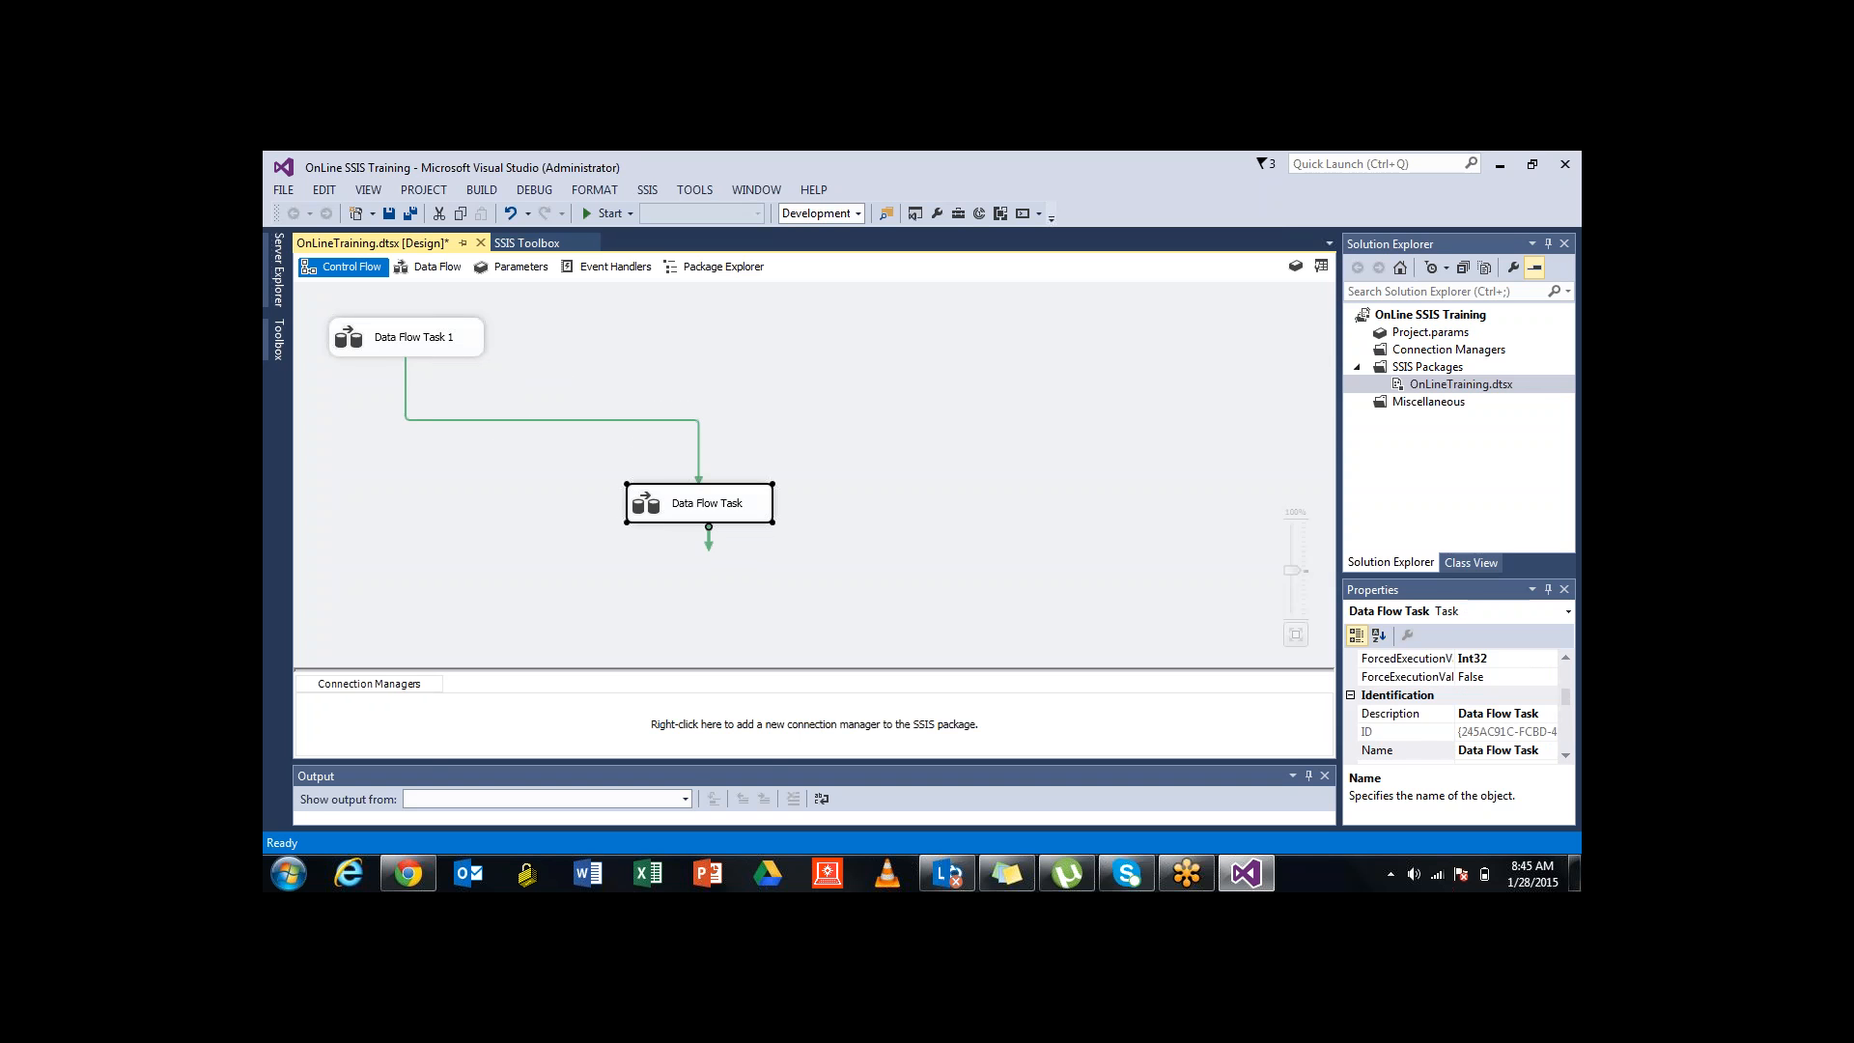
pyautogui.press('Delete')
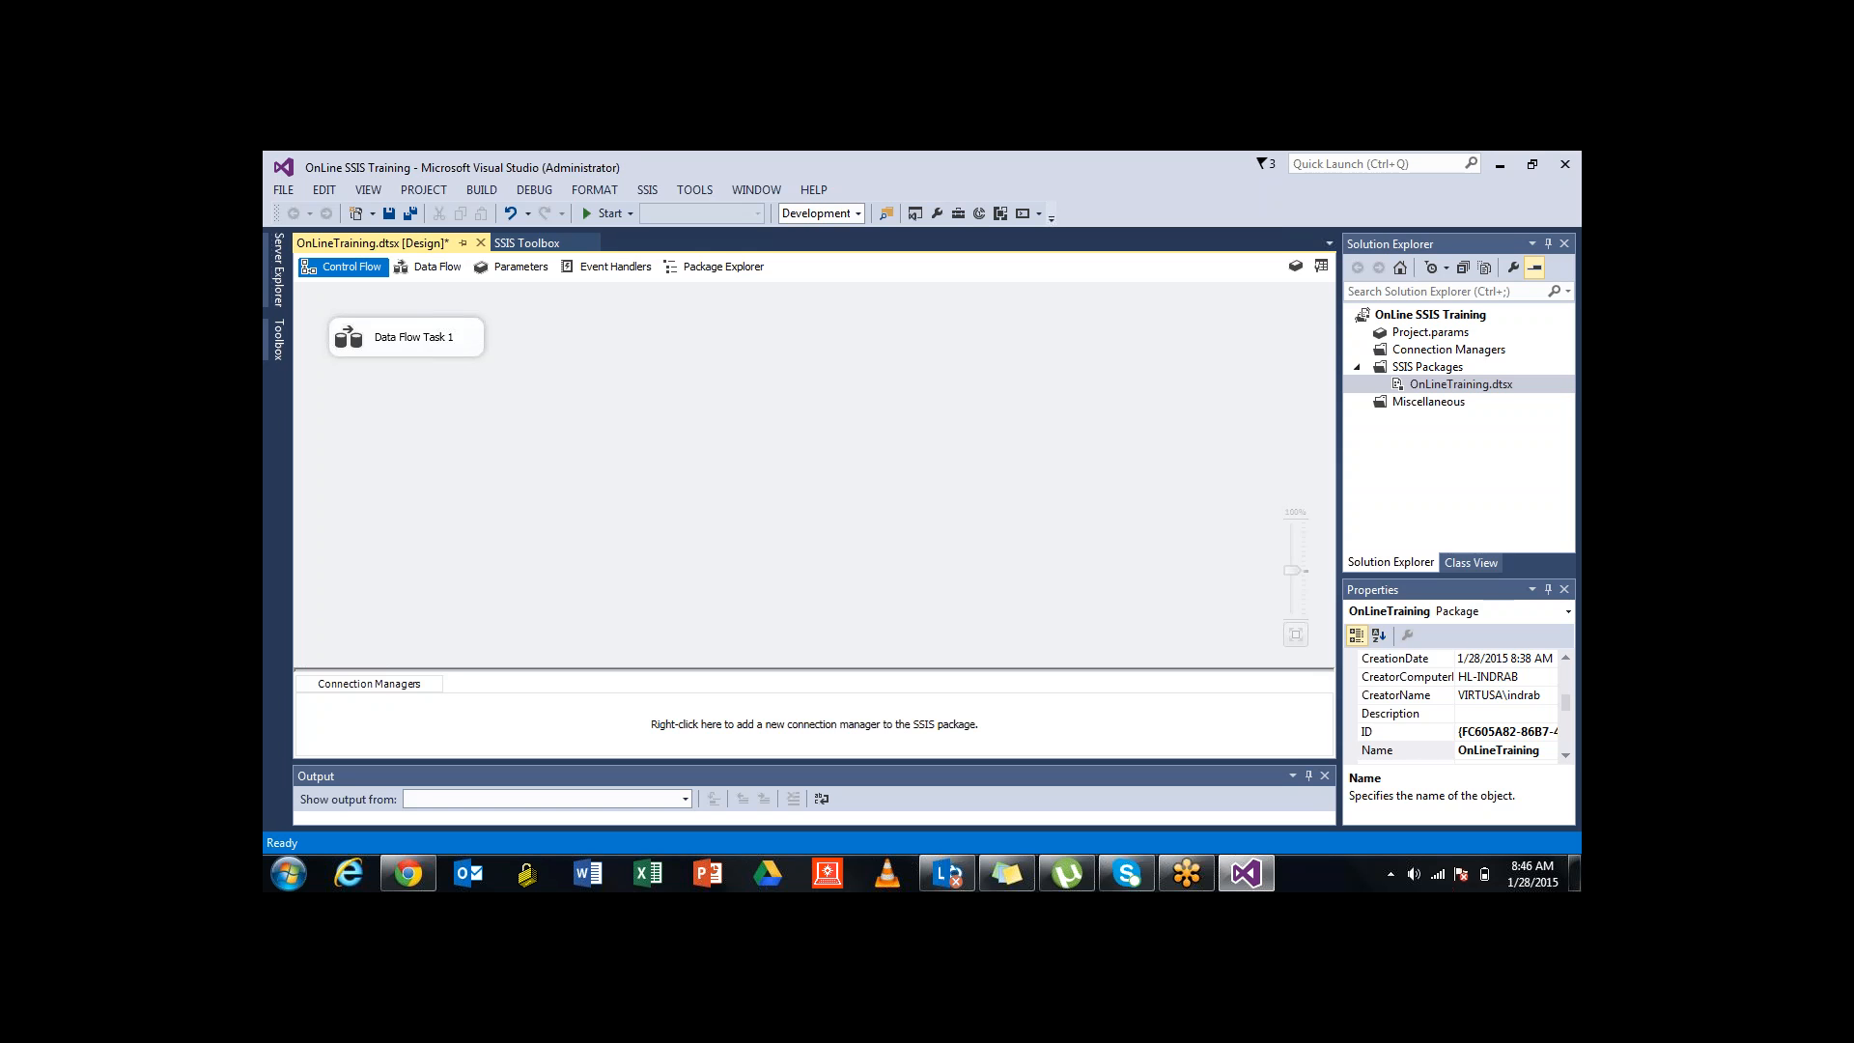
# Rename Data Flow Task 1 to 'FF To Table', fixing a typo along the way
pyautogui.click(413, 338)
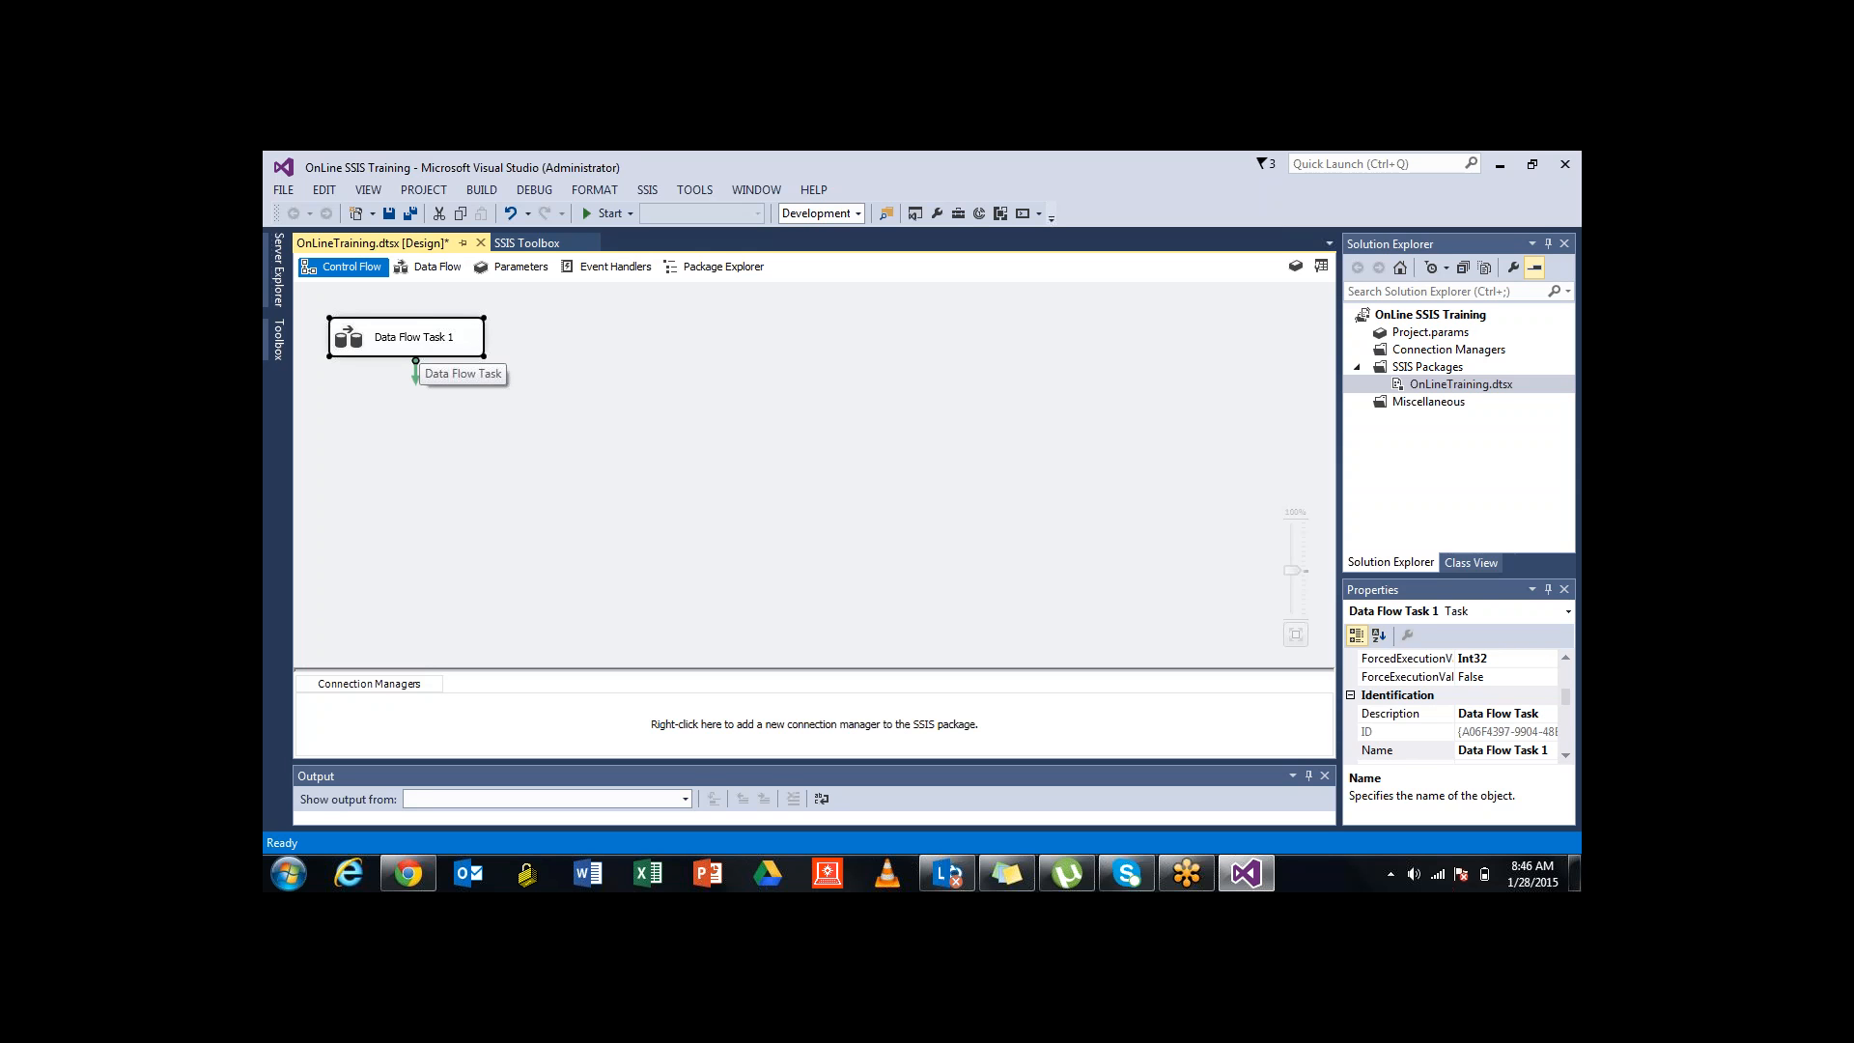
pyautogui.rightClick(425, 336)
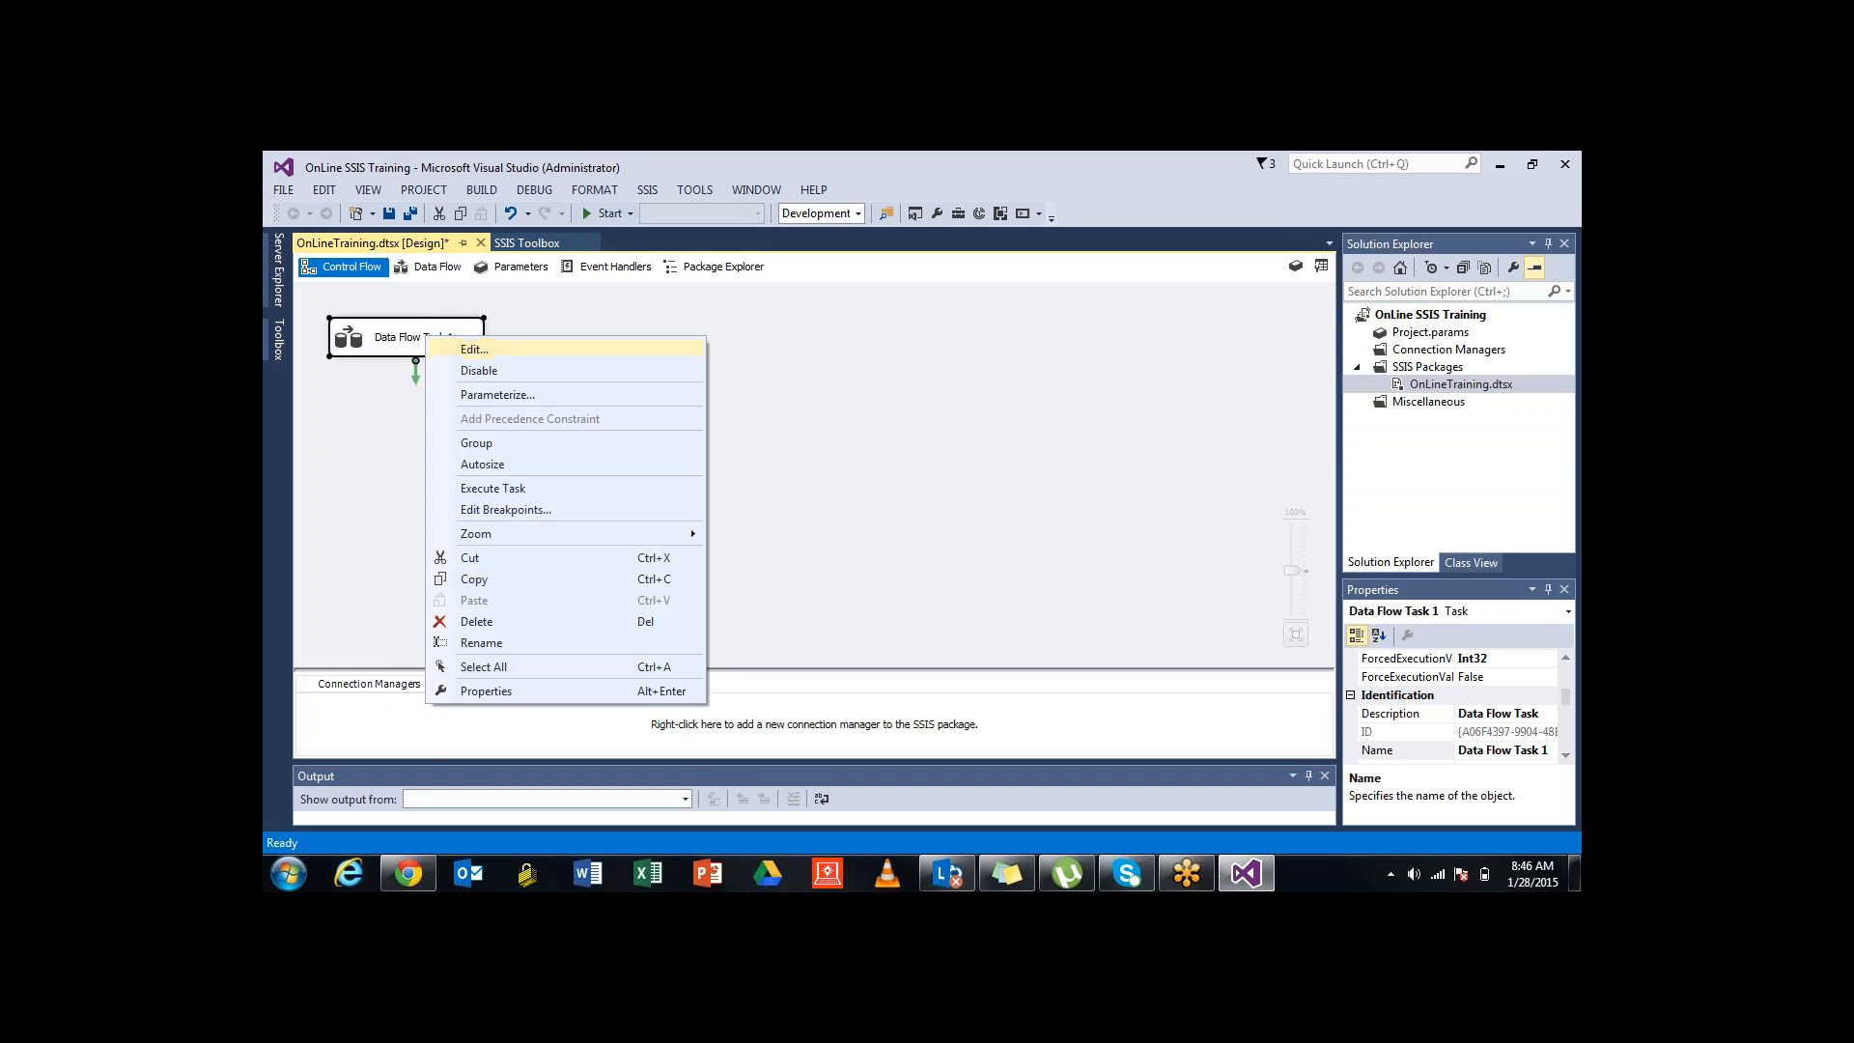
pyautogui.click(472, 348)
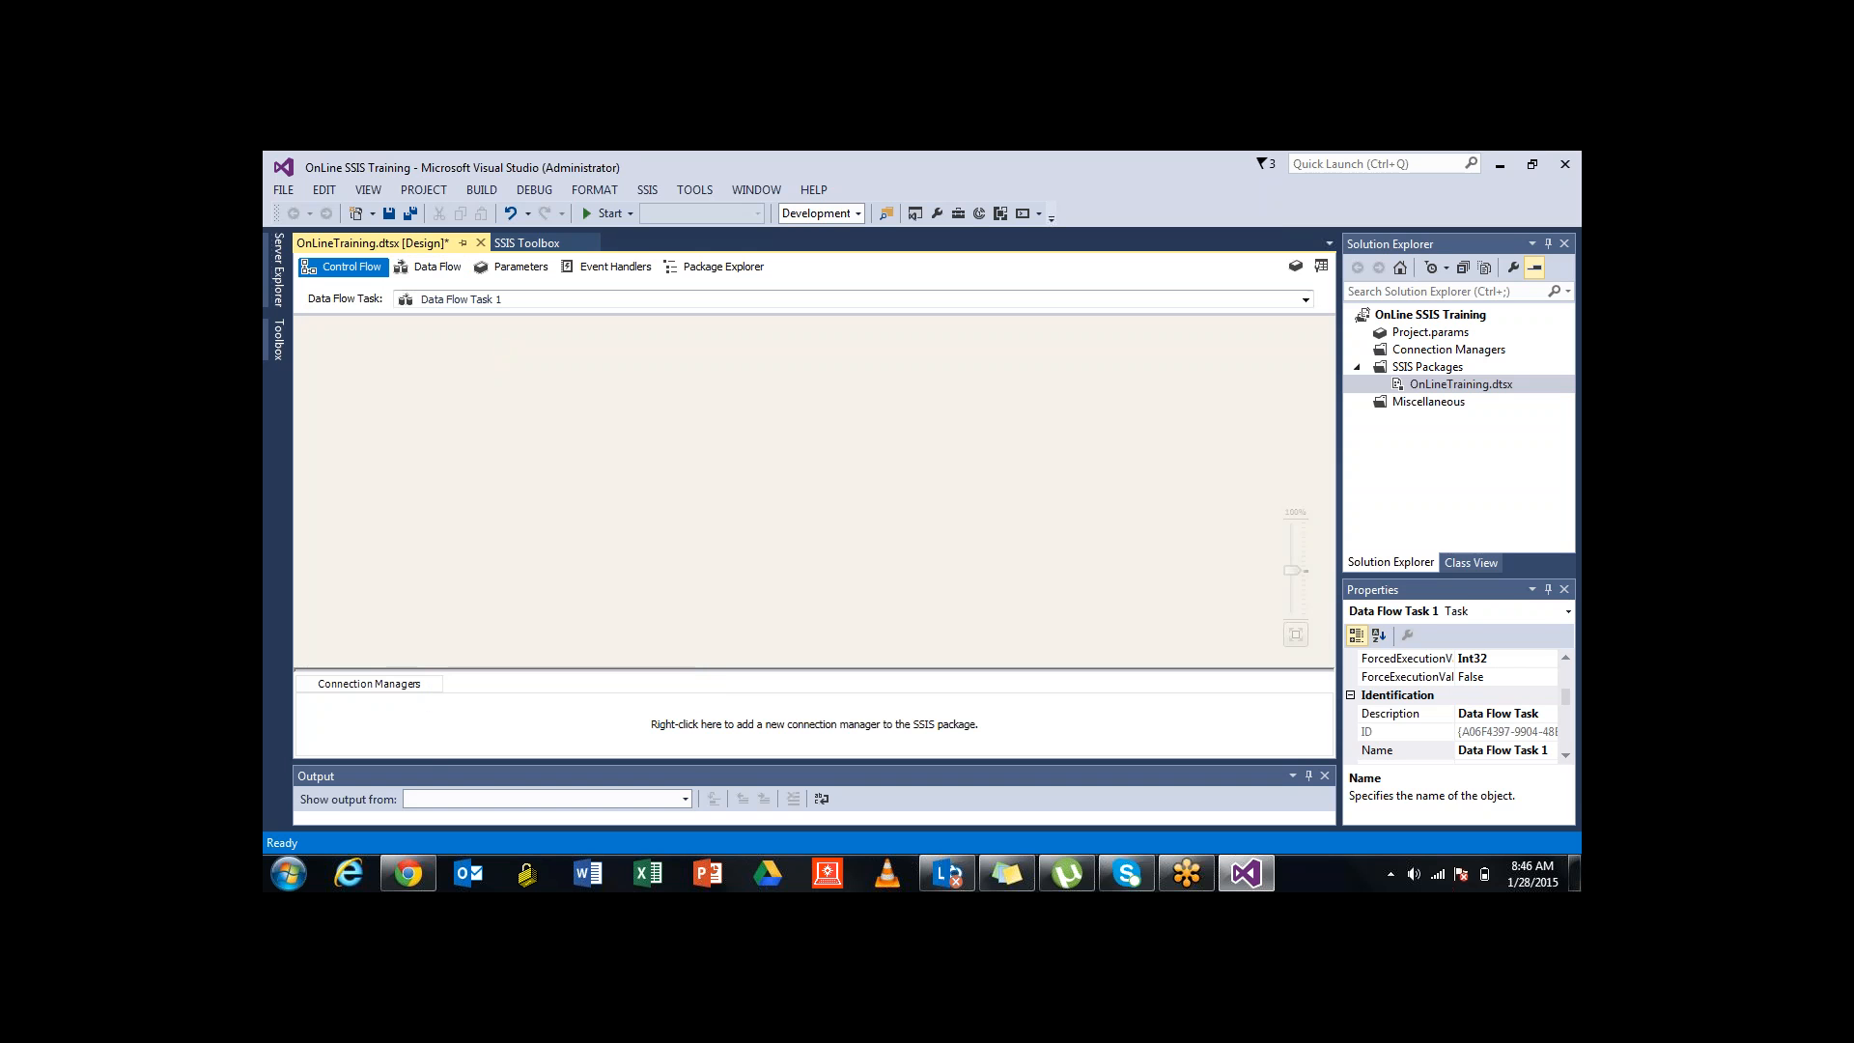
pyautogui.press('F2')
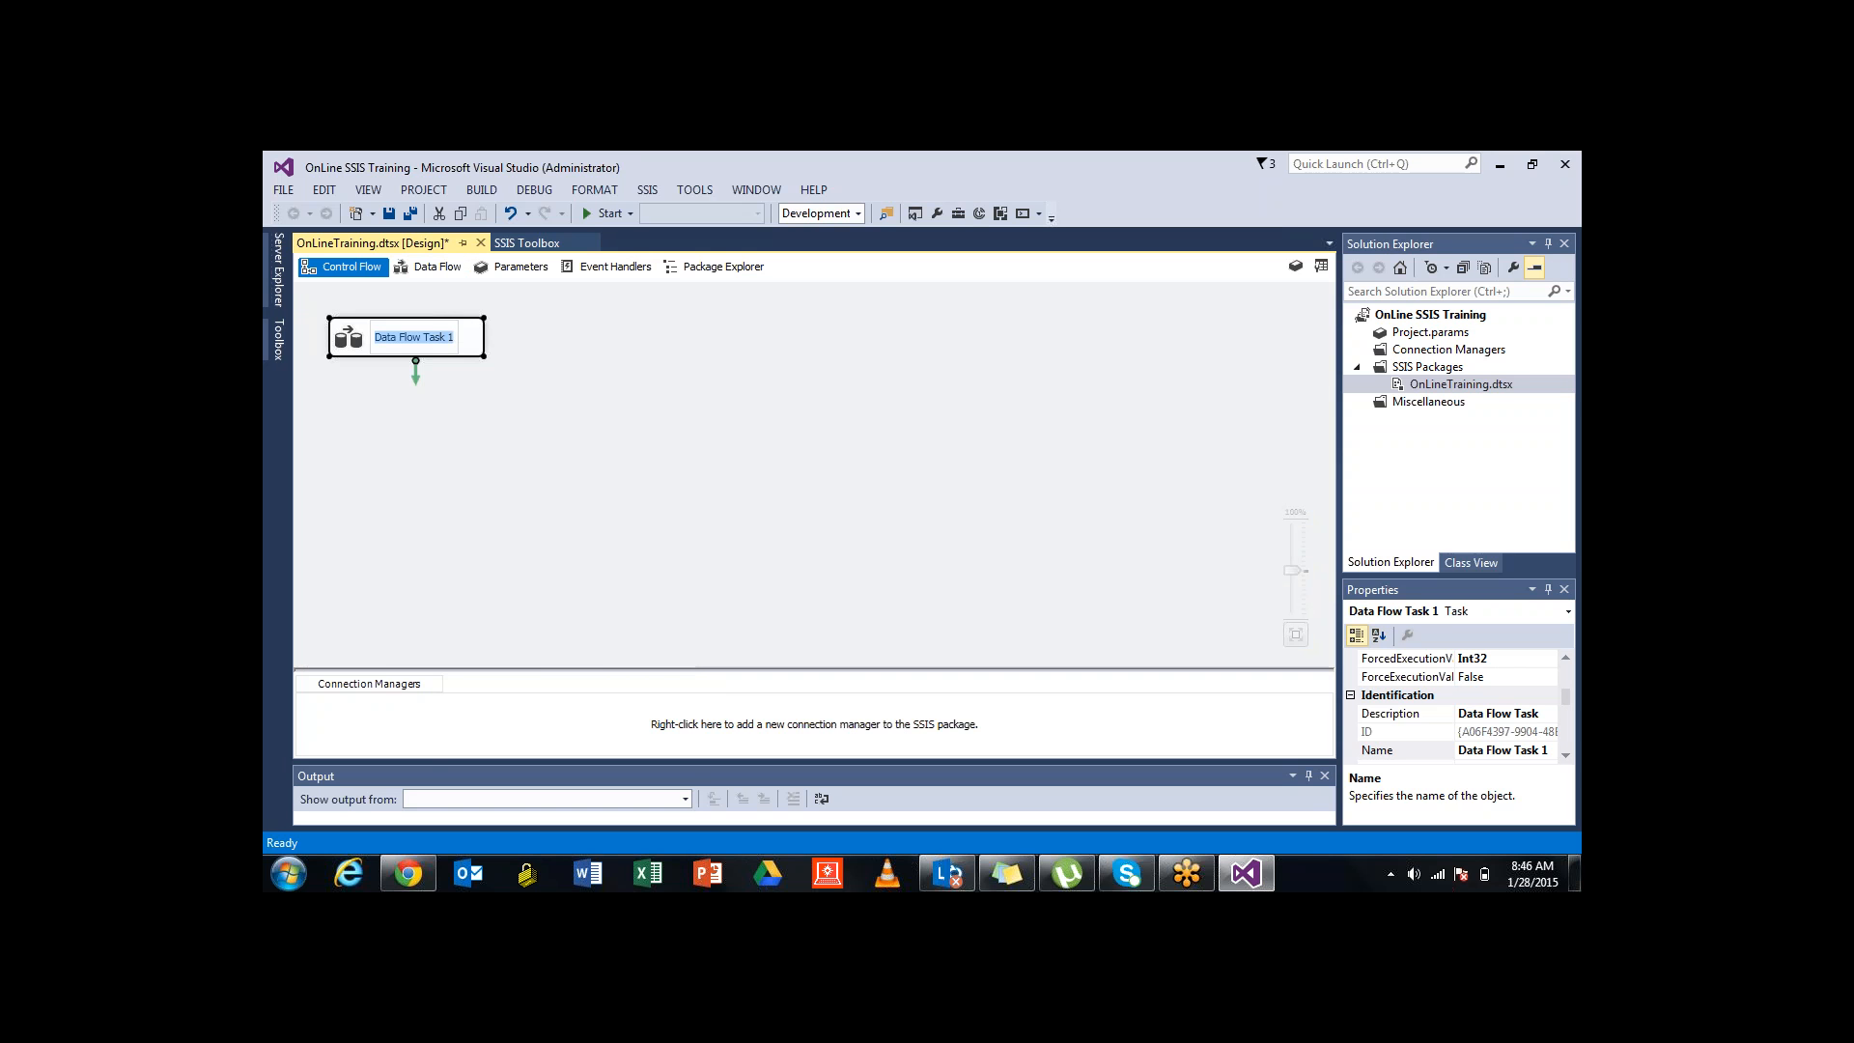
pyautogui.write('FF')
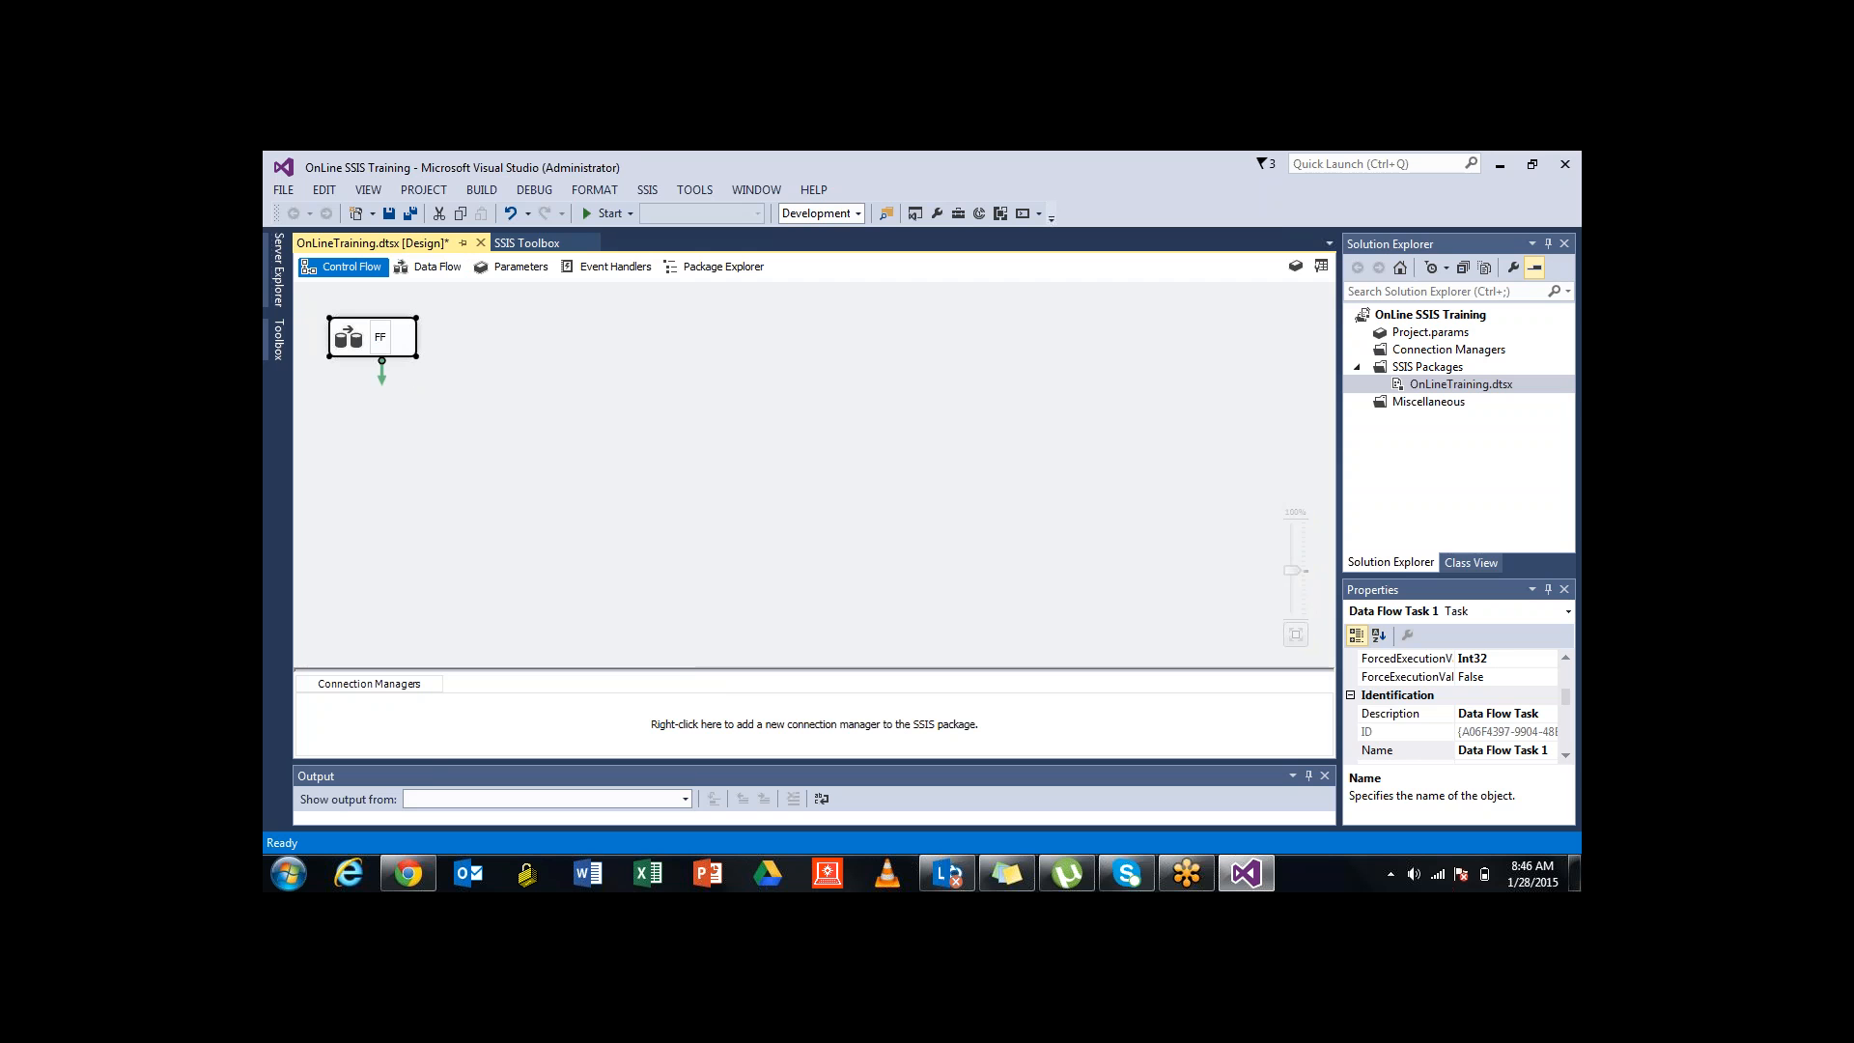
pyautogui.write(' To Table')
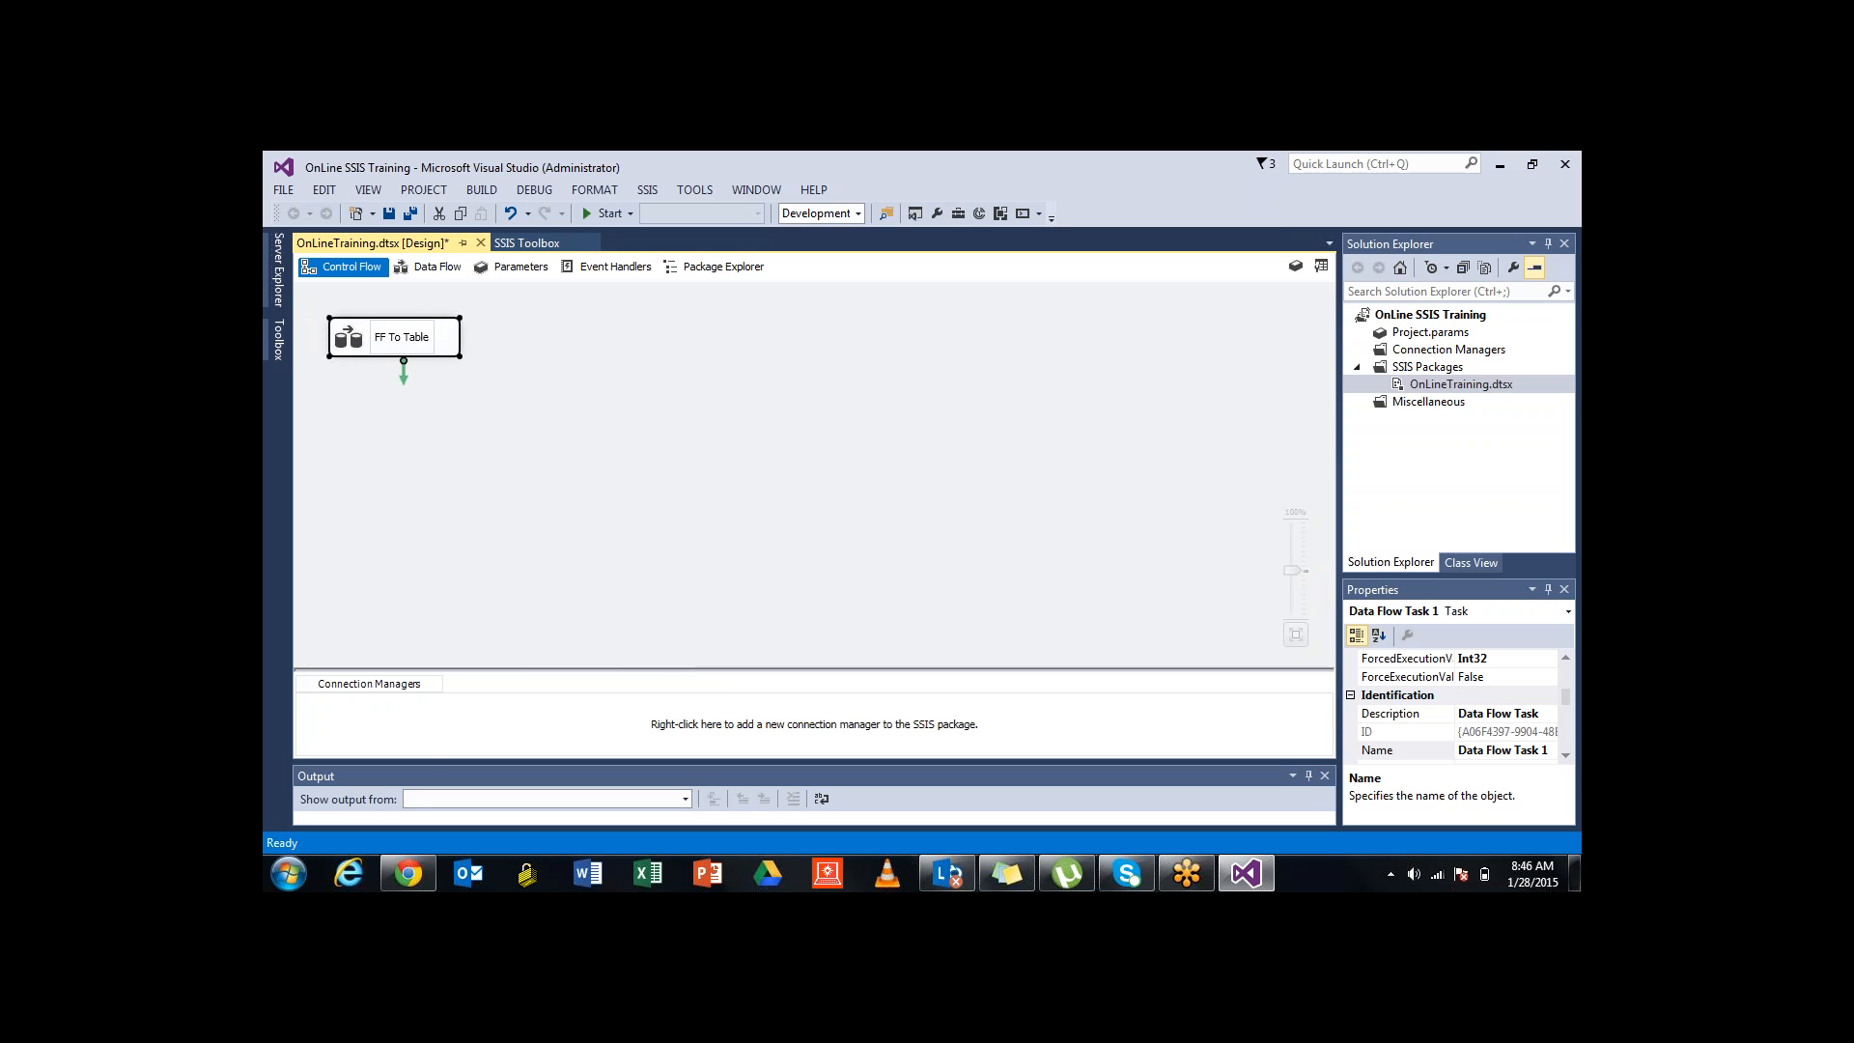
pyautogui.click(618, 434)
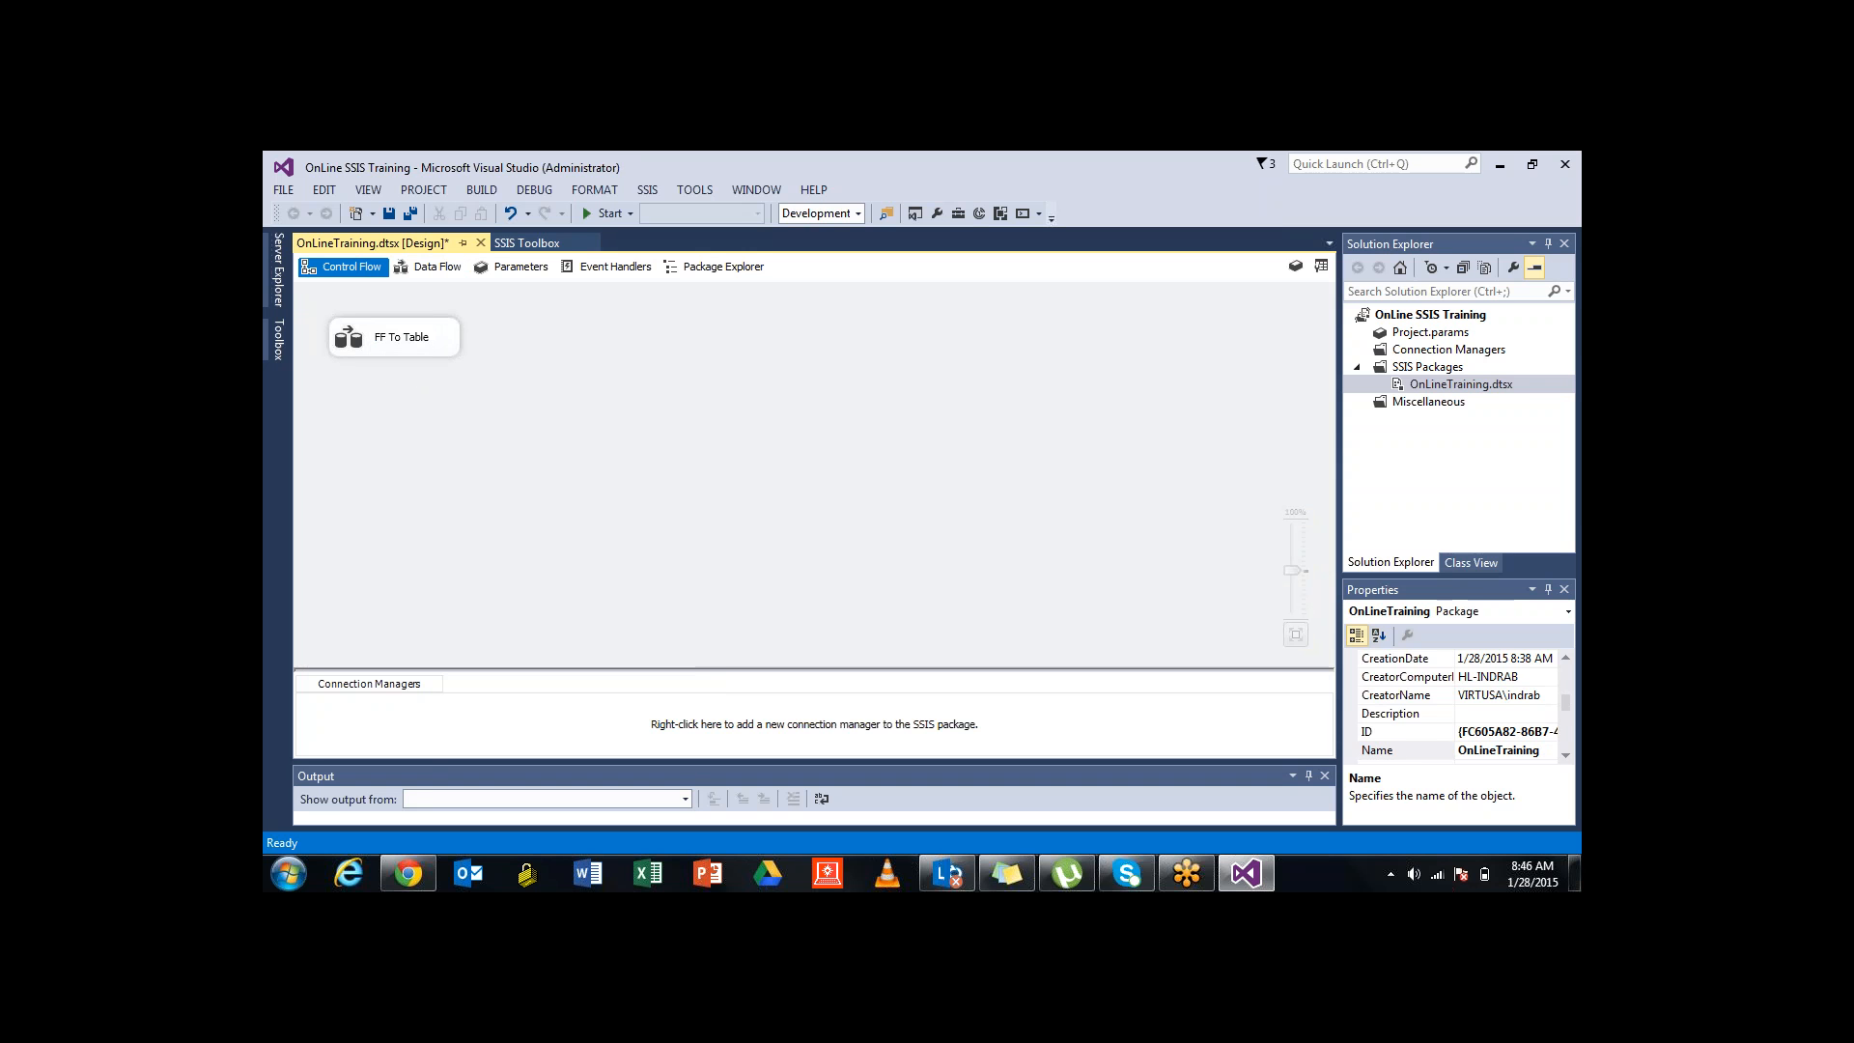
# Widen the FF To Table box and move it lower and to the right
pyautogui.click(413, 328)
pyautogui.rightClick(416, 322)
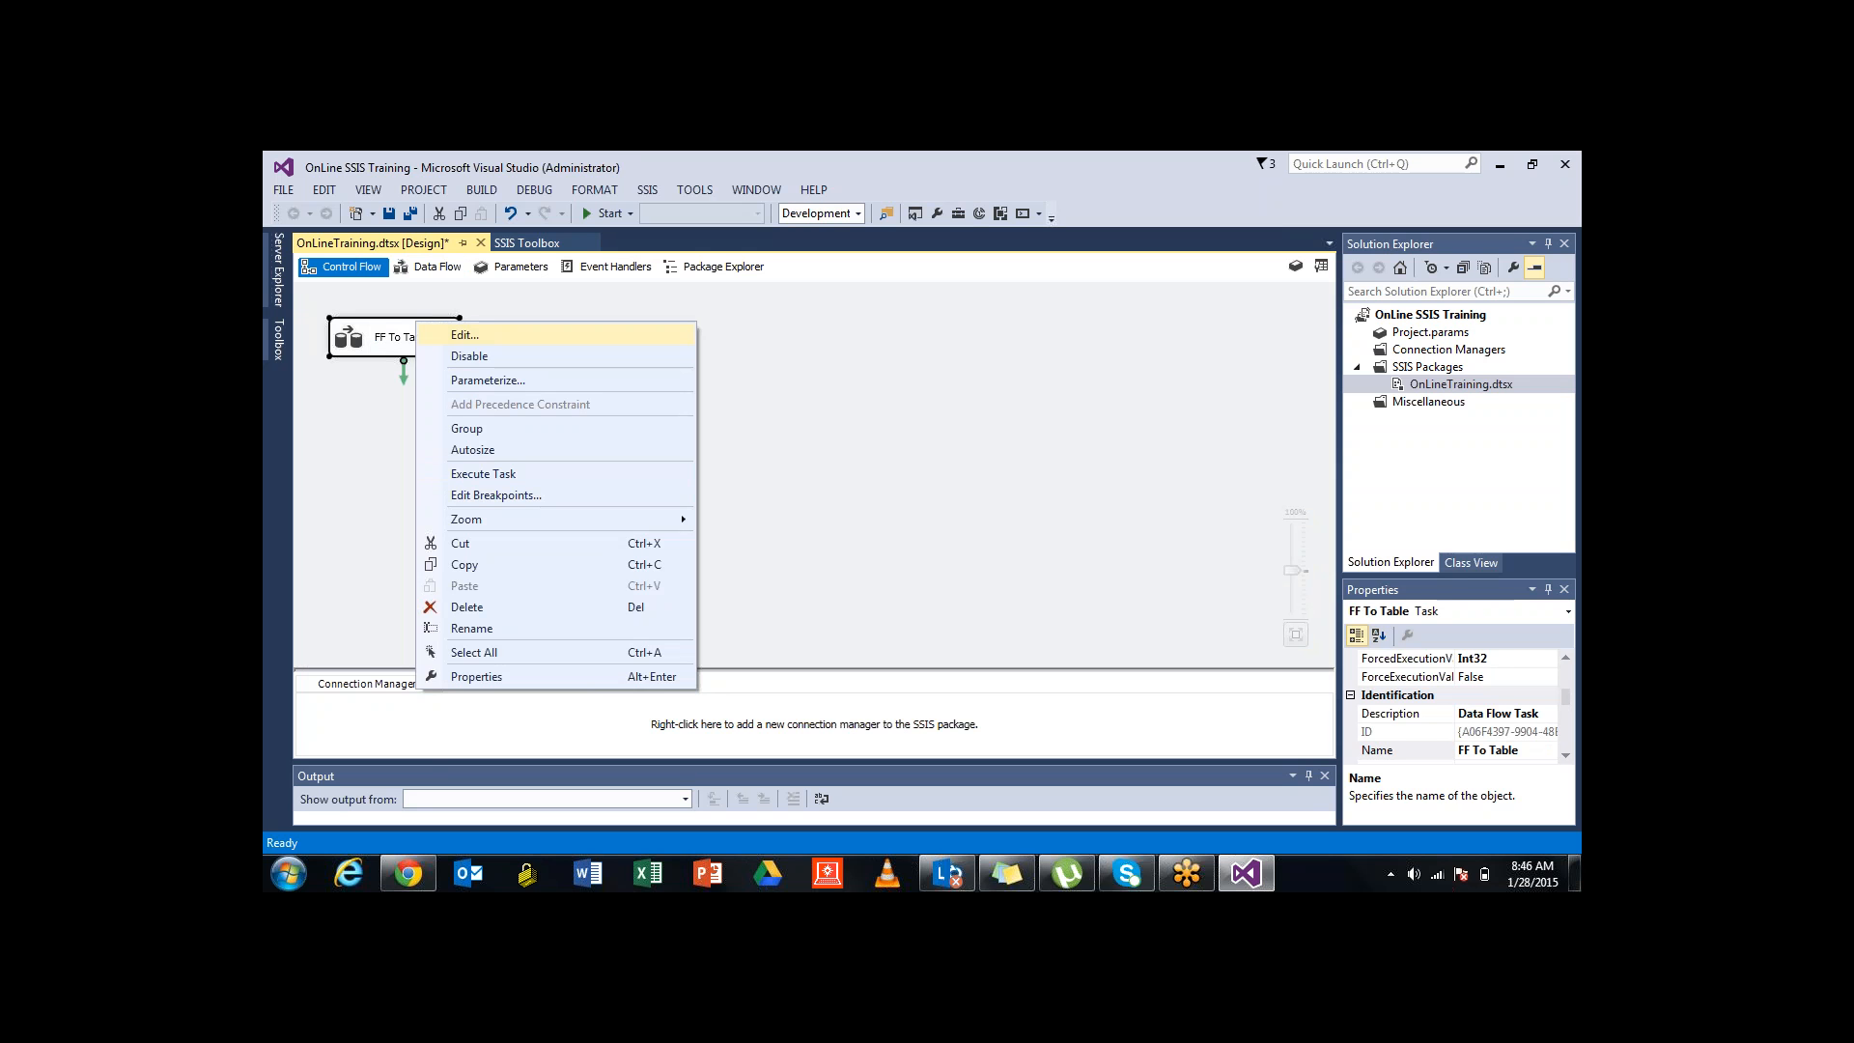
pyautogui.click(773, 450)
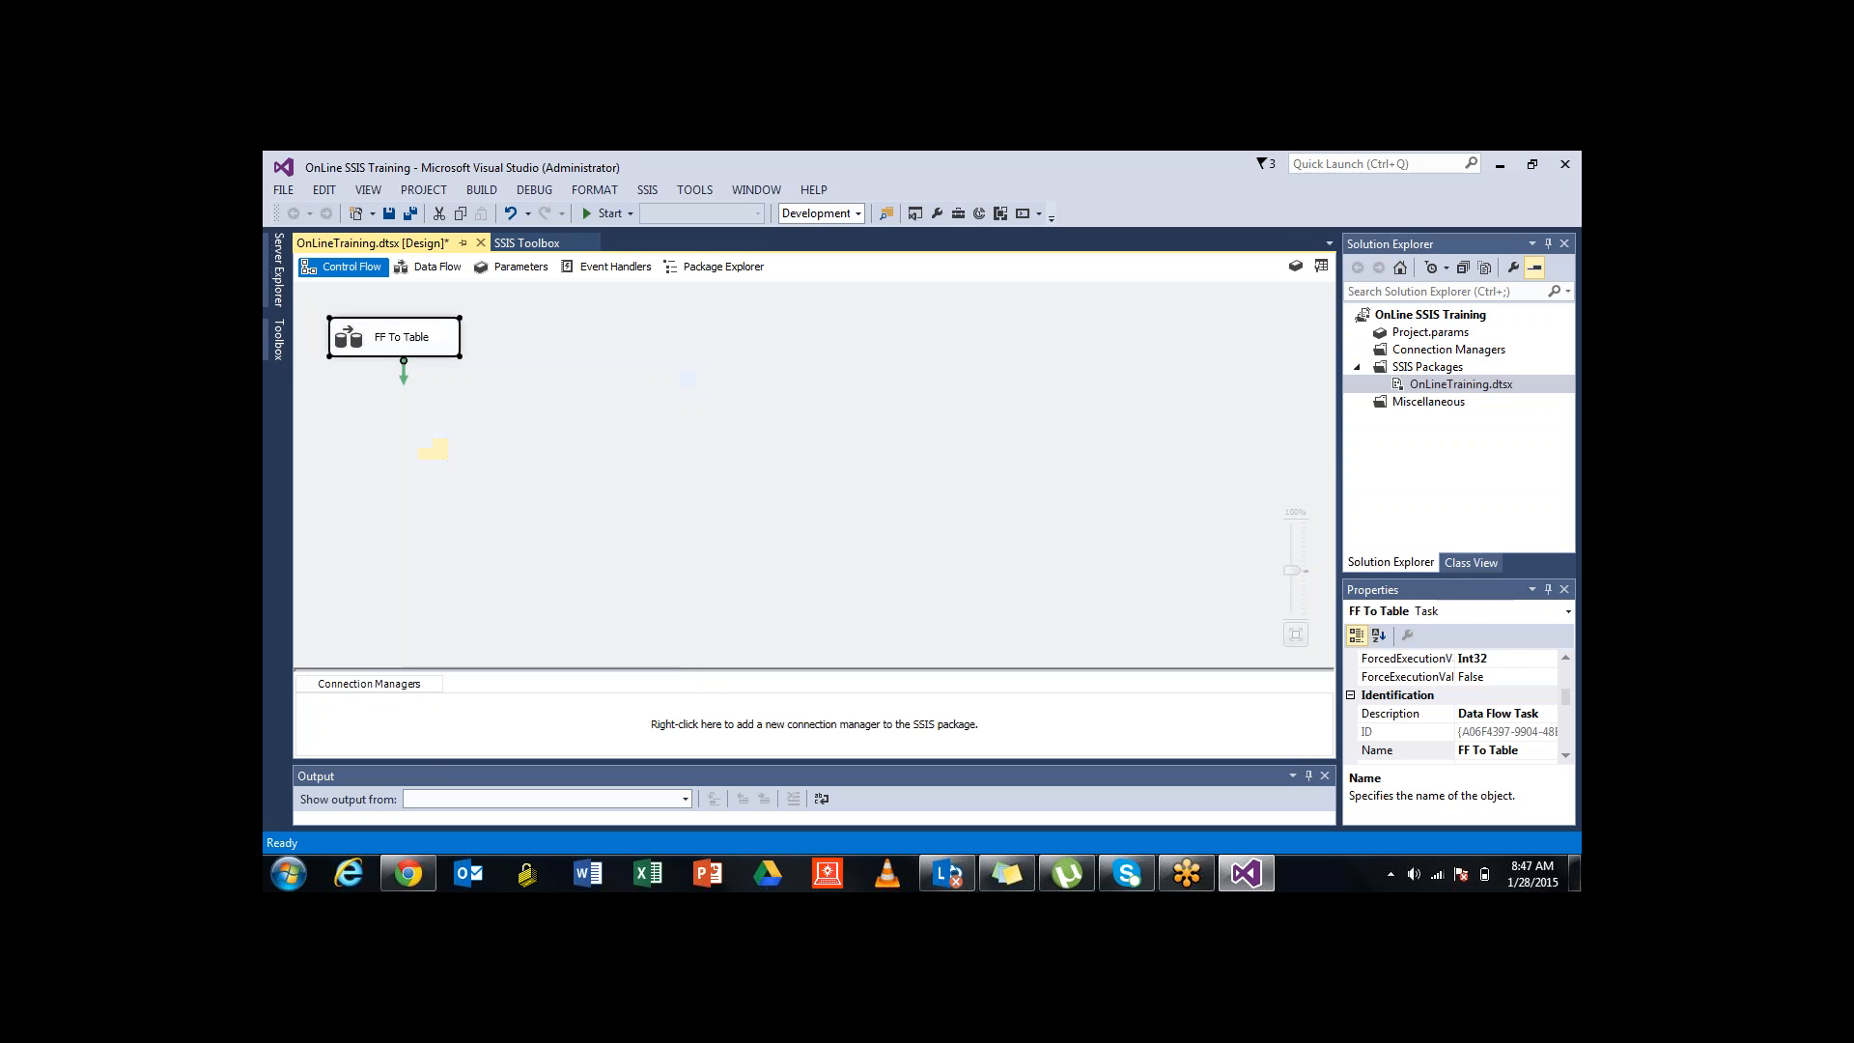
pyautogui.click(402, 337)
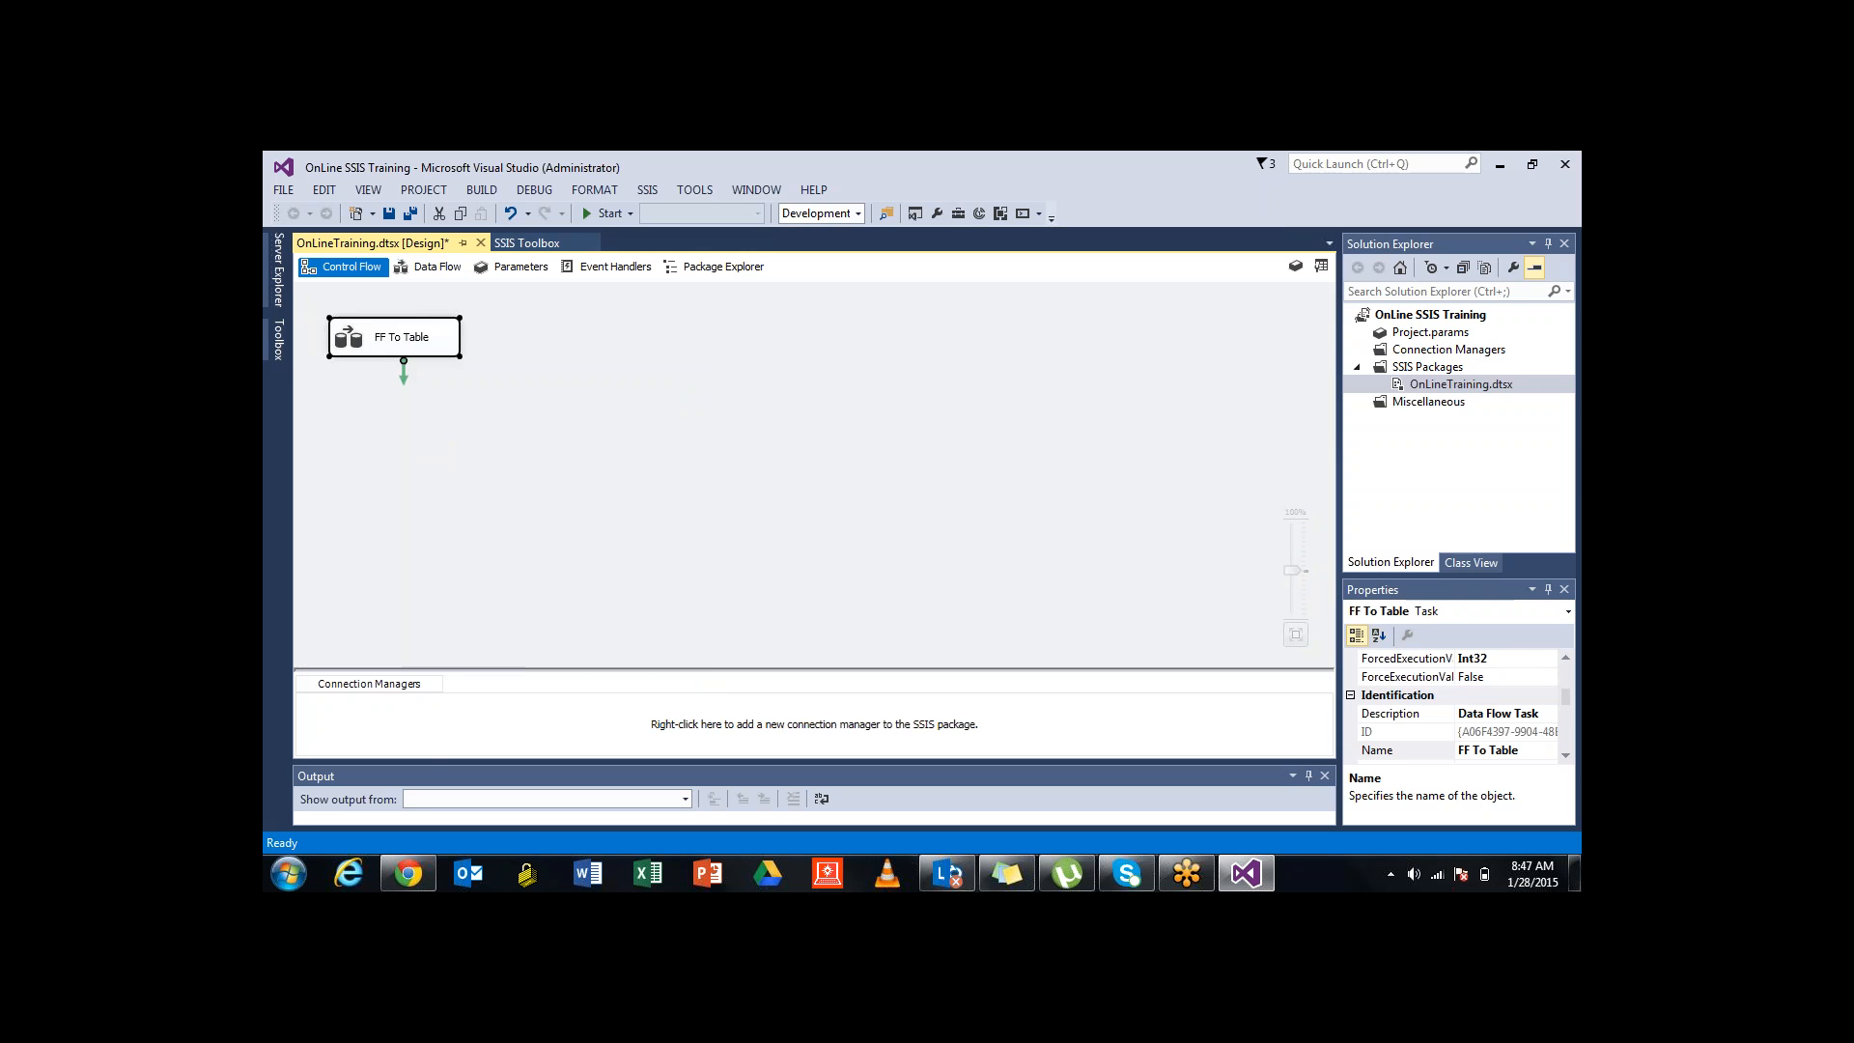
pyautogui.moveTo(459, 357); pyautogui.dragTo(1058, 356)
pyautogui.click(966, 450)
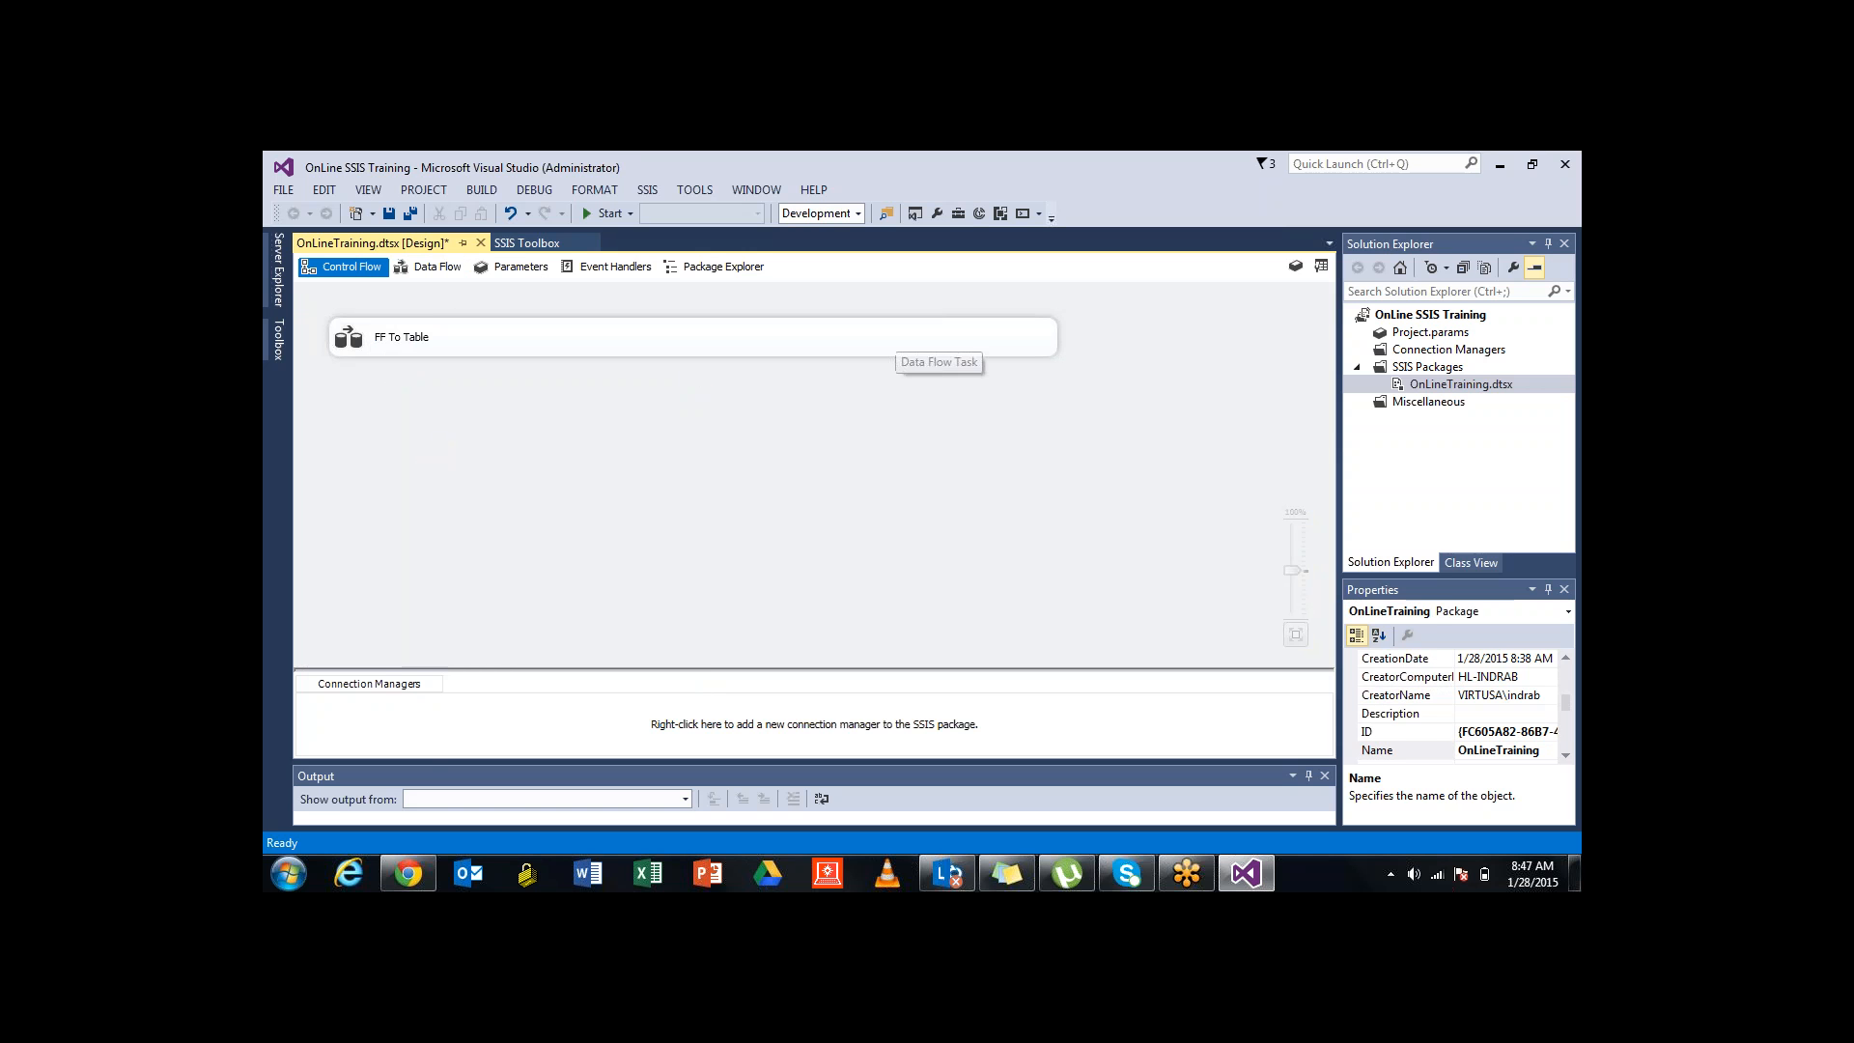
pyautogui.moveTo(893, 338); pyautogui.dragTo(1073, 359)
# Autosize FF To Table to fit its name, shift it right, and open its Data Flow design
pyautogui.rightClick(1056, 347)
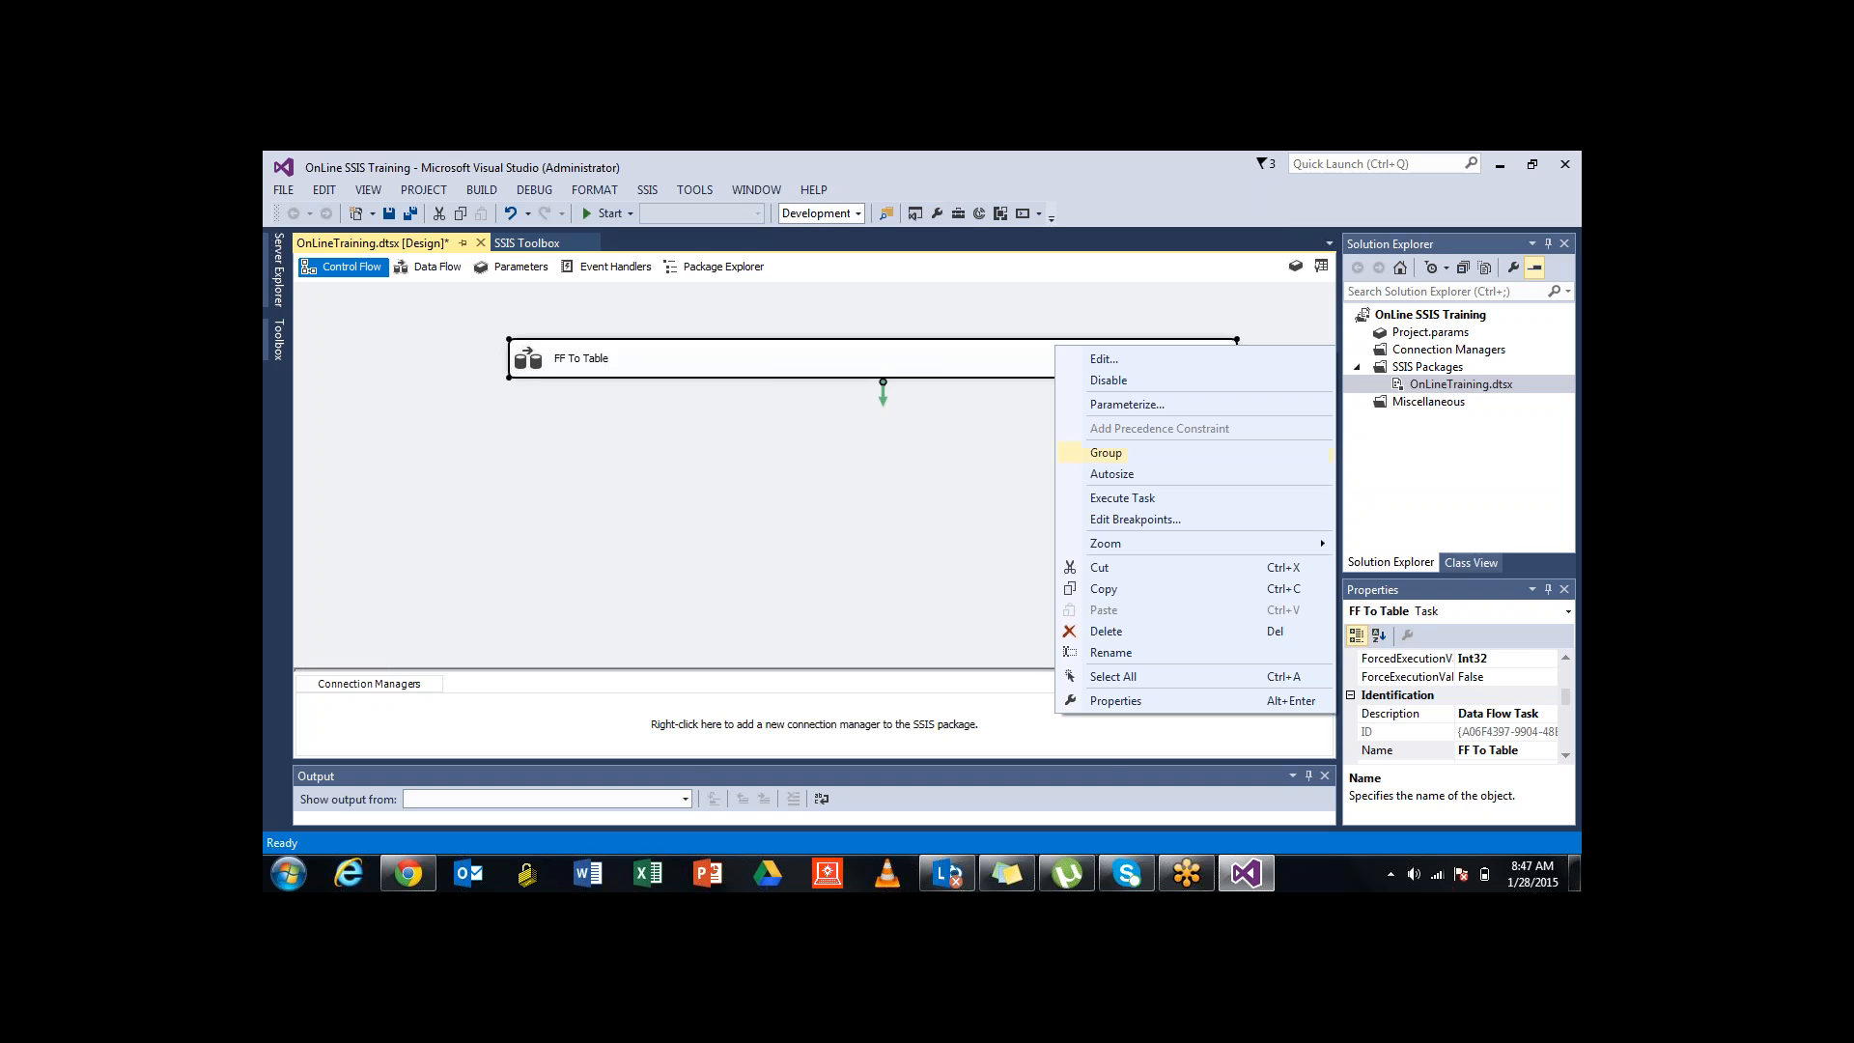
pyautogui.click(1112, 473)
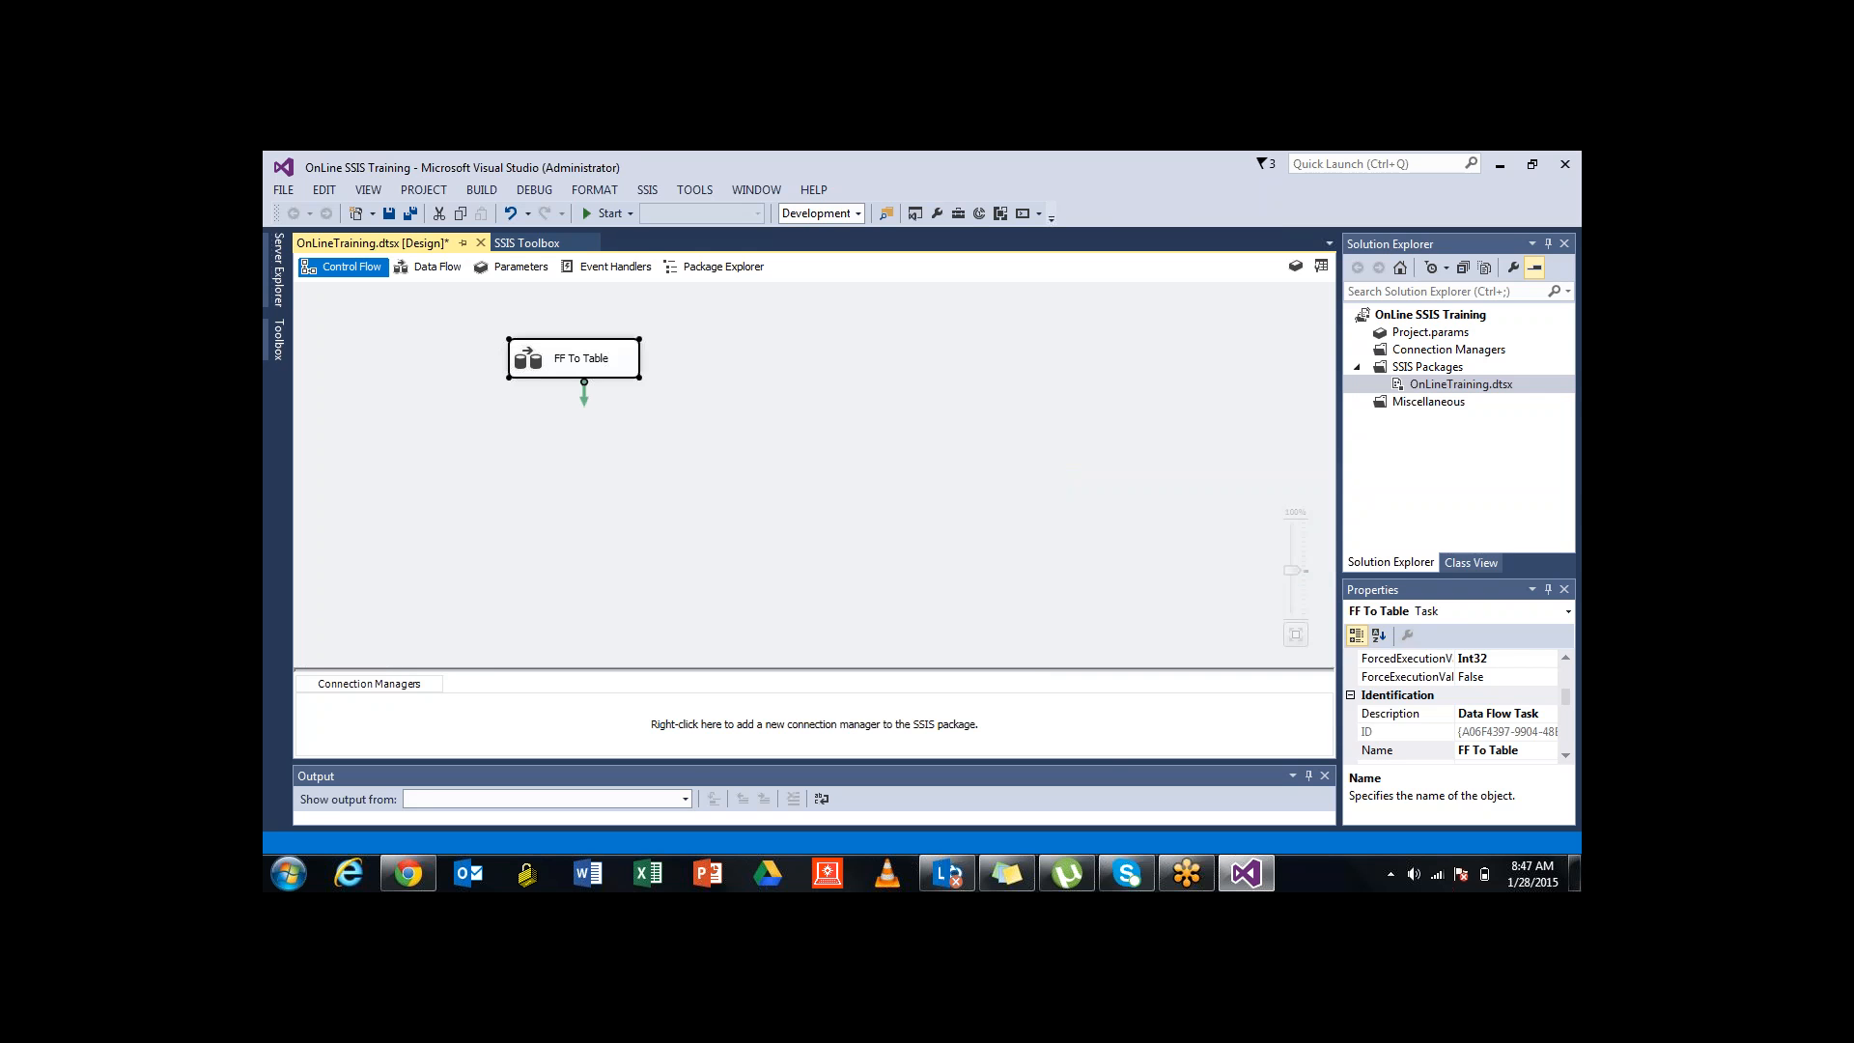
pyautogui.moveTo(570, 362); pyautogui.dragTo(682, 368)
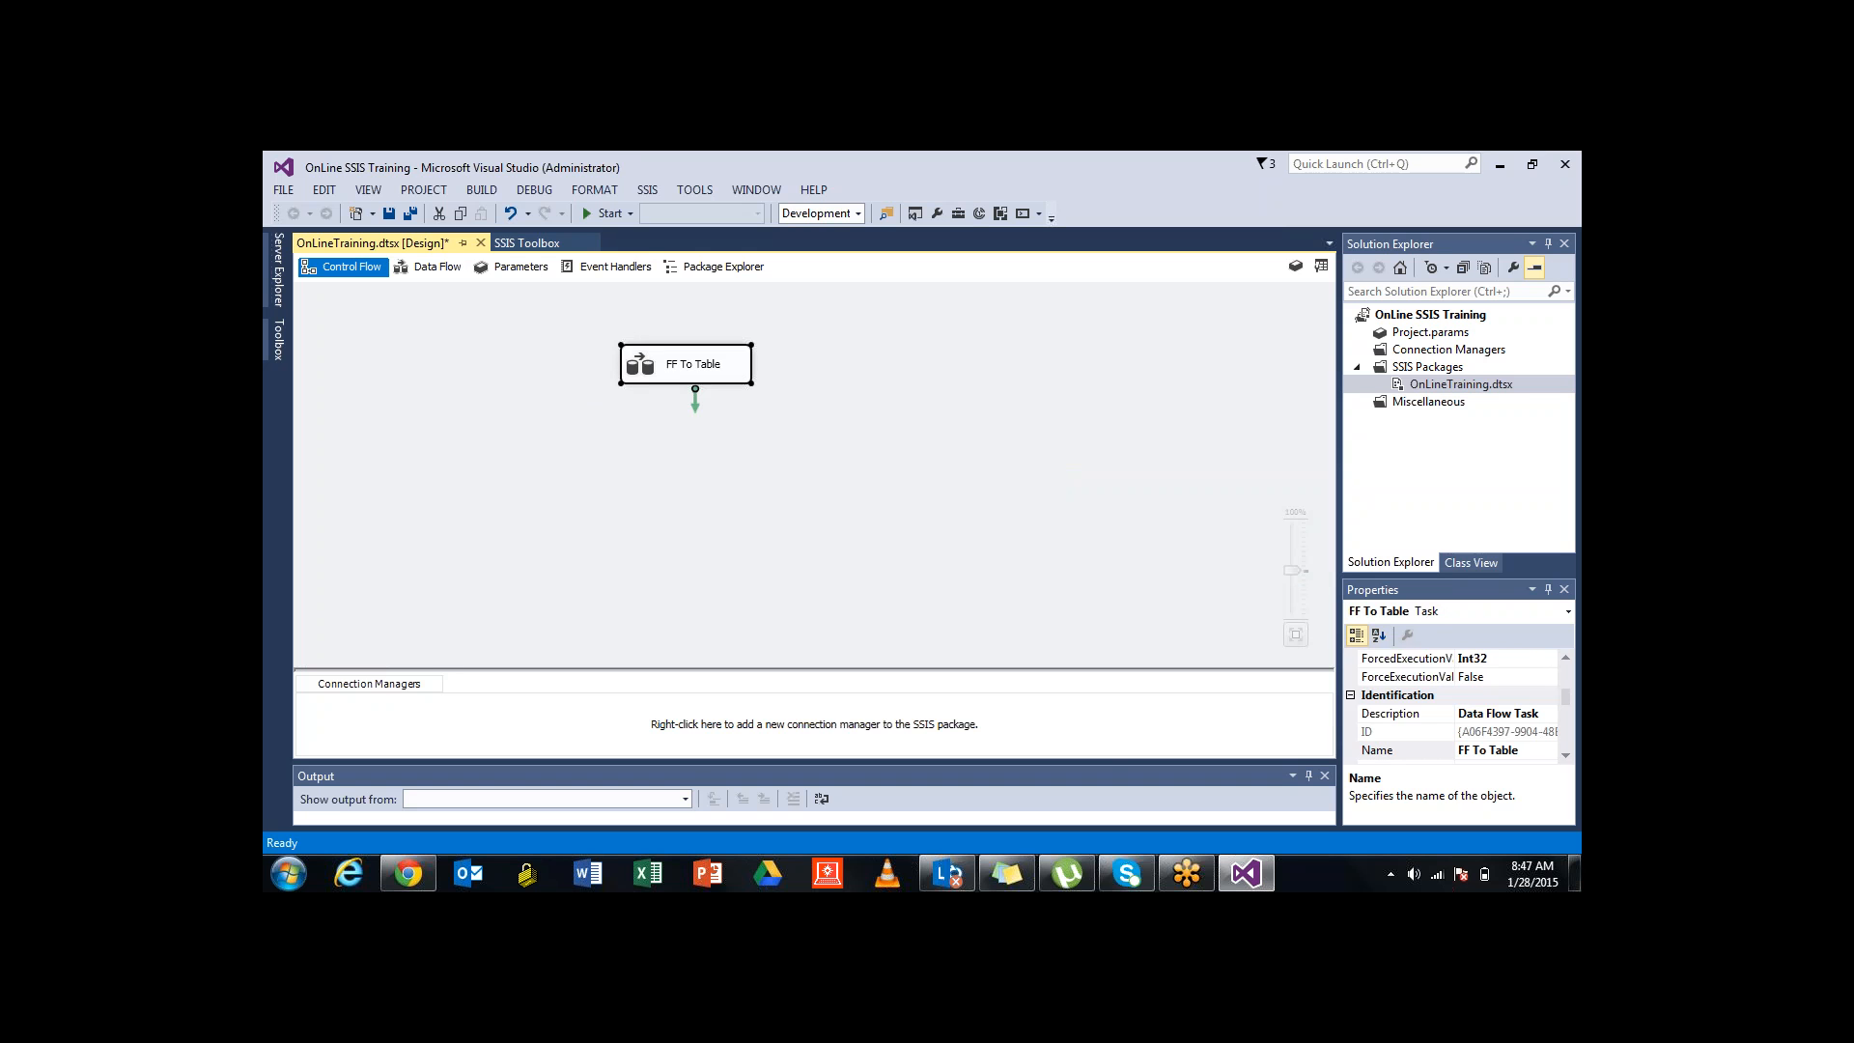
pyautogui.click(753, 463)
pyautogui.doubleClick(694, 372)
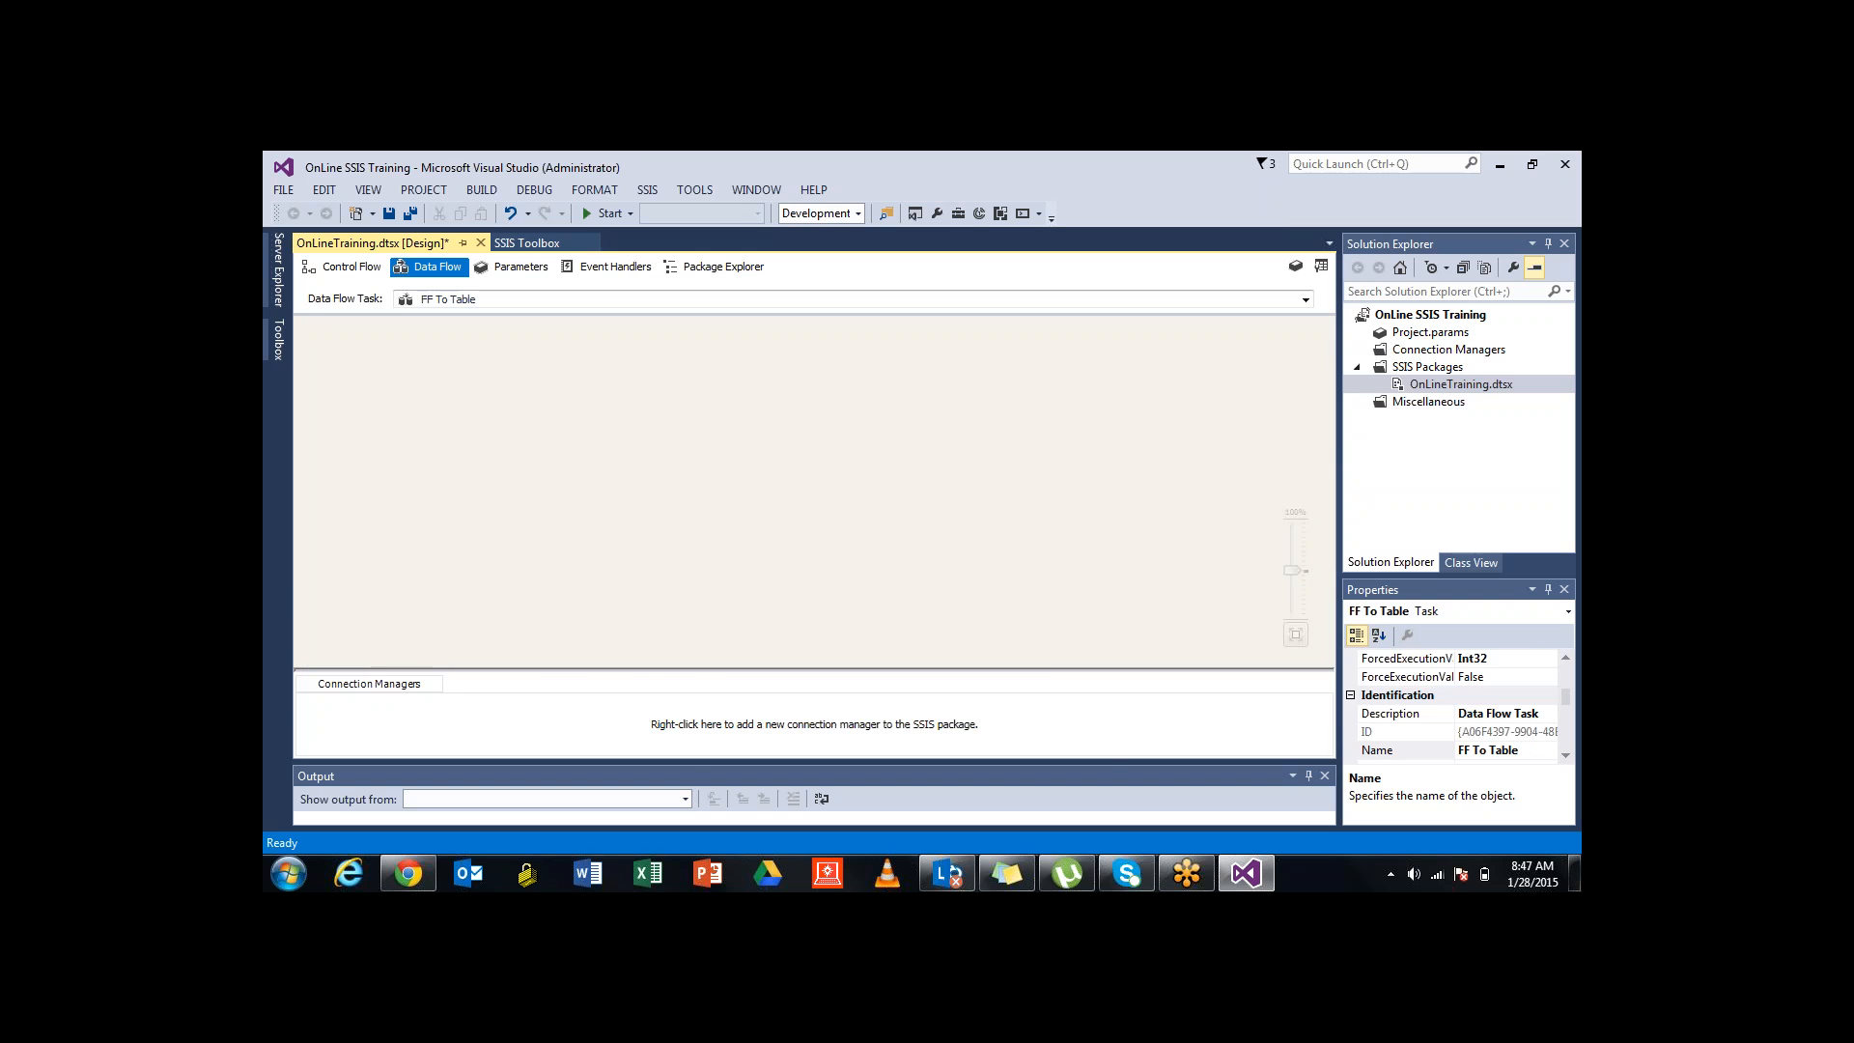
# Expand the Common transformations and read descriptions from Aggregate through Merge, Multicast and Union All
pyautogui.click(526, 242)
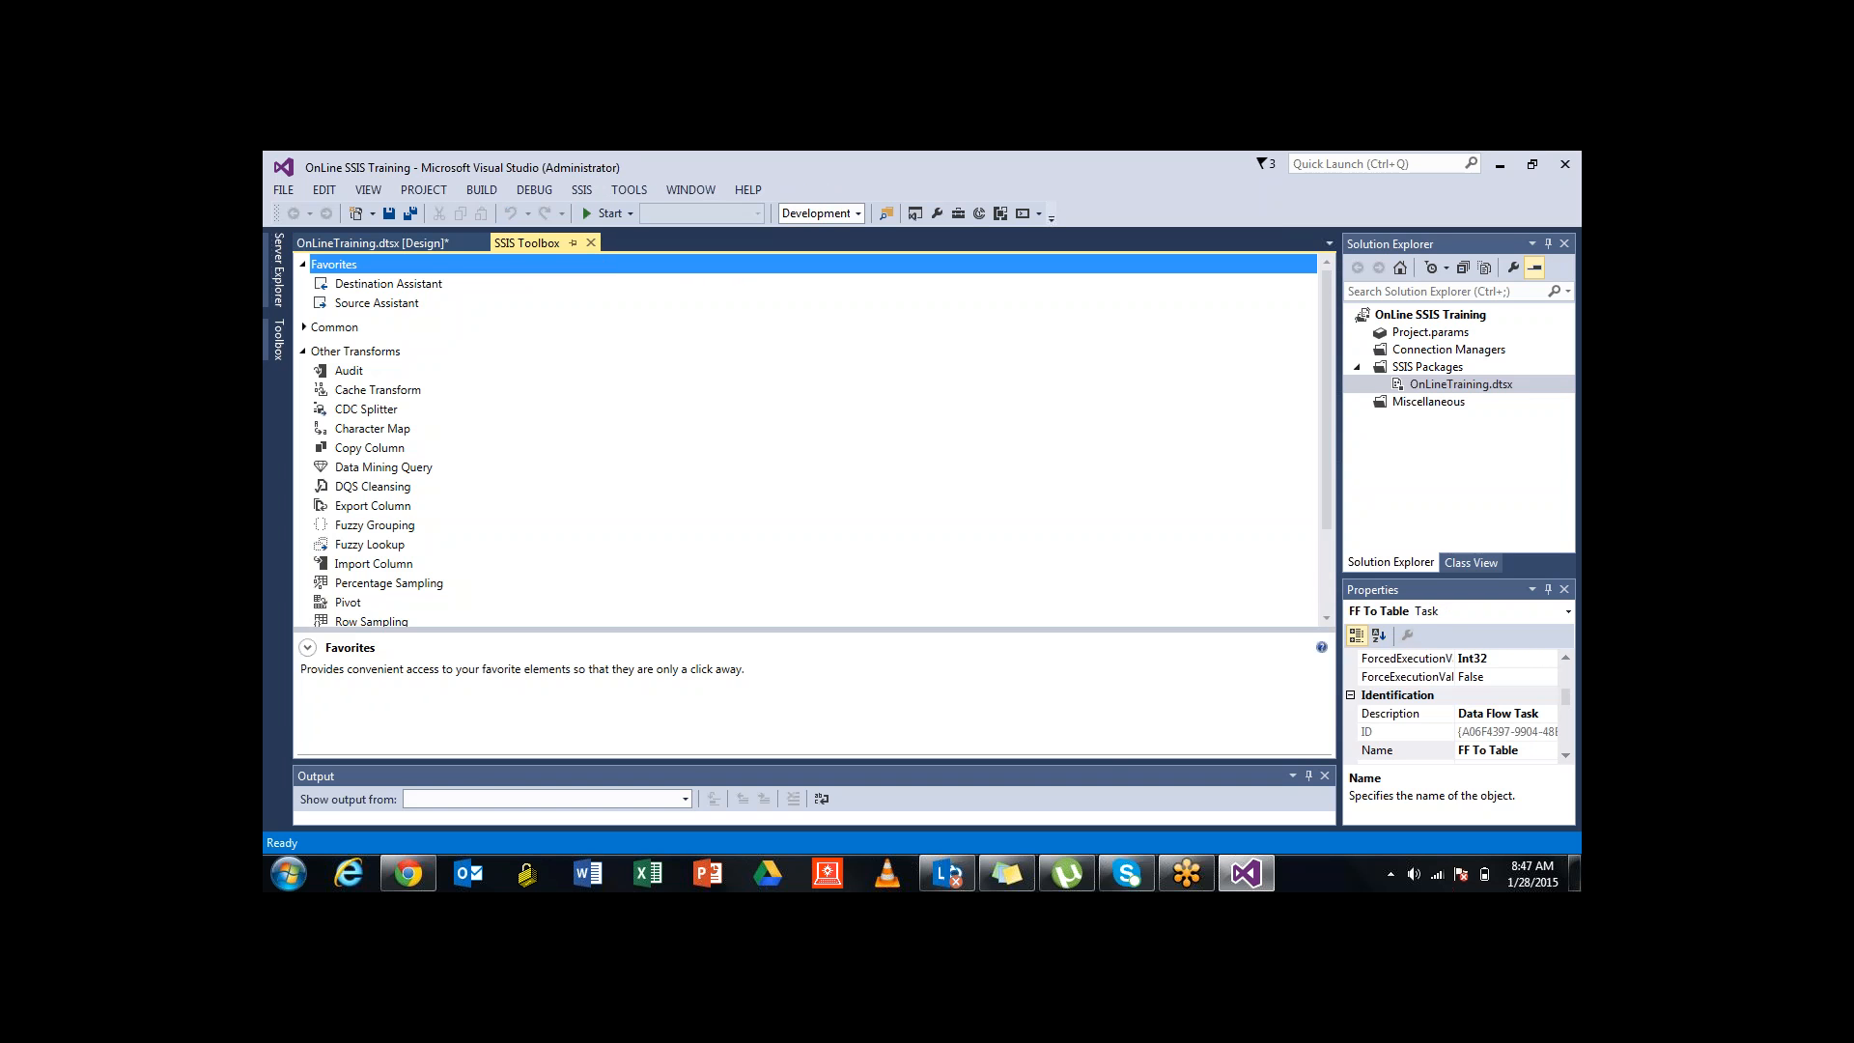
pyautogui.click(303, 351)
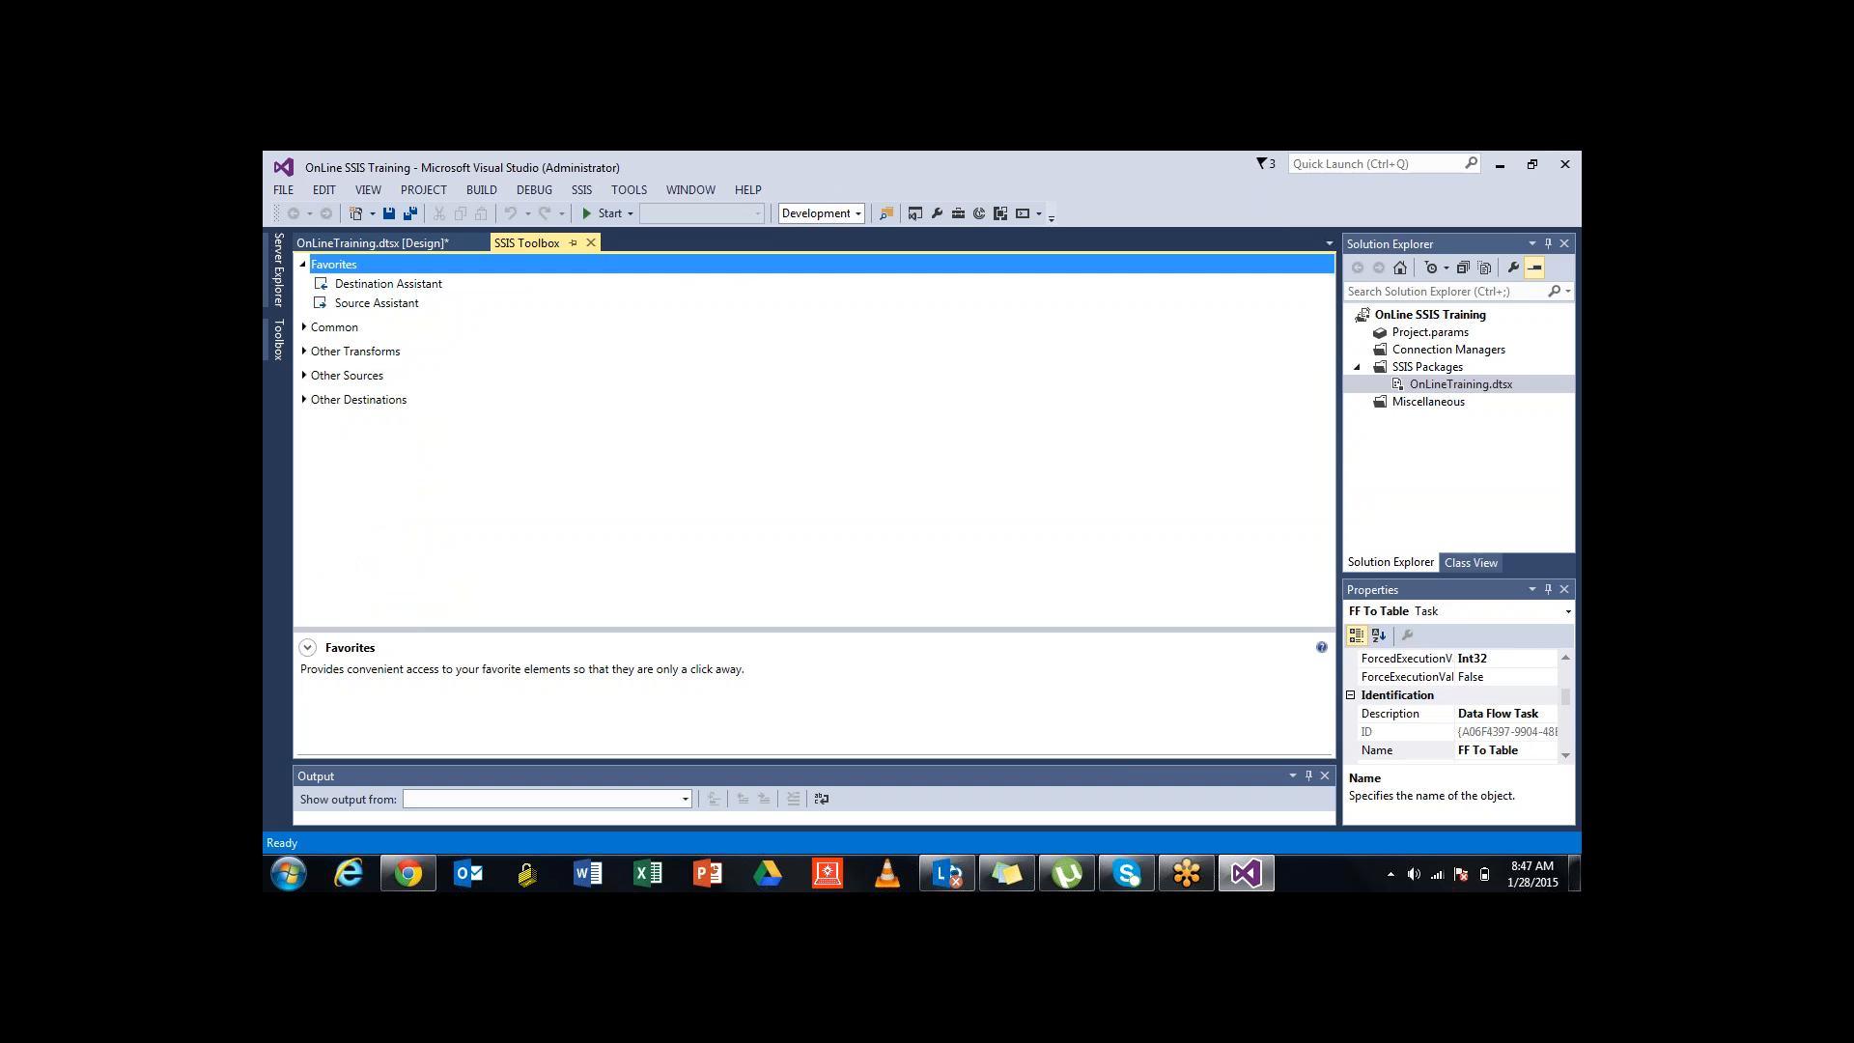
pyautogui.click(303, 328)
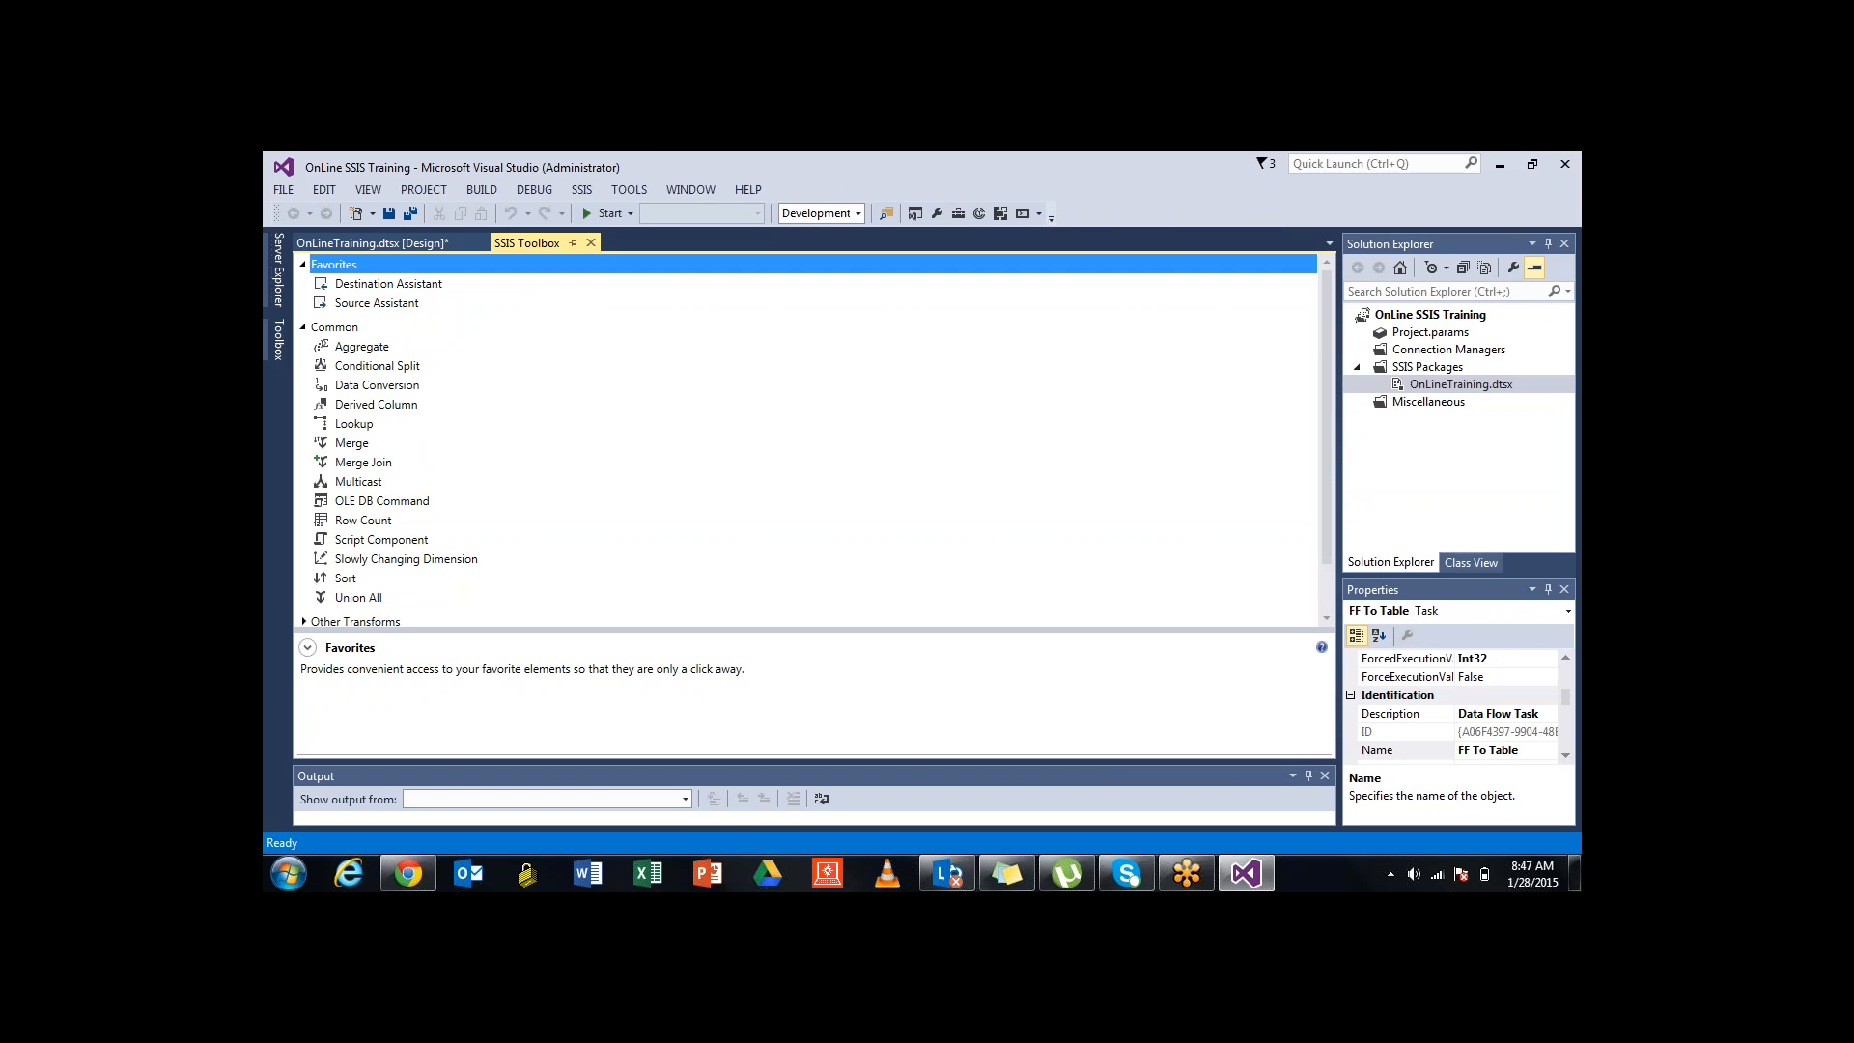
pyautogui.press('Down')
pyautogui.press('Down')
pyautogui.press('Down')
pyautogui.press('Down')
pyautogui.press('Down')
pyautogui.press('Down')
pyautogui.press('Down')
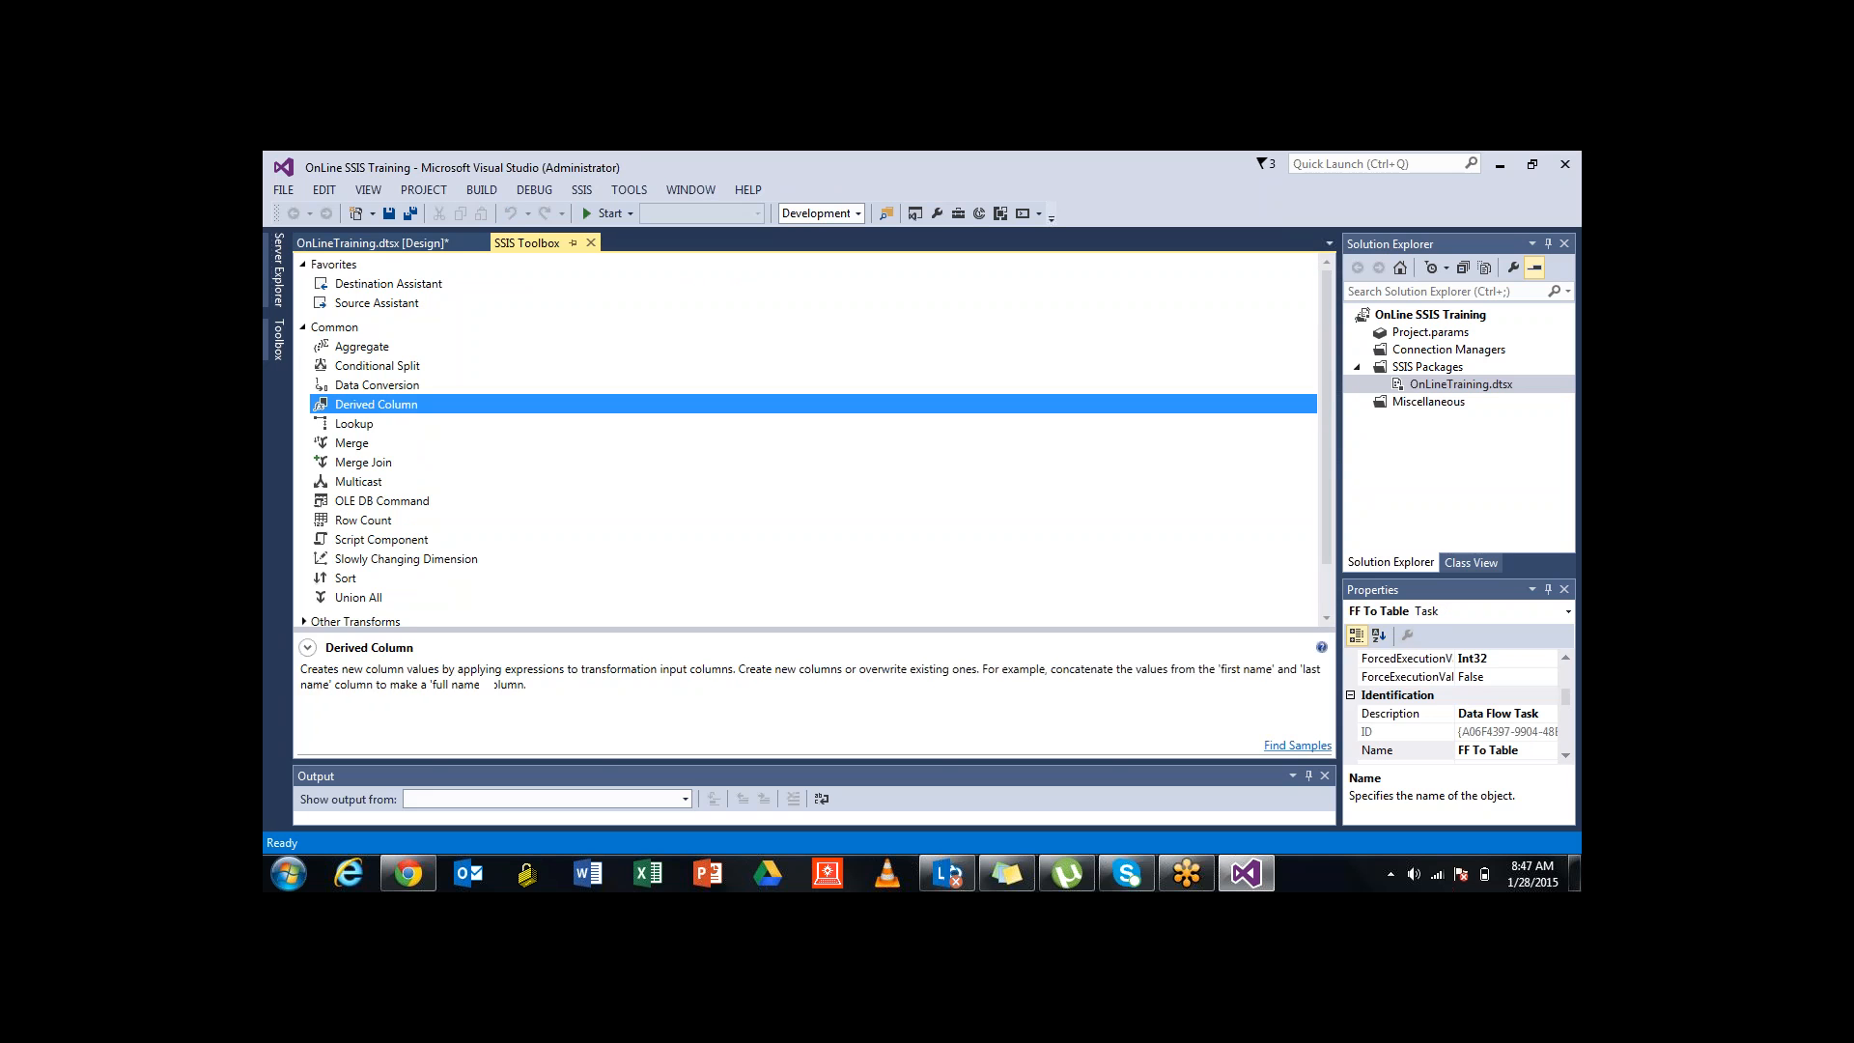
pyautogui.press('Down')
pyautogui.press('Down')
pyautogui.press('Down')
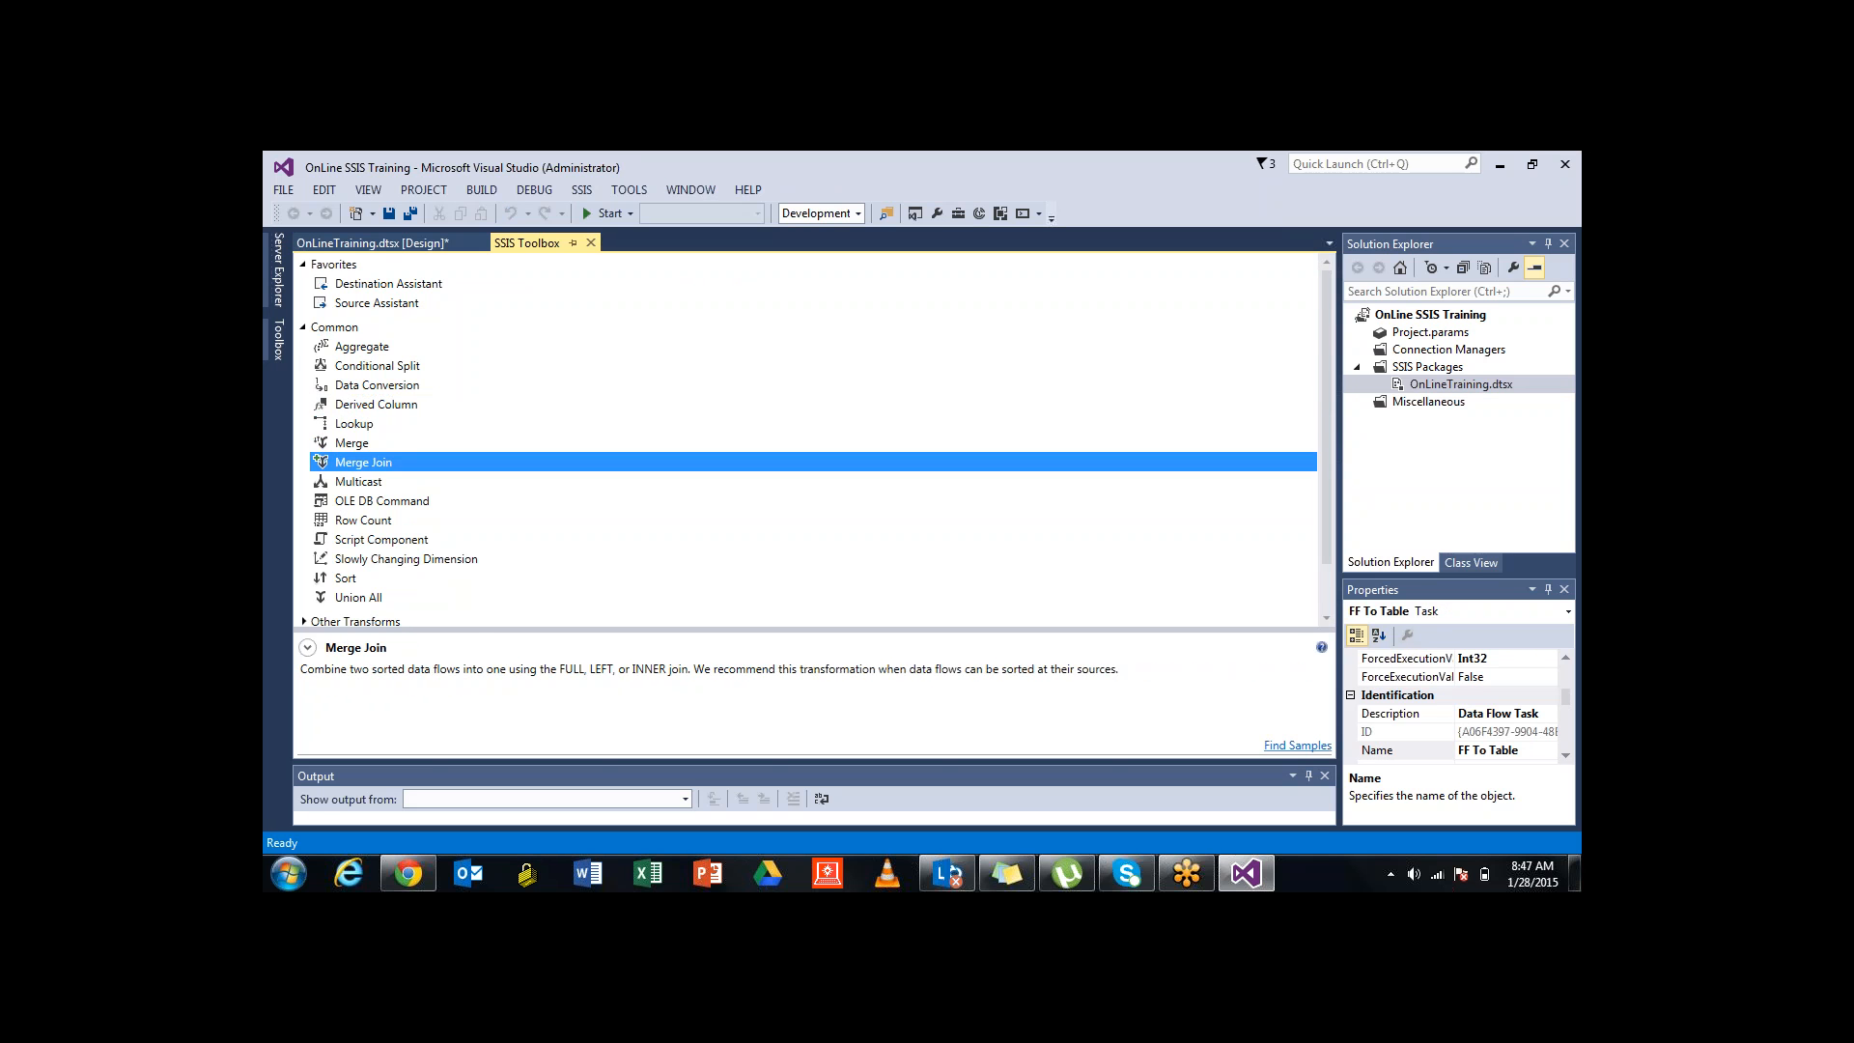
pyautogui.scroll(-2, 813, 443)
pyautogui.scroll(2, 813, 443)
pyautogui.click(362, 347)
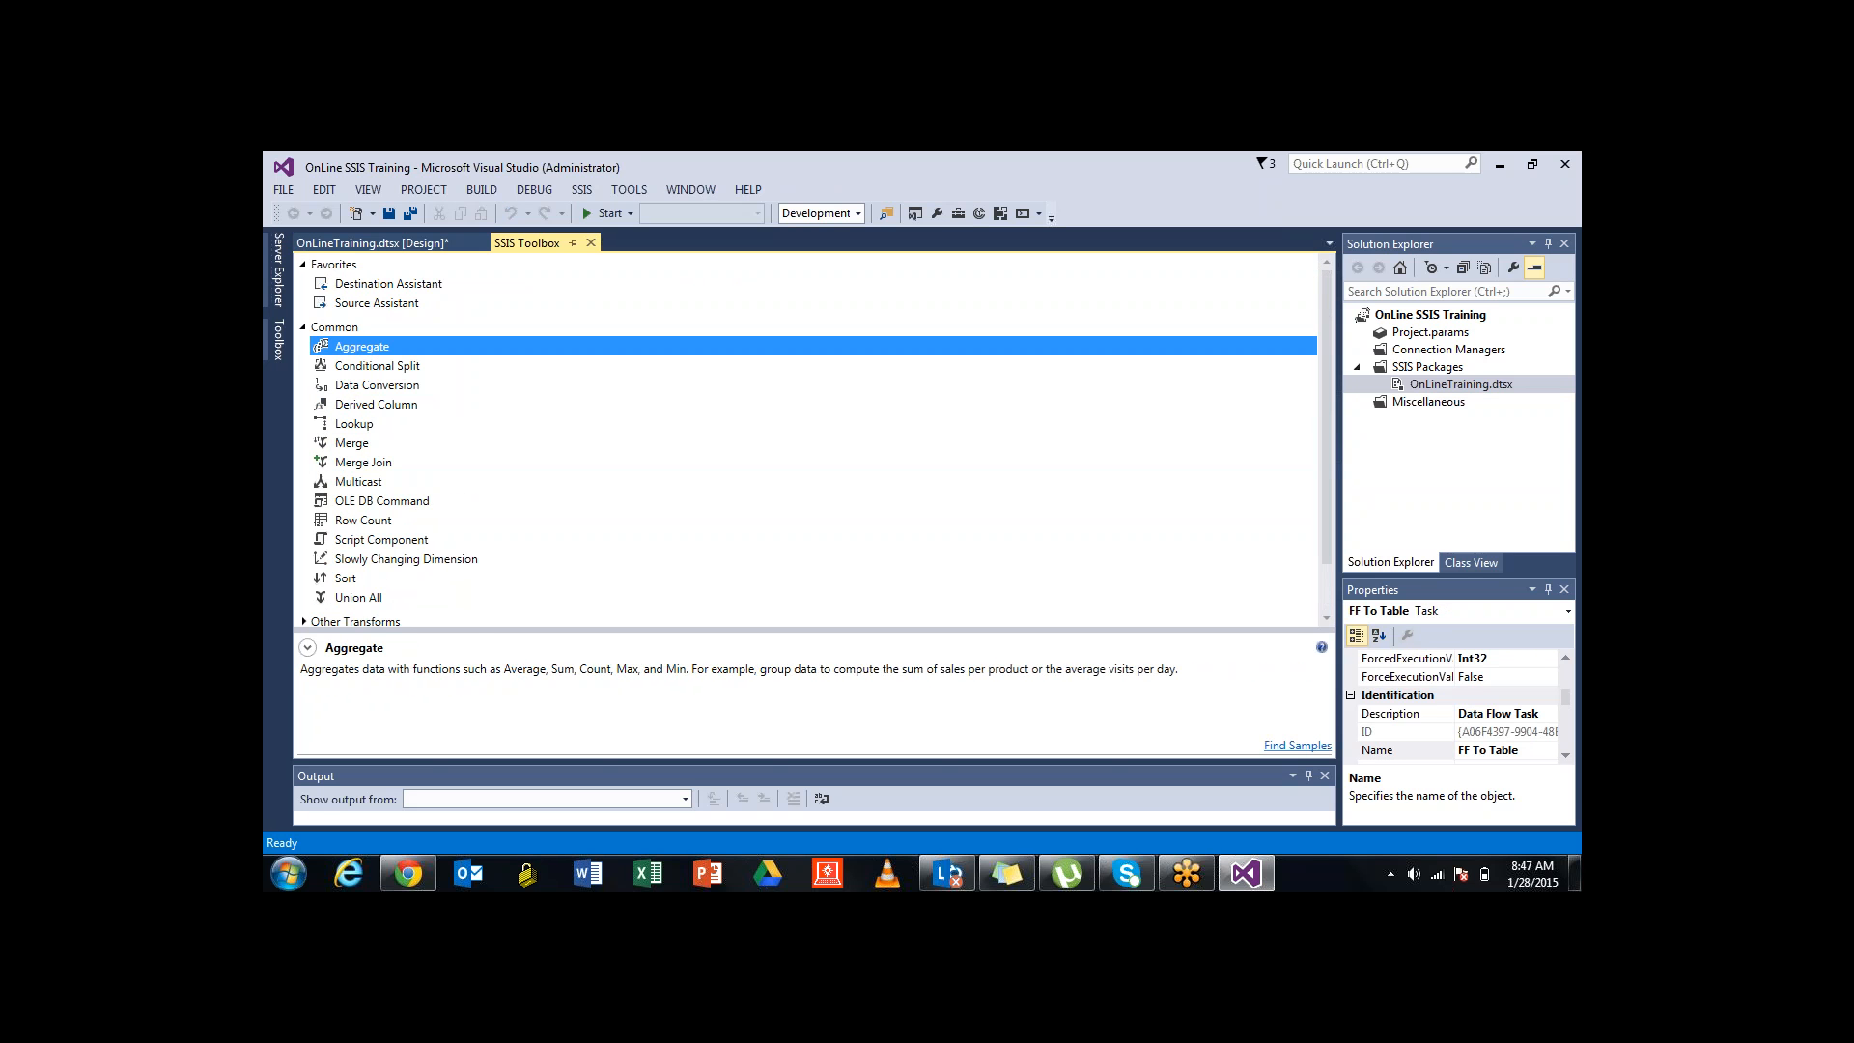
pyautogui.scroll(-1, 813, 442)
pyautogui.click(358, 540)
pyautogui.scroll(1, 813, 443)
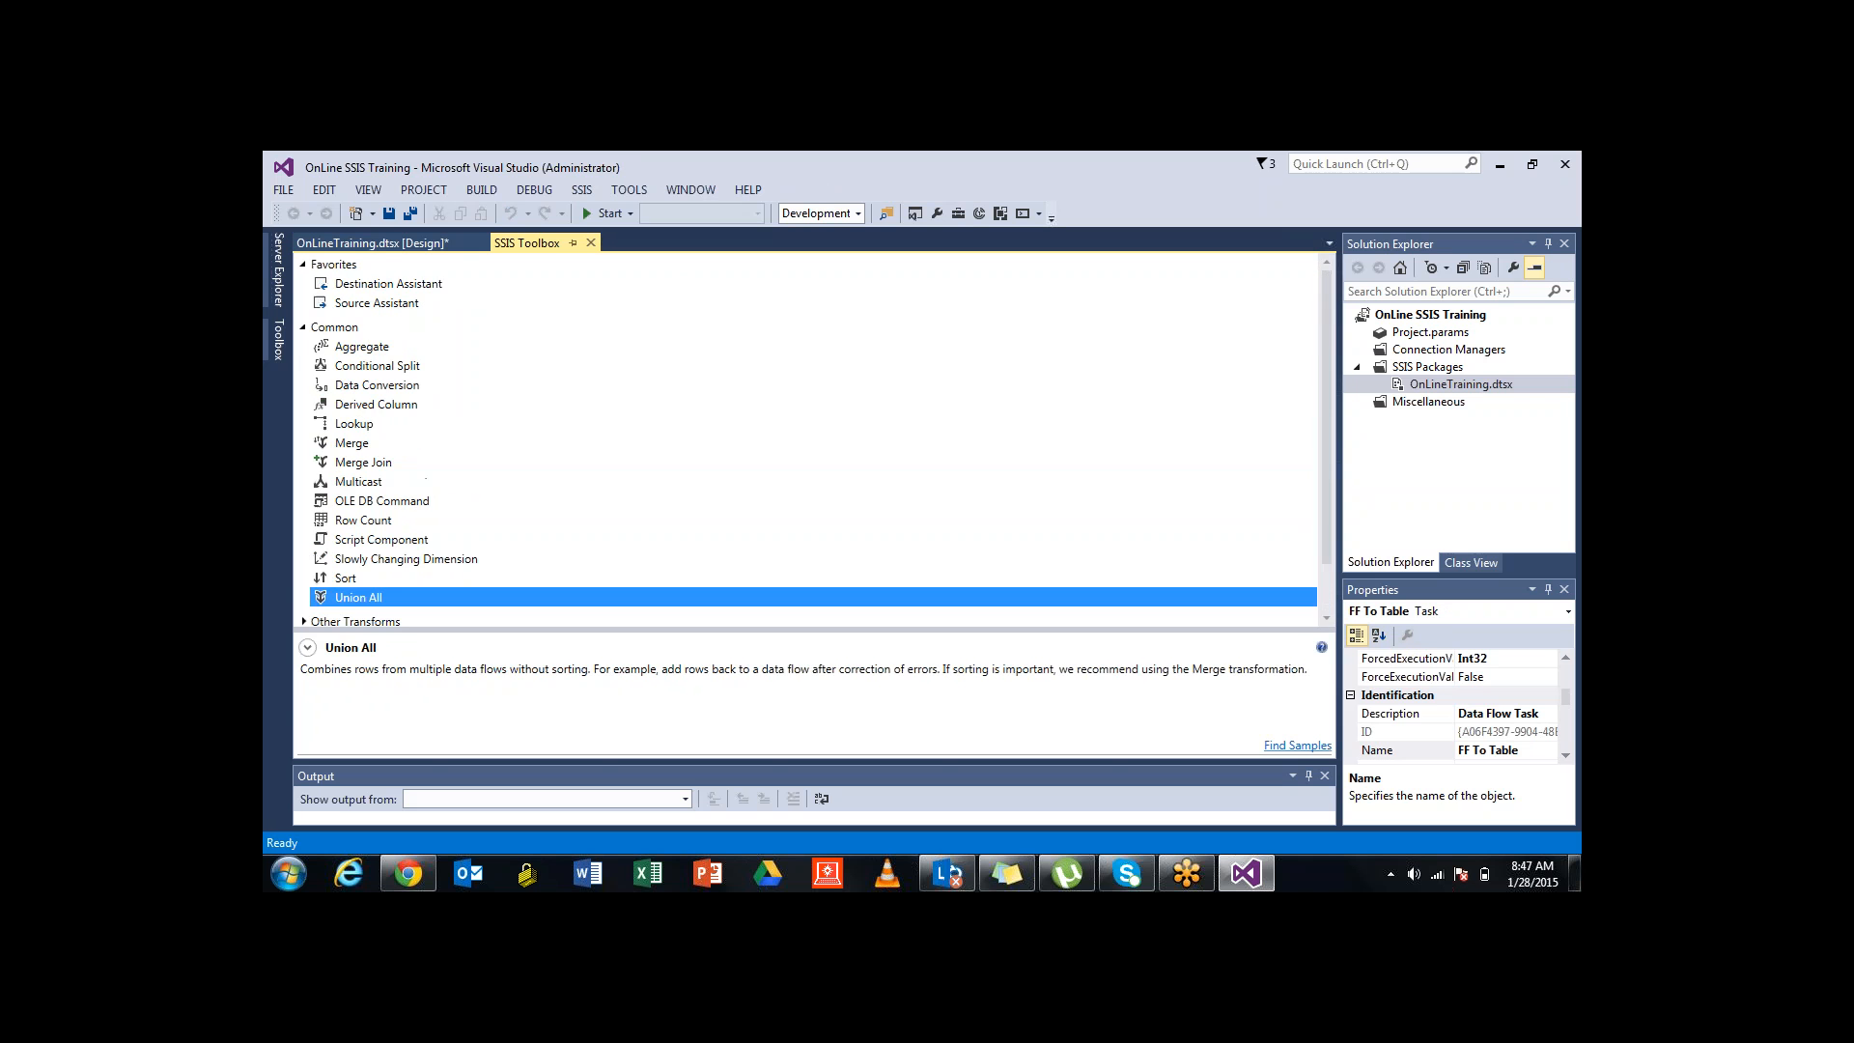
pyautogui.click(362, 347)
pyautogui.press('Down')
pyautogui.press('Down')
pyautogui.press('Down')
pyautogui.press('Down')
pyautogui.press('Down')
pyautogui.press('Down')
pyautogui.press('Down')
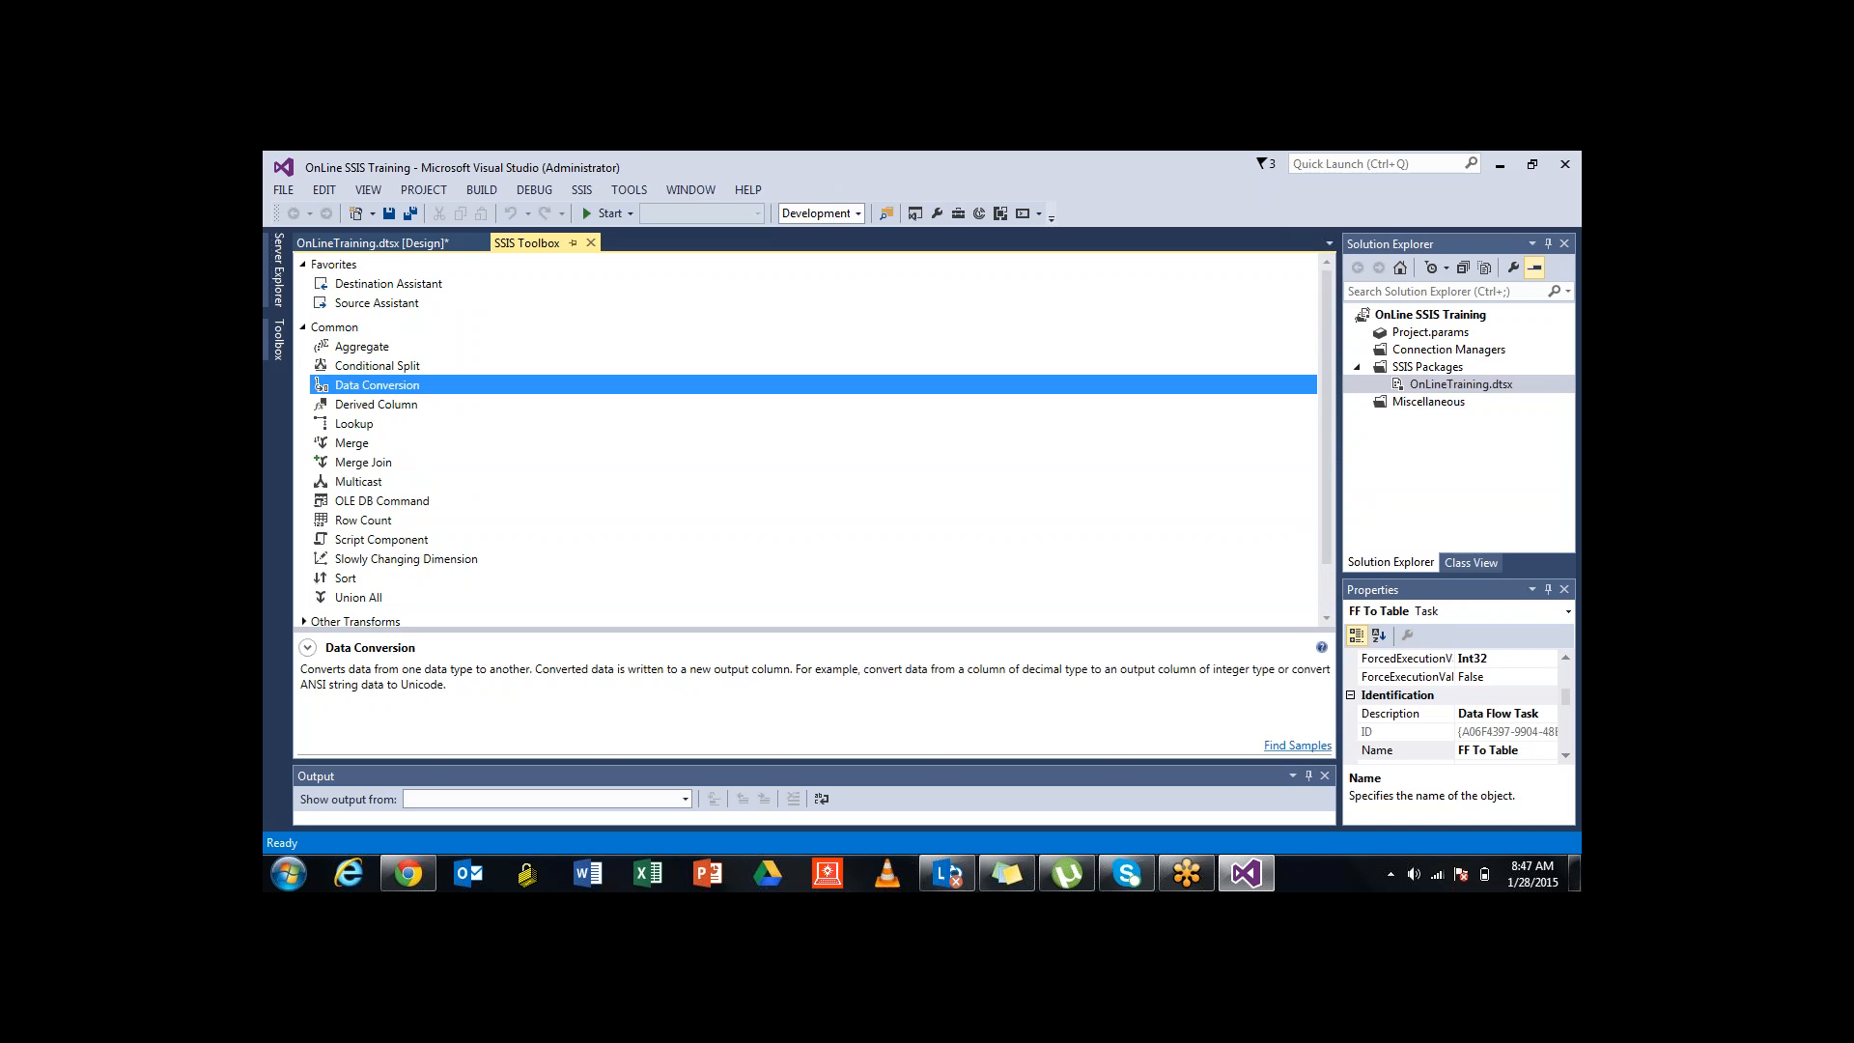
pyautogui.press('Down')
pyautogui.press('Down')
pyautogui.press('Down')
pyautogui.press('Down')
pyautogui.press('Down')
pyautogui.press('Down')
pyautogui.press('Down')
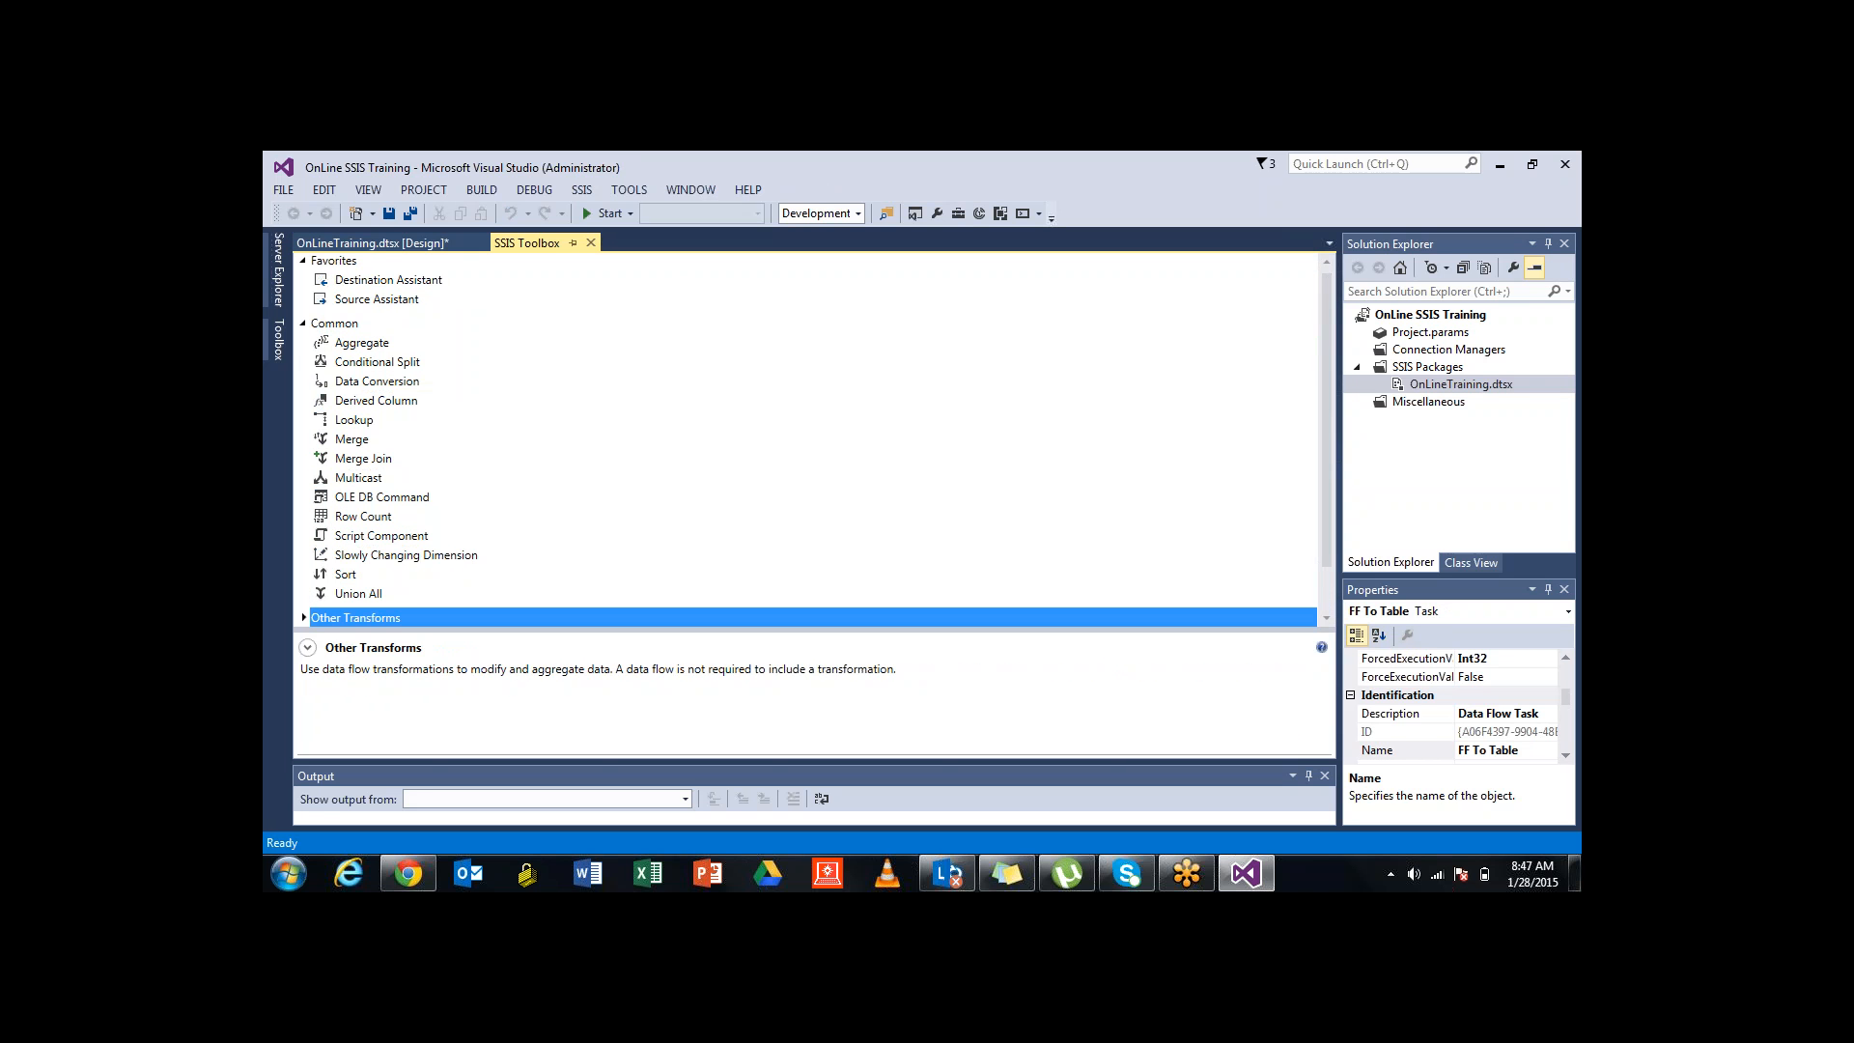
pyautogui.press('Up')
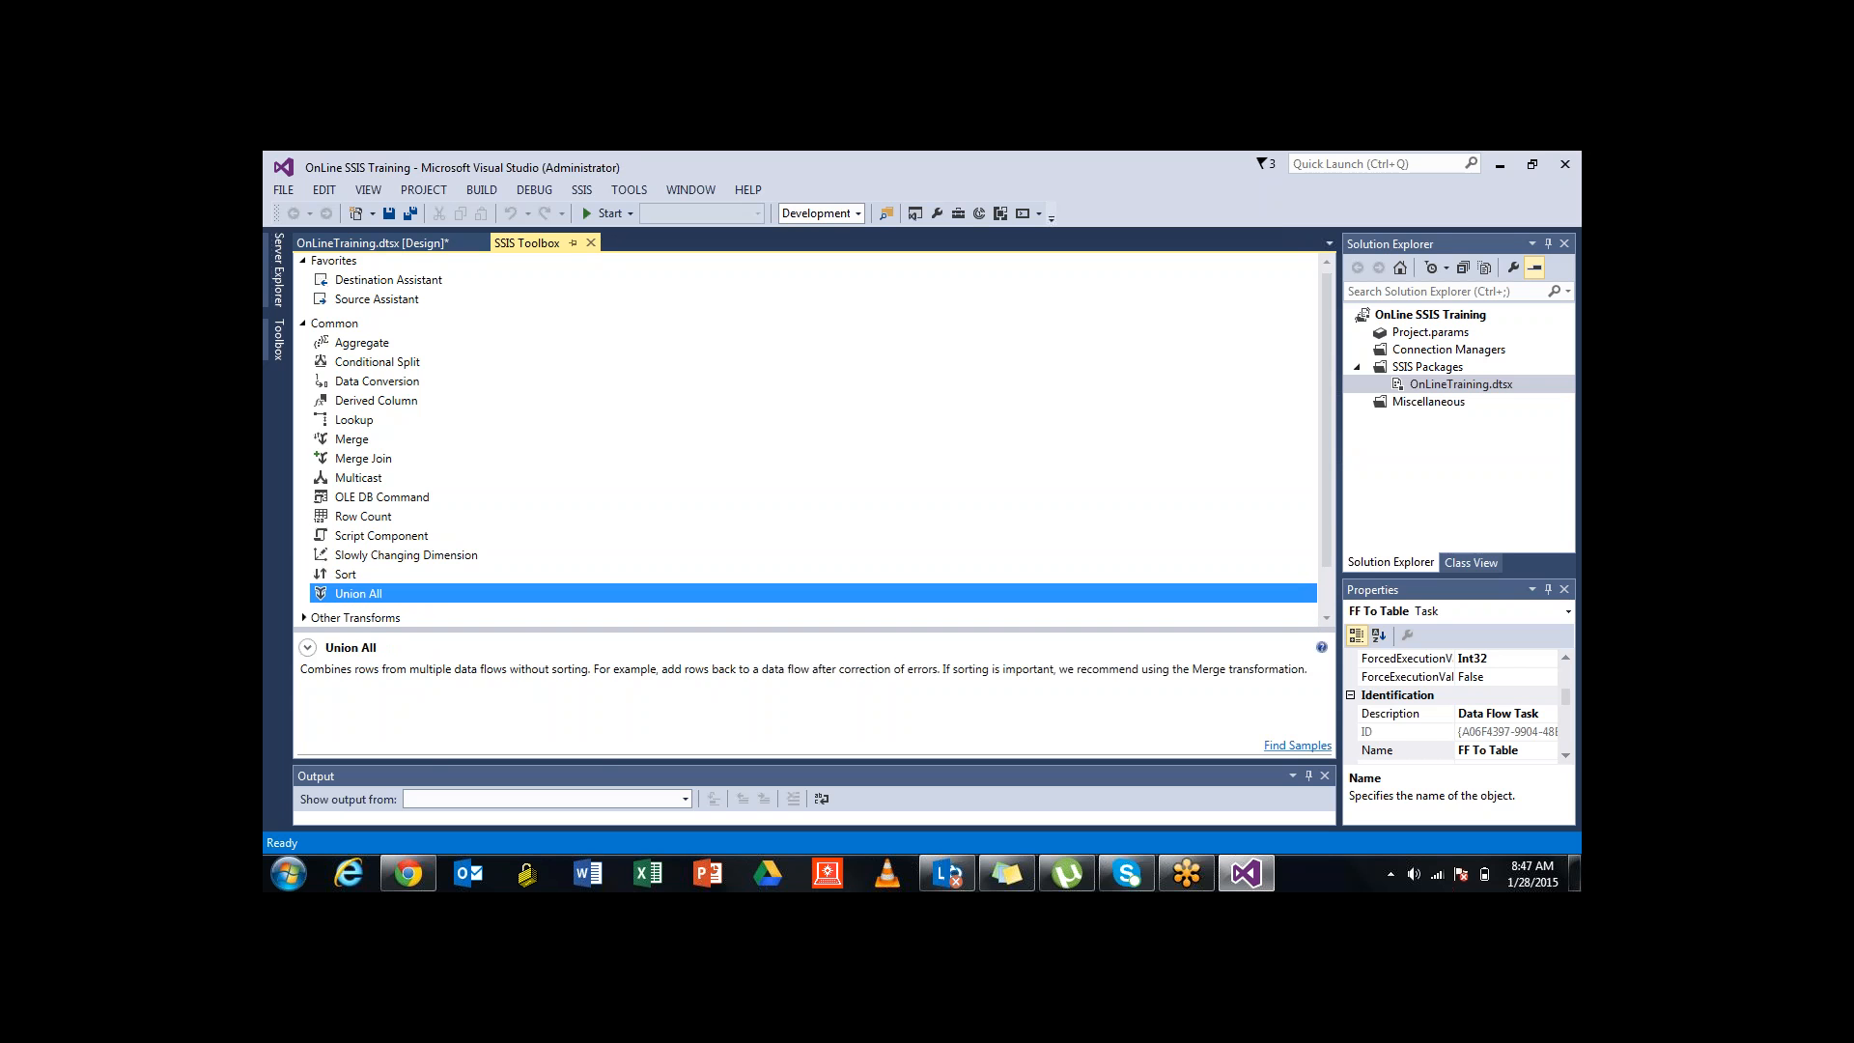
# Read OLE DB Command, Script Component, Slowly Changing Dimension, then Aggregate through Union All descriptions
pyautogui.click(362, 342)
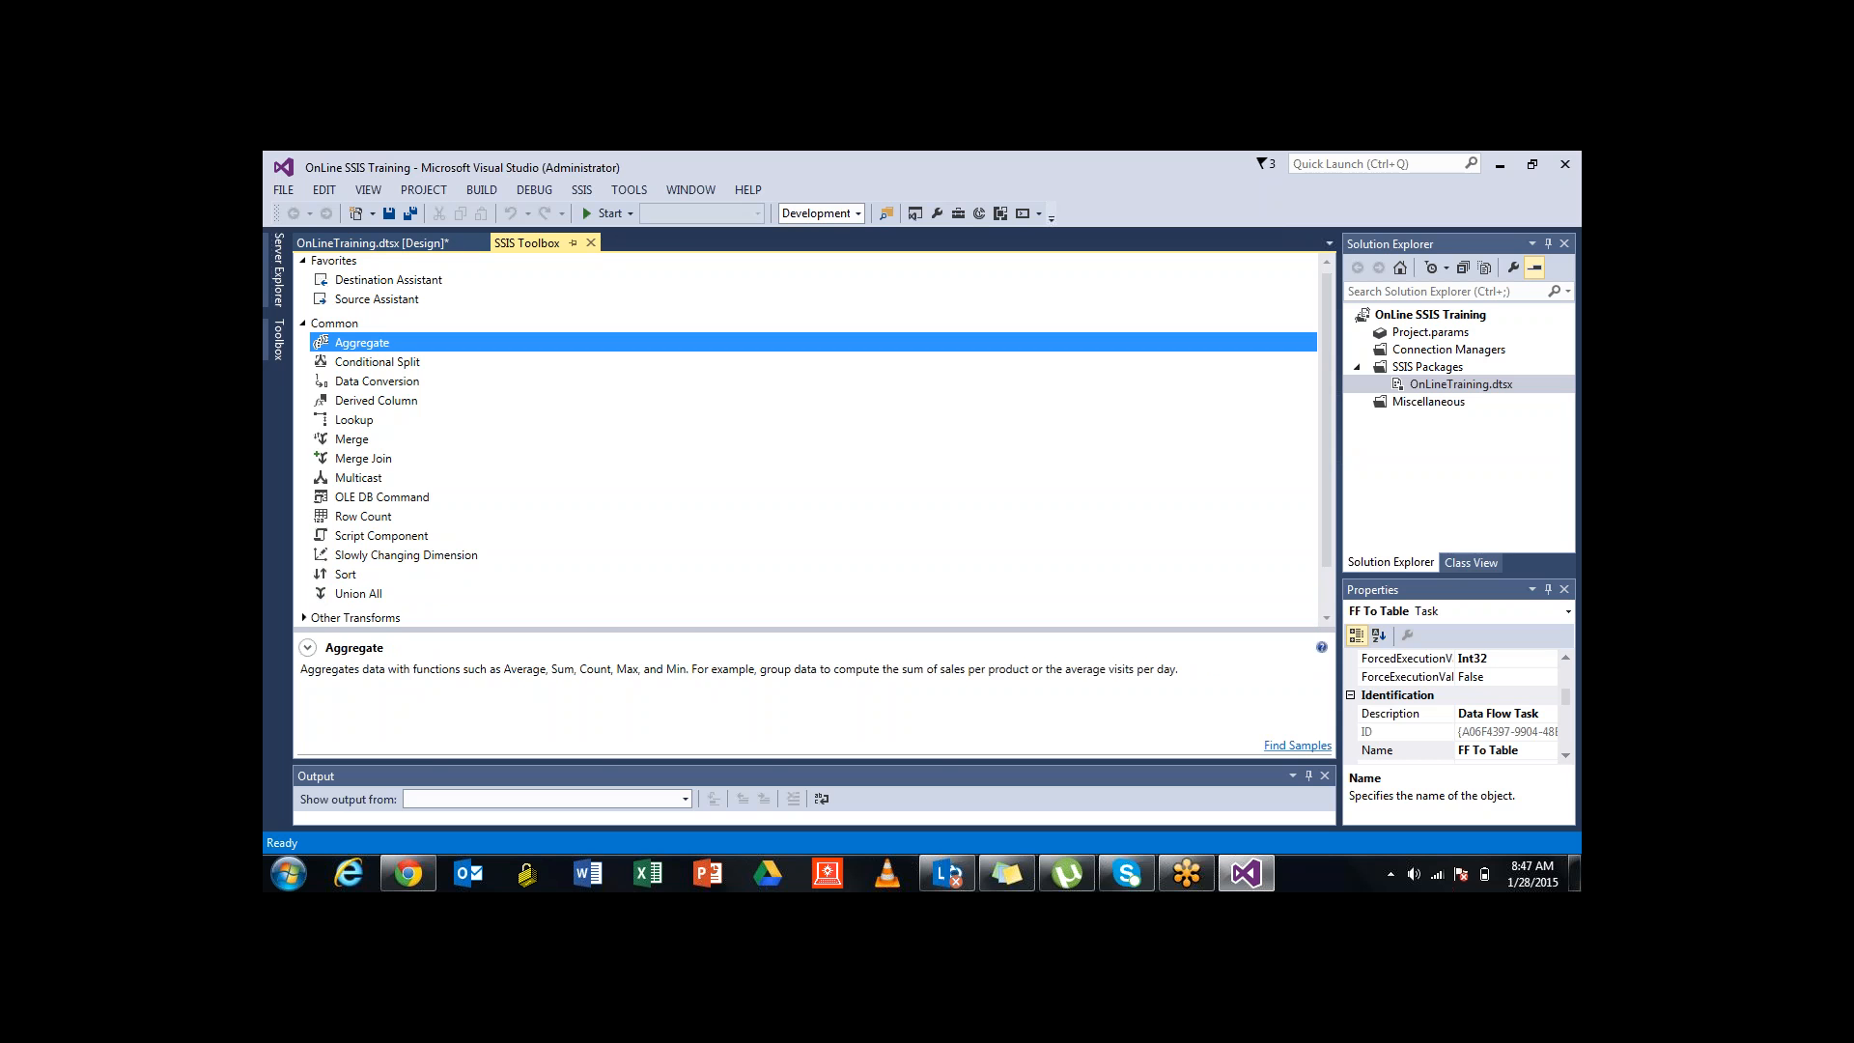
pyautogui.click(382, 497)
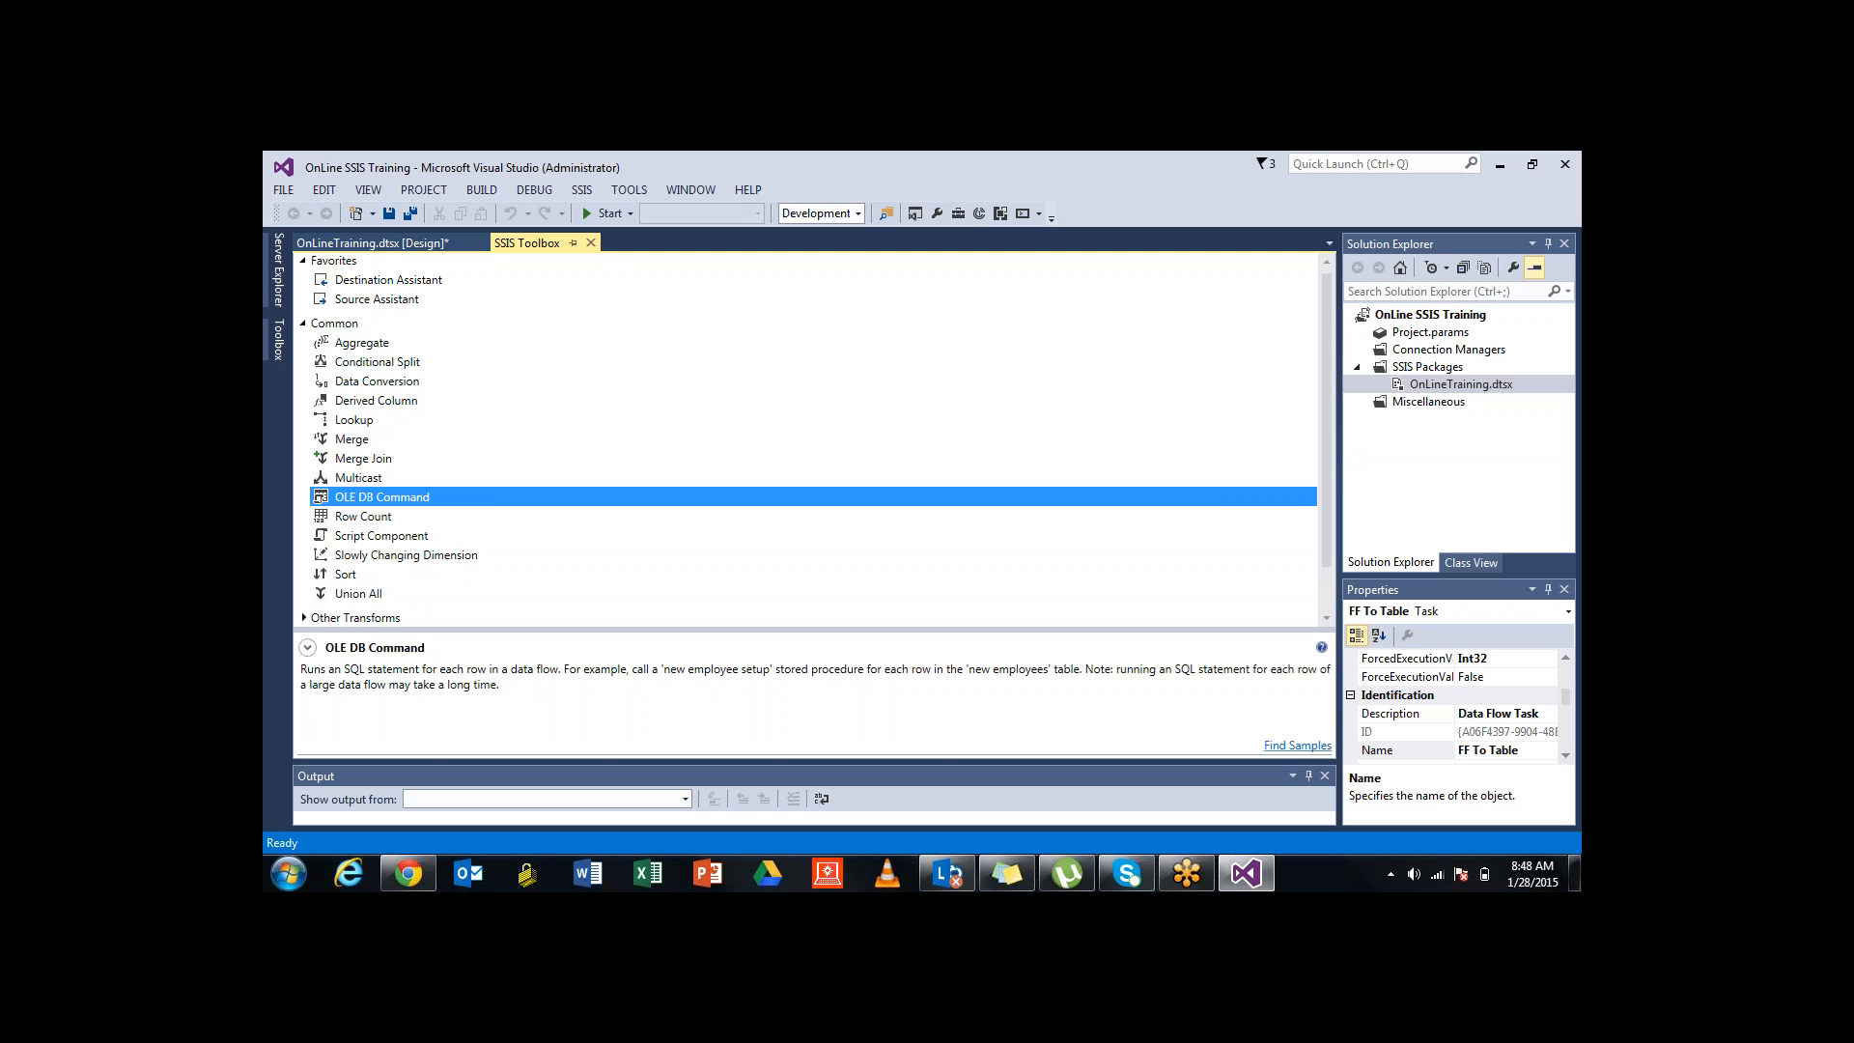
pyautogui.click(381, 536)
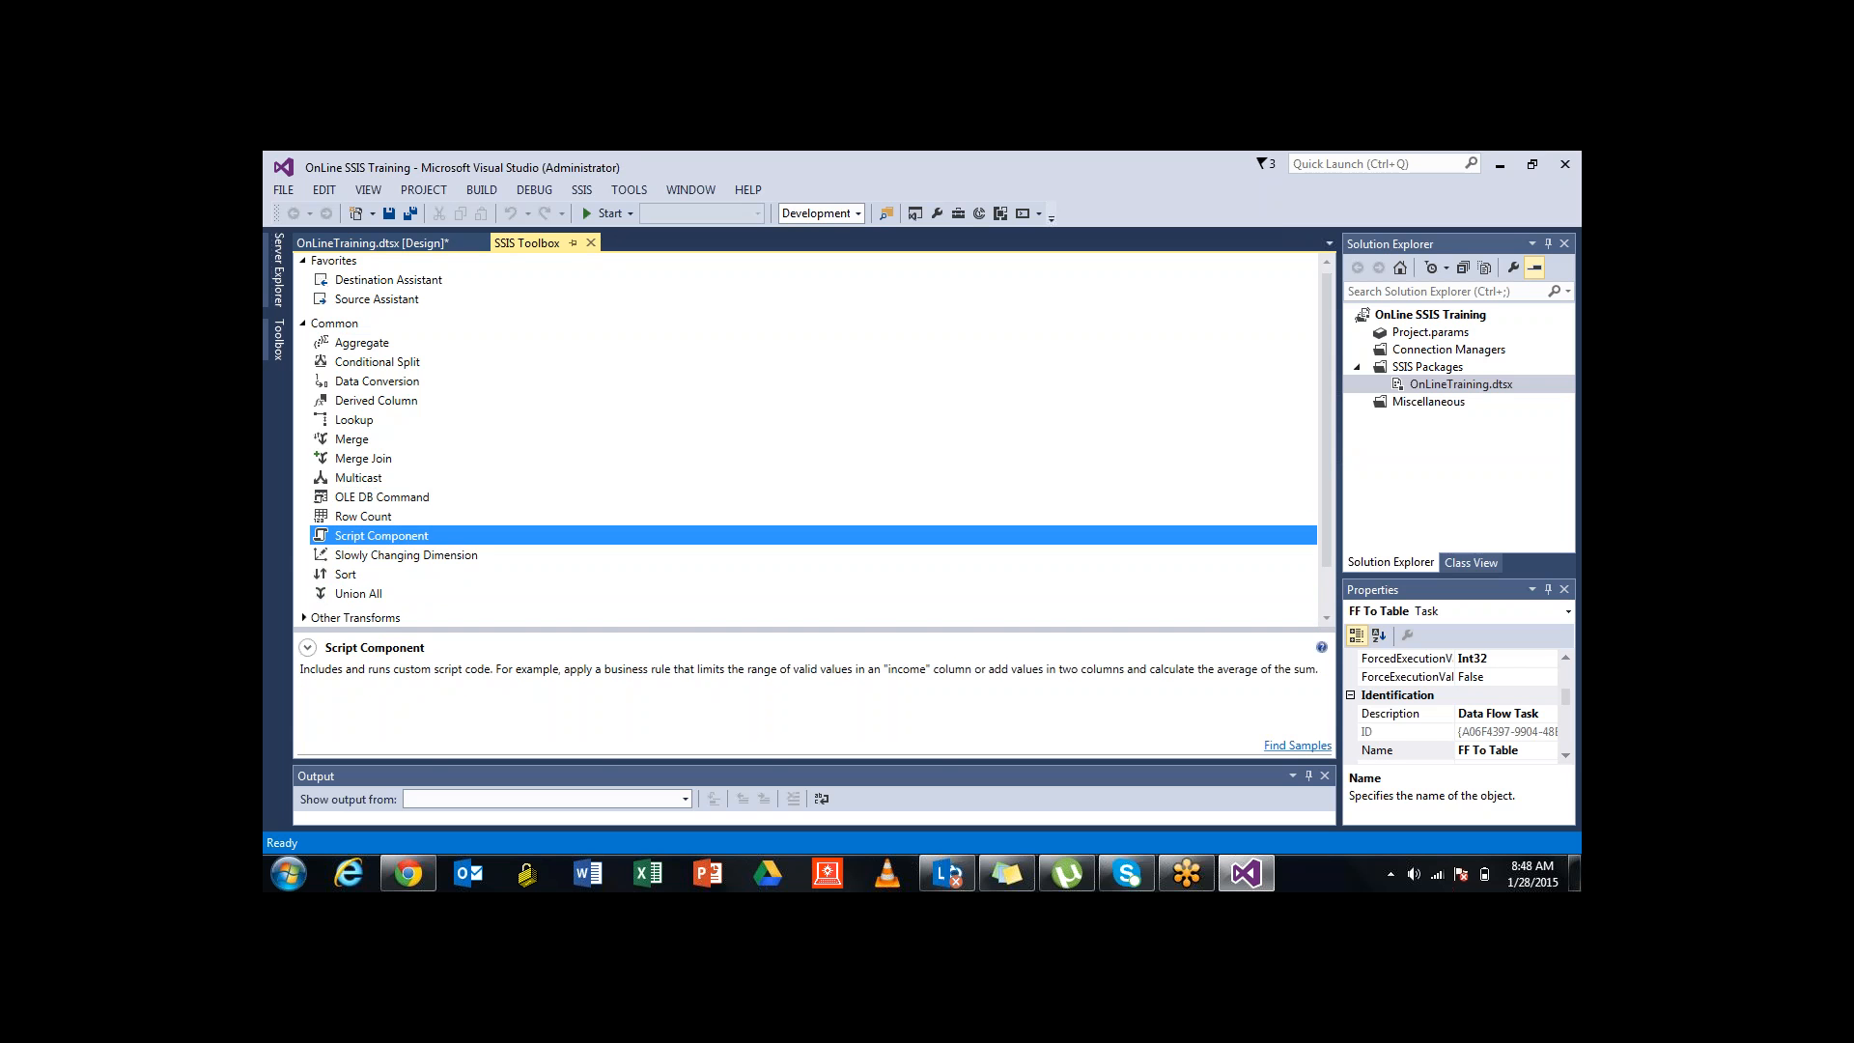
pyautogui.click(405, 555)
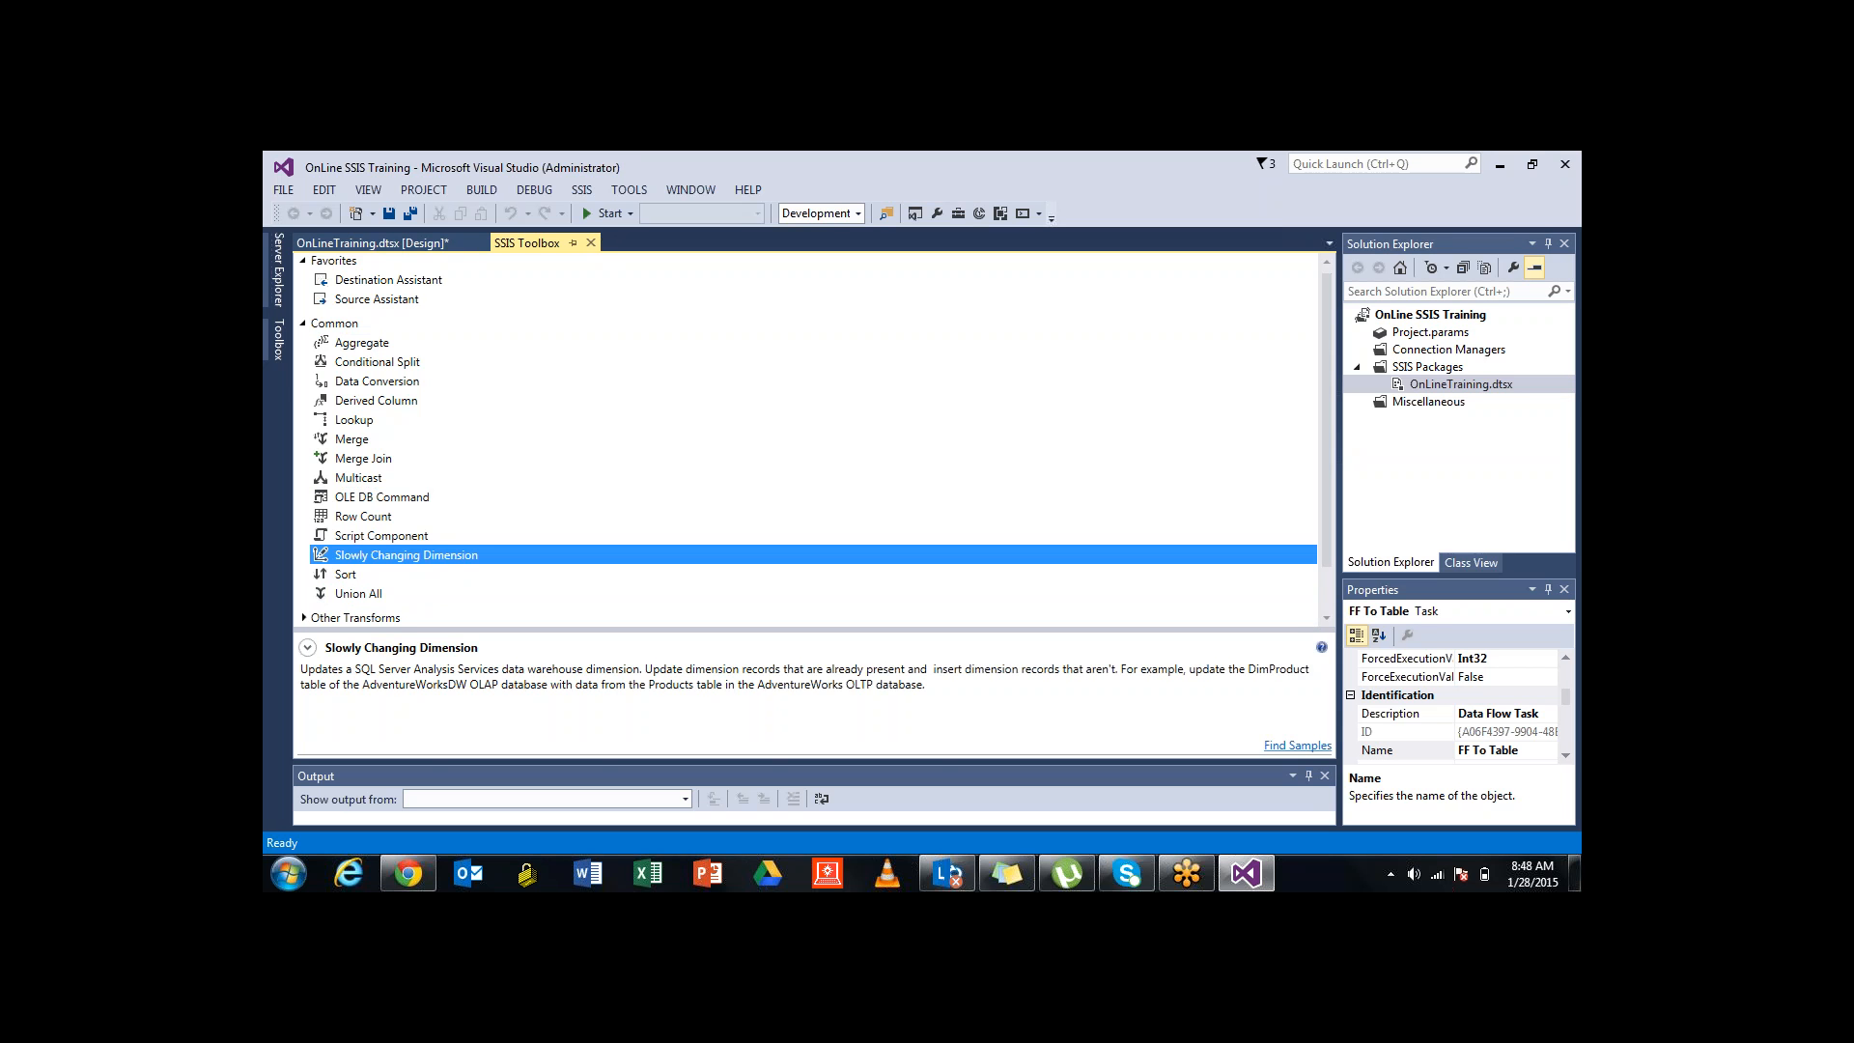
pyautogui.click(362, 343)
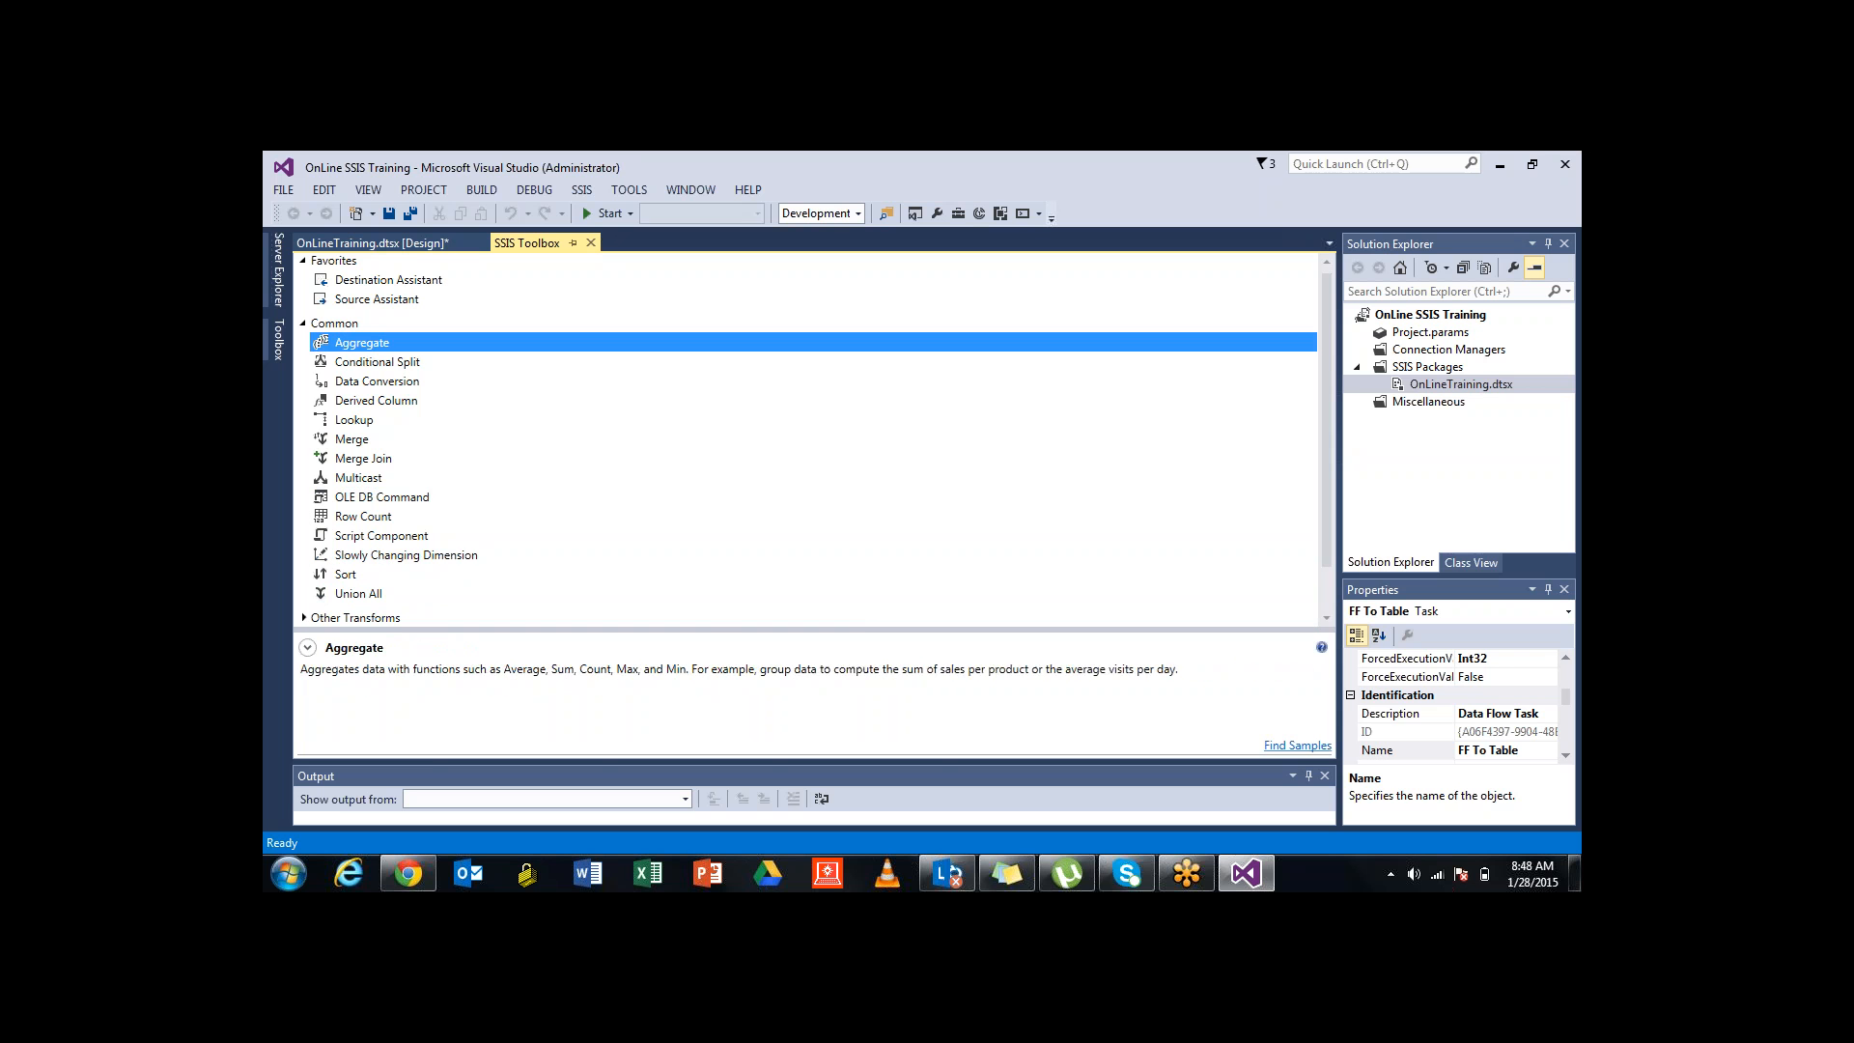
pyautogui.click(376, 362)
pyautogui.click(377, 381)
pyautogui.click(377, 401)
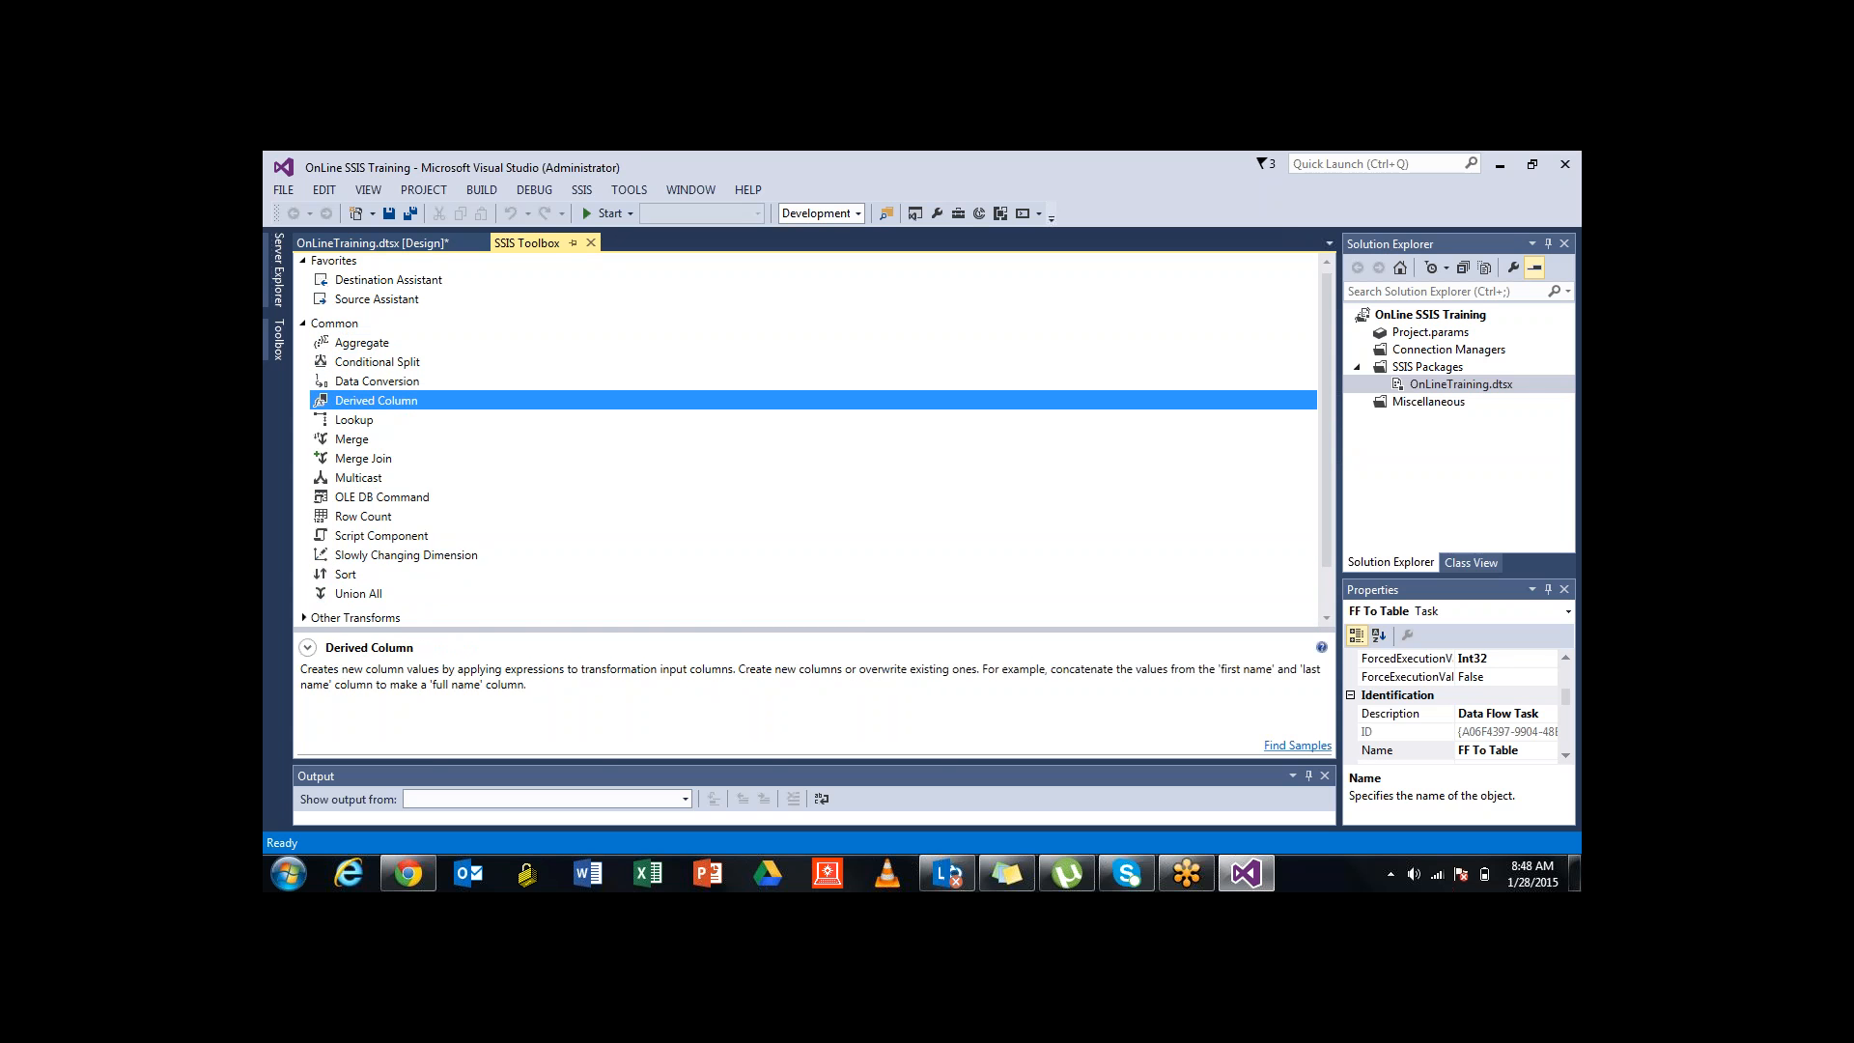
pyautogui.press('Down')
pyautogui.press('Down')
pyautogui.press('Down')
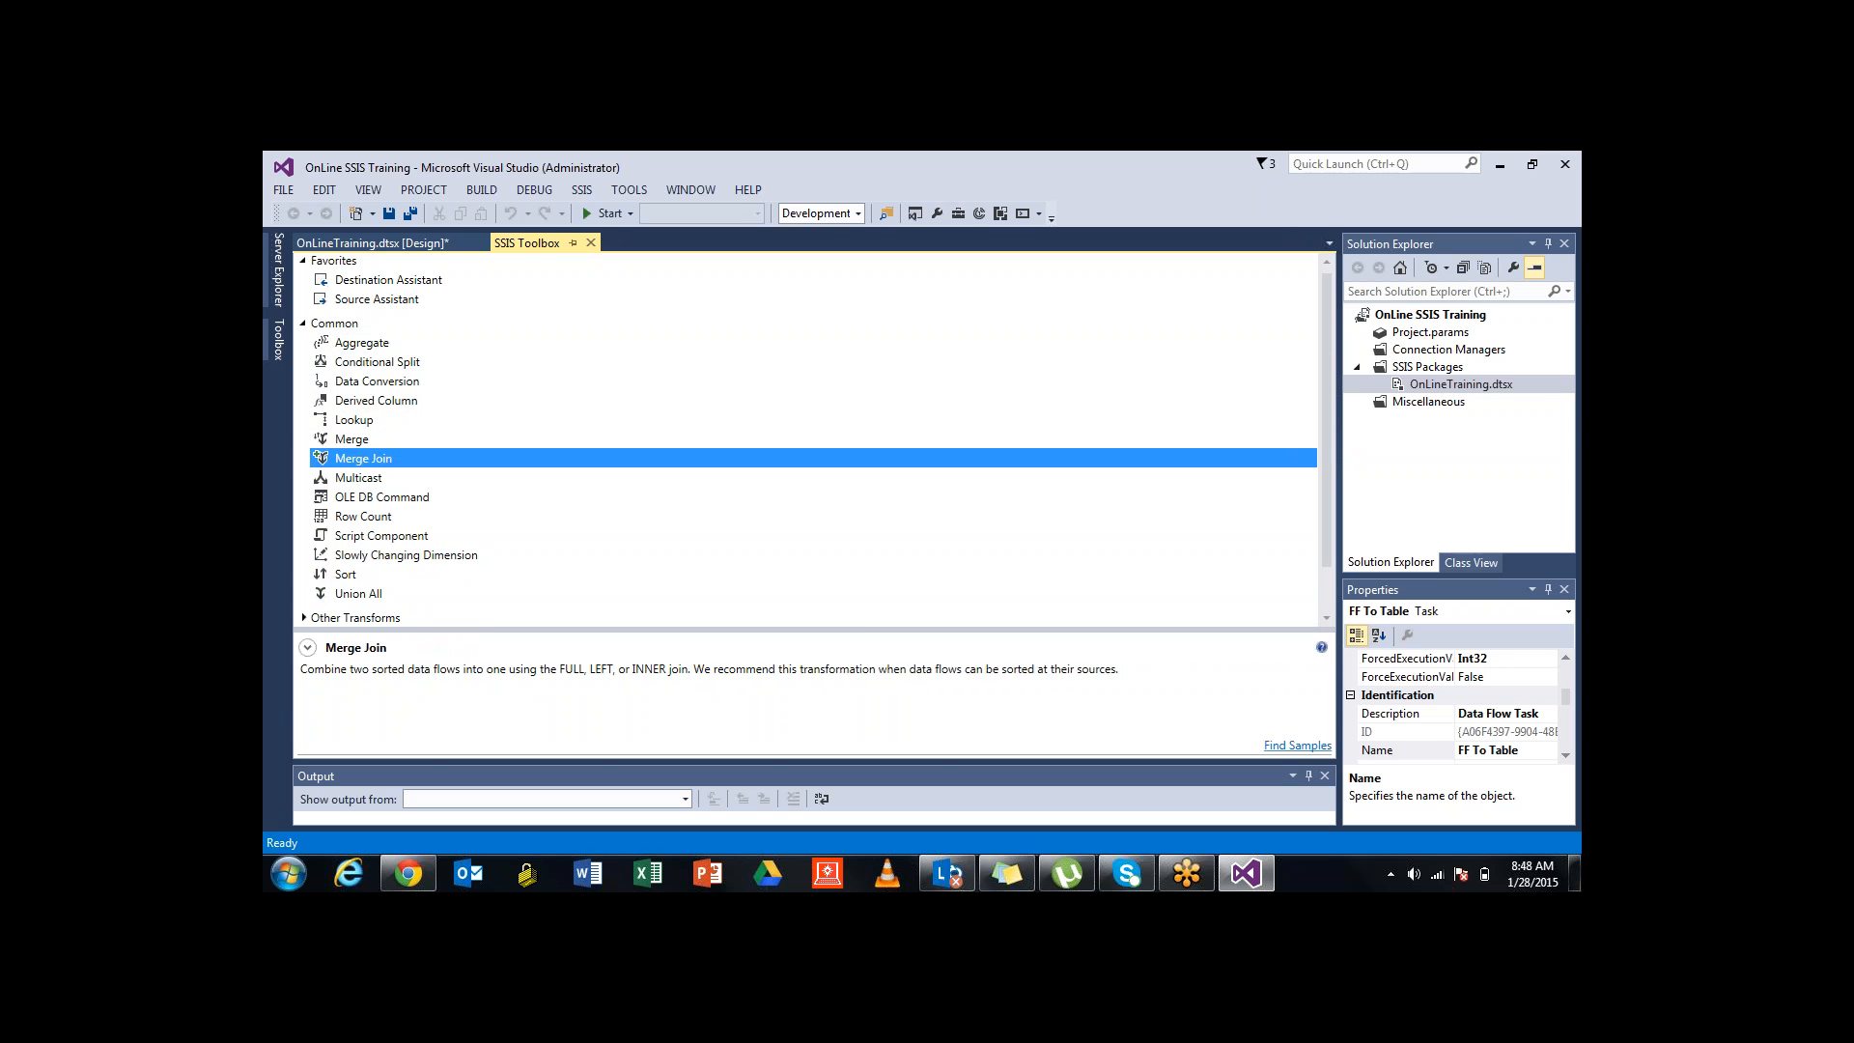
pyautogui.press('Down')
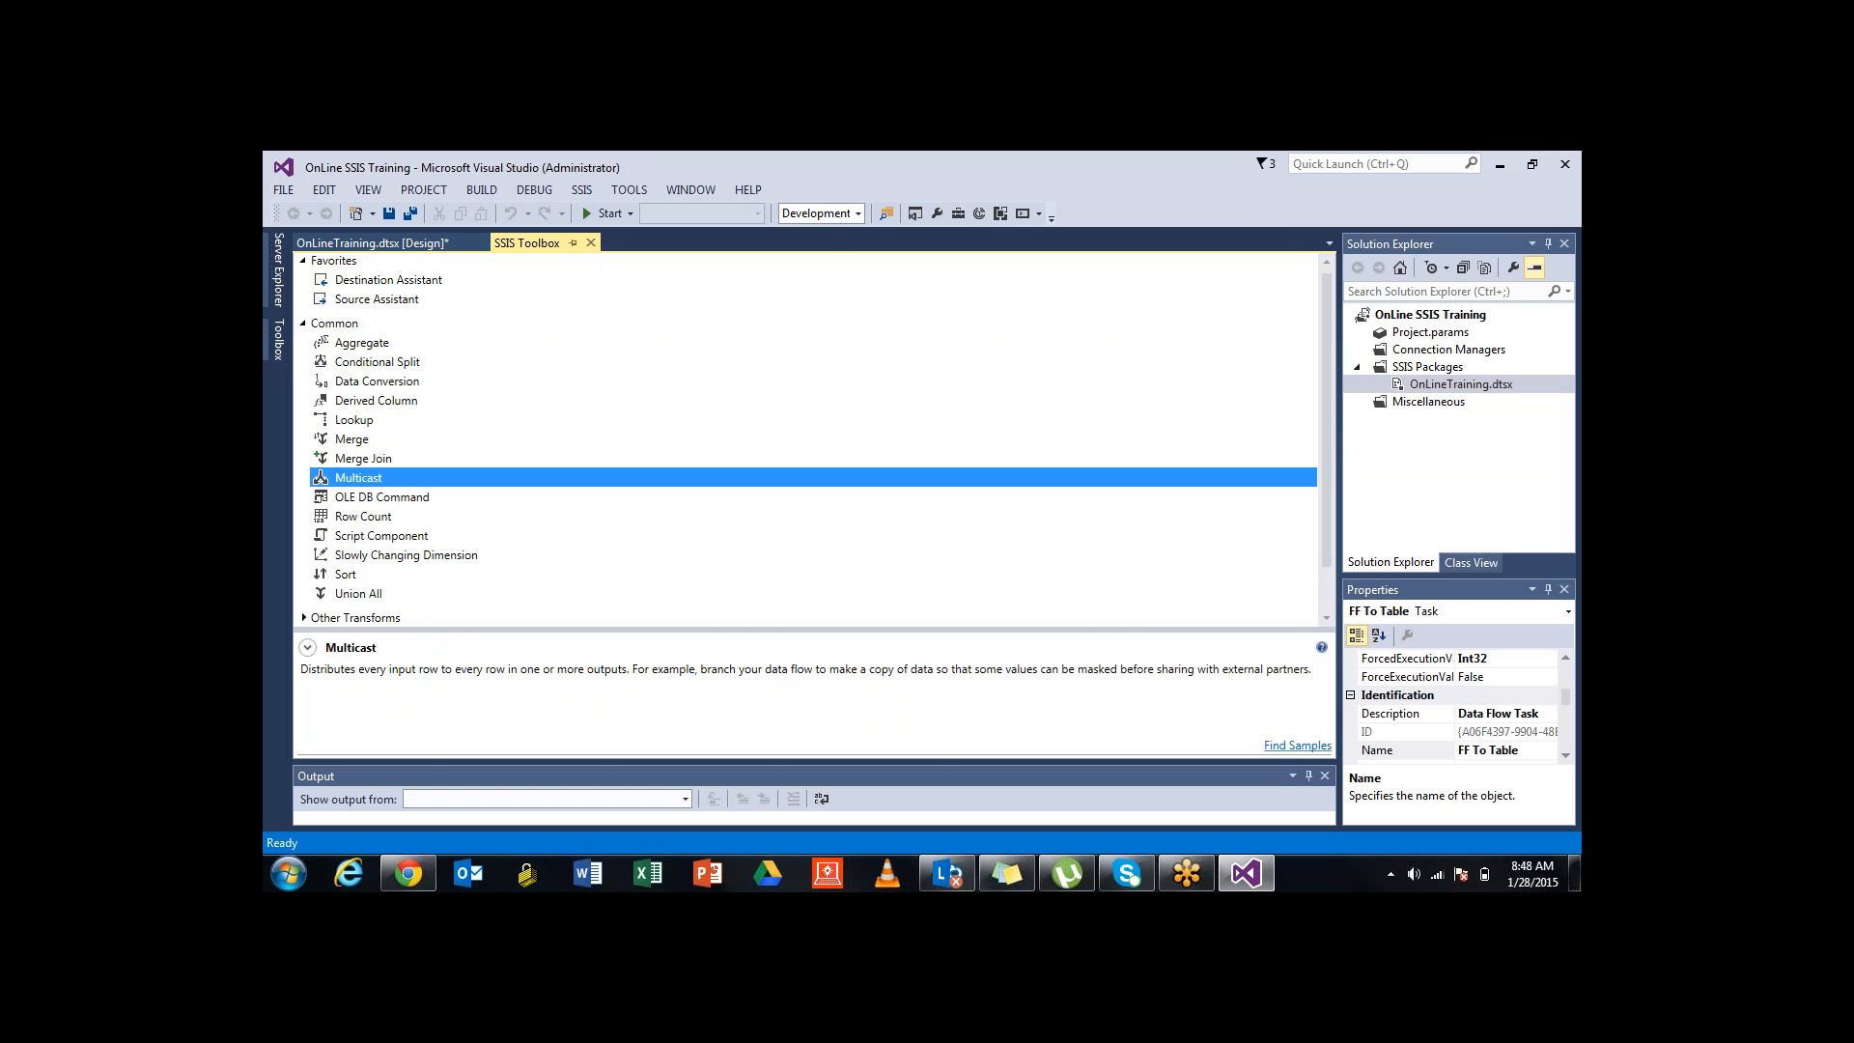
pyautogui.press('Down')
pyautogui.press('Down')
pyautogui.press('Down')
pyautogui.press('Down')
pyautogui.press('Down')
pyautogui.press('Down')
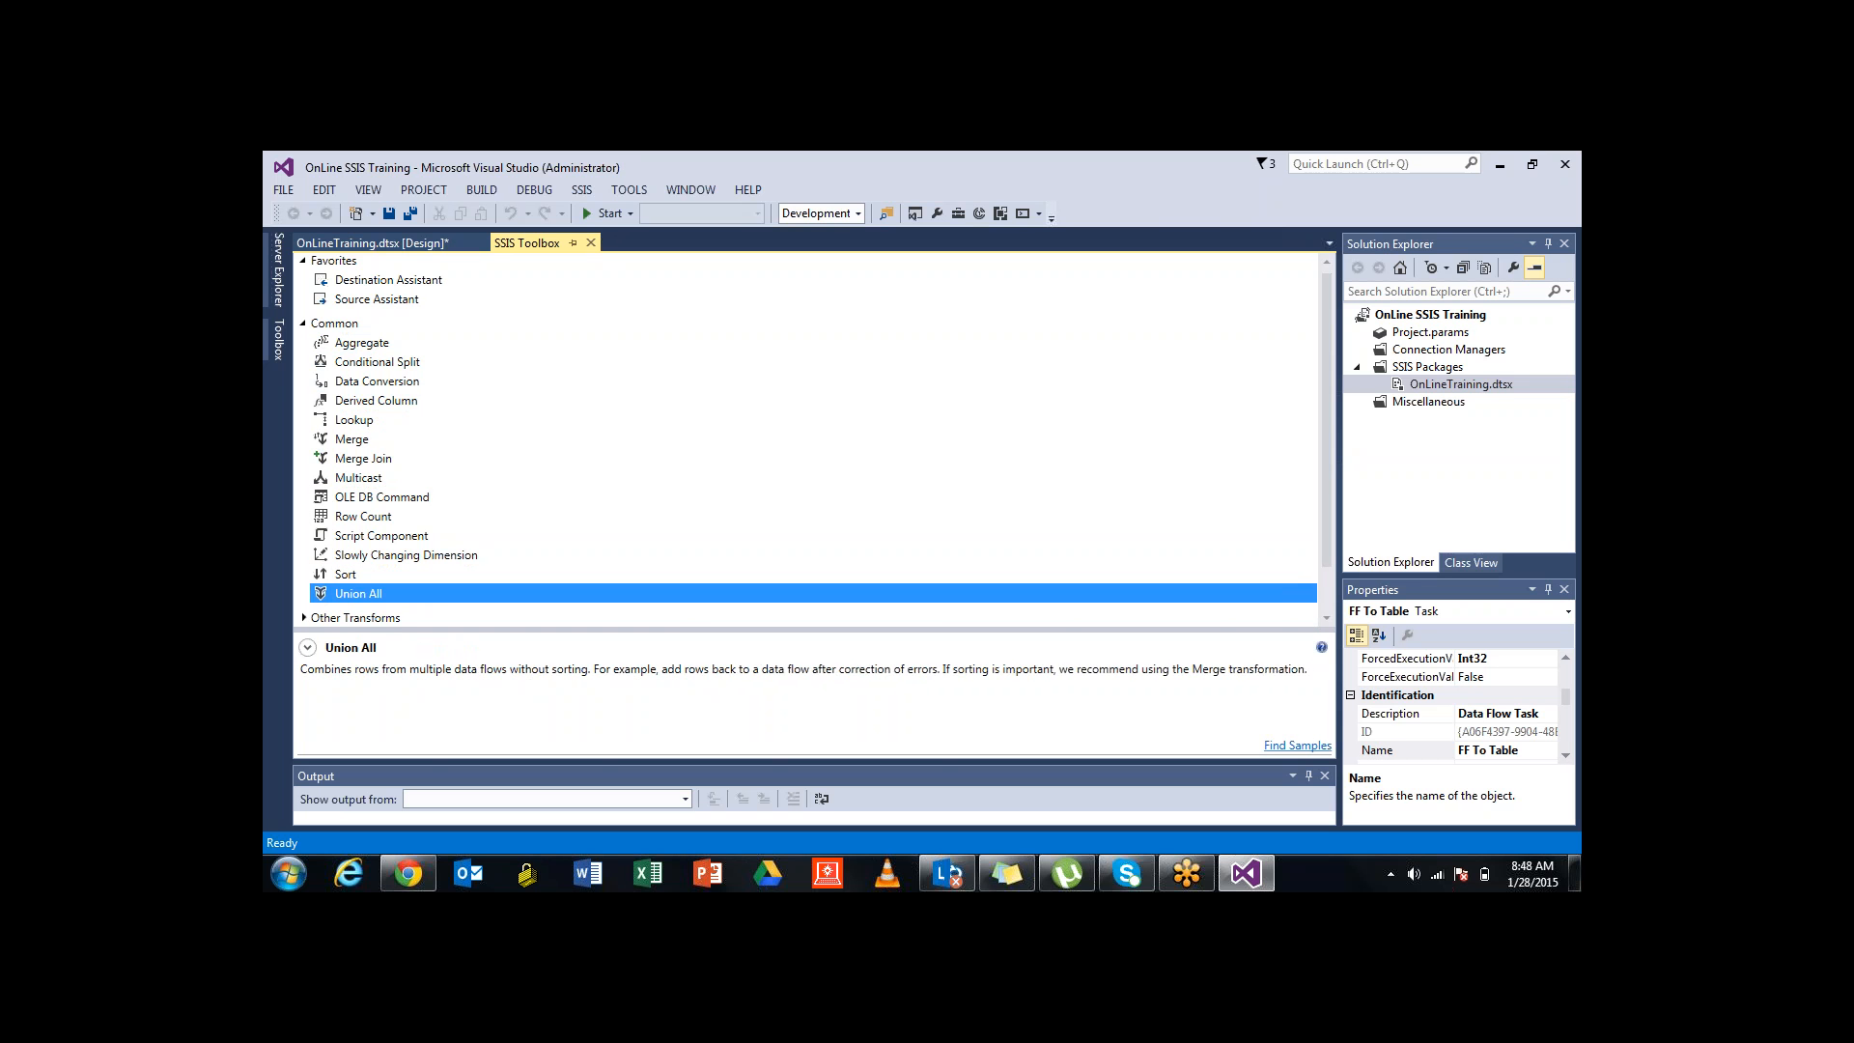
pyautogui.scroll(-2, 814, 440)
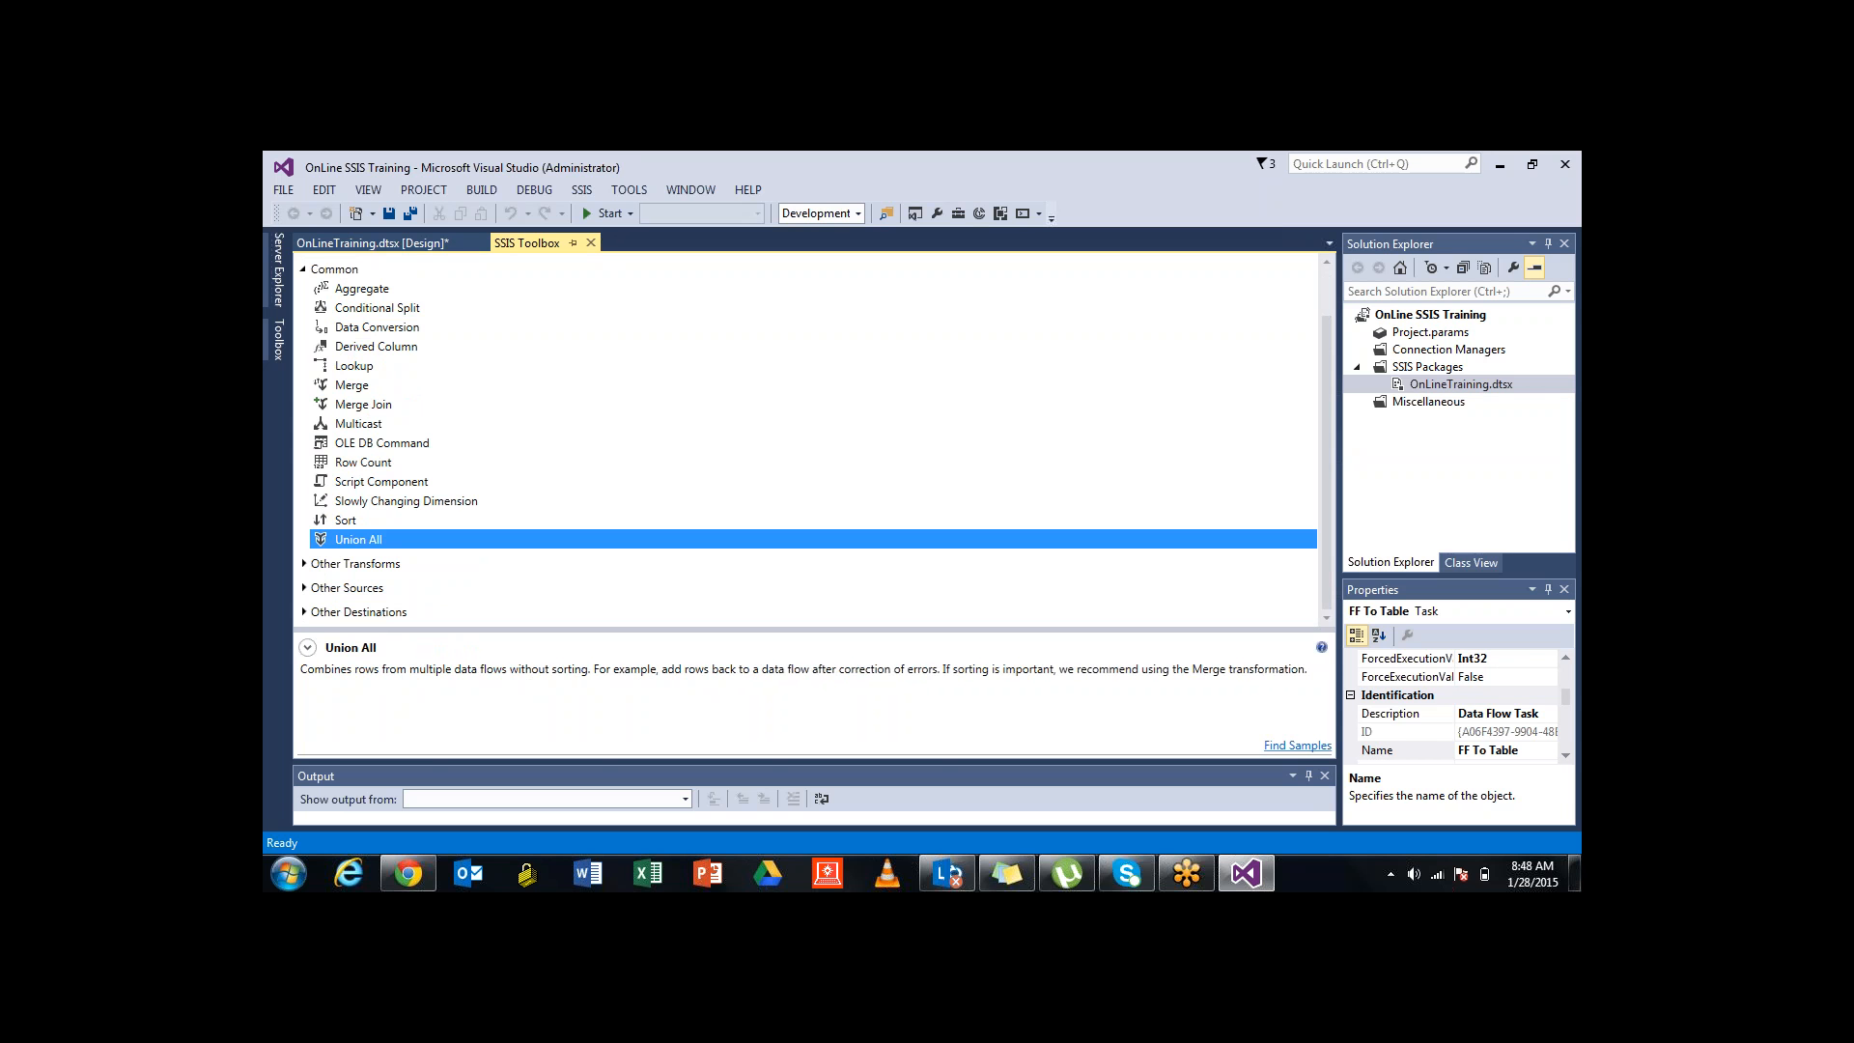
pyautogui.click(304, 564)
pyautogui.scroll(-7, 814, 440)
pyautogui.scroll(2, 814, 439)
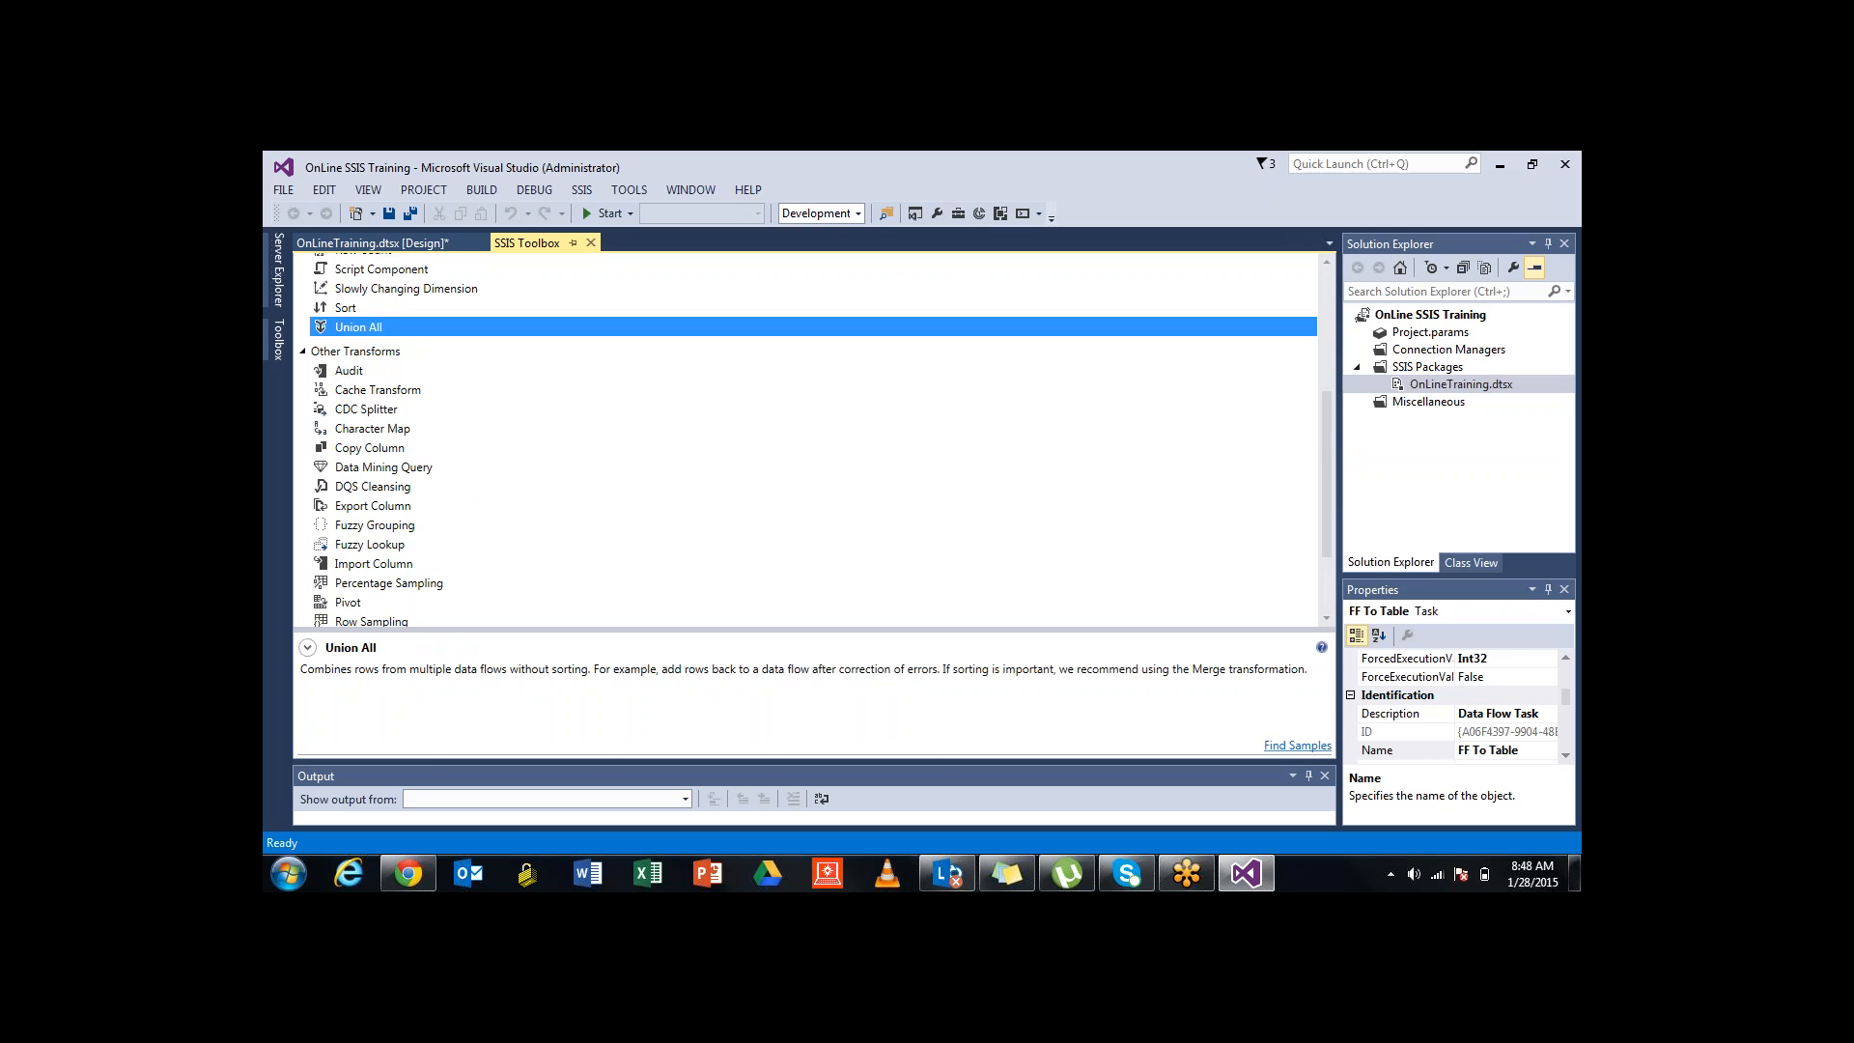
pyautogui.scroll(2, 814, 440)
pyautogui.click(363, 366)
pyautogui.scroll(-2, 814, 439)
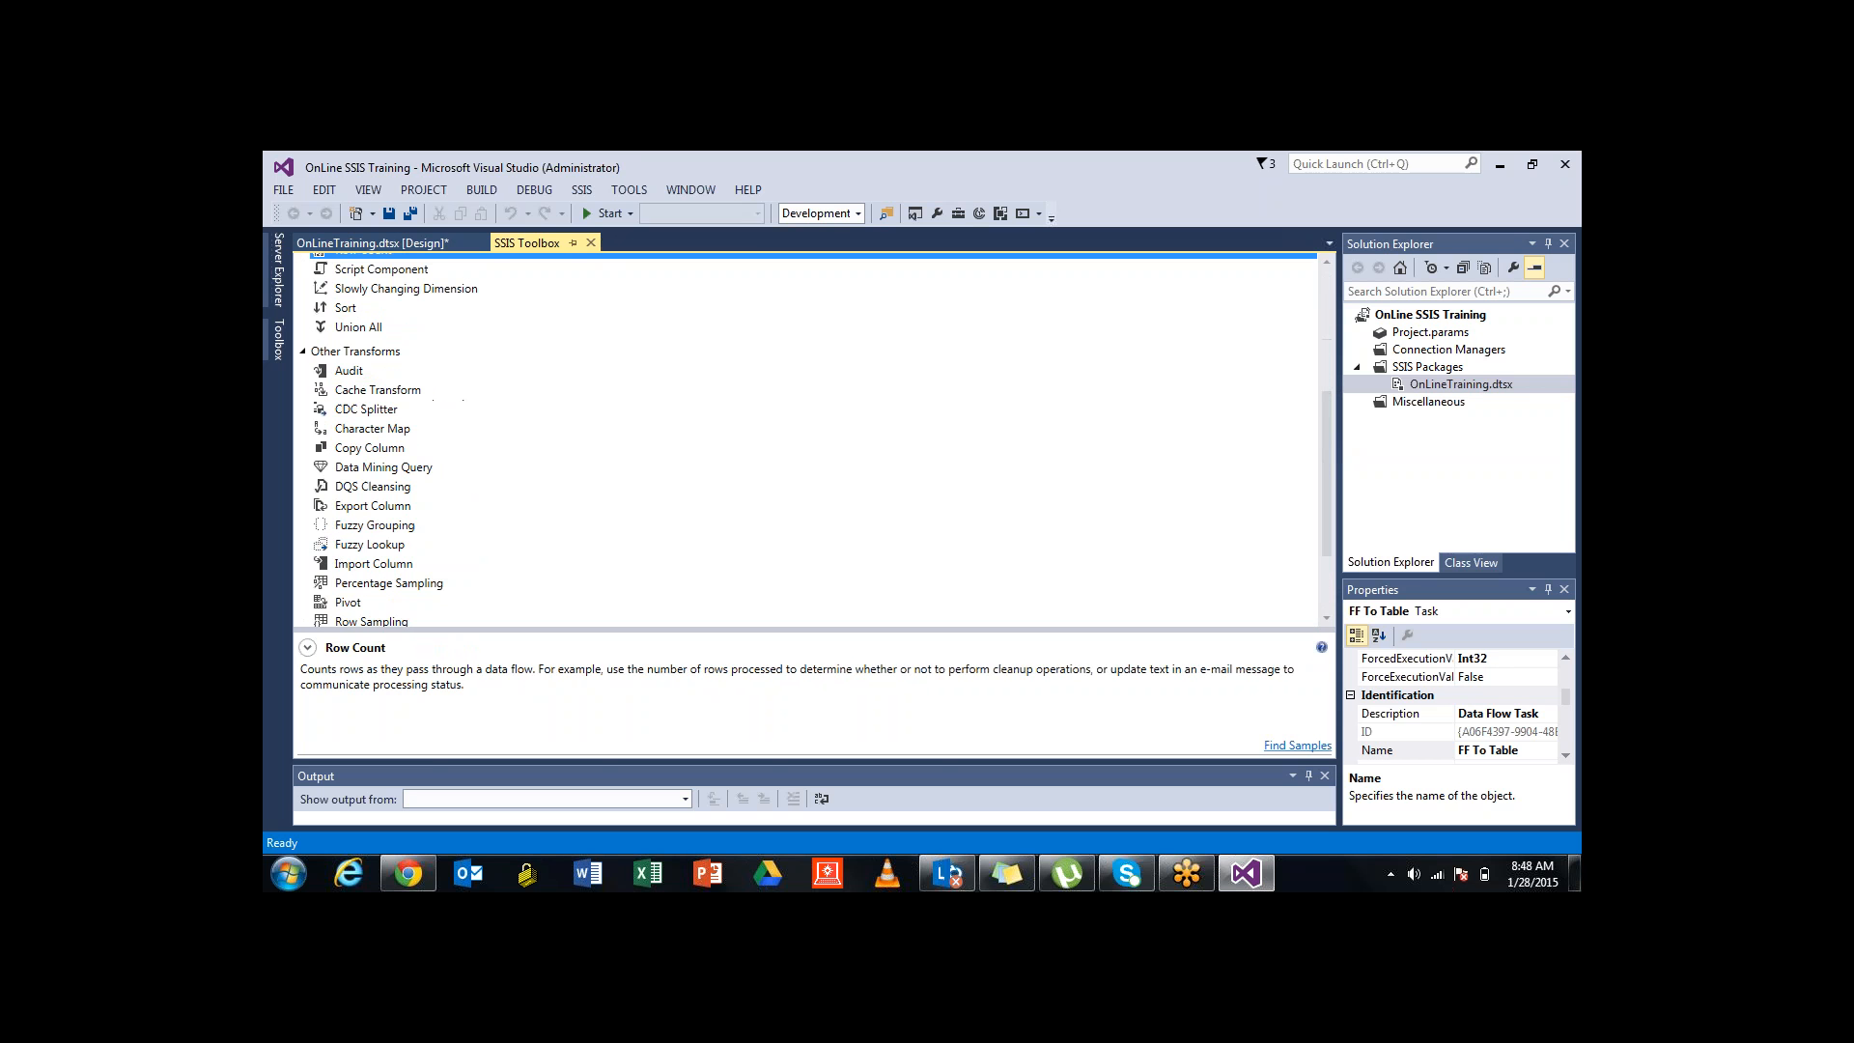
pyautogui.click(349, 370)
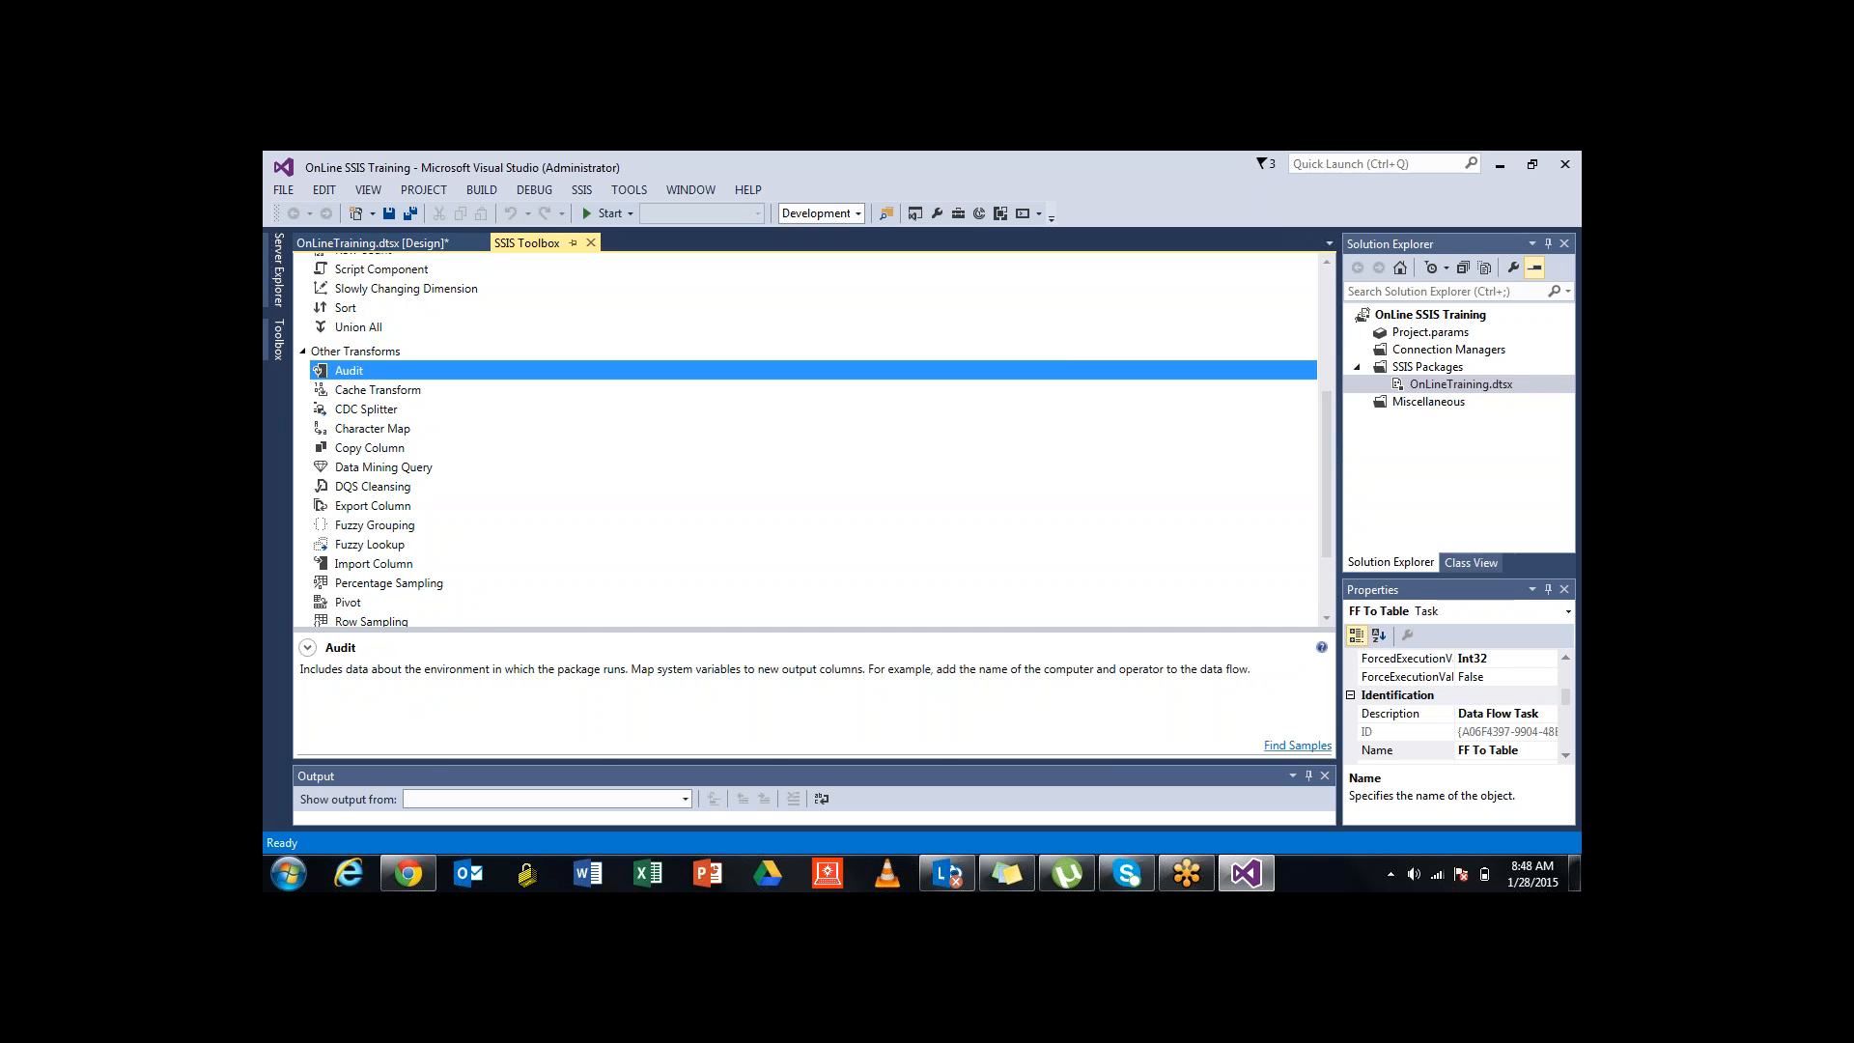
pyautogui.scroll(-2, 814, 439)
pyautogui.scroll(2, 814, 439)
pyautogui.click(375, 526)
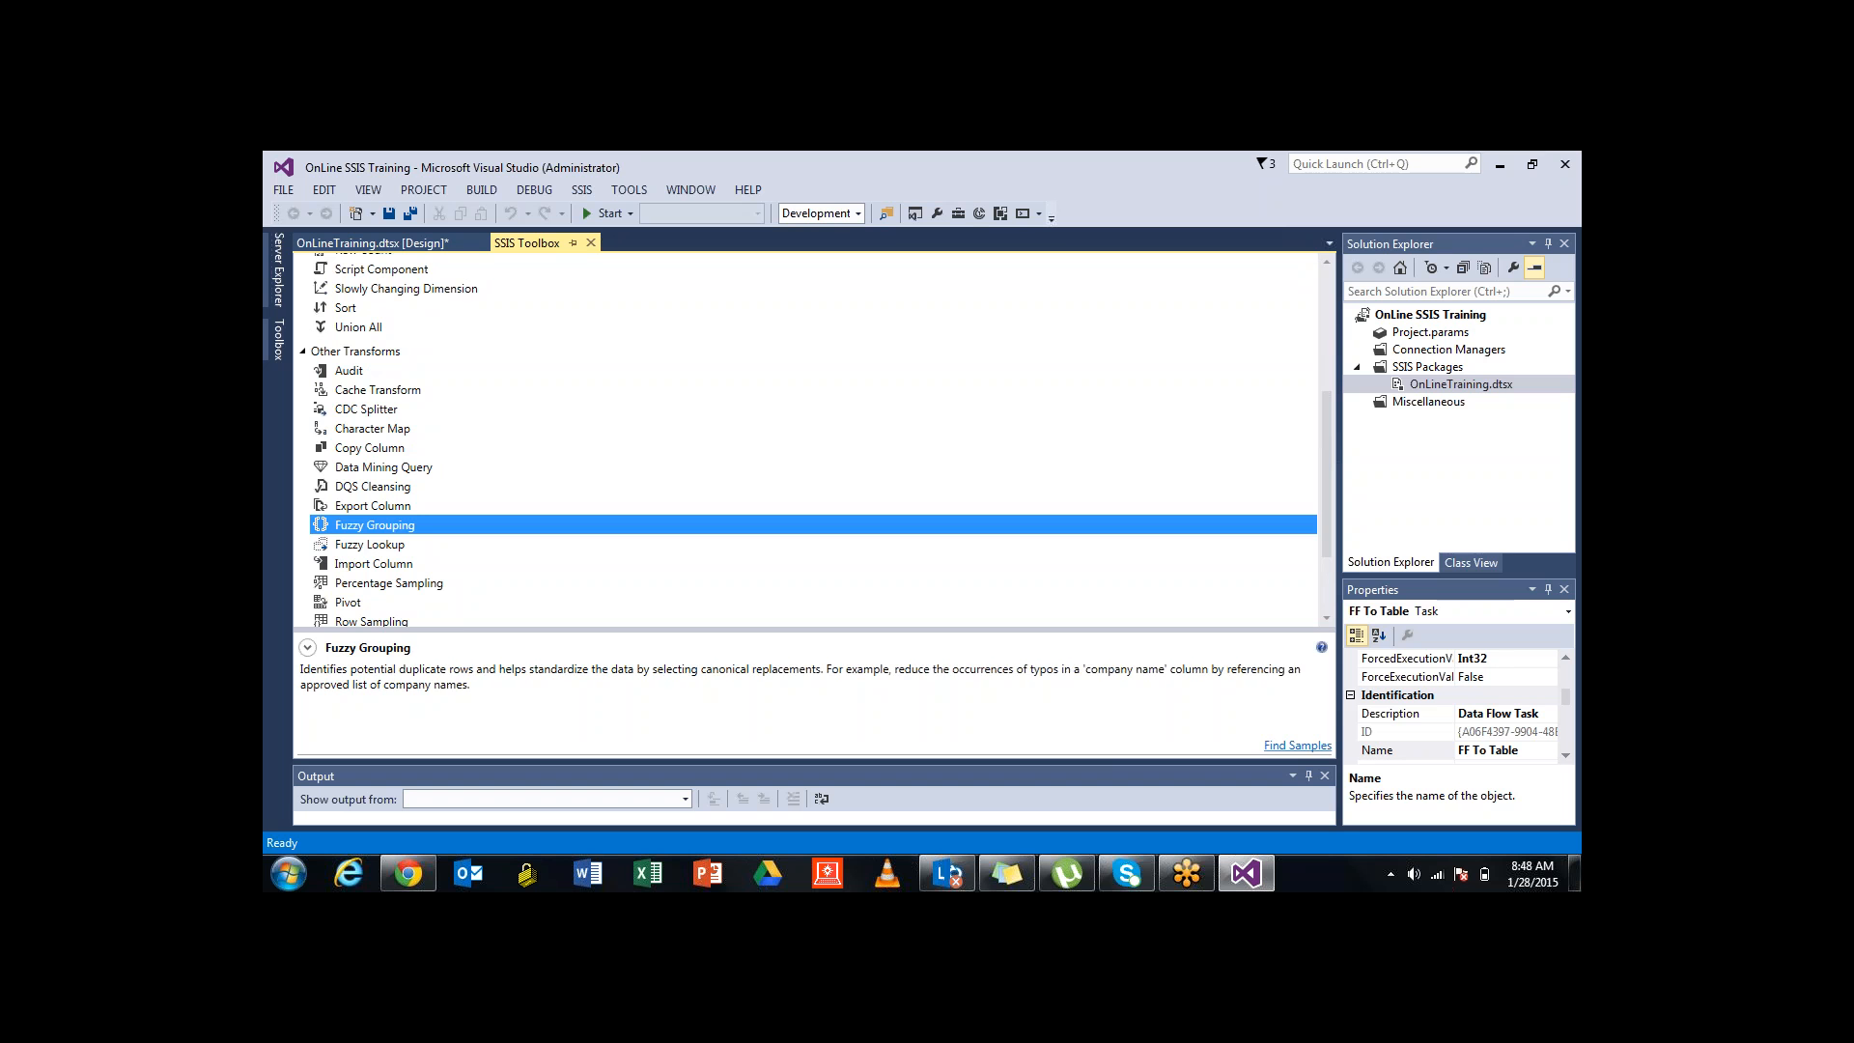
pyautogui.click(370, 544)
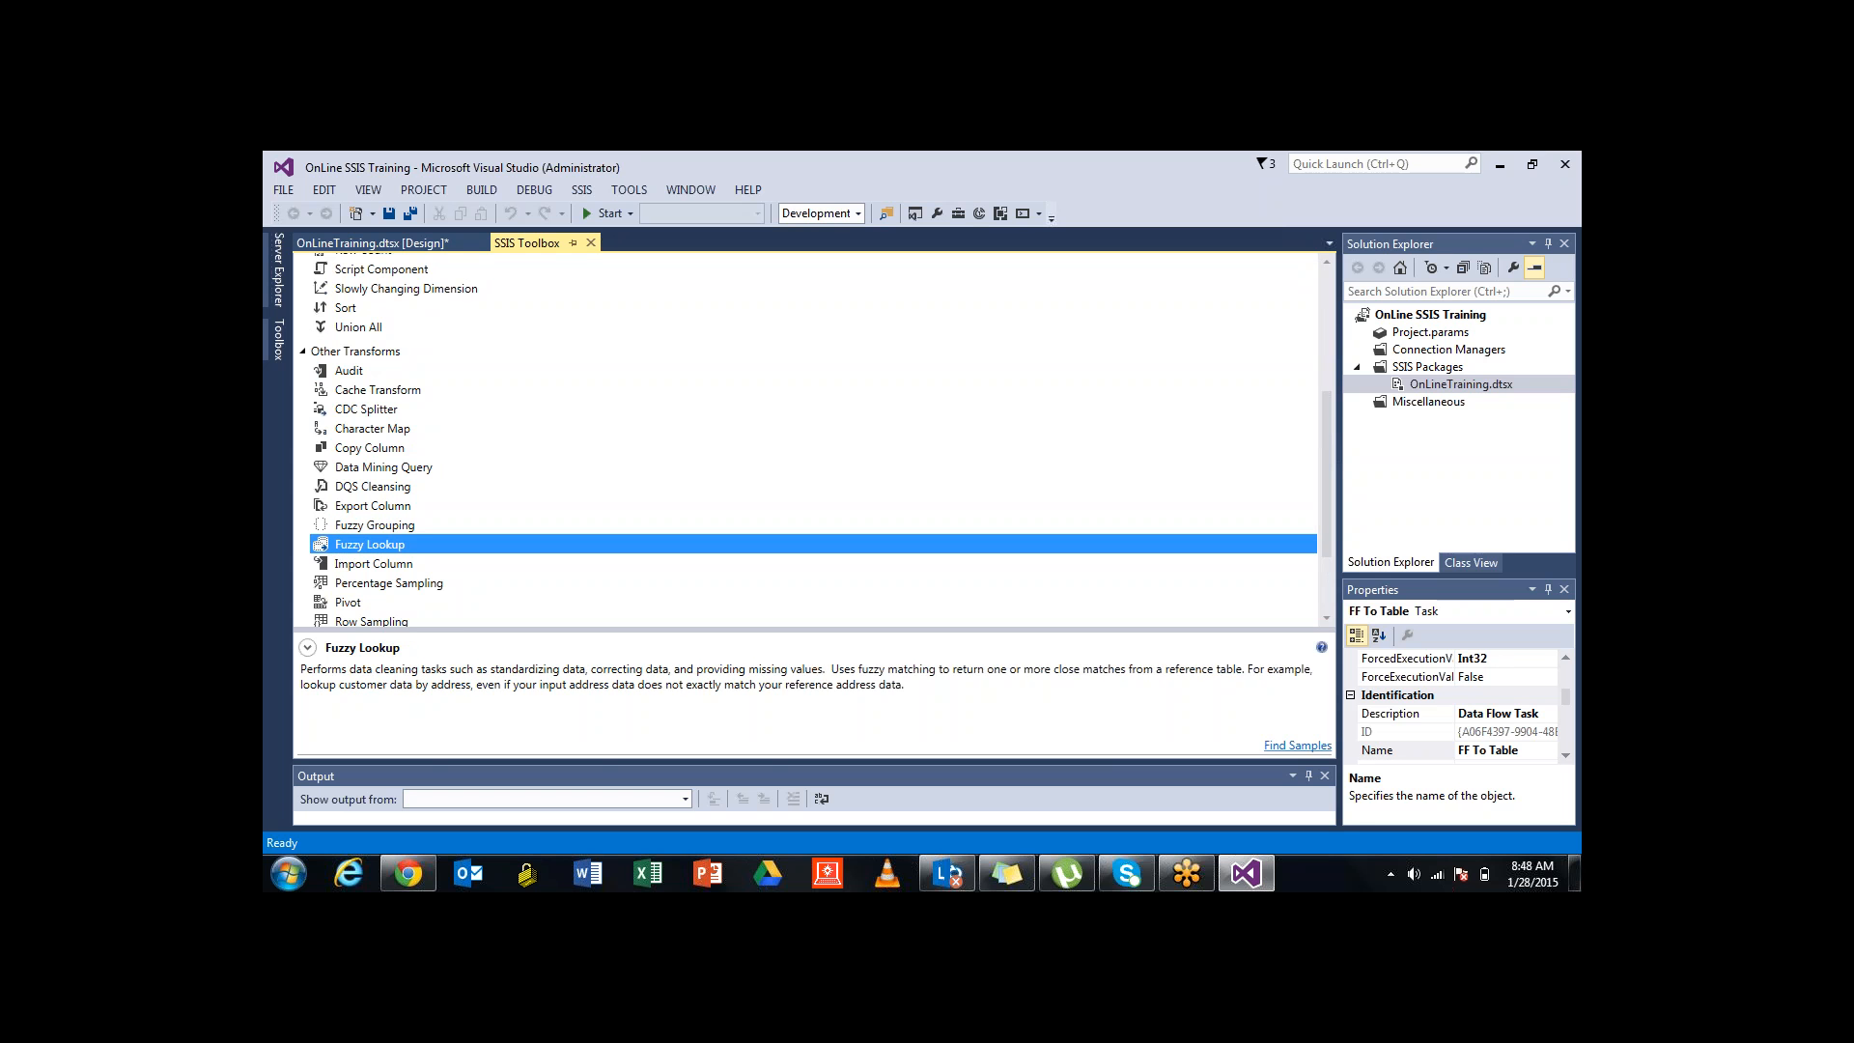
pyautogui.click(374, 564)
pyautogui.click(375, 525)
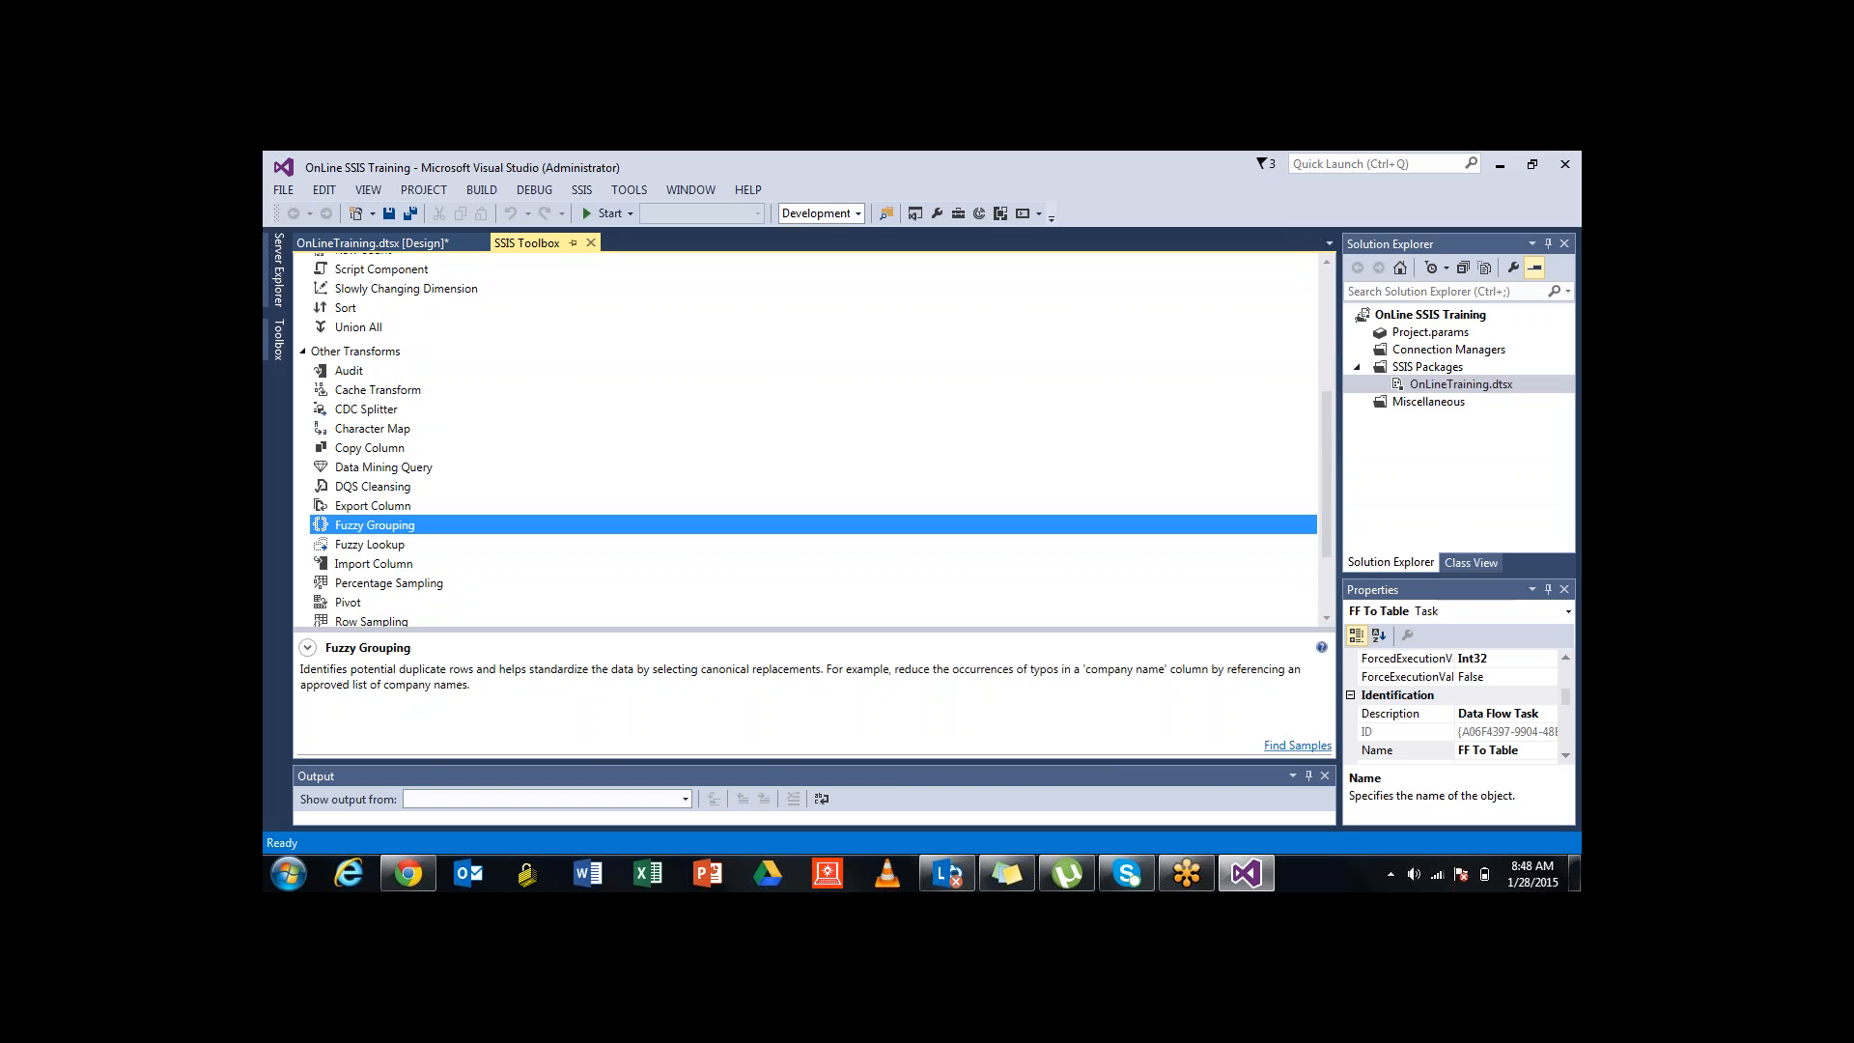
pyautogui.scroll(2, 811, 439)
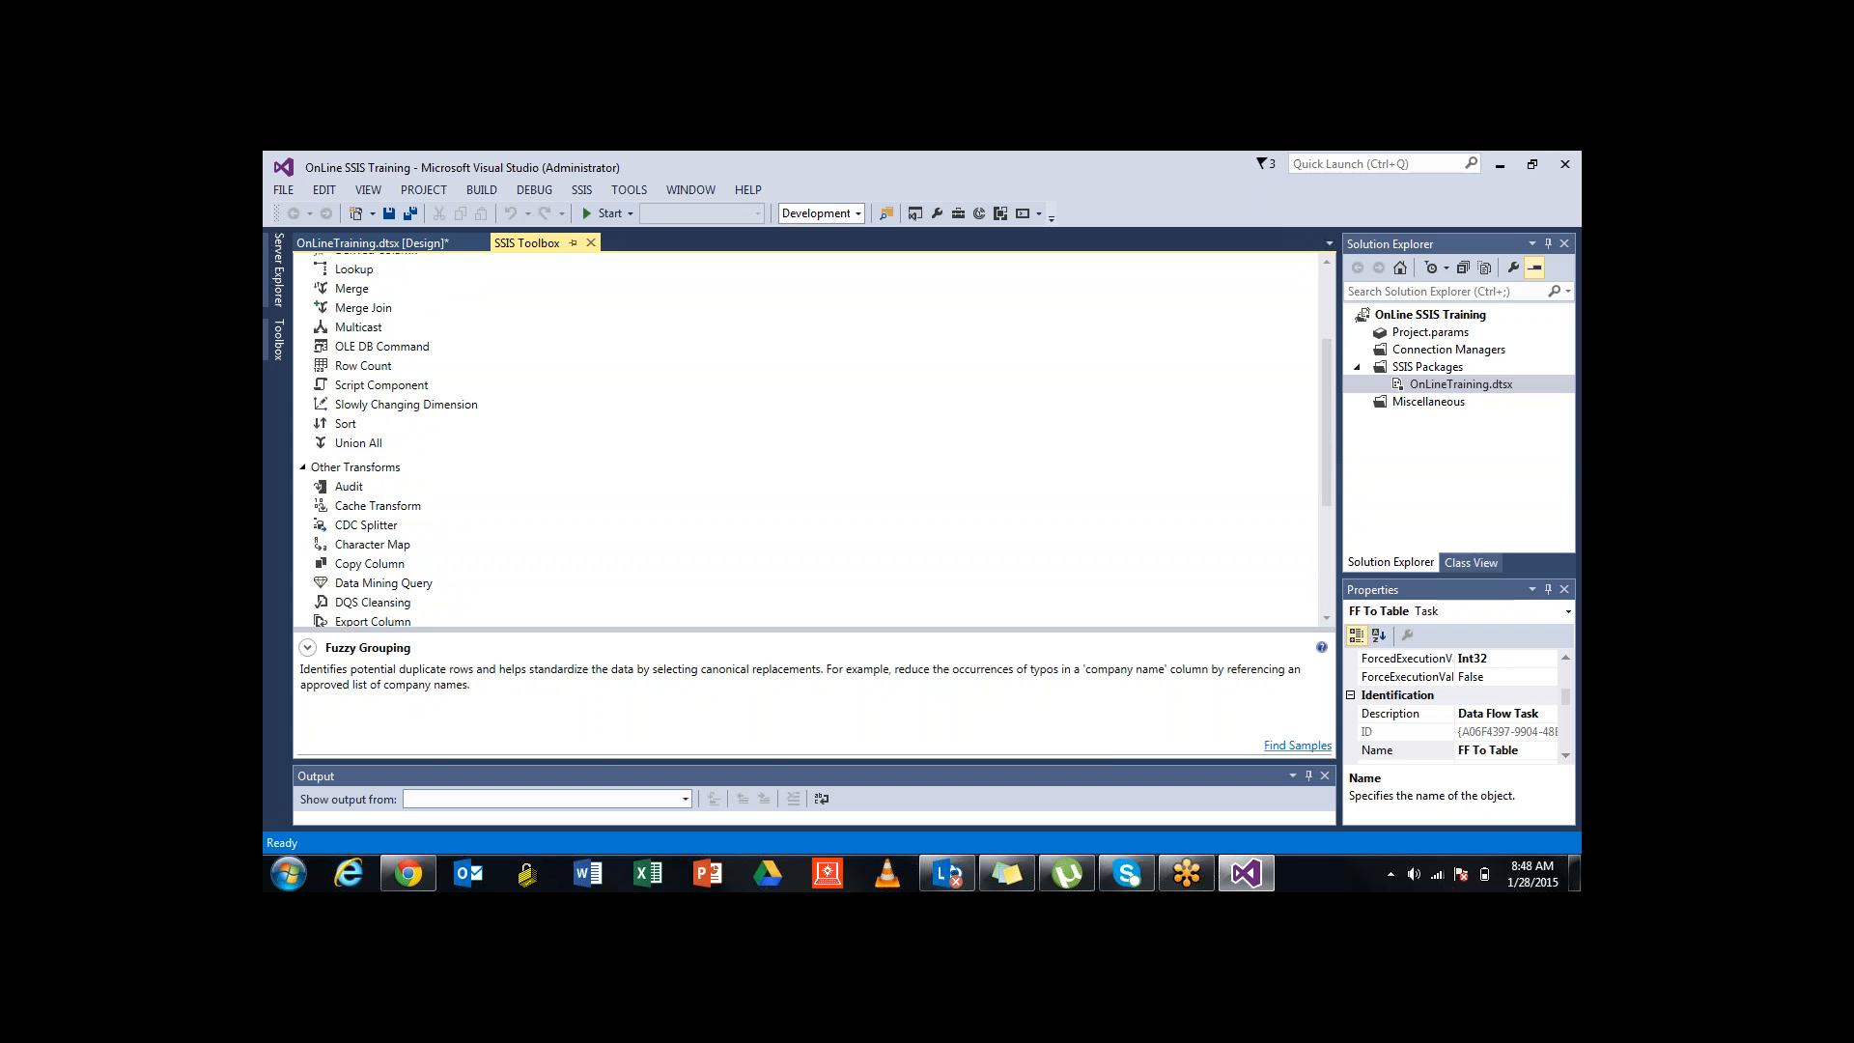
pyautogui.click(303, 467)
pyautogui.scroll(1, 811, 439)
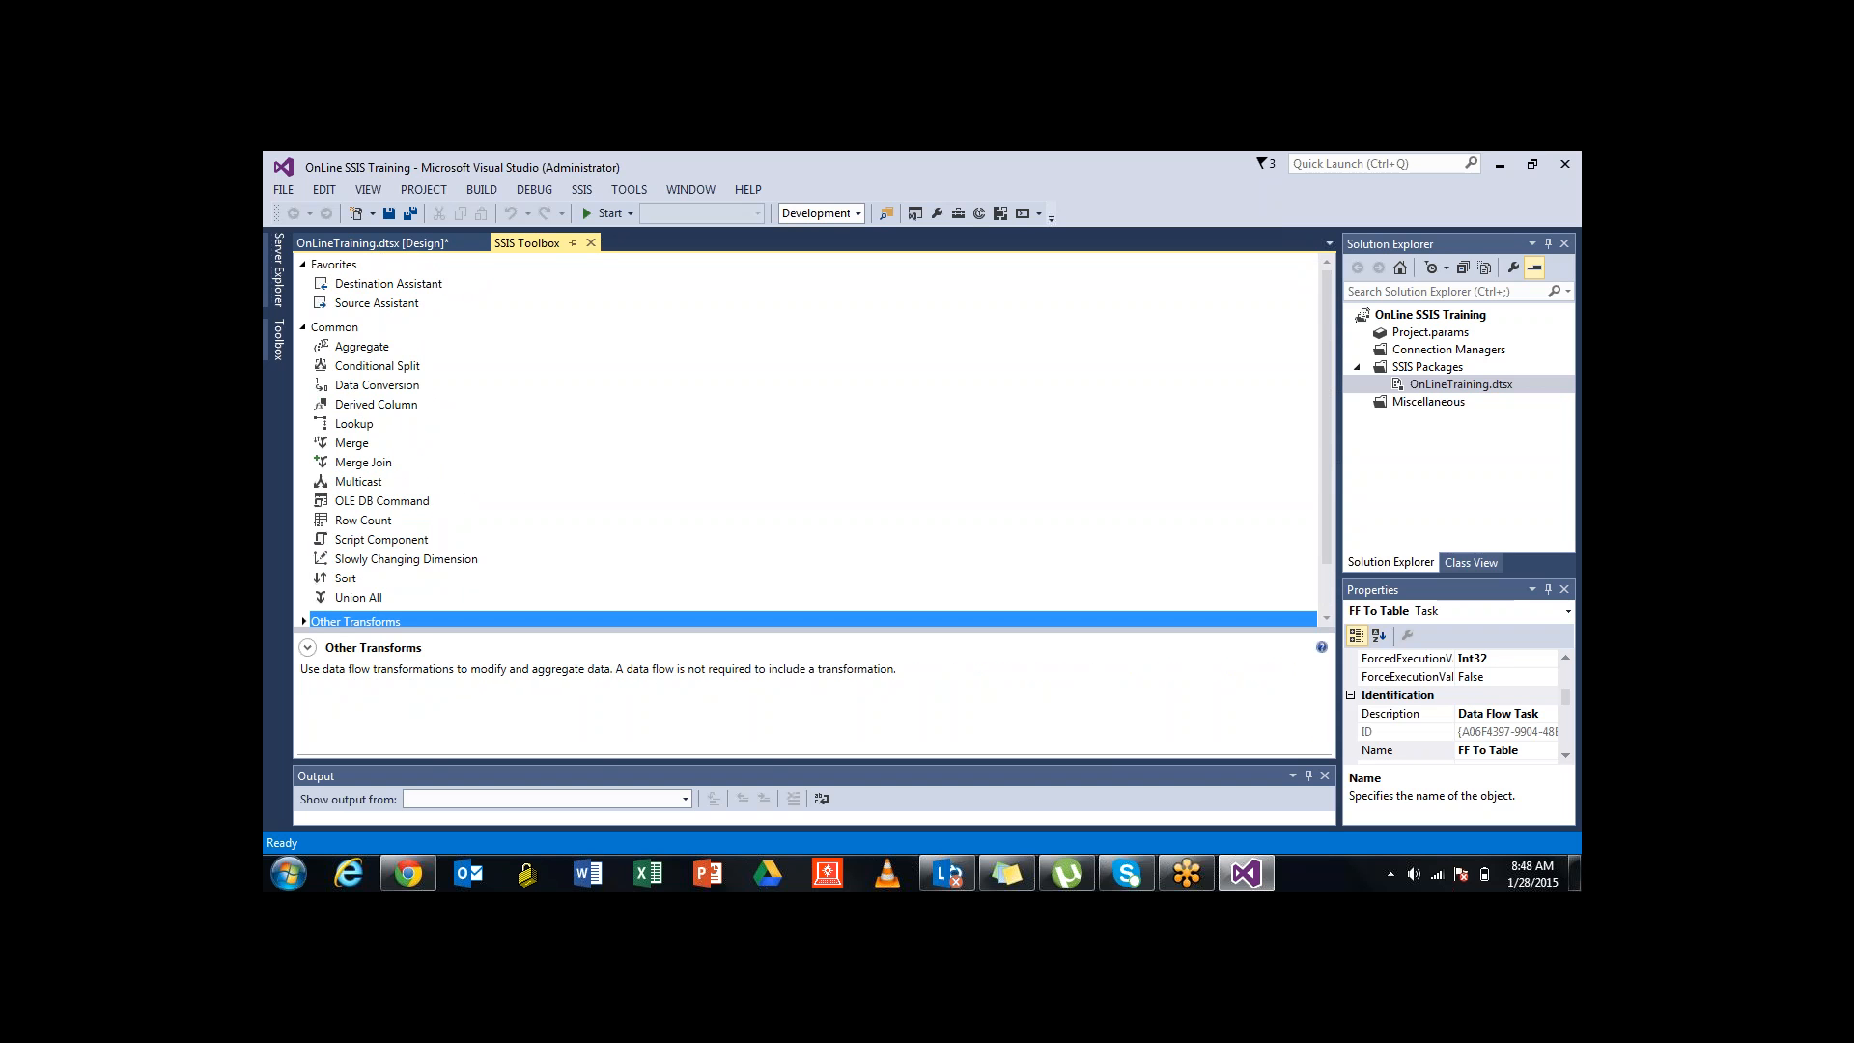
pyautogui.click(375, 405)
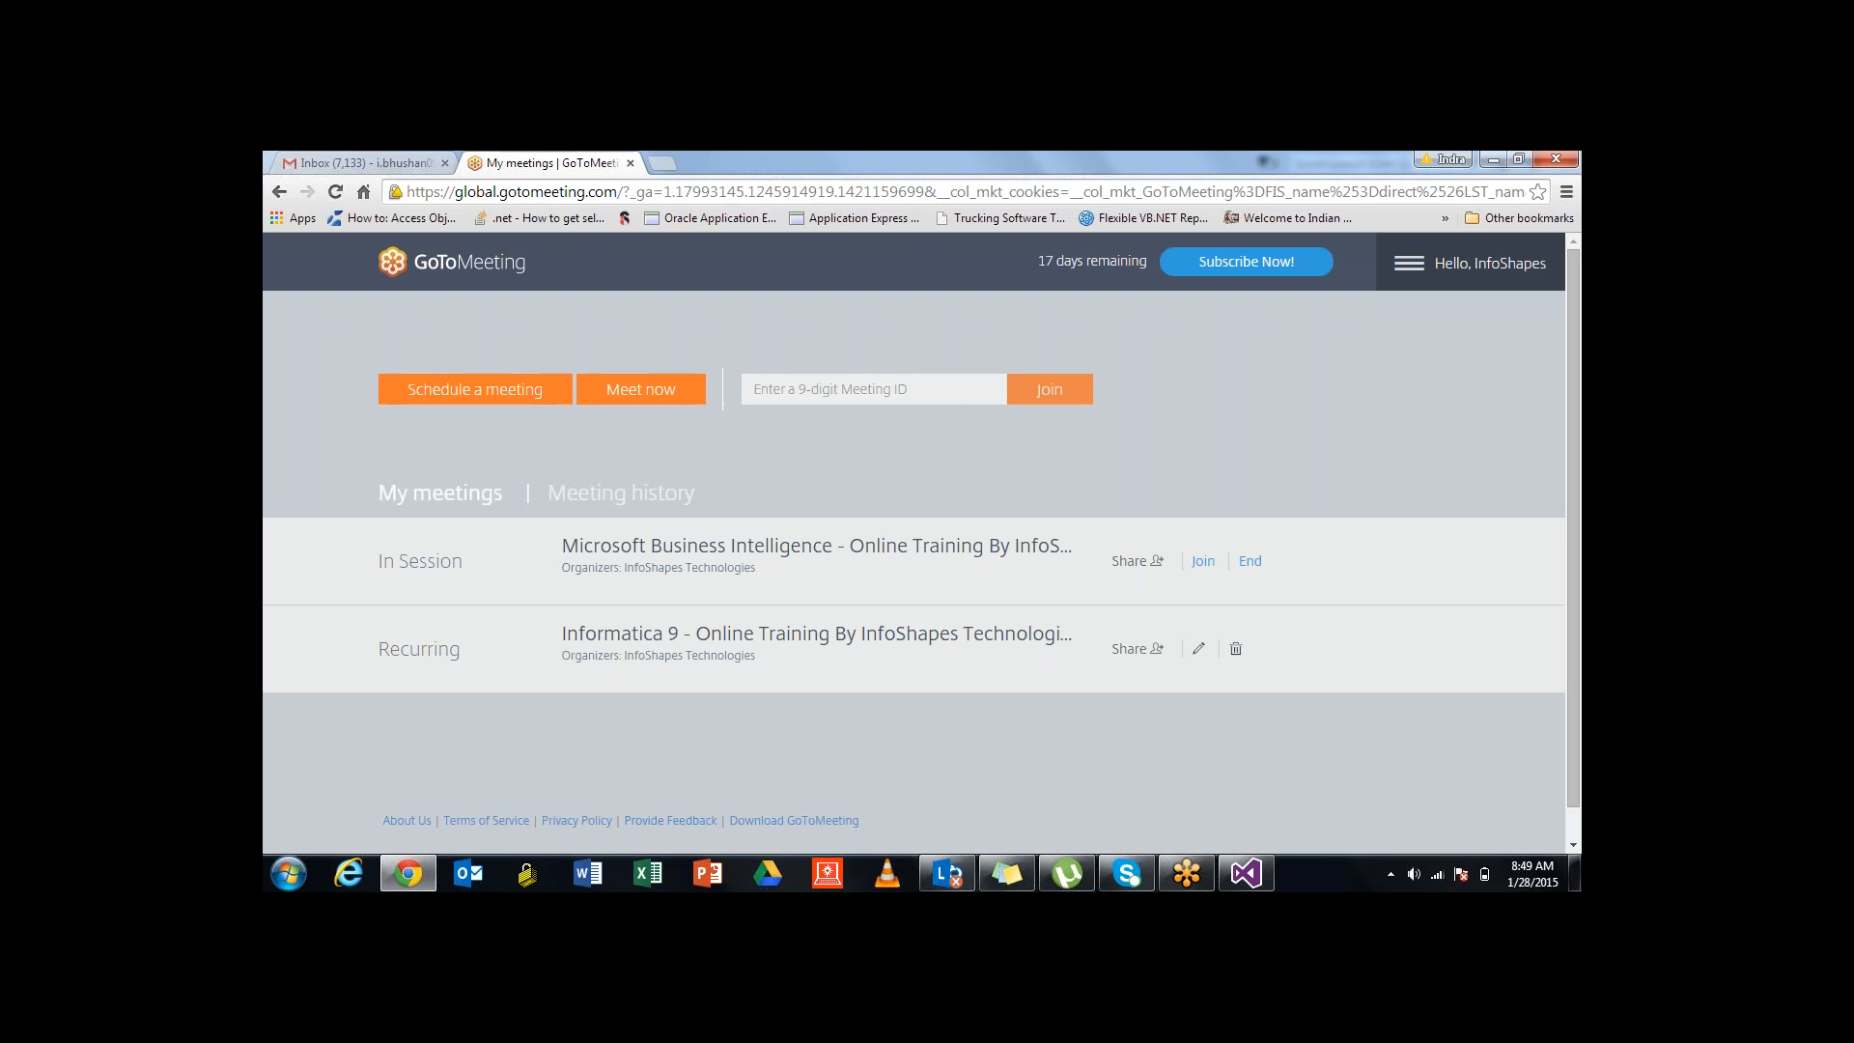
pyautogui.click(1494, 161)
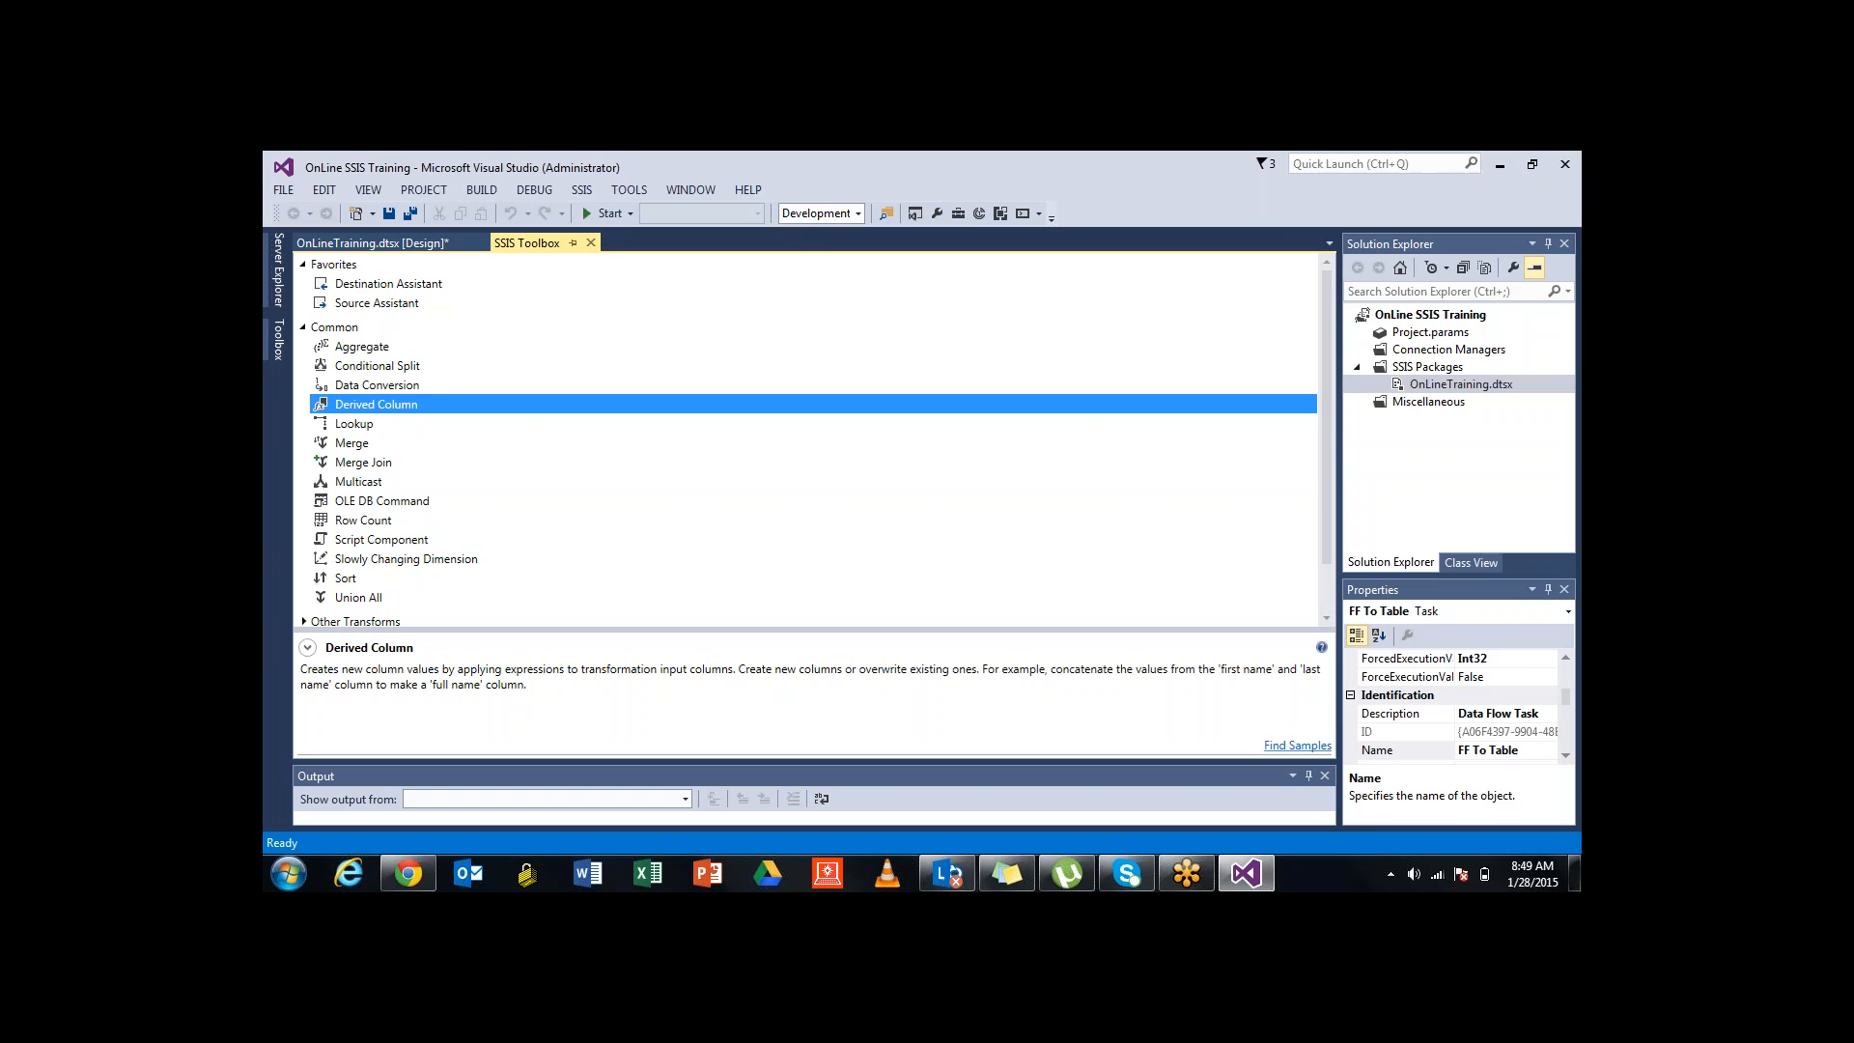
# Delete the OLE DB Command component from the FF To Table data flow and reopen the SSIS Toolbox
pyautogui.click(382, 501)
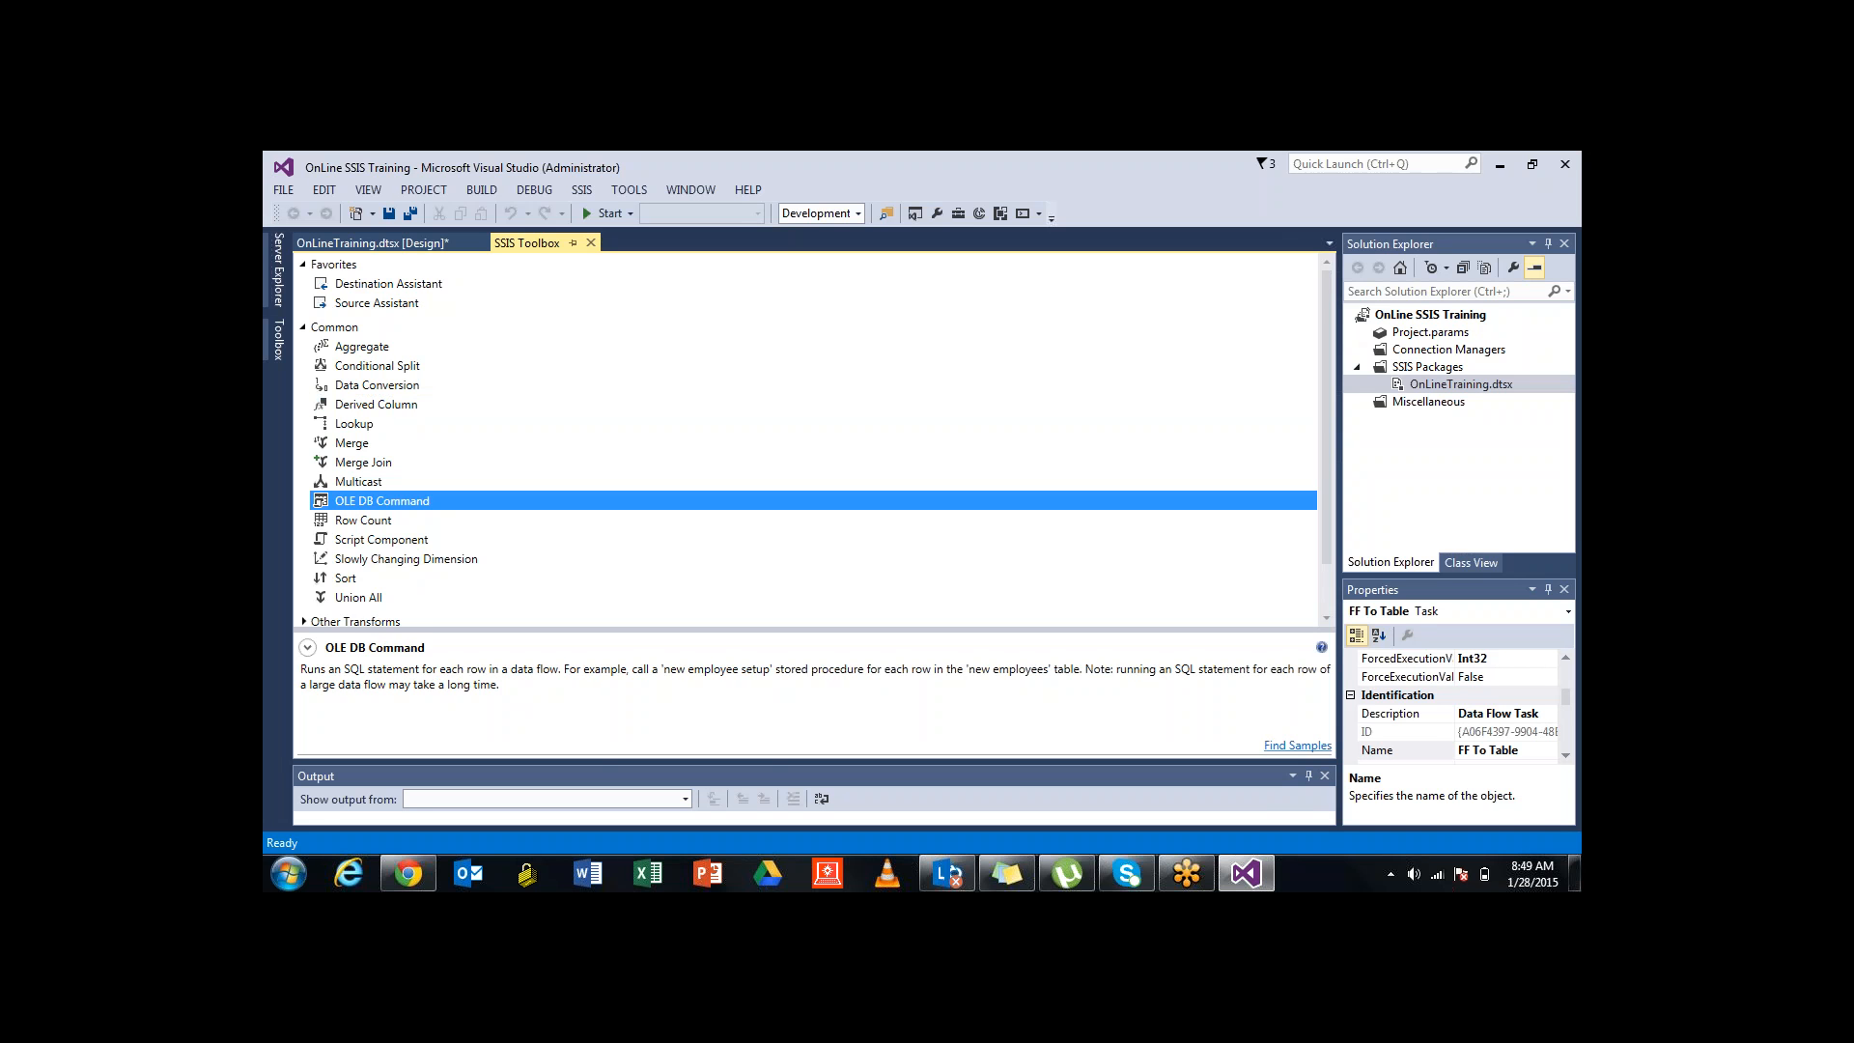
pyautogui.scroll(-1, 811, 442)
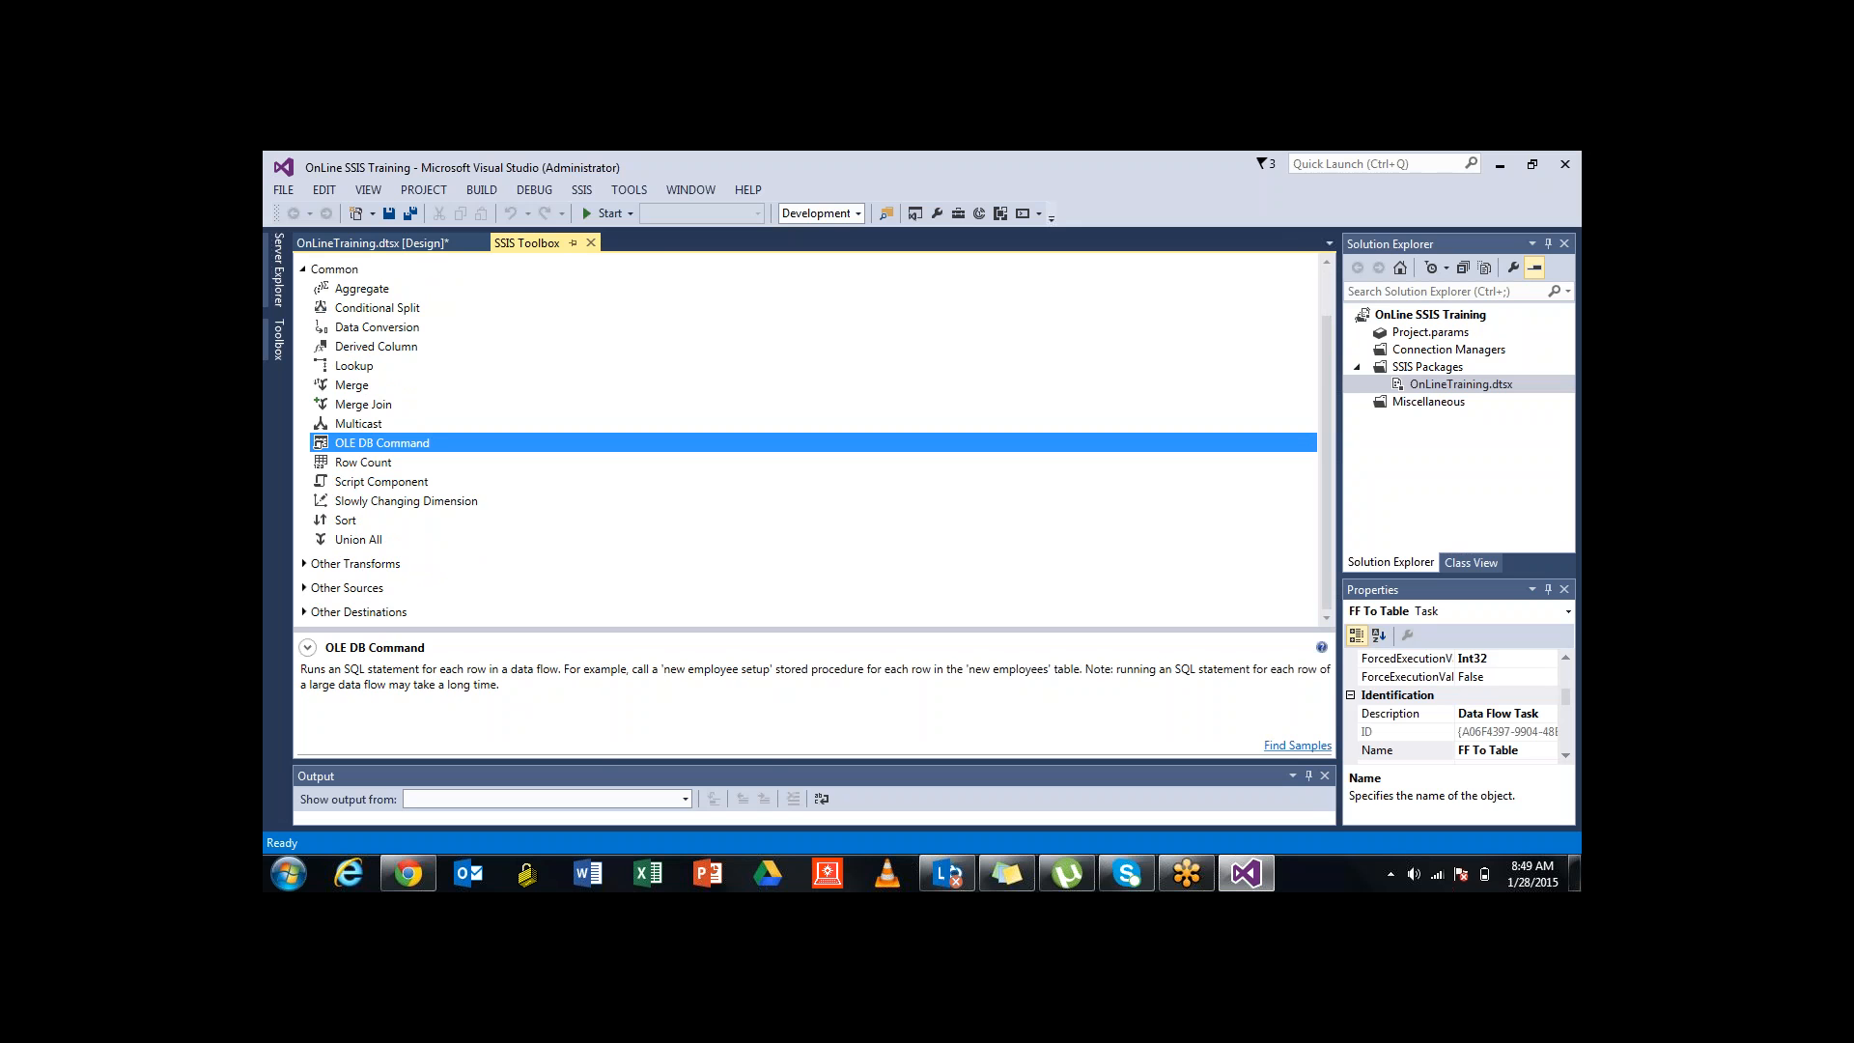
pyautogui.click(373, 243)
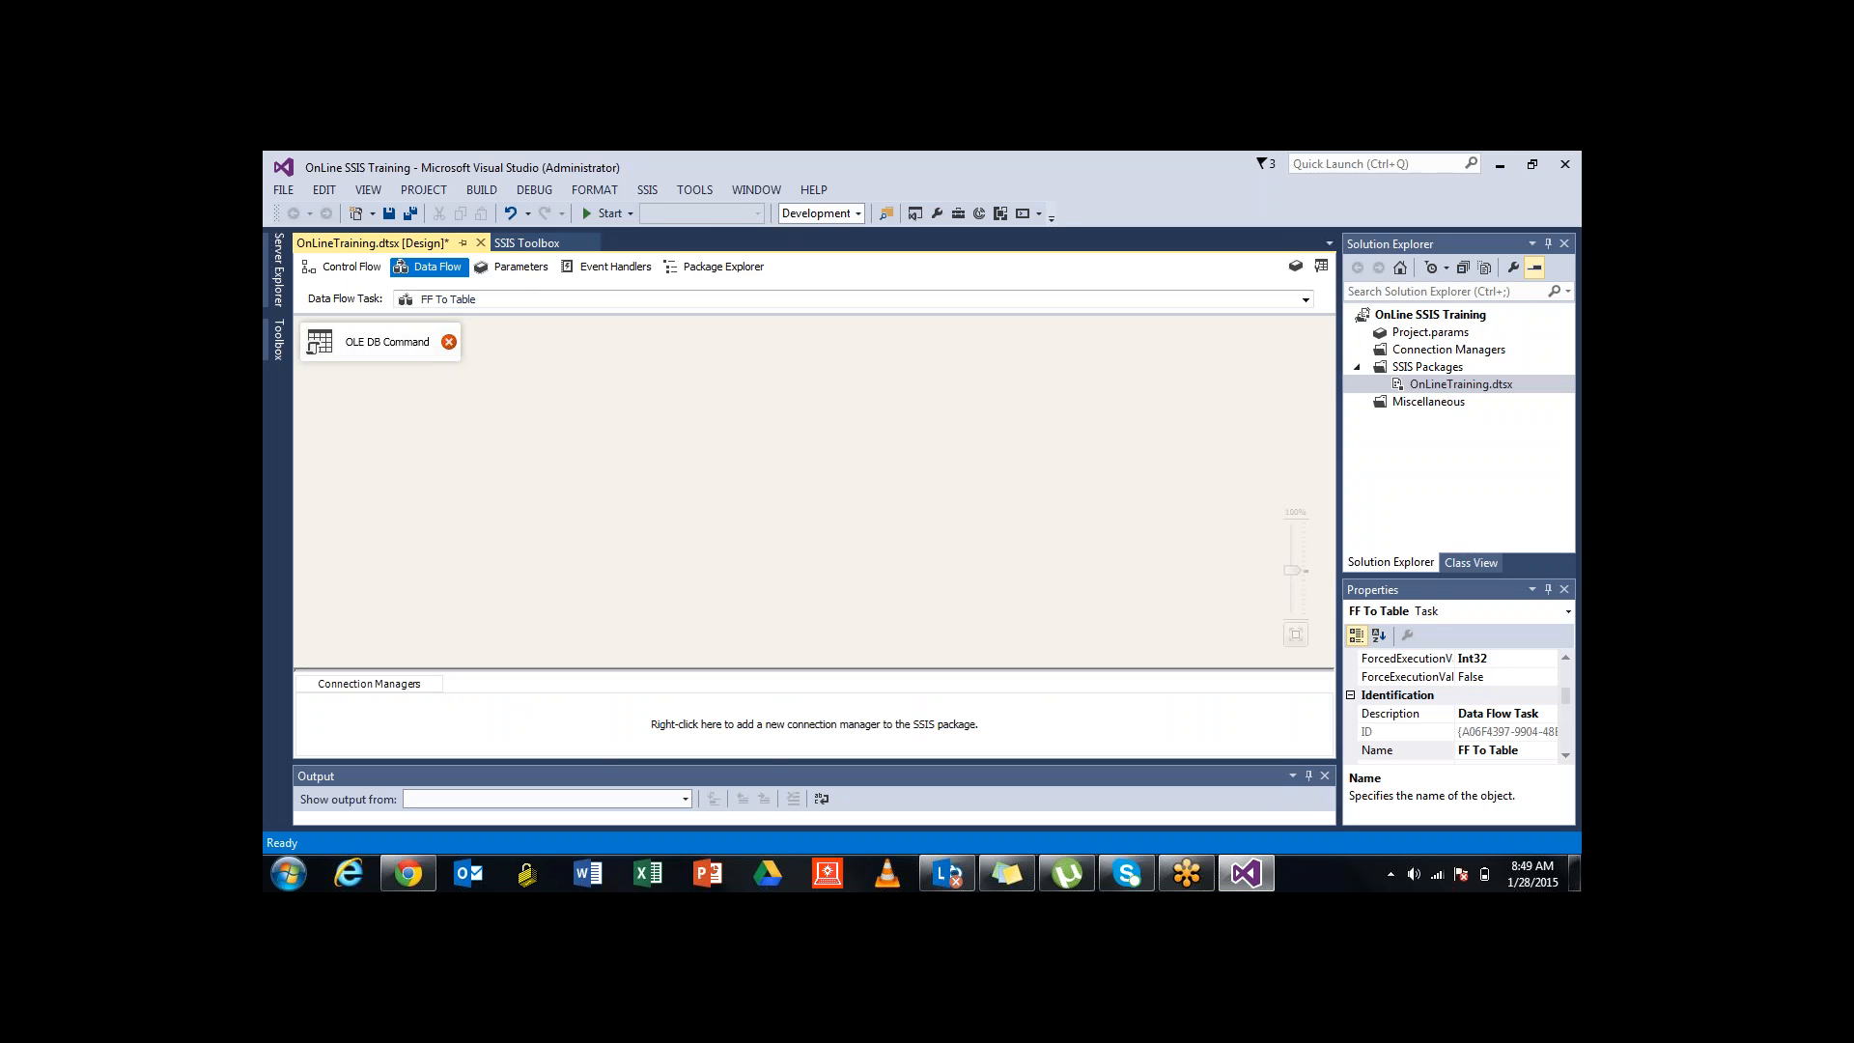
pyautogui.click(386, 342)
pyautogui.press('Delete')
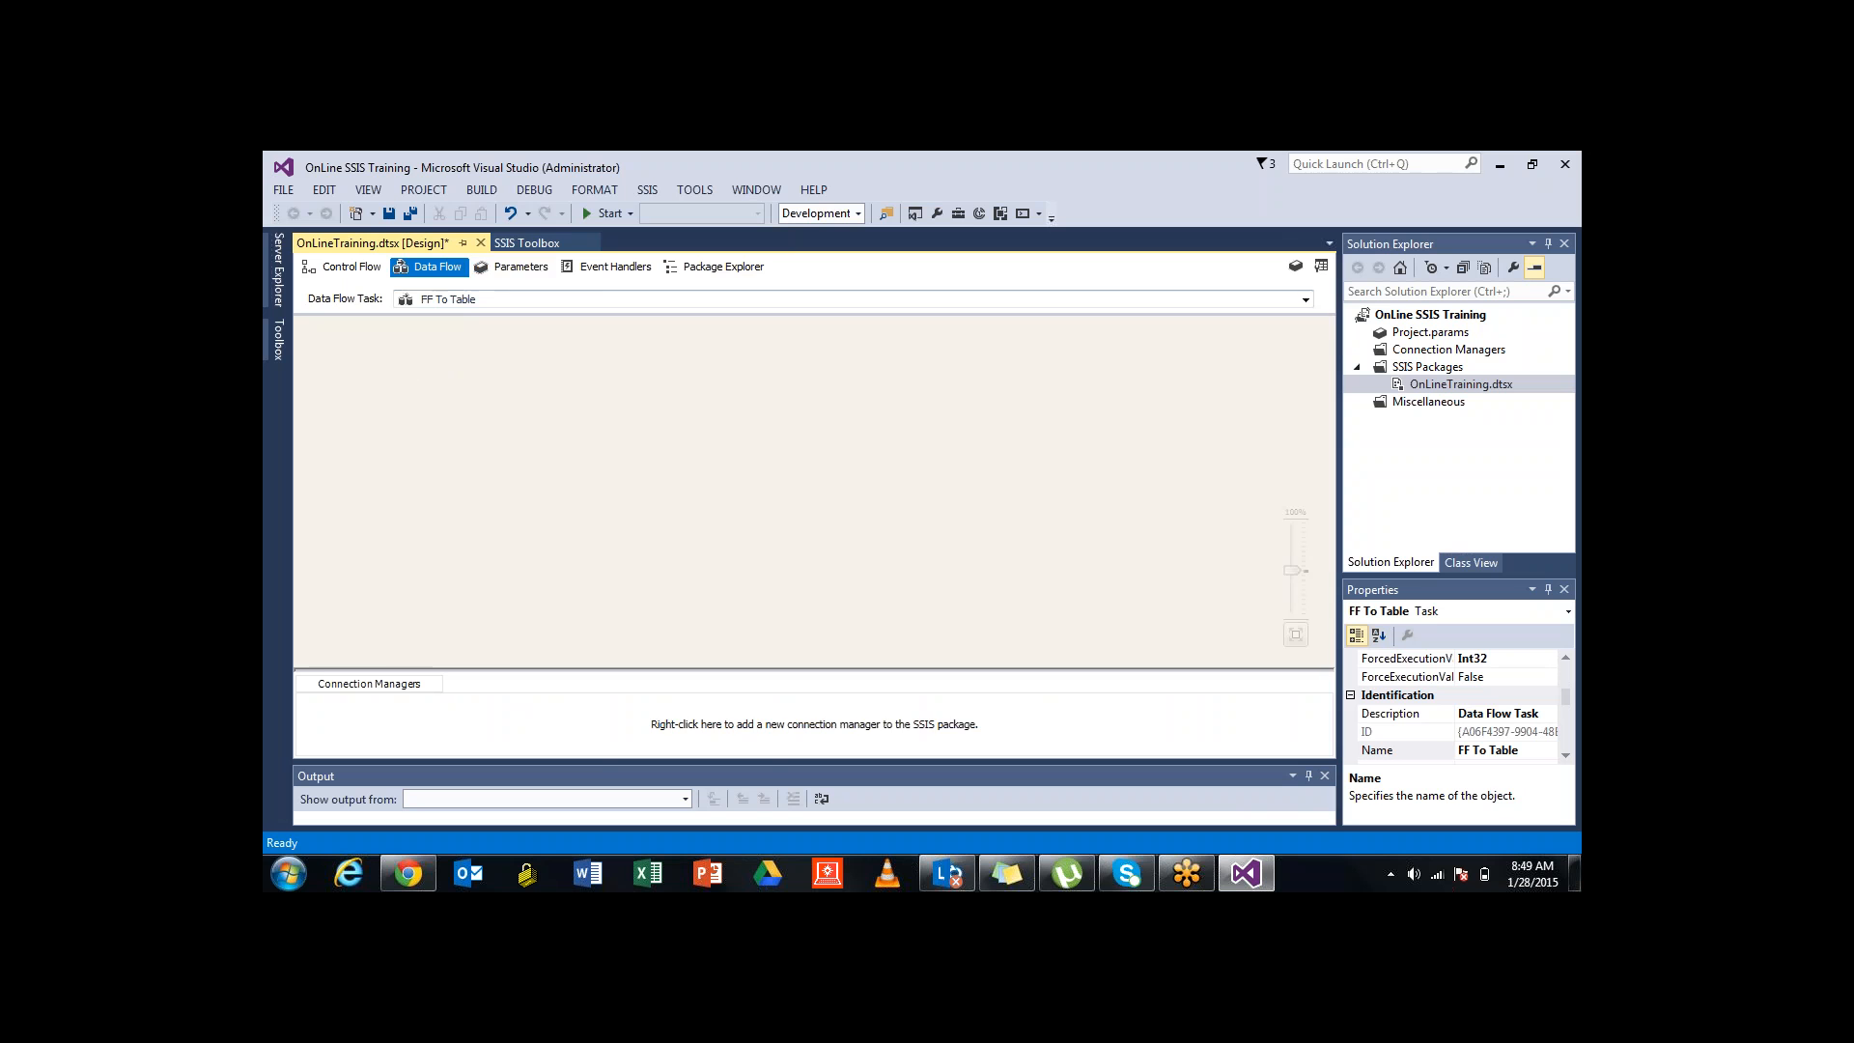
pyautogui.click(529, 243)
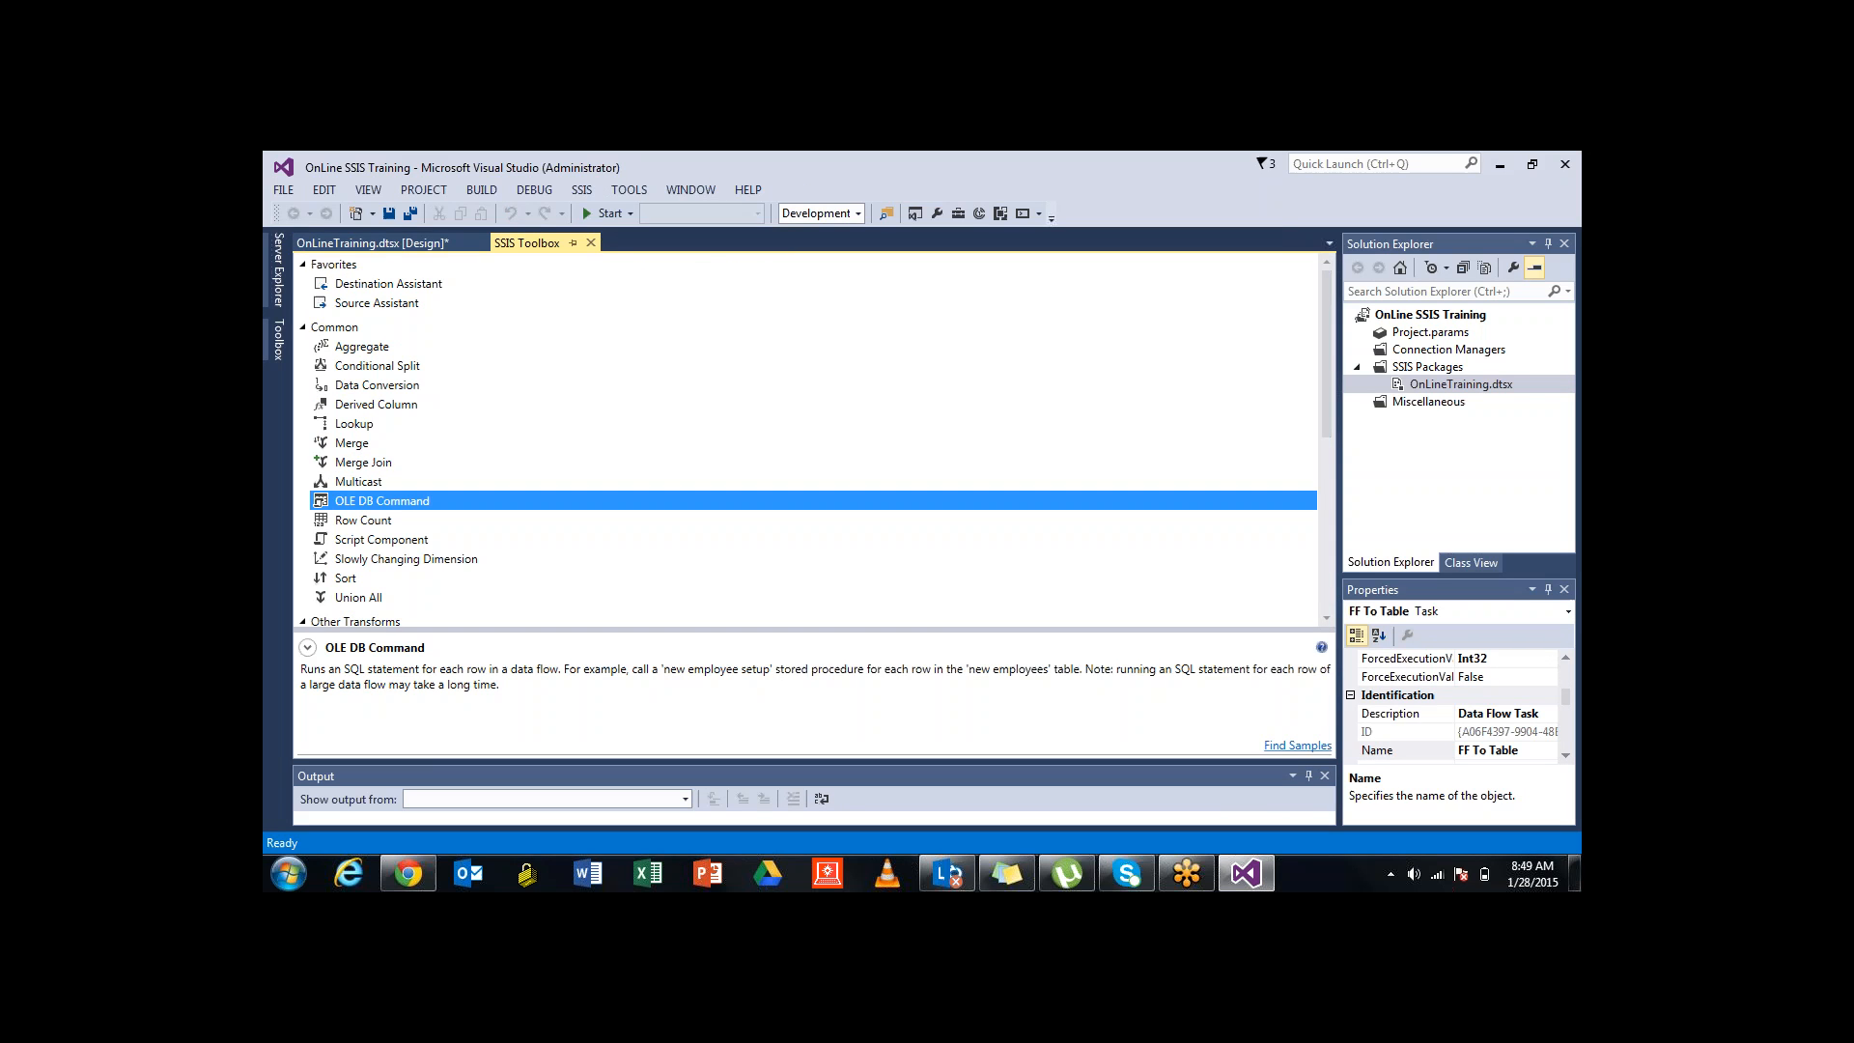
# Compare the Destination Assistant and Source Assistant descriptions under Favorites
pyautogui.click(388, 284)
pyautogui.click(376, 303)
pyautogui.click(388, 284)
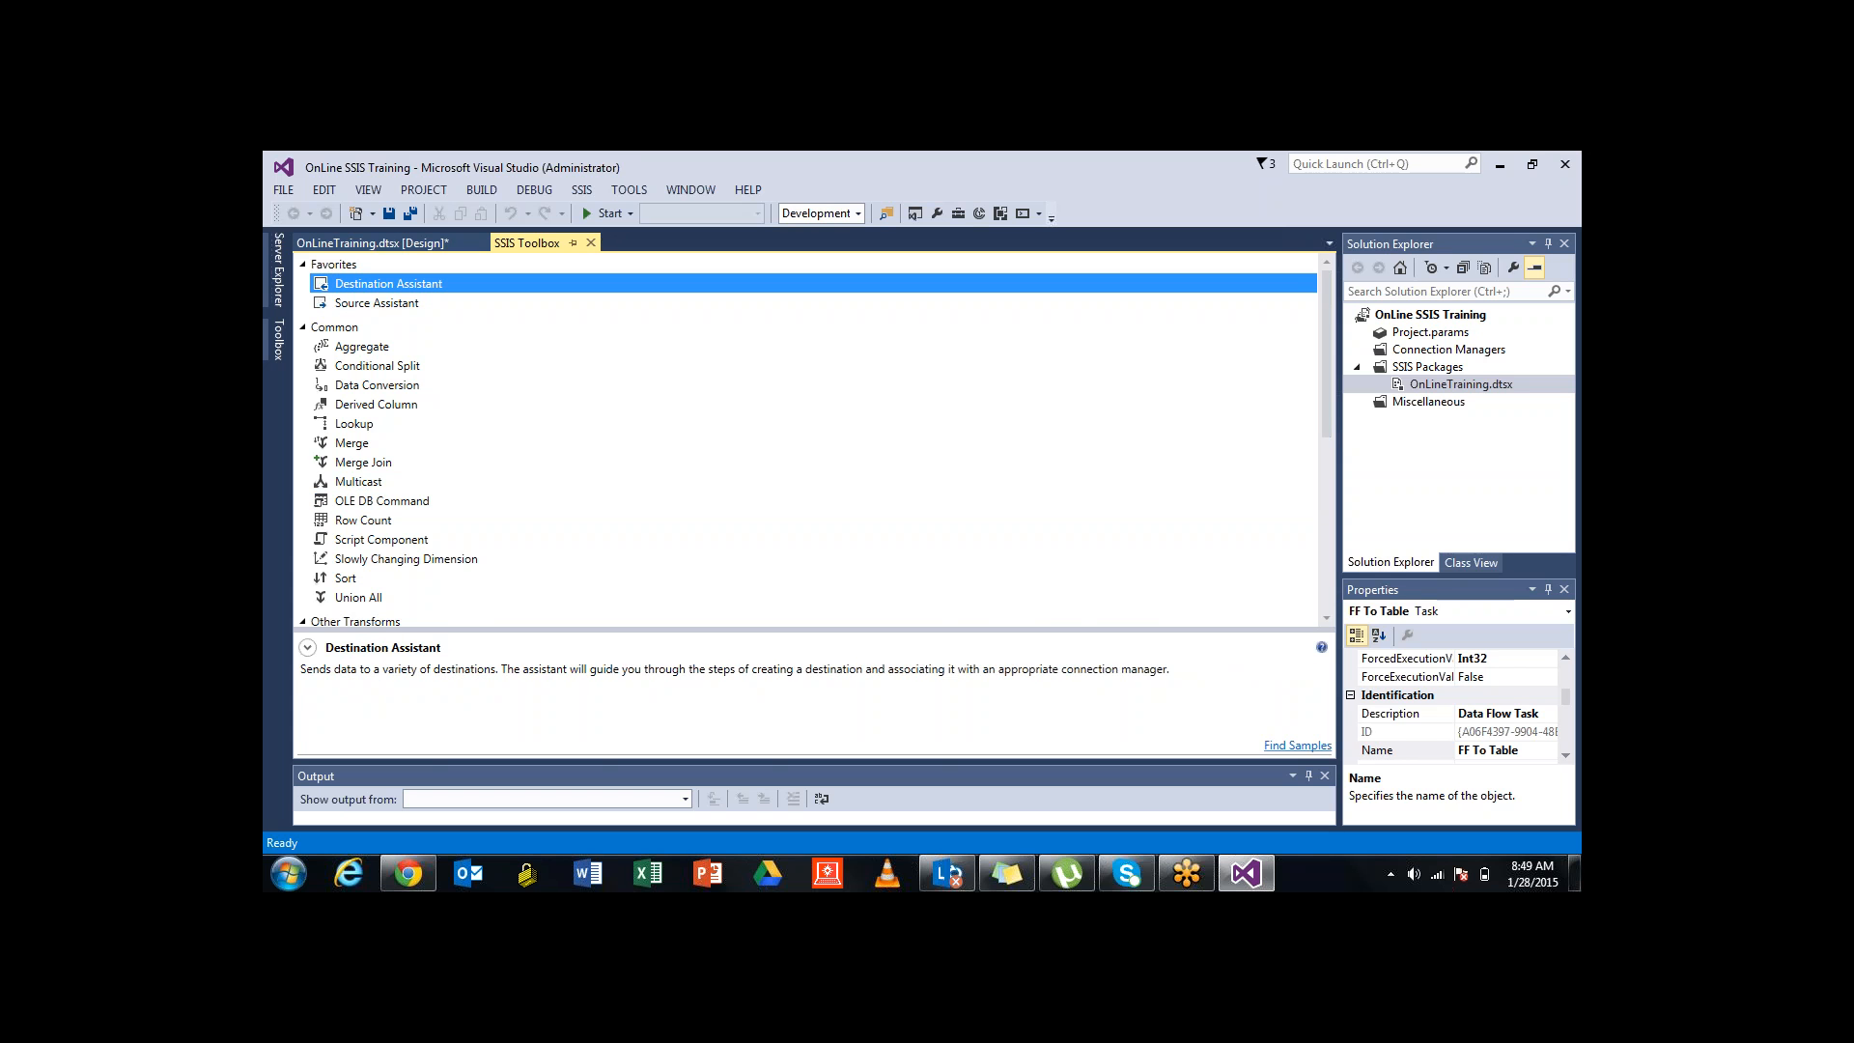
pyautogui.click(377, 303)
pyautogui.click(388, 284)
# Launch the Source Assistant, then bring up the Start menu
pyautogui.click(376, 303)
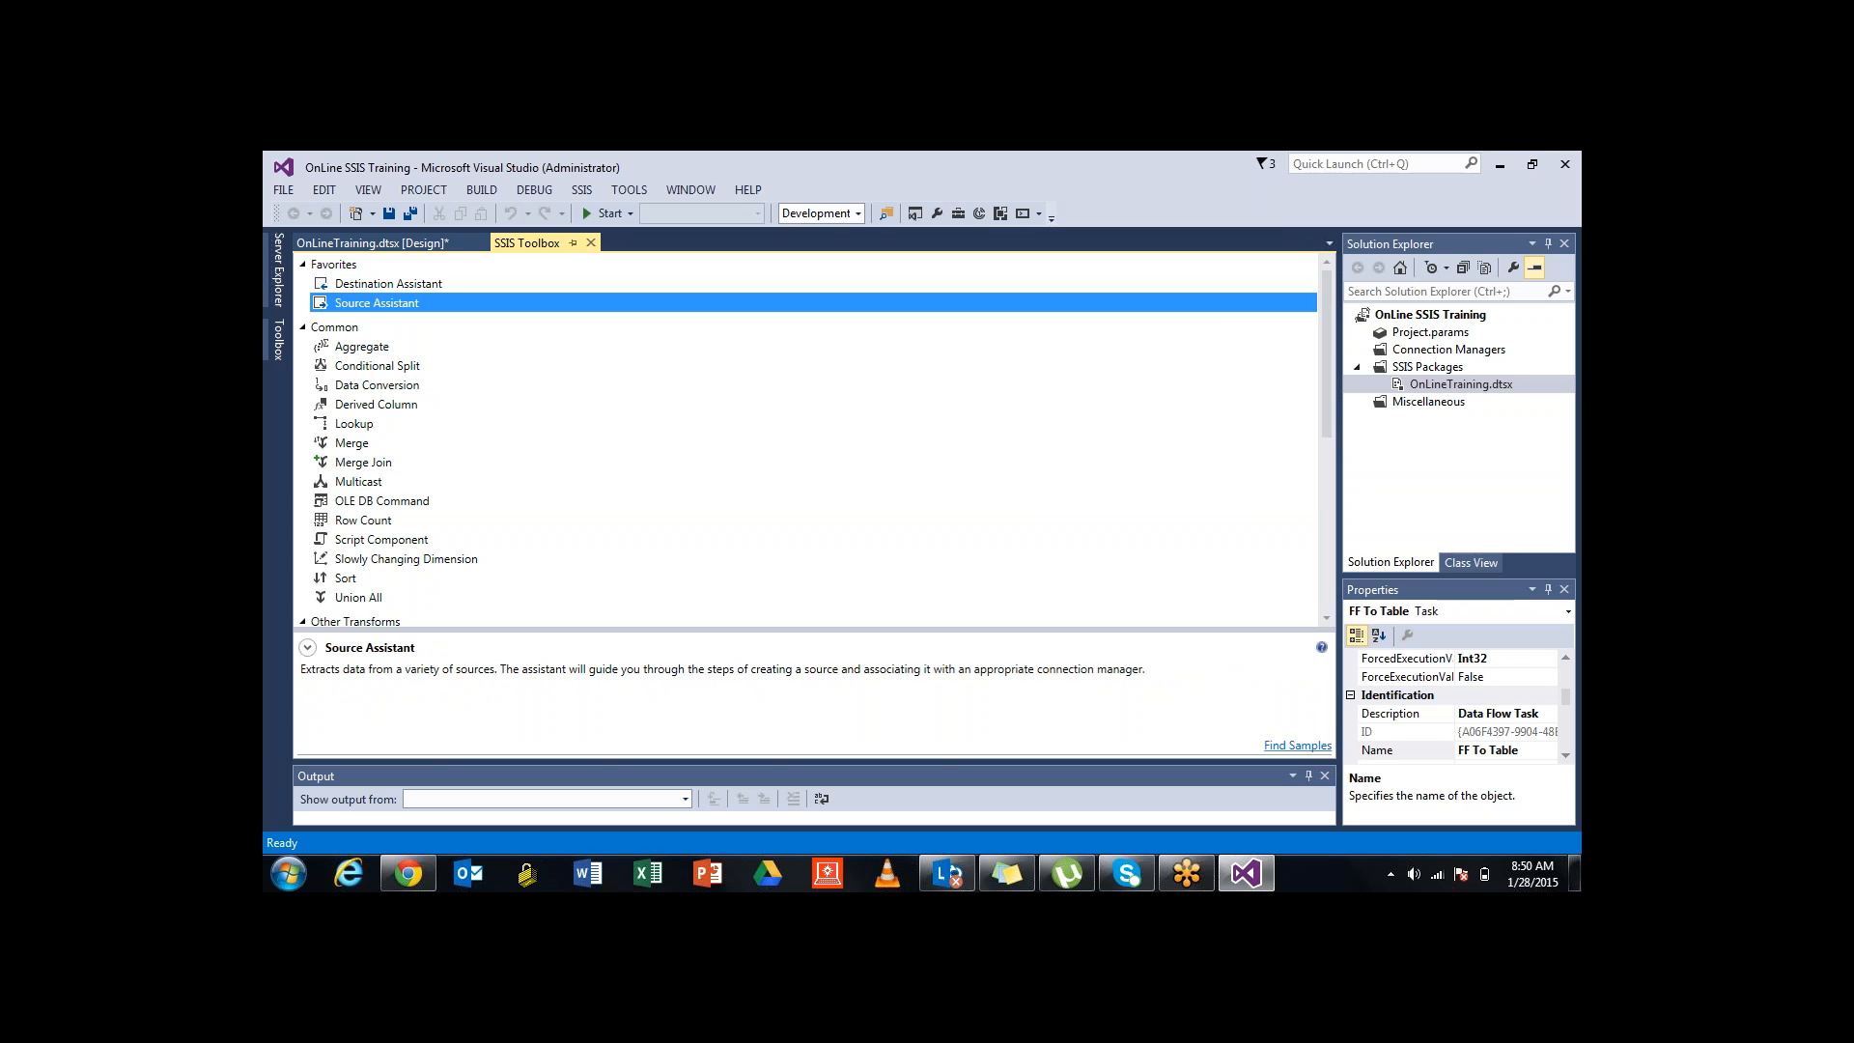
pyautogui.doubleClick(377, 303)
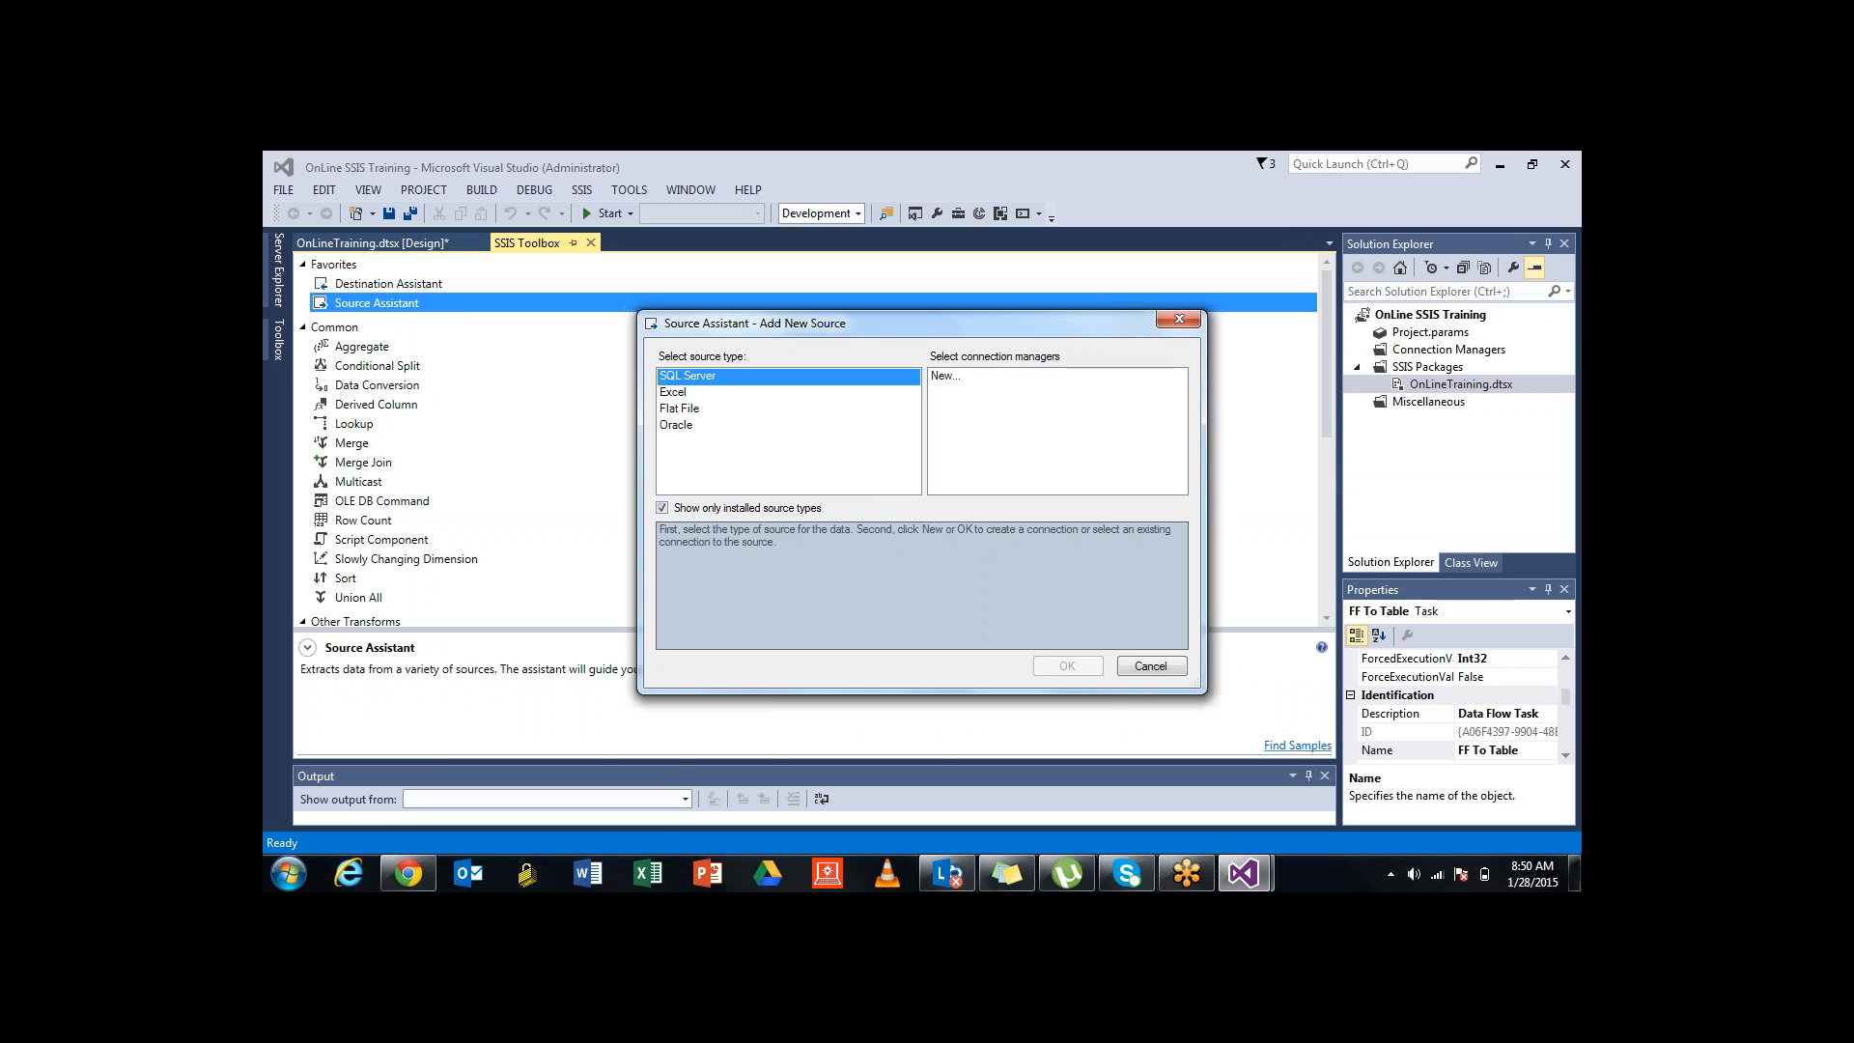
pyautogui.press('super')
# Write 'ETL' with E SOURCE, T LOGIC, L TARGET in a new Notepad note, then minimize it
pyautogui.click(347, 381)
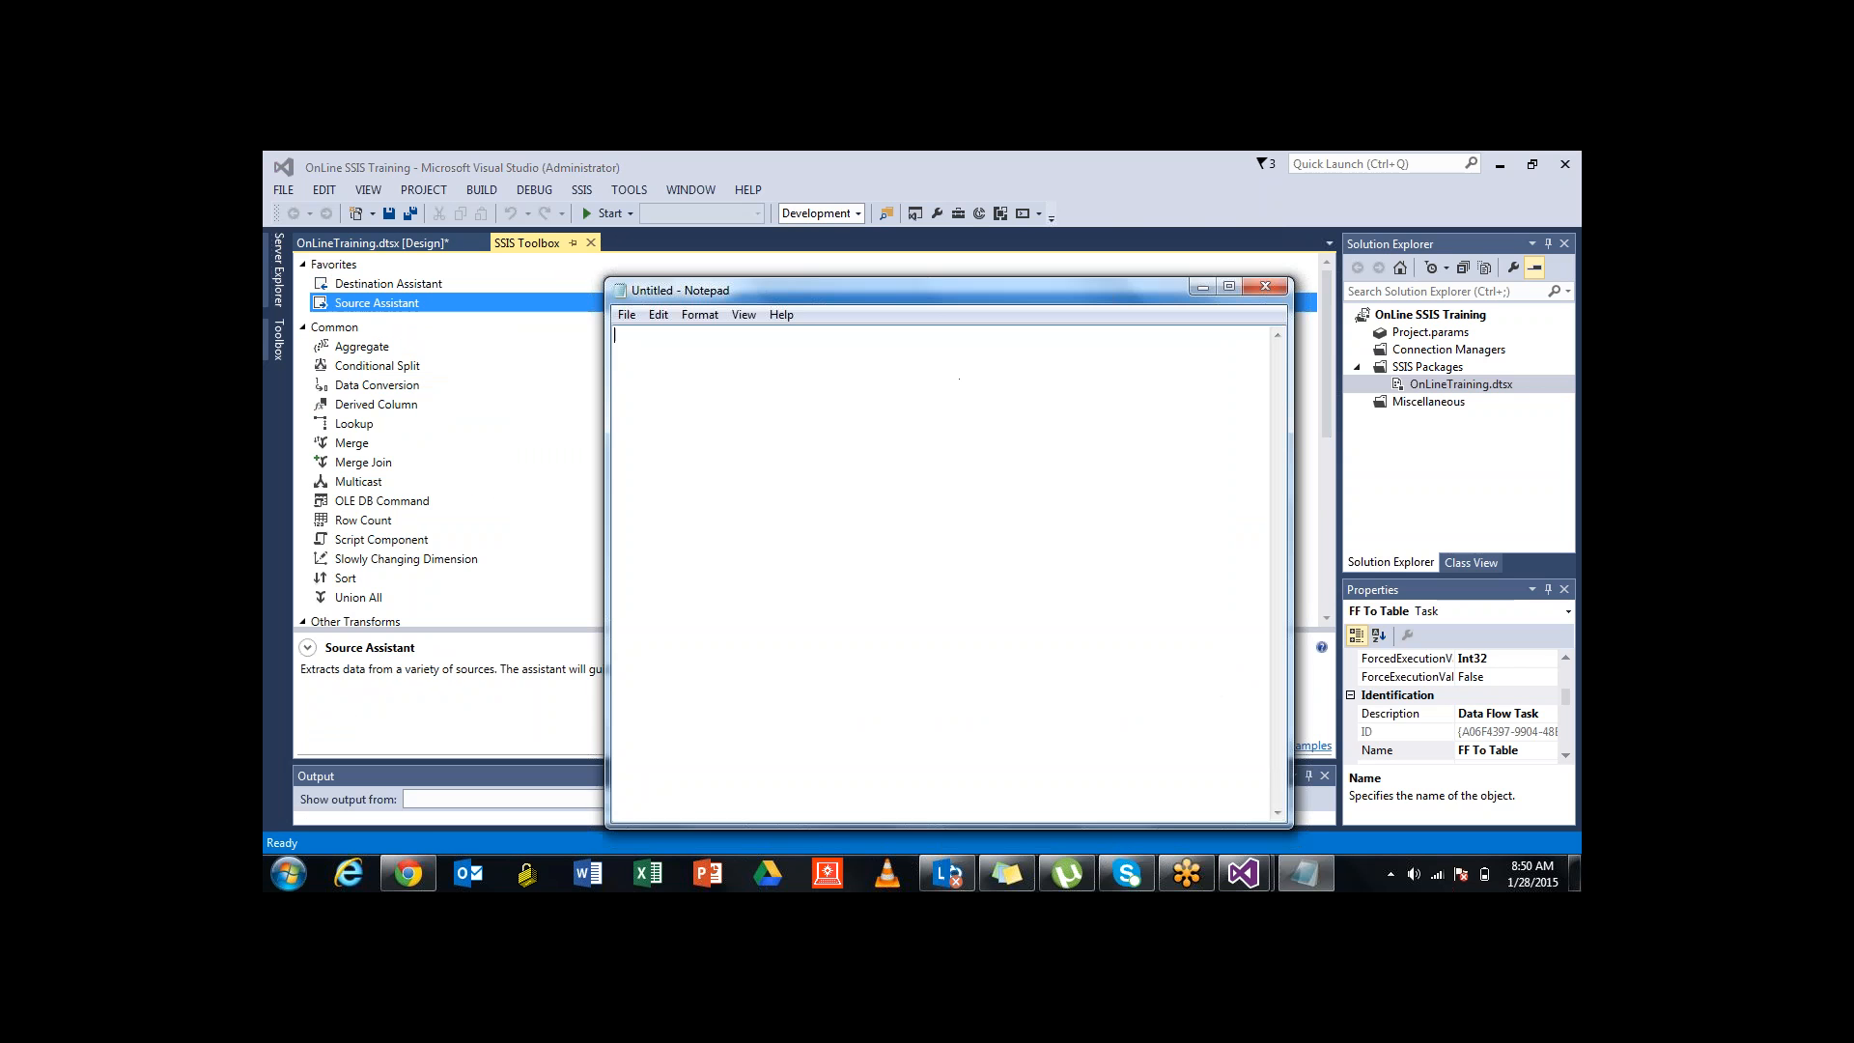
pyautogui.write('ETL')
pyautogui.press('Return')
pyautogui.press('Return')
pyautogui.write('E  ')
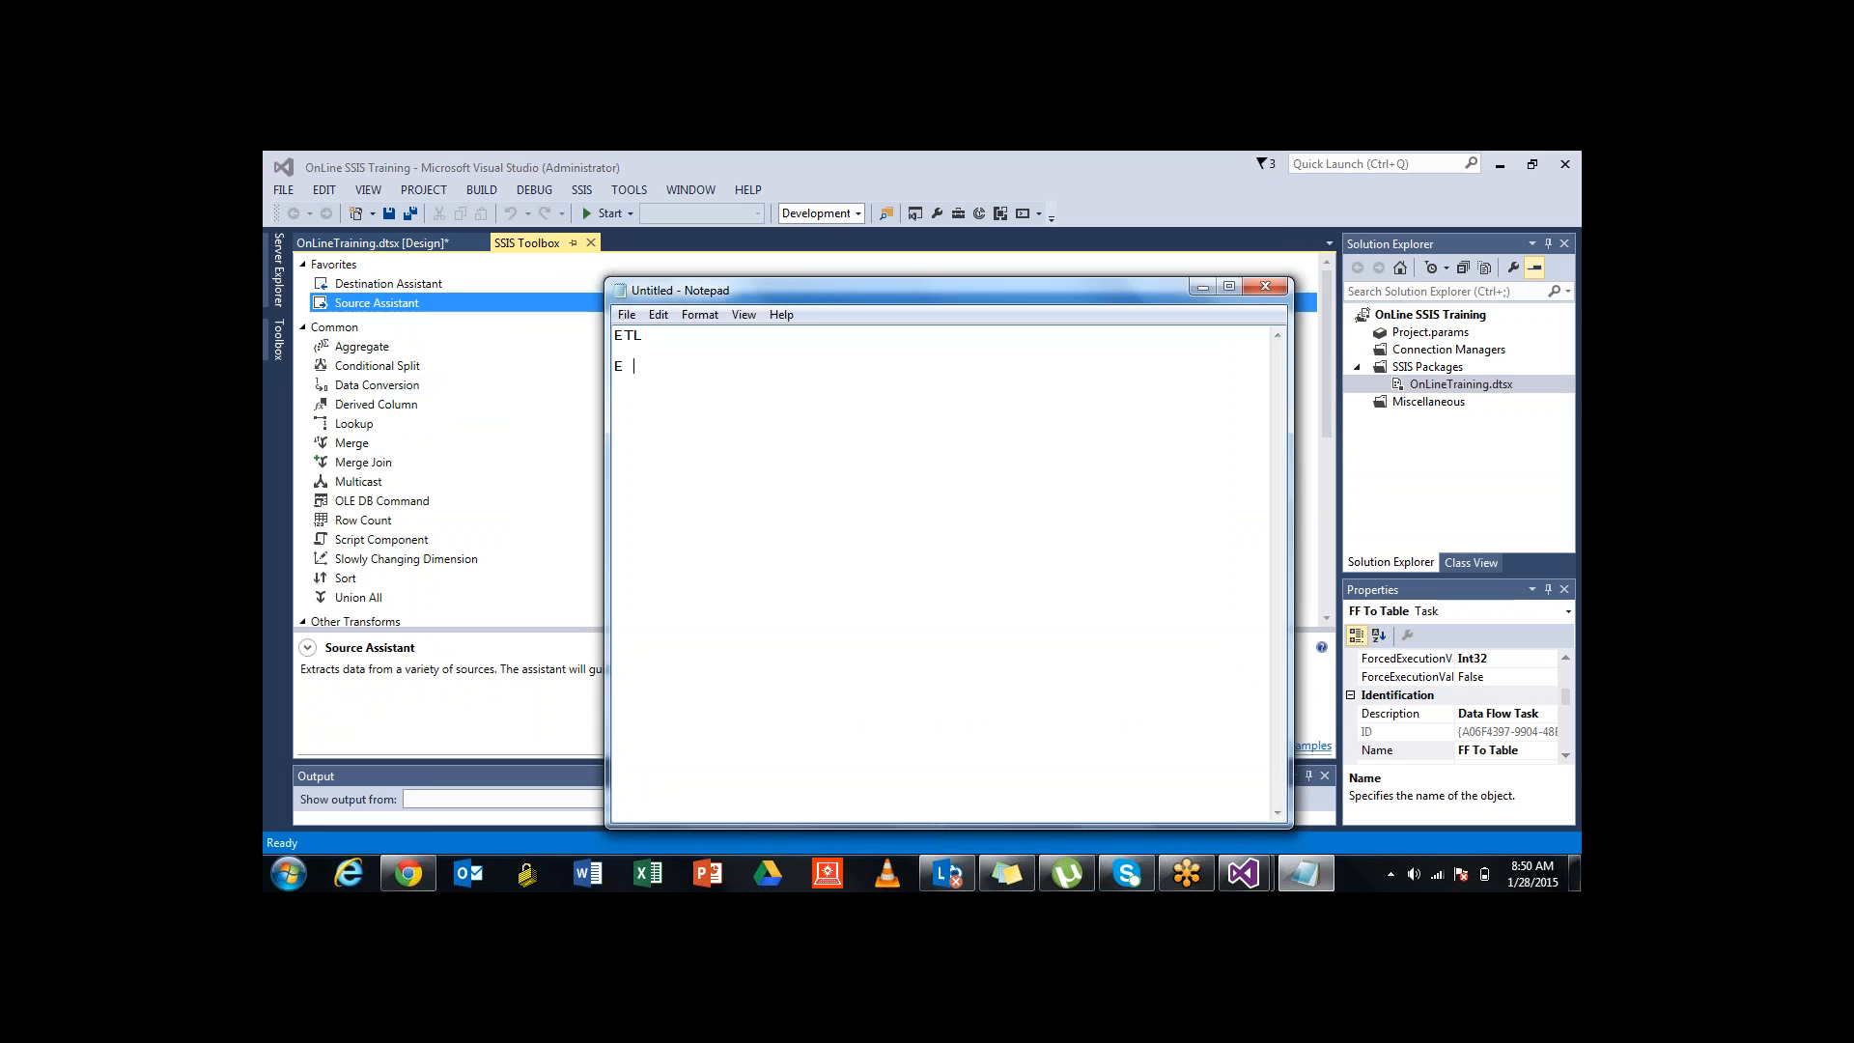
pyautogui.write('SOURCE  ')
pyautogui.write('T LOGIN')
pyautogui.press('BackSpace')
pyautogui.write('C  L ')
pyautogui.write('TARGET')
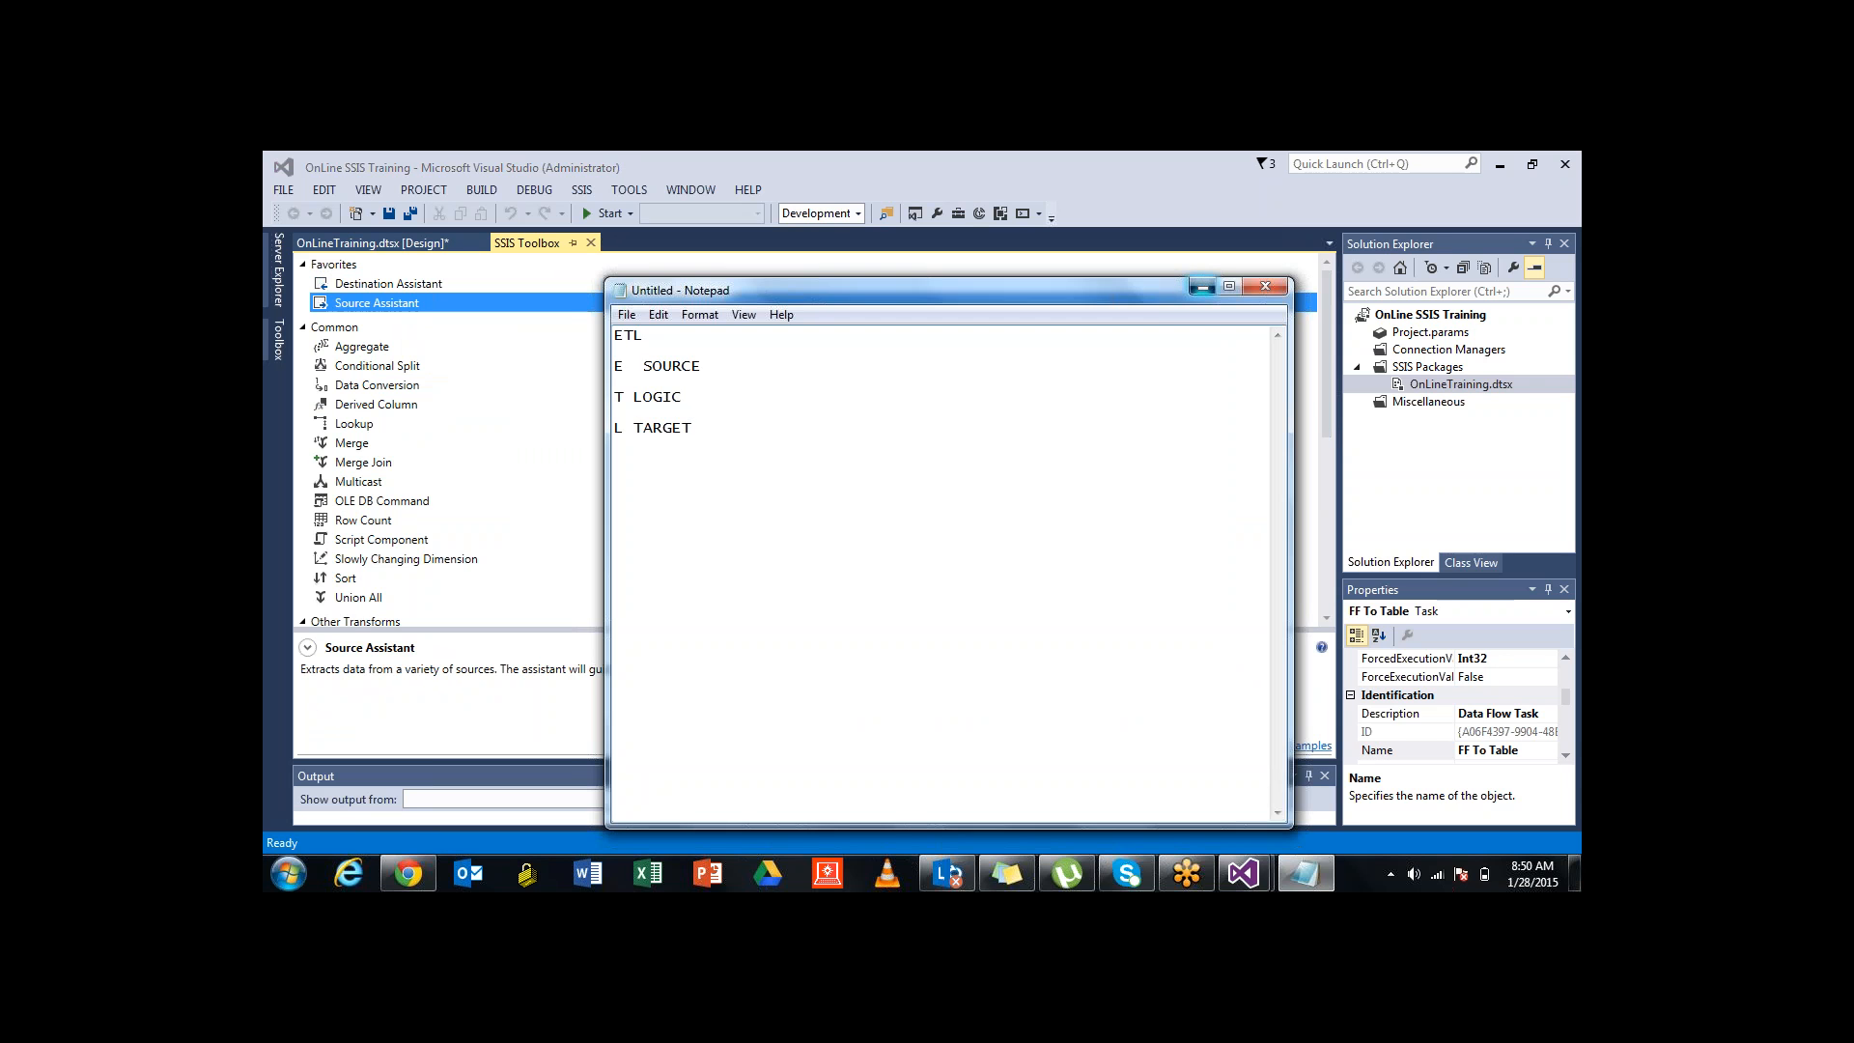
pyautogui.click(1202, 287)
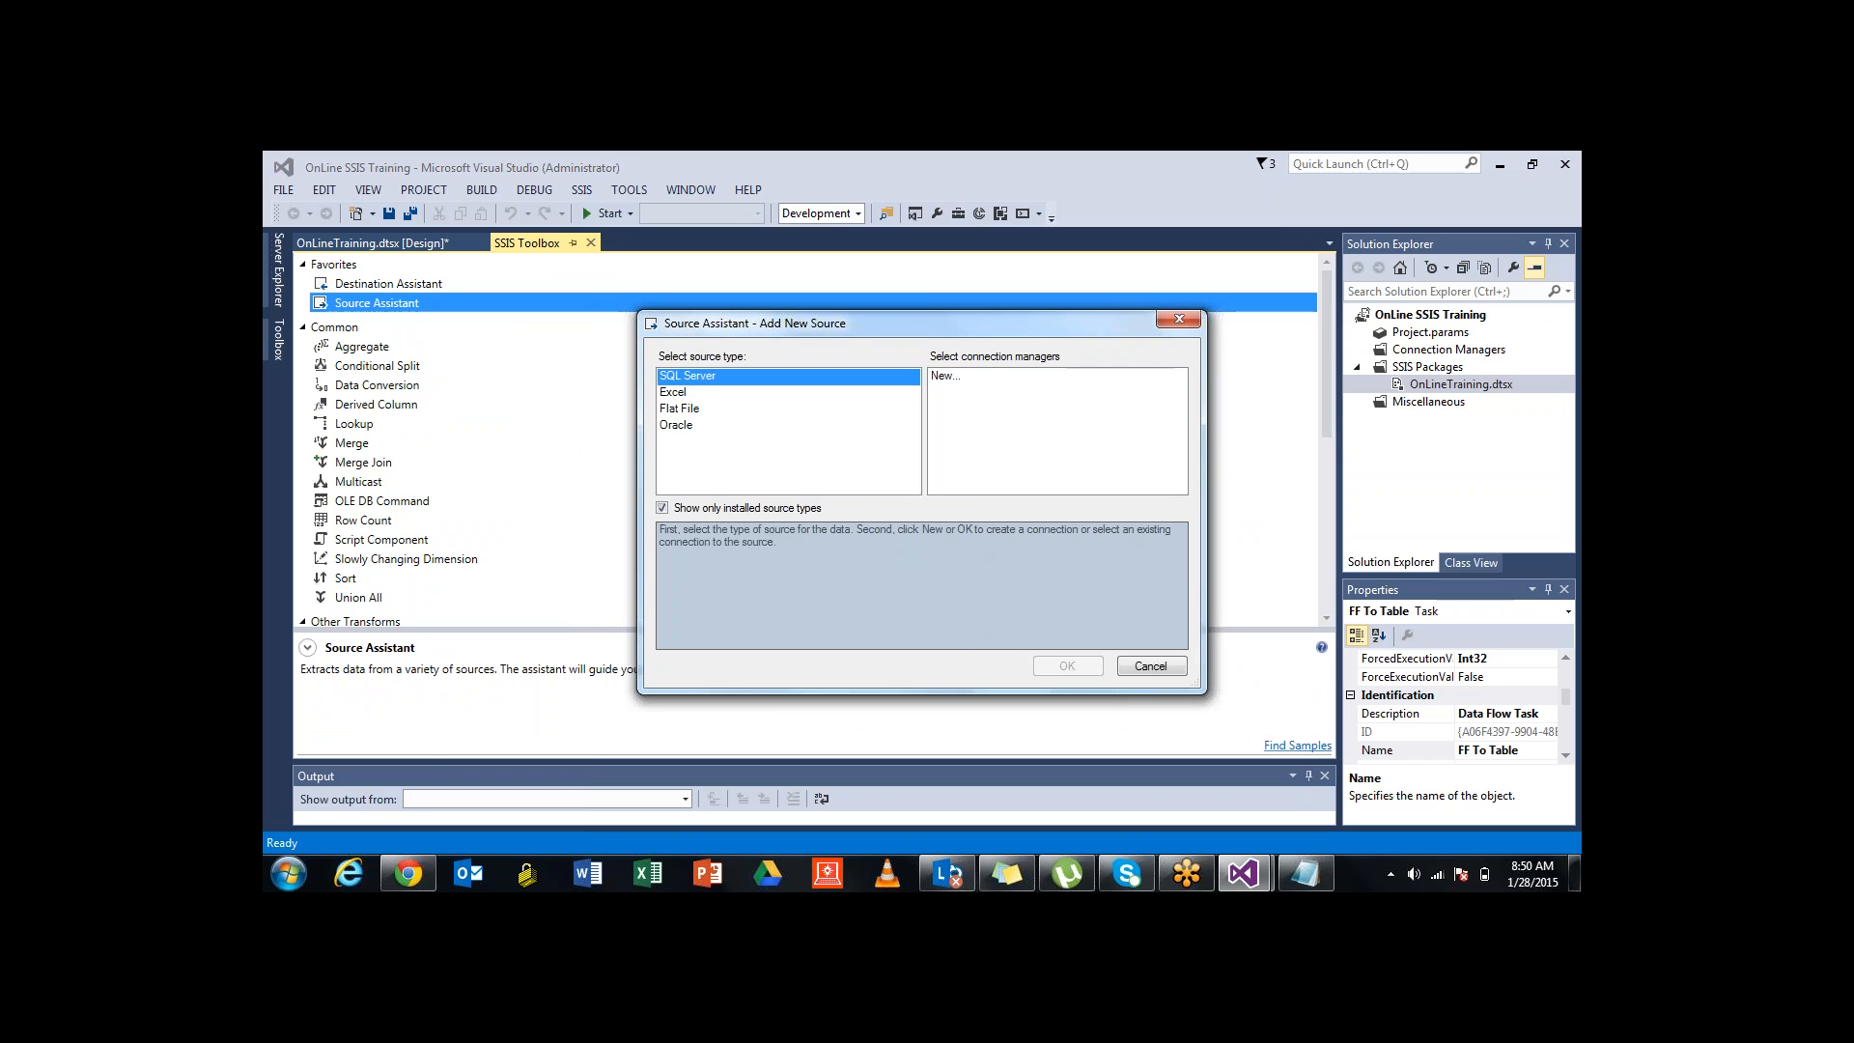
# Create an Excel Source with a new Excel connection to the Customer workbook, first row as column names
pyautogui.press('Down')
pyautogui.press('Down')
pyautogui.press('Down')
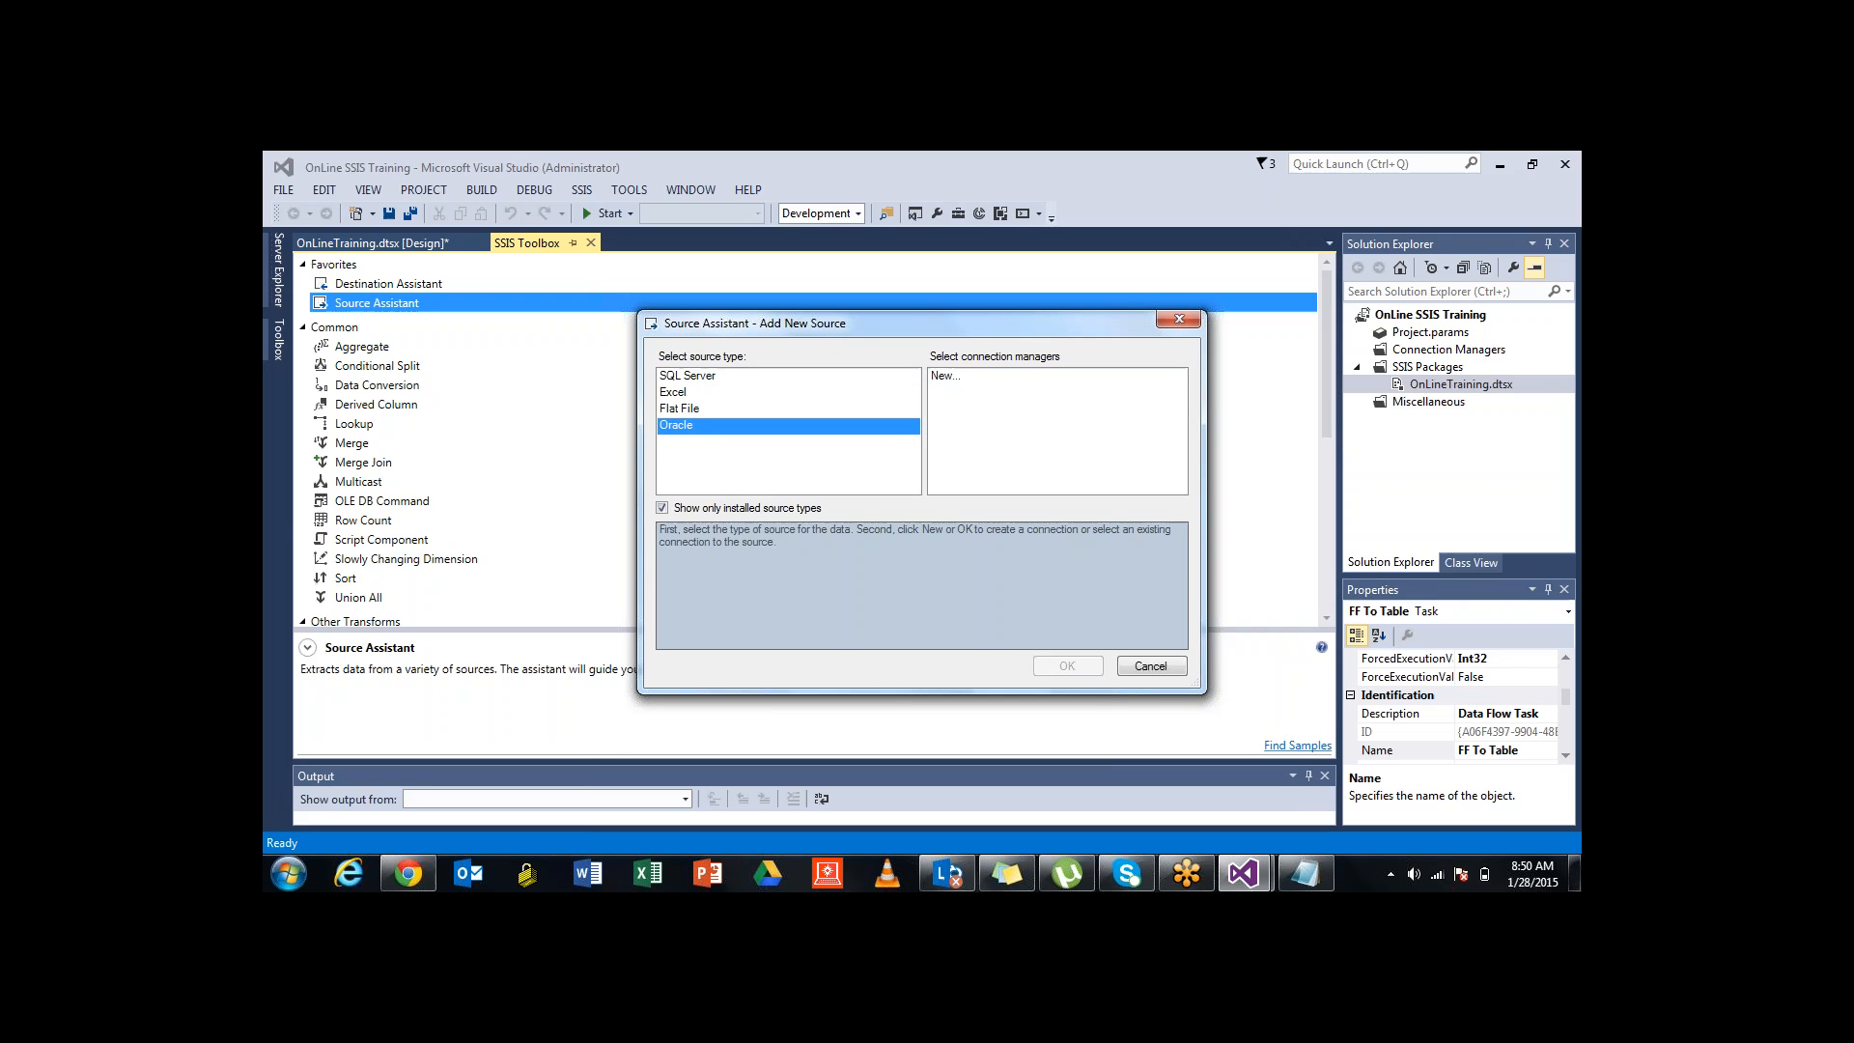
pyautogui.click(675, 392)
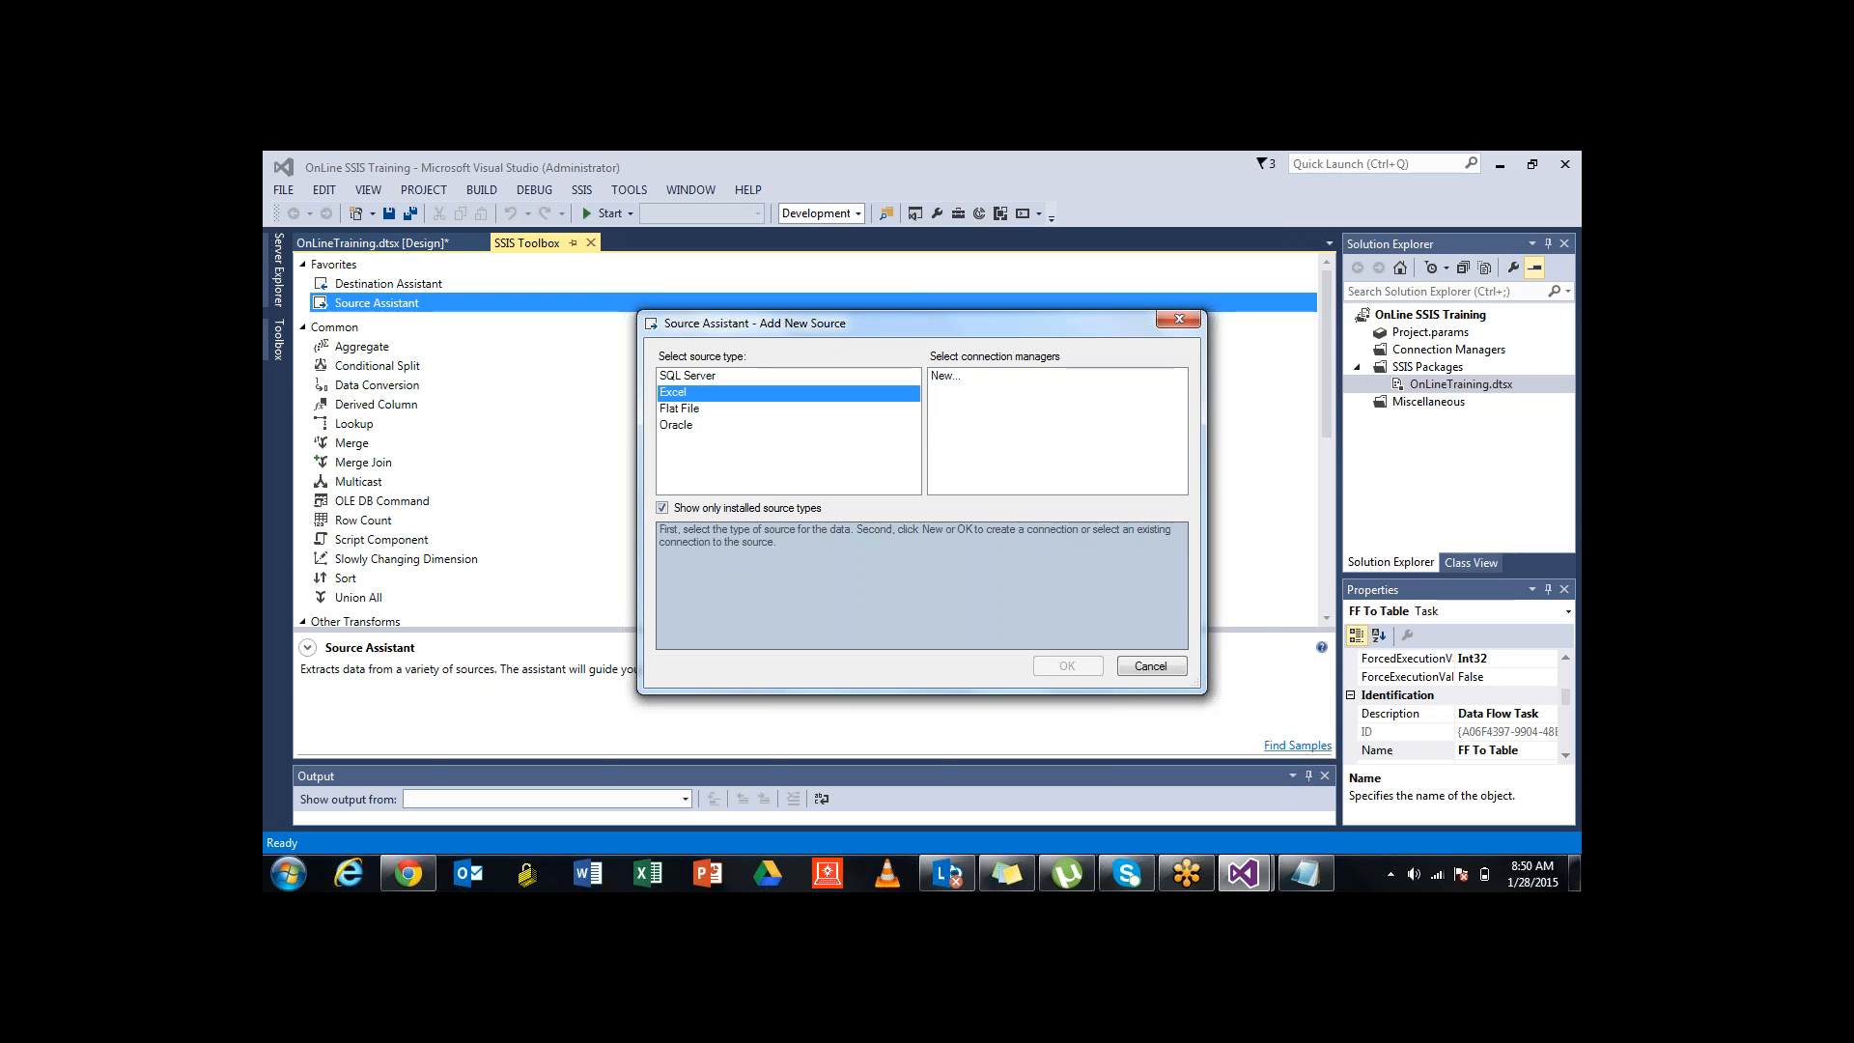
pyautogui.click(946, 376)
pyautogui.doubleClick(945, 376)
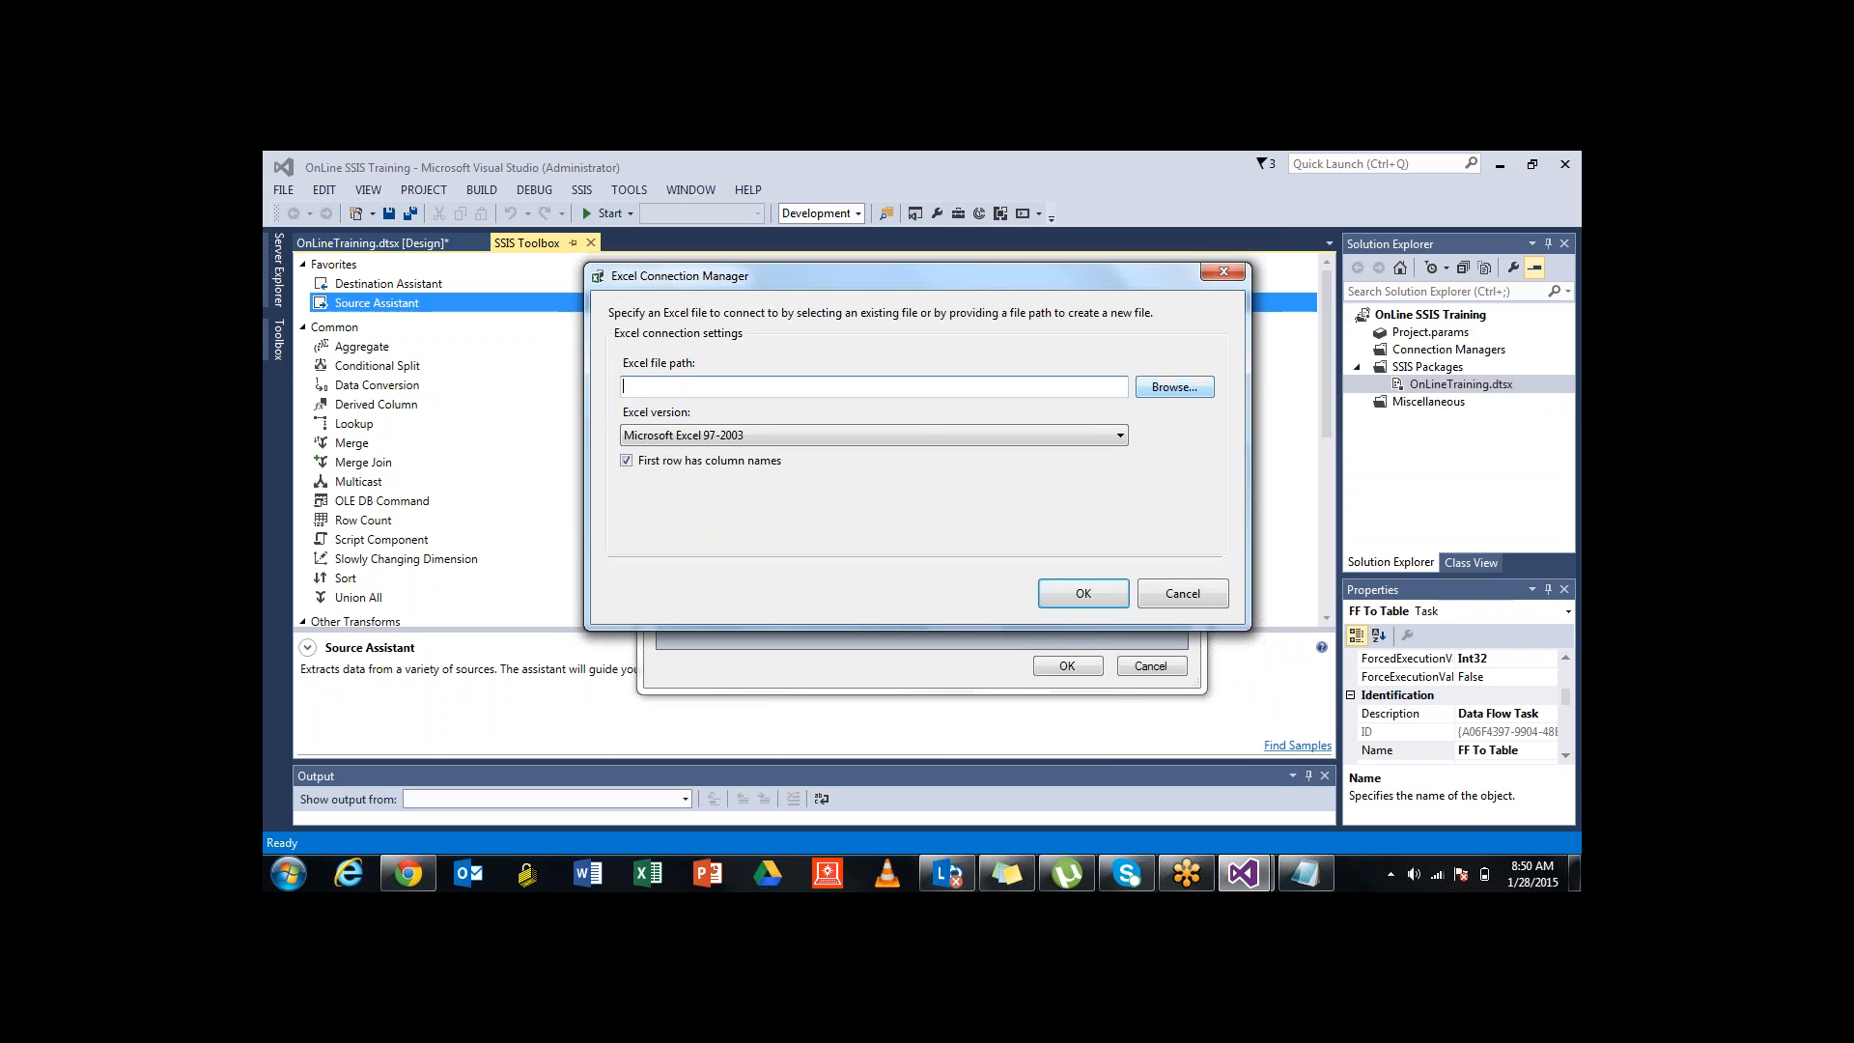
pyautogui.click(1174, 387)
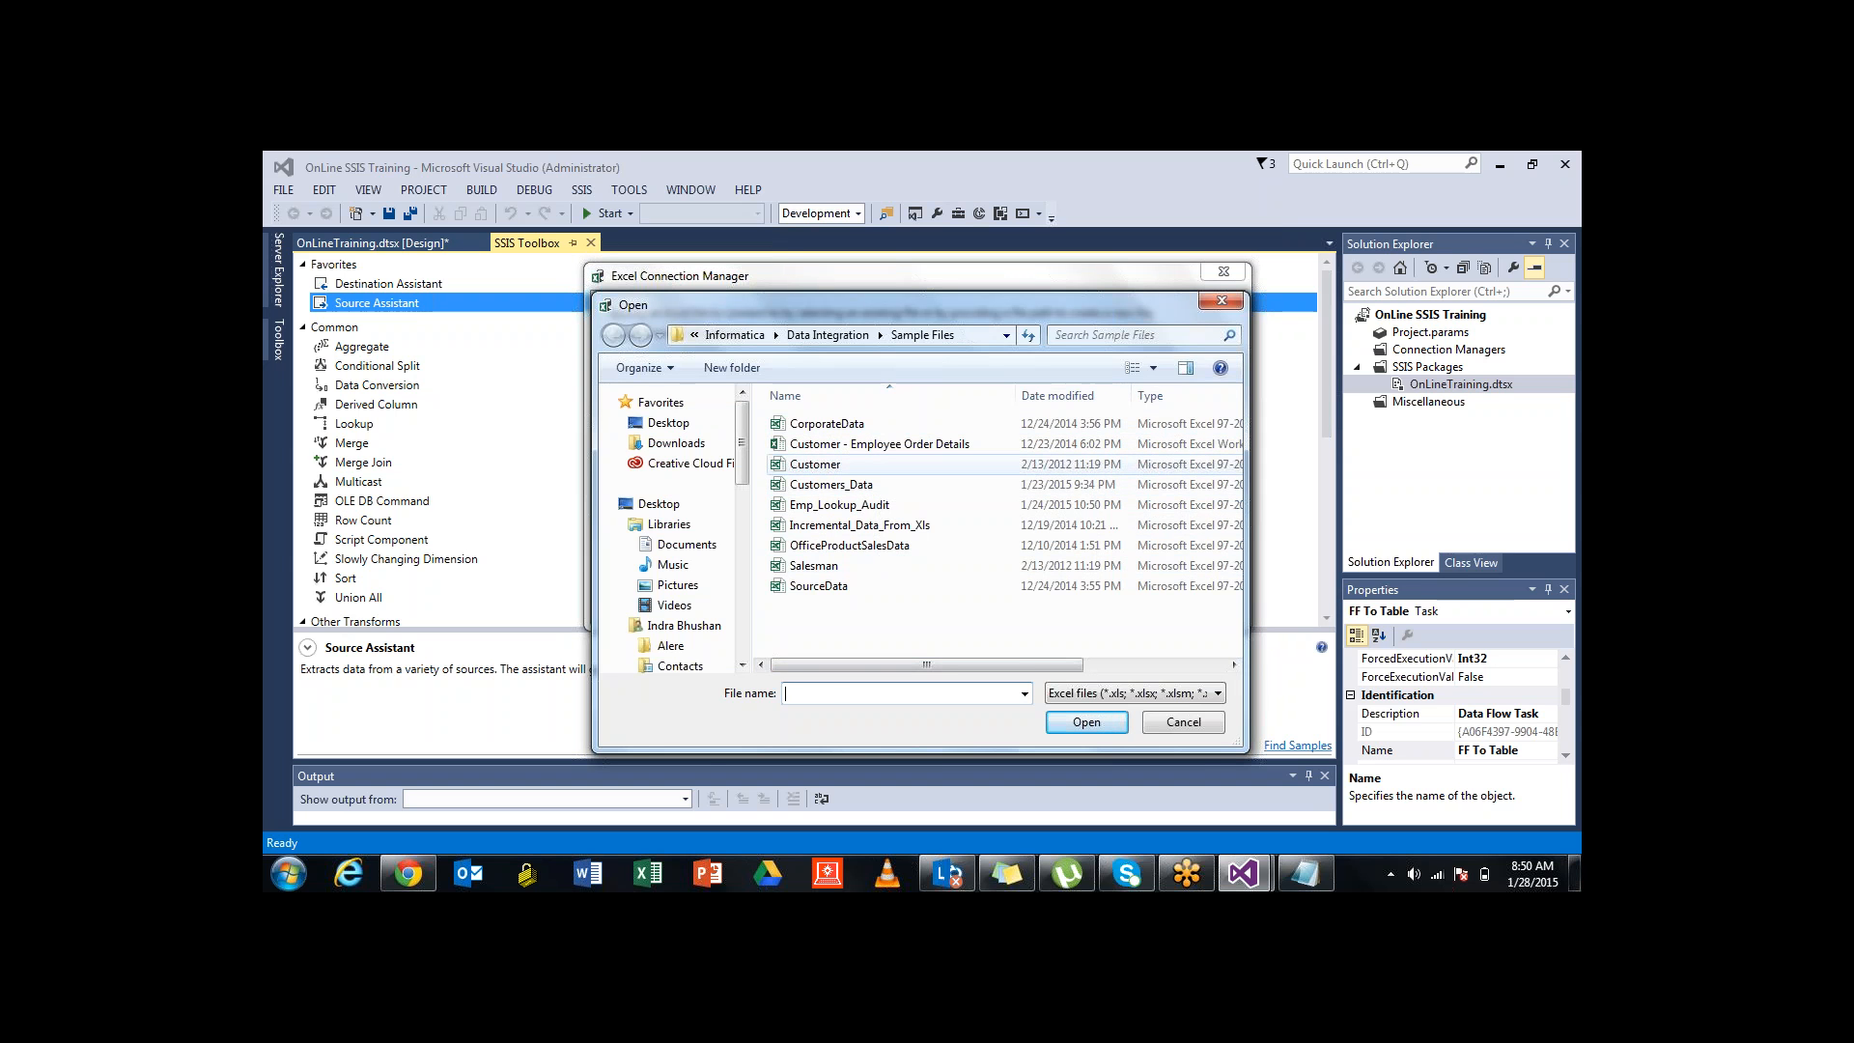
pyautogui.click(815, 464)
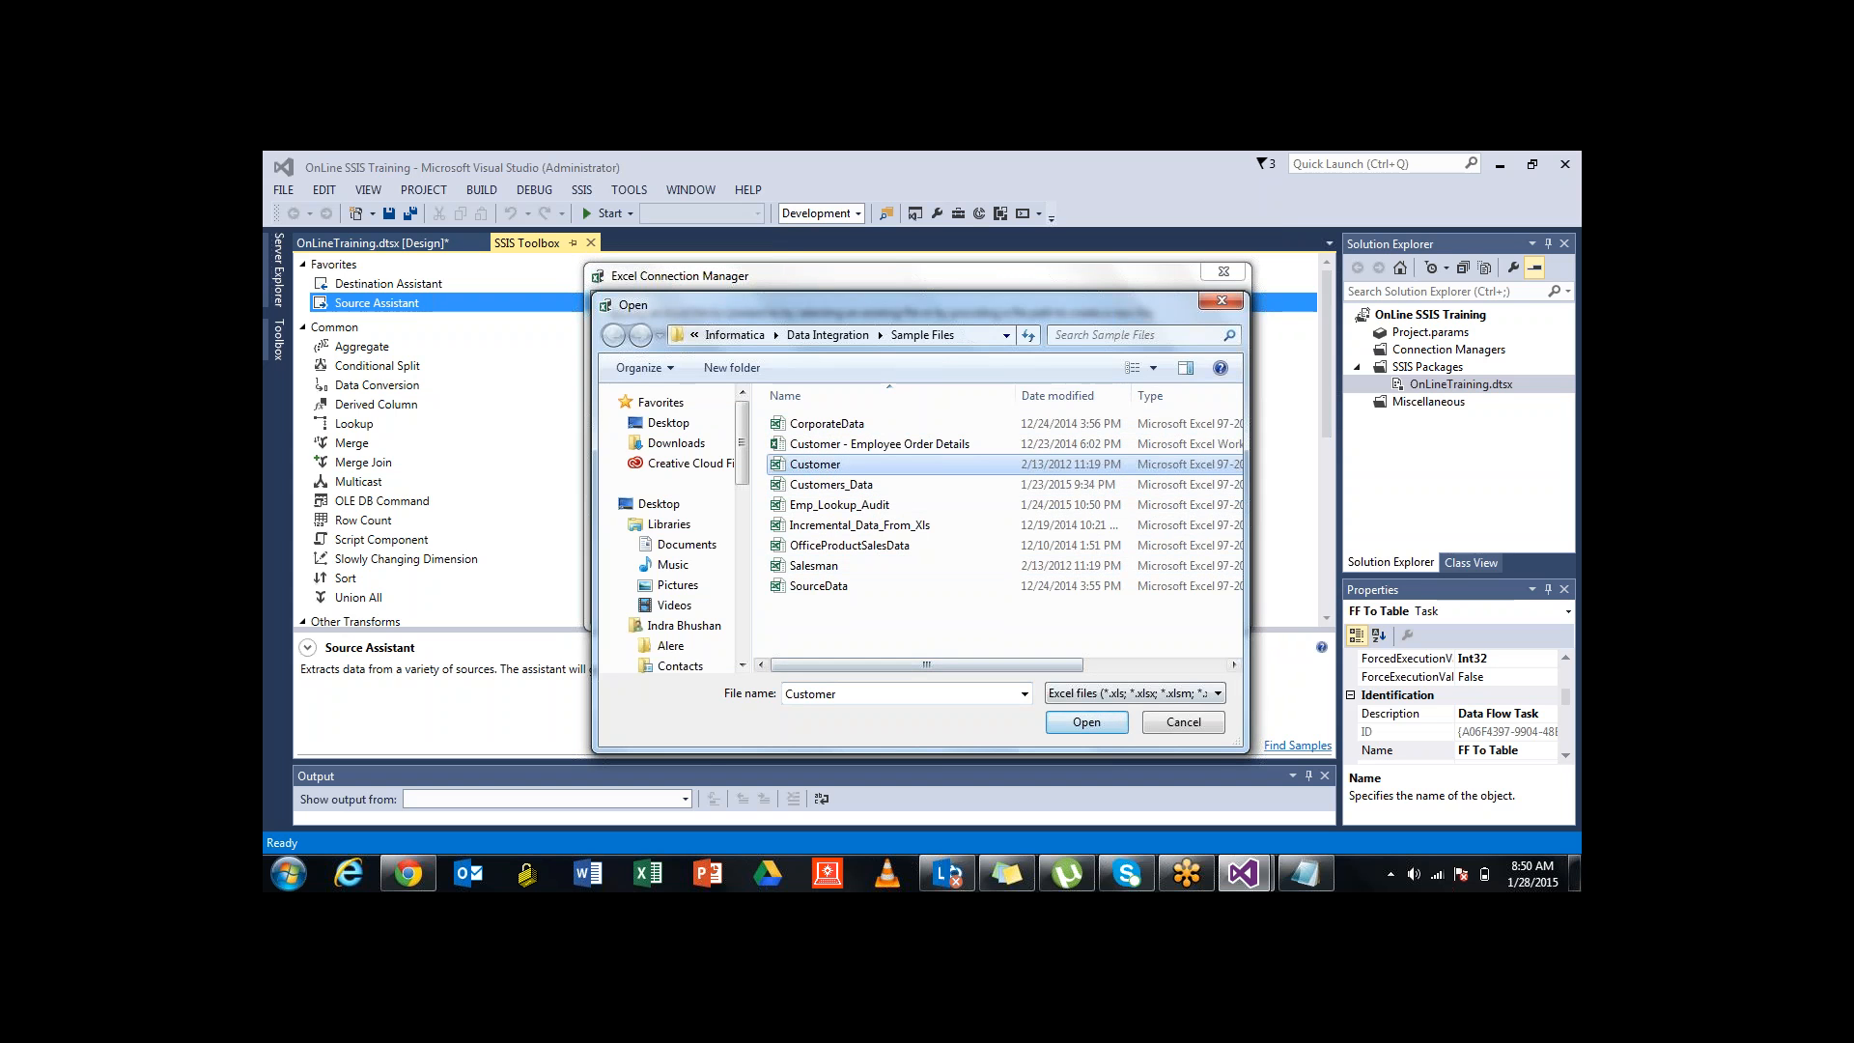
pyautogui.press('Return')
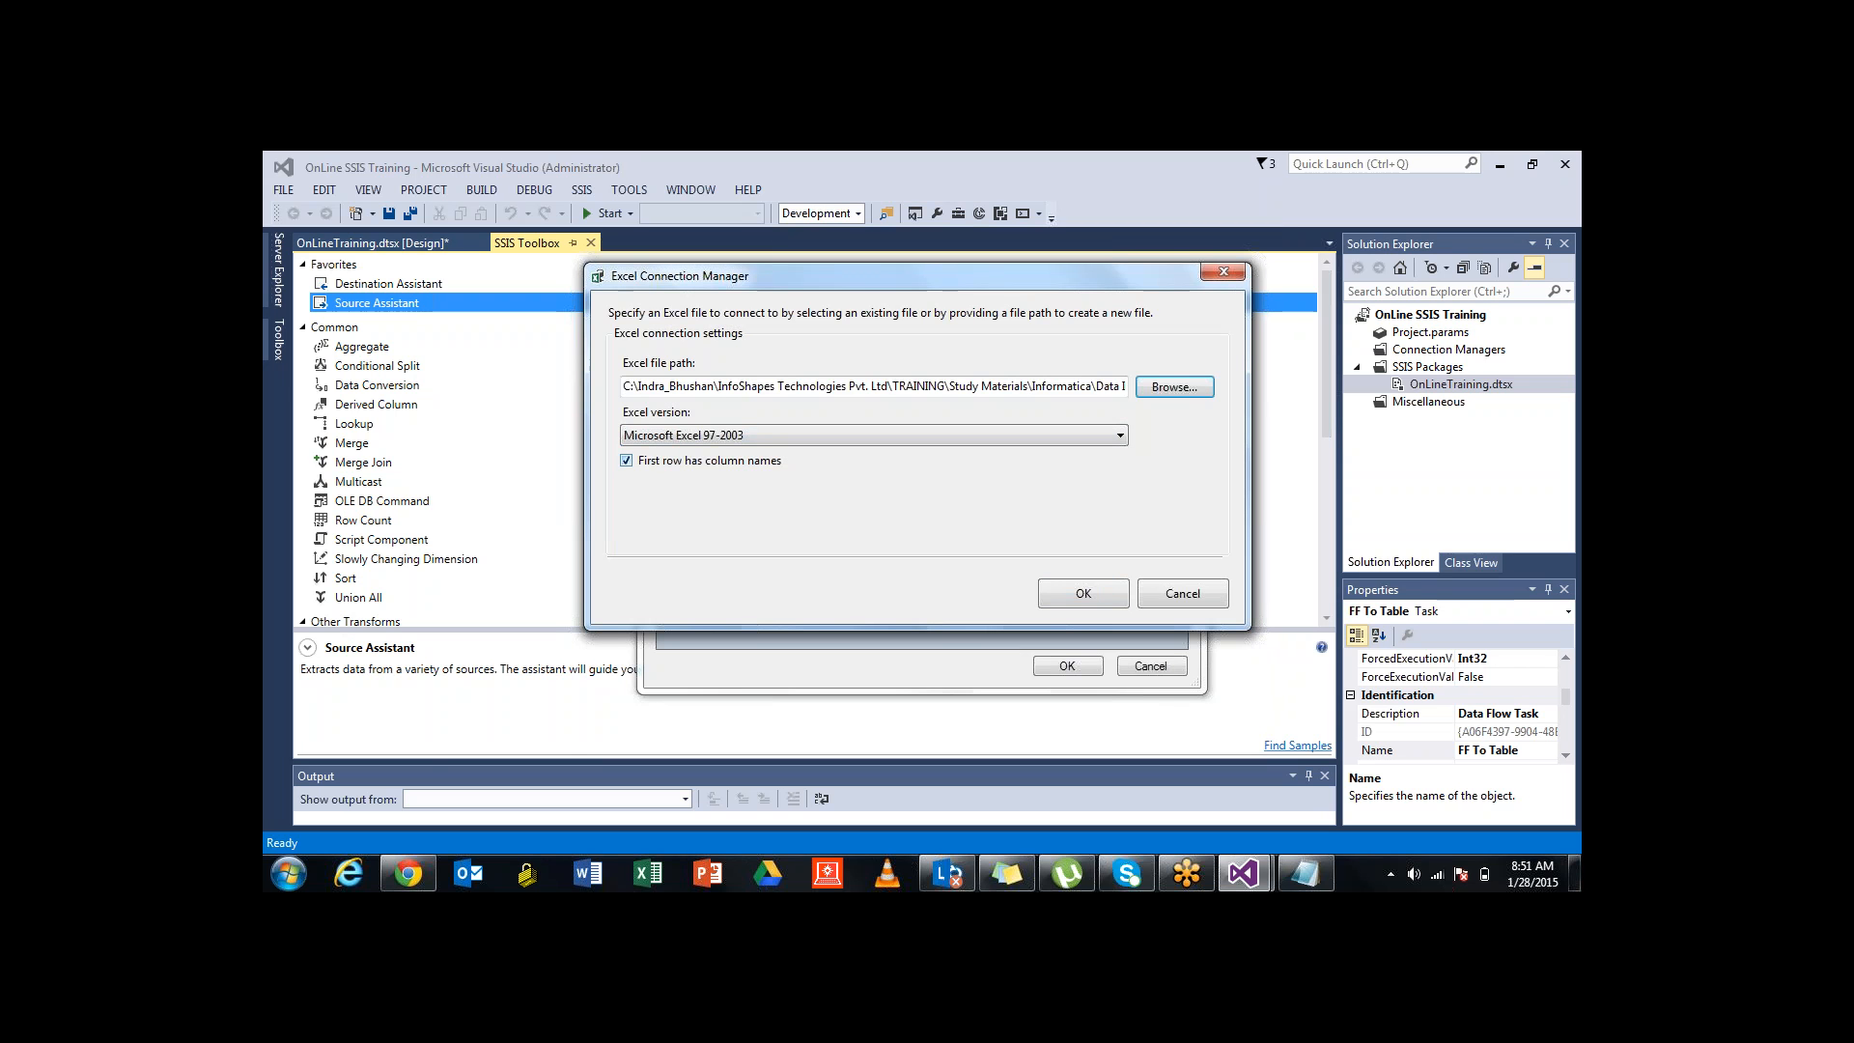
pyautogui.click(627, 460)
pyautogui.click(626, 460)
pyautogui.click(1083, 593)
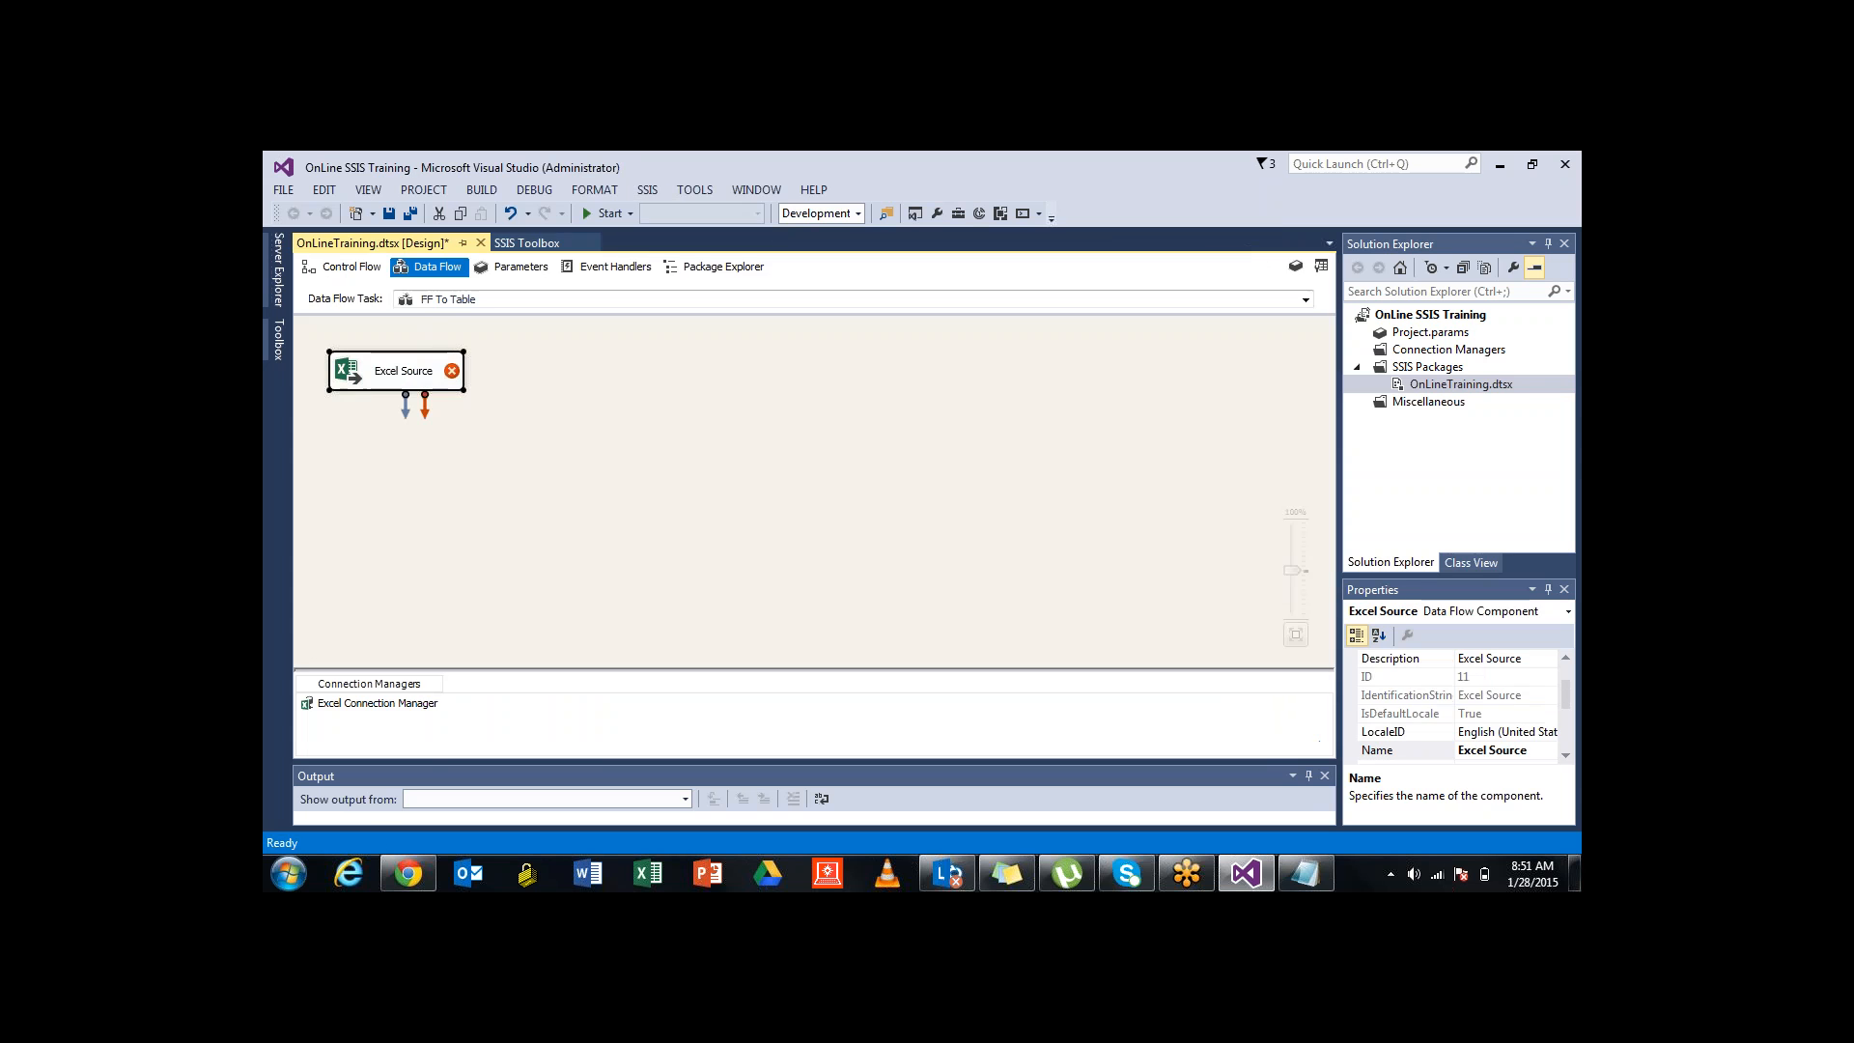
# Center the Excel Source, set it to the CUSTOMER$ sheet, and view its output columns
pyautogui.click(599, 454)
pyautogui.moveTo(398, 370); pyautogui.dragTo(612, 400)
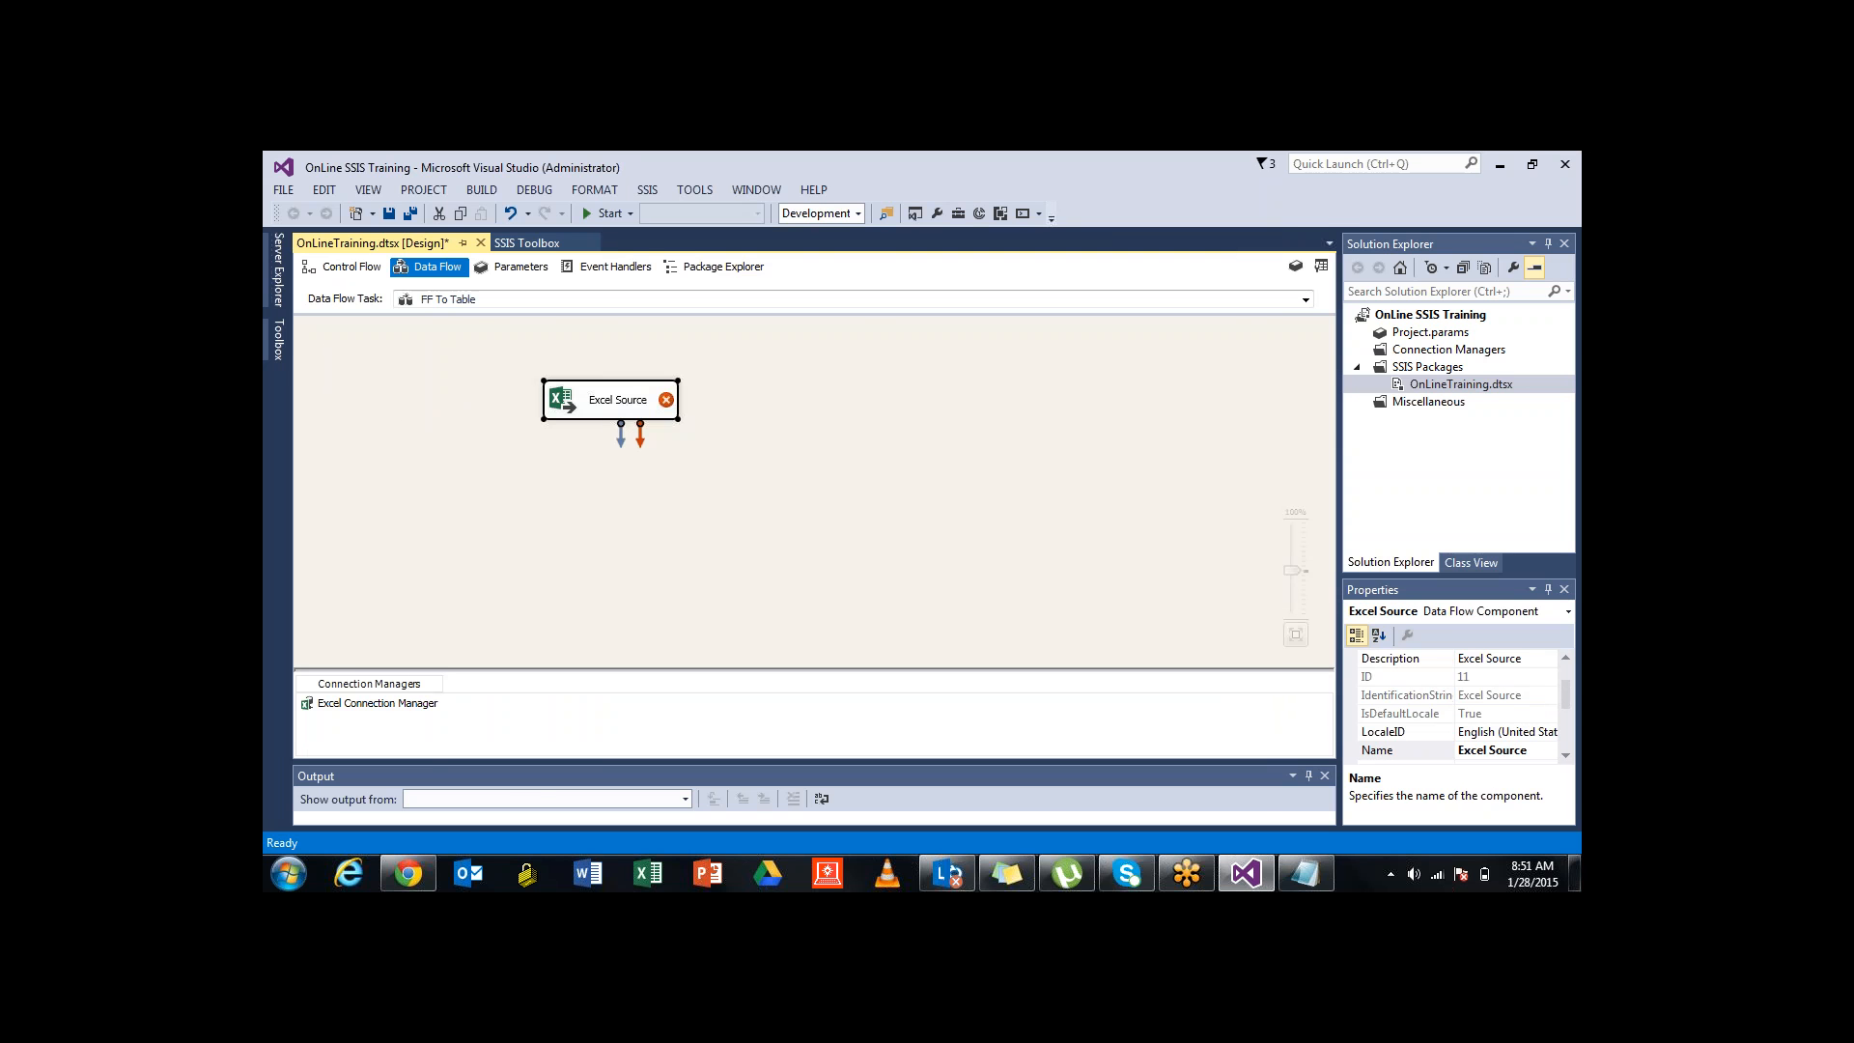
pyautogui.doubleClick(613, 400)
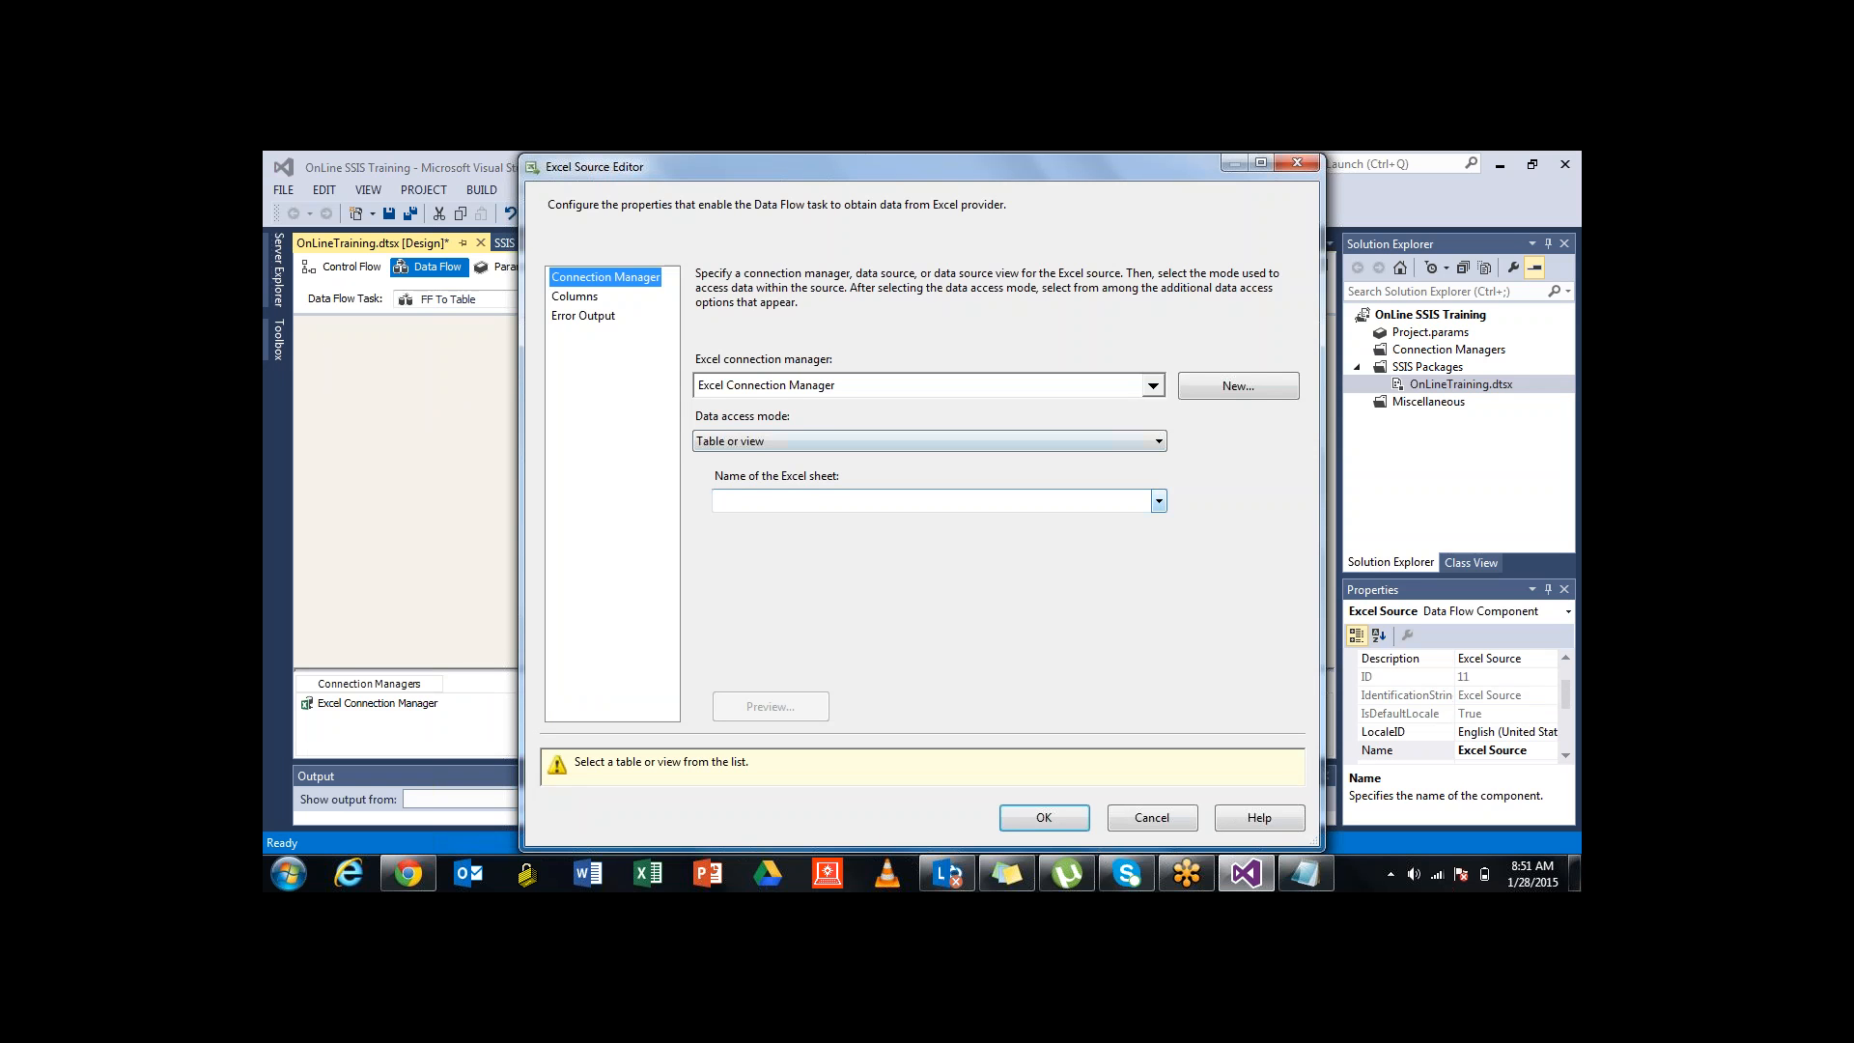
pyautogui.click(1159, 500)
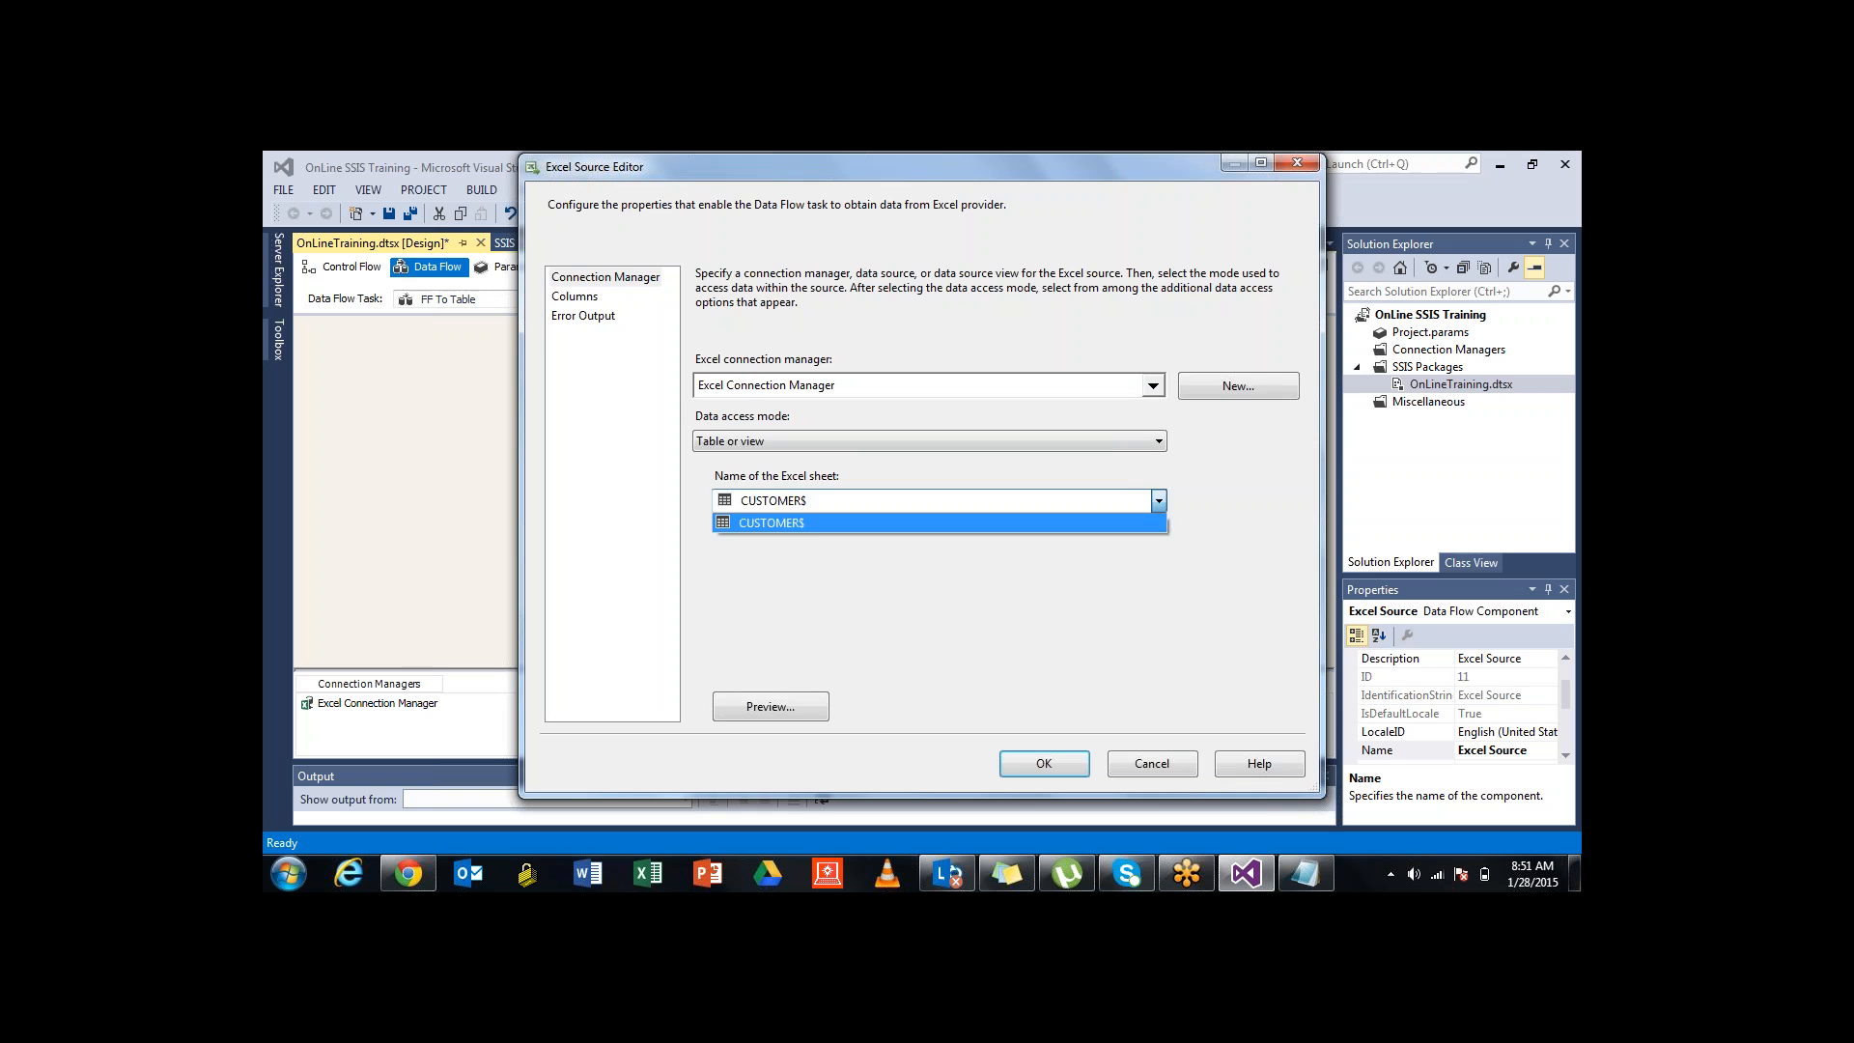
pyautogui.click(939, 523)
pyautogui.click(574, 297)
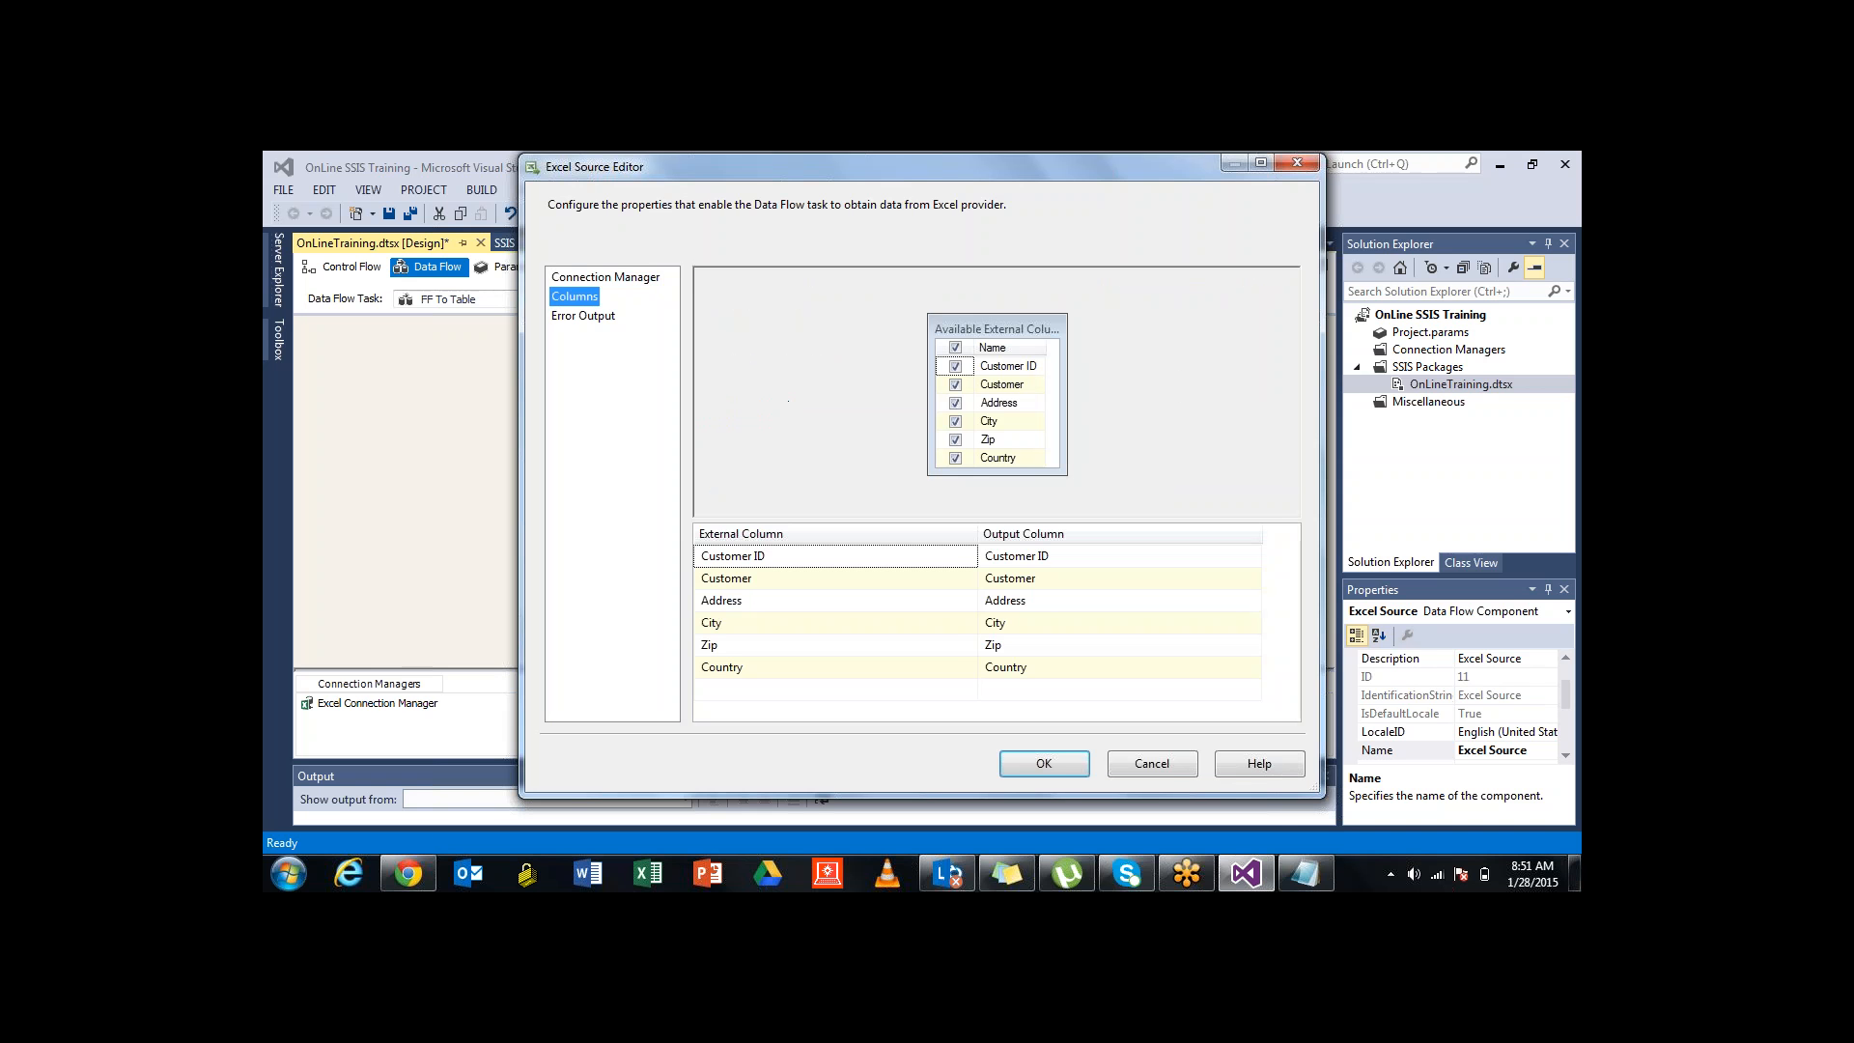
pyautogui.moveTo(831, 167); pyautogui.dragTo(789, 166)
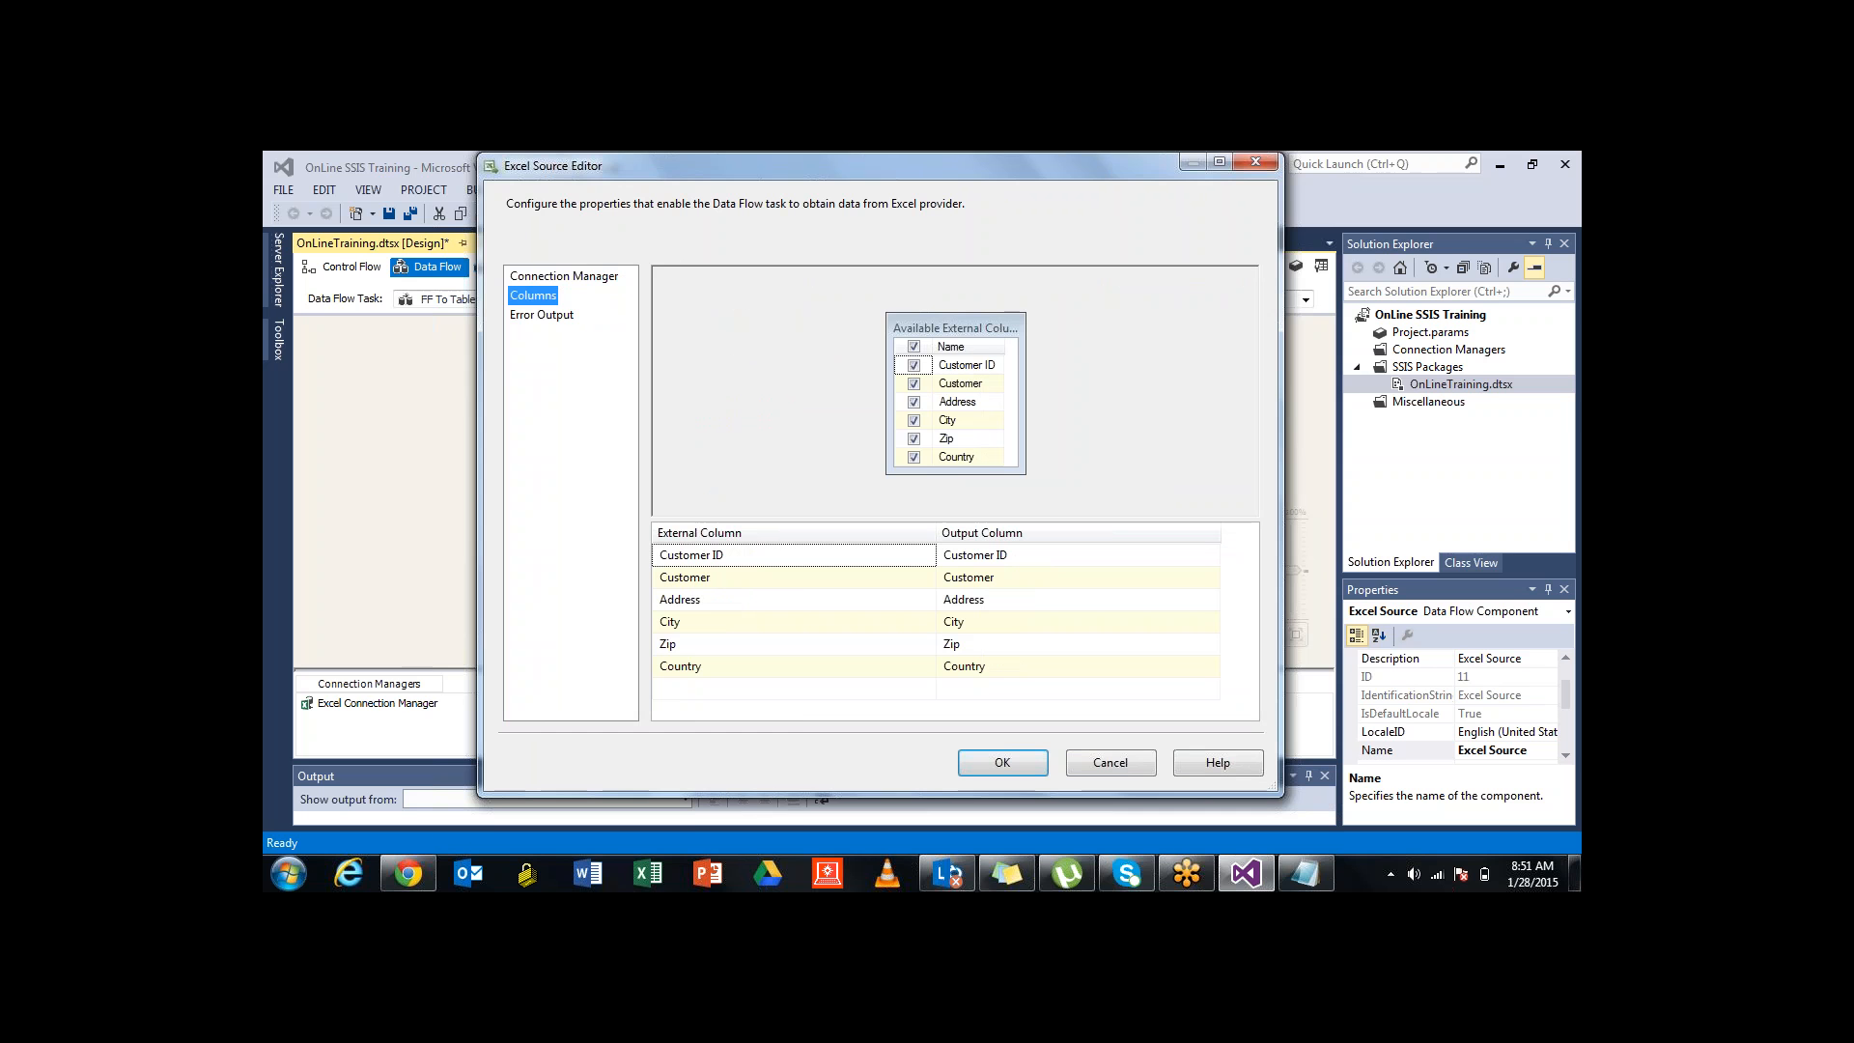
# In Explorer, go from C: through the user folder, InfoShapes Technologies Pvt. Ltd and TRAINING to Study Materials
pyautogui.press('super+e')
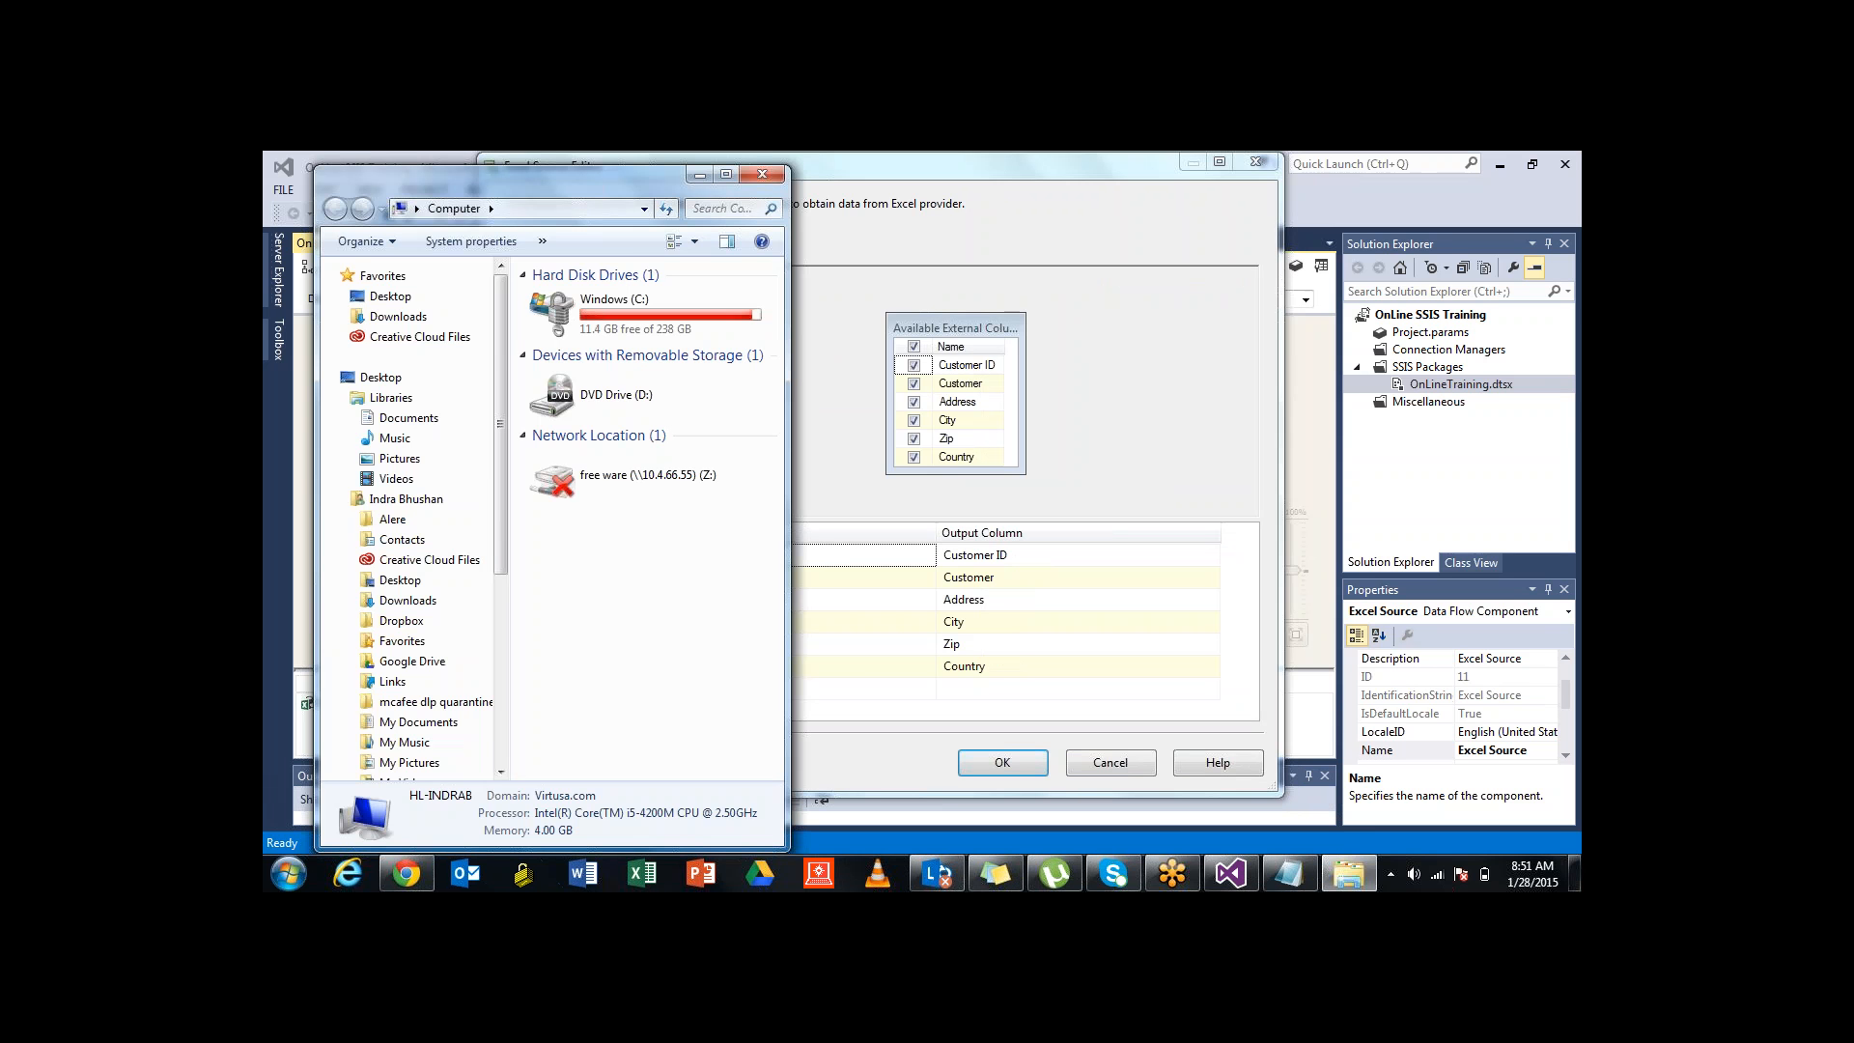
pyautogui.doubleClick(638, 311)
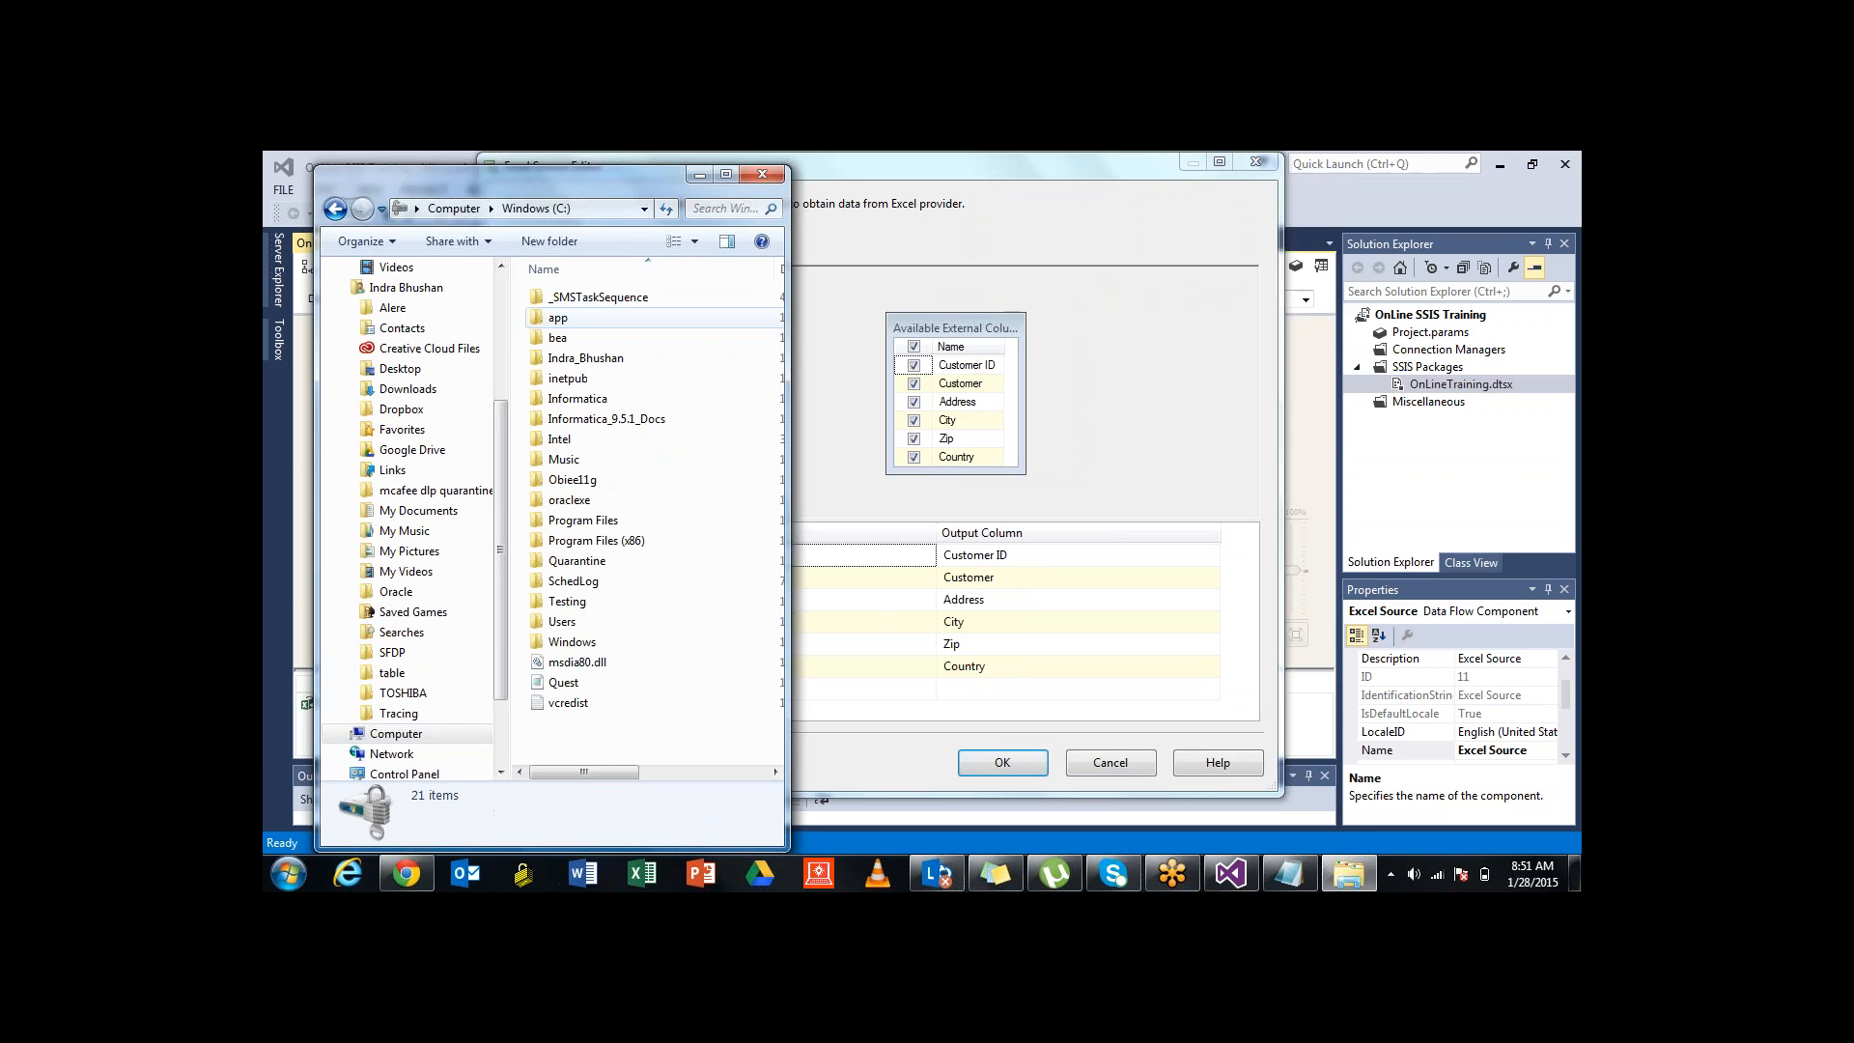
pyautogui.press('i')
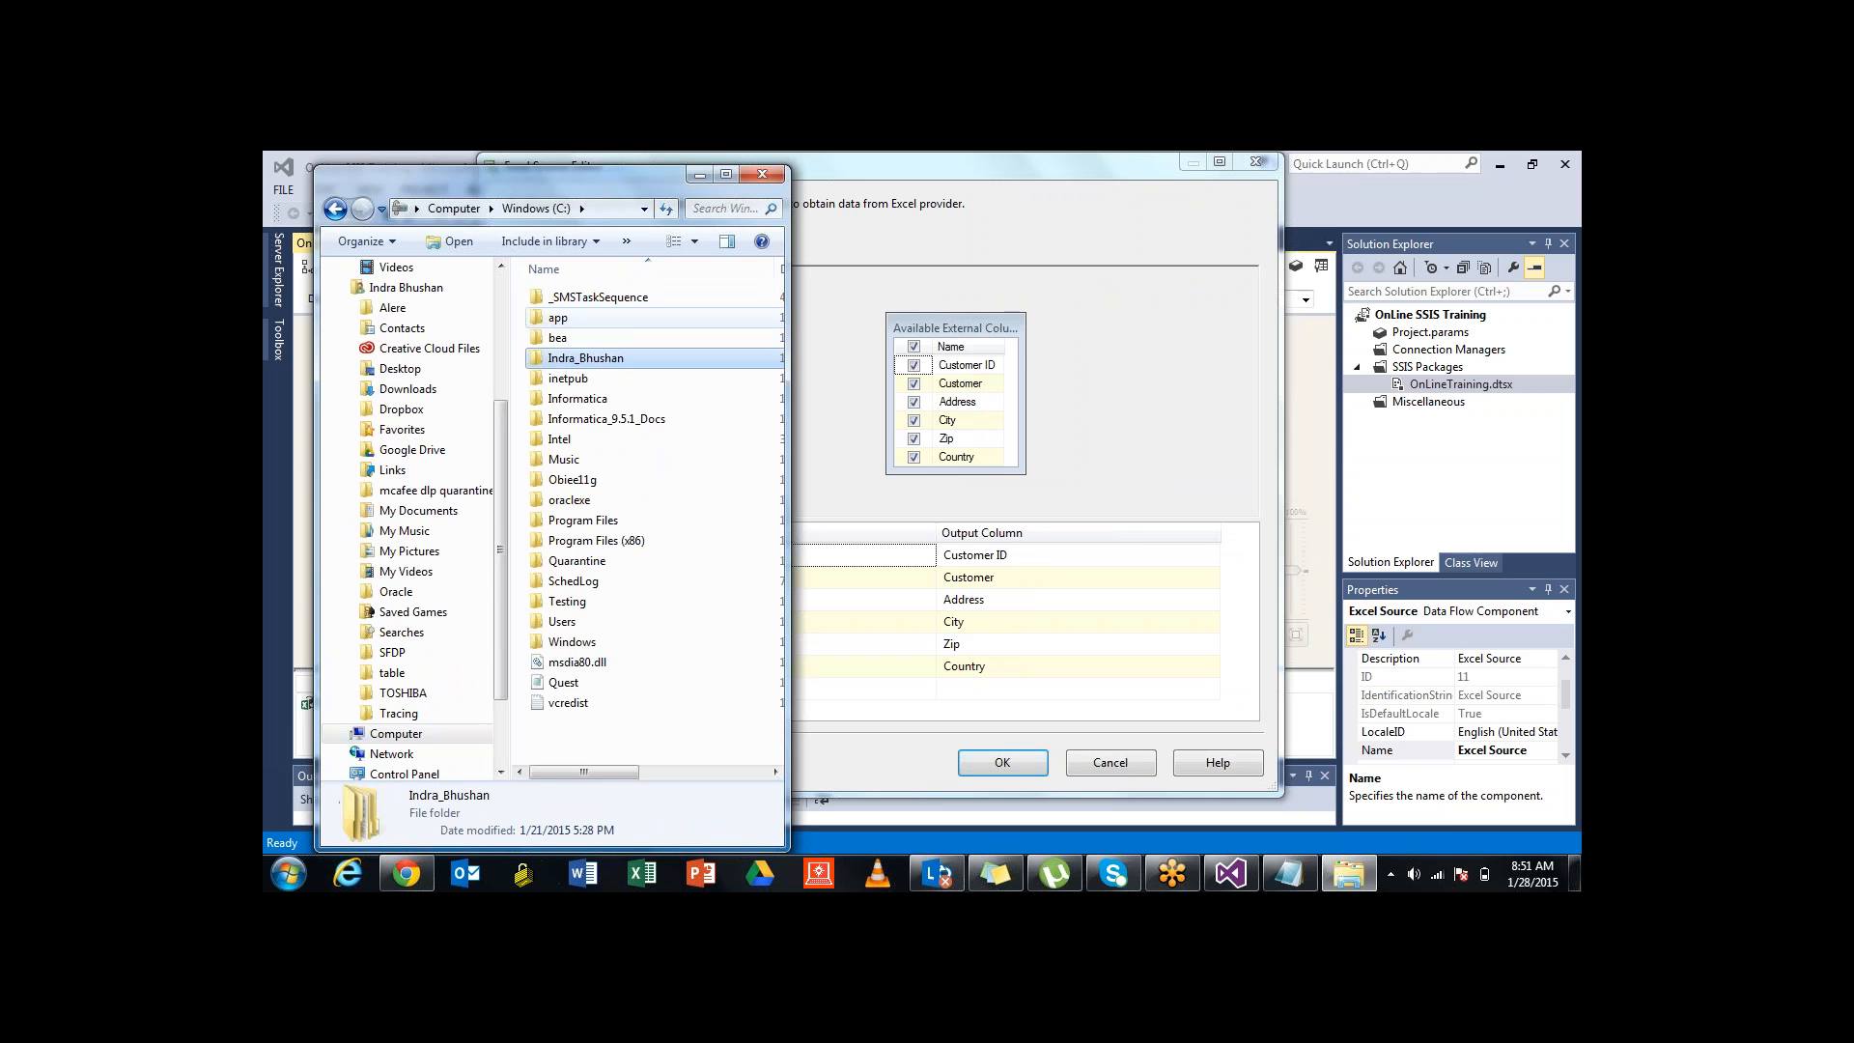
pyautogui.press('Return')
pyautogui.press('i')
pyautogui.press('i')
pyautogui.press('Return')
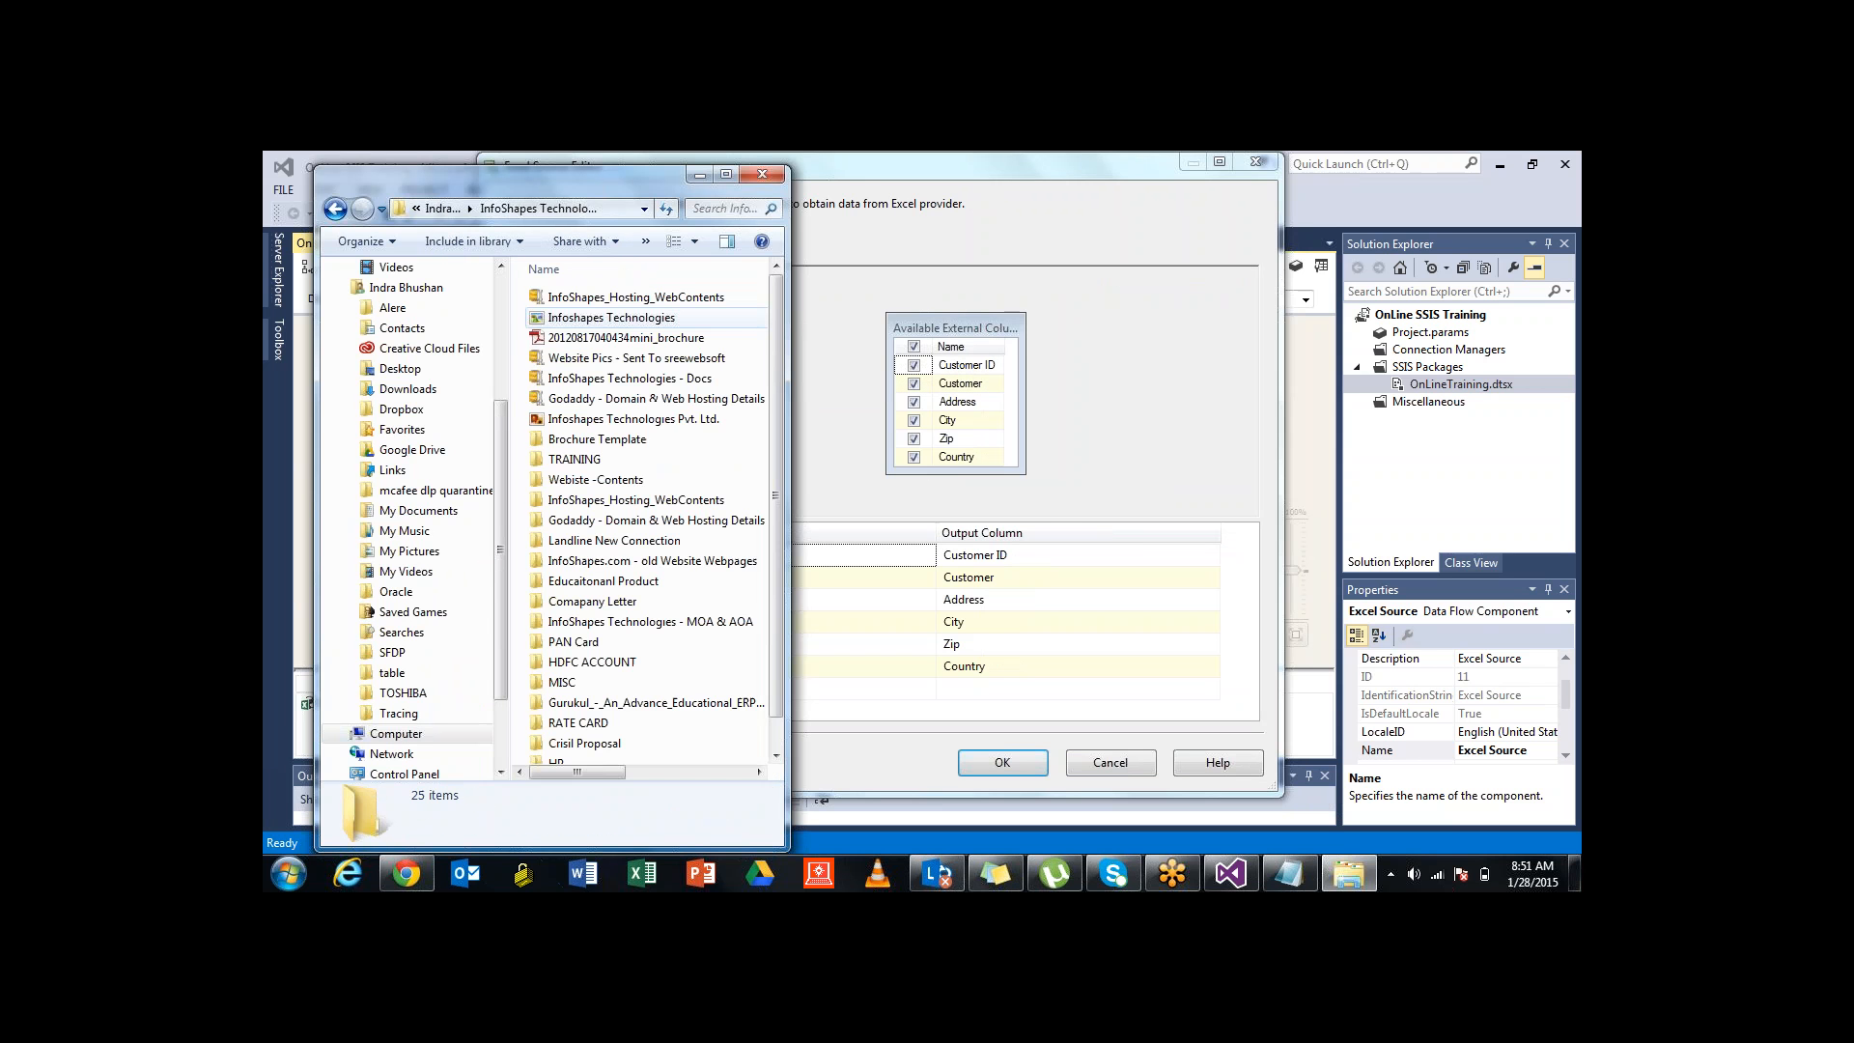
pyautogui.press('t')
pyautogui.press('Return')
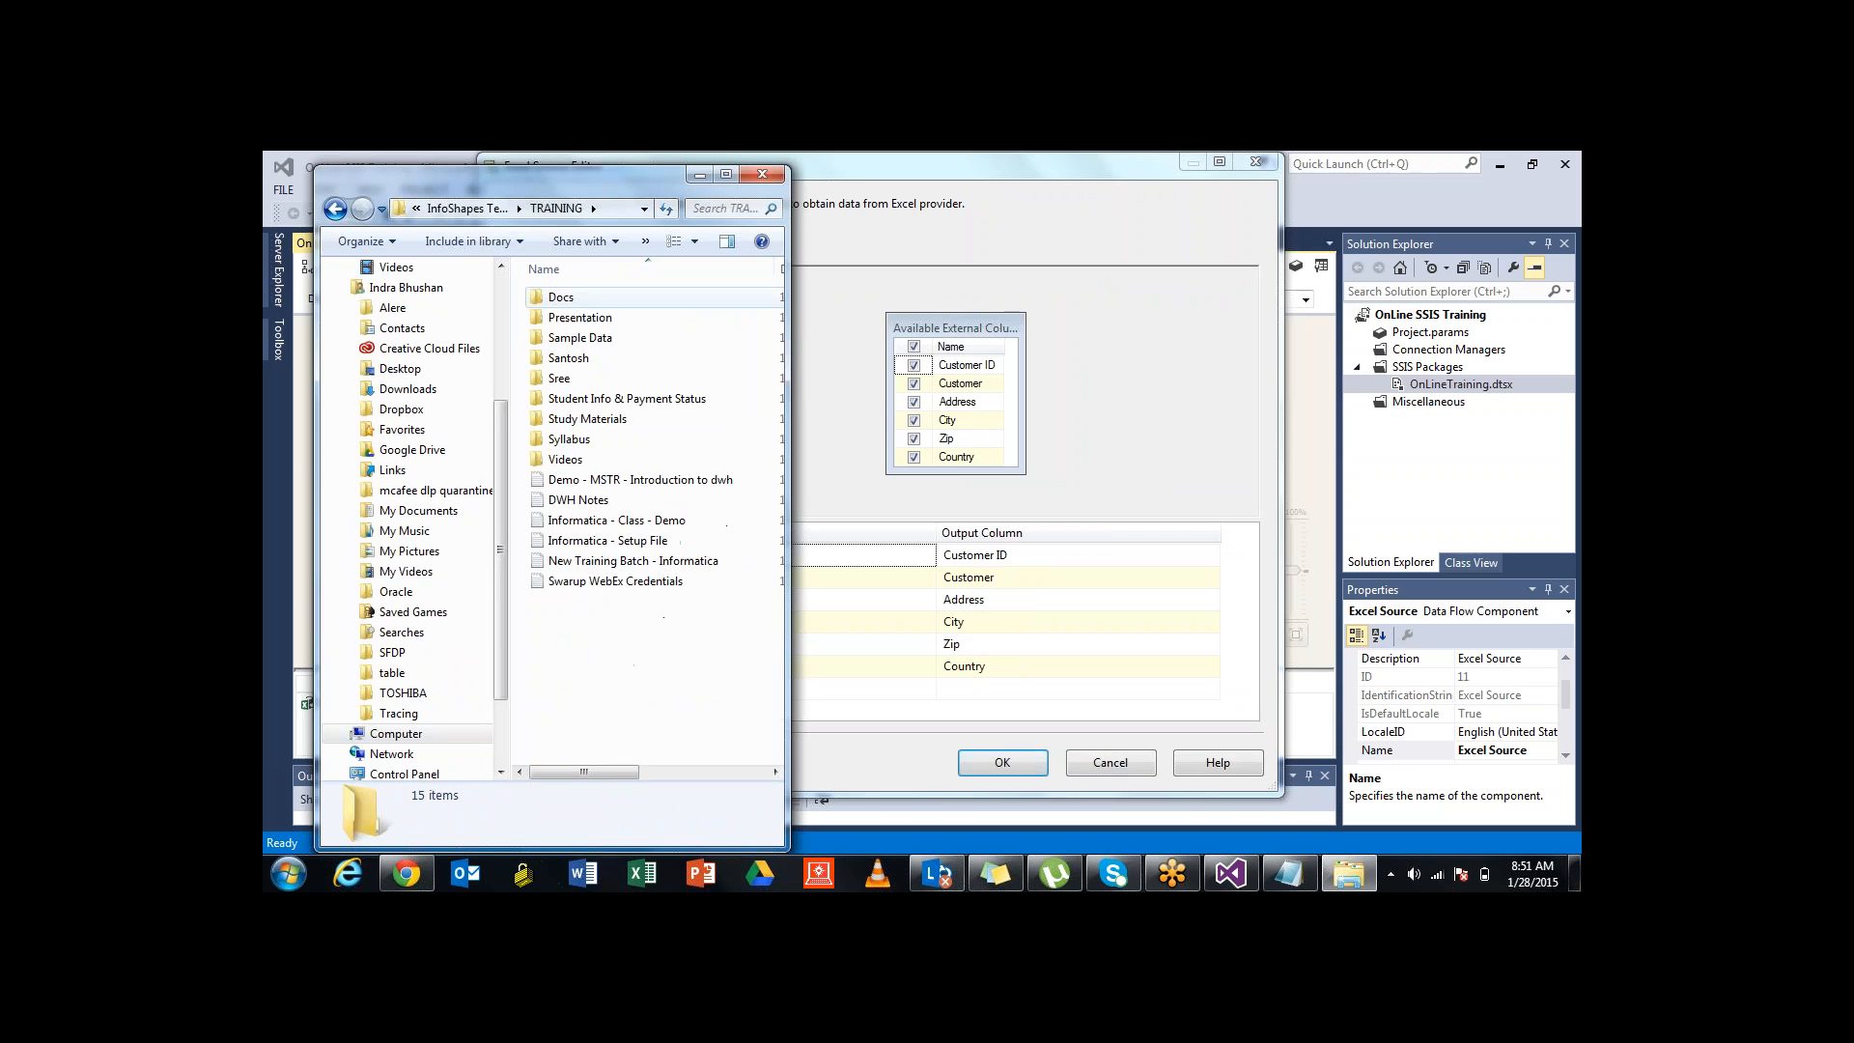
pyautogui.press('s')
pyautogui.press('t')
pyautogui.press('u')
pyautogui.press('d')
pyautogui.press('y')
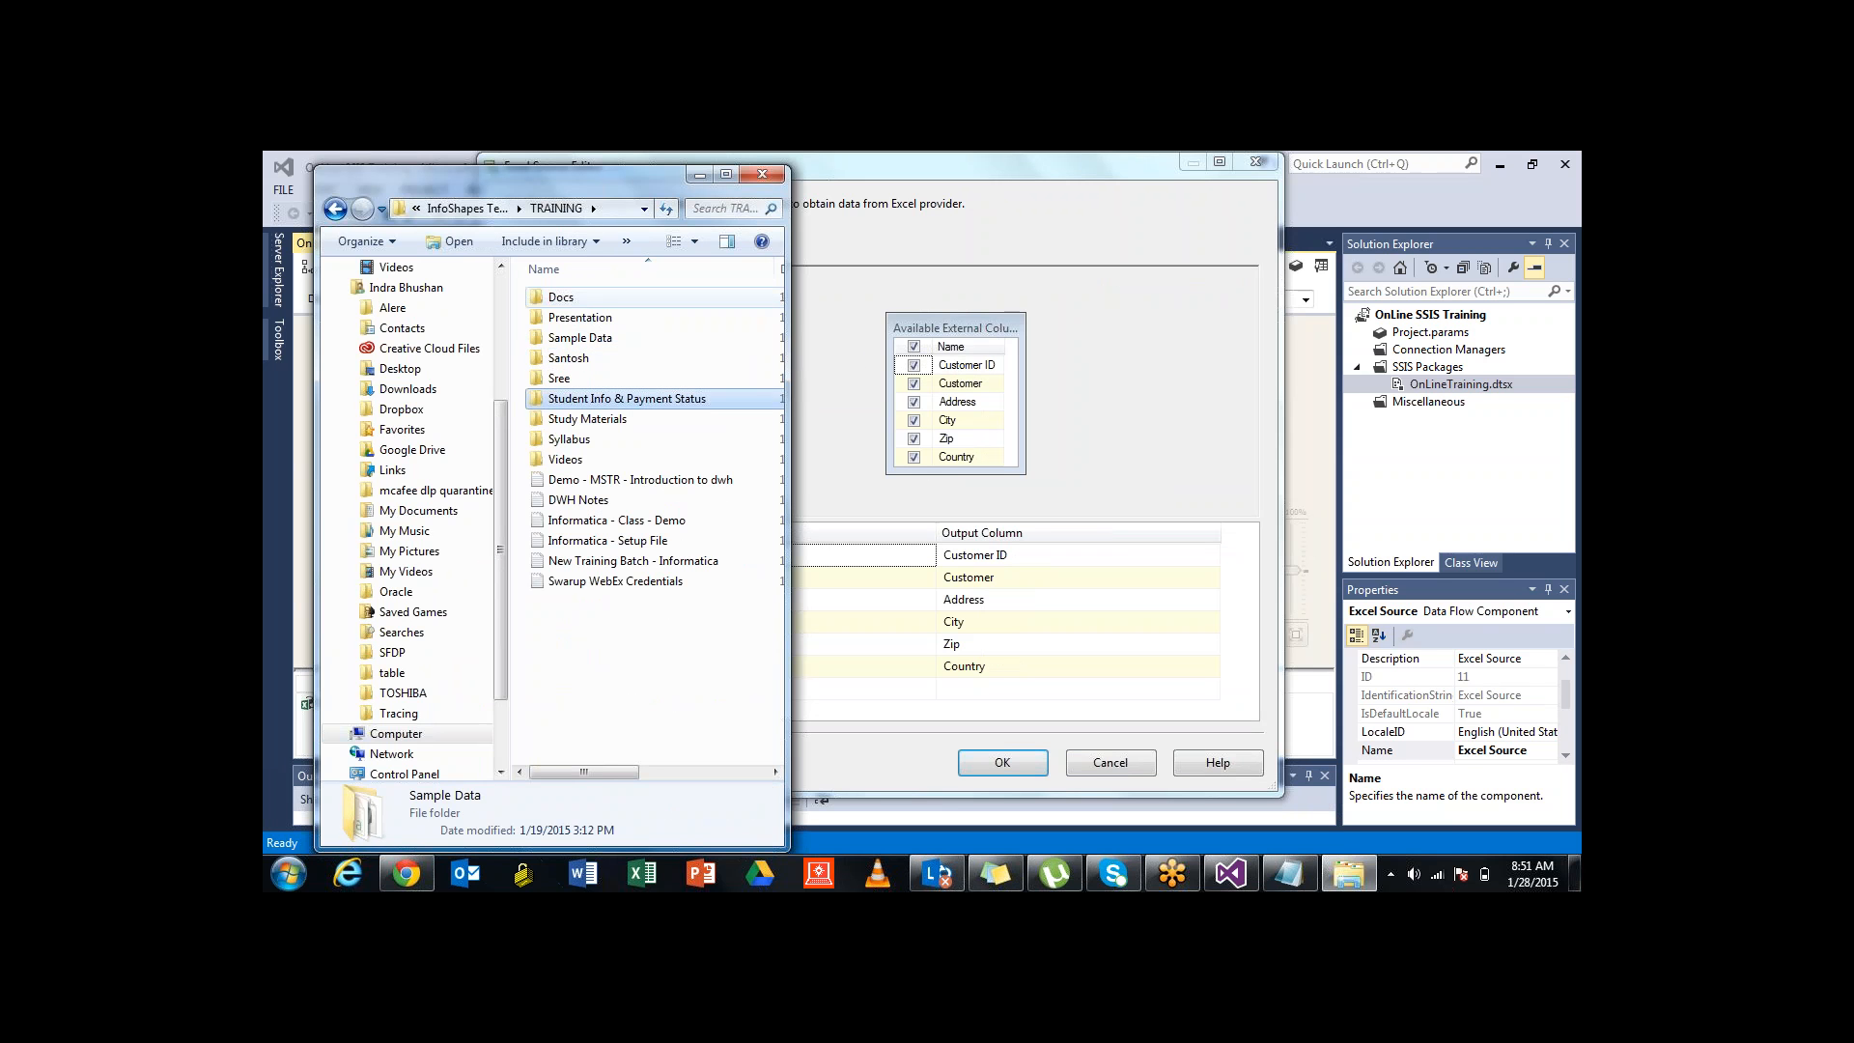
pyautogui.press('Return')
# Go through Informatica > Data Integration > Sample Files and open the Customer workbook in Excel
pyautogui.press('i')
pyautogui.press('n')
pyautogui.press('f')
pyautogui.press('o')
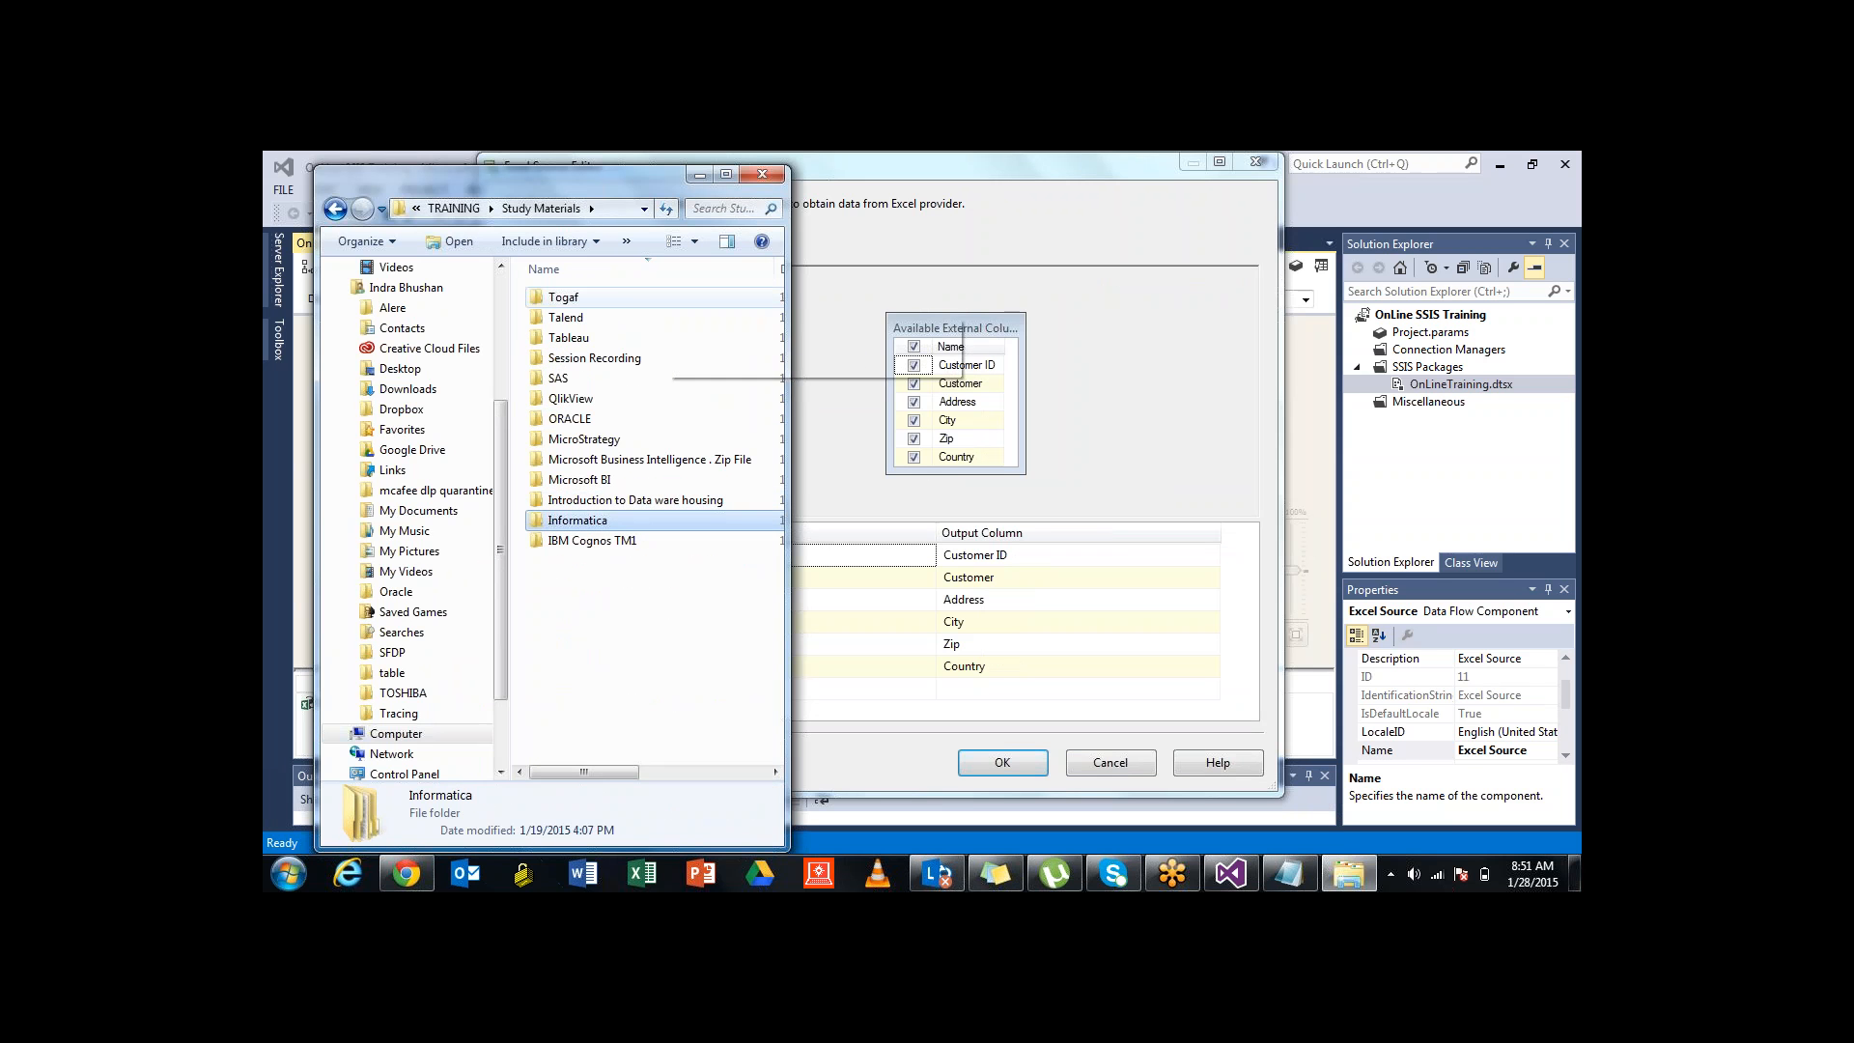
pyautogui.press('Return')
pyautogui.press('d')
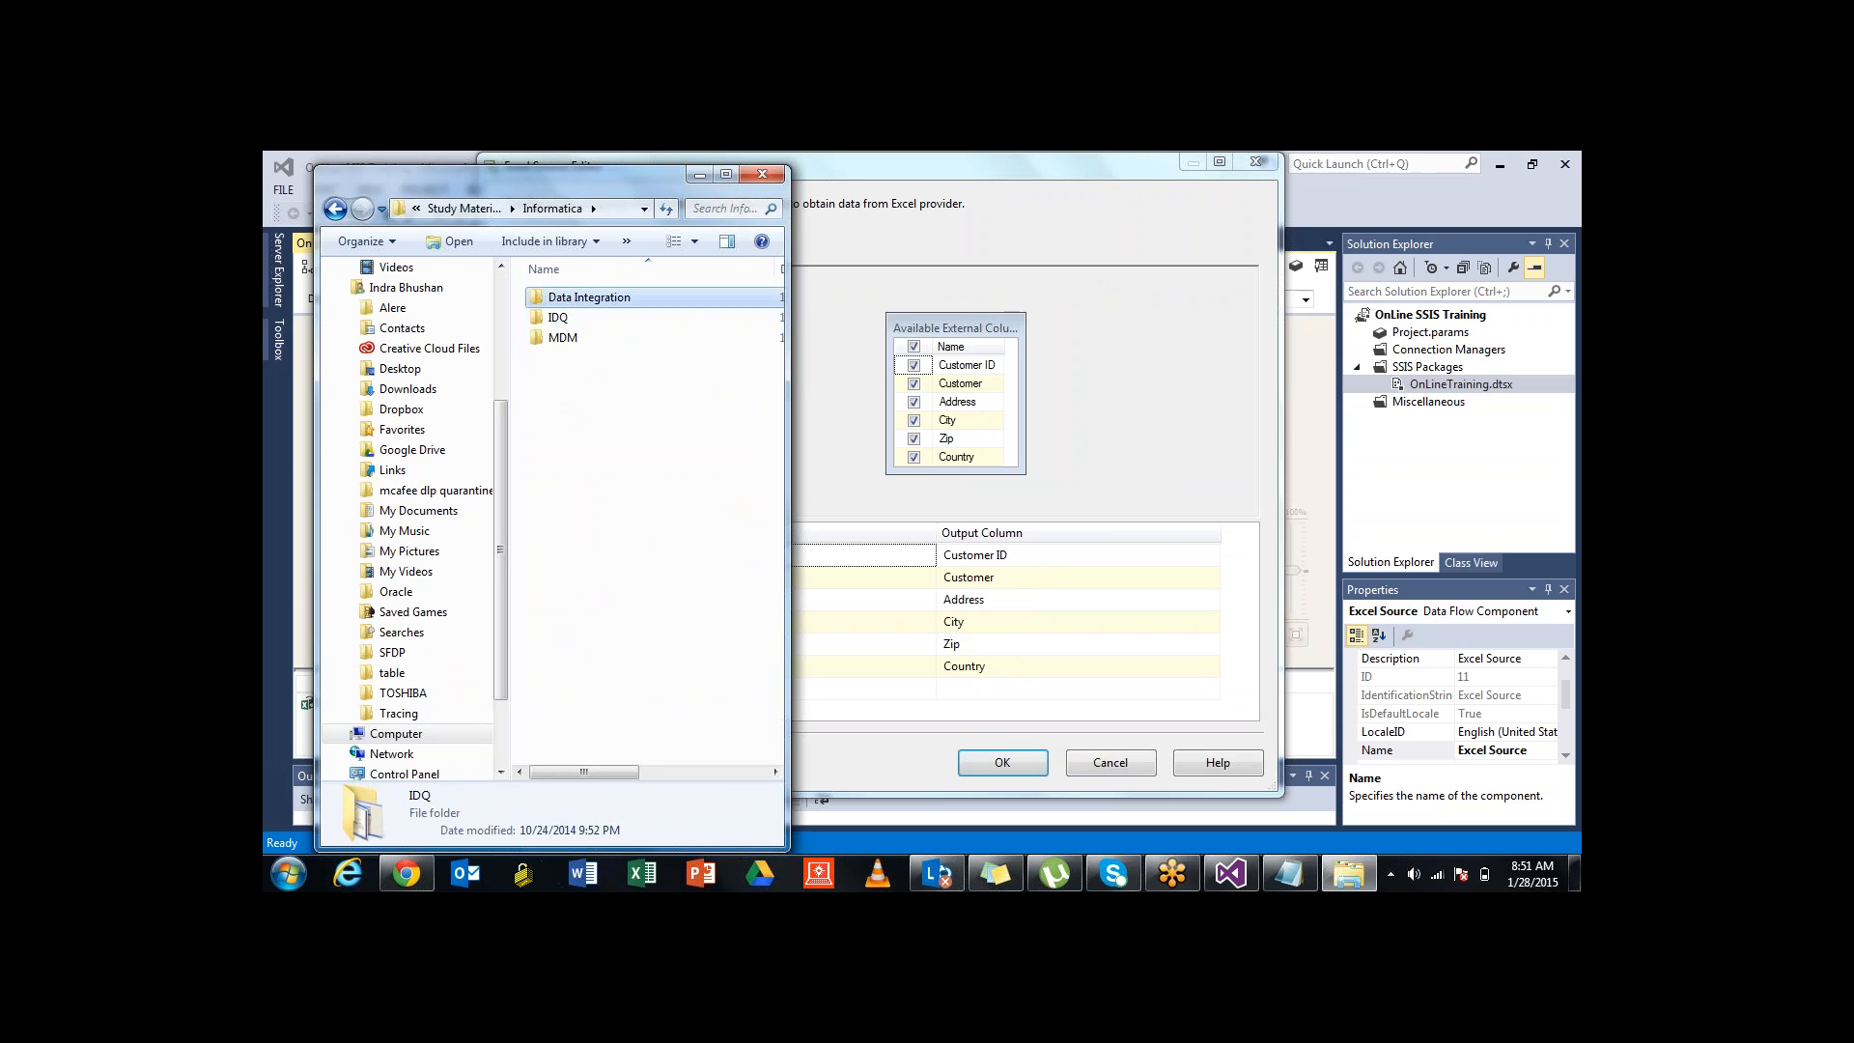
pyautogui.press('Return')
pyautogui.press('s')
pyautogui.press('Return')
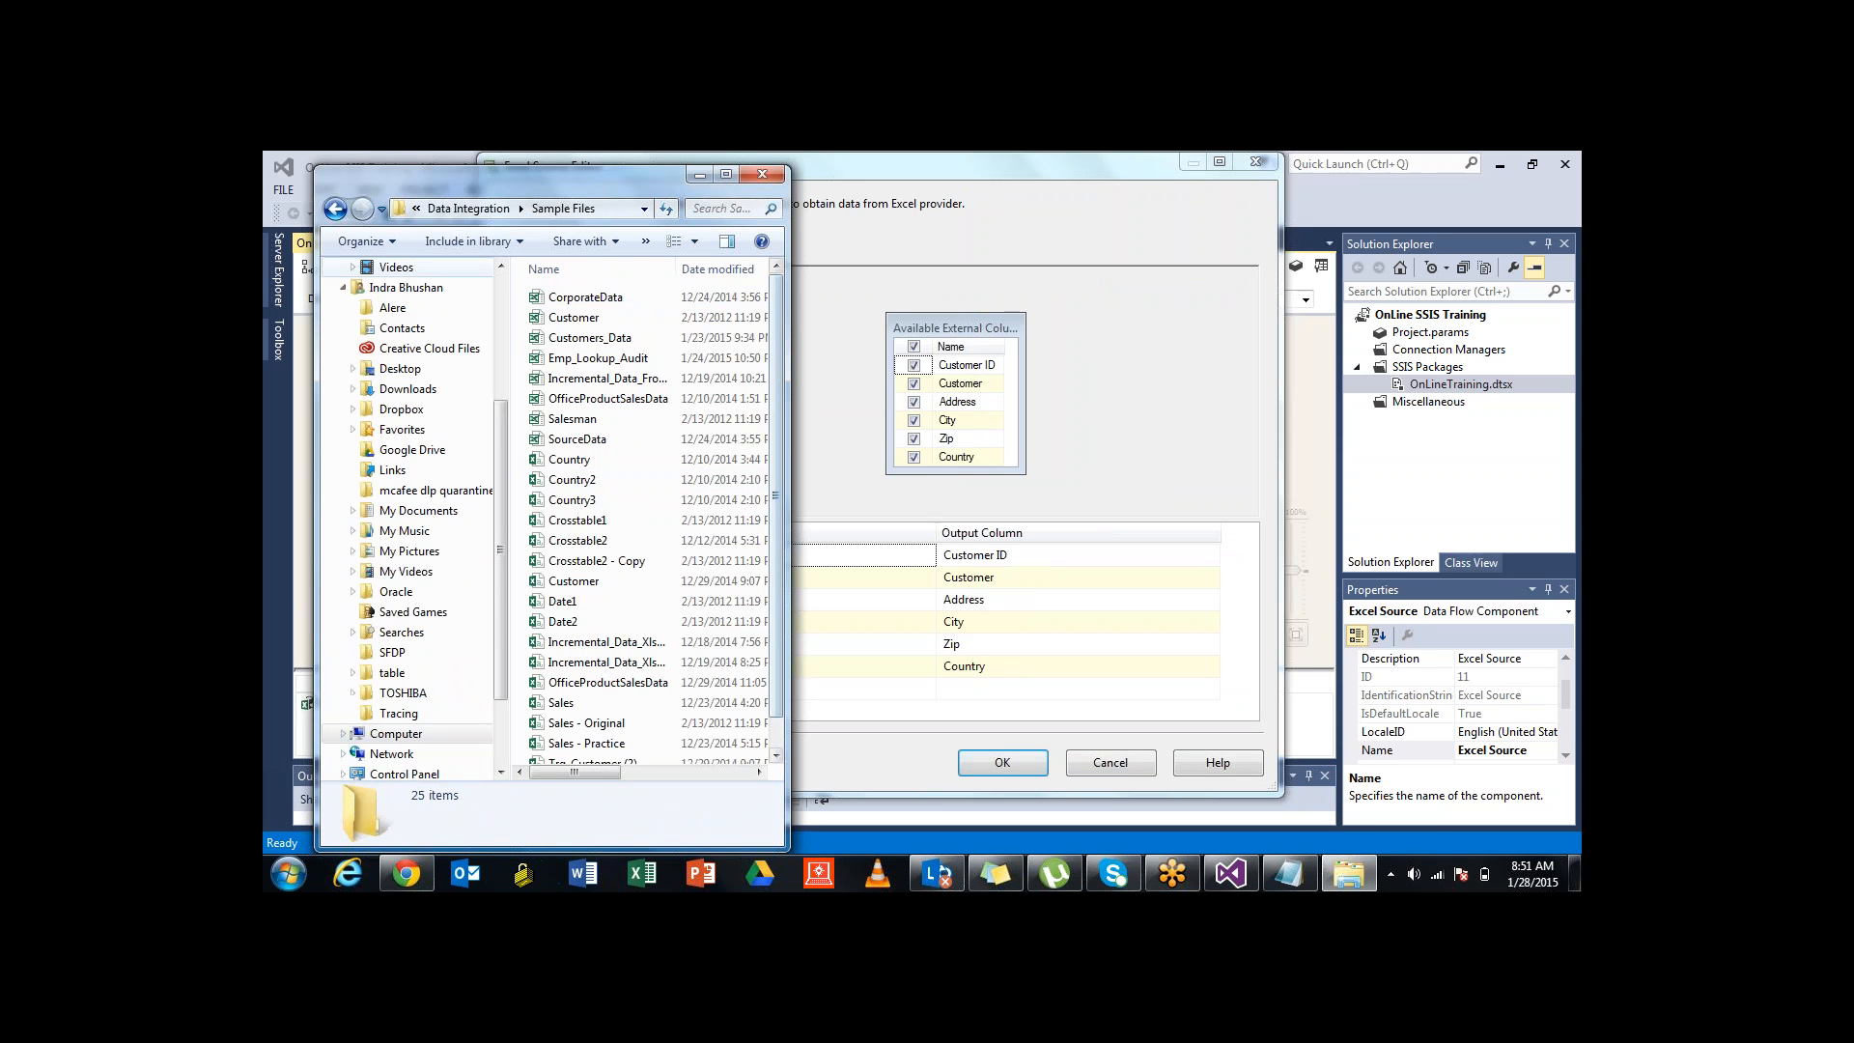
pyautogui.click(574, 318)
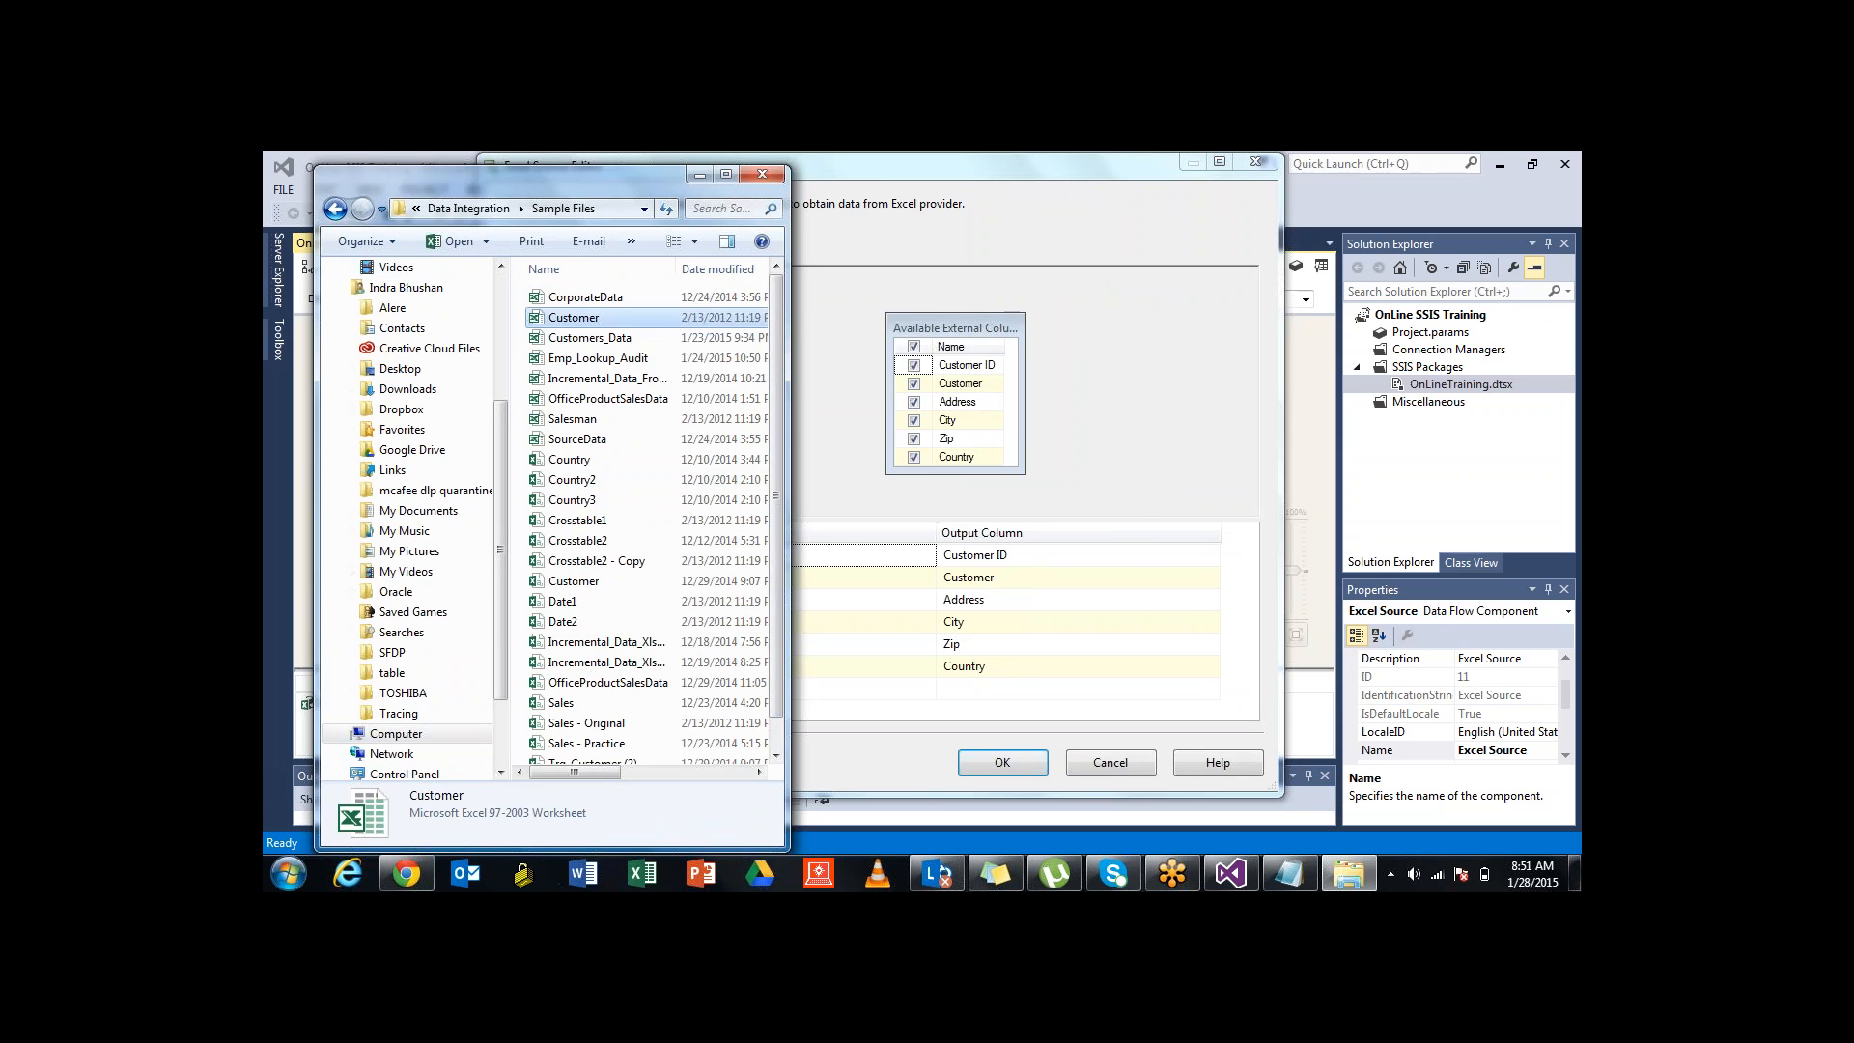
pyautogui.press('Return')
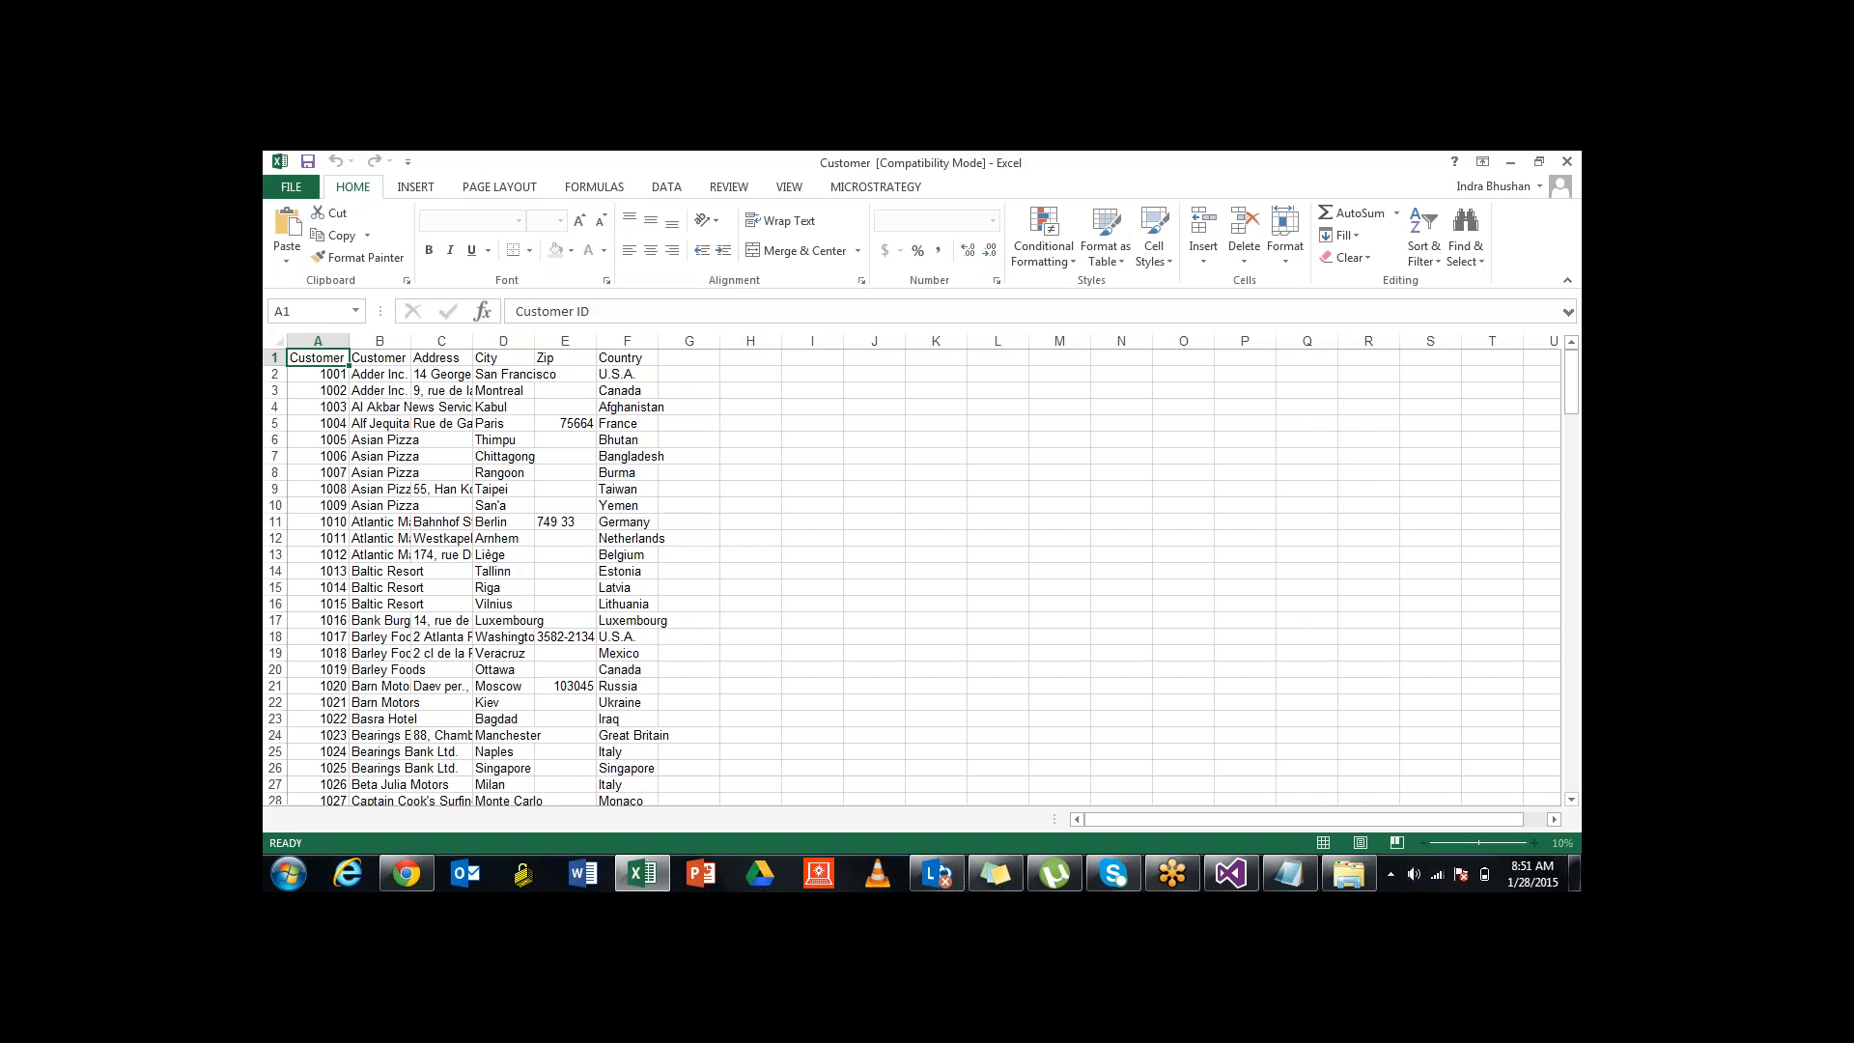
# Review the CUSTOMER sheet's Customer ID and Customer headers and rows, then close Excel
pyautogui.click(380, 359)
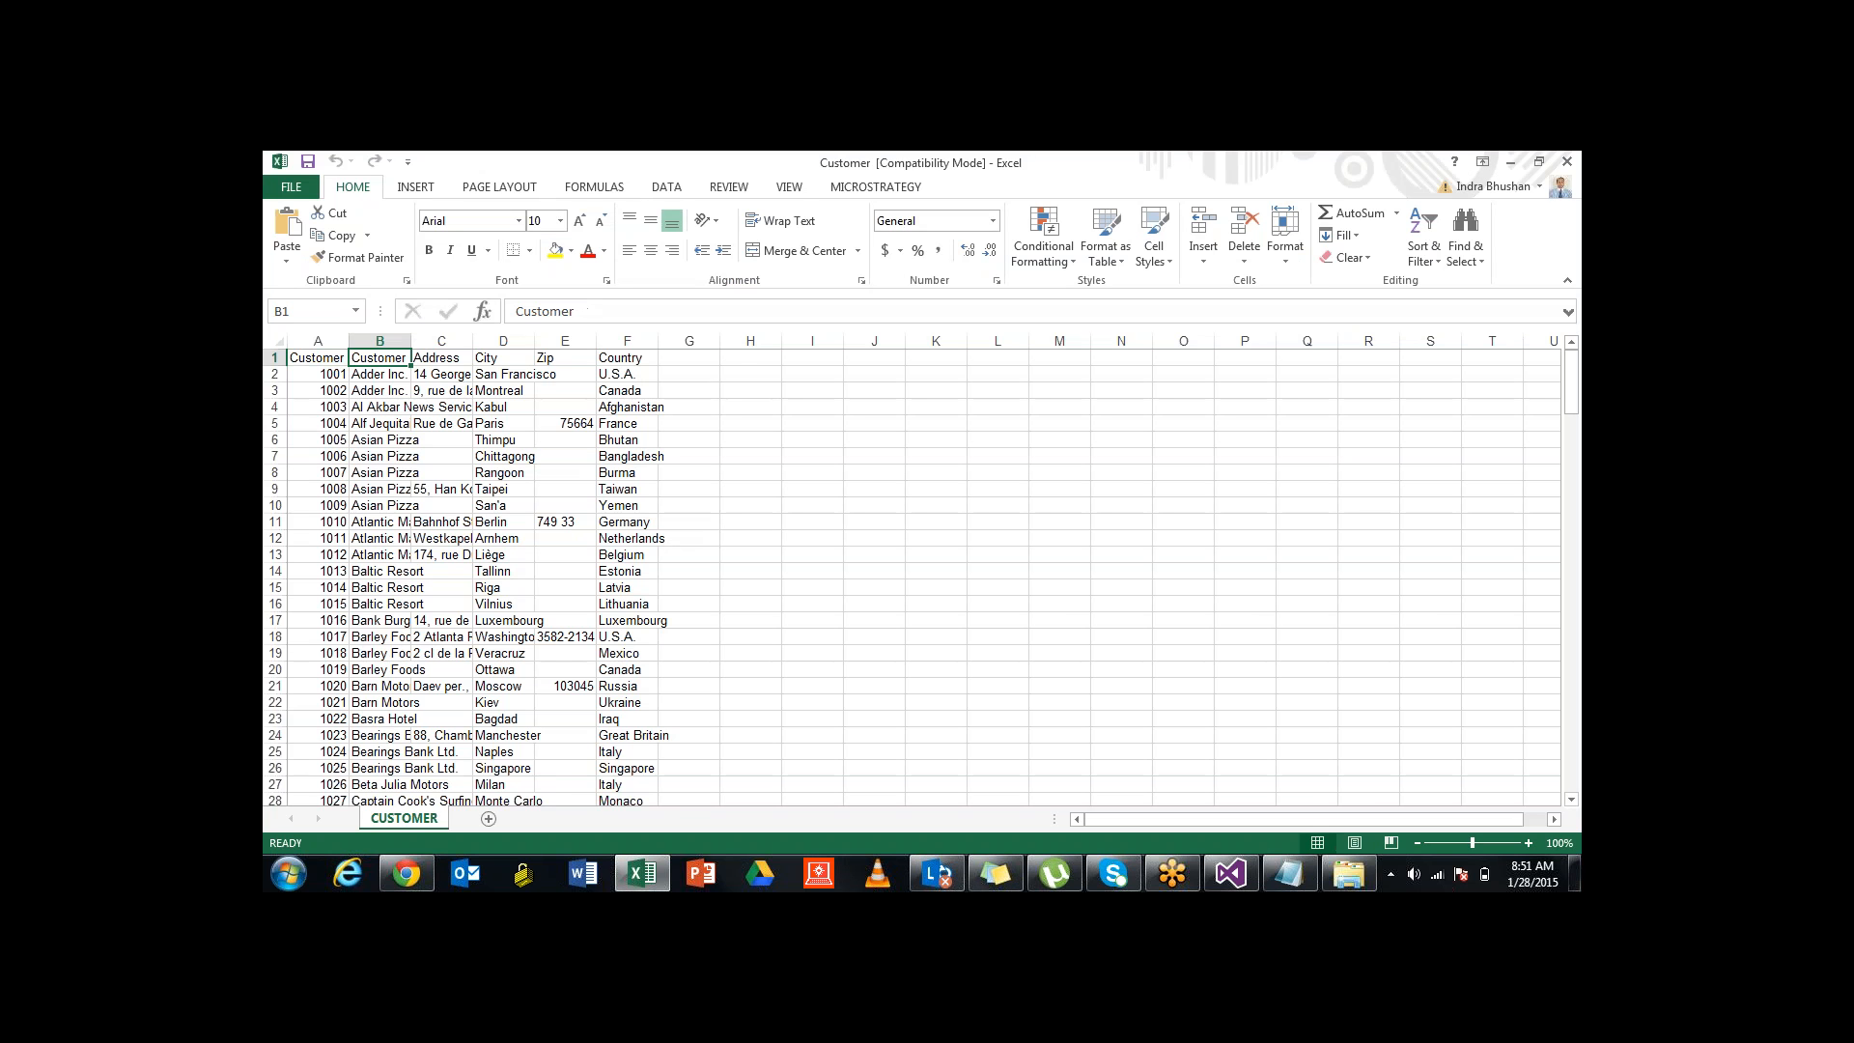
pyautogui.click(317, 358)
pyautogui.press('Right')
pyautogui.press('Right')
pyautogui.press('Right')
pyautogui.press('Right')
pyautogui.press('Right')
pyautogui.scroll(-7, 917, 579)
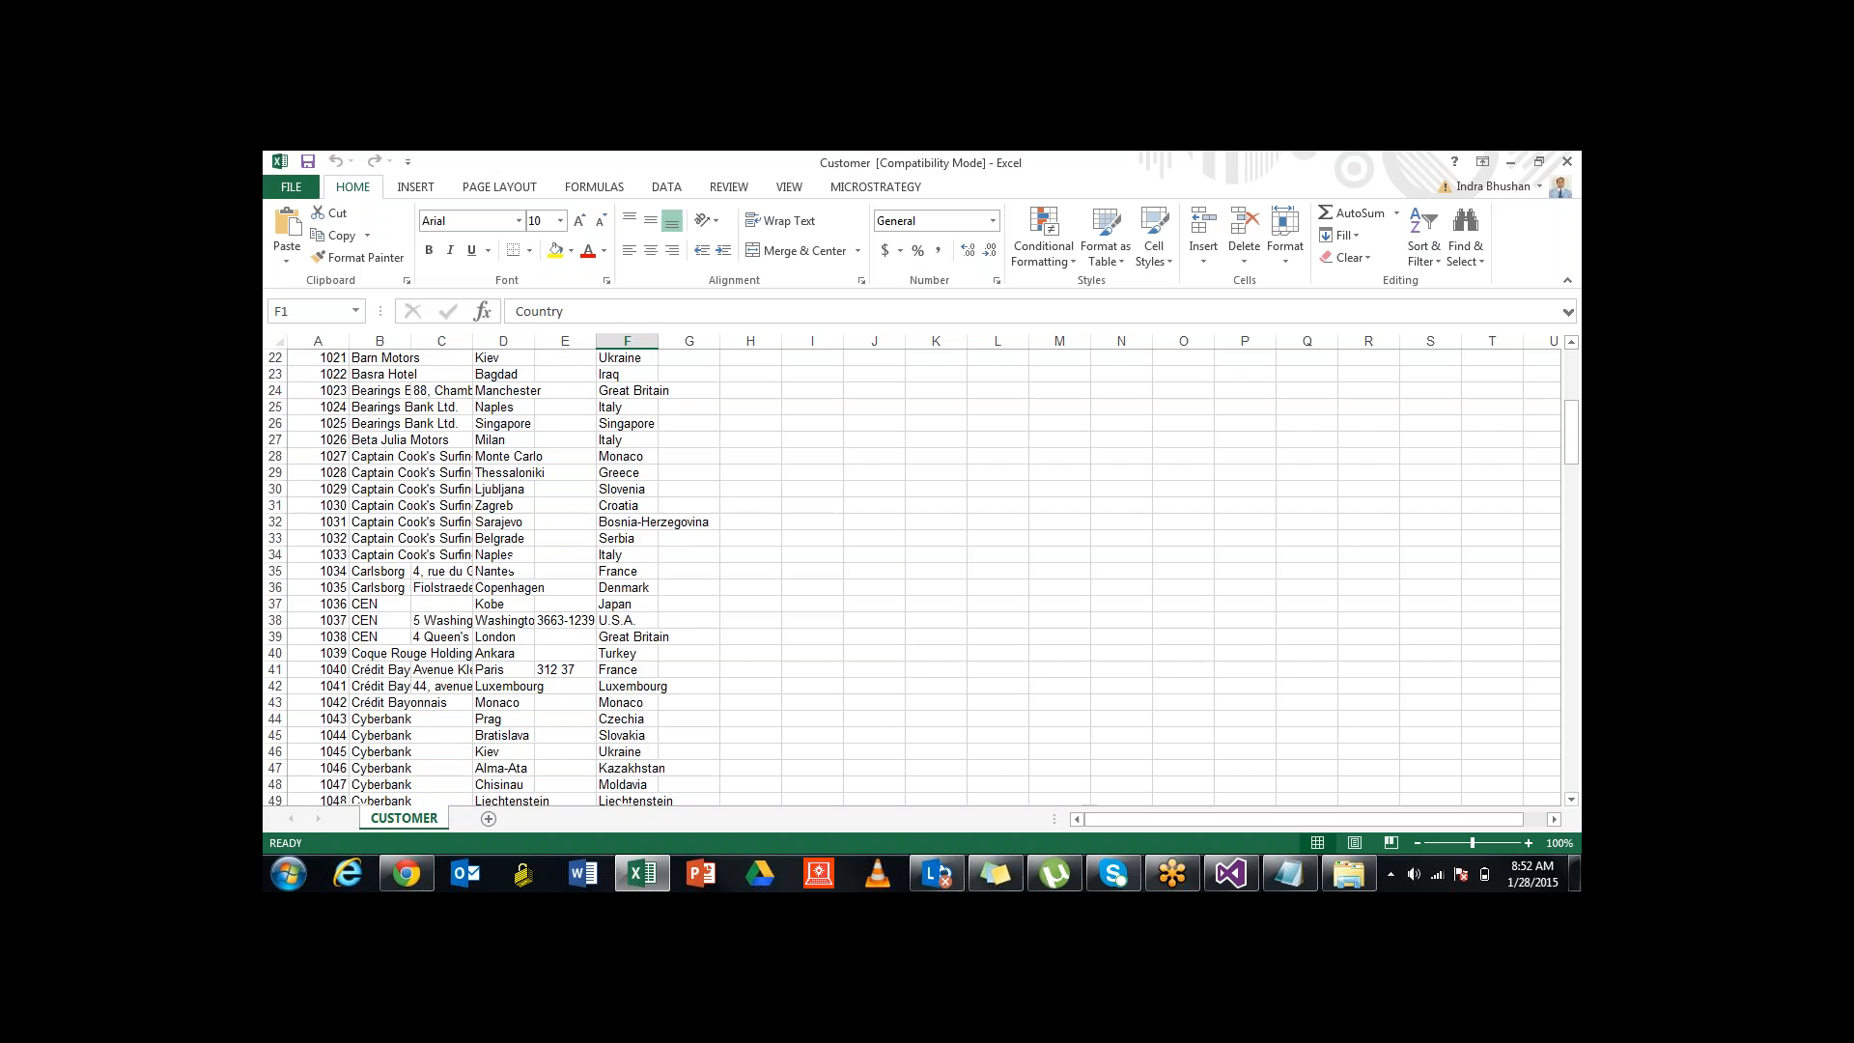
pyautogui.scroll(-2, 918, 579)
pyautogui.scroll(3, 918, 580)
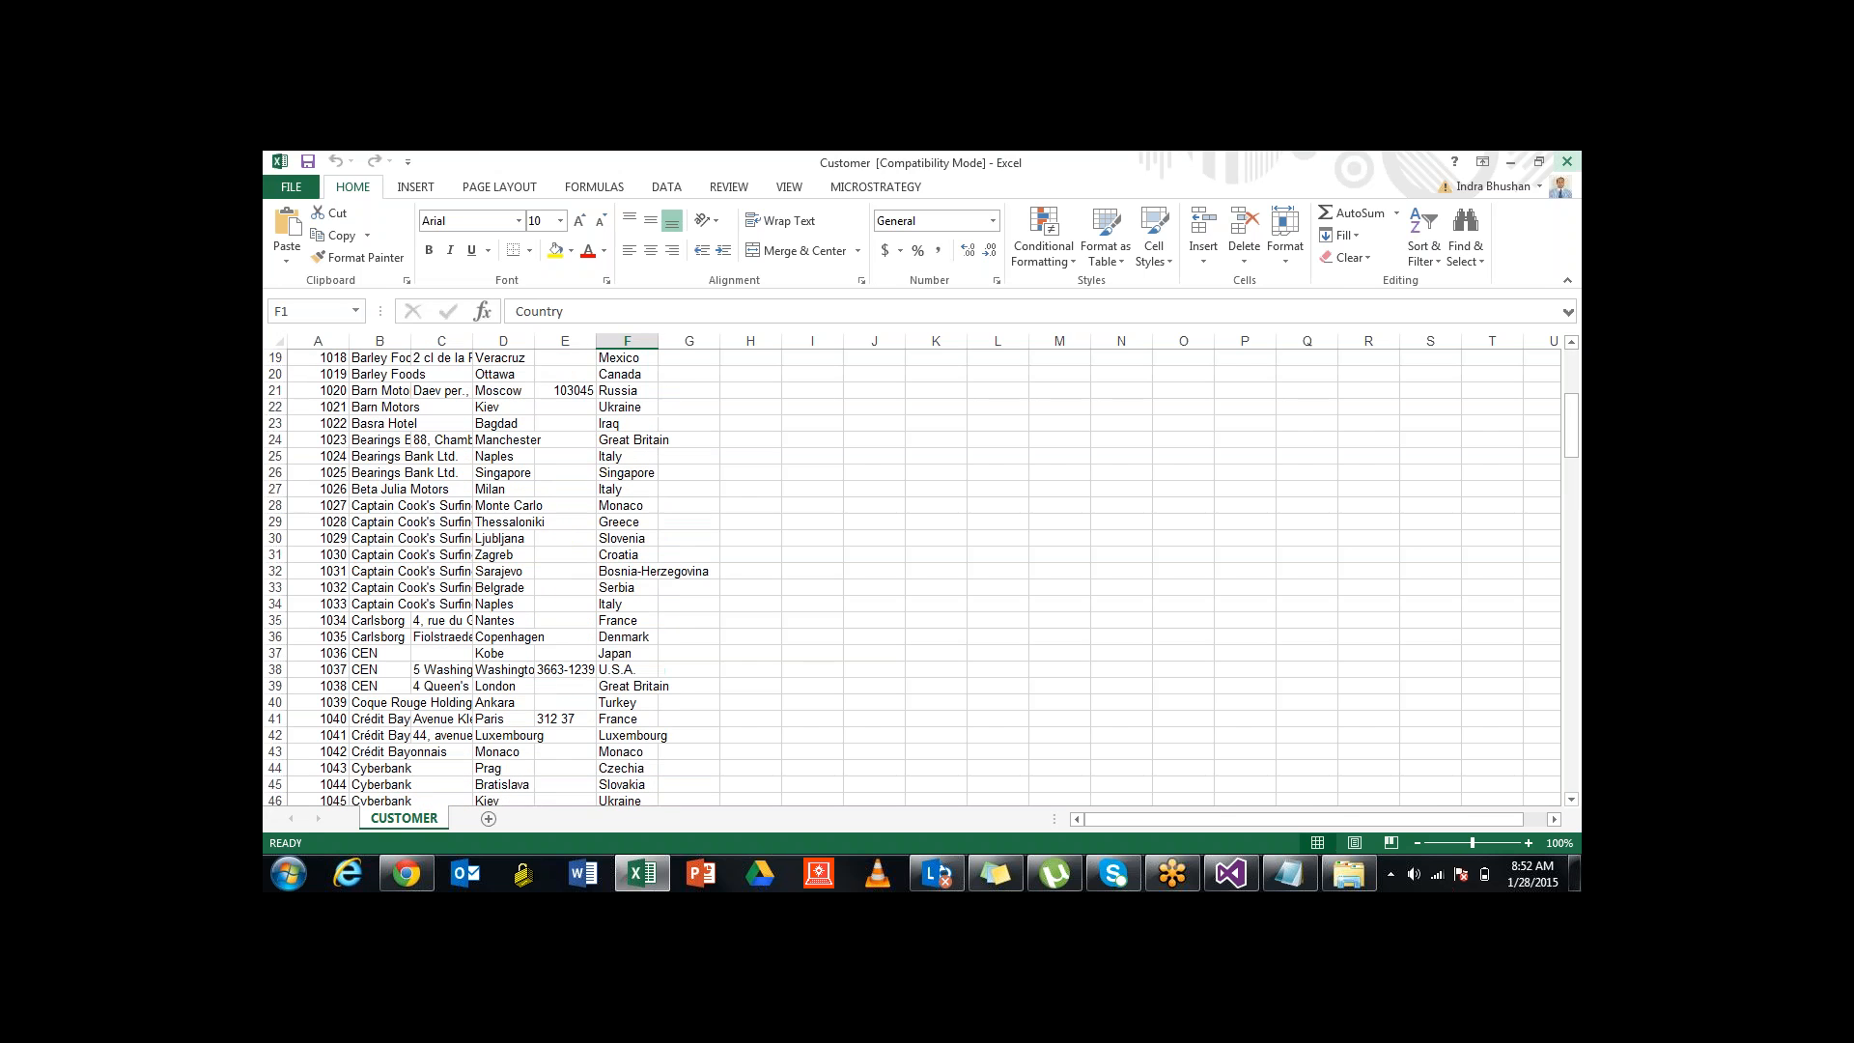
pyautogui.click(1567, 162)
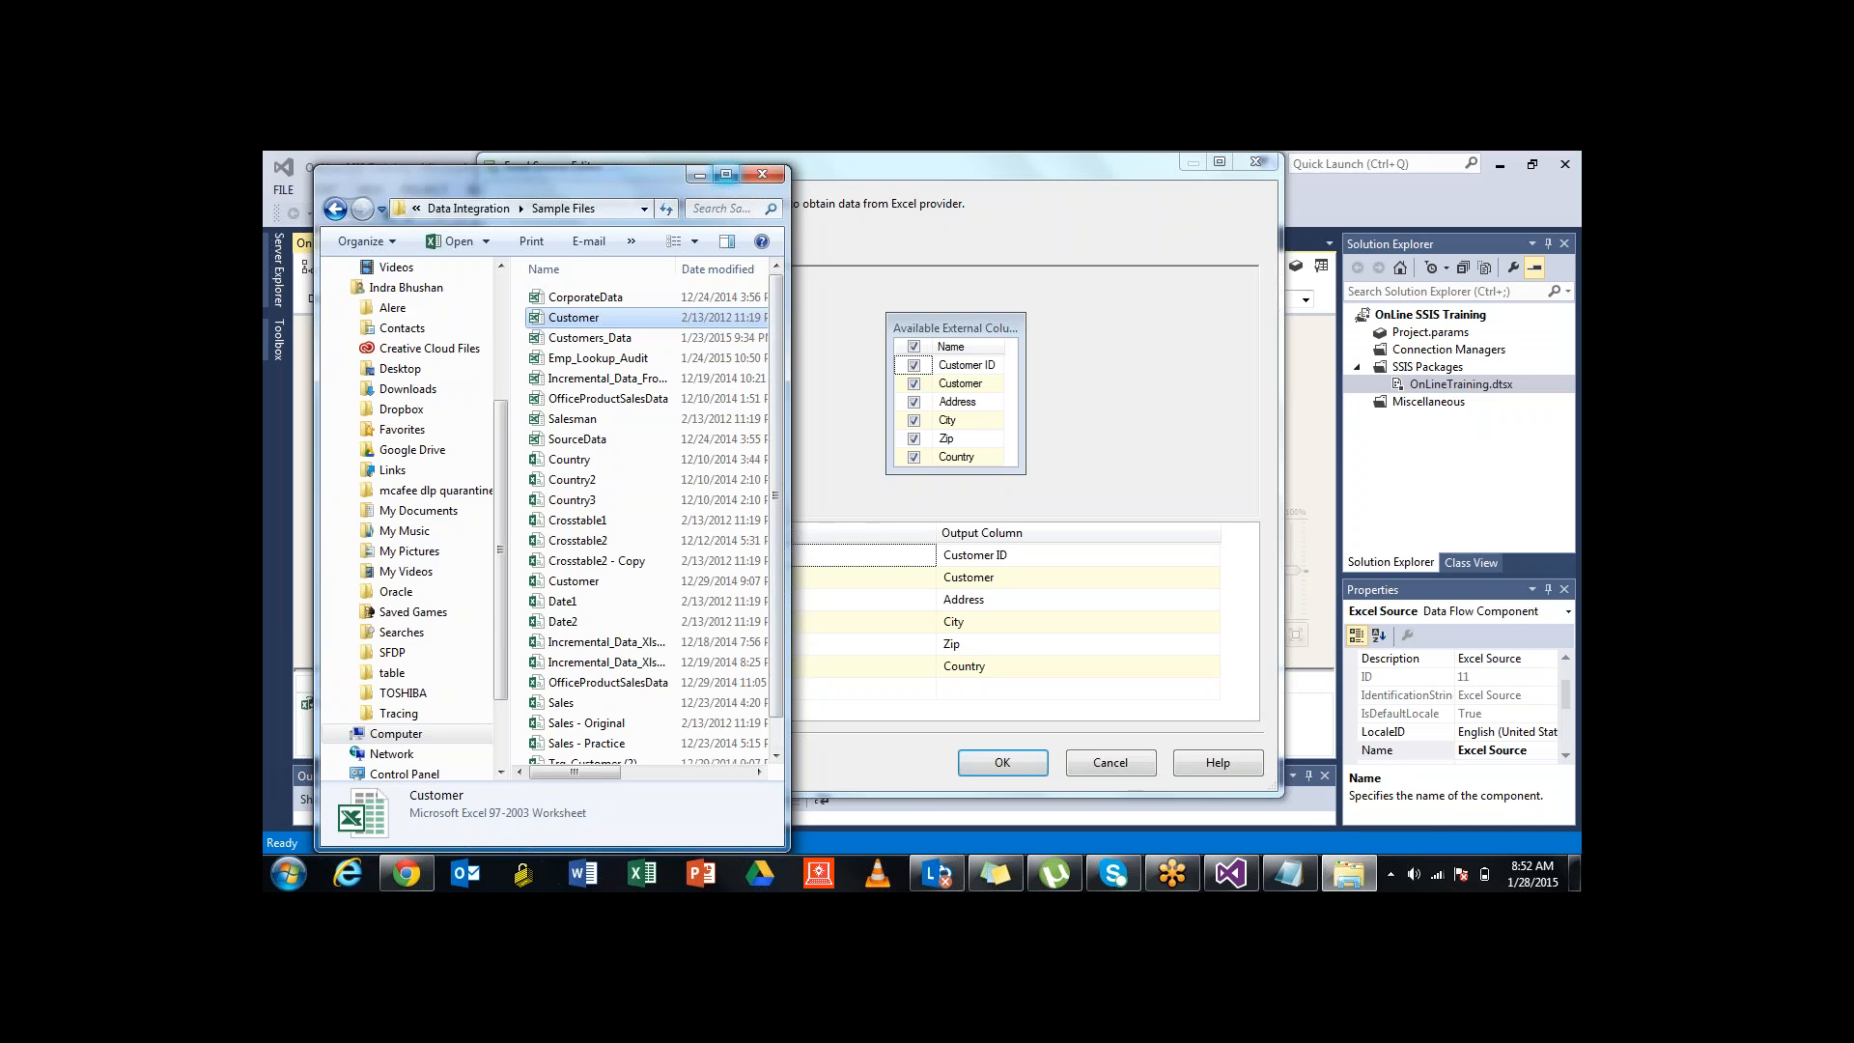
# Minimize the file browser and preview the Excel Source's CUSTOMER$ sheet data from Connection Manager
pyautogui.click(700, 175)
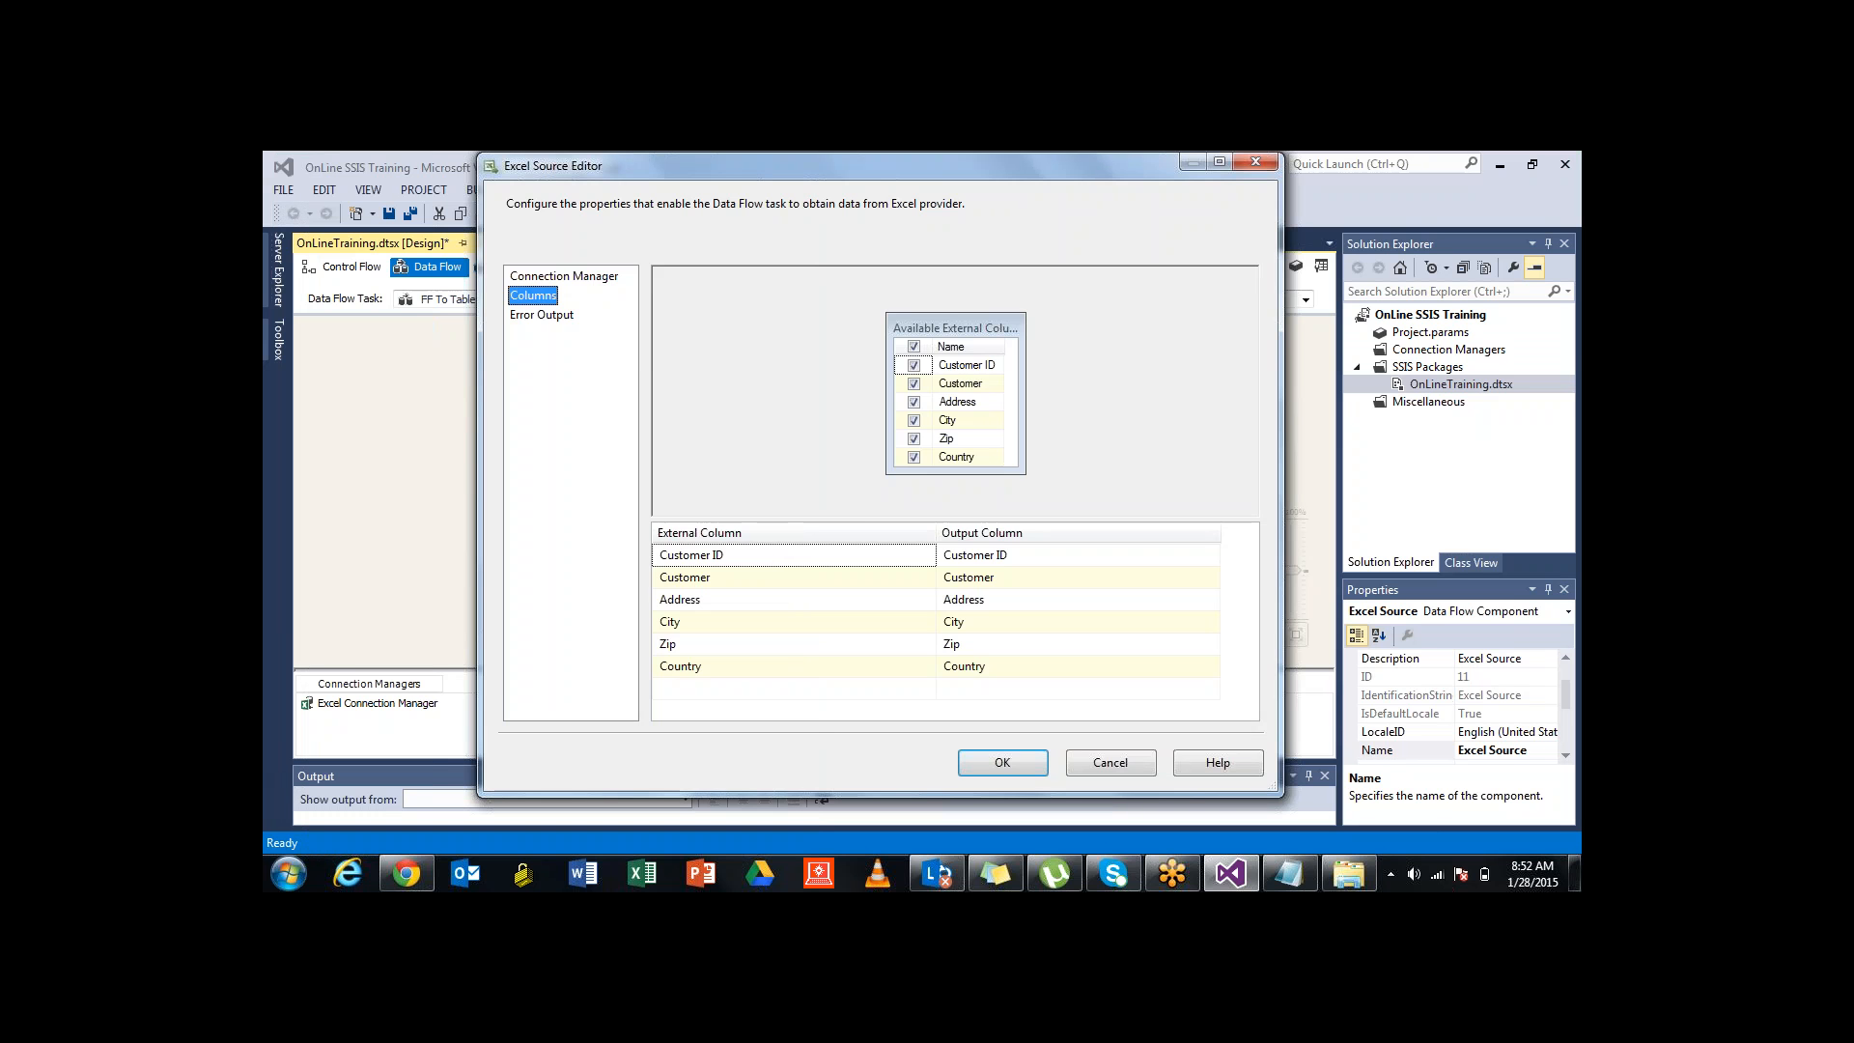
pyautogui.click(564, 276)
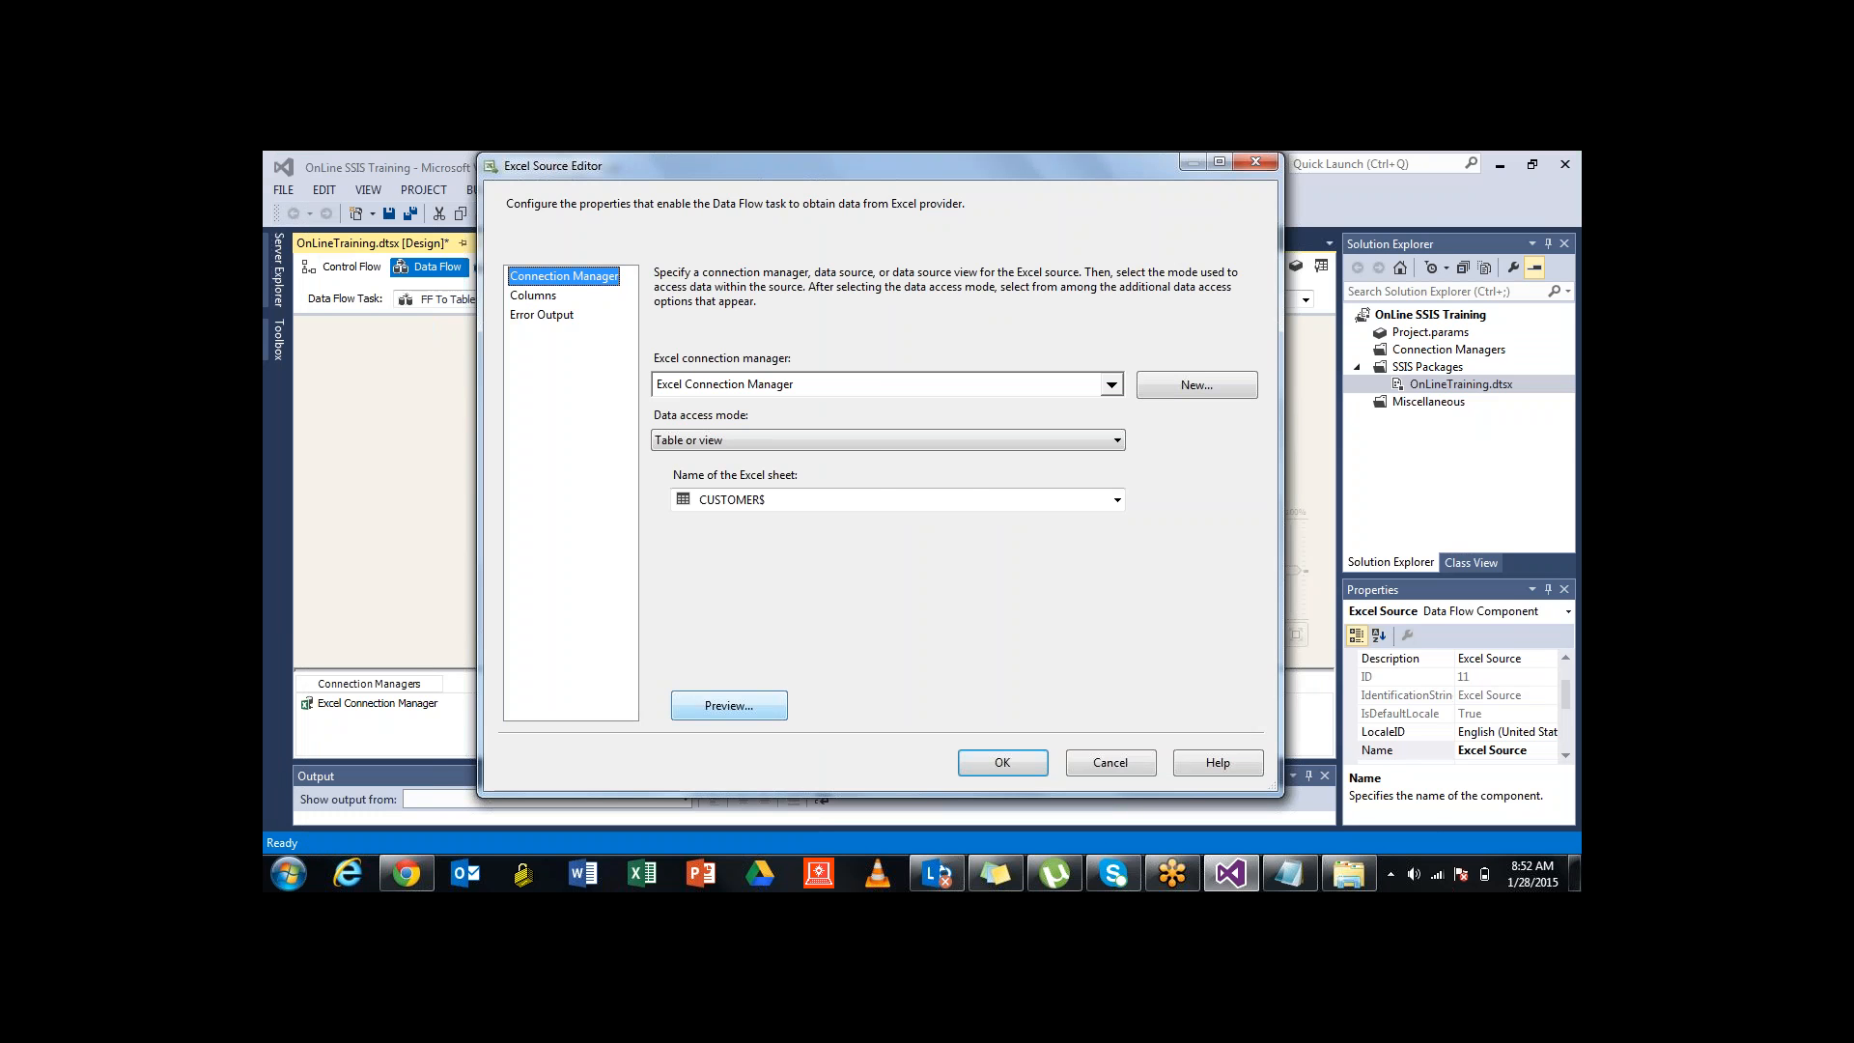
pyautogui.click(729, 705)
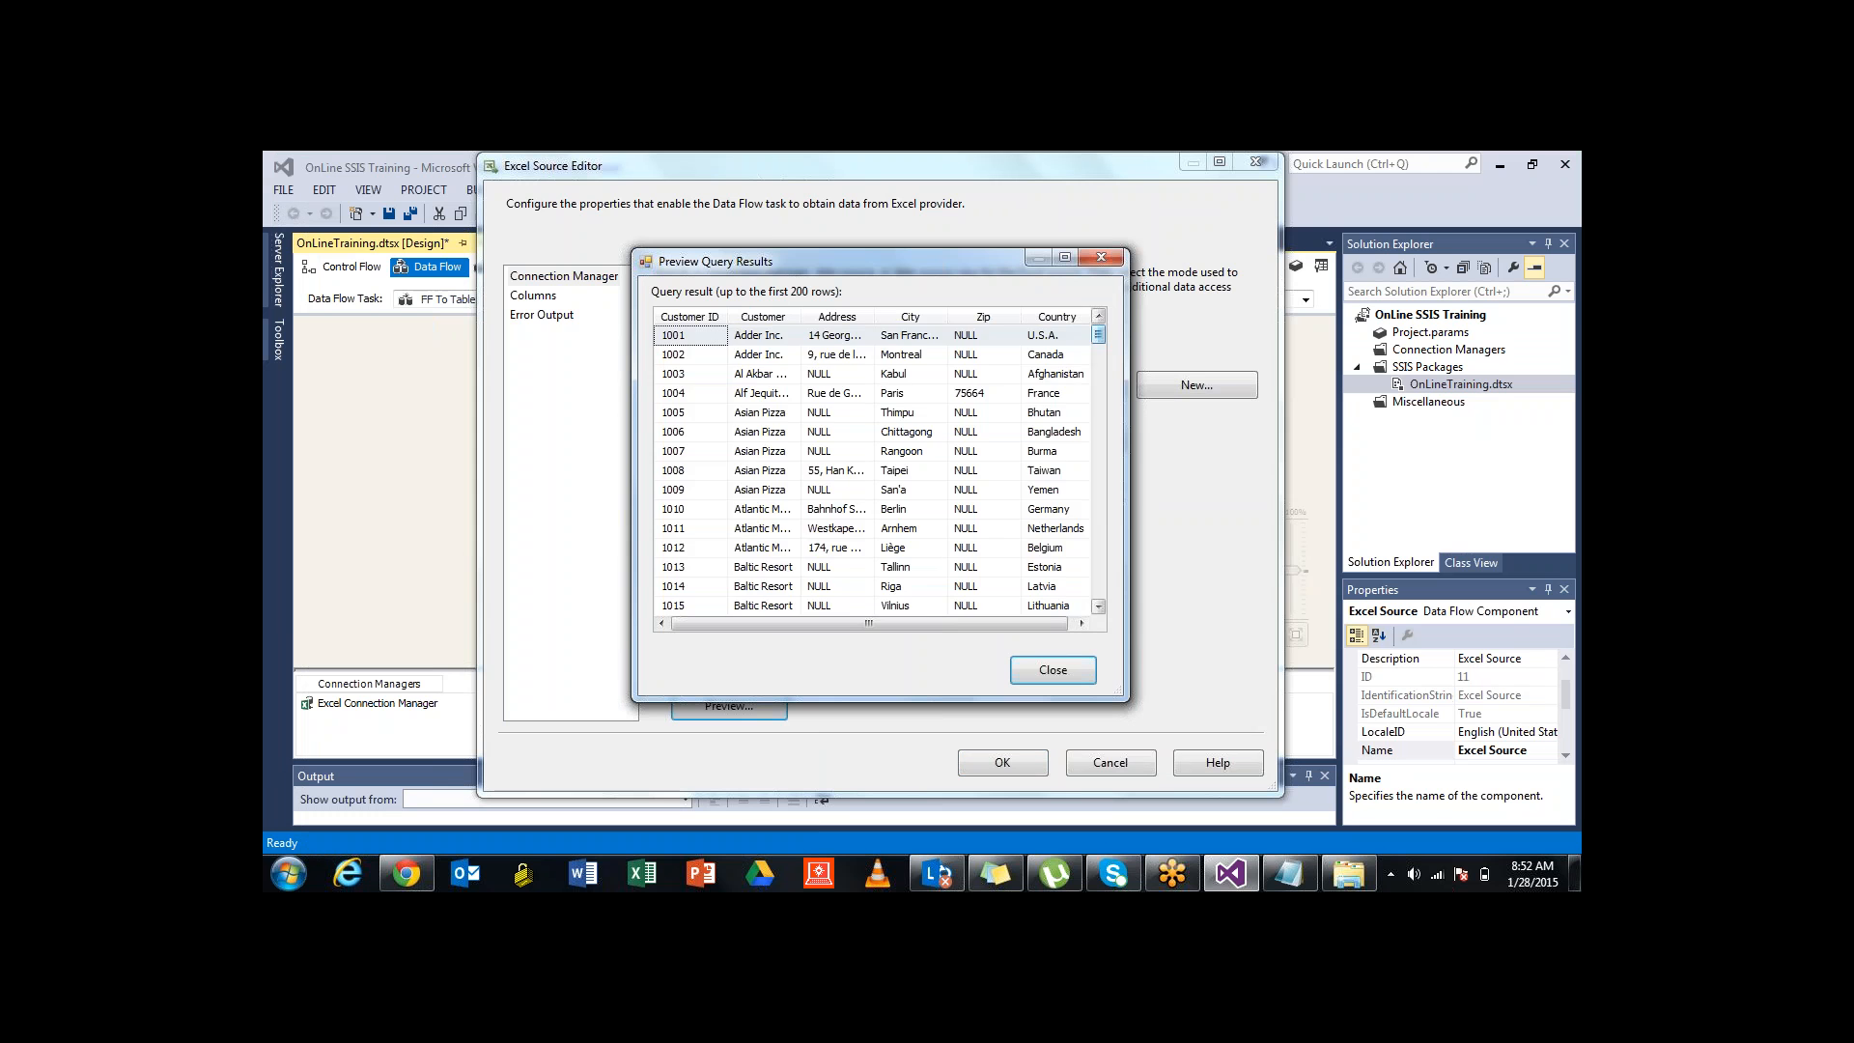
pyautogui.moveTo(1098, 334)
pyautogui.mouseDown()
pyautogui.moveTo(1098, 560)
pyautogui.moveTo(1098, 335)
pyautogui.mouseUp()
pyautogui.click(1101, 257)
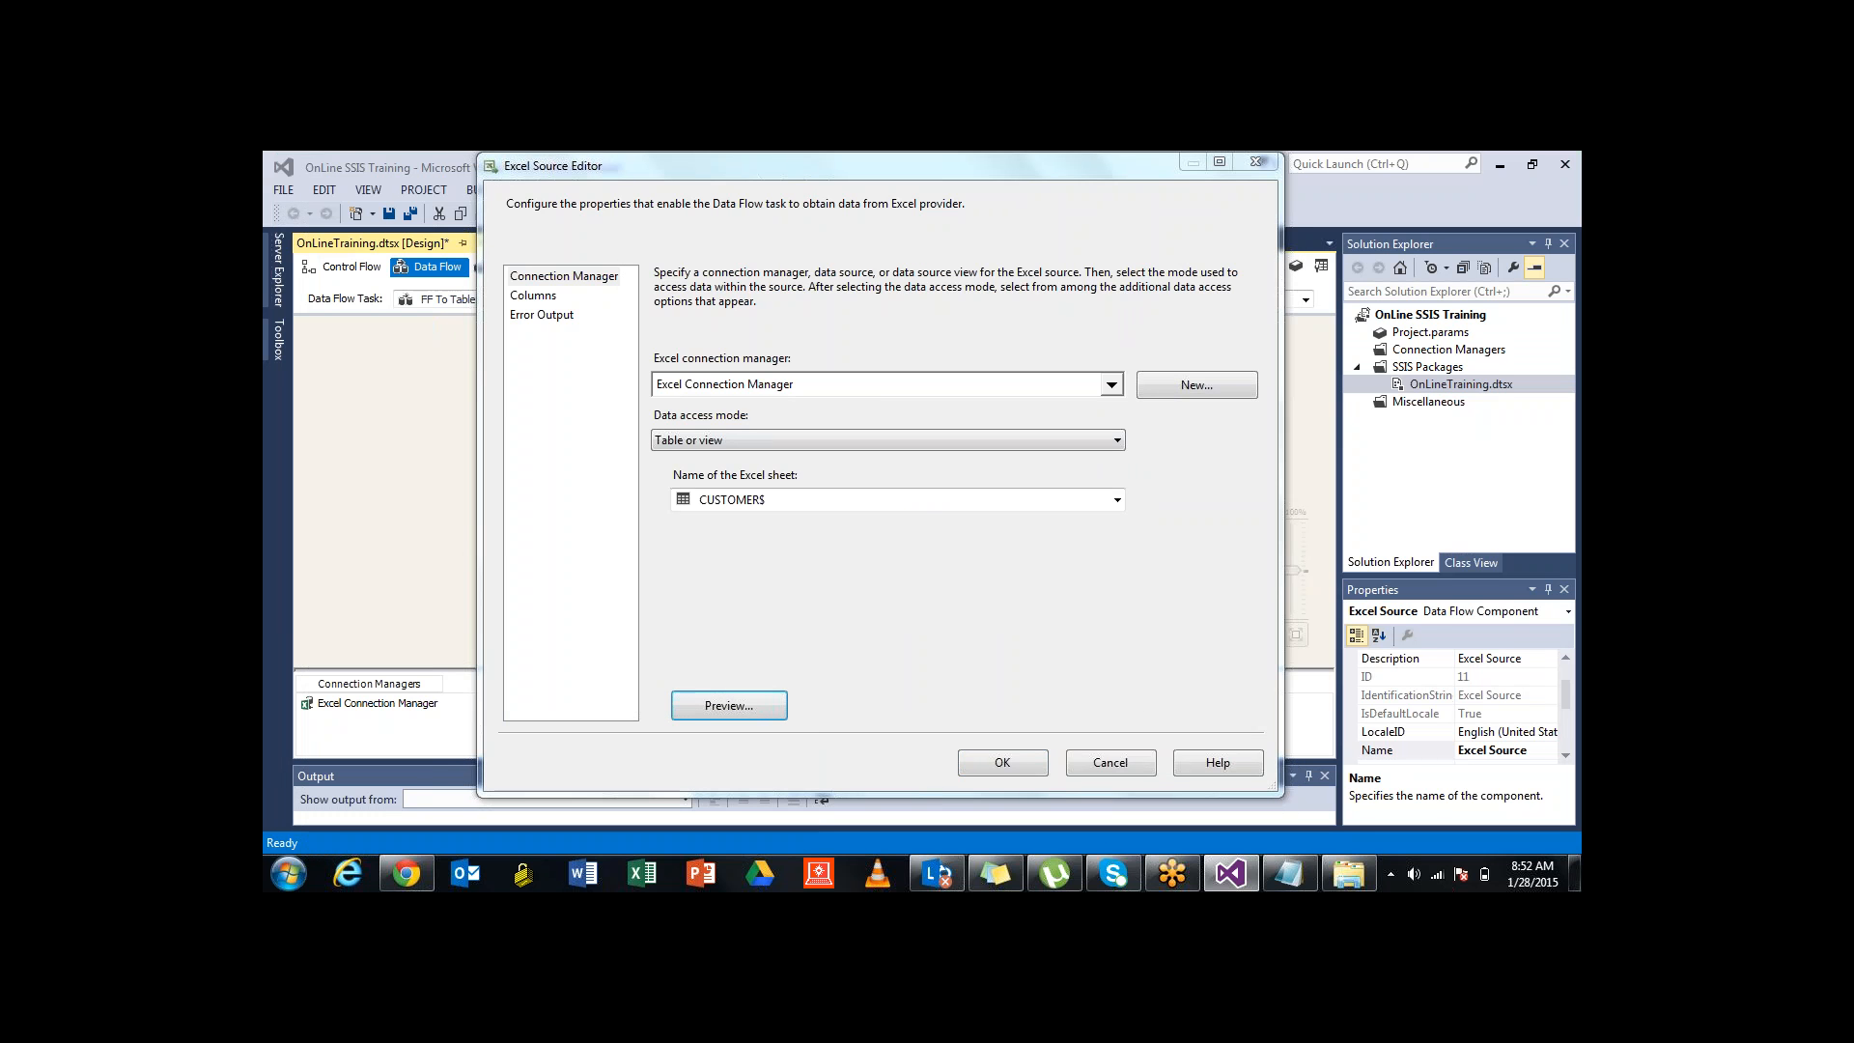
# Preview the customer rows once more, then accept the Excel Source Editor with OK
pyautogui.click(763, 706)
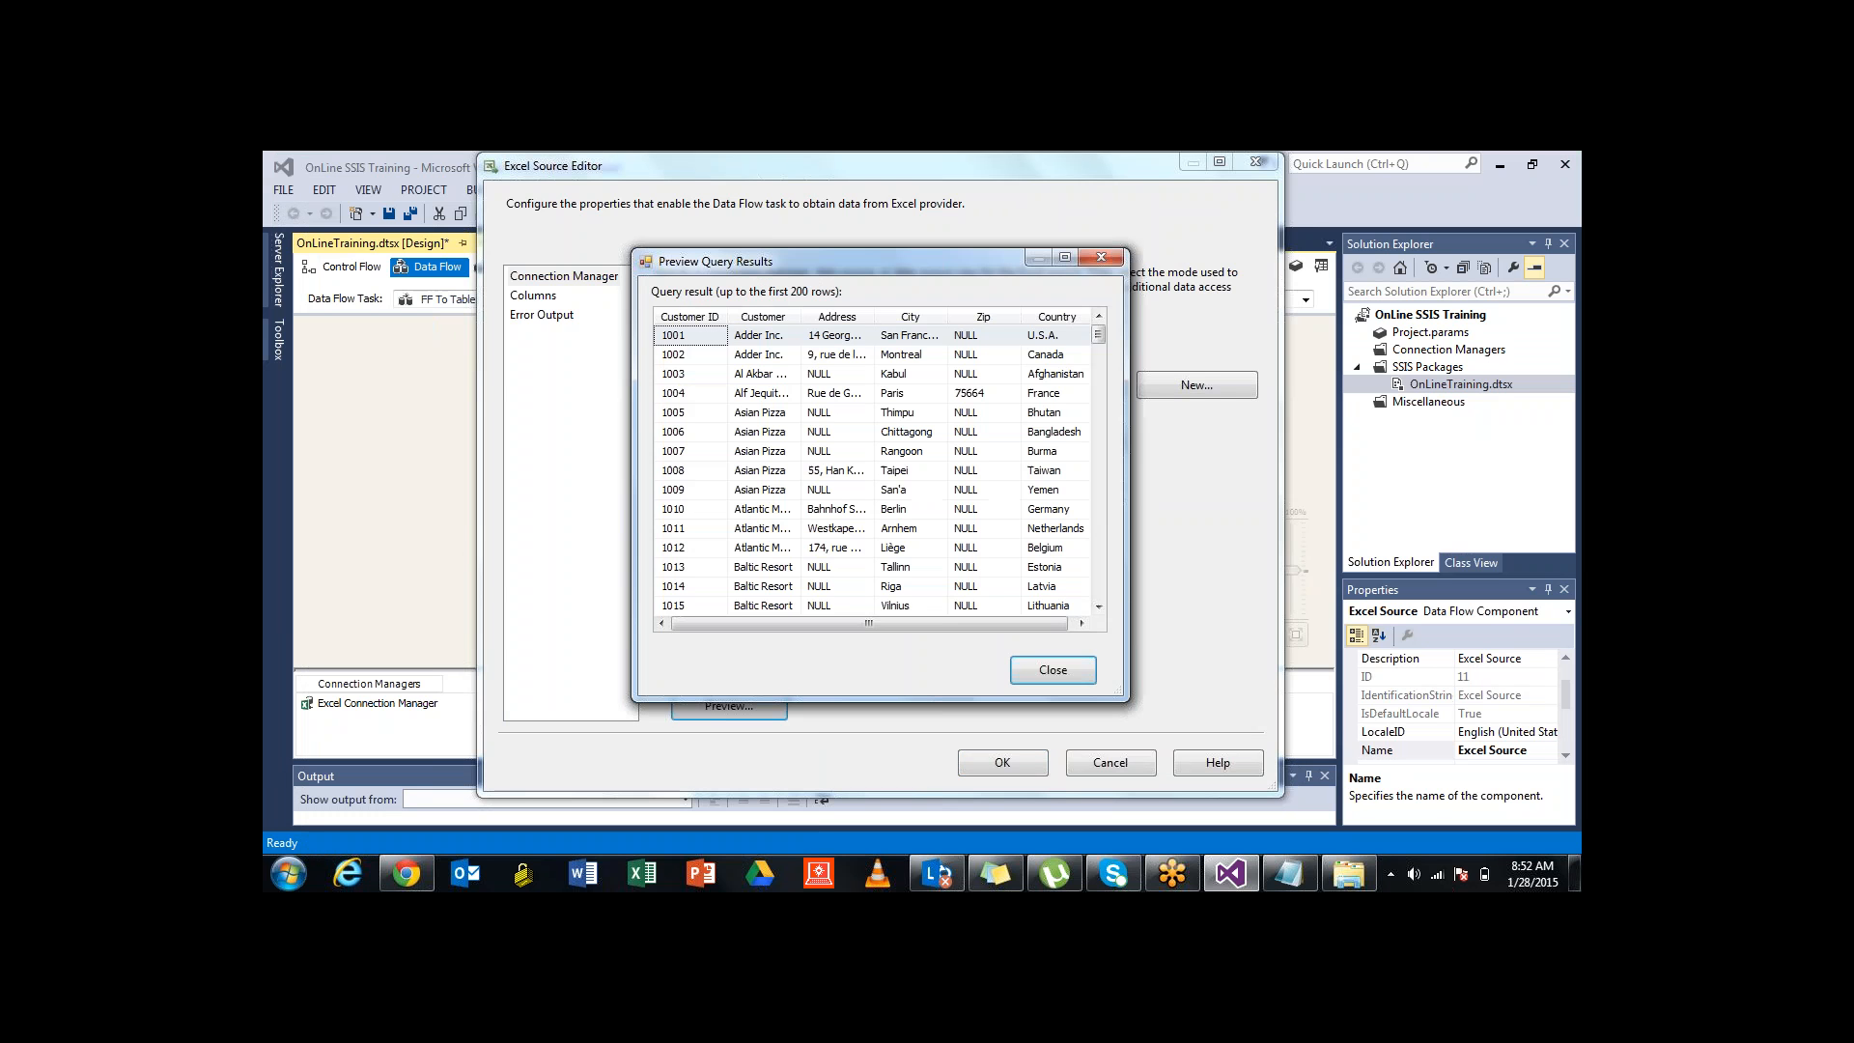
pyautogui.moveTo(1099, 334)
pyautogui.mouseDown()
pyautogui.moveTo(1099, 588)
pyautogui.moveTo(1099, 335)
pyautogui.mouseUp()
pyautogui.click(1100, 257)
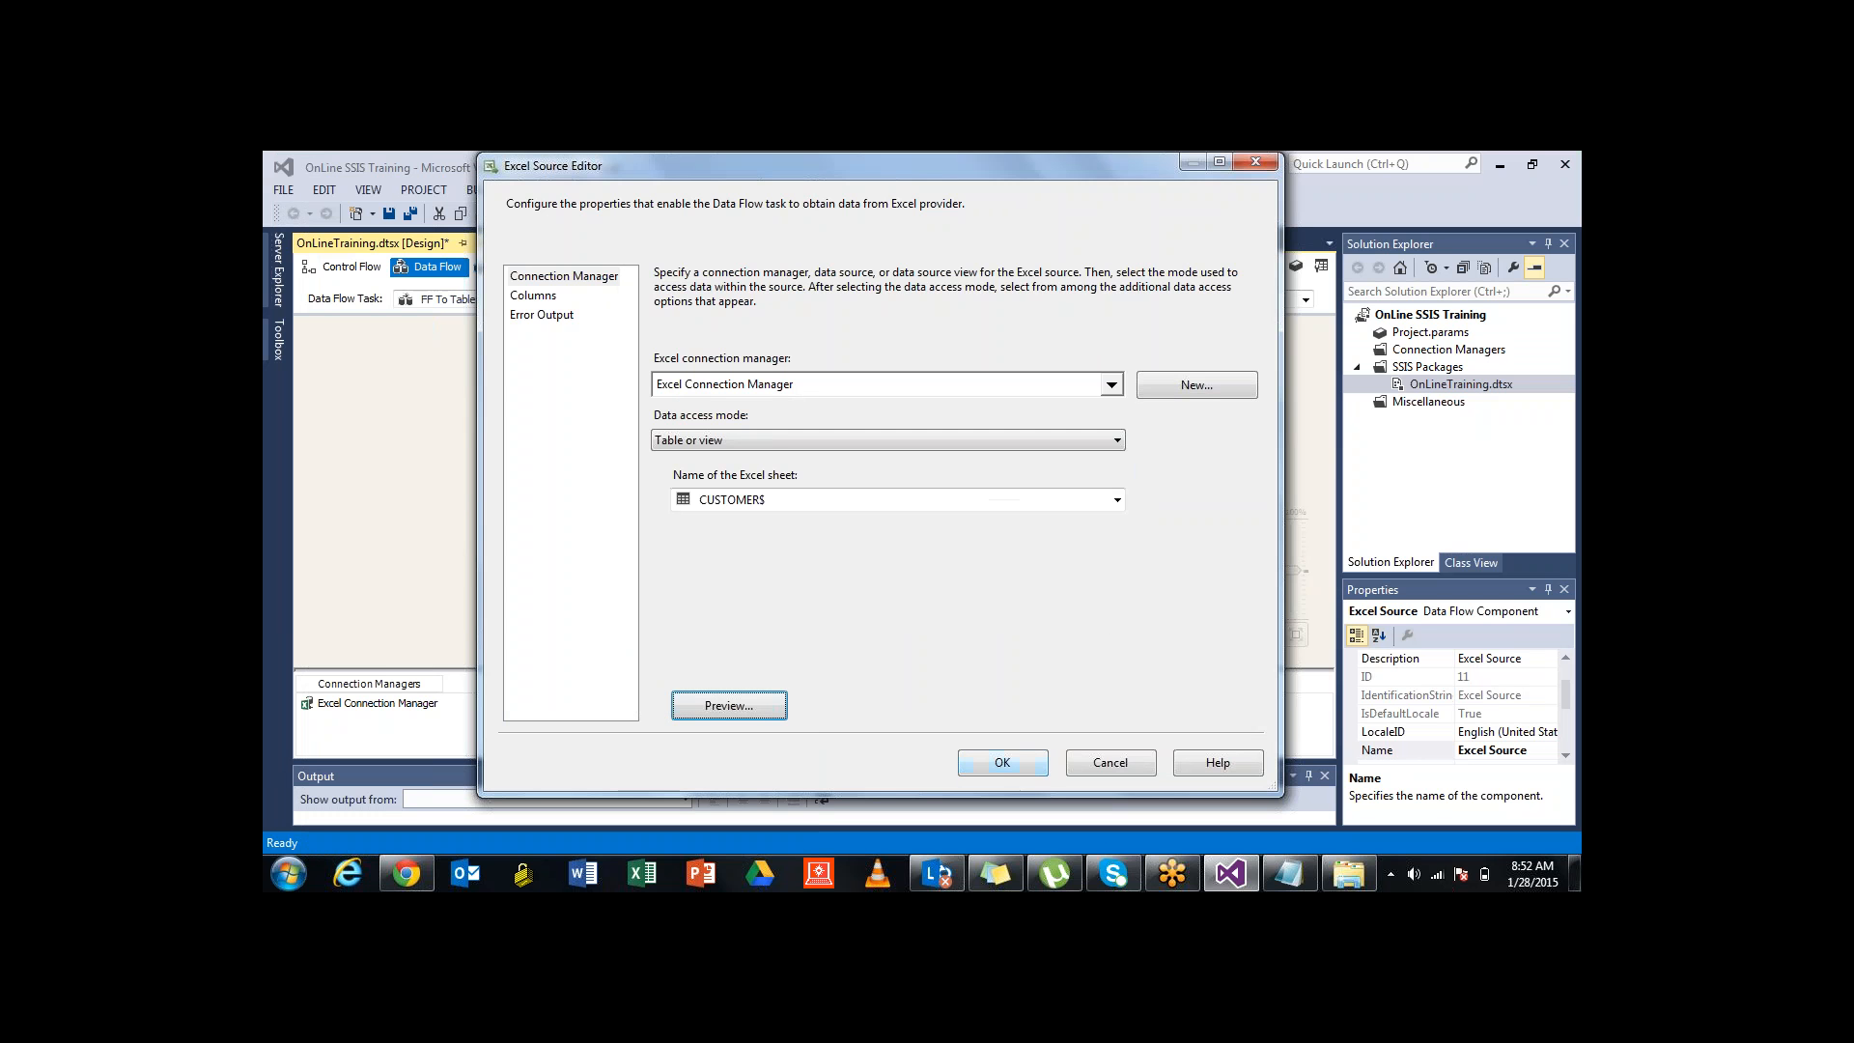
pyautogui.click(1003, 763)
# Save the package and move the Excel Source to the canvas top-left
pyautogui.click(831, 521)
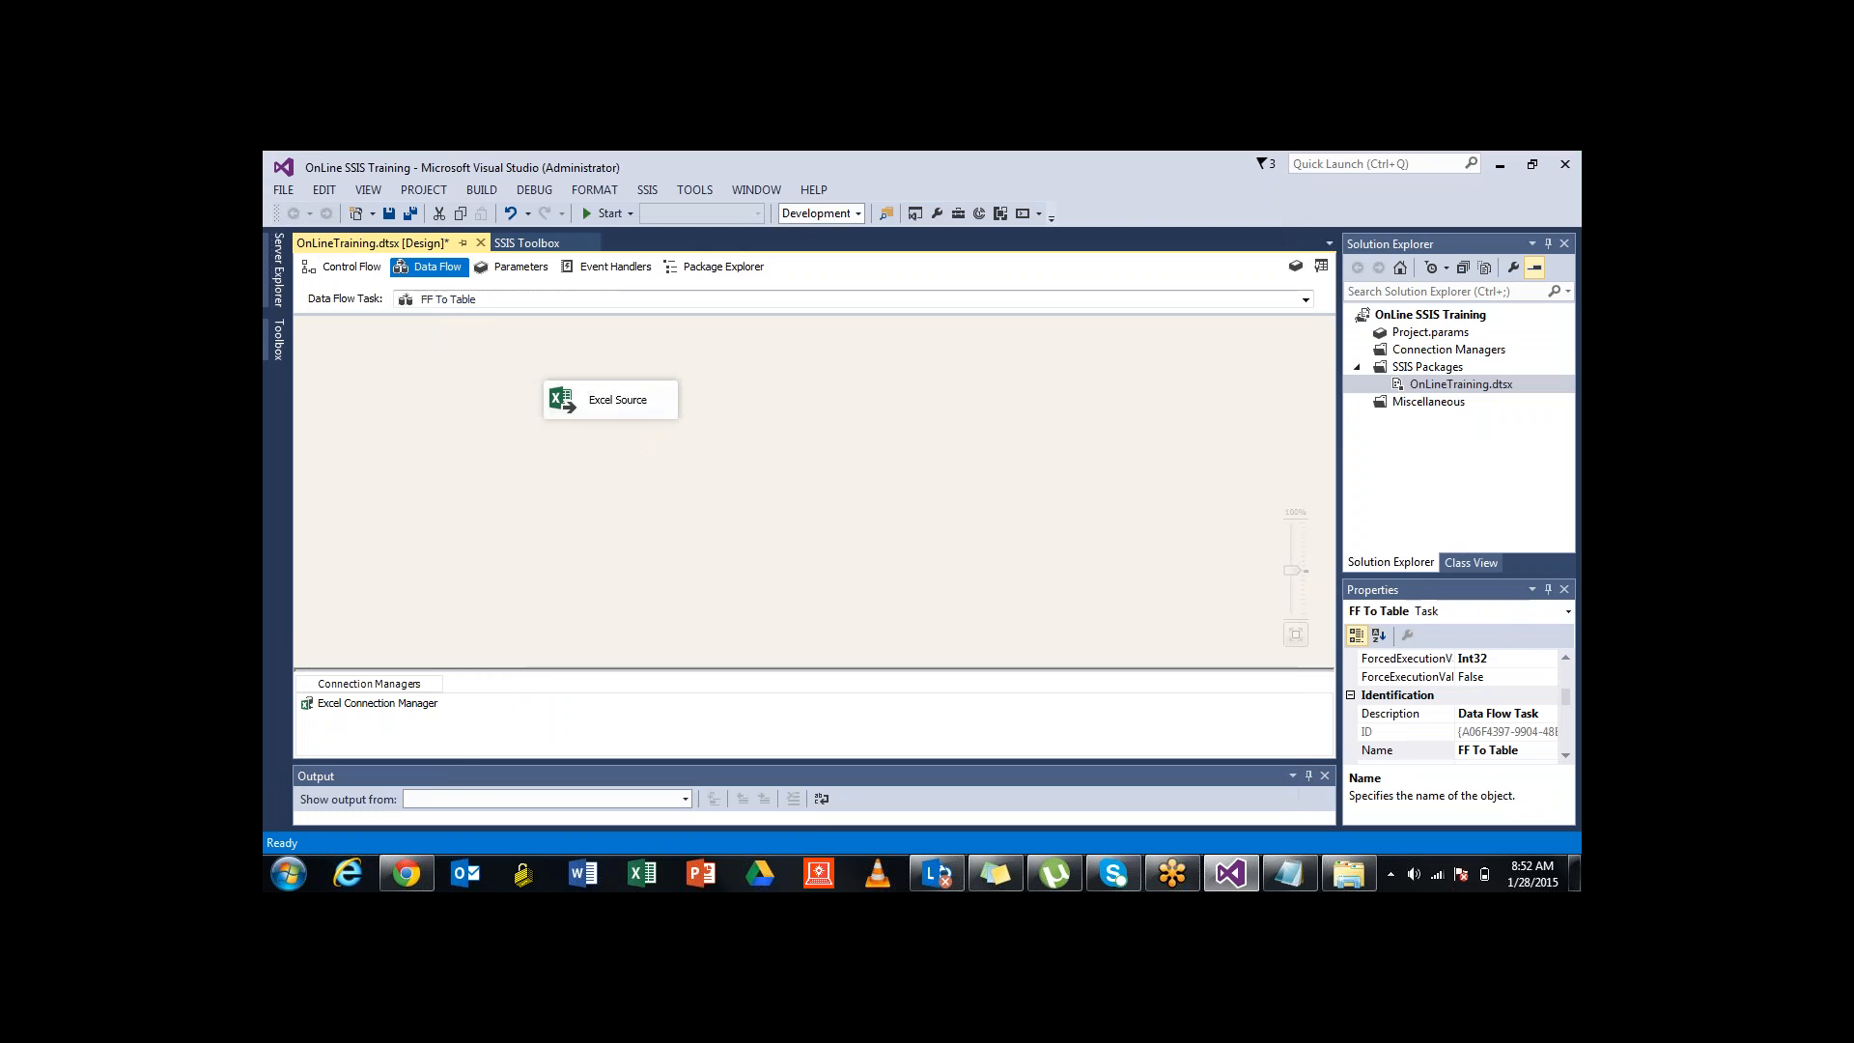
pyautogui.hotkey('ctrl', 's')
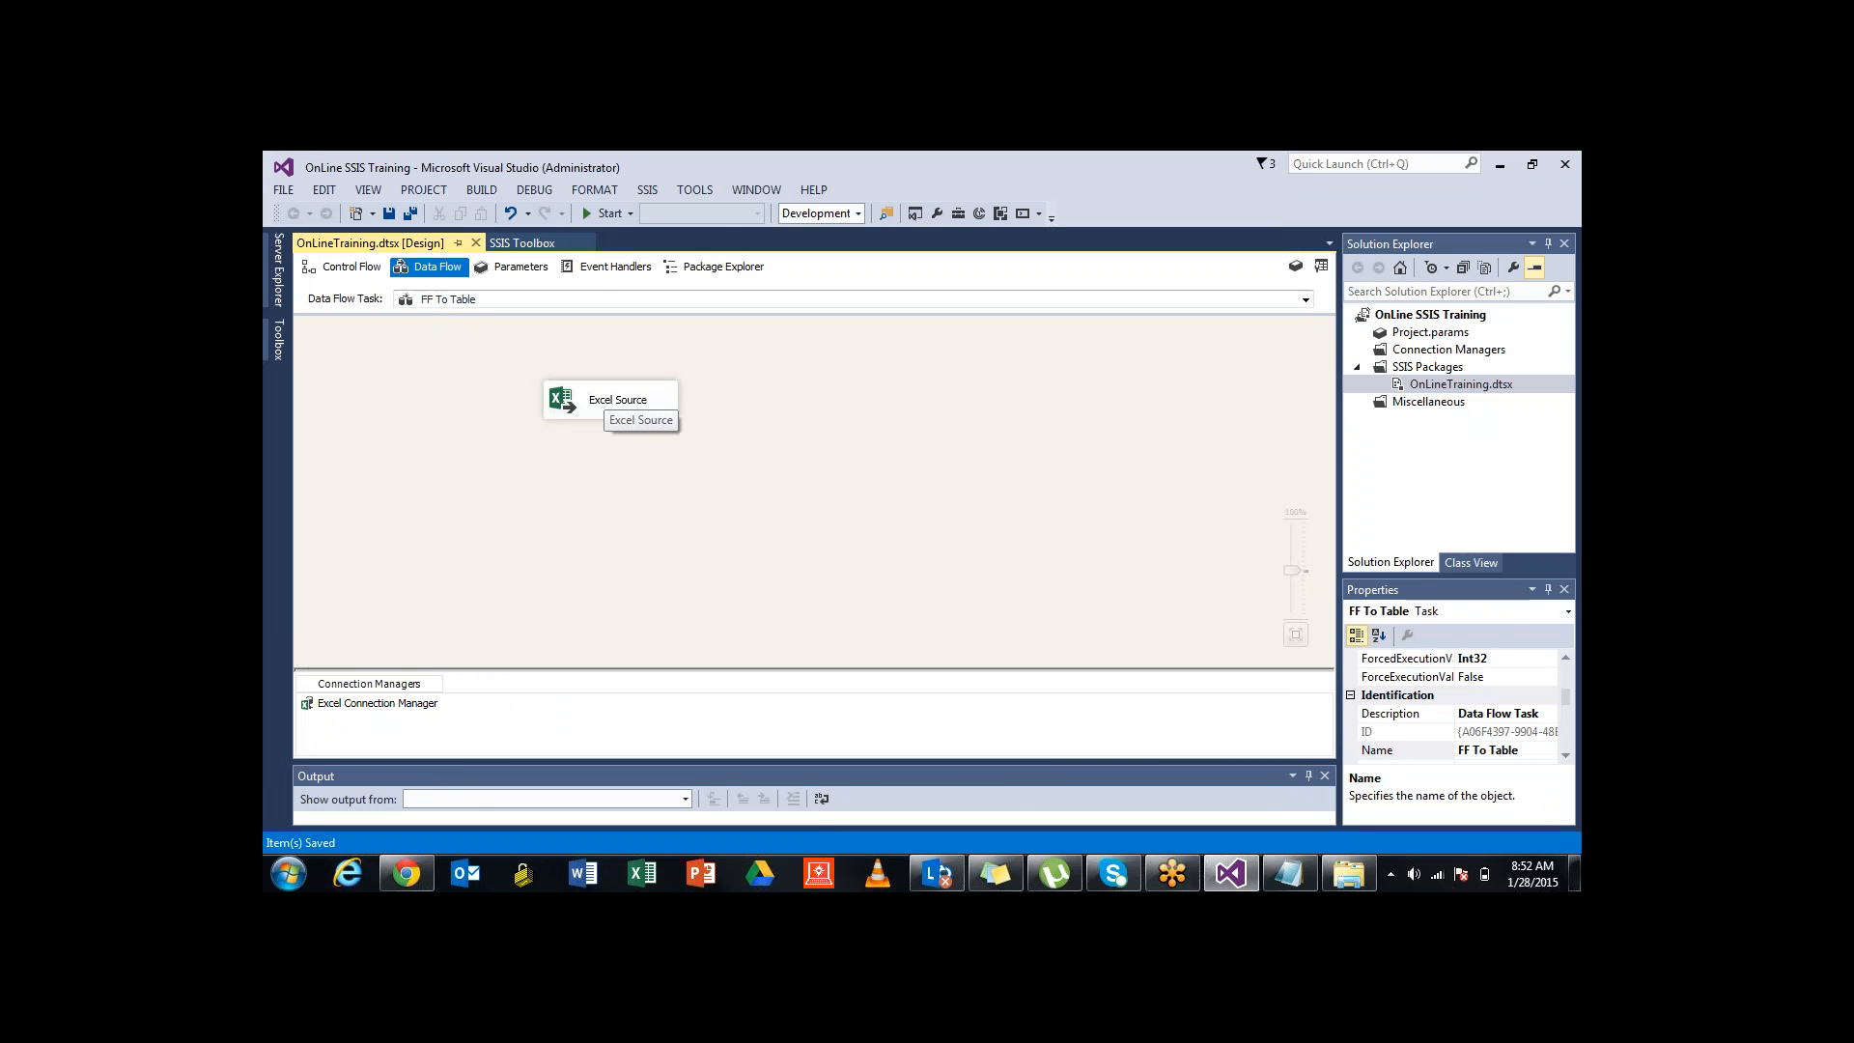
pyautogui.moveTo(584, 399); pyautogui.dragTo(424, 365)
pyautogui.click(680, 434)
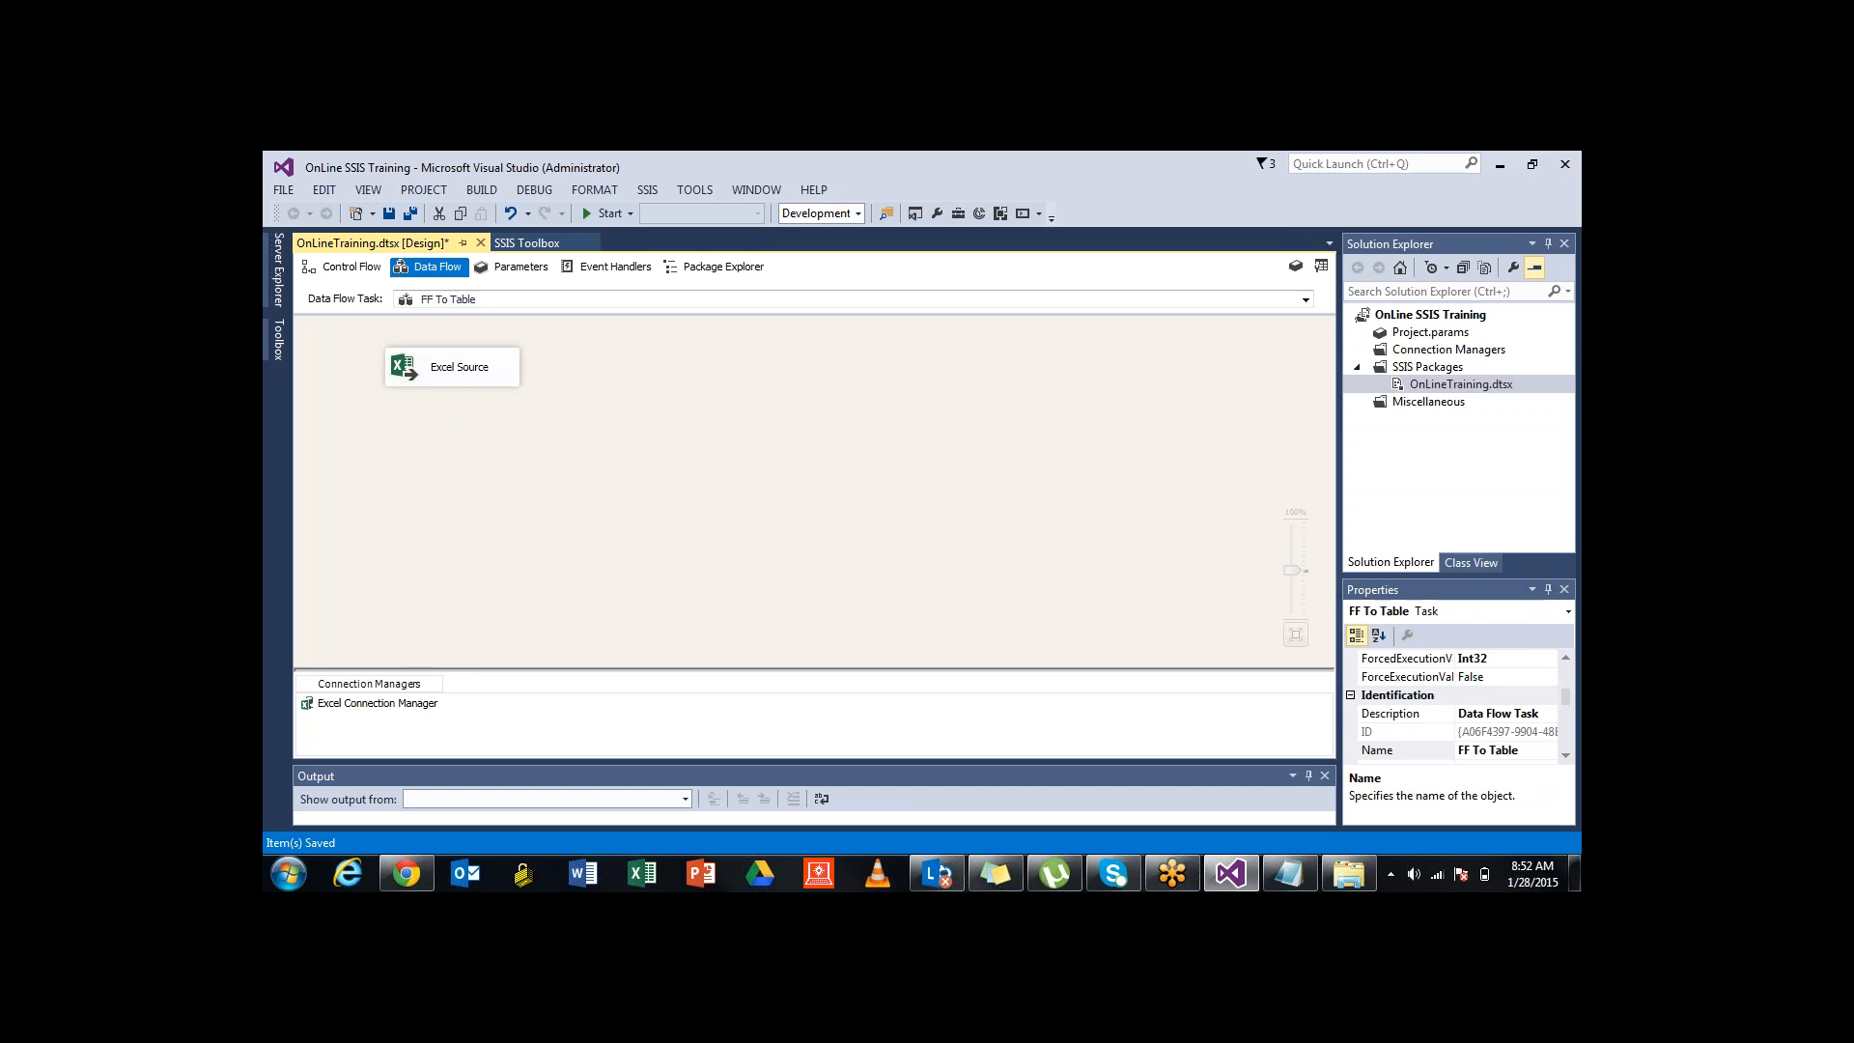
# Rename the Excel Source component to Src_Customer_XLS_File
pyautogui.click(460, 367)
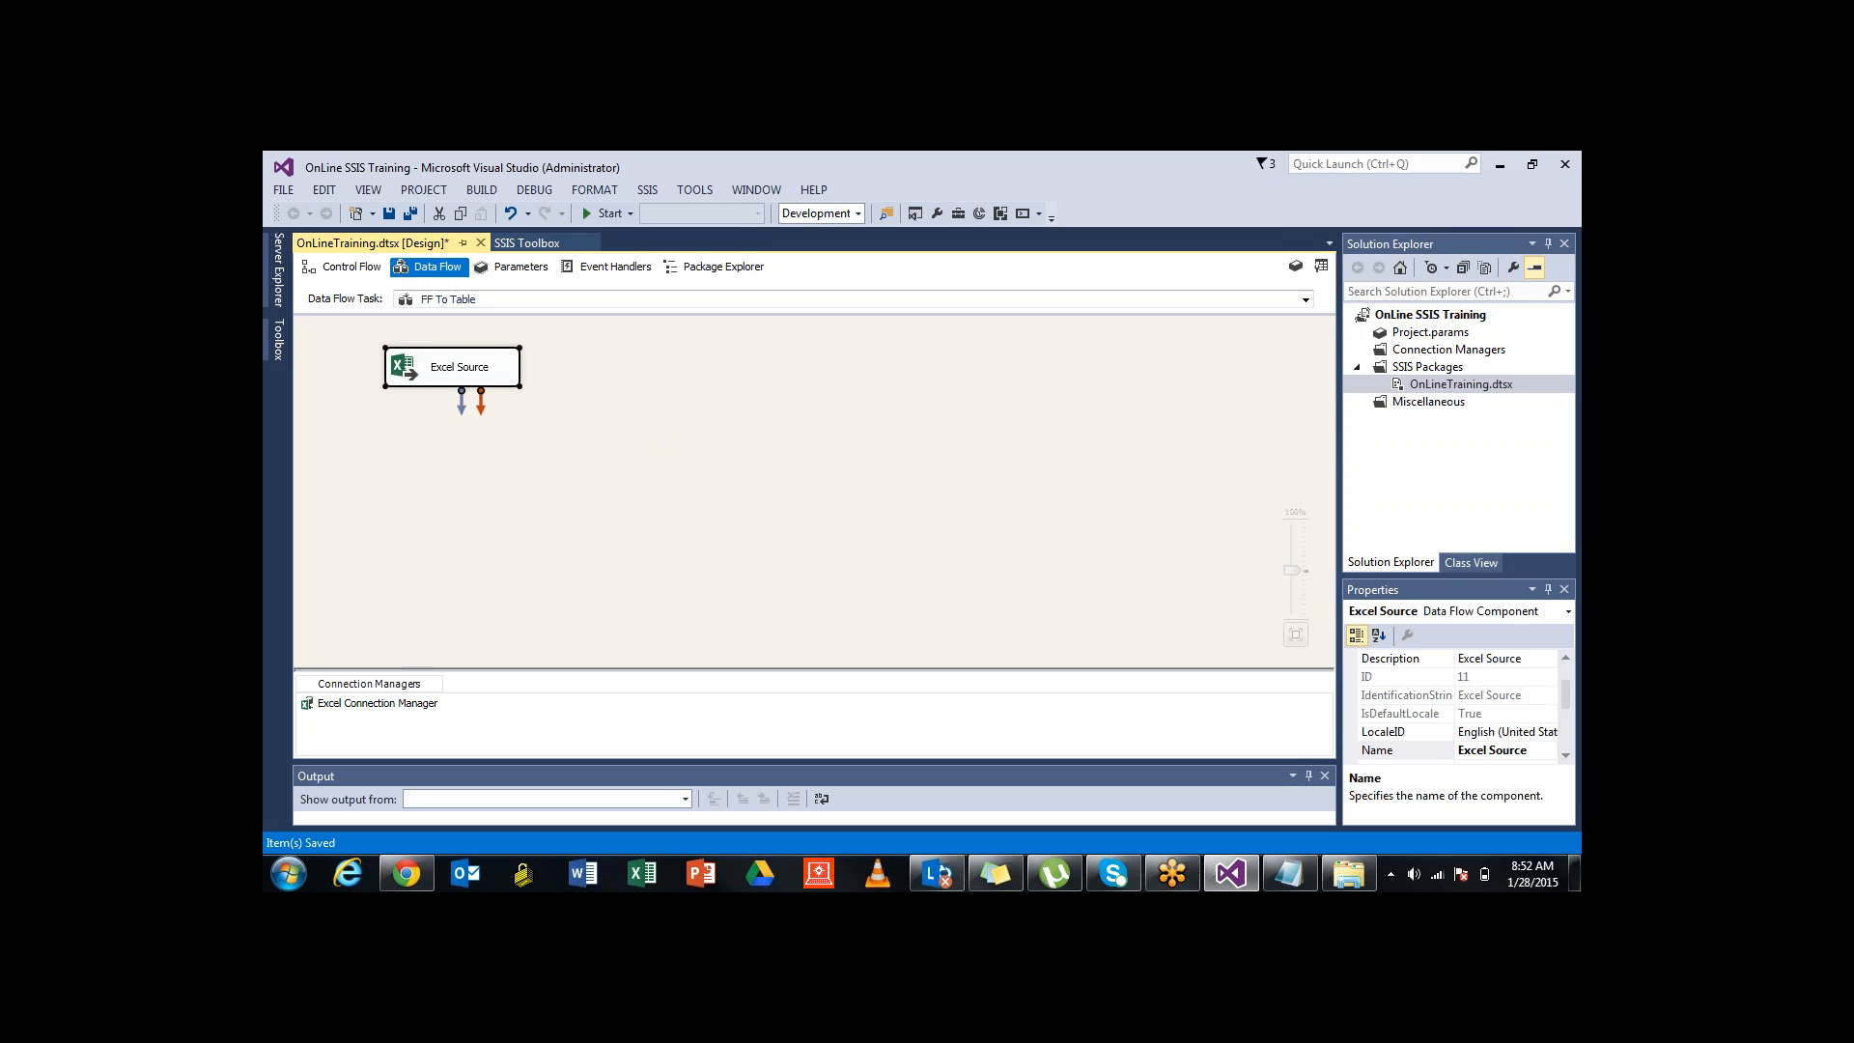
pyautogui.click(459, 367)
pyautogui.click(447, 367)
pyautogui.hotkey('shift', 'Left')
pyautogui.hotkey('ctrl', 'shift', 'Right')
pyautogui.hotkey('ctrl', 'shift', 'Right')
pyautogui.write('Sr')
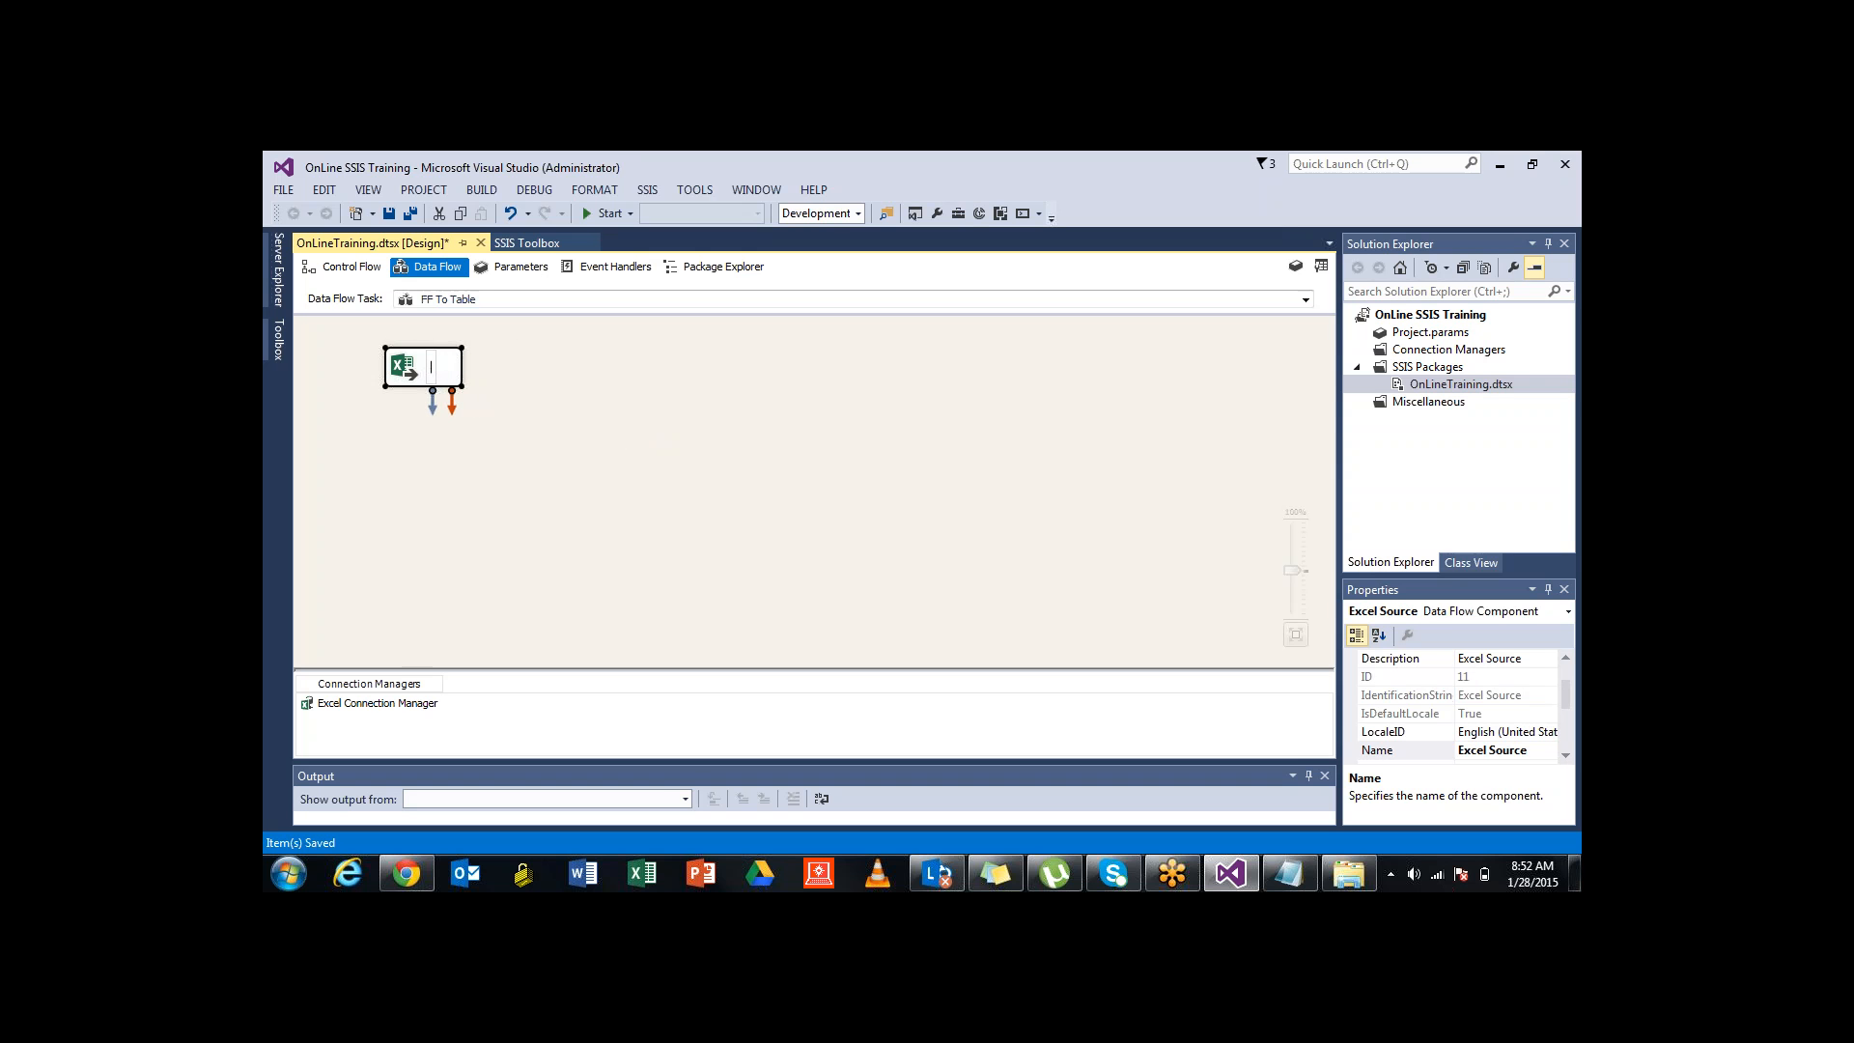
pyautogui.write('c_Cu')
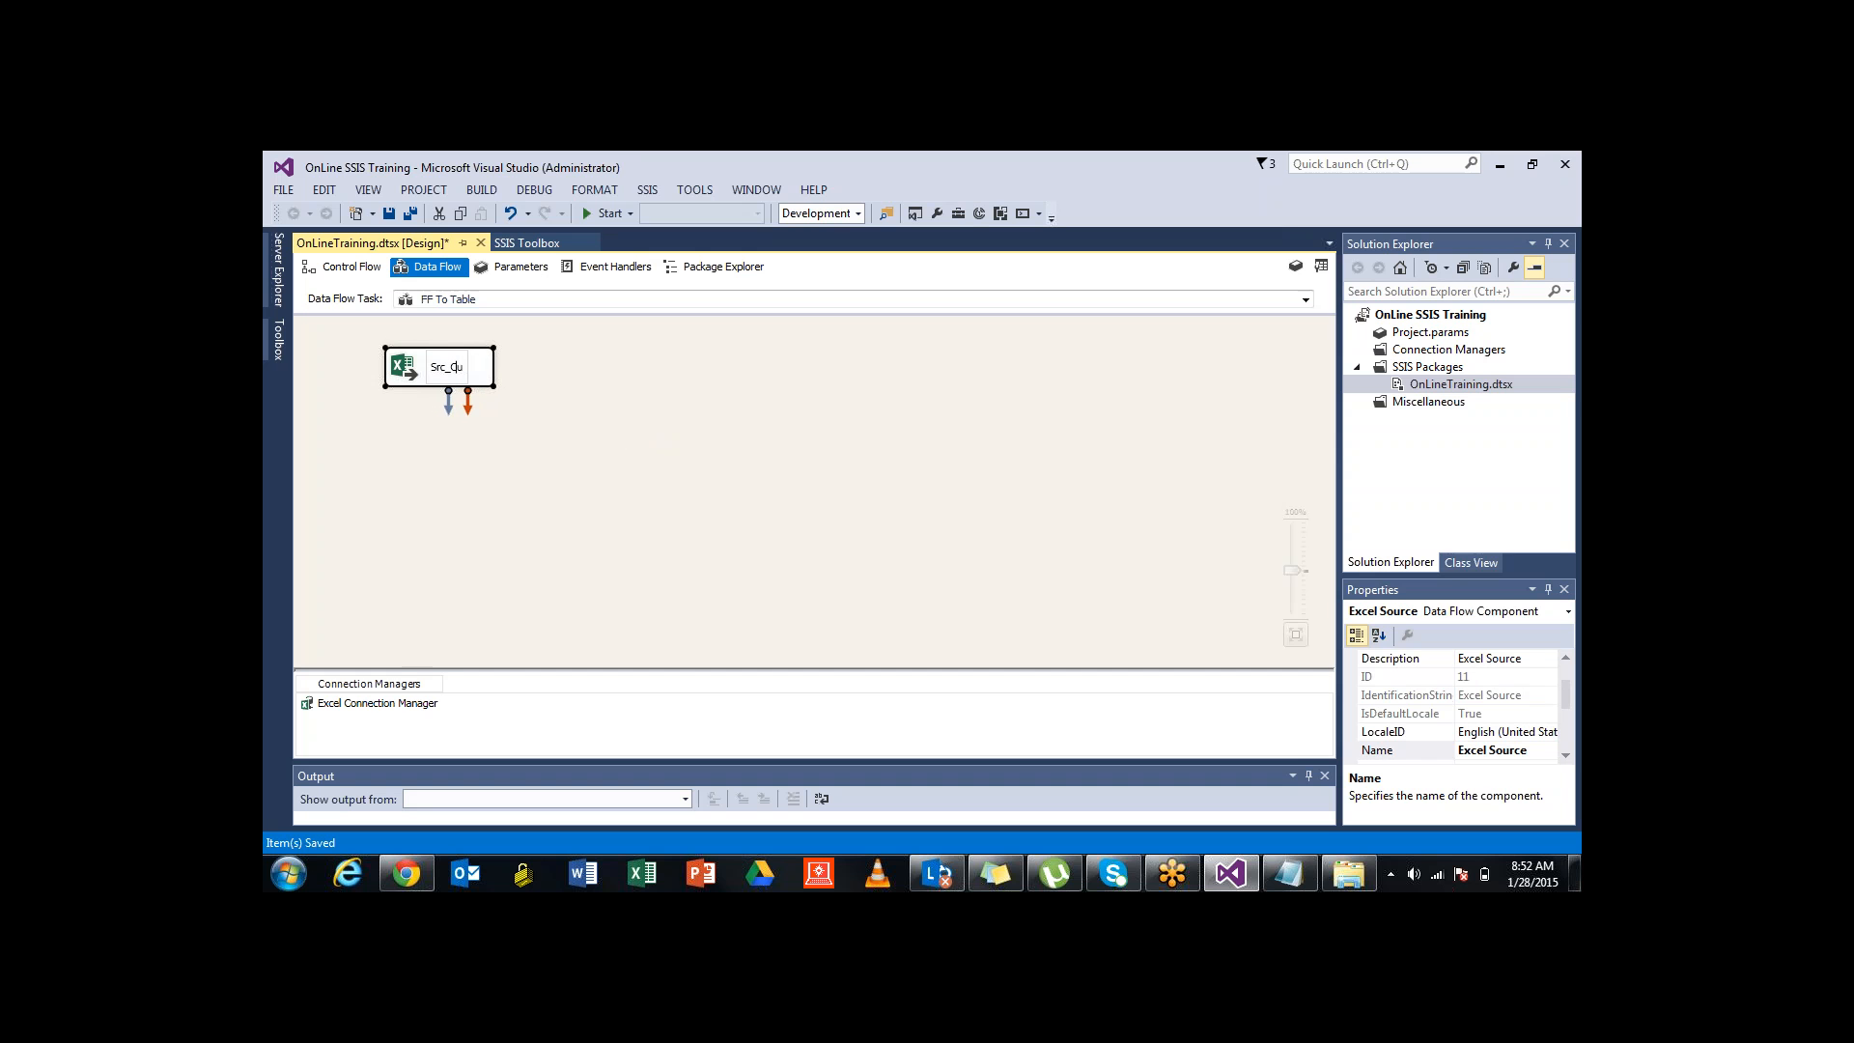
pyautogui.write('stomer')
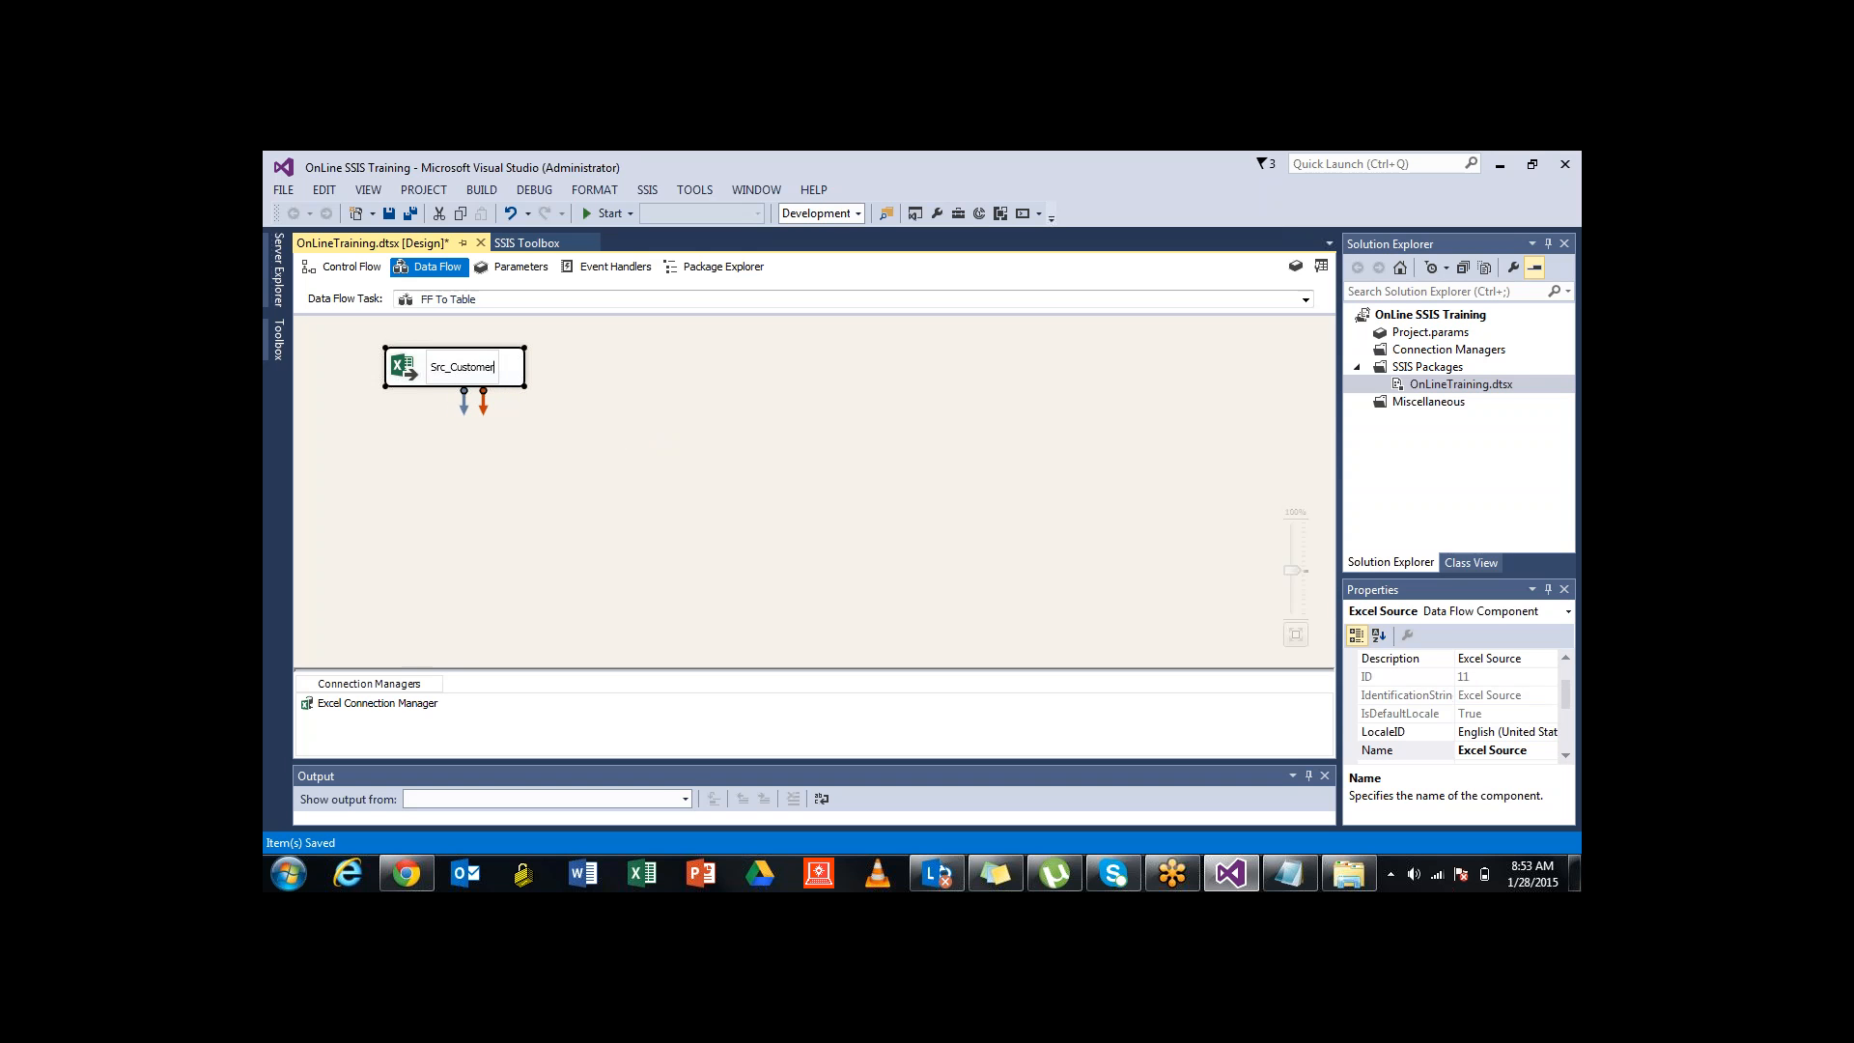
pyautogui.write('_X')
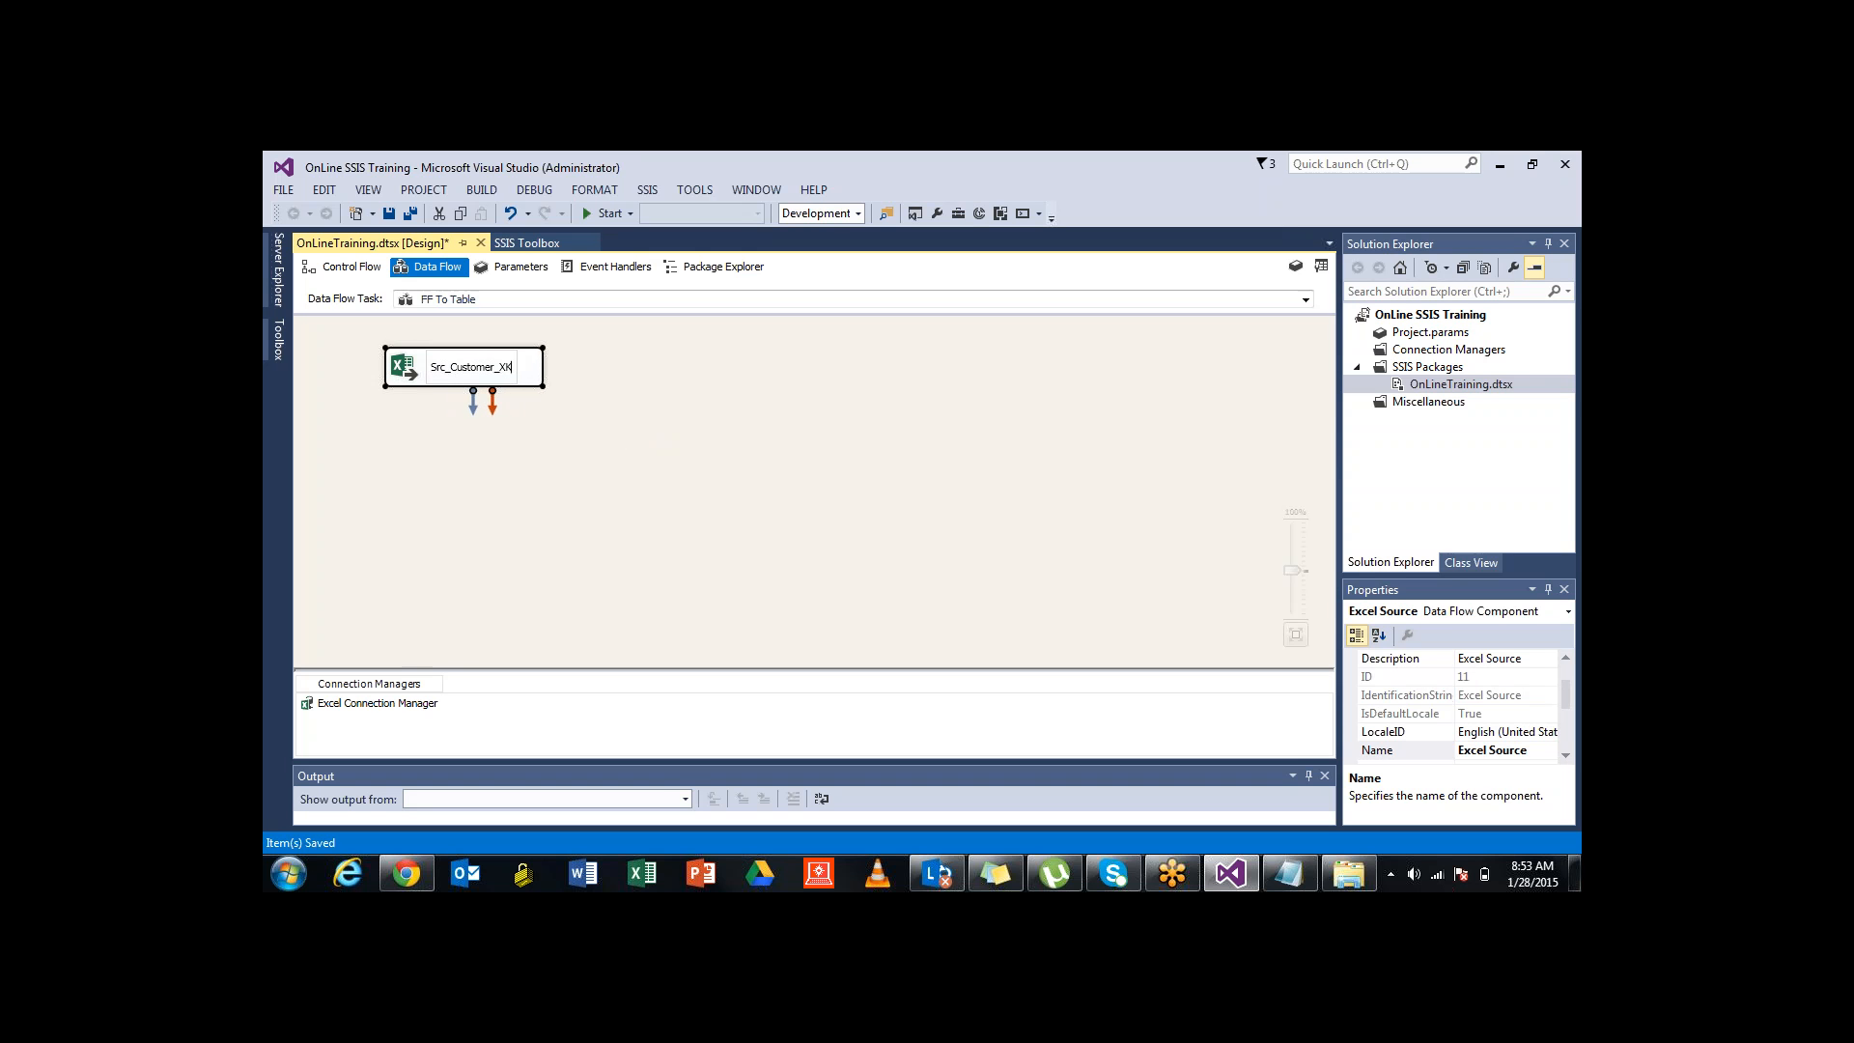
pyautogui.write('LS_File')
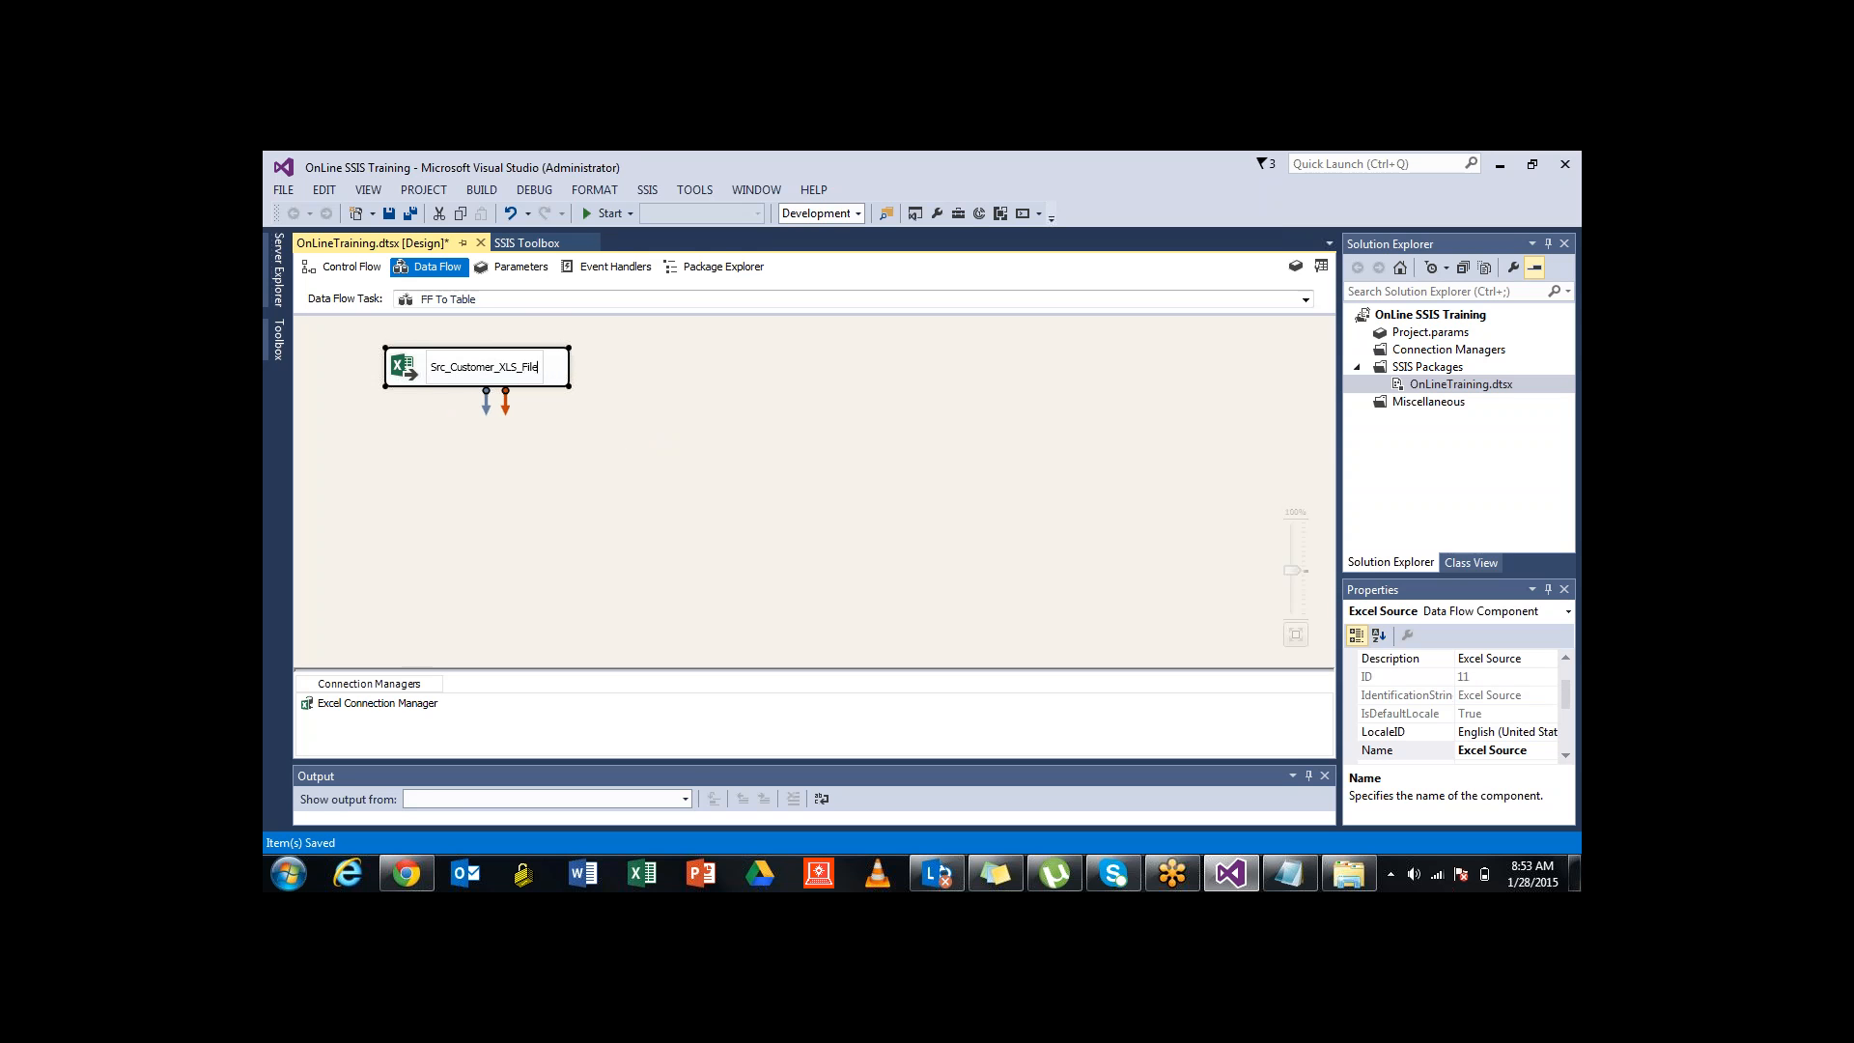
pyautogui.click(638, 474)
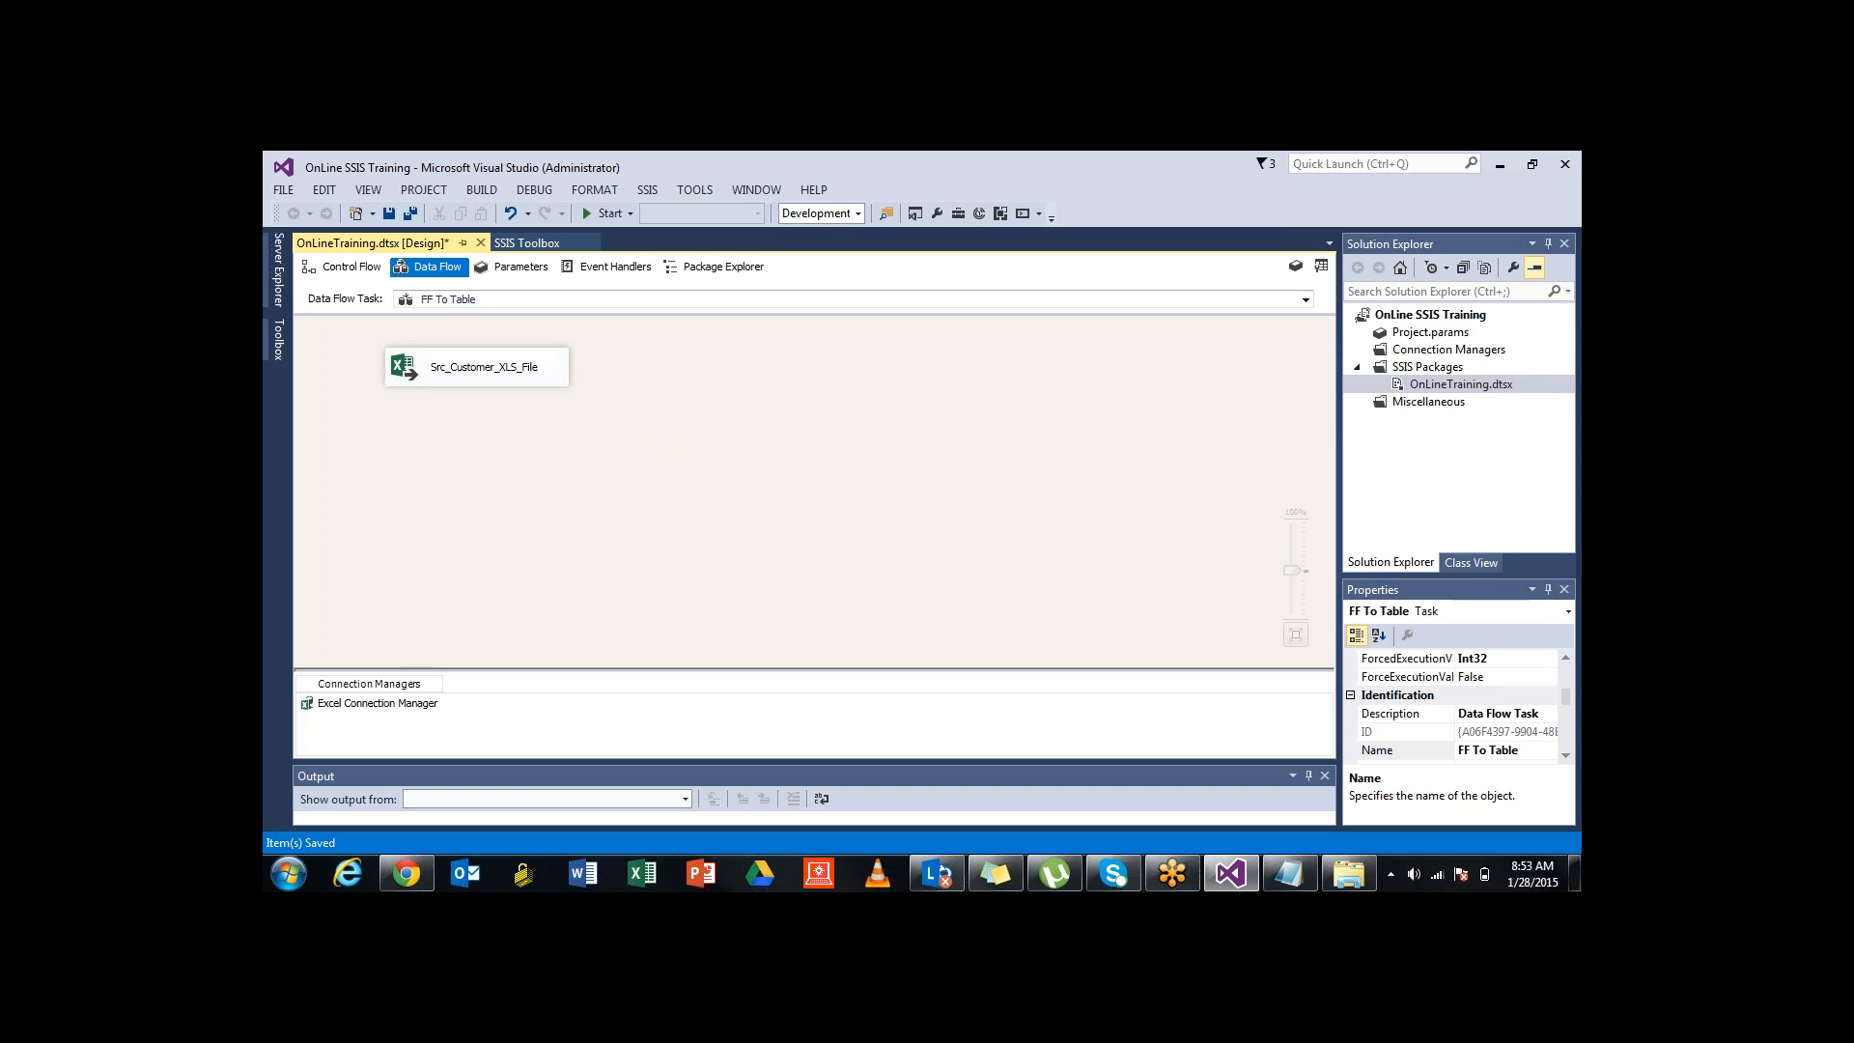
# Check the renamed Src_Customer_XLS_File component's context menu, then deselect it
pyautogui.rightClick(564, 360)
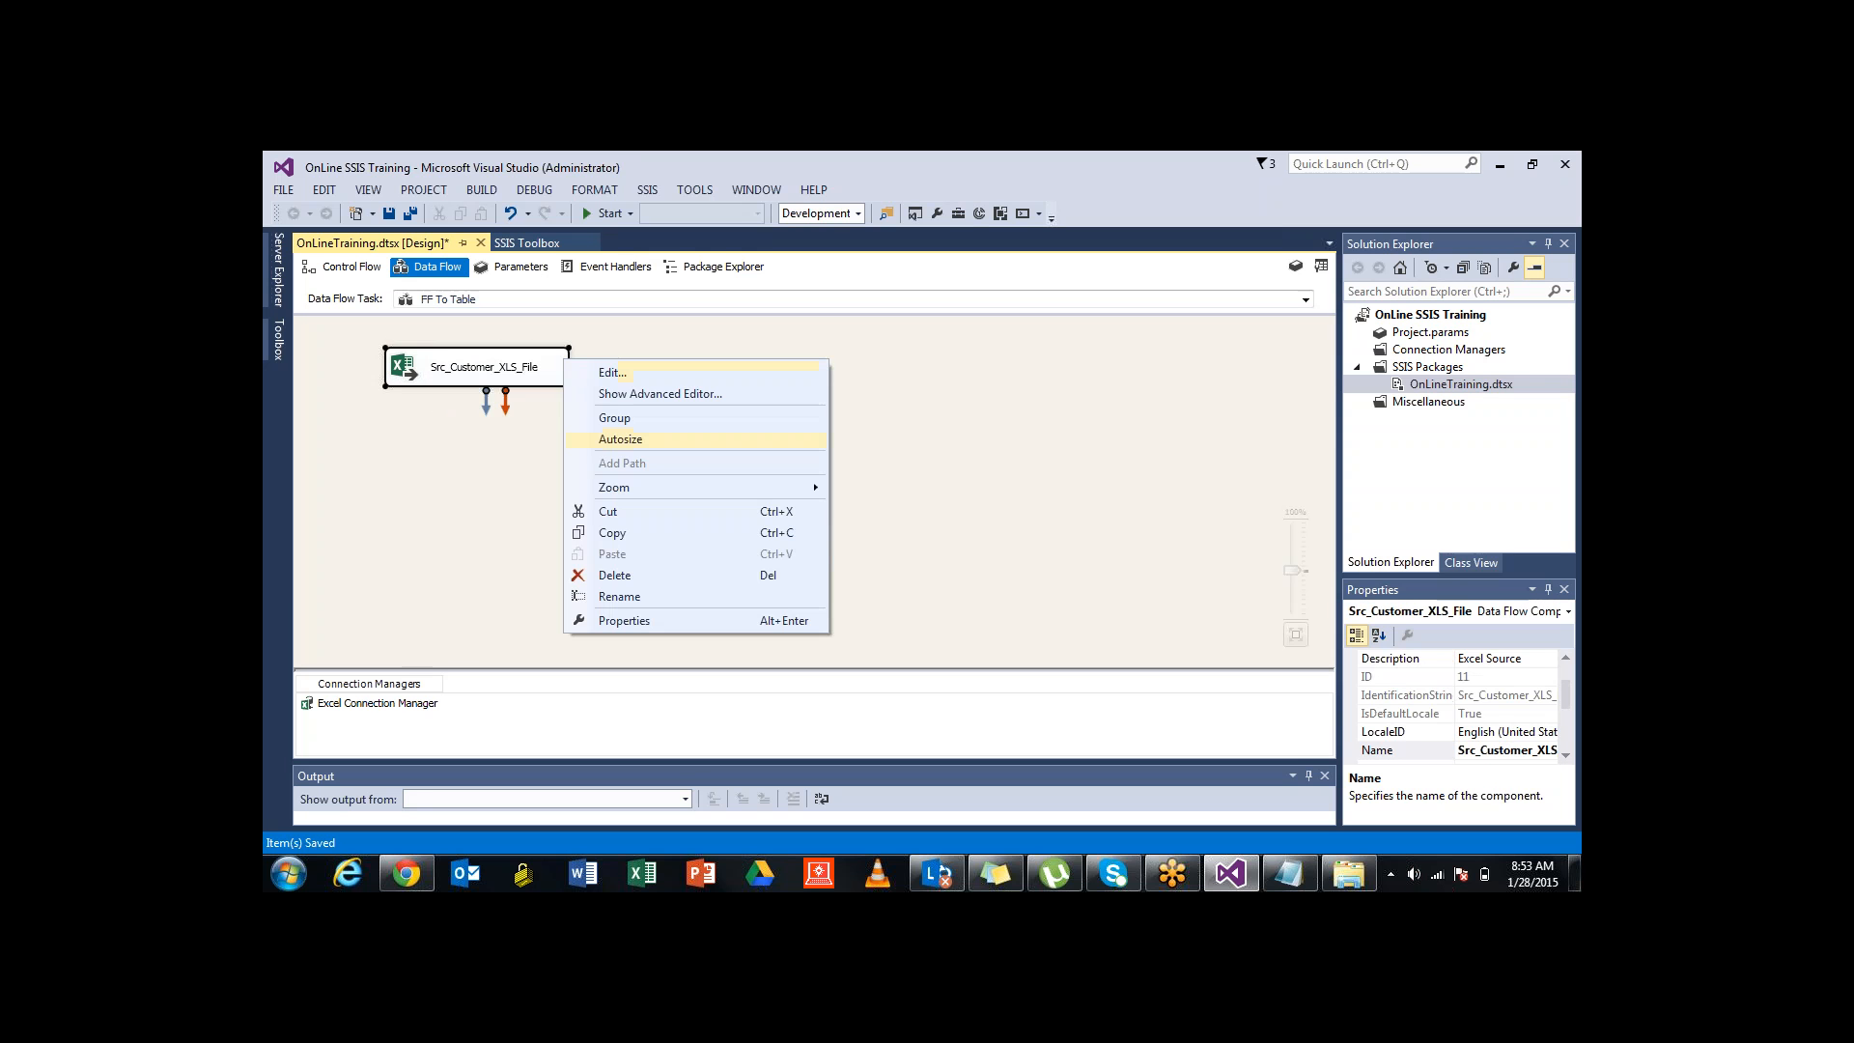
pyautogui.click(579, 440)
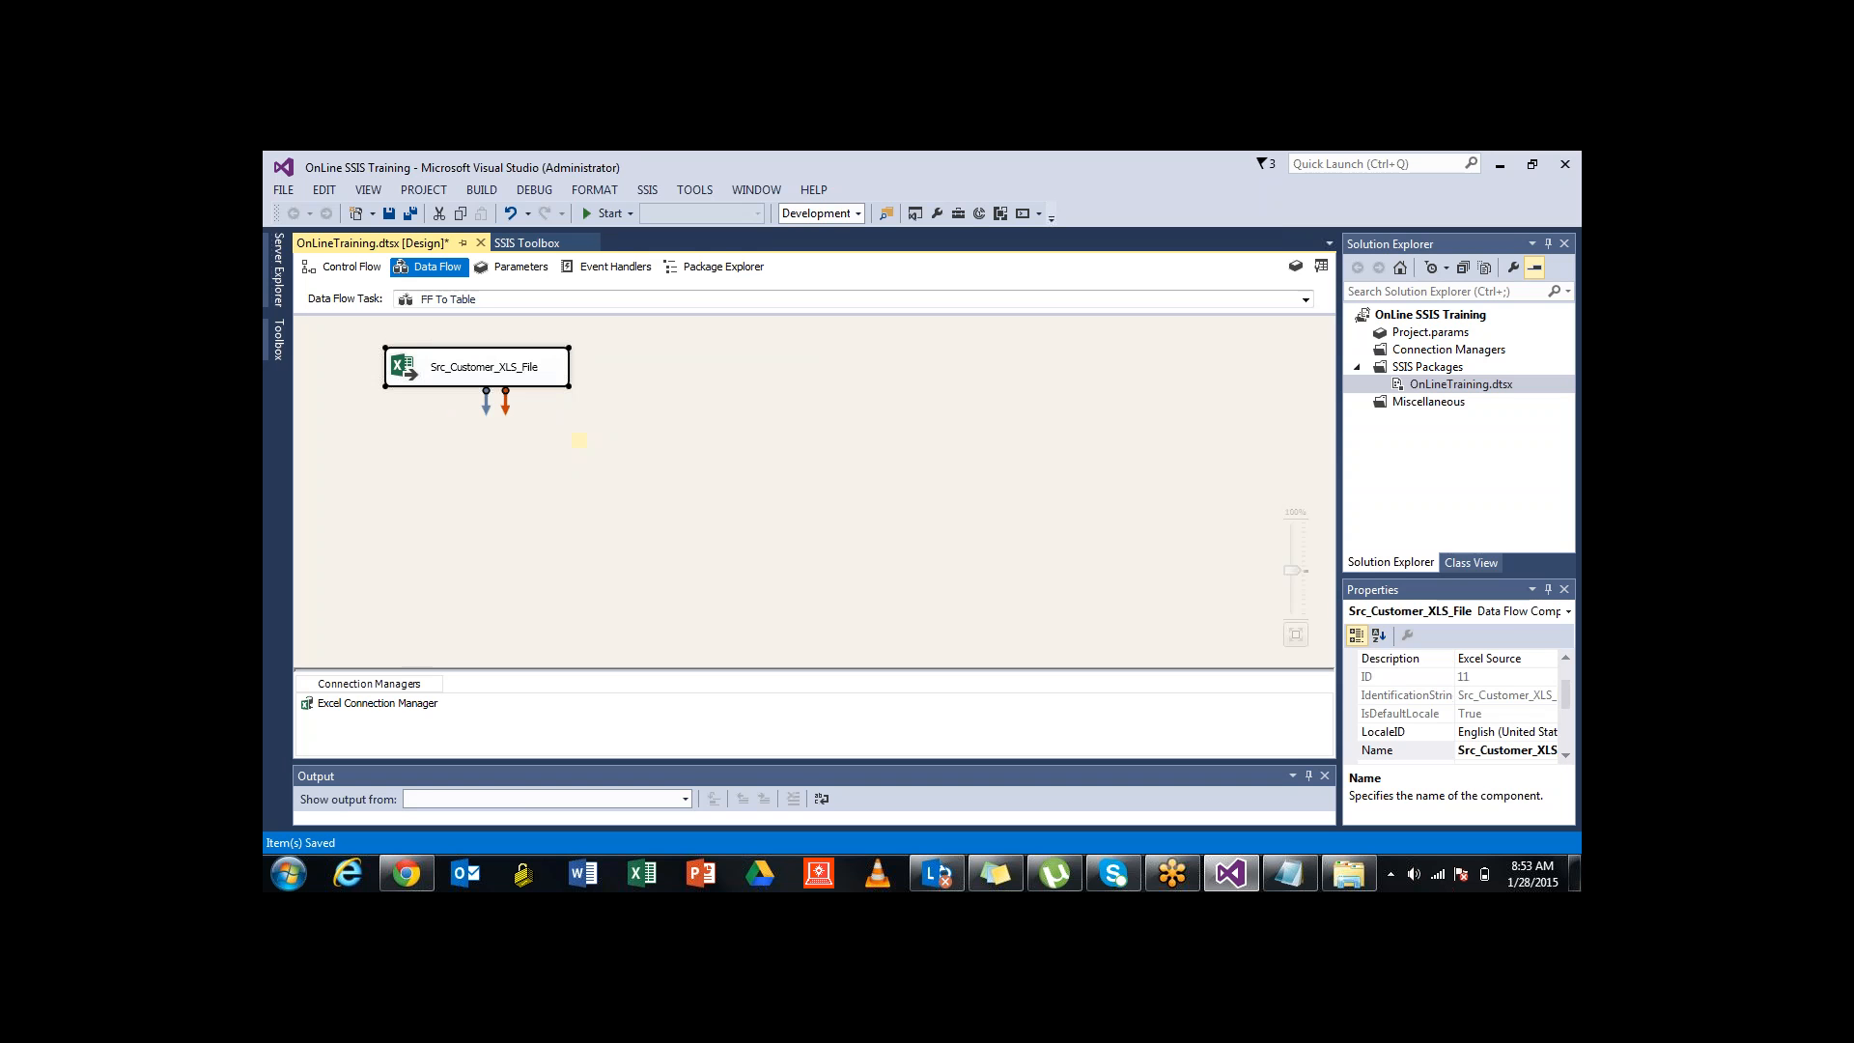
pyautogui.click(581, 442)
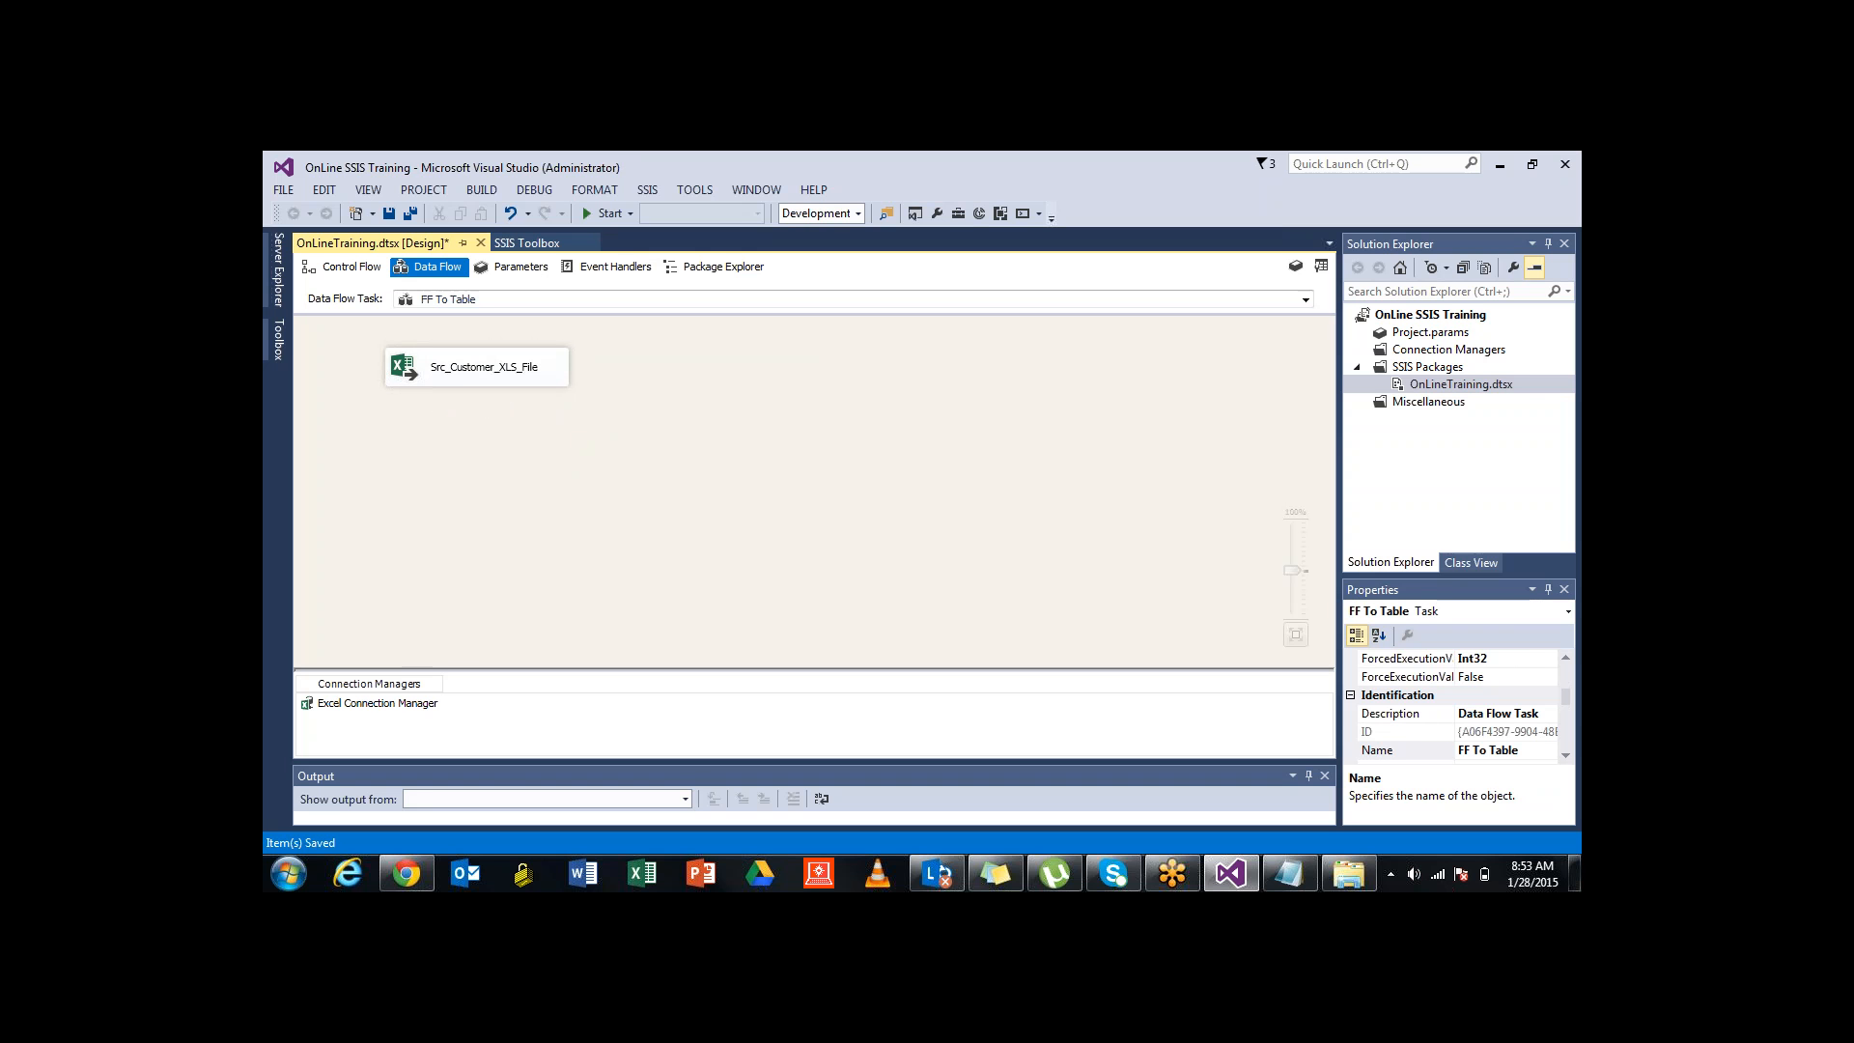
pyautogui.click(495, 378)
pyautogui.click(582, 442)
# Add an Oracle destination via Destination Assistant with a new Oracle Provider for OLE DB connection
pyautogui.click(527, 242)
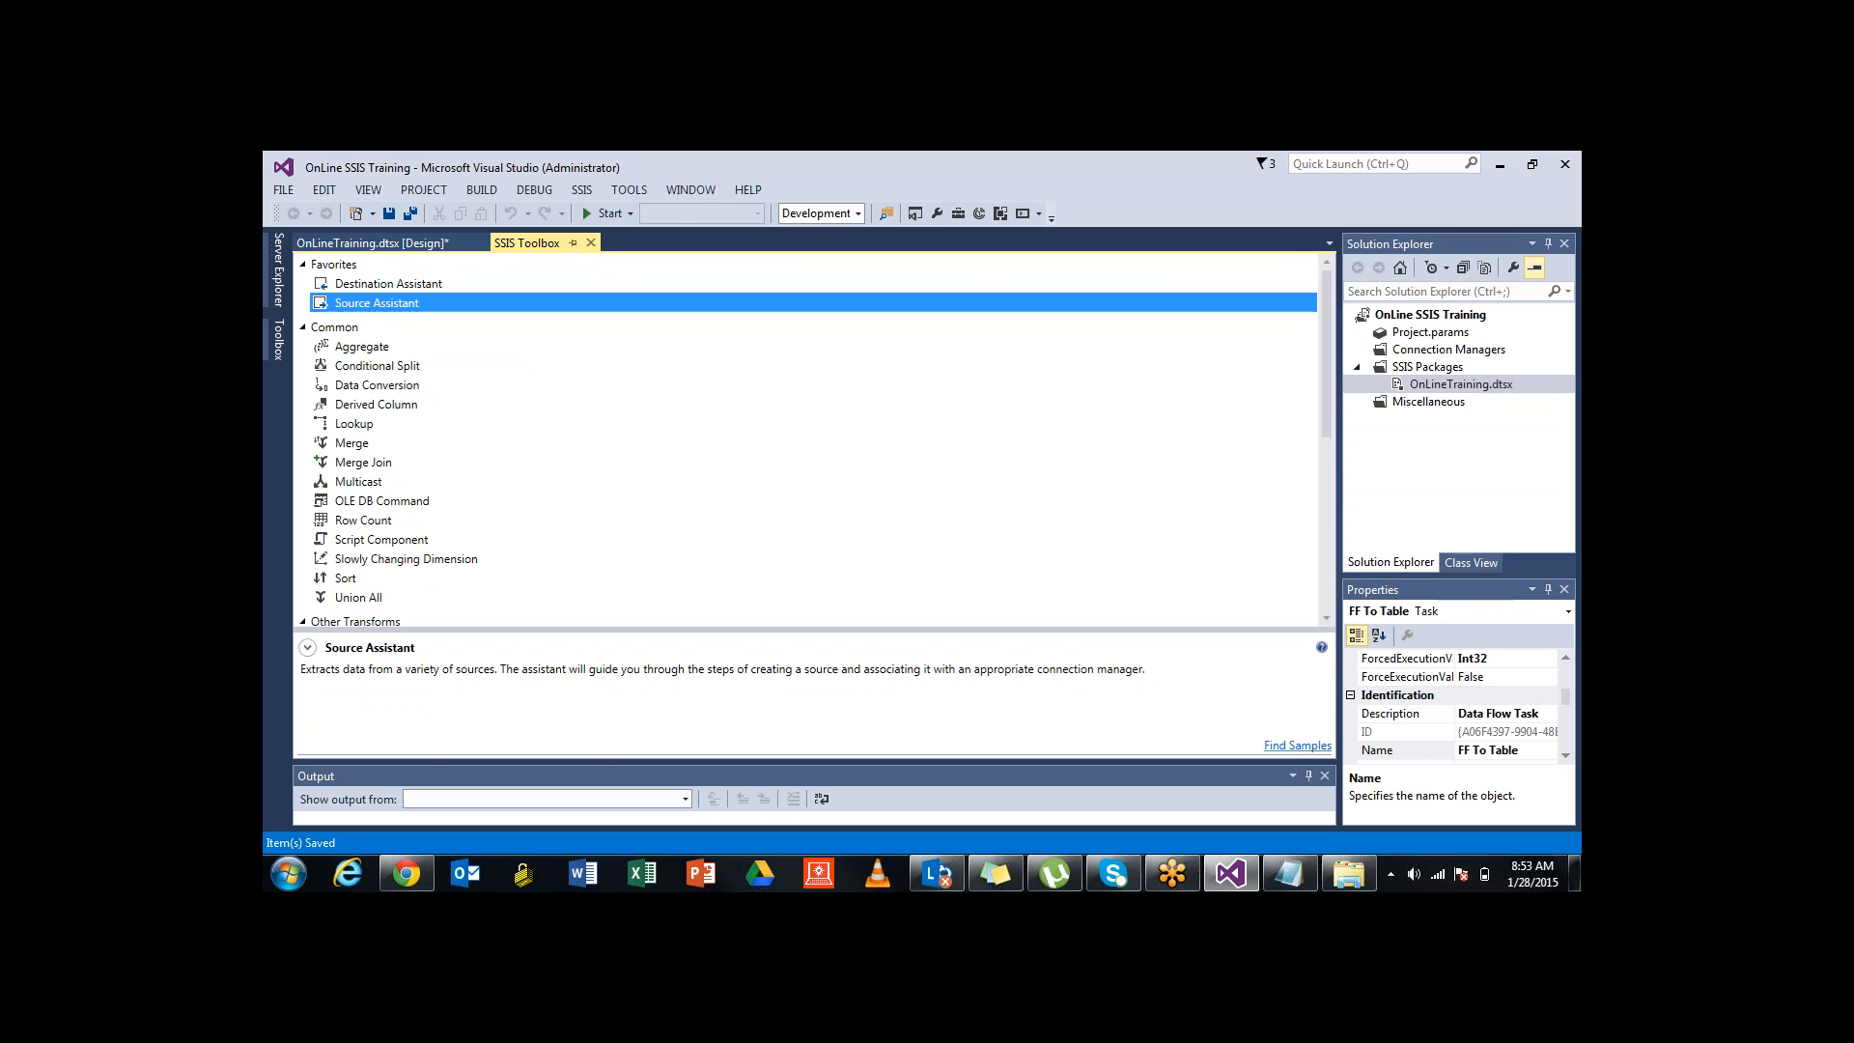
pyautogui.click(389, 283)
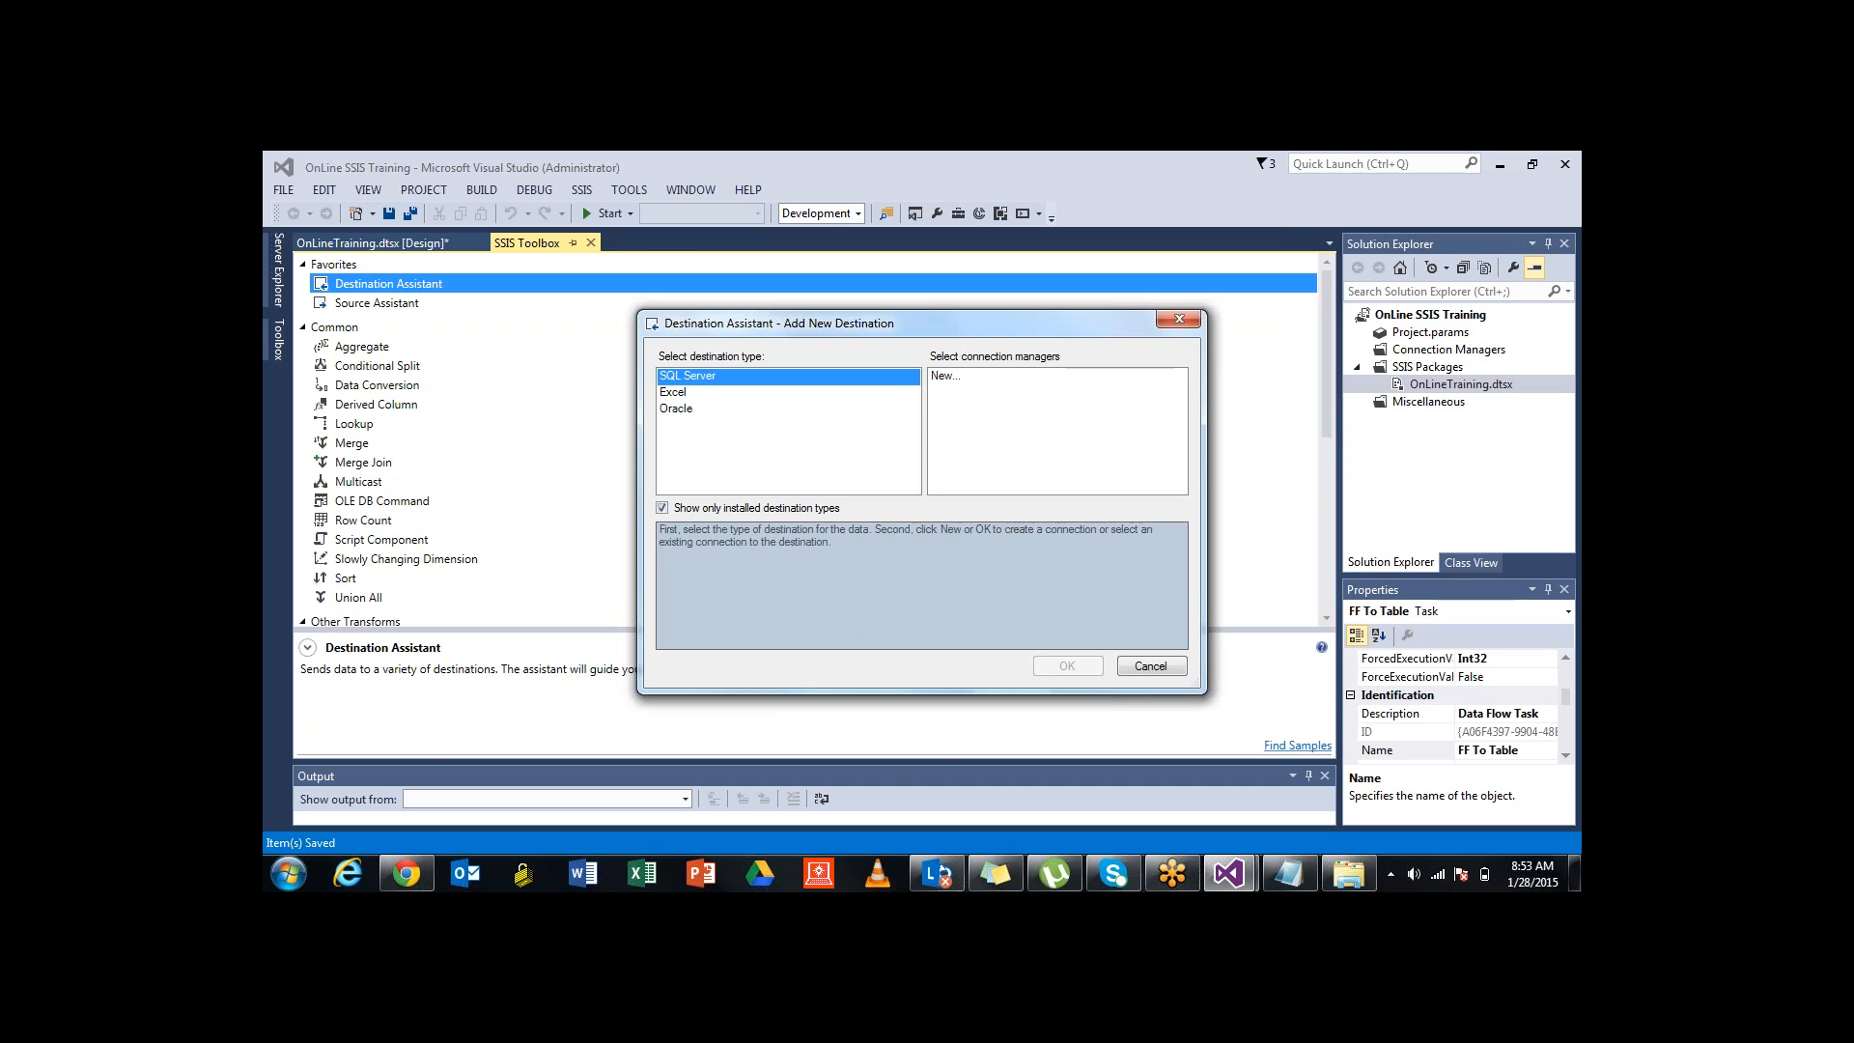
pyautogui.click(677, 408)
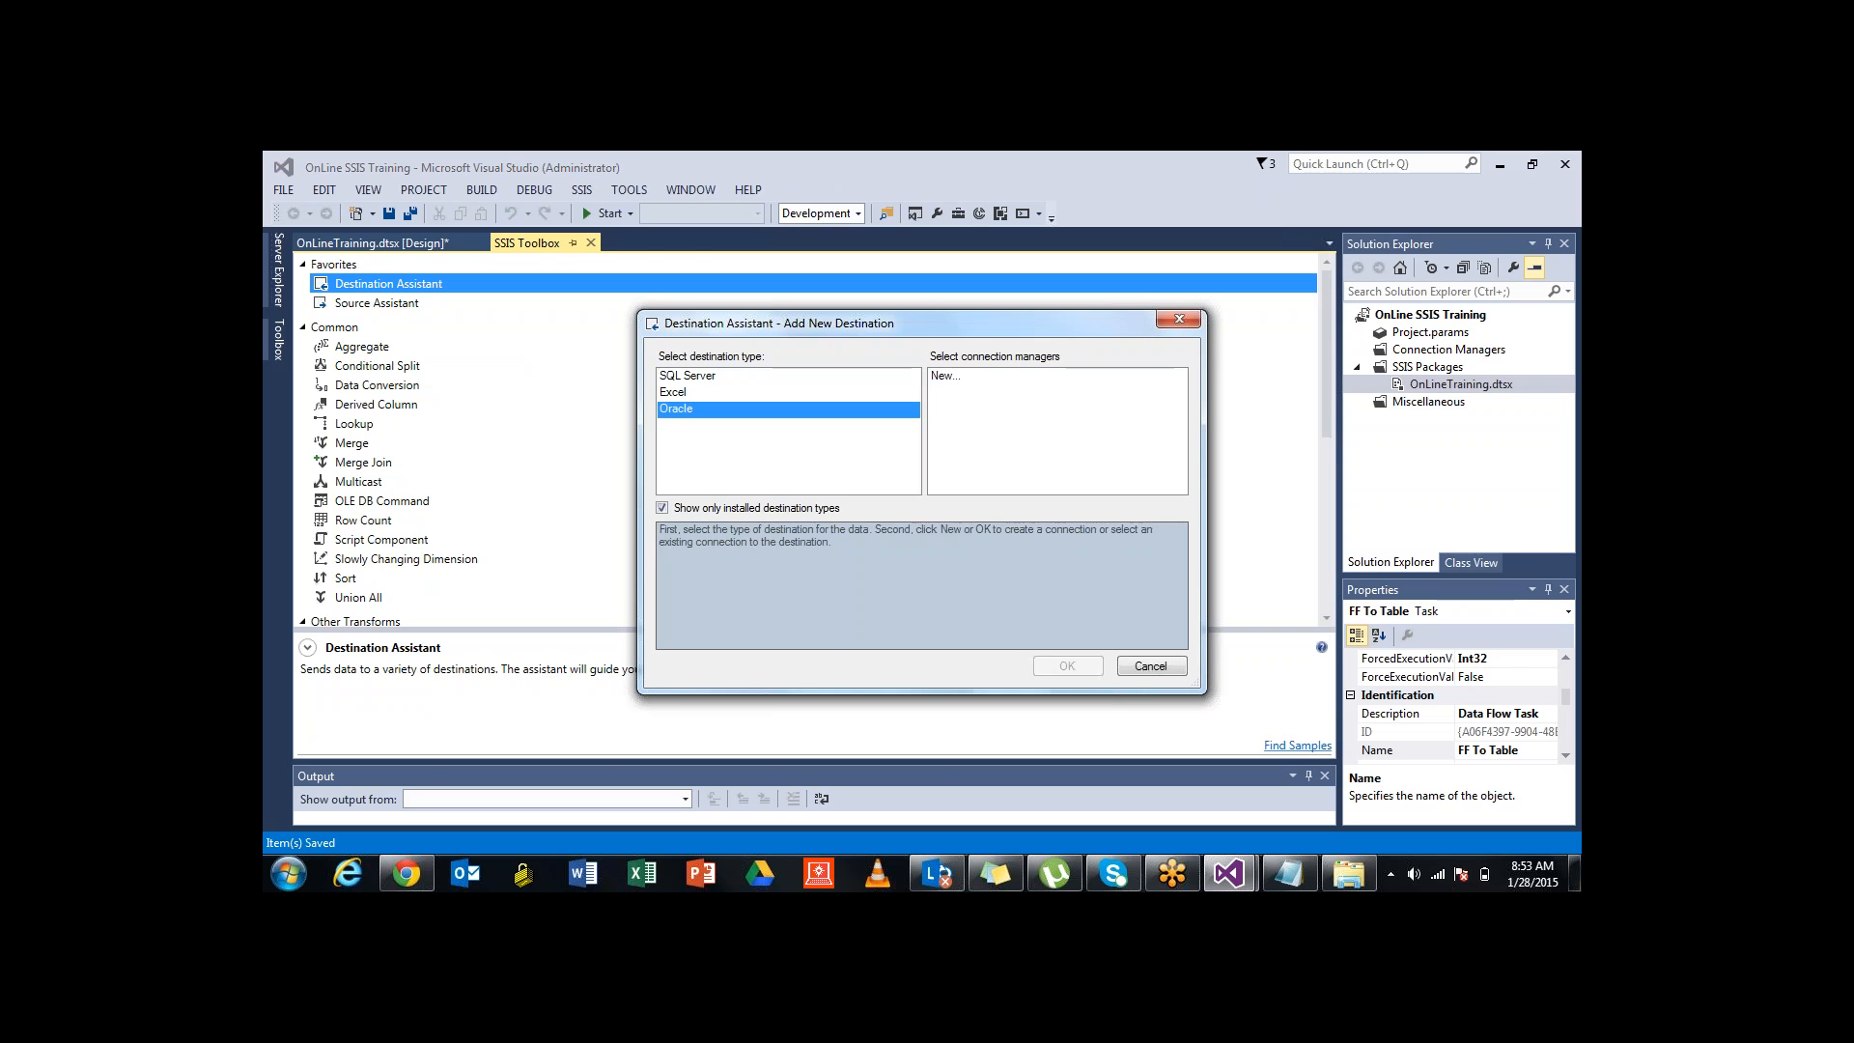
pyautogui.click(947, 375)
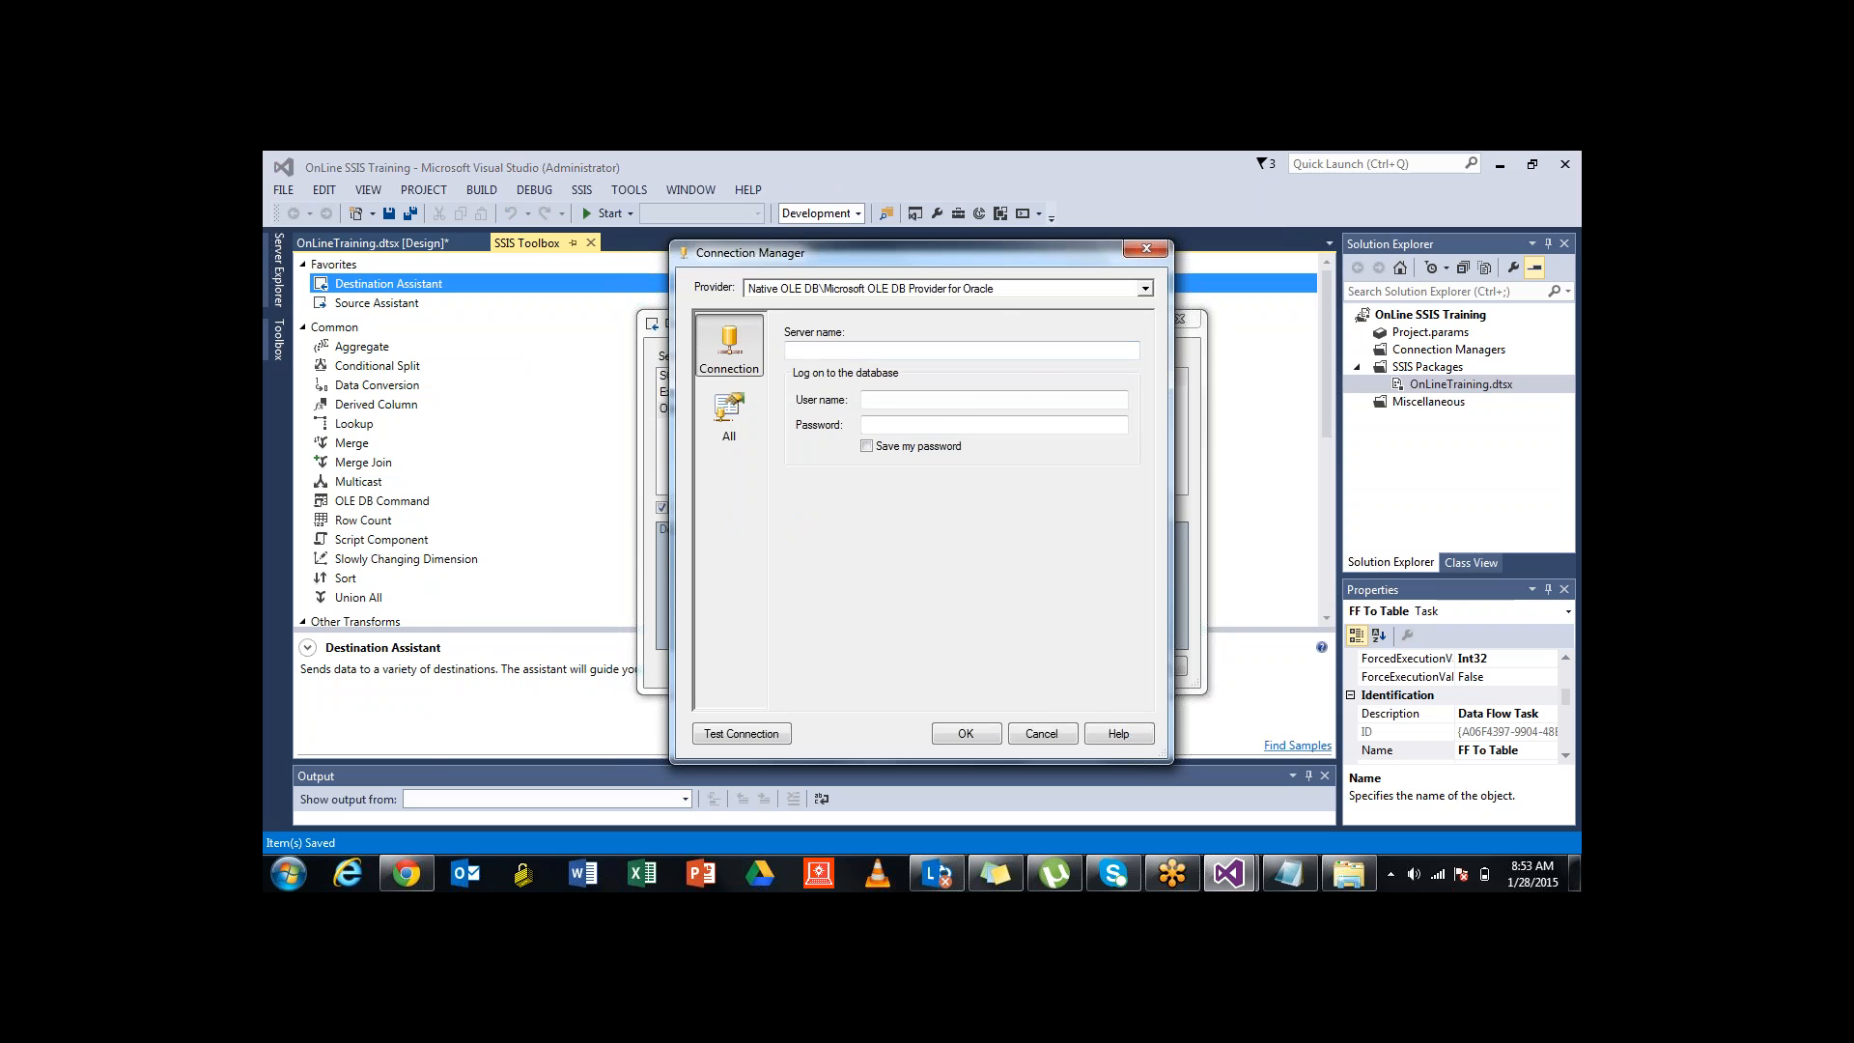
pyautogui.click(1145, 289)
pyautogui.scroll(-1, 948, 407)
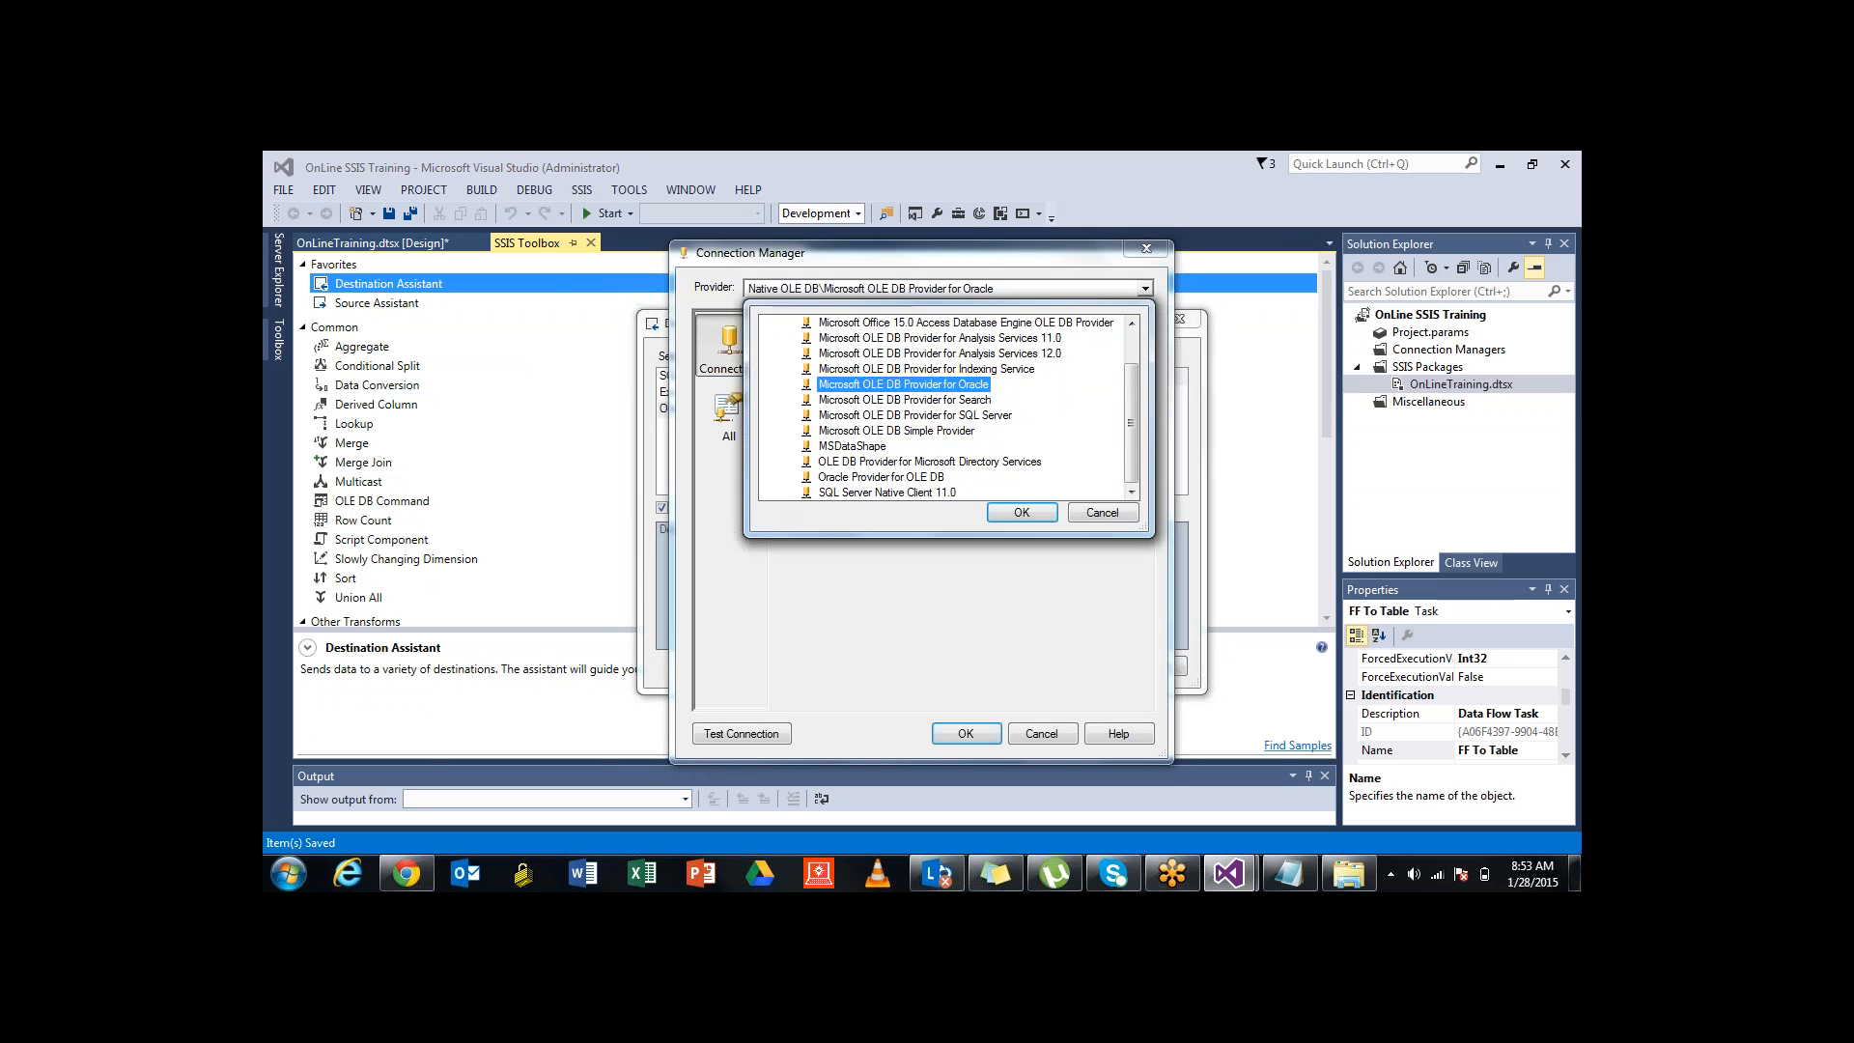
pyautogui.click(881, 477)
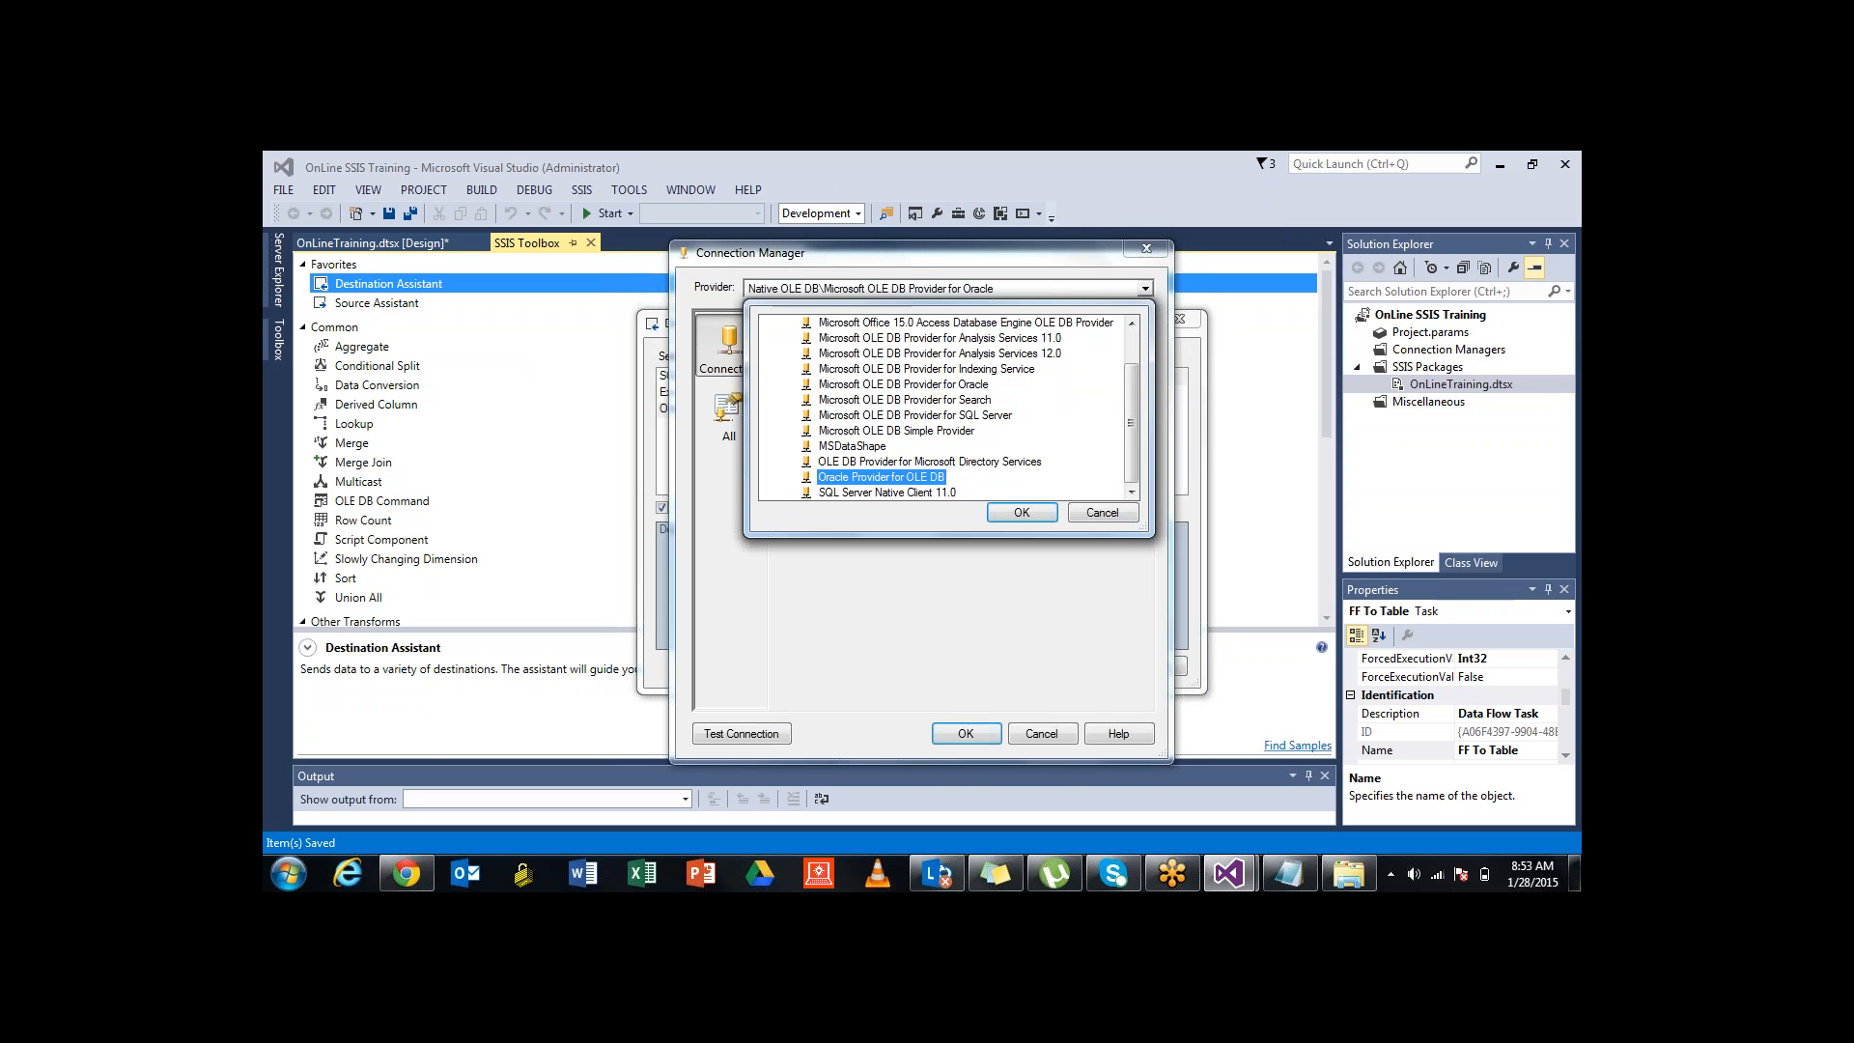
pyautogui.click(1022, 513)
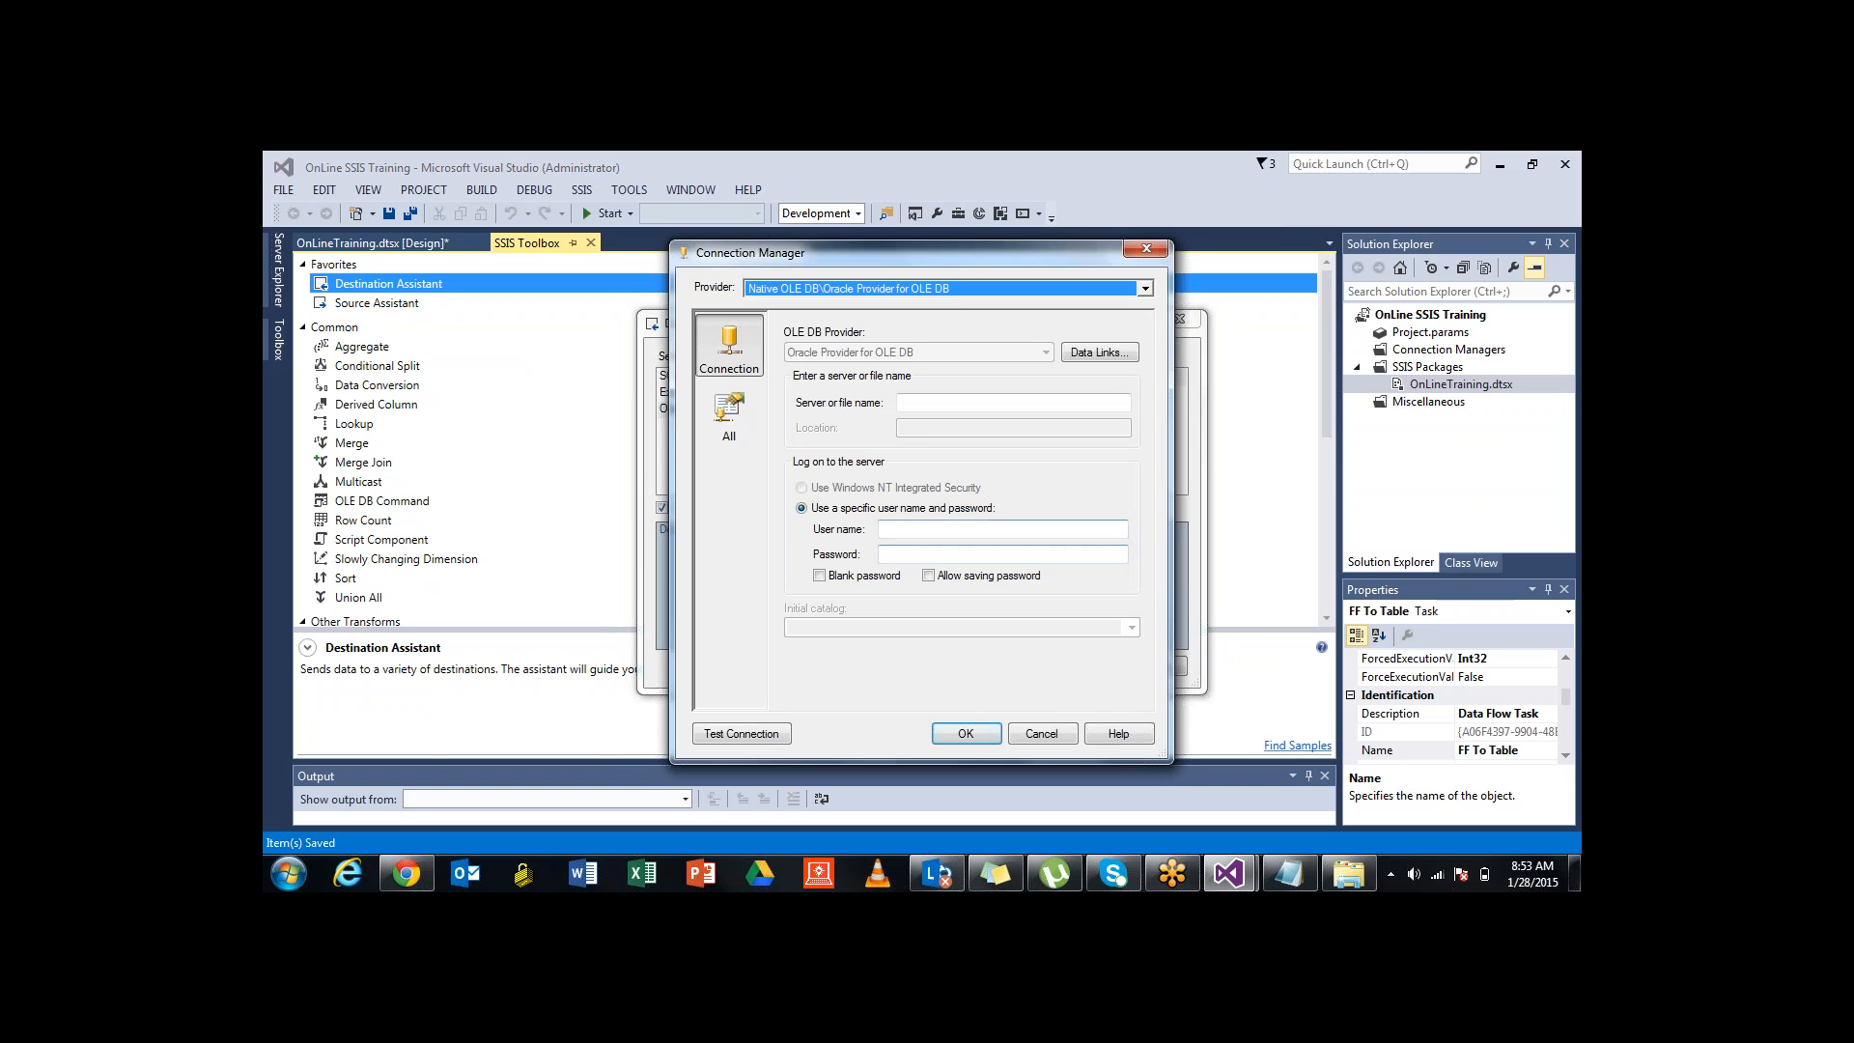
# Enter server name localhost, paste the database user and password, and allow saving the password
pyautogui.click(1012, 402)
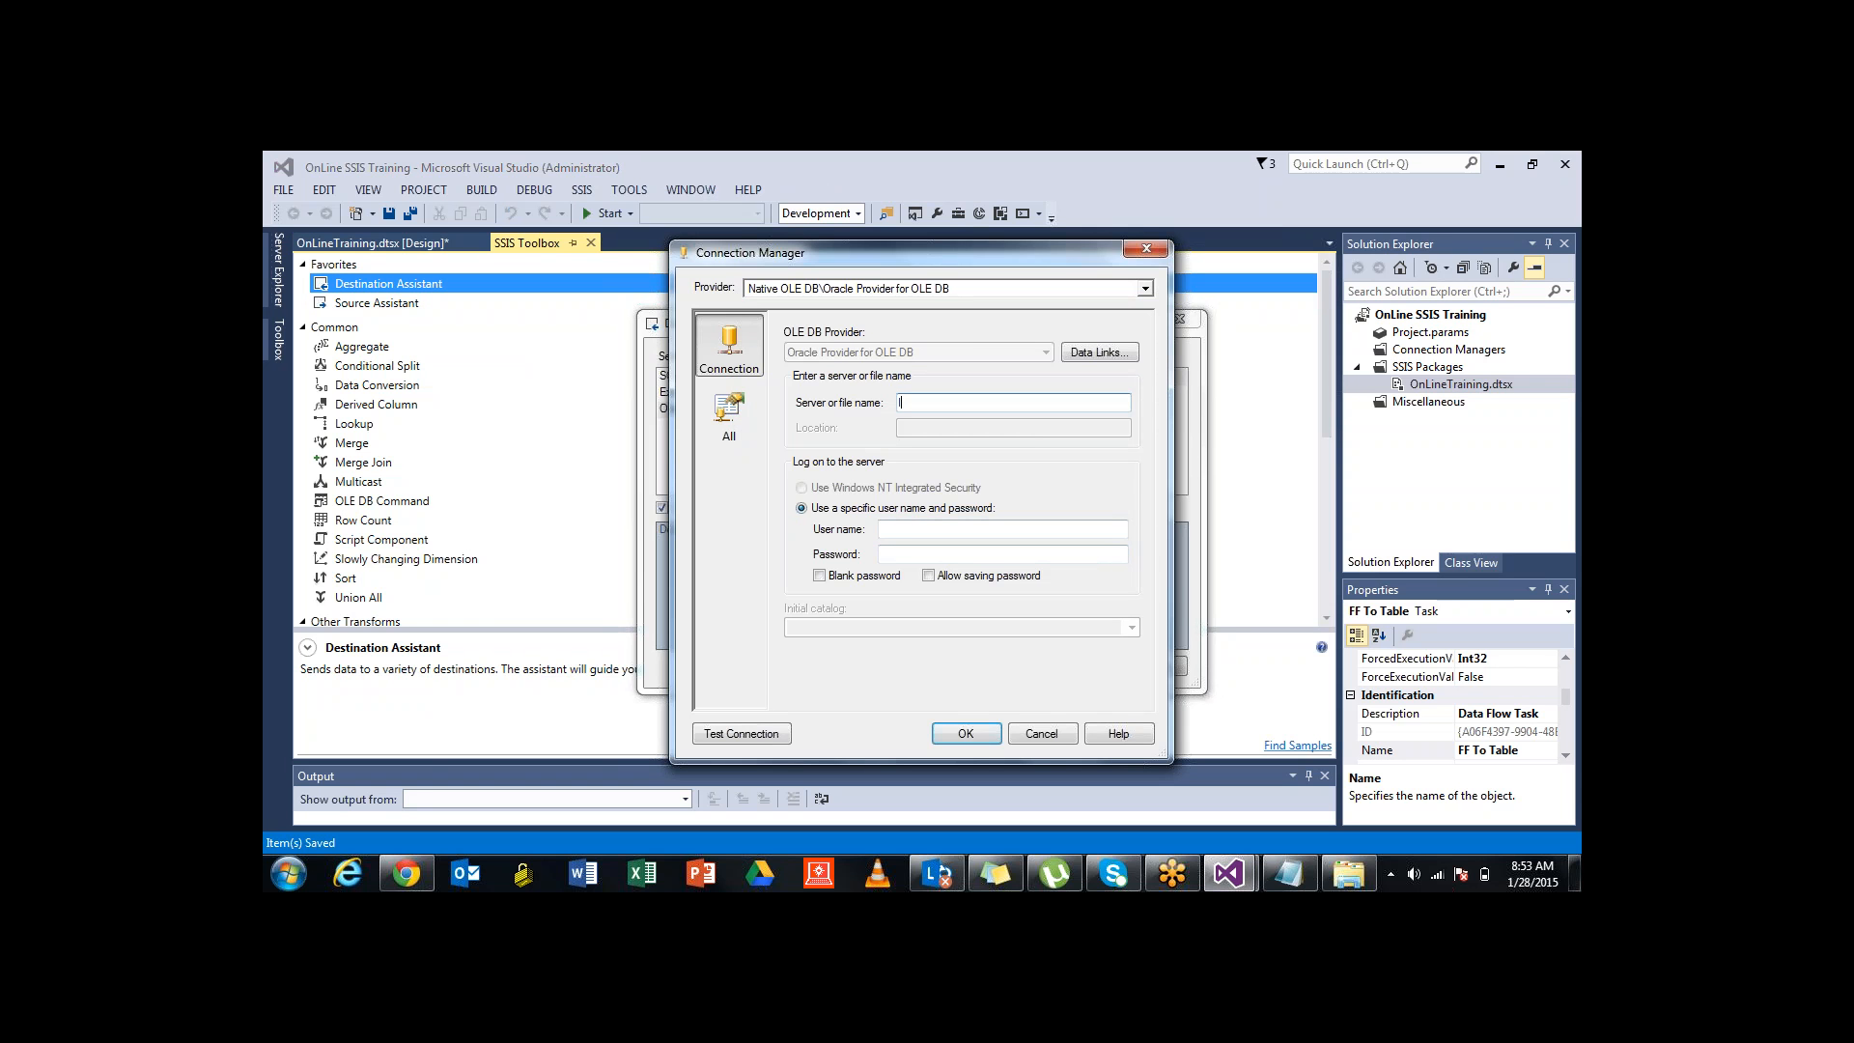
pyautogui.write('localhostBISAMPLE')
pyautogui.press('BackSpace')
pyautogui.press('BackSpace')
pyautogui.press('BackSpace')
pyautogui.press('BackSpace')
pyautogui.press('BackSpace')
pyautogui.press('BackSpace')
pyautogui.press('BackSpace')
pyautogui.press('BackSpace')
pyautogui.press('BackSpace')
pyautogui.press('BackSpace')
pyautogui.press('BackSpace')
pyautogui.press('BackSpace')
pyautogui.press('BackSpace')
pyautogui.press('BackSpace')
pyautogui.press('BackSpace')
pyautogui.press('BackSpace')
pyautogui.press('BackSpace')
pyautogui.write('localhost')
pyautogui.click(898, 529)
pyautogui.write('BISAMPLE')
pyautogui.click(918, 555)
pyautogui.hotkey('ctrl', 'v')
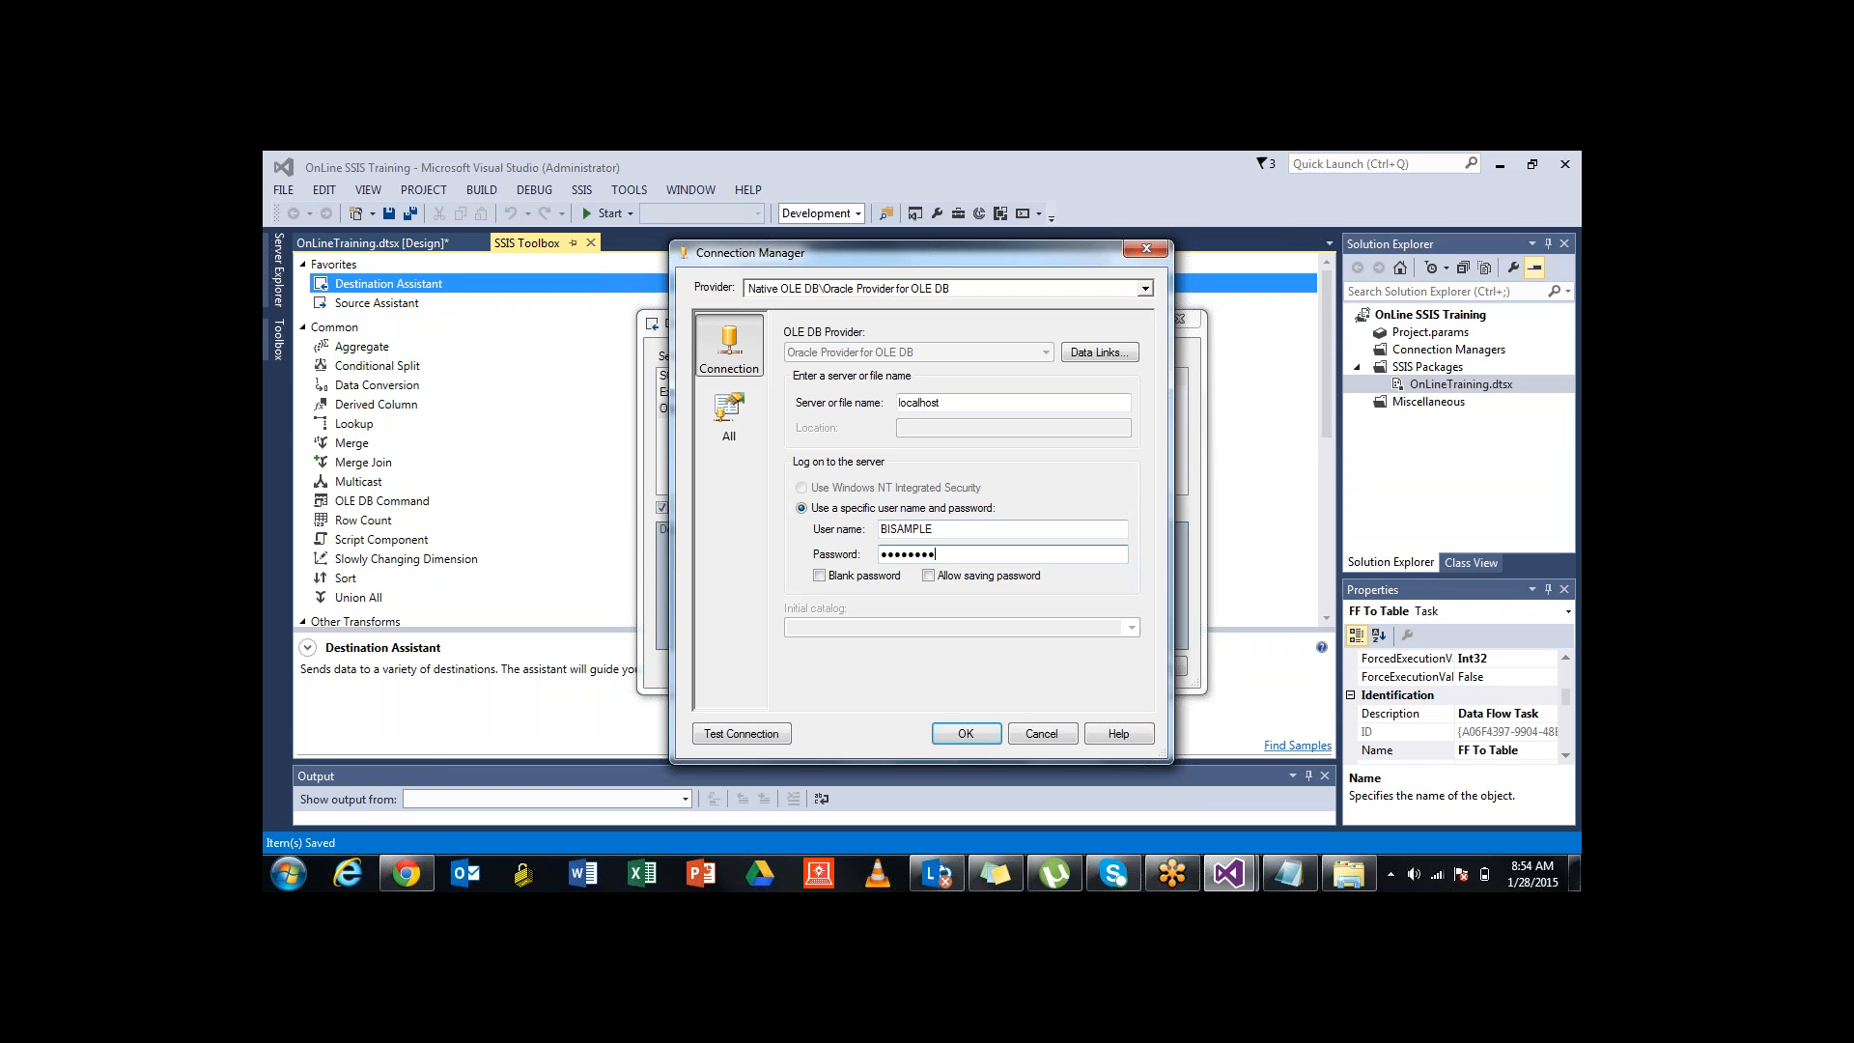
pyautogui.click(928, 575)
# Test the localhost Oracle connection successfully and confirm the connection settings
pyautogui.click(741, 734)
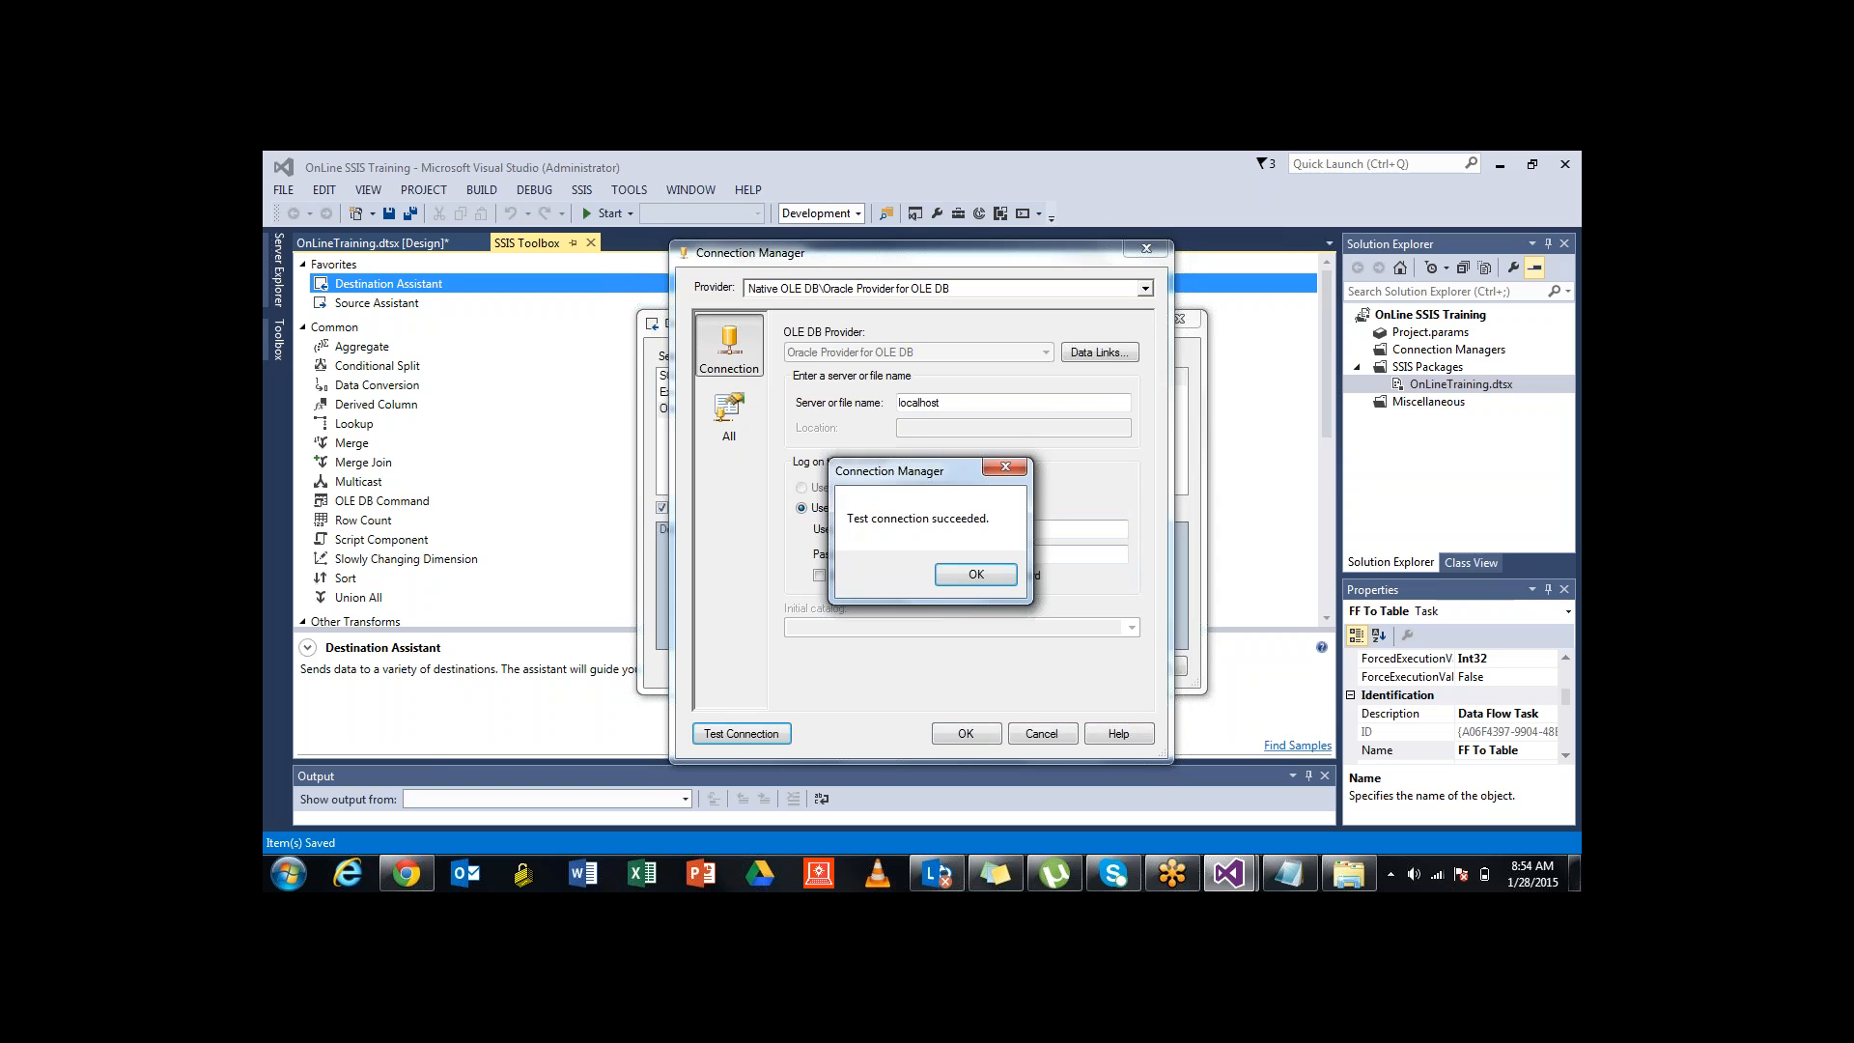
pyautogui.moveTo(888, 471); pyautogui.dragTo(642, 432)
pyautogui.press('Return')
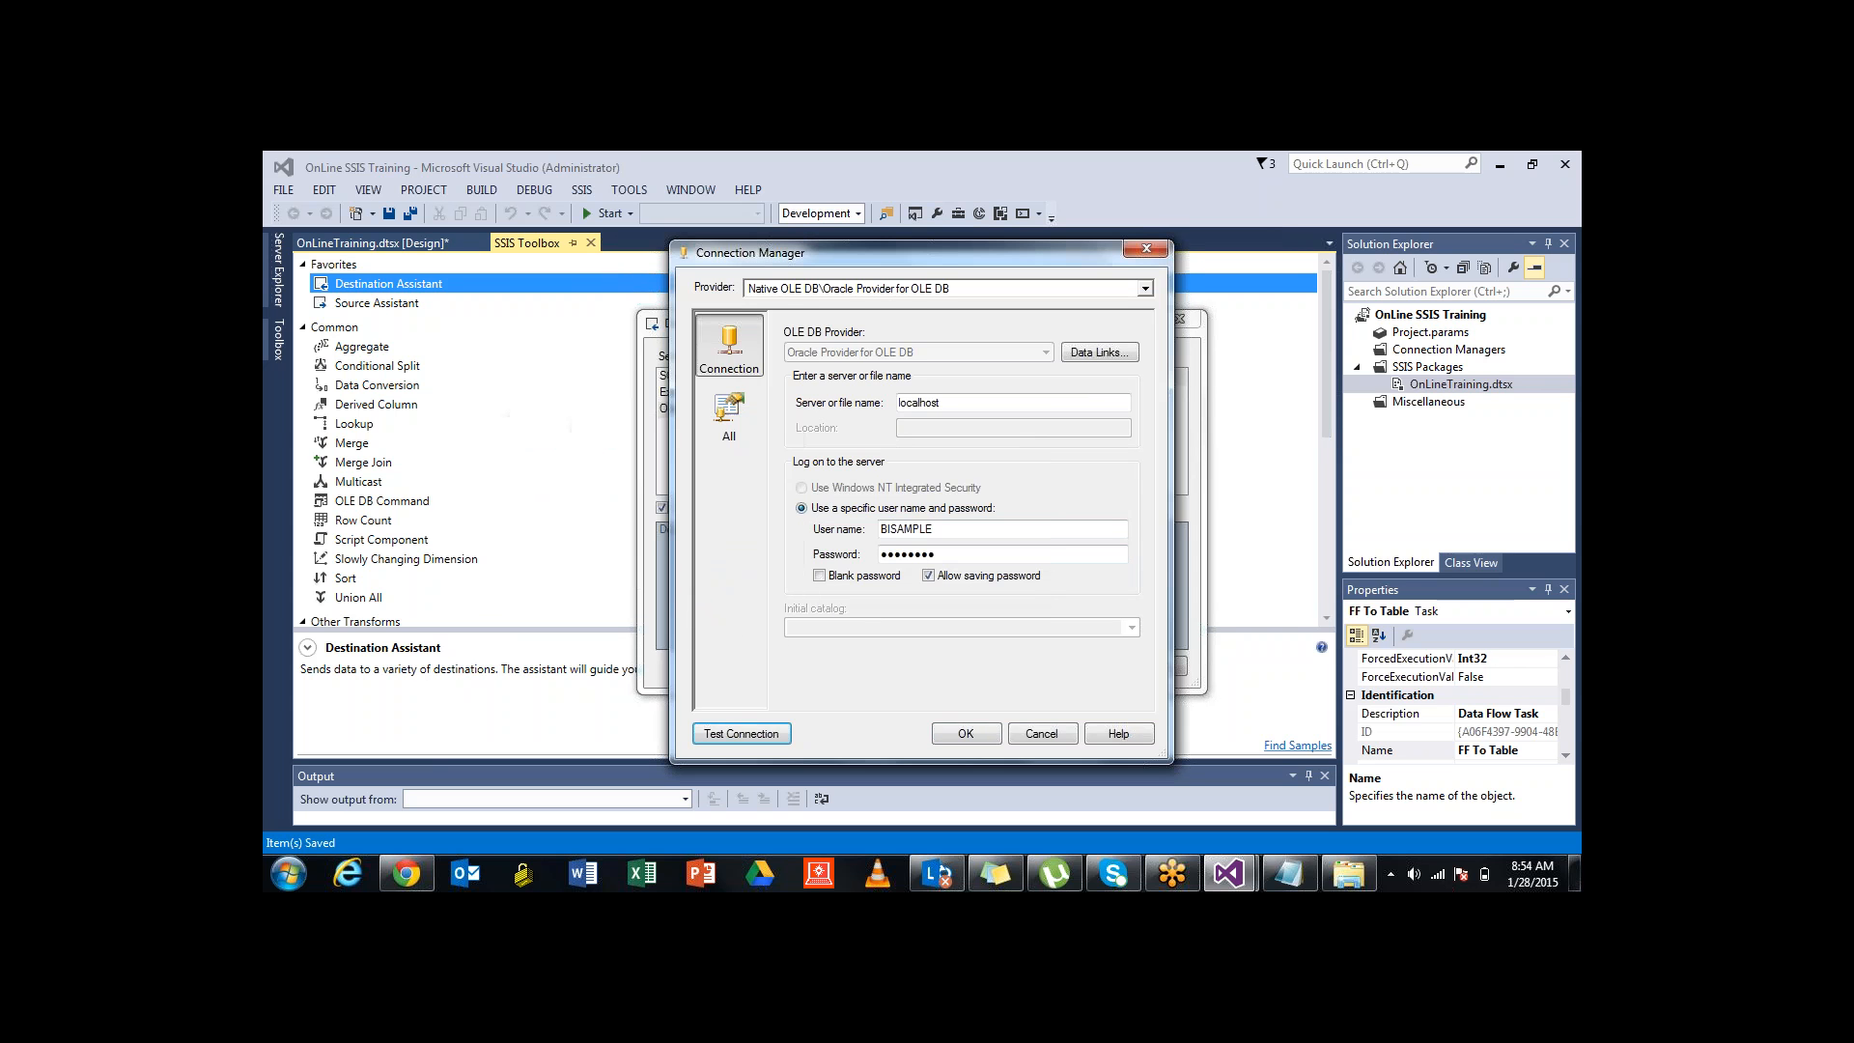
pyautogui.press('Tab')
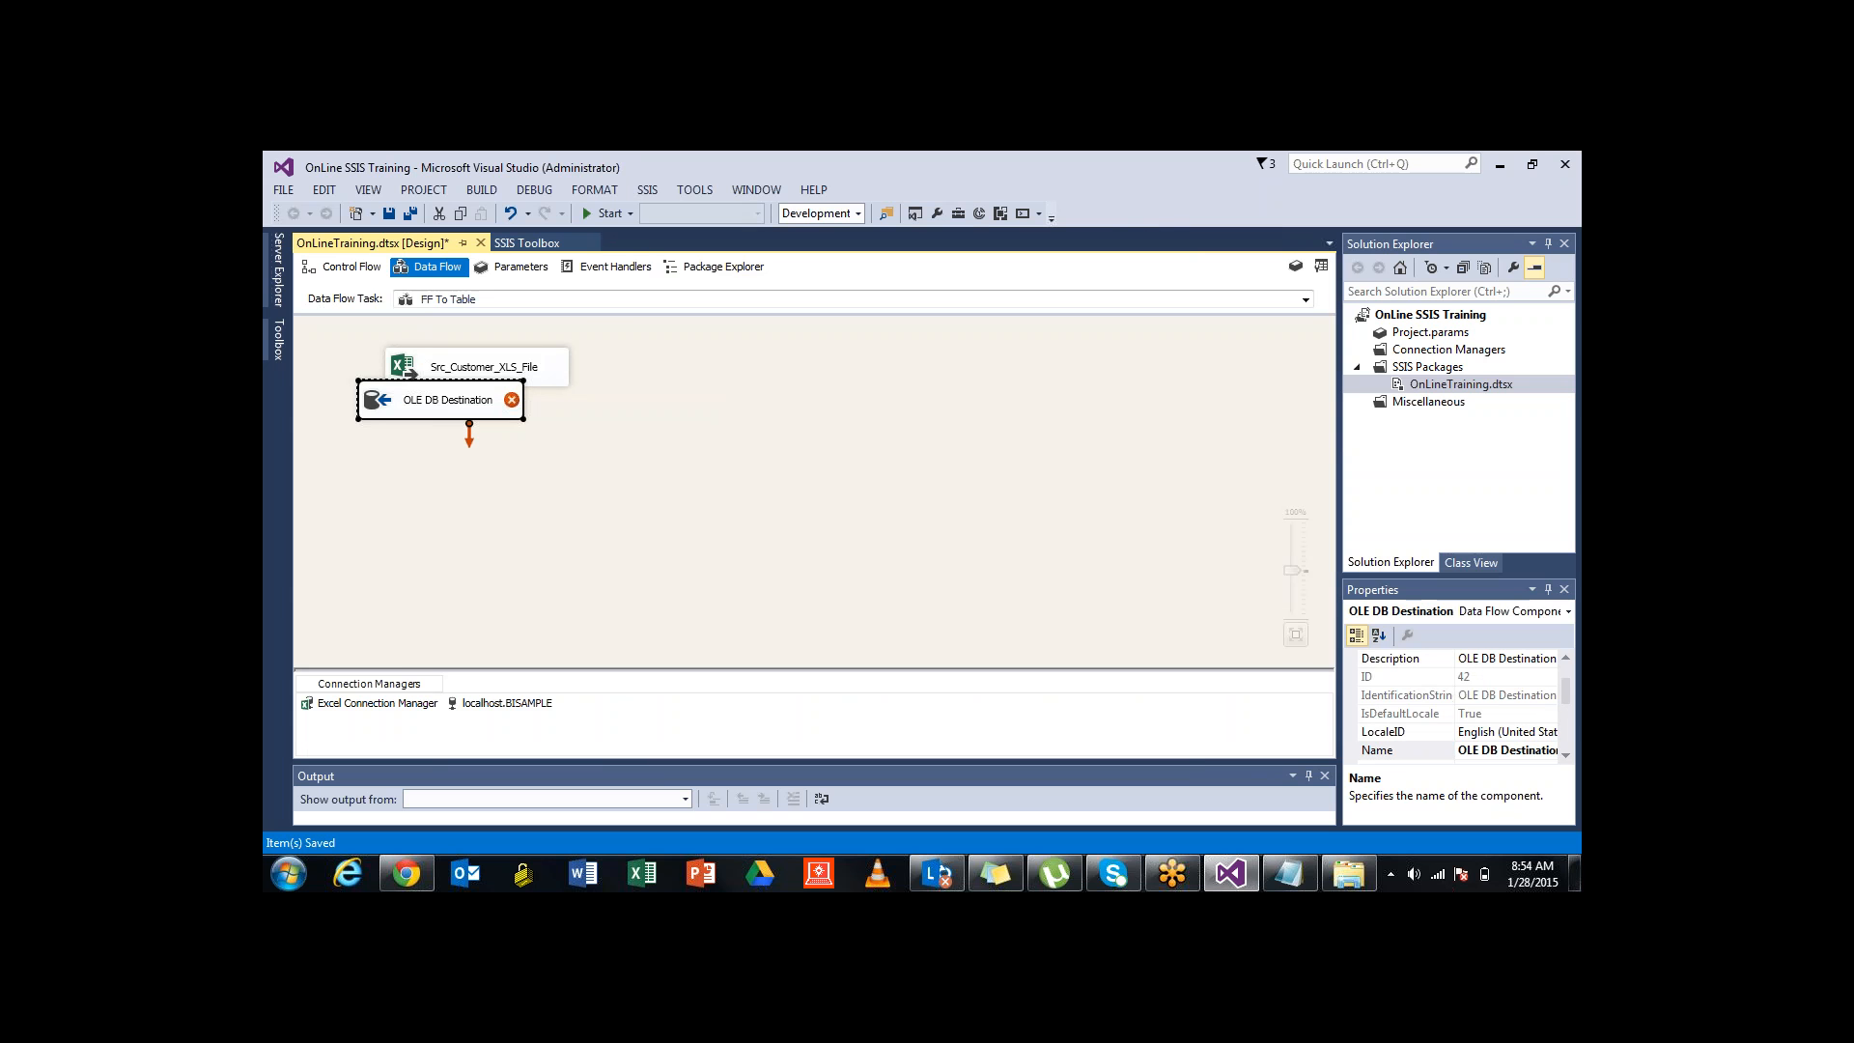
# Move the OLE DB Destination down-right and open its settings past the missing-columns warning
pyautogui.moveTo(440, 399); pyautogui.dragTo(786, 487)
pyautogui.click(586, 463)
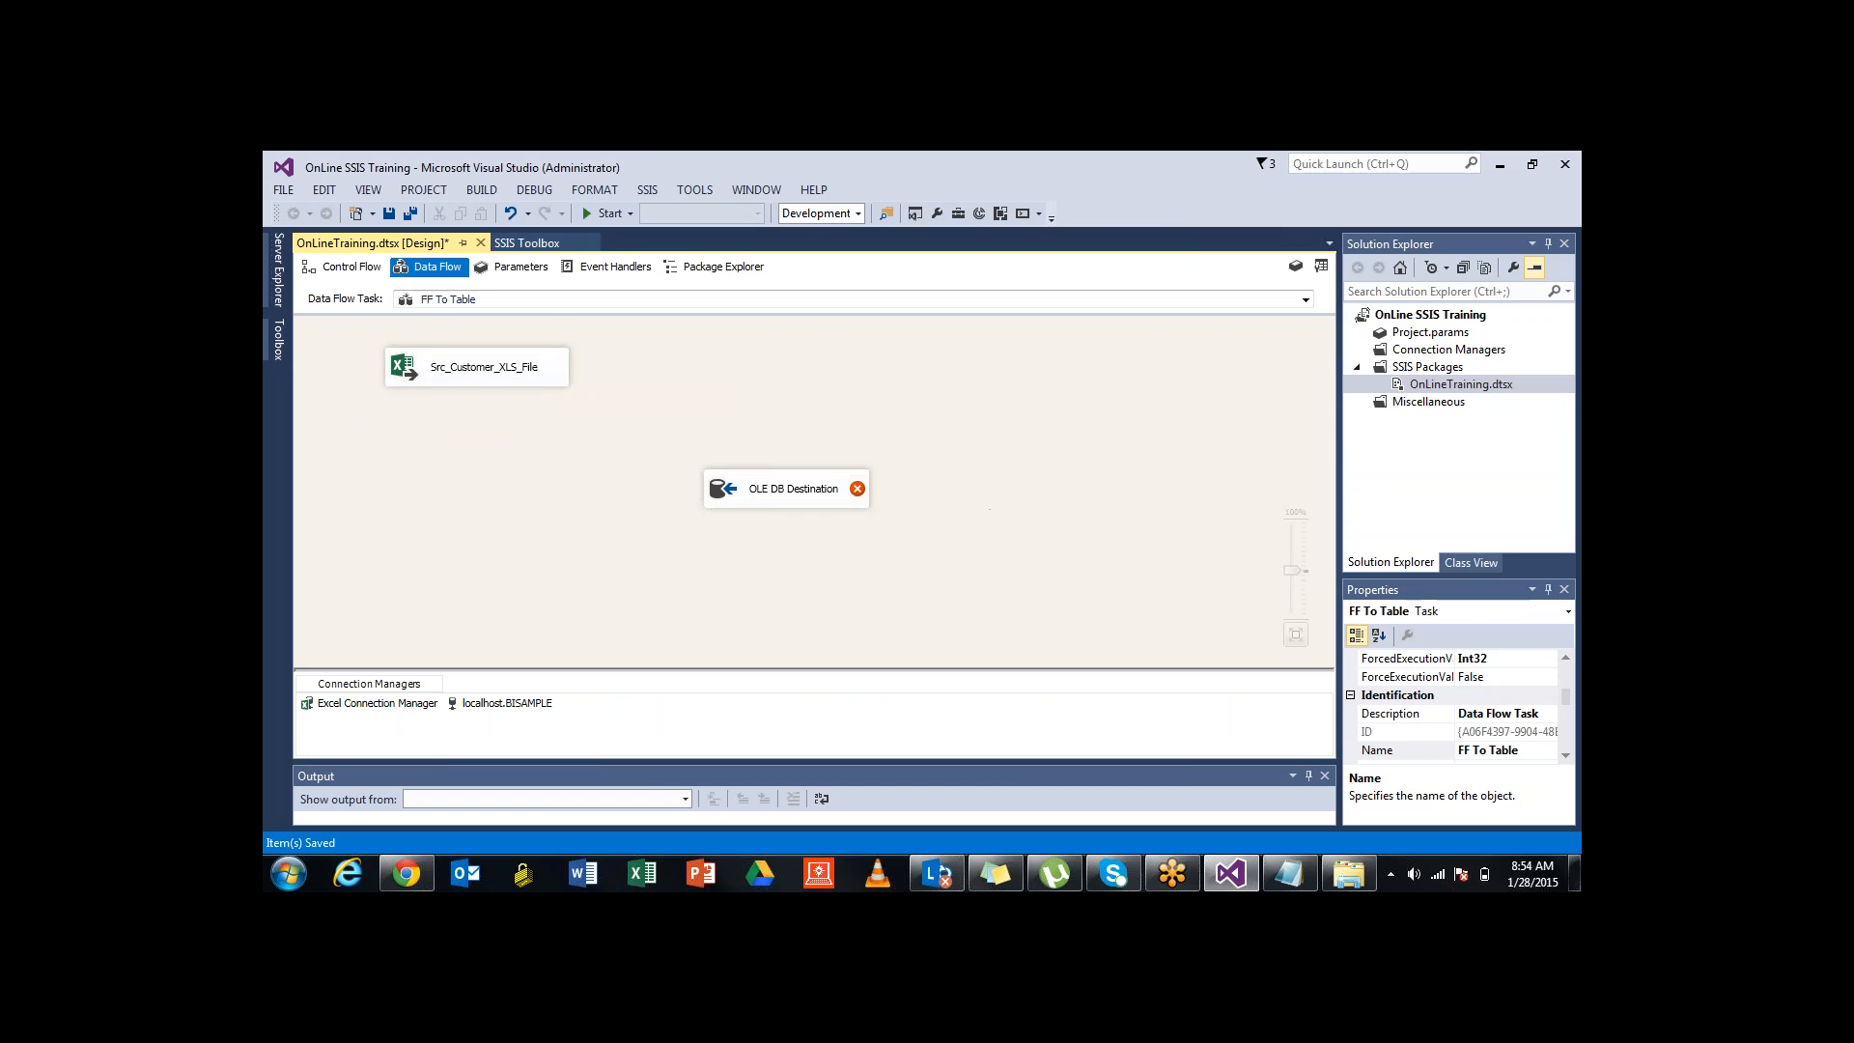
pyautogui.doubleClick(788, 489)
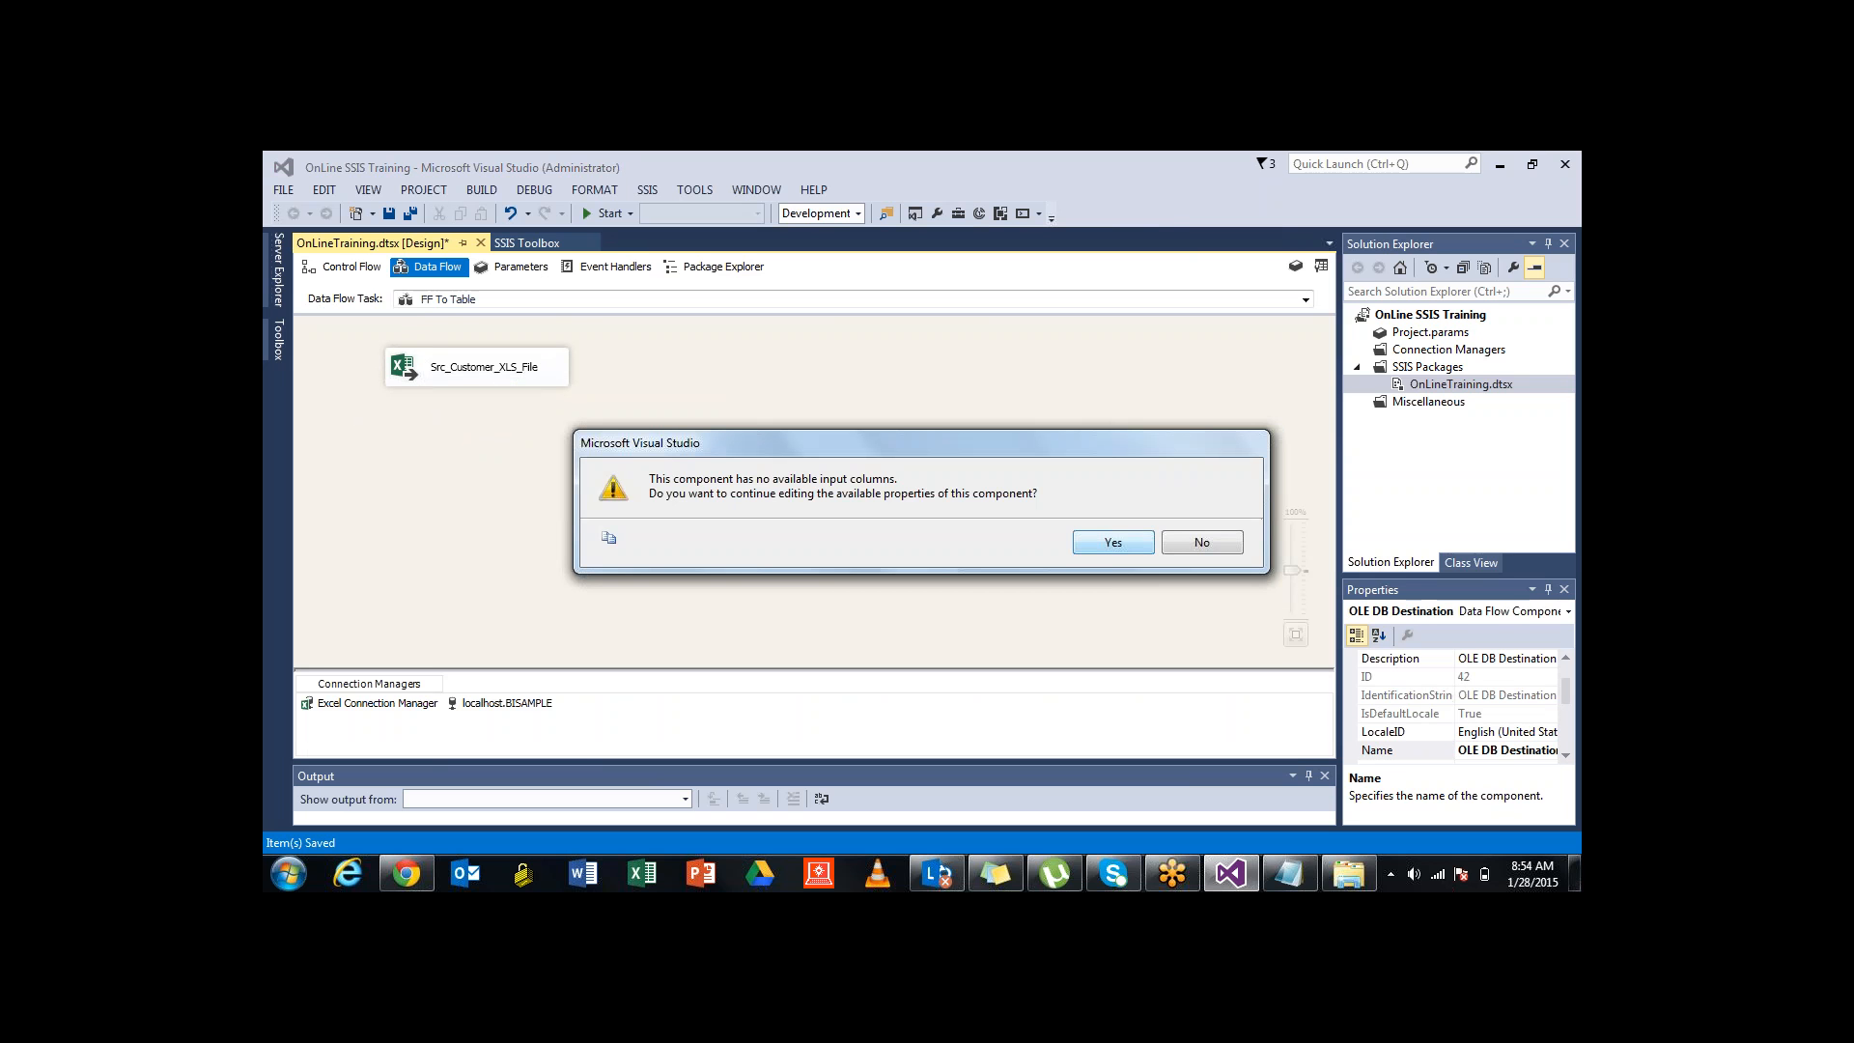
pyautogui.click(1112, 541)
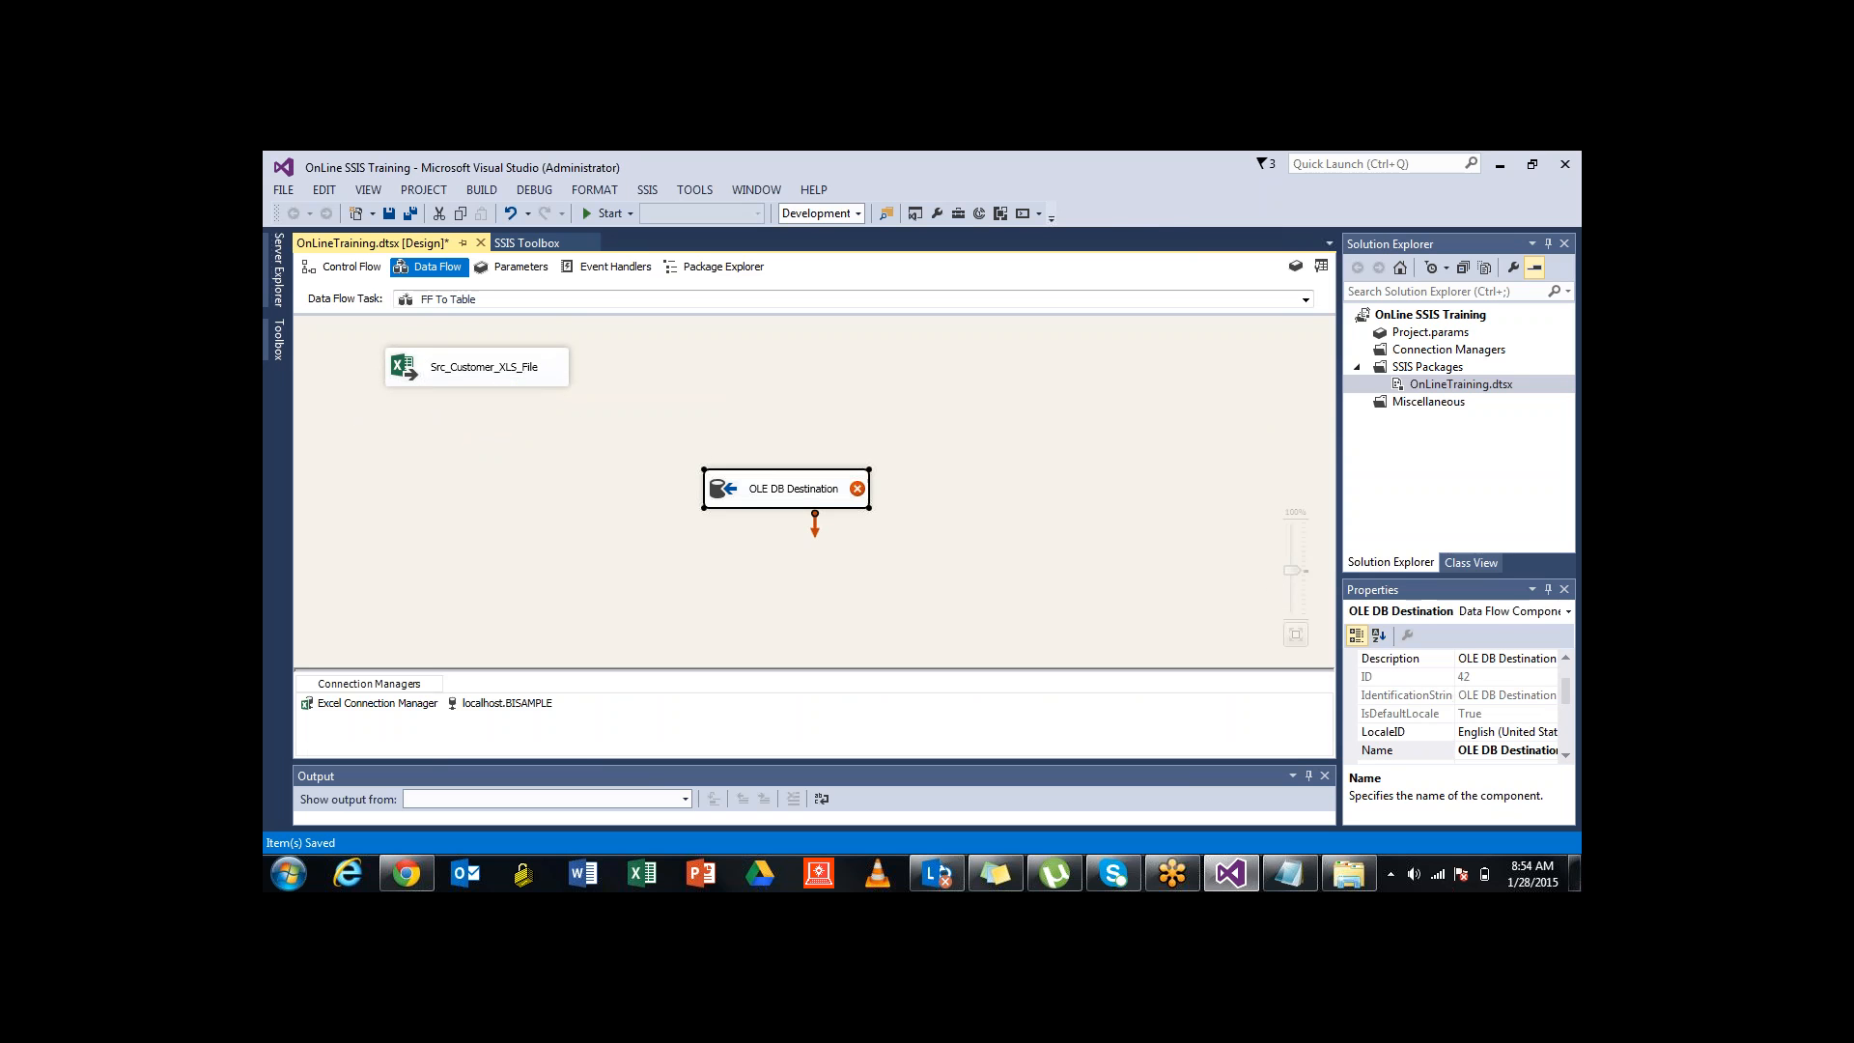
pyautogui.click(637, 433)
# Connect Src_Customer_XLS_File's output to the destination and rename it Trg_Customer_Table
pyautogui.click(483, 367)
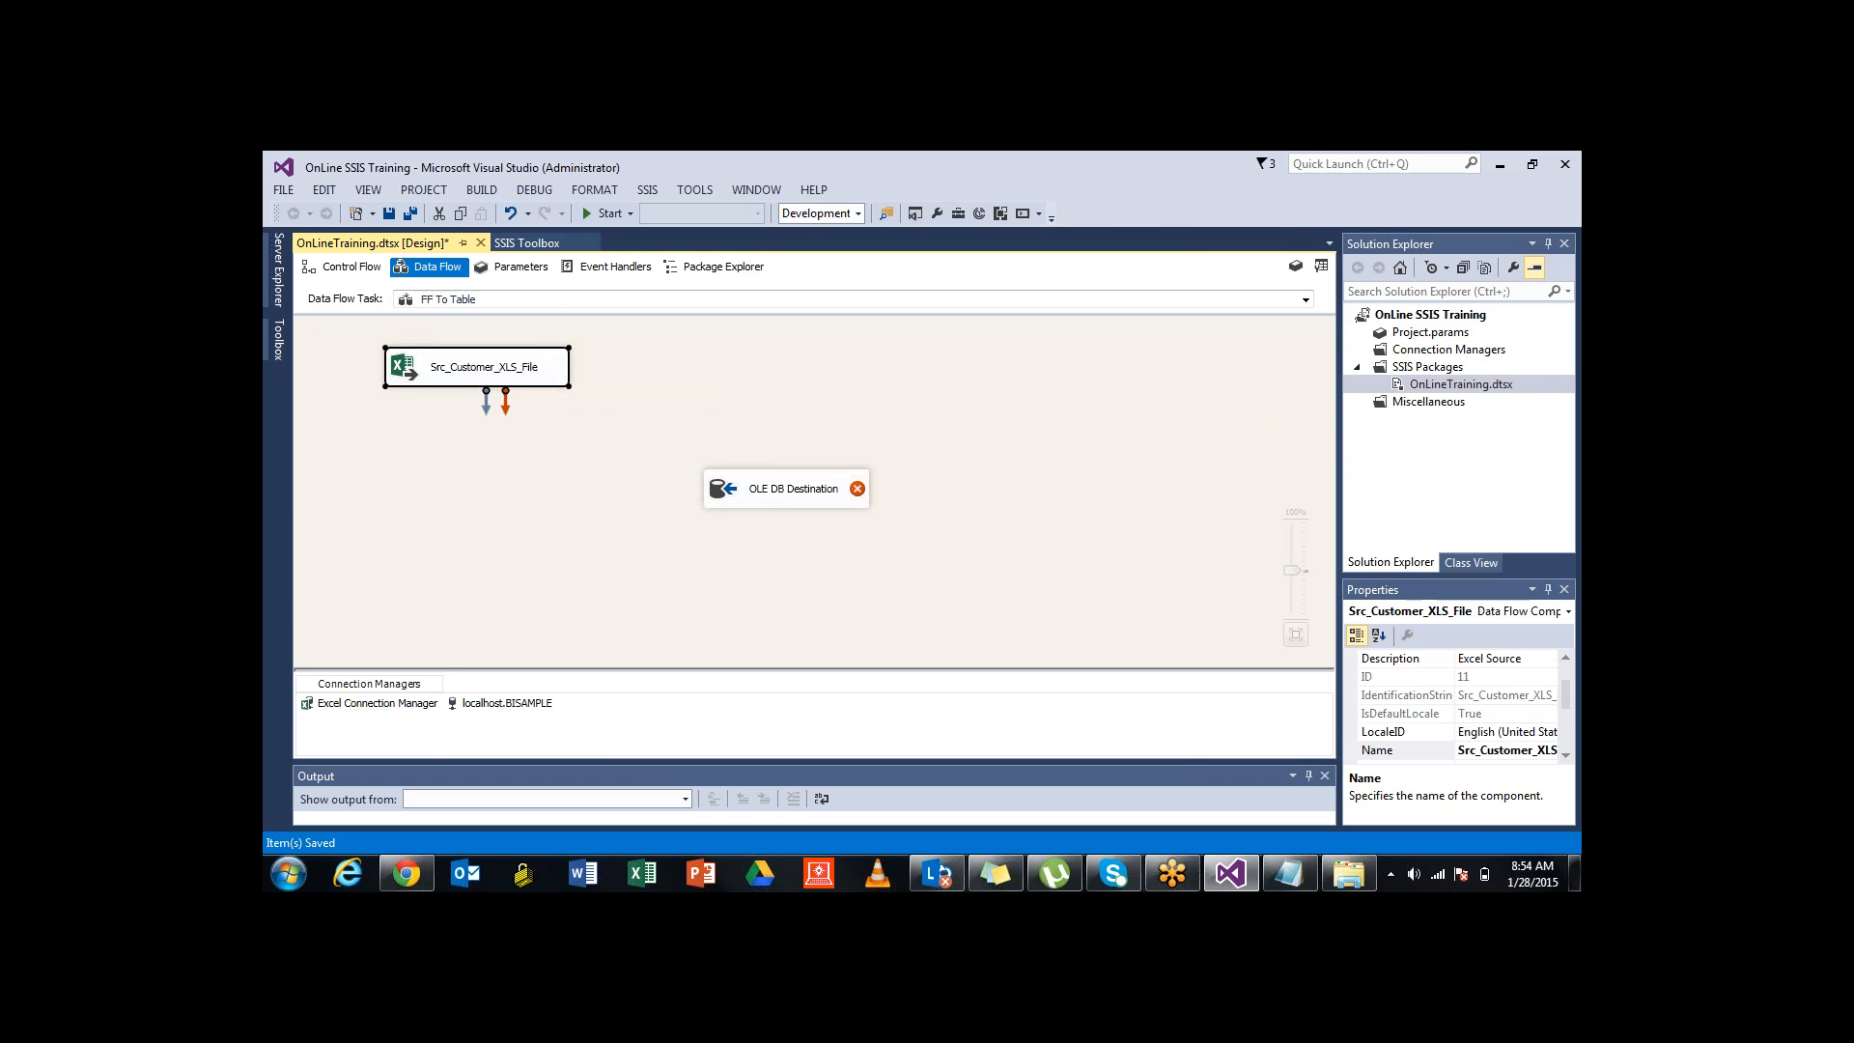
pyautogui.click(637, 432)
pyautogui.click(483, 367)
pyautogui.moveTo(485, 400); pyautogui.dragTo(791, 488)
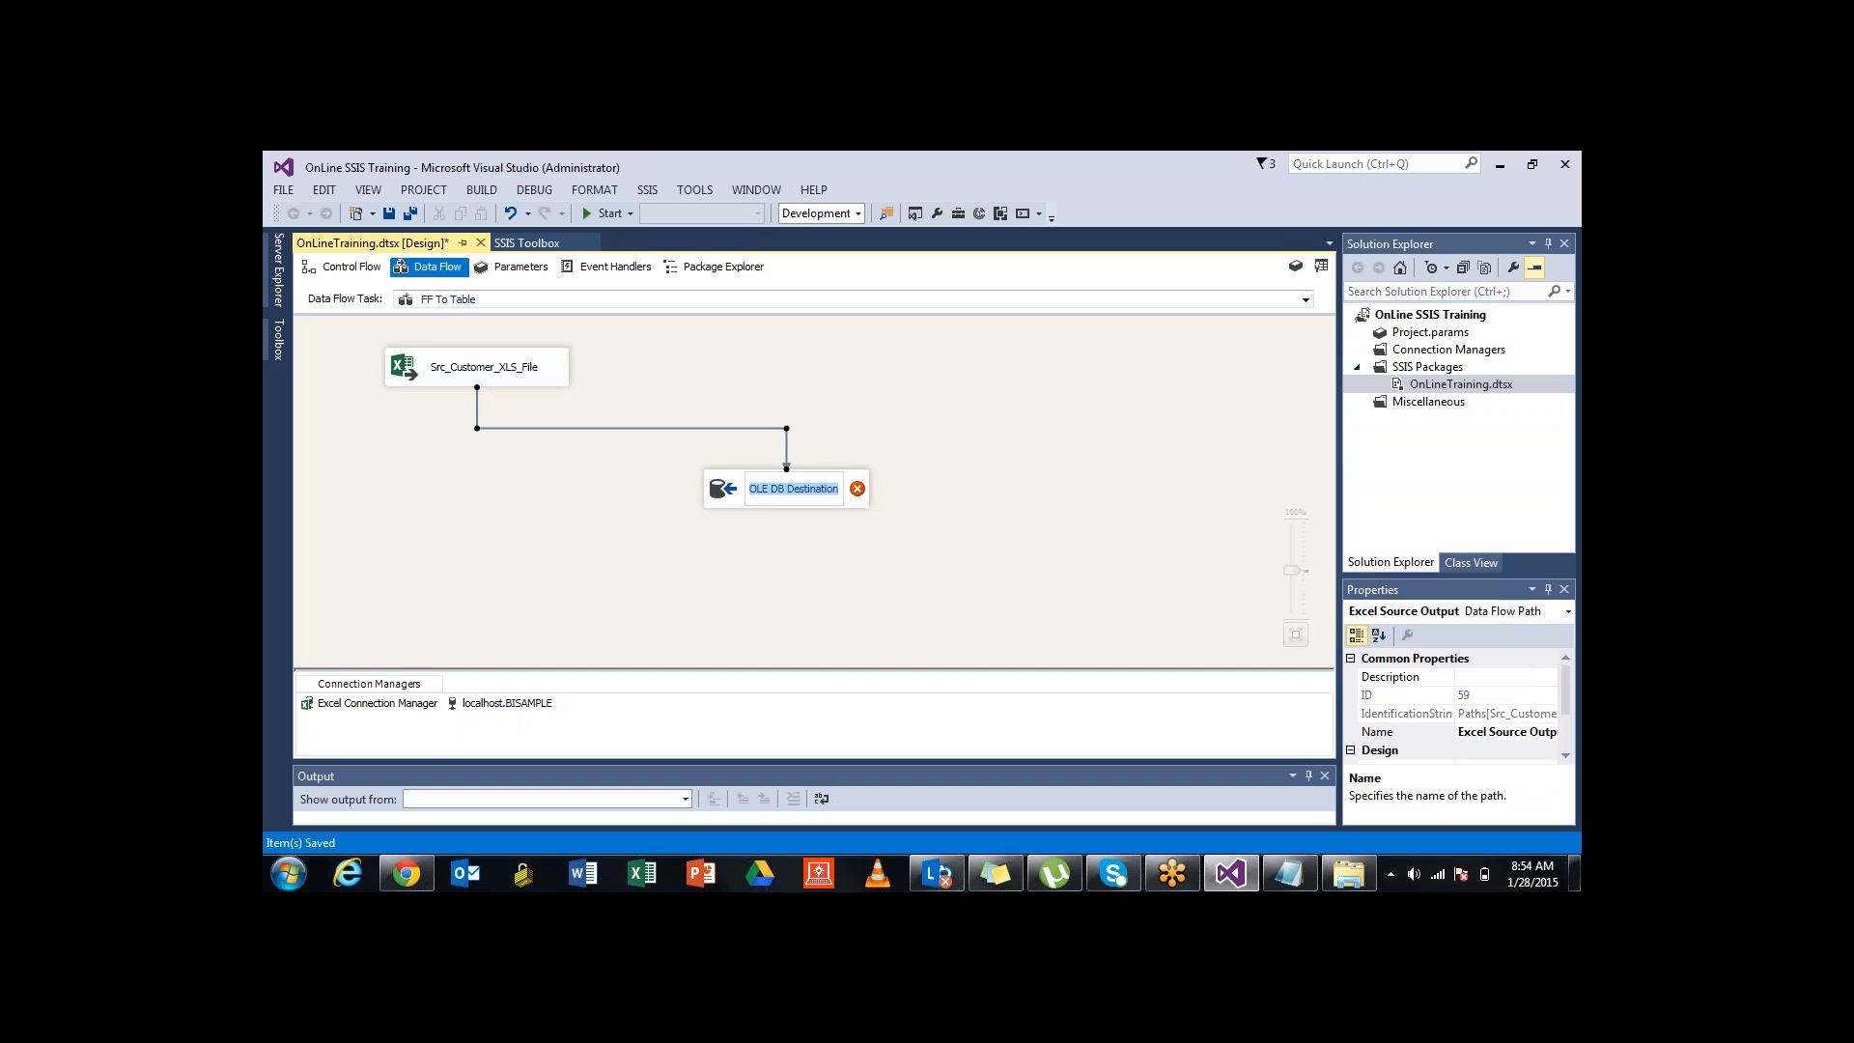
pyautogui.write('T')
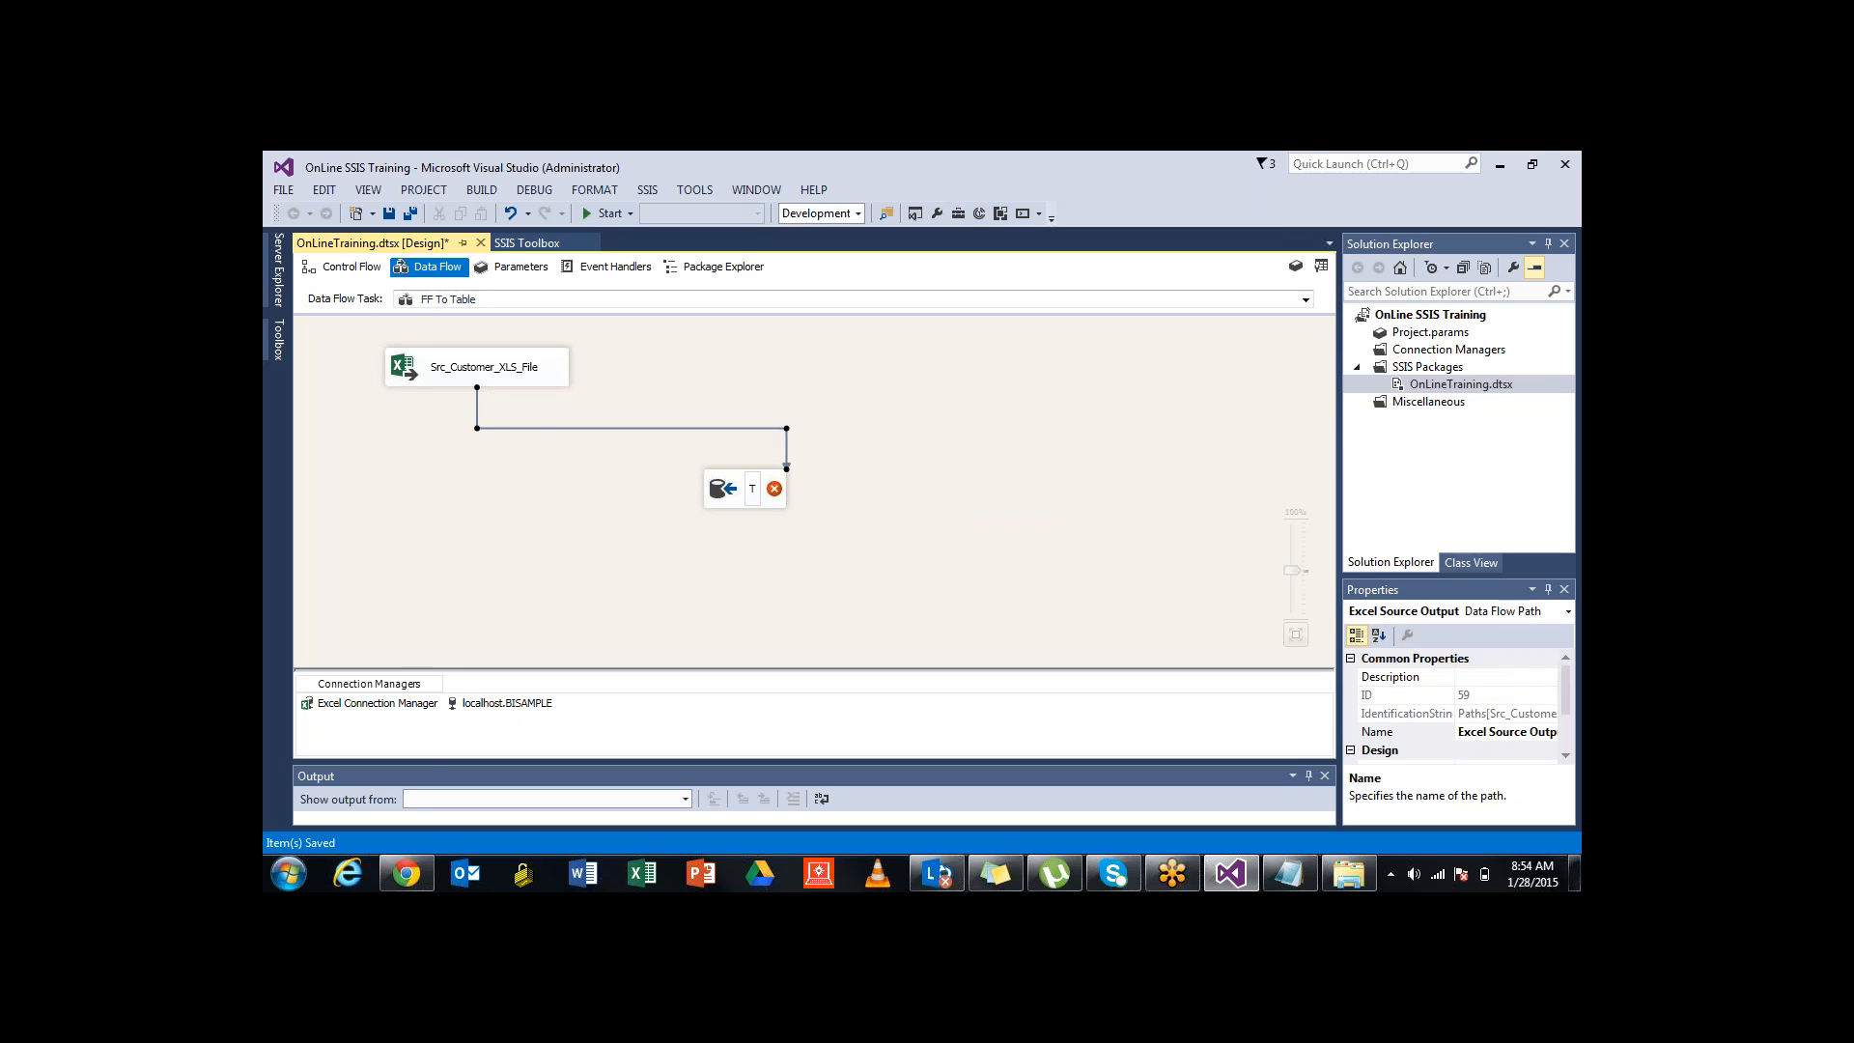
pyautogui.write('rg_Custom')
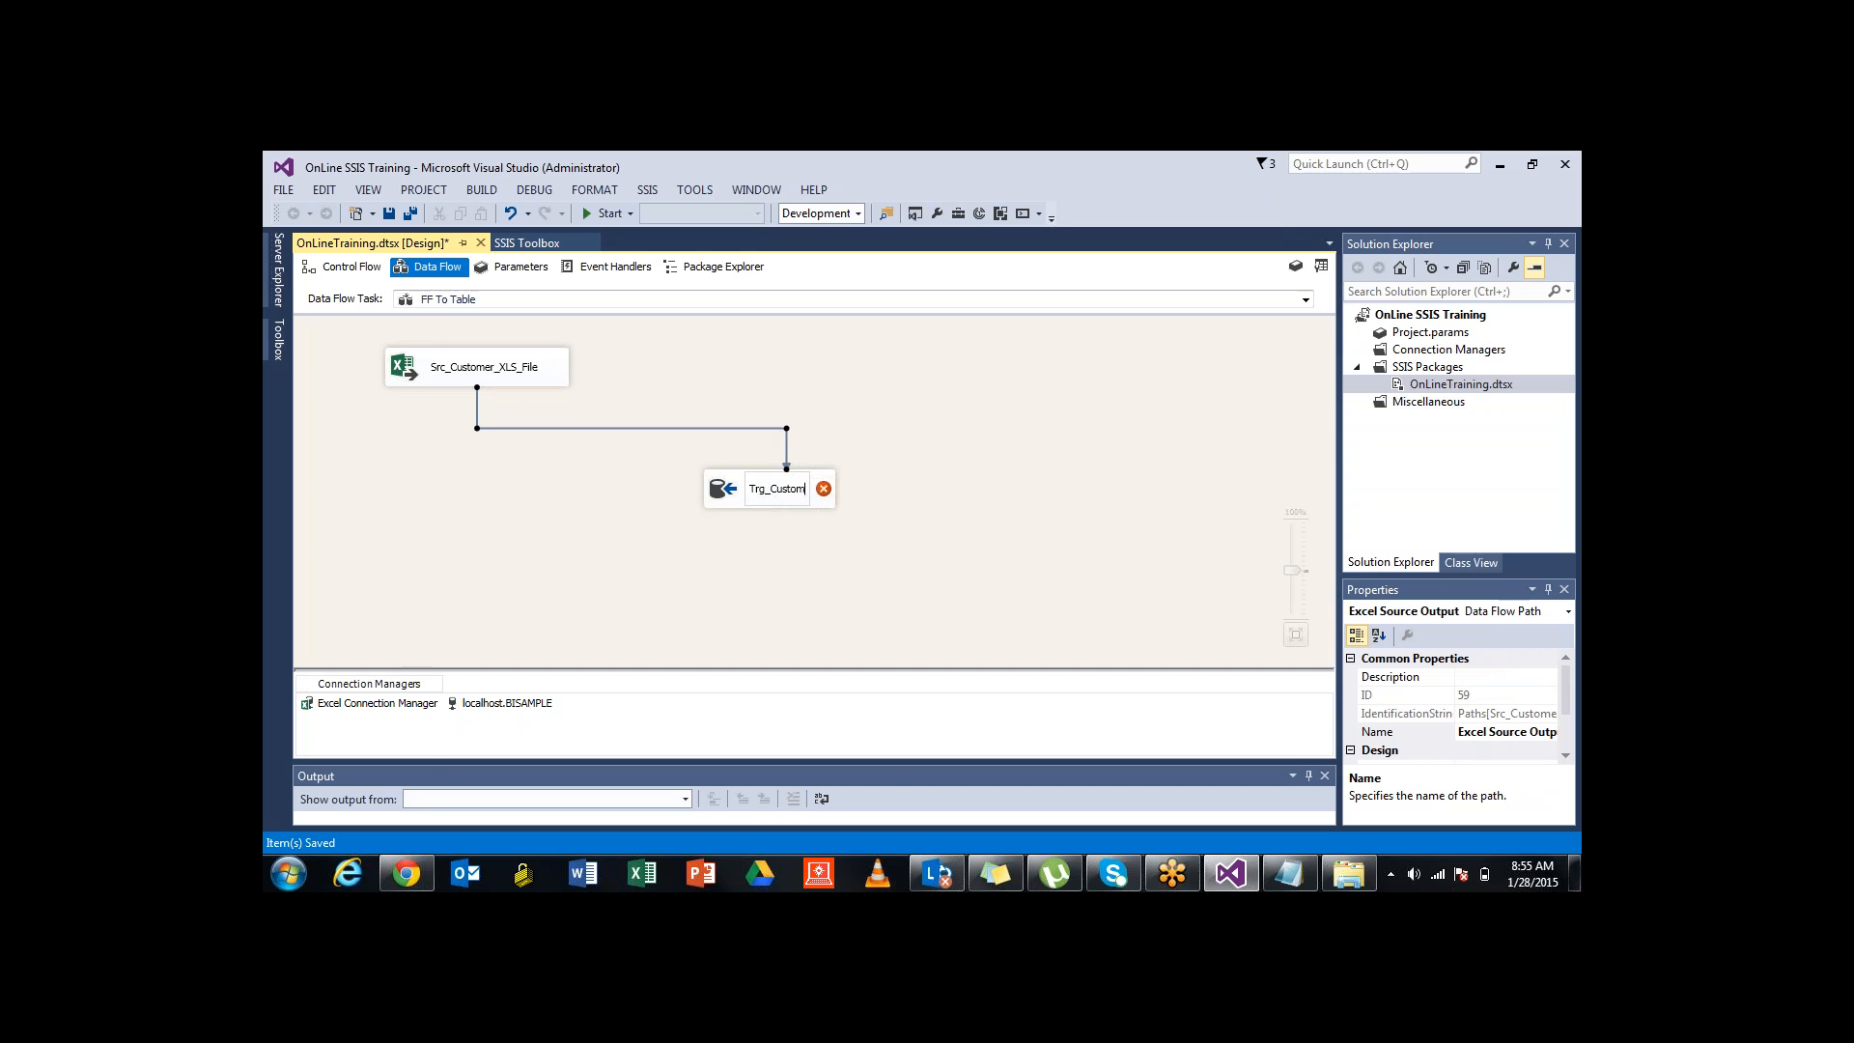
pyautogui.write('er_T')
pyautogui.write('able')
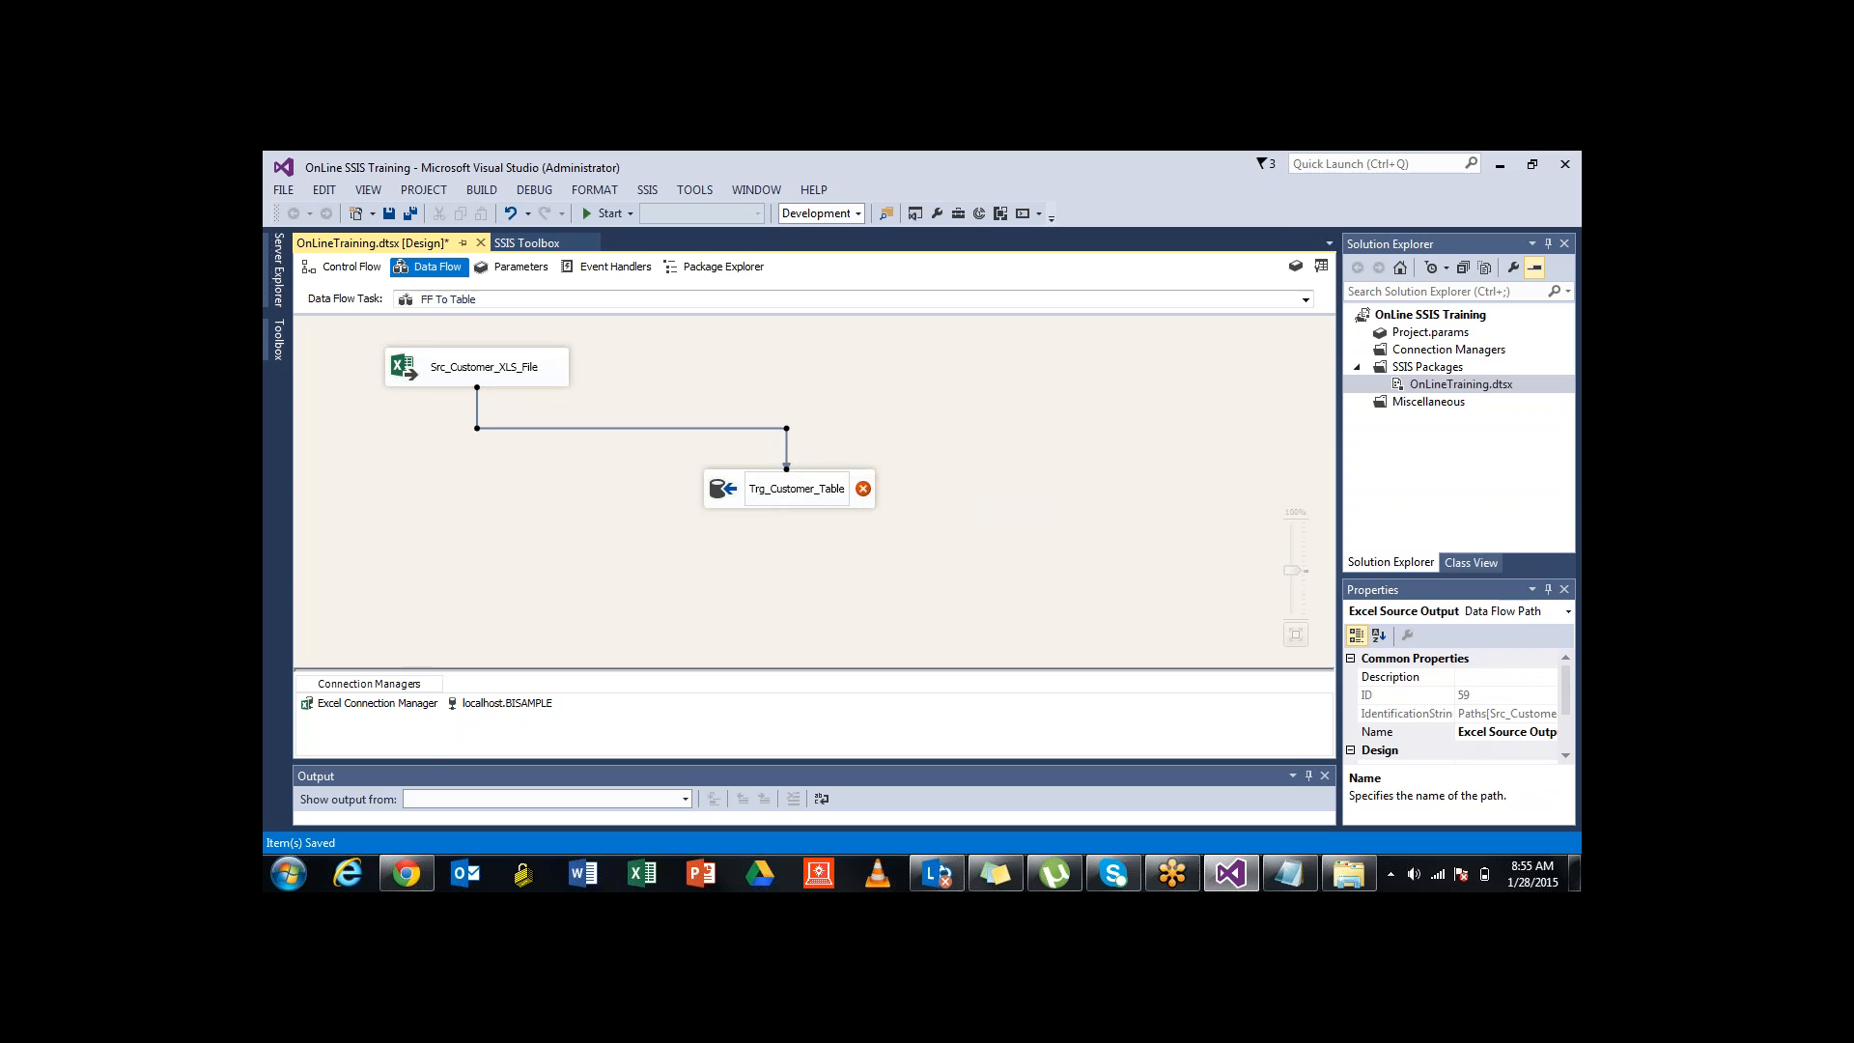
pyautogui.click(734, 580)
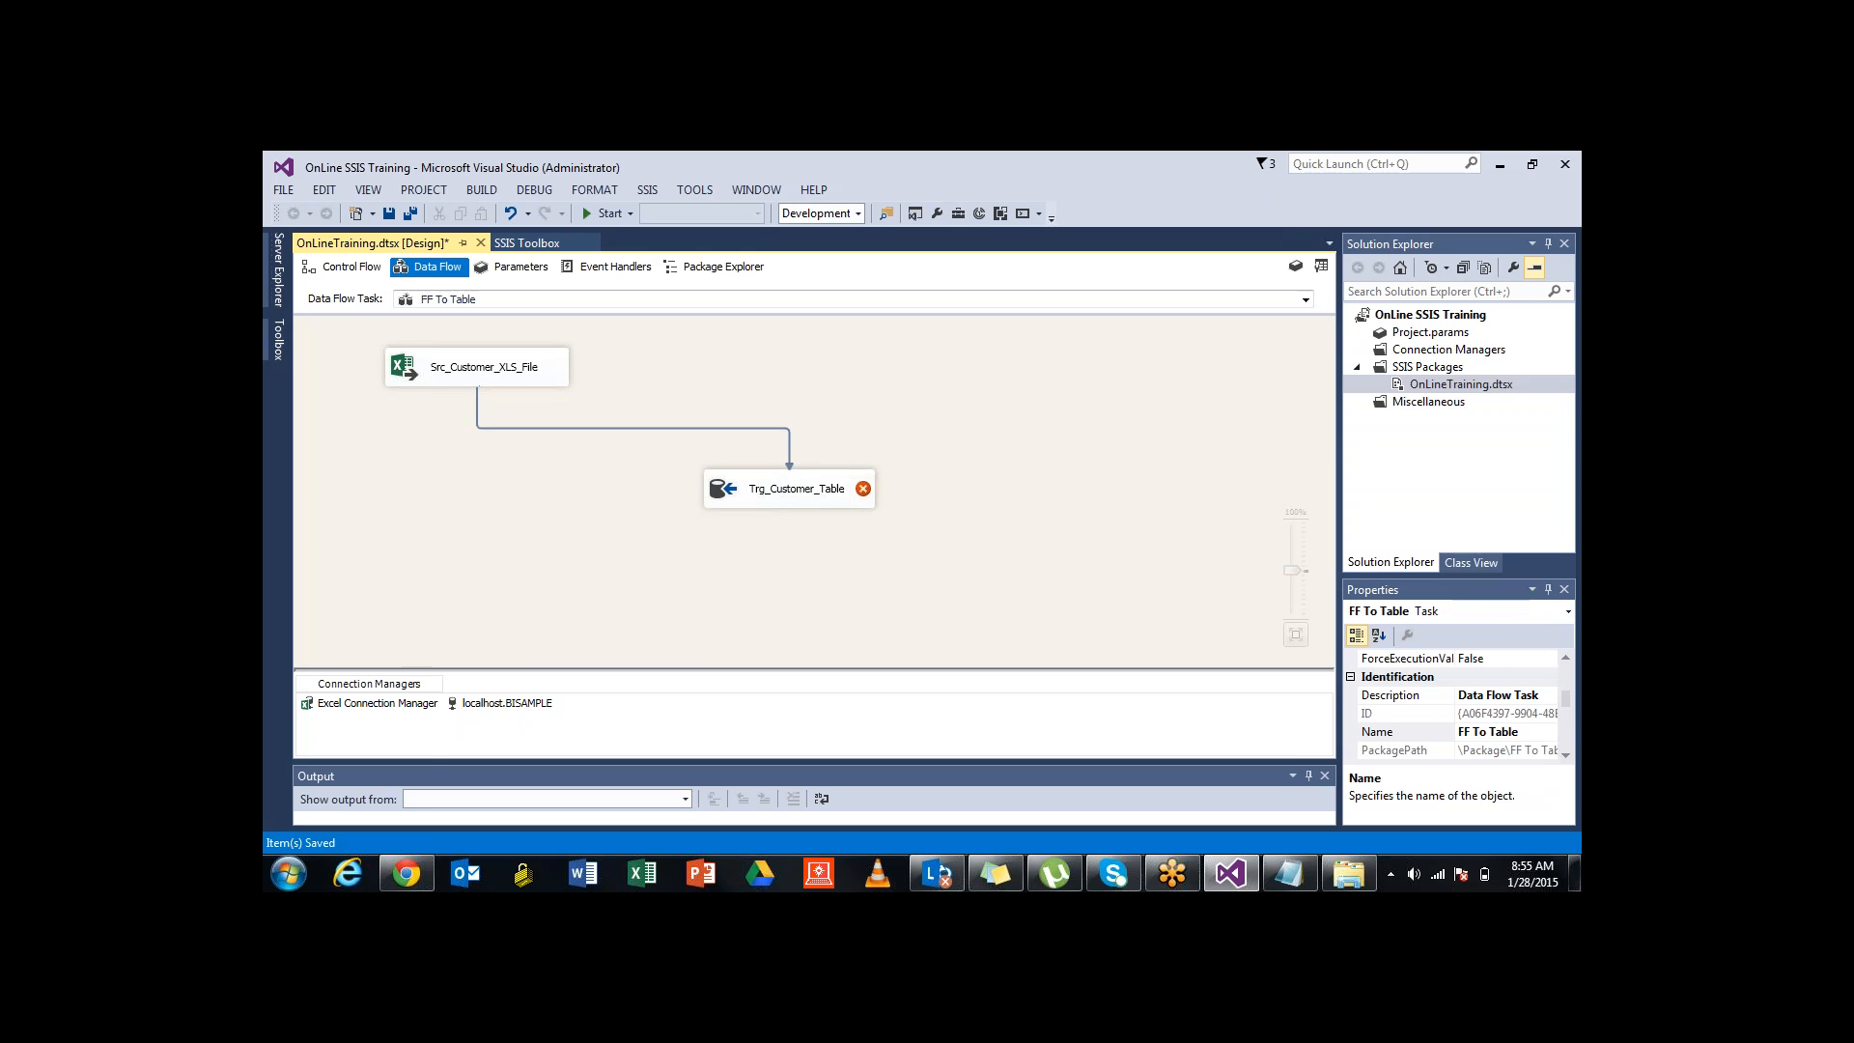
# Reposition Trg_Customer_Table up and to the right, briefly opening and closing its settings
pyautogui.moveTo(790, 488); pyautogui.dragTo(842, 473)
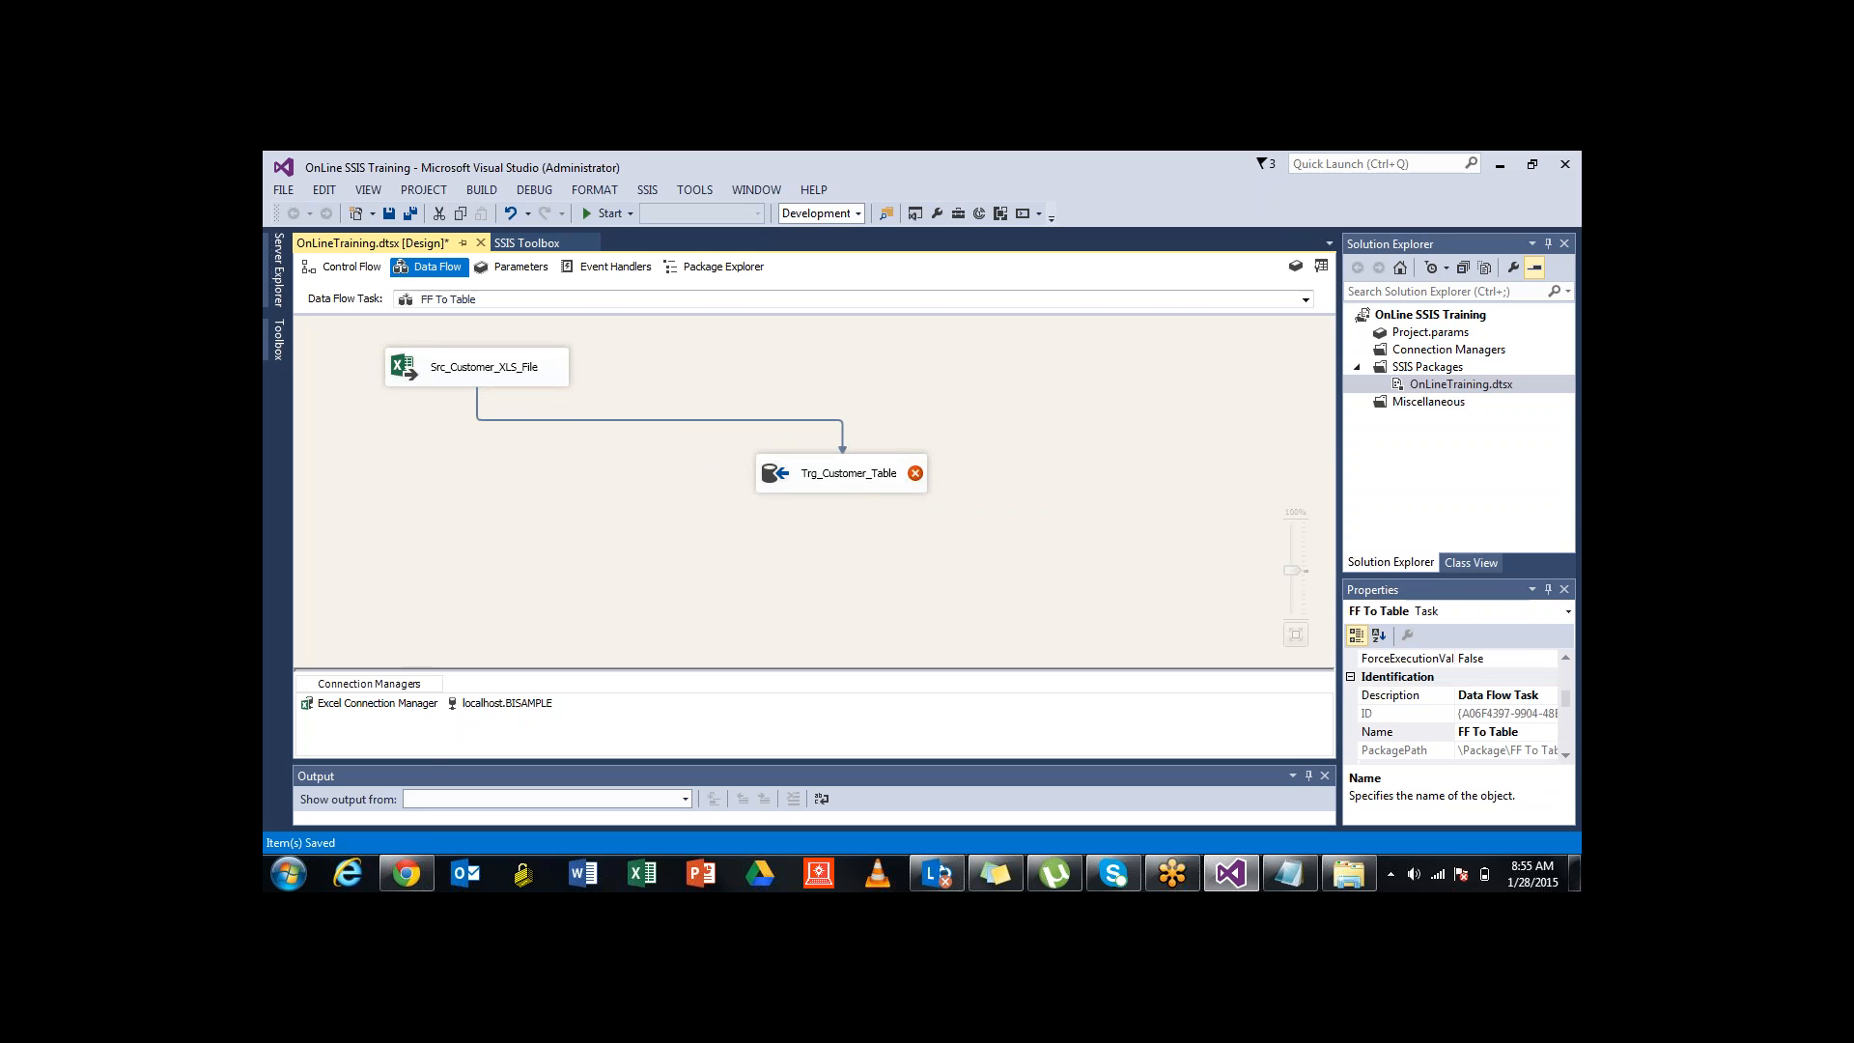
pyautogui.doubleClick(842, 473)
pyautogui.press('Escape')
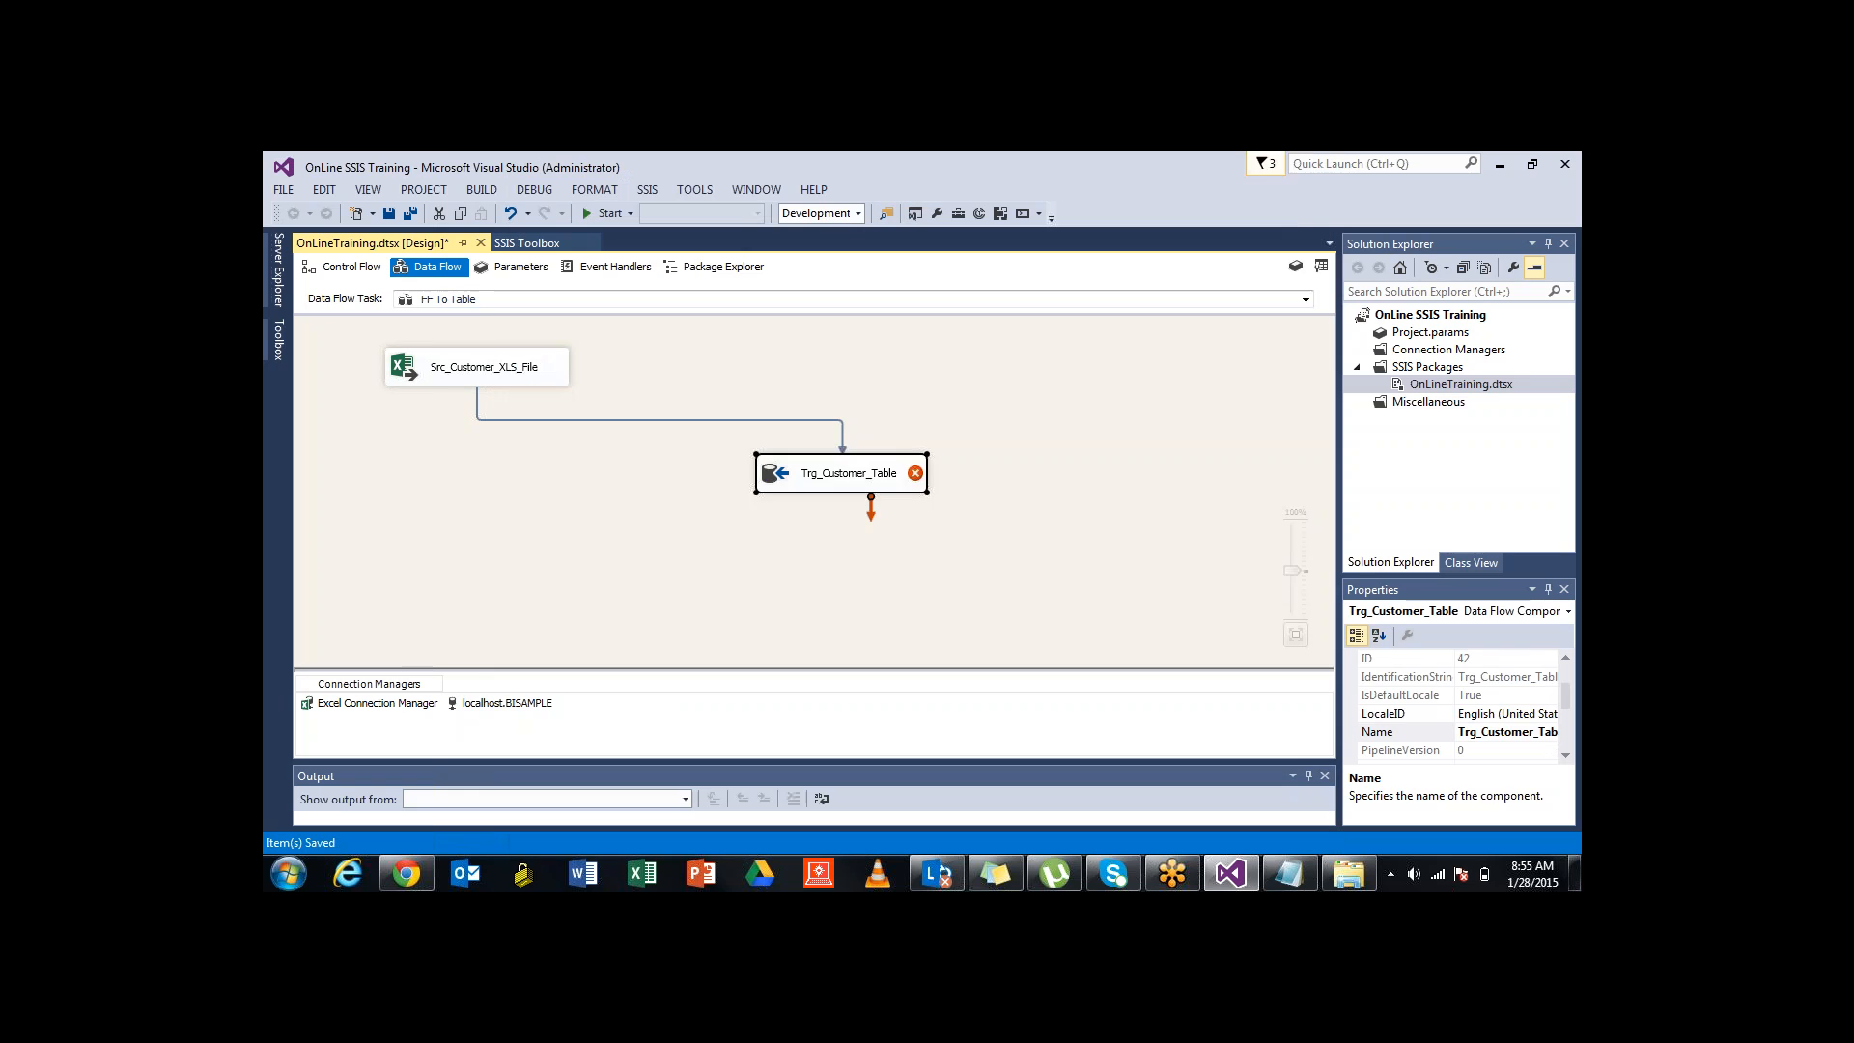
pyautogui.click(849, 579)
pyautogui.moveTo(915, 474)
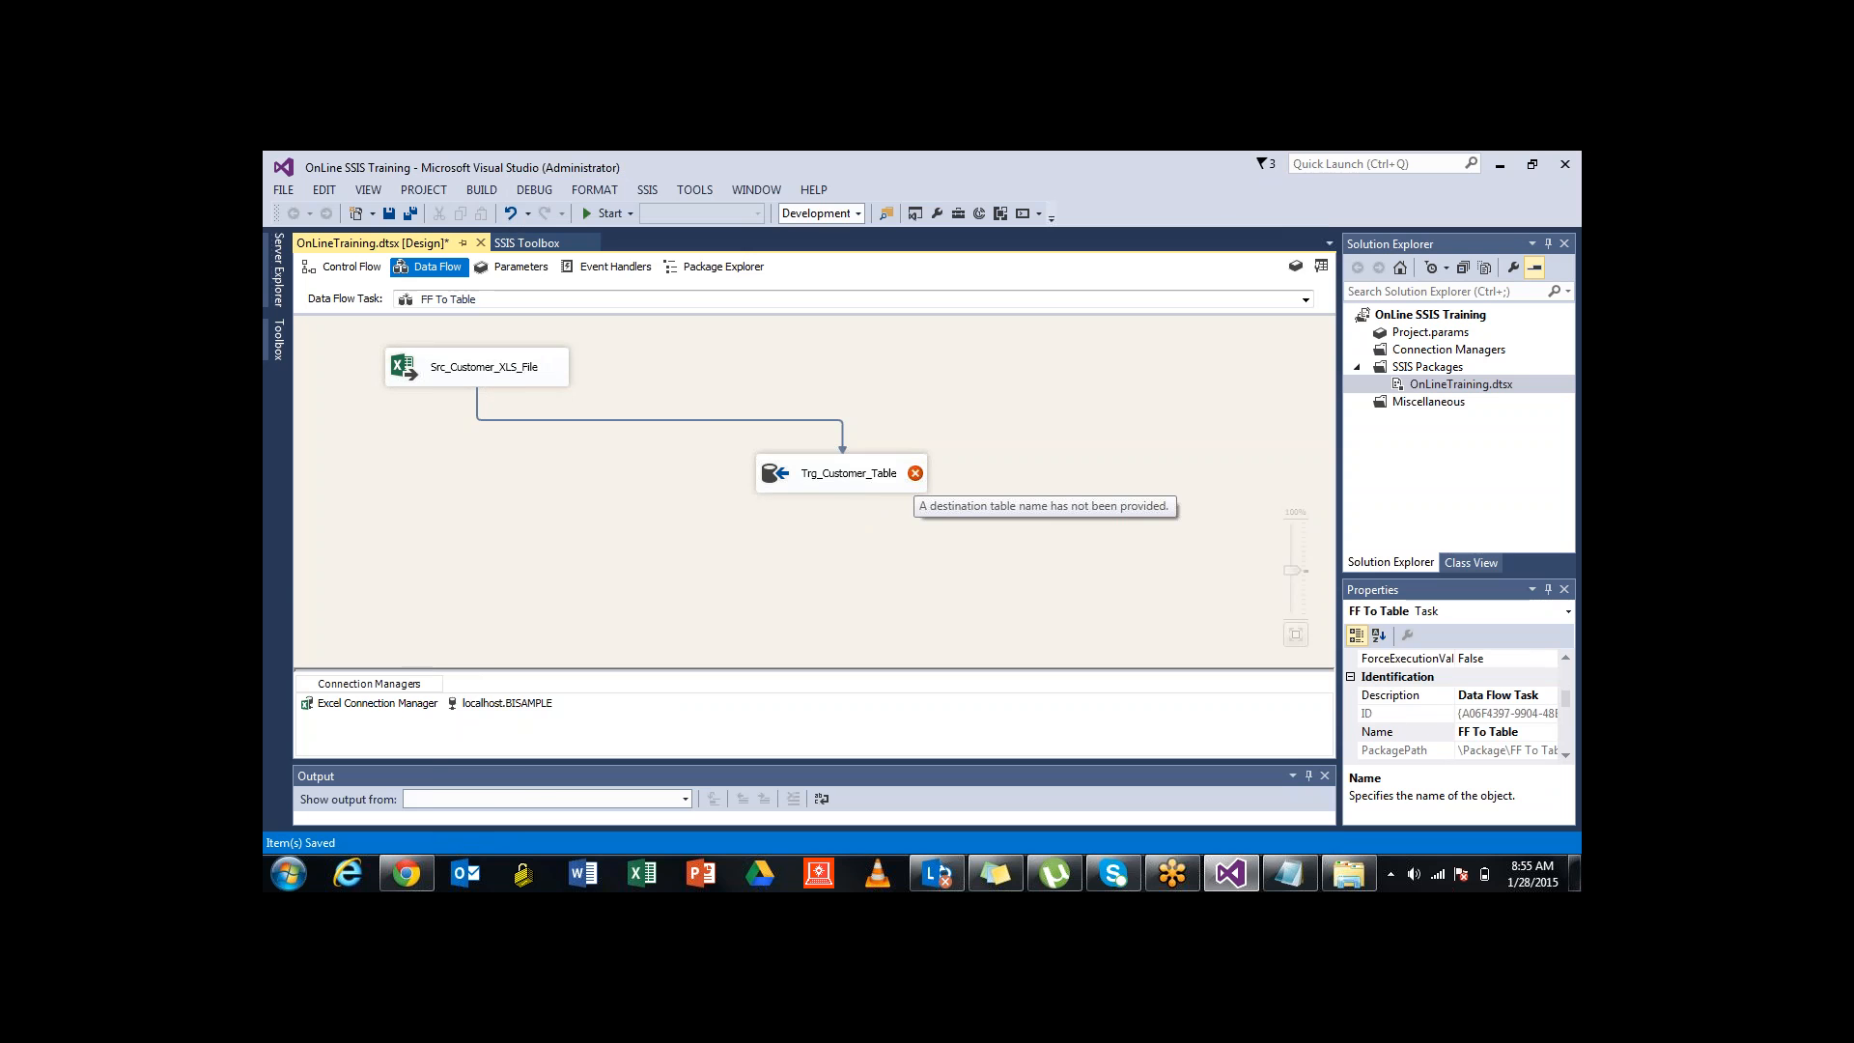
# Open Trg_Customer_Table's editor and browse the BISAMPLE tables in the table-or-view dropdown
pyautogui.doubleClick(841, 473)
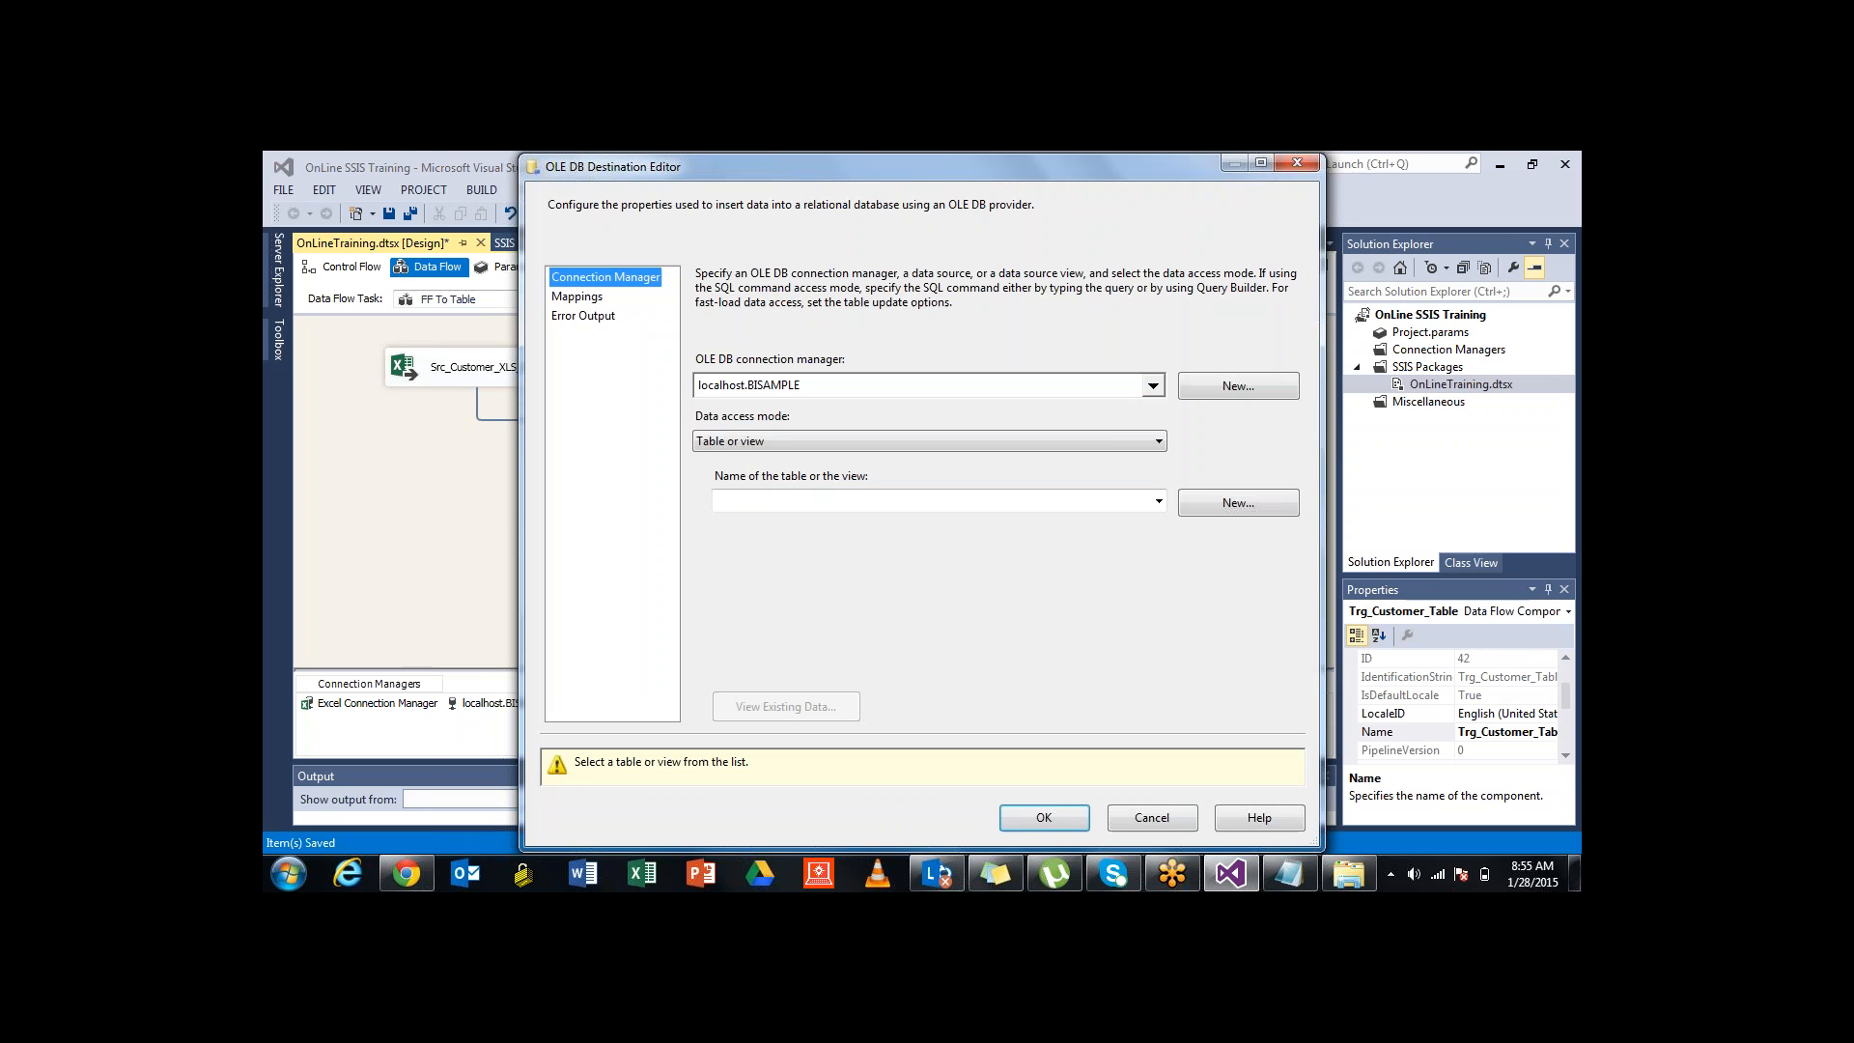
pyautogui.moveTo(869, 166); pyautogui.dragTo(848, 164)
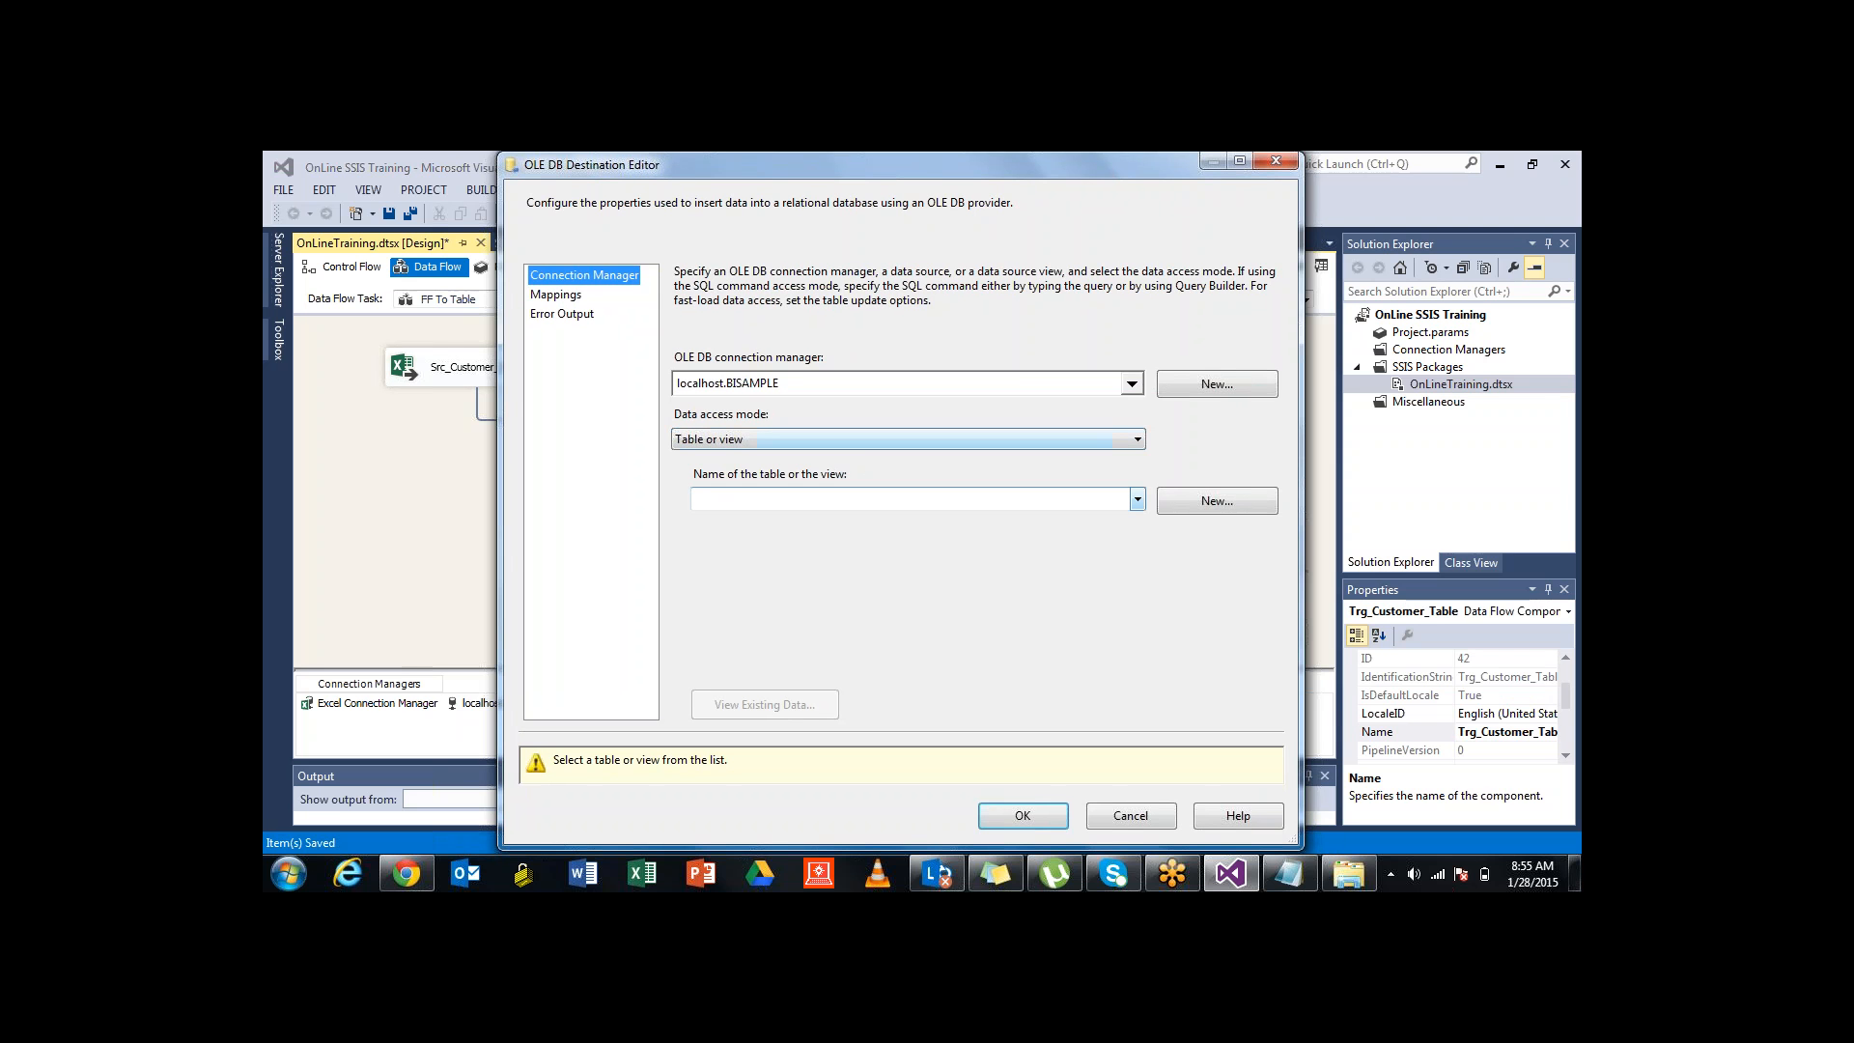
pyautogui.click(1138, 500)
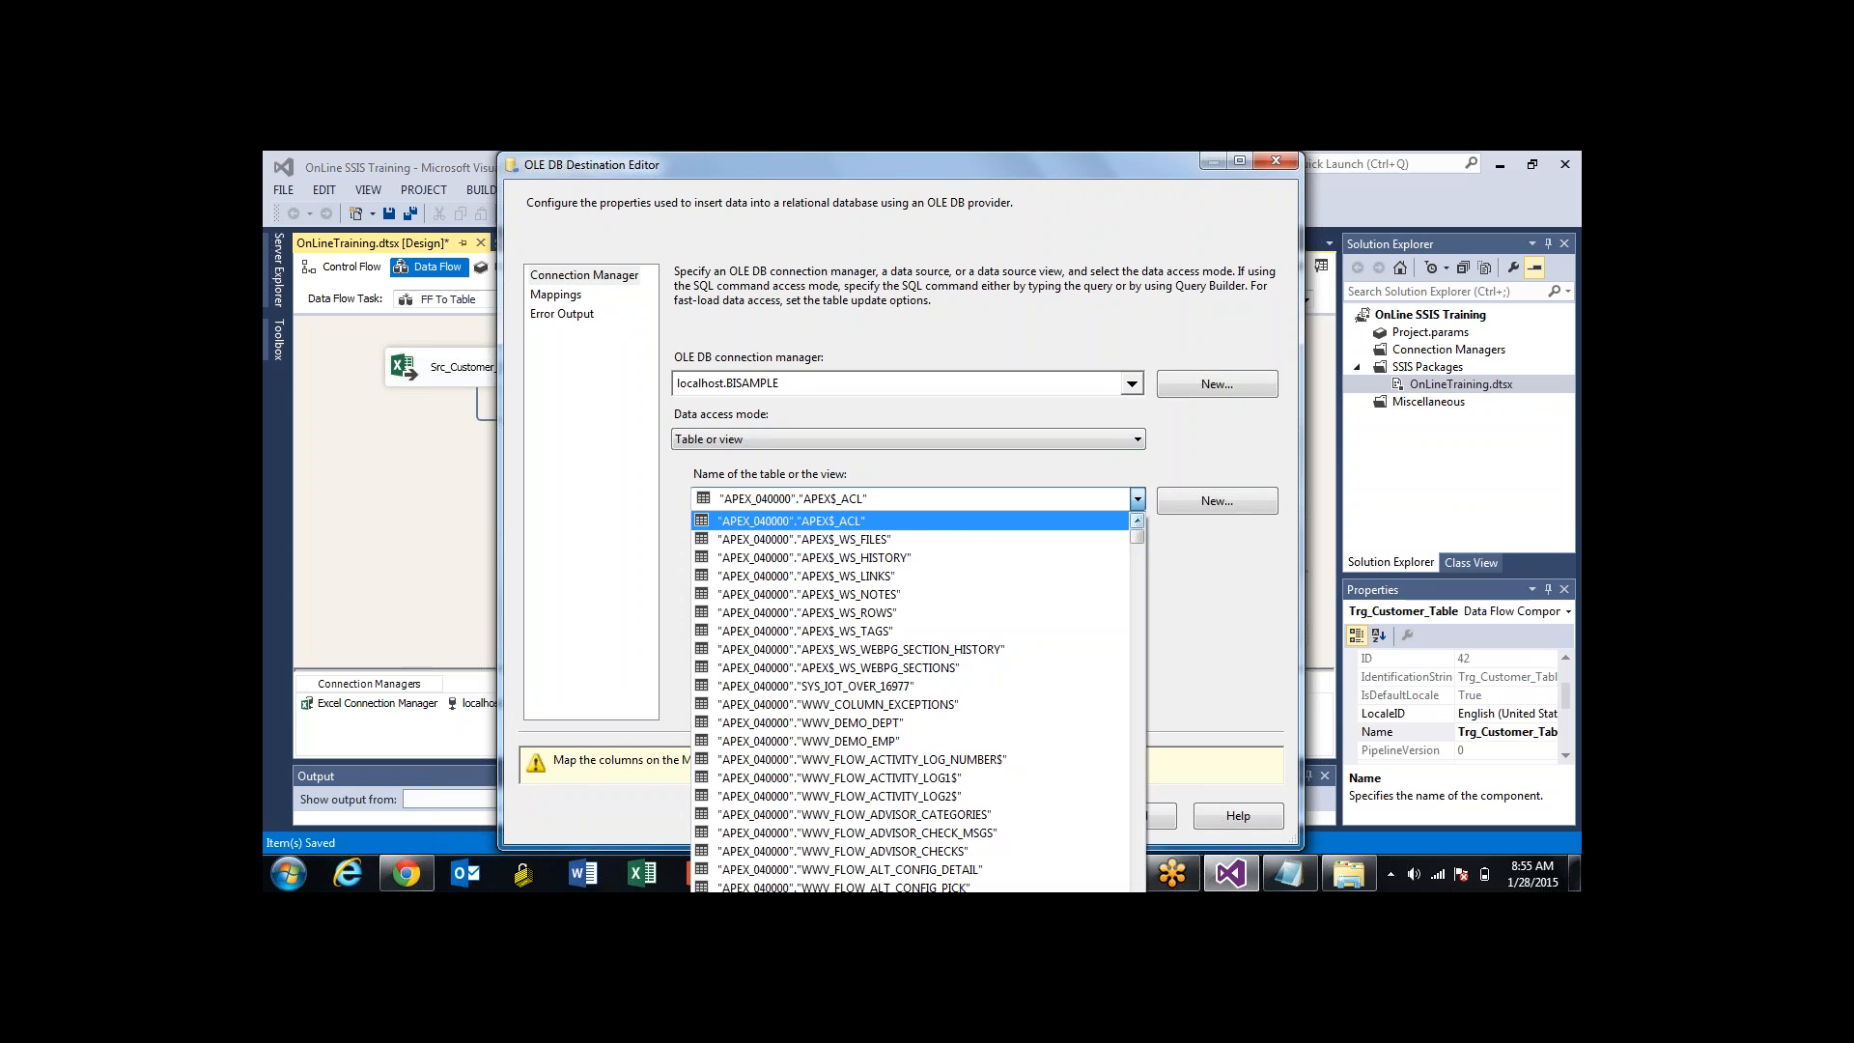
pyautogui.scroll(-20, 910, 700)
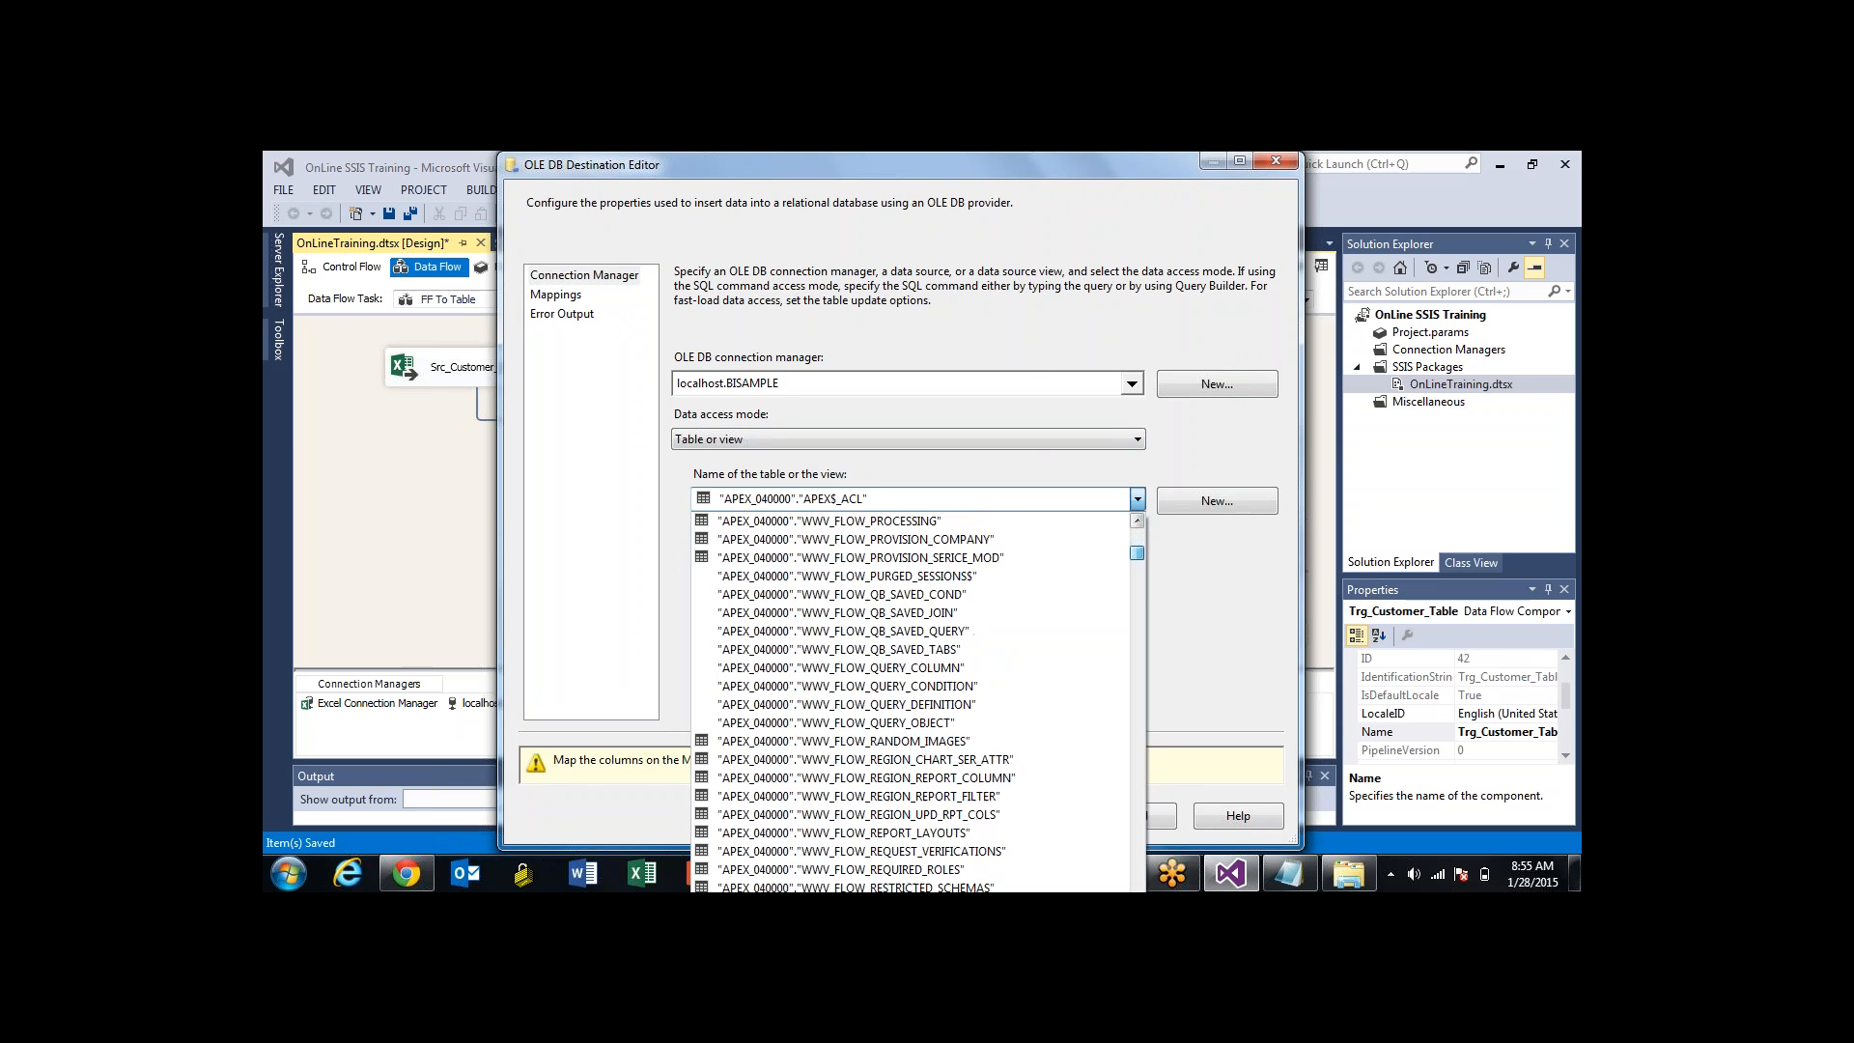
pyautogui.scroll(-20, 911, 700)
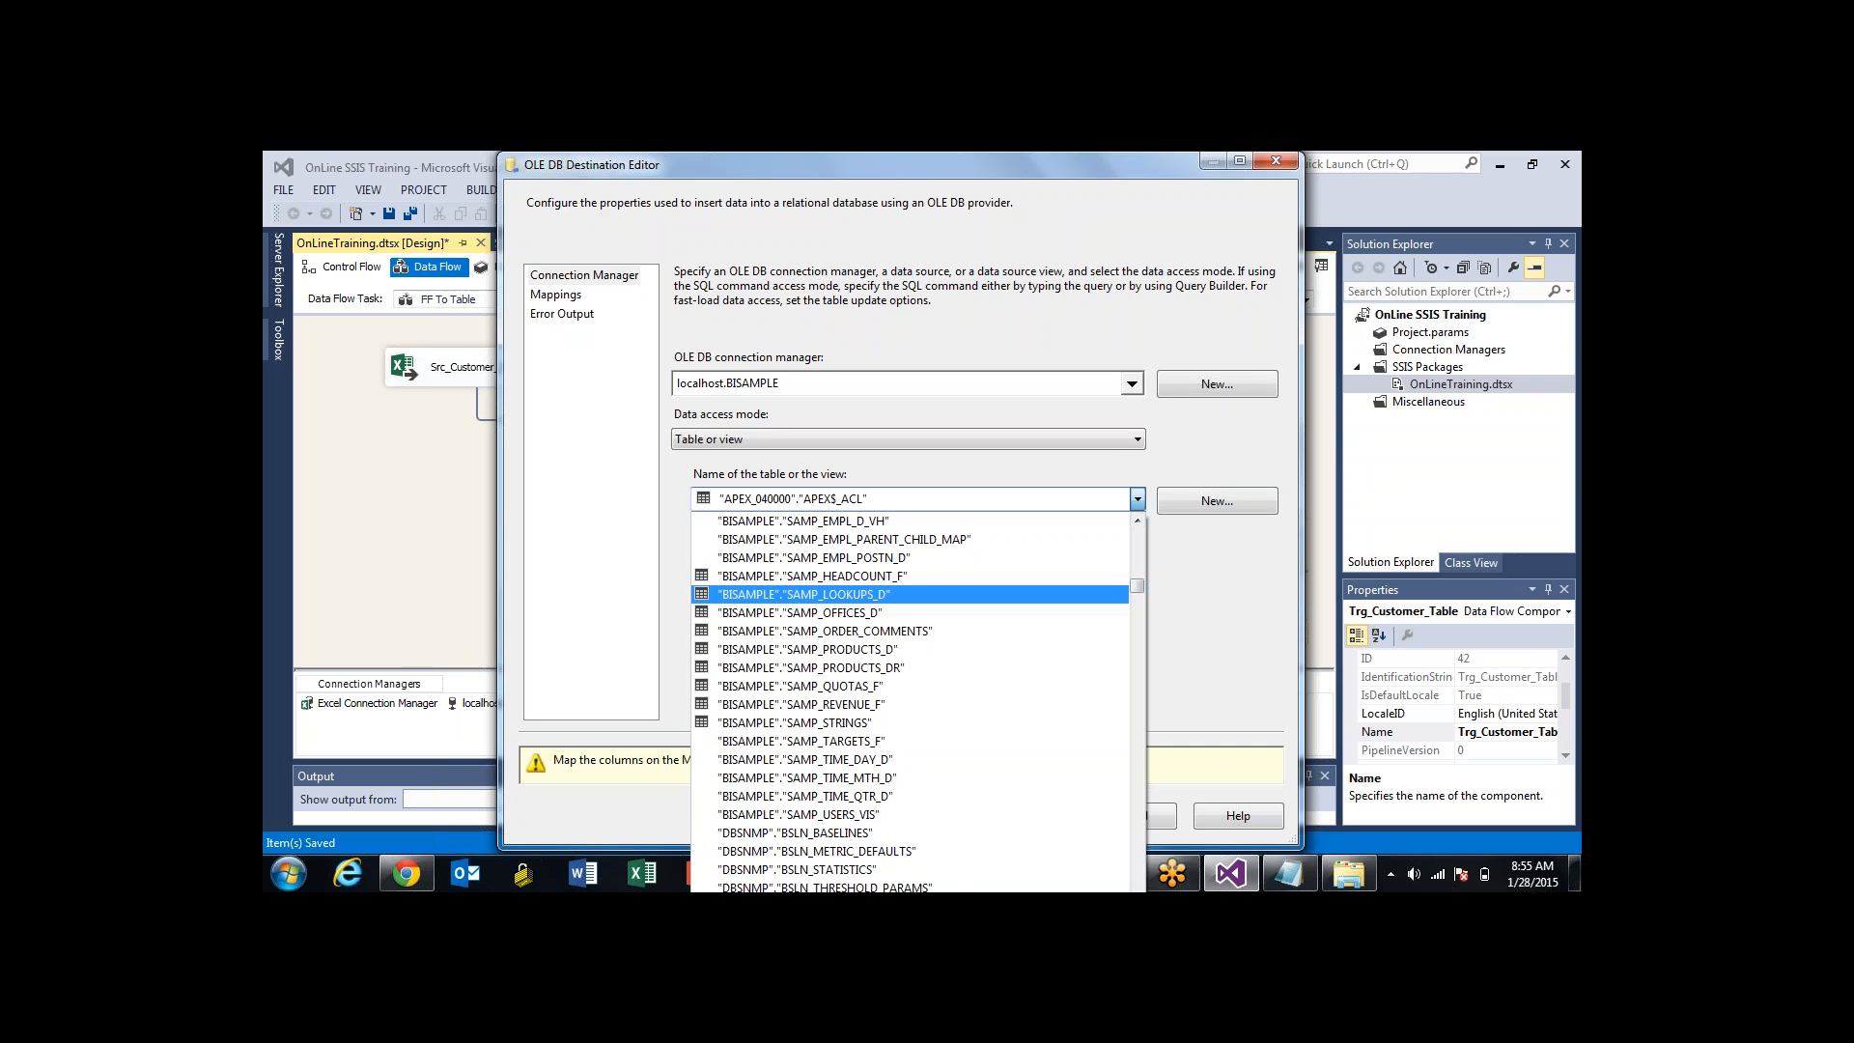
pyautogui.scroll(1, 910, 594)
pyautogui.scroll(5, 911, 700)
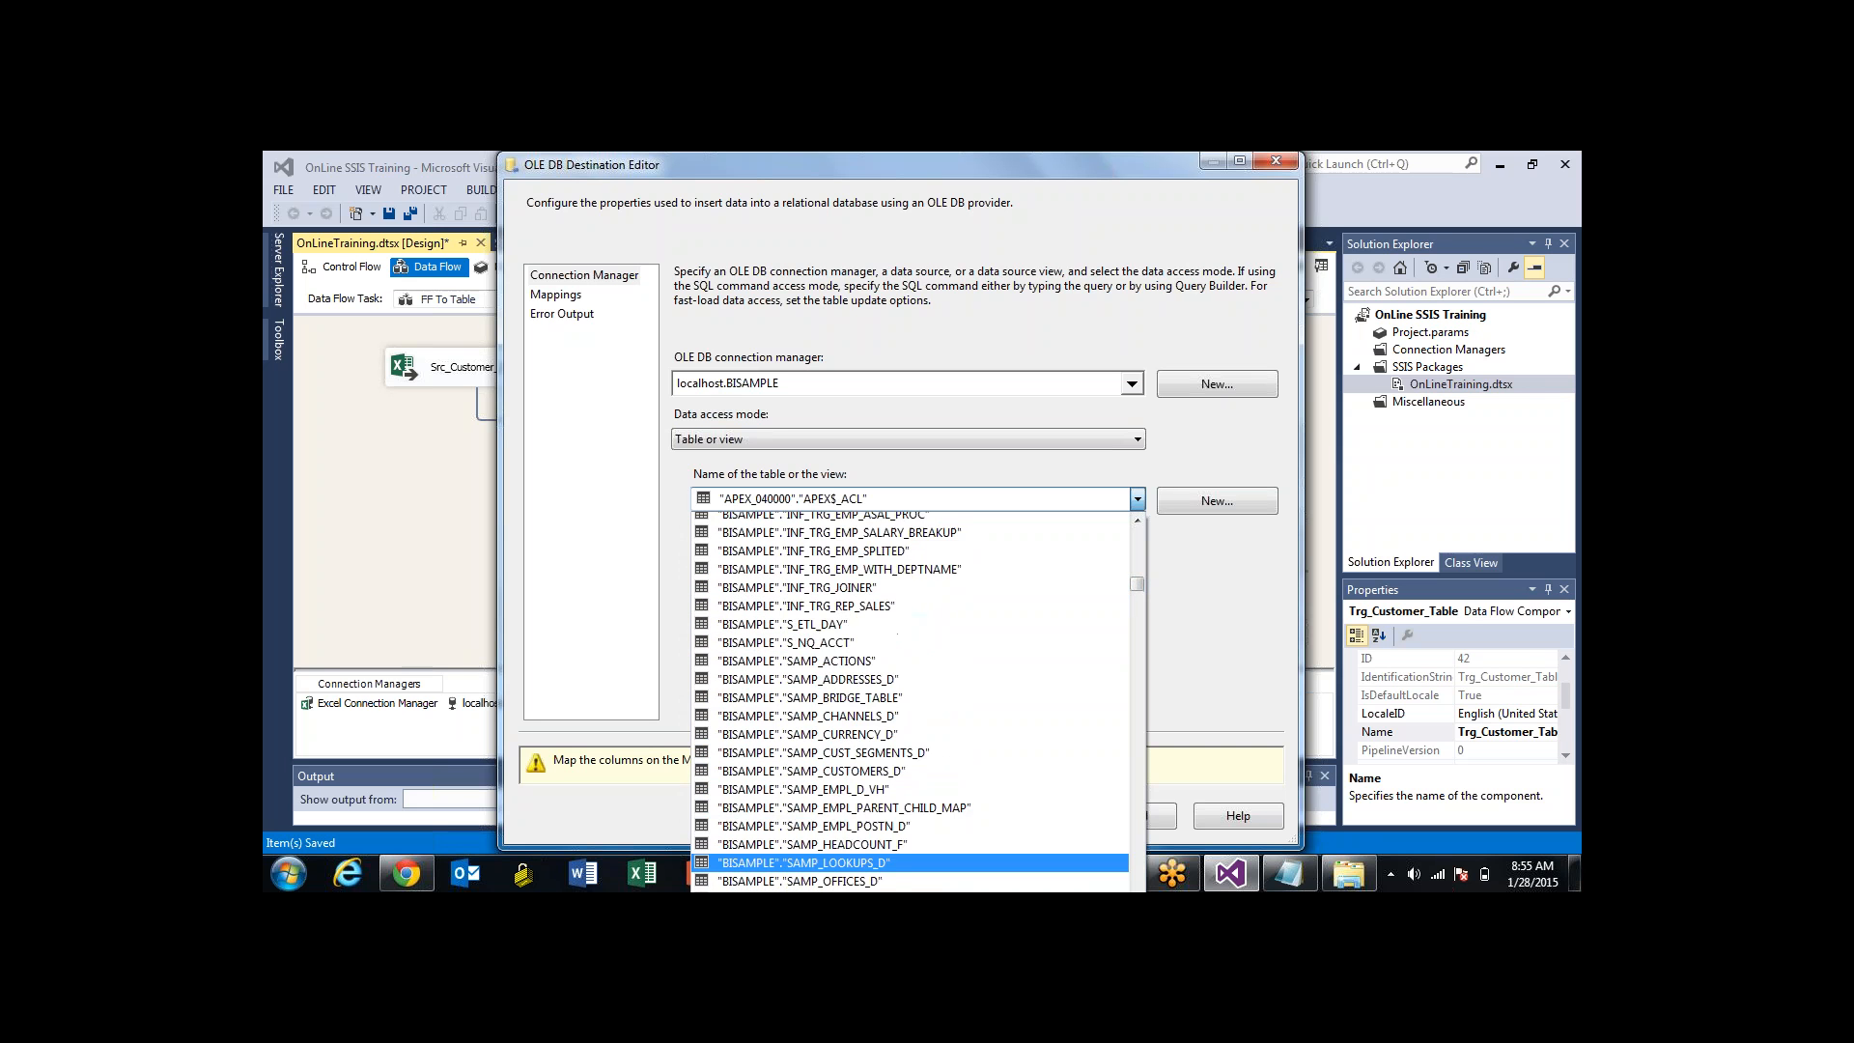
pyautogui.scroll(3, 910, 700)
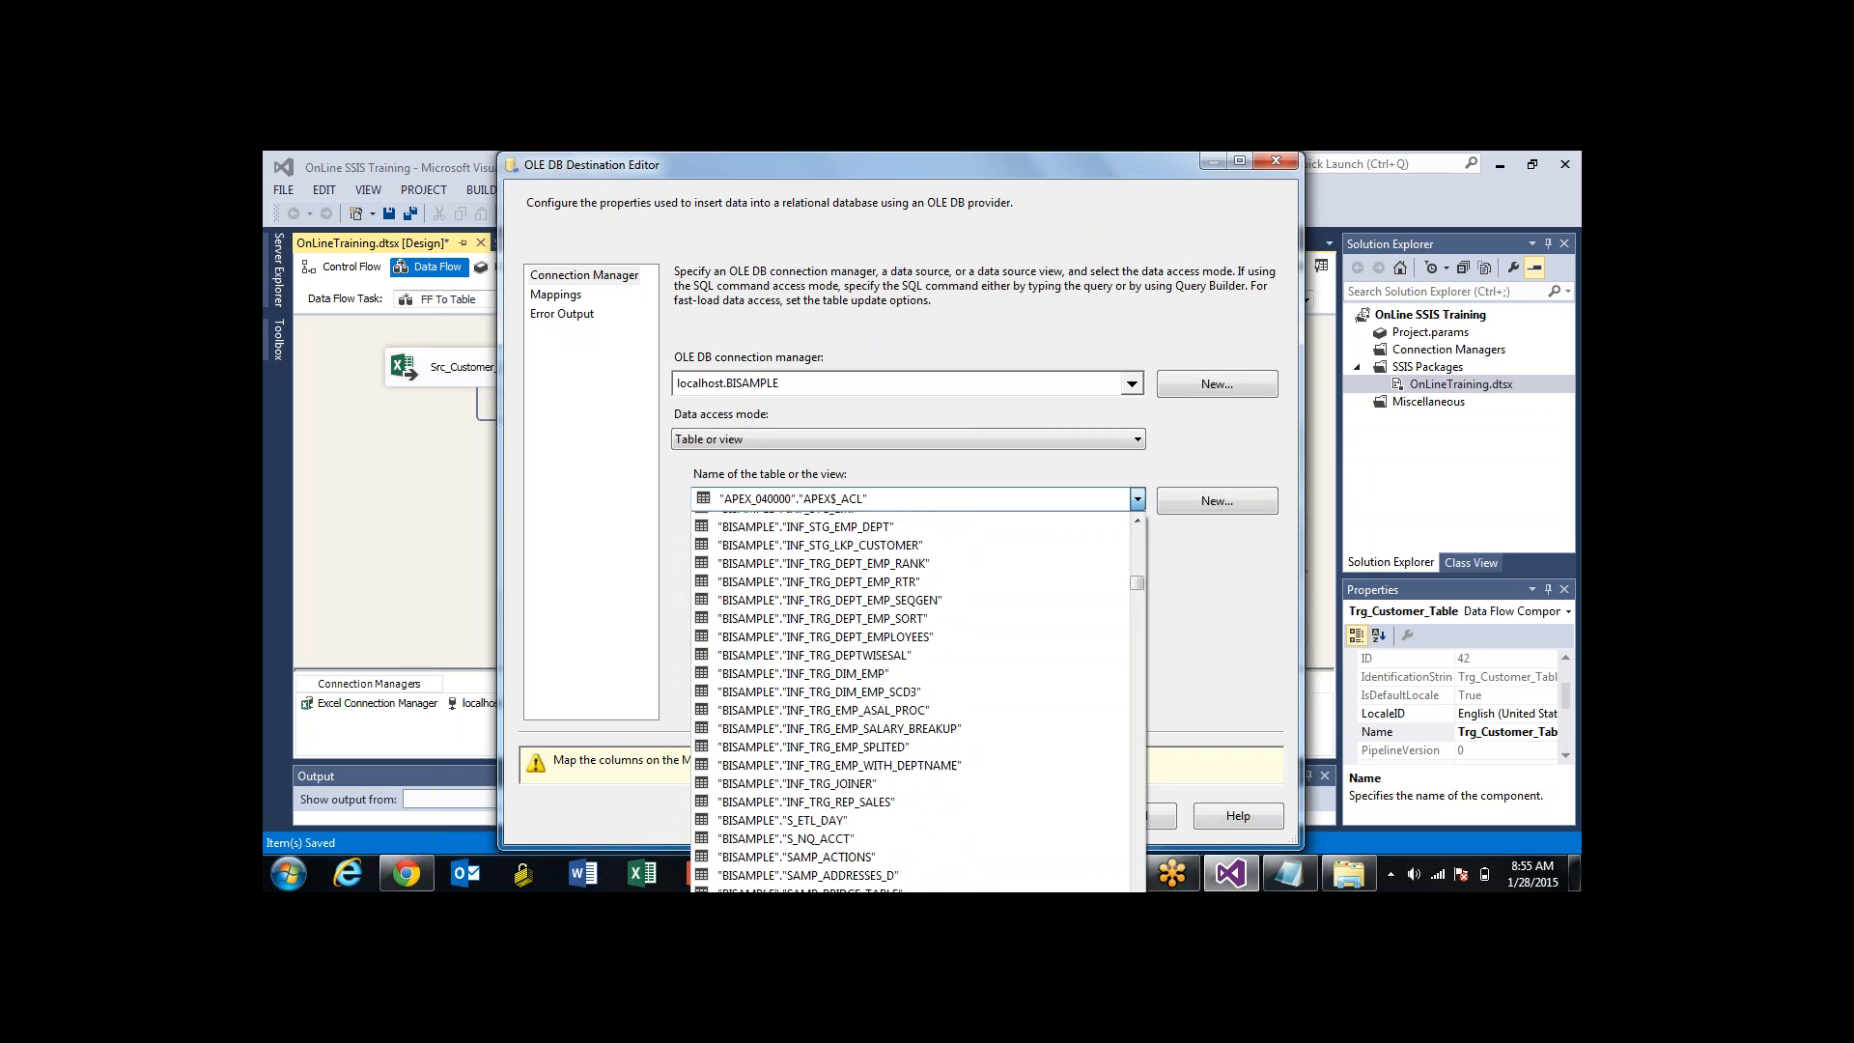
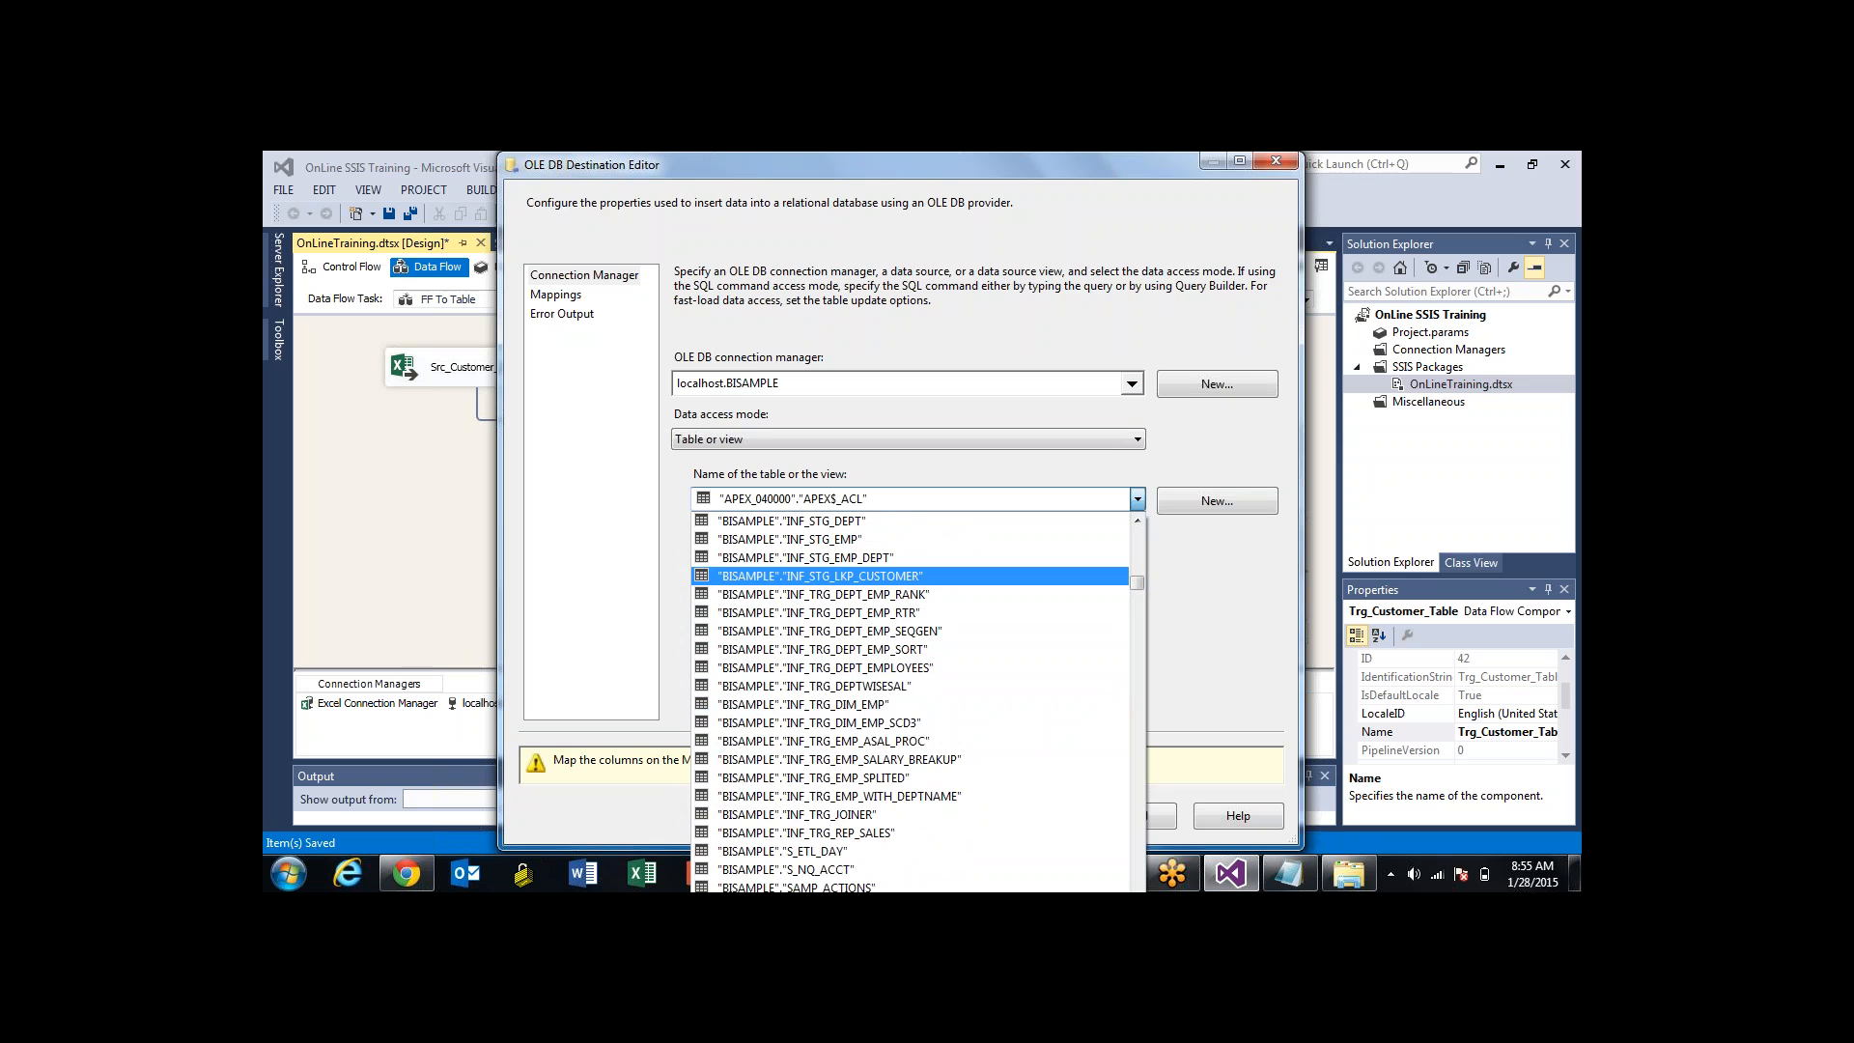
# Choose "BISAMPLE"."INF_STG_LKP_CUSTOMER" as the destination table, preview its existing rows, then show the desktop
pyautogui.click(820, 575)
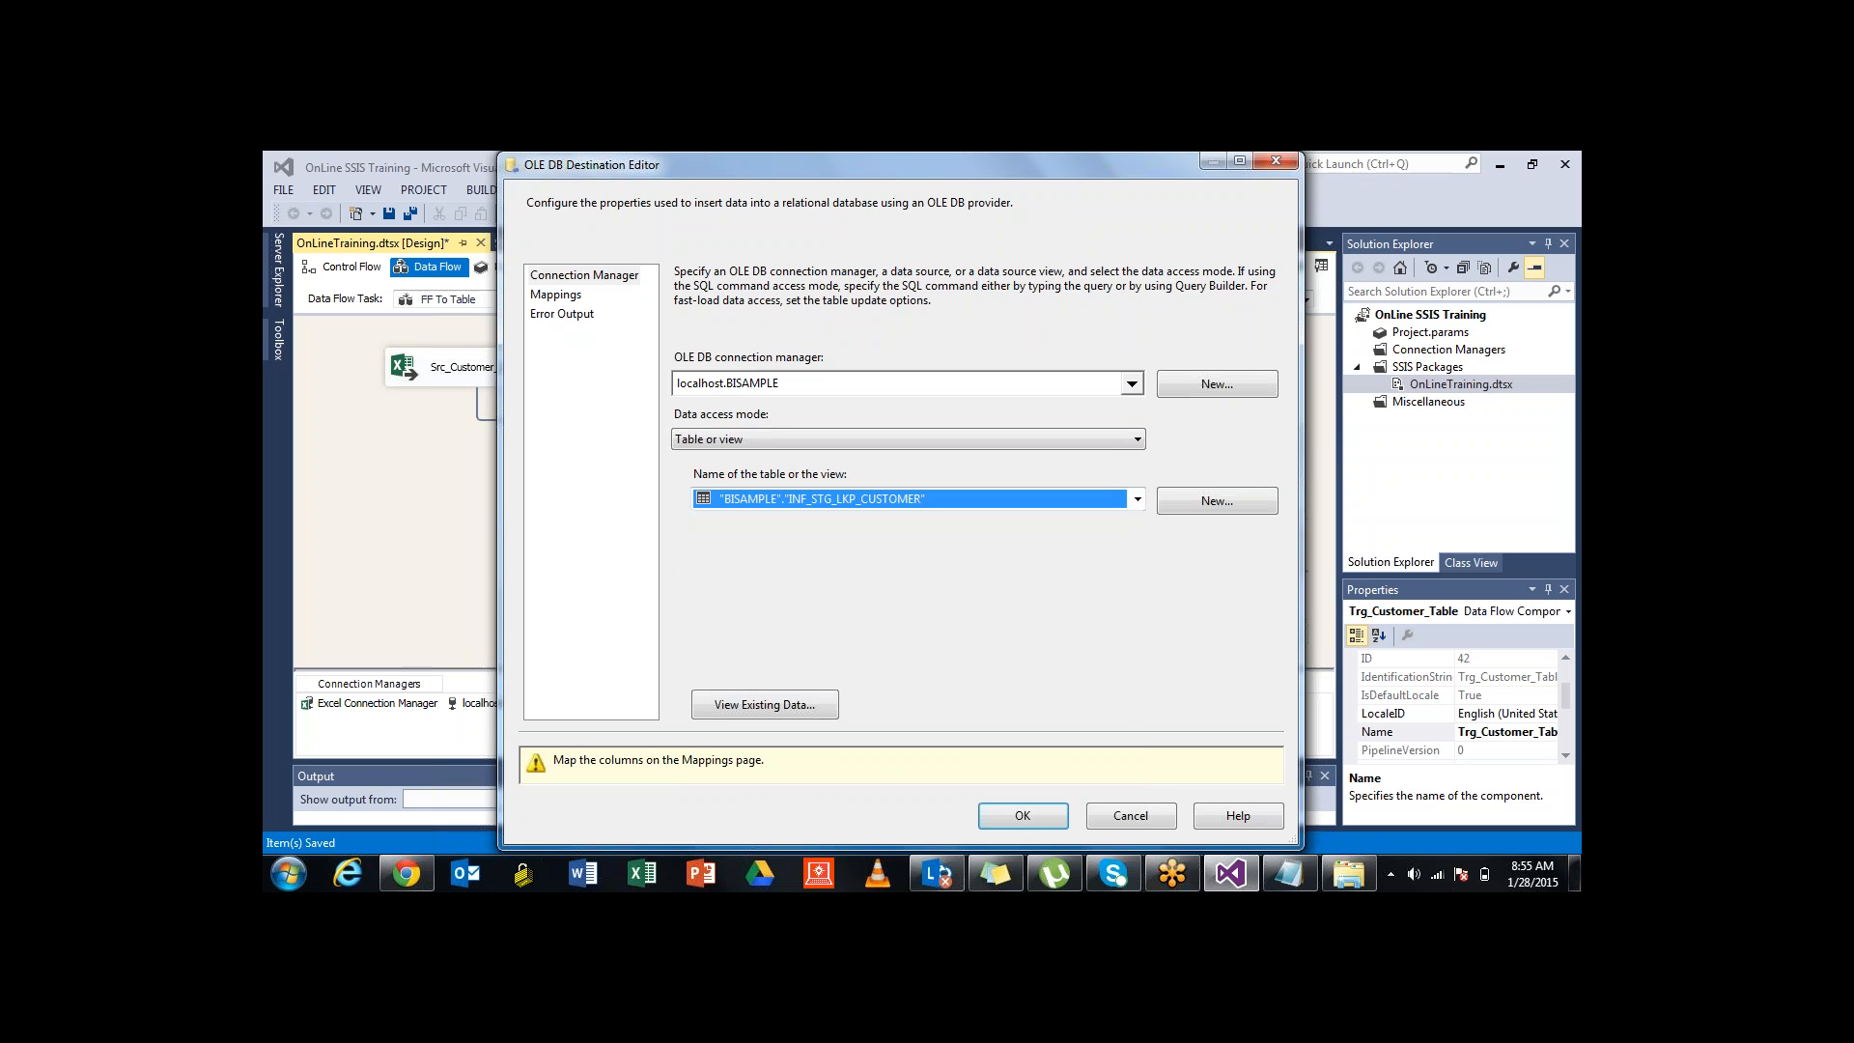
pyautogui.click(764, 704)
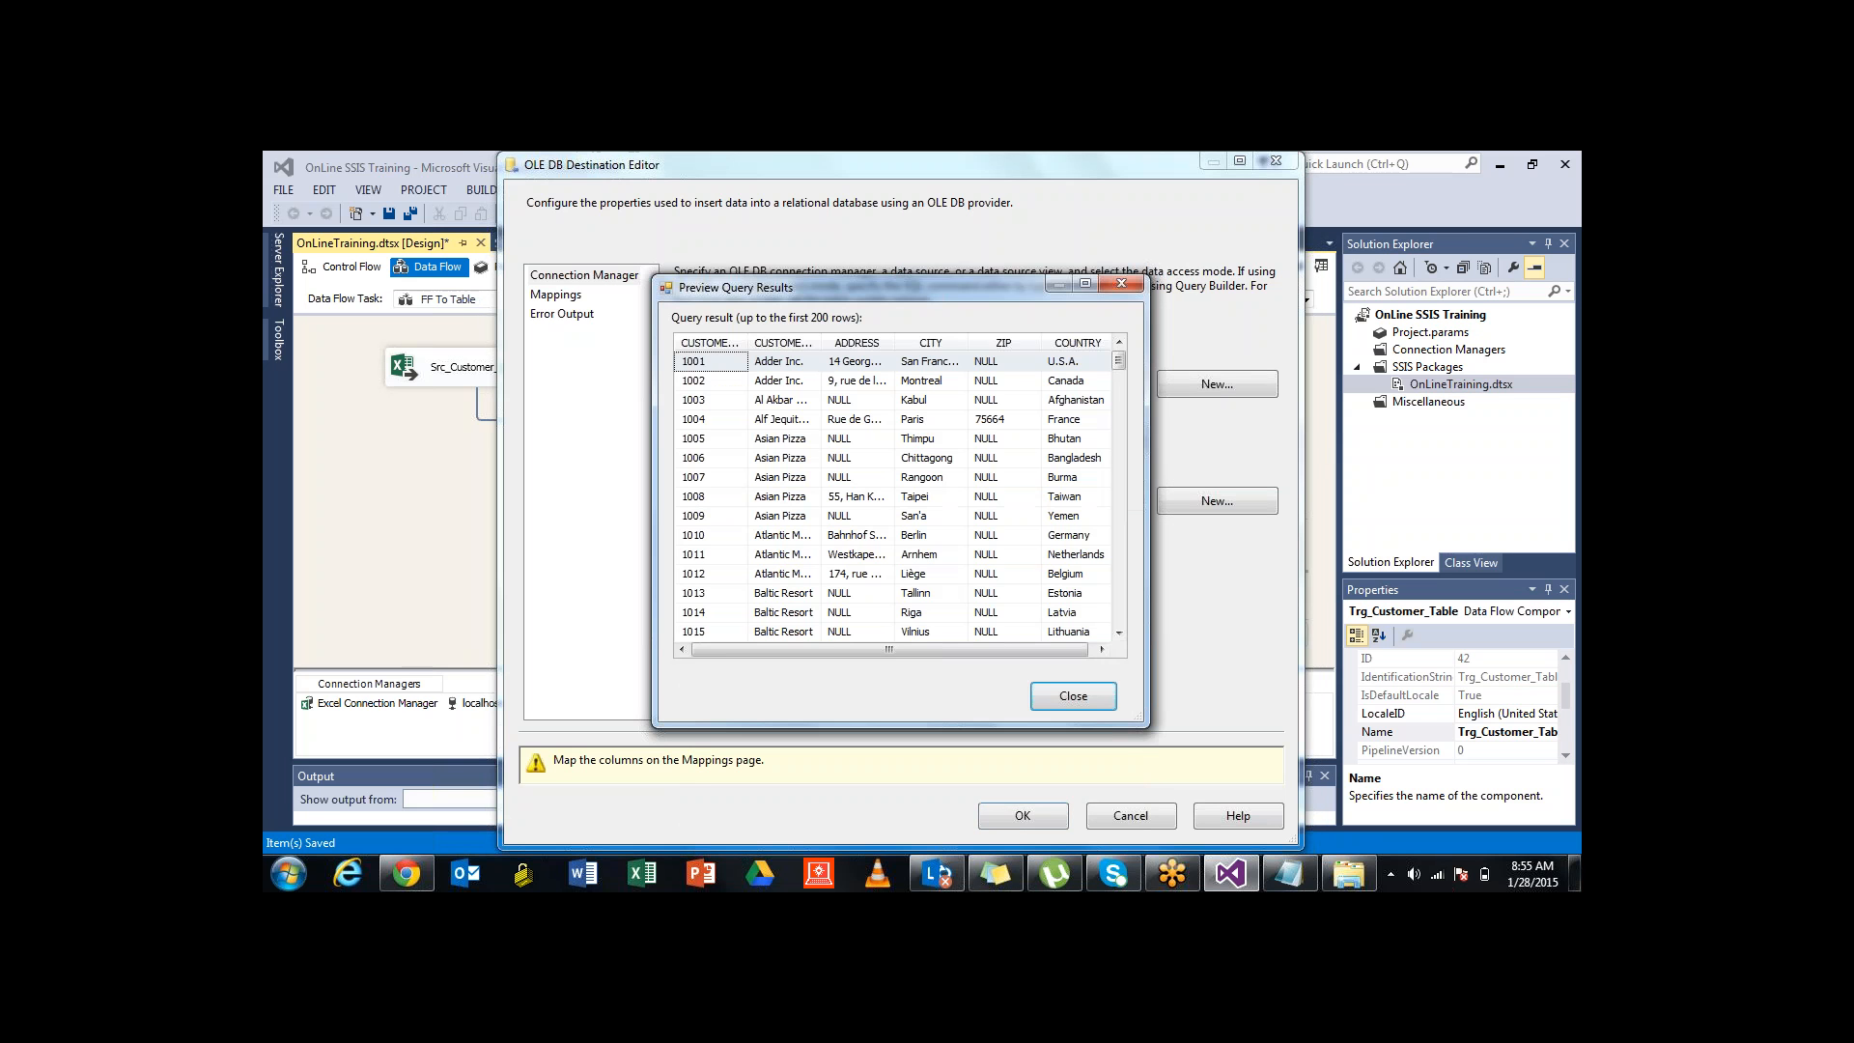
pyautogui.moveTo(1119, 362)
pyautogui.mouseDown()
pyautogui.moveTo(1119, 591)
pyautogui.moveTo(1119, 357)
pyautogui.mouseUp()
pyautogui.click(1121, 284)
pyautogui.press('super+d')
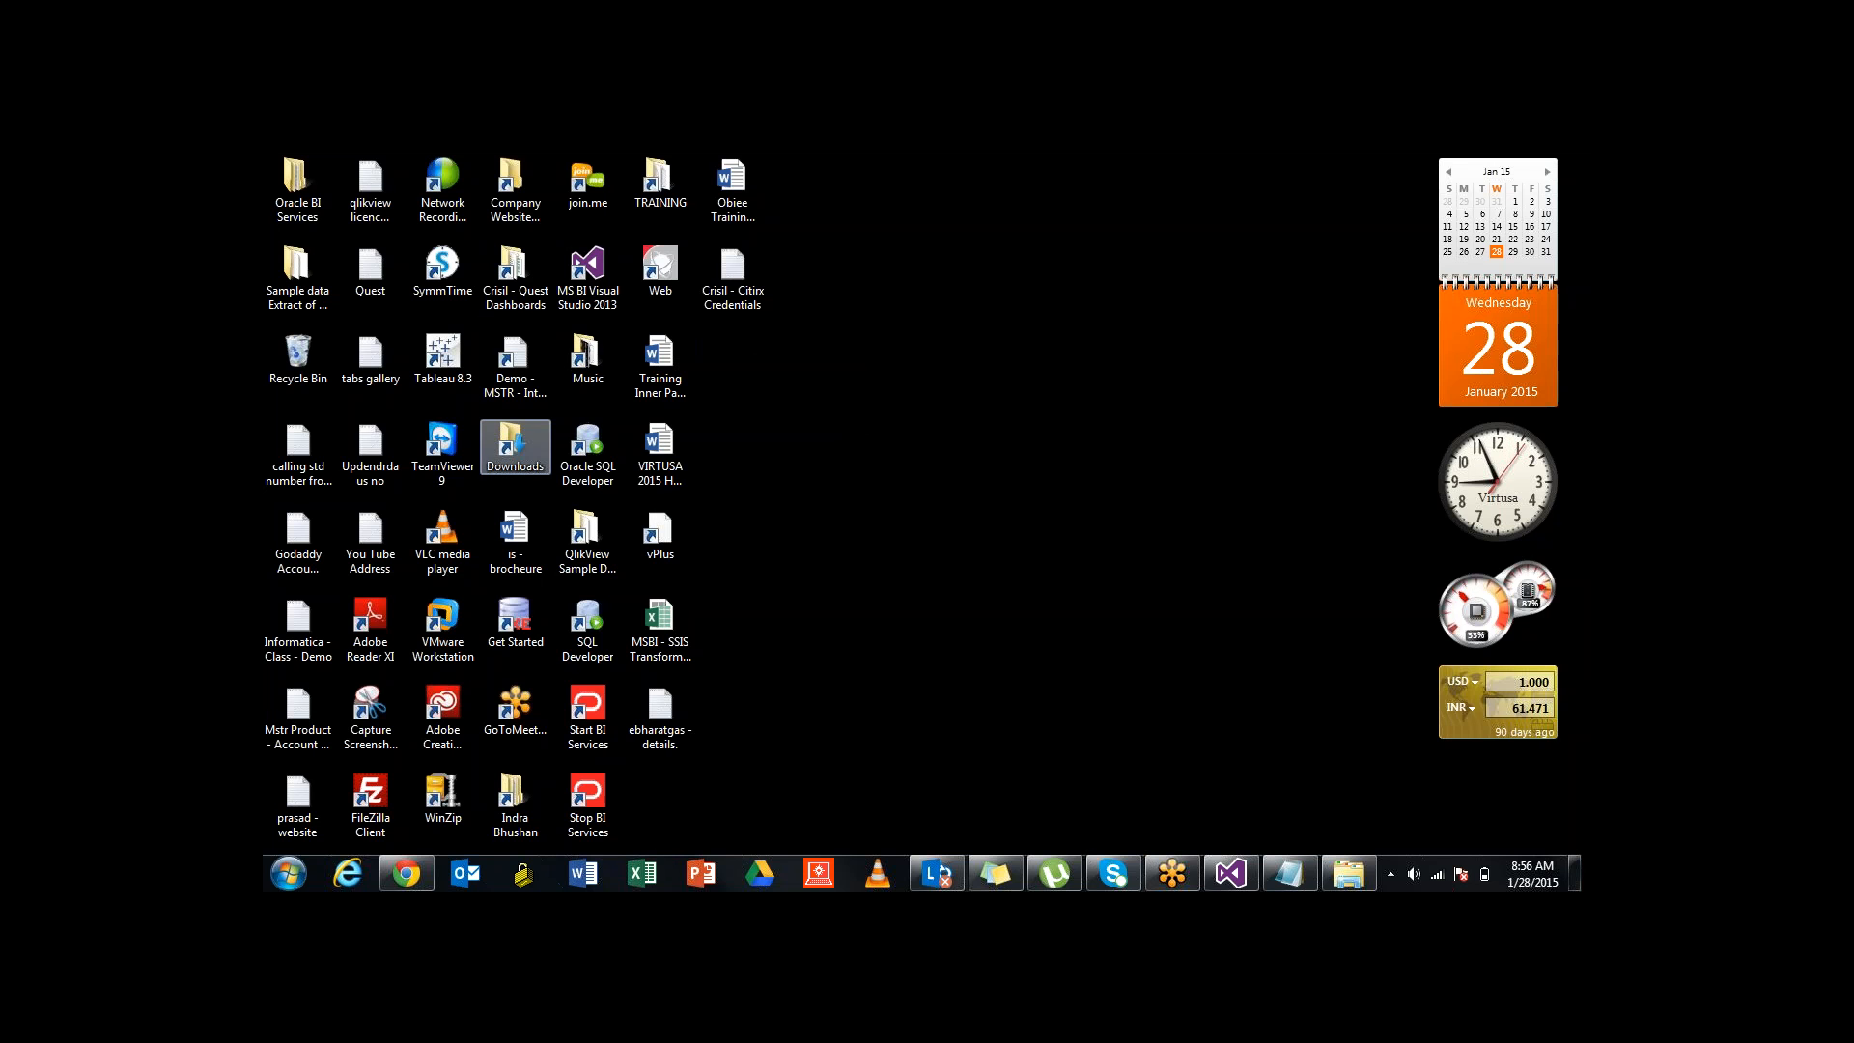
# Launch Oracle SQL Developer from its desktop shortcut, allowing it past the security warning
pyautogui.click(589, 454)
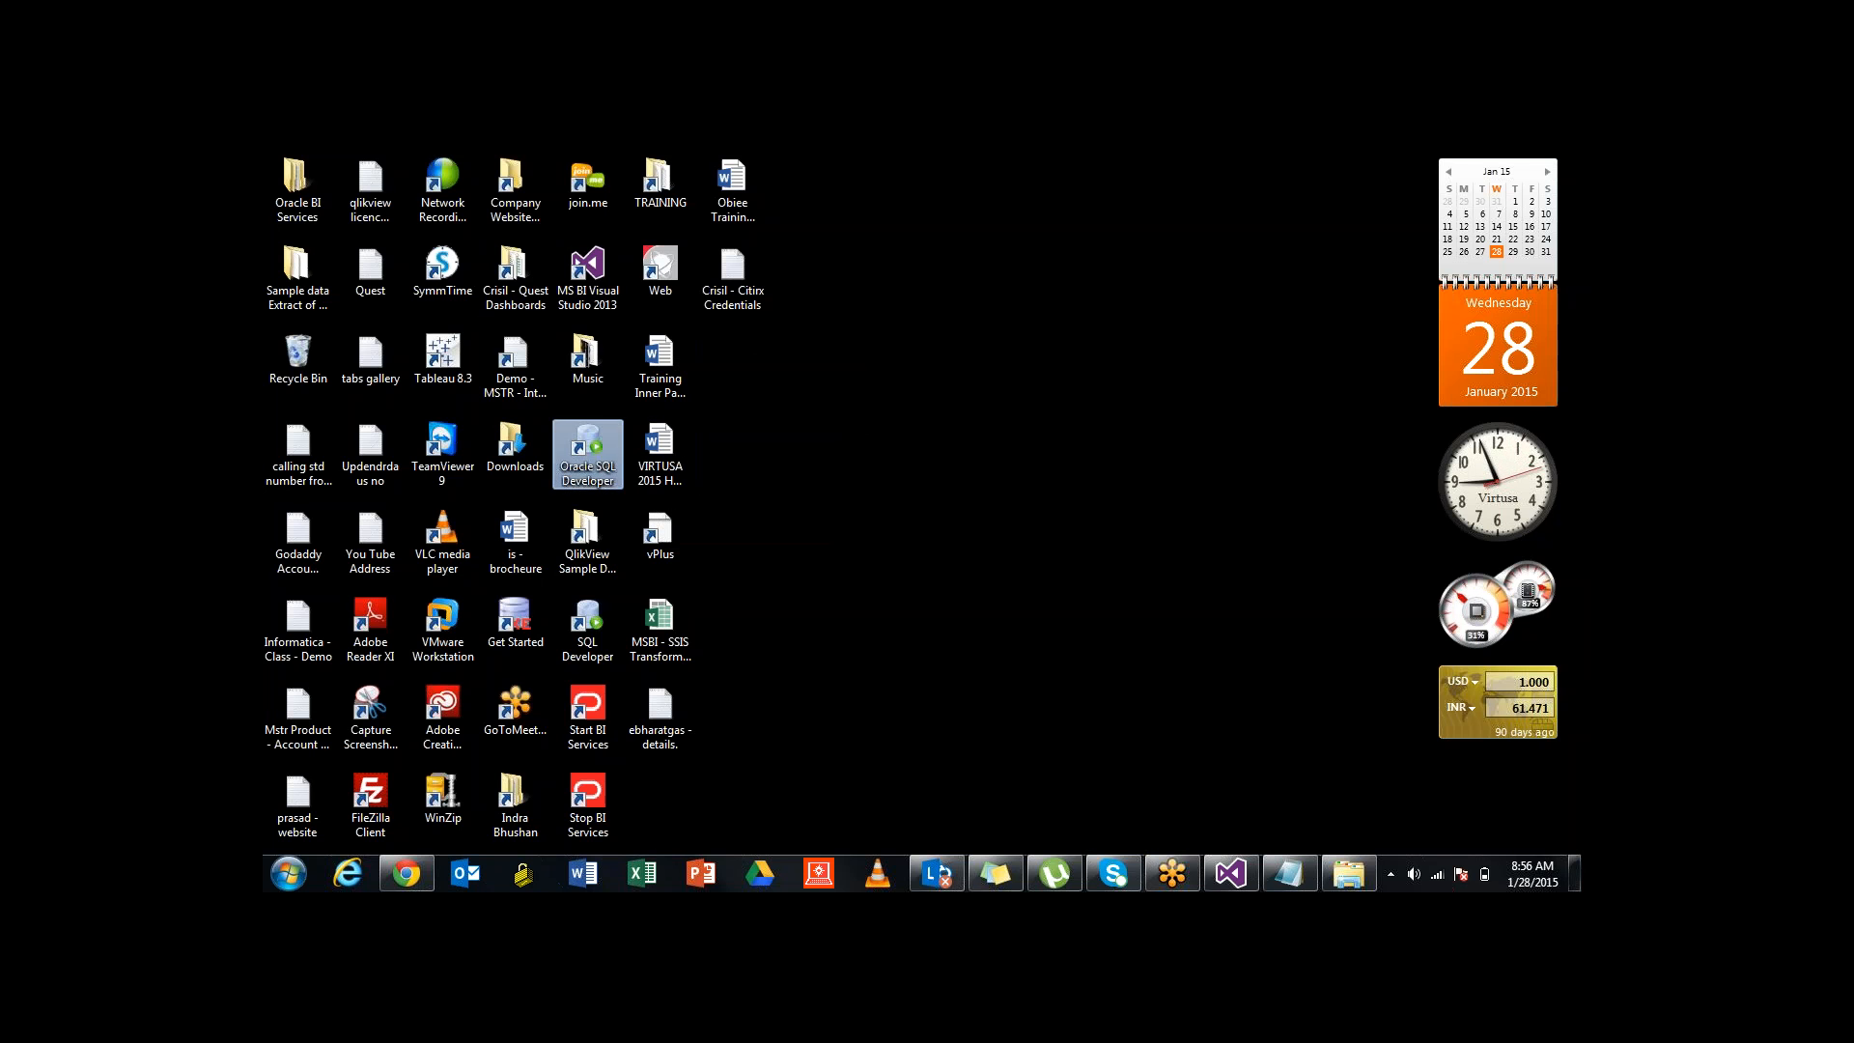
pyautogui.doubleClick(587, 449)
pyautogui.click(975, 529)
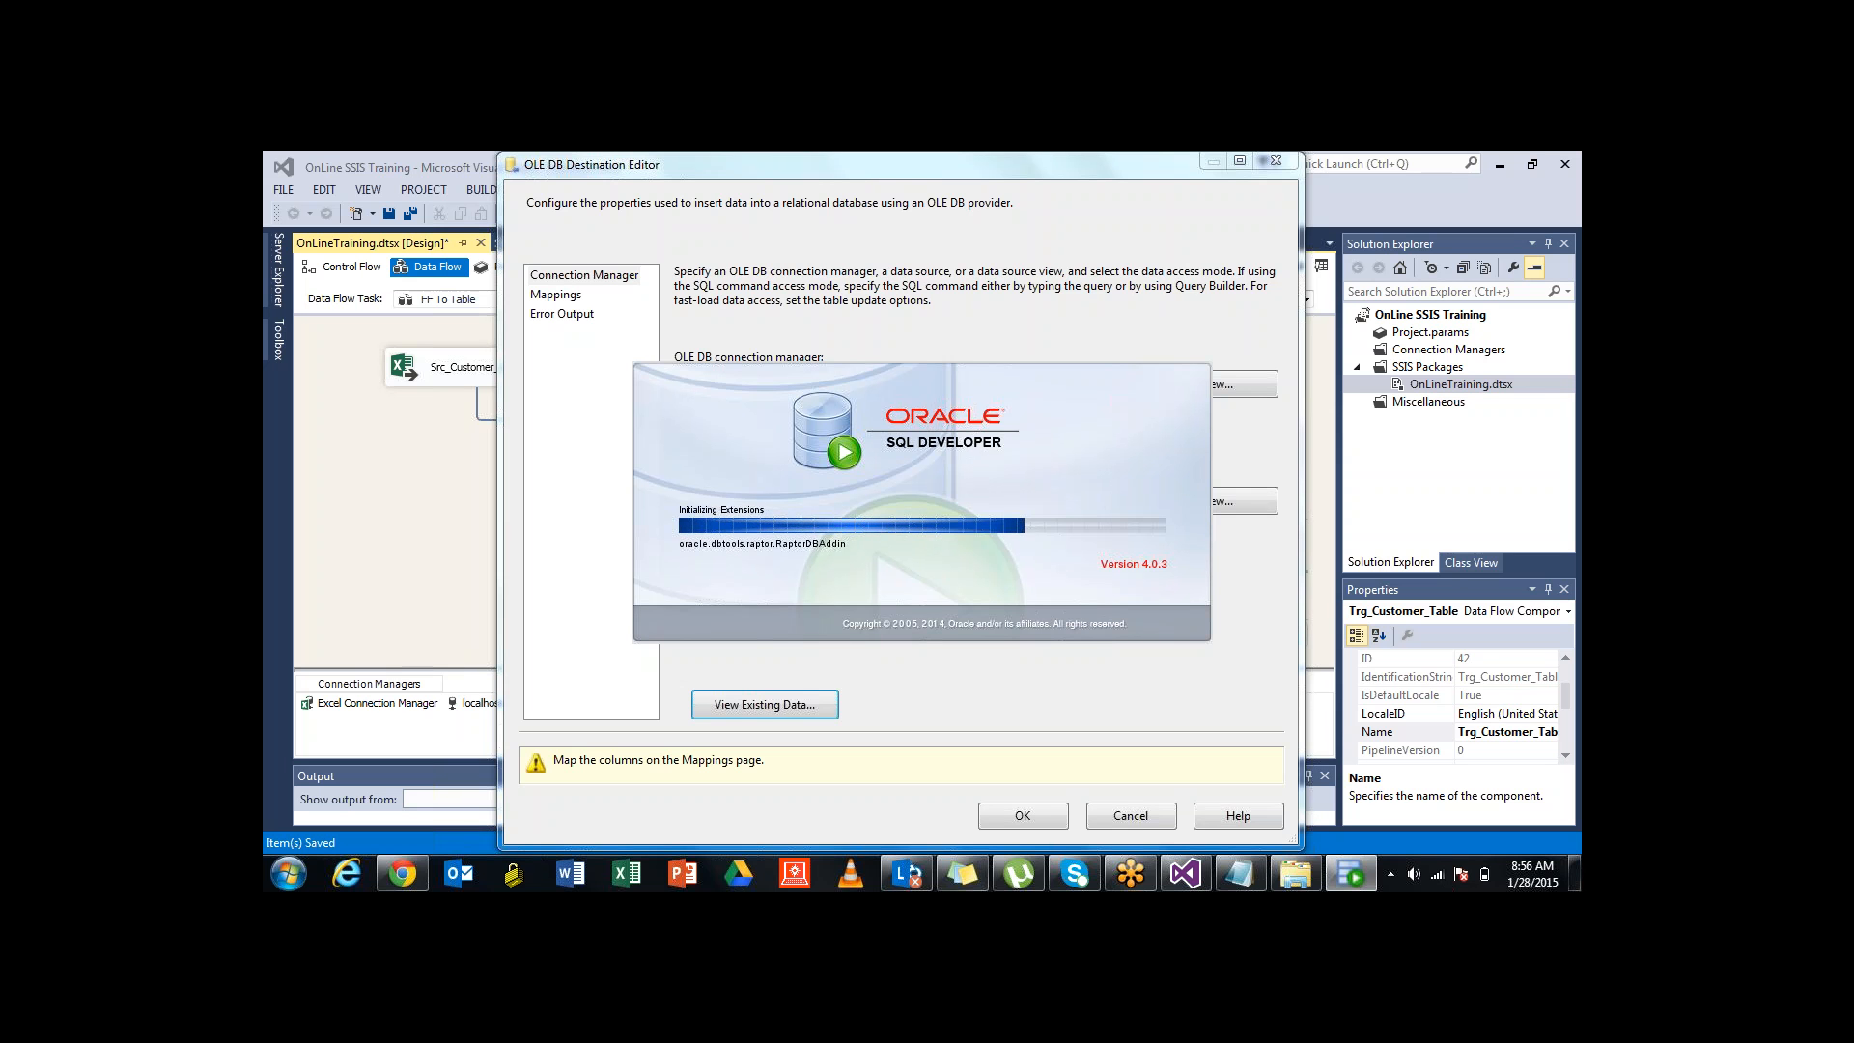
# Preview INF_STG_LKP_CUSTOMER's existing rows again in Visual Studio, then switch to SQL Developer
pyautogui.click(765, 705)
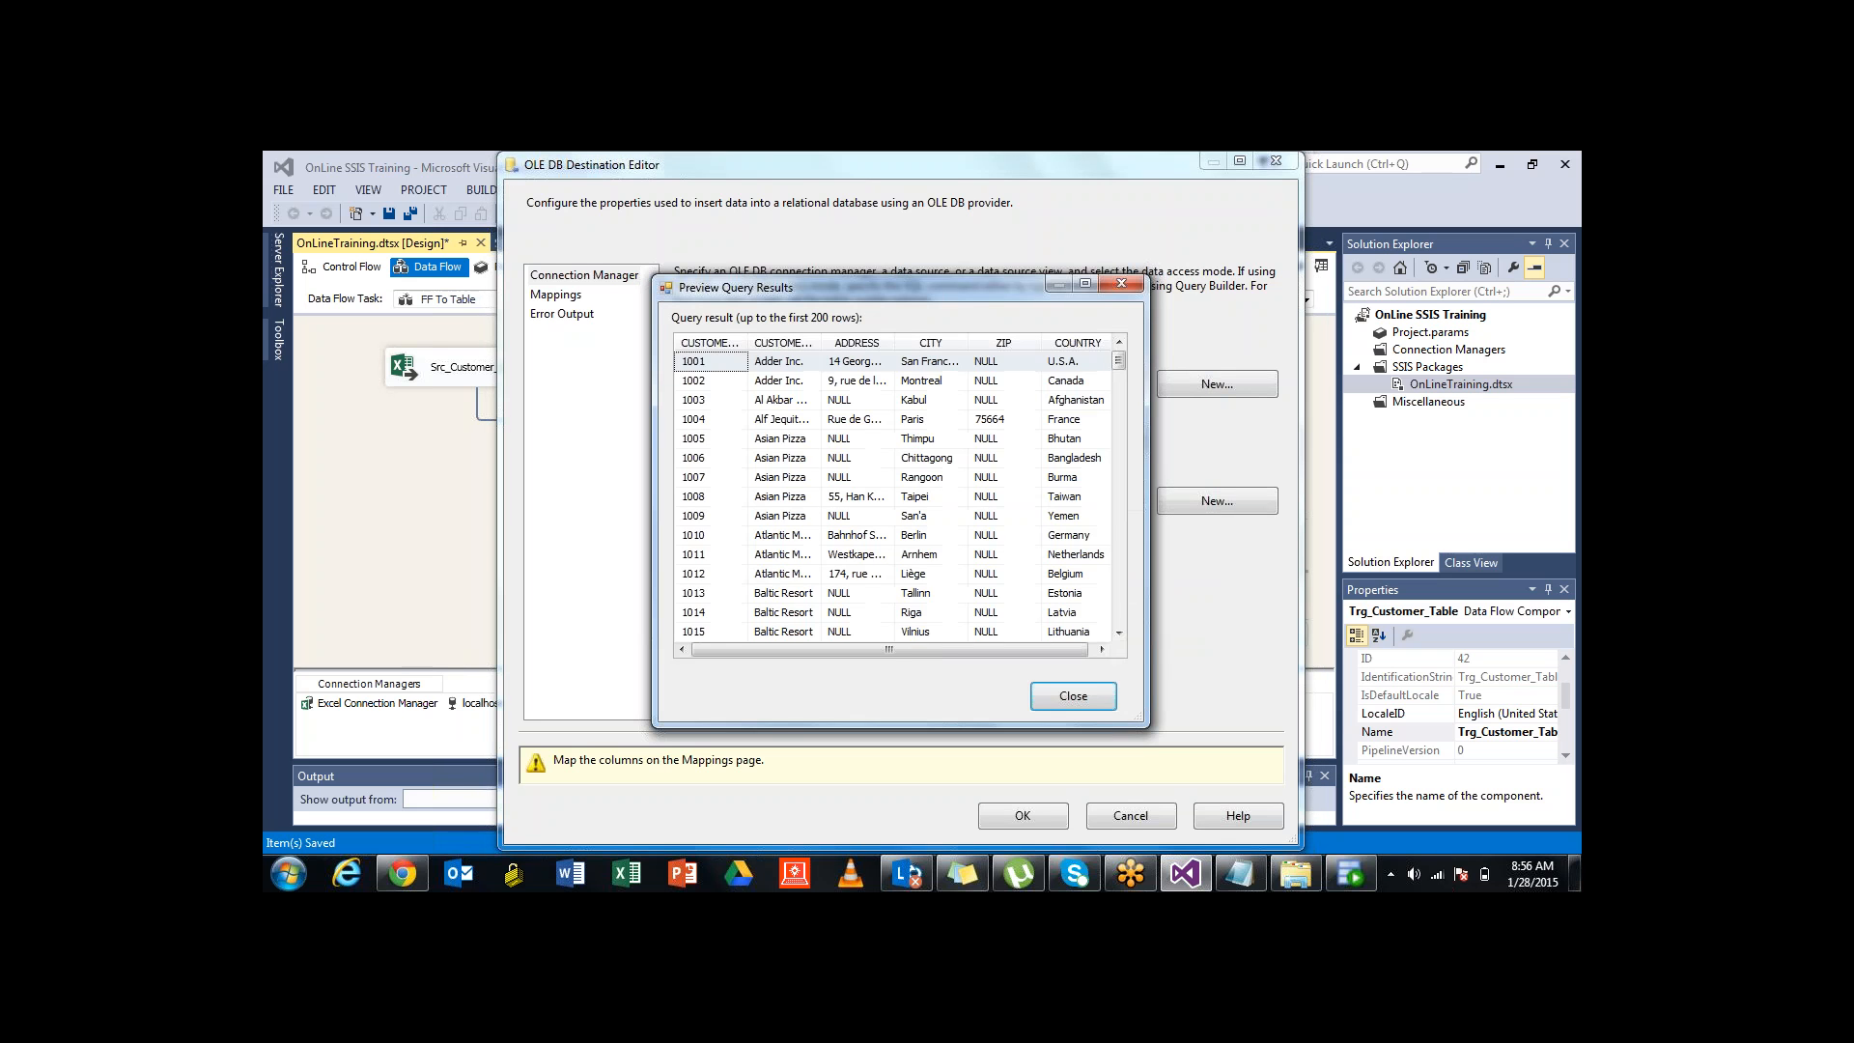
pyautogui.moveTo(1118, 361)
pyautogui.mouseDown()
pyautogui.moveTo(1118, 618)
pyautogui.moveTo(1118, 374)
pyautogui.mouseUp()
pyautogui.click(1121, 283)
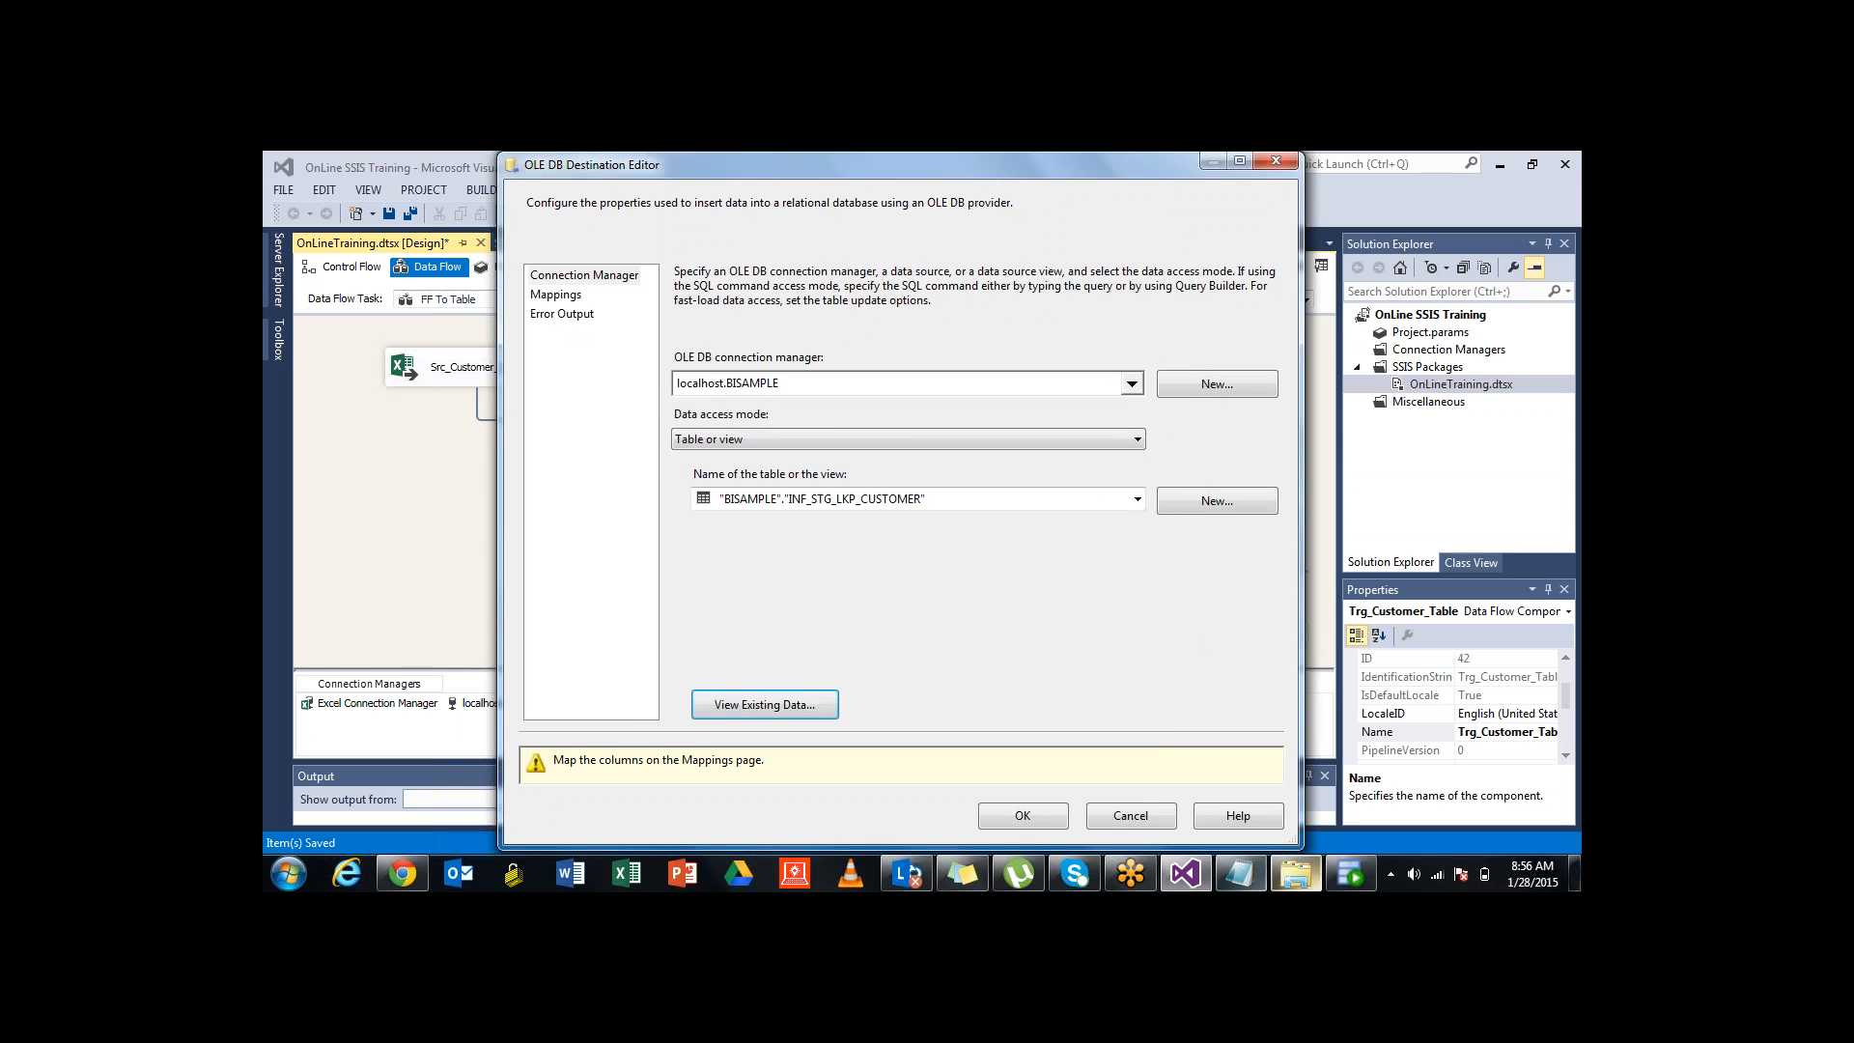
pyautogui.click(1351, 874)
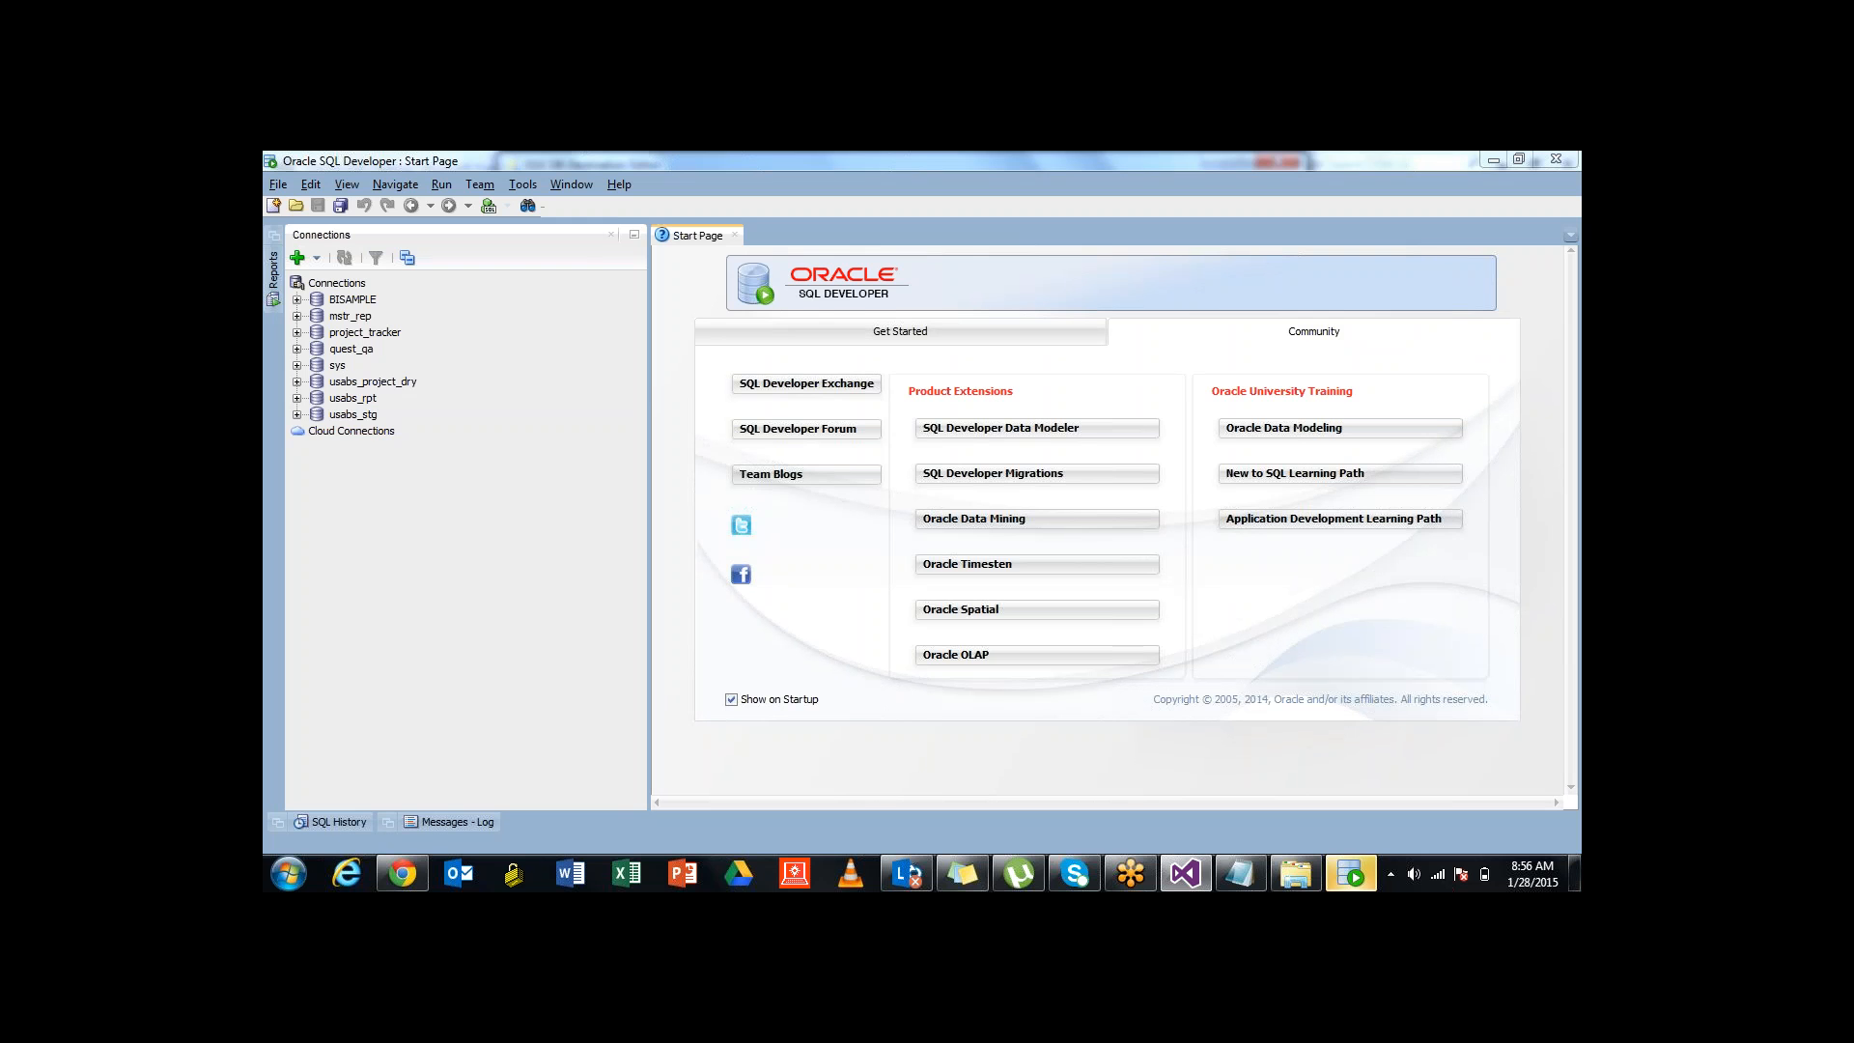
# Expand BISAMPLE's tables and view INF_STG_LKP_CUSTOMER's column details, then return to the worksheet
pyautogui.click(297, 299)
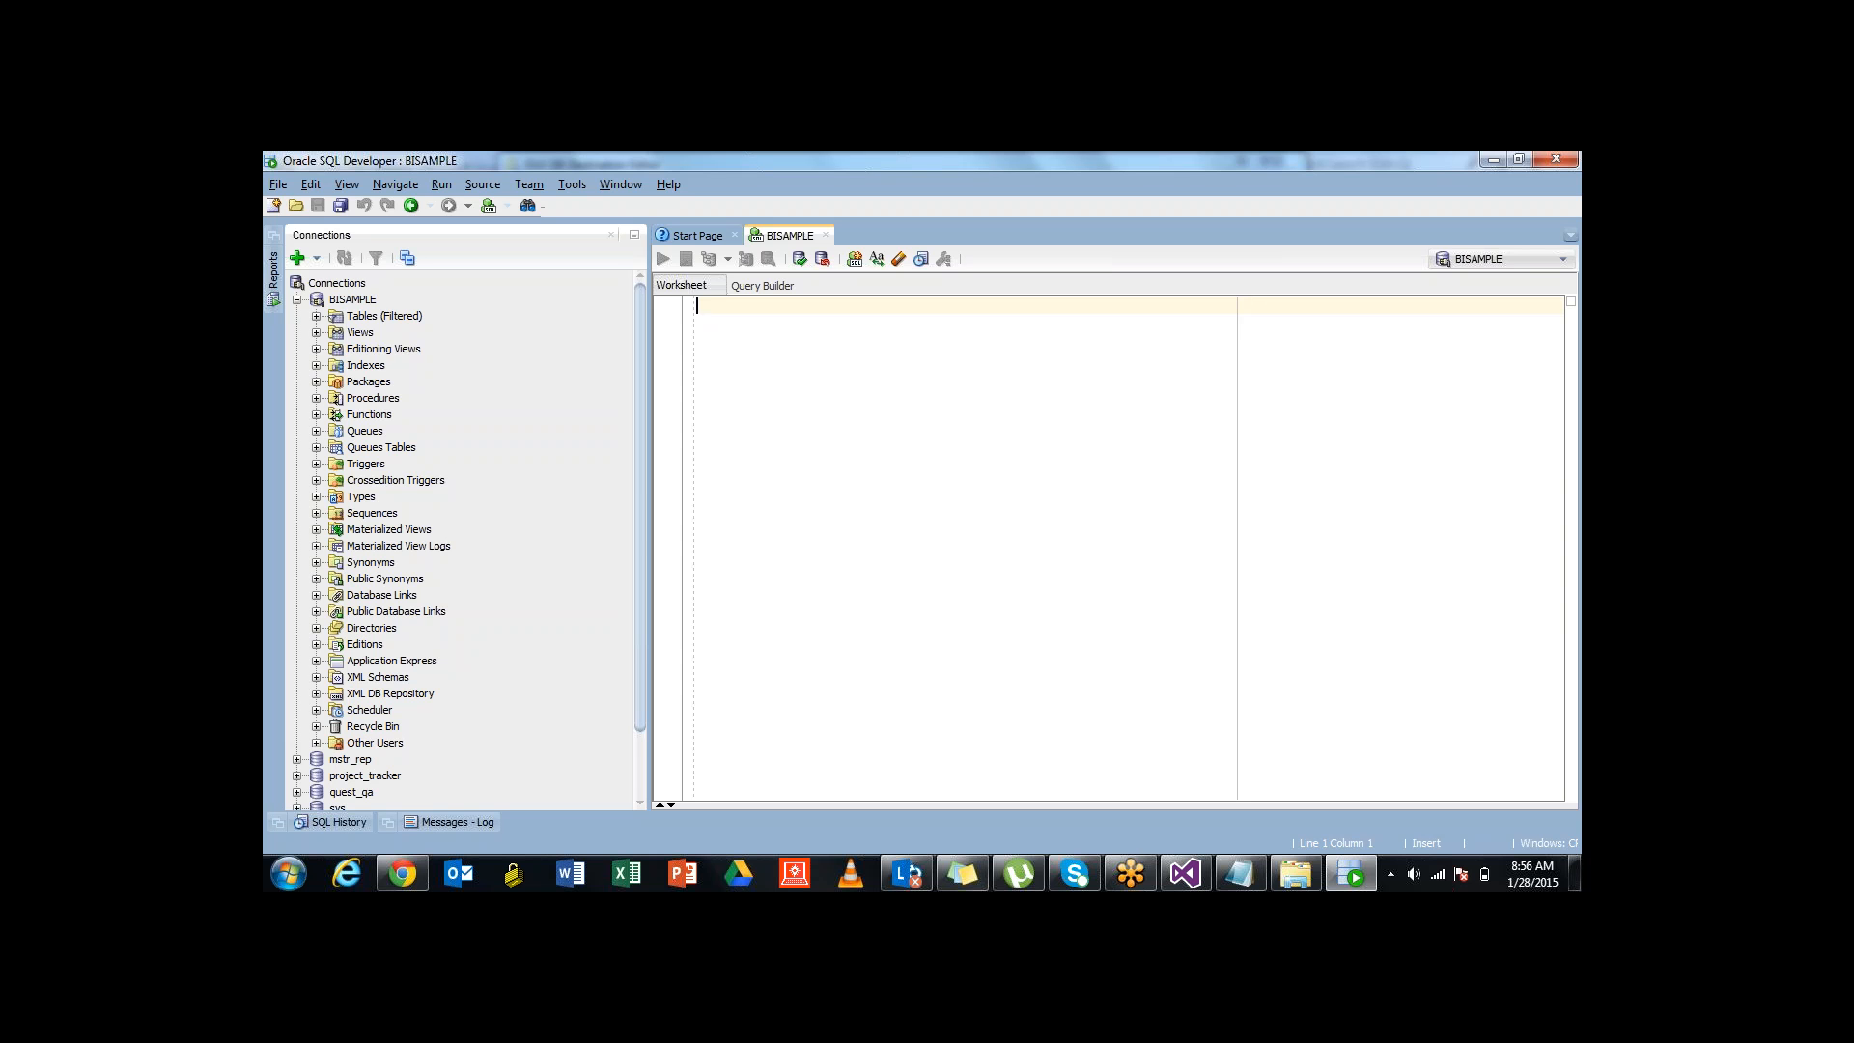
pyautogui.click(317, 316)
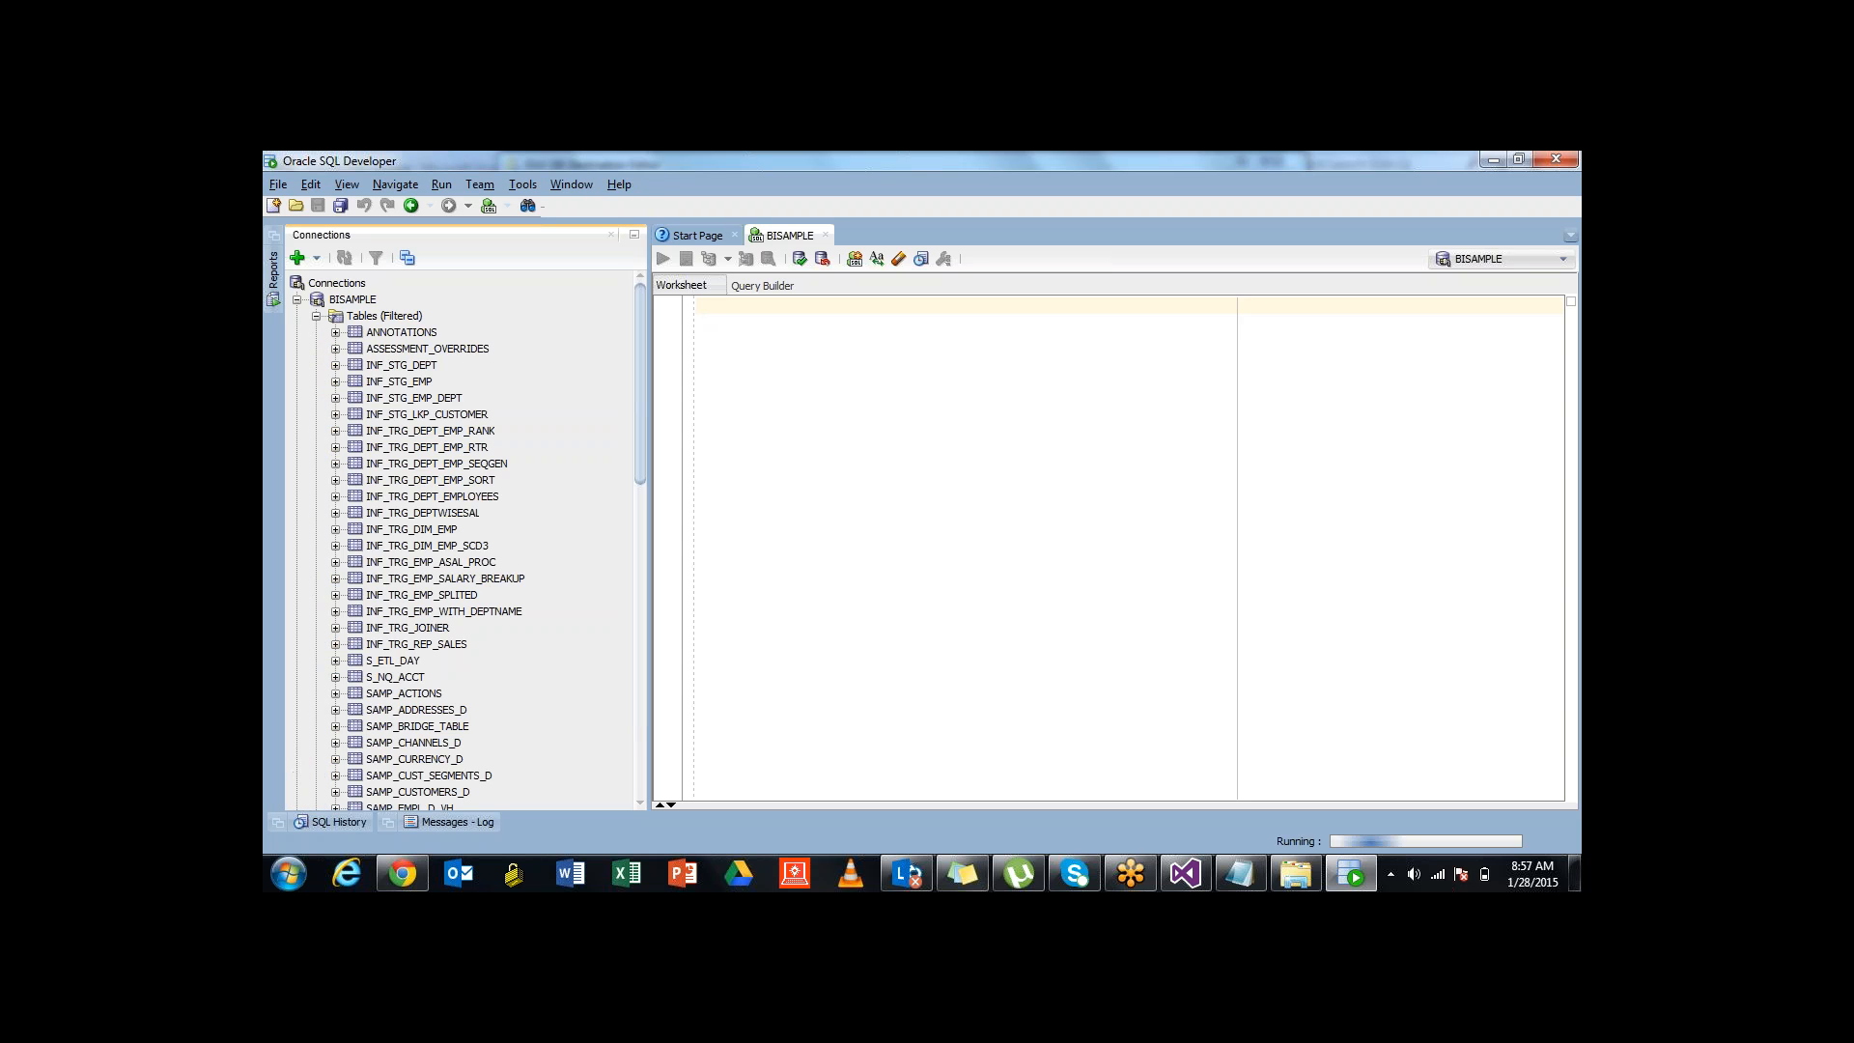
pyautogui.click(427, 415)
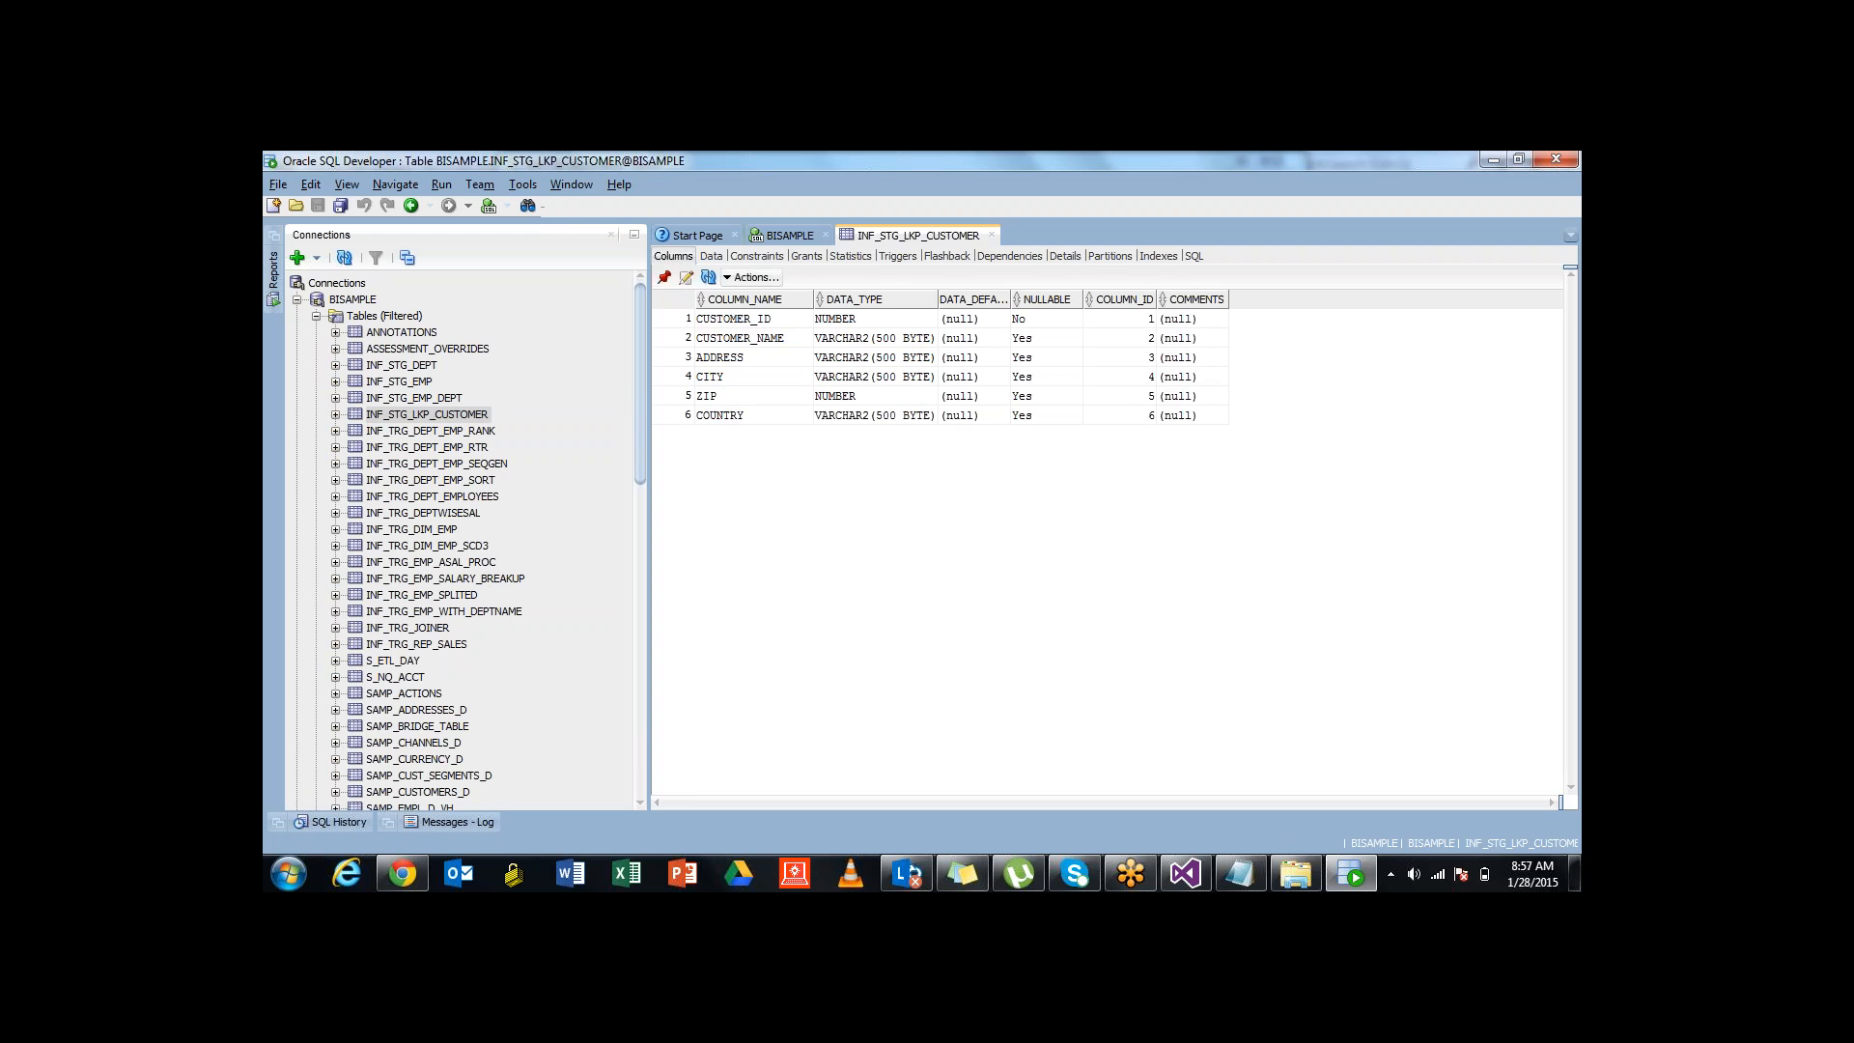
pyautogui.click(789, 236)
# Drag INF_STG_LKP_CUSTOMER into the worksheet to generate a SELECT statement and select its column list
pyautogui.click(427, 414)
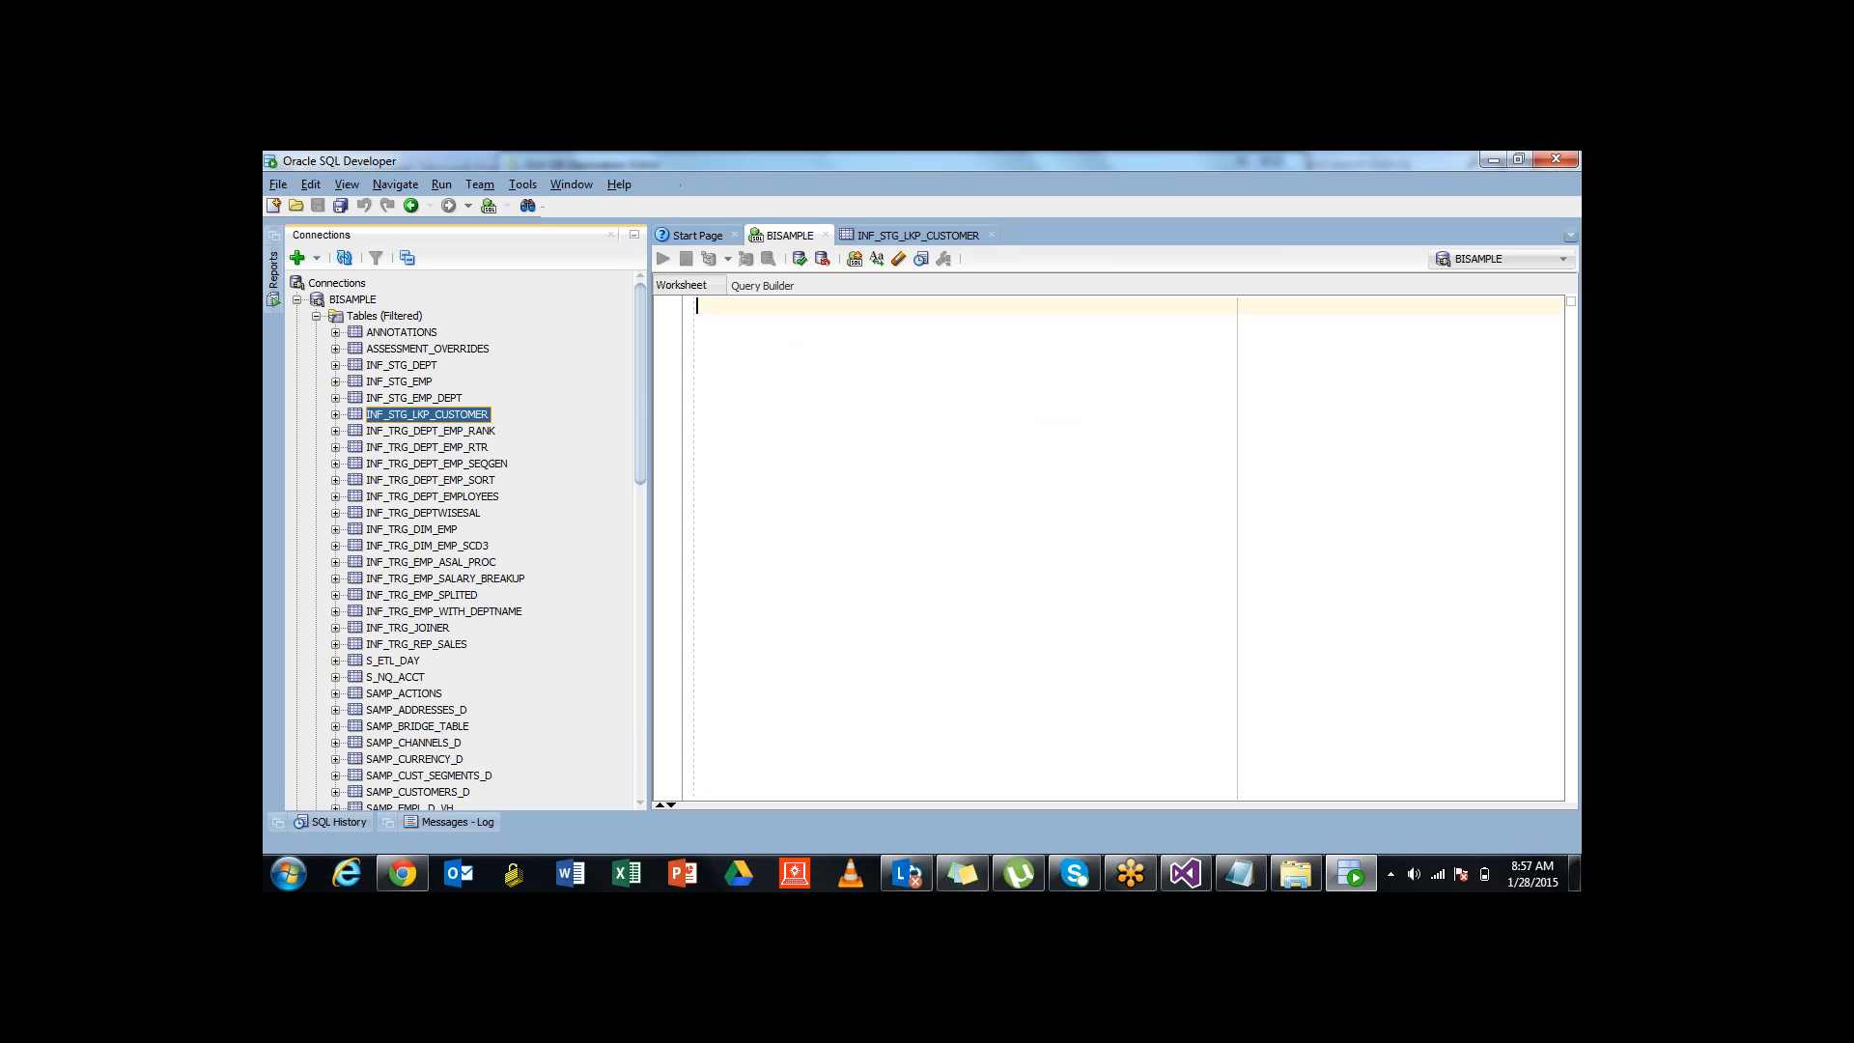
pyautogui.moveTo(427, 414); pyautogui.dragTo(792, 344)
pyautogui.click(968, 597)
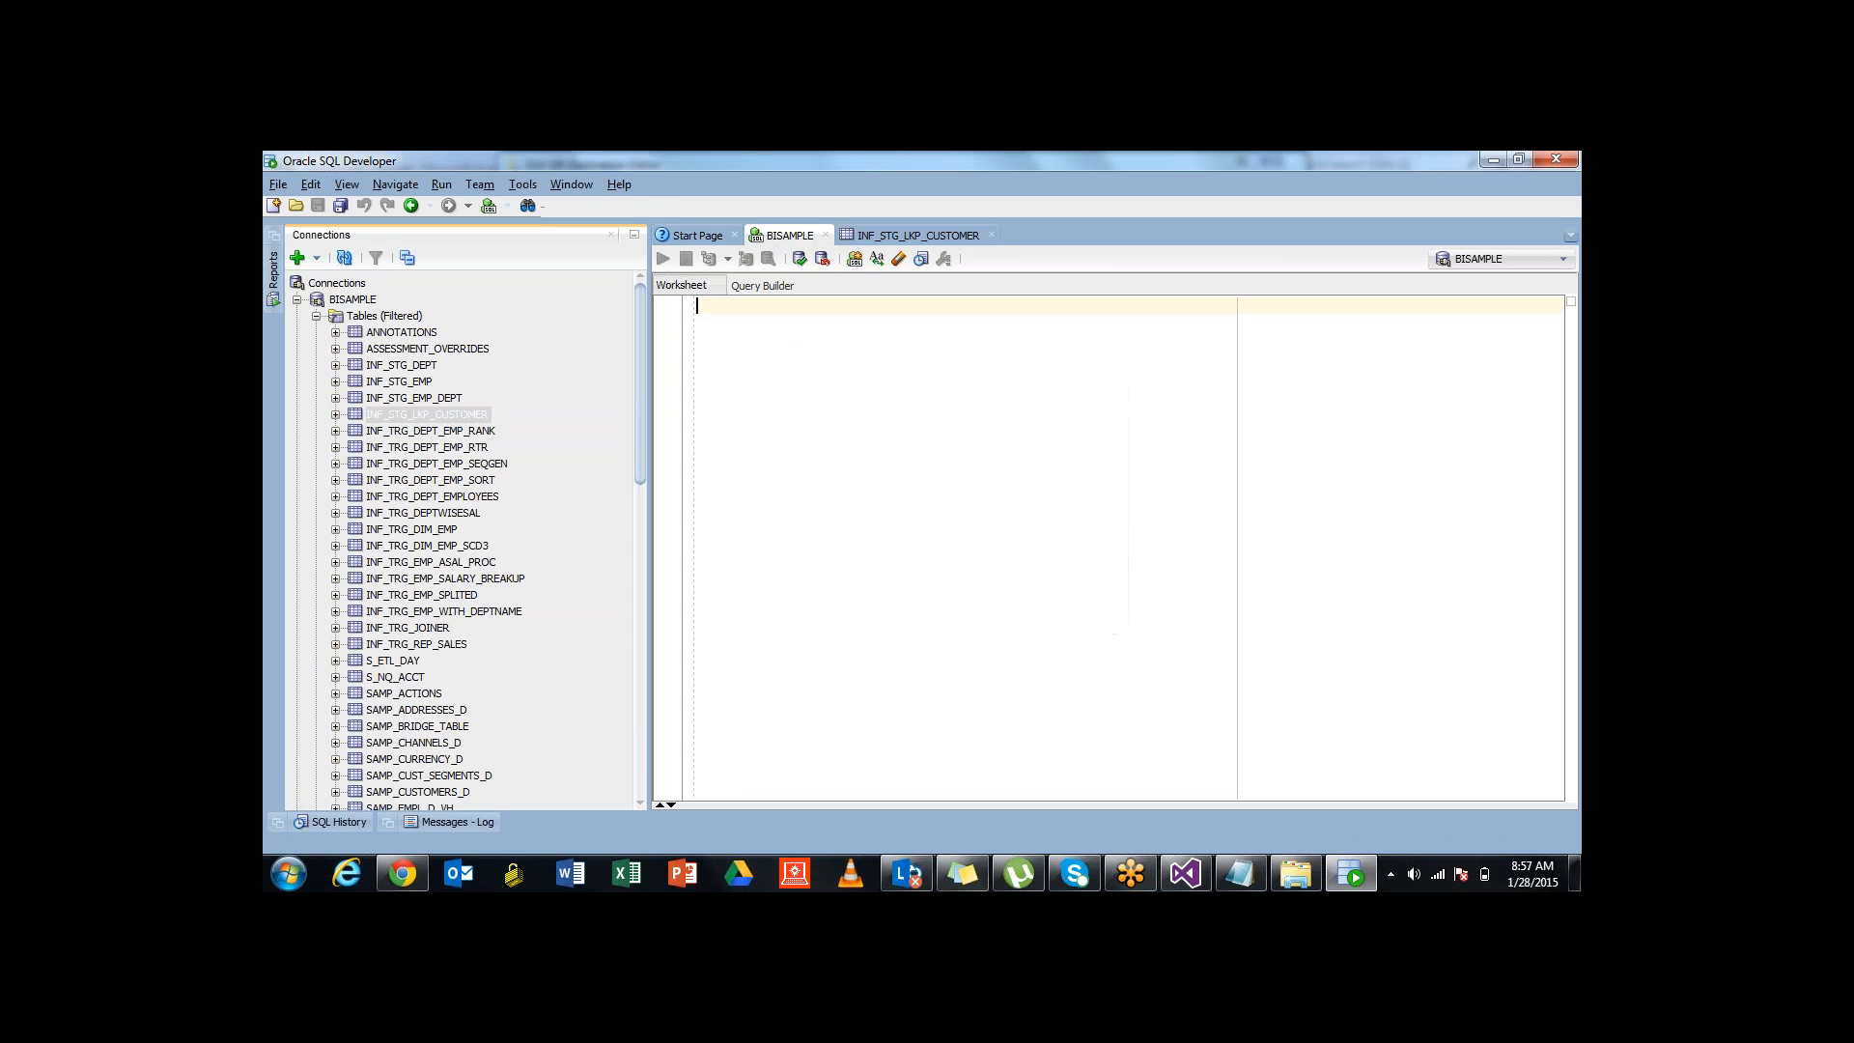
pyautogui.moveTo(744, 306); pyautogui.dragTo(757, 388)
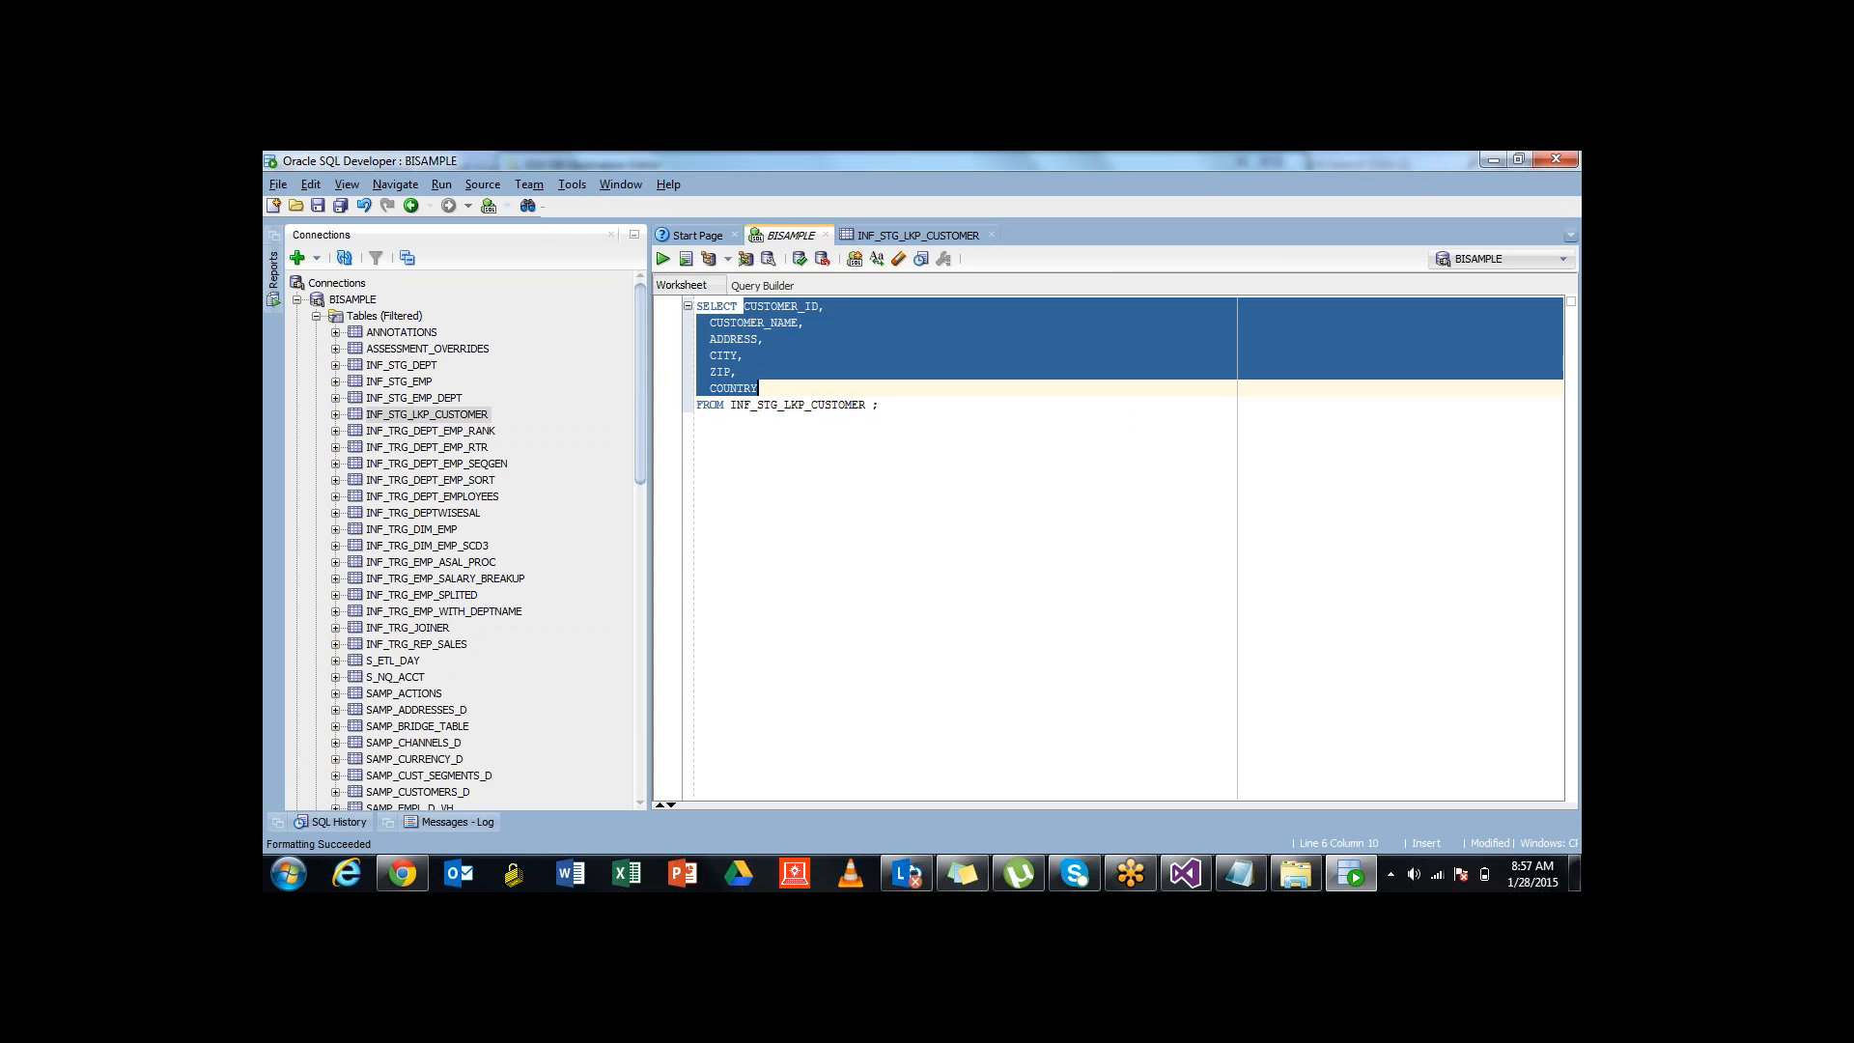
# Change the query to SELECT * from INF_STG_LKP_CUSTOMER and run it
pyautogui.write('*')
pyautogui.press('Delete')
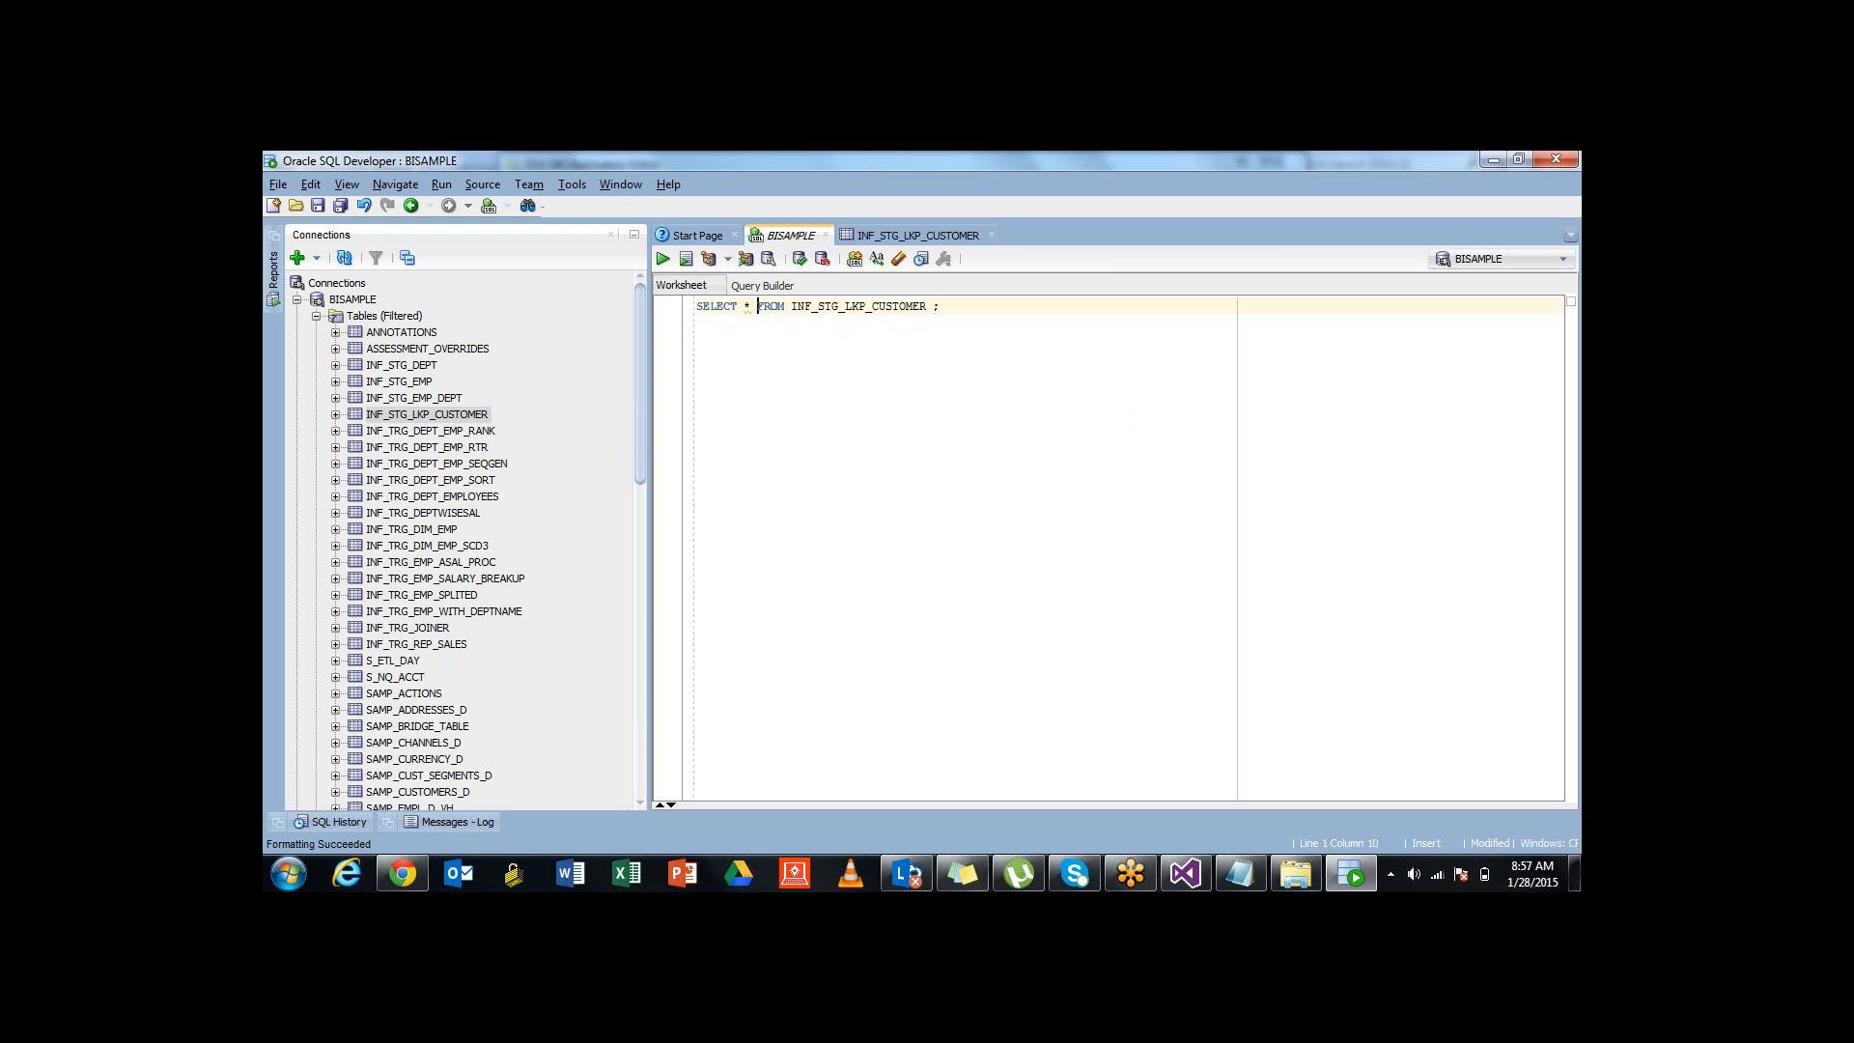
pyautogui.hotkey('ctrl', 'Return')
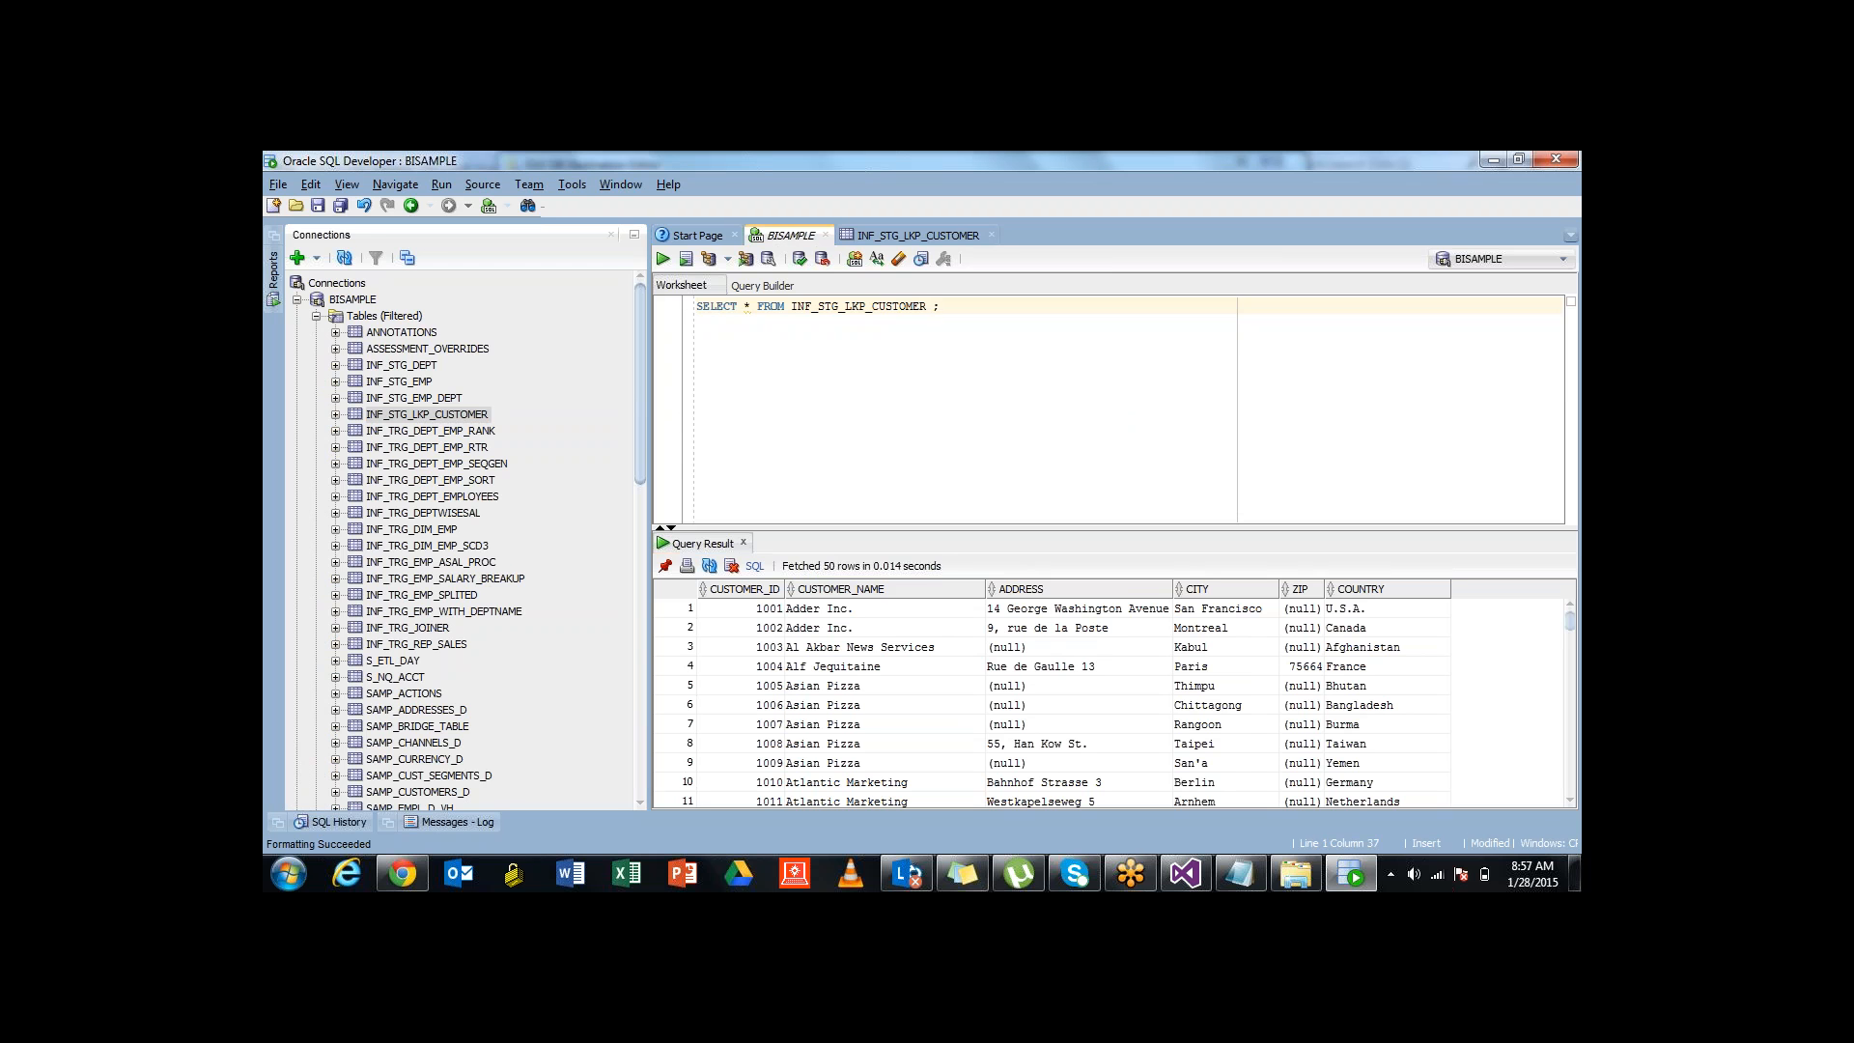
# Write and run 'truncate table INF_STG_LKP_CUSTOMER;' to empty the table
pyautogui.press('Return')
pyautogui.press('Return')
pyautogui.press('Return')
pyautogui.write('t')
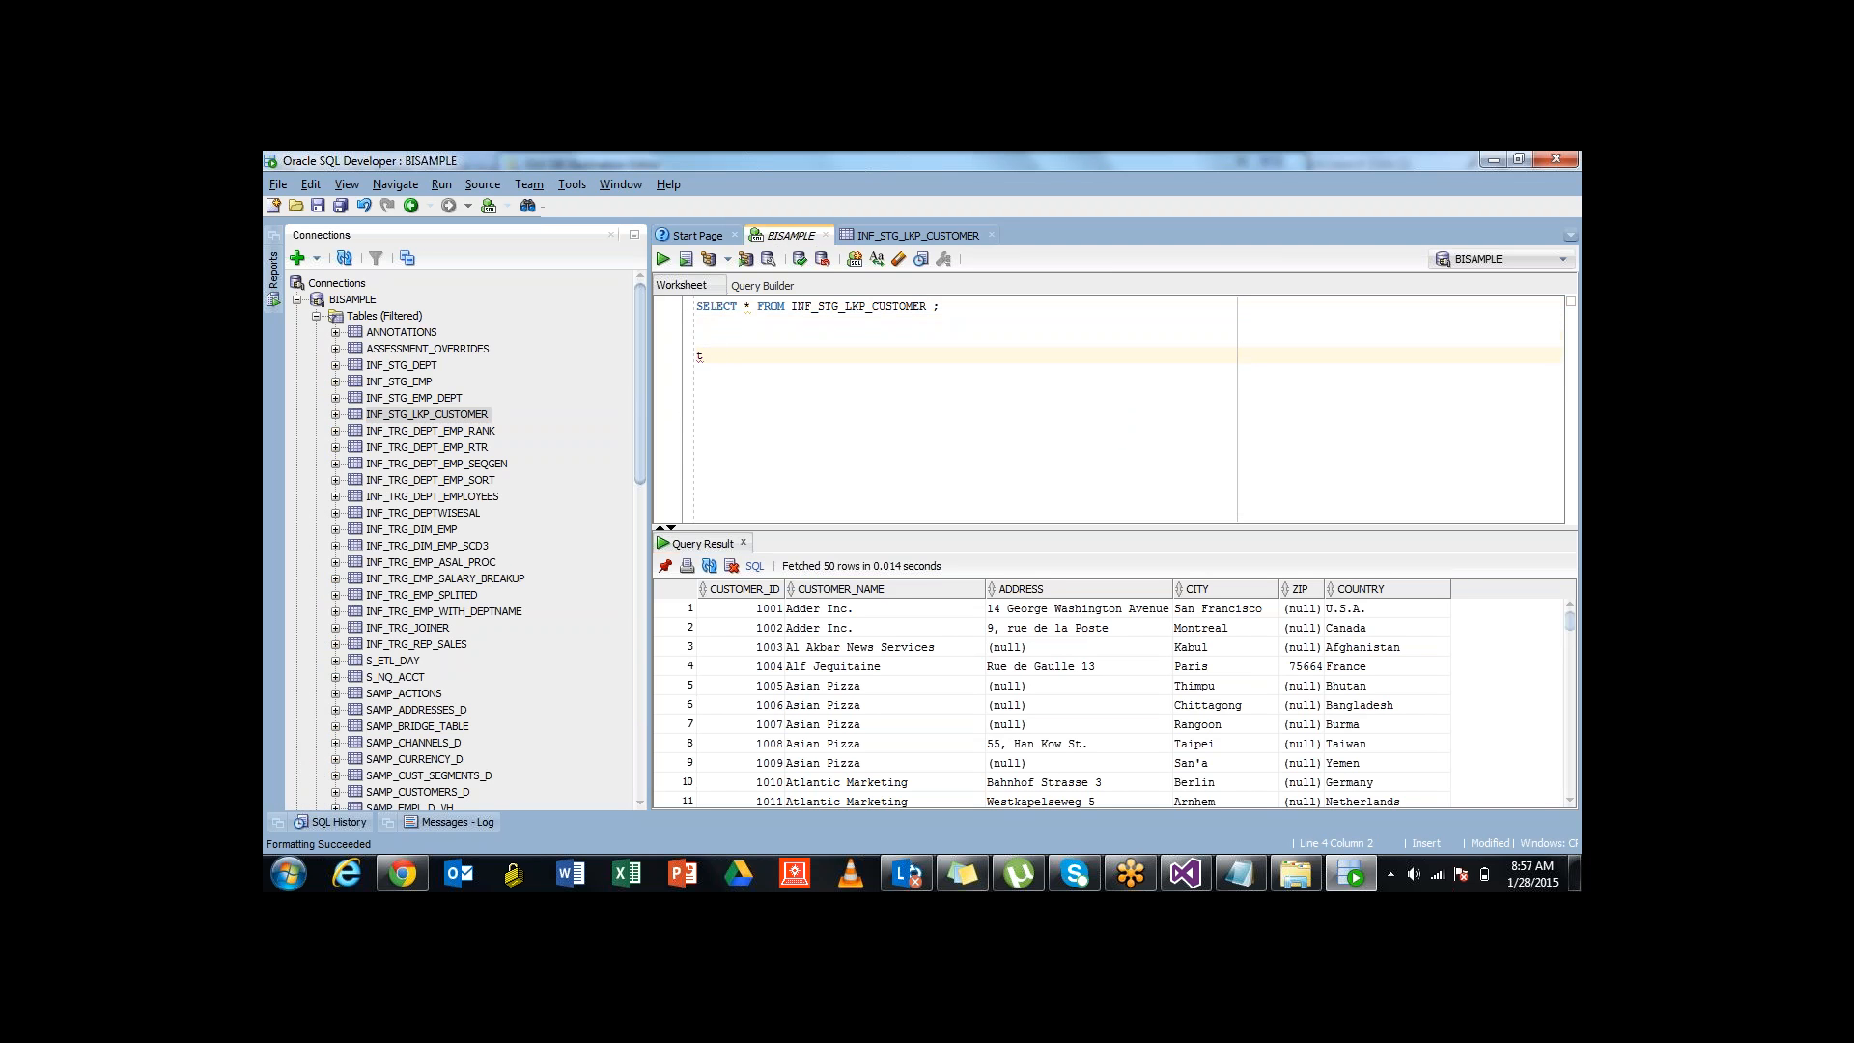
pyautogui.write('rucate')
pyautogui.press('BackSpace')
pyautogui.press('BackSpace')
pyautogui.press('BackSpace')
pyautogui.press('BackSpace')
pyautogui.press('BackSpace')
pyautogui.press('BackSpace')
pyautogui.write('uncate table')
pyautogui.doubleClick(858, 306)
pyautogui.hotkey('ctrl', 'c')
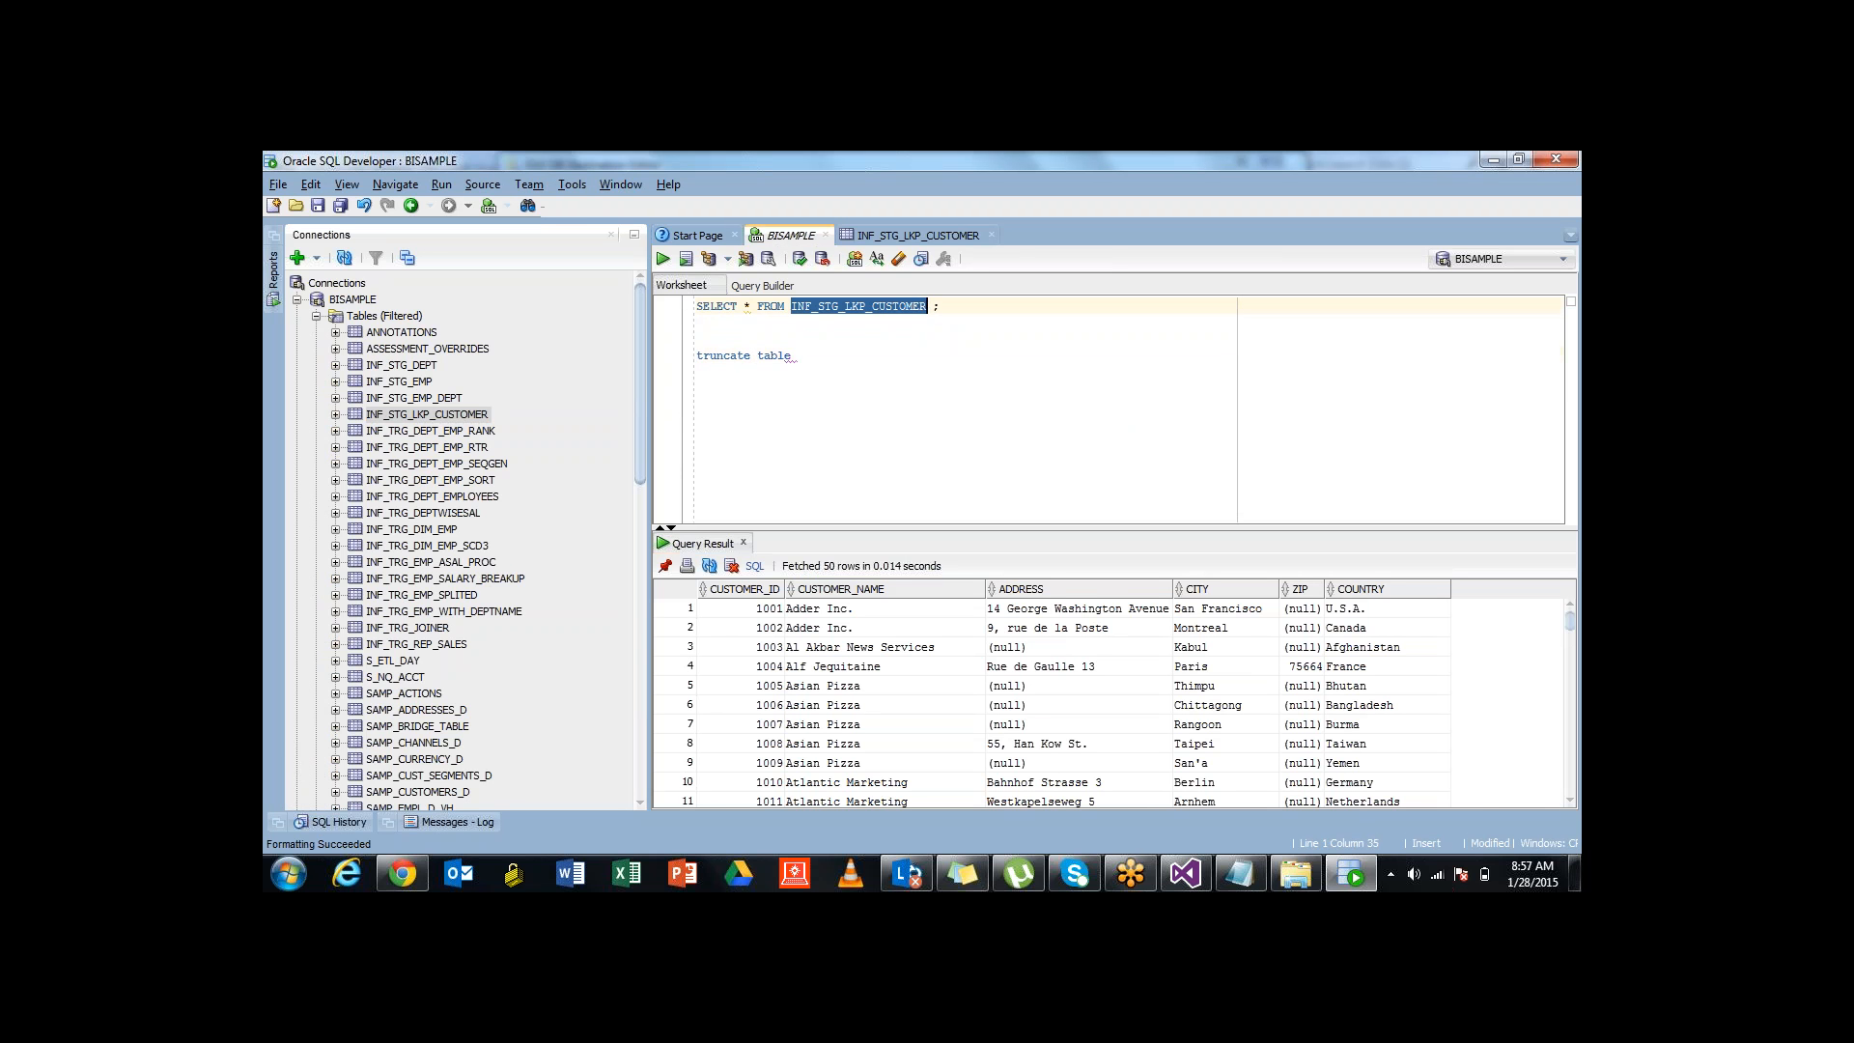
pyautogui.click(798, 356)
pyautogui.hotkey('ctrl', 'v')
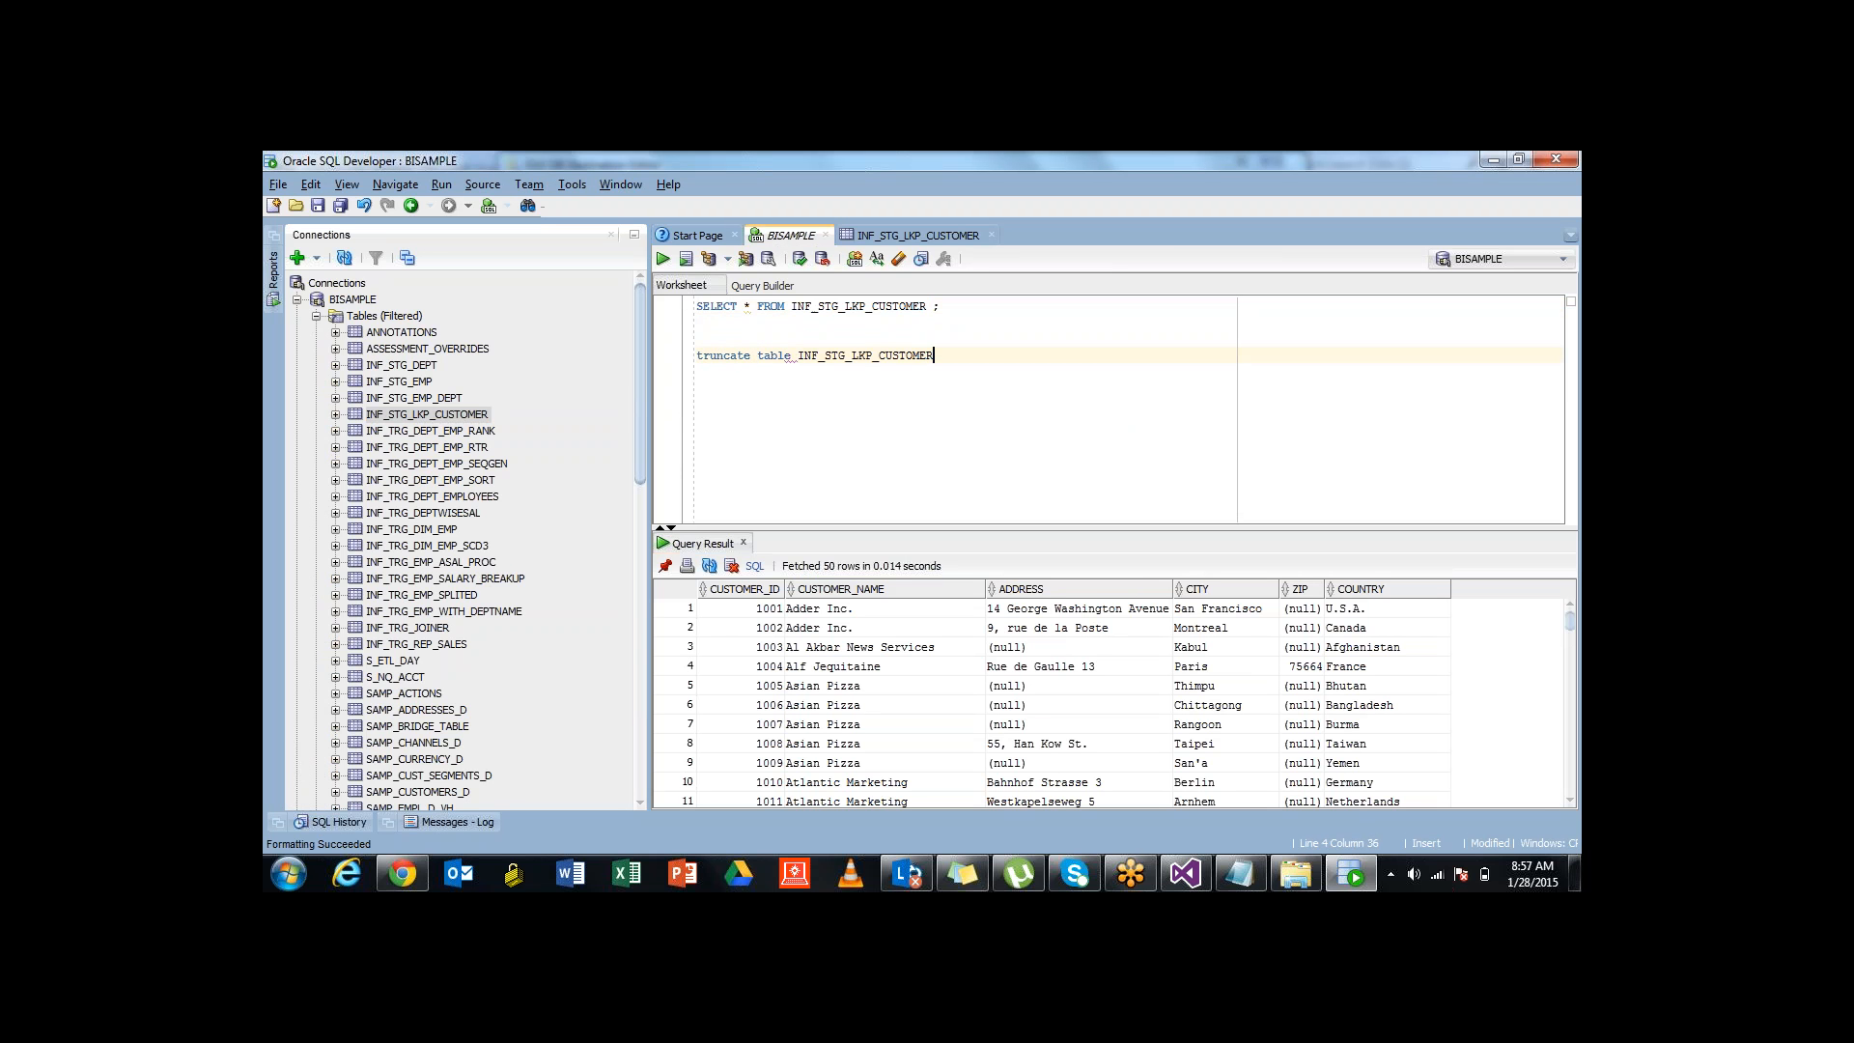
pyautogui.write(';')
pyautogui.hotkey('shift', 'Home')
pyautogui.hotkey('ctrl', 'Return')
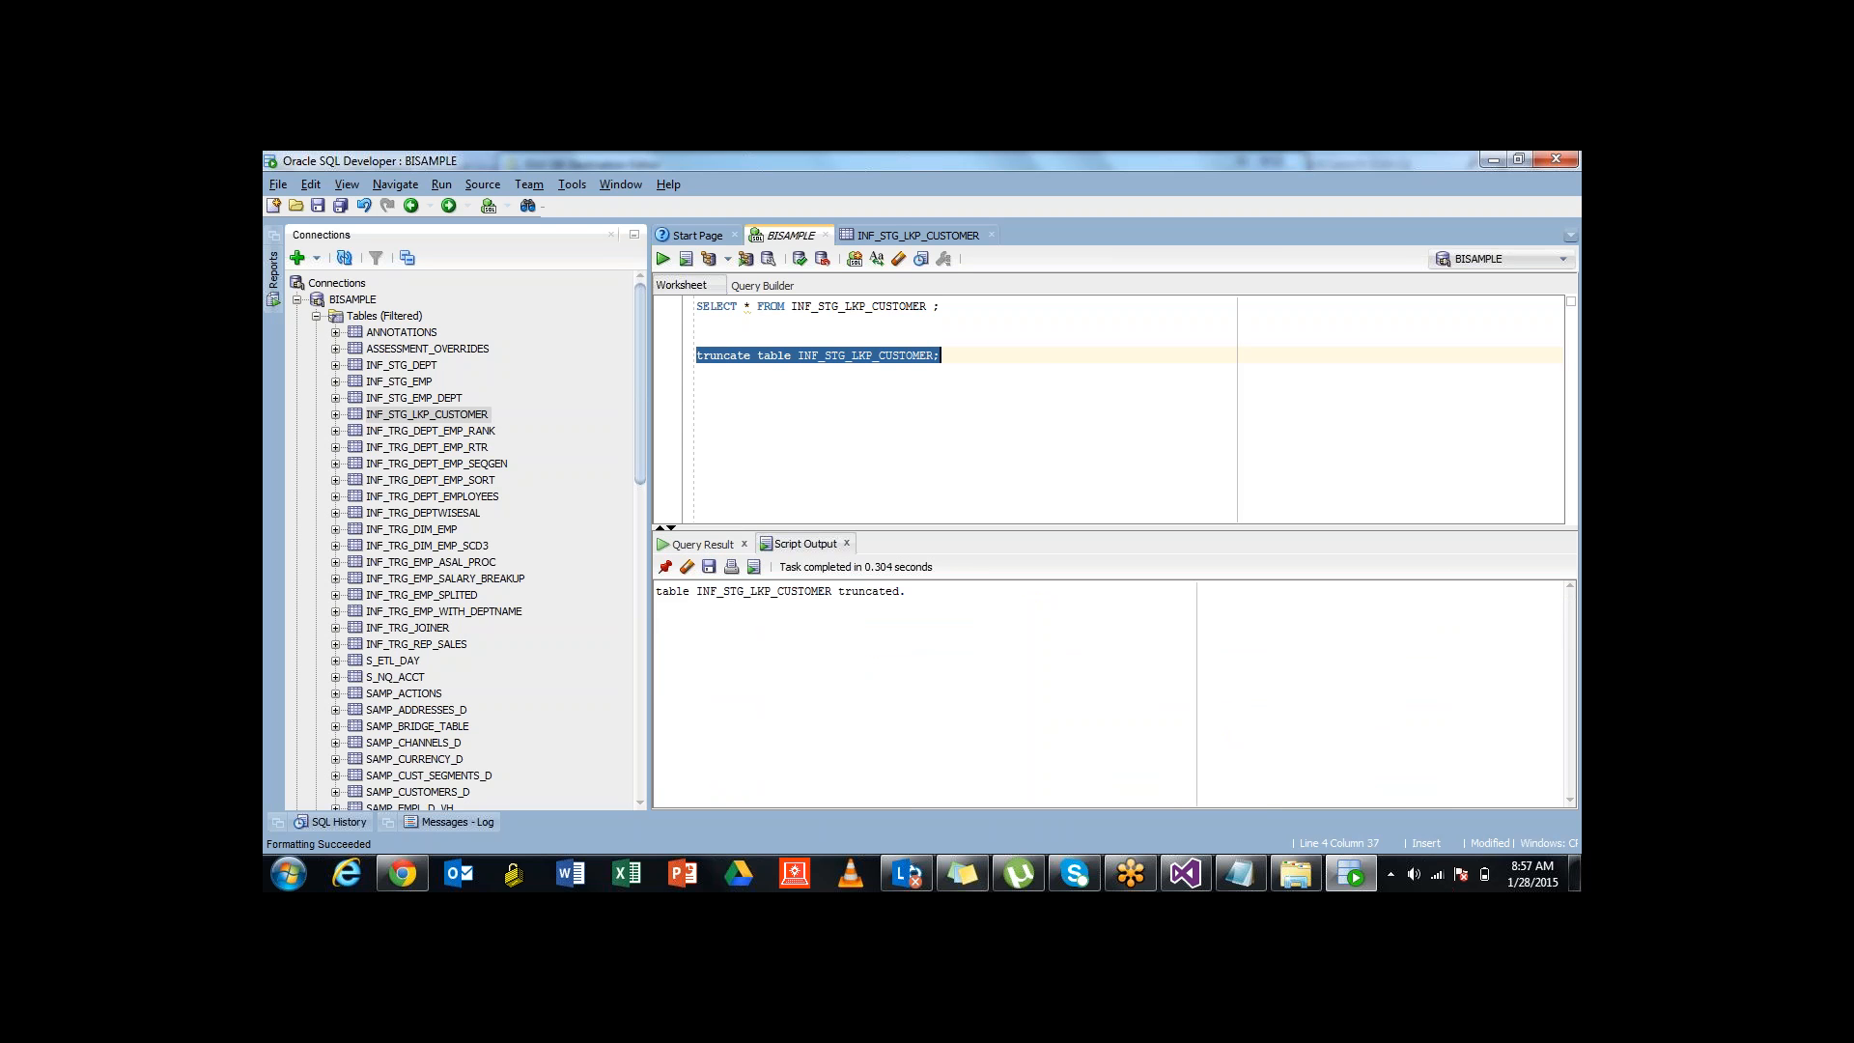
# Rerun the SELECT to confirm no rows, then preview the empty table in Visual Studio
pyautogui.moveTo(941, 306); pyautogui.dragTo(697, 306)
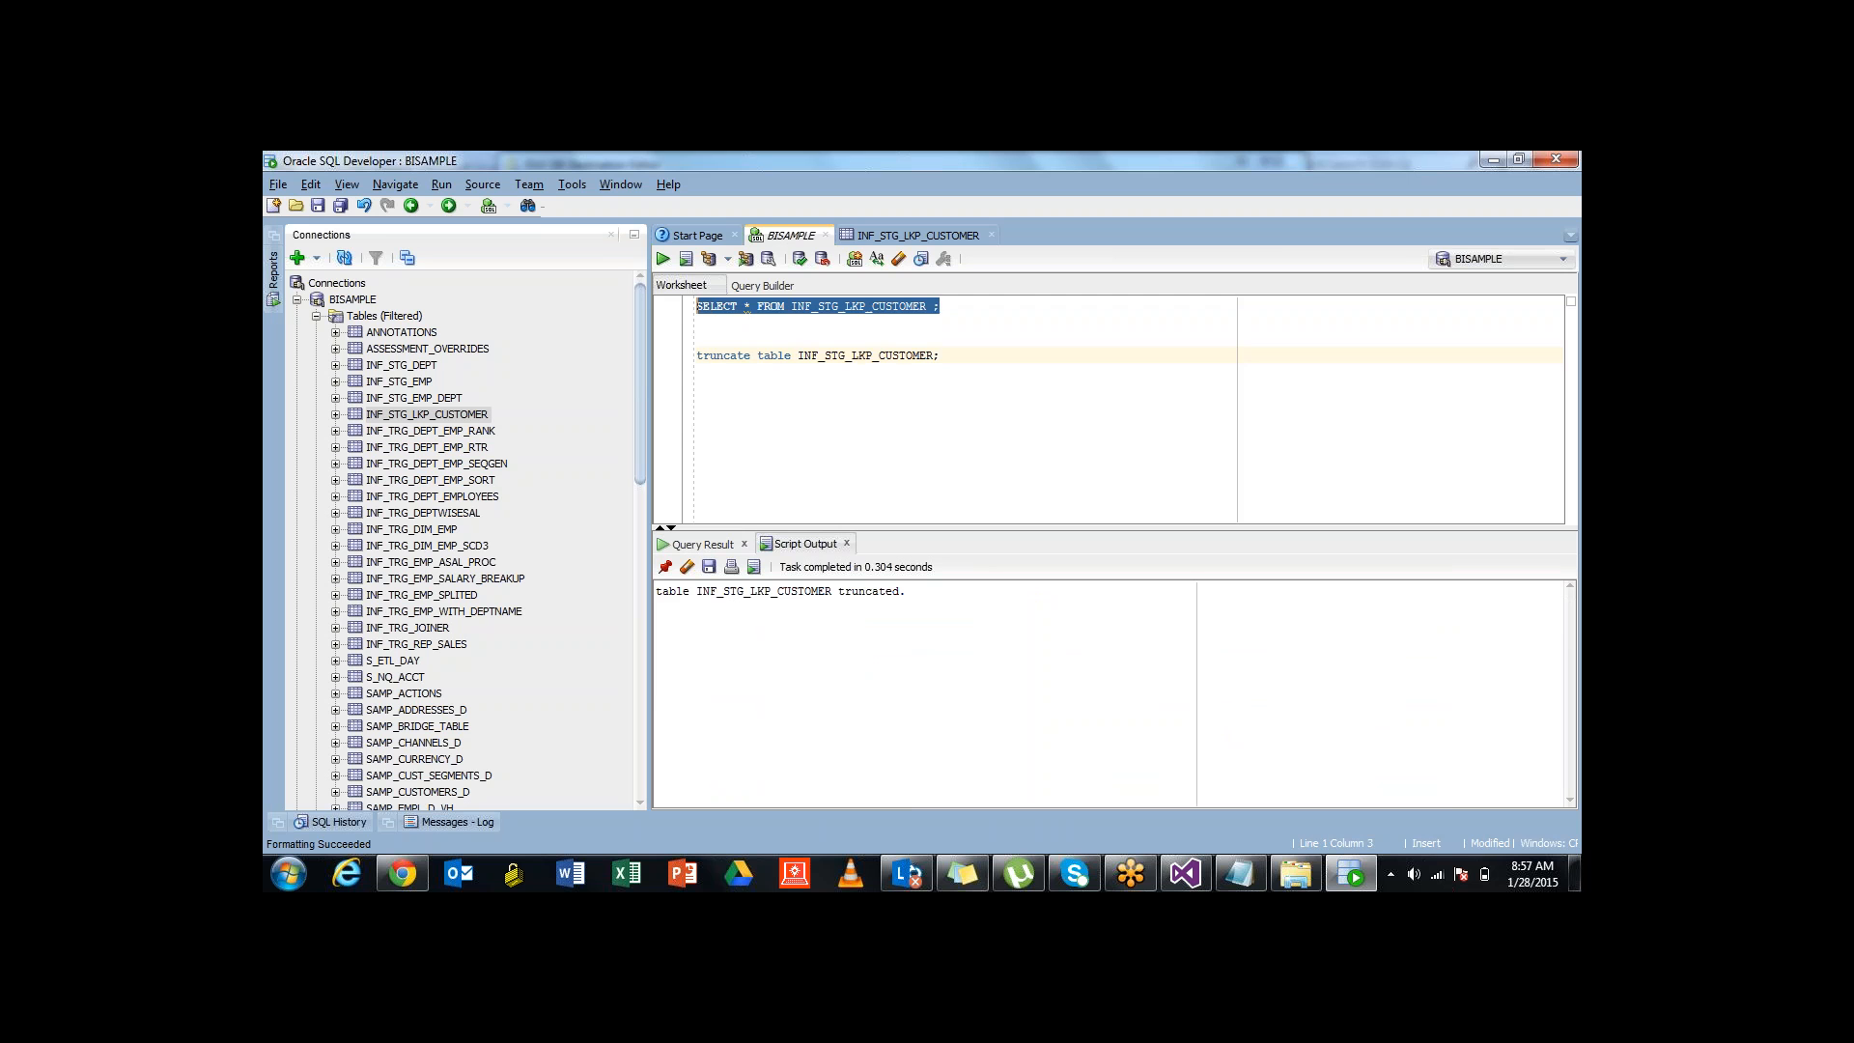
pyautogui.hotkey('ctrl', 'Return')
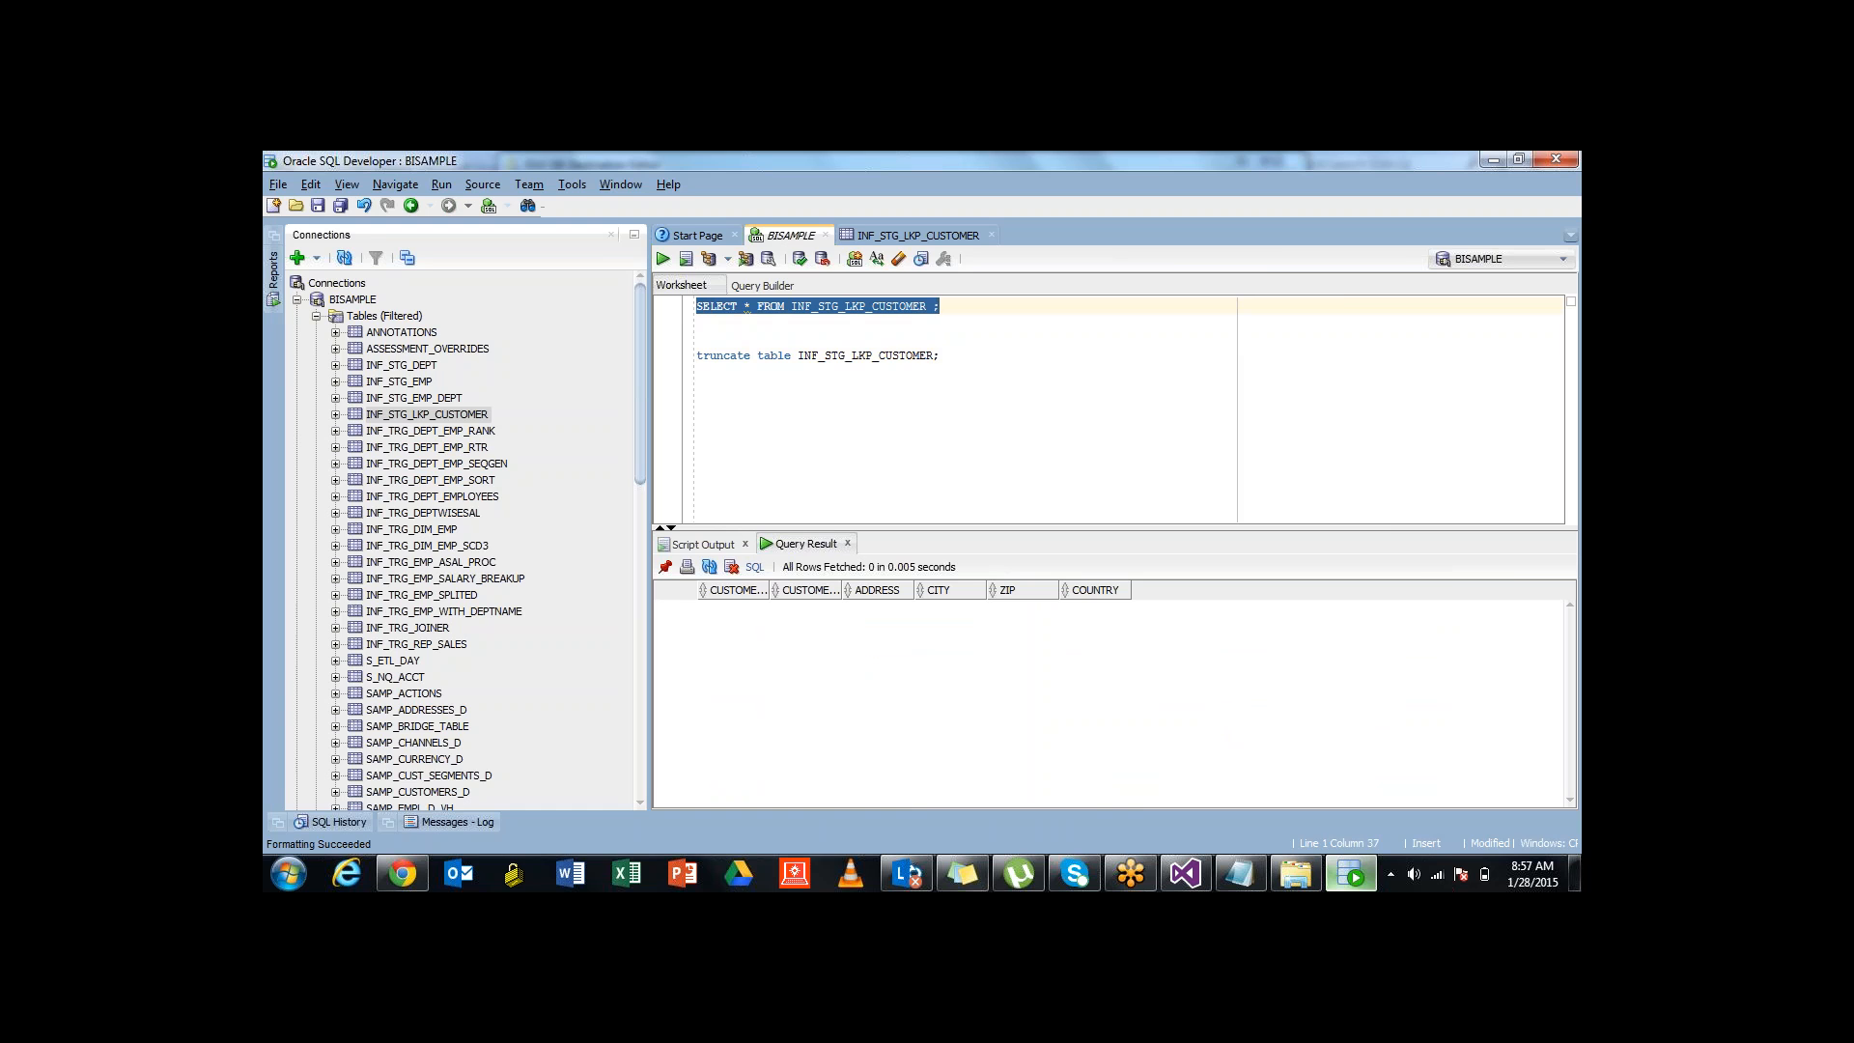
pyautogui.click(1351, 873)
pyautogui.click(764, 704)
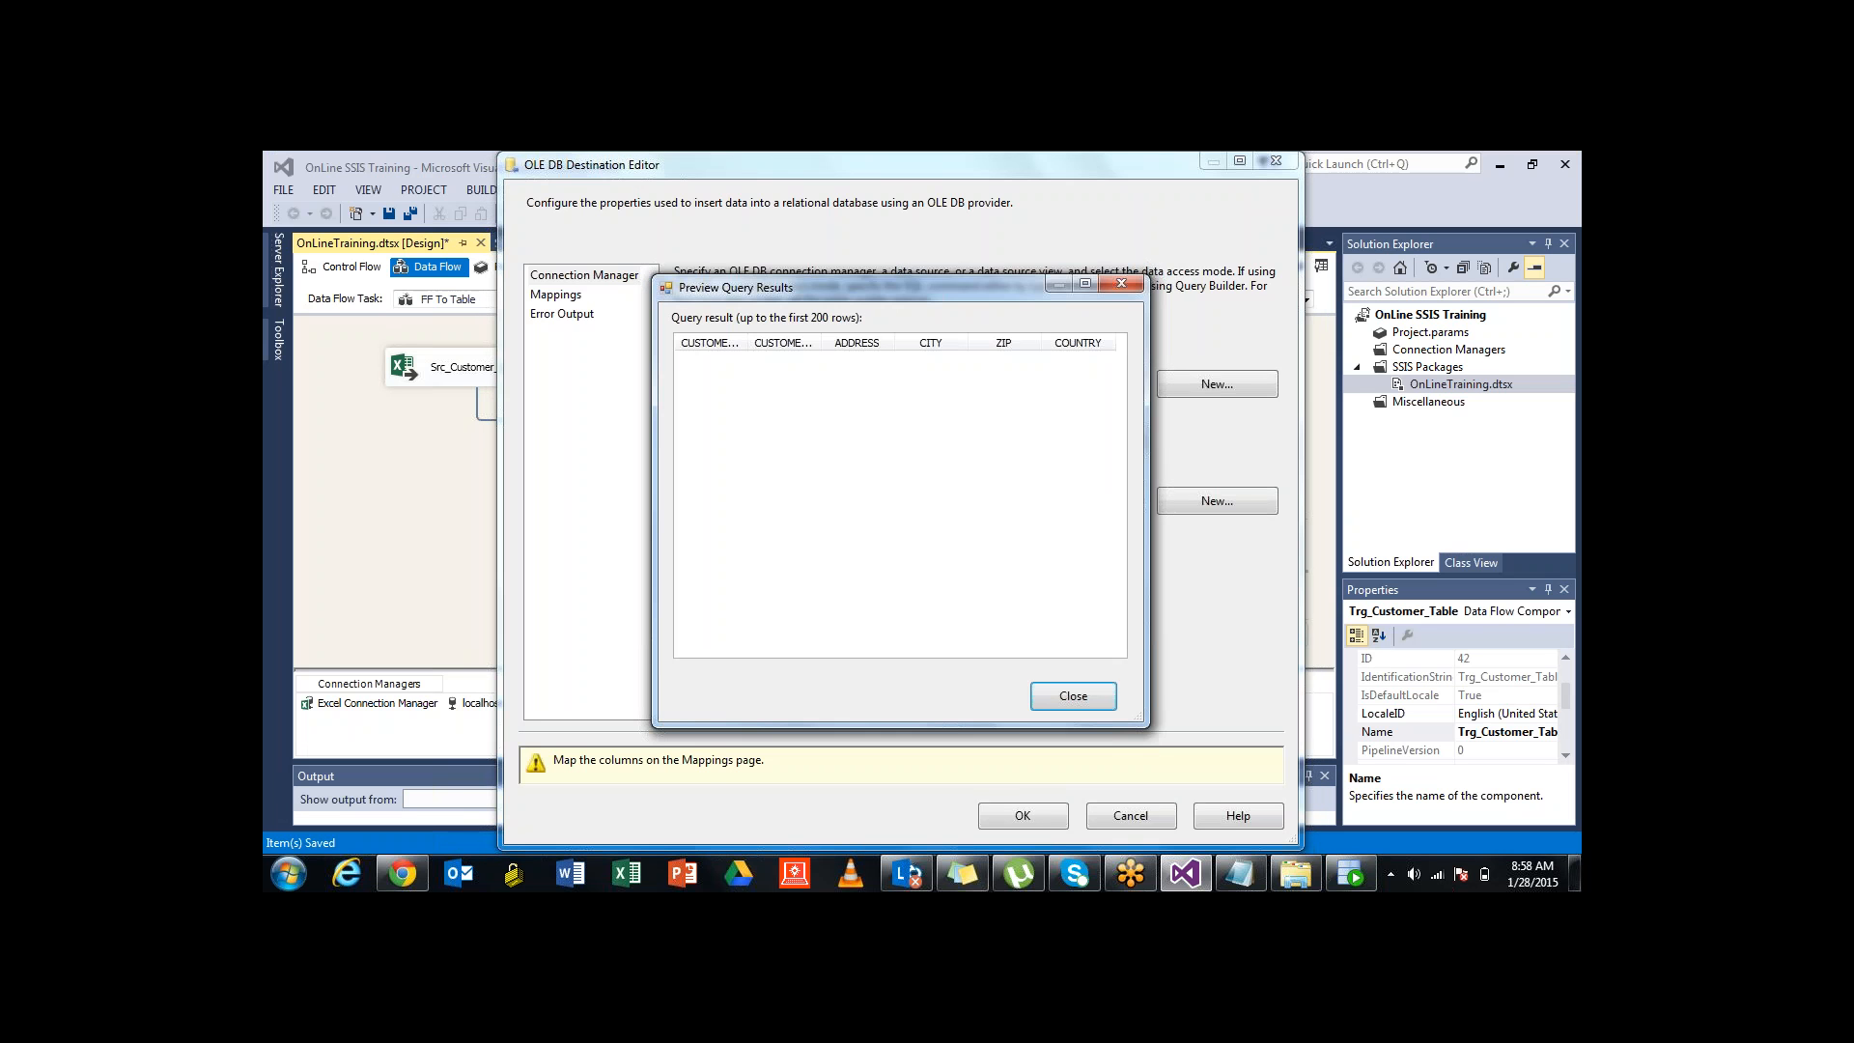
# Map the input columns to the table, including Customer ID to CUSTOMER_ID and Customer to CUSTOMER_NAME
pyautogui.click(1073, 697)
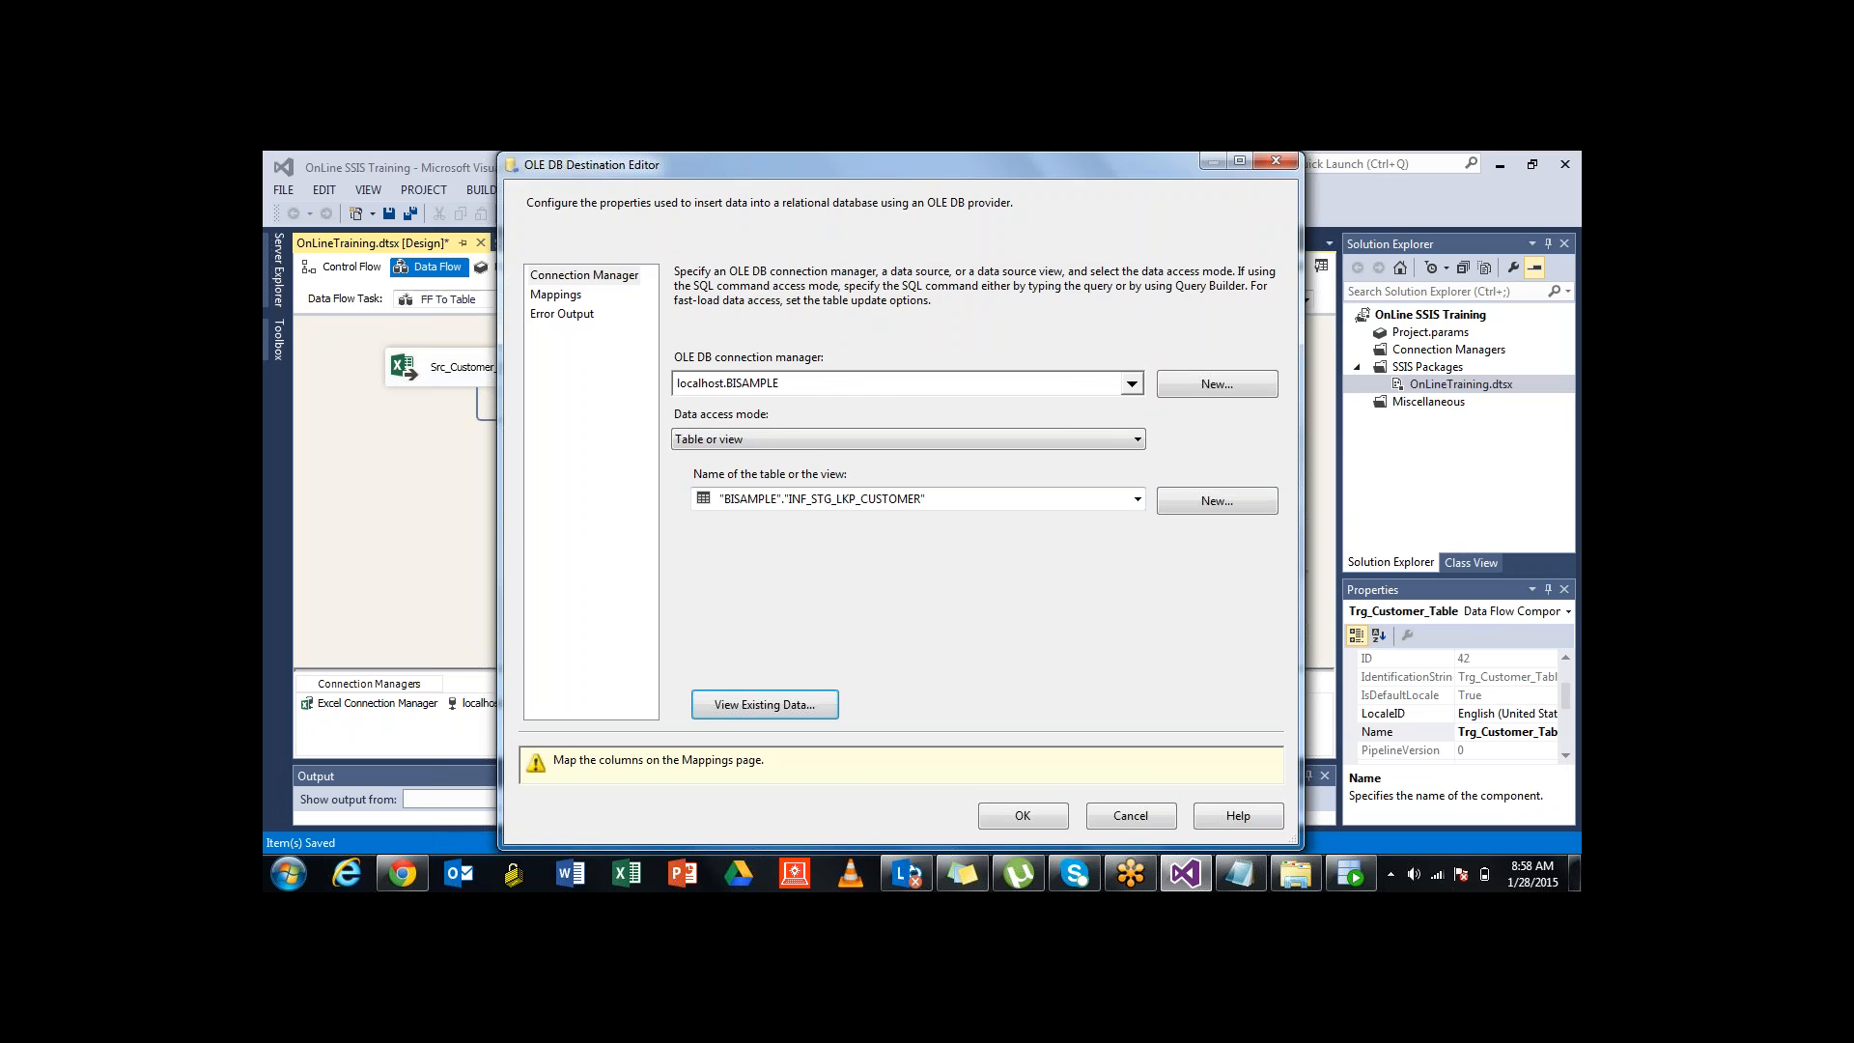
pyautogui.click(555, 295)
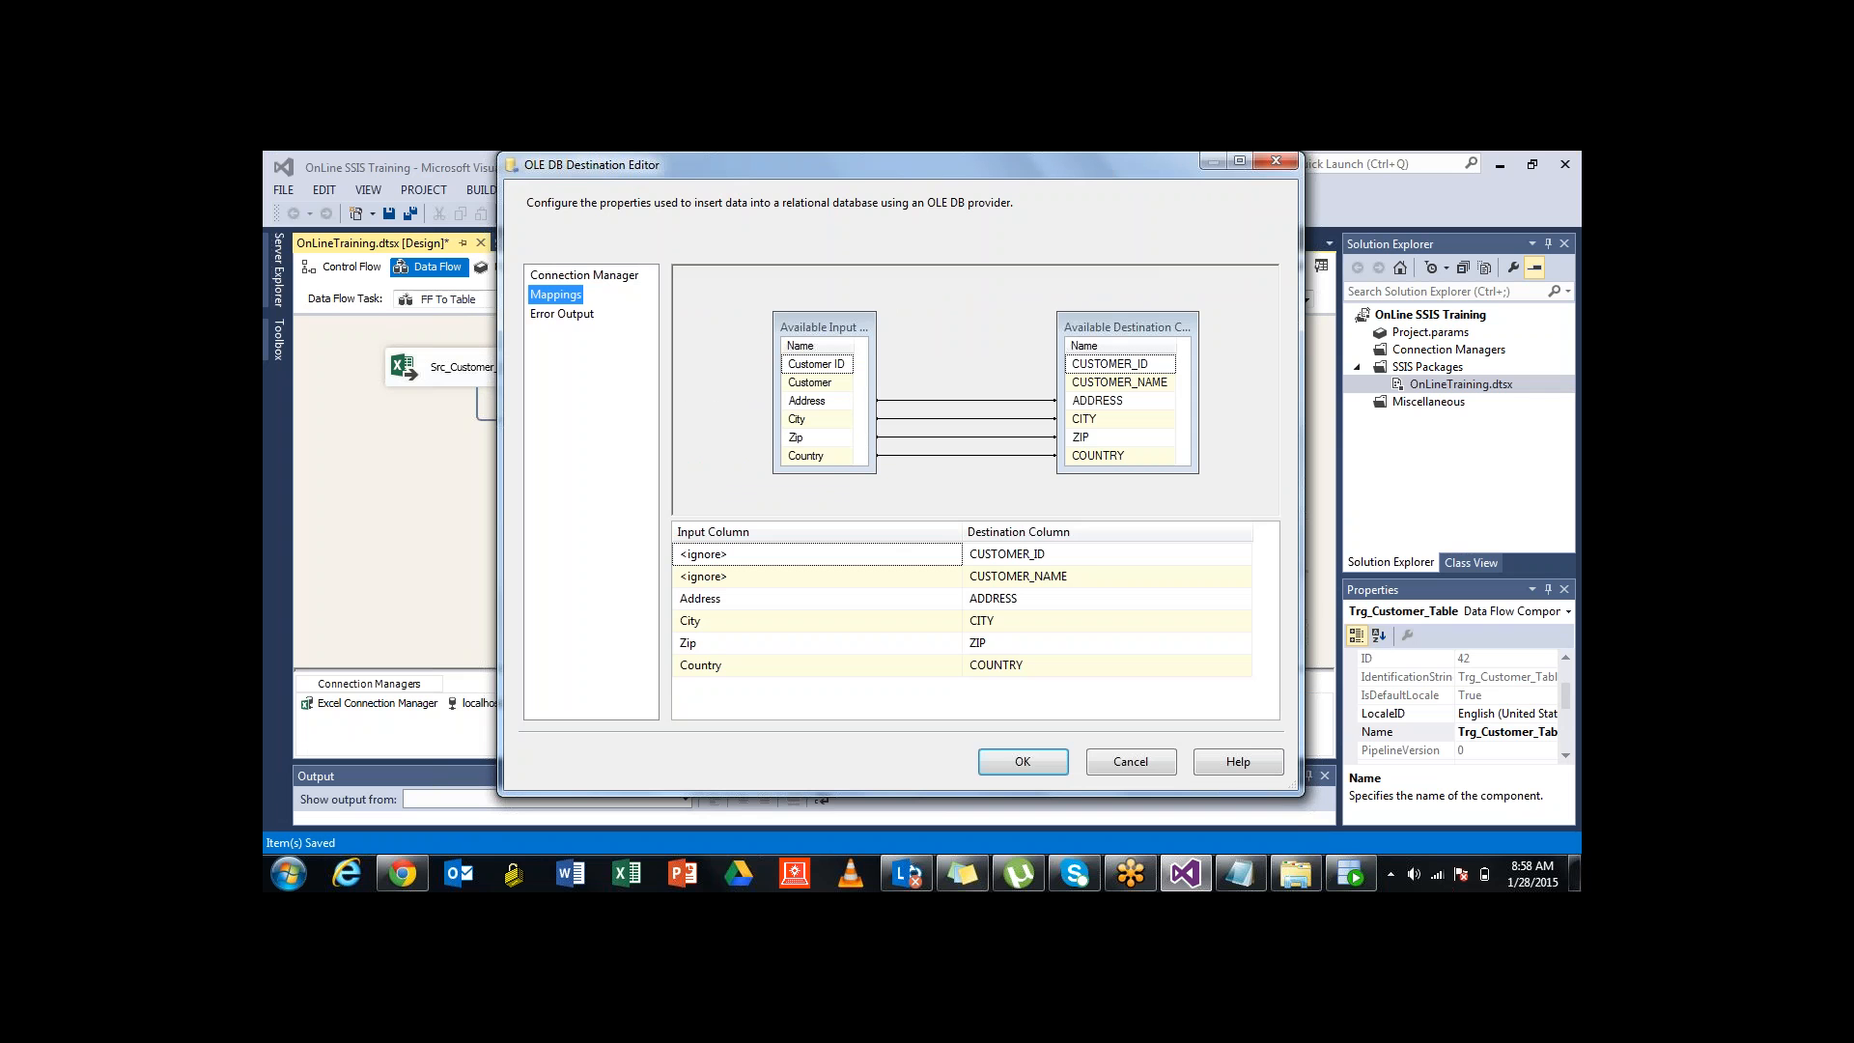
pyautogui.click(816, 364)
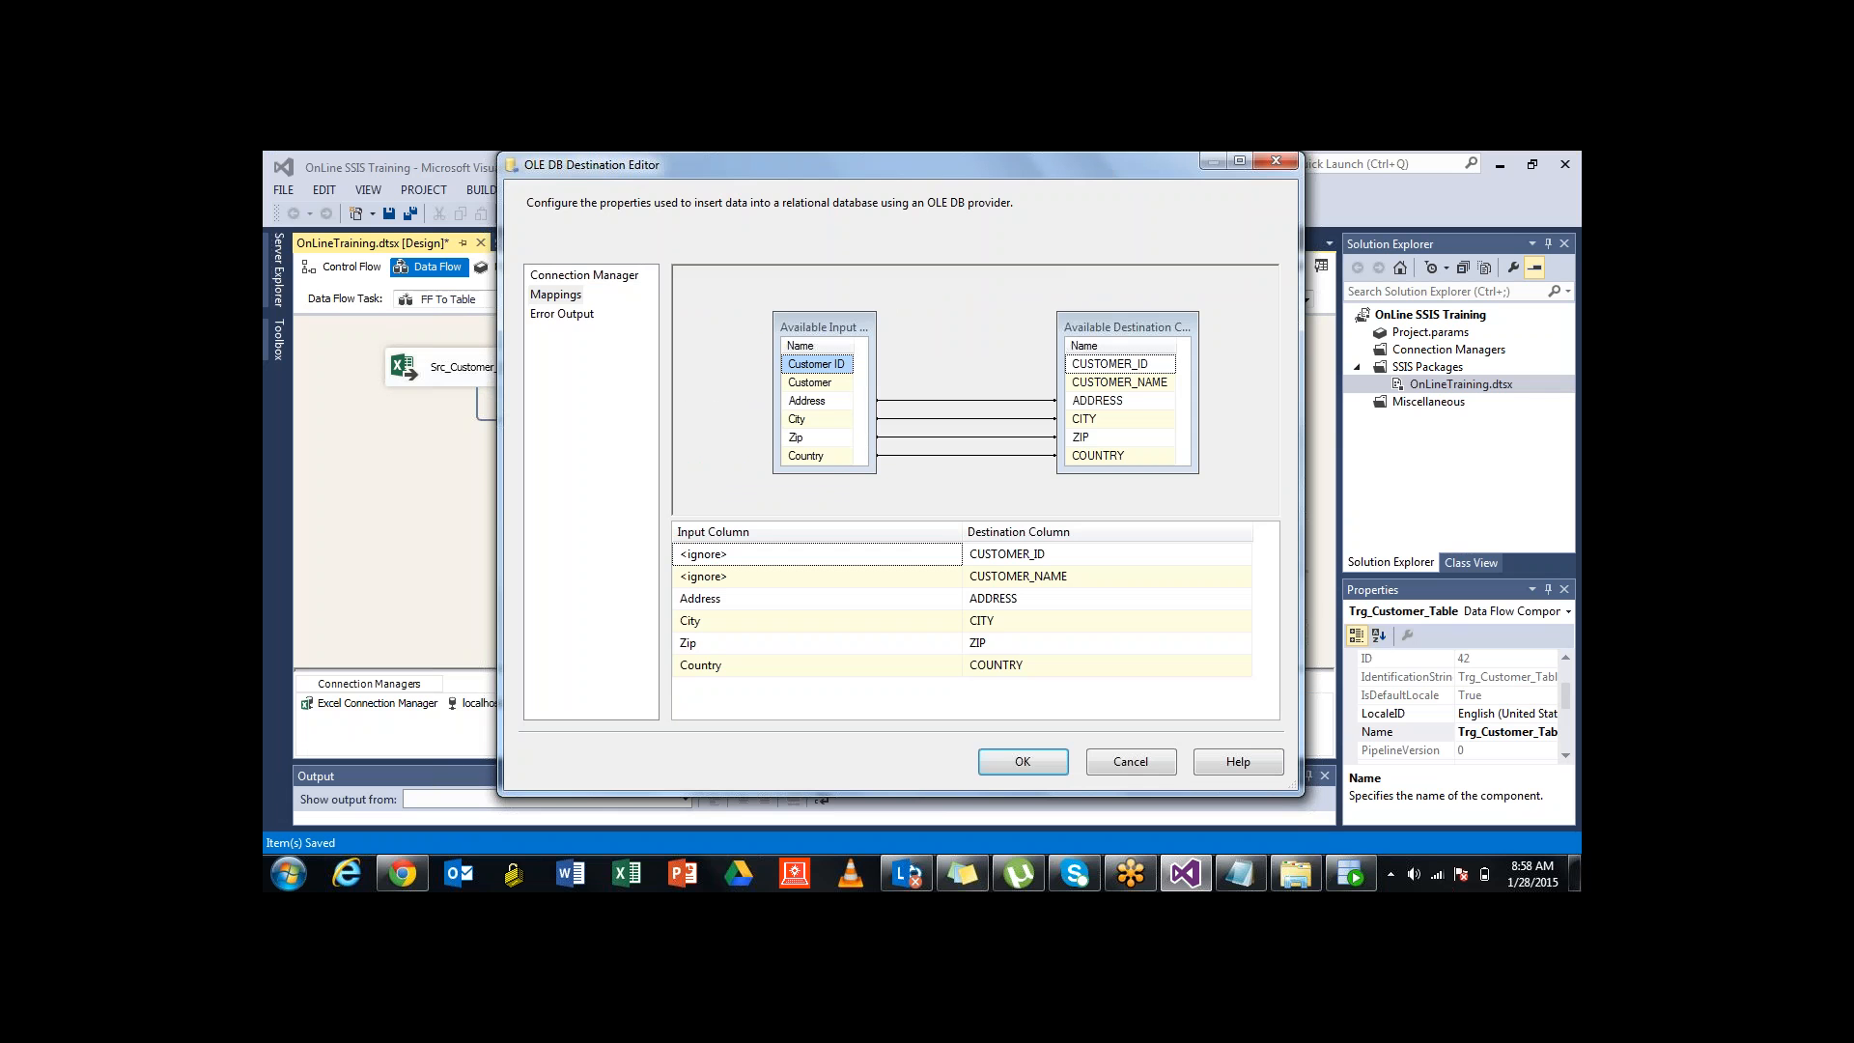
pyautogui.moveTo(816, 364); pyautogui.dragTo(1110, 364)
pyautogui.click(952, 577)
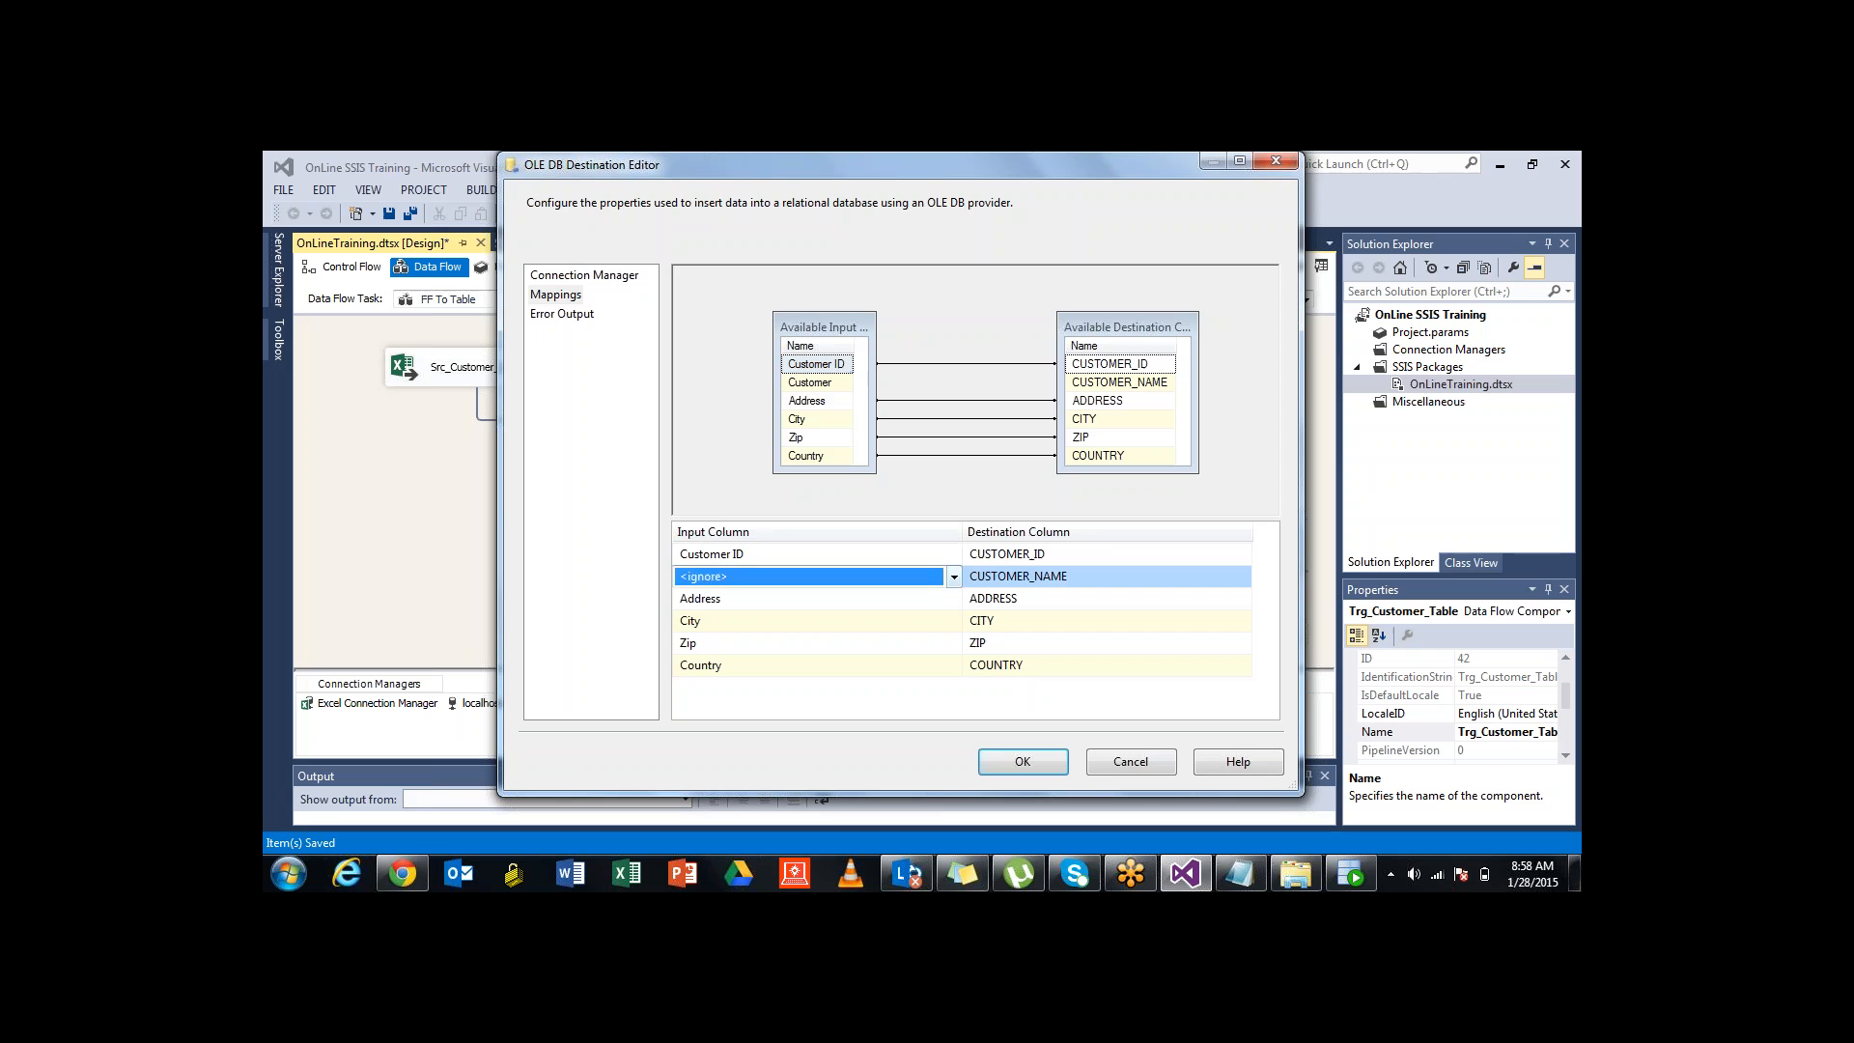
pyautogui.click(954, 576)
pyautogui.click(753, 616)
pyautogui.click(954, 577)
pyautogui.click(846, 599)
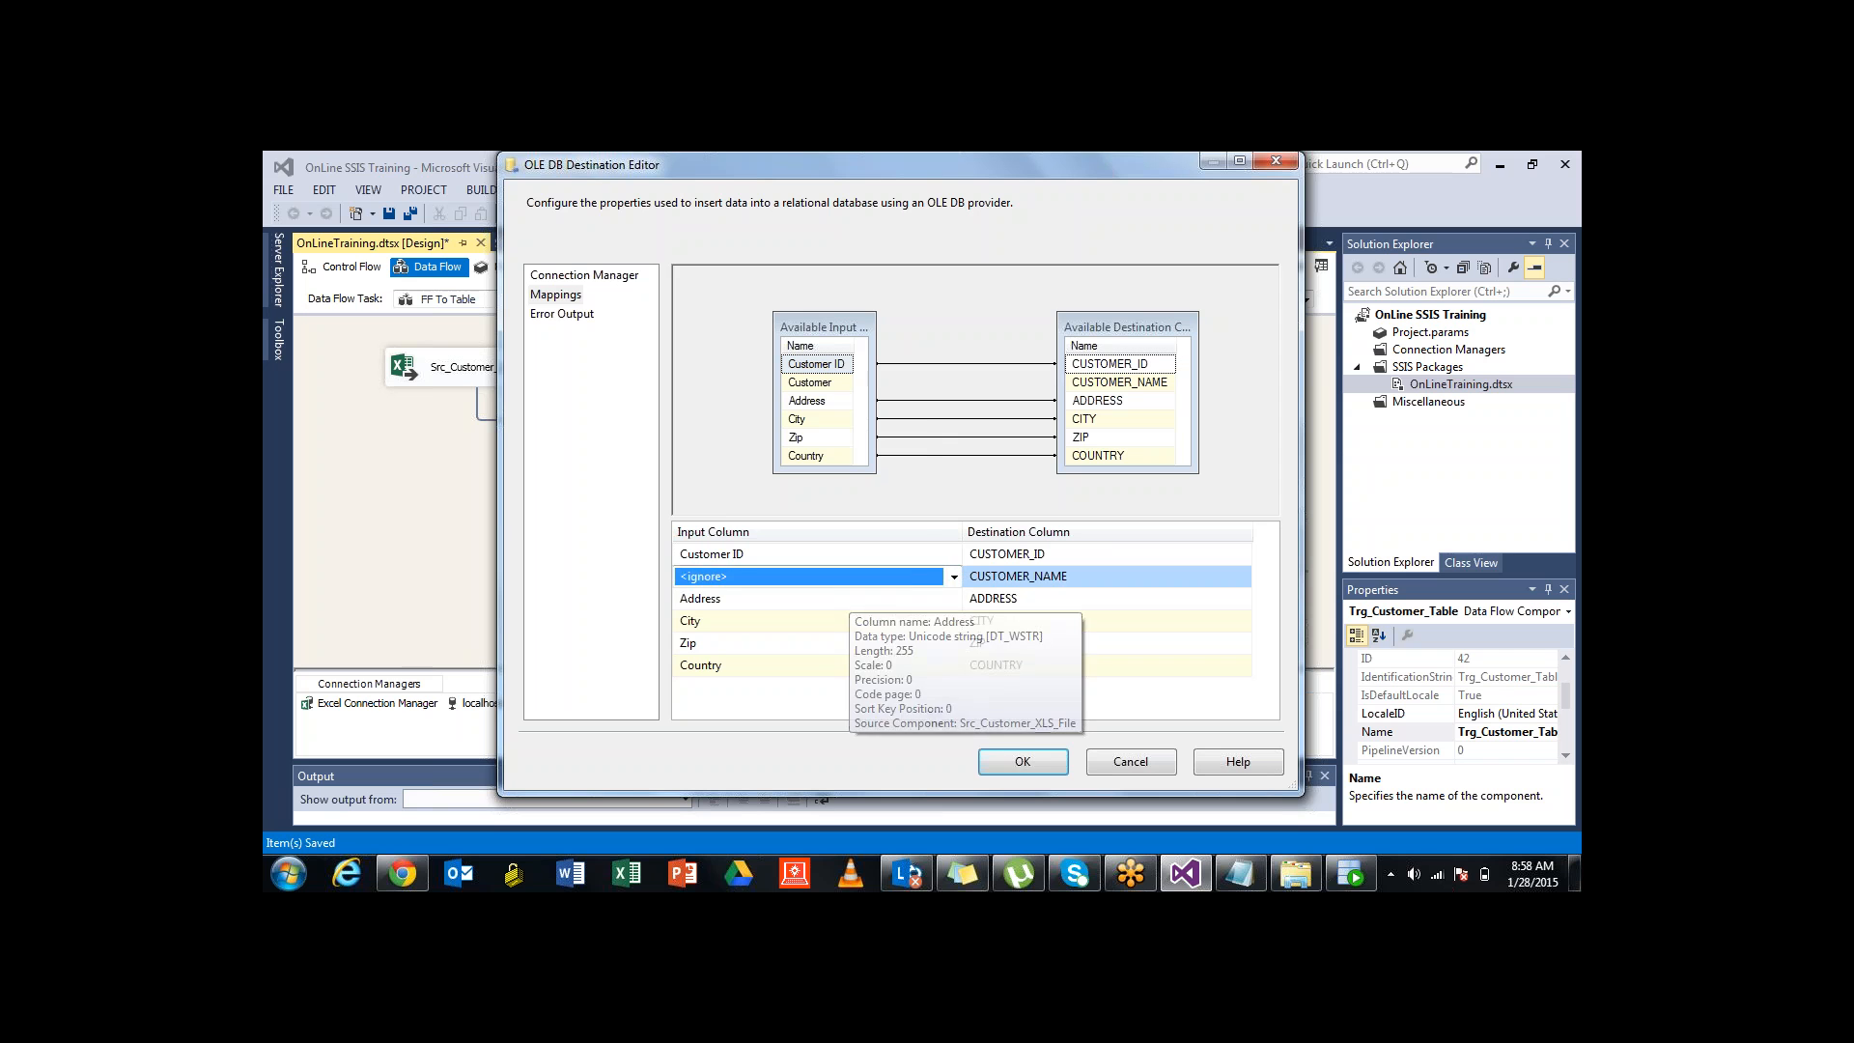
pyautogui.click(955, 577)
pyautogui.click(753, 618)
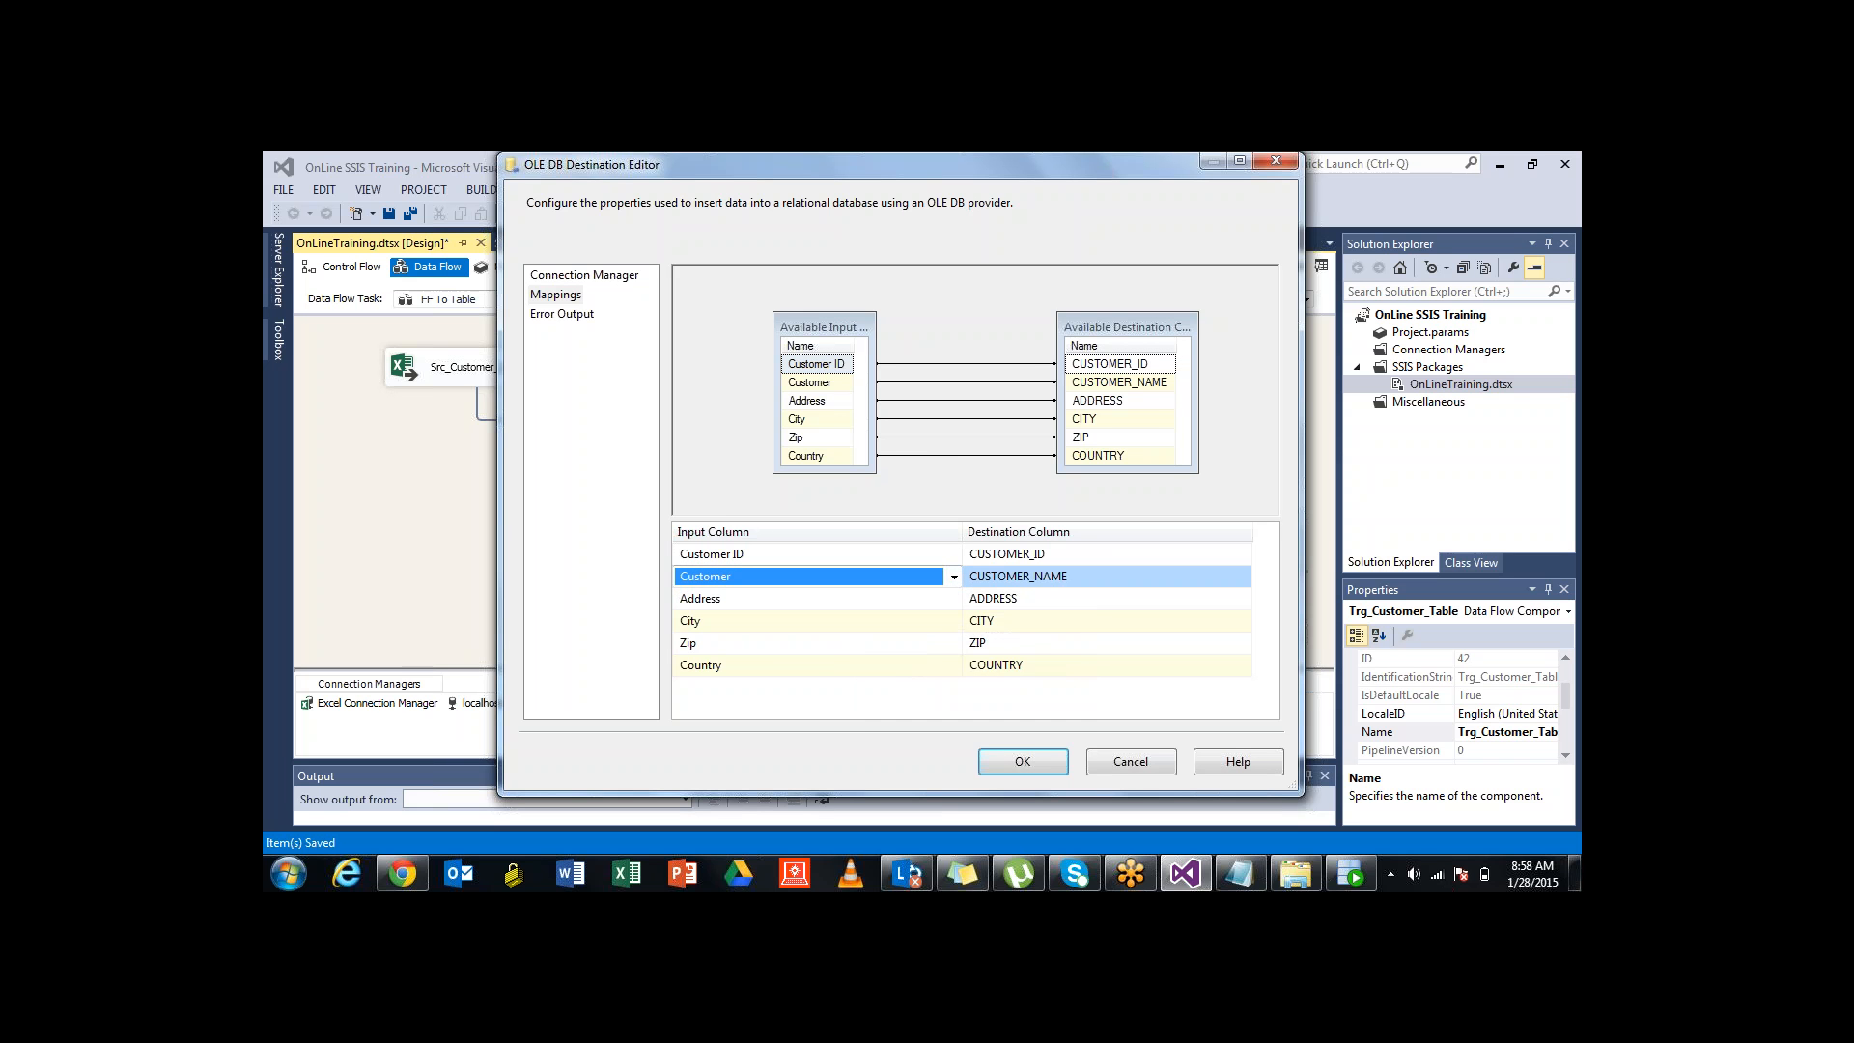
pyautogui.click(809, 554)
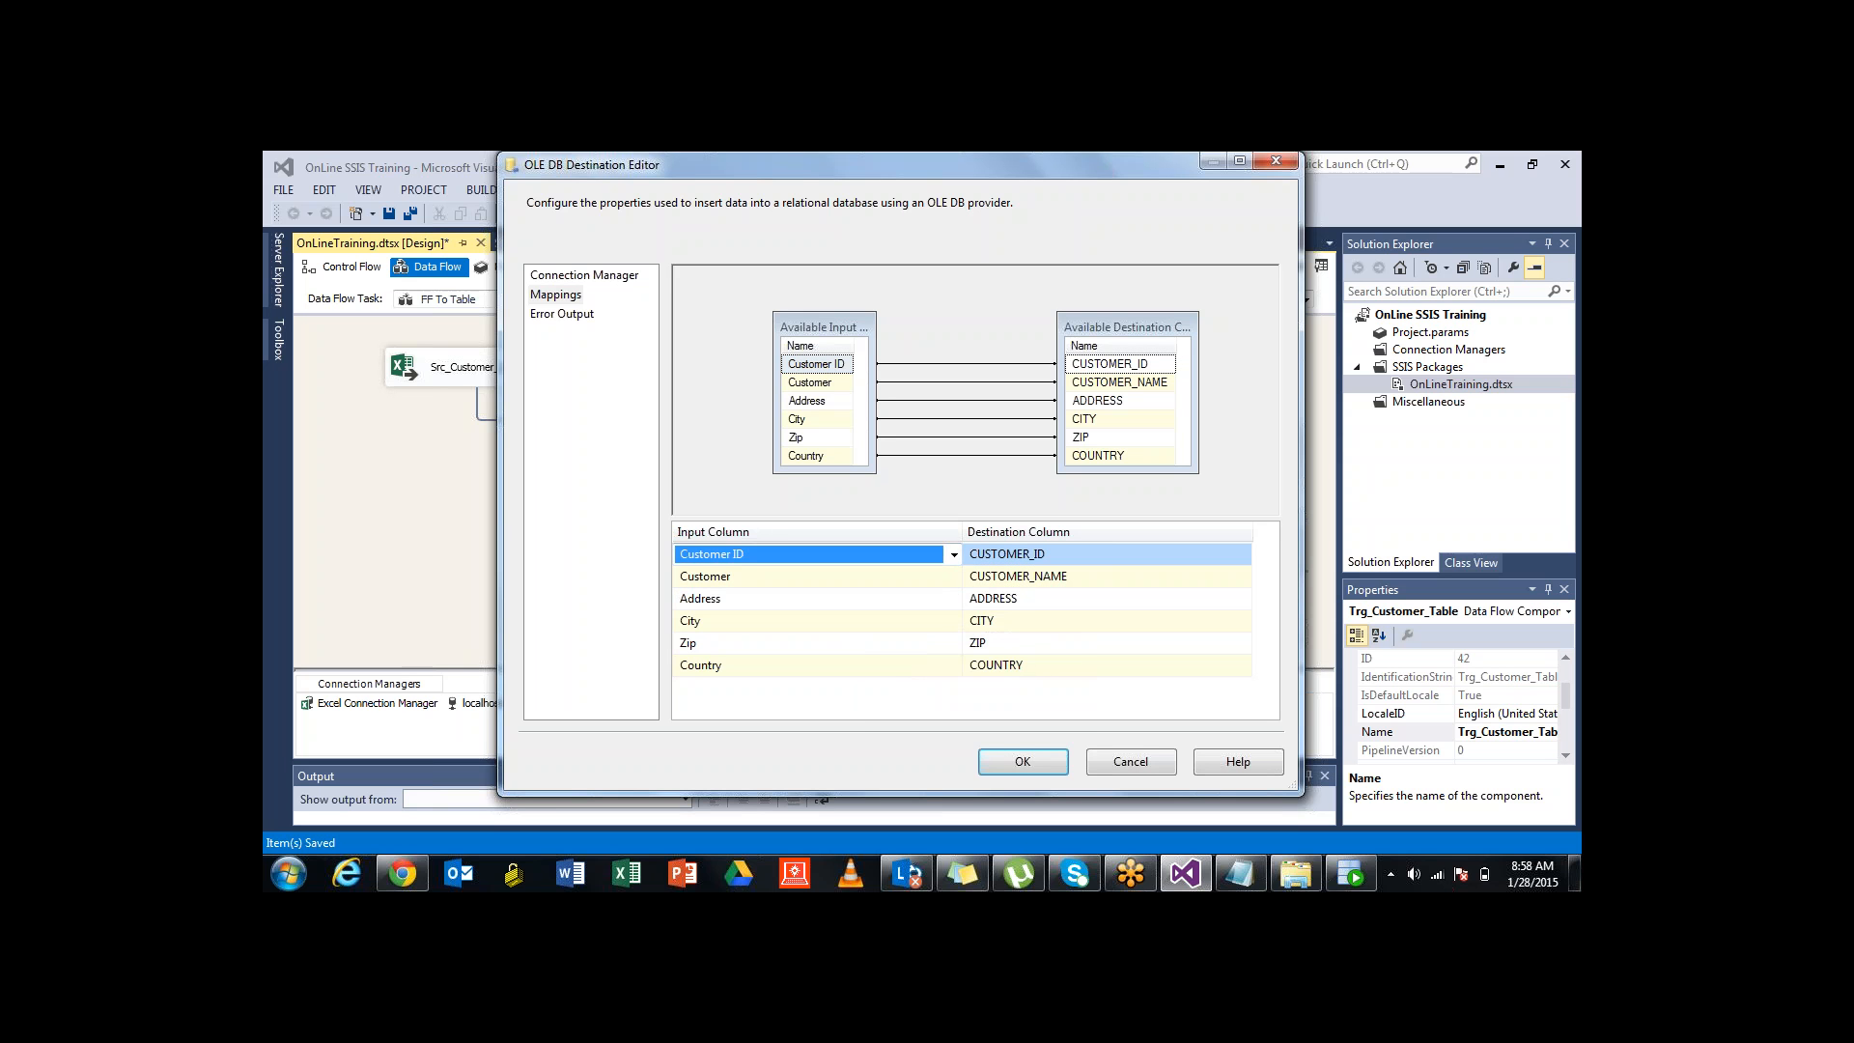
# Review the destination's Error Output and Connection Manager pages, then accept the settings with OK
pyautogui.click(562, 313)
pyautogui.click(584, 276)
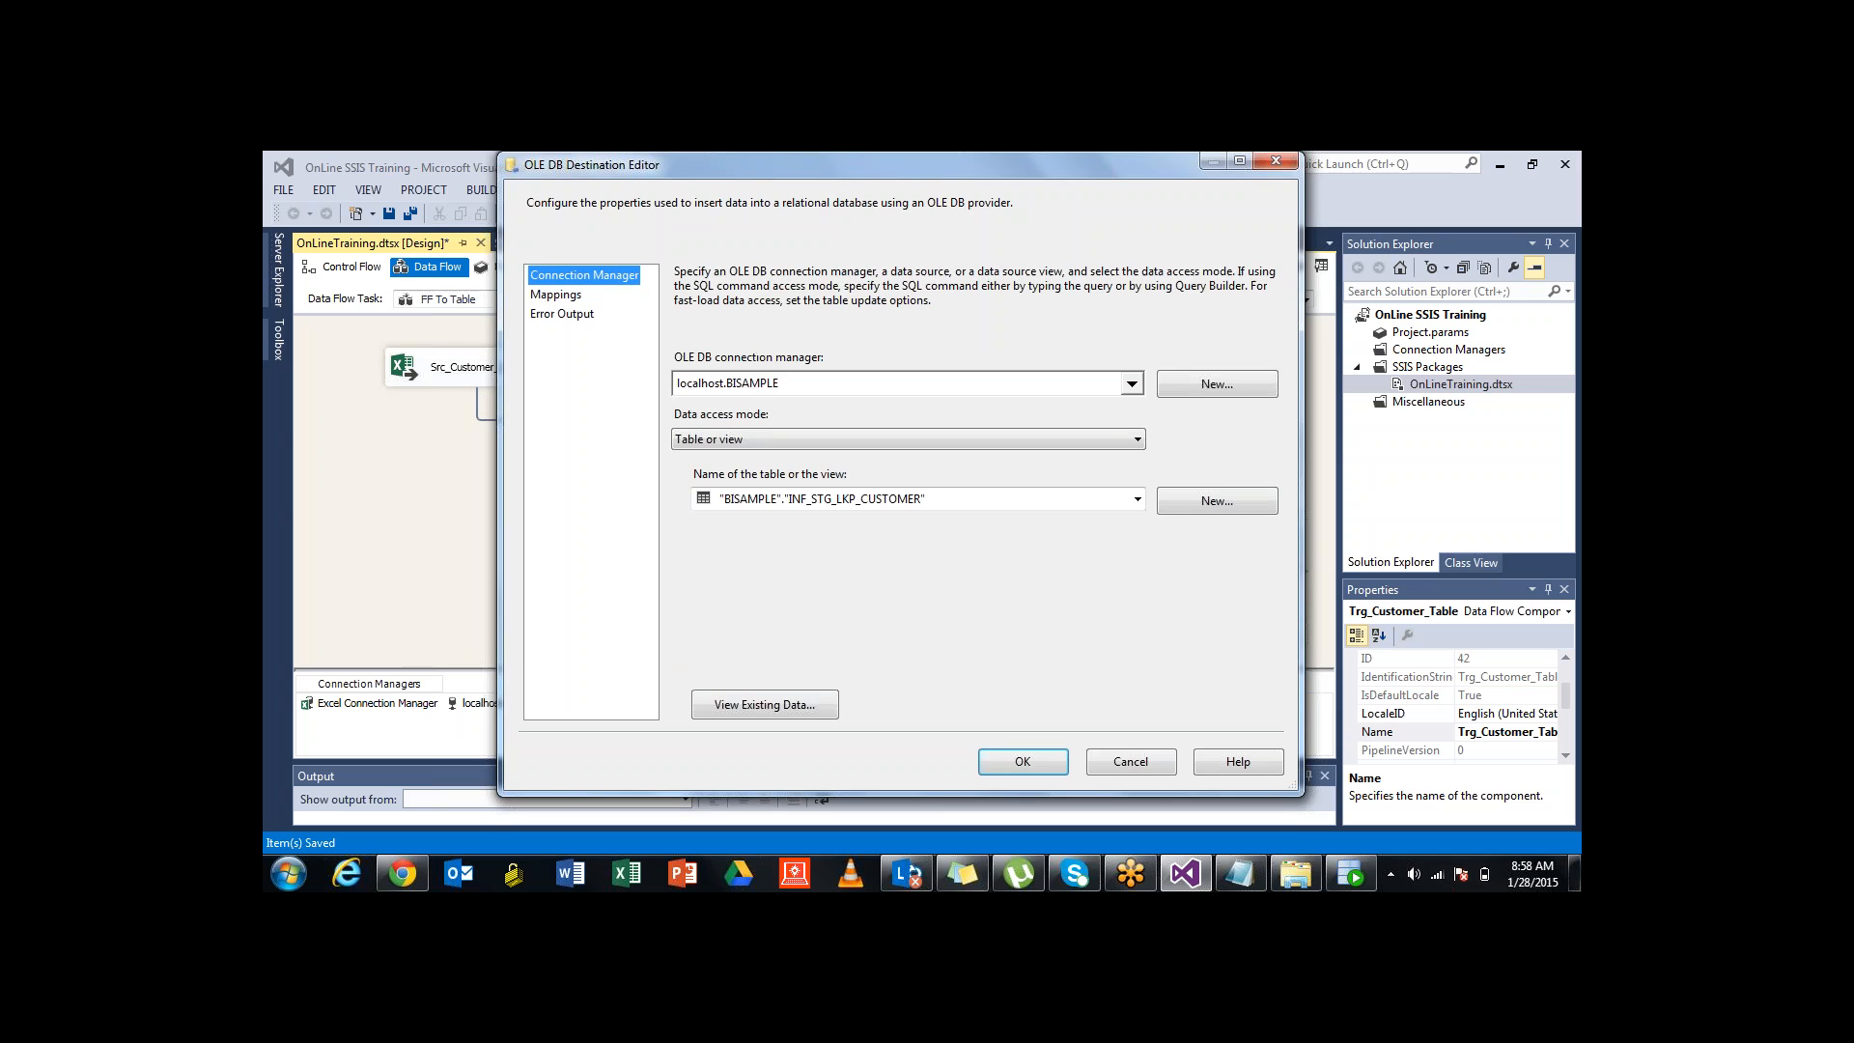
pyautogui.click(1023, 761)
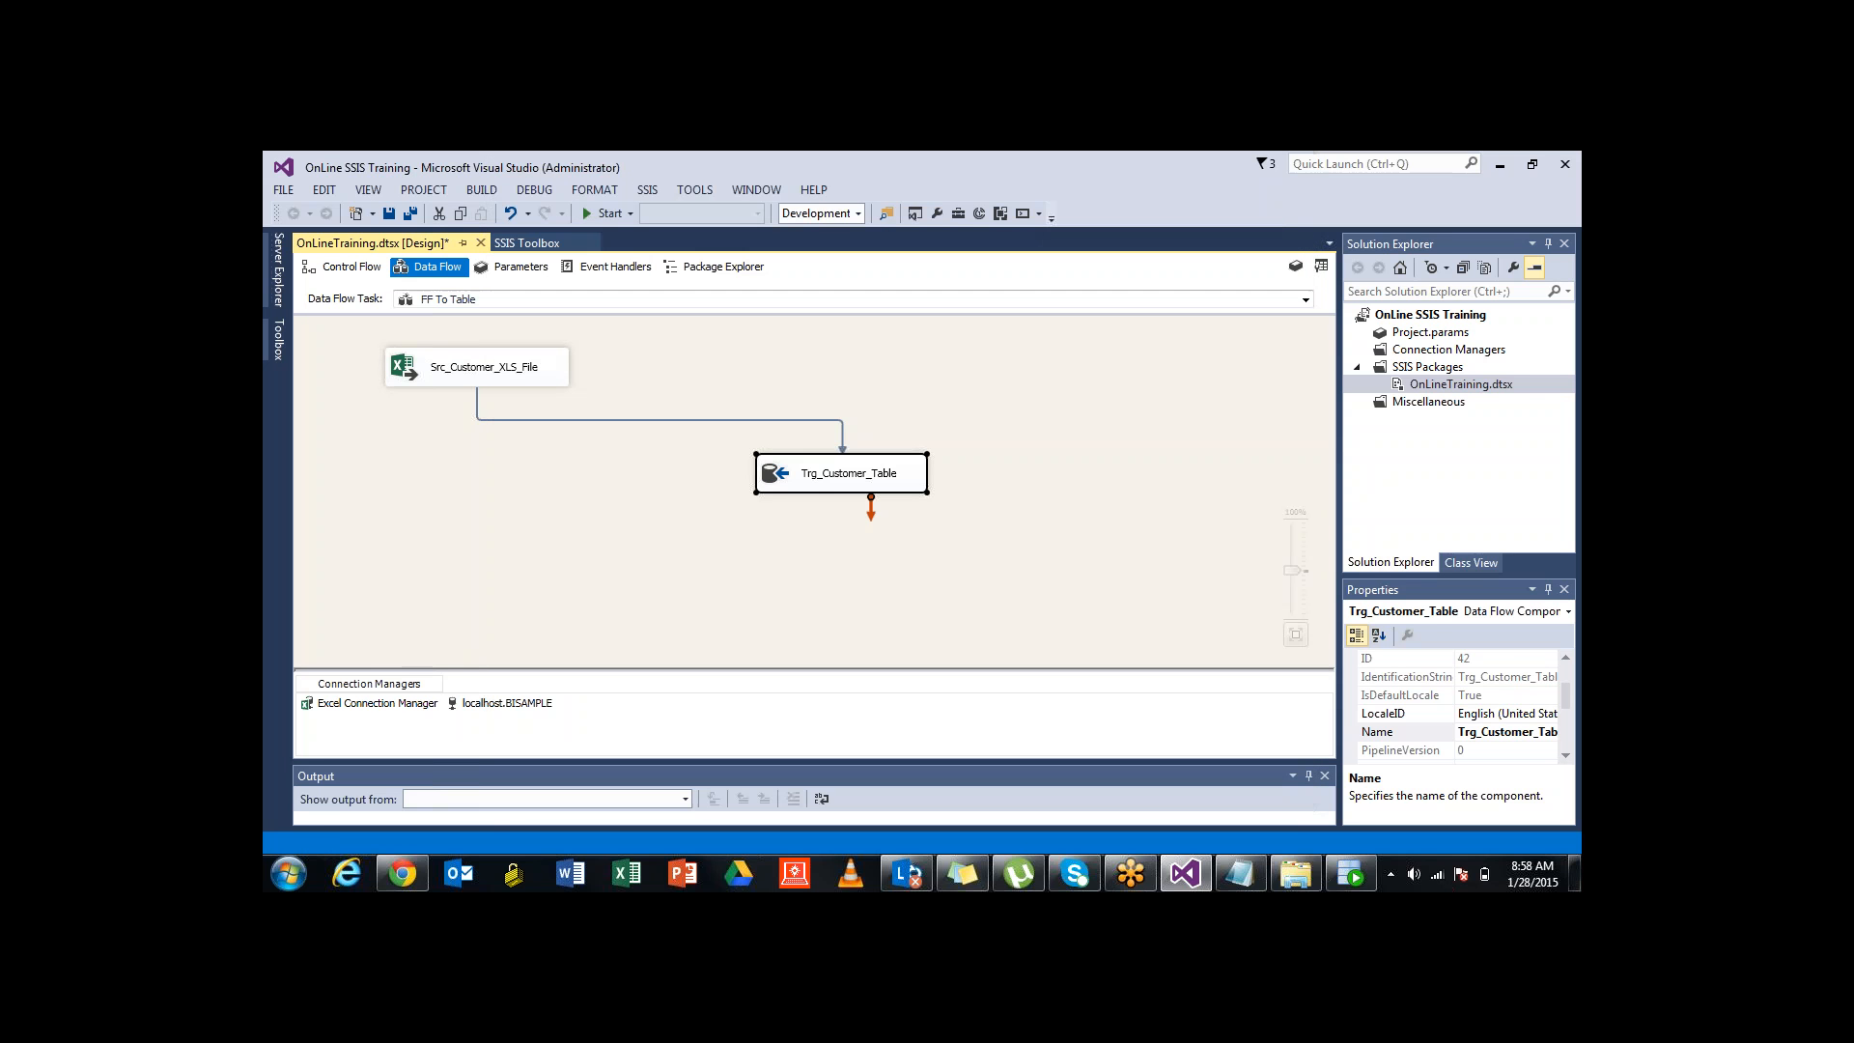
# Save the package, run it, then stop debugging to return to design mode
pyautogui.hotkey('ctrl', 's')
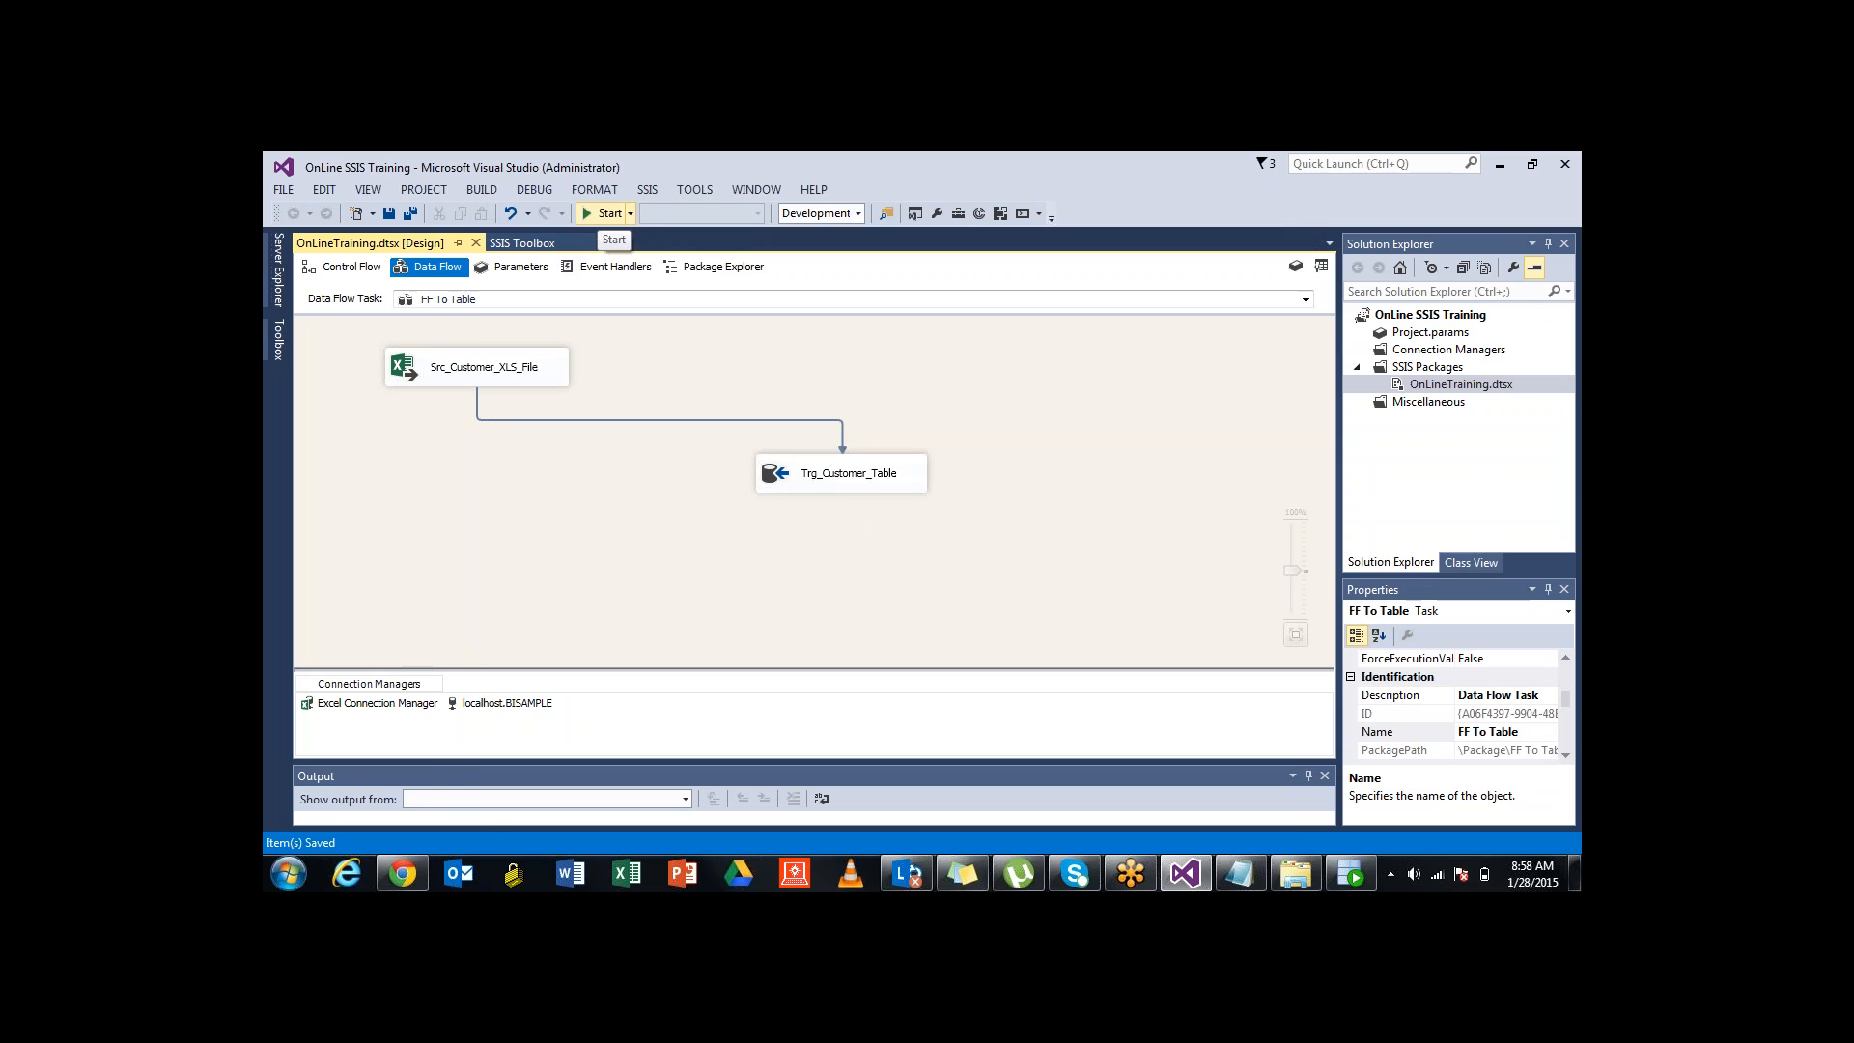
pyautogui.click(604, 214)
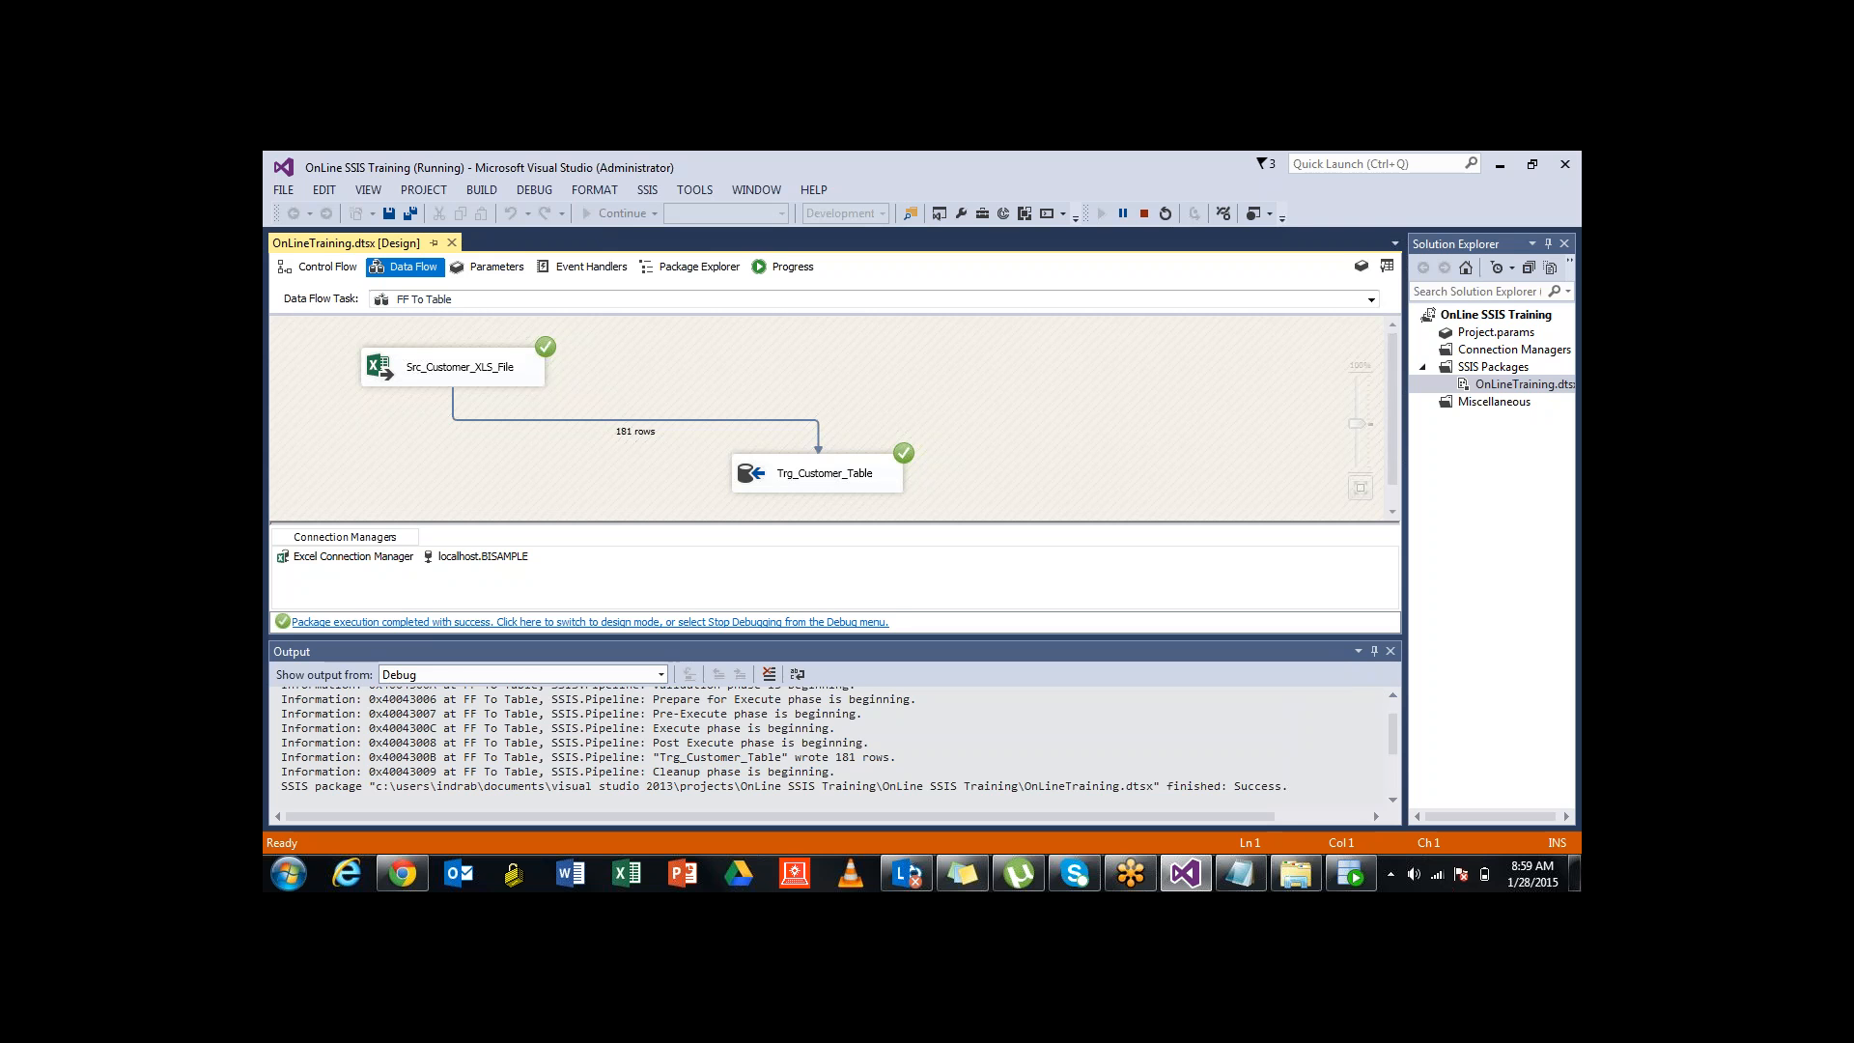
pyautogui.click(590, 622)
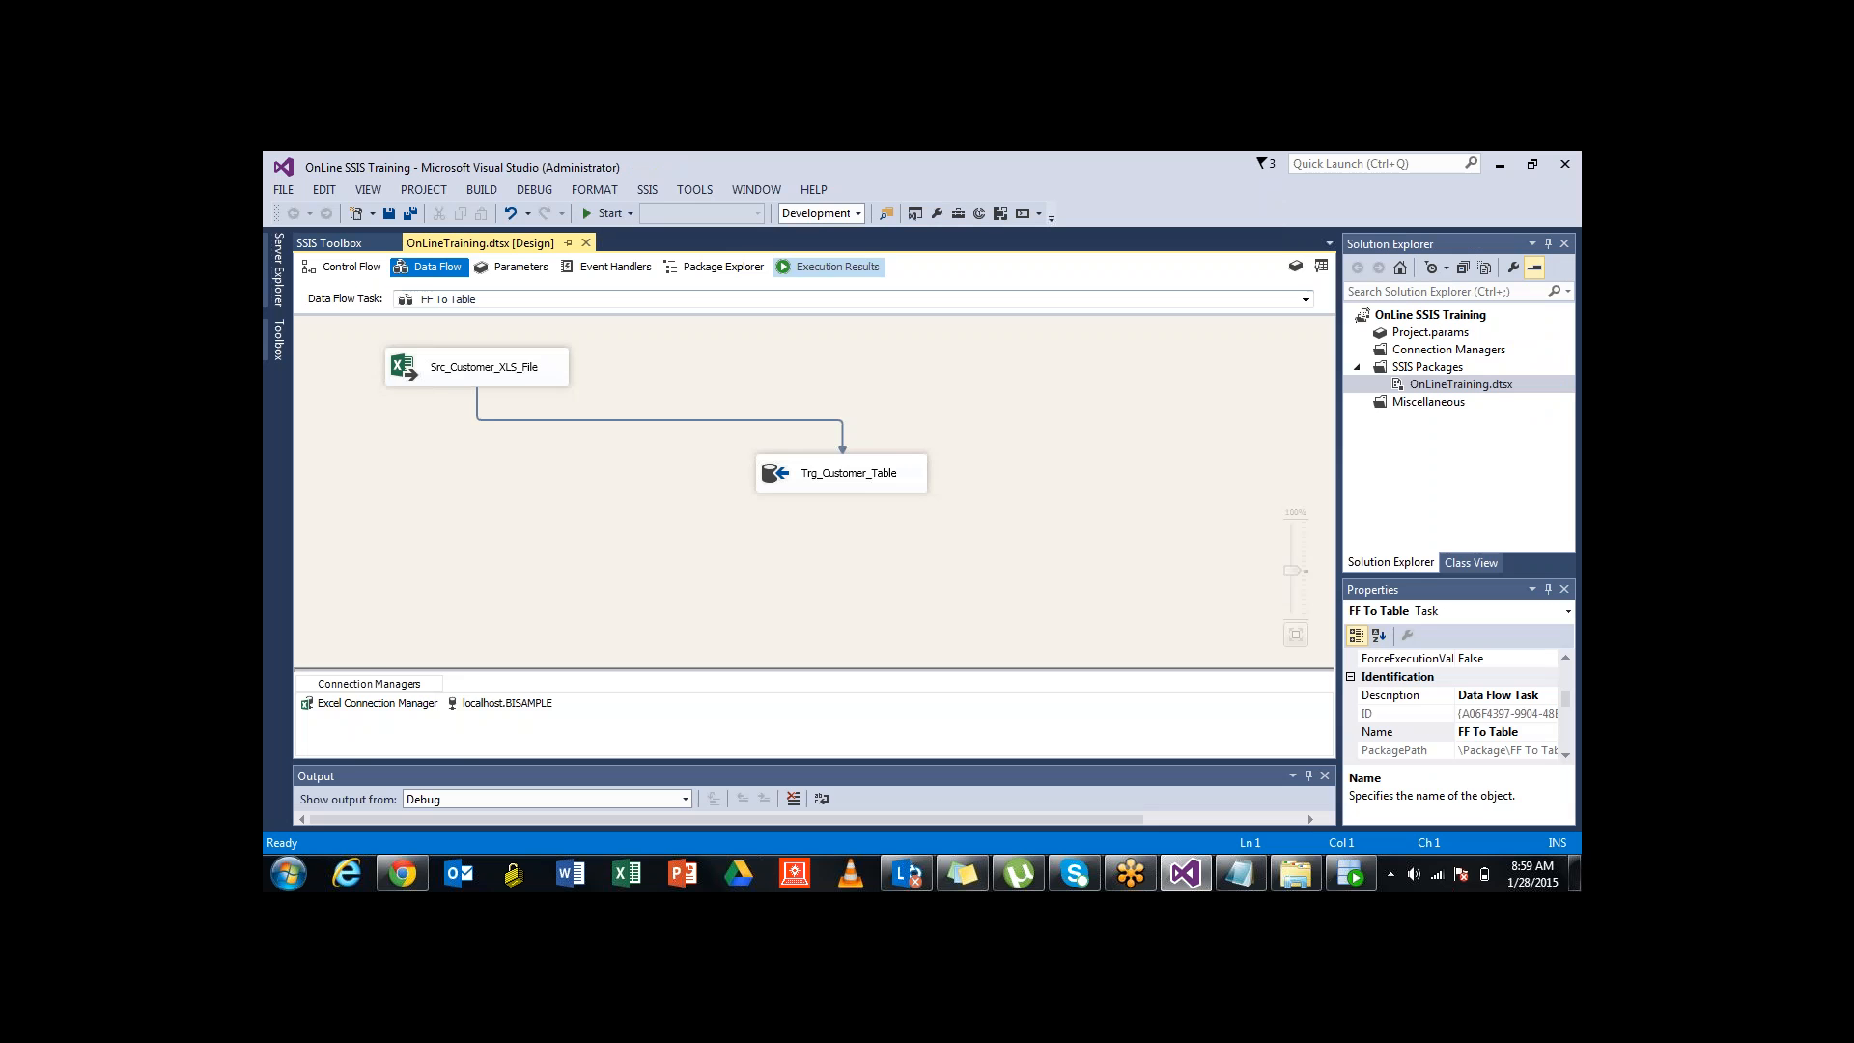
# Review the Execution Results log's validation entries, package timings and FF To Table elapsed time
pyautogui.click(829, 268)
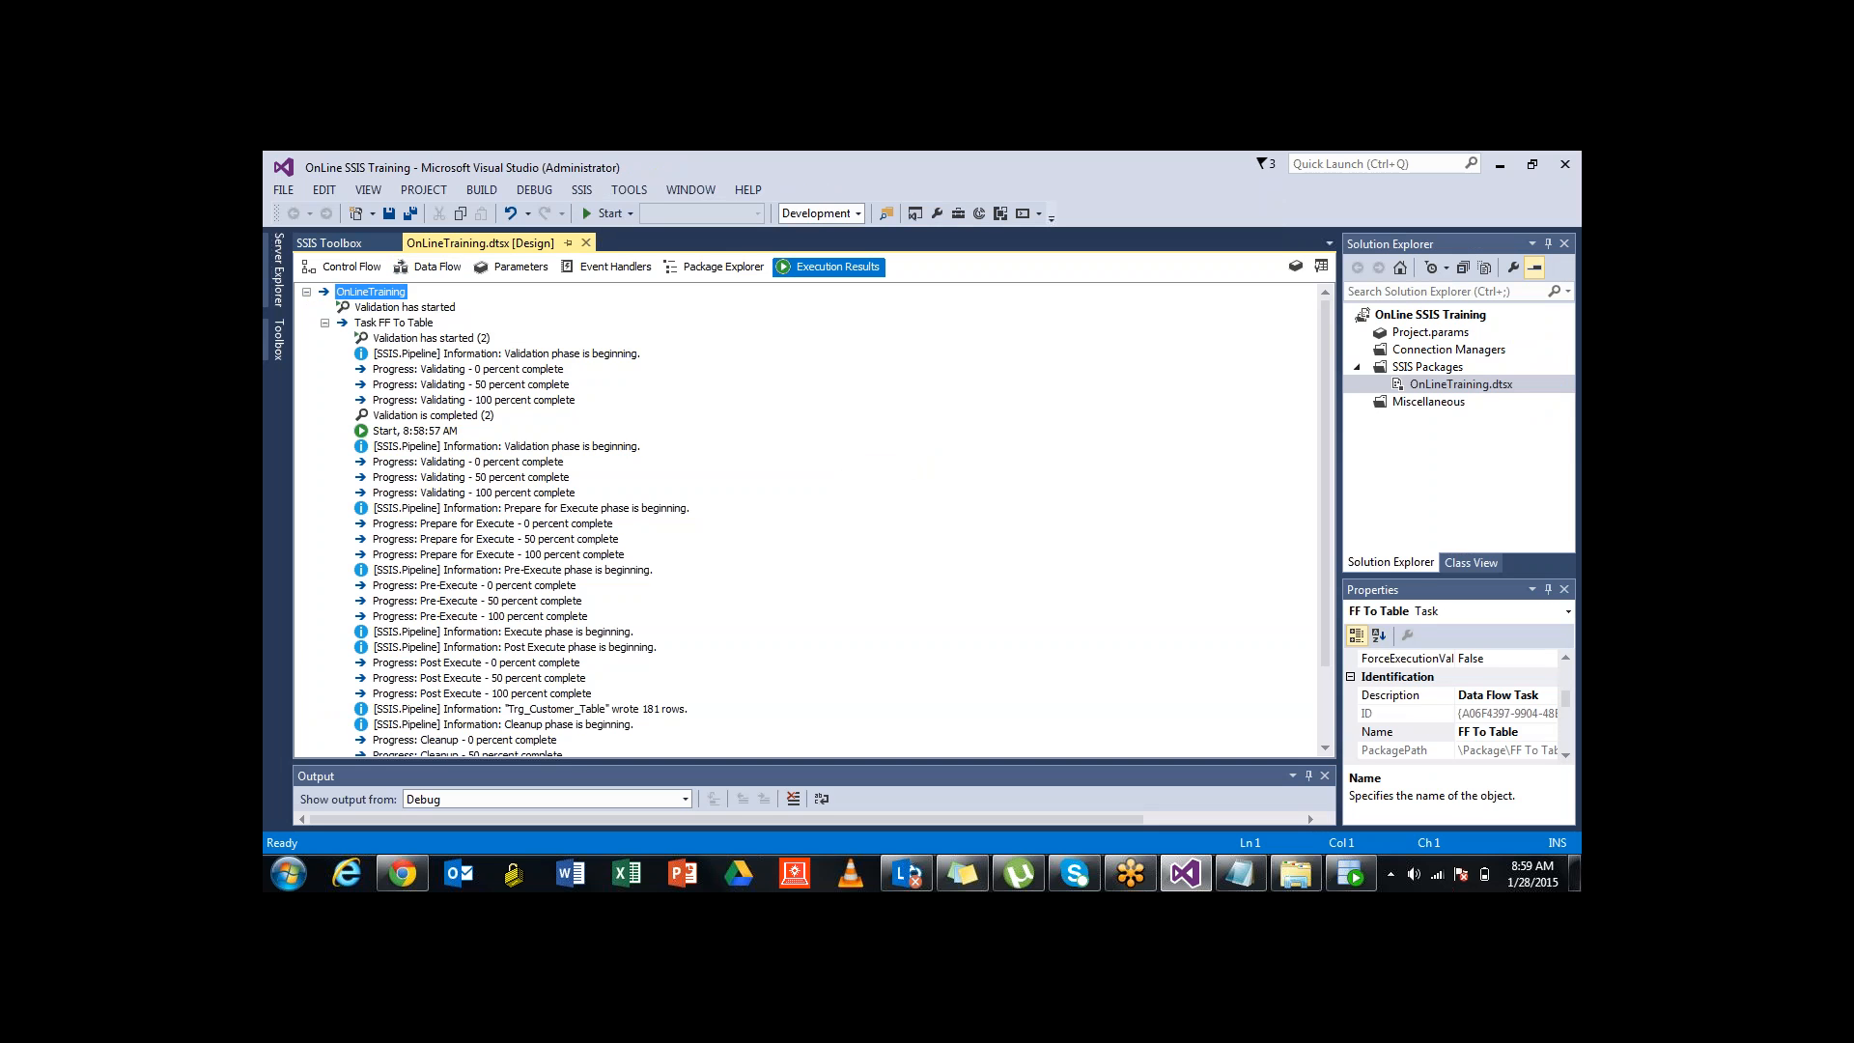
pyautogui.click(470, 384)
pyautogui.scroll(-2, 470, 384)
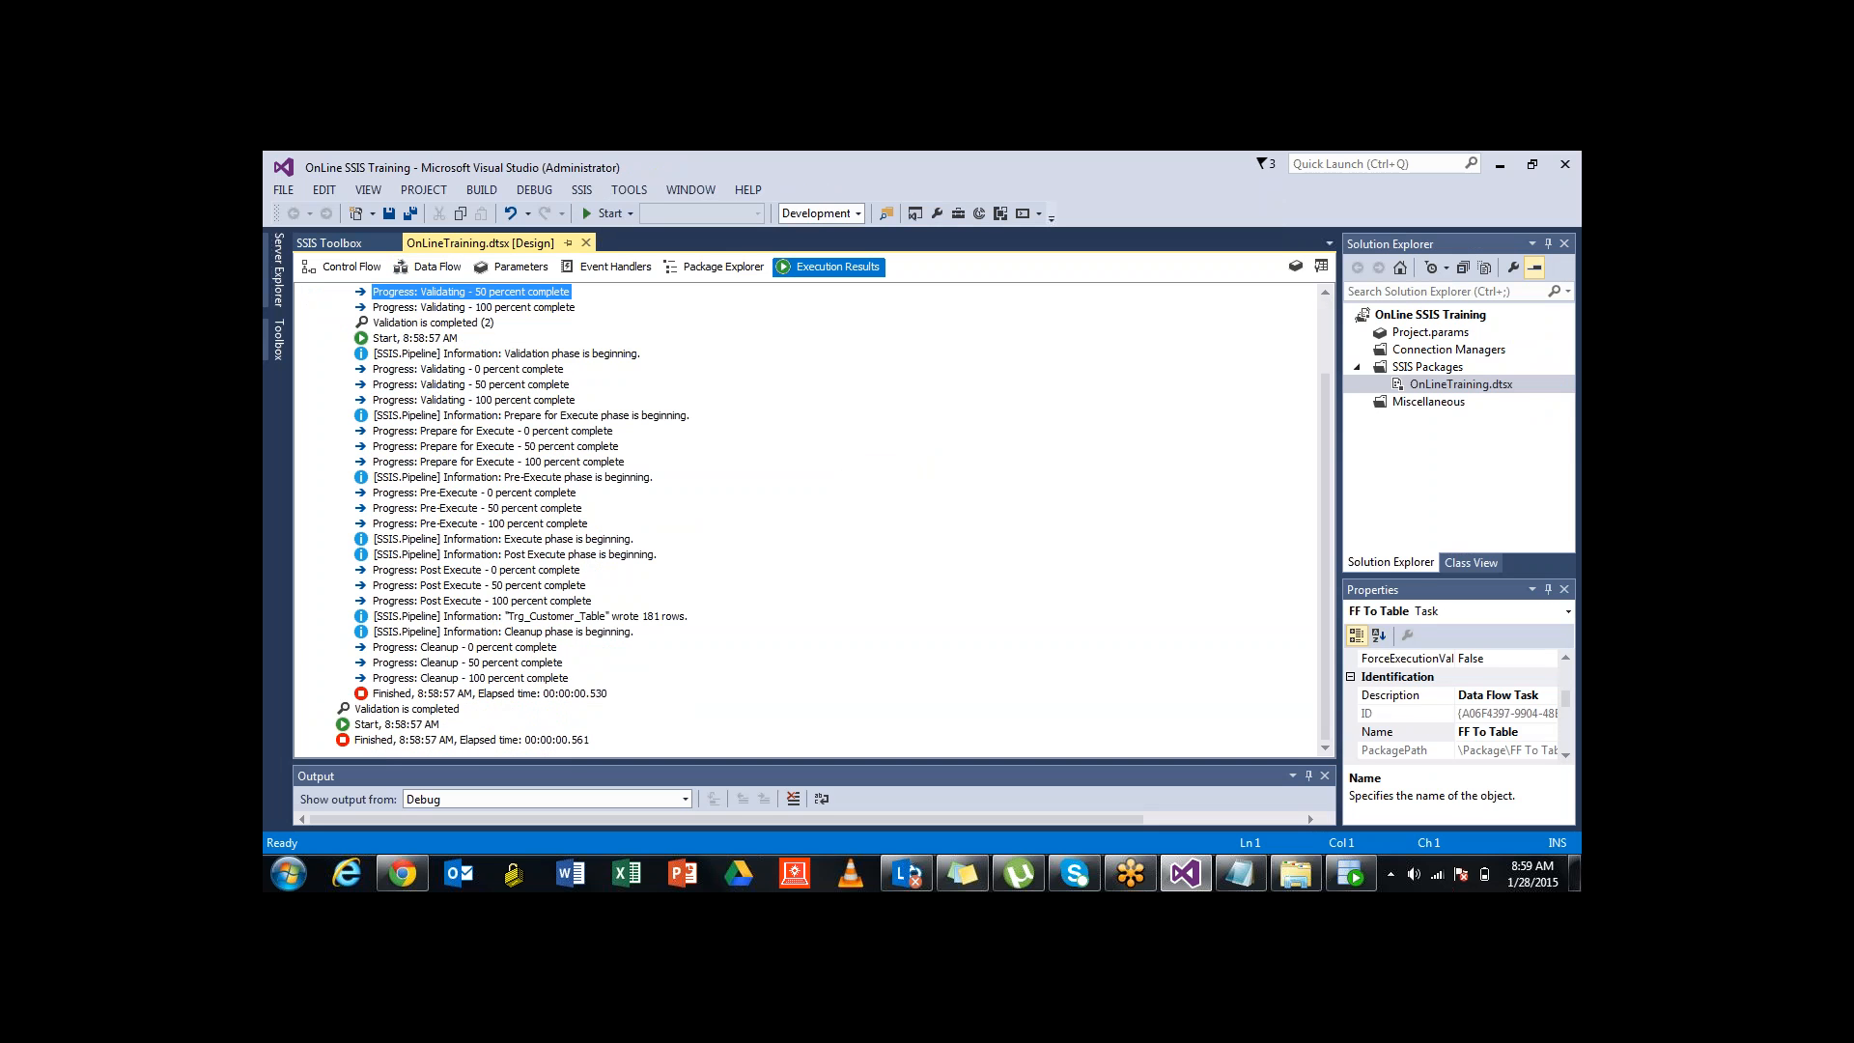
pyautogui.scroll(2, 471, 384)
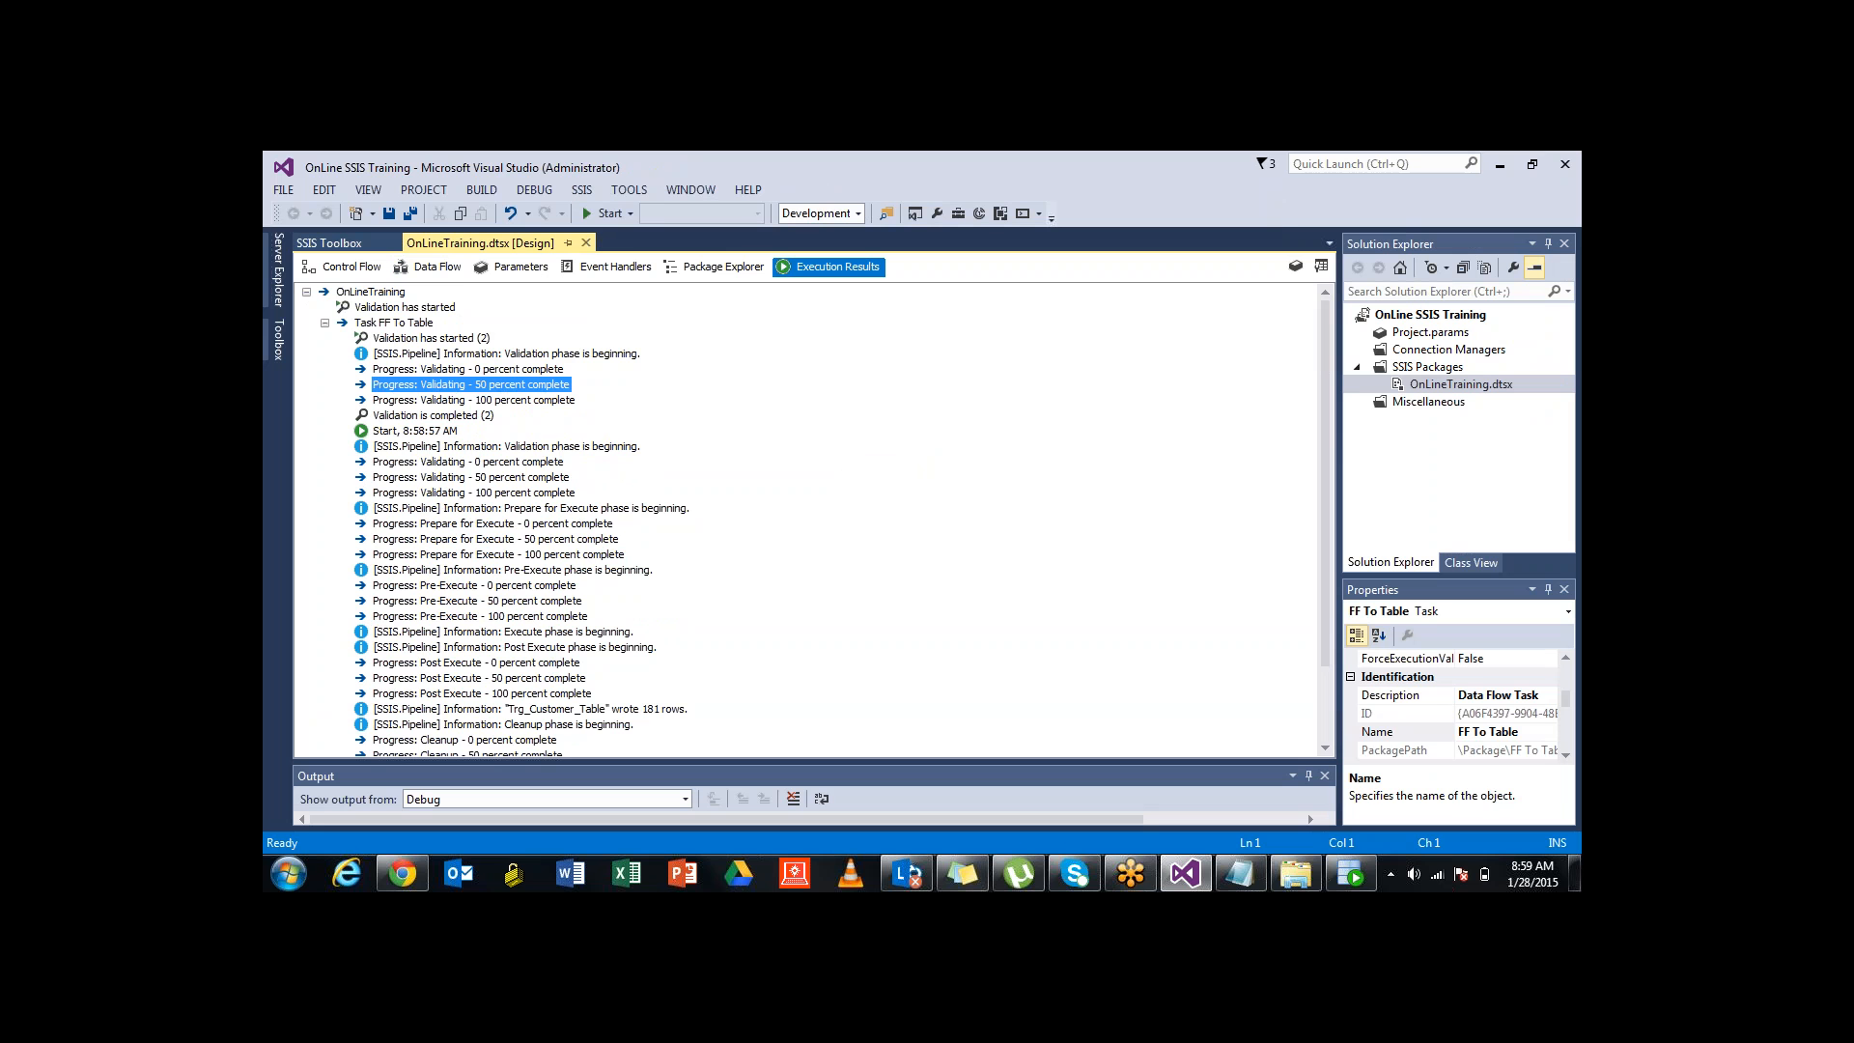
pyautogui.click(468, 461)
pyautogui.scroll(-2, 469, 462)
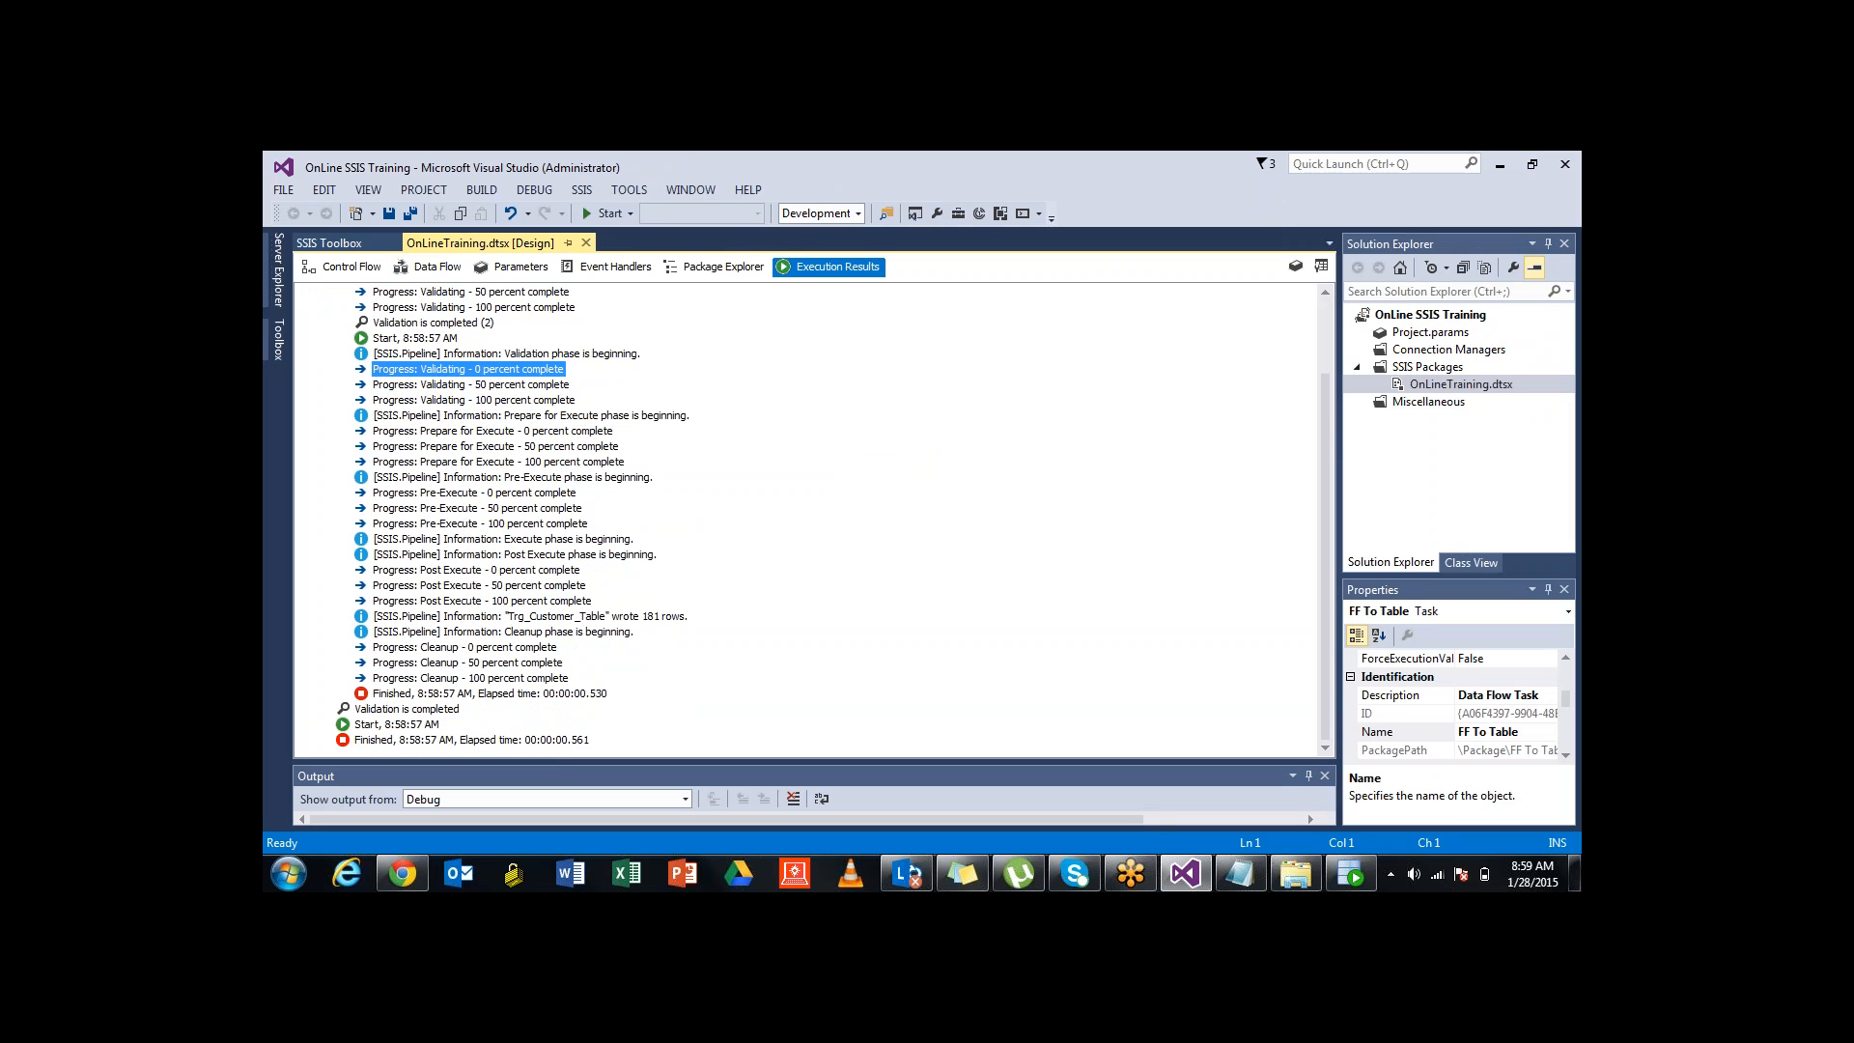
pyautogui.click(397, 724)
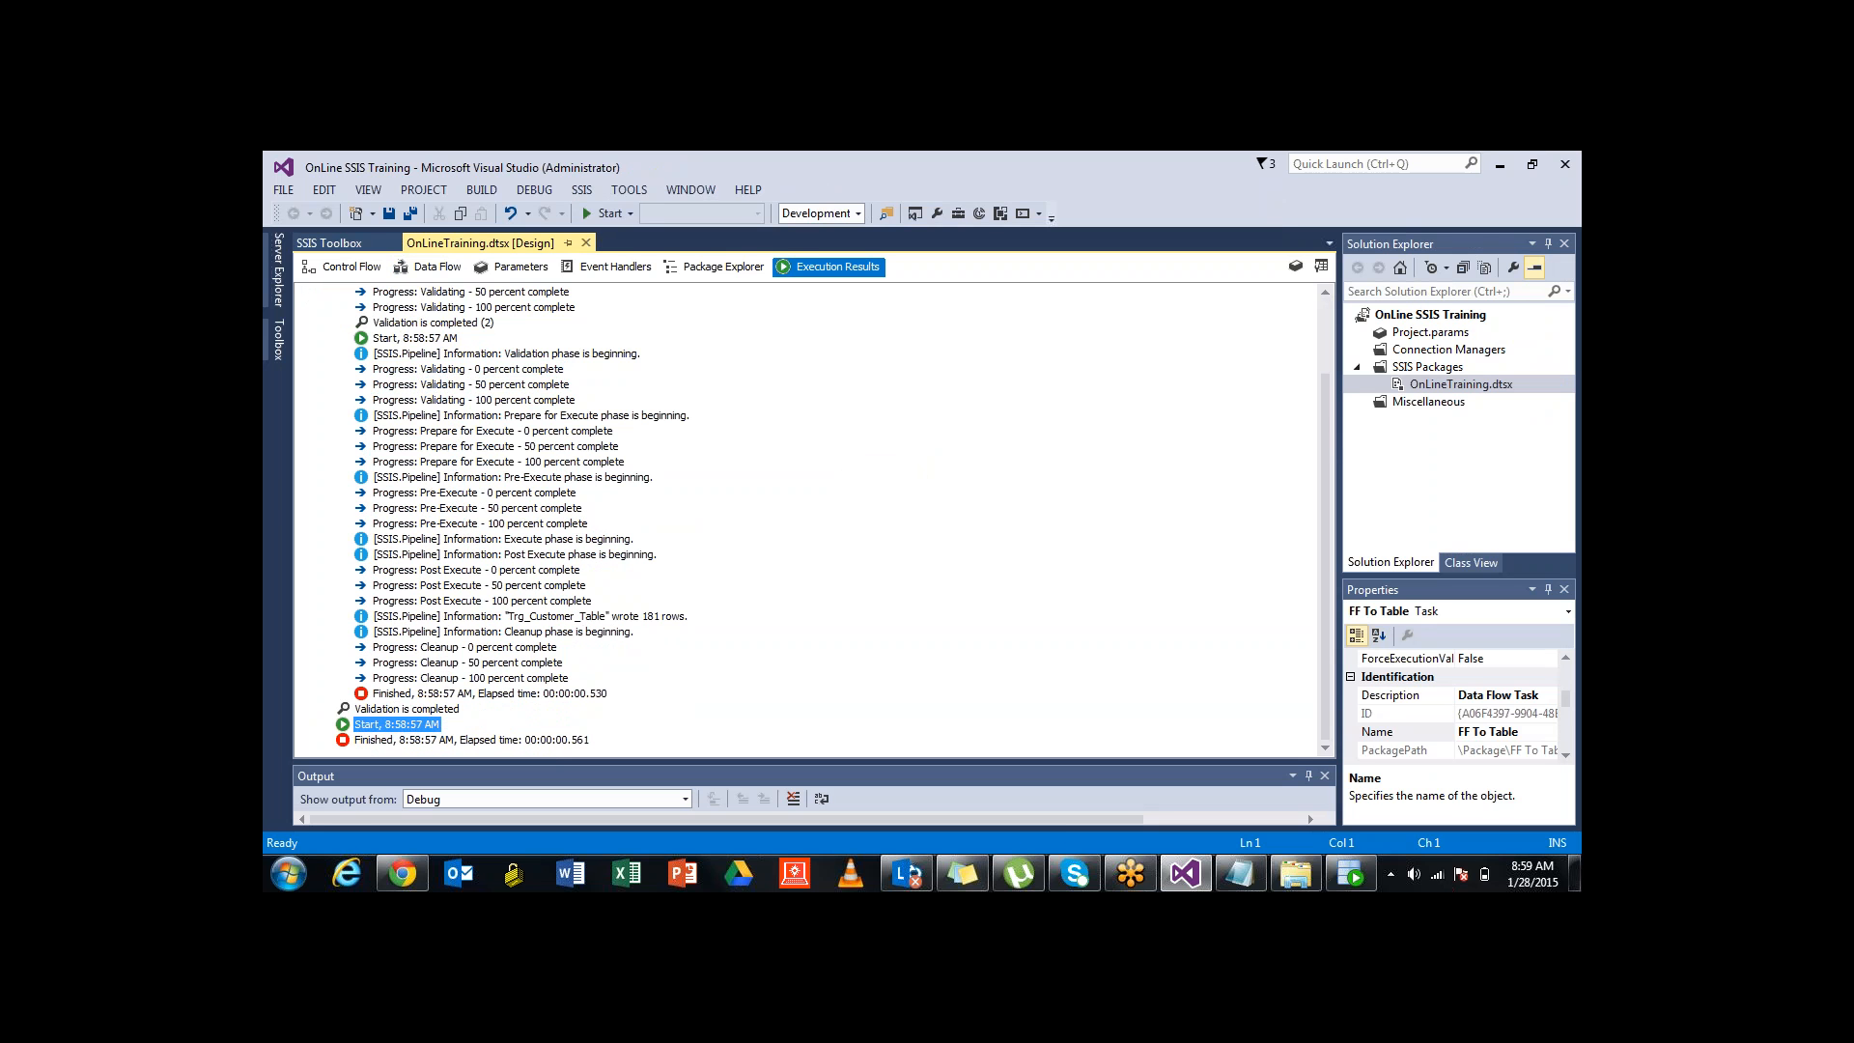
pyautogui.click(471, 740)
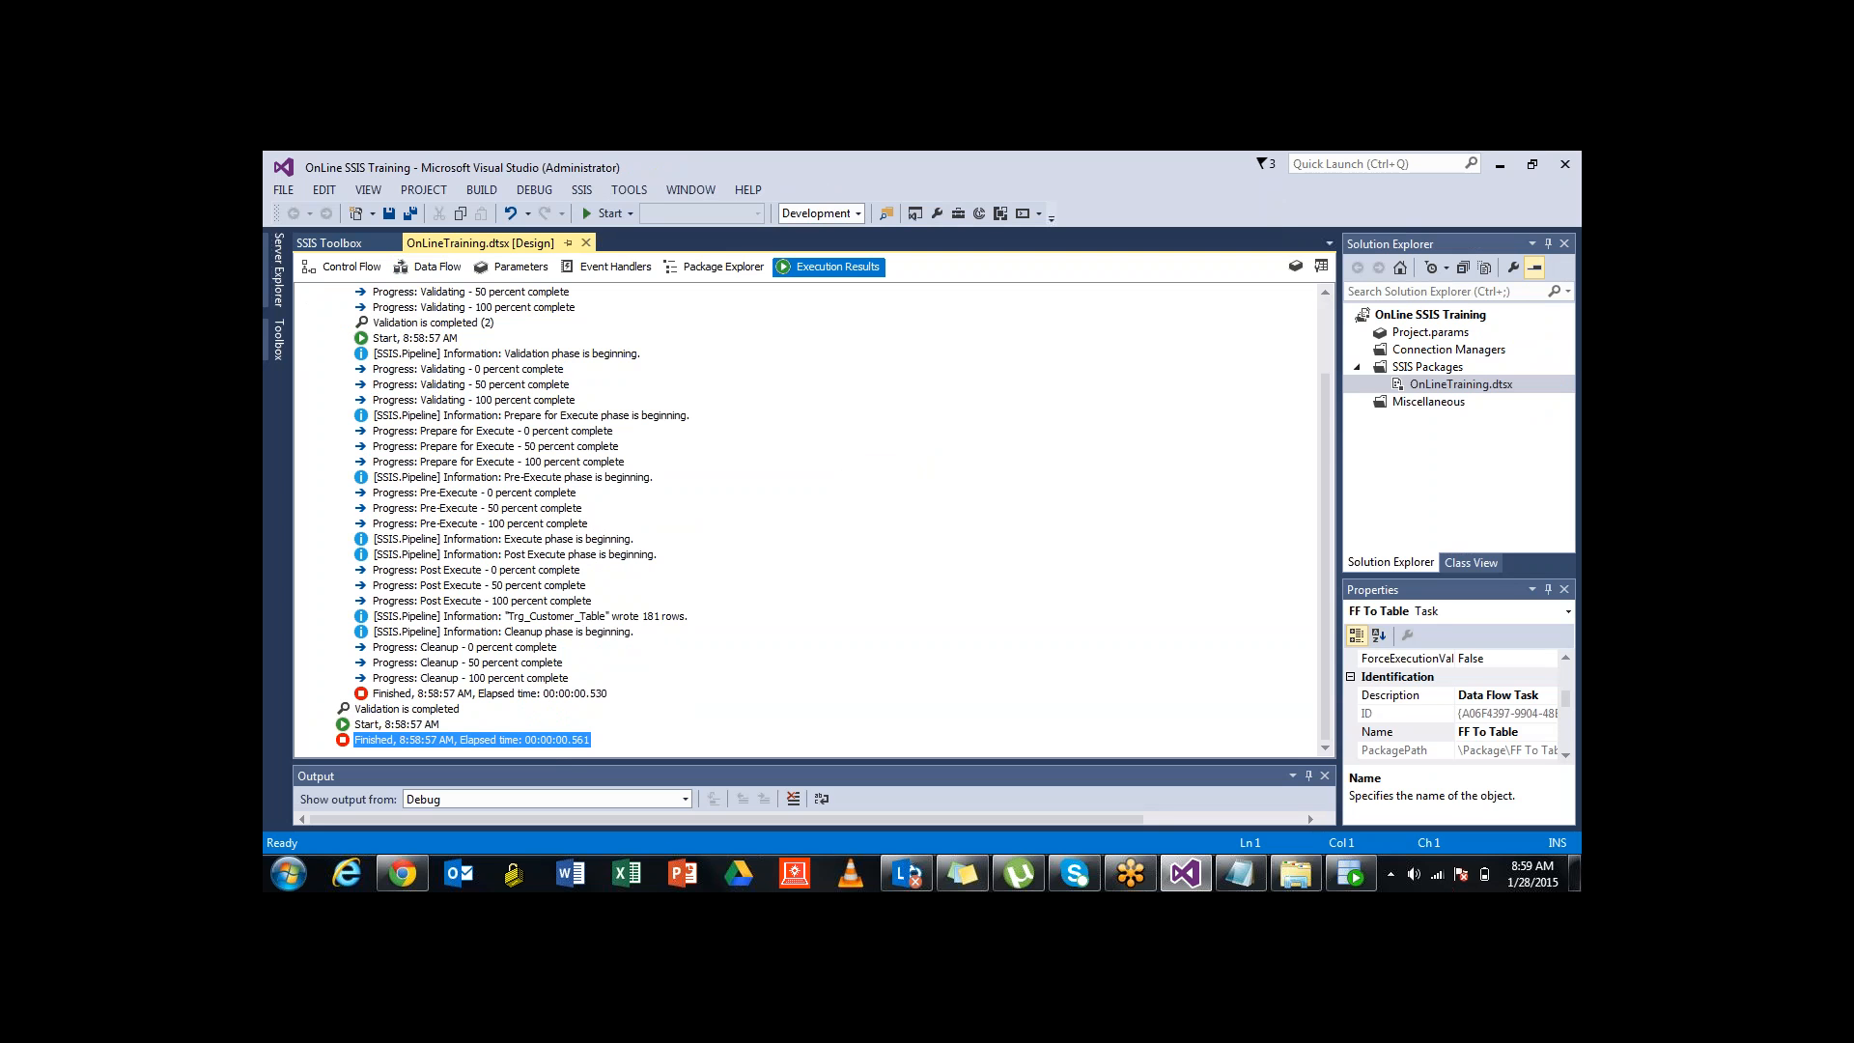
pyautogui.click(489, 694)
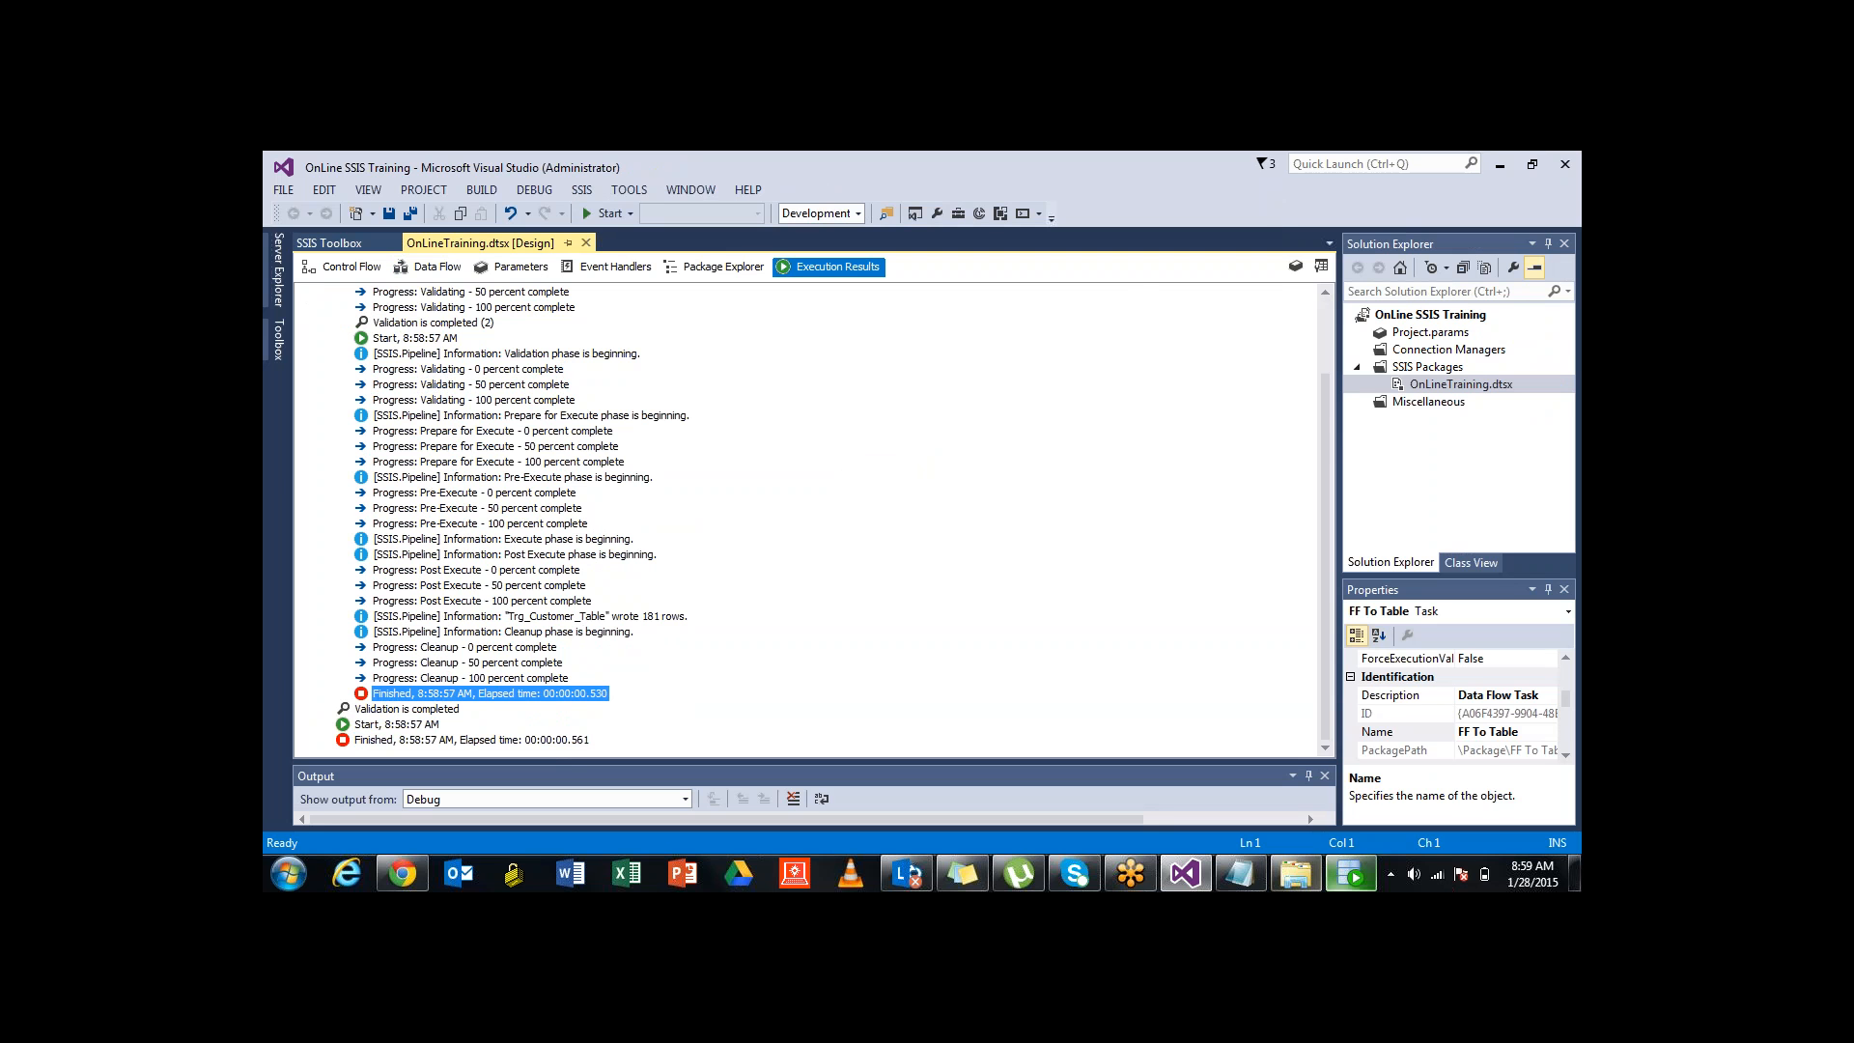
pyautogui.click(1351, 874)
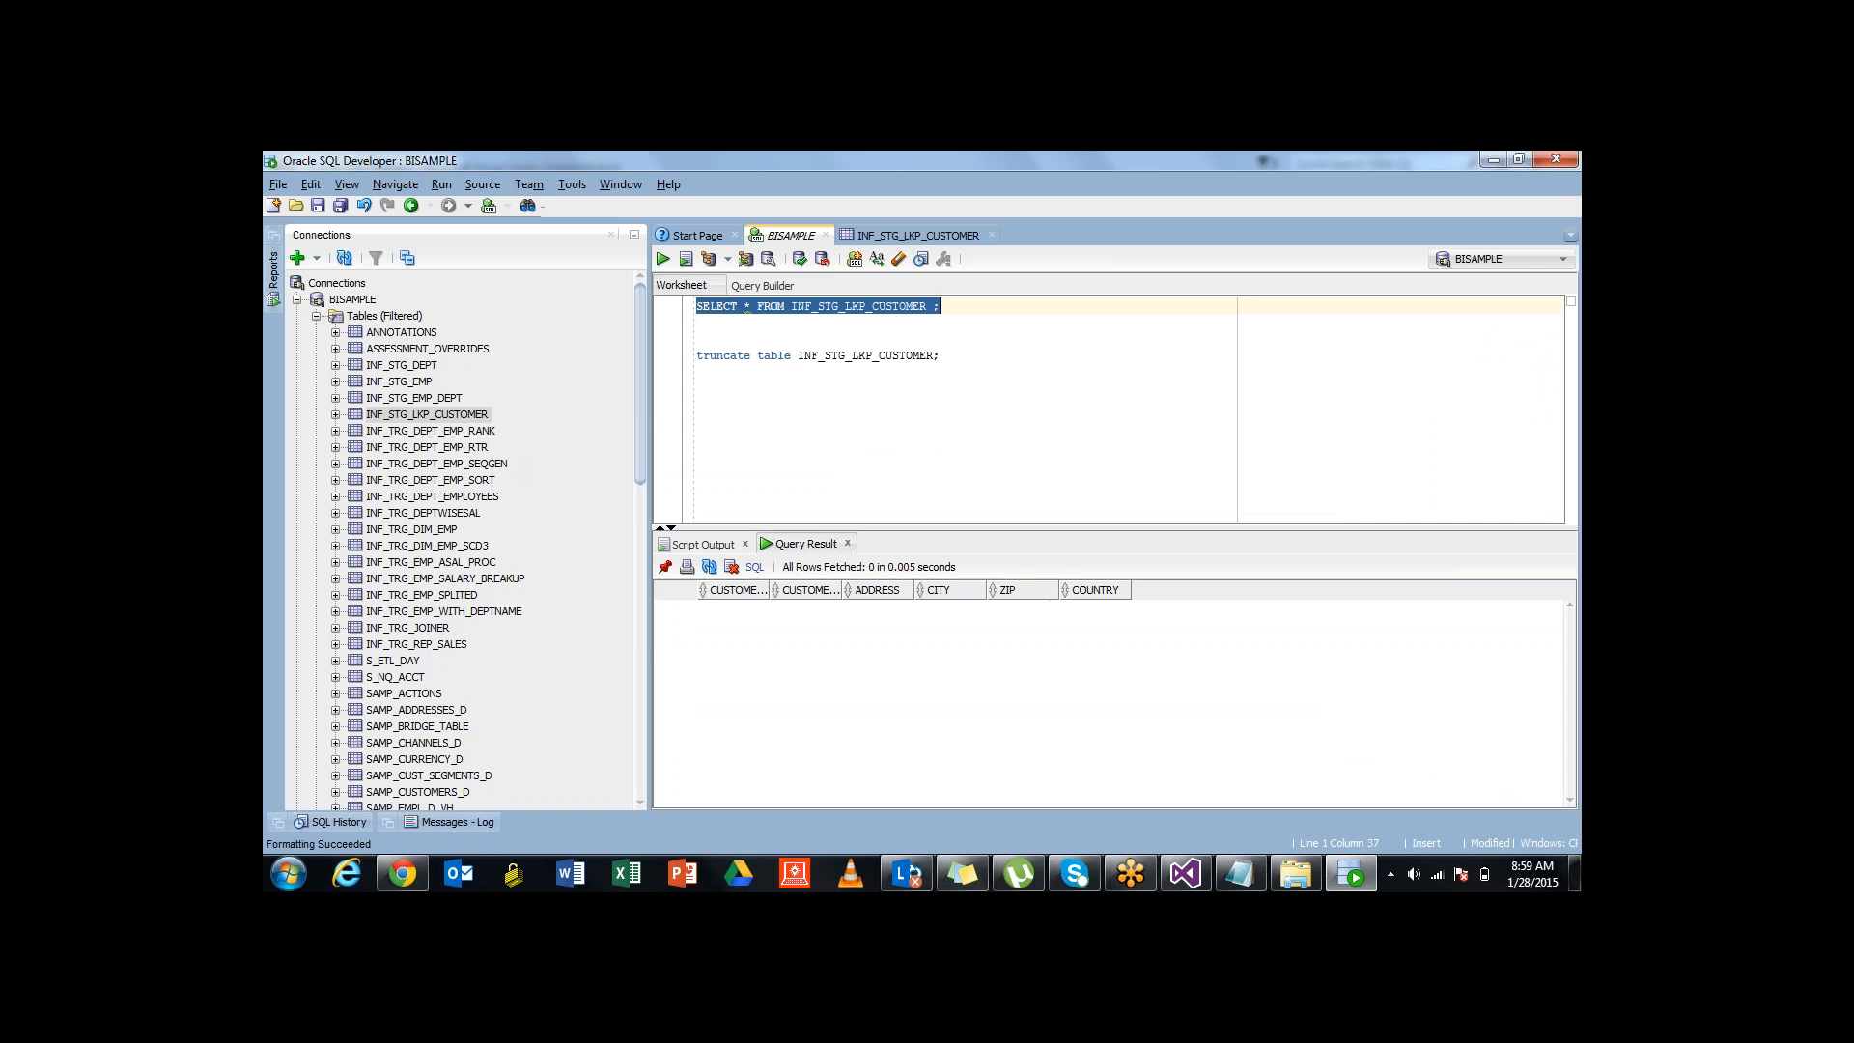
# Run SELECT * on INF_STG_LKP_CUSTOMER and browse the loaded customer rows
pyautogui.click(664, 258)
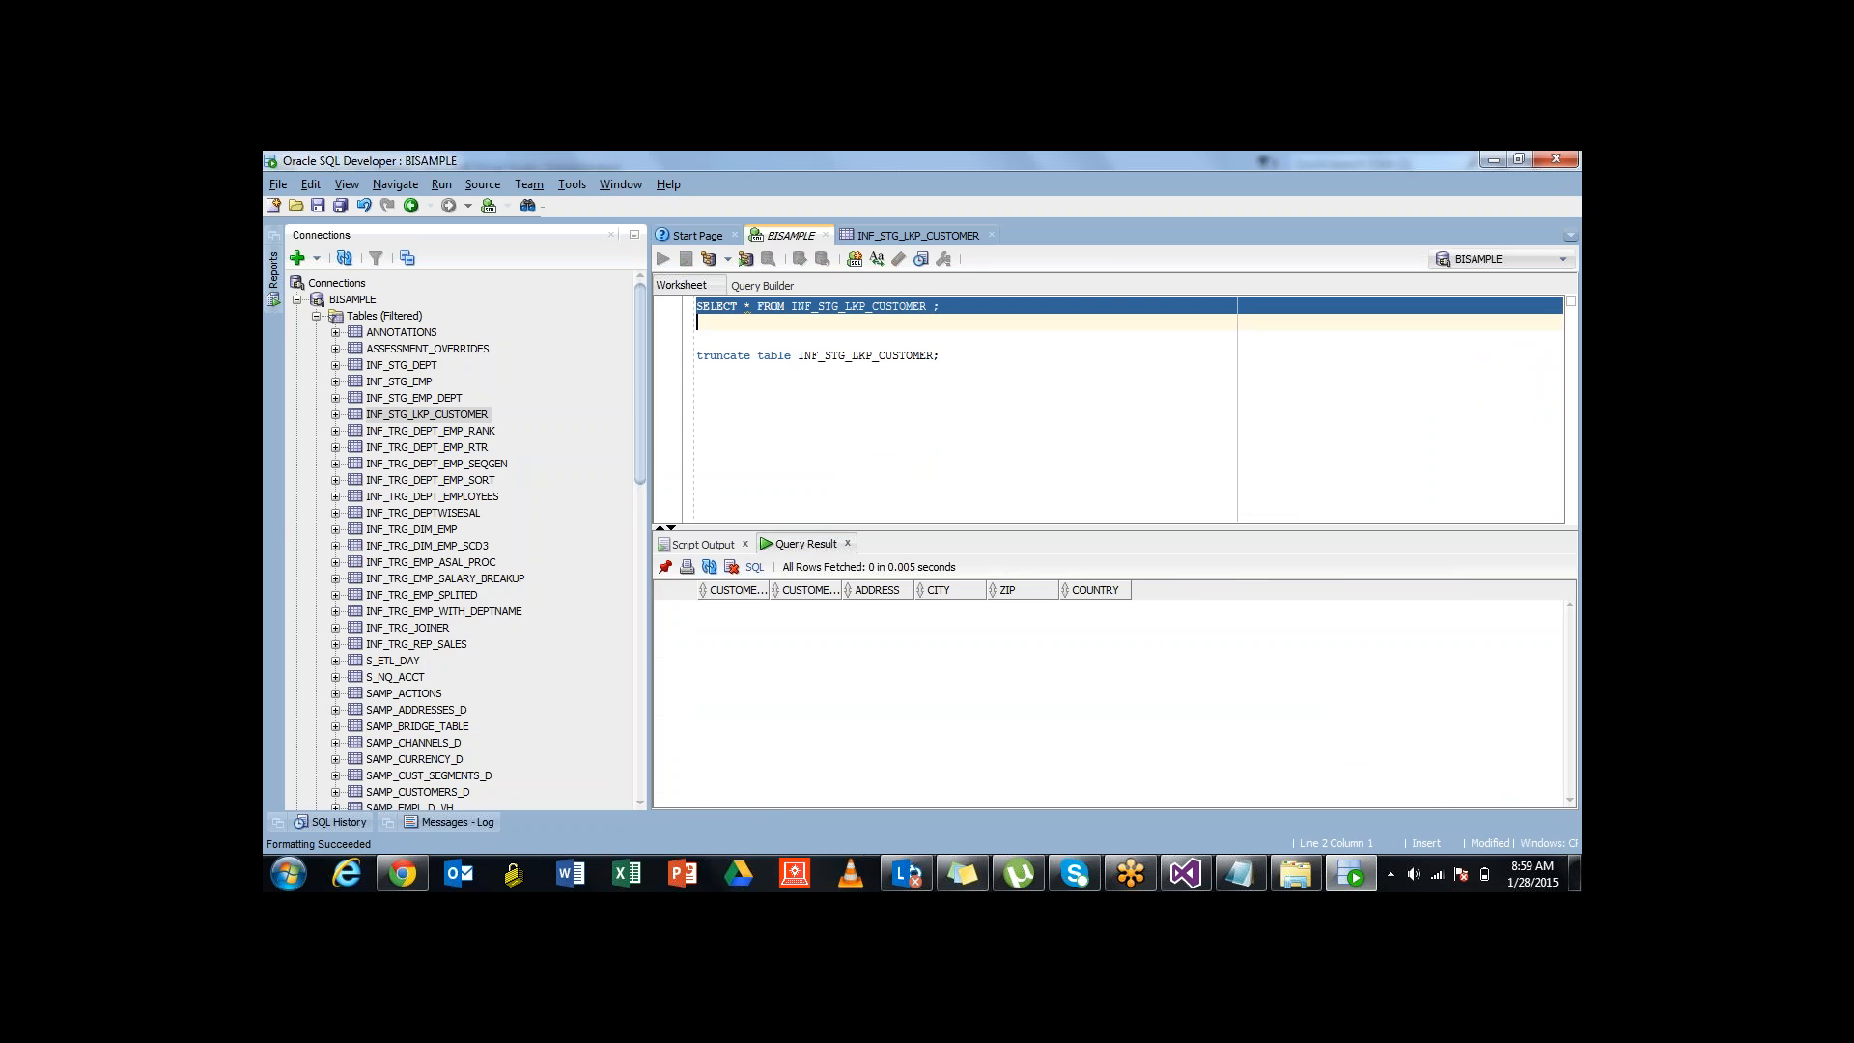
pyautogui.moveTo(918, 528); pyautogui.dragTo(917, 447)
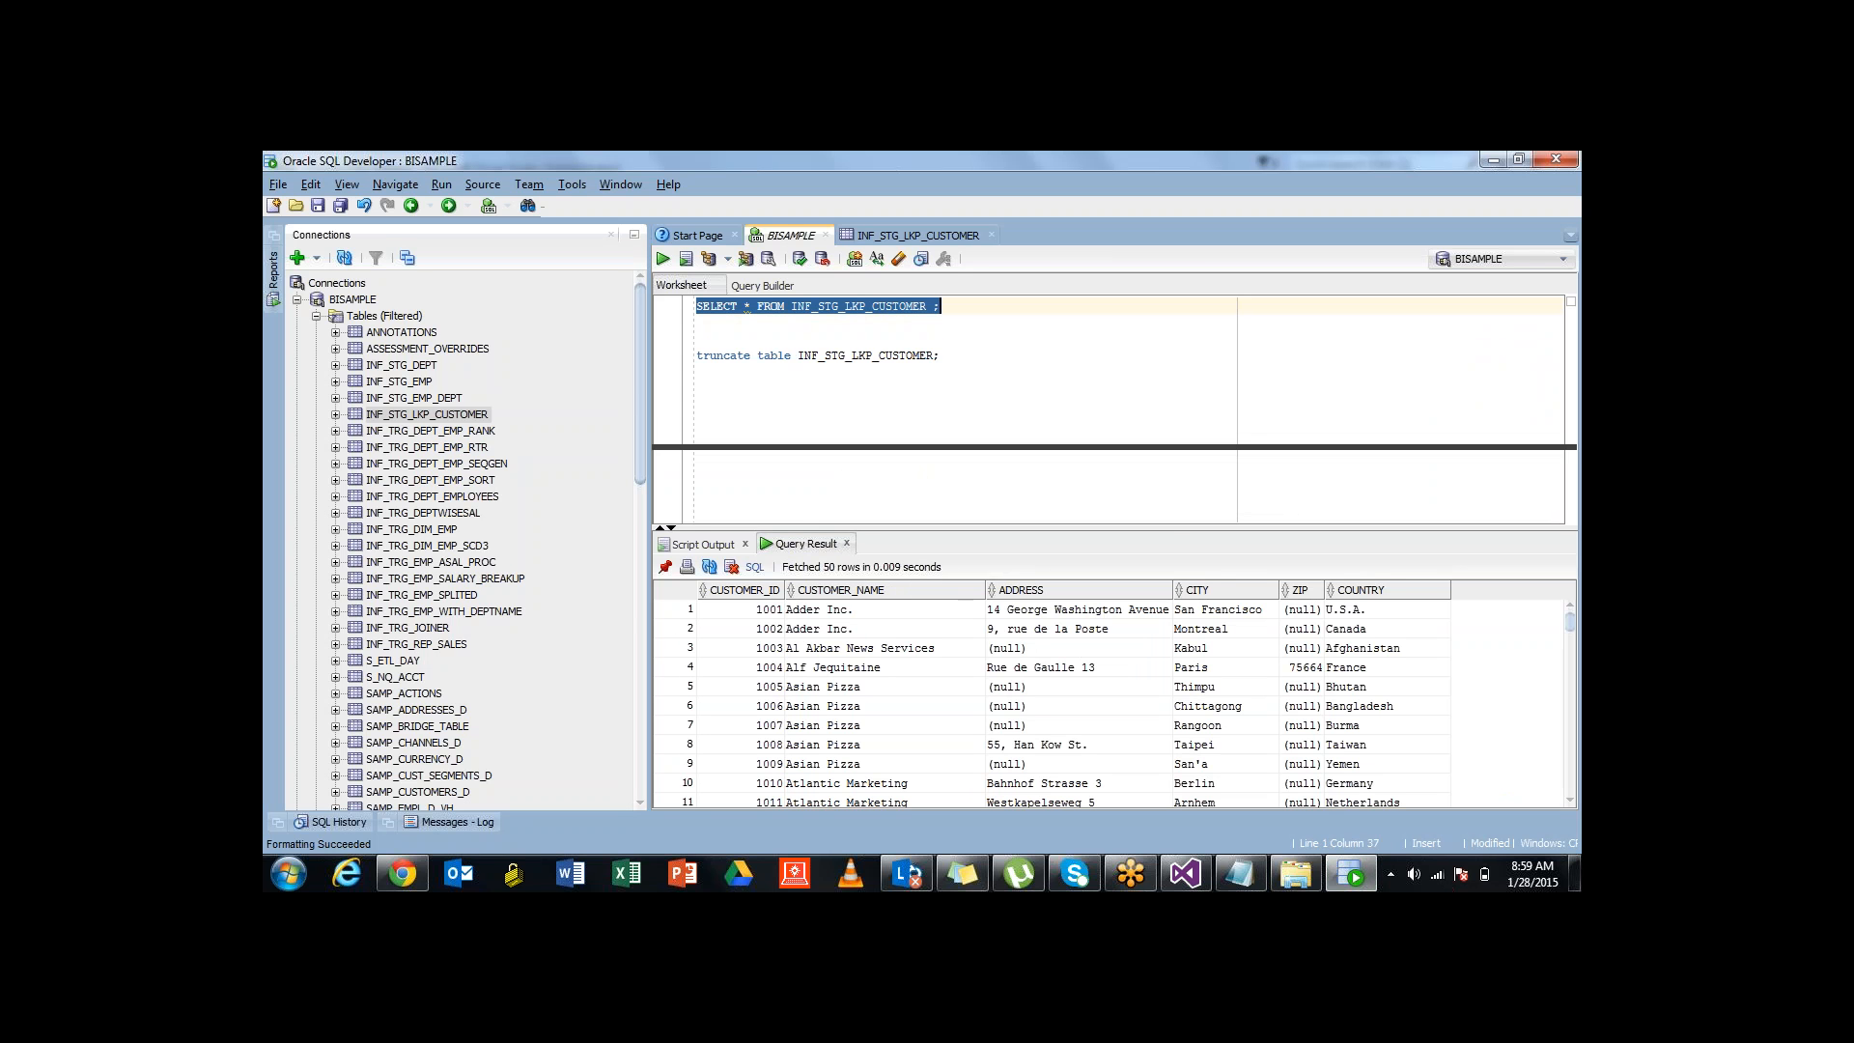
pyautogui.click(885, 587)
pyautogui.scroll(-8, 885, 587)
pyautogui.scroll(-14, 885, 587)
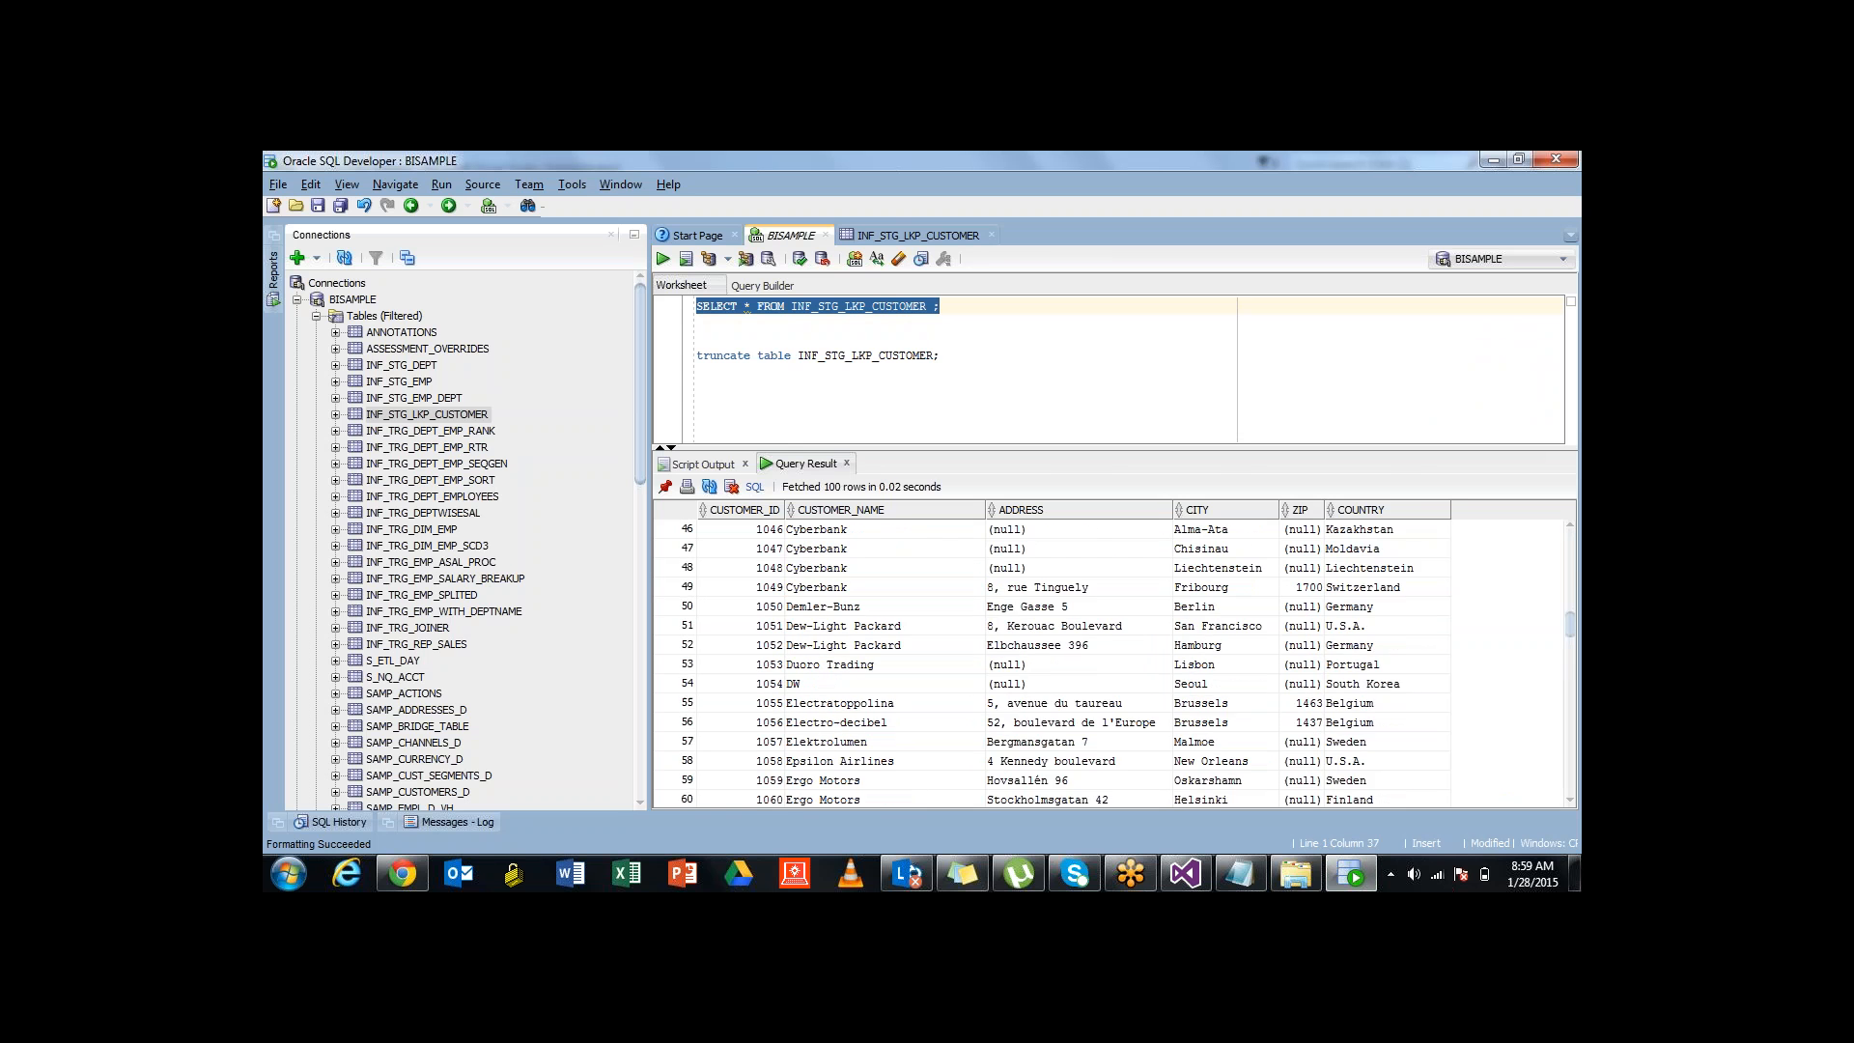
pyautogui.moveTo(918, 448); pyautogui.dragTo(918, 579)
# Add and run a SELECT count(*) query on INF_STG_LKP_CUSTOMER, showing 181 rows
pyautogui.click(943, 355)
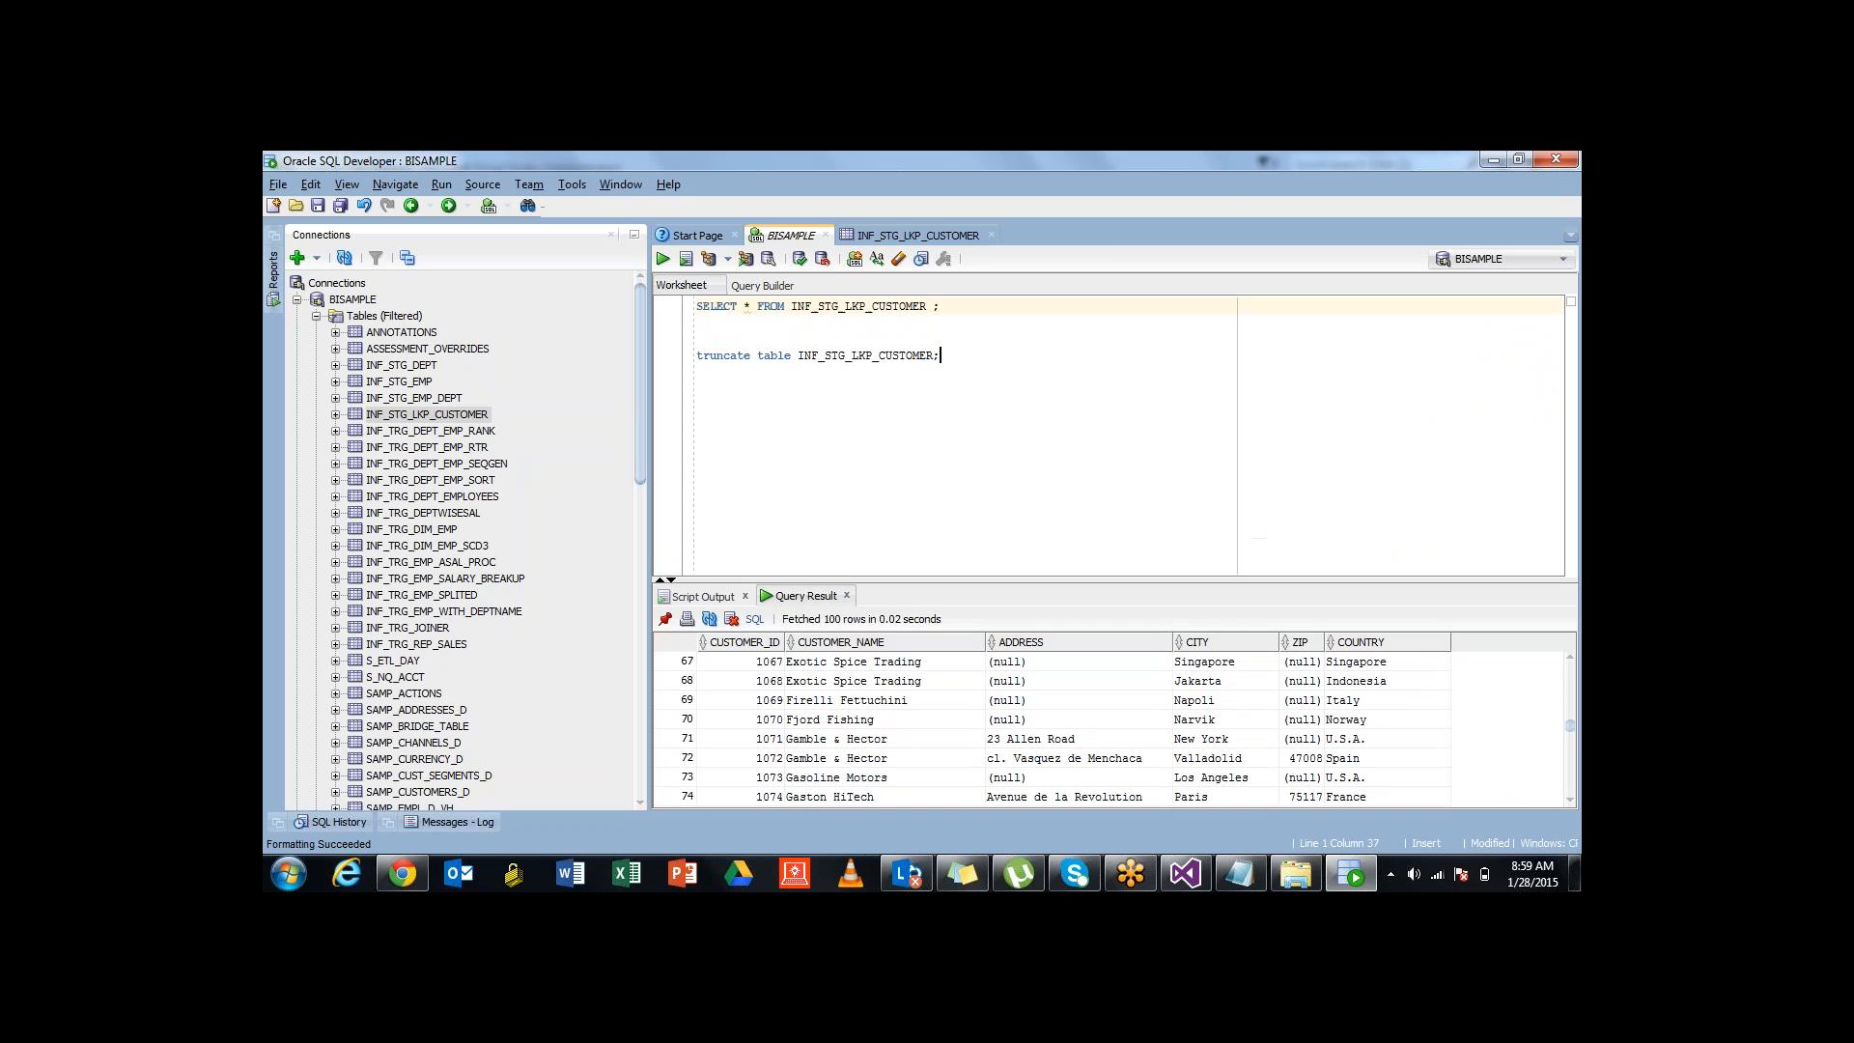
pyautogui.moveTo(943, 307); pyautogui.dragTo(696, 306)
pyautogui.hotkey('ctrl', 'c')
pyautogui.click(943, 355)
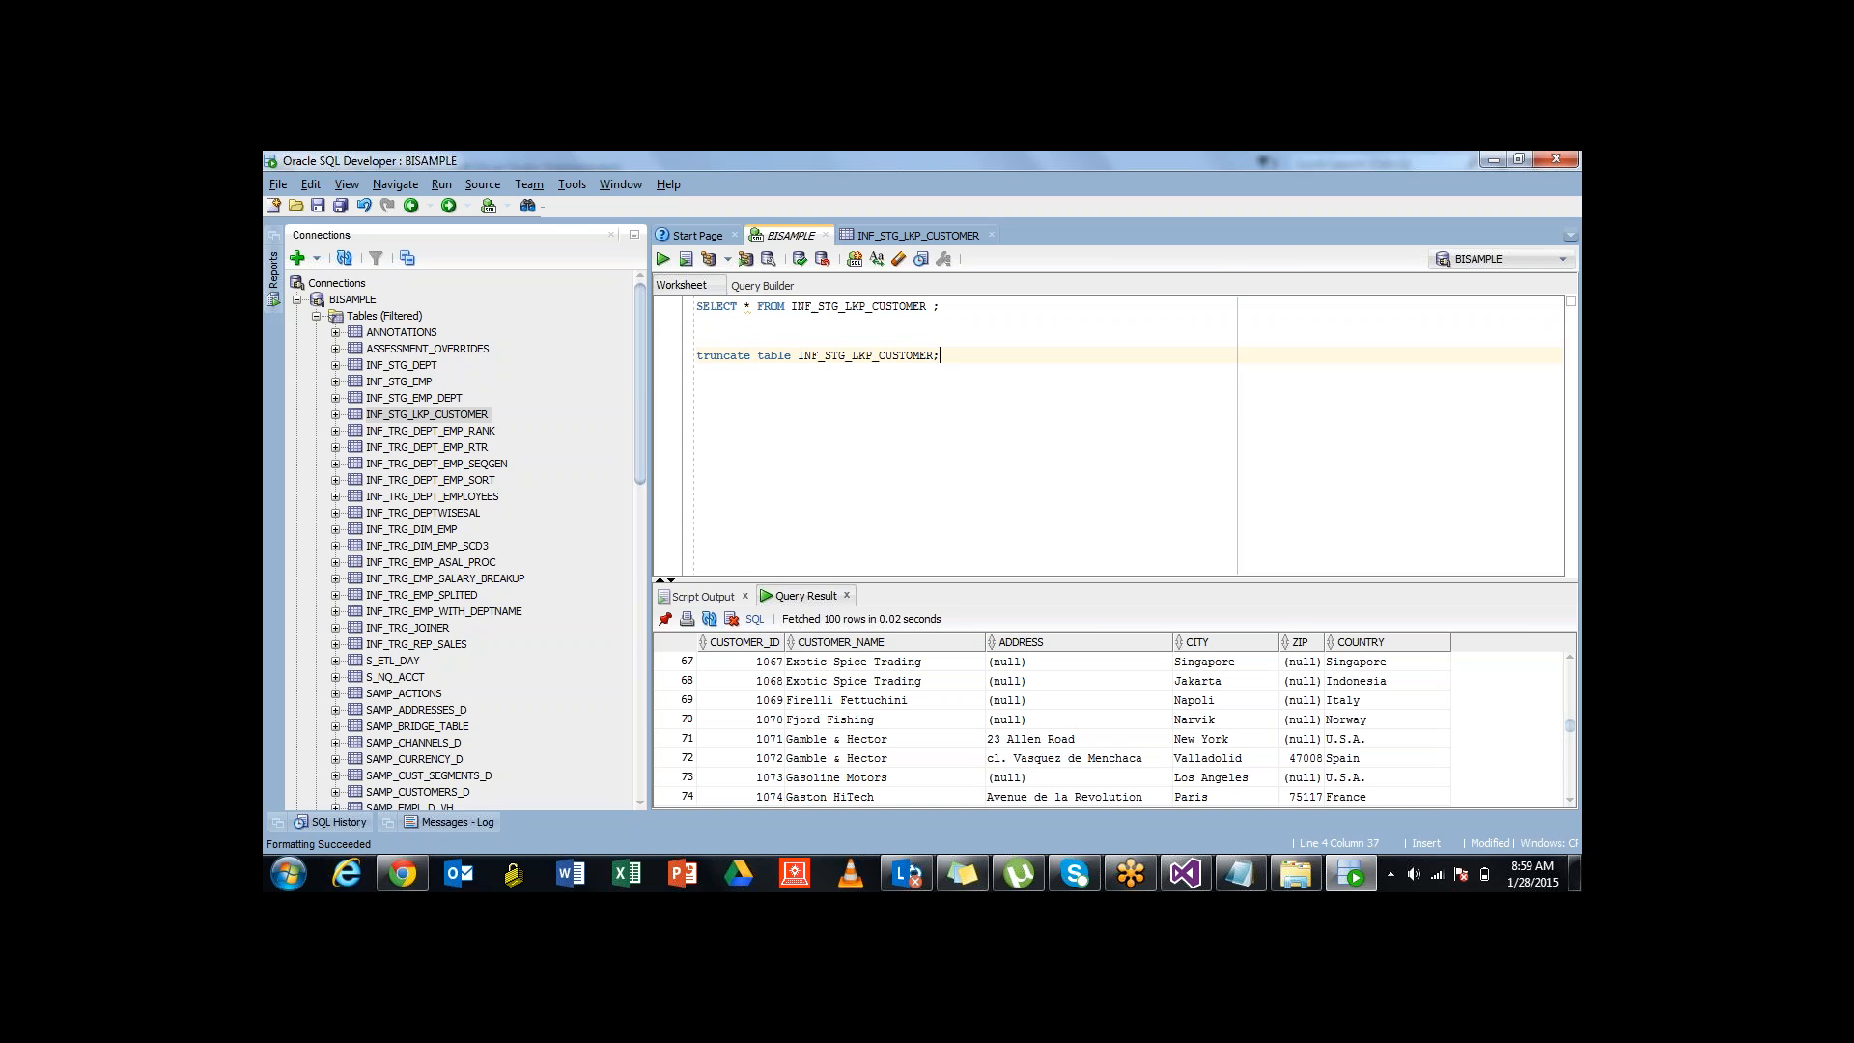
pyautogui.hotkey('ctrl', 'v')
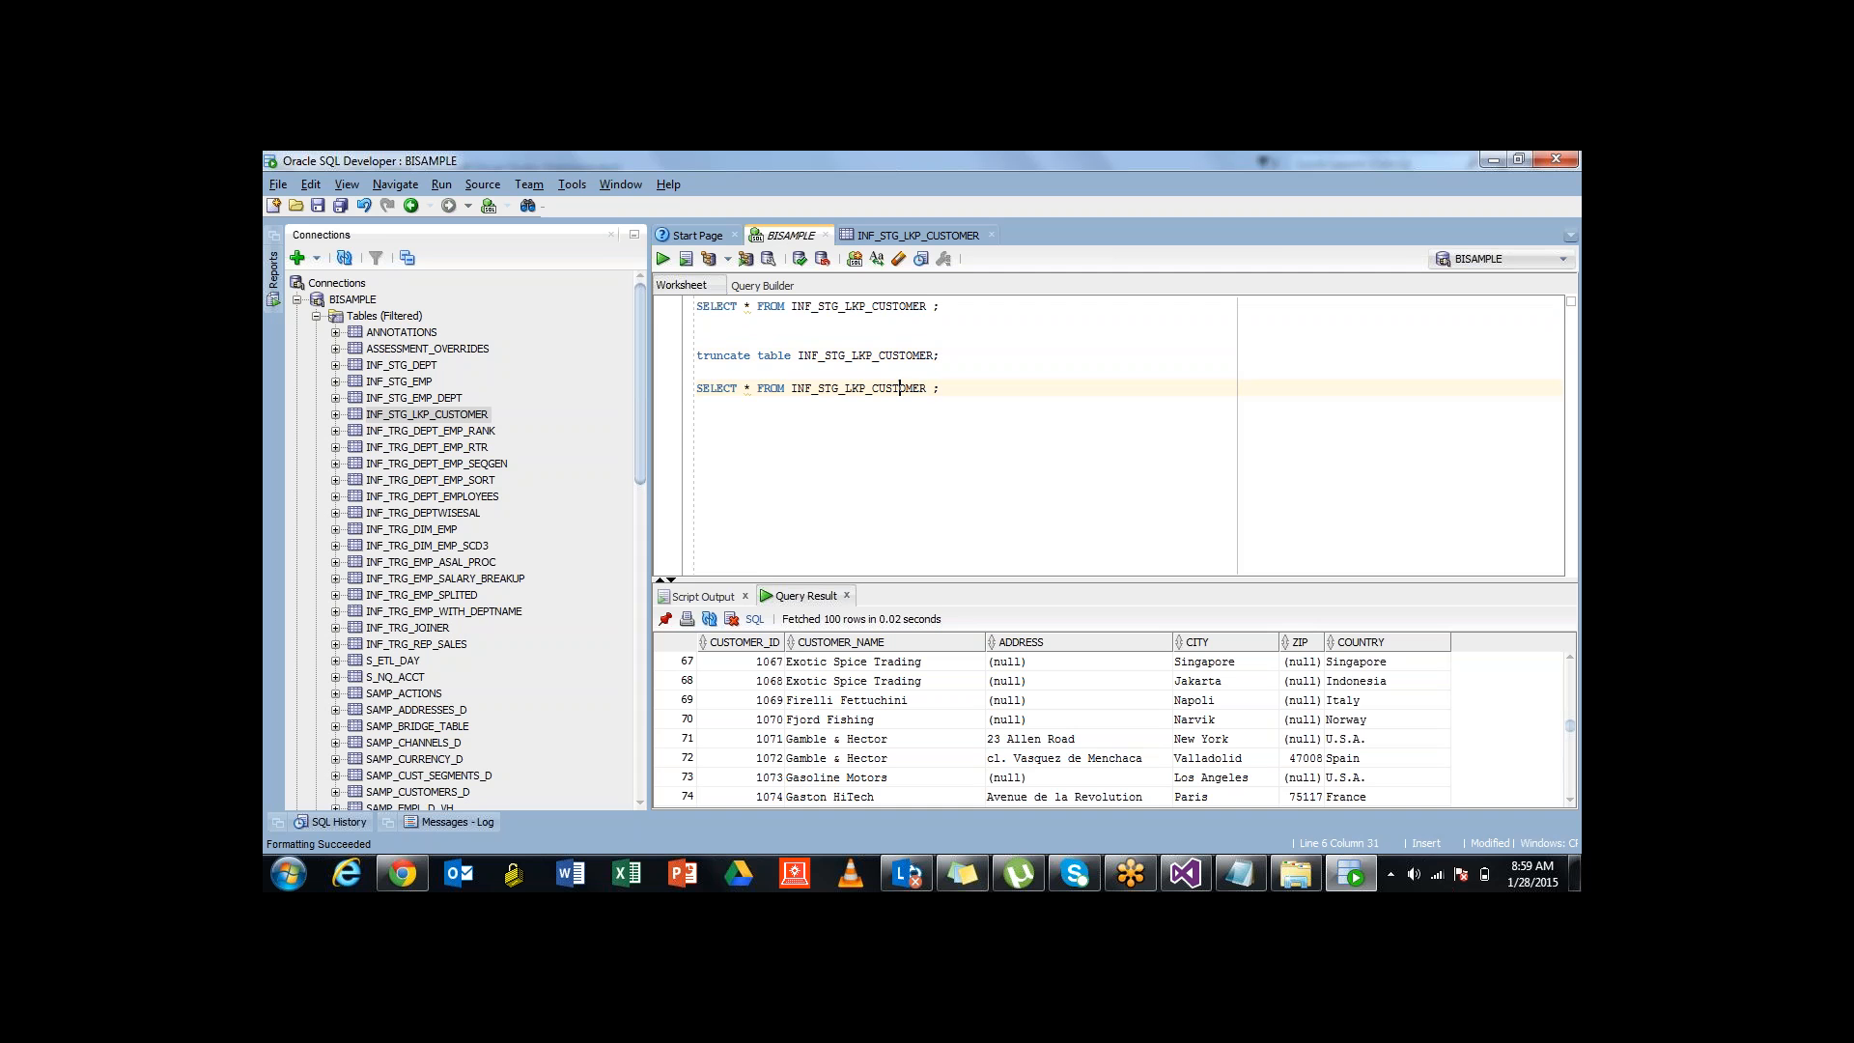
pyautogui.press('Left')
pyautogui.press('Left')
pyautogui.write('count')
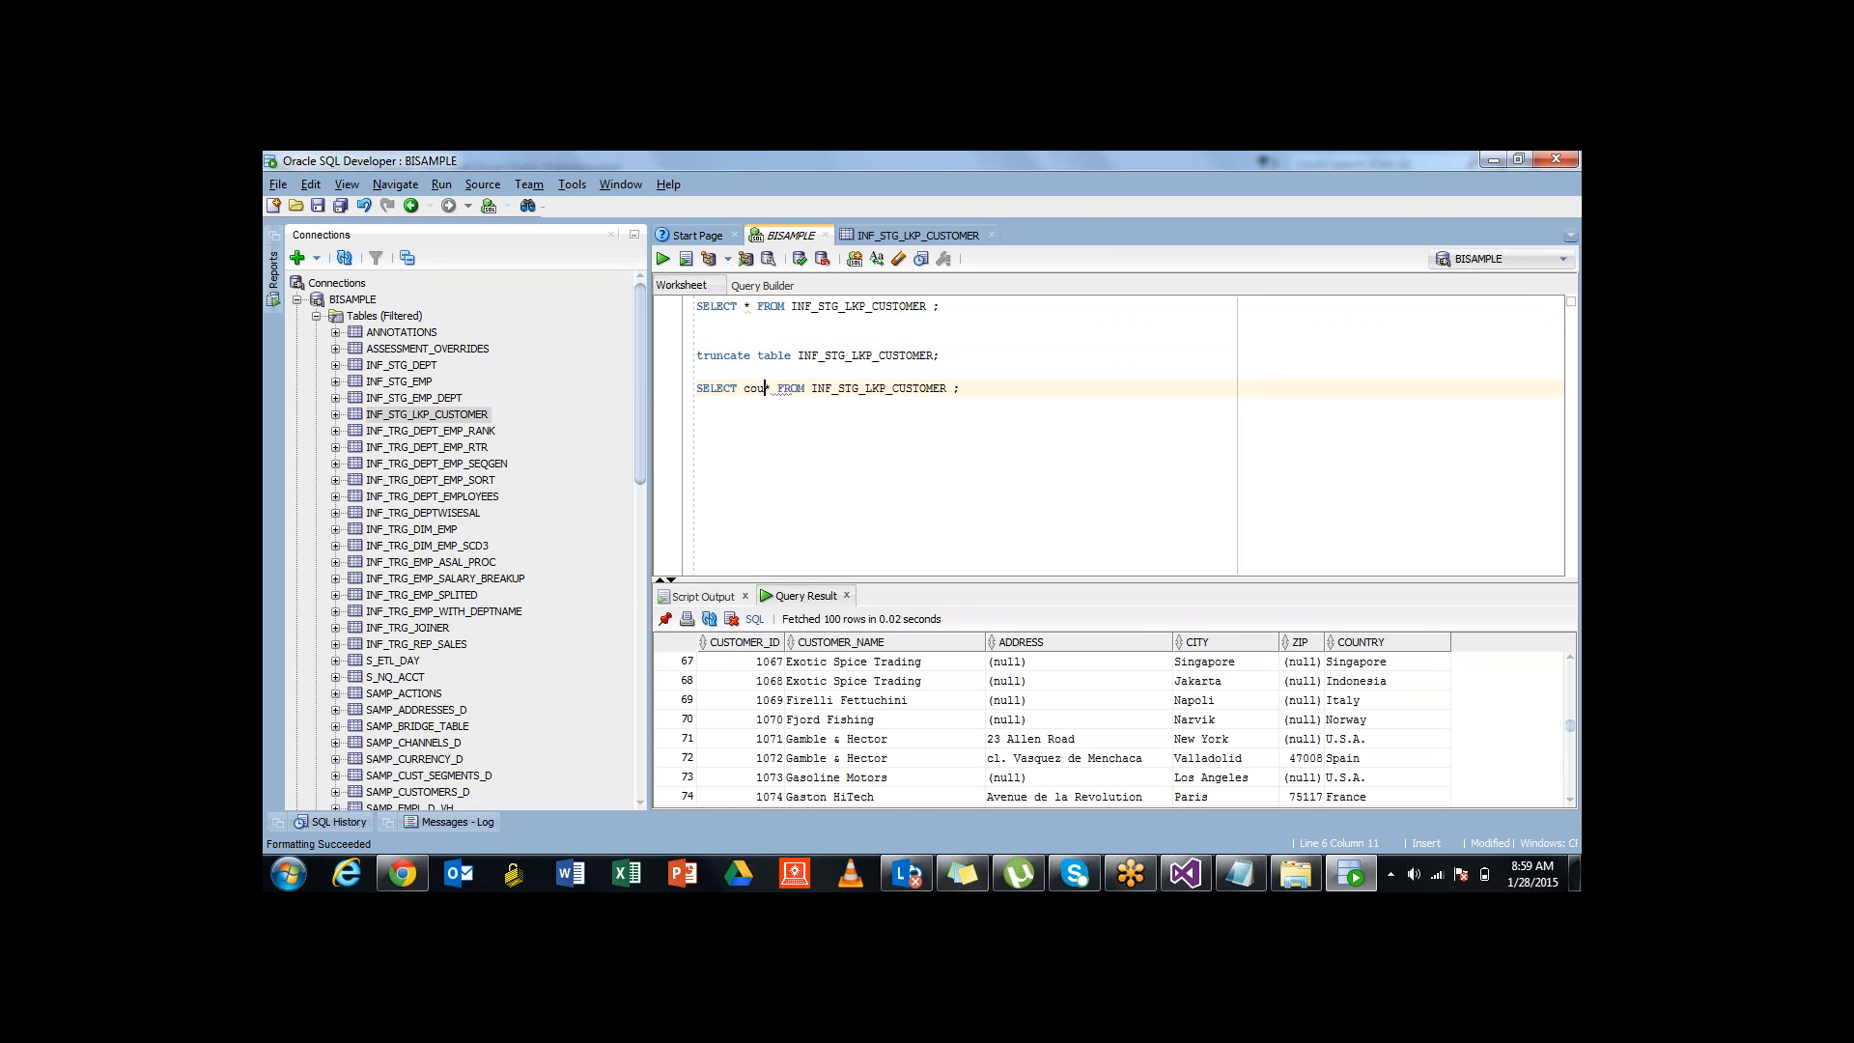
pyautogui.write('(')
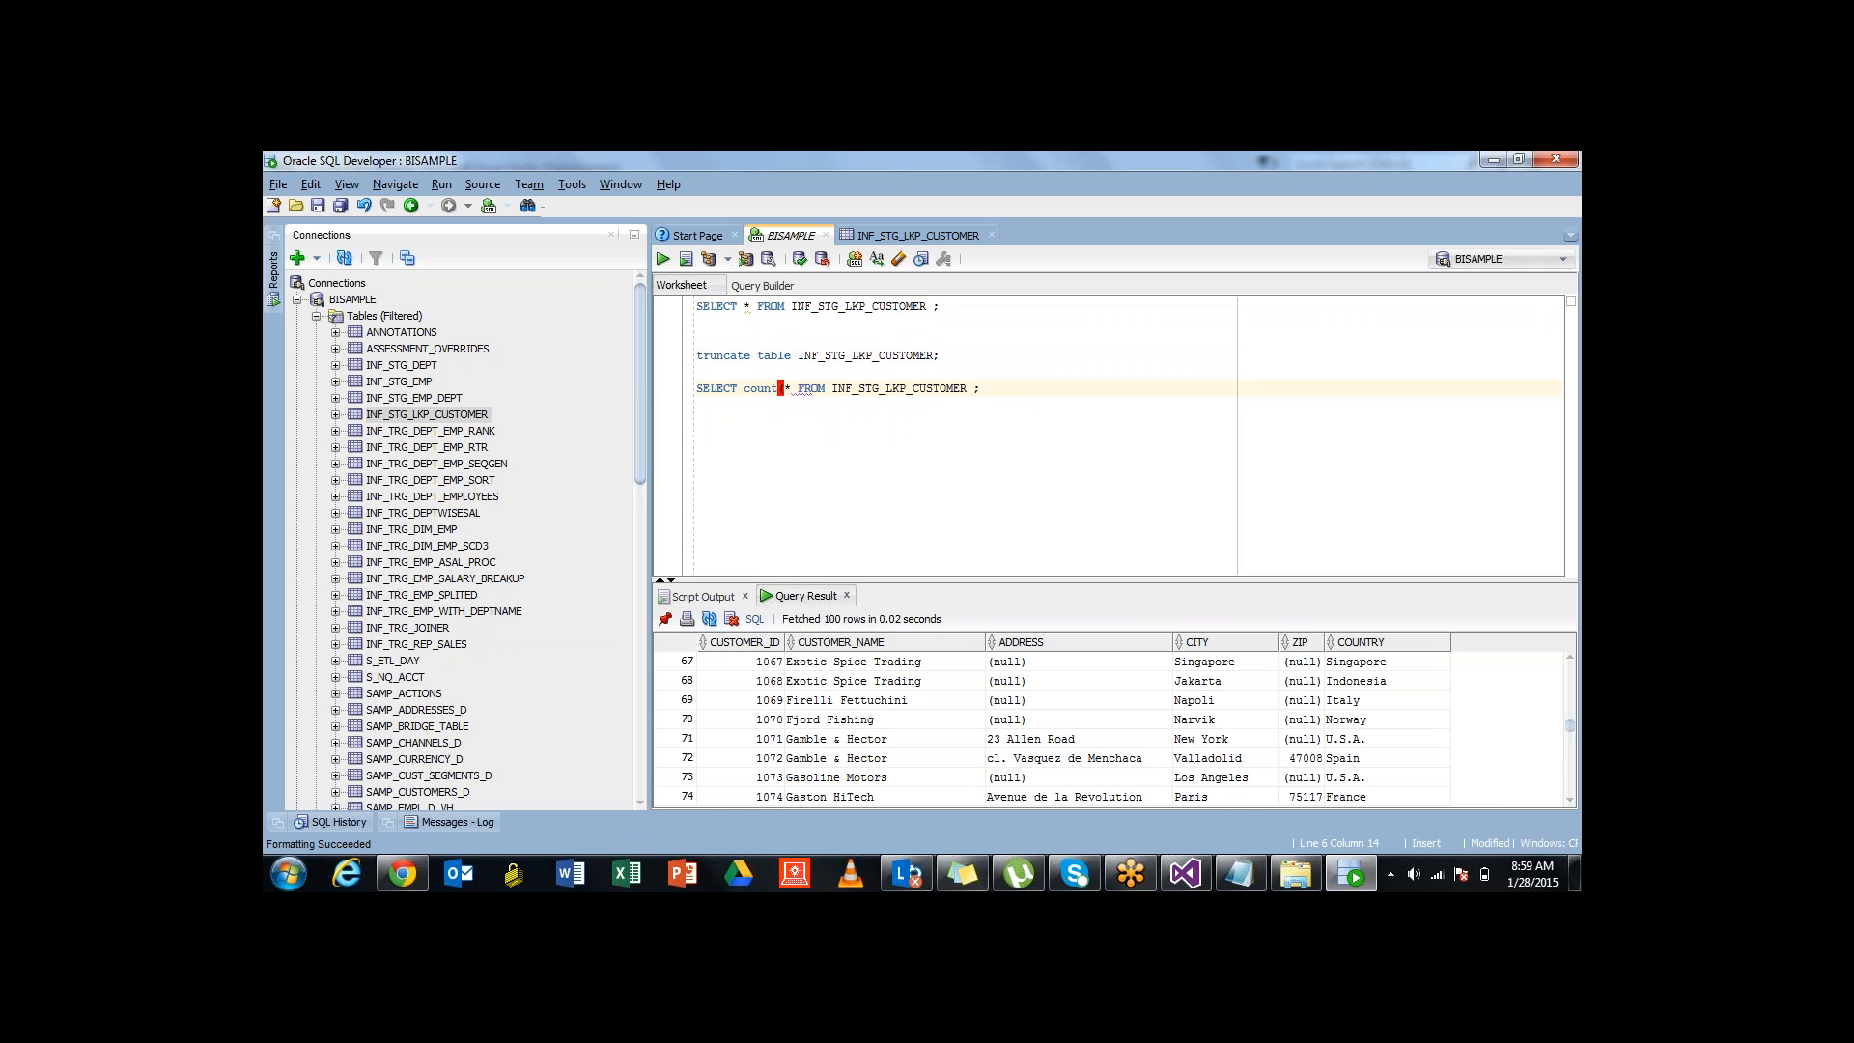
pyautogui.press('Right')
pyautogui.write(')')
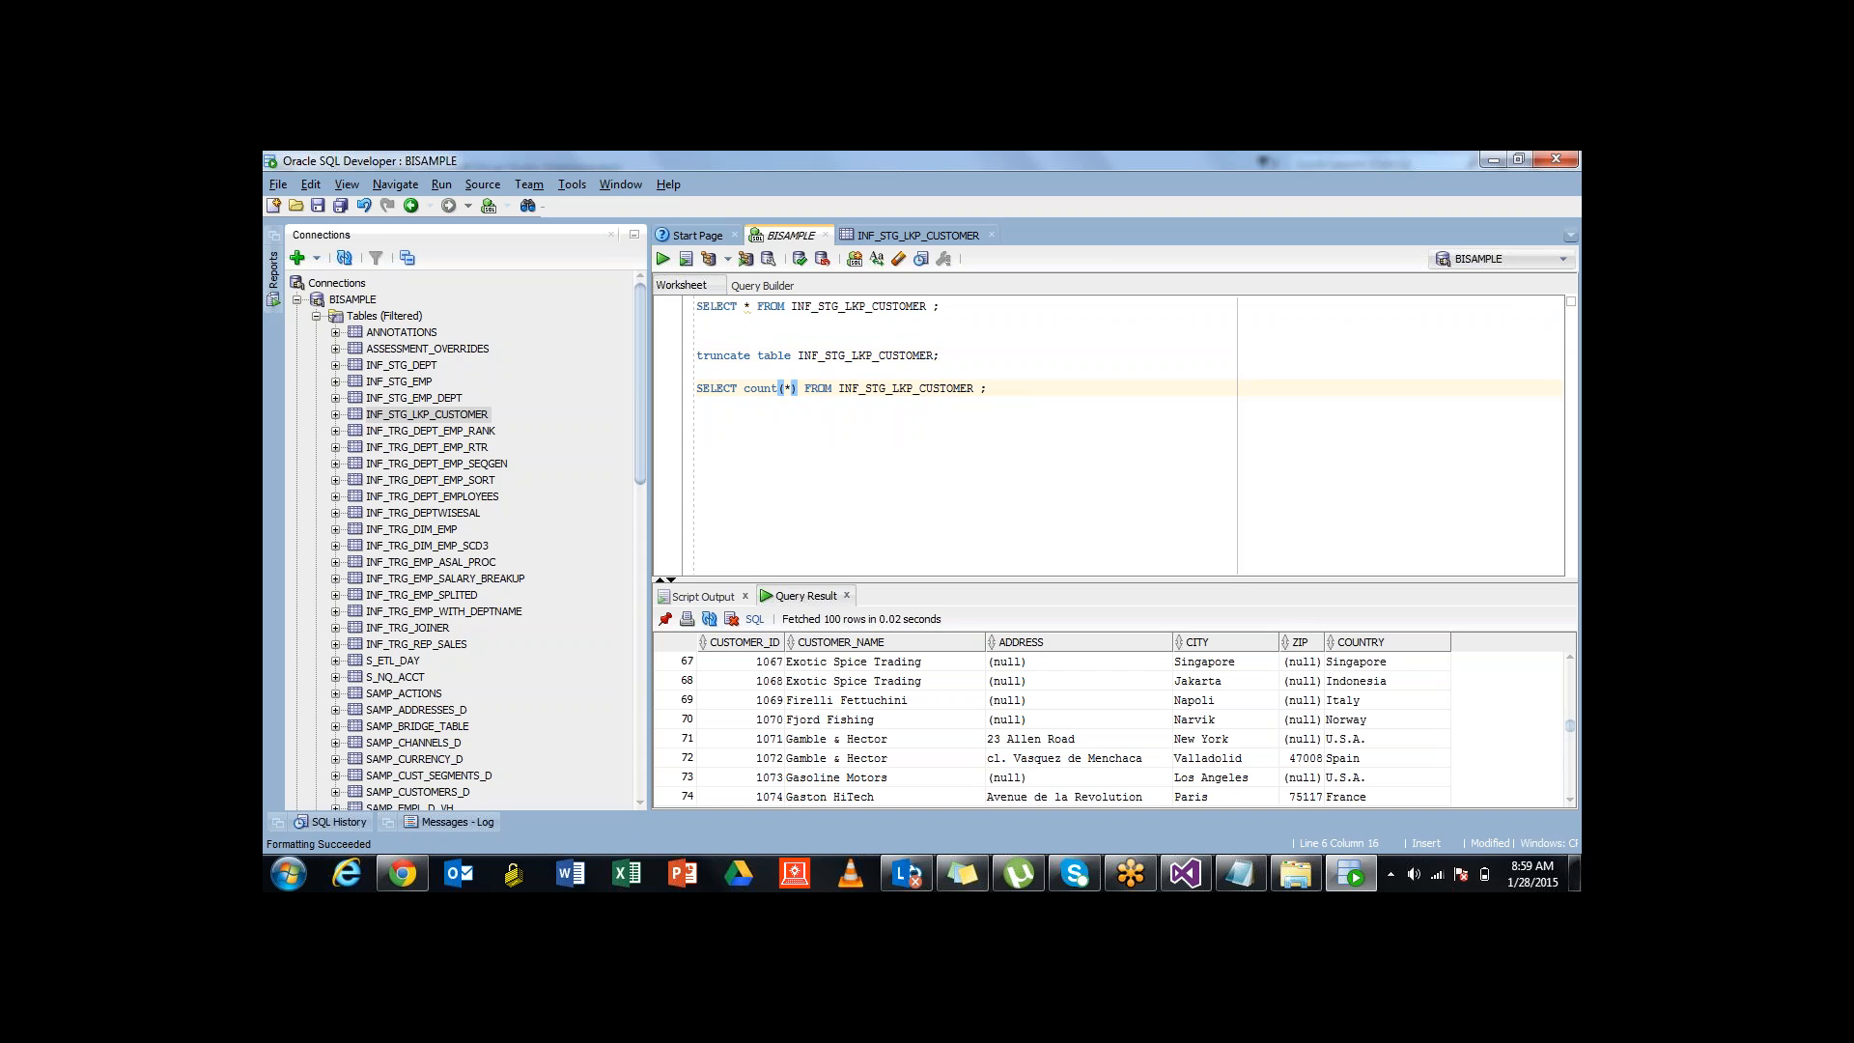
pyautogui.hotkey('shift', 'Home')
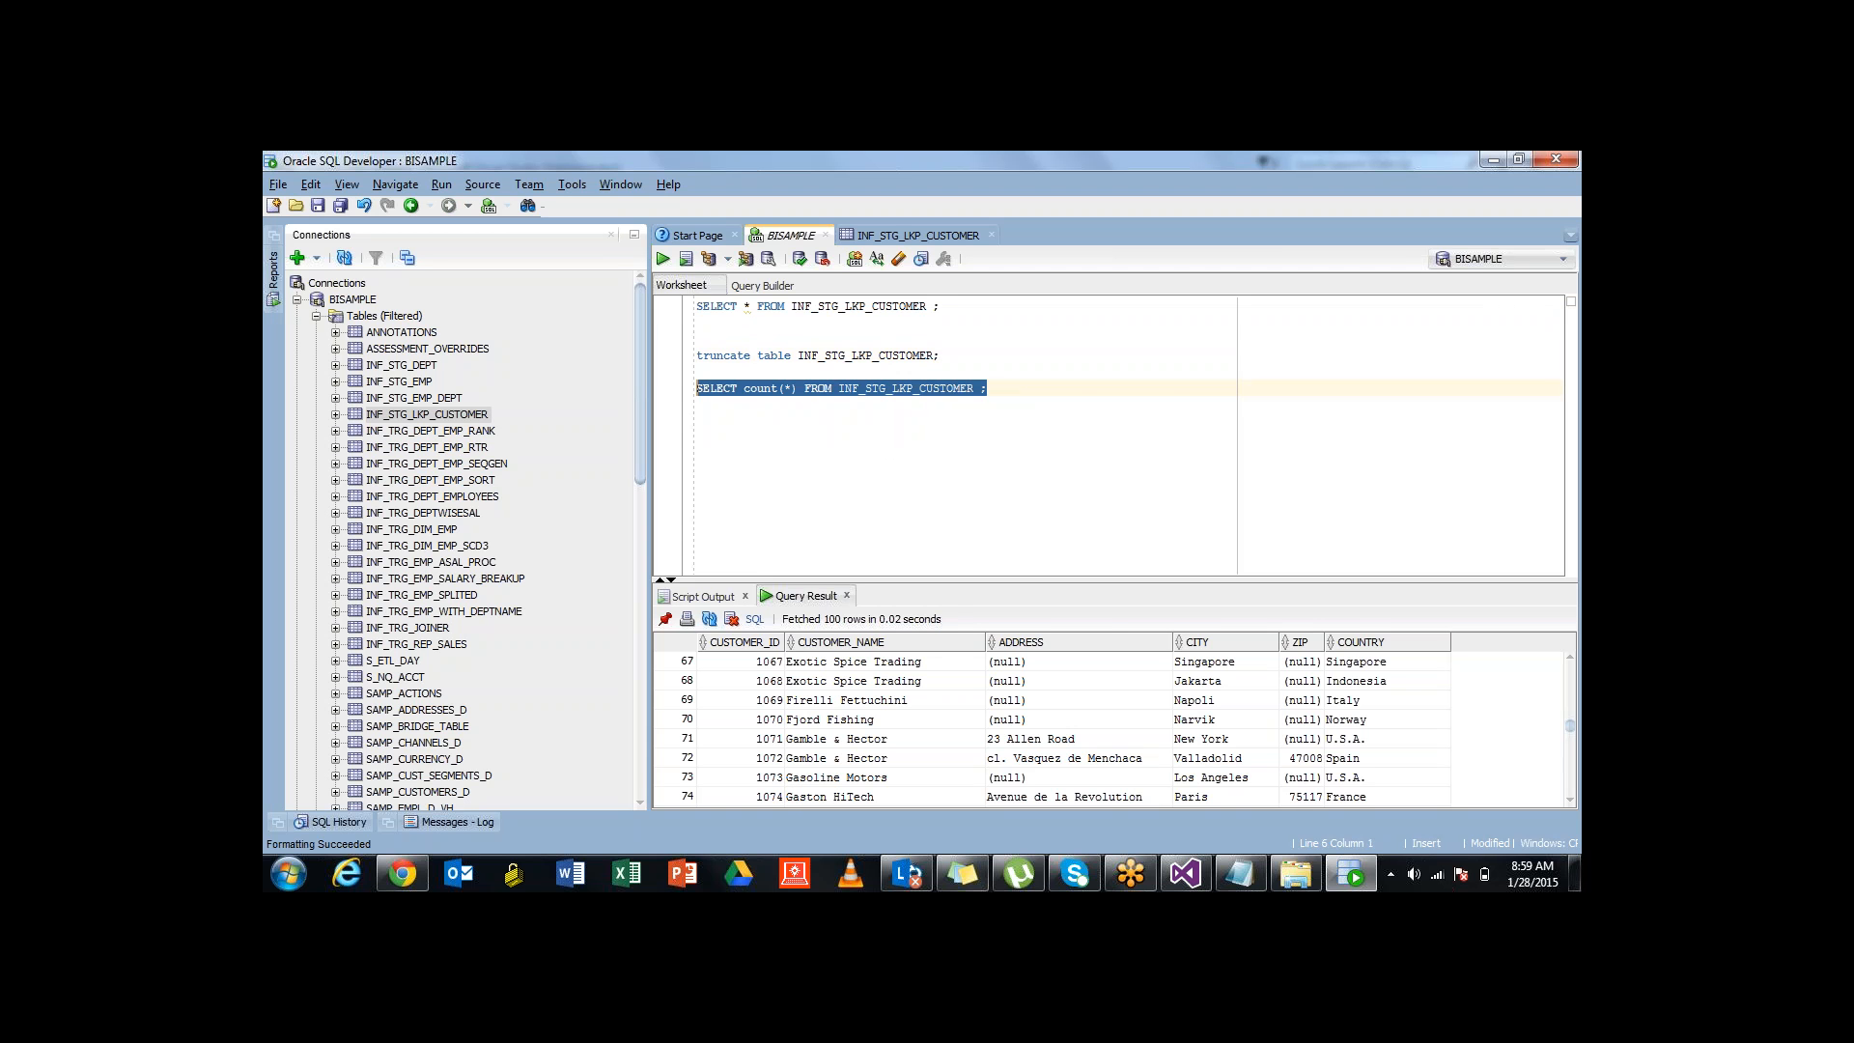
pyautogui.hotkey('ctrl', 'Return')
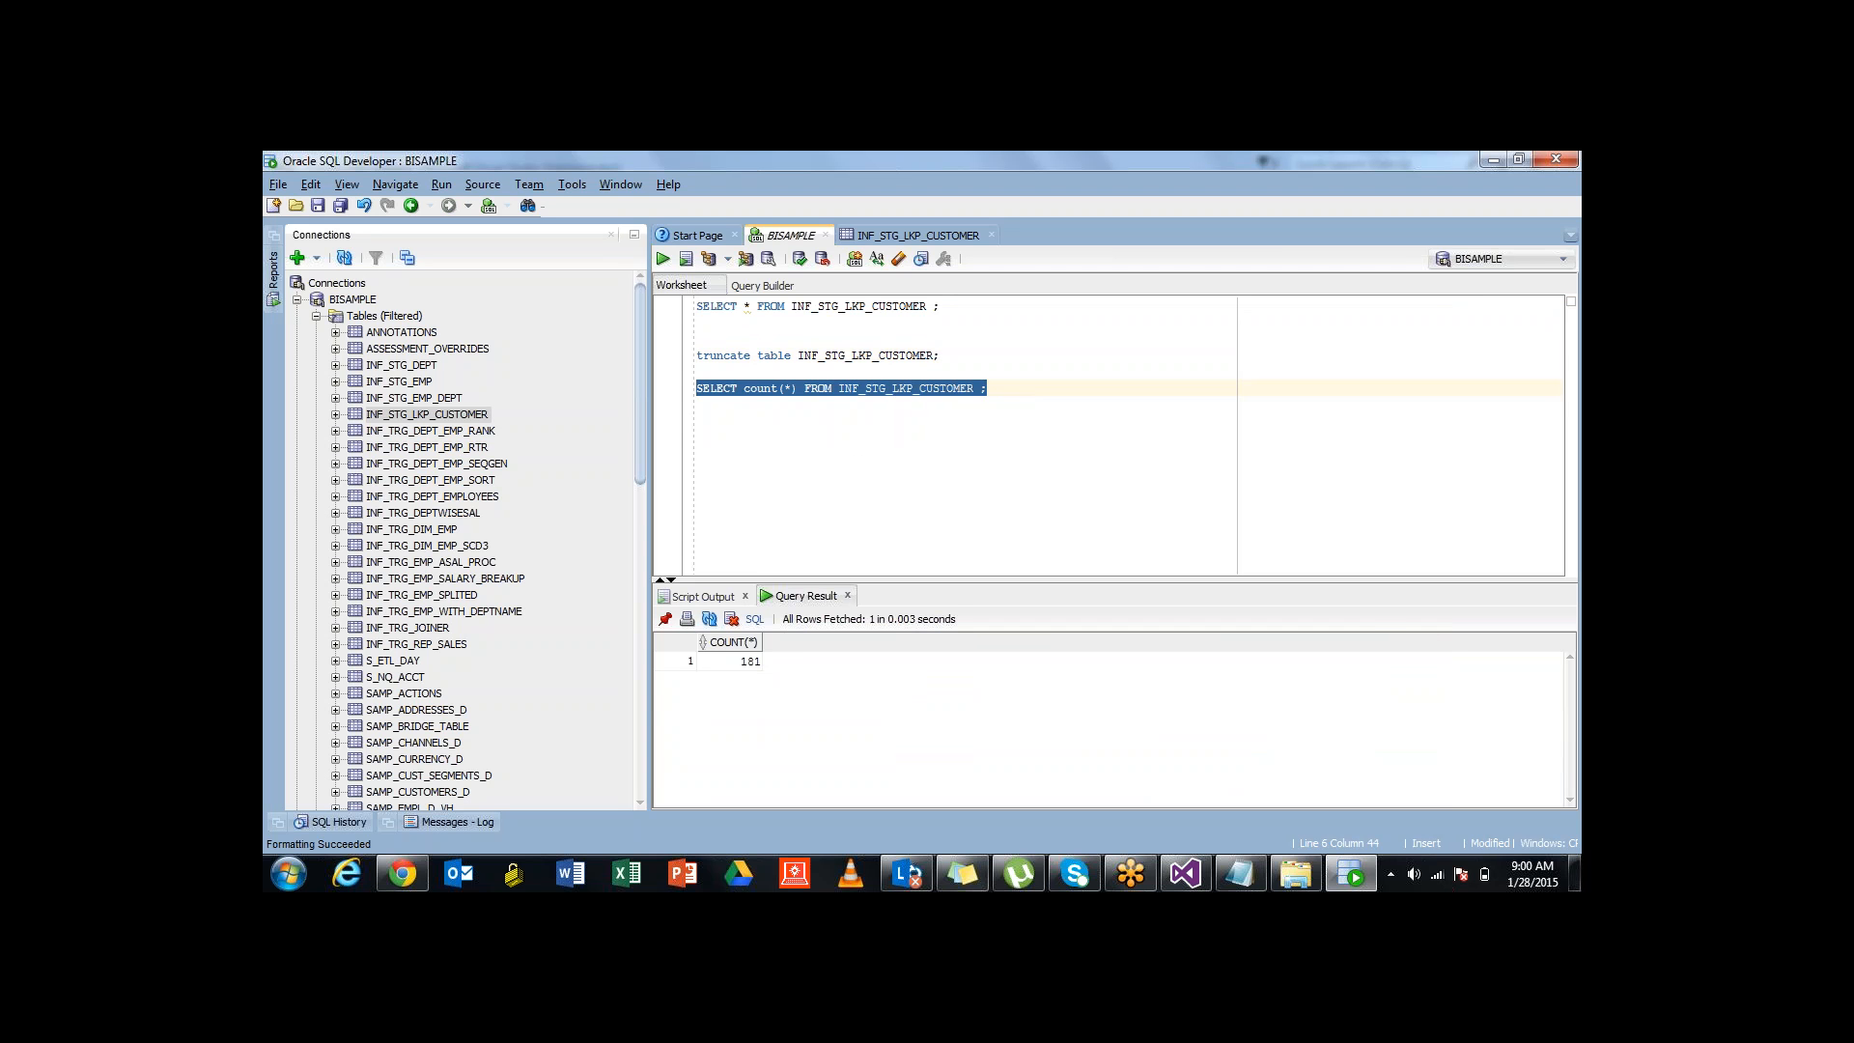
pyautogui.click(731, 661)
# Rerun the SELECT * query listing all customer rows, then return to Visual Studio
pyautogui.click(988, 388)
pyautogui.press('Up')
pyautogui.press('Up')
pyautogui.press('Up')
pyautogui.press('Up')
pyautogui.press('Up')
pyautogui.hotkey('shift', 'Home')
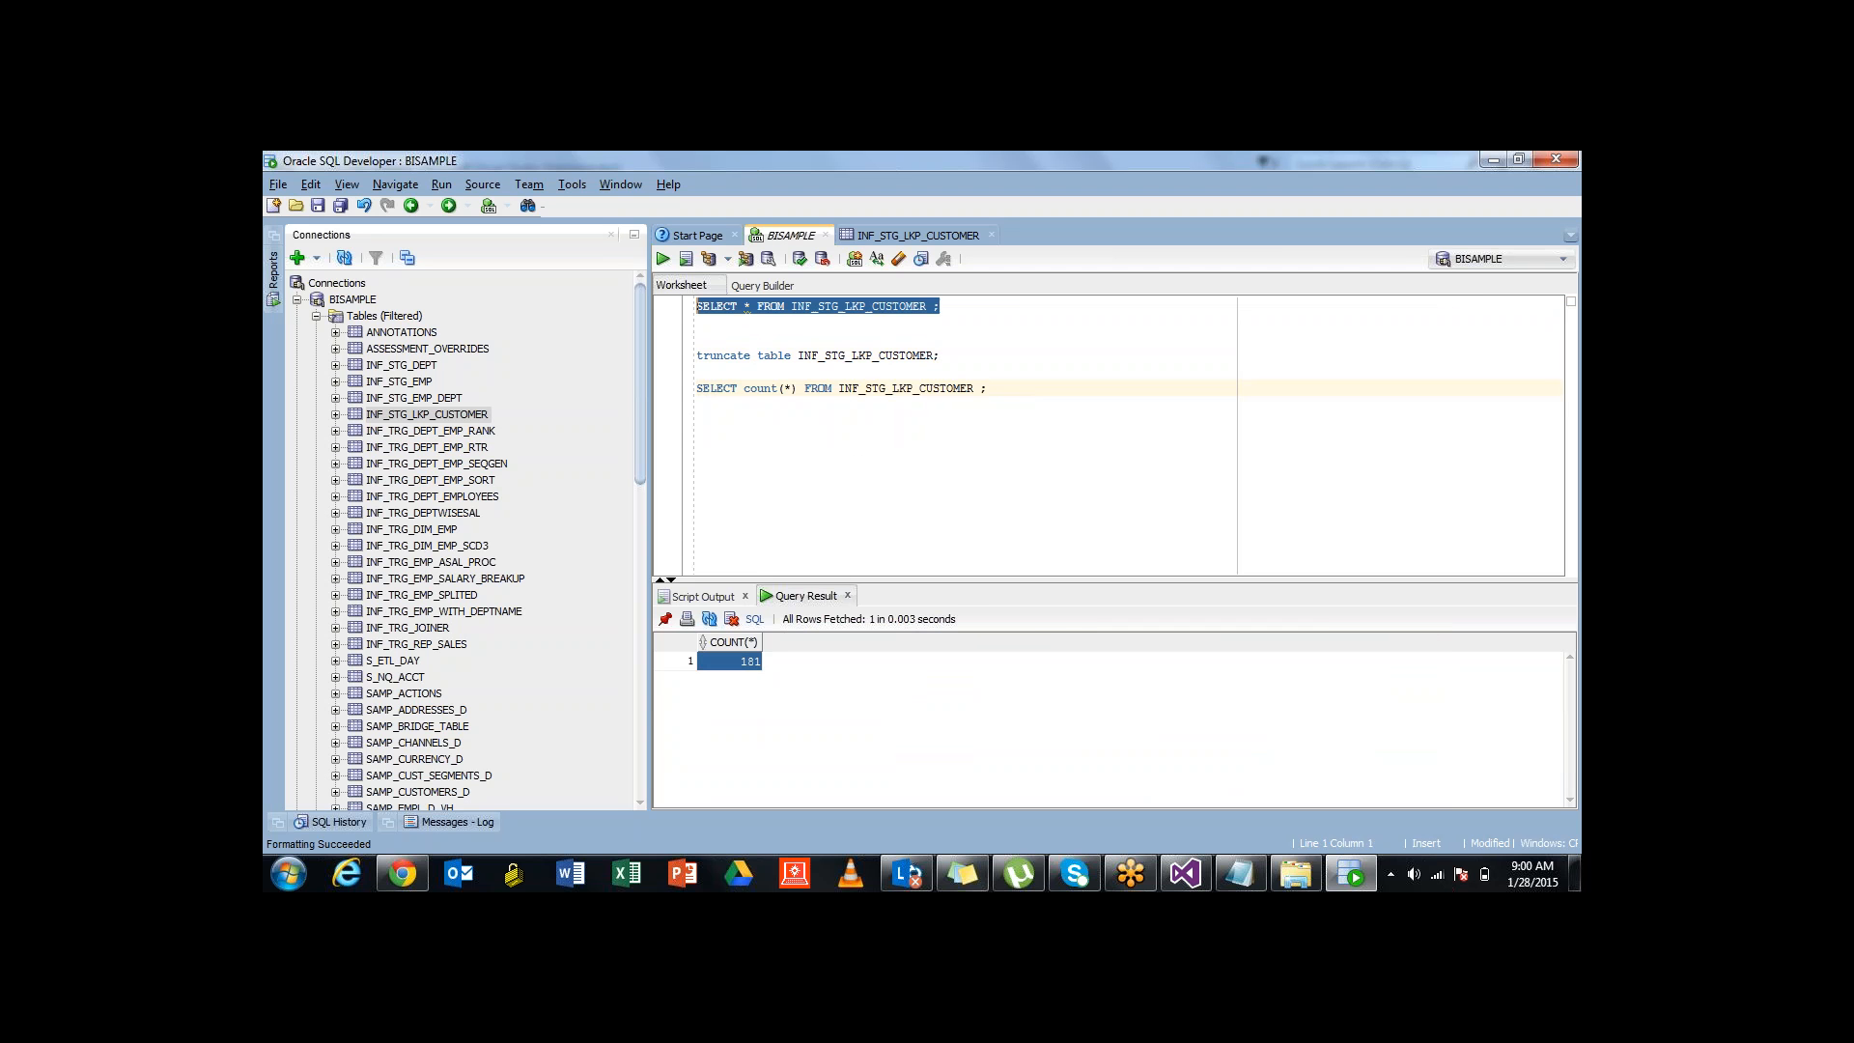
pyautogui.hotkey('ctrl', 'Return')
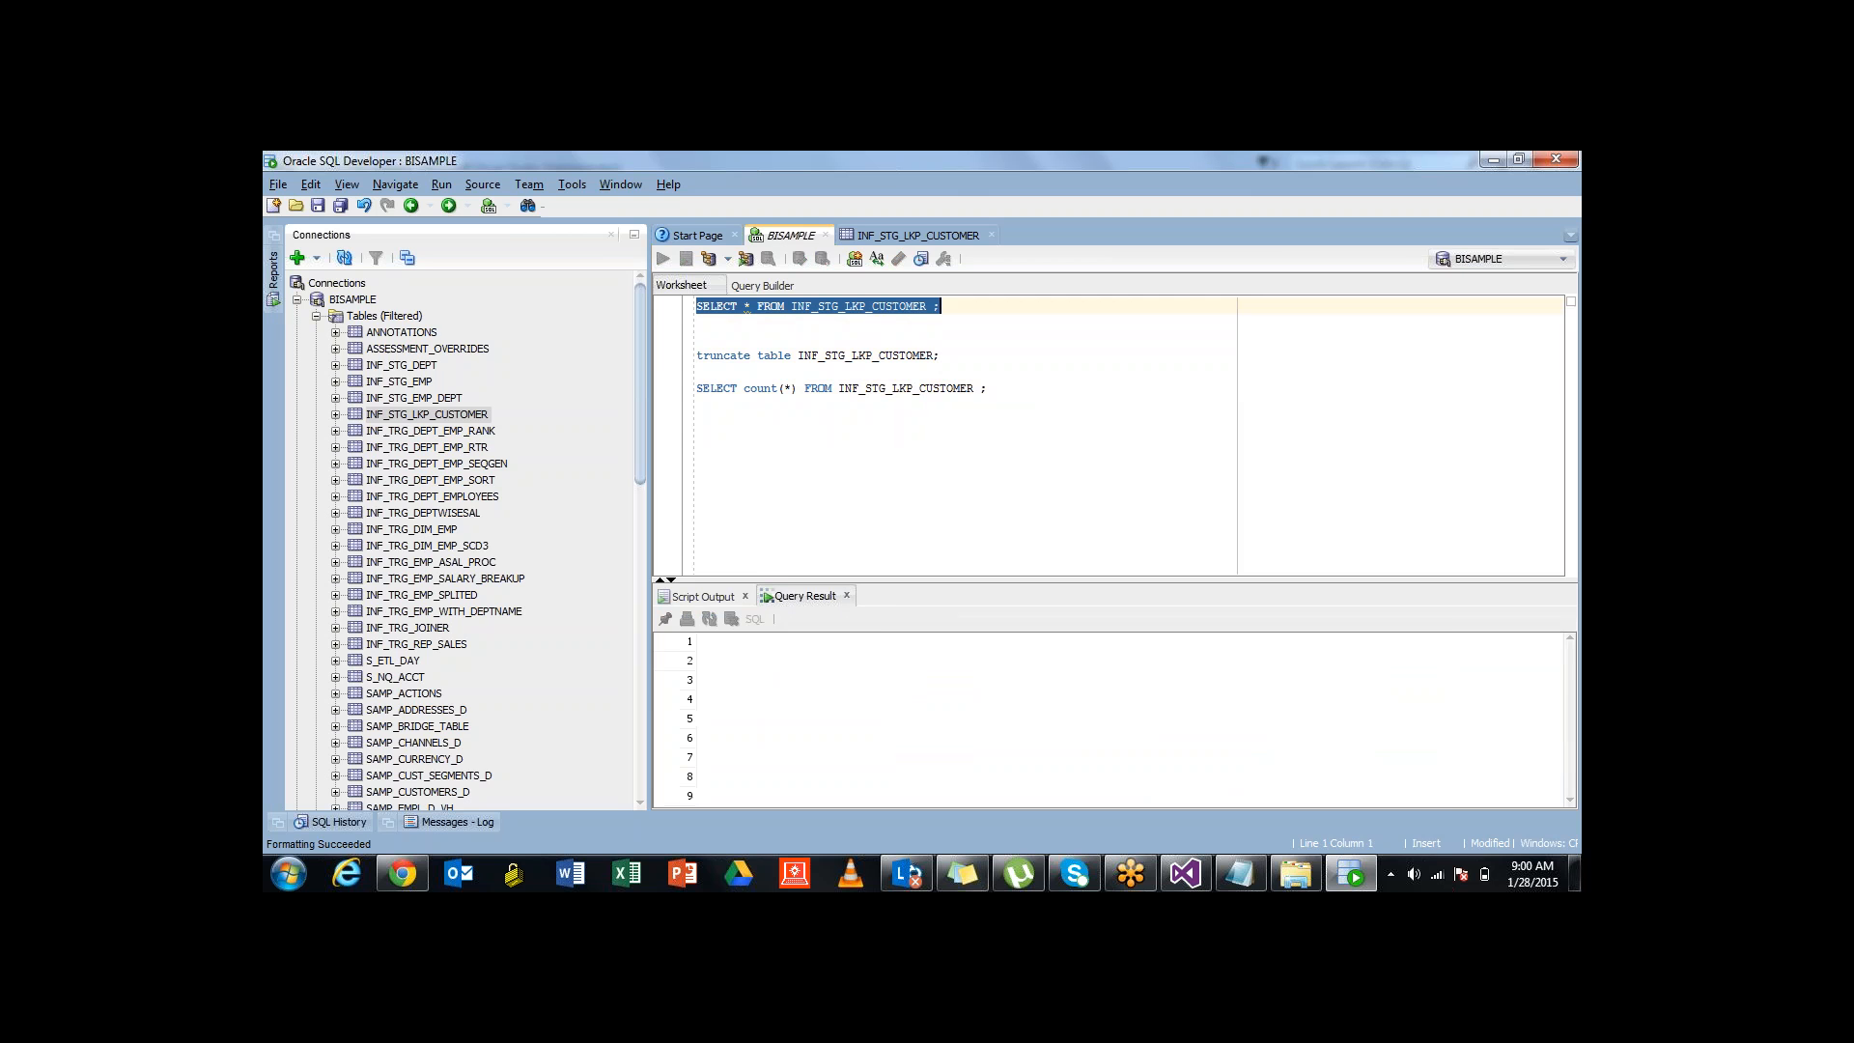
pyautogui.click(402, 874)
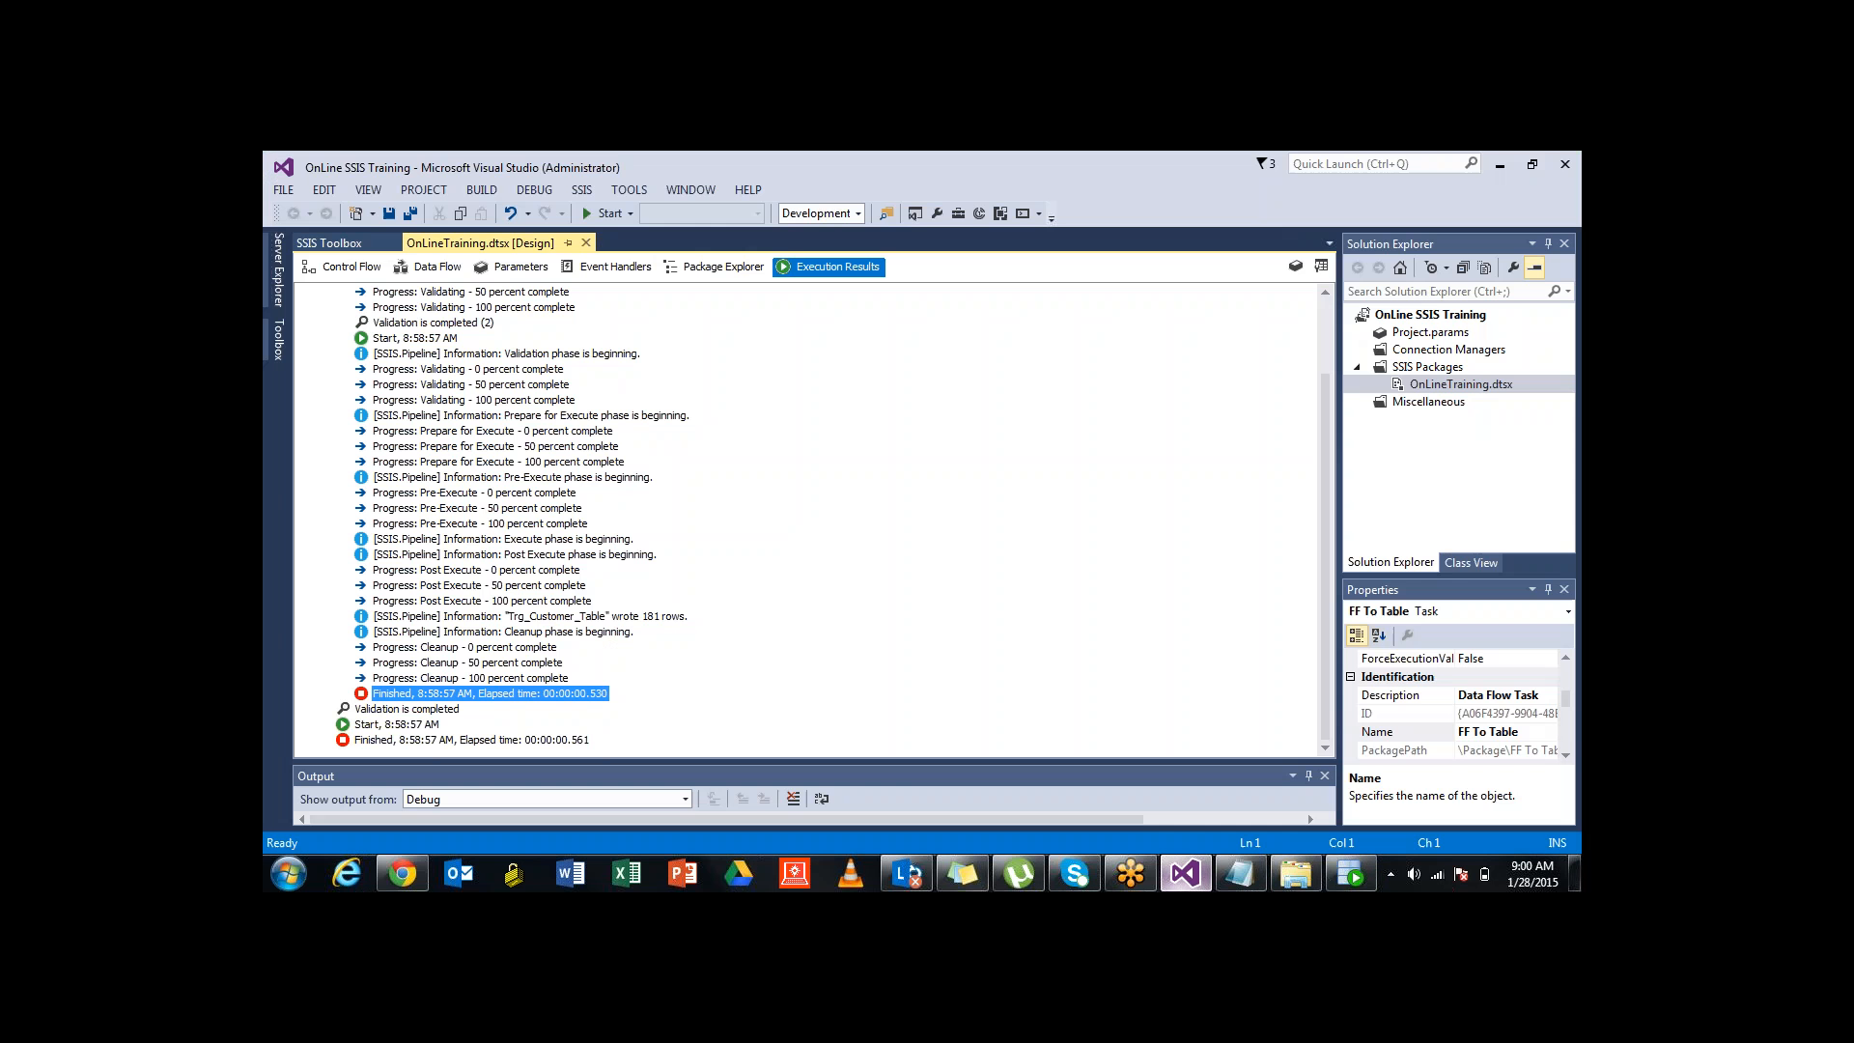
pyautogui.click(1186, 874)
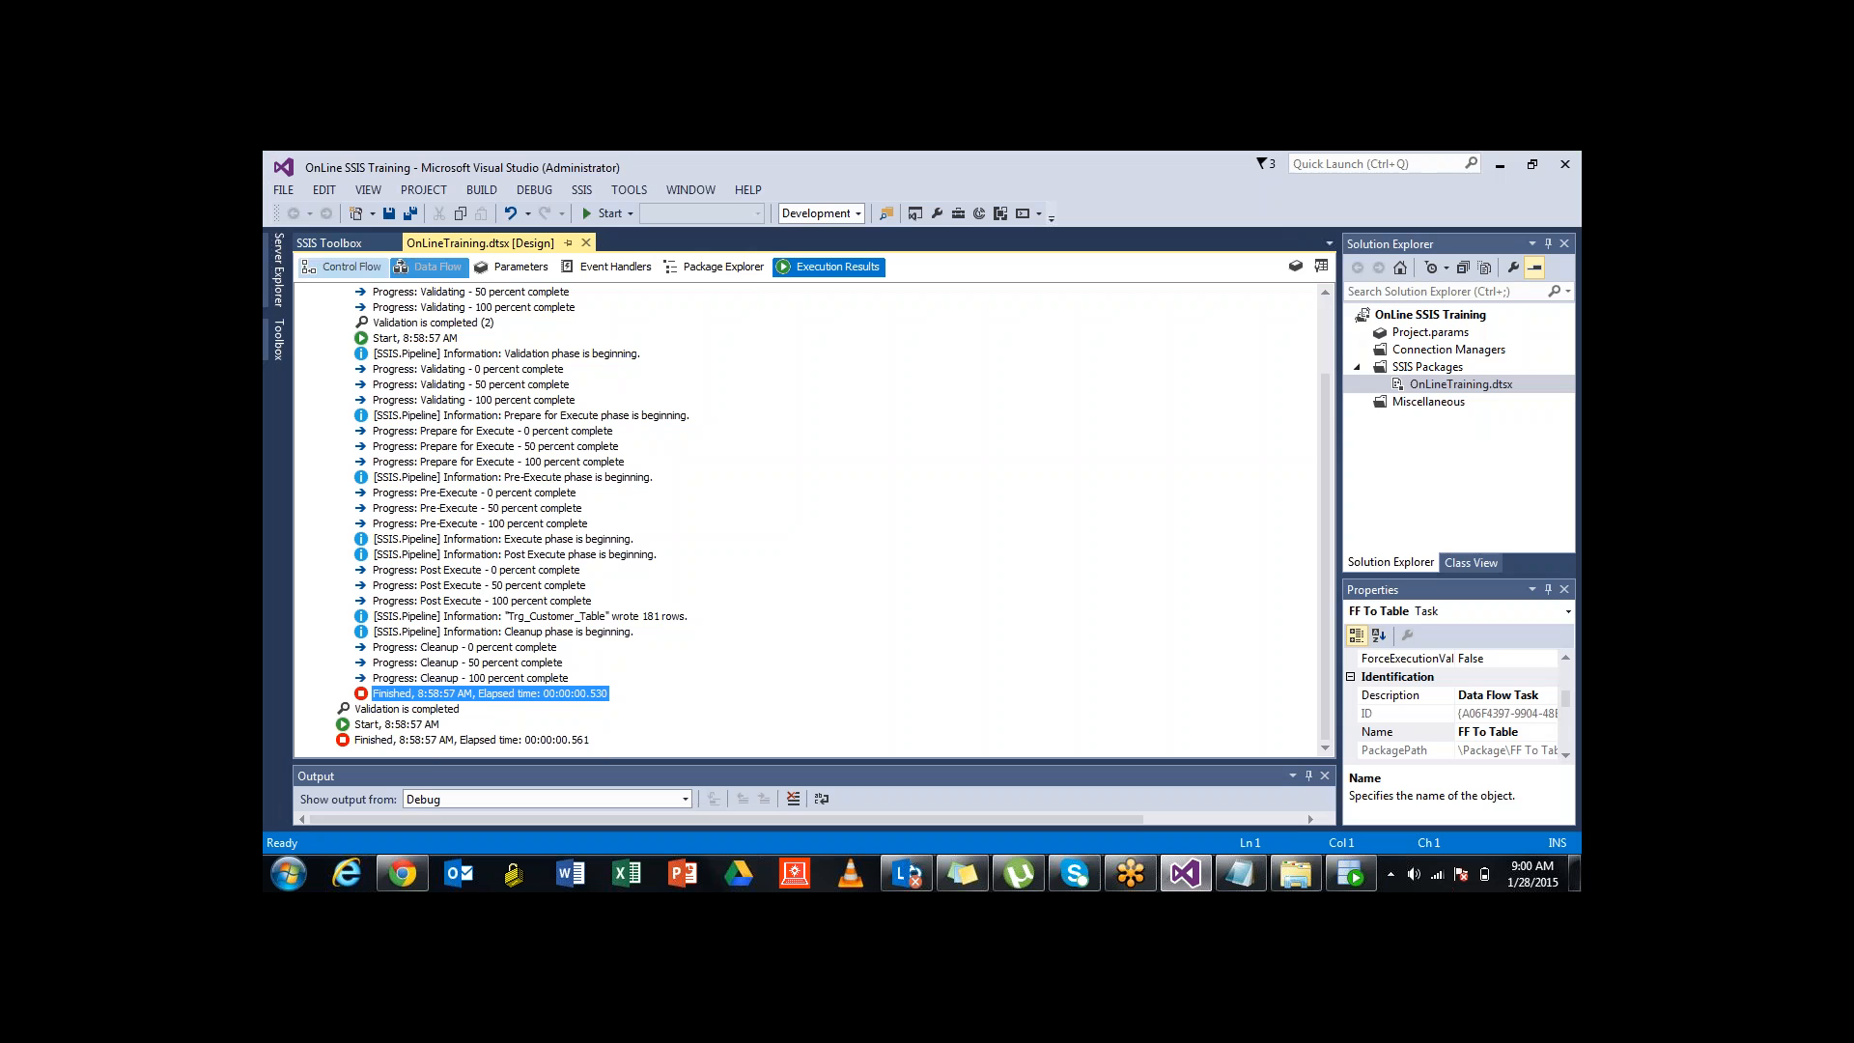
# On the Control Flow canvas, drag the FF To Table task further left
pyautogui.click(344, 268)
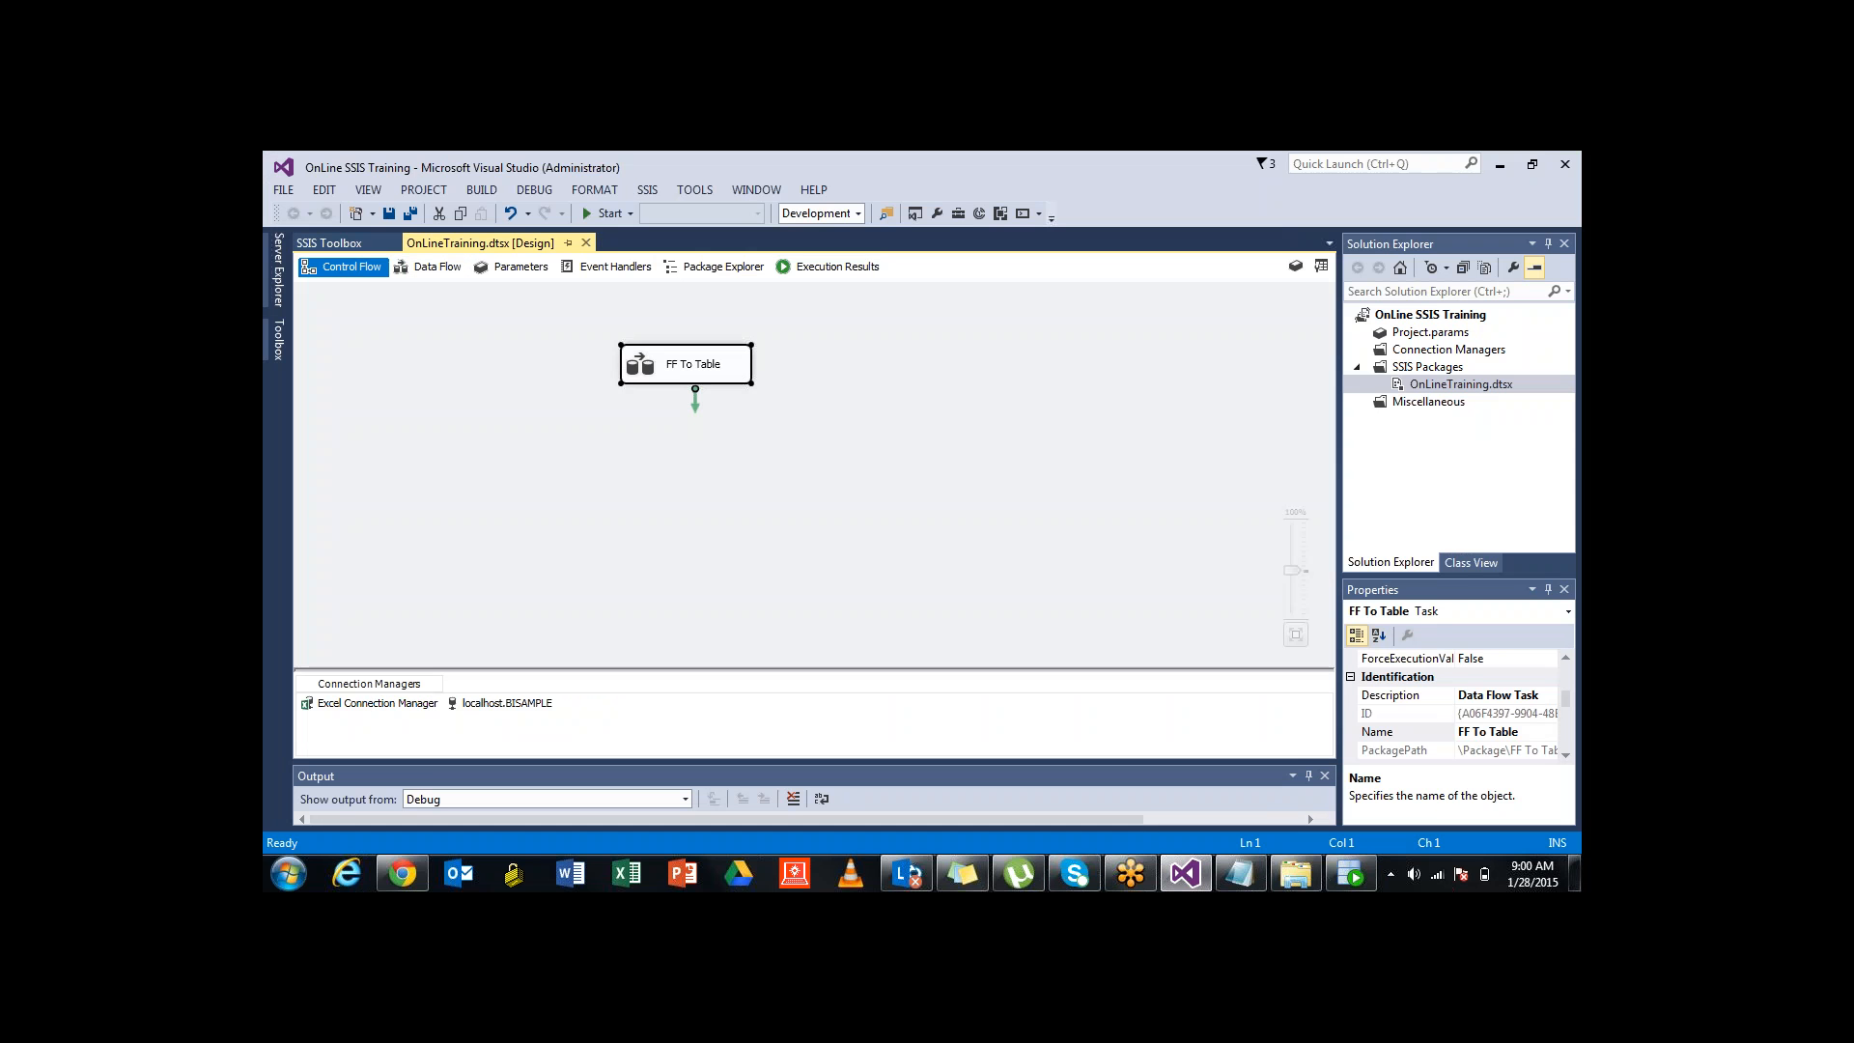
pyautogui.click(627, 474)
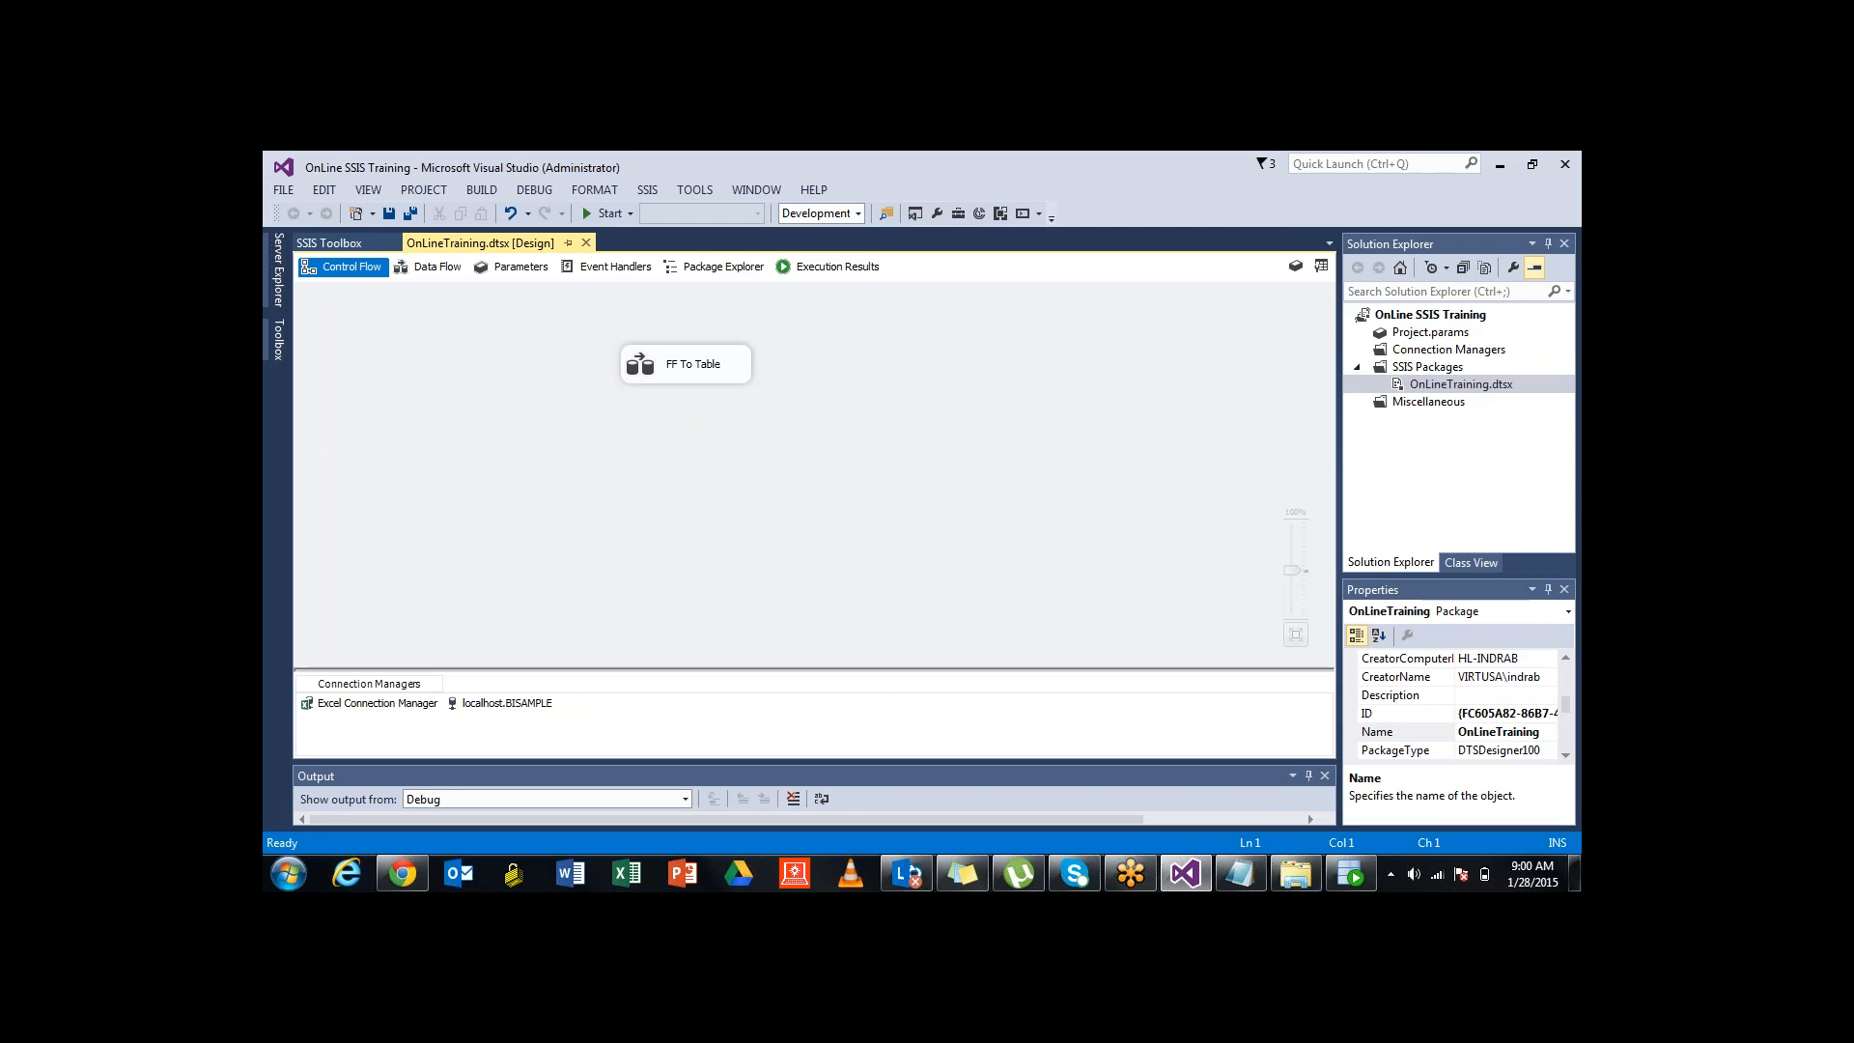
pyautogui.moveTo(676, 364); pyautogui.dragTo(497, 358)
pyautogui.click(599, 454)
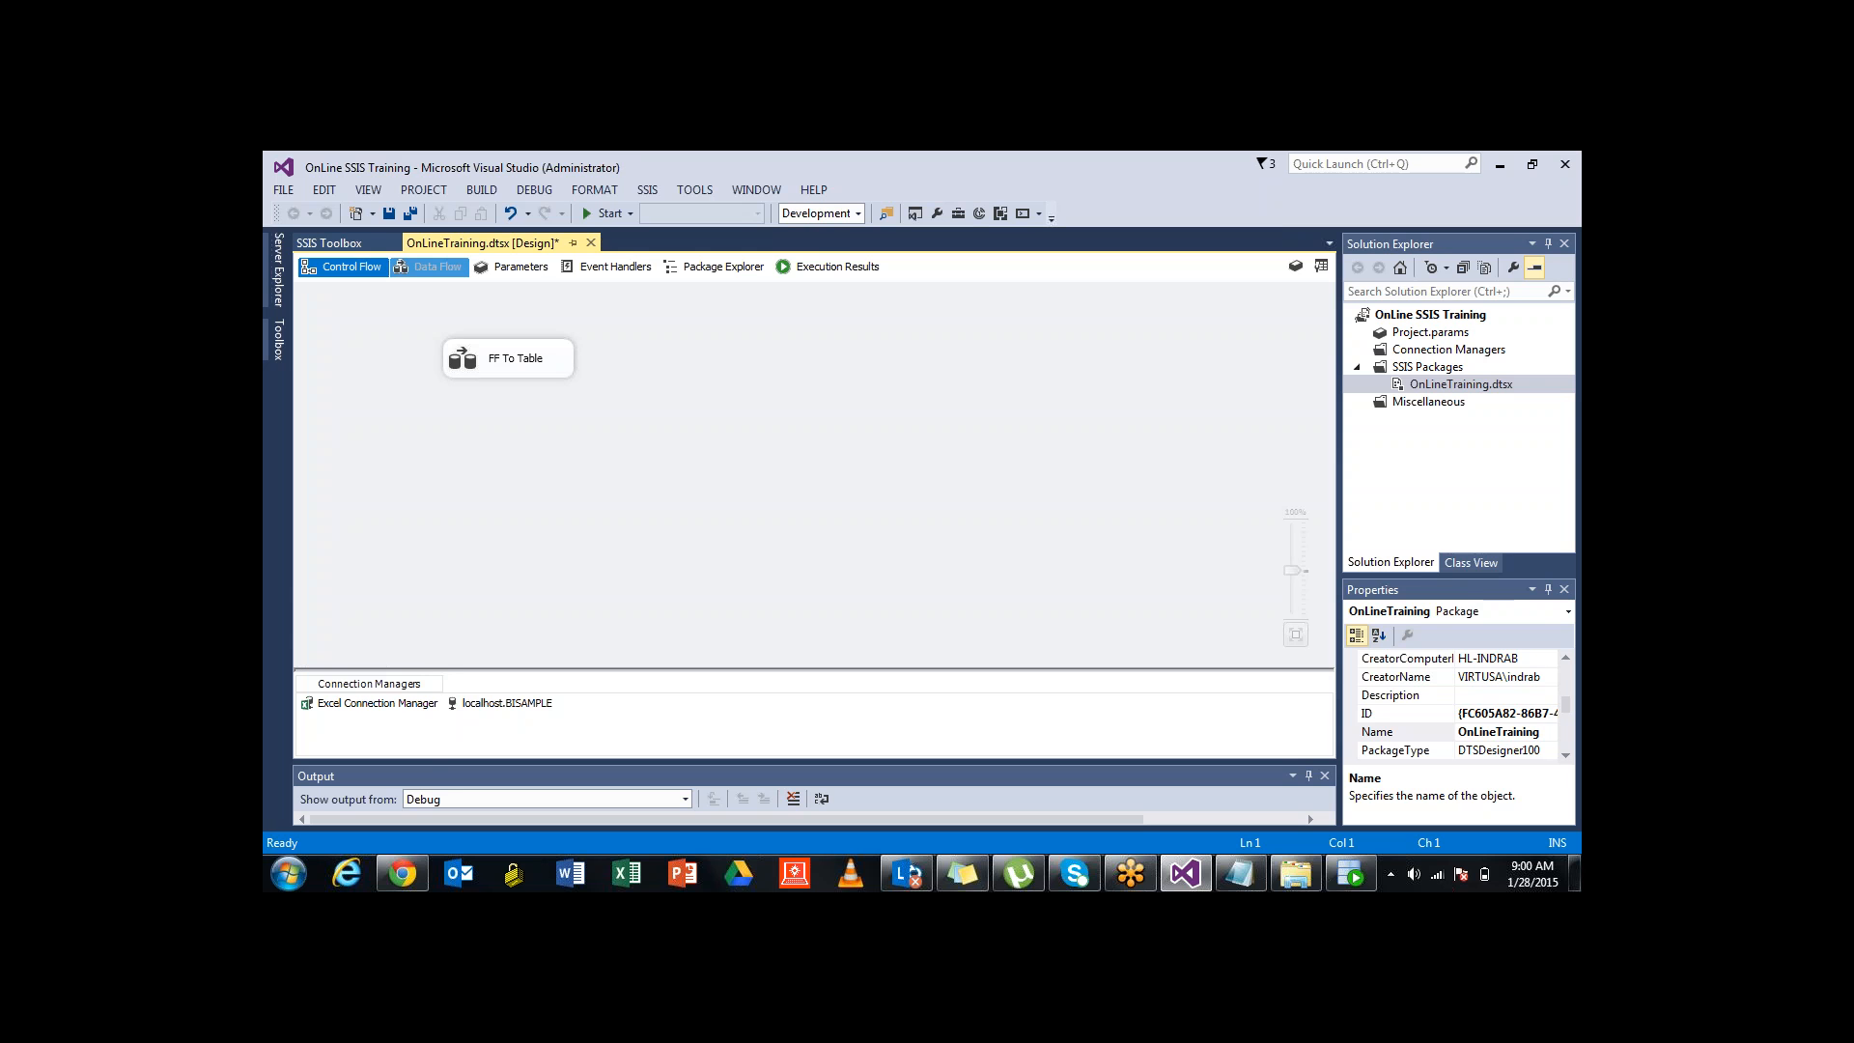
# Review Src_Customer_XLS_File's columns and preview the CUSTOMERS sheet rows, then cancel the editor
pyautogui.click(429, 267)
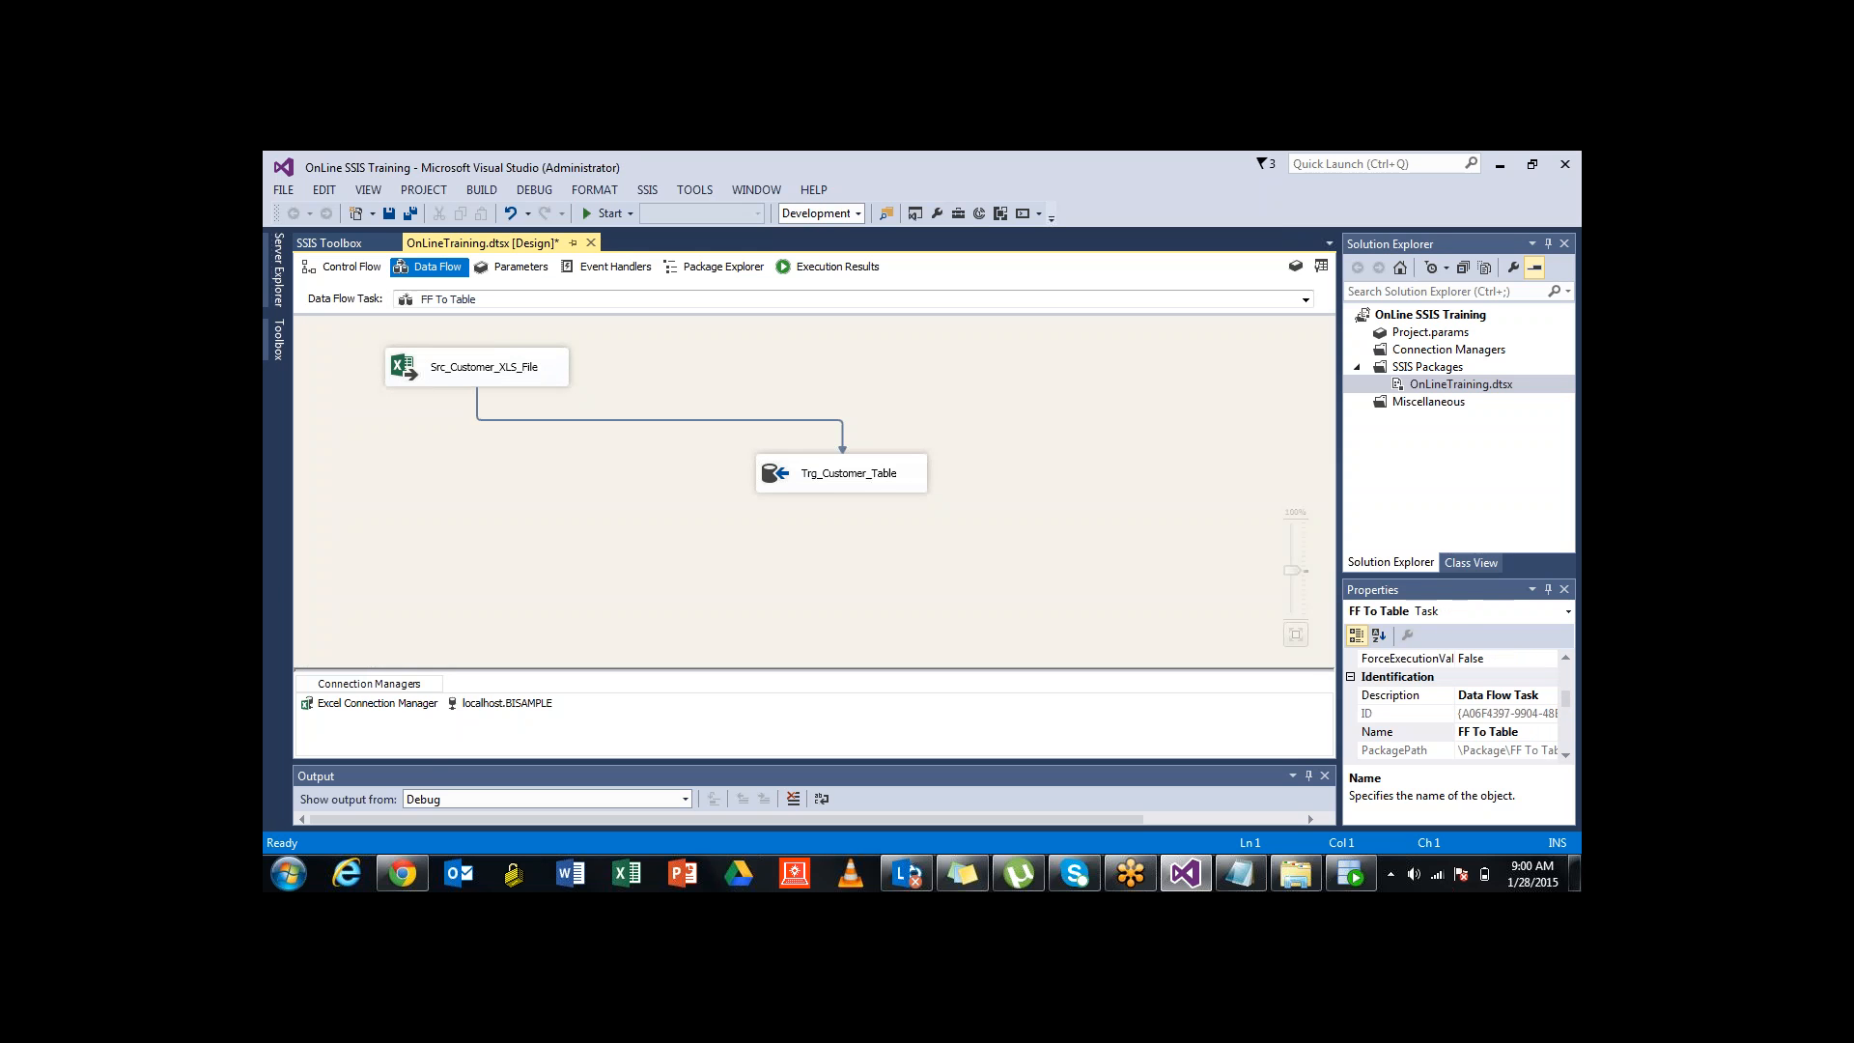
pyautogui.doubleClick(483, 367)
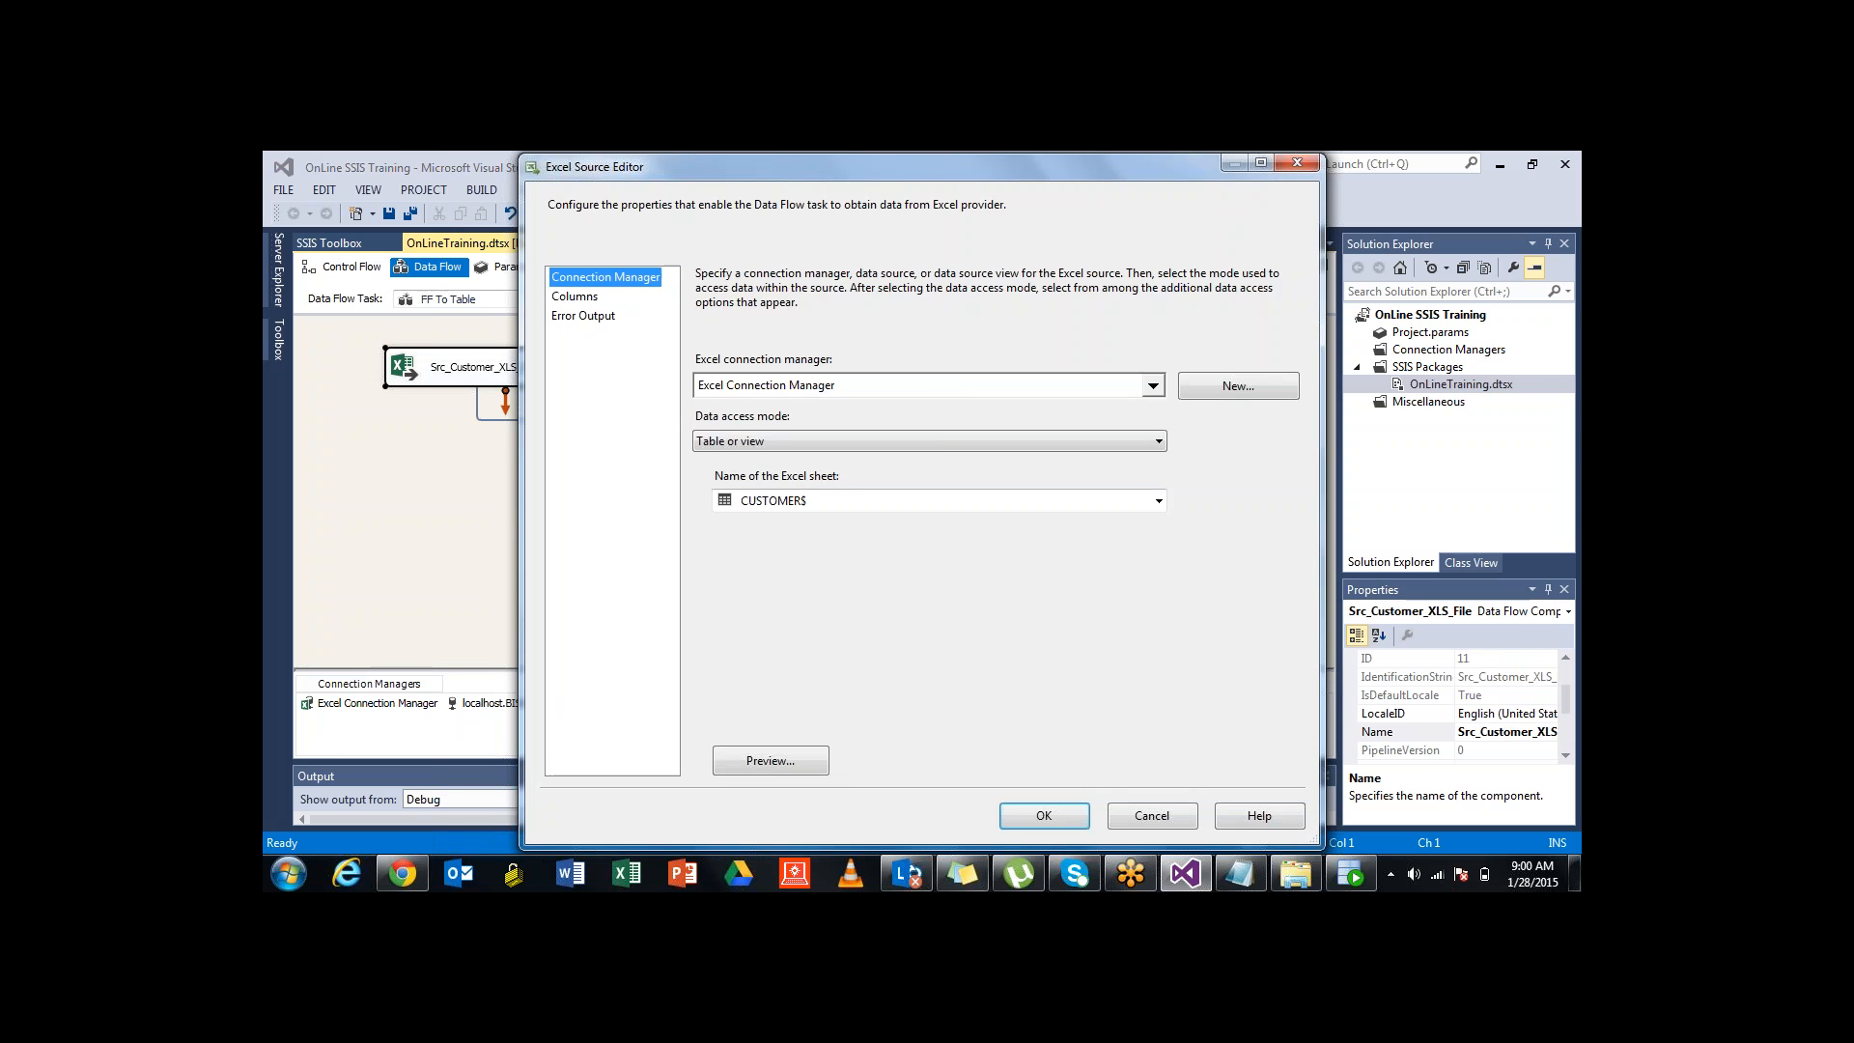
pyautogui.click(575, 297)
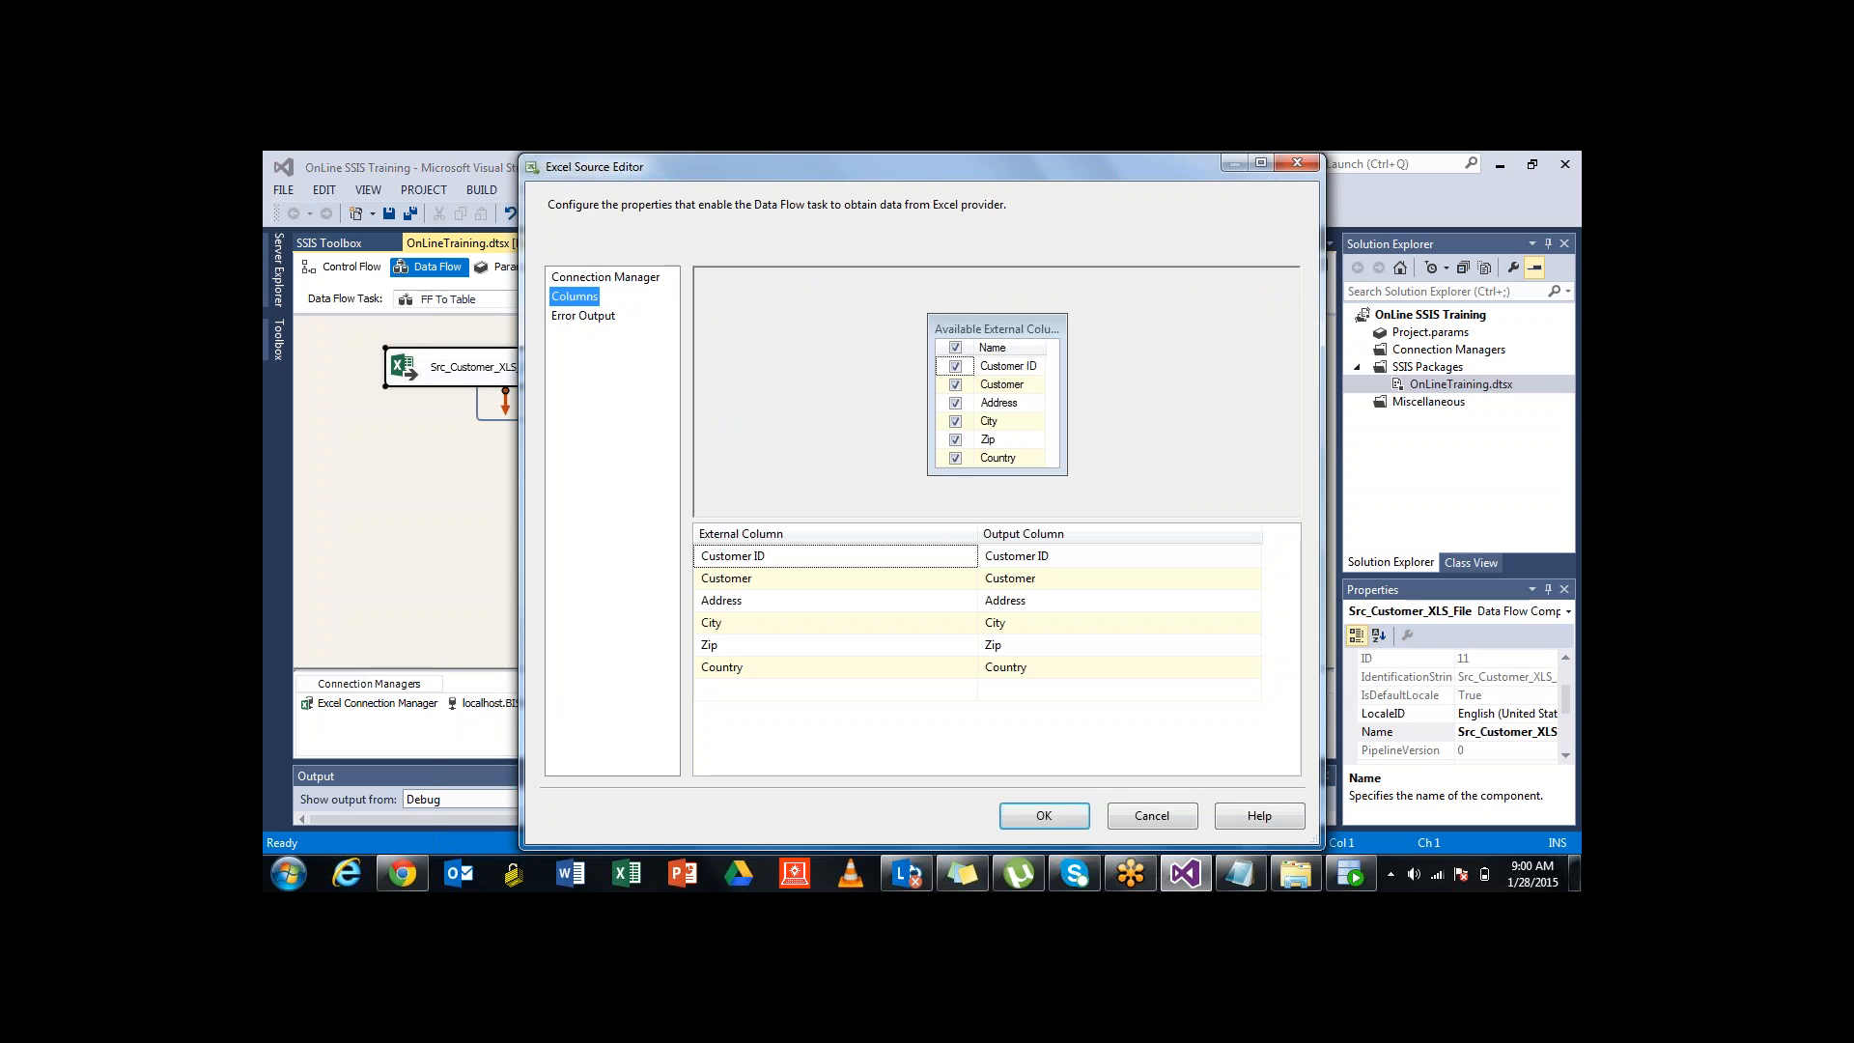
pyautogui.click(605, 277)
pyautogui.click(770, 760)
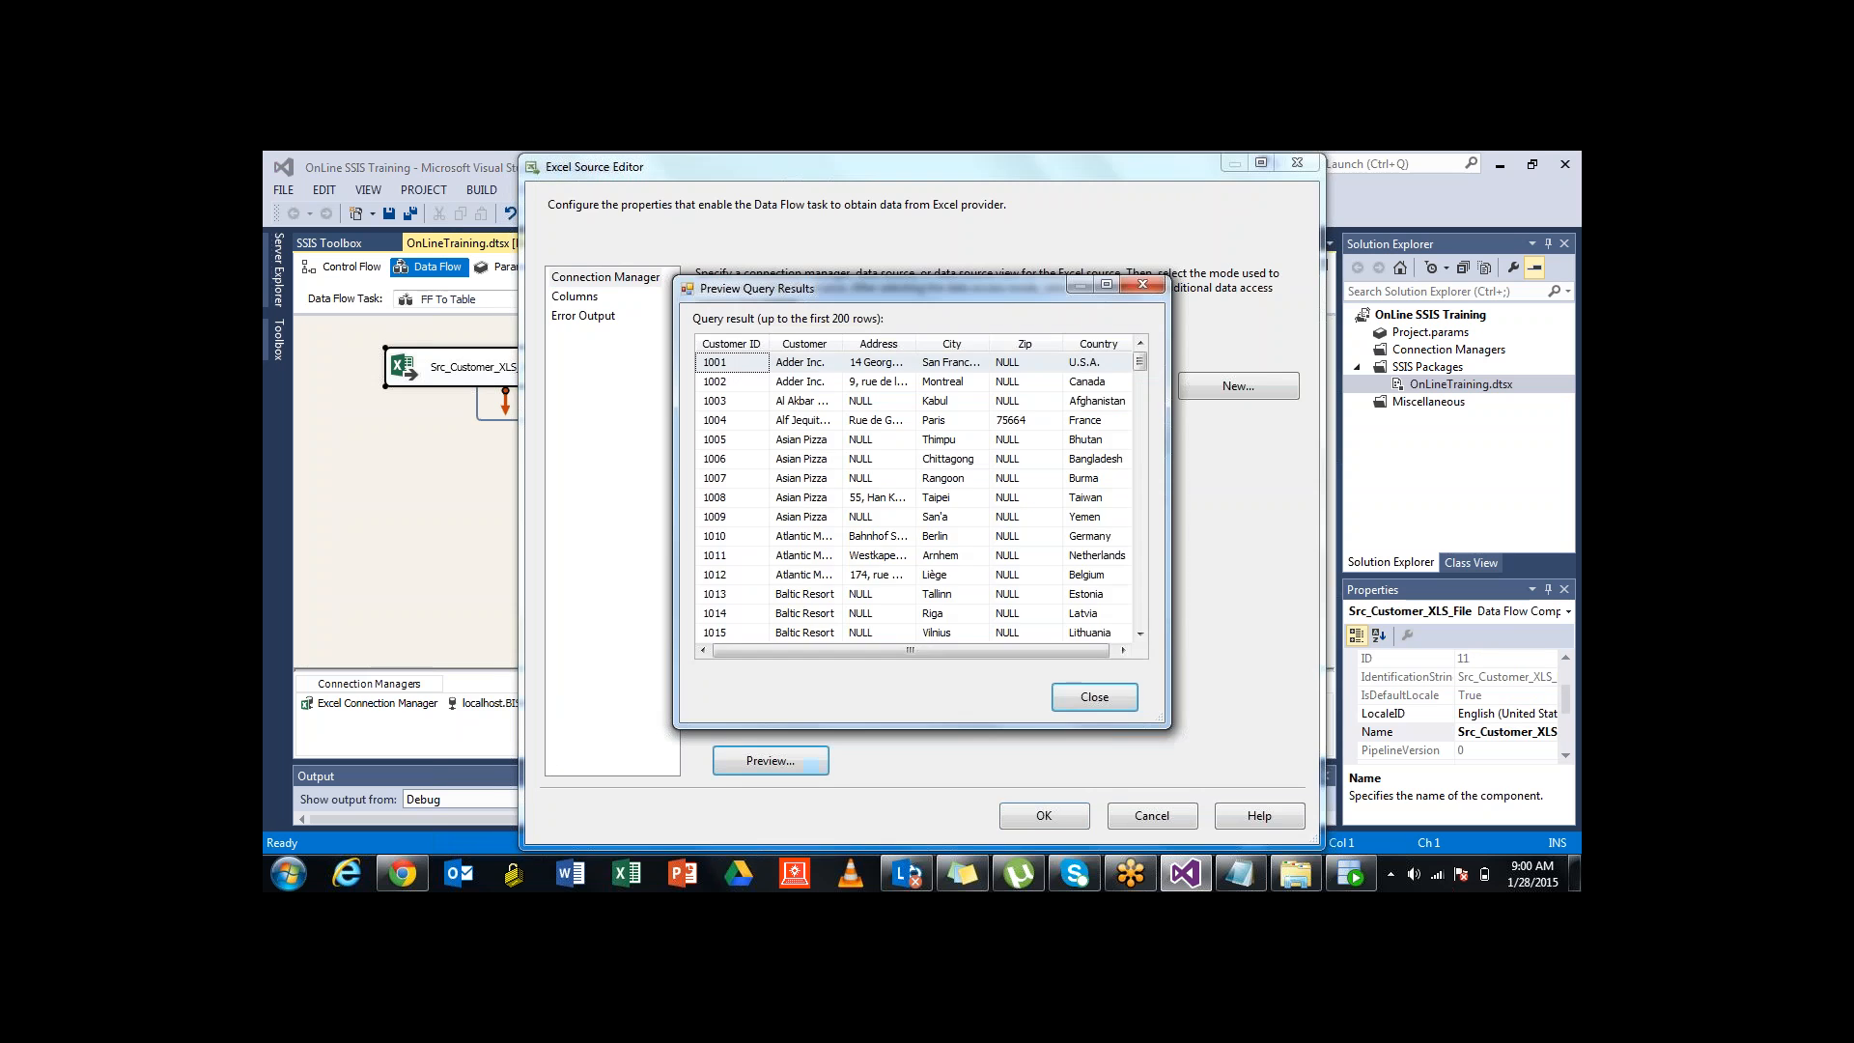
pyautogui.click(1094, 697)
pyautogui.click(1297, 162)
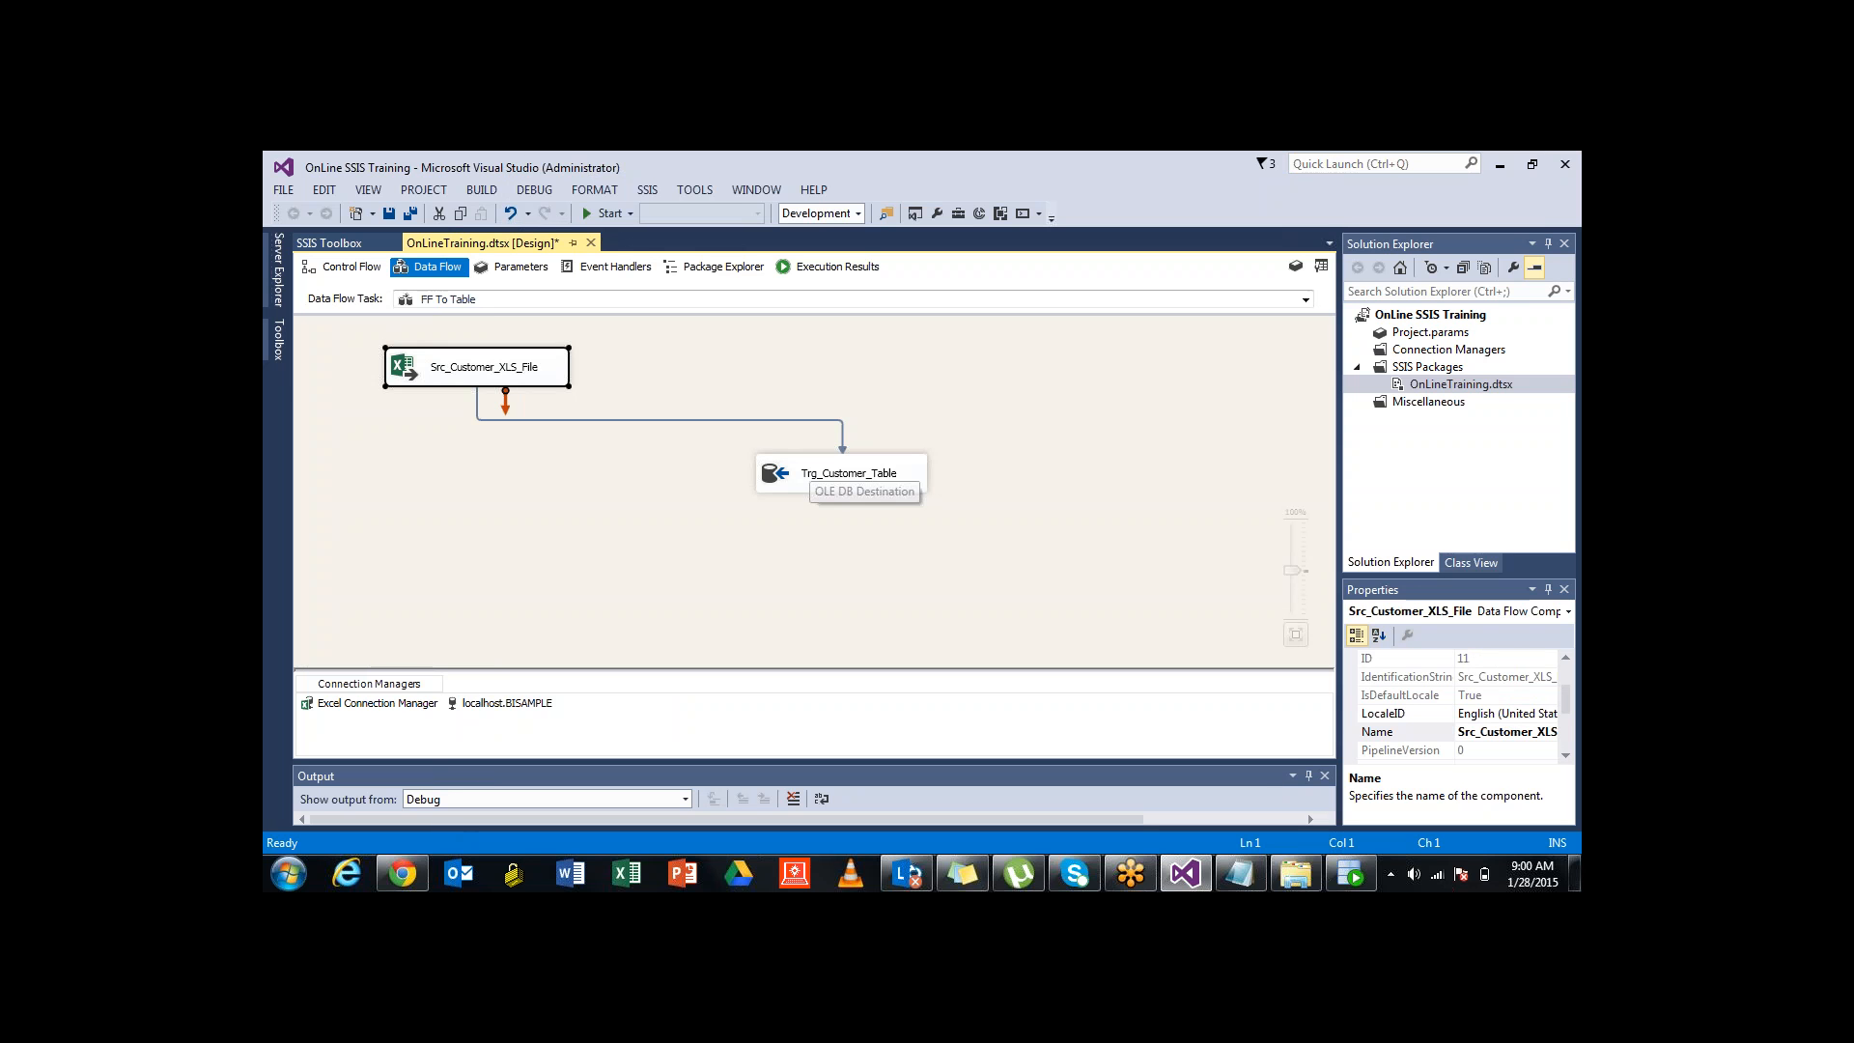
pyautogui.click(813, 470)
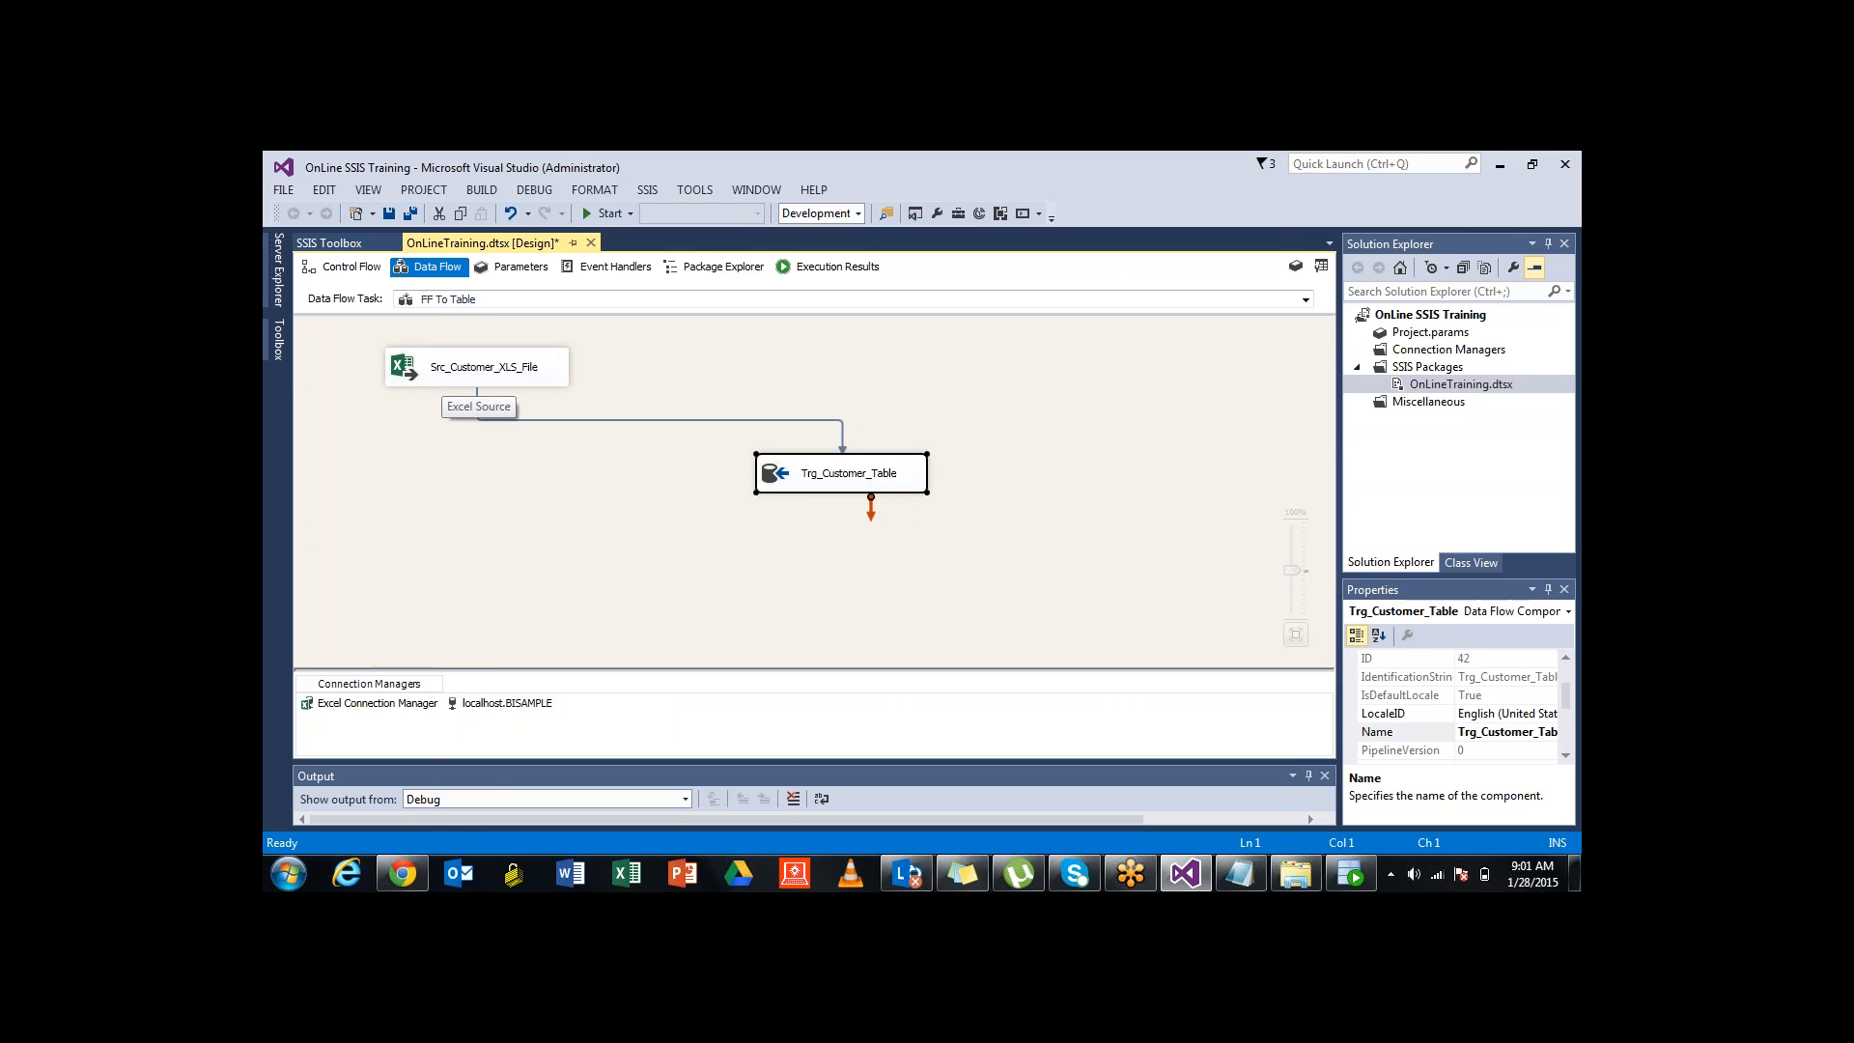
pyautogui.click(618, 512)
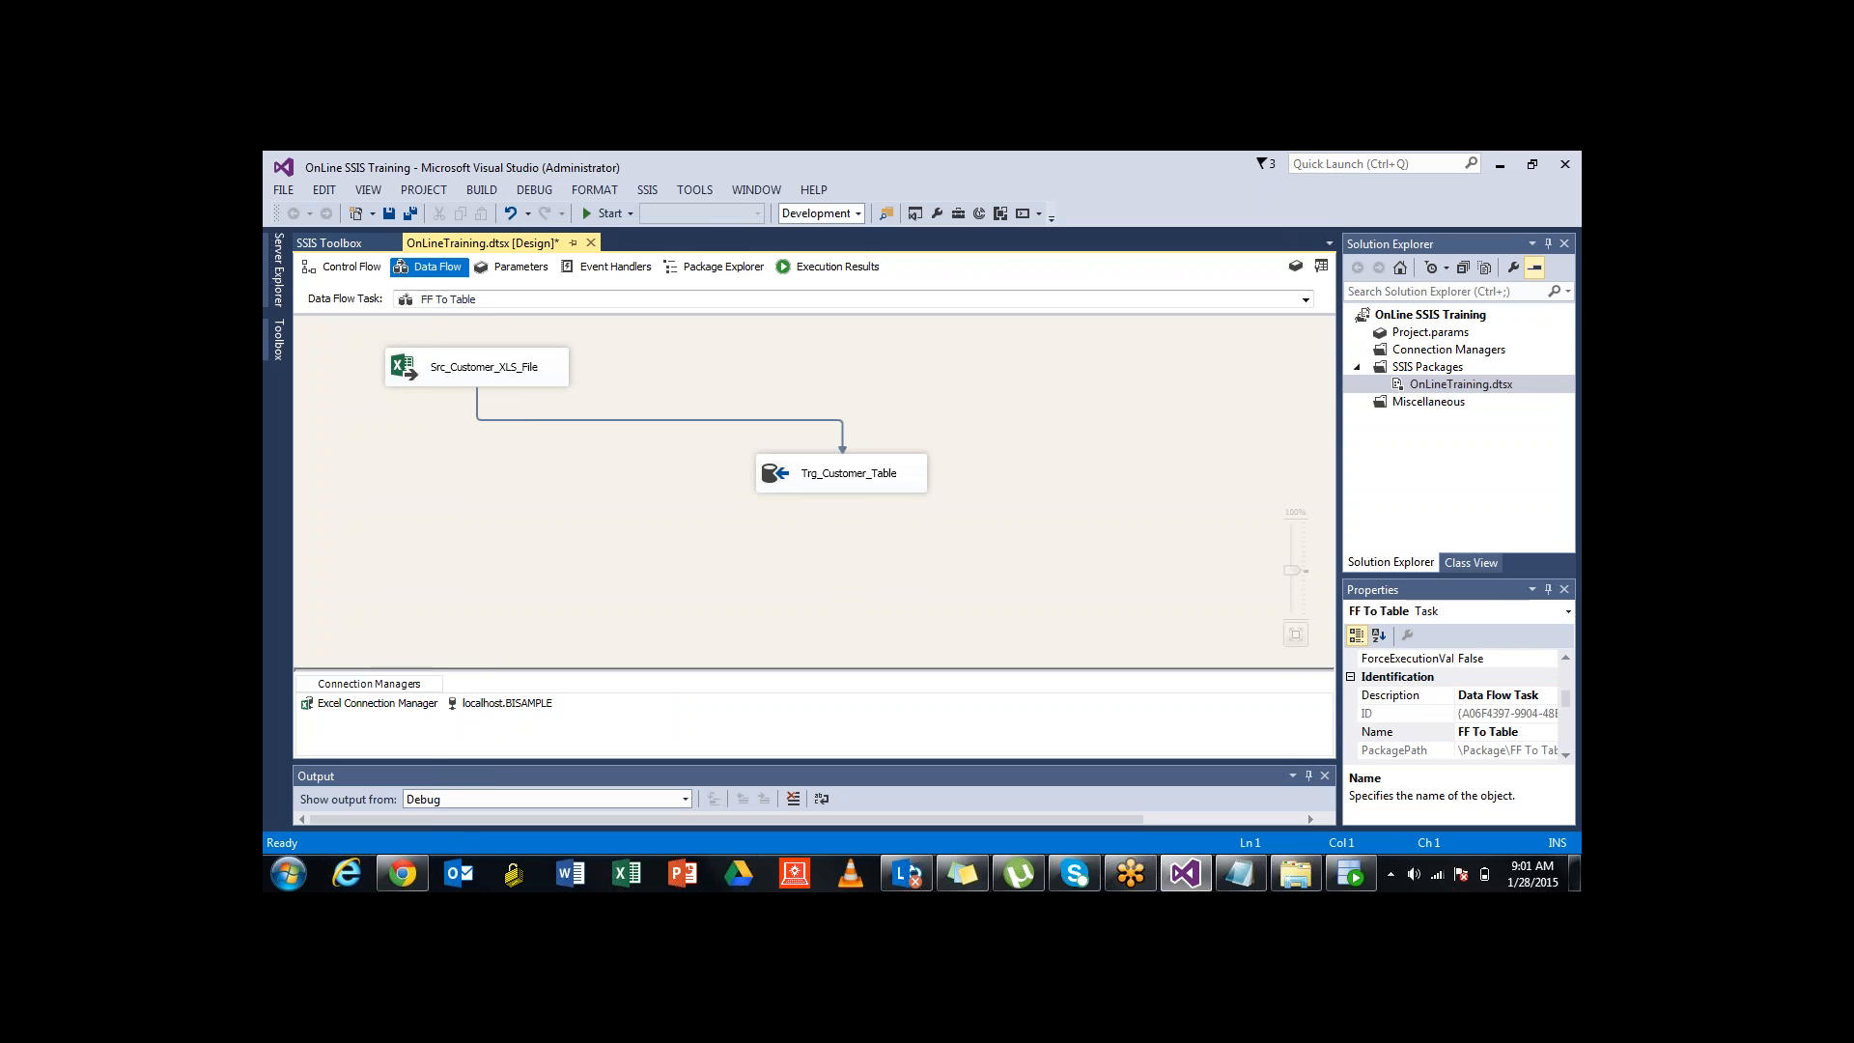
# Inspect the source-to-destination path's column metadata and data viewer settings
pyautogui.doubleClick(659, 420)
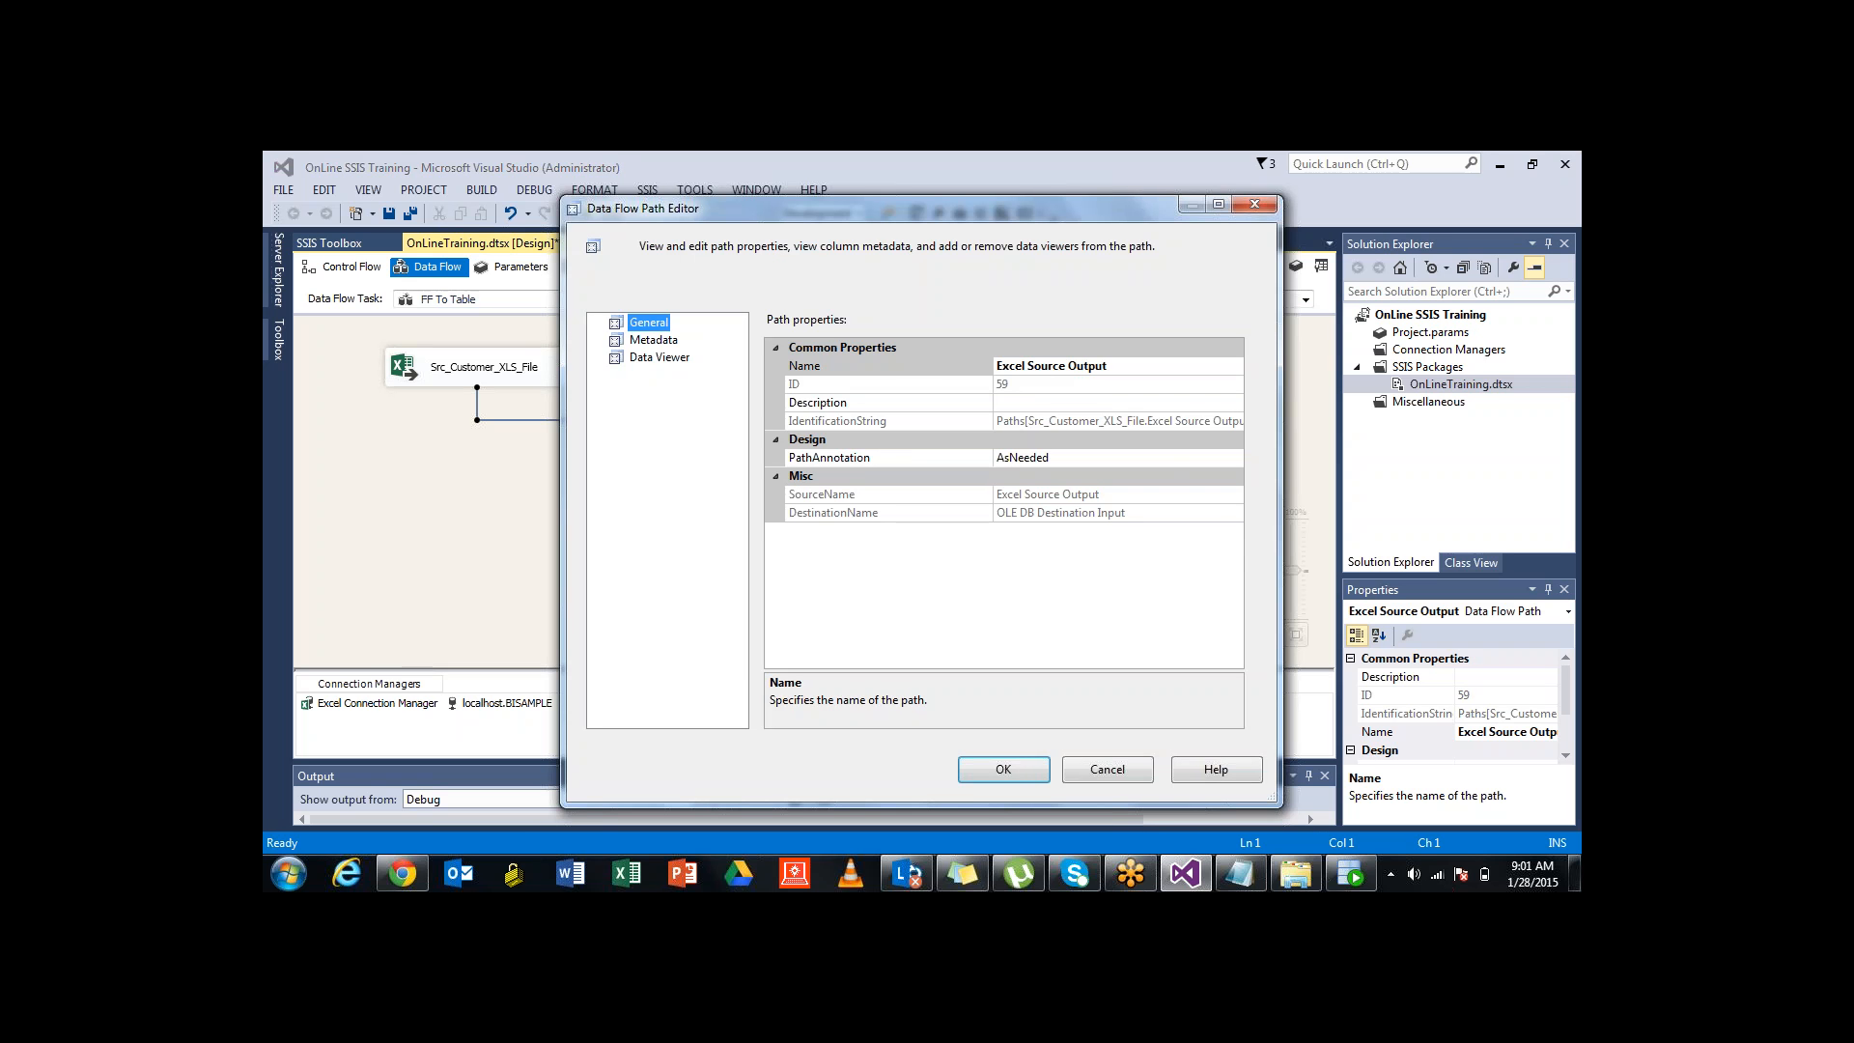
pyautogui.click(654, 340)
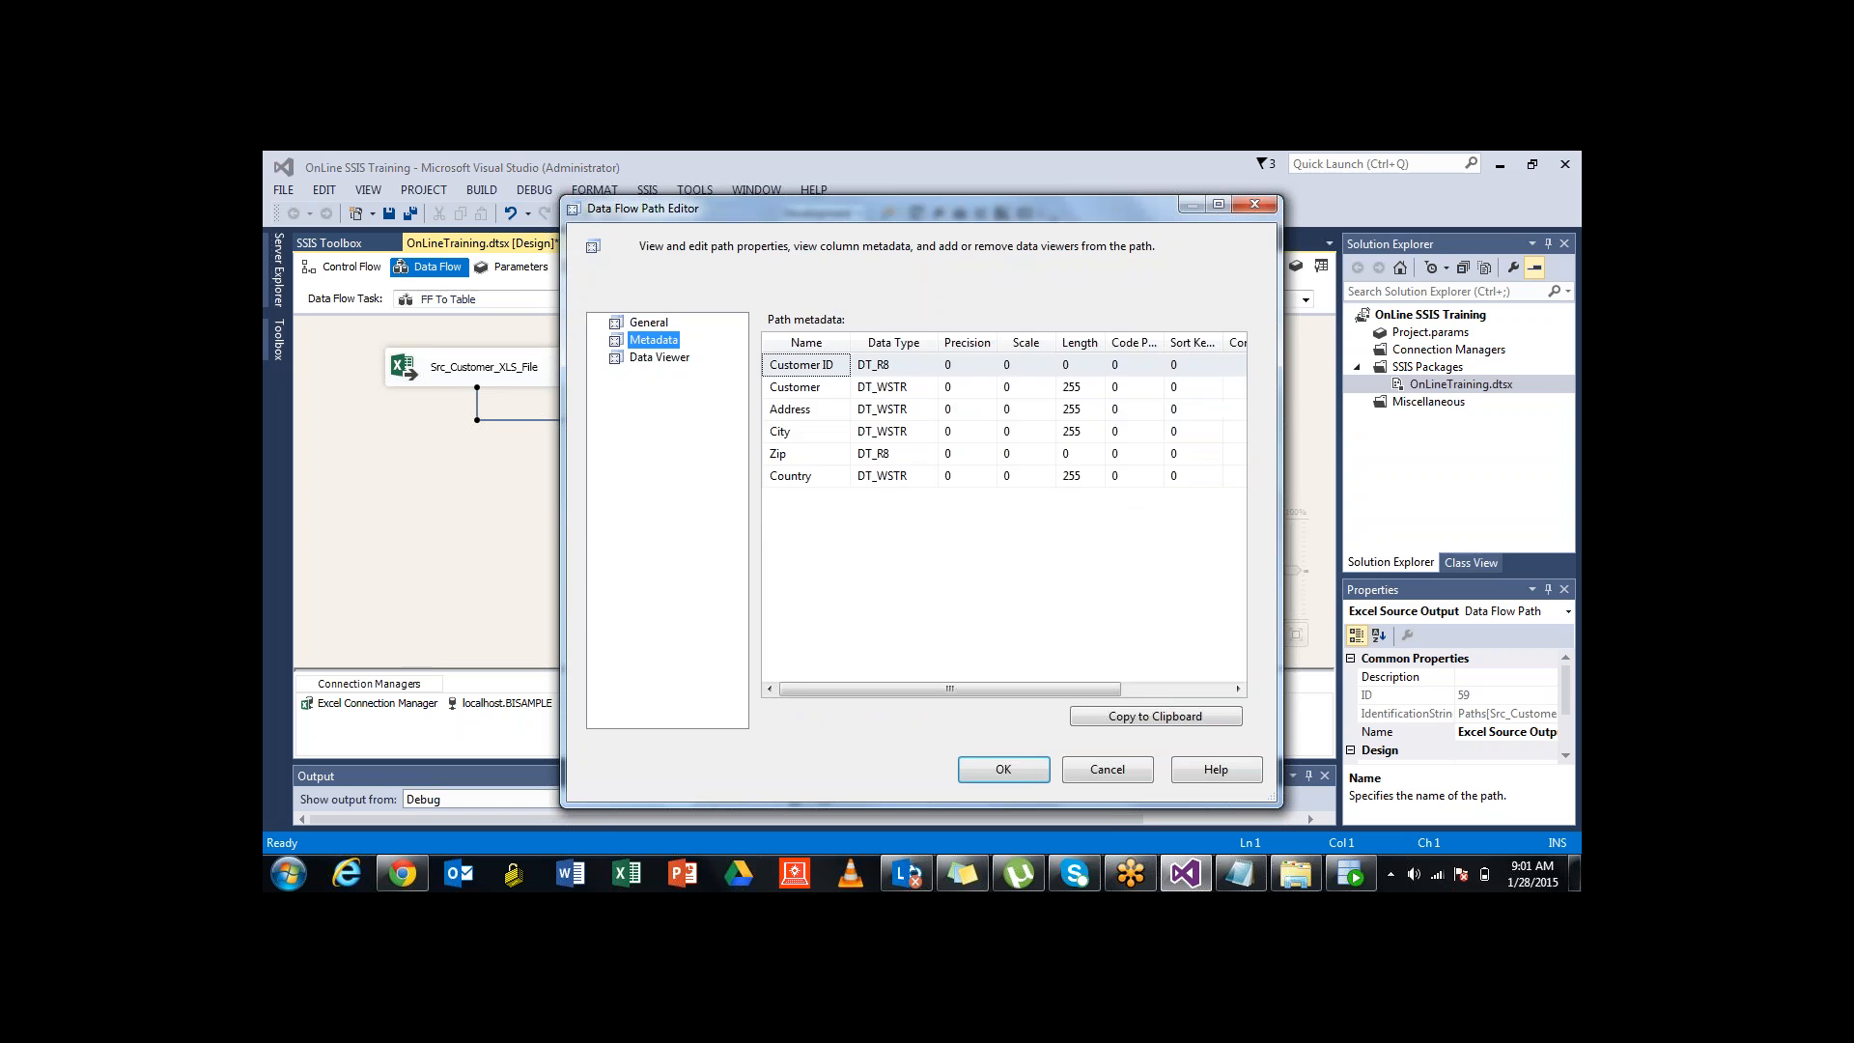
pyautogui.click(659, 357)
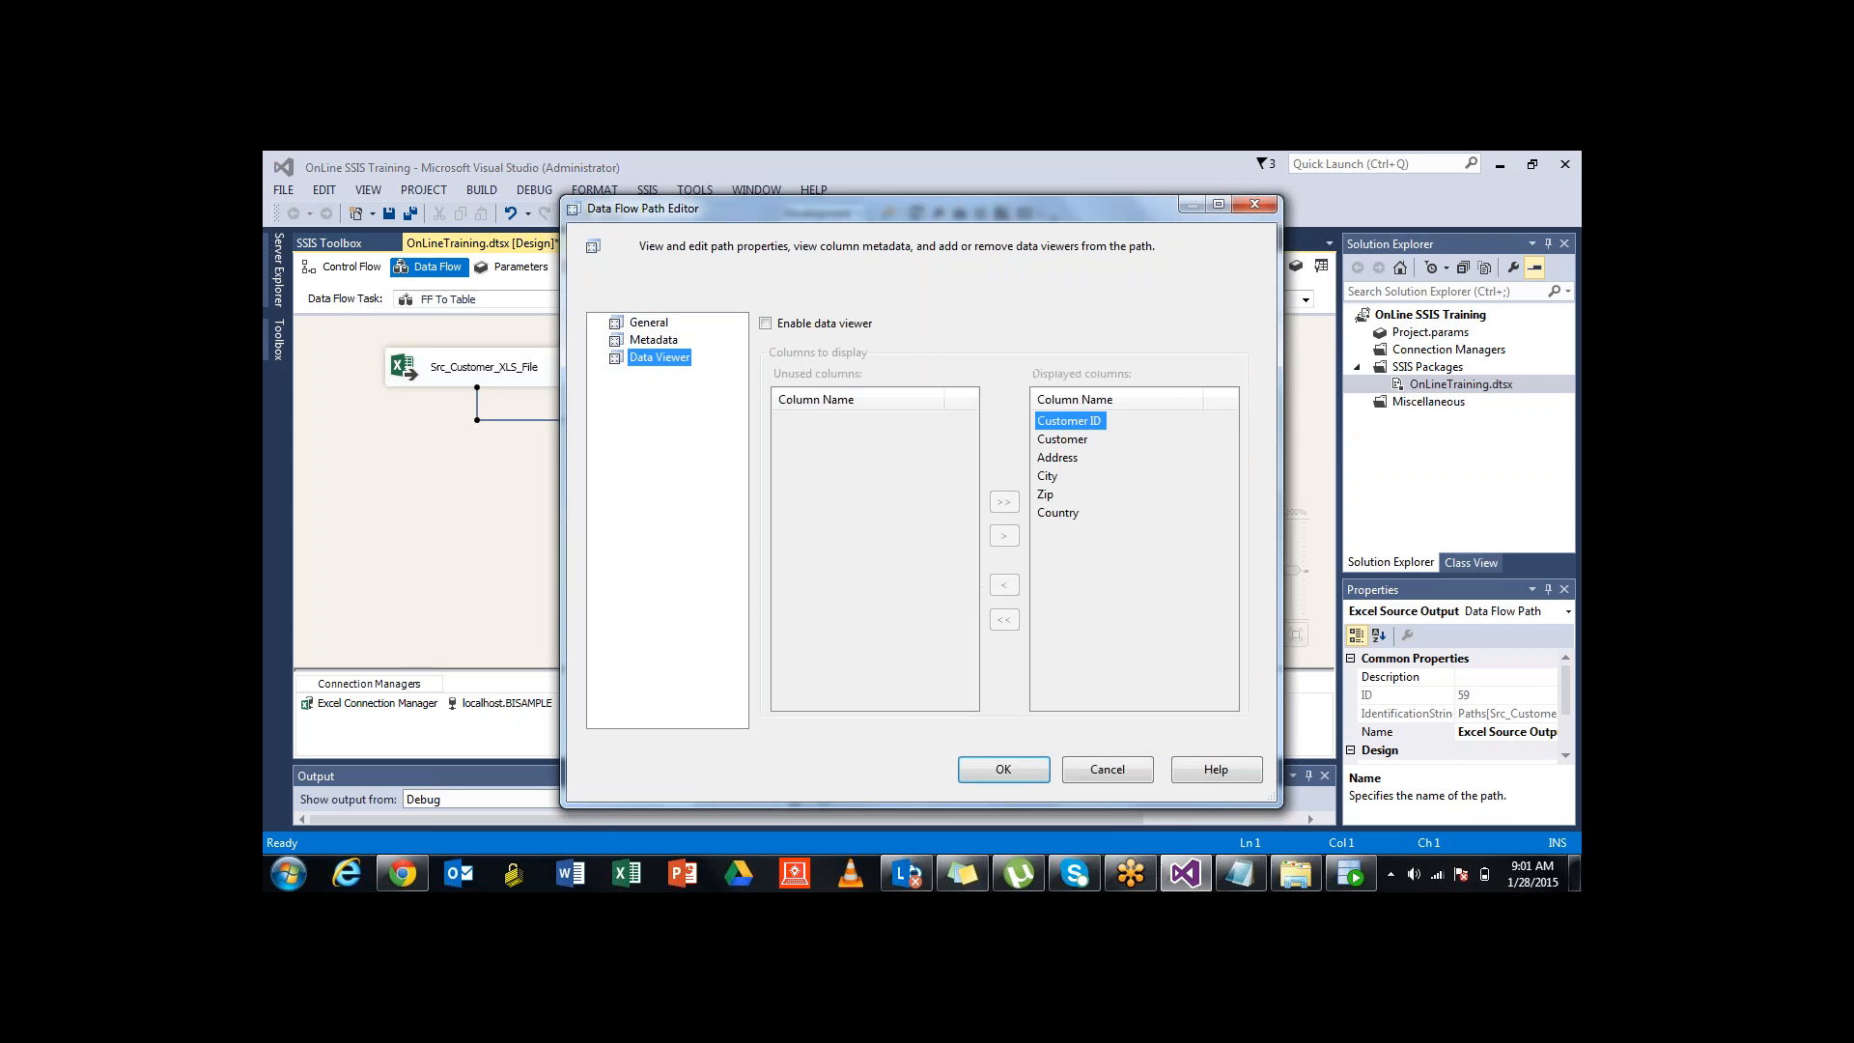
pyautogui.click(654, 340)
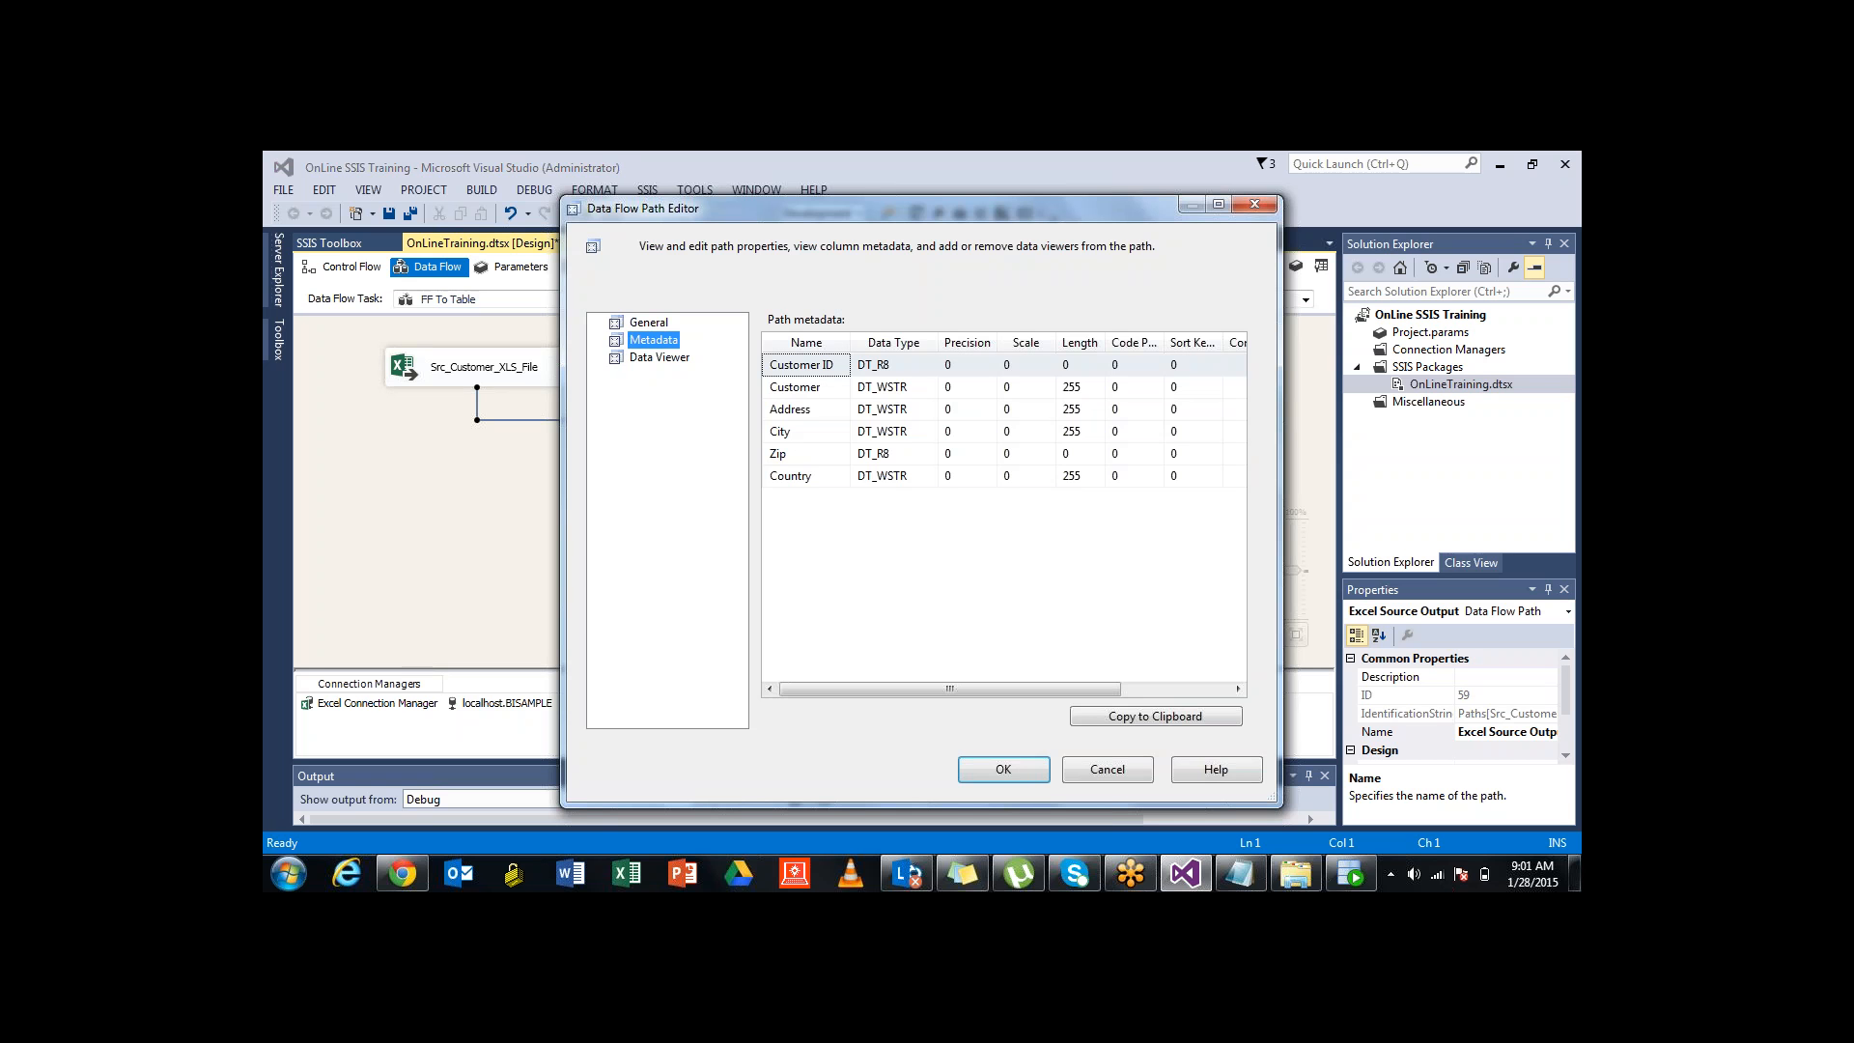
pyautogui.click(1255, 204)
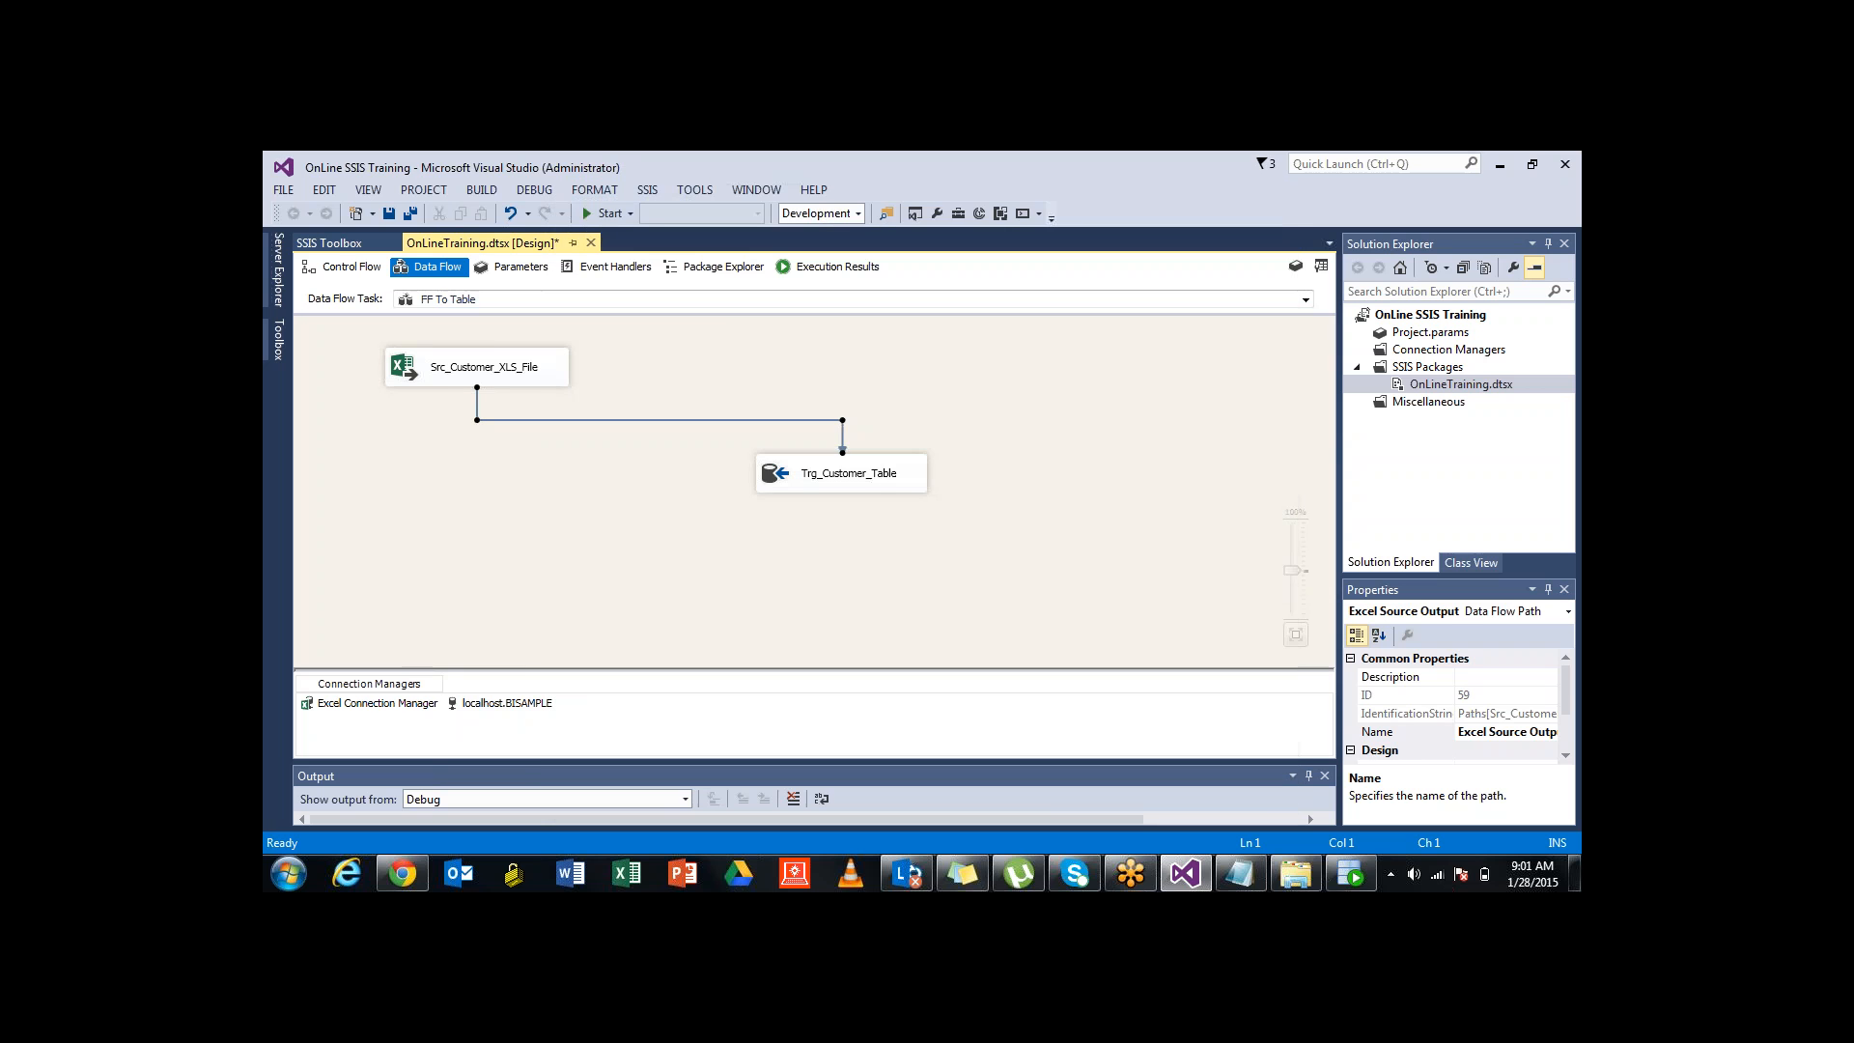
# Preview Trg_Customer_Table's existing INF_STG_LKP_CUSTOMER rows, then view its column mappings
pyautogui.doubleClick(850, 479)
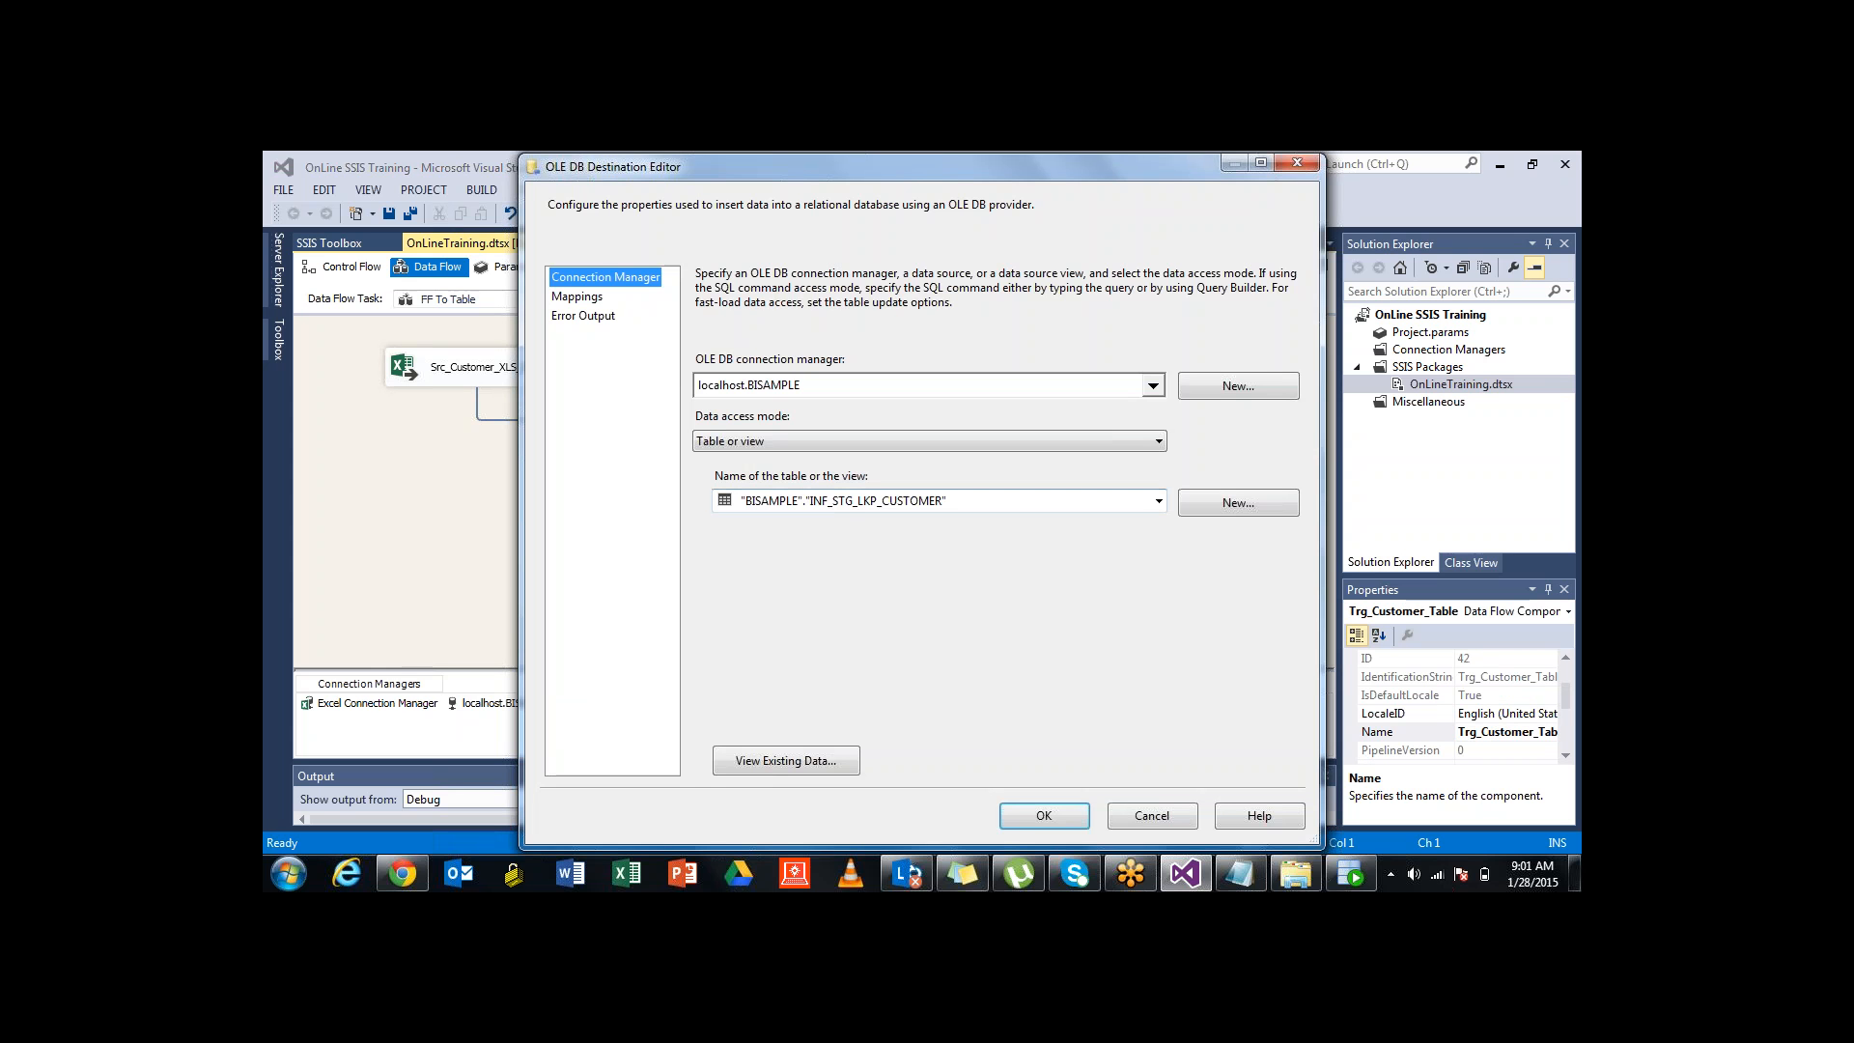
pyautogui.click(786, 760)
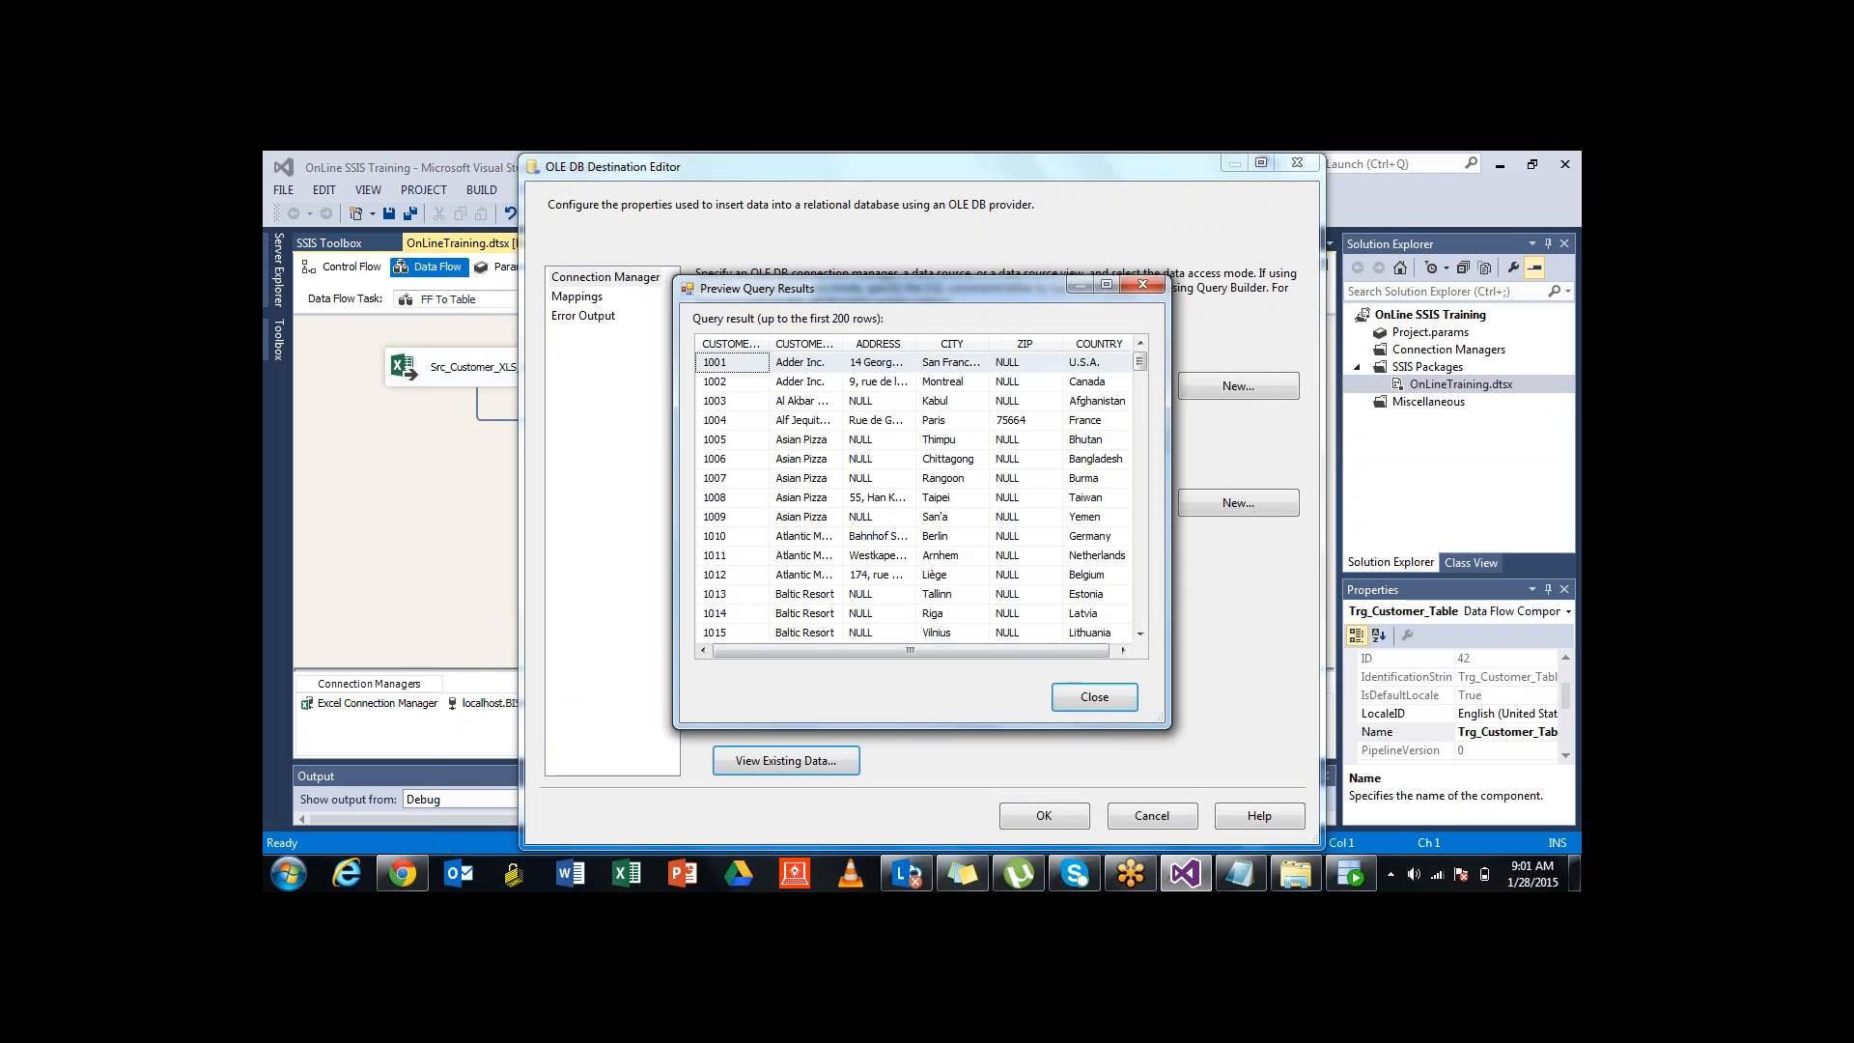
pyautogui.moveTo(1141, 361)
pyautogui.mouseDown()
pyautogui.moveTo(1140, 618)
pyautogui.moveTo(1140, 359)
pyautogui.mouseUp()
pyautogui.click(1143, 284)
pyautogui.click(577, 296)
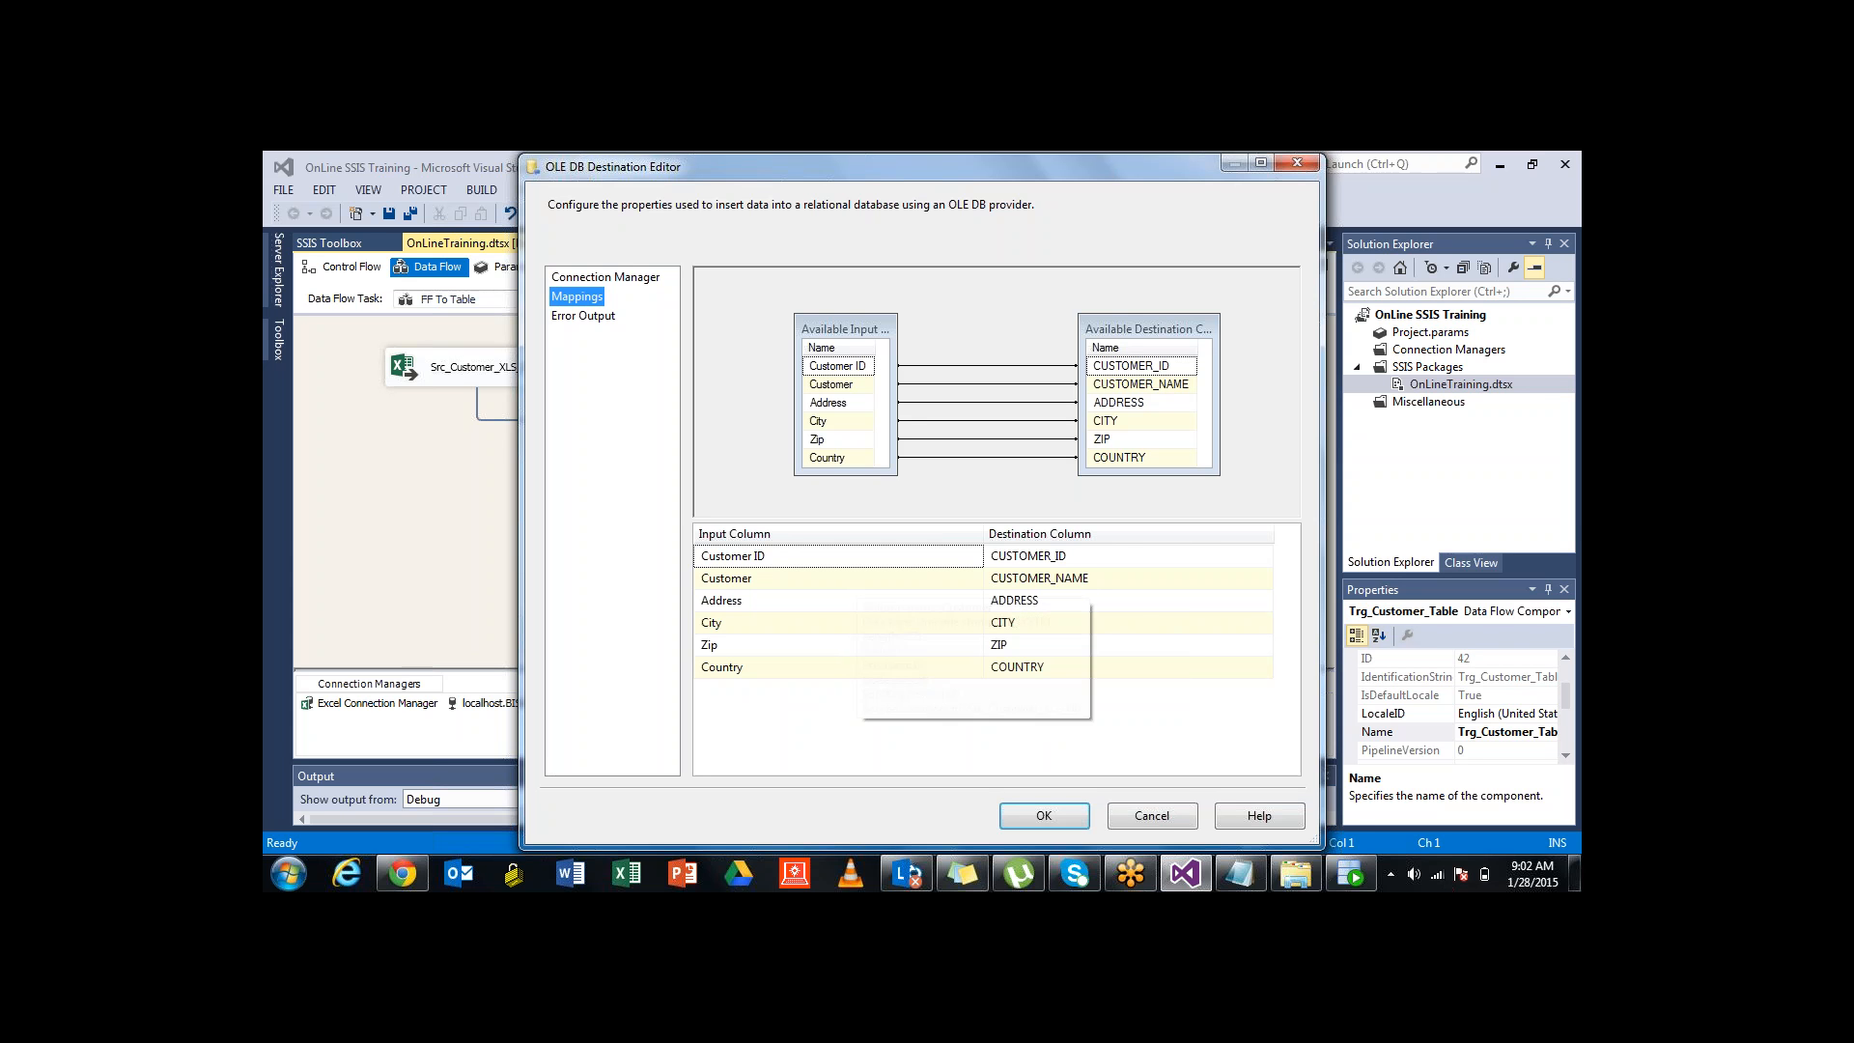
# Verify the City, Address, Customer ID and Customer-to-CUSTOMER_NAME mappings, recheck the connection, and accept the destination settings
pyautogui.click(838, 623)
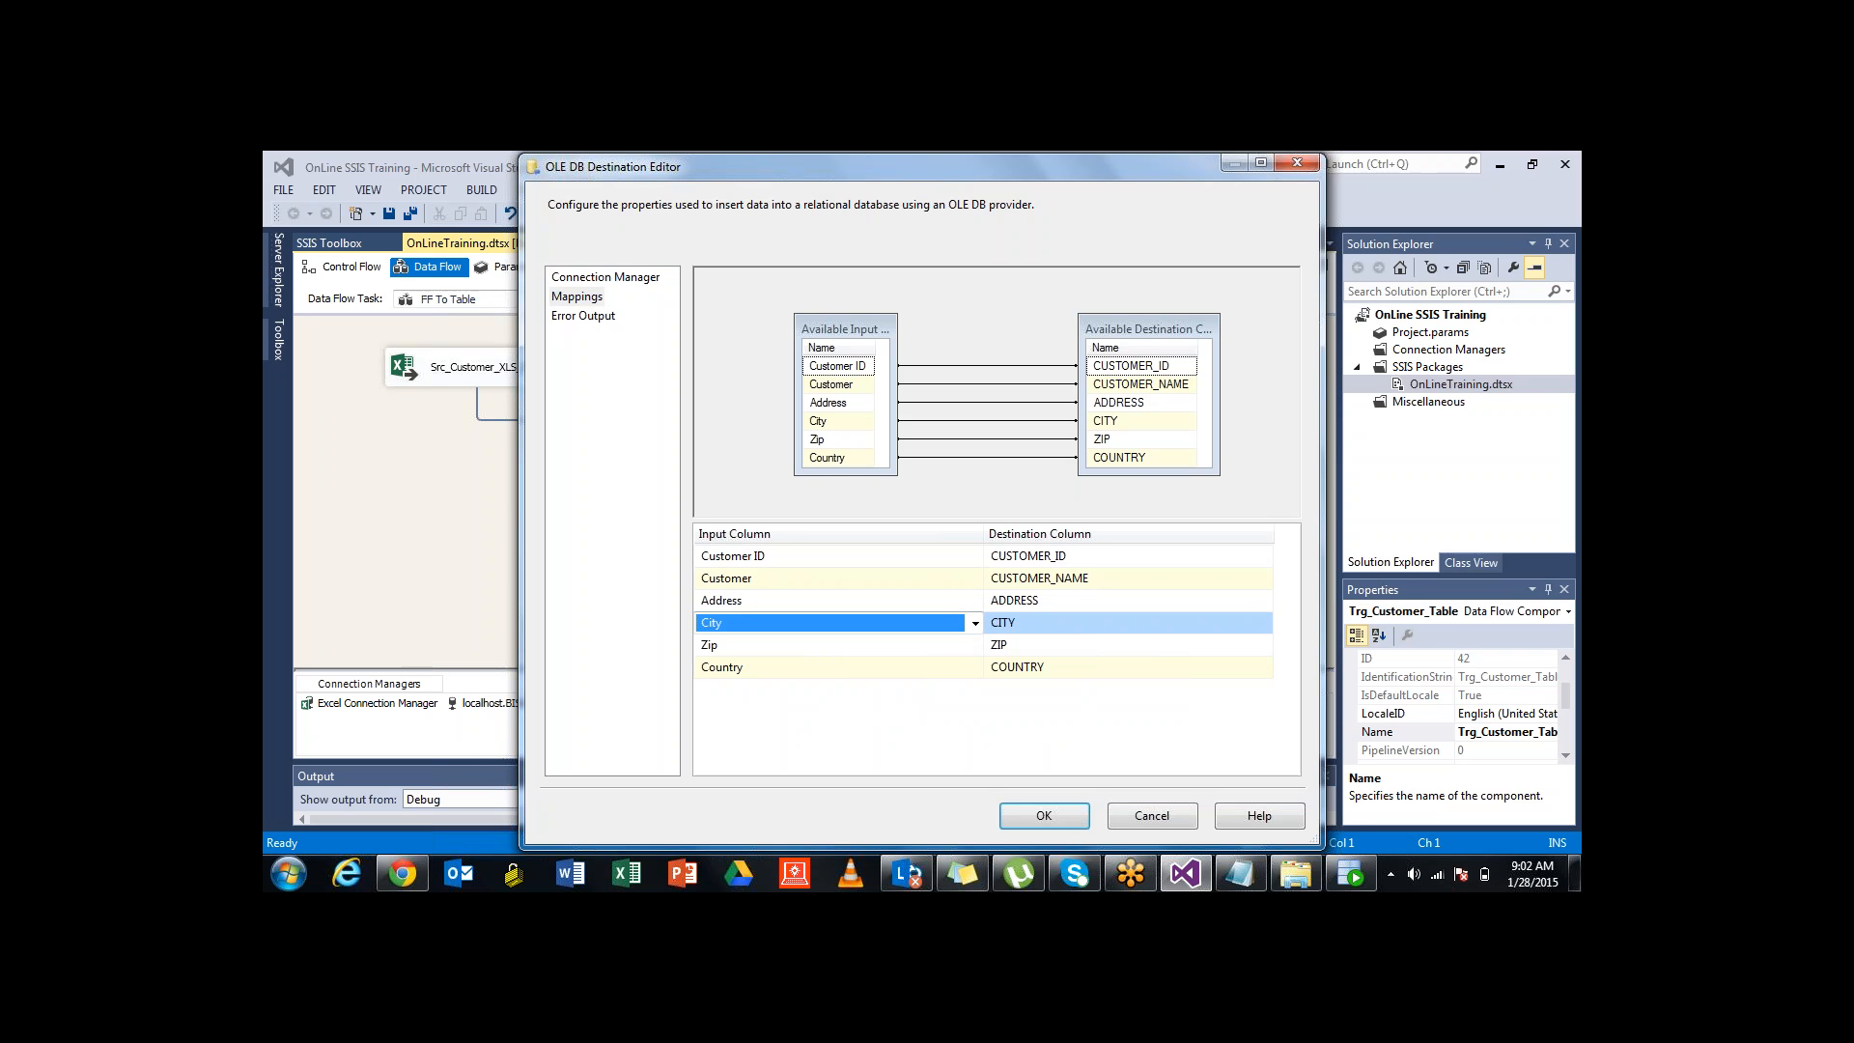
pyautogui.click(839, 600)
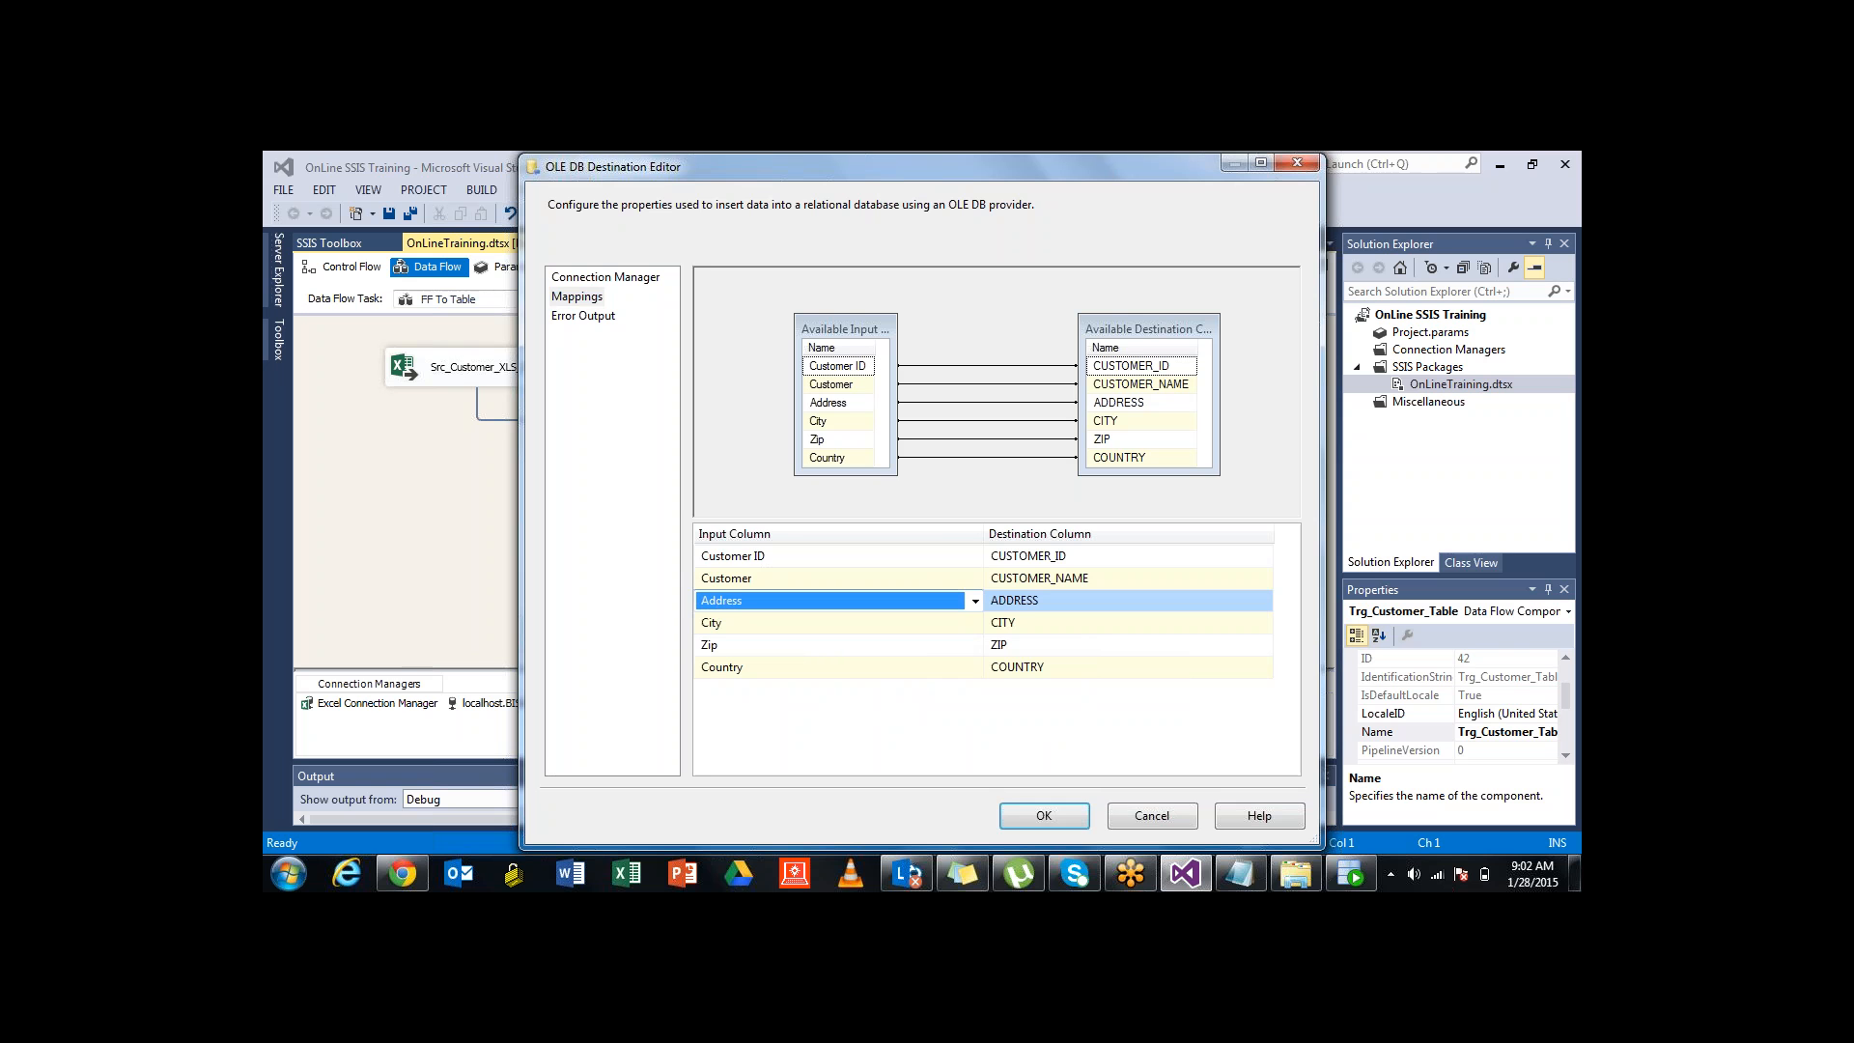
pyautogui.click(838, 556)
pyautogui.click(838, 579)
pyautogui.click(838, 556)
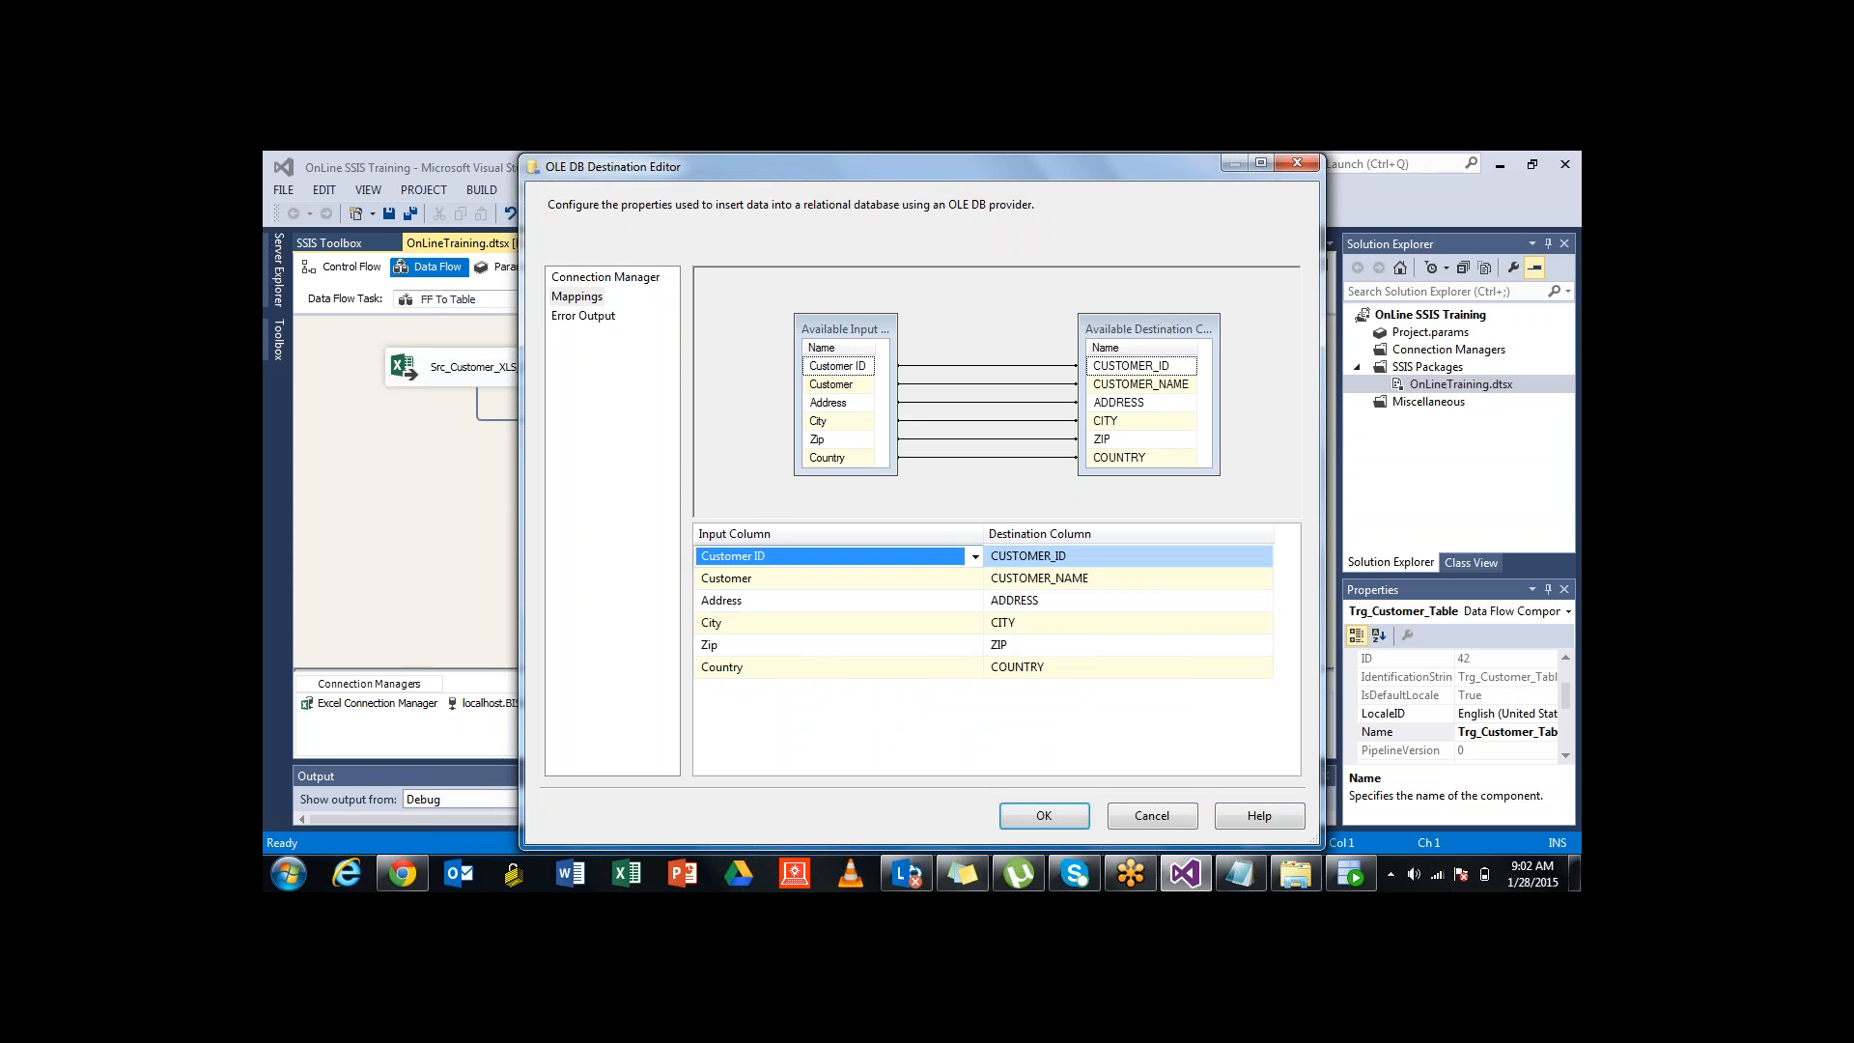
pyautogui.click(838, 579)
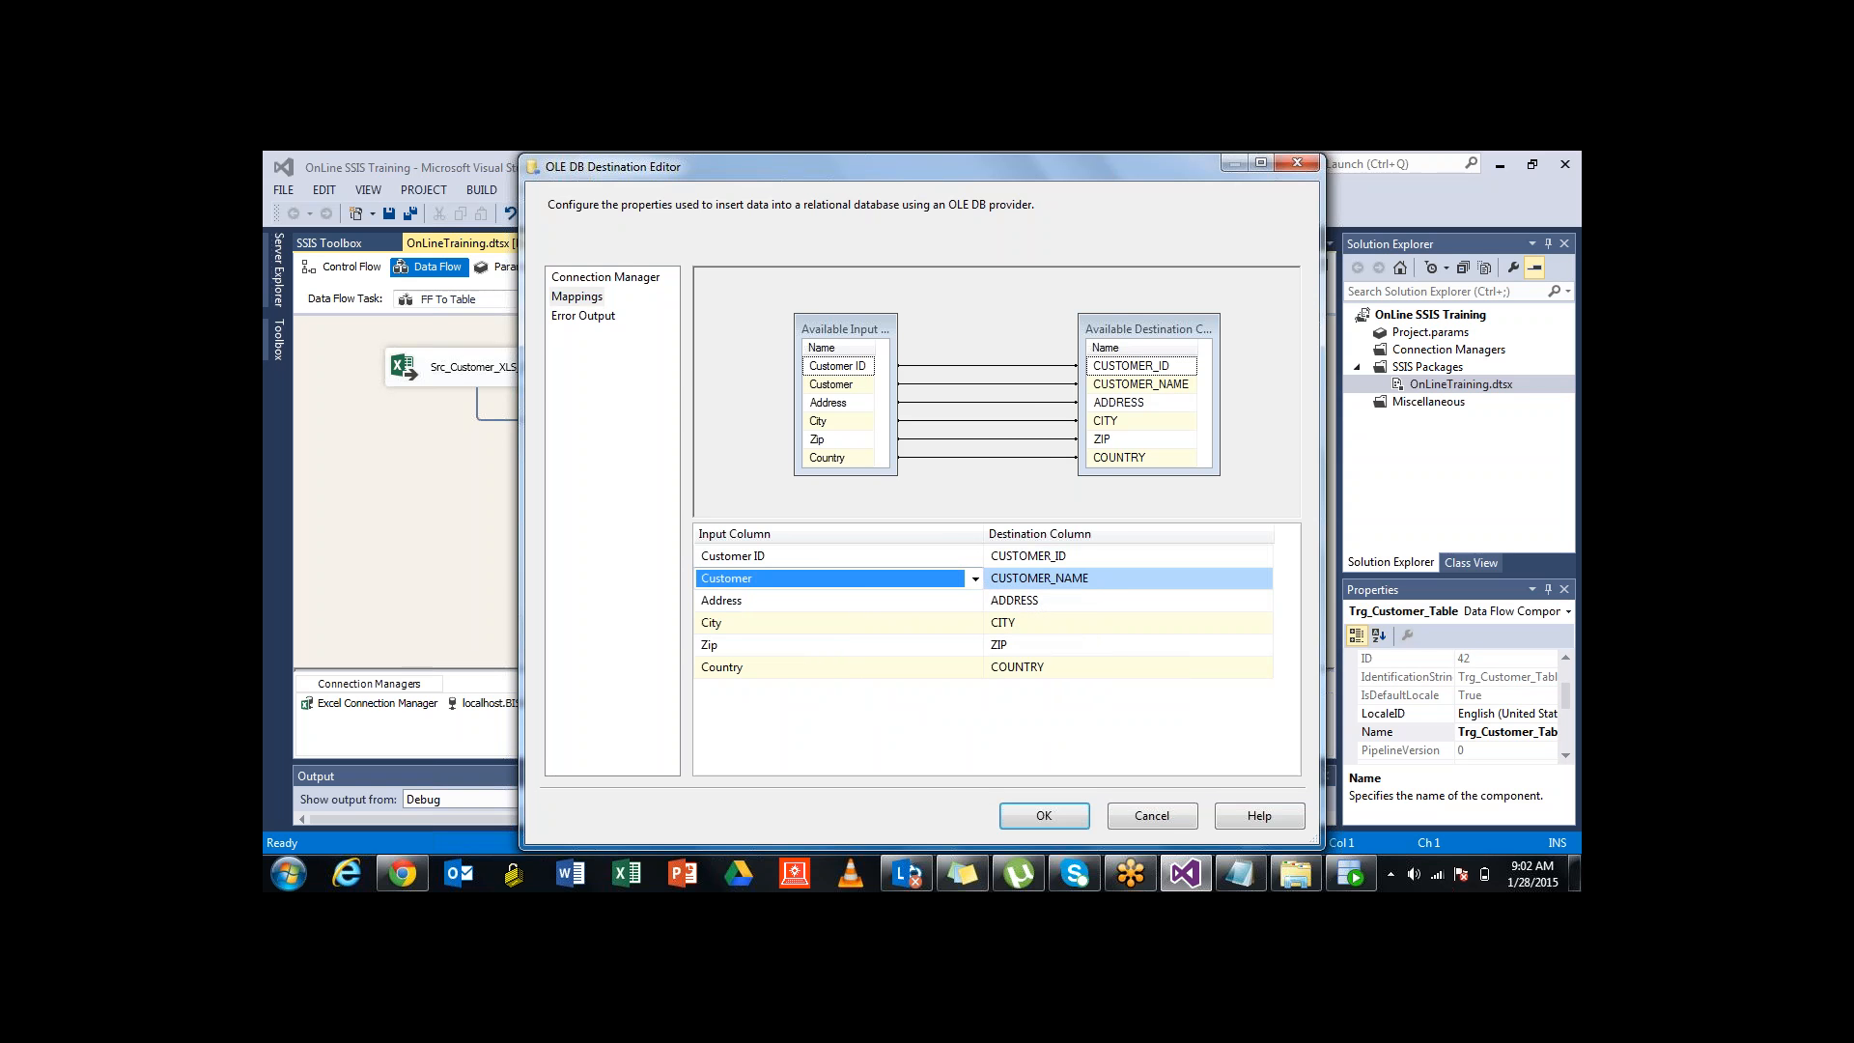
pyautogui.click(605, 277)
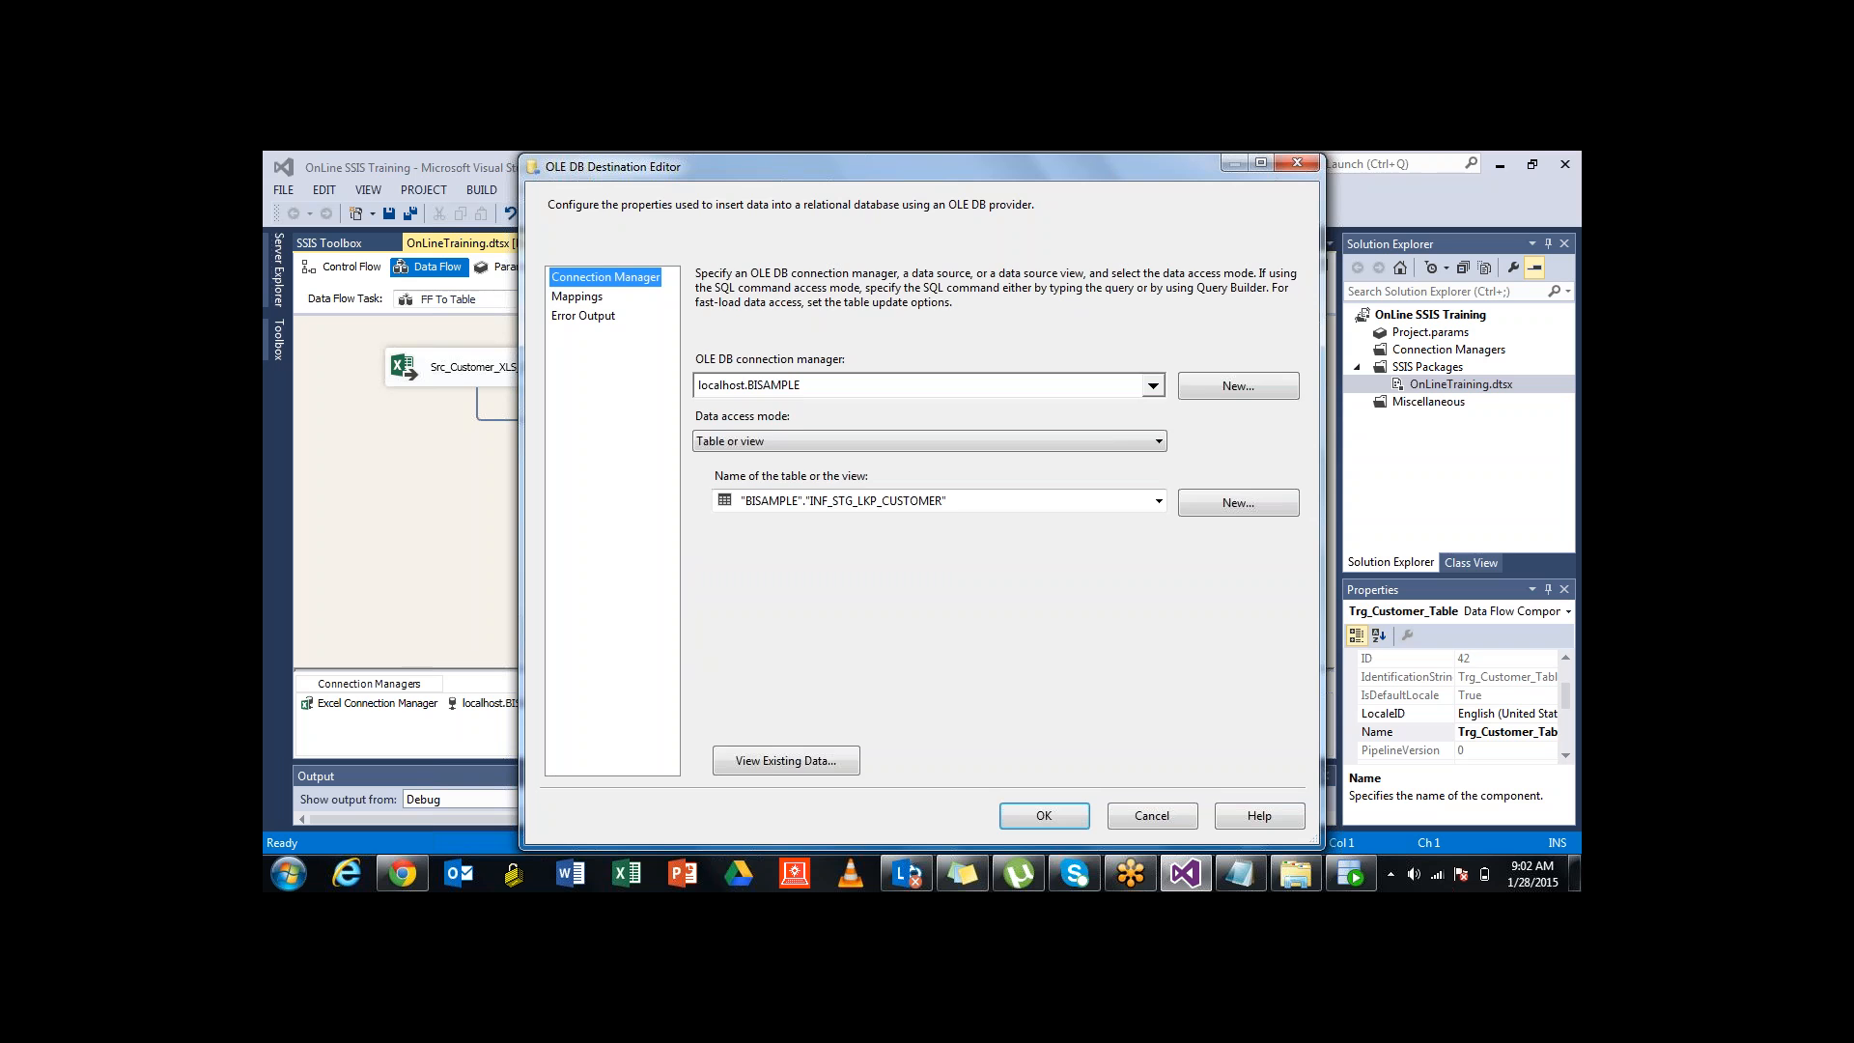
pyautogui.click(577, 296)
pyautogui.click(1044, 815)
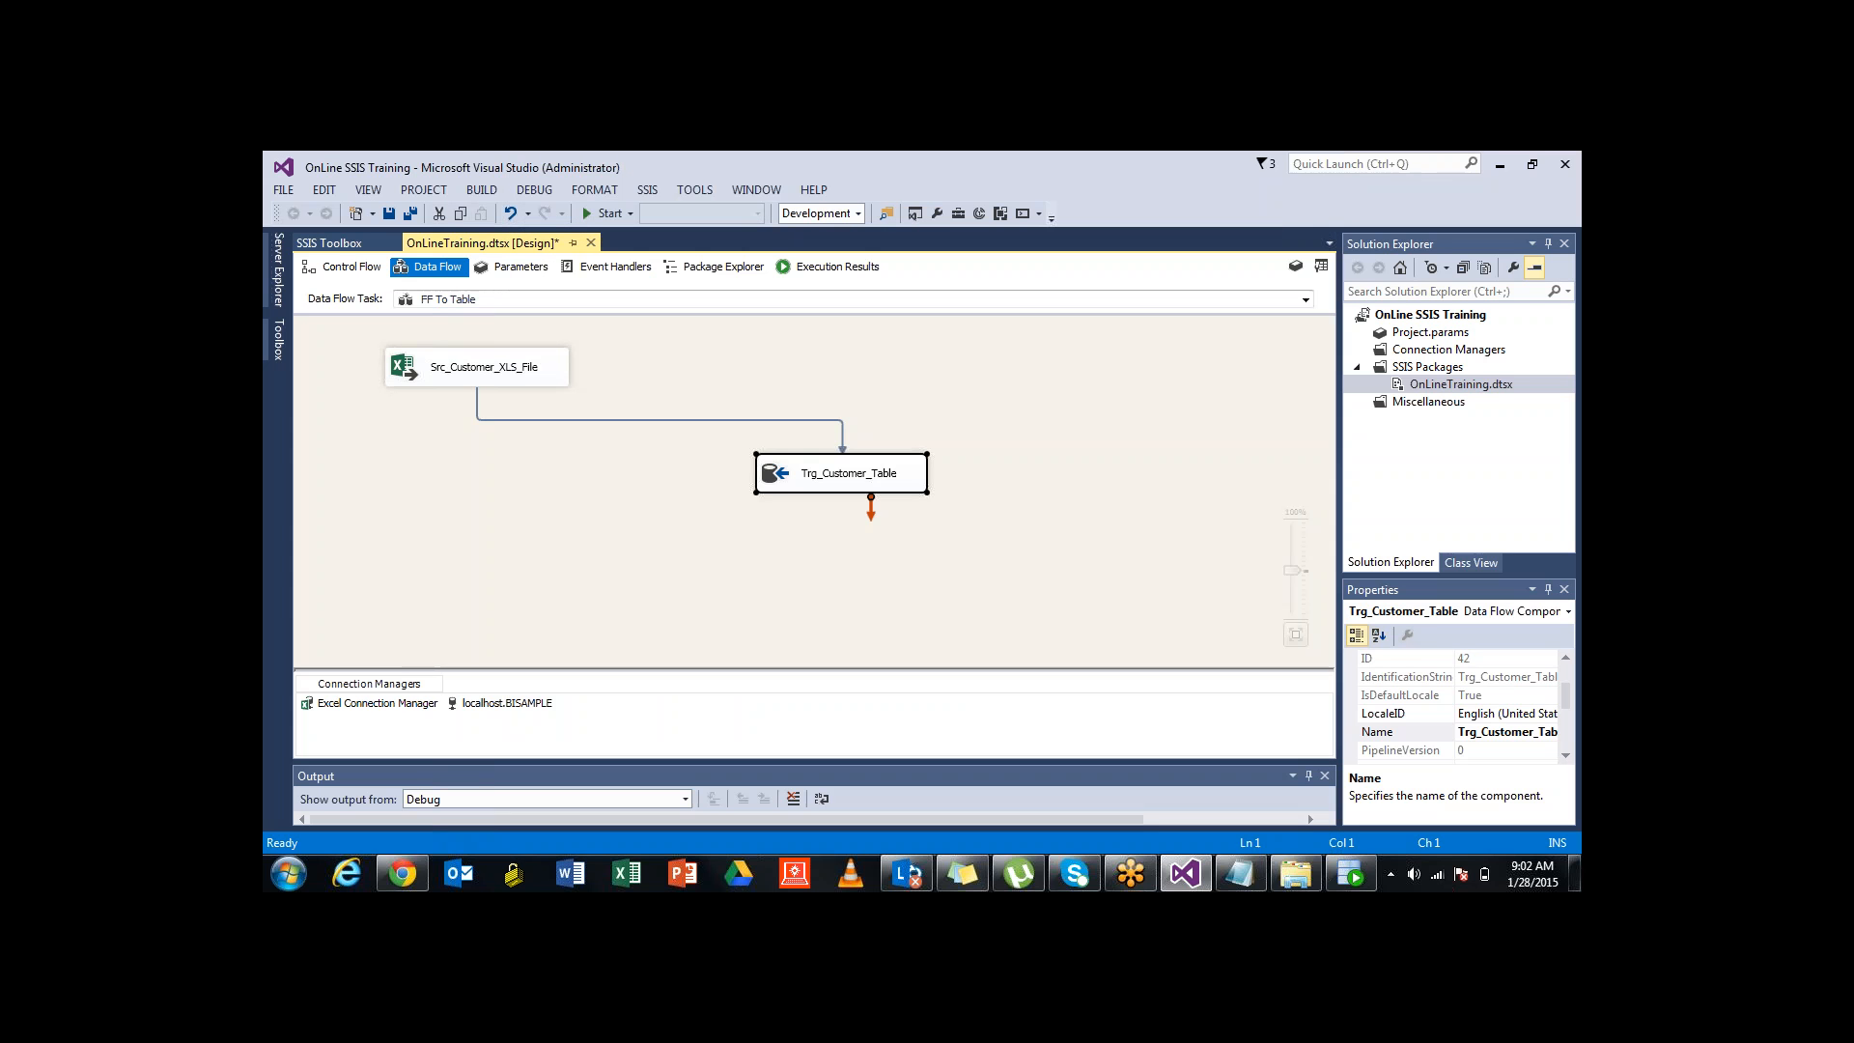
# Rename the destination component from Trg_Customer_Table to Lkp_Customer_Table
pyautogui.click(985, 584)
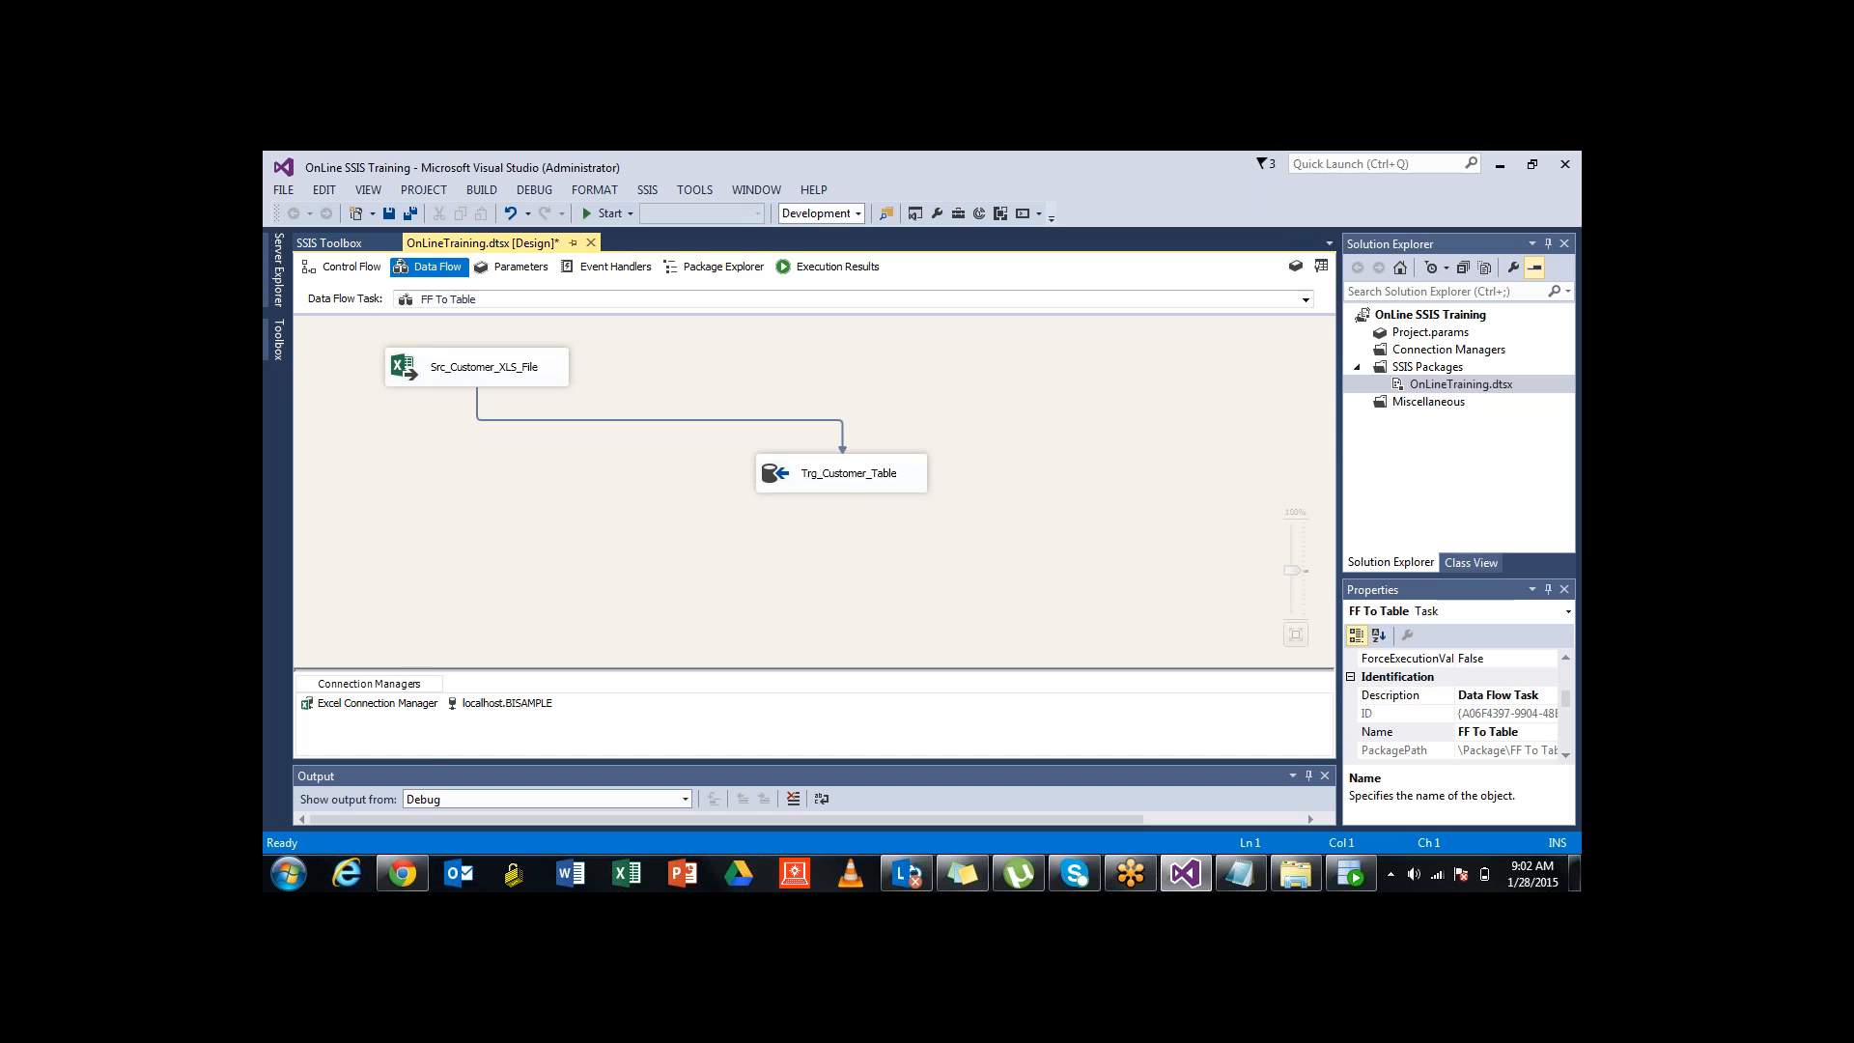
pyautogui.doubleClick(849, 473)
pyautogui.click(812, 473)
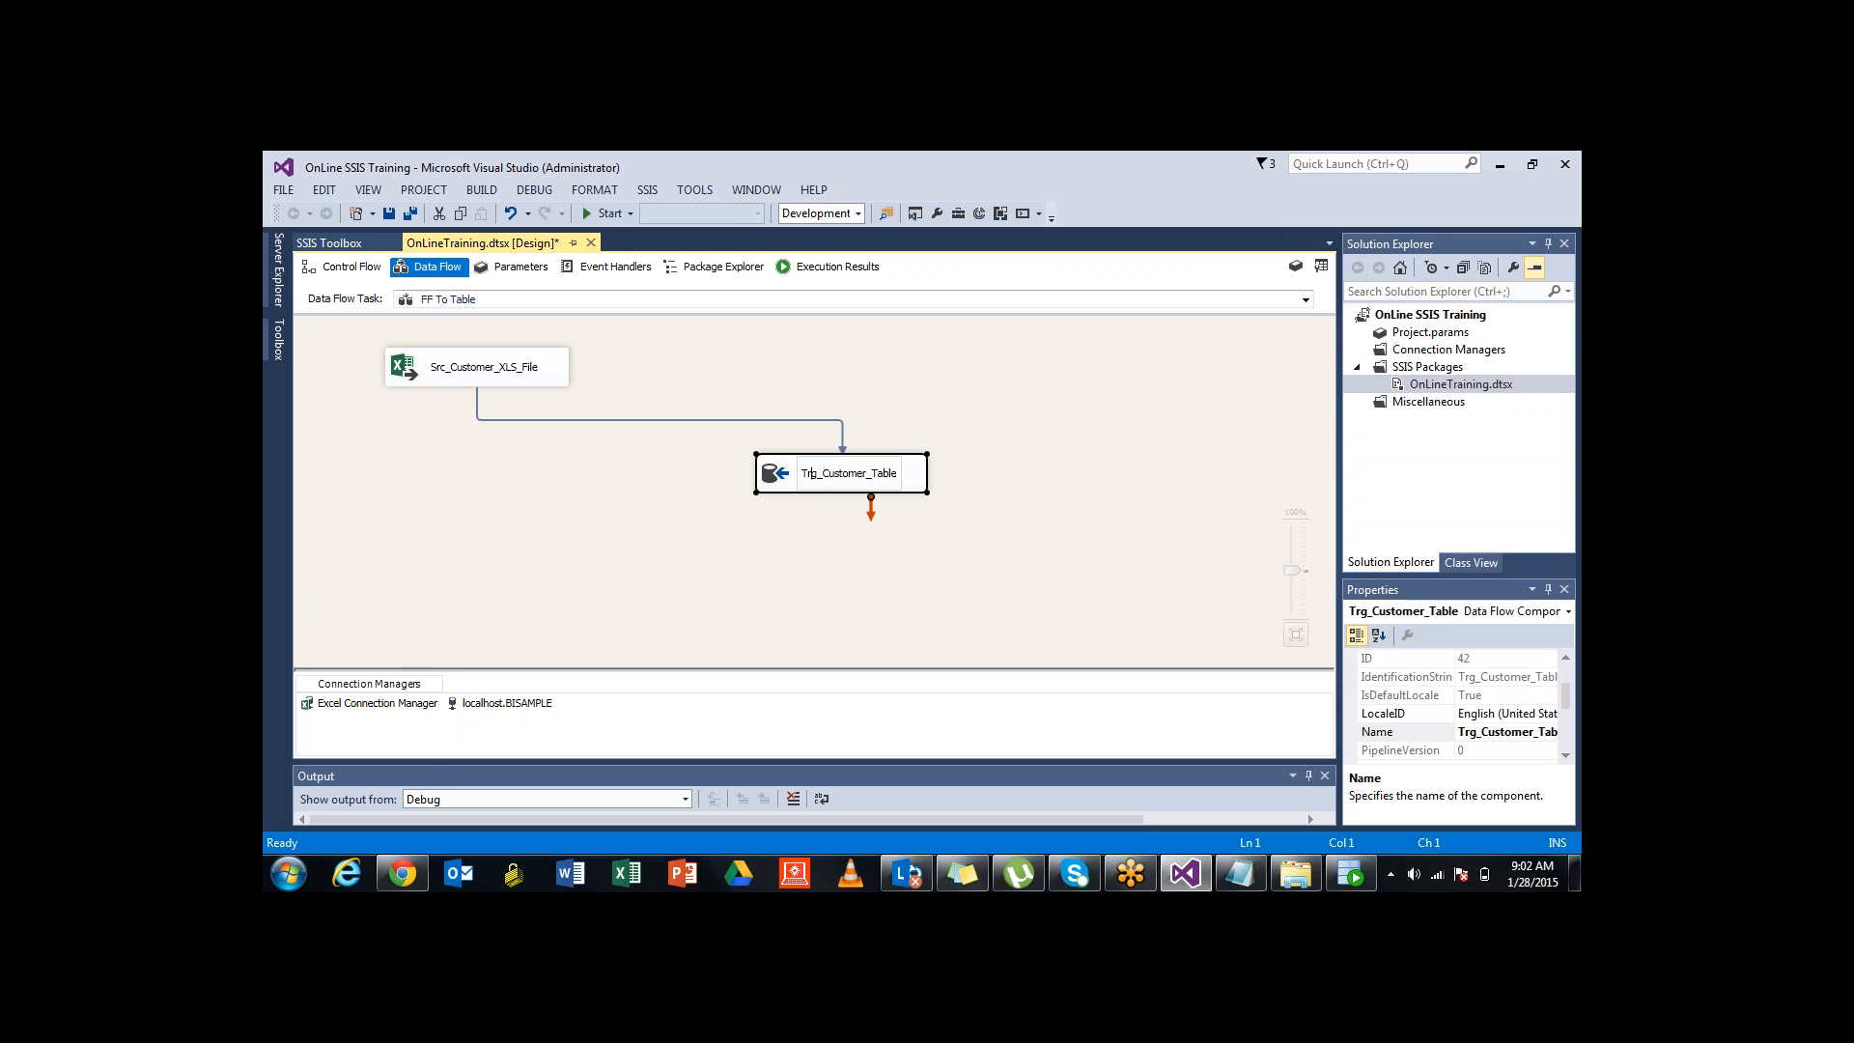
pyautogui.hotkey('shift', 'Home')
pyautogui.write('S')
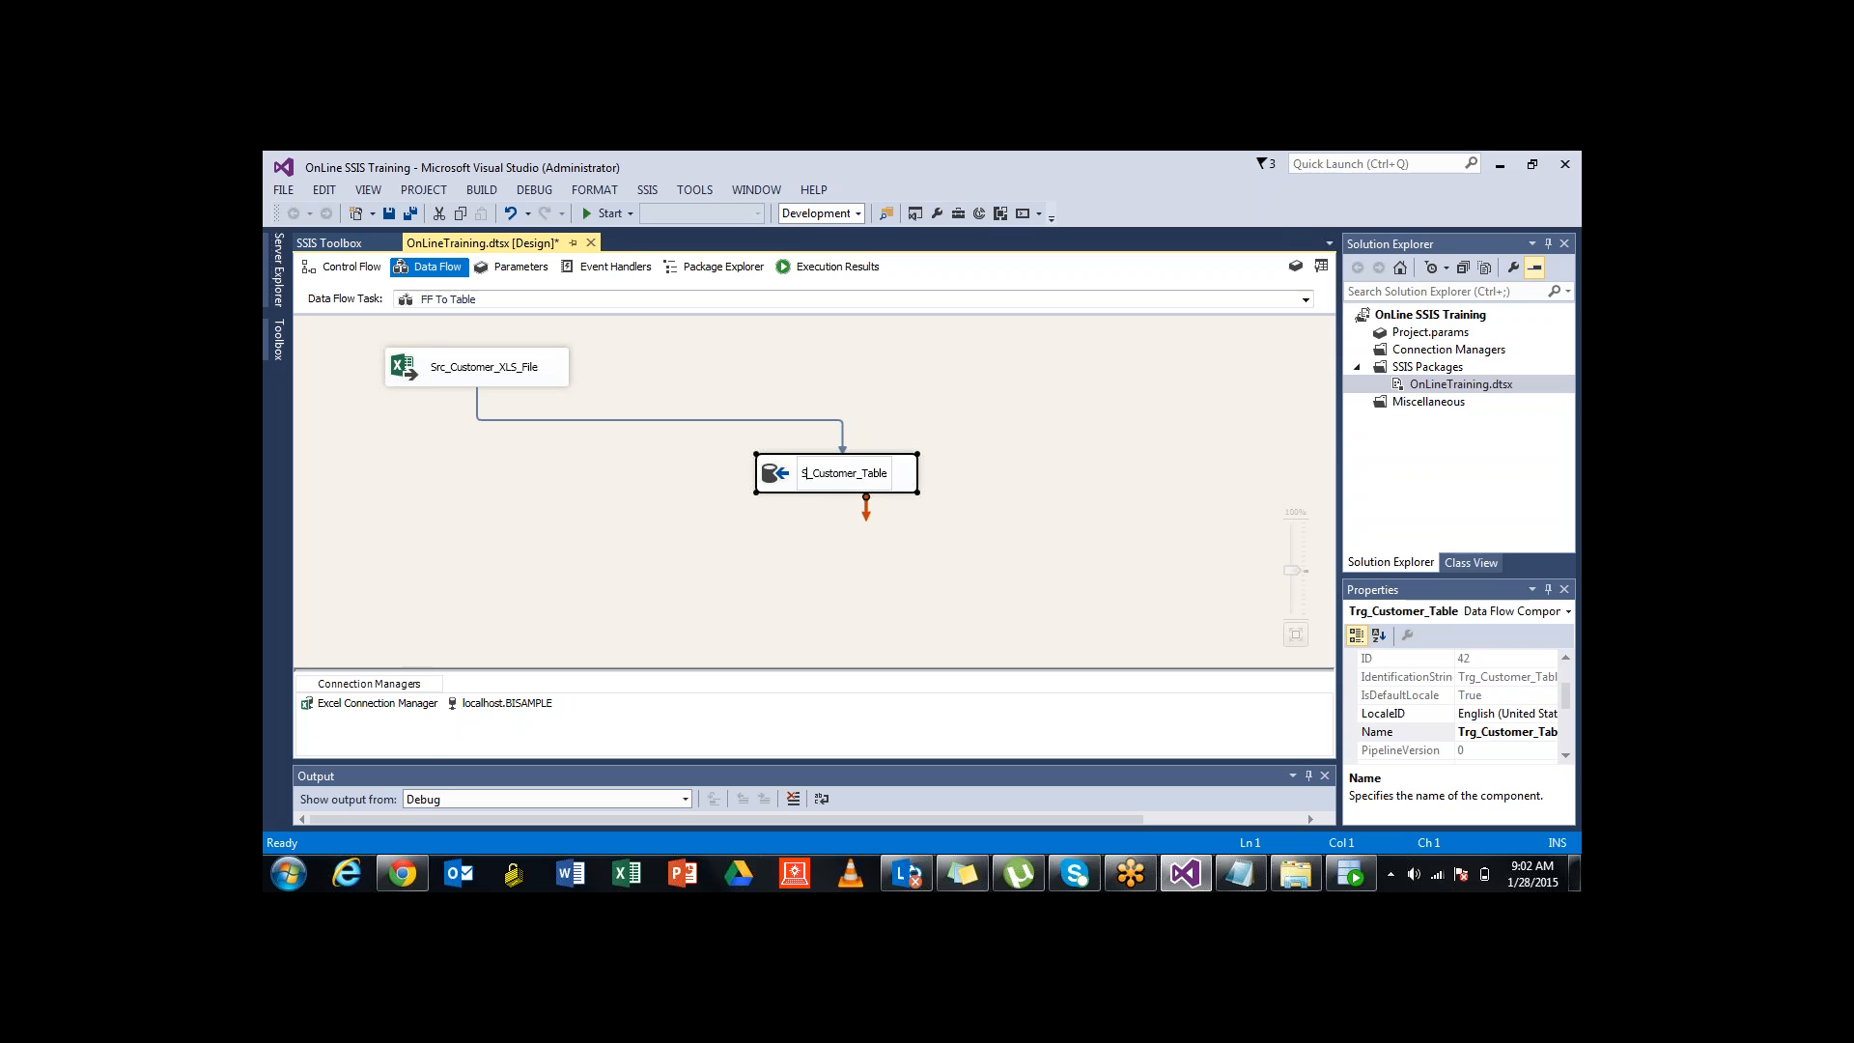
pyautogui.press('BackSpace')
pyautogui.write('Lkp')
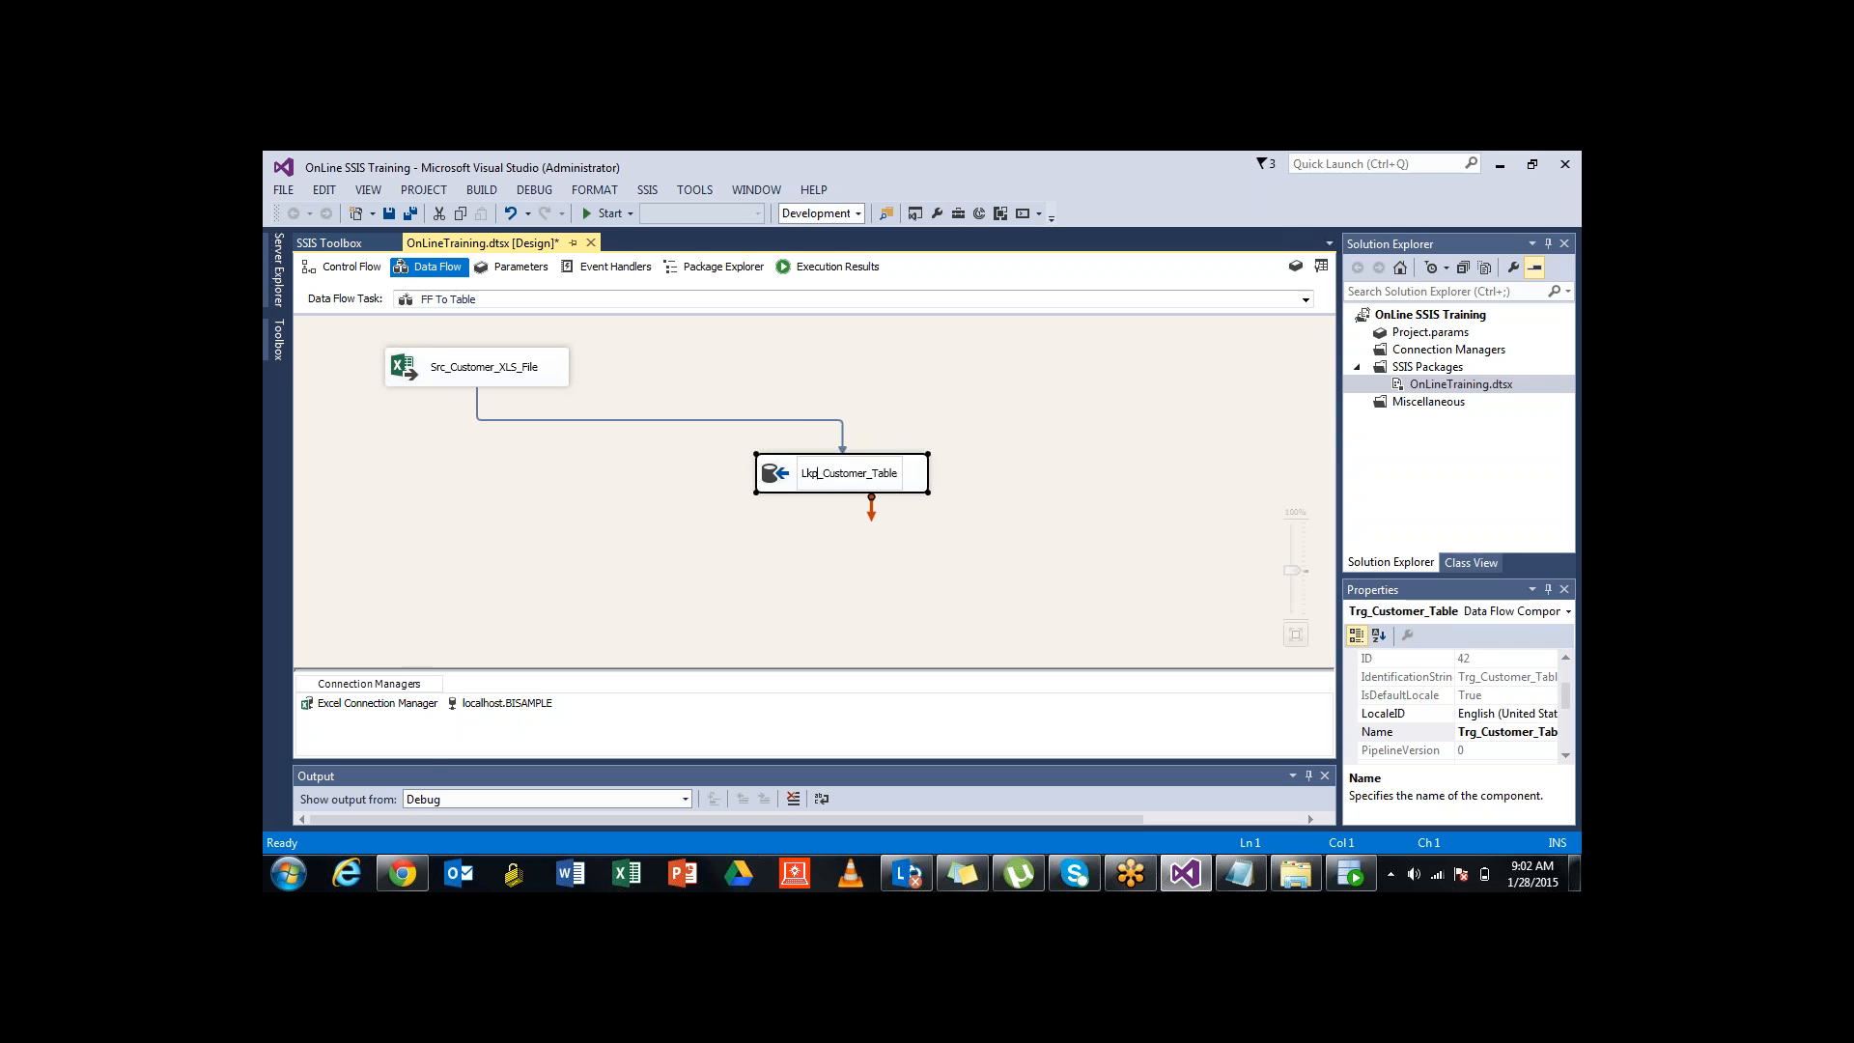
pyautogui.press('Return')
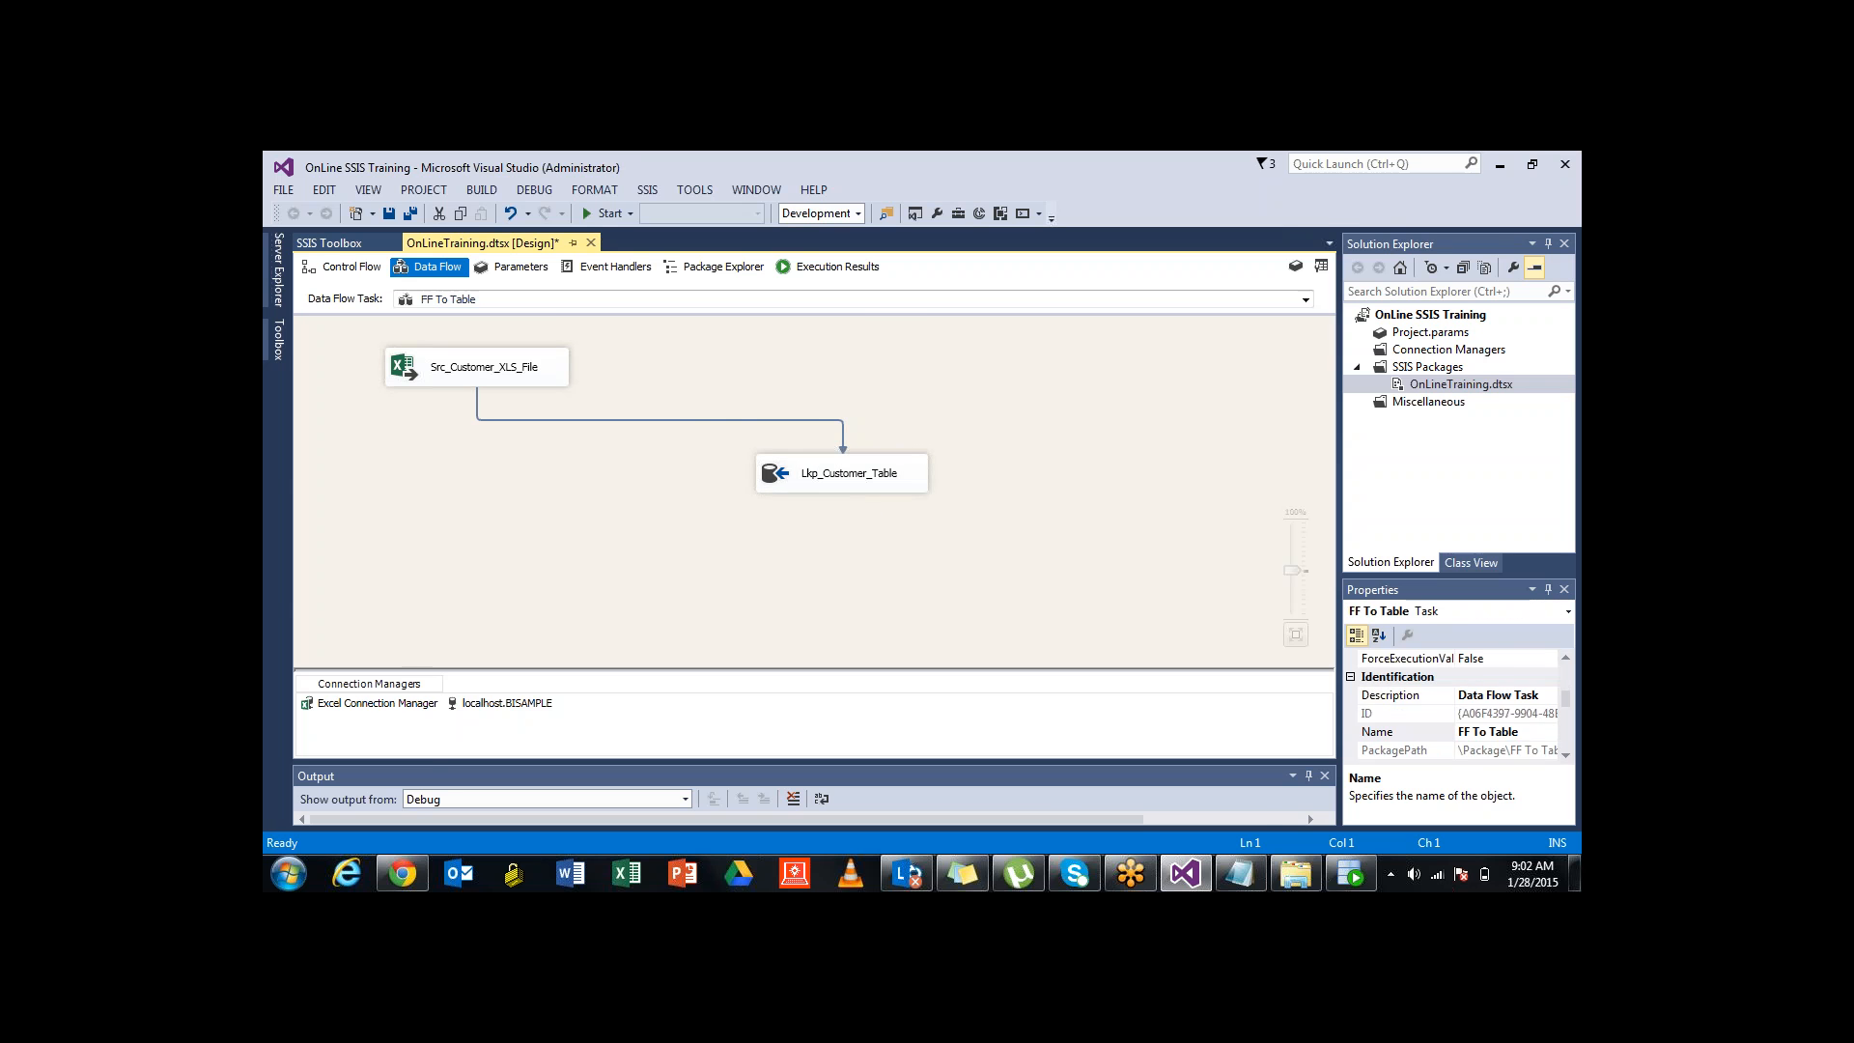
# Glance at the renamed destination's settings without changes, then save the package with Ctrl+S
pyautogui.press('Return')
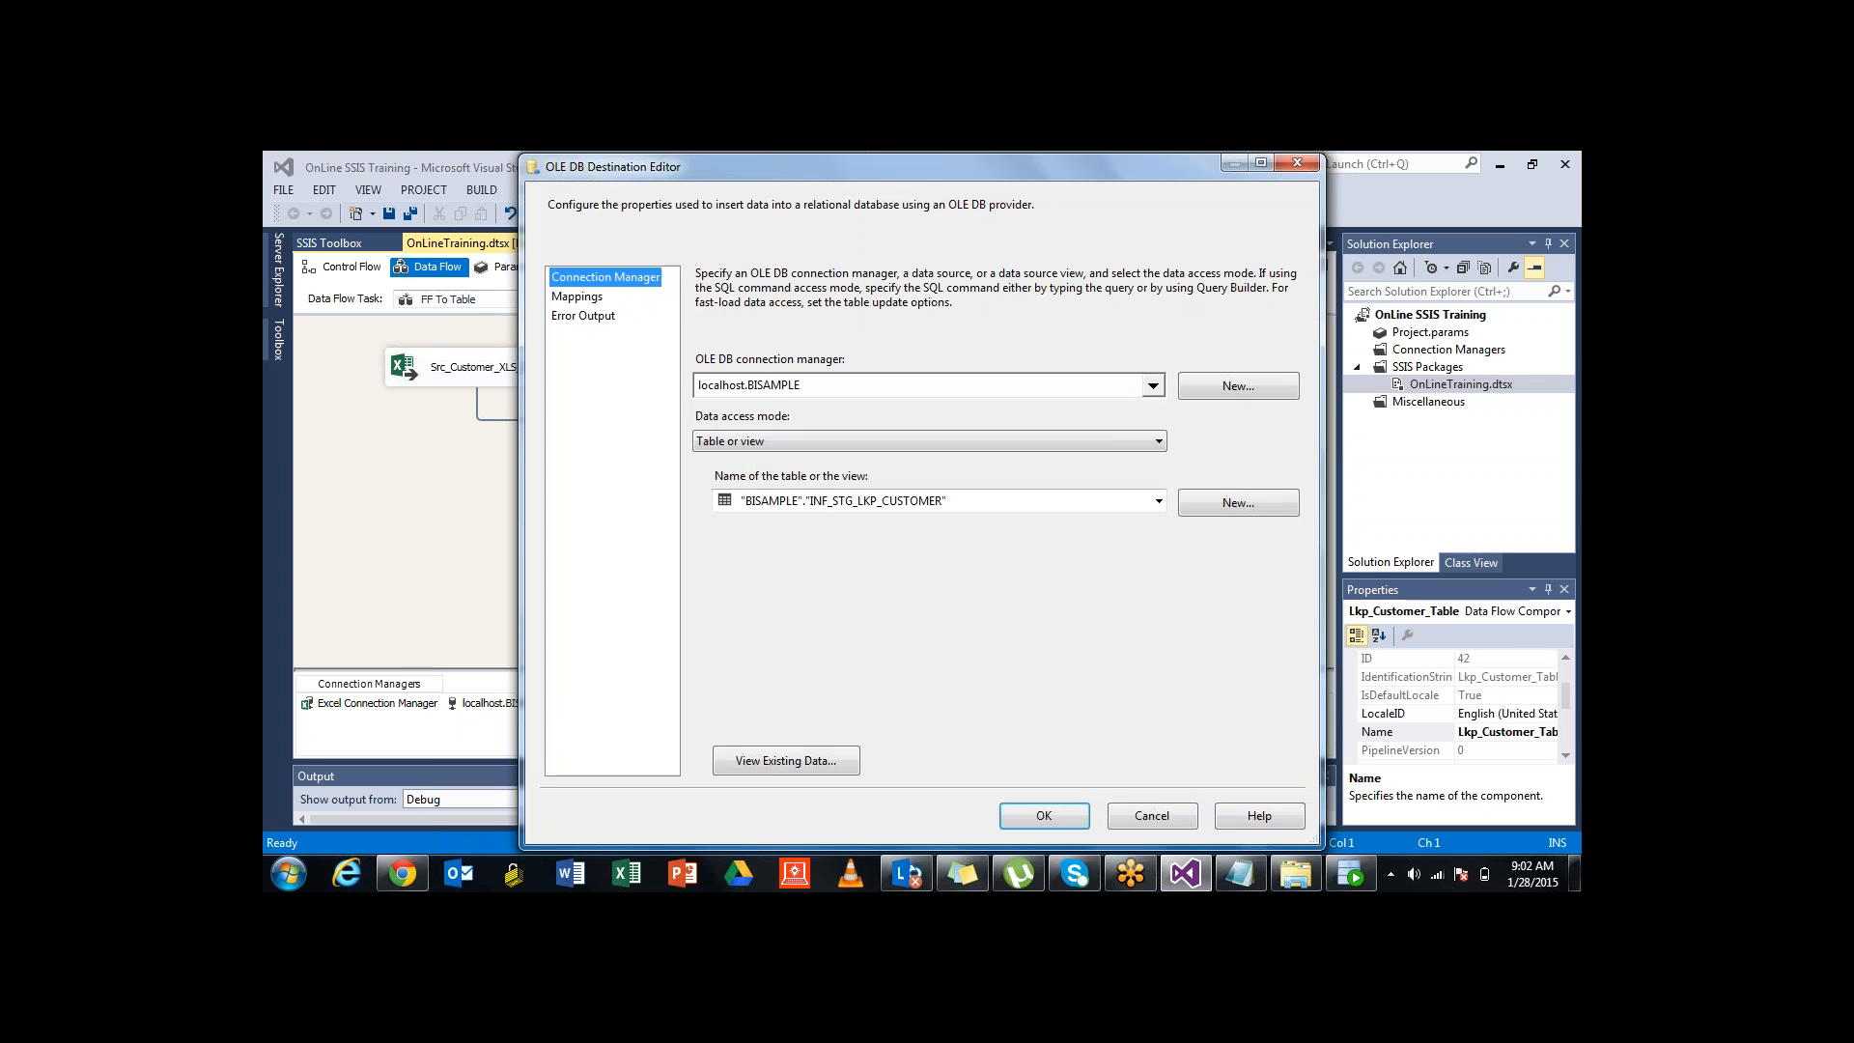
pyautogui.press('Escape')
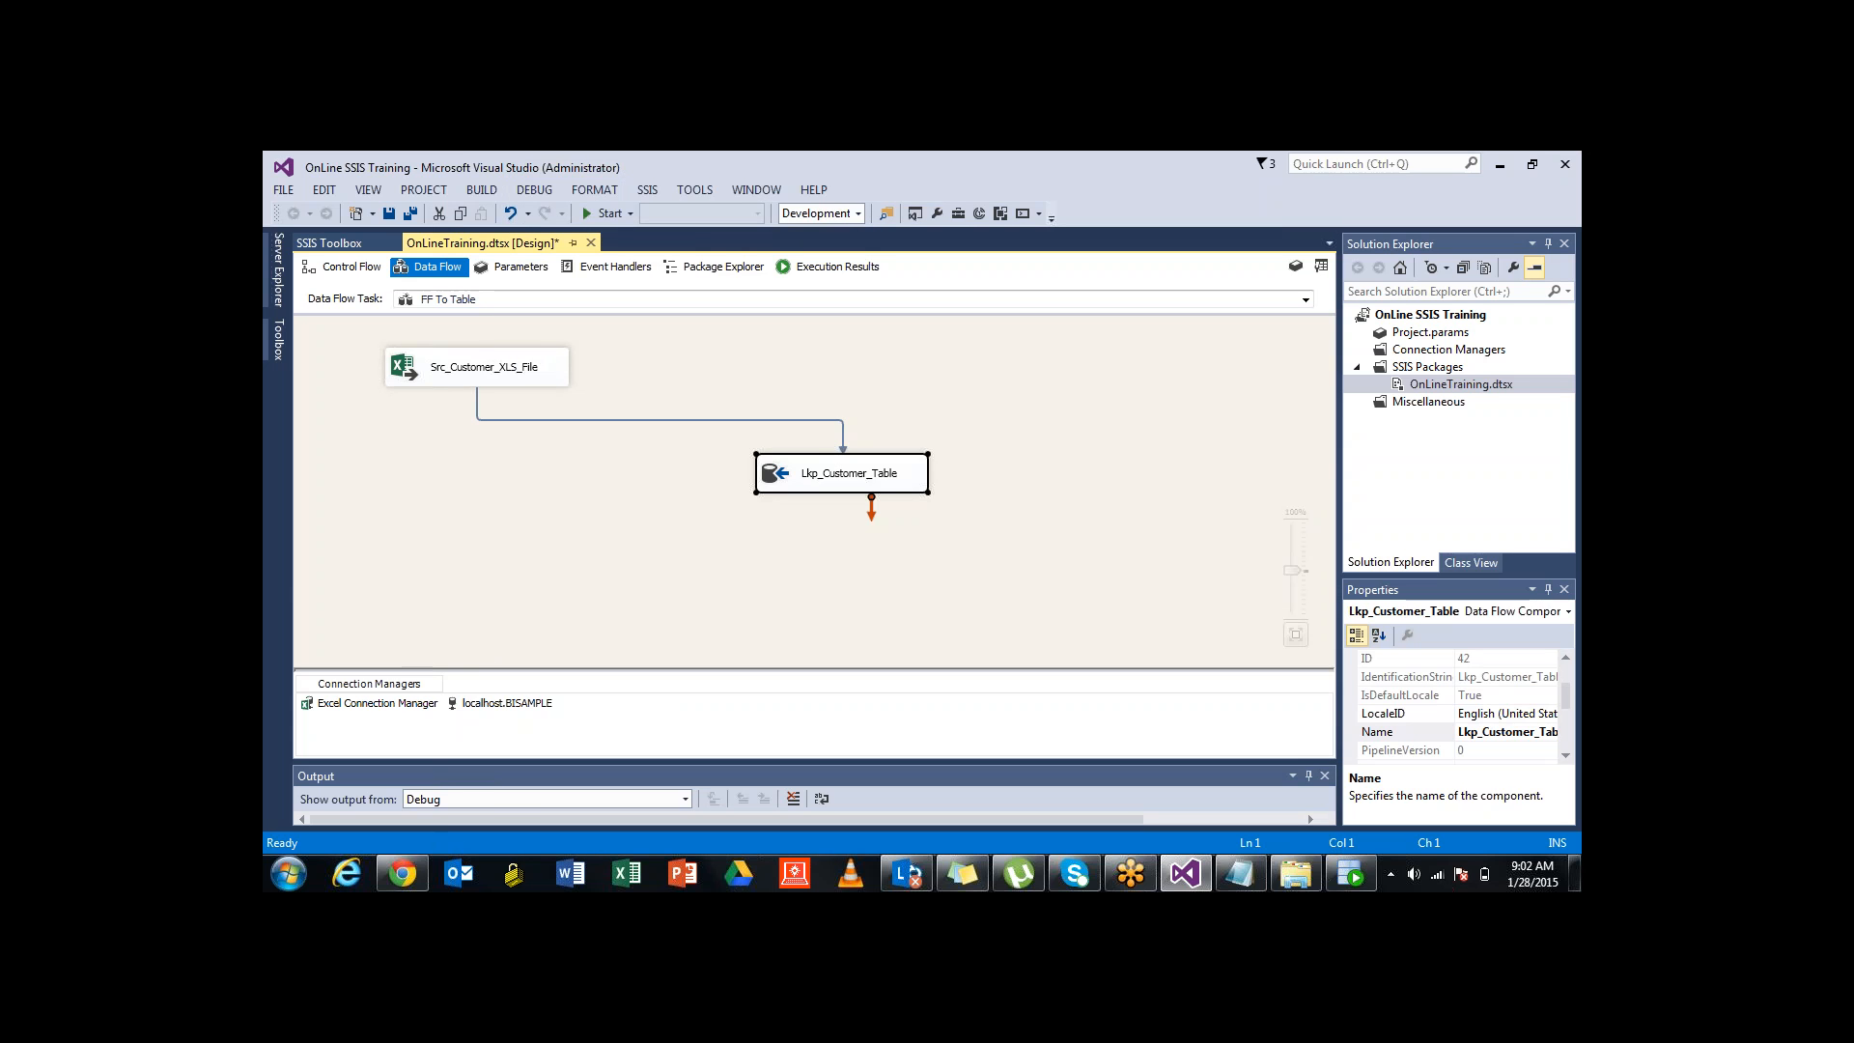
pyautogui.press('Escape')
pyautogui.hotkey('ctrl', 's')
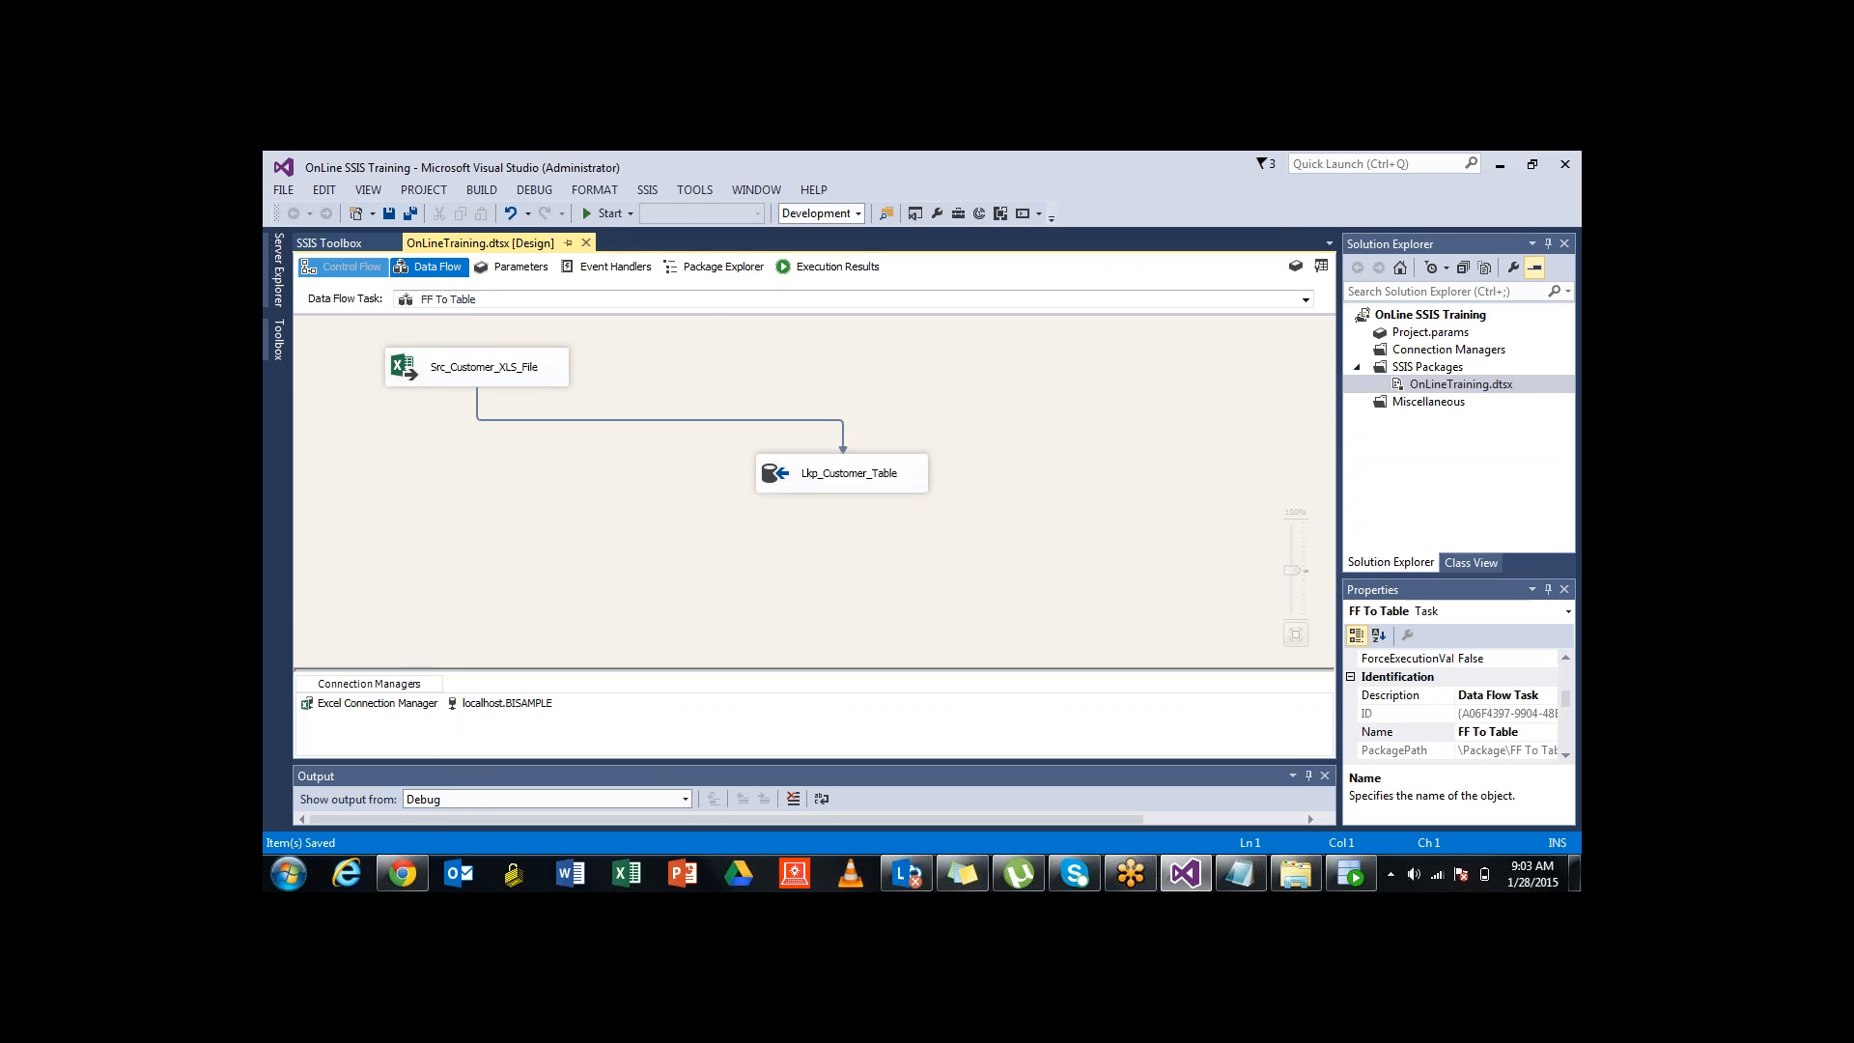
# Check the control flow, then view the FF To Table data flow
pyautogui.click(345, 268)
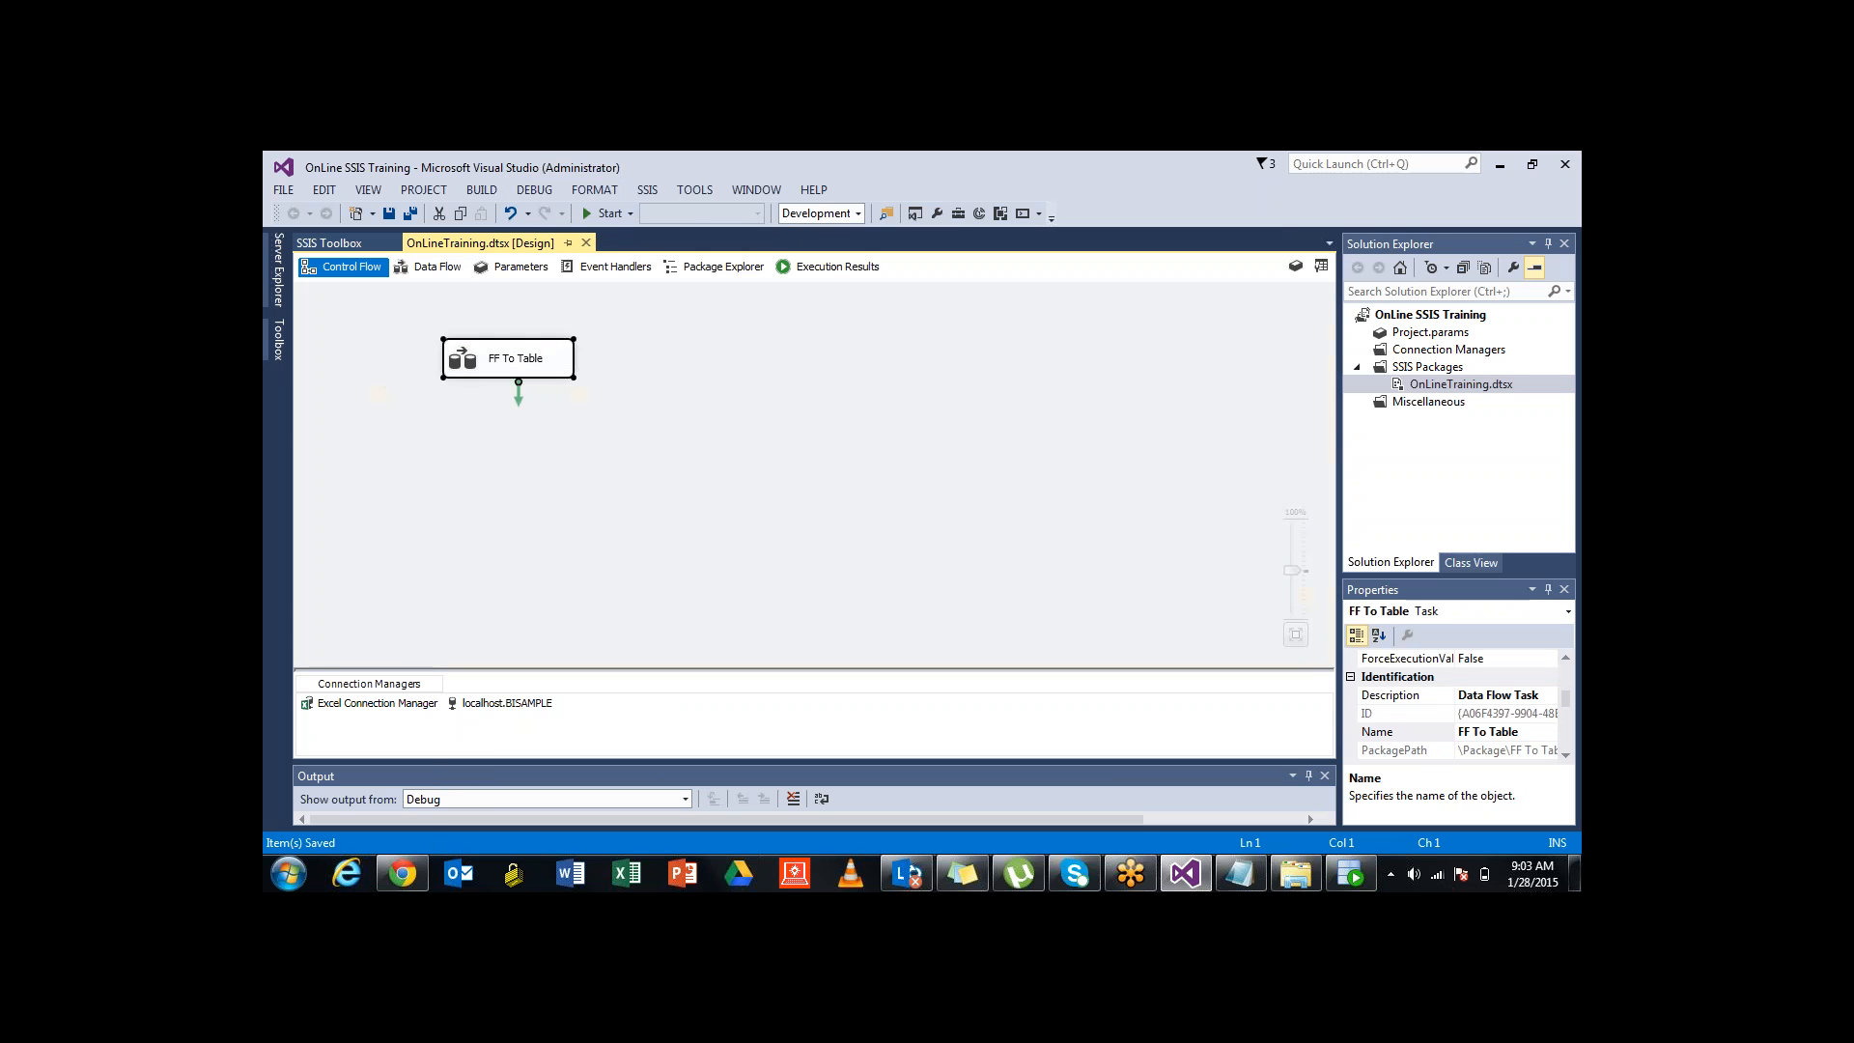
pyautogui.click(637, 434)
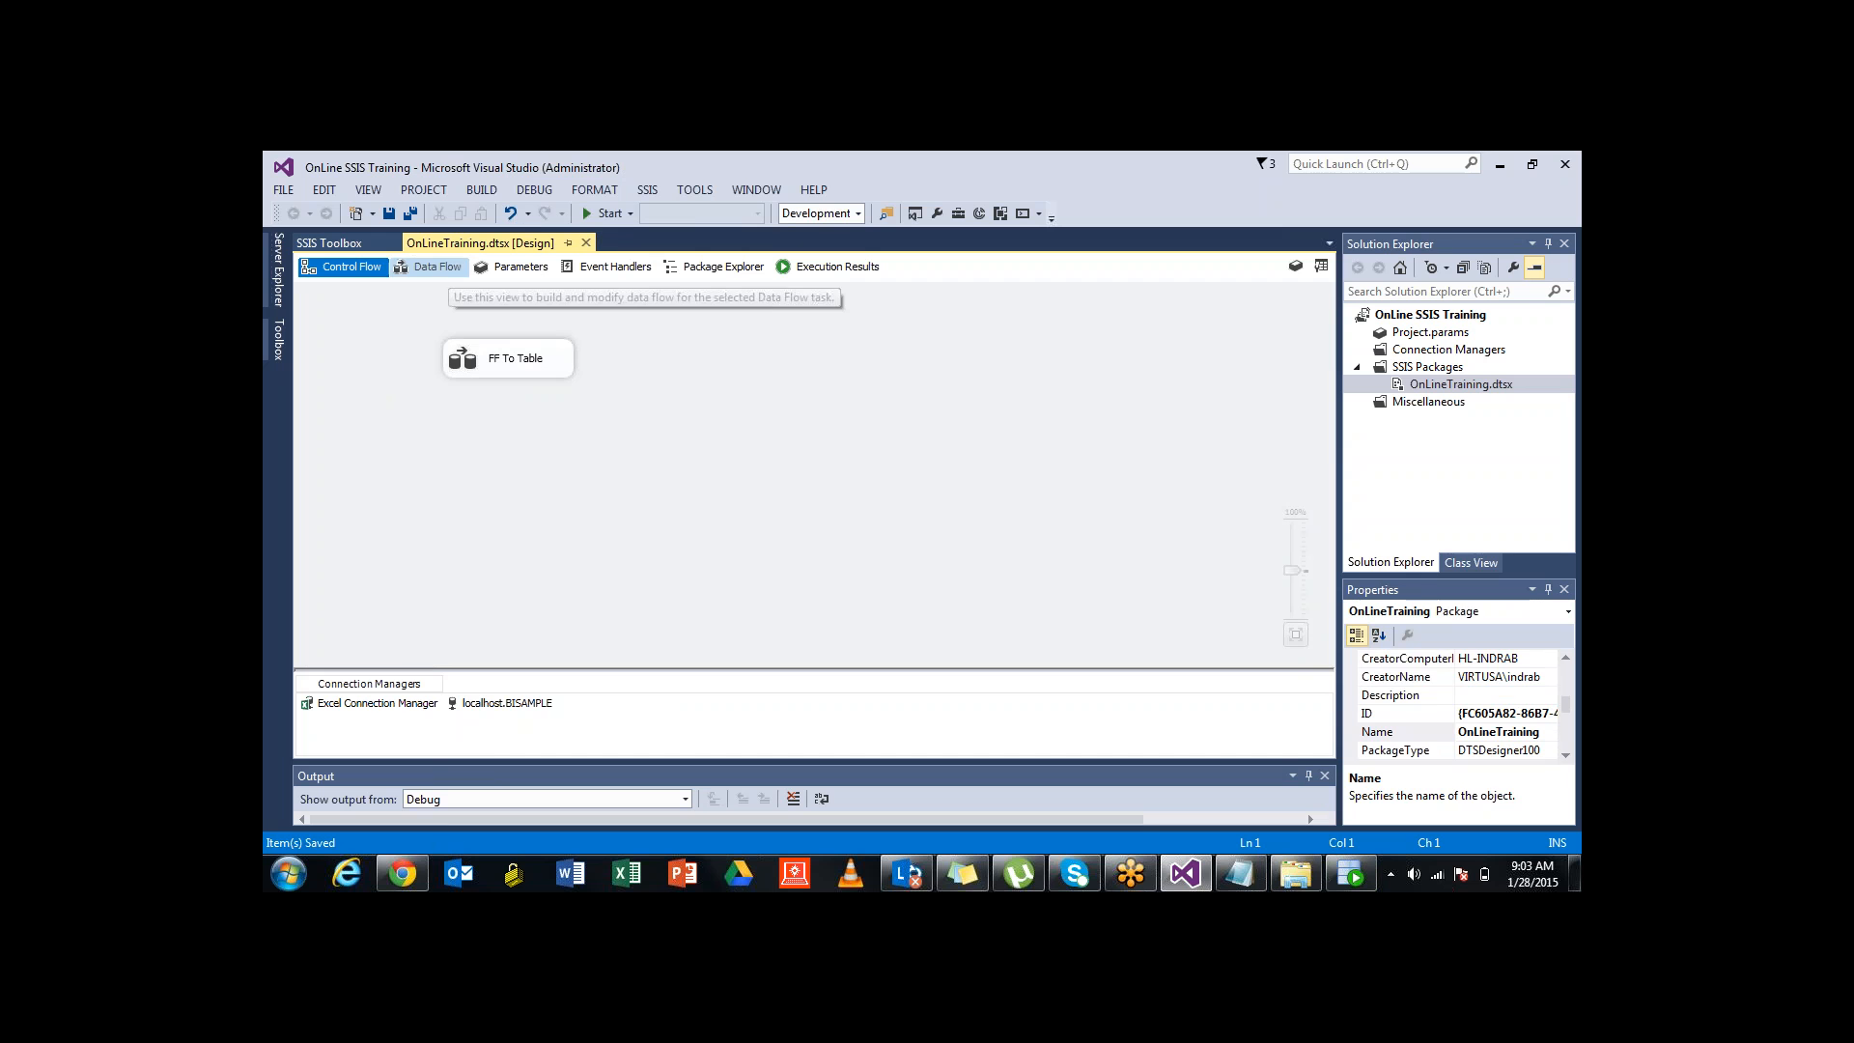
pyautogui.click(430, 267)
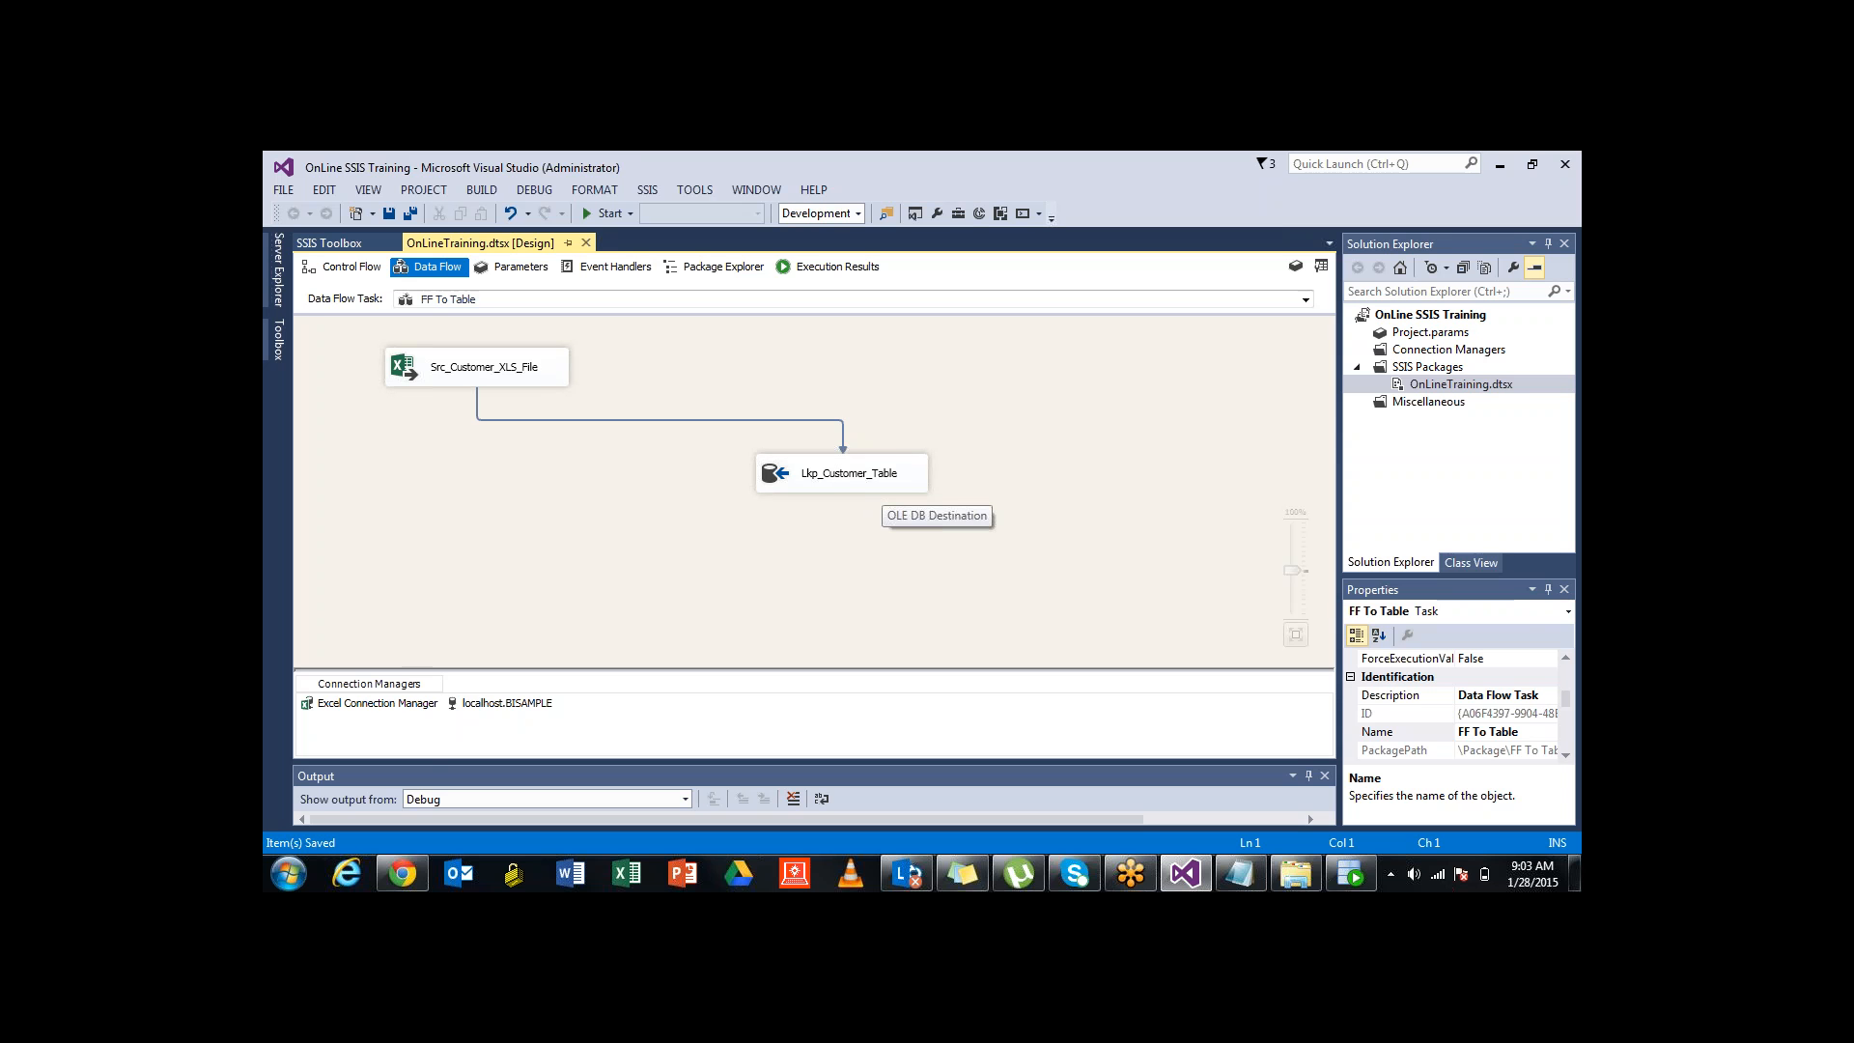
# Exit Visual Studio, saving the OnLine SSIS Training project changes
pyautogui.hotkey('alt', 'f')
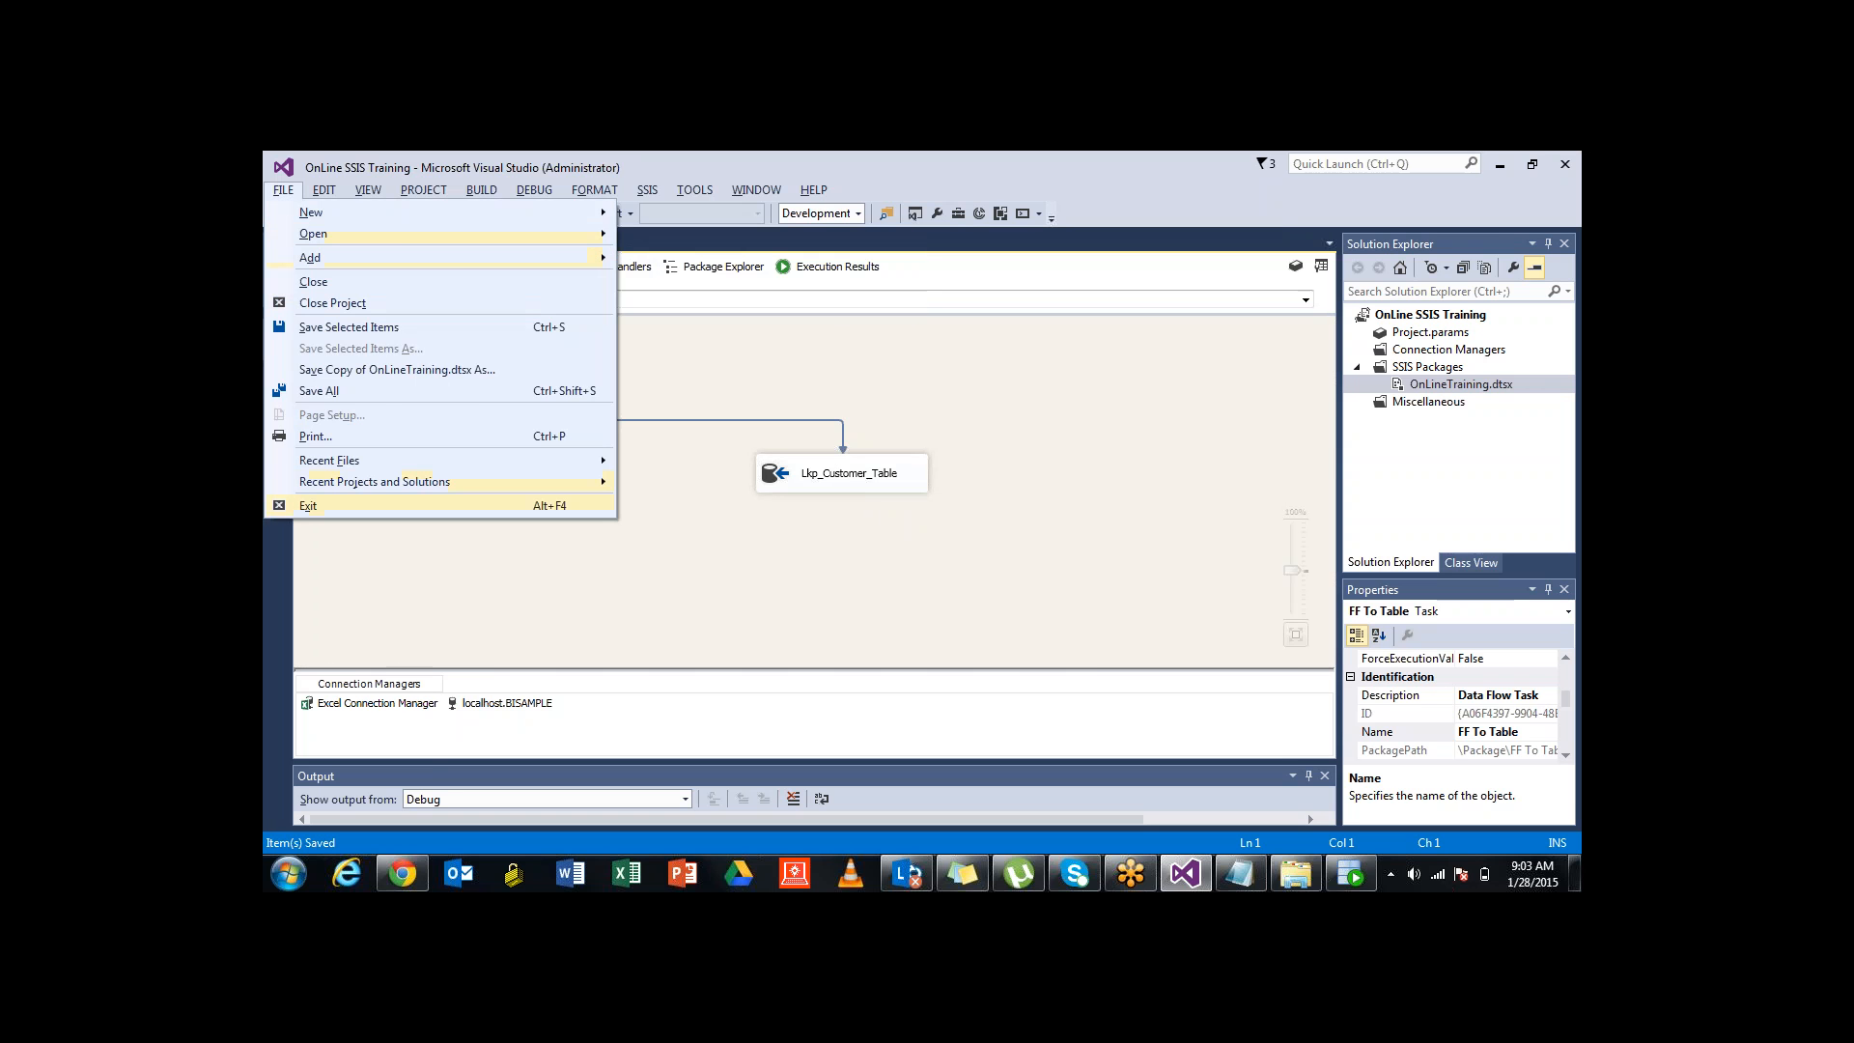
pyautogui.click(309, 506)
pyautogui.press('Return')
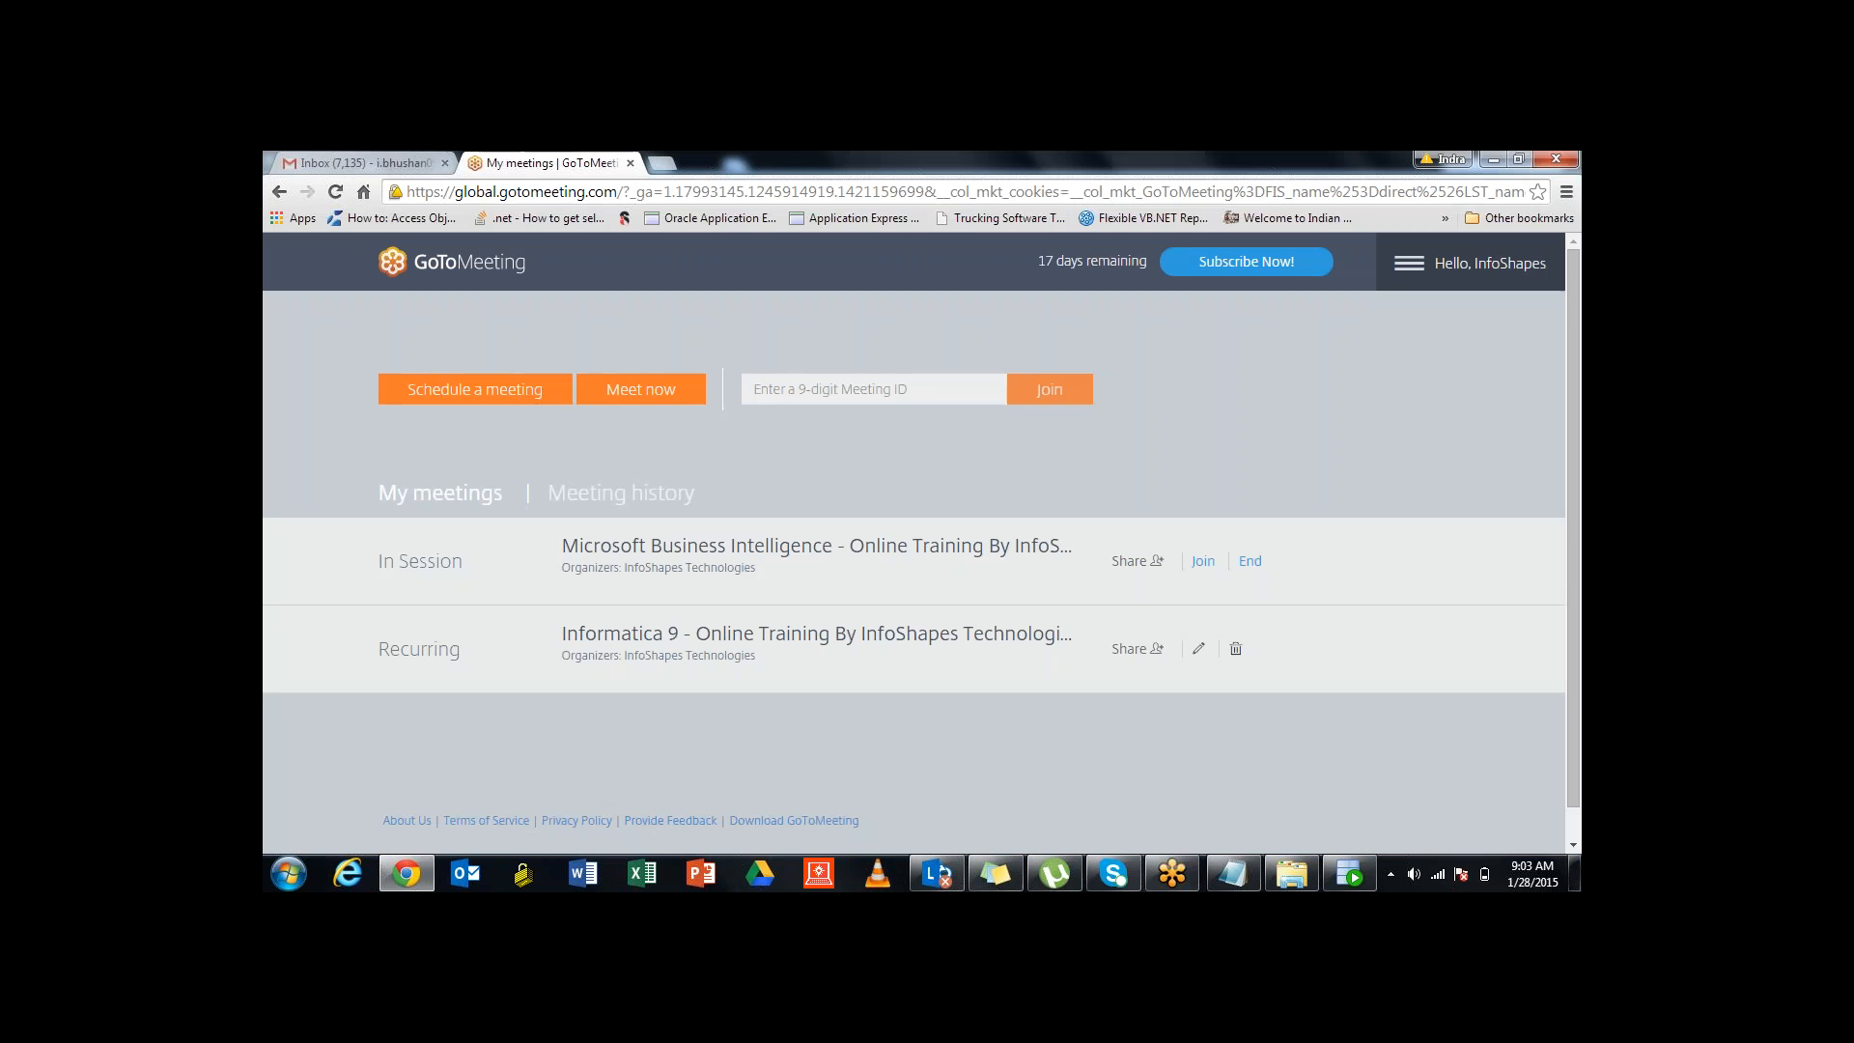
# Relaunch SQL Server Data Tools for Visual Studio 2013 from Start with the recent Integration Services Project1
pyautogui.click(289, 874)
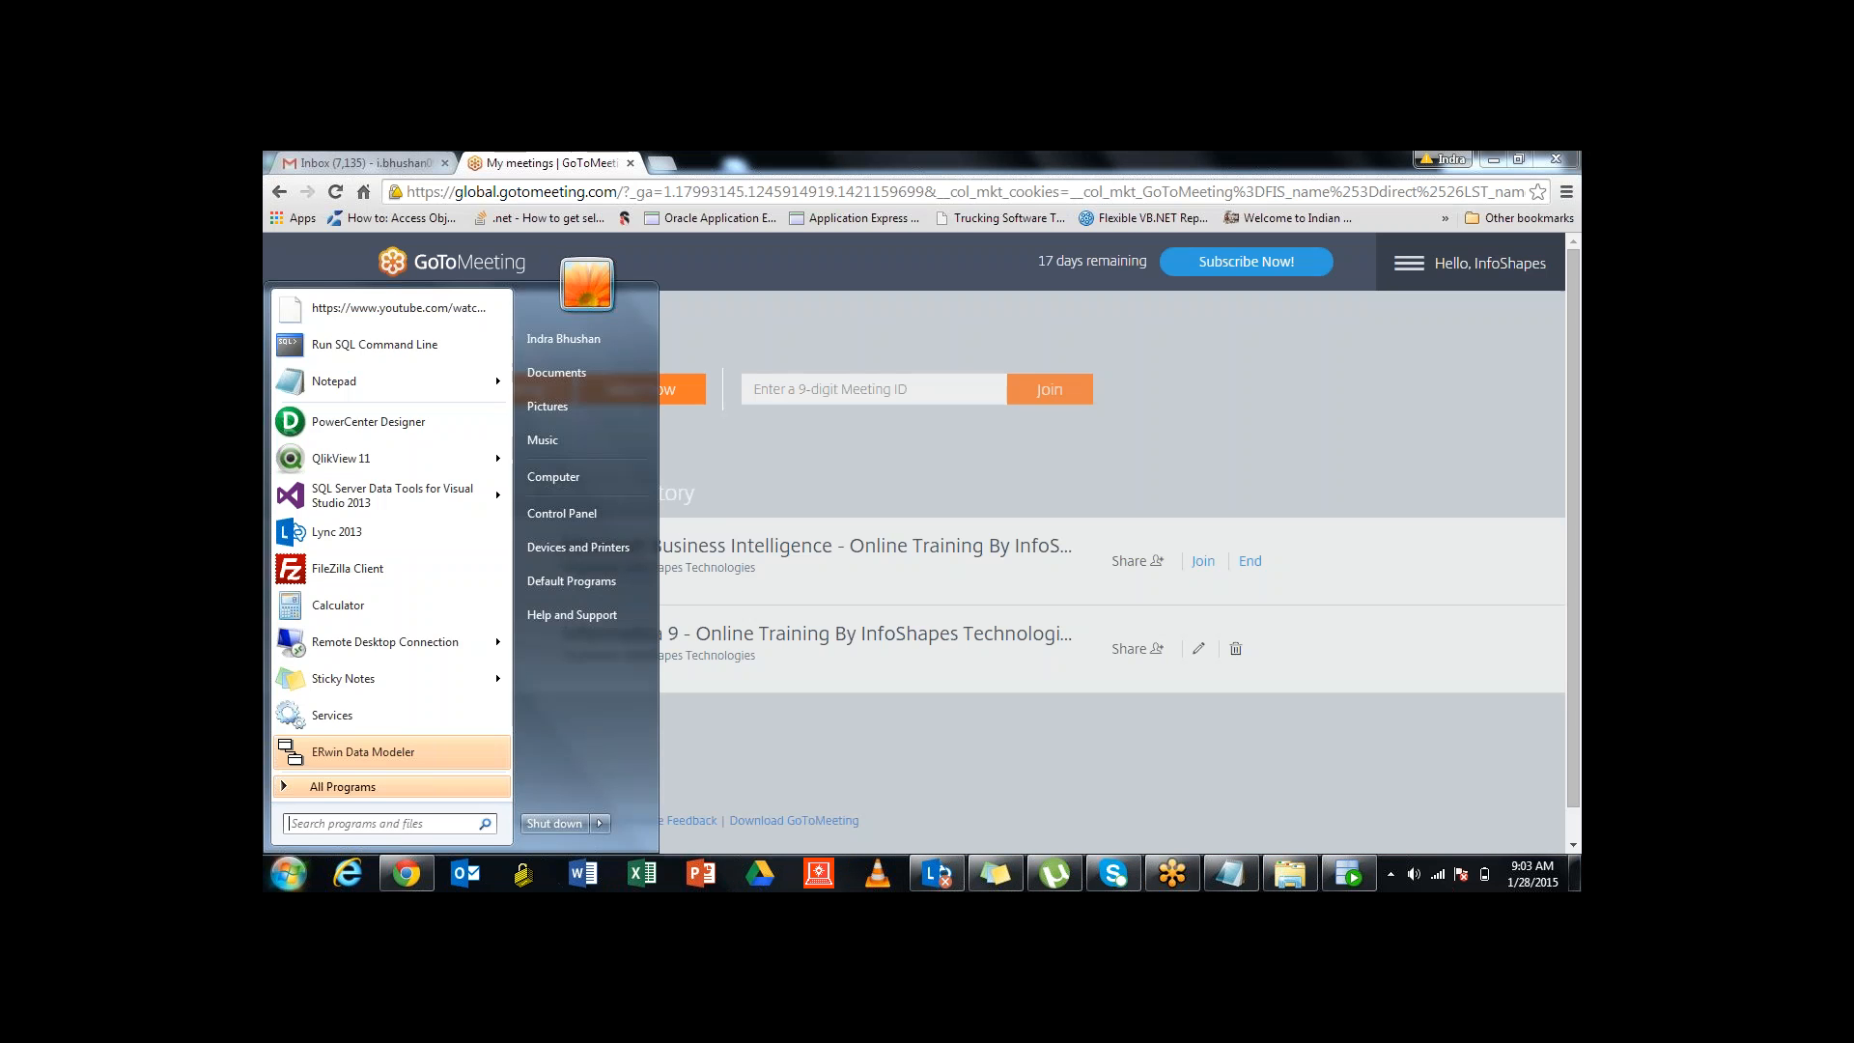
pyautogui.moveTo(439, 504)
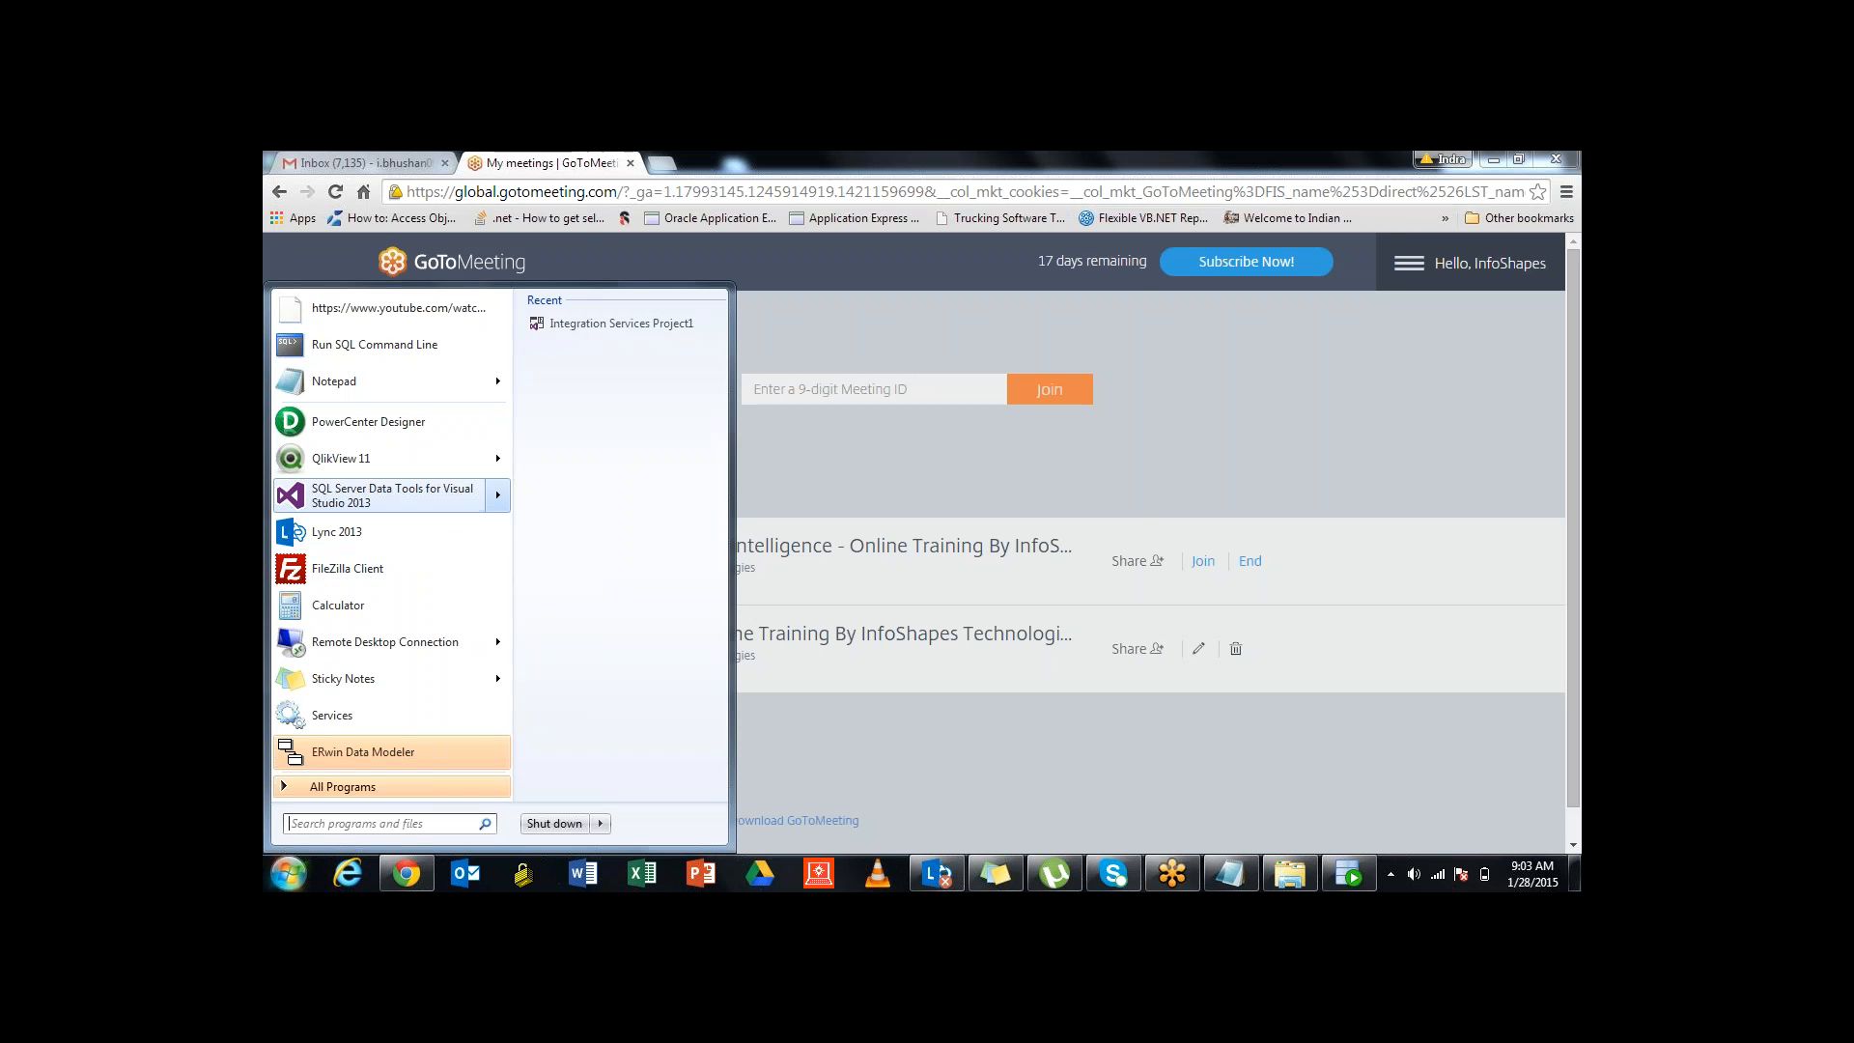
pyautogui.click(618, 323)
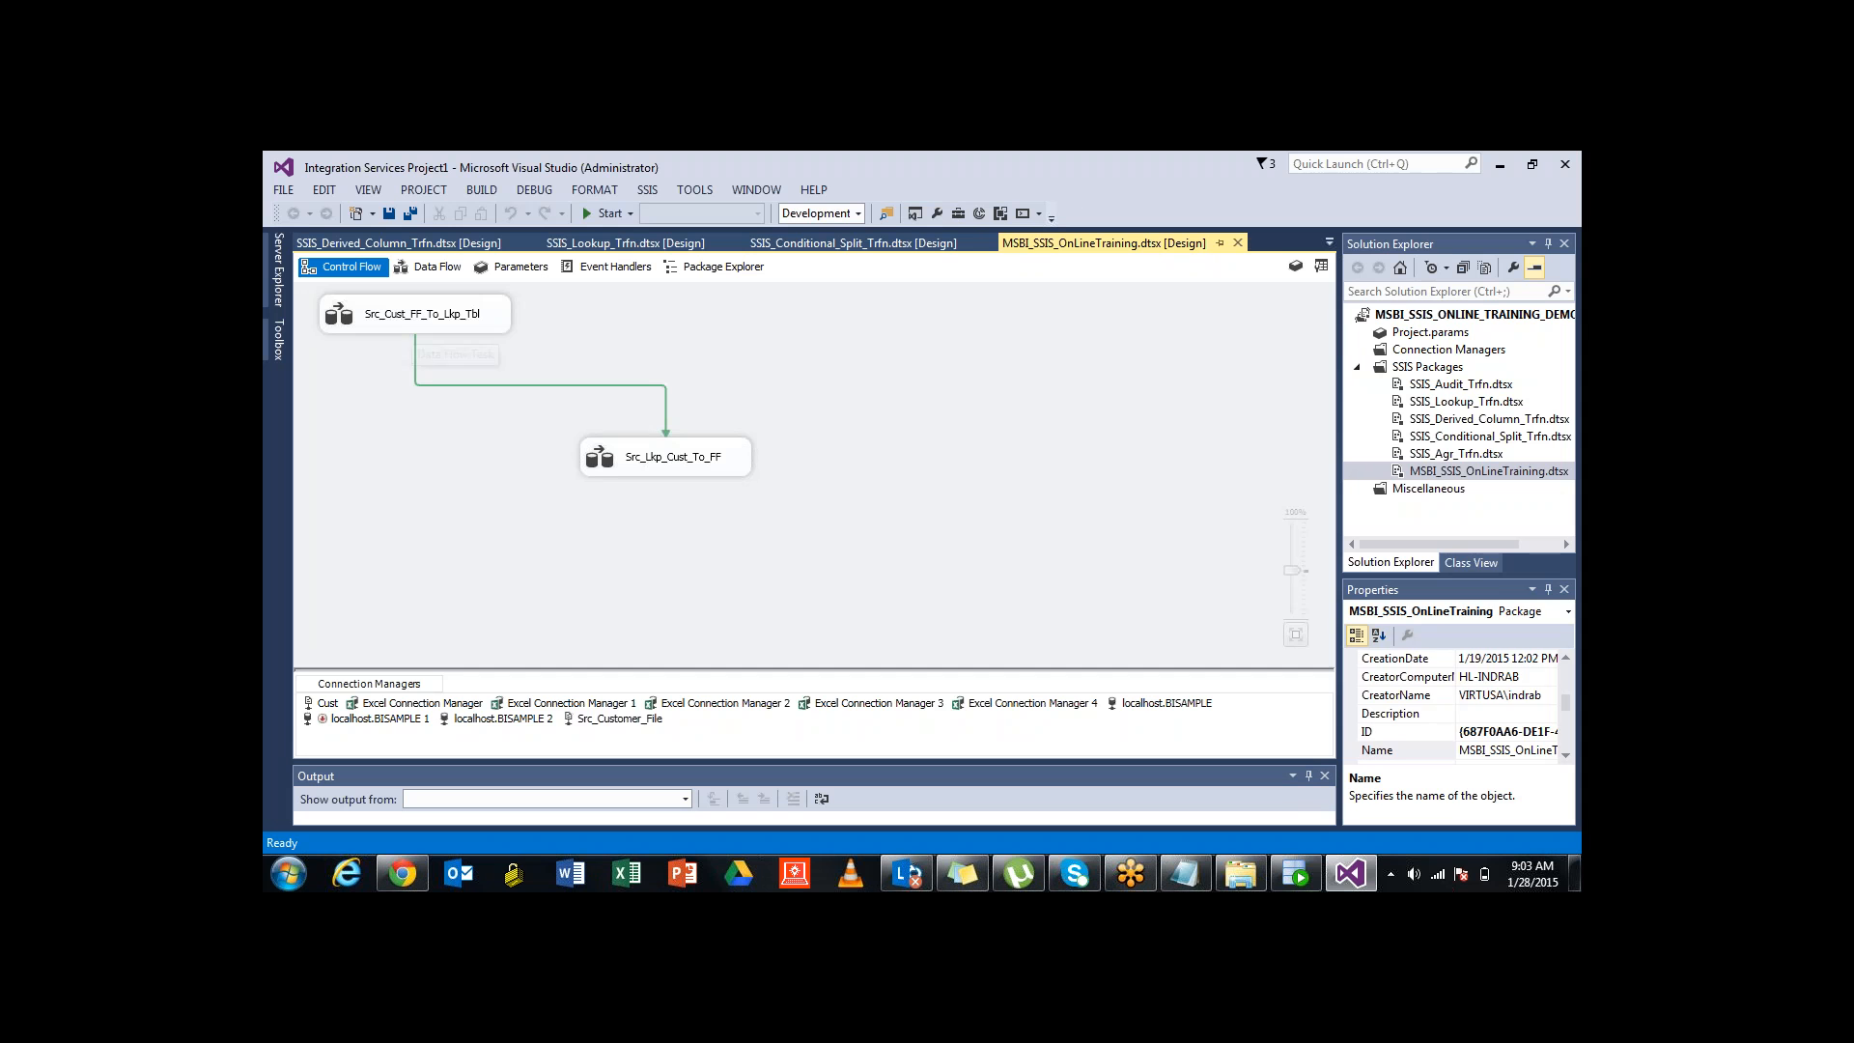
# Open the Src_Cust_FF_To_Lkp_Tbl task's data flow
pyautogui.click(422, 315)
pyautogui.click(673, 458)
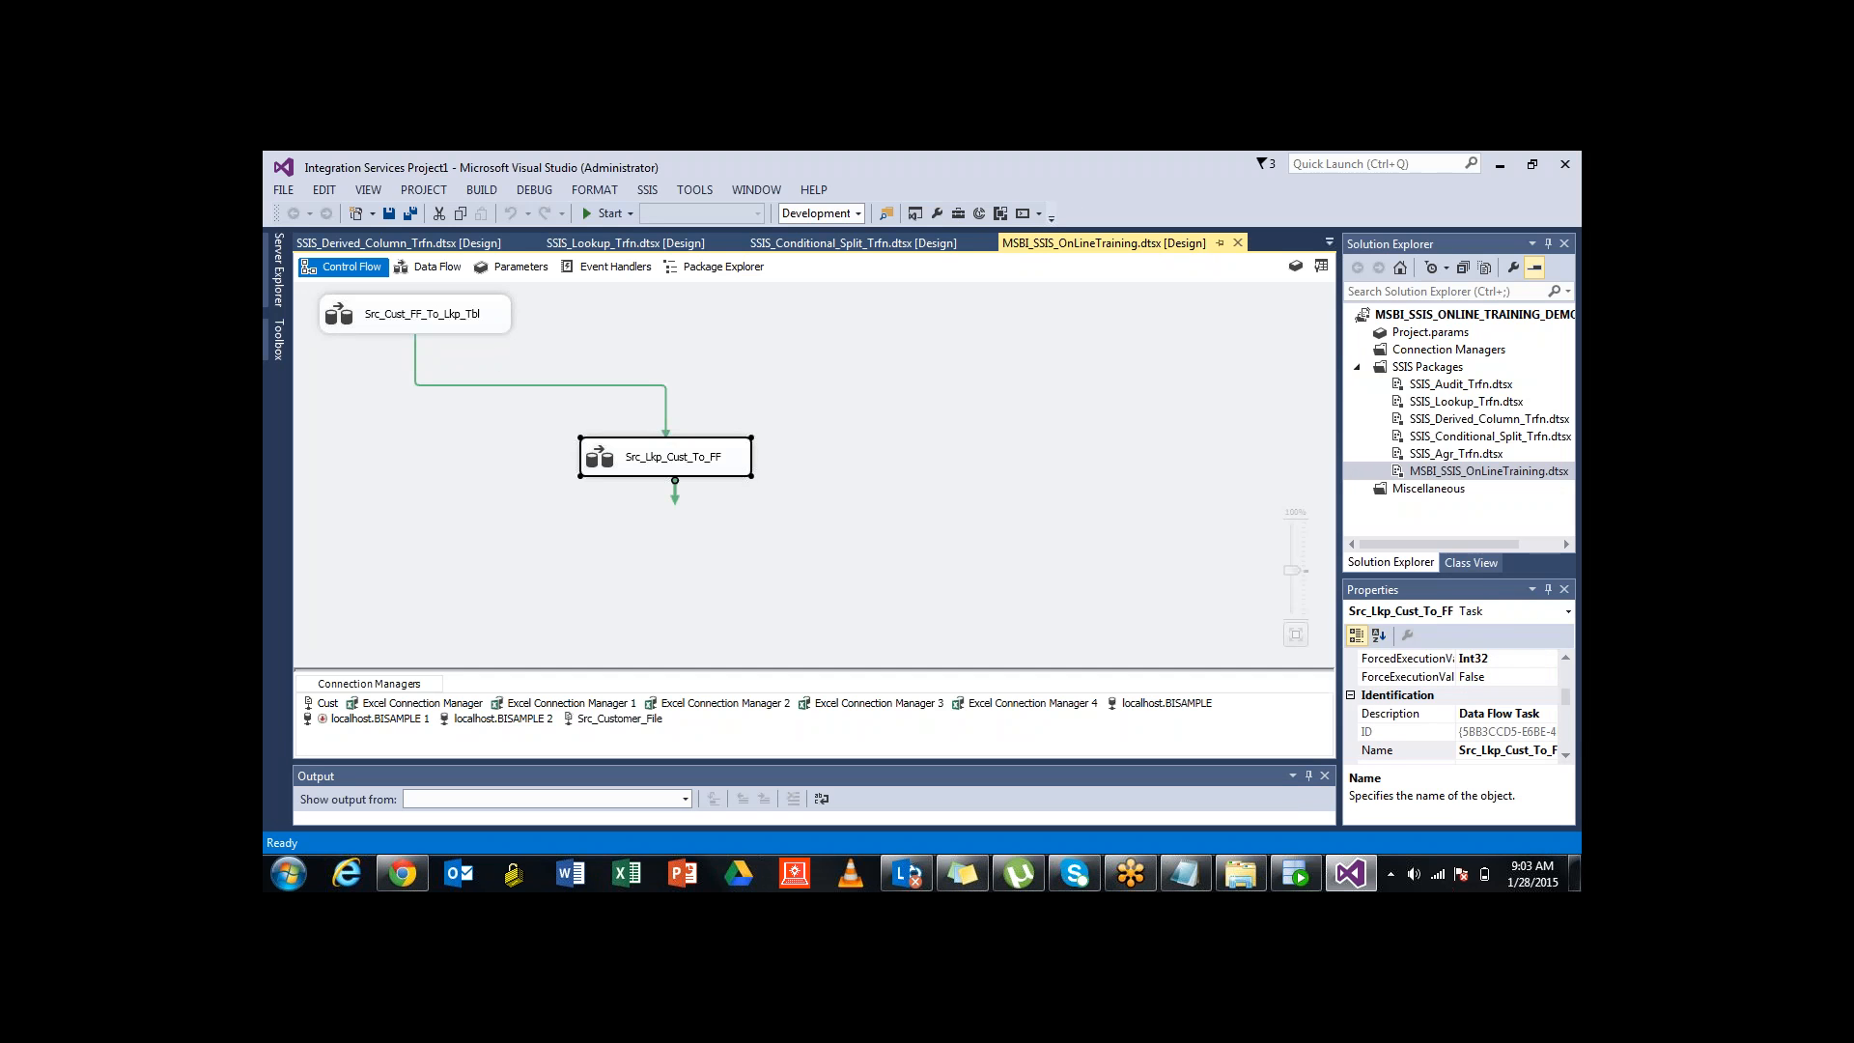
pyautogui.doubleClick(422, 314)
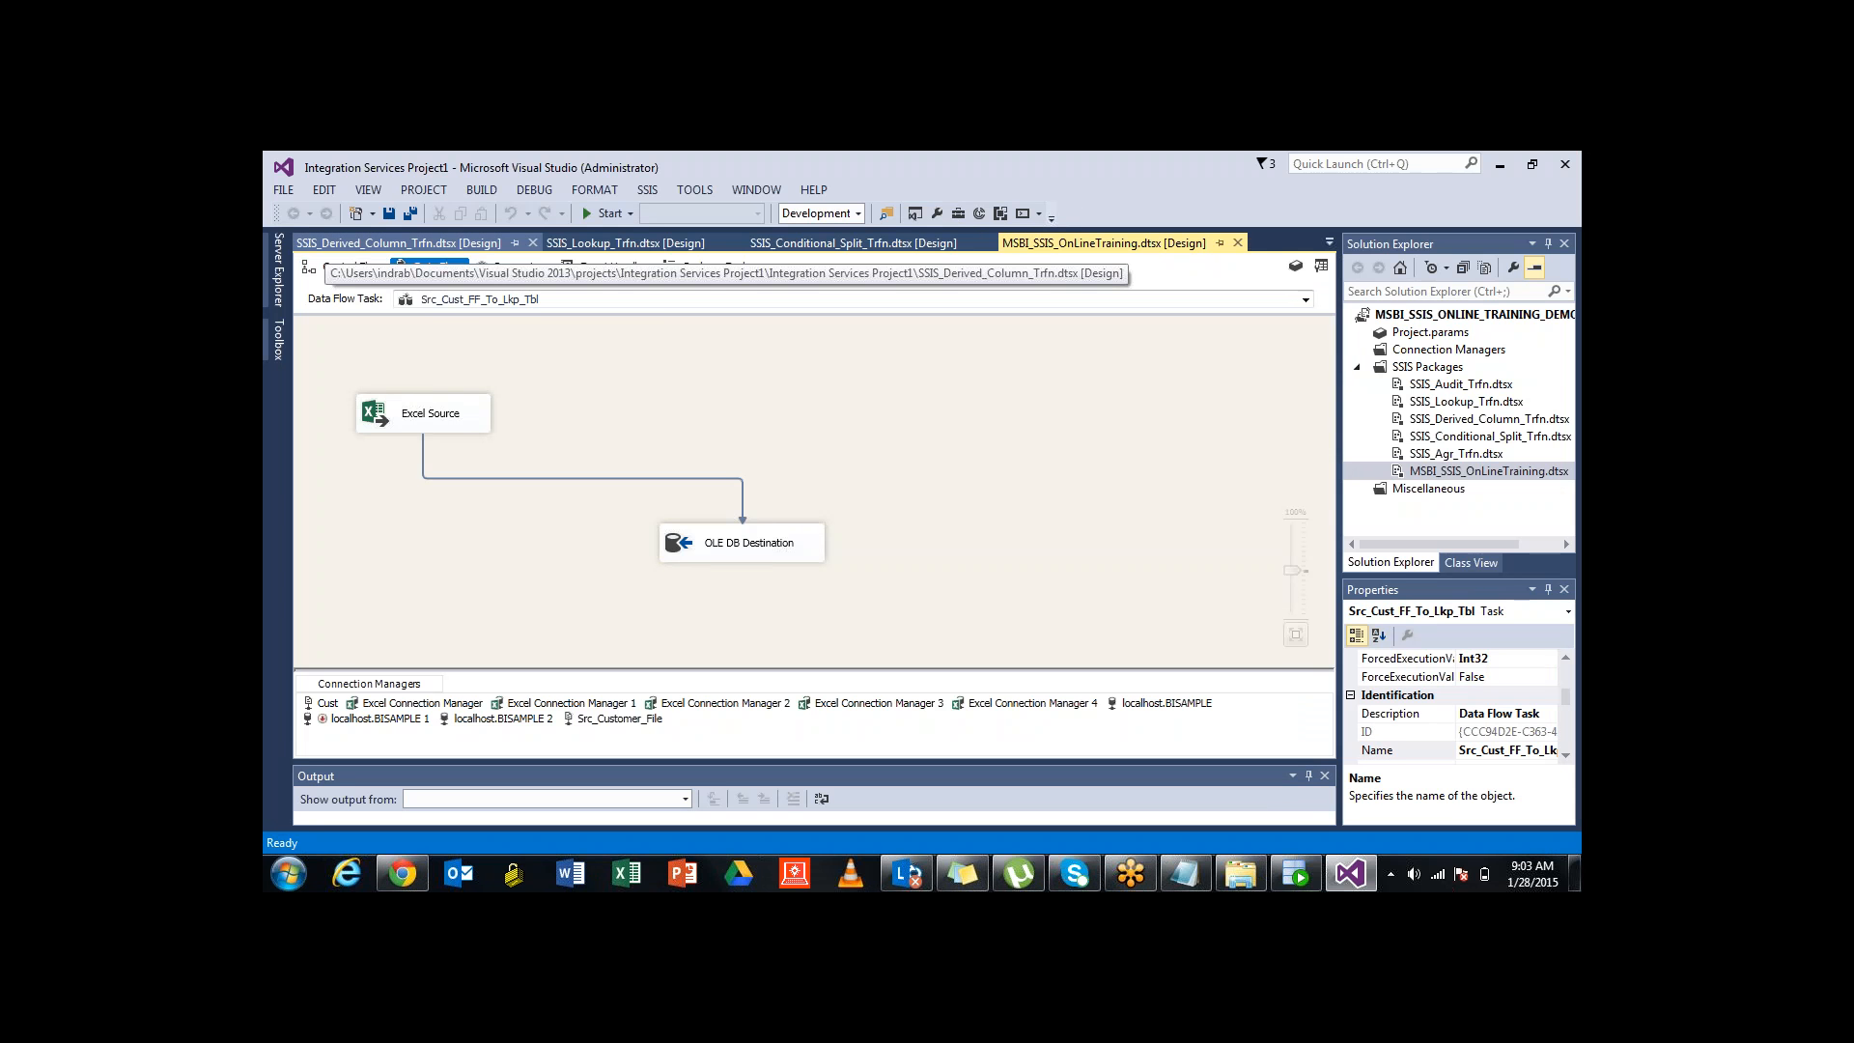
# Float the SSIS_Derived_Column_Trfn package into its own window and close it
pyautogui.click(398, 242)
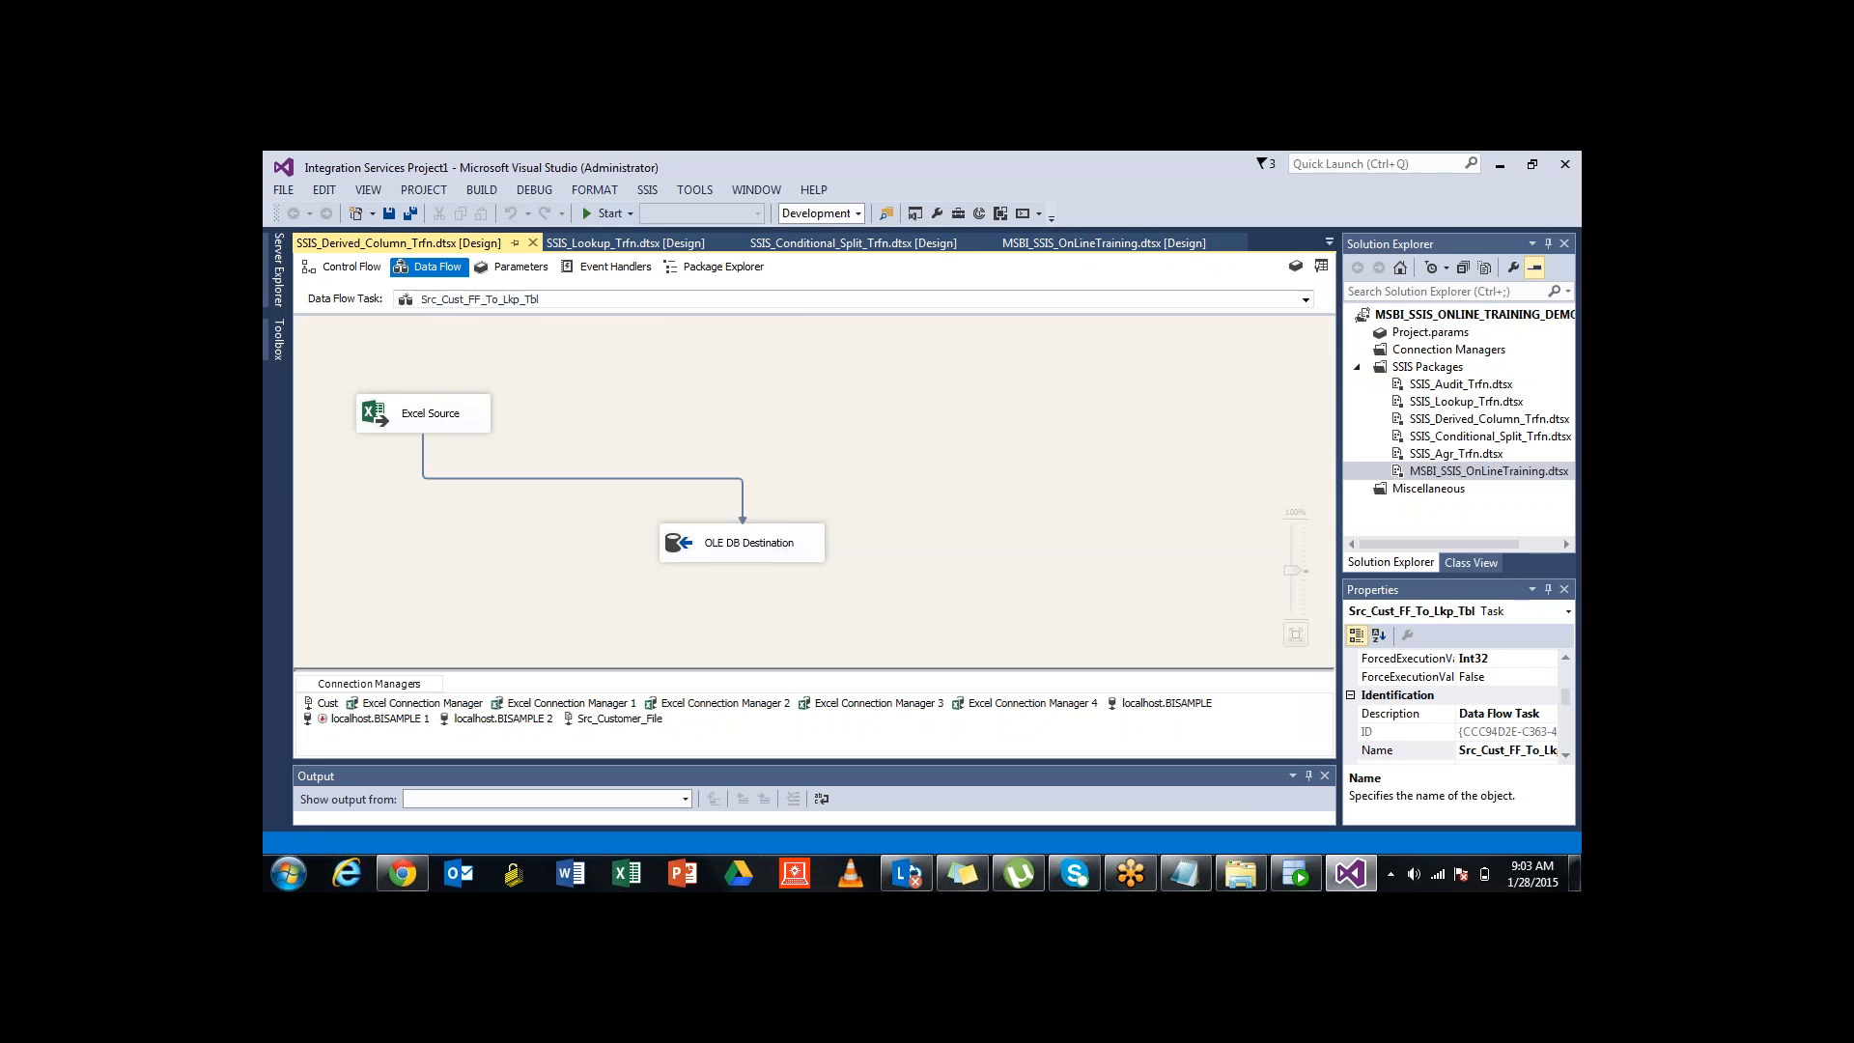
pyautogui.doubleClick(344, 243)
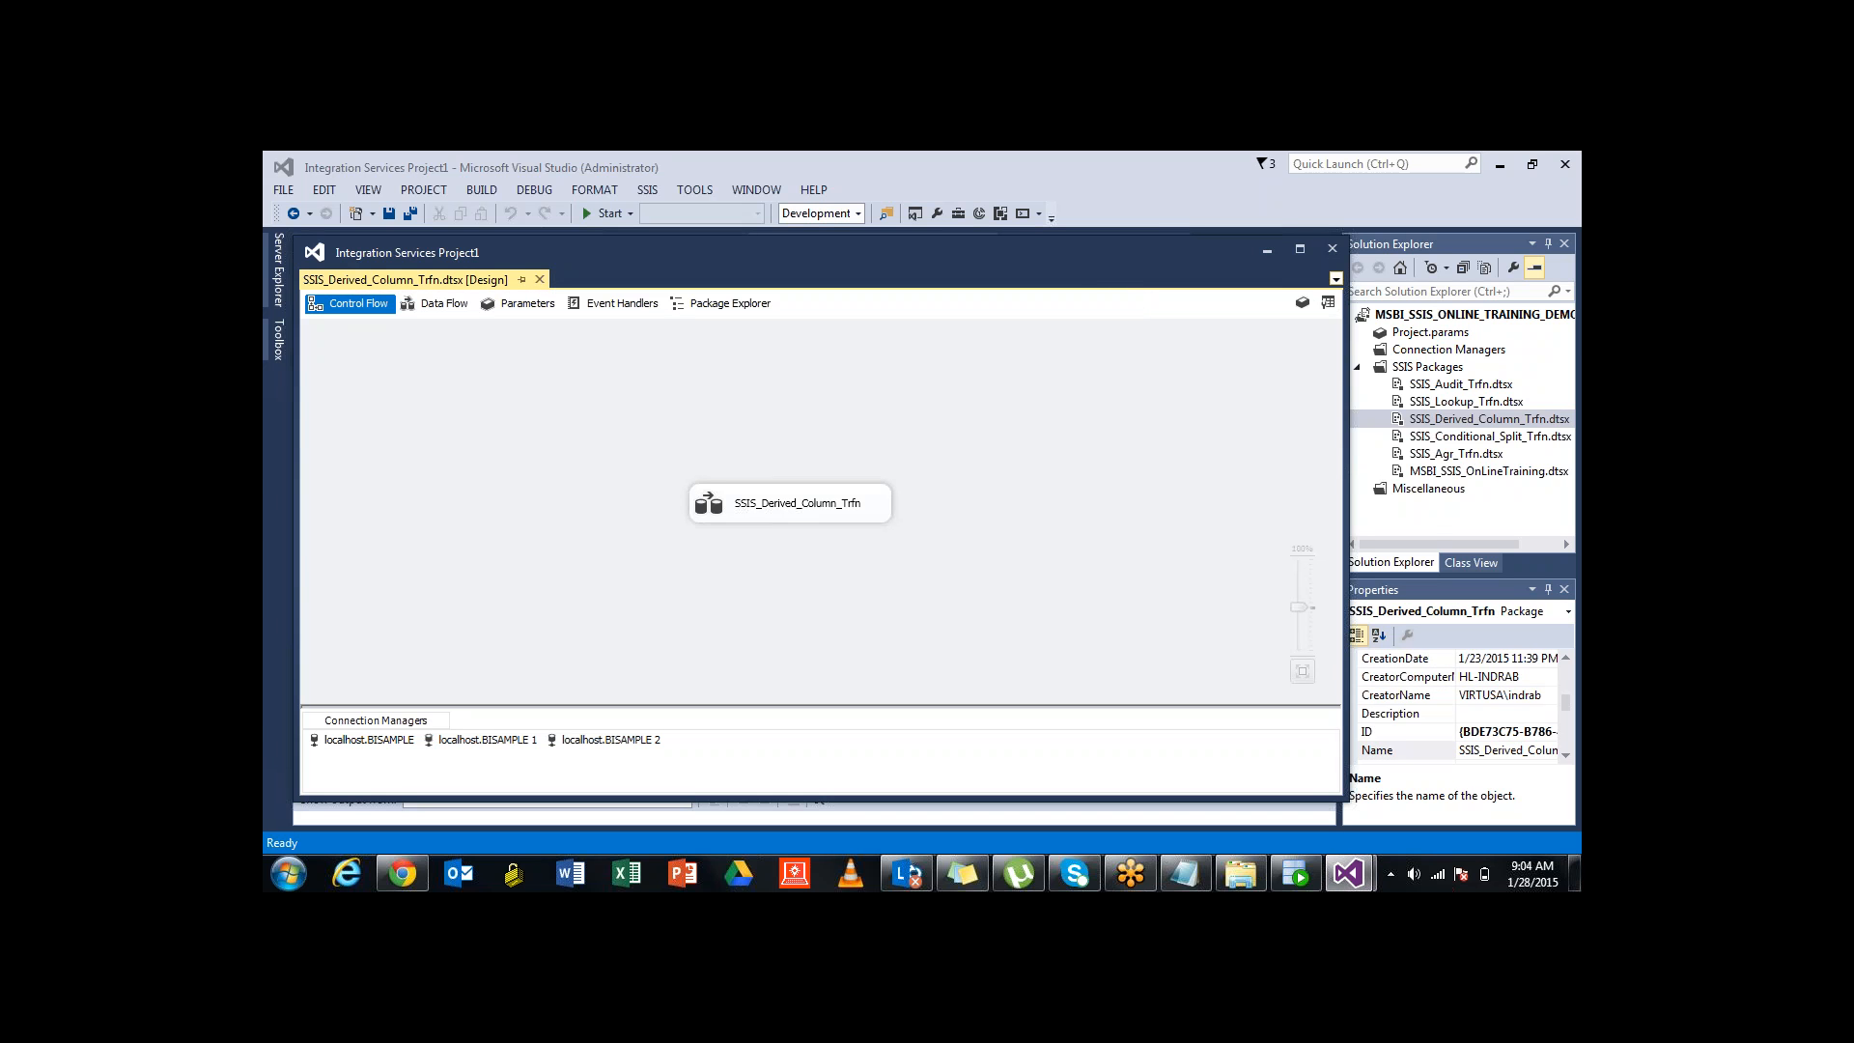
pyautogui.click(1337, 280)
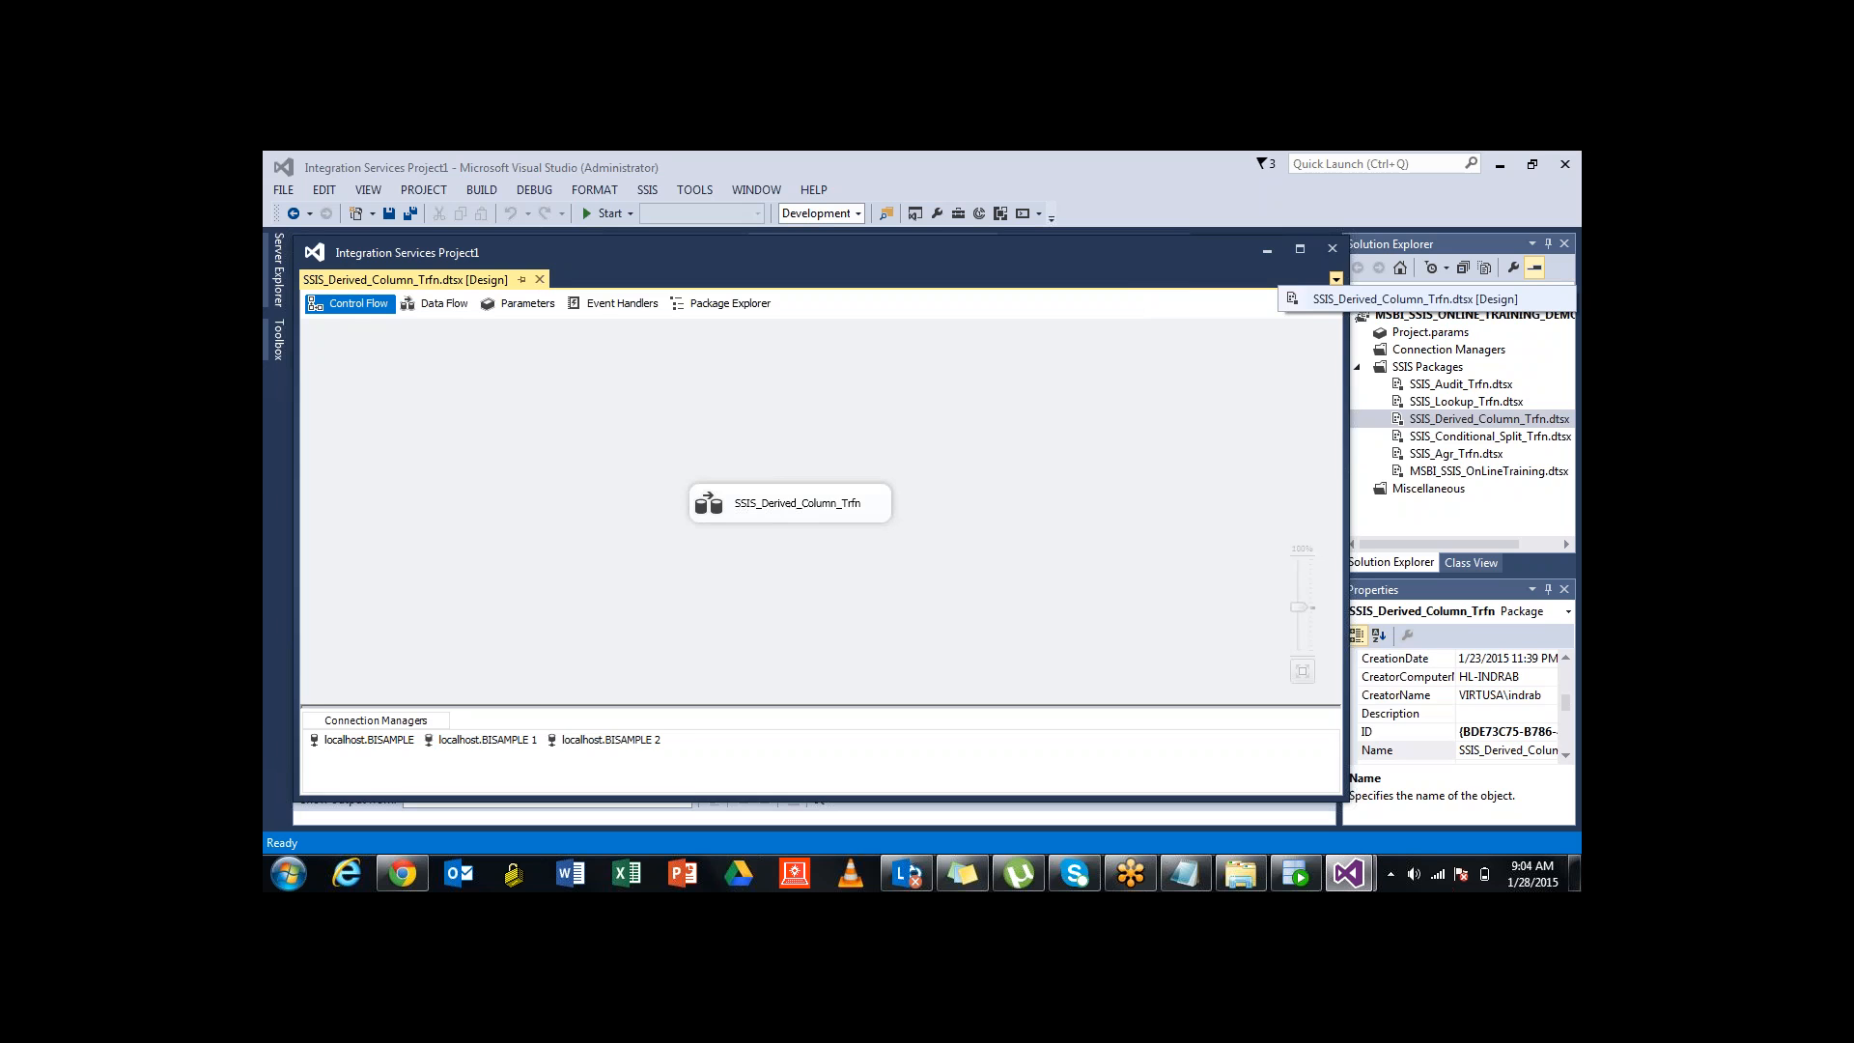
pyautogui.click(1332, 248)
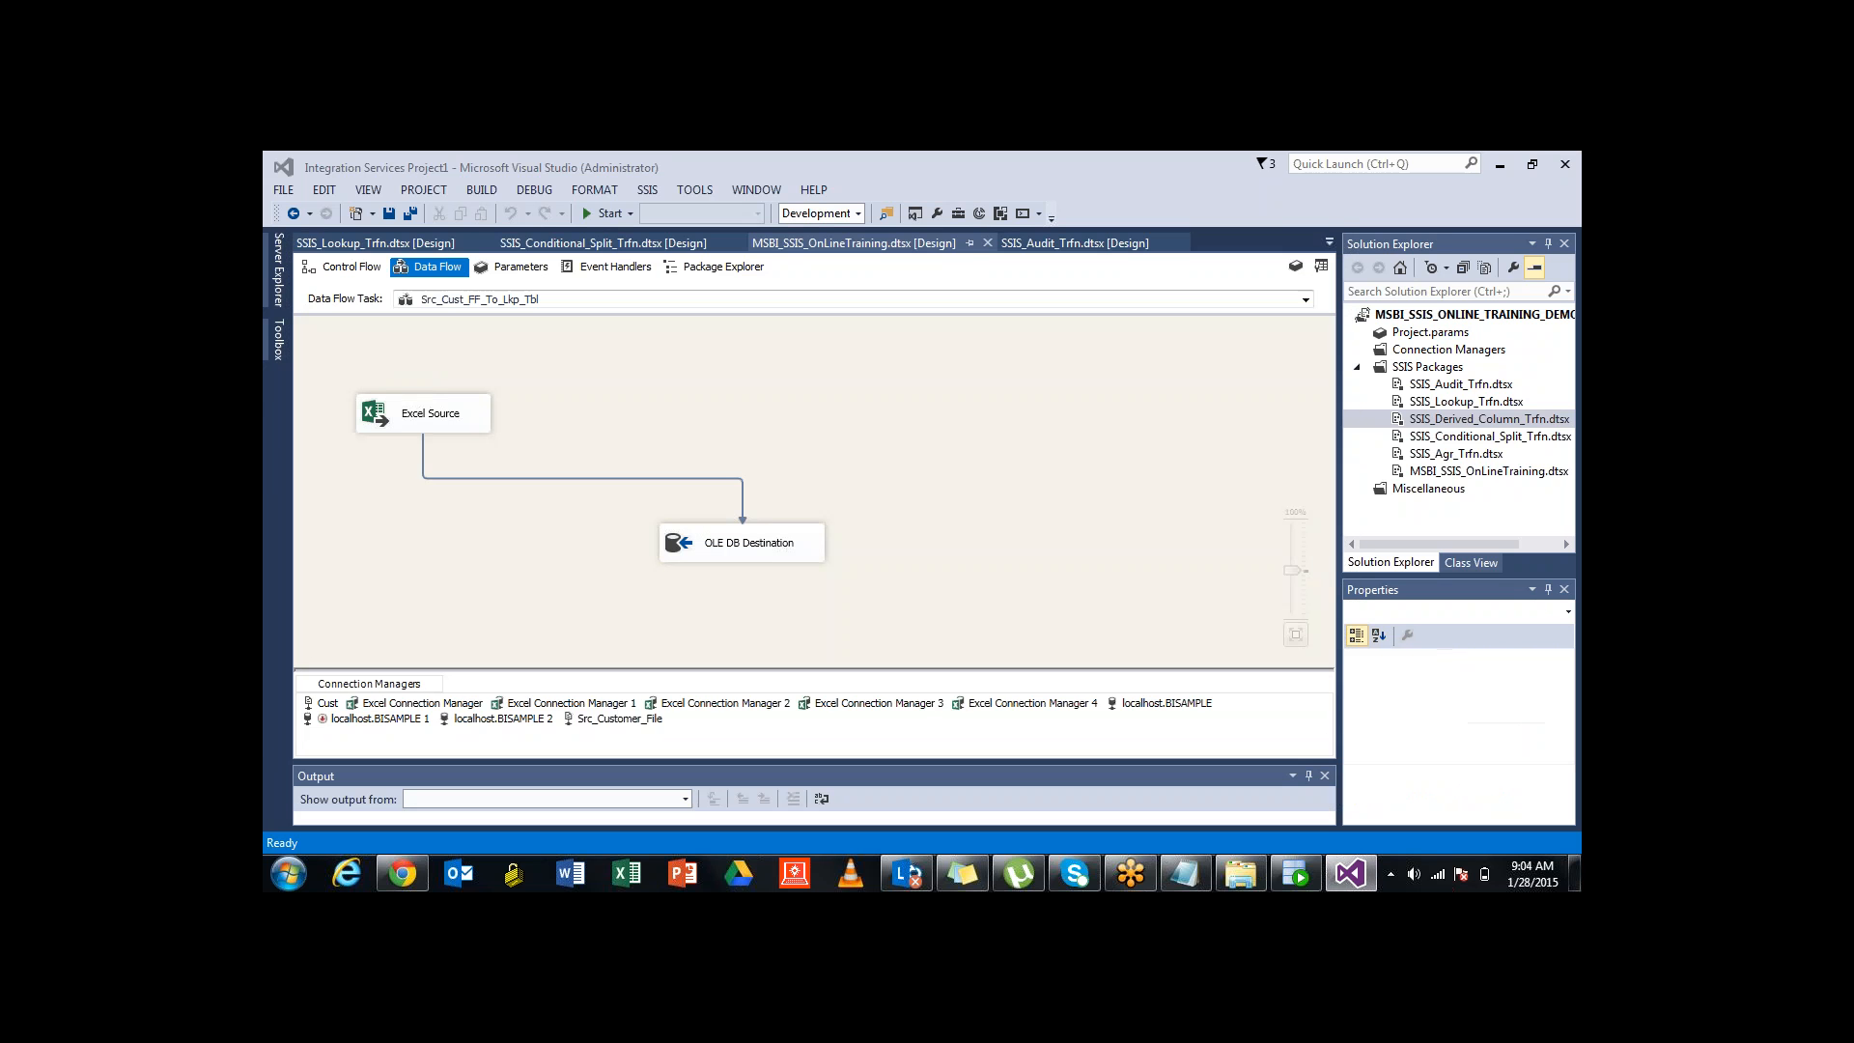
# Review Src_Lkp_Cust_To_FF's data flow, OLE DB Source into Excel Destination, then return to Control Flow
pyautogui.click(343, 267)
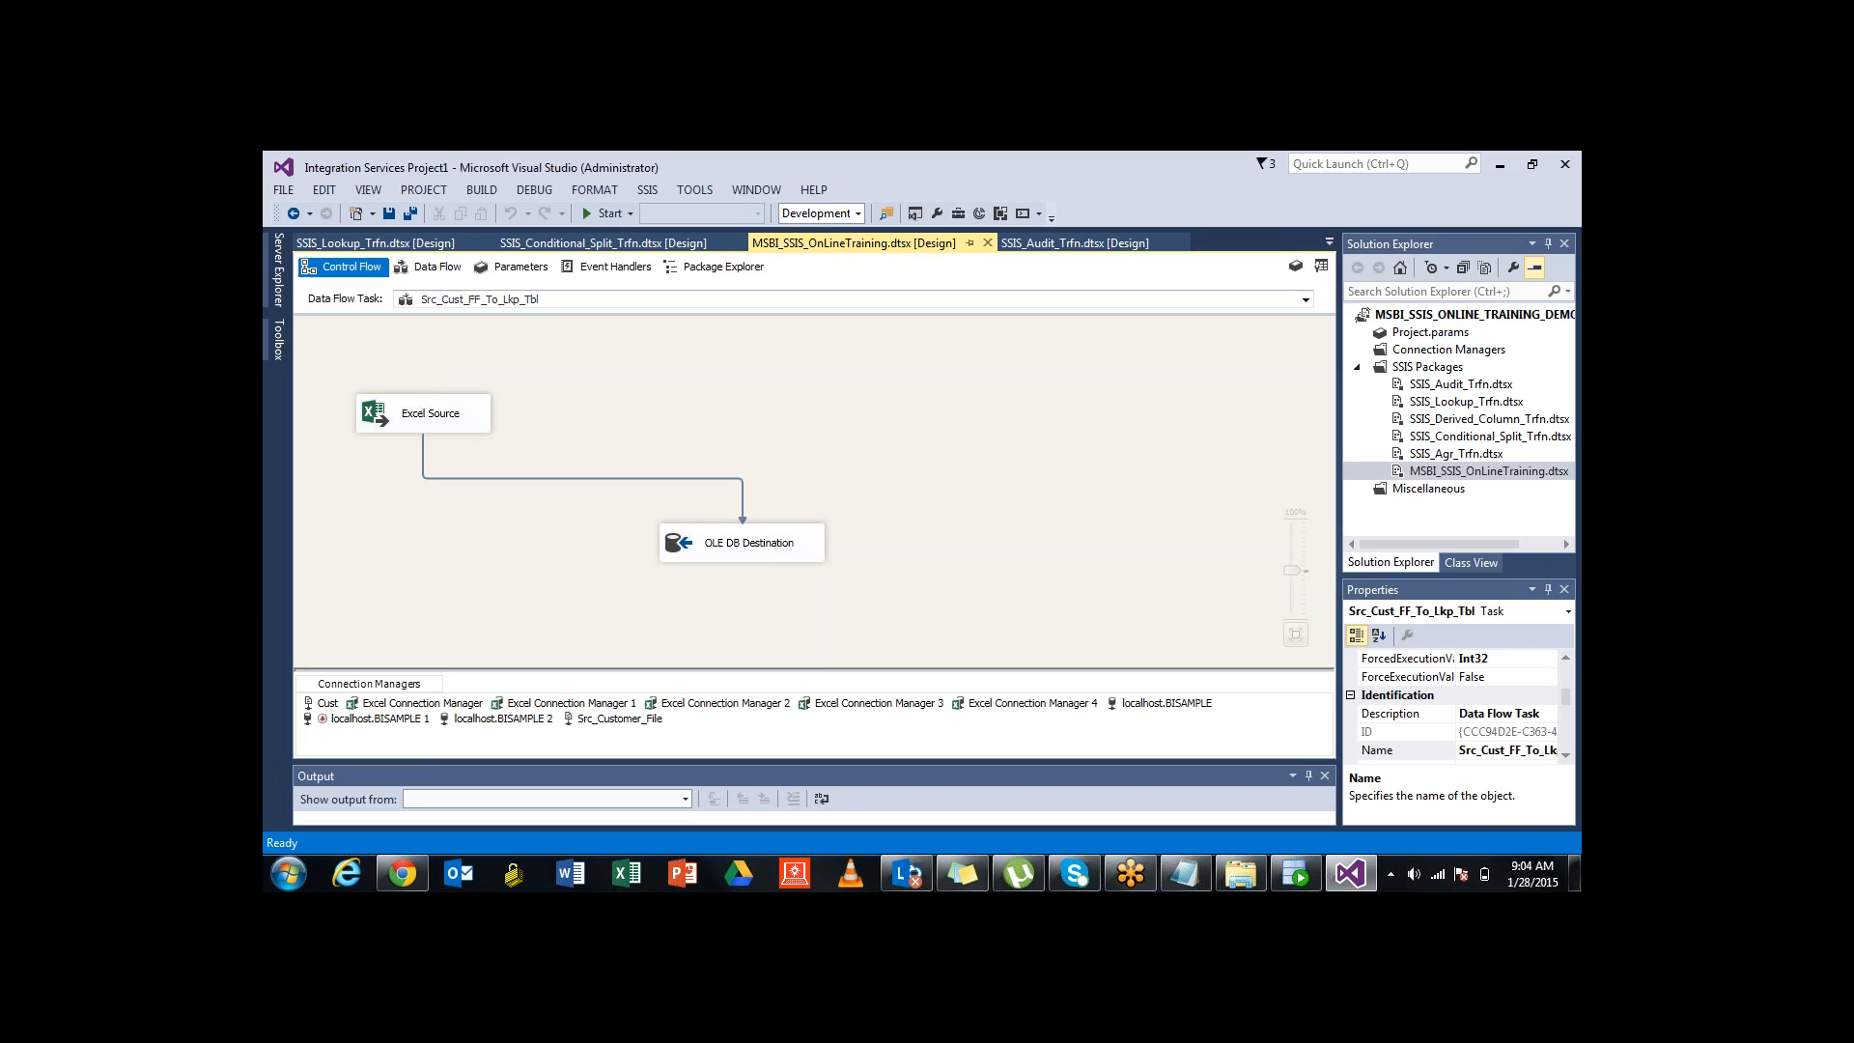
pyautogui.click(502, 417)
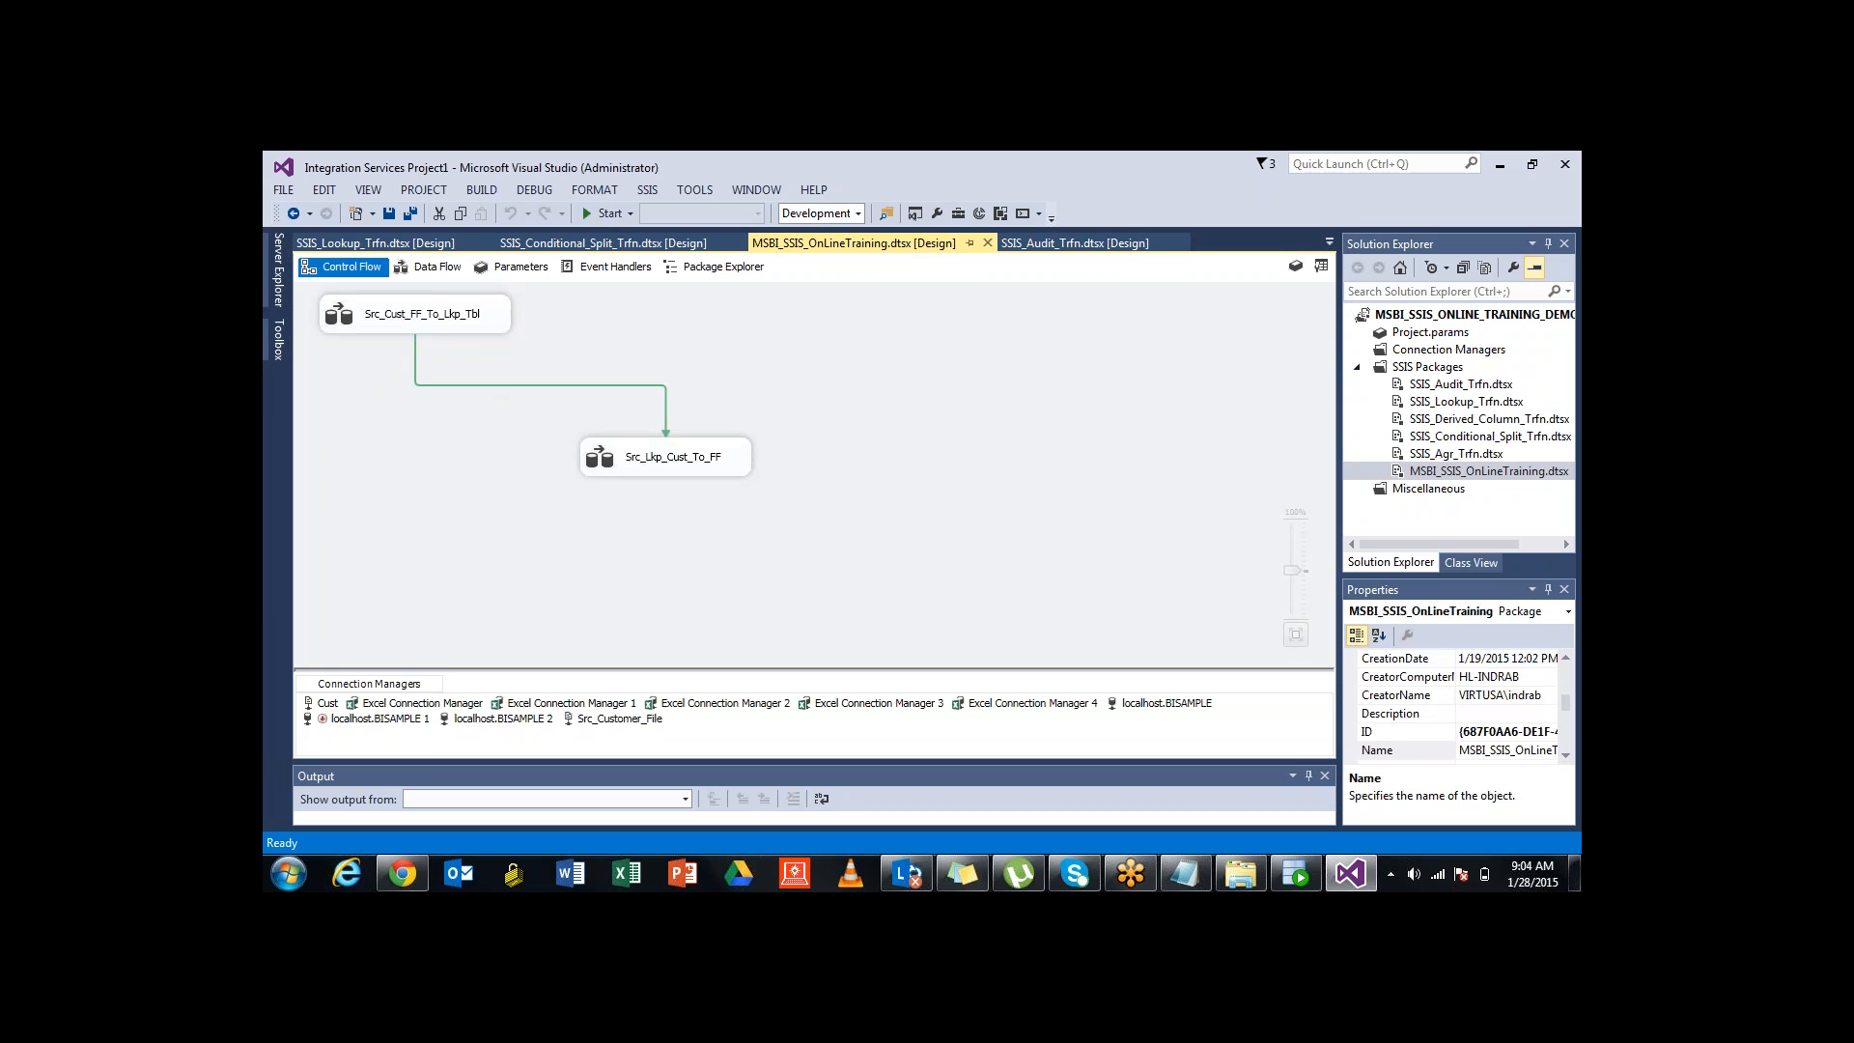
pyautogui.doubleClick(666, 456)
pyautogui.click(342, 266)
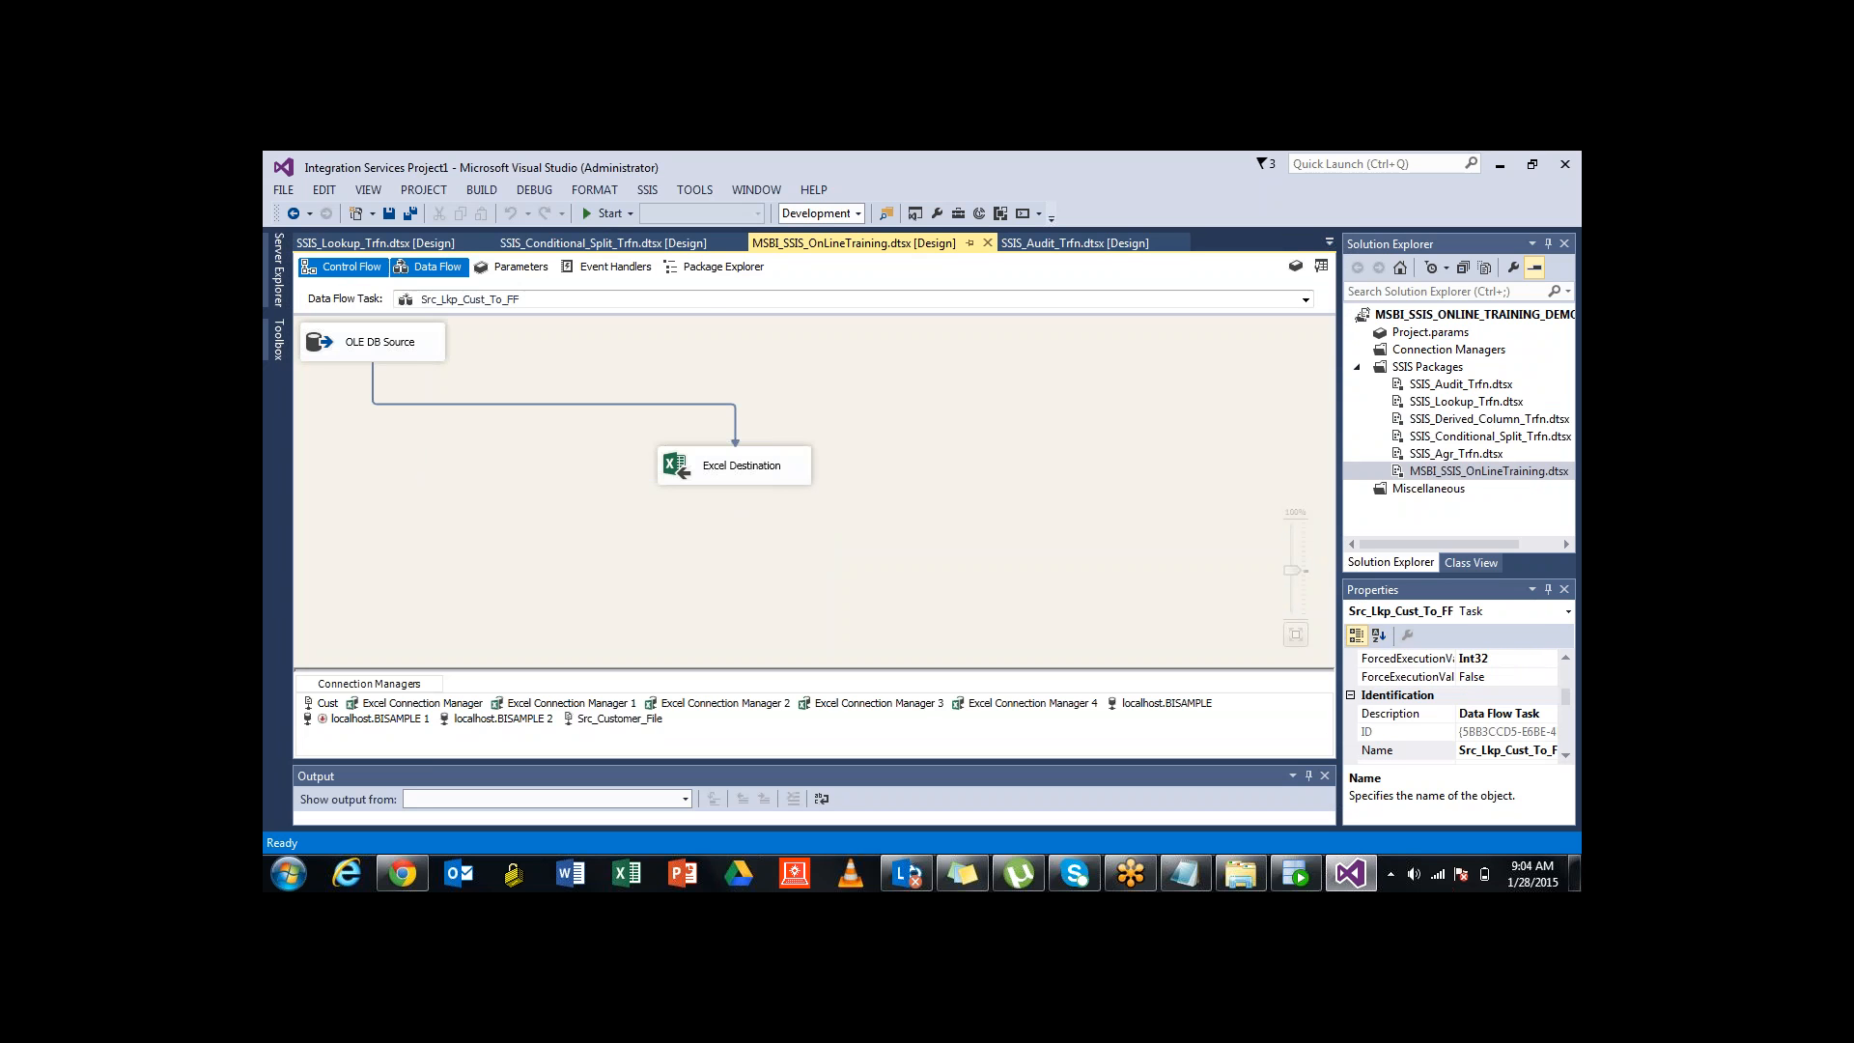
pyautogui.click(502, 418)
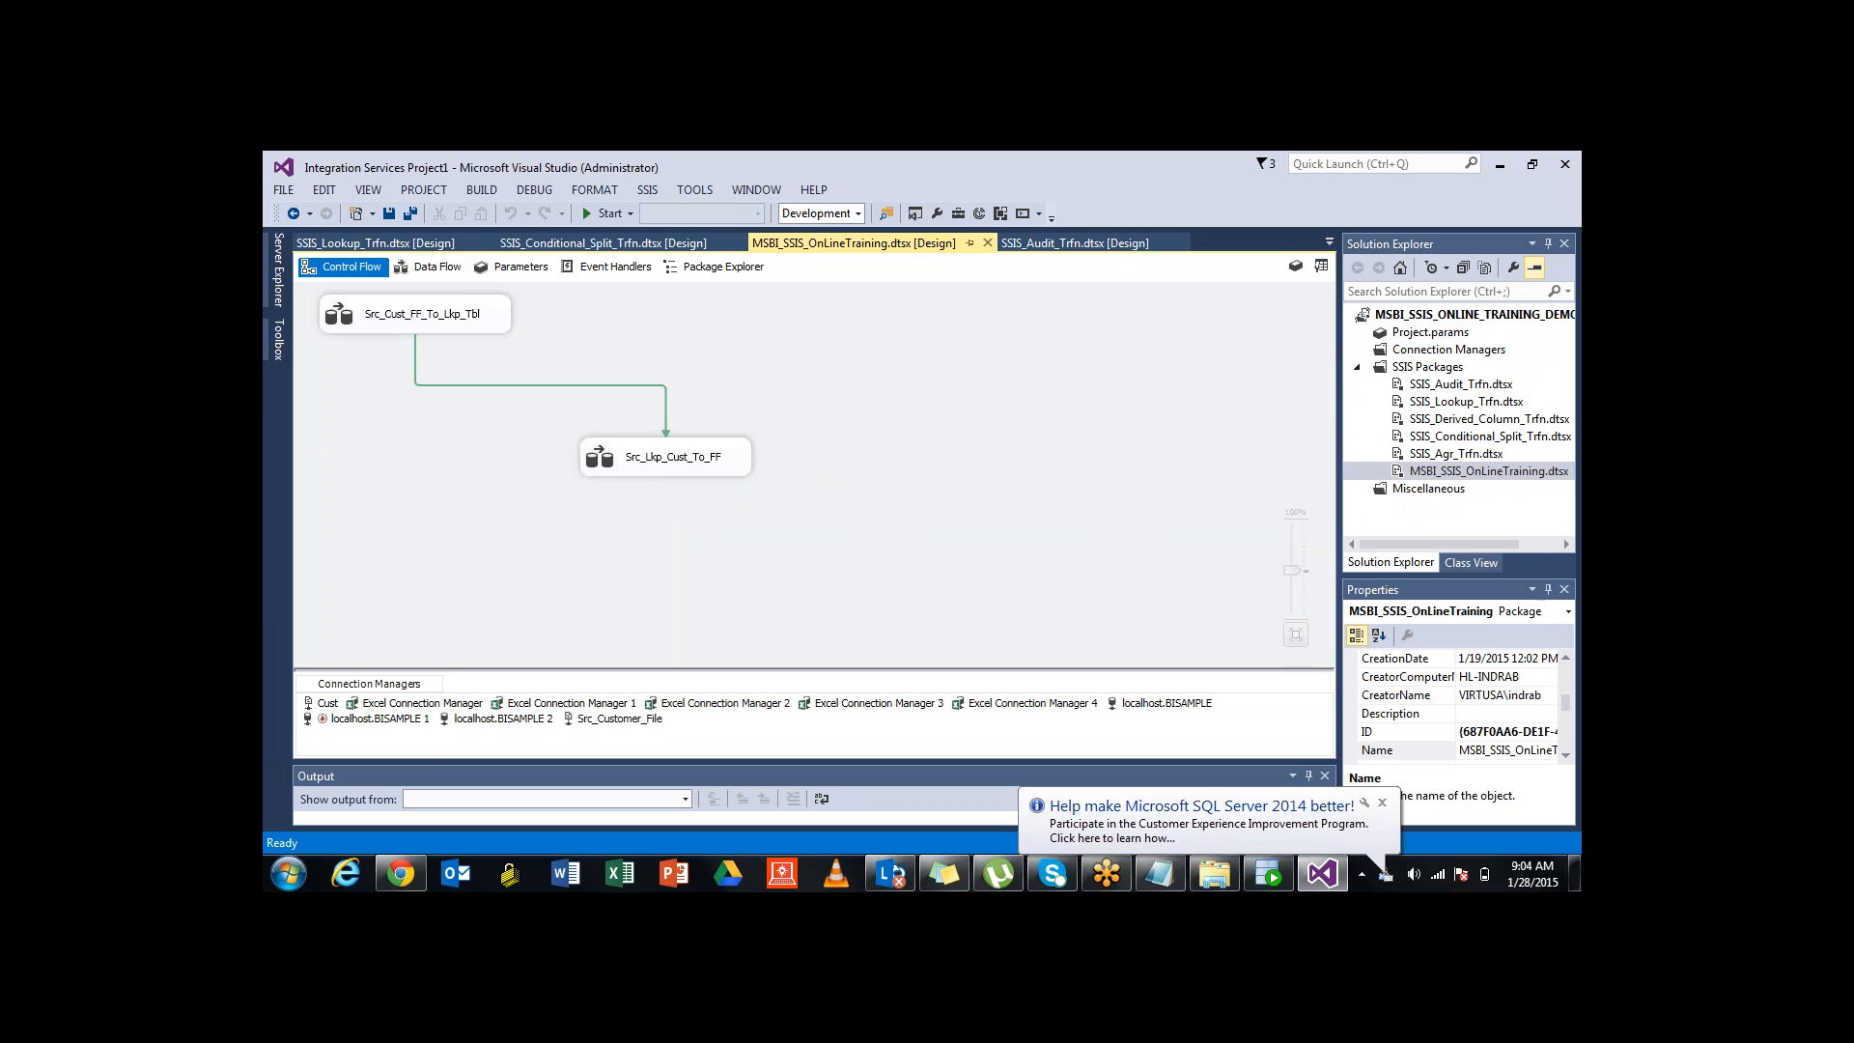
pyautogui.doubleClick(666, 457)
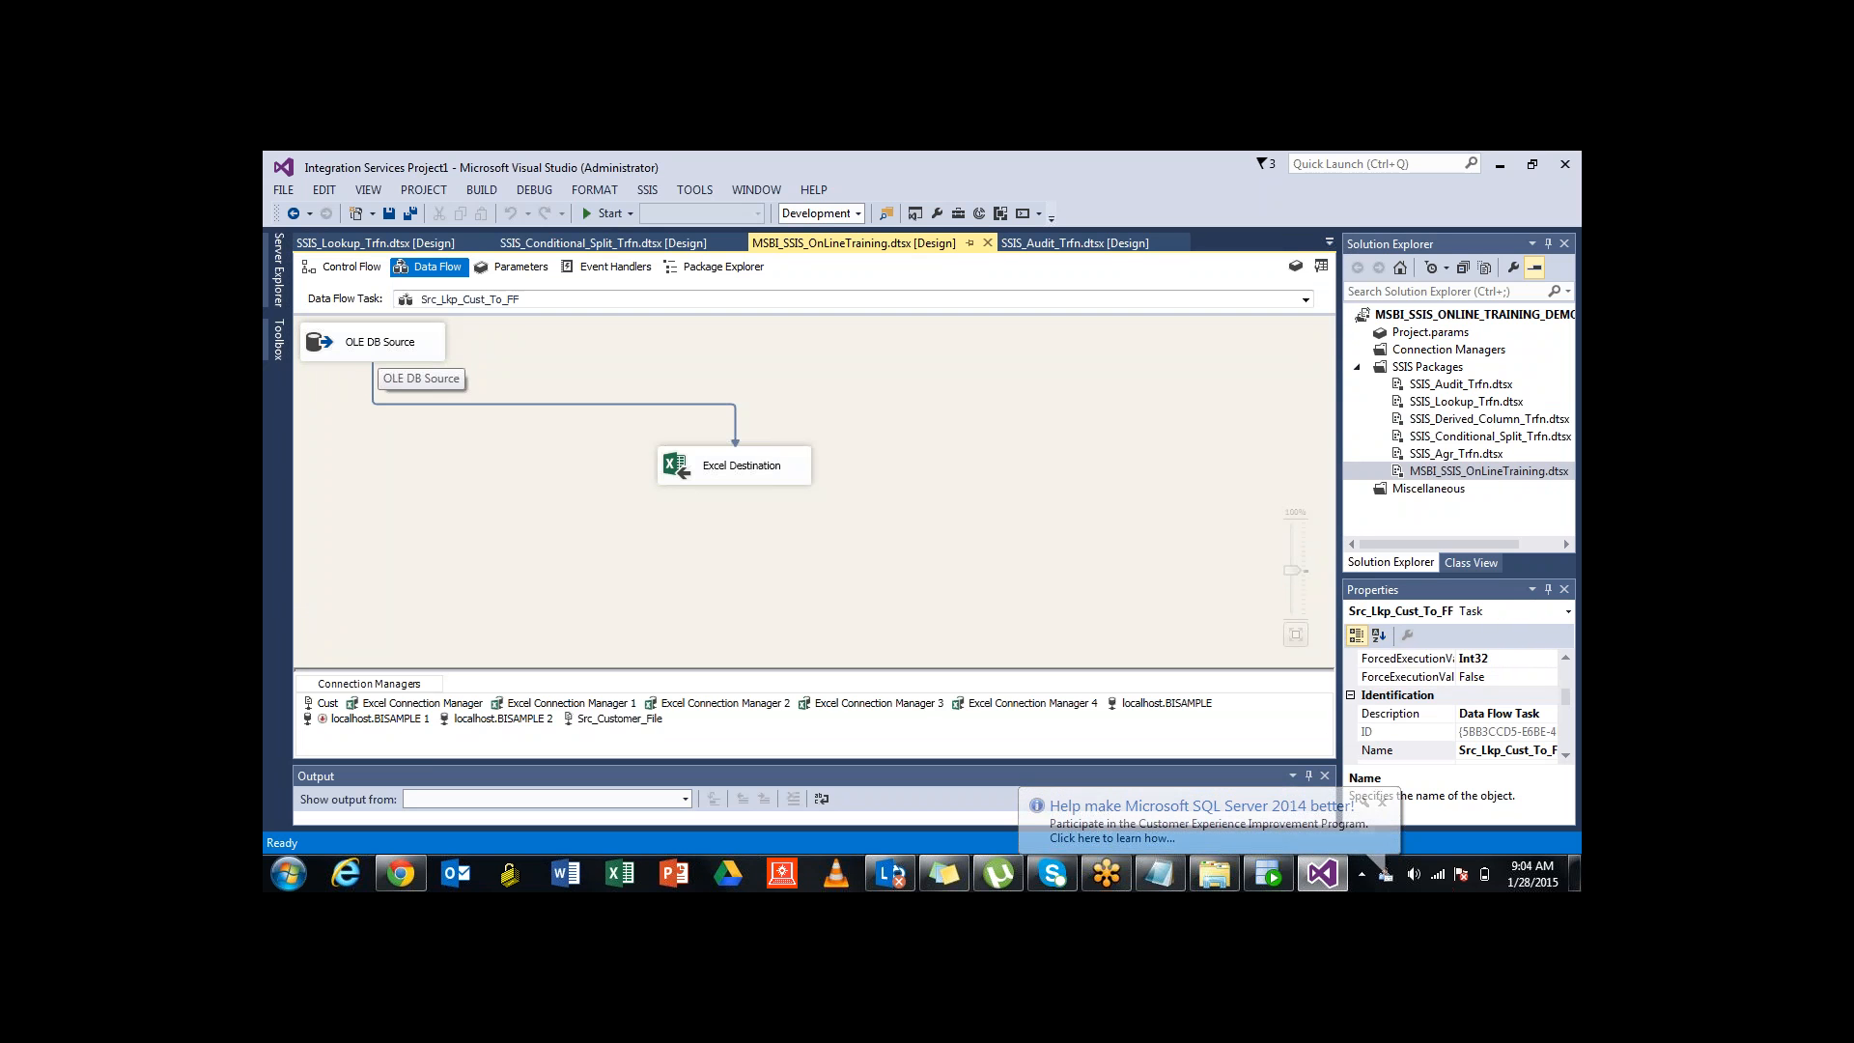
pyautogui.click(378, 348)
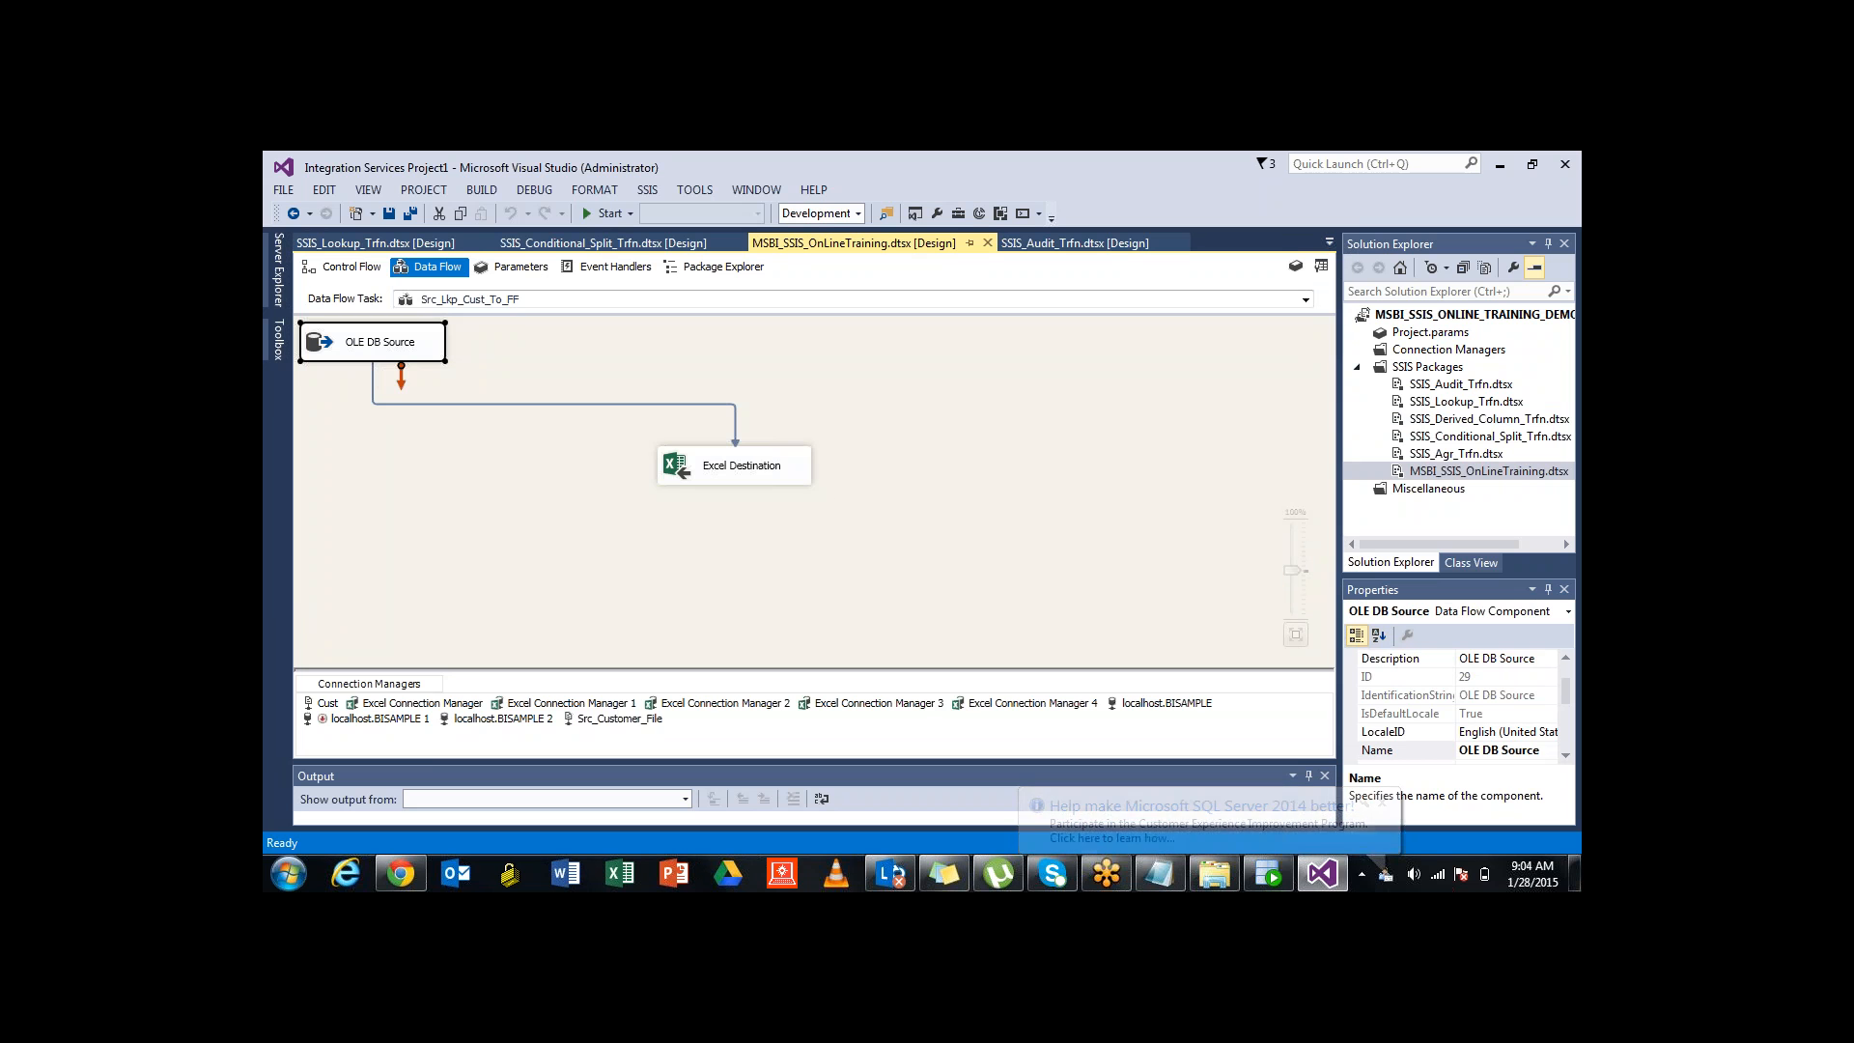
pyautogui.click(732, 462)
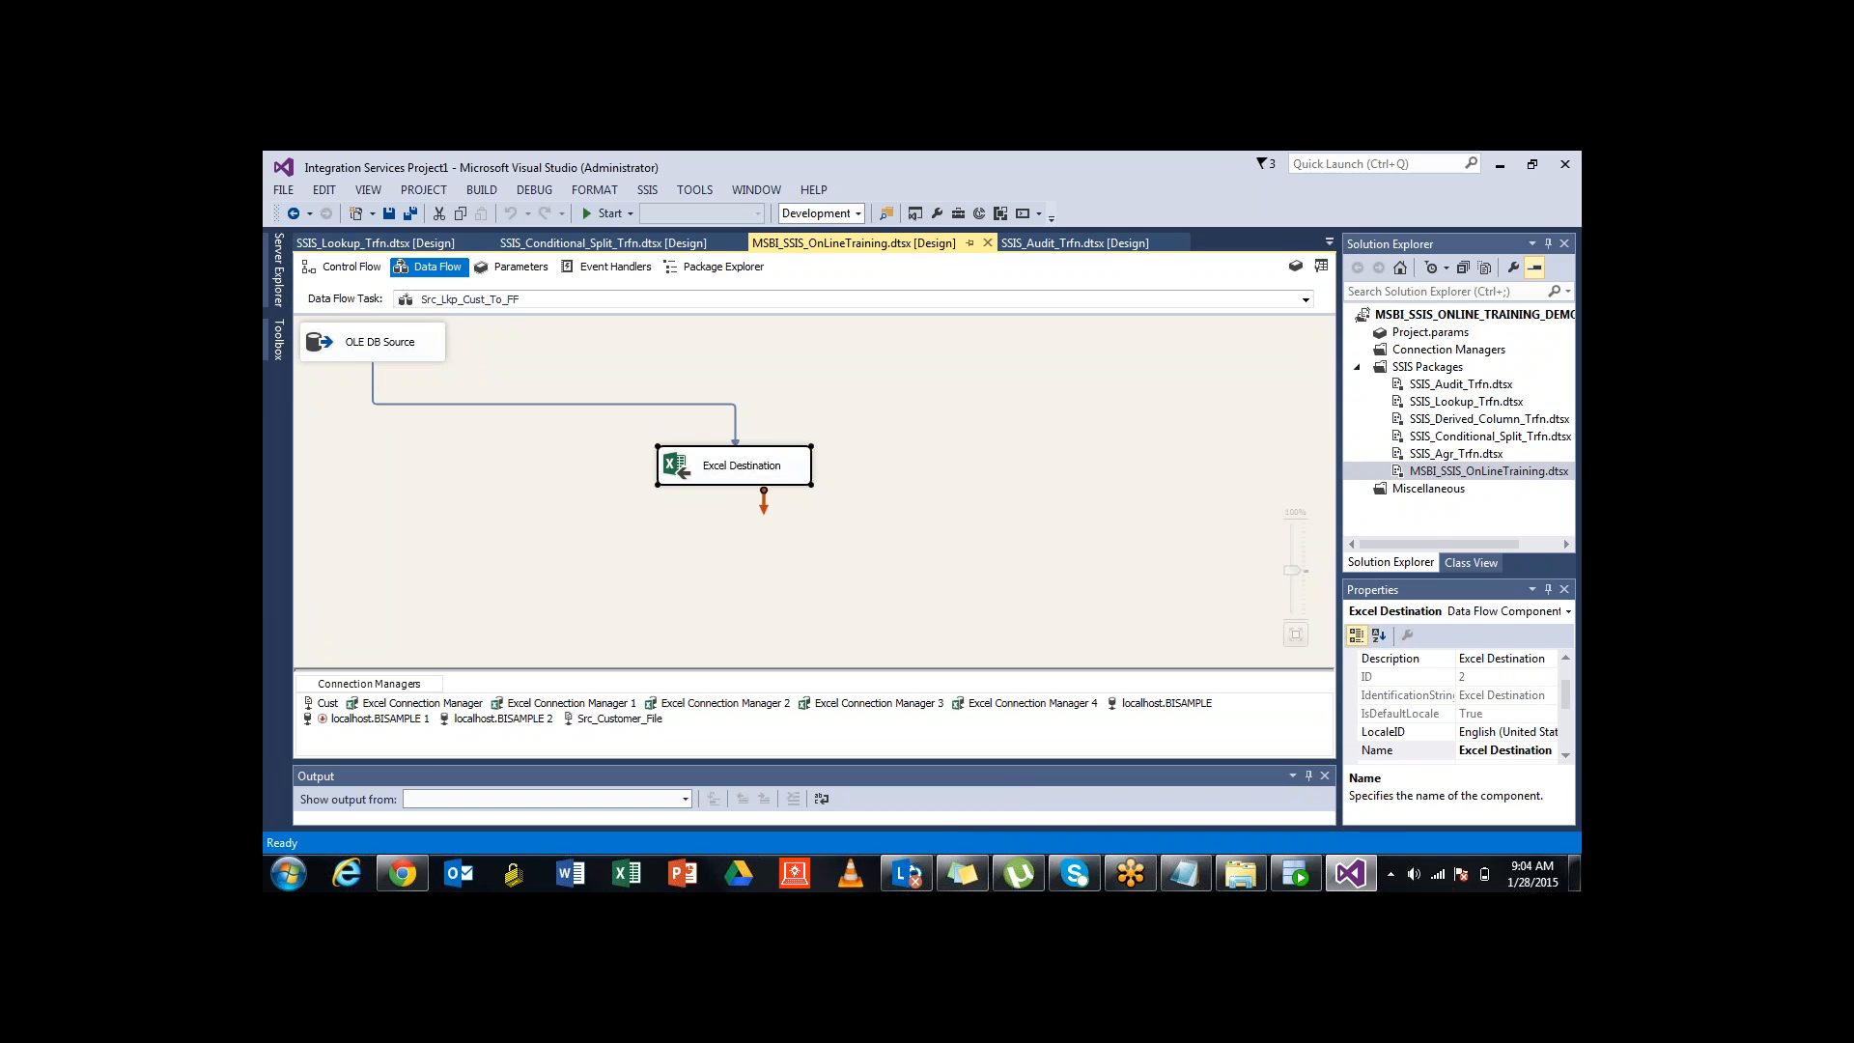
pyautogui.click(343, 268)
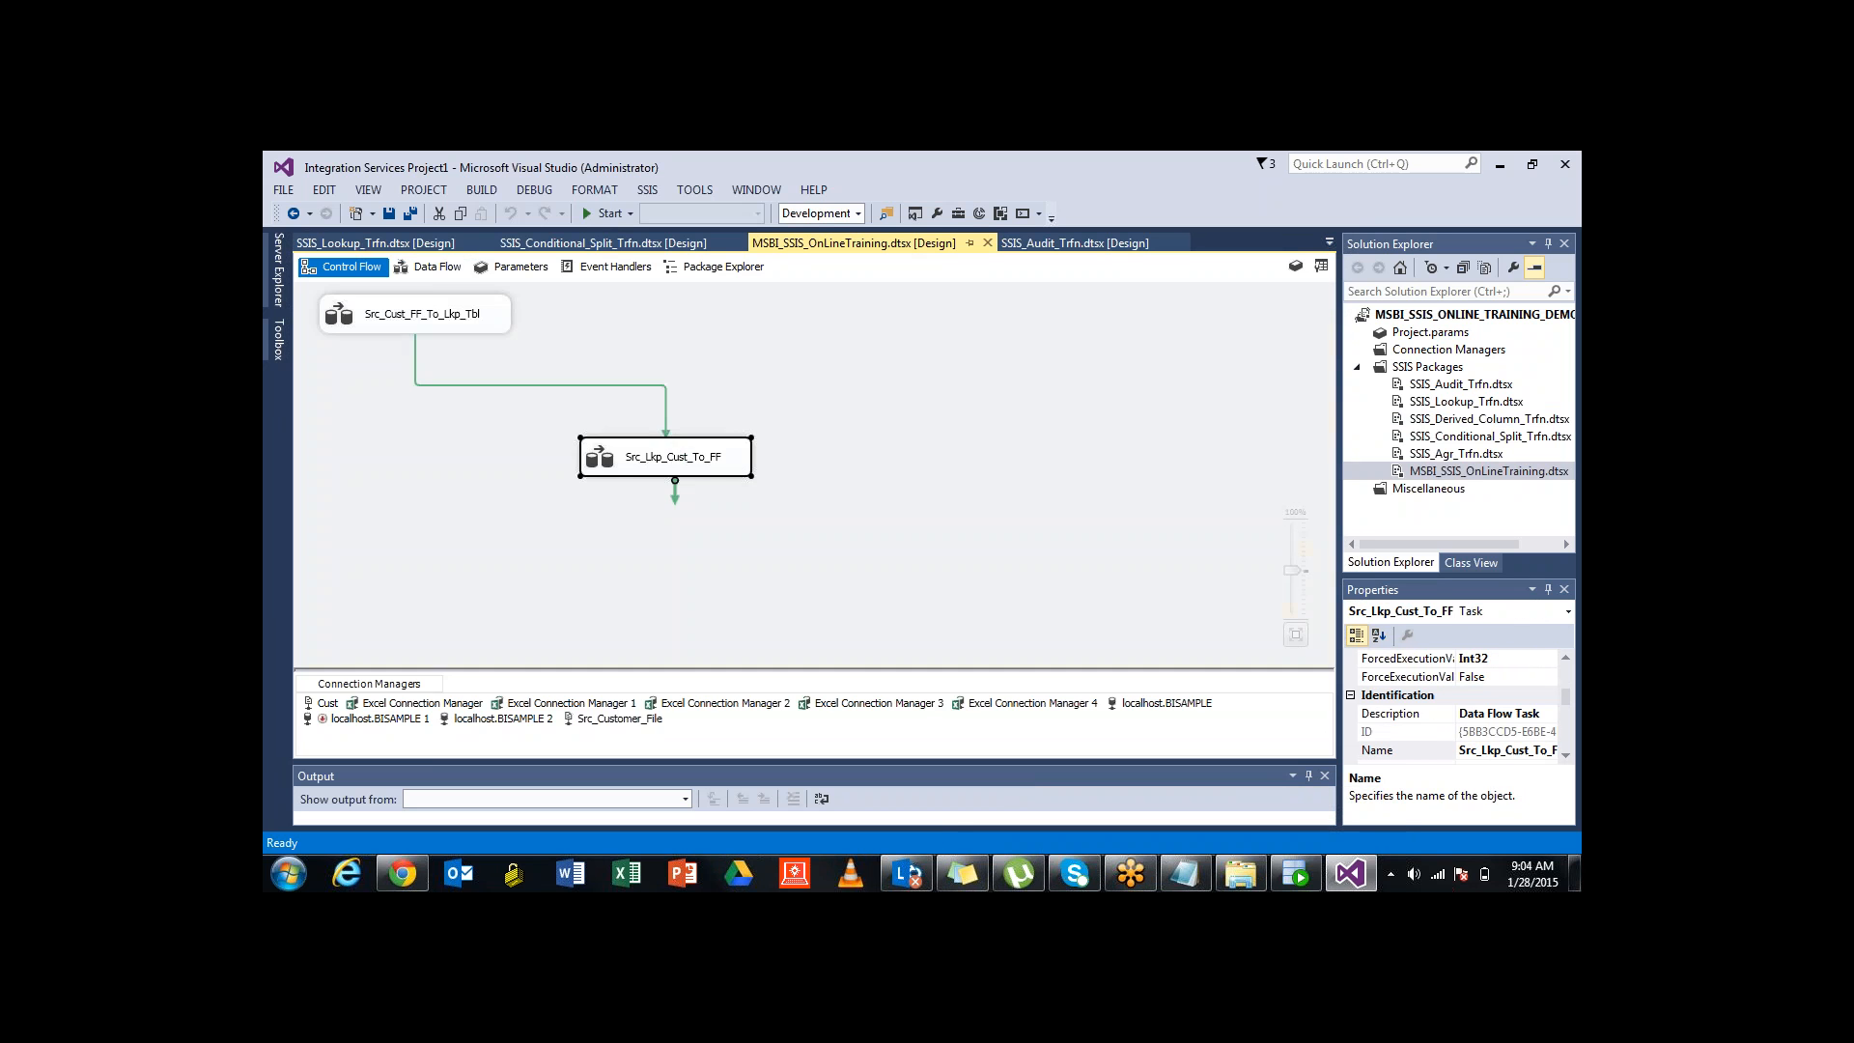
pyautogui.doubleClick(421, 314)
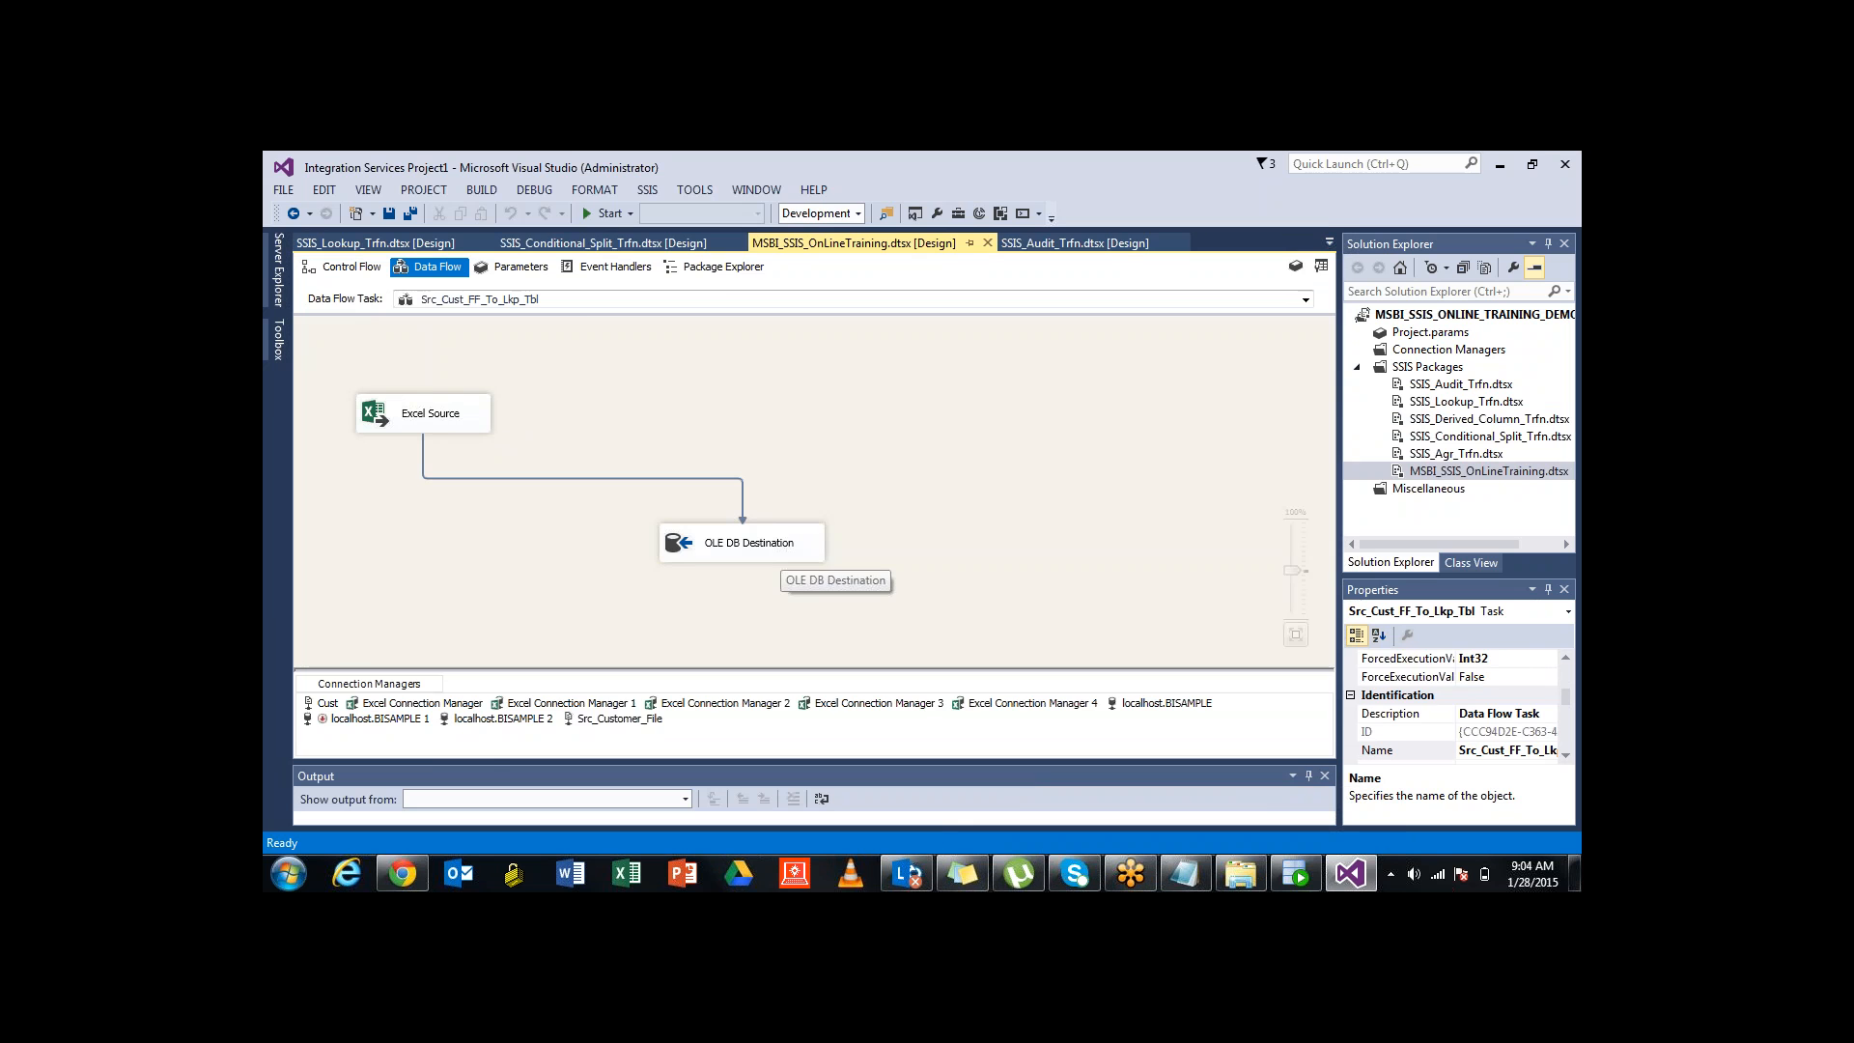
pyautogui.click(779, 549)
pyautogui.doubleClick(779, 549)
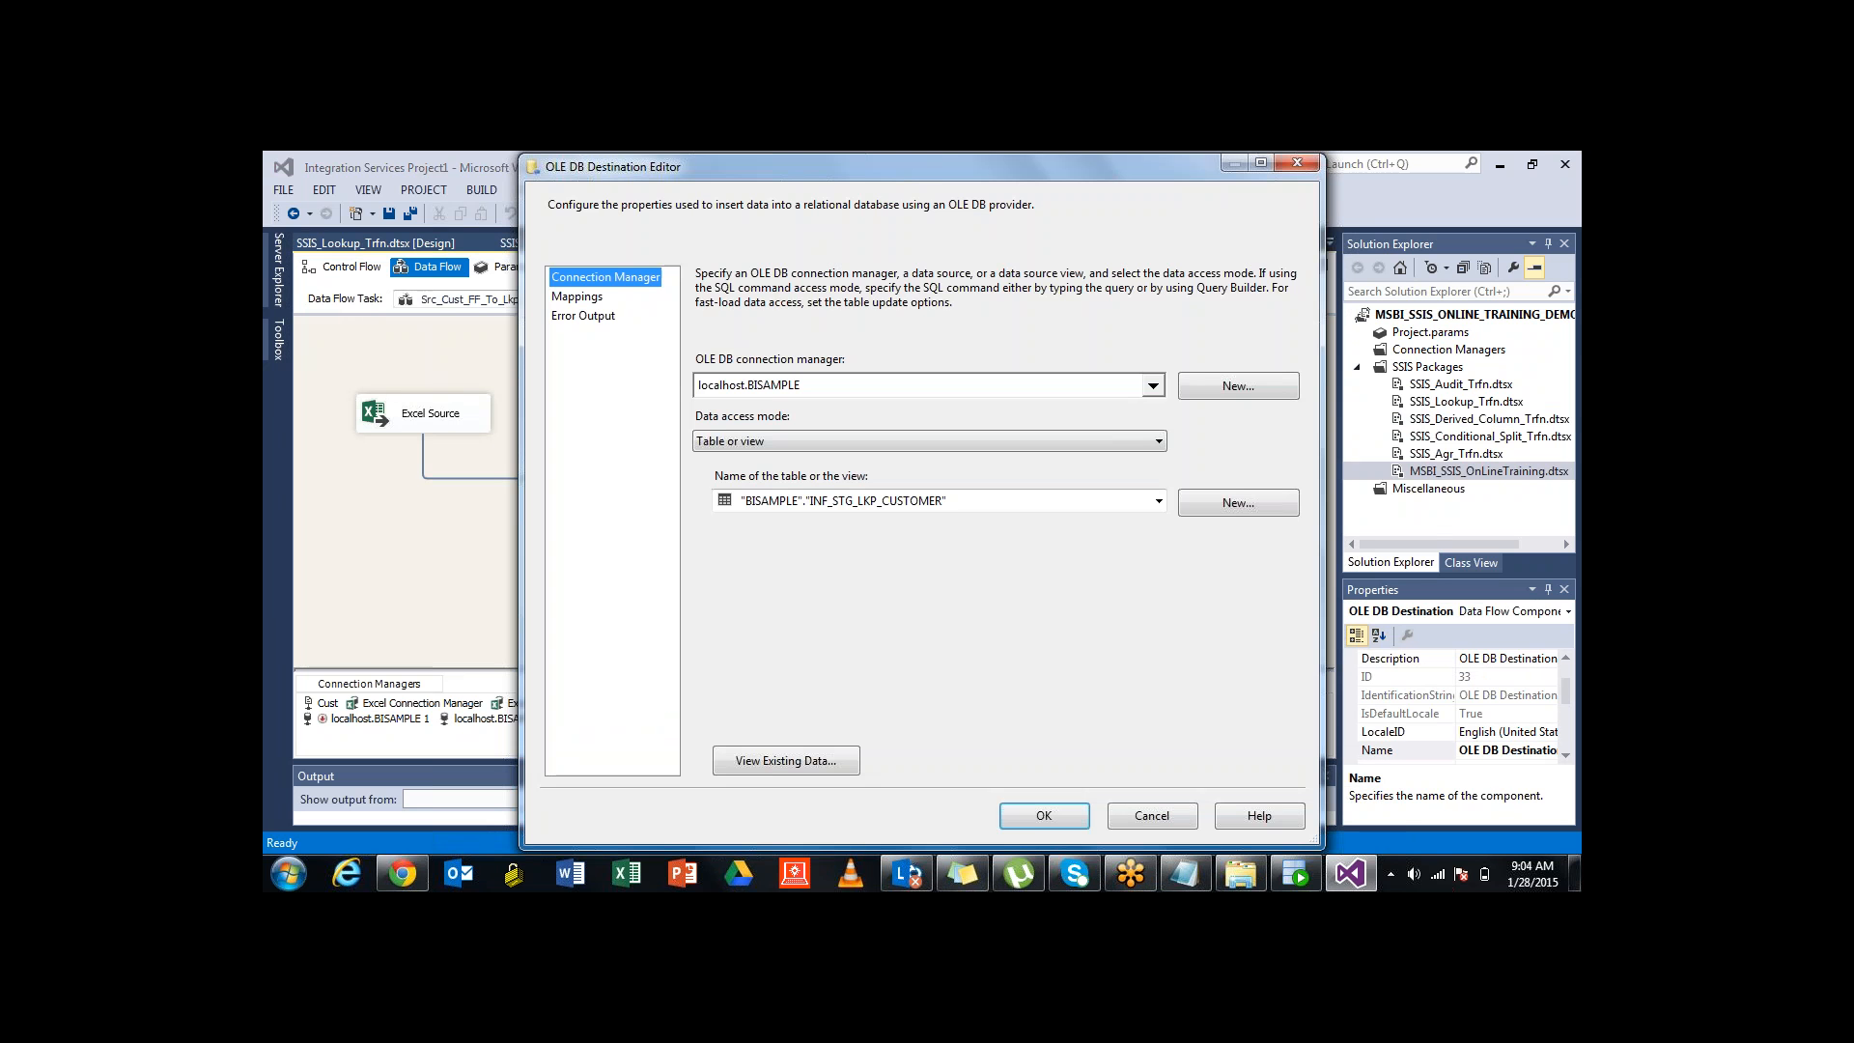
pyautogui.click(577, 296)
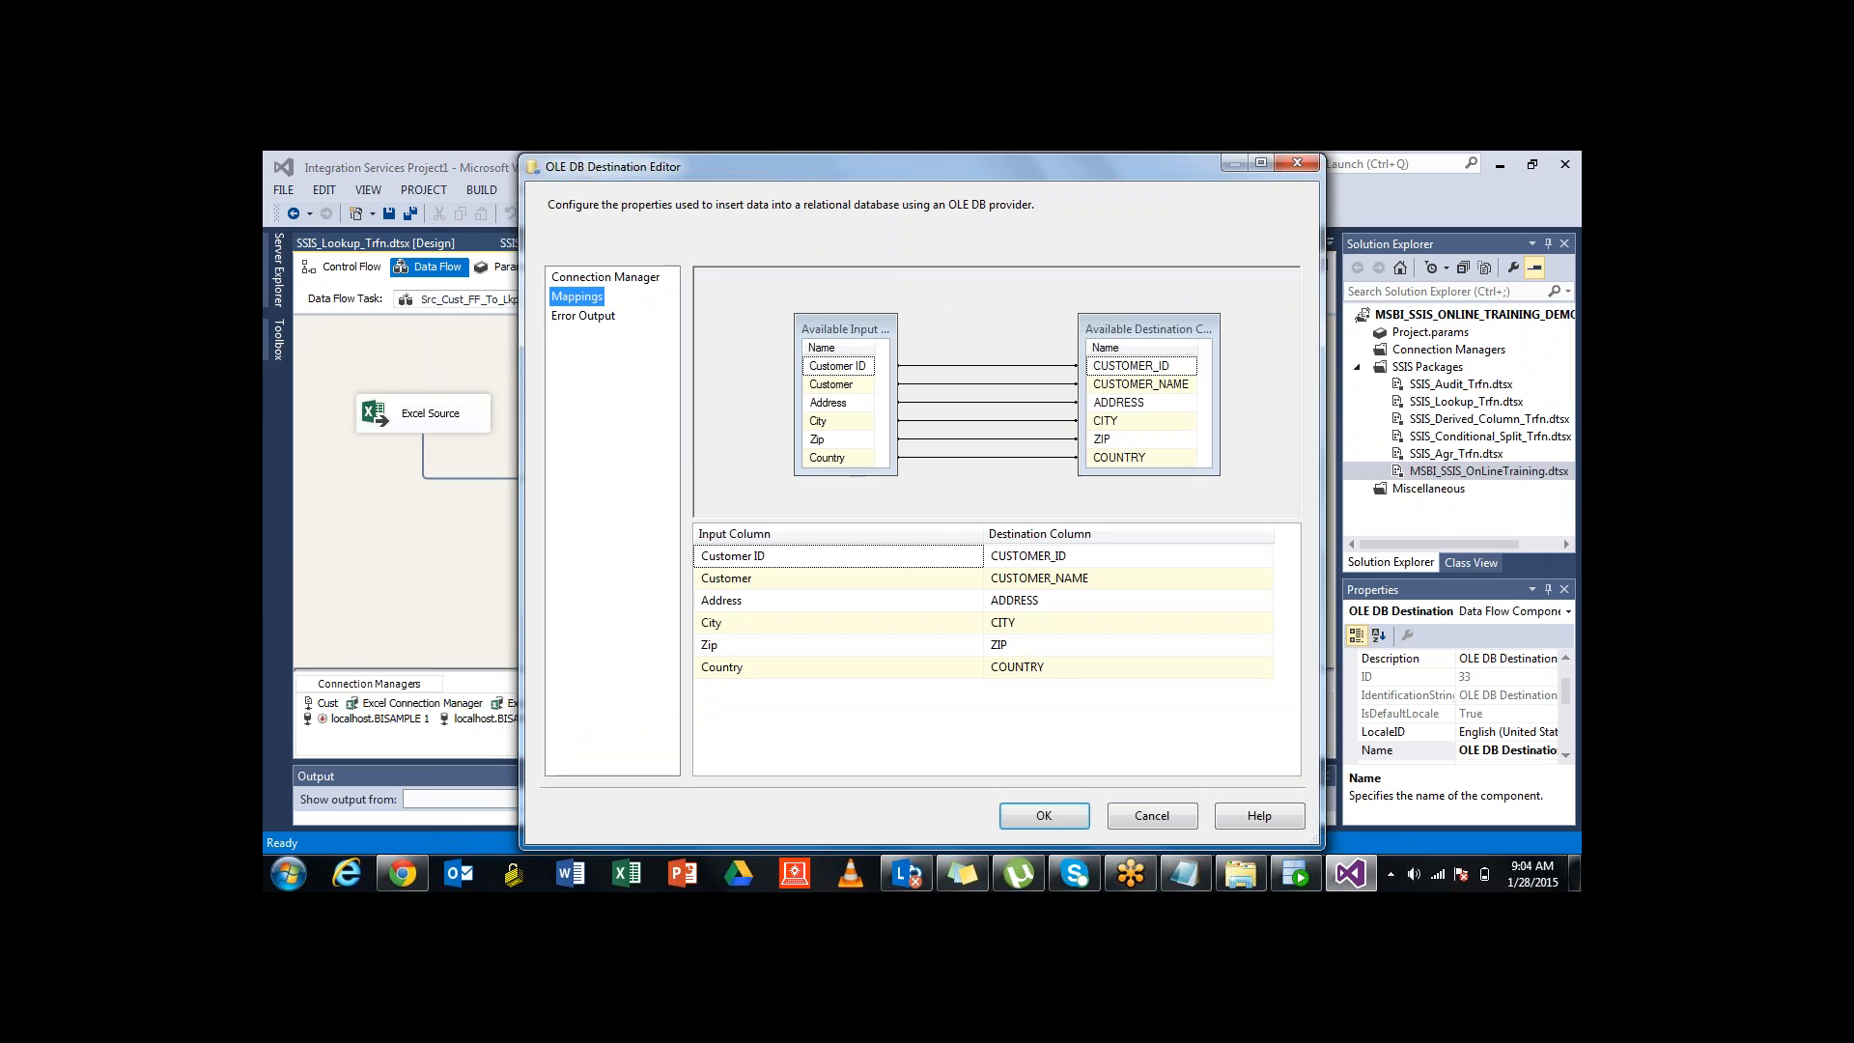
pyautogui.click(1297, 164)
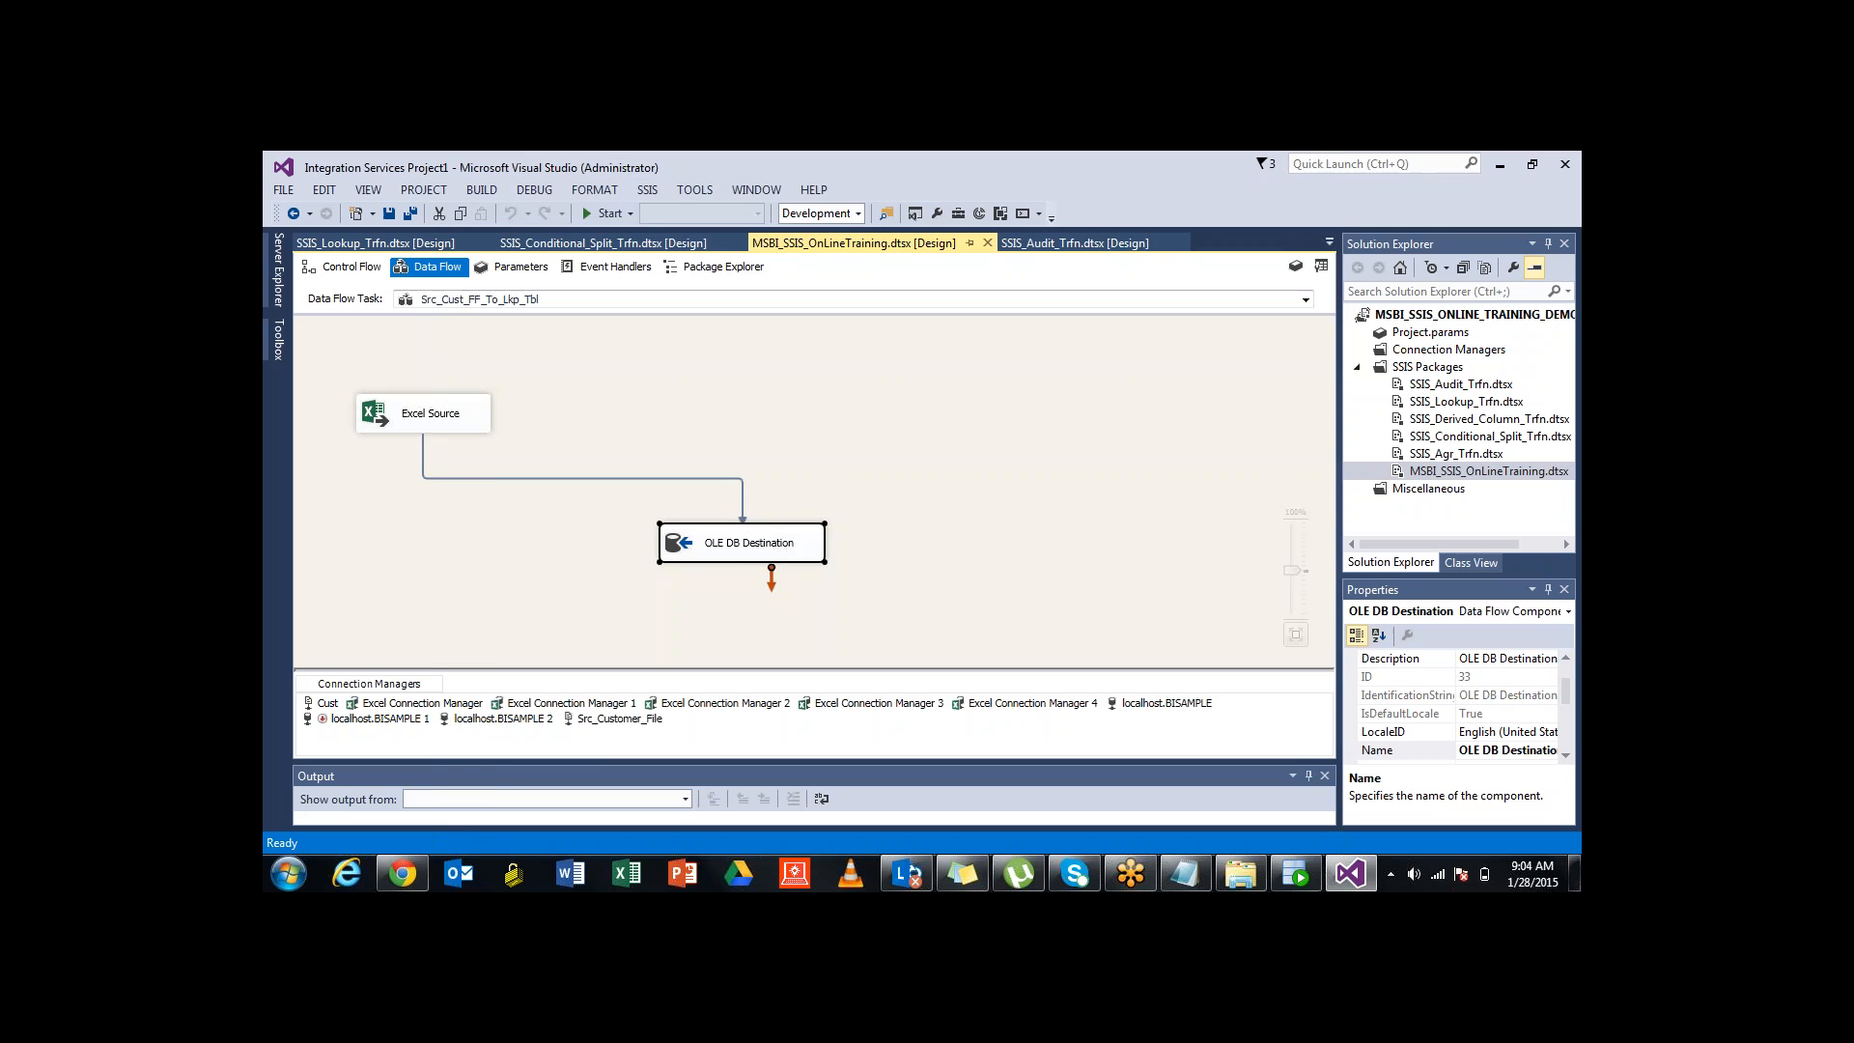
pyautogui.click(1004, 435)
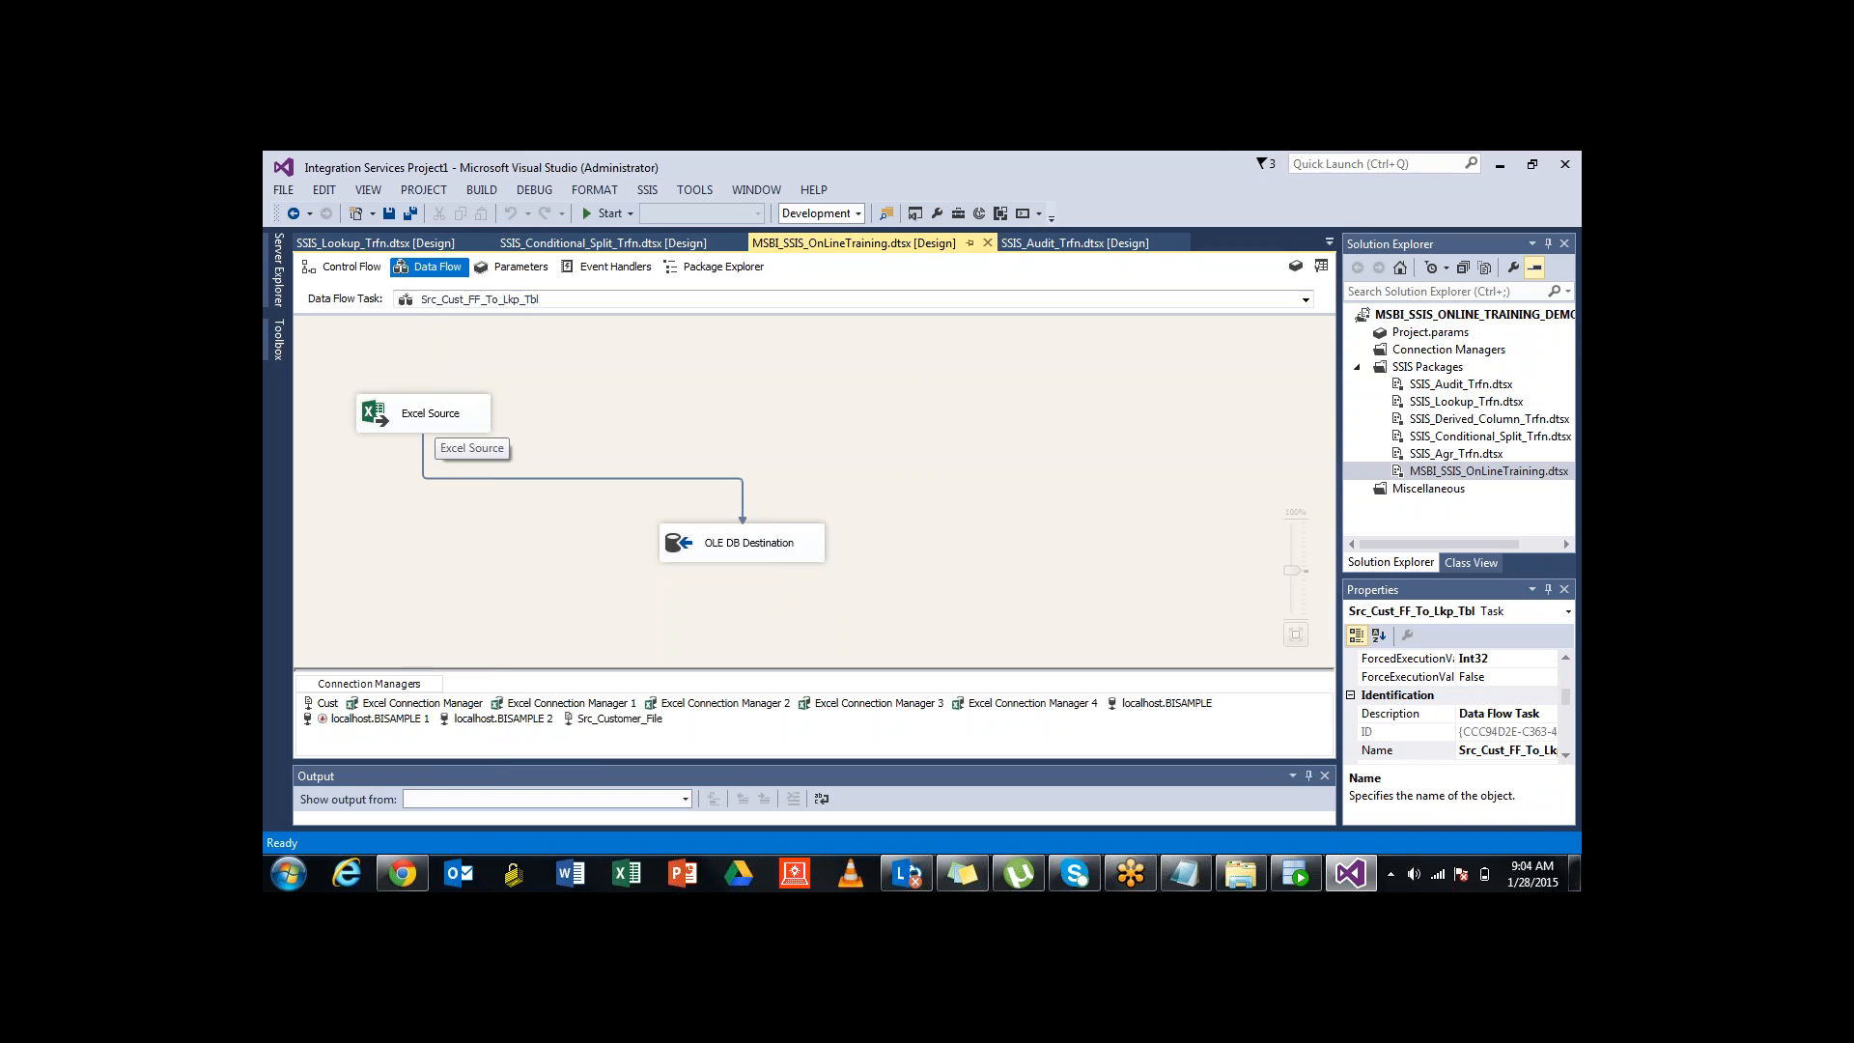
pyautogui.click(435, 417)
pyautogui.click(744, 543)
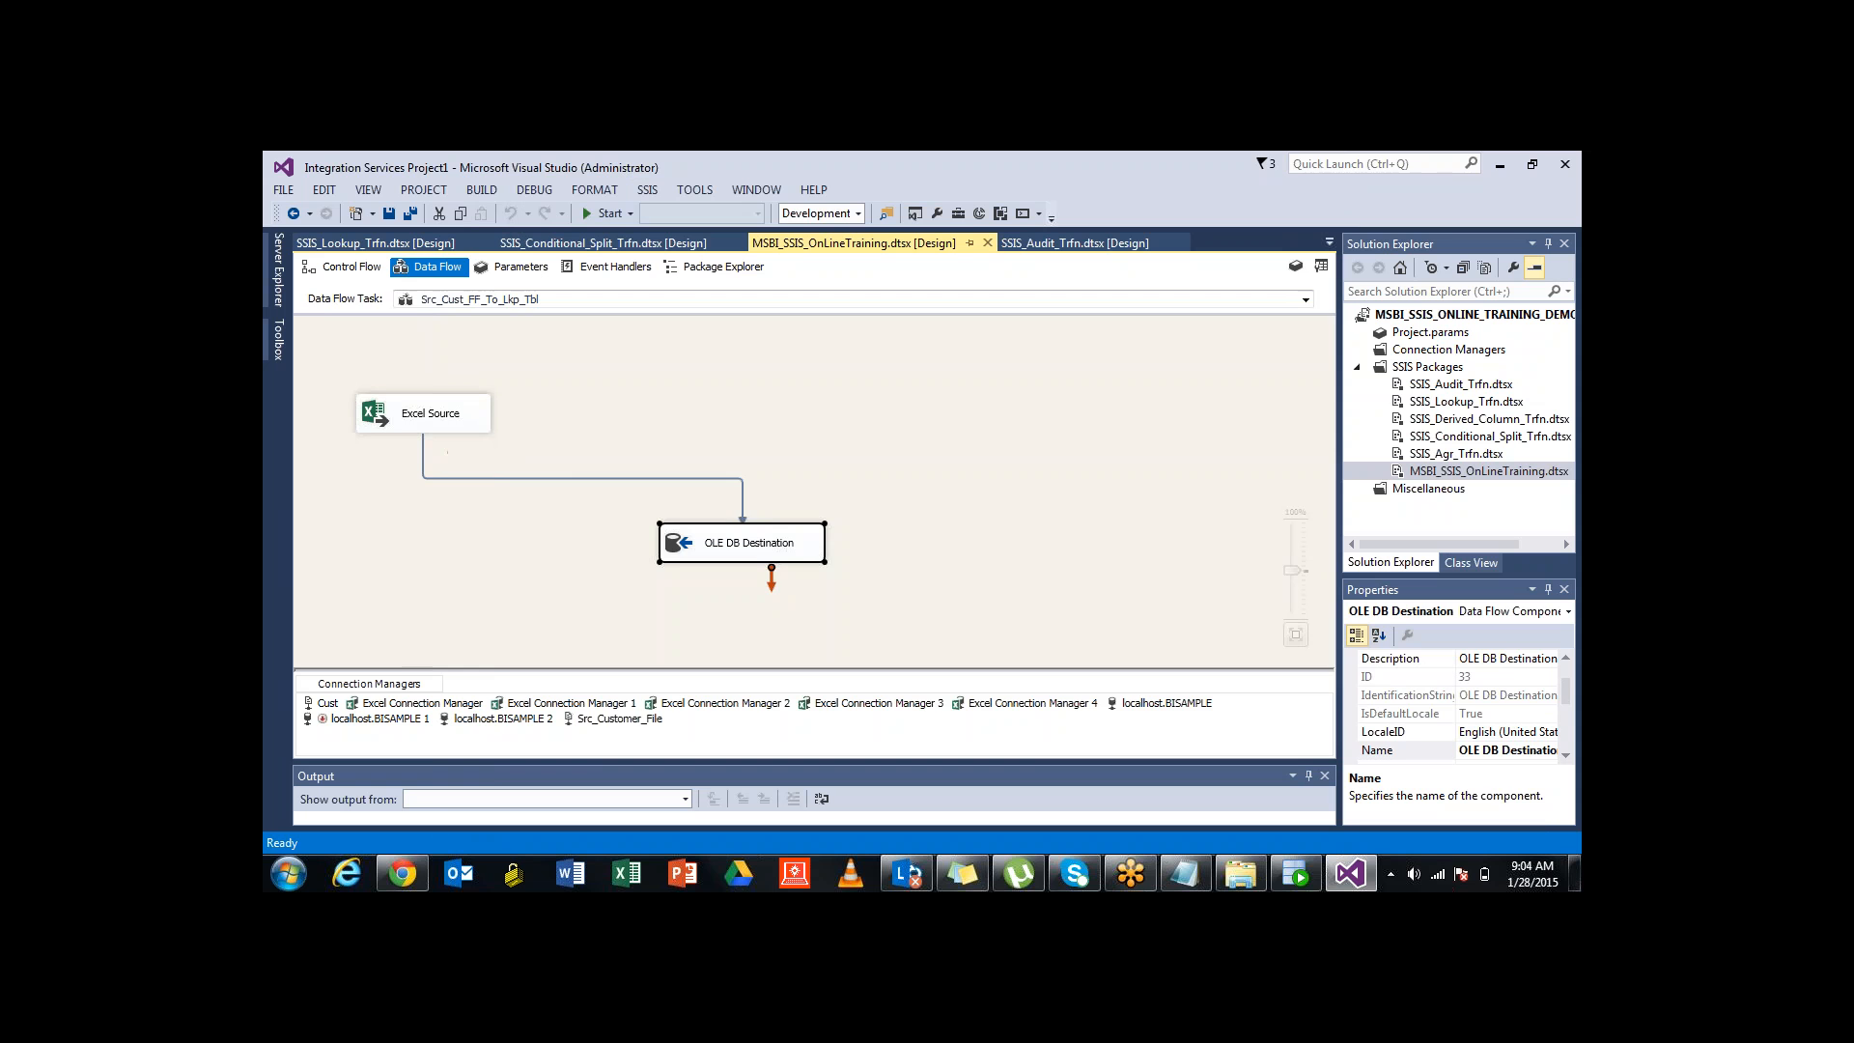
pyautogui.click(343, 266)
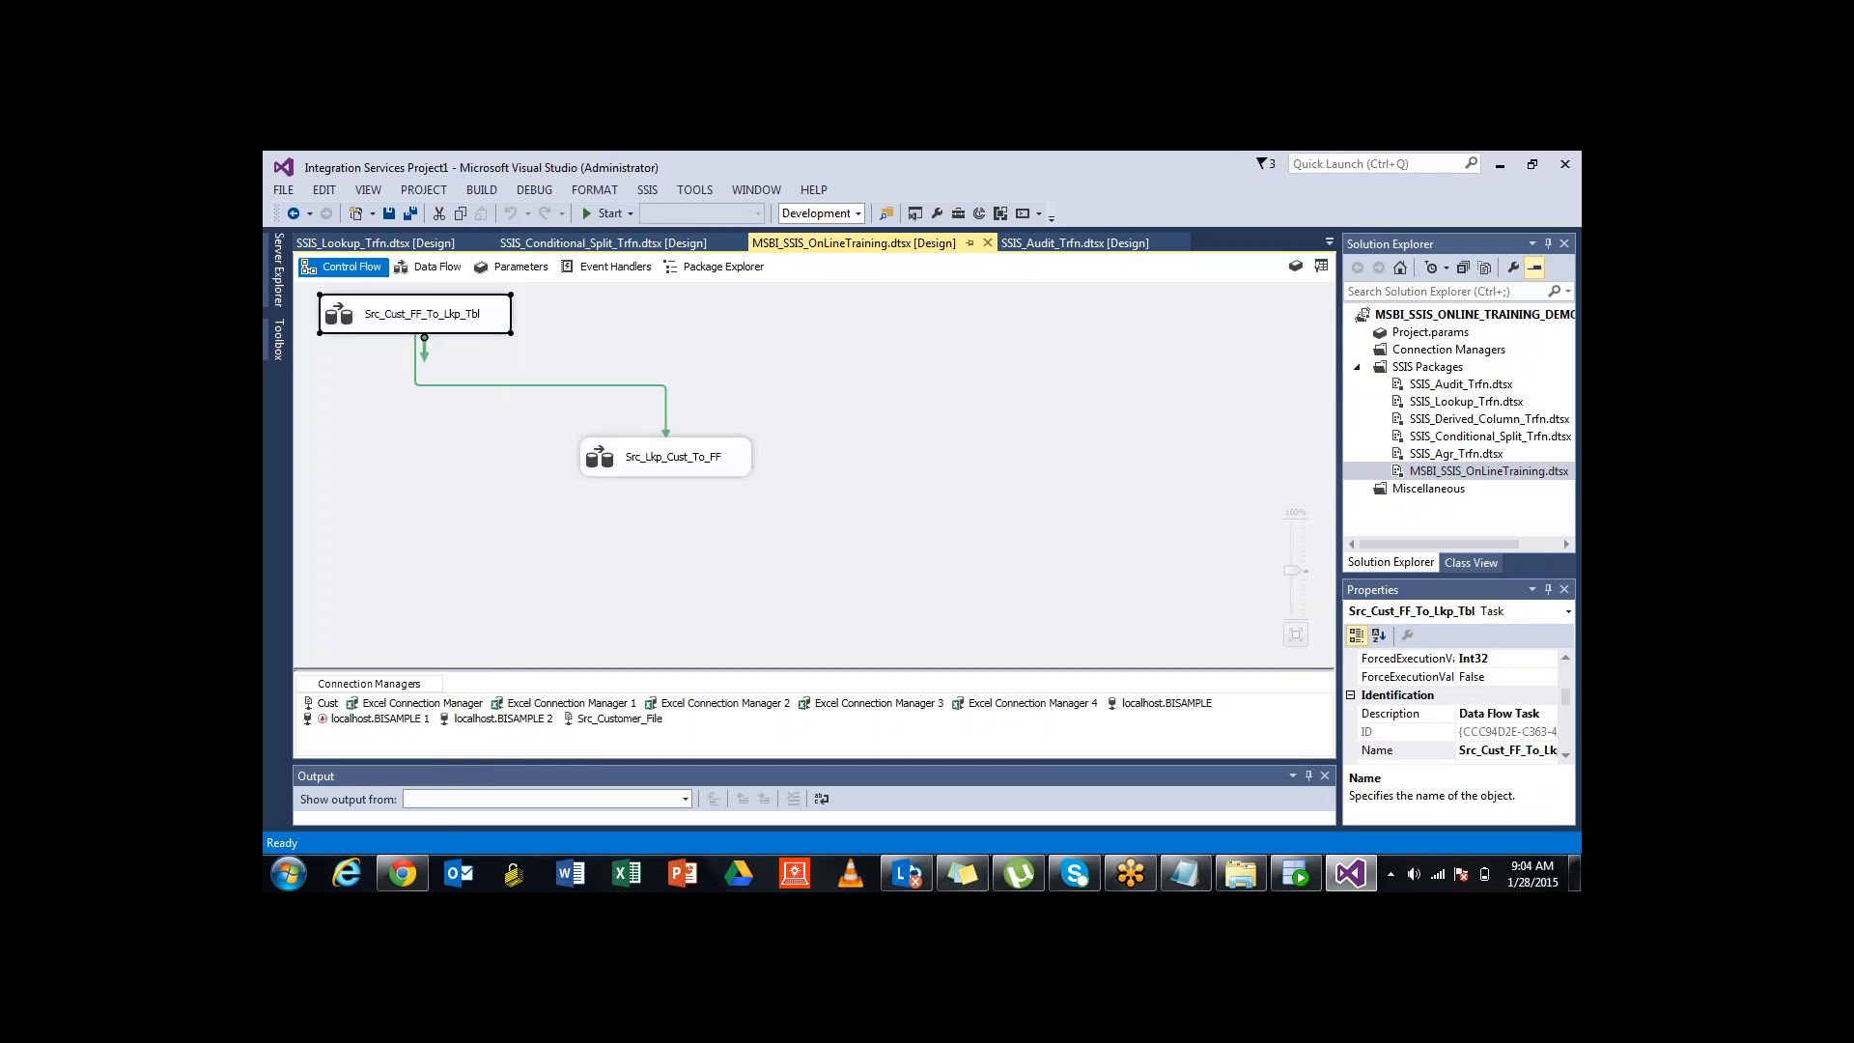
pyautogui.click(681, 457)
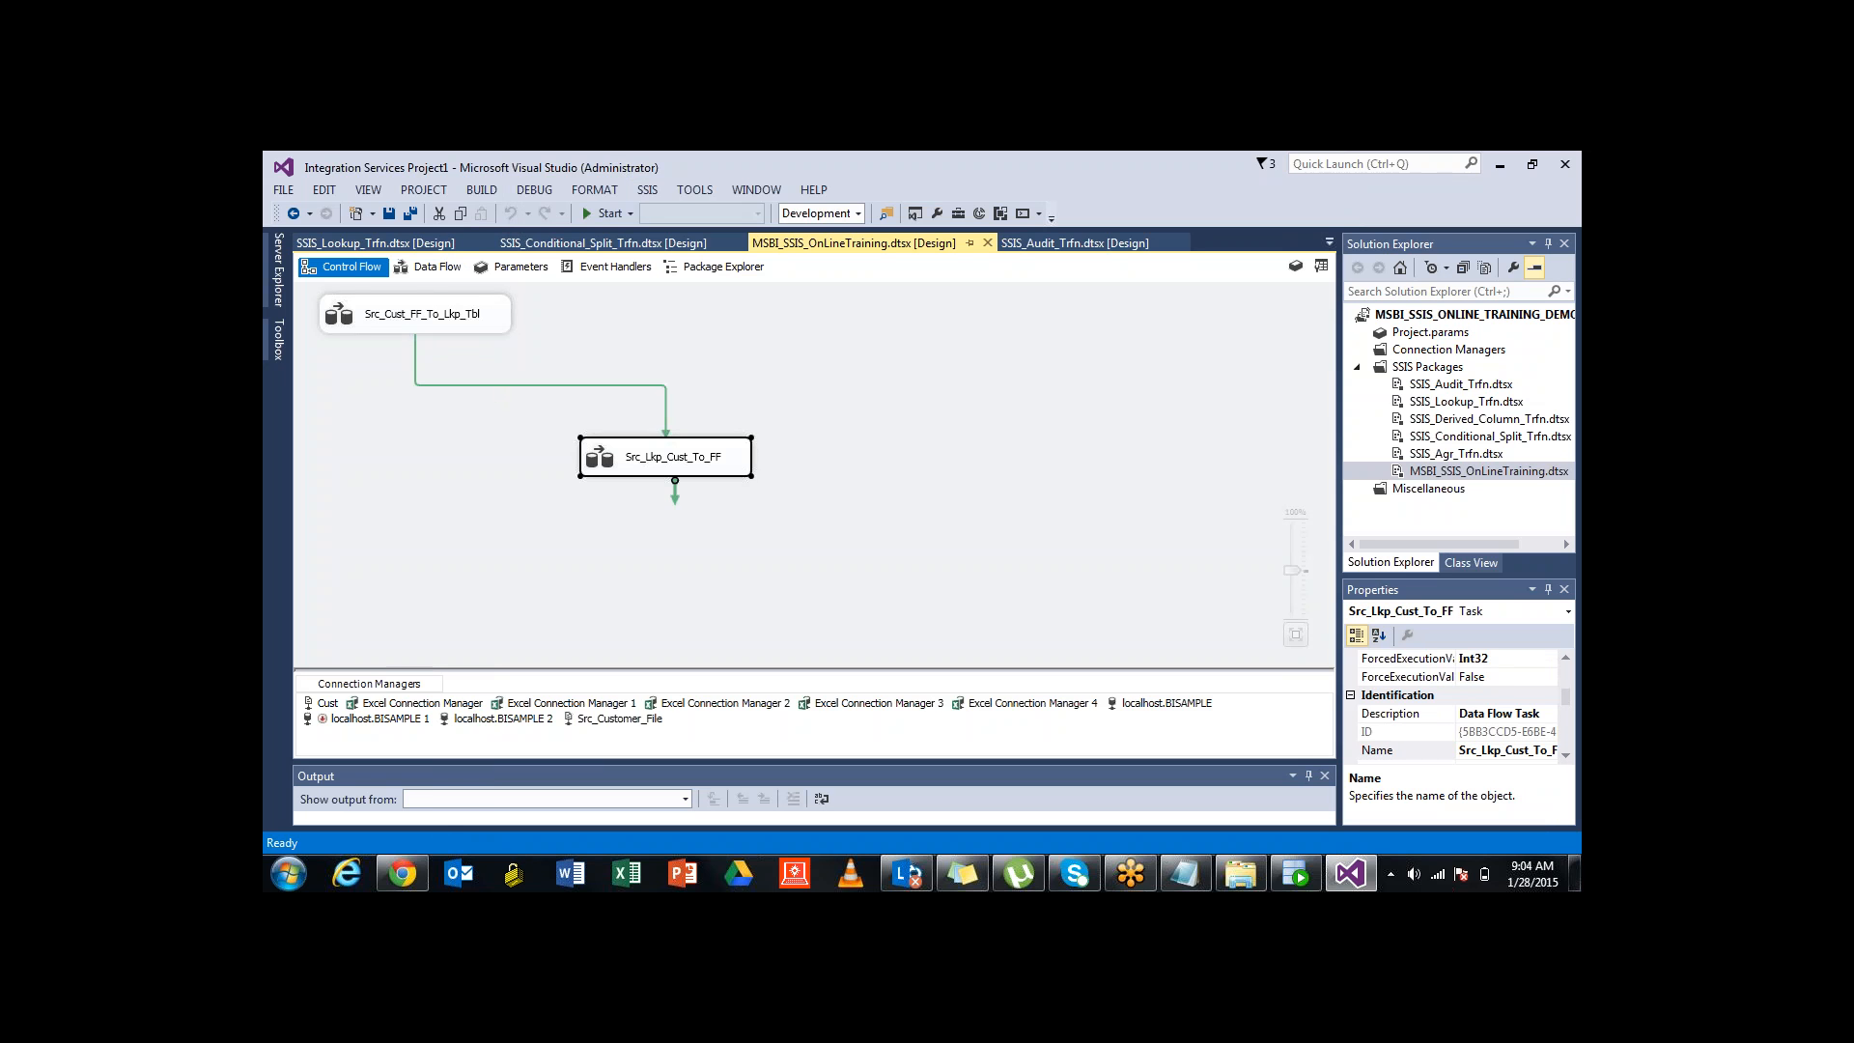
# Open Src_Lkp_Cust_To_FF's Excel Destination and preview the customer rows already in the sheet, without changes
pyautogui.doubleClick(681, 457)
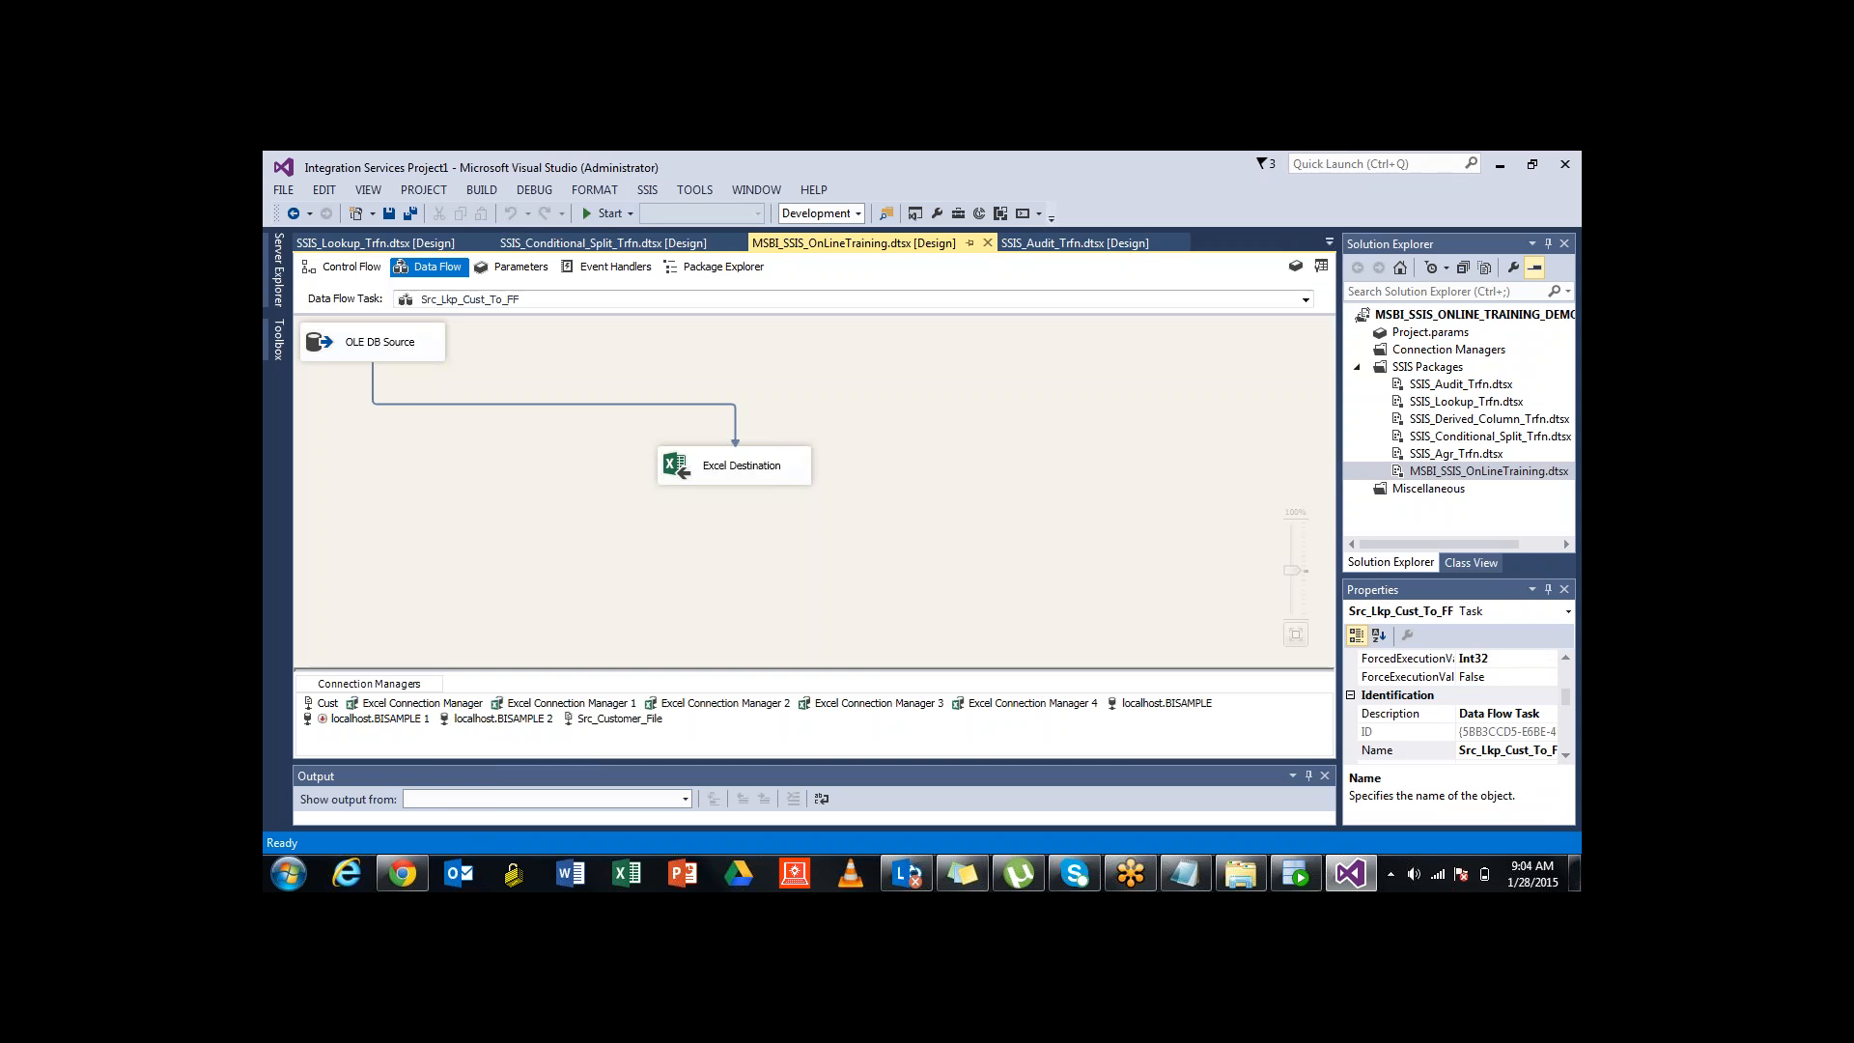
pyautogui.click(363, 346)
pyautogui.click(737, 466)
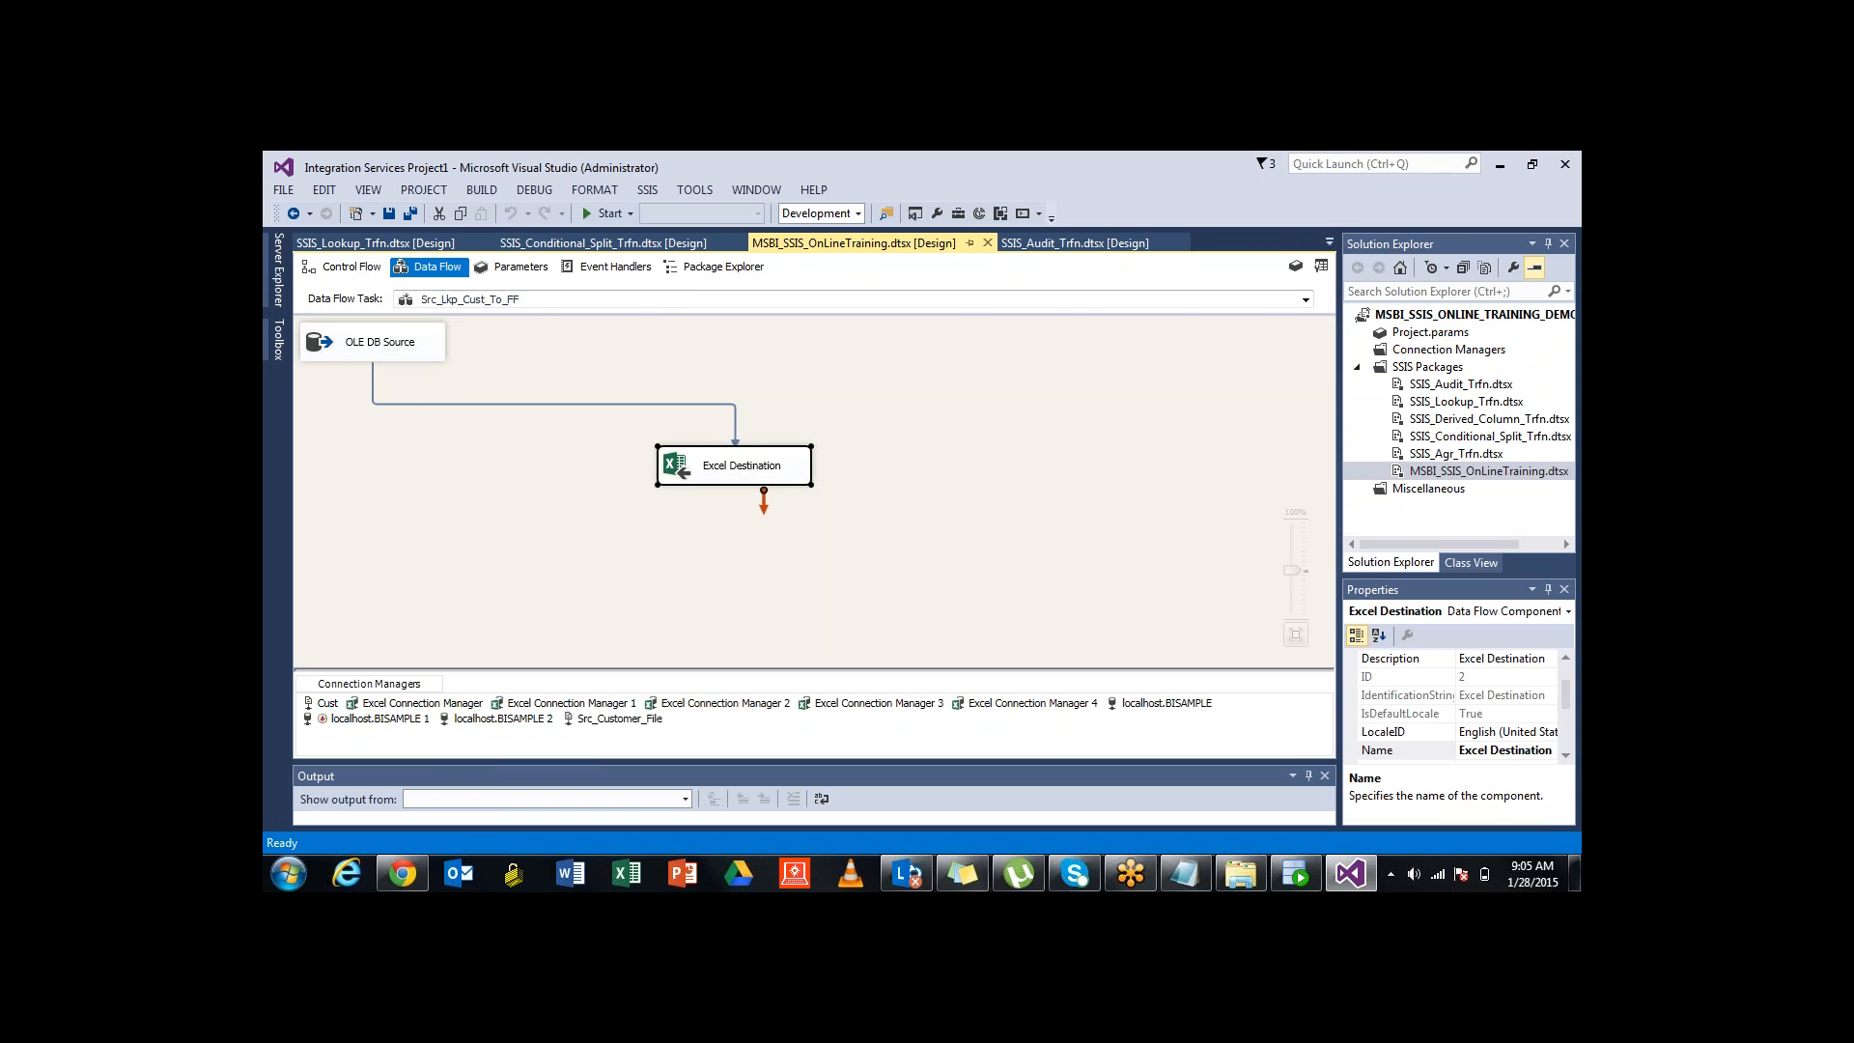
pyautogui.doubleClick(705, 462)
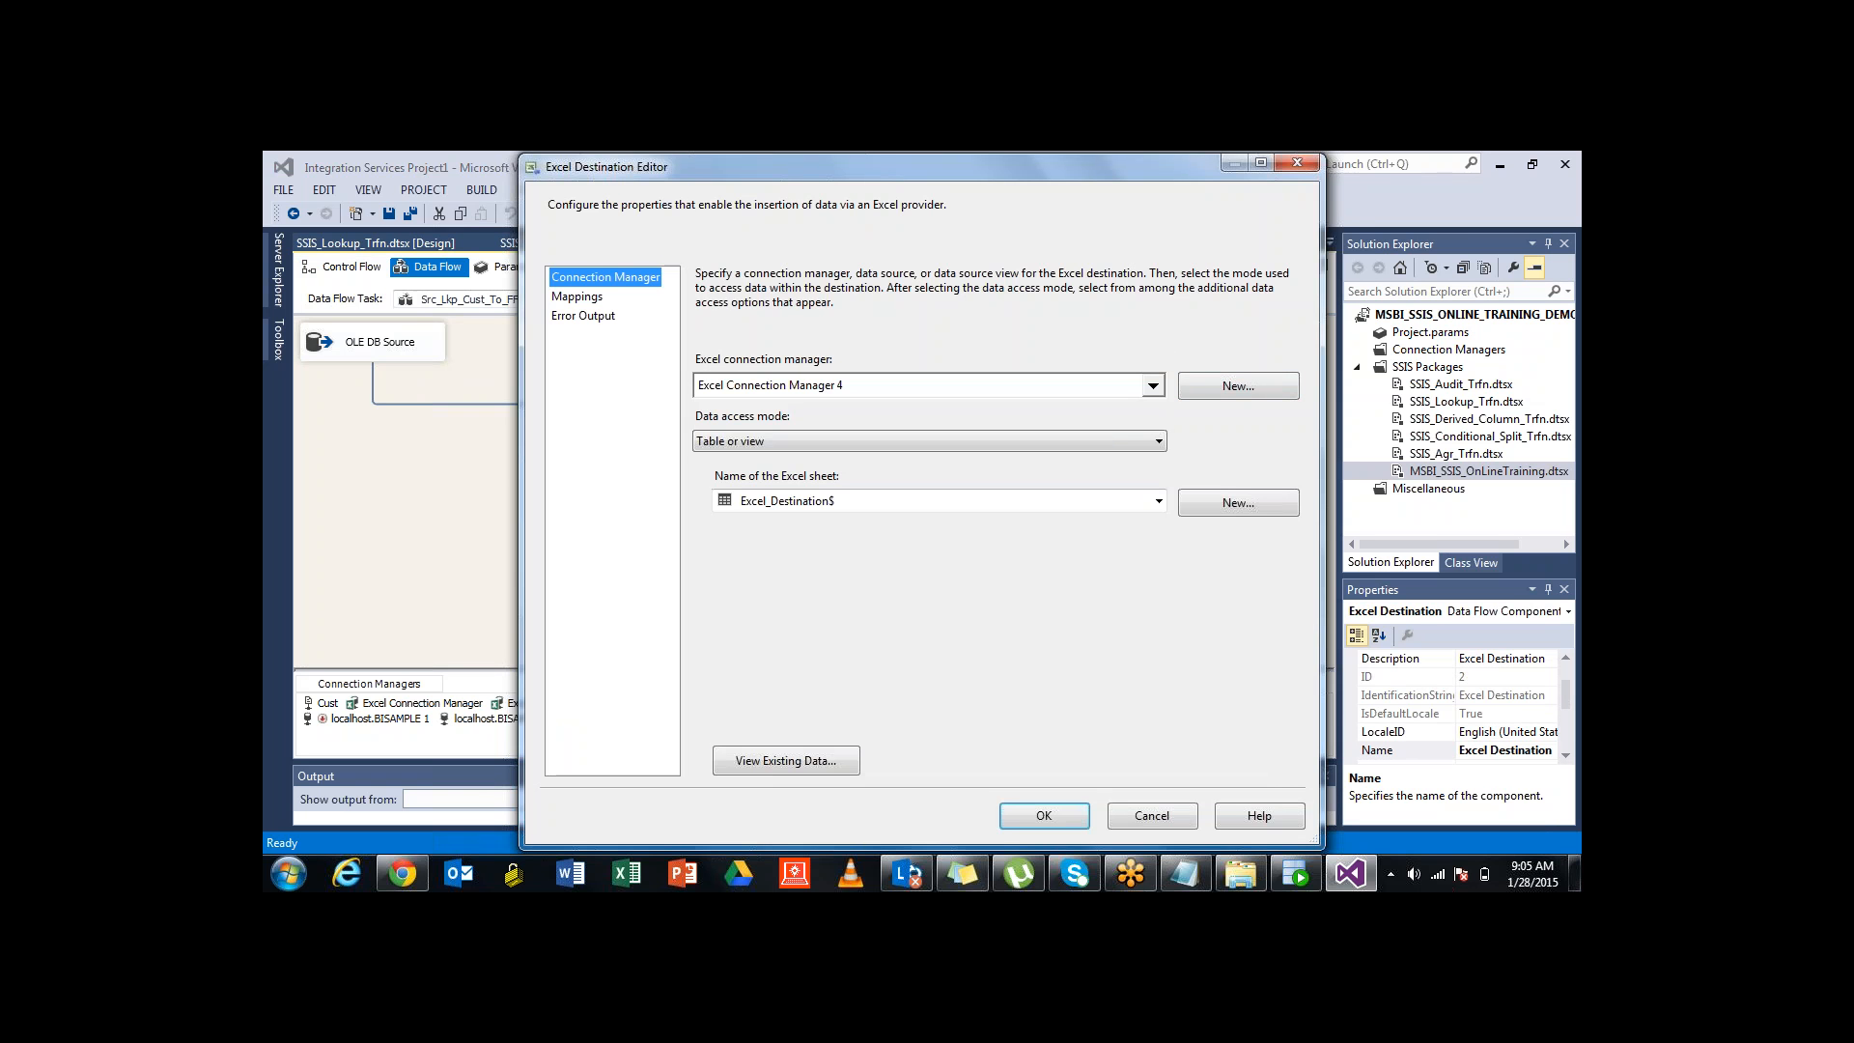
pyautogui.click(786, 760)
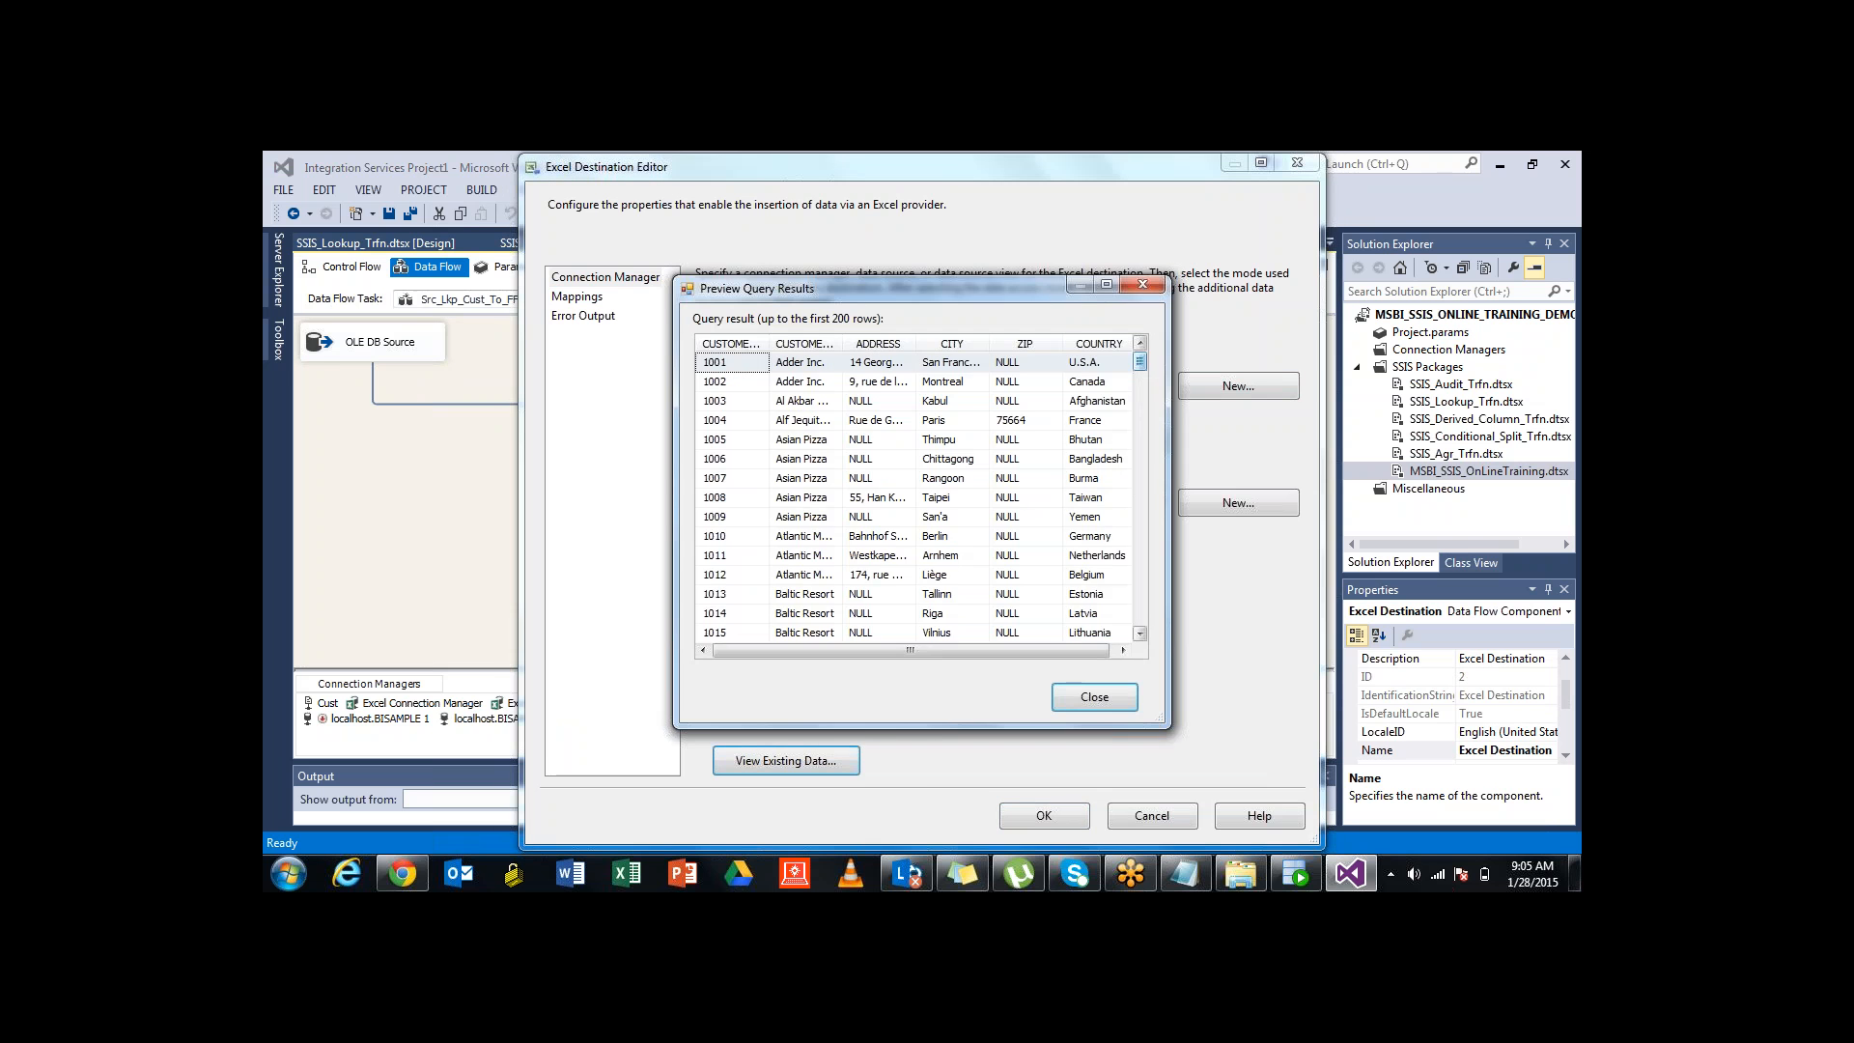
pyautogui.moveTo(1141, 361)
pyautogui.mouseDown()
pyautogui.moveTo(1141, 551)
pyautogui.moveTo(1141, 366)
pyautogui.mouseUp()
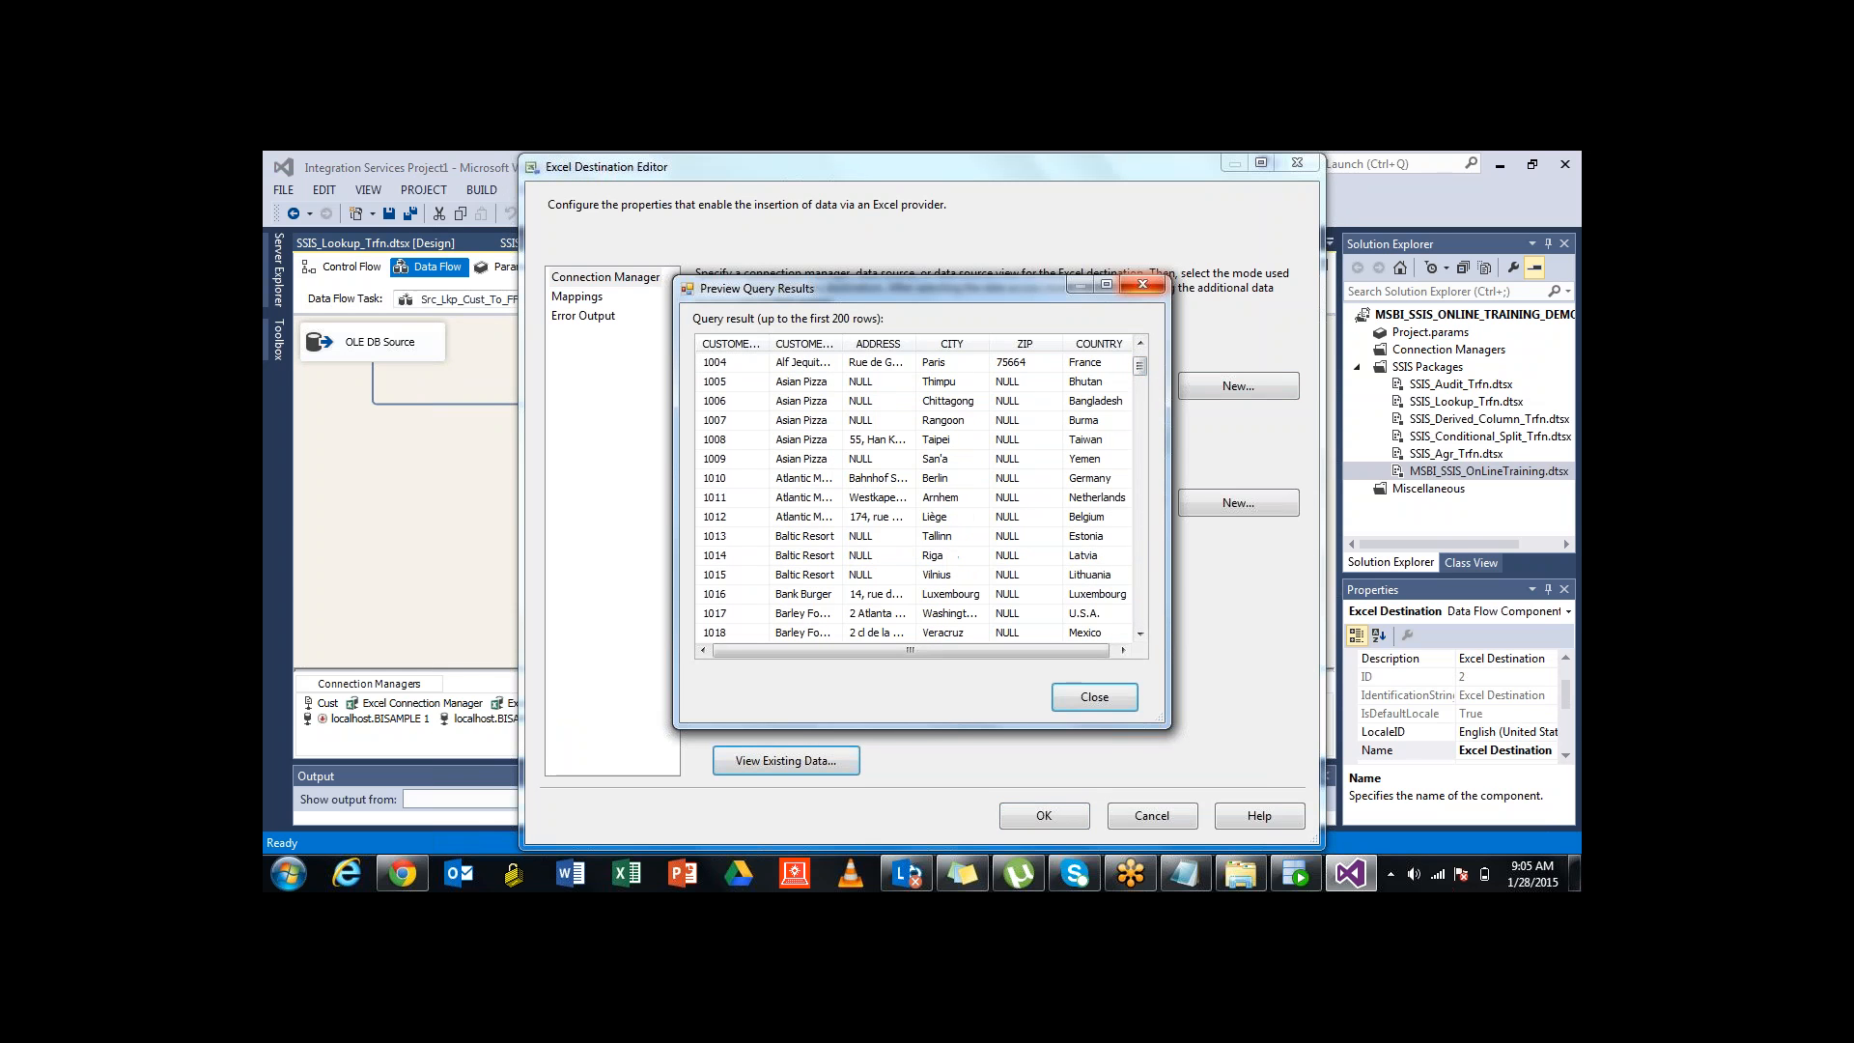
pyautogui.click(1142, 284)
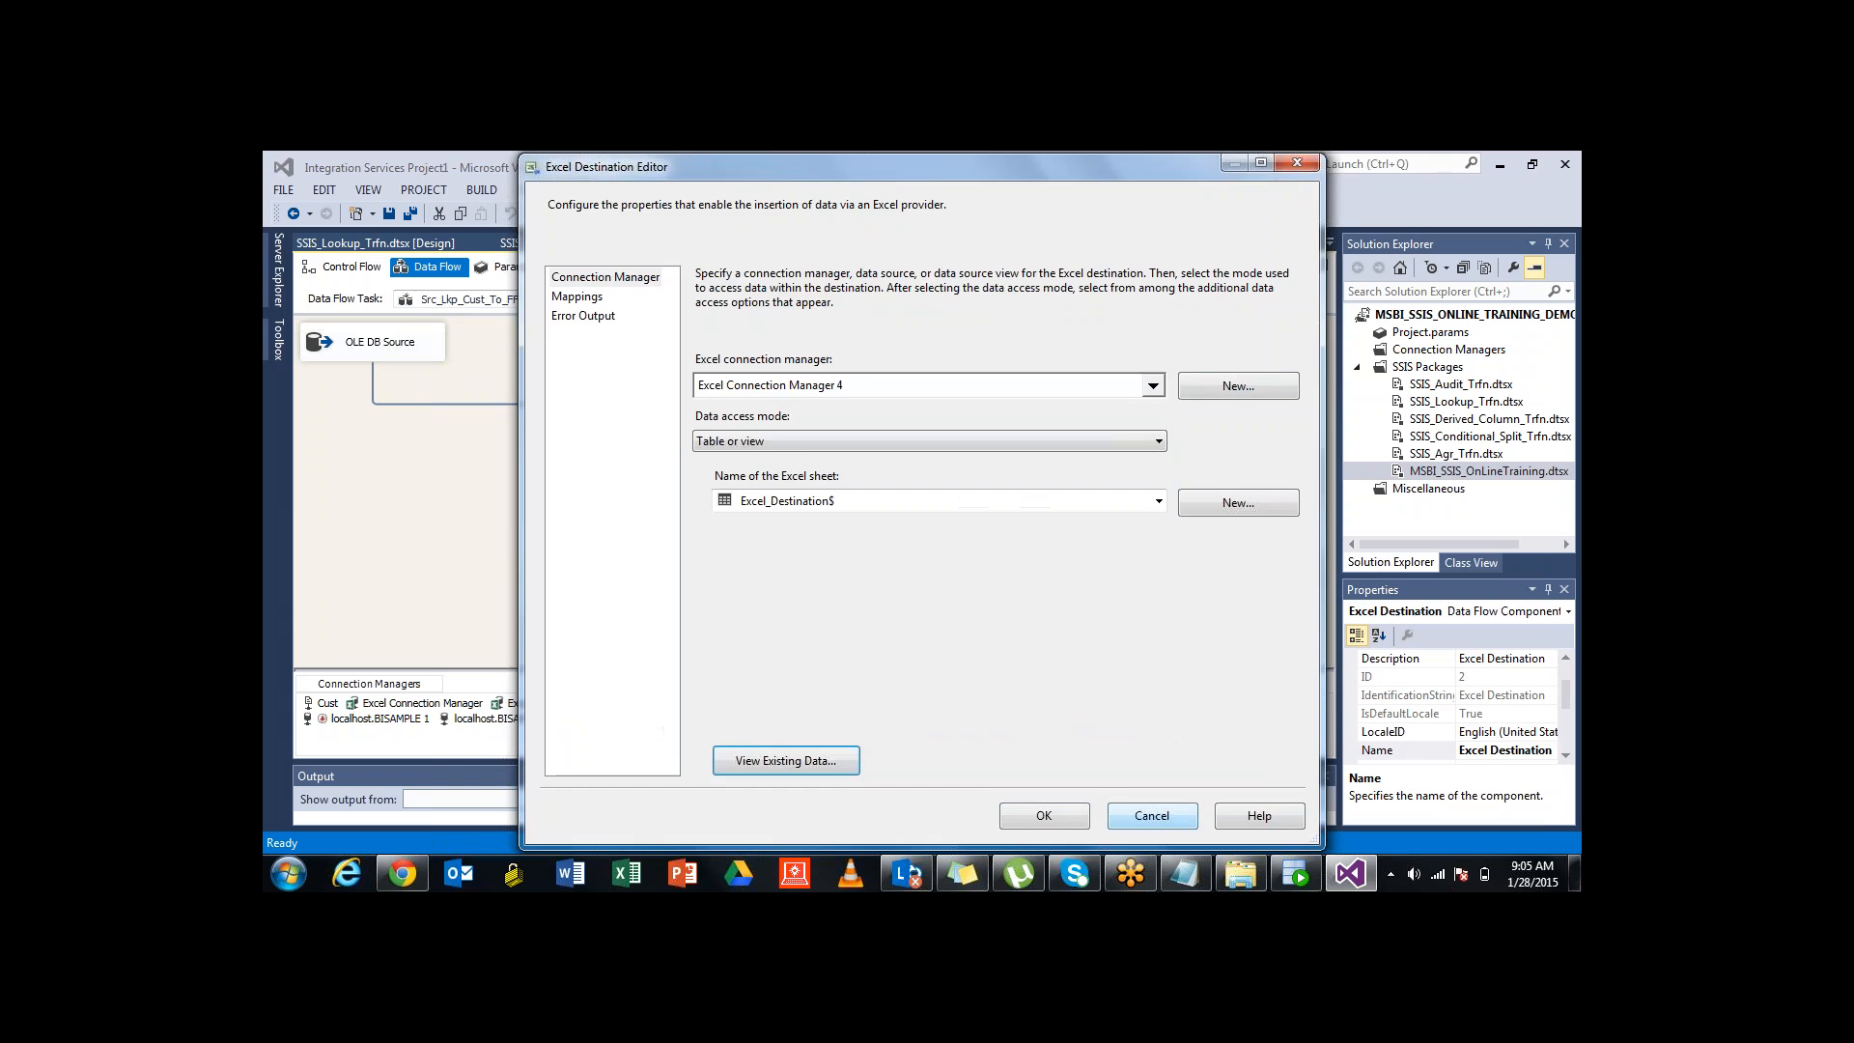
pyautogui.click(1152, 816)
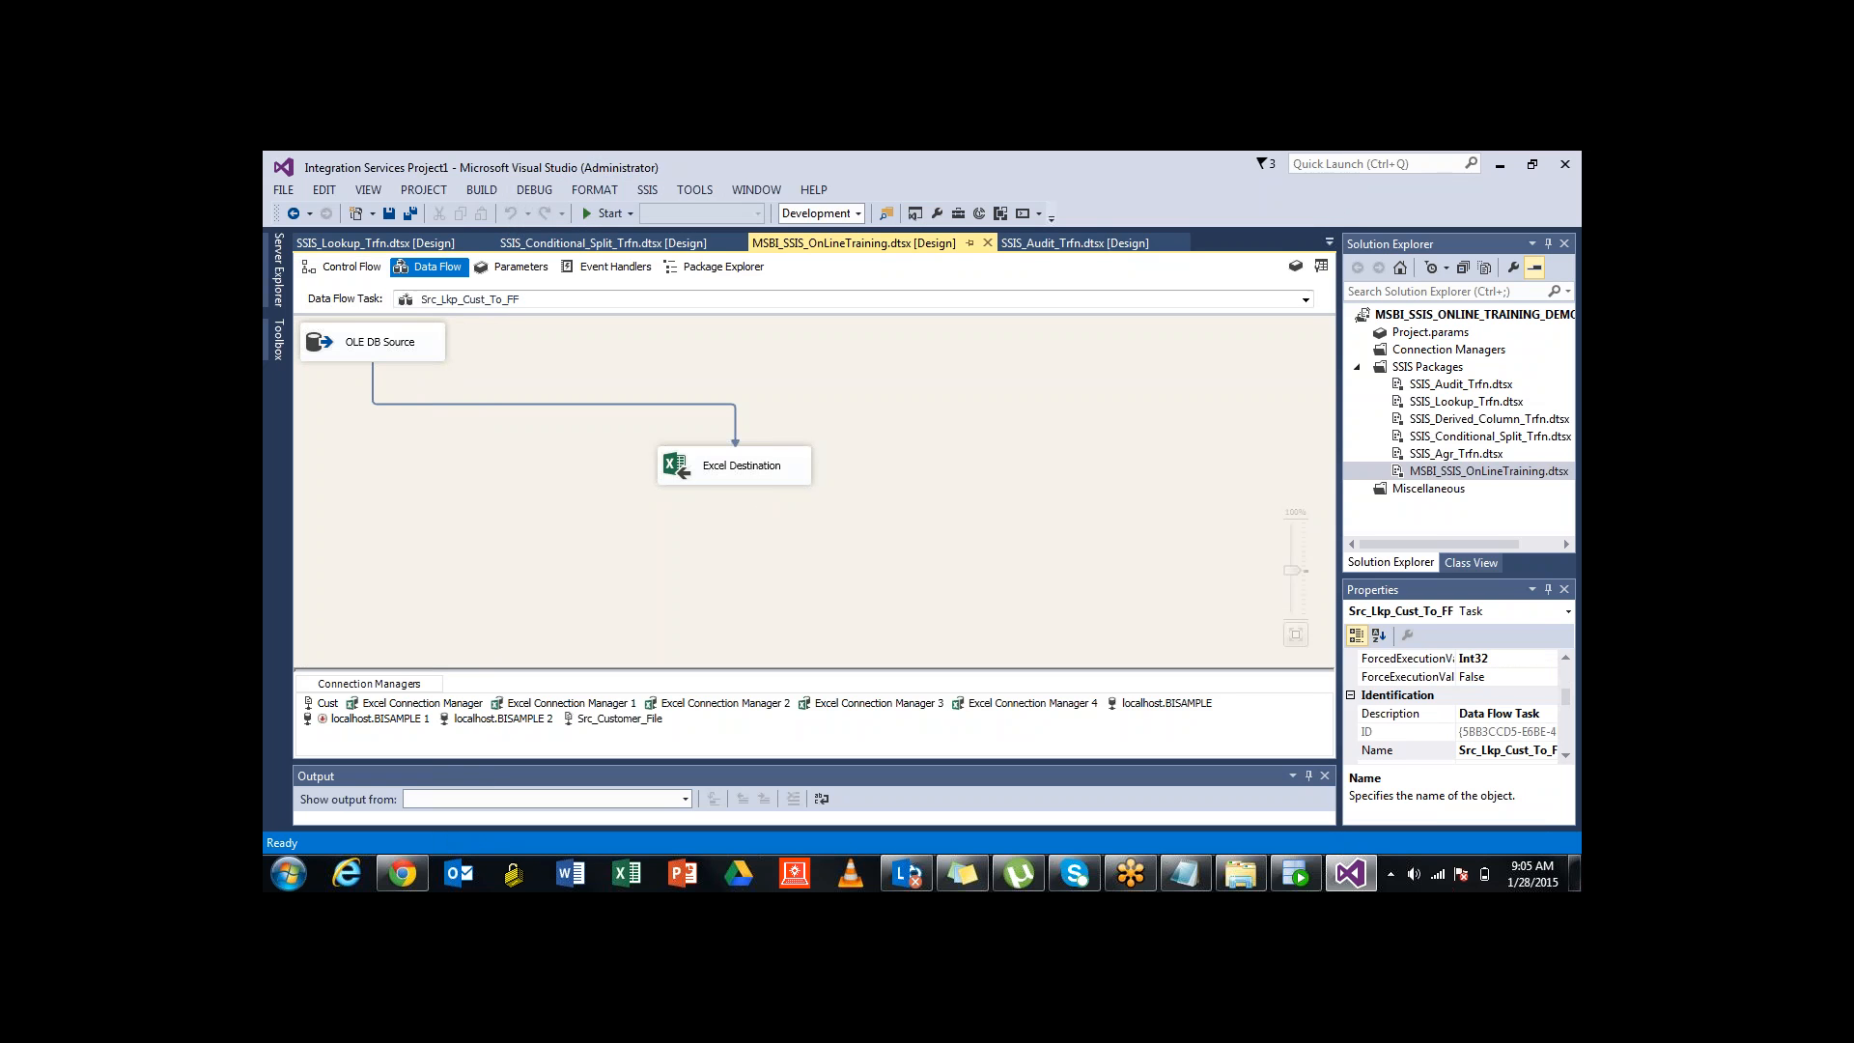
# On the Control Flow, look over the chained Src_Cust_FF_To_Lkp_Tbl and Src_Lkp_Cust_To_FF tasks
pyautogui.click(344, 267)
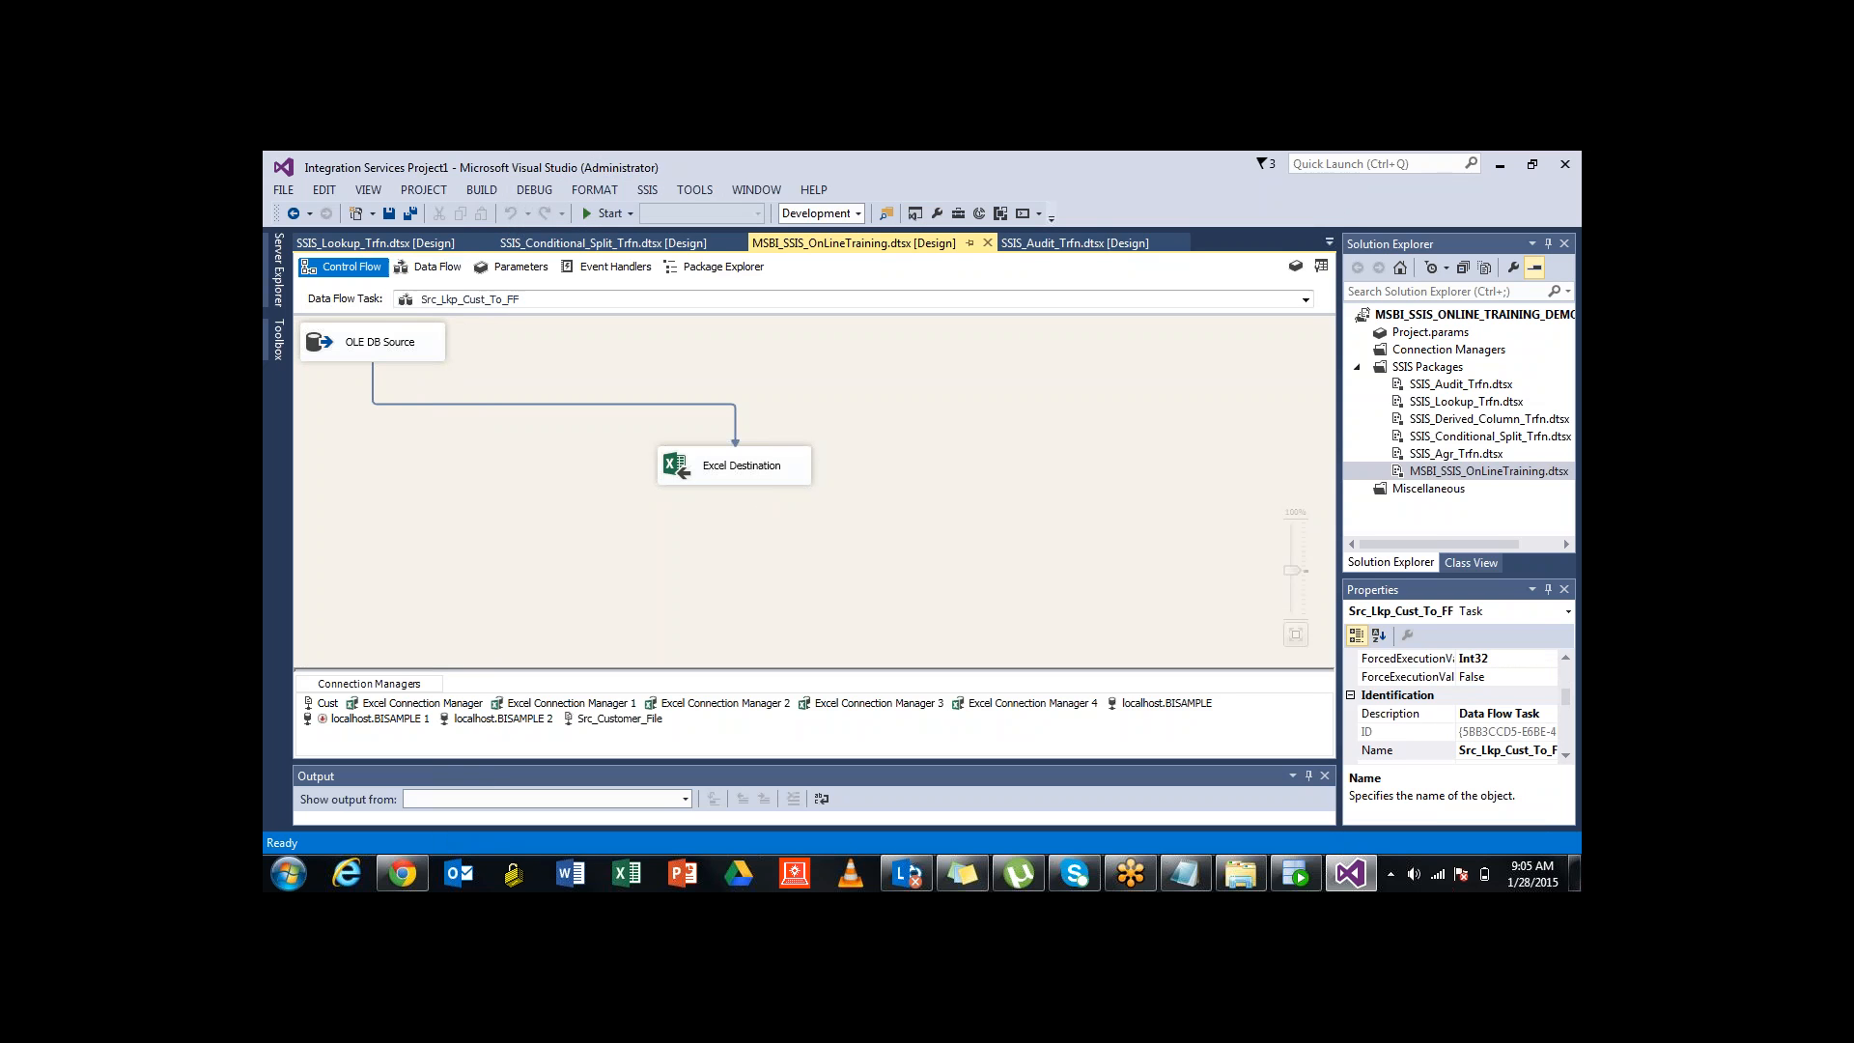
pyautogui.click(416, 319)
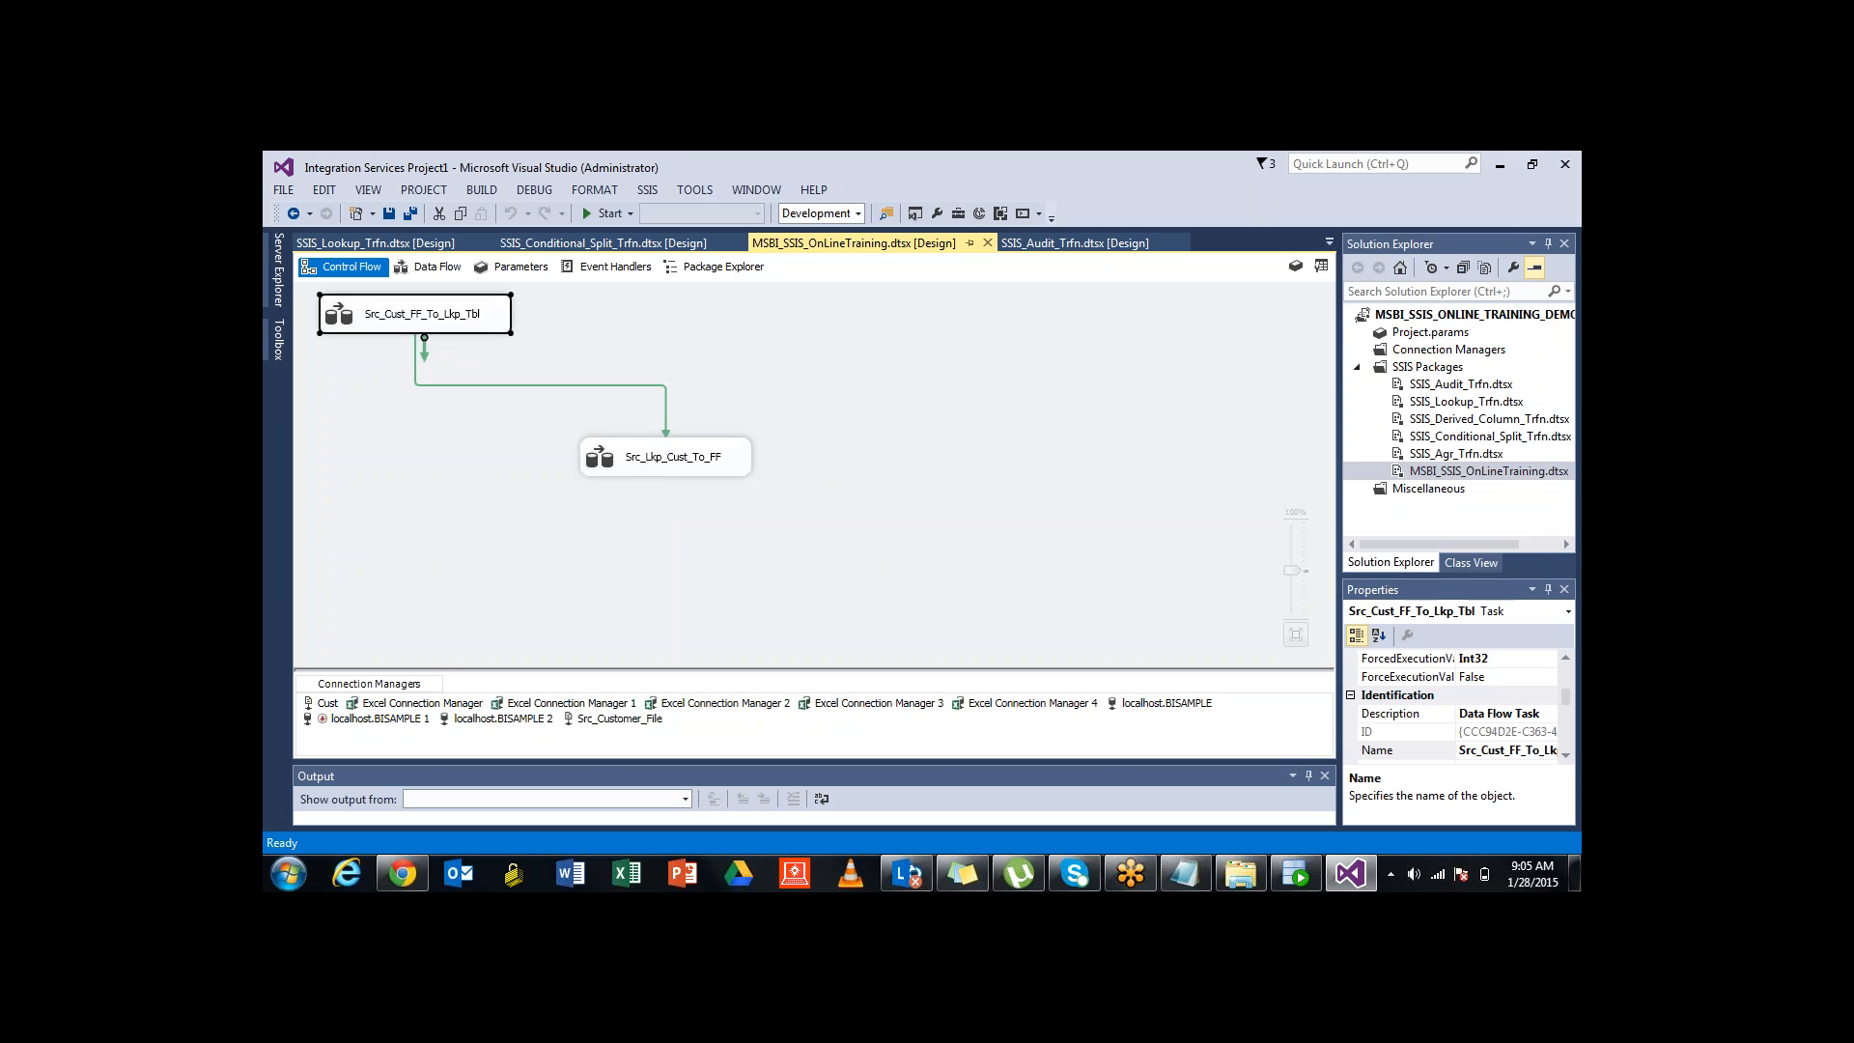
pyautogui.click(666, 458)
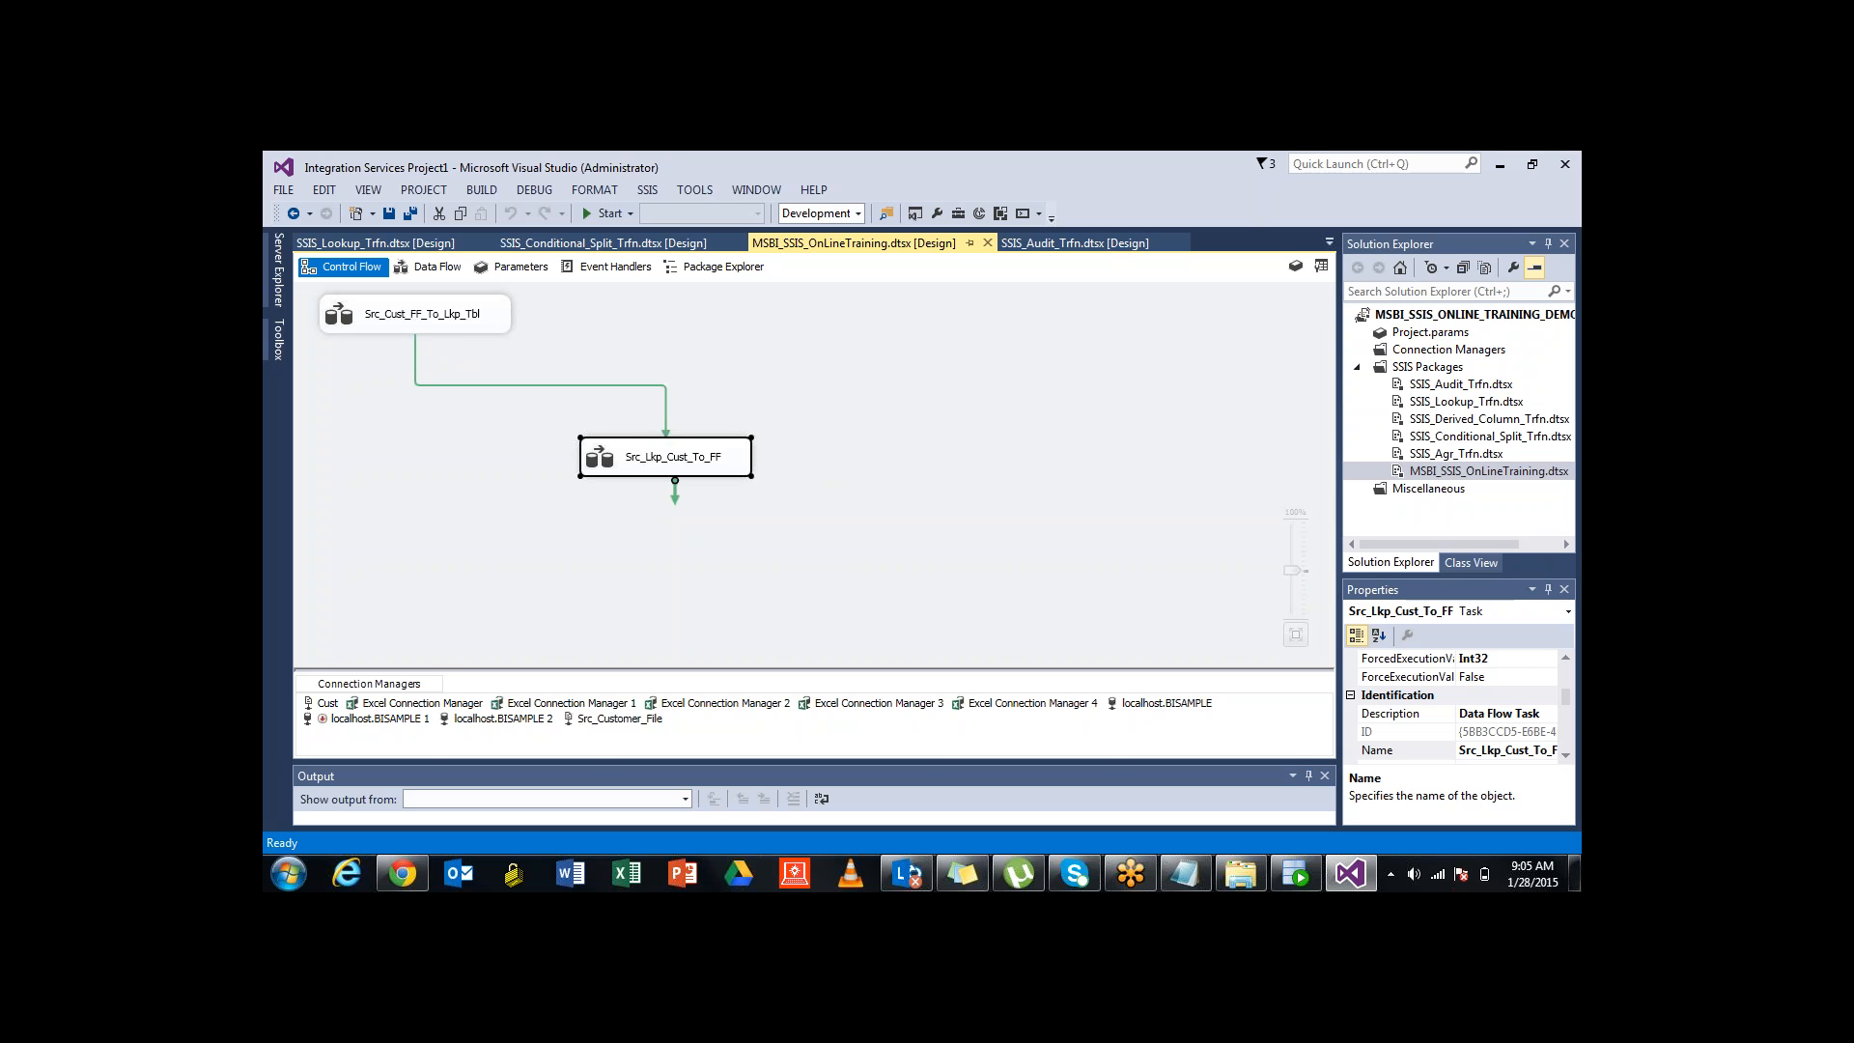
pyautogui.click(415, 314)
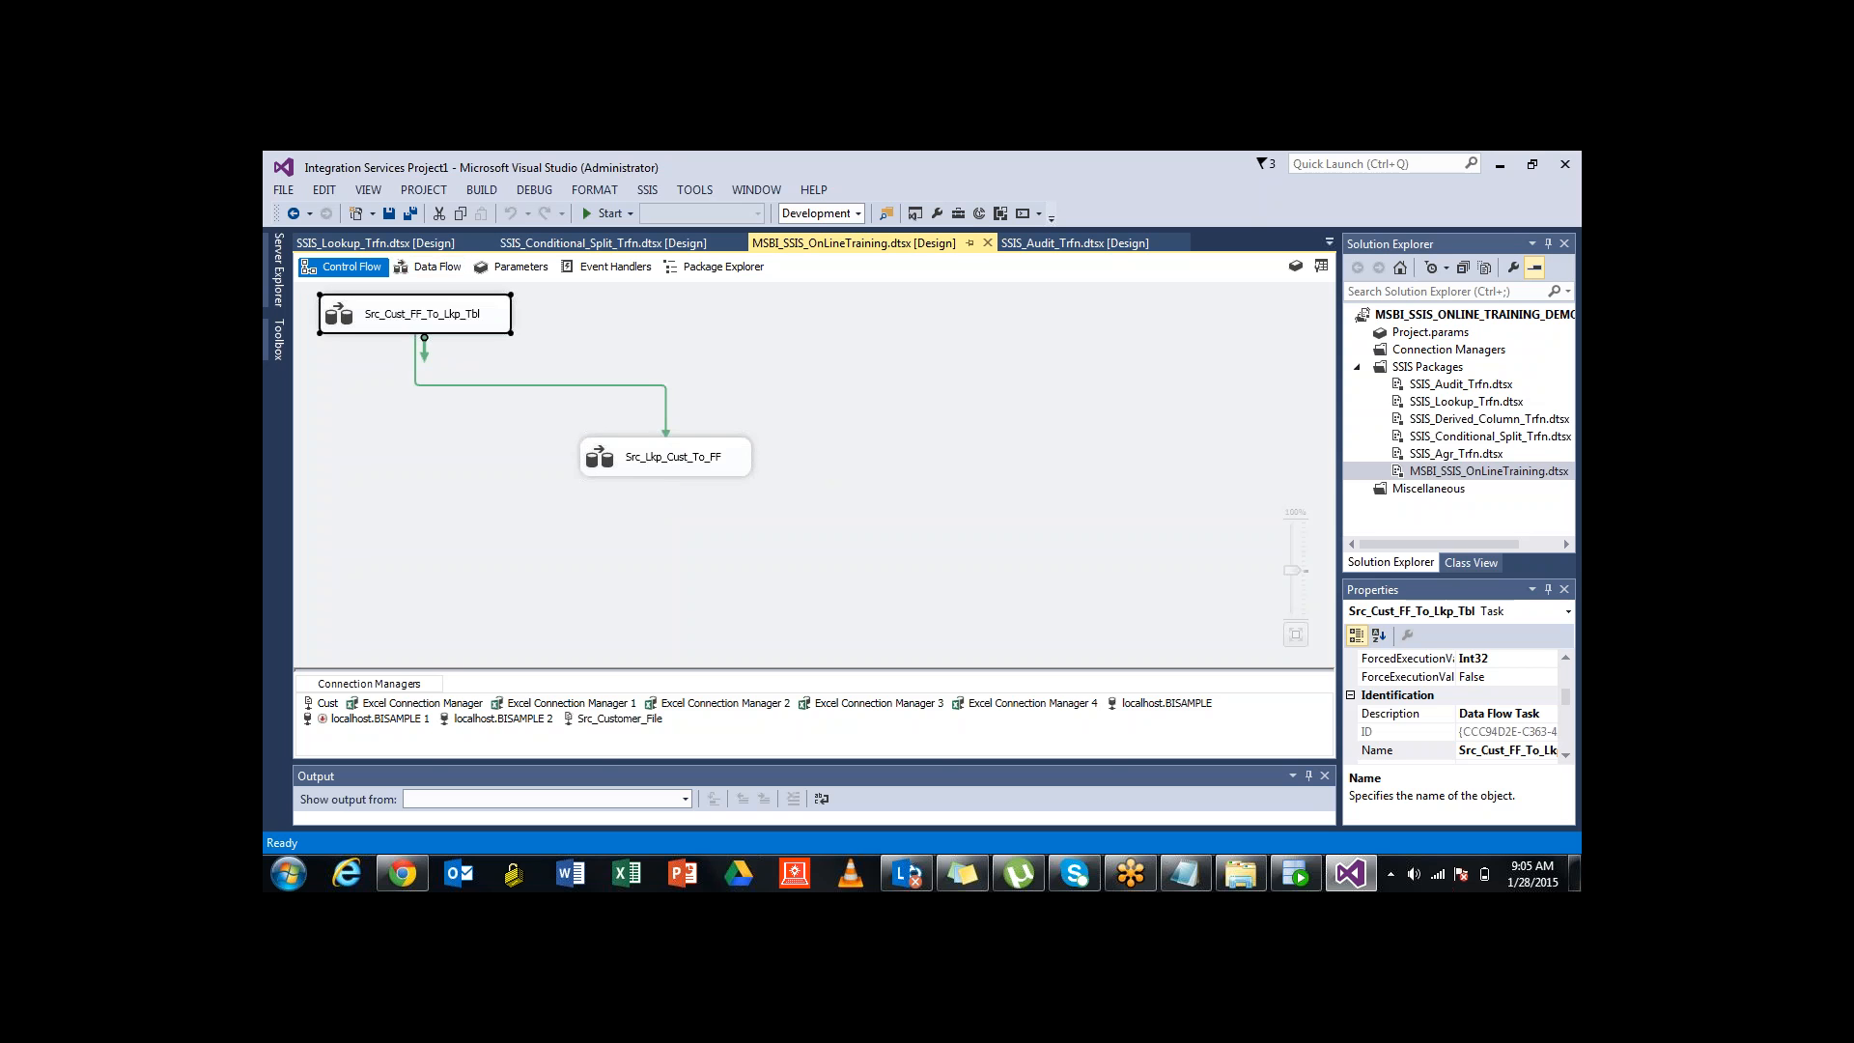
pyautogui.click(667, 457)
pyautogui.click(821, 526)
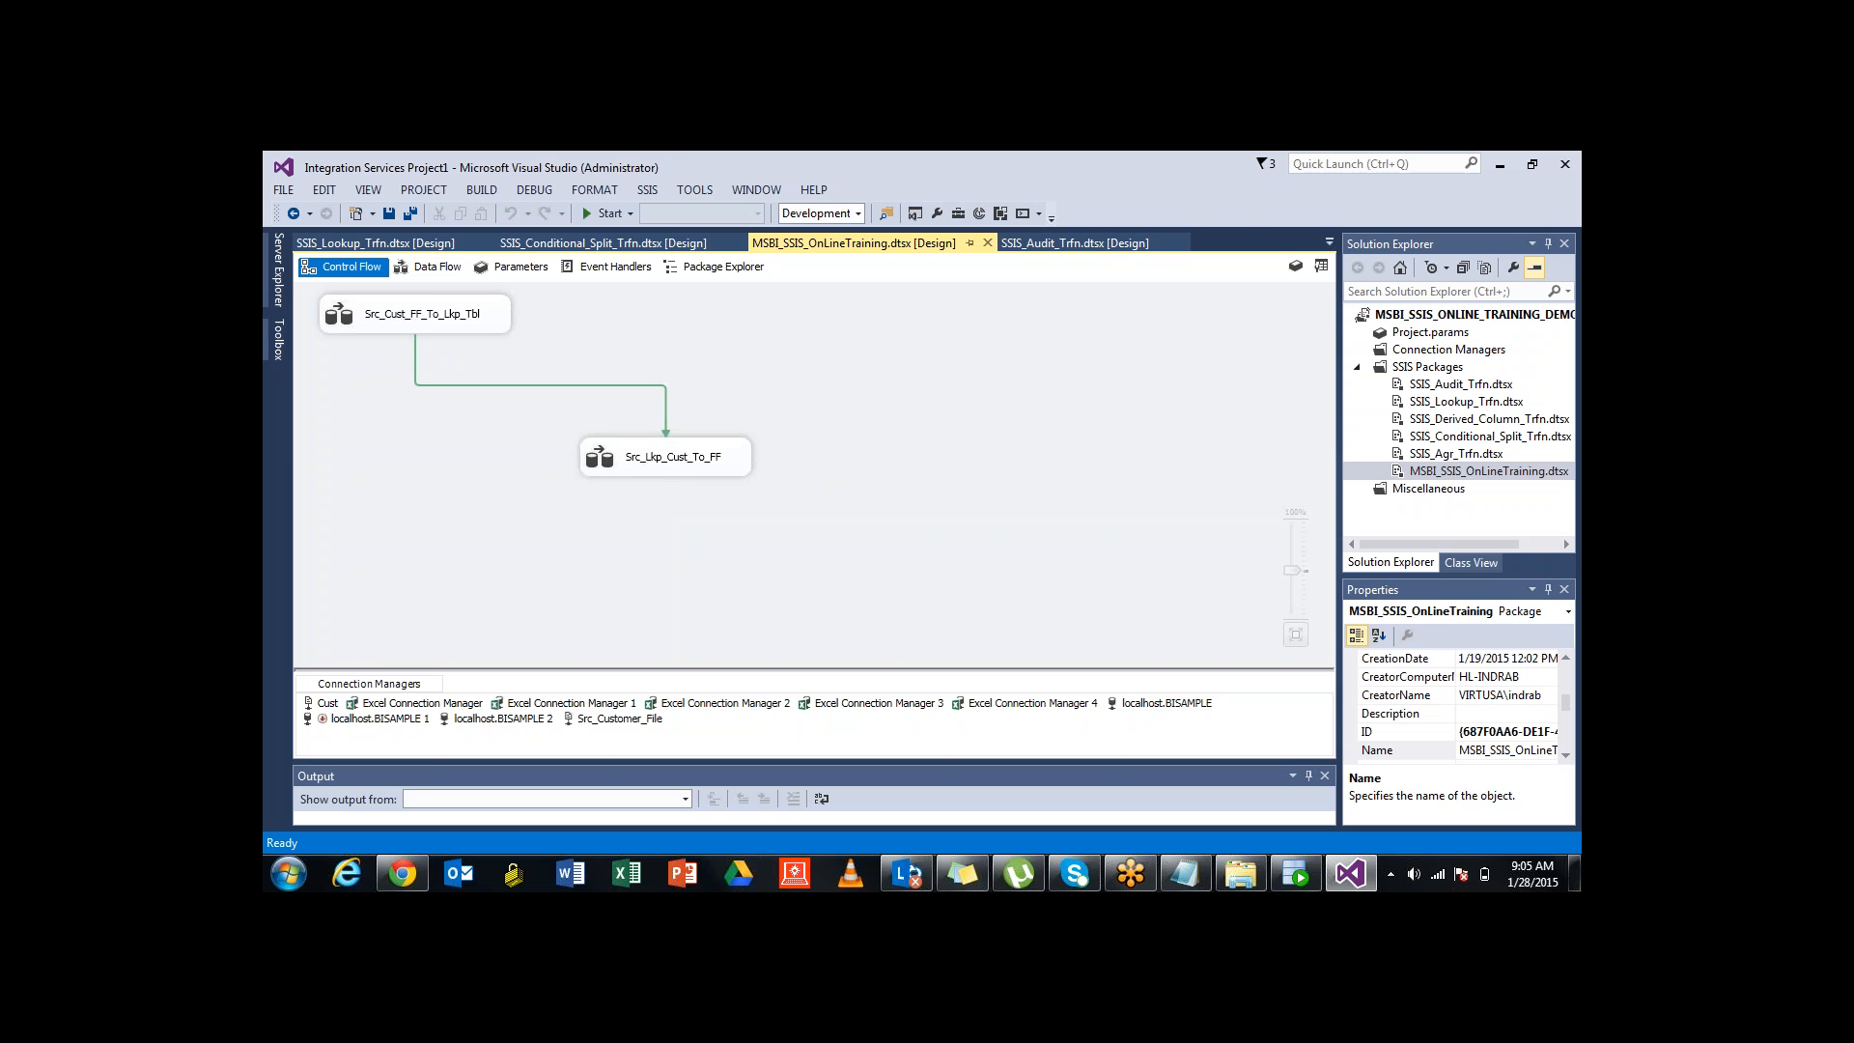
pyautogui.click(1330, 242)
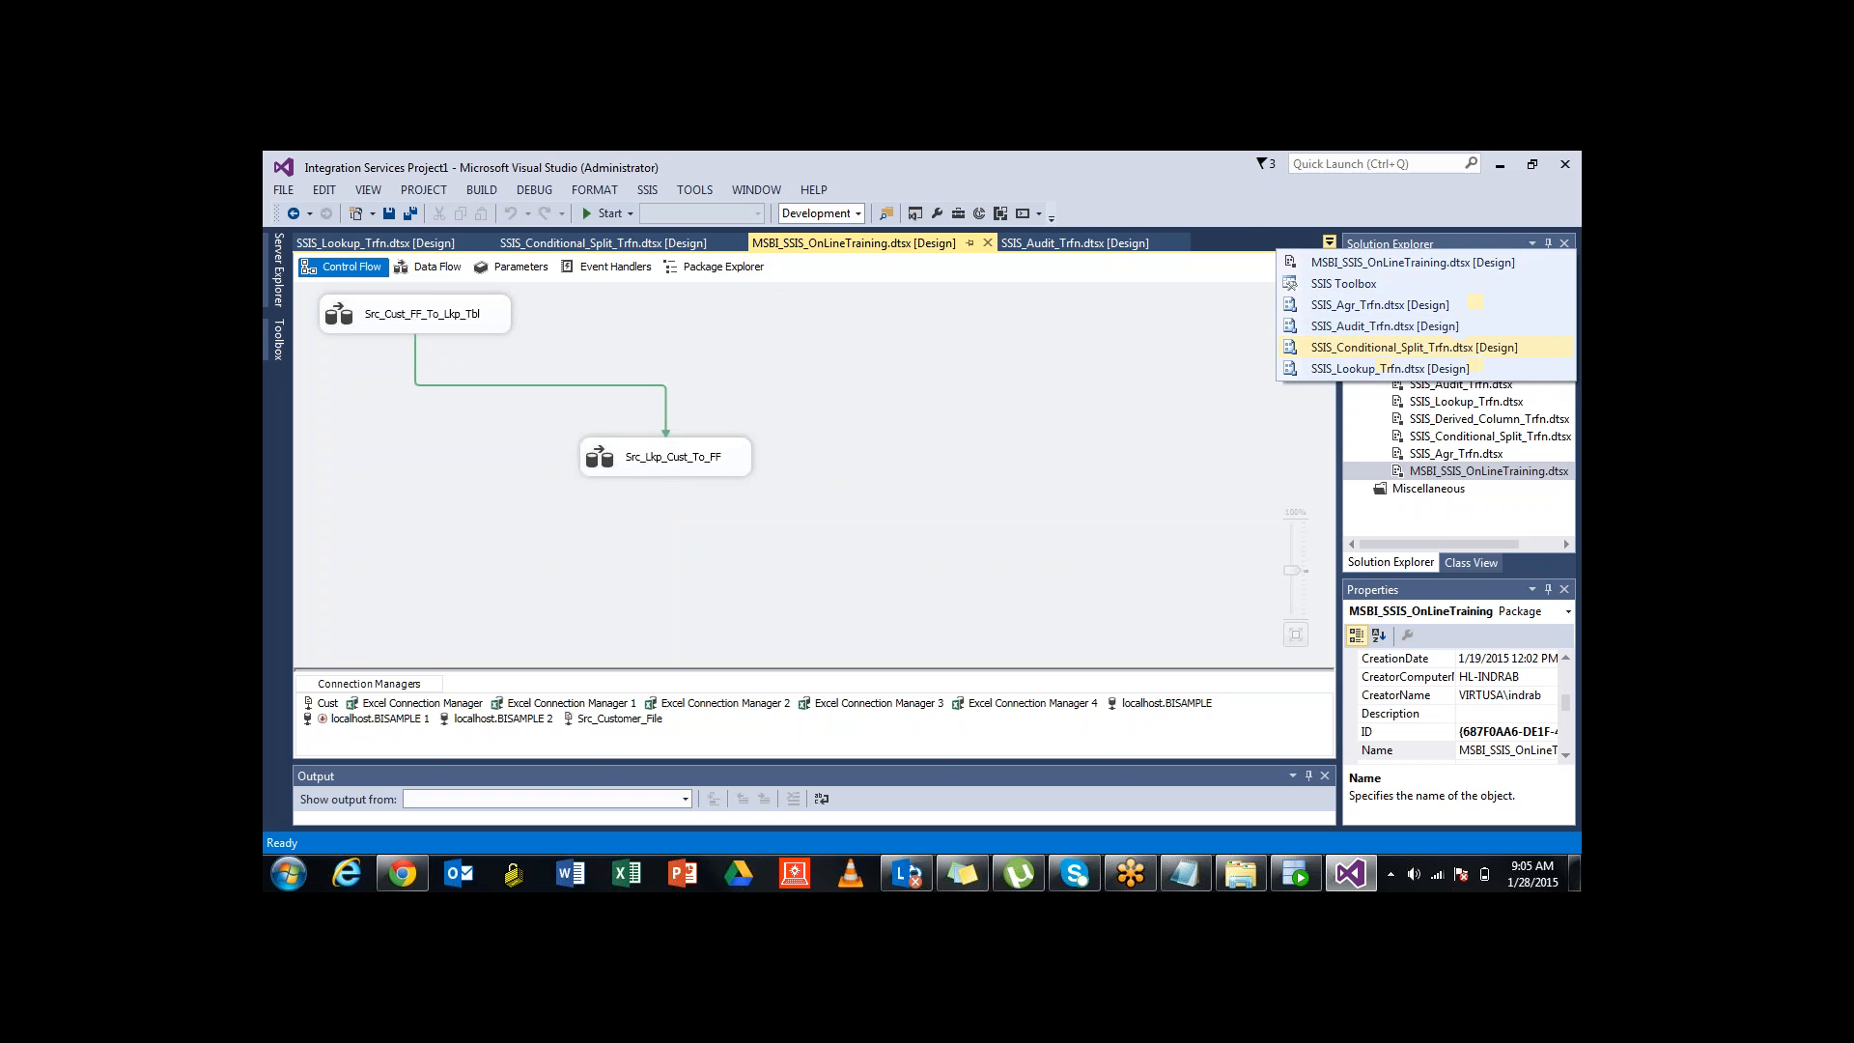
# Inspect SSIS_Agr_Trfn's Aggregate data flow, then switch to the SSIS_Conditional_Split_Trfn.dtsx package
pyautogui.click(1381, 305)
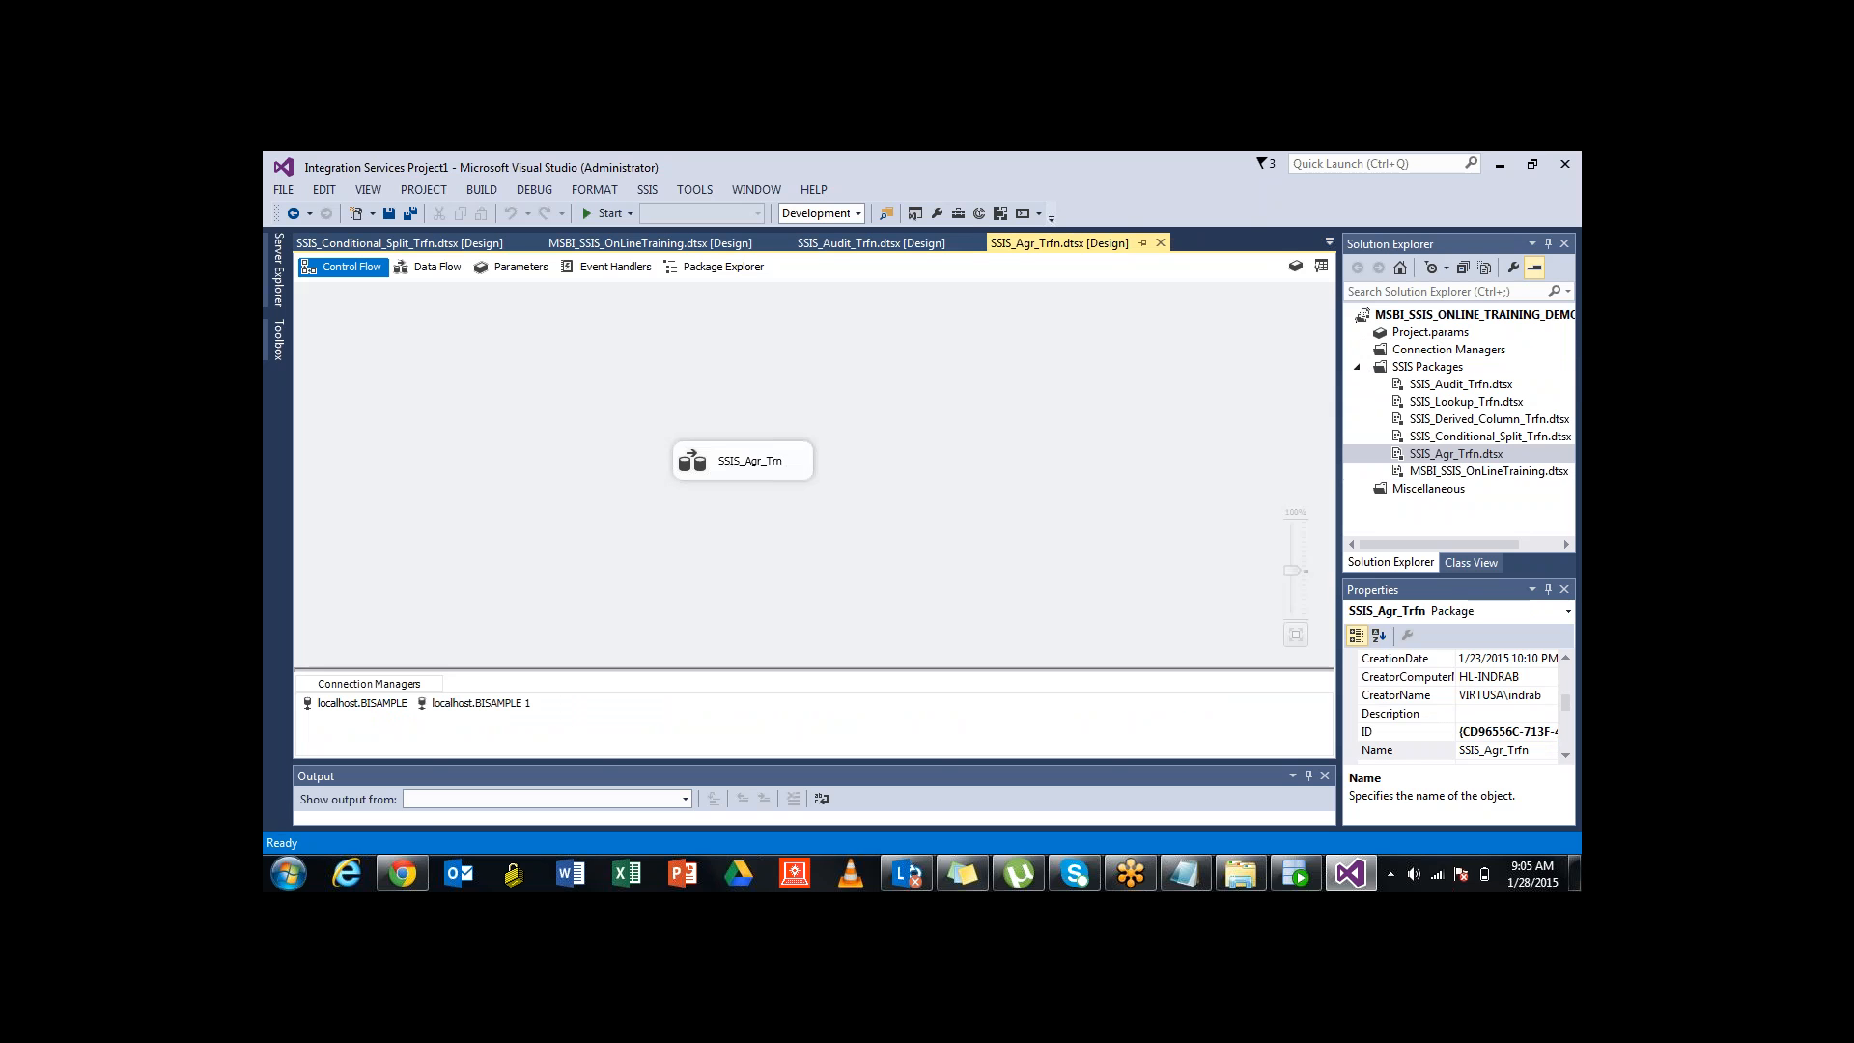
pyautogui.doubleClick(744, 461)
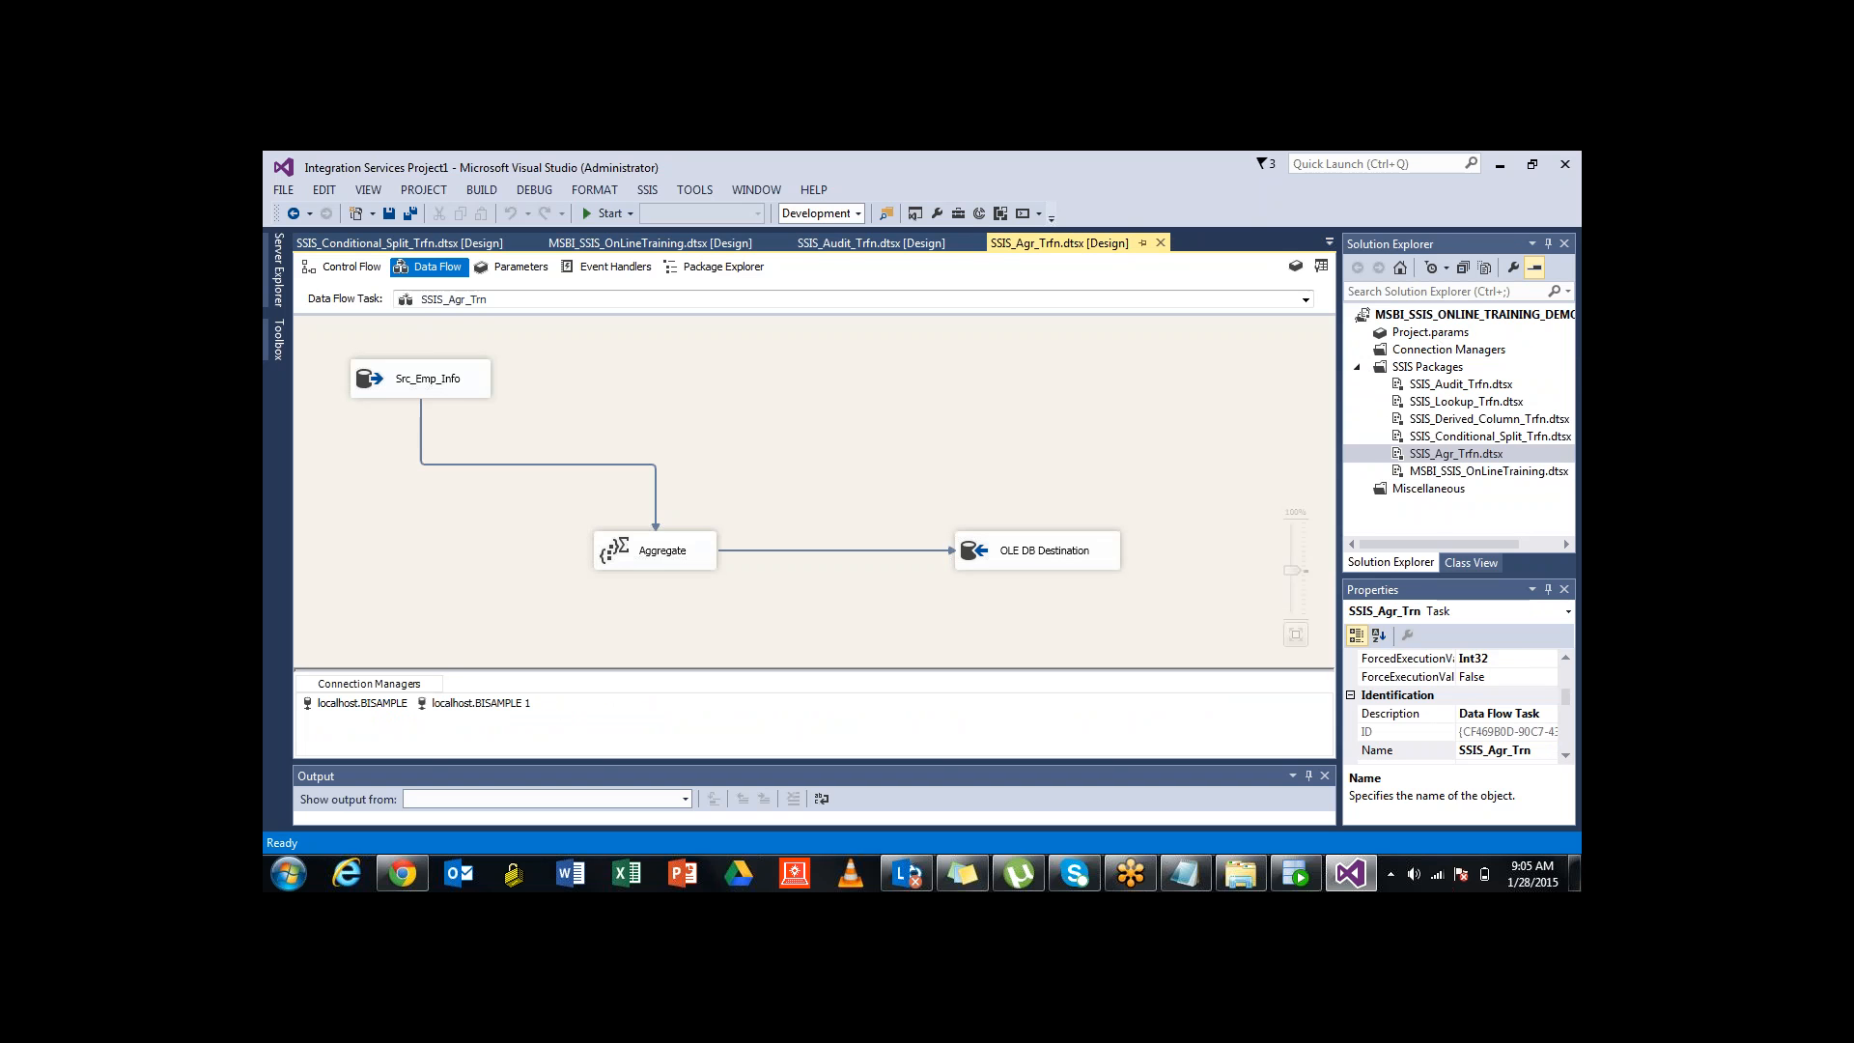
pyautogui.click(662, 551)
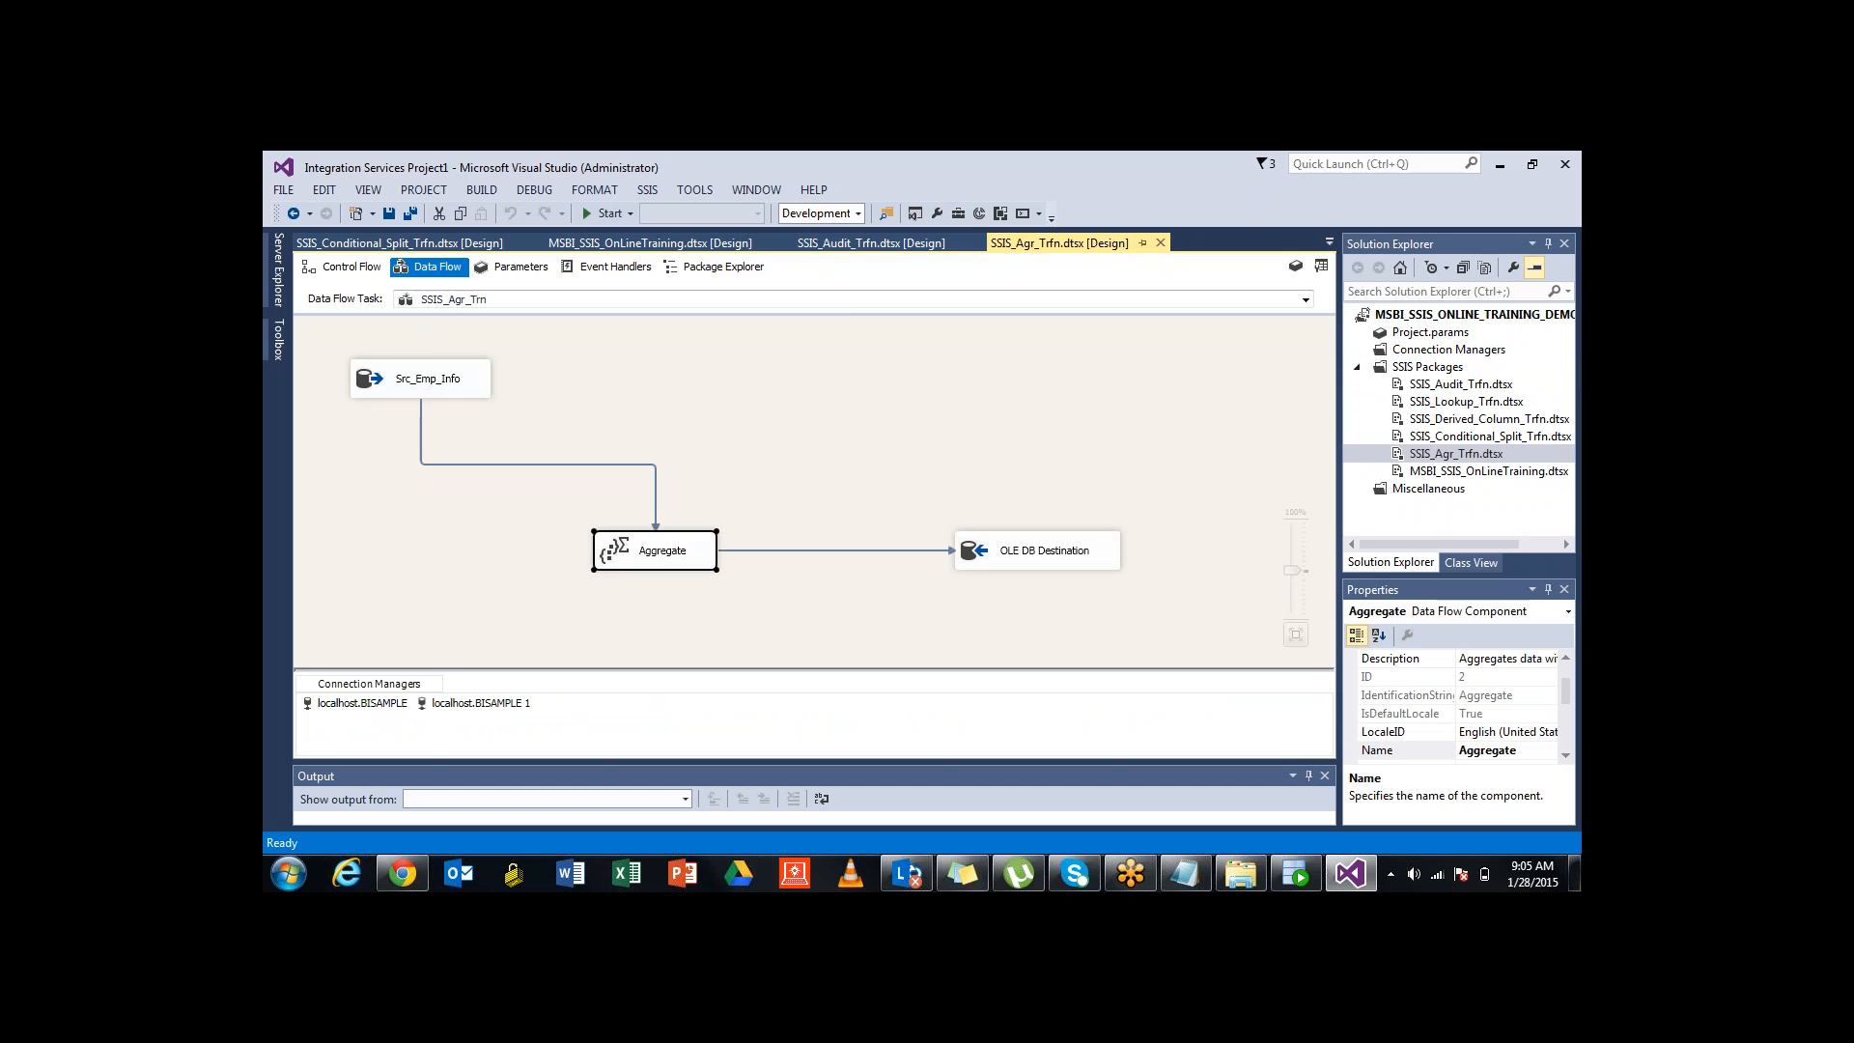
pyautogui.click(773, 454)
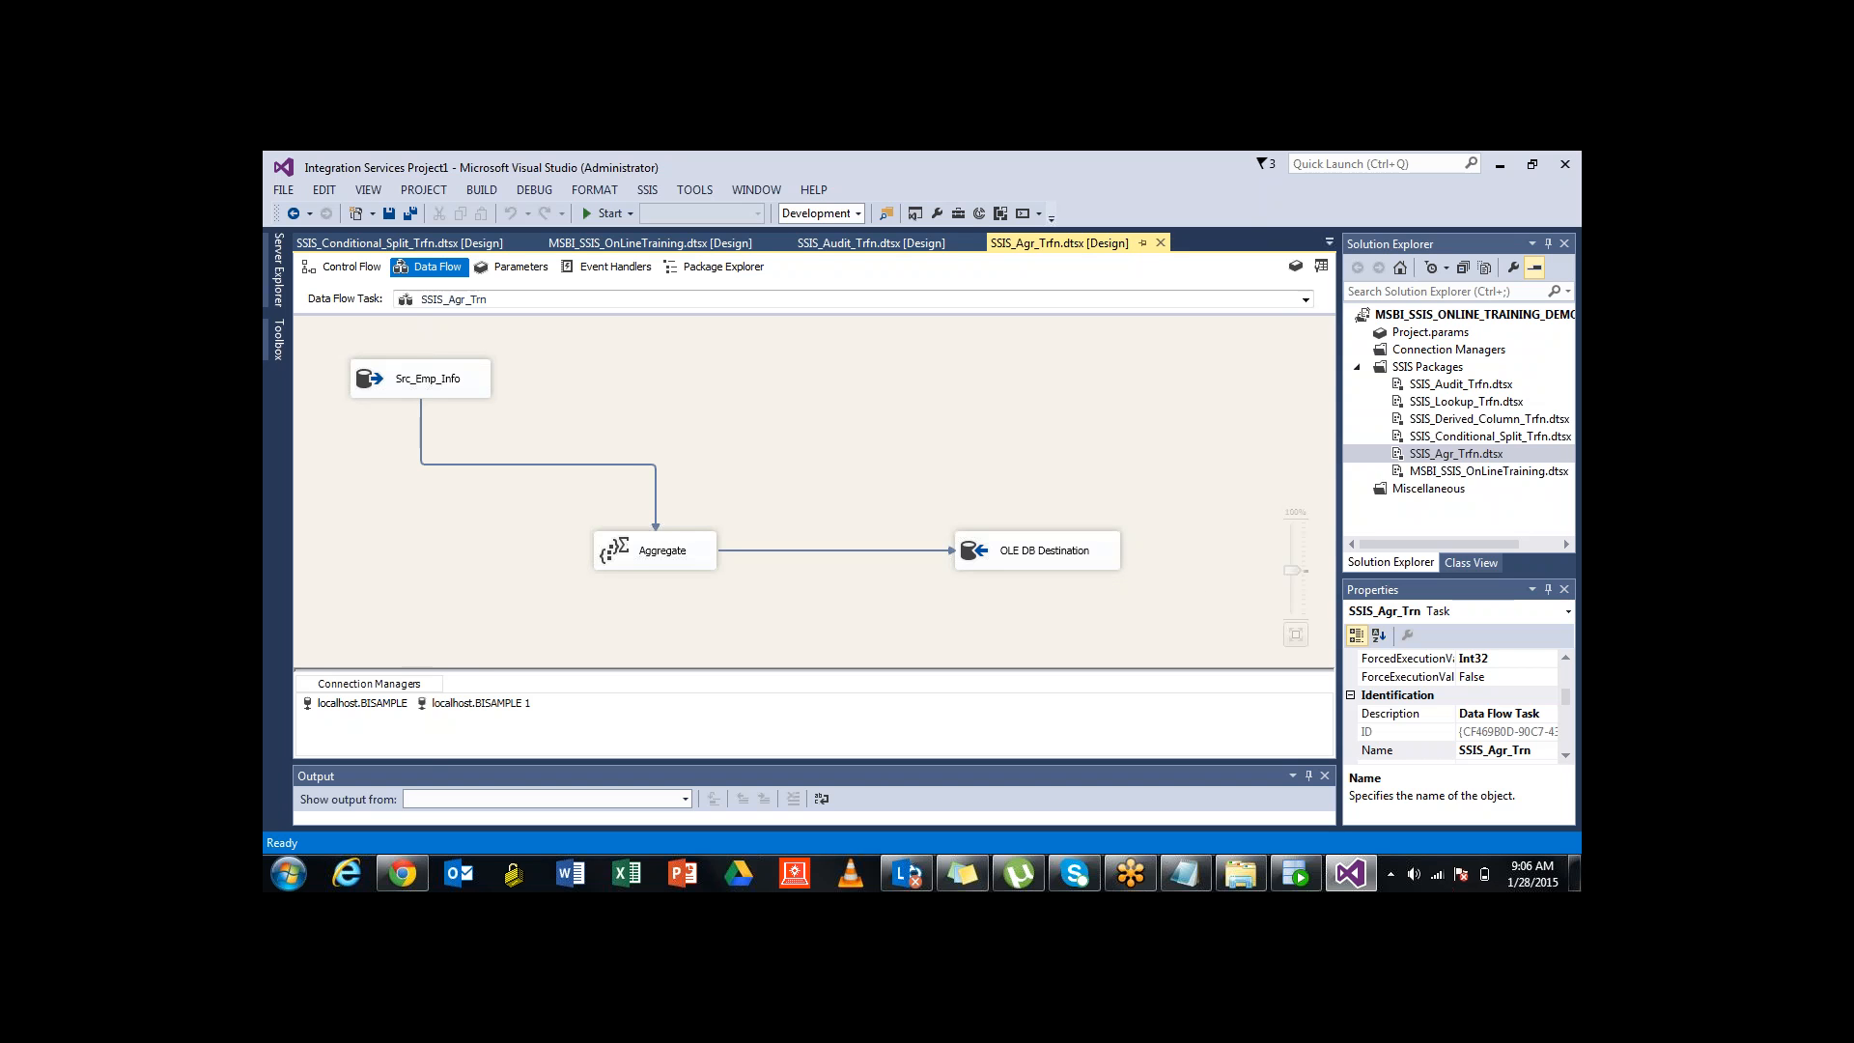
pyautogui.click(1330, 242)
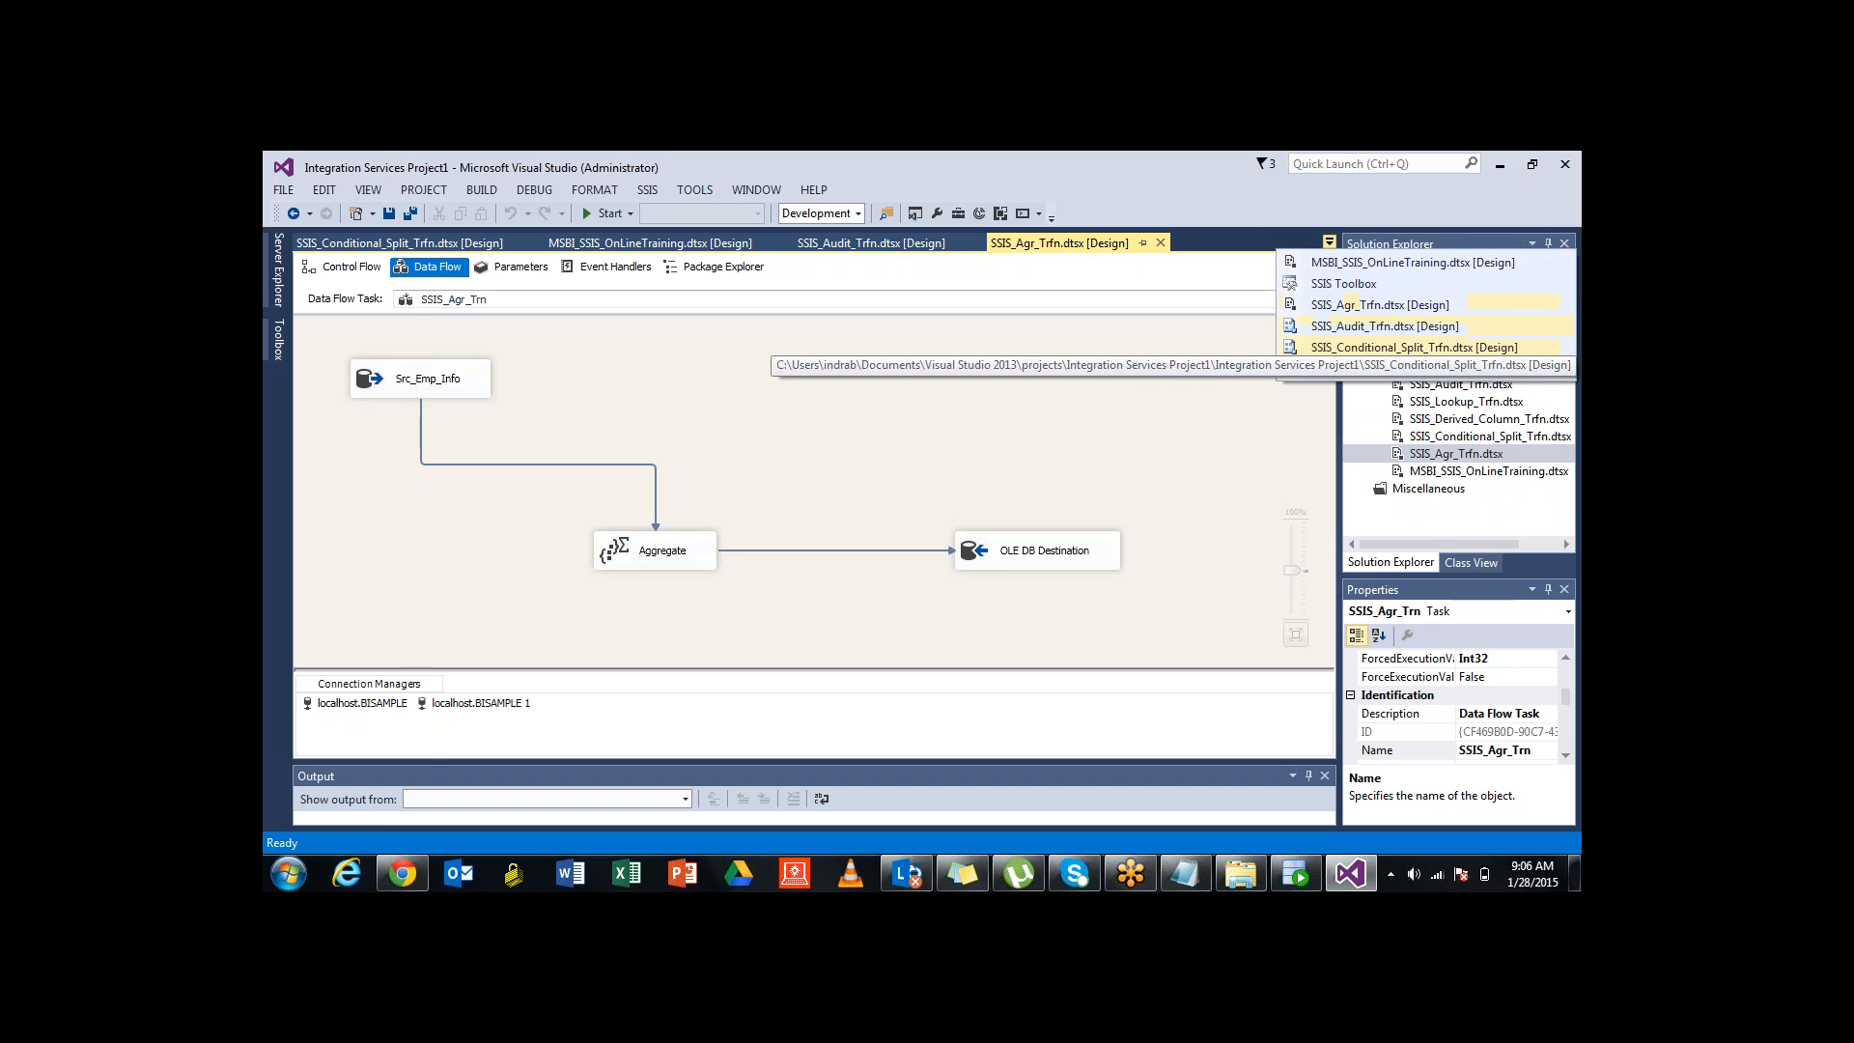
pyautogui.click(1414, 348)
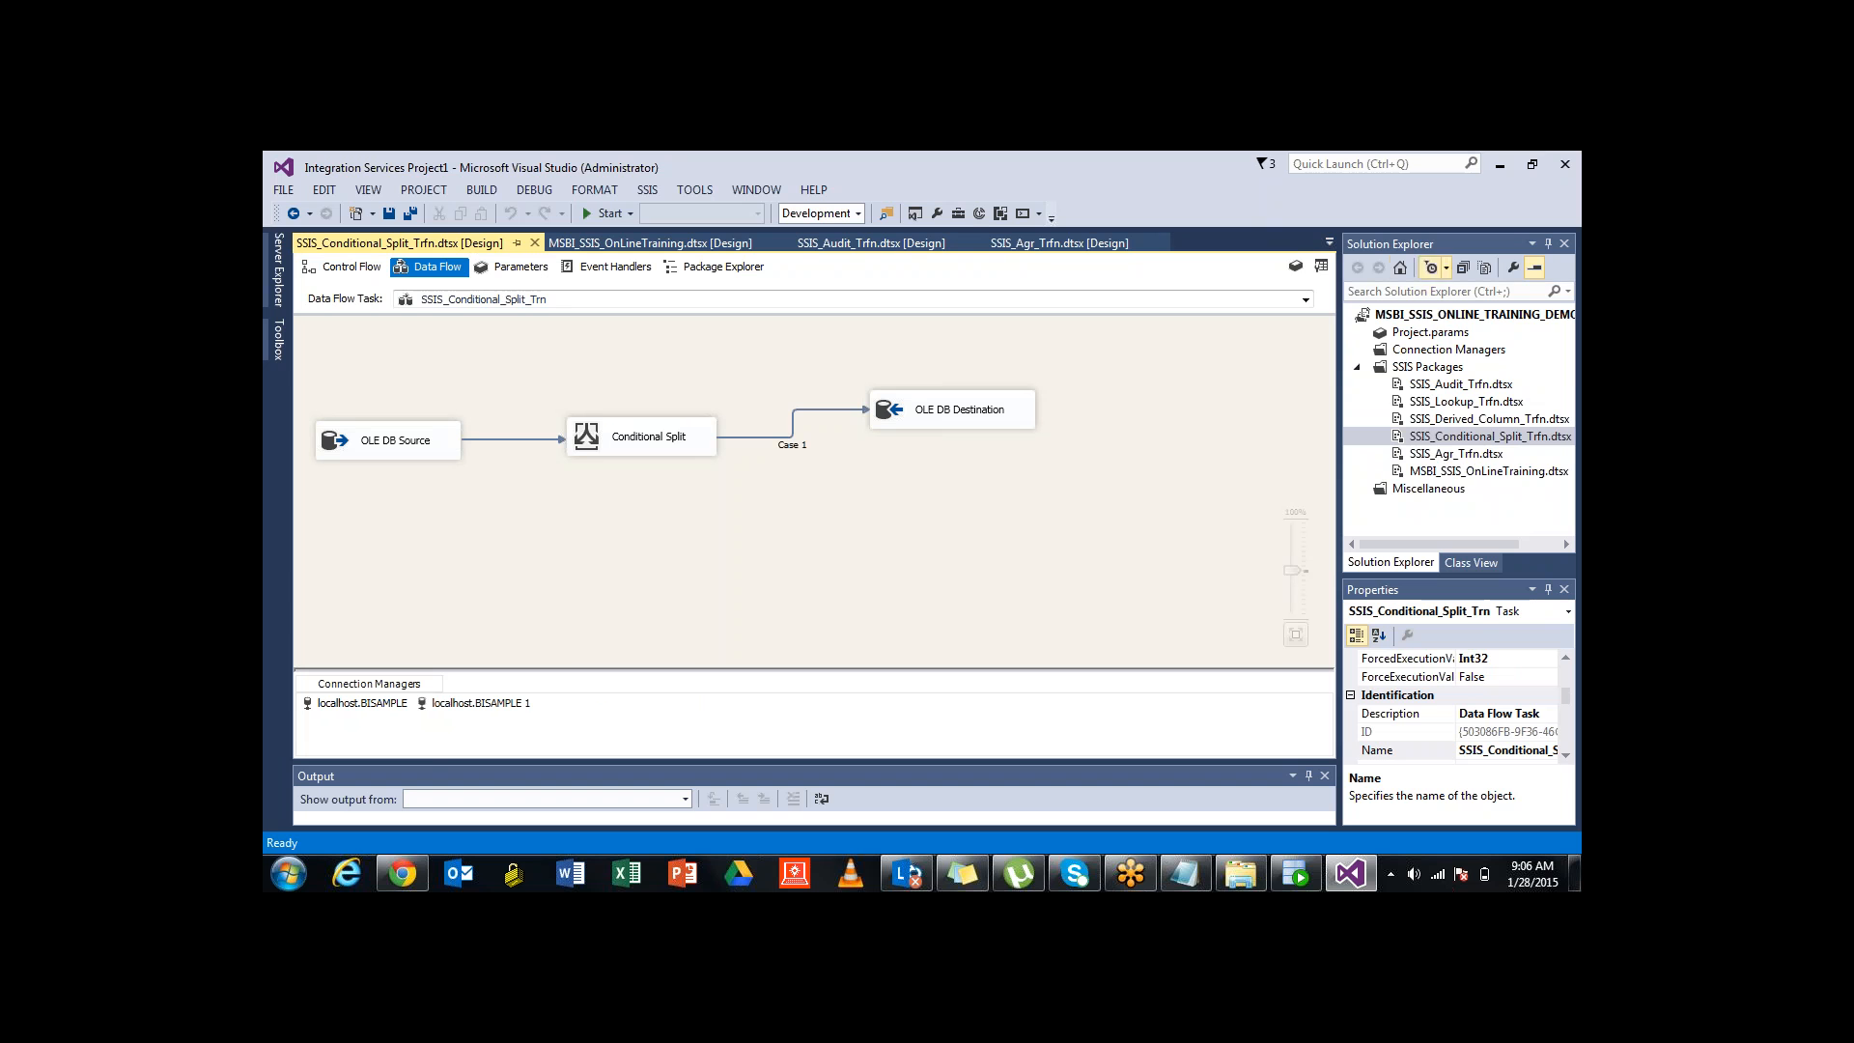
# View SSIS_Lookup_Trfn.dtsx's Lookup data flow, then switch back to MSBI_SSIS_OnLineTraining.dtsx [Design]
pyautogui.click(1329, 243)
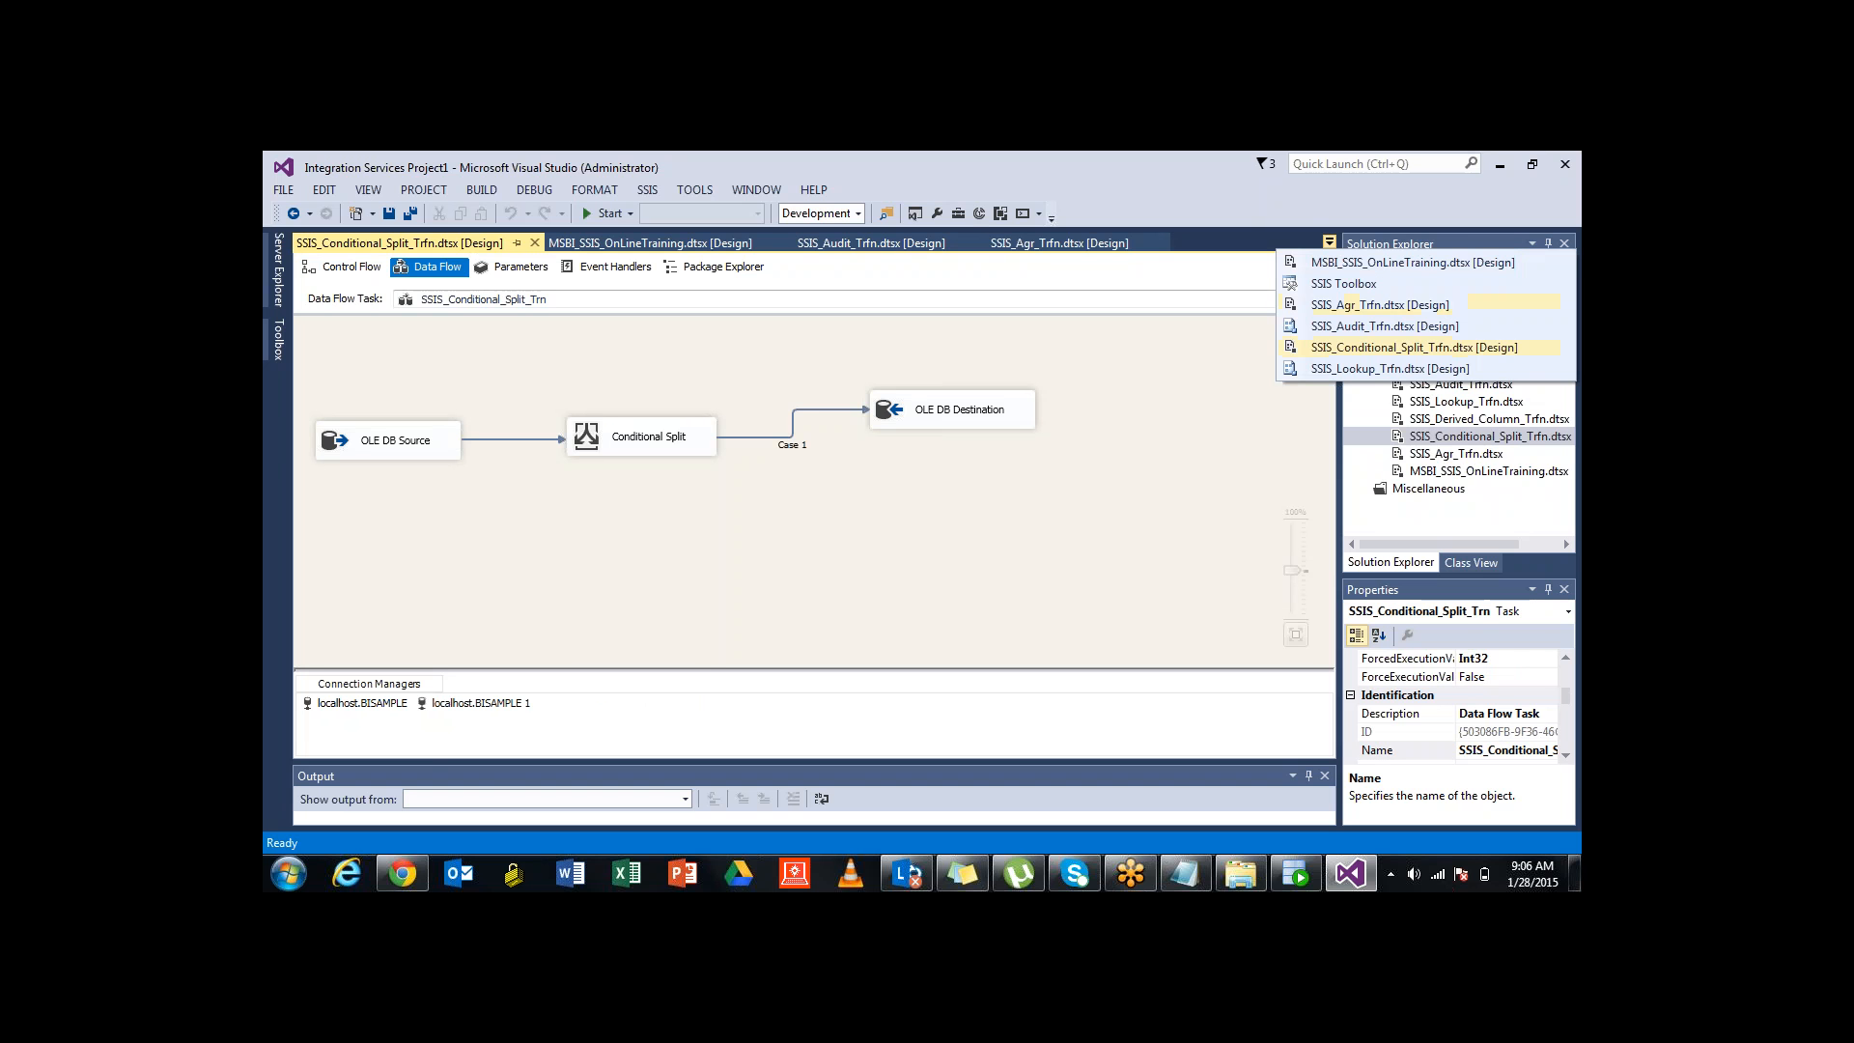
pyautogui.click(1390, 368)
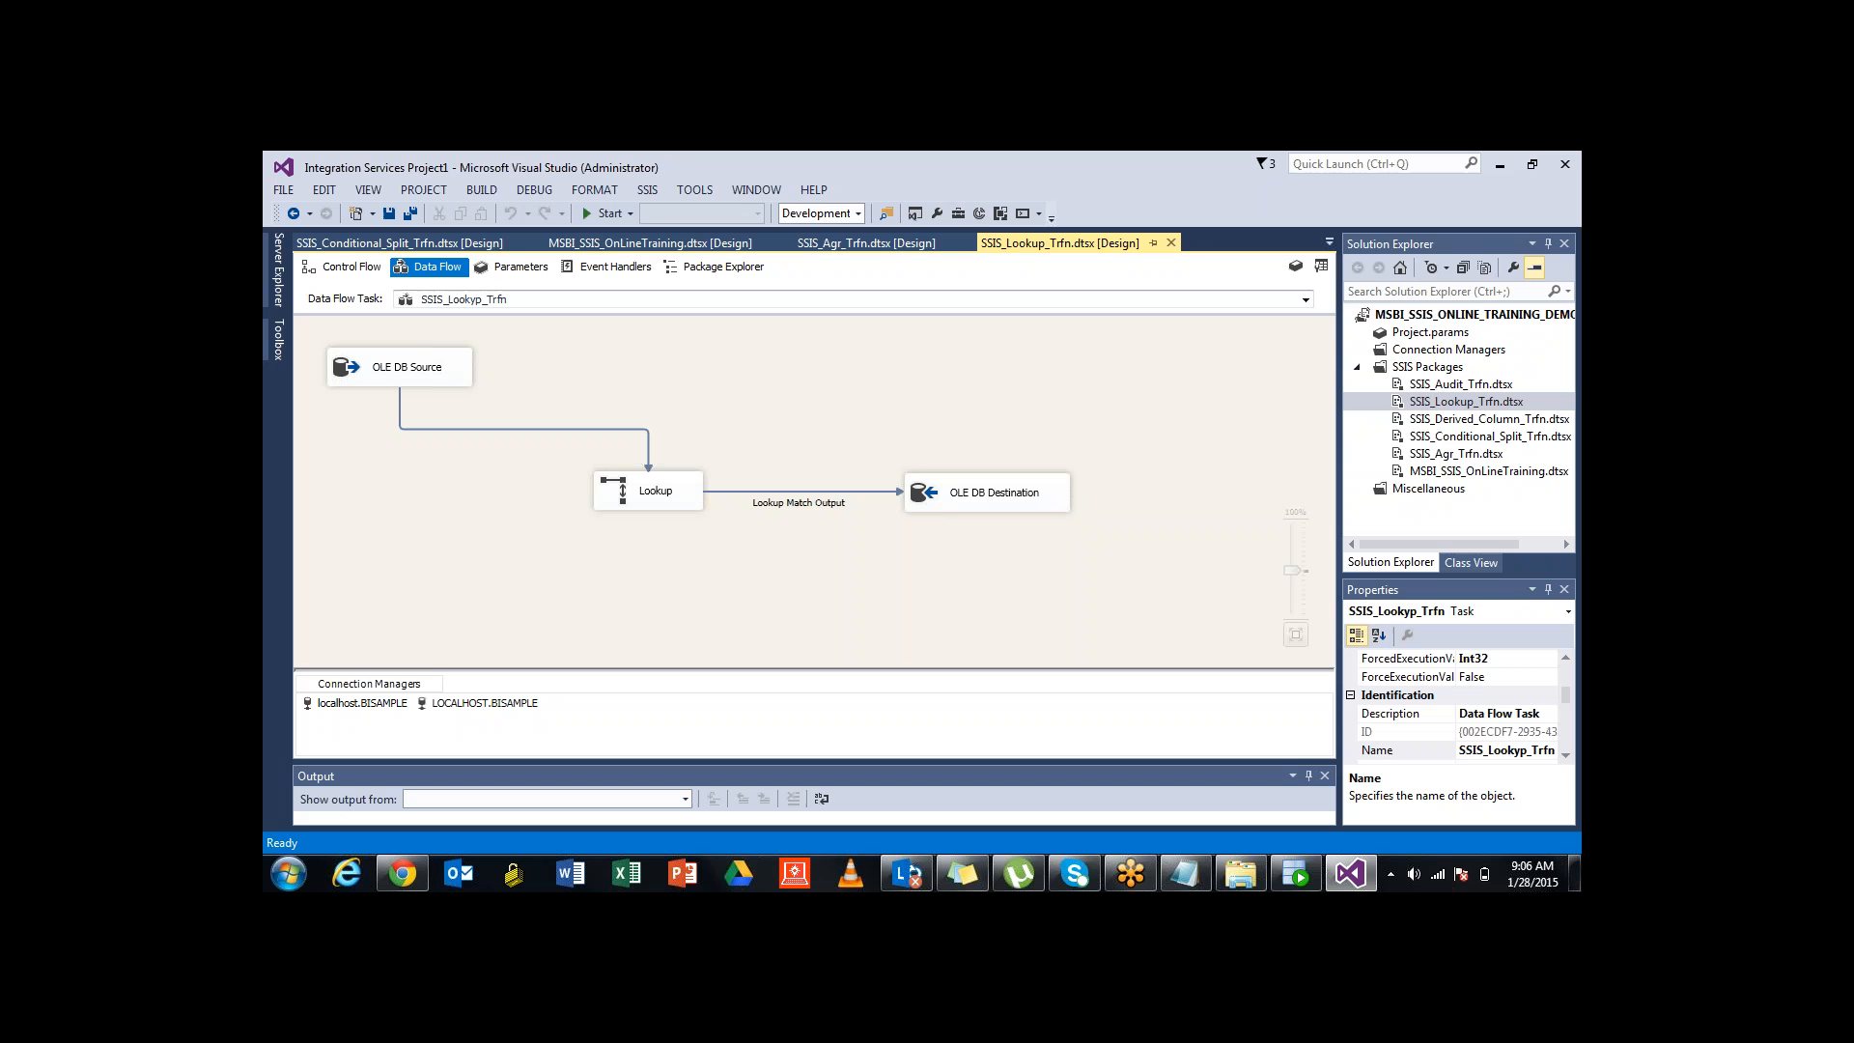
pyautogui.click(1330, 242)
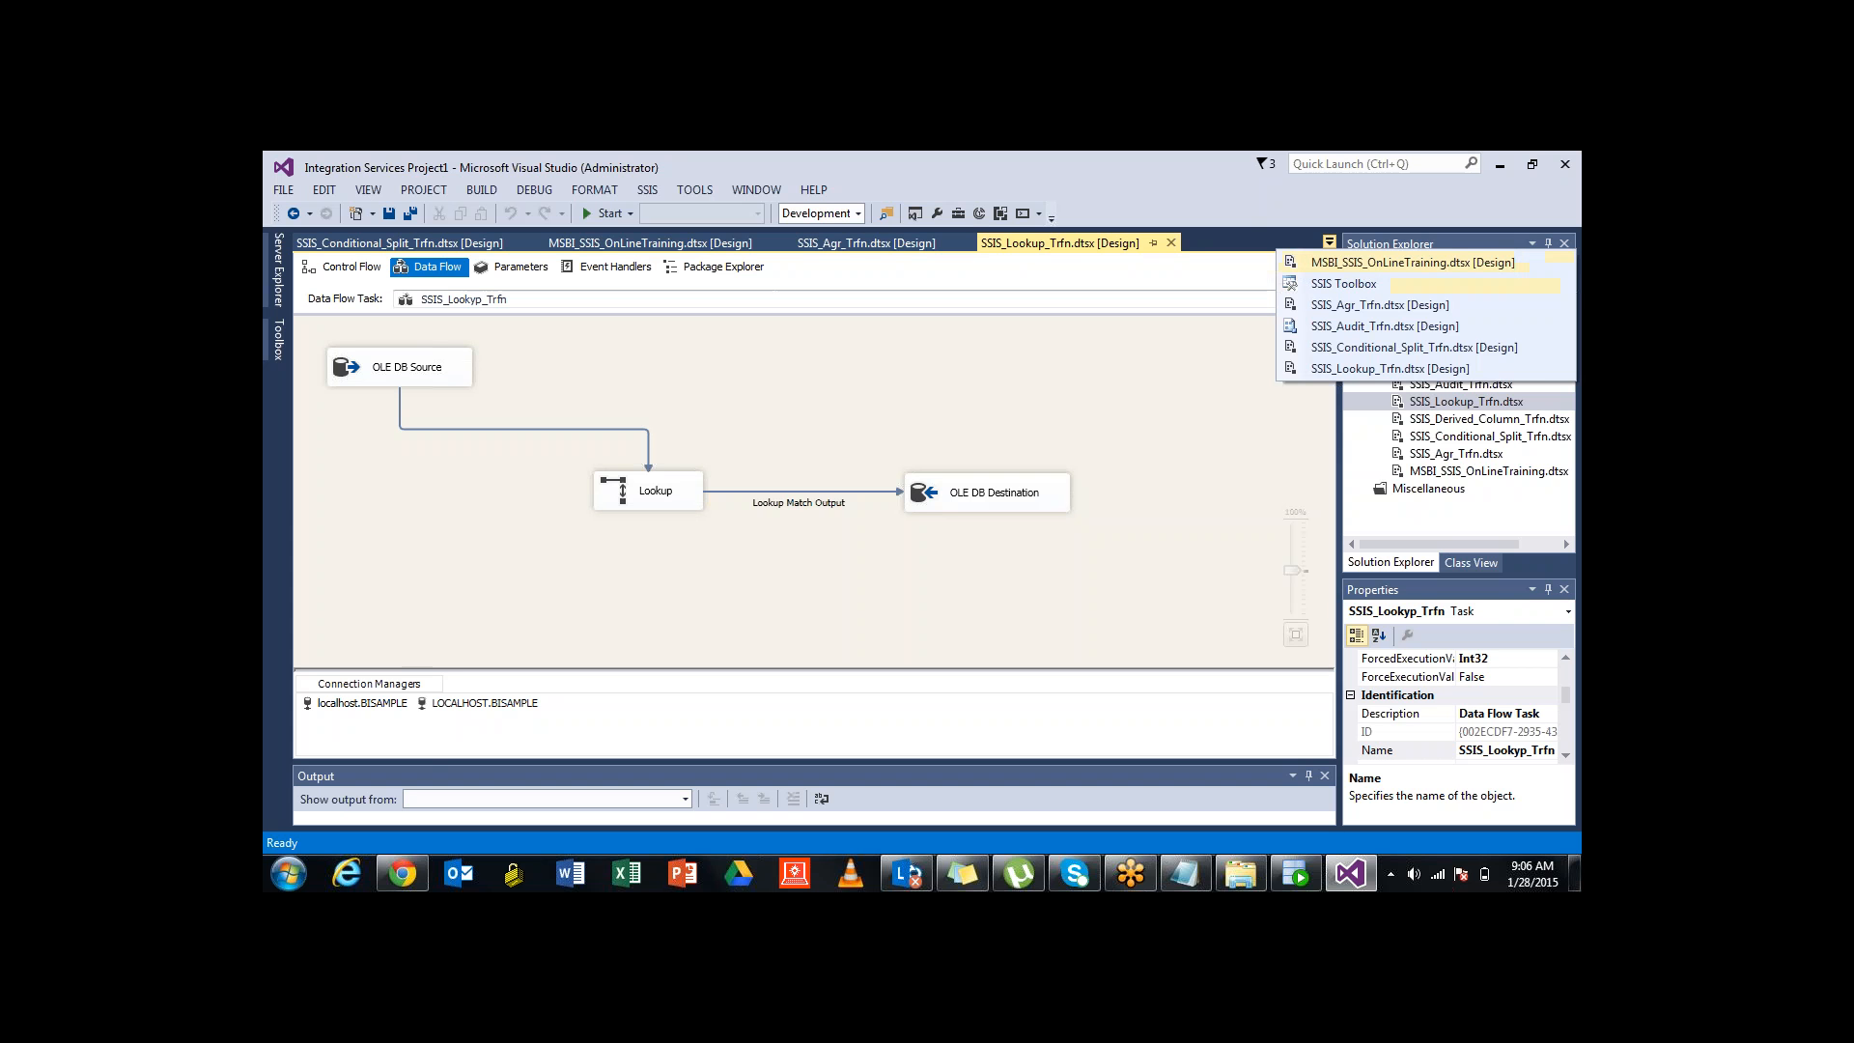
pyautogui.click(1413, 262)
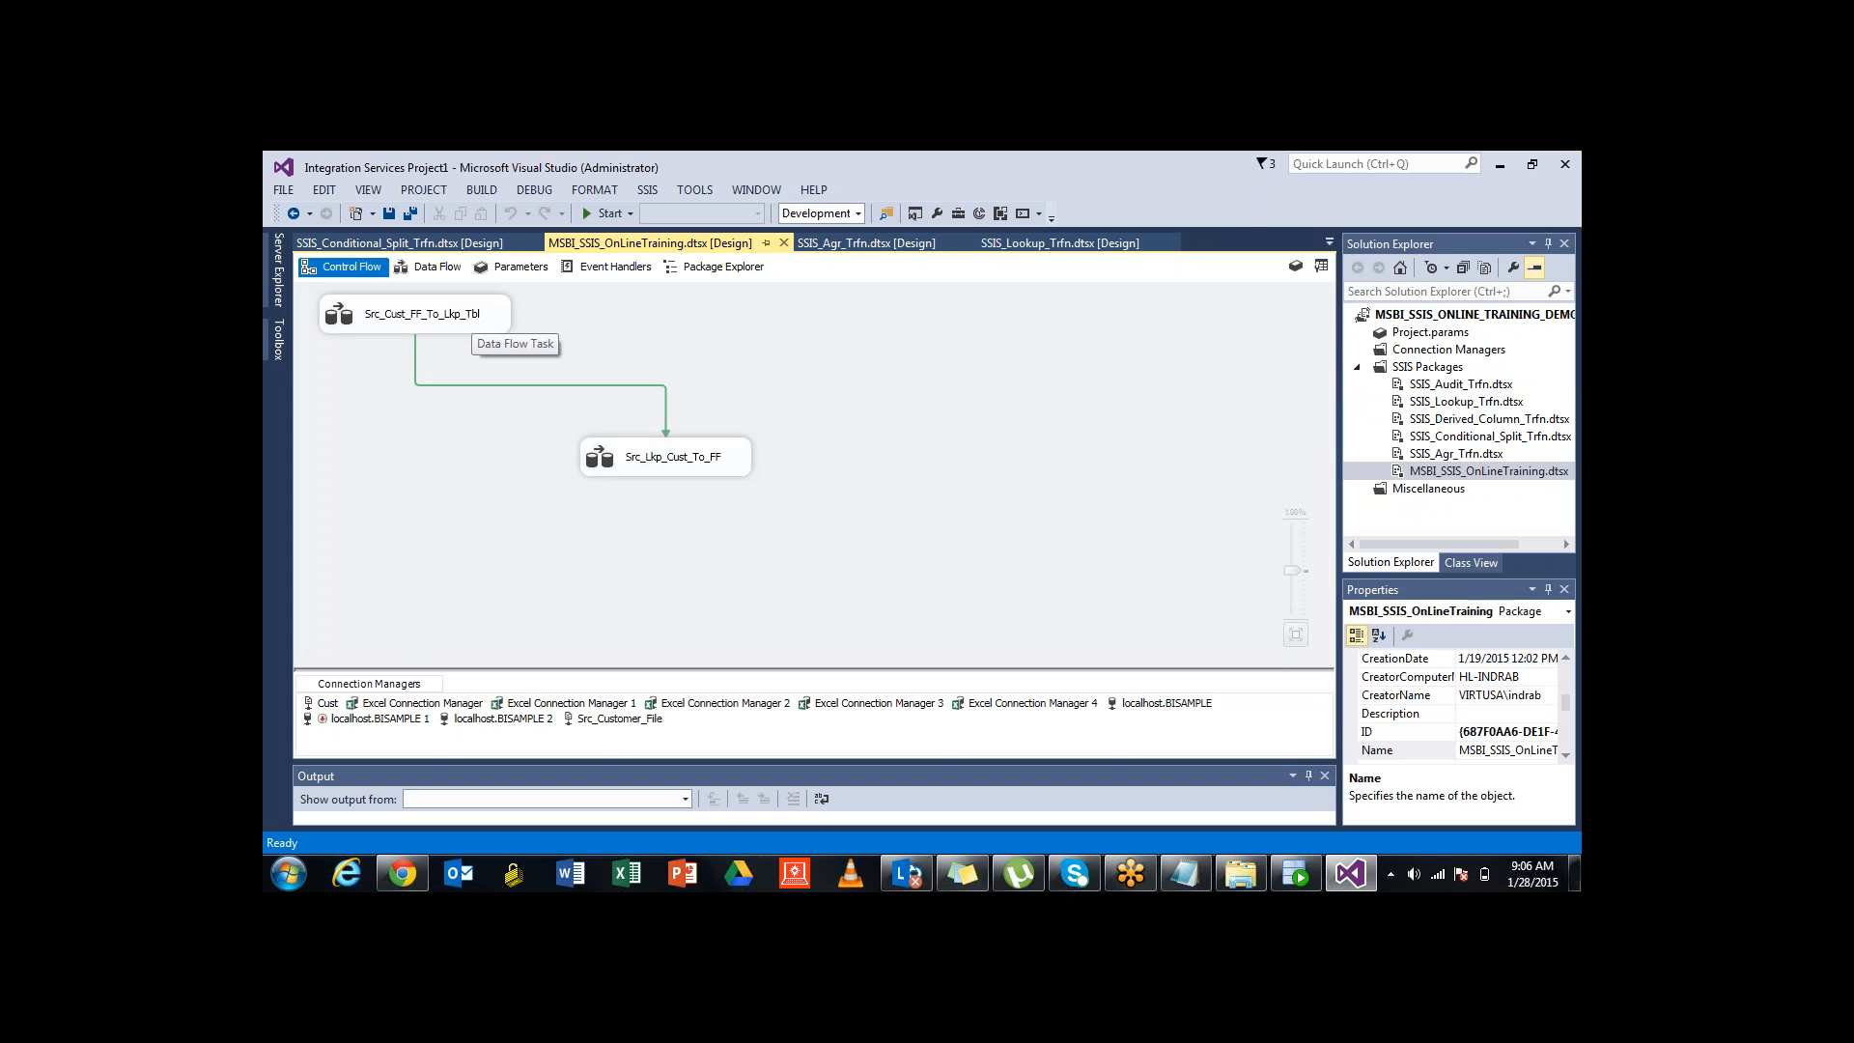
# Open the Src_Cust_FF_To_Lkp_Tbl data flow and inspect its OLE DB Destination fed by Excel Source
pyautogui.click(468, 315)
pyautogui.moveTo(467, 322); pyautogui.dragTo(470, 320)
pyautogui.click(468, 314)
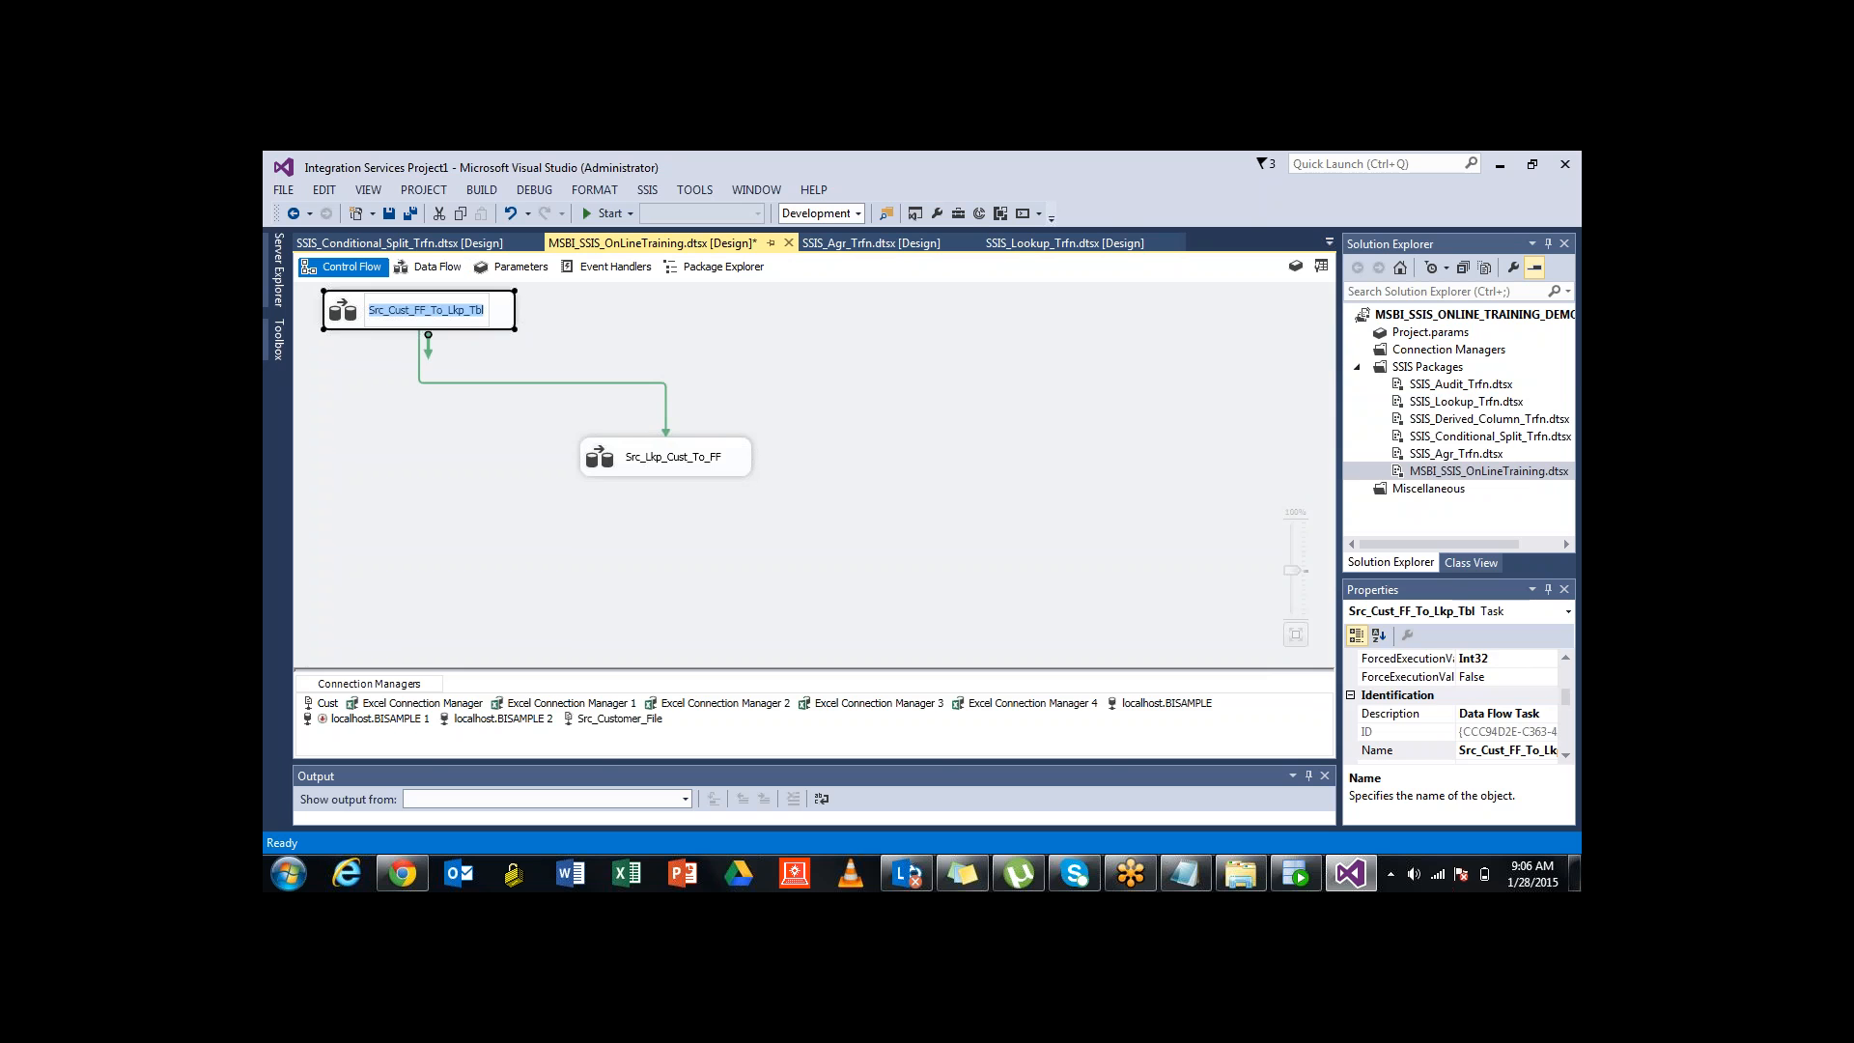
pyautogui.click(579, 348)
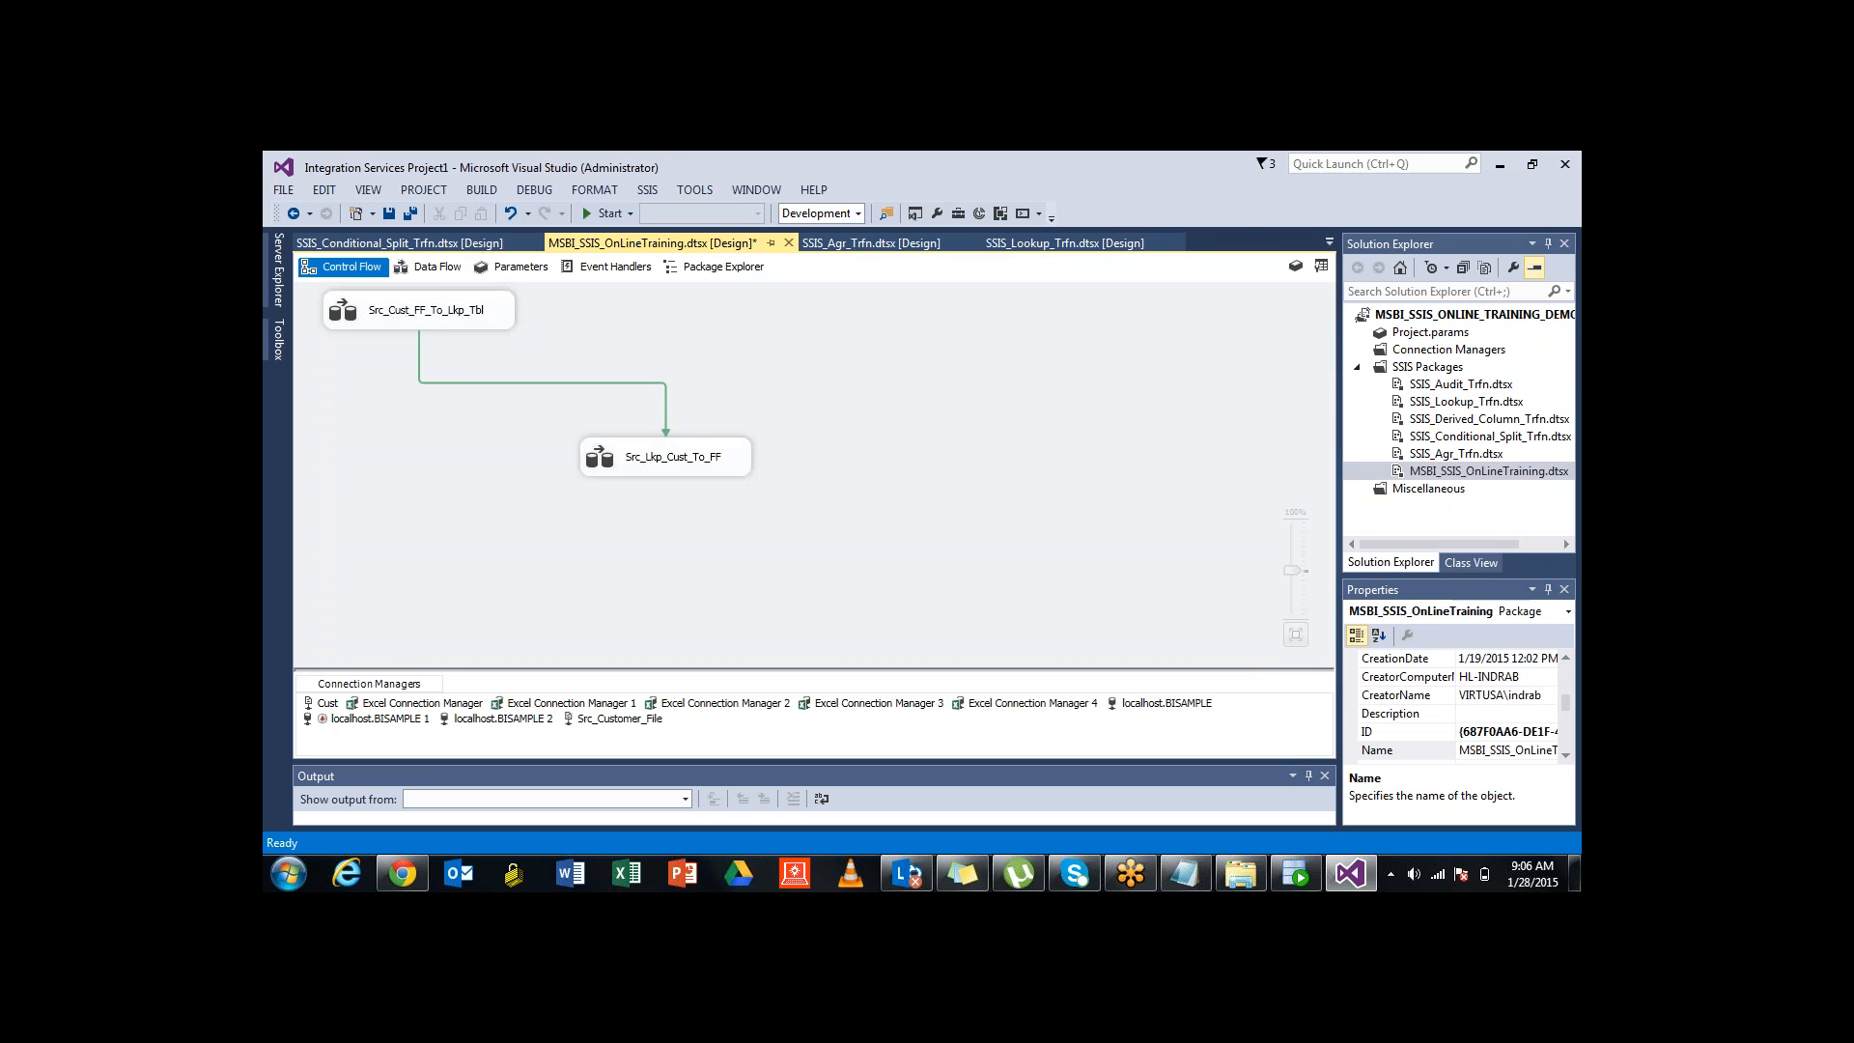
pyautogui.doubleClick(468, 315)
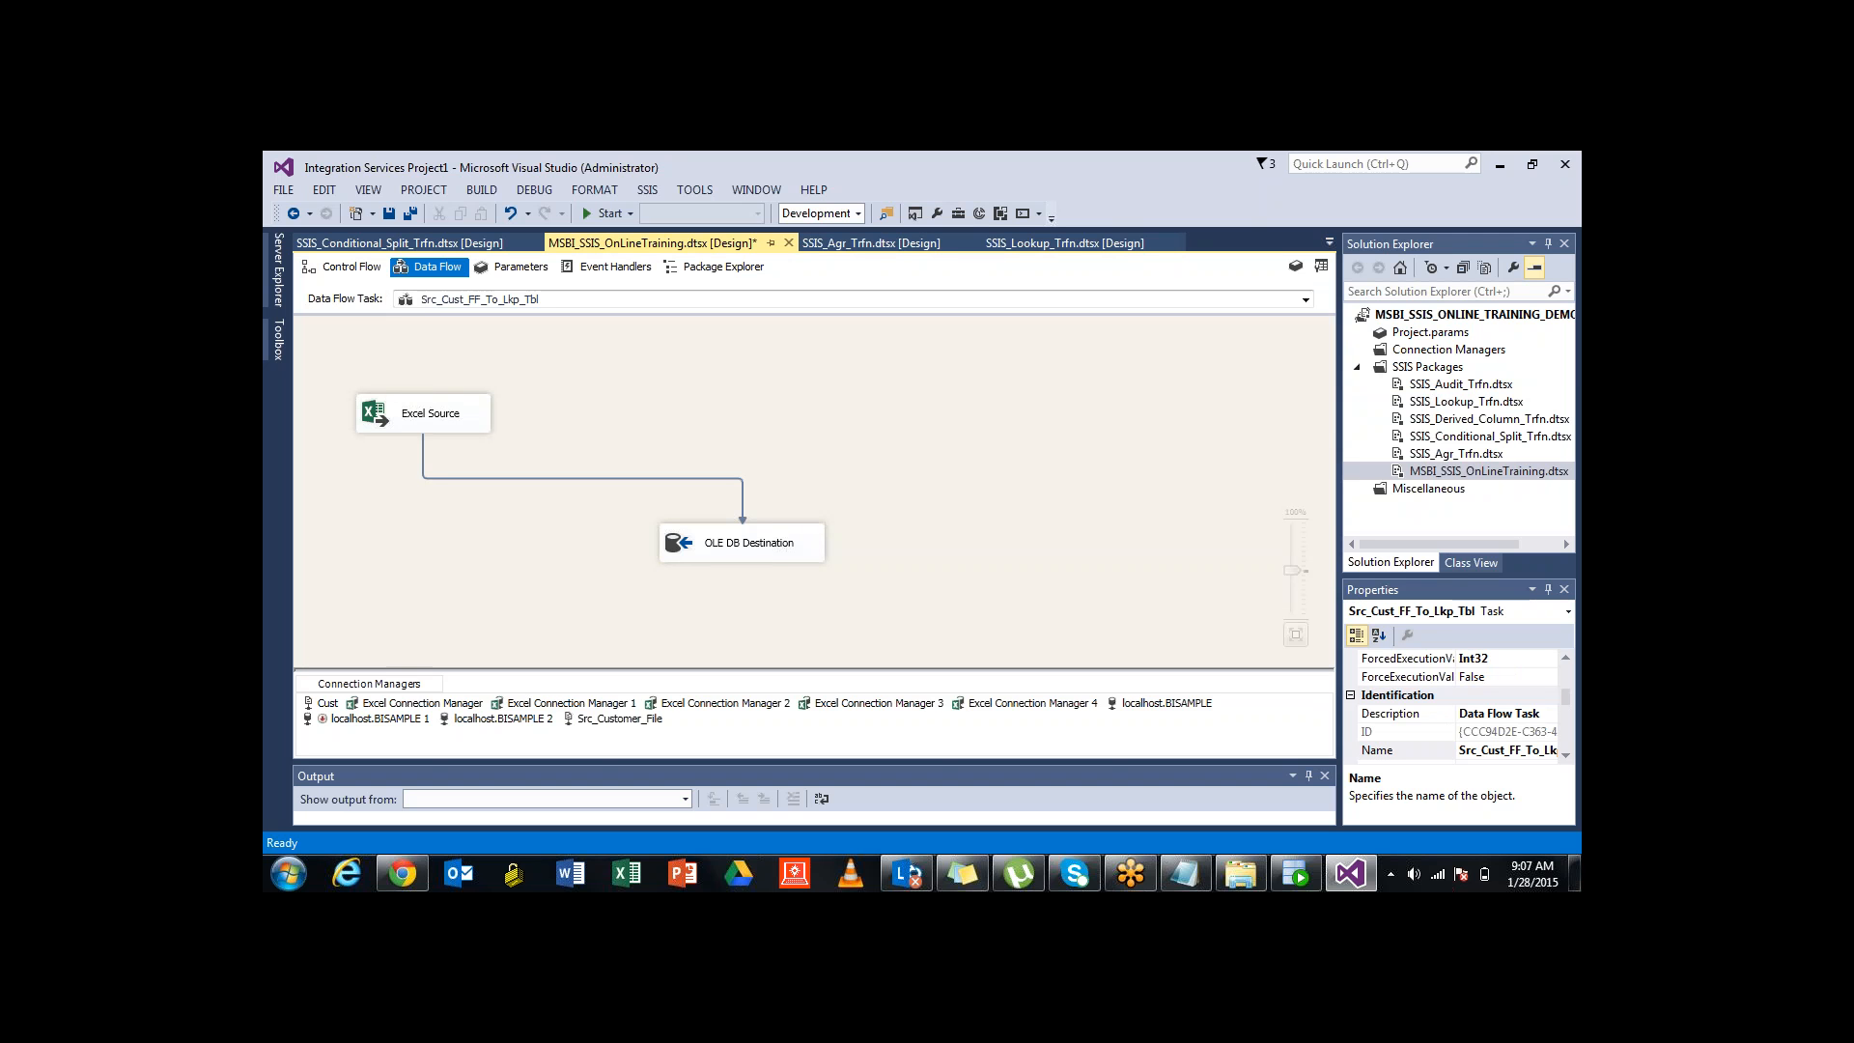
pyautogui.click(752, 541)
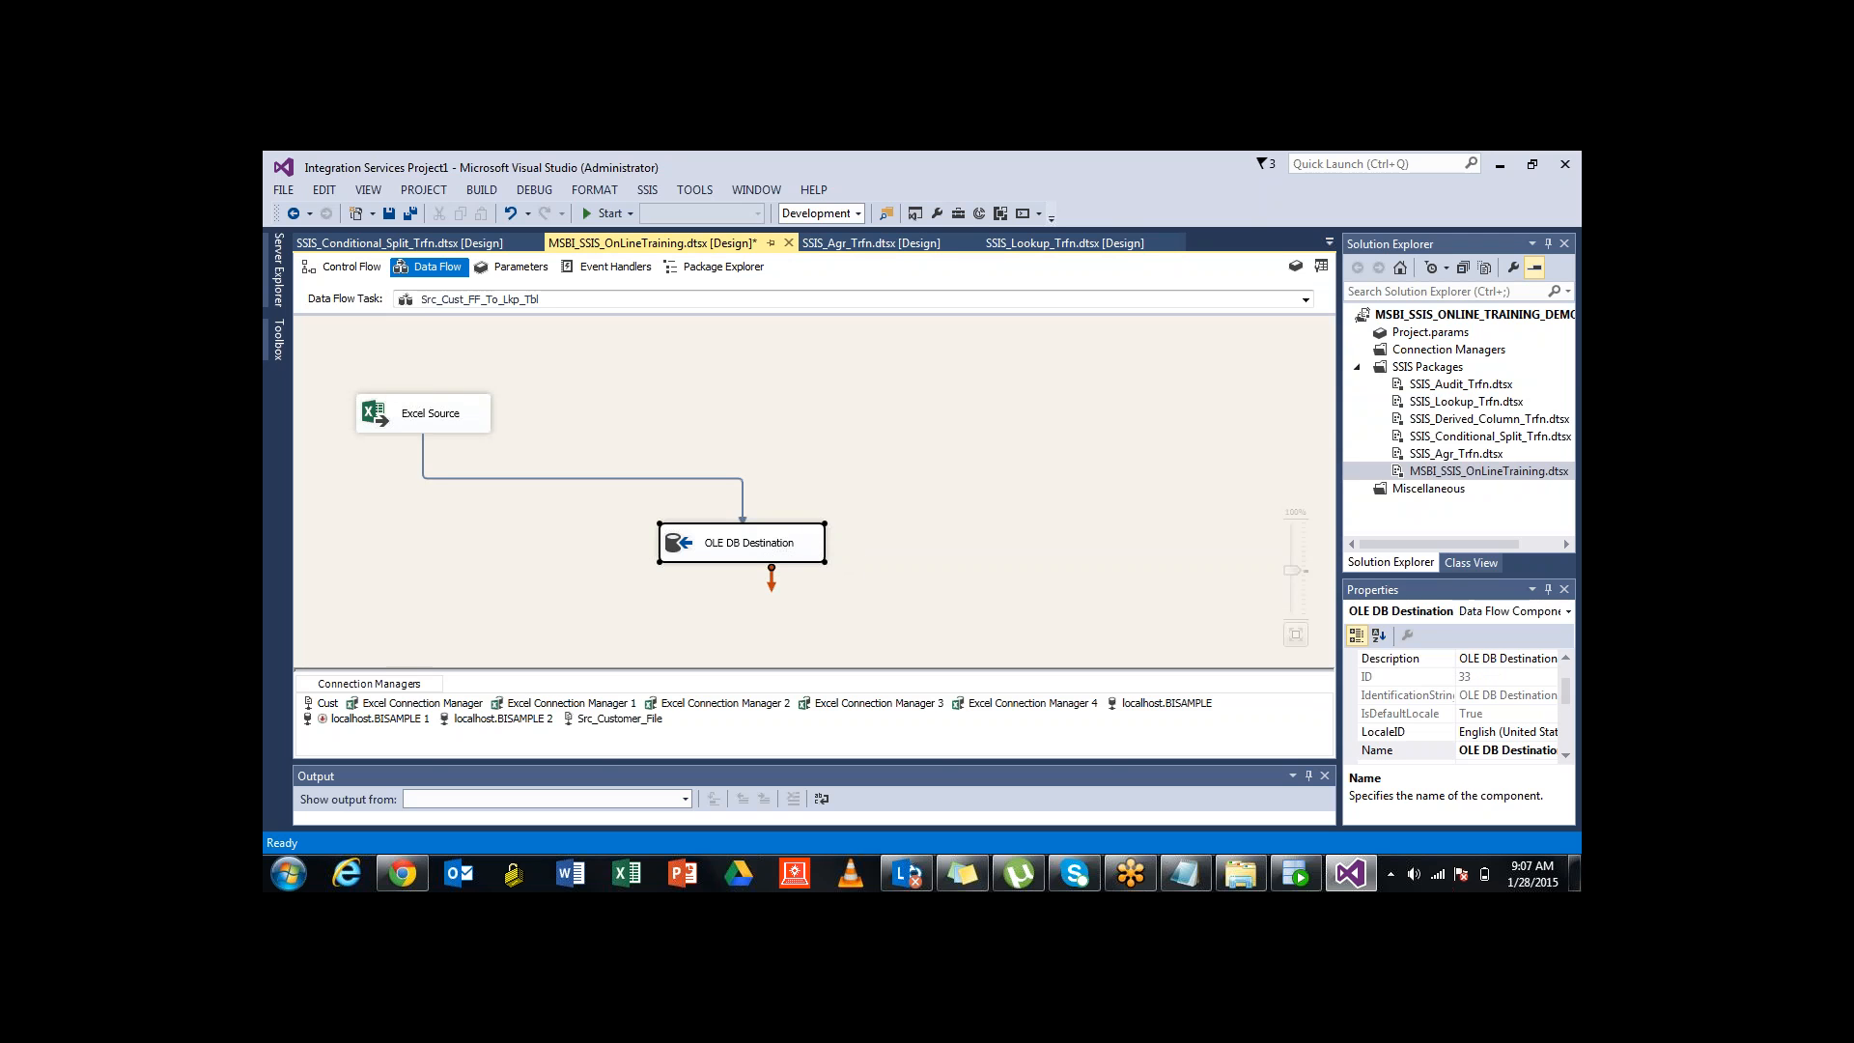
pyautogui.click(944, 454)
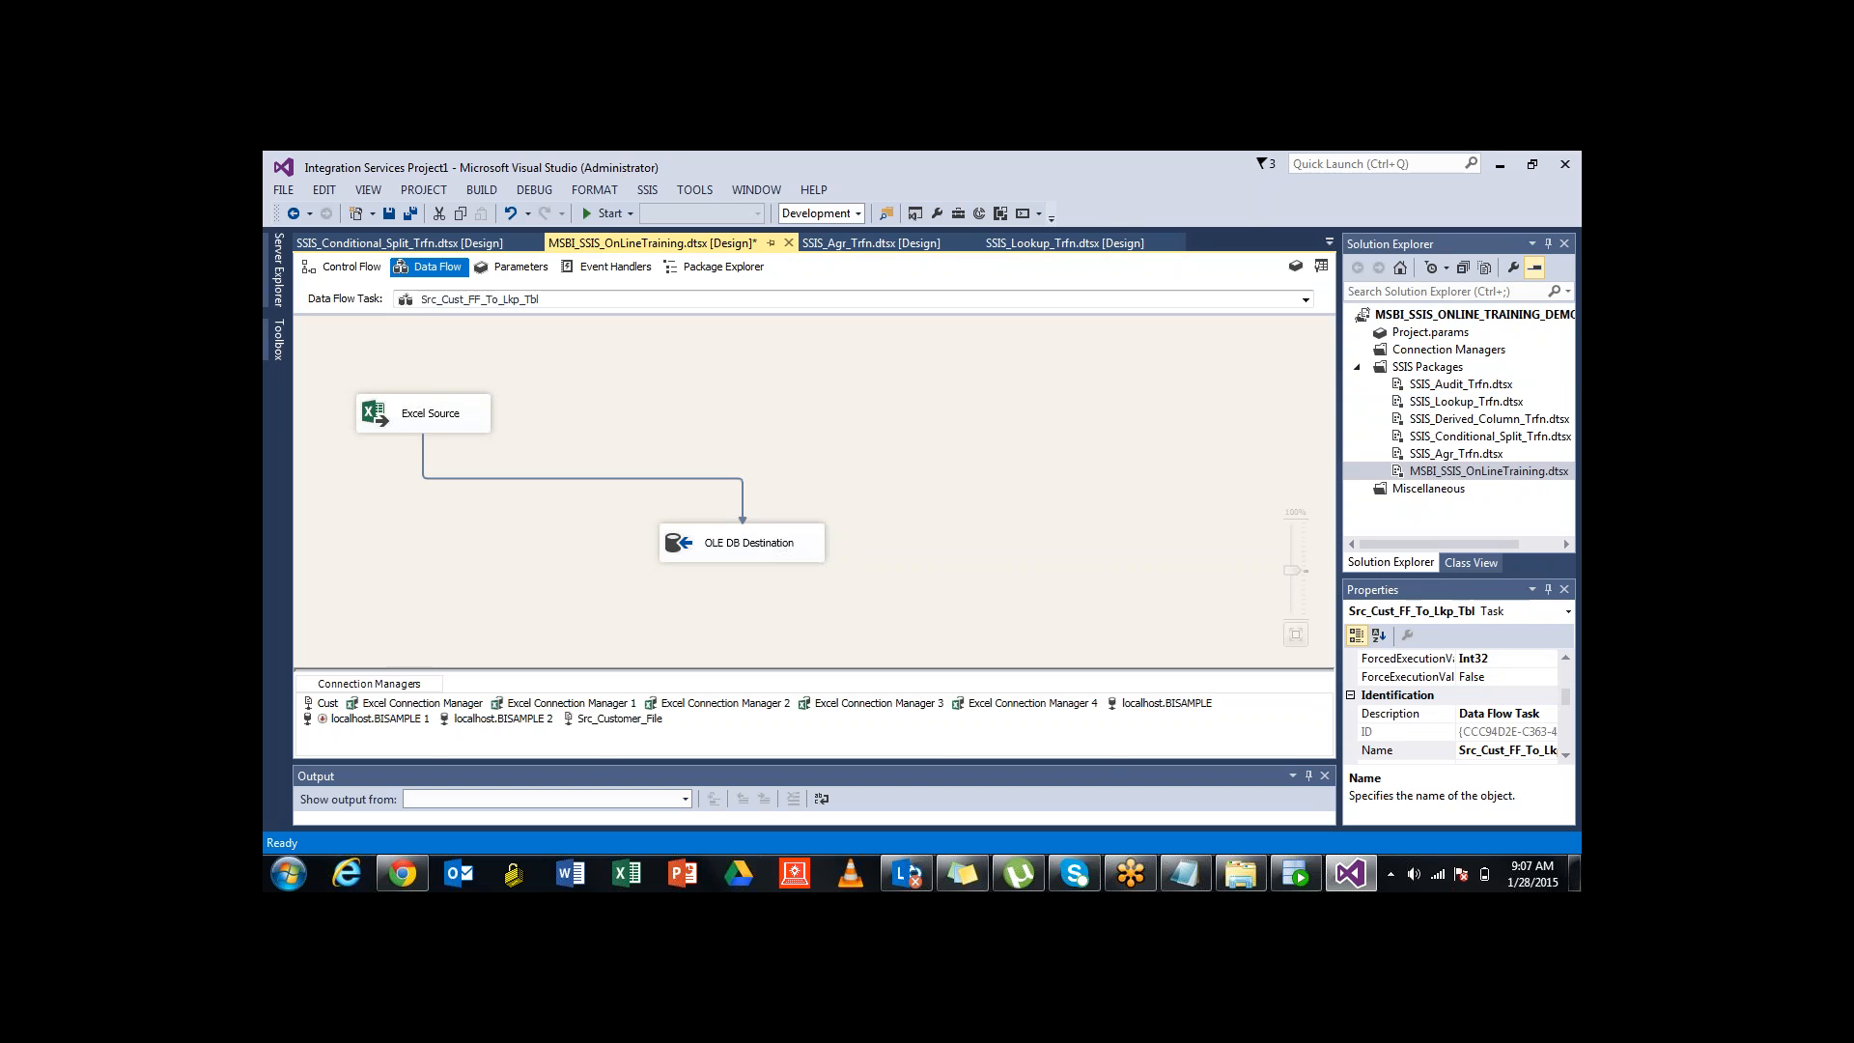